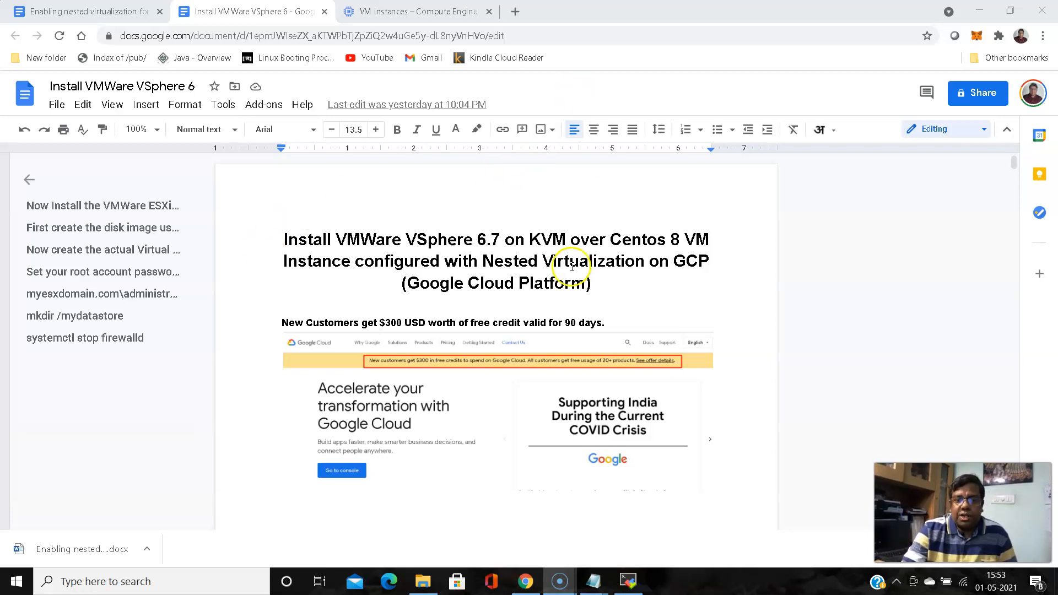
Highlight parts of the guide title, including 'on KVM' and 'Install VMWare VSphere 6.7'
left_click_drag(606, 240, 712, 255)
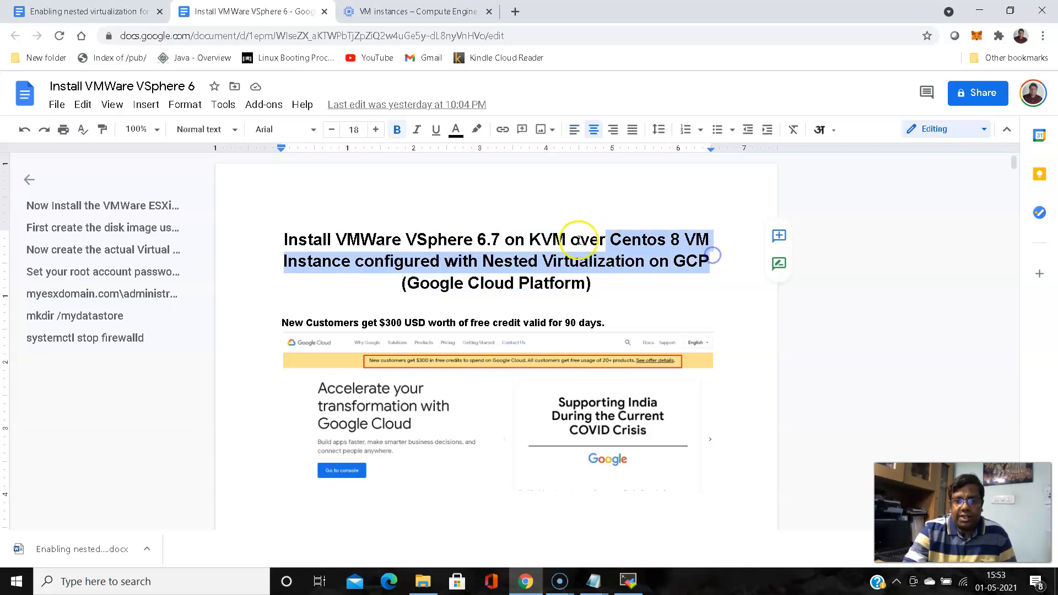
left_click_drag(505, 241, 562, 239)
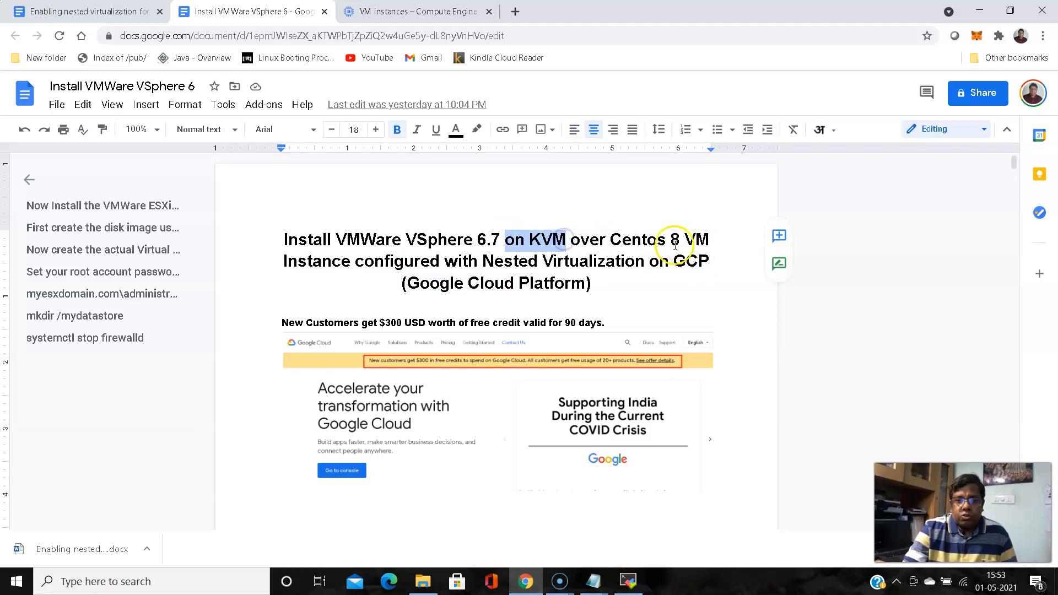
left_click_drag(283, 240, 506, 237)
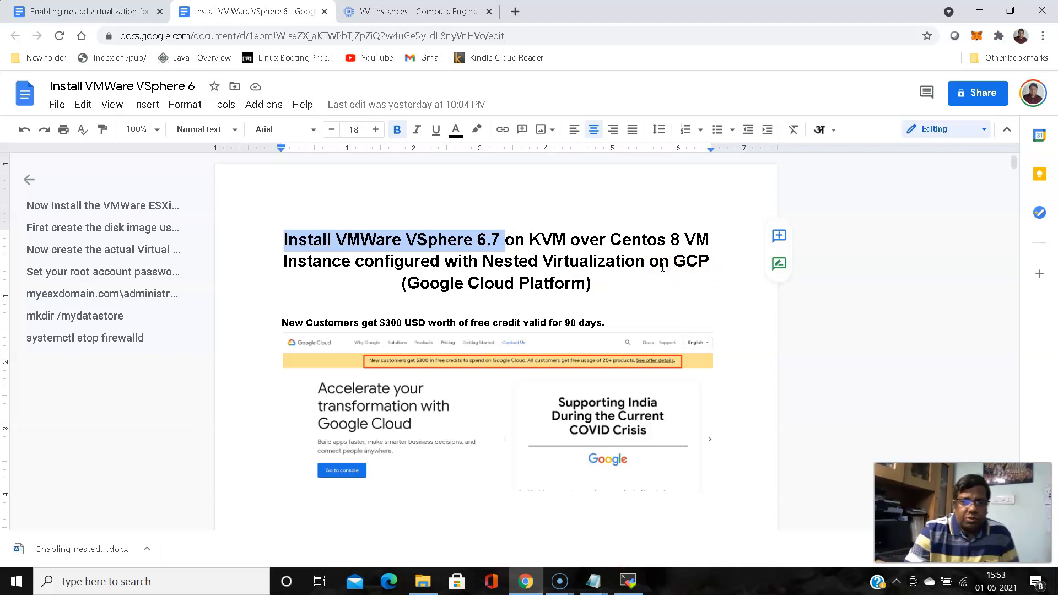
Scroll down to the KVM network bridge section, then switch to the Compute Engine VM instances page
scroll(653, 265, "down", 1)
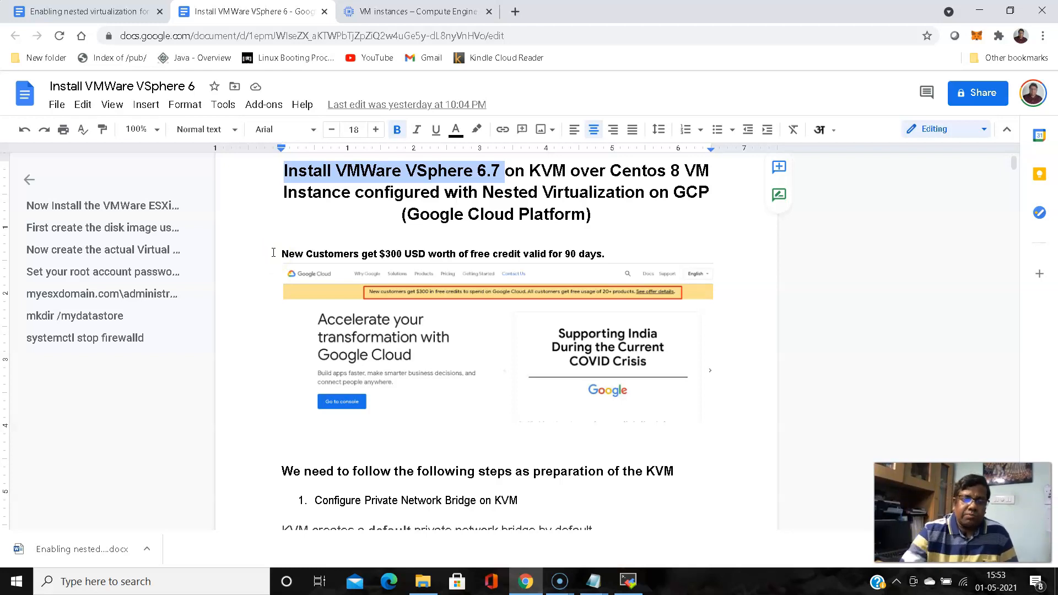
scroll(268, 238, "down", 3)
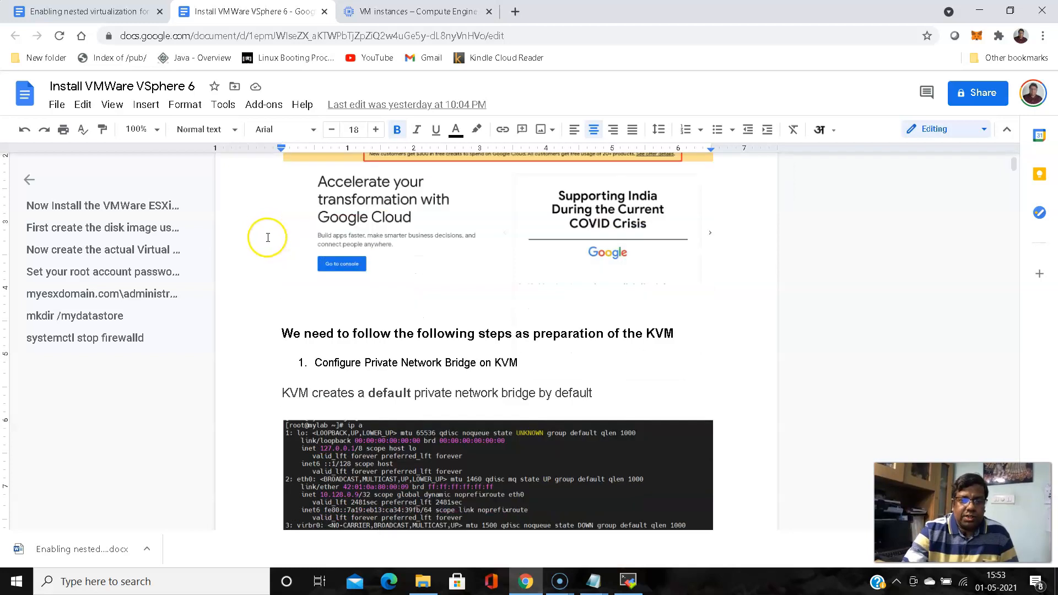
scroll(268, 237, "down", 2)
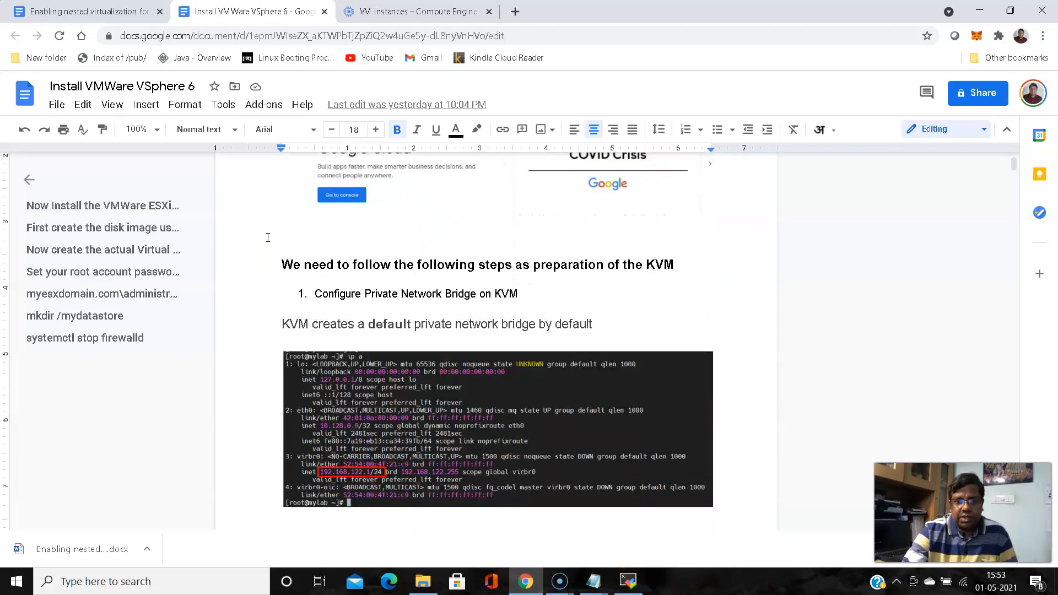
scroll(267, 237, "down", 1)
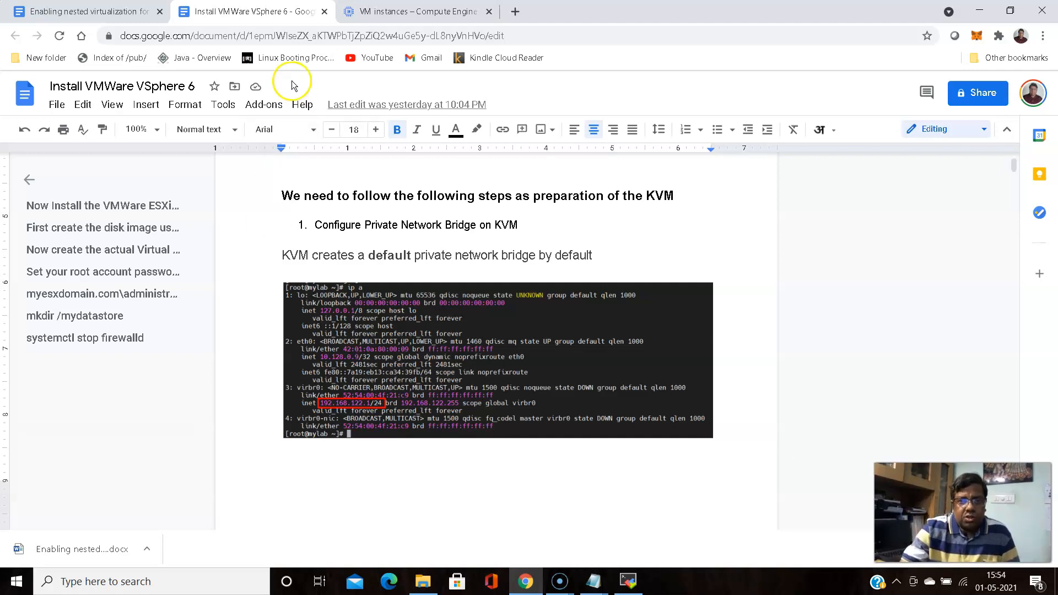
left_click(384, 16)
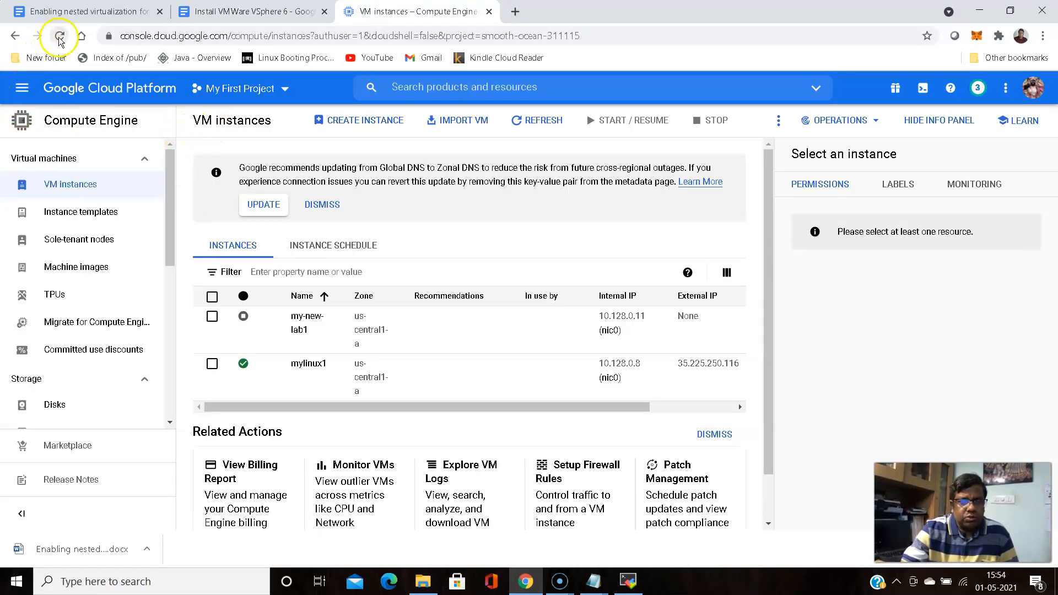
left_click(22, 88)
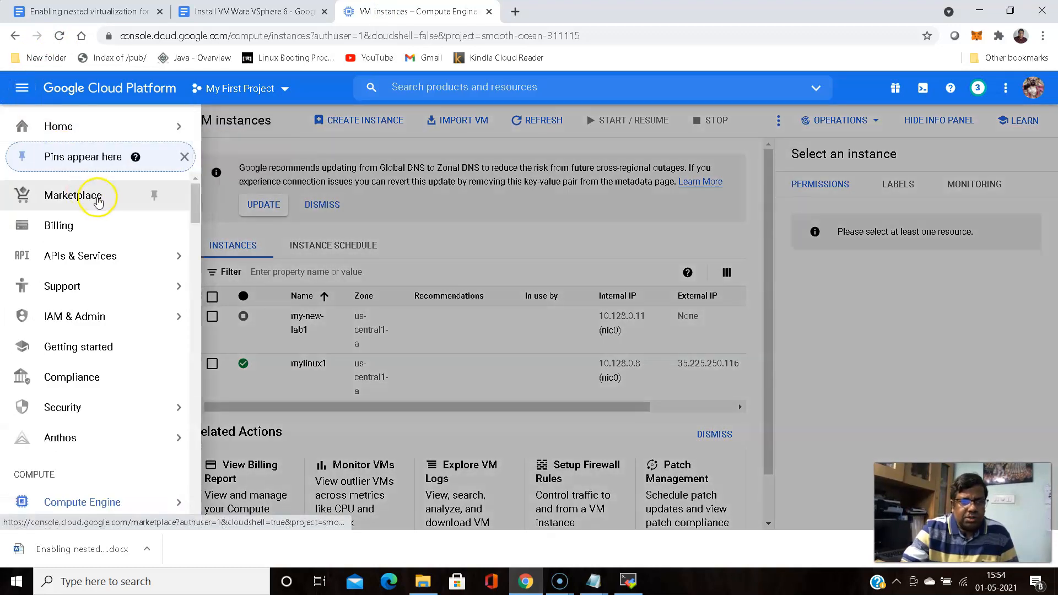
left_click(69, 225)
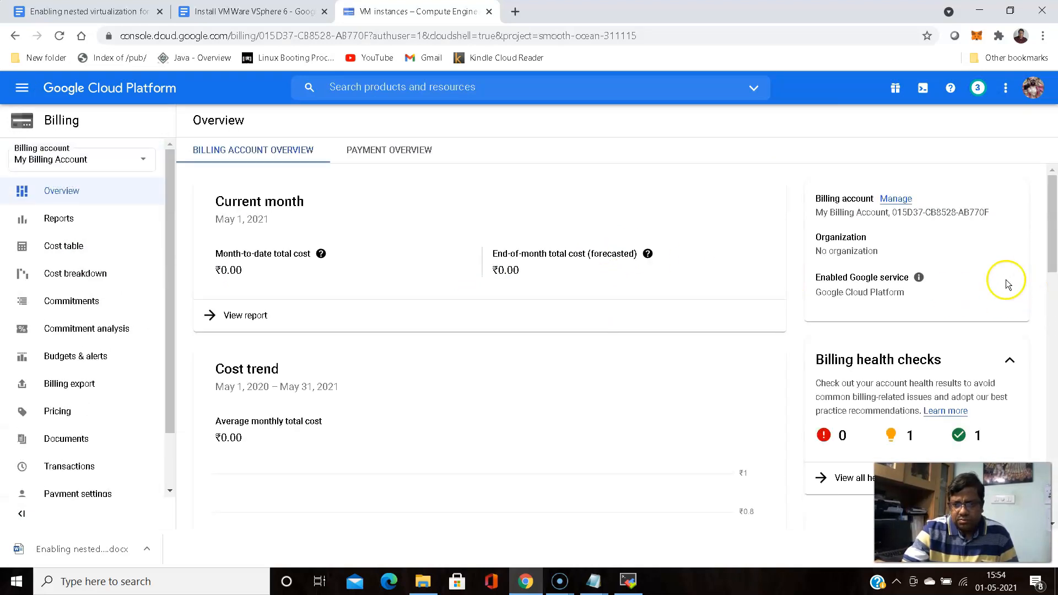
scroll(876, 243, "down", 5)
scroll(867, 243, "down", 1)
left_click_drag(905, 249, 947, 252)
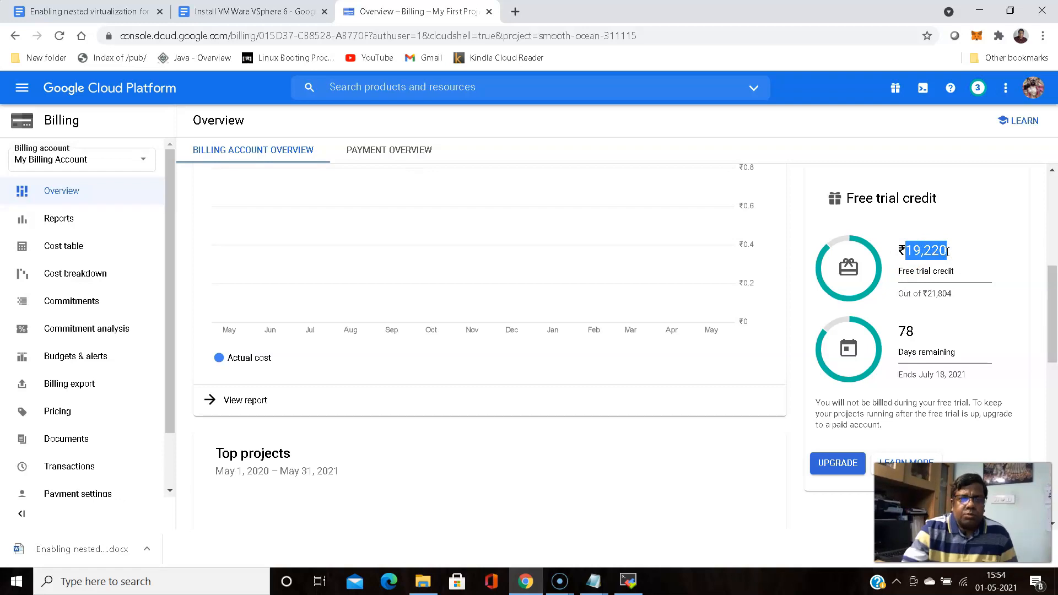
scroll(74, 274, "down", 2)
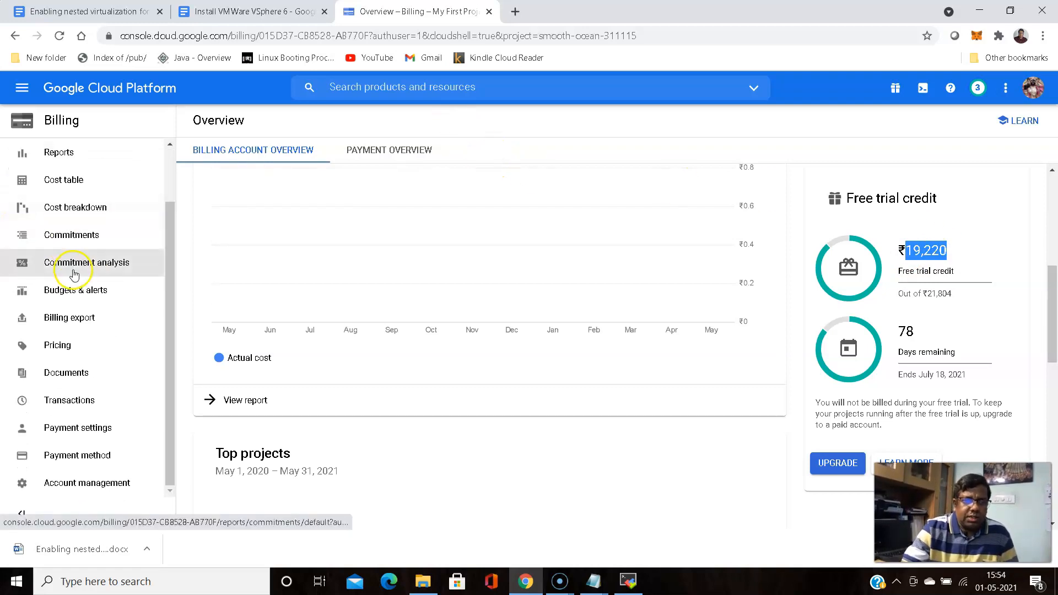
left_click(20, 89)
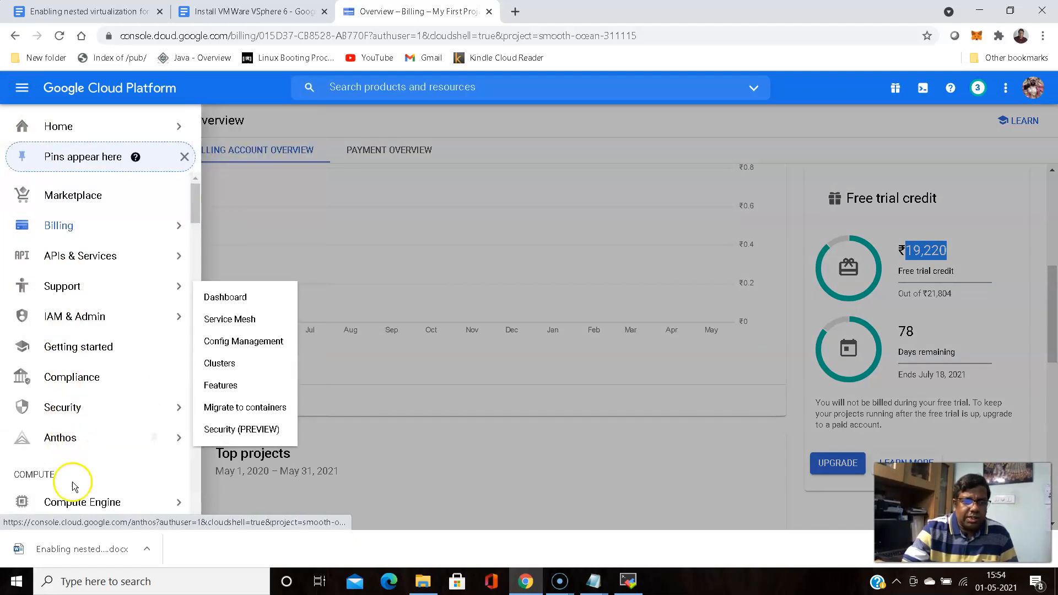
left_click(82, 508)
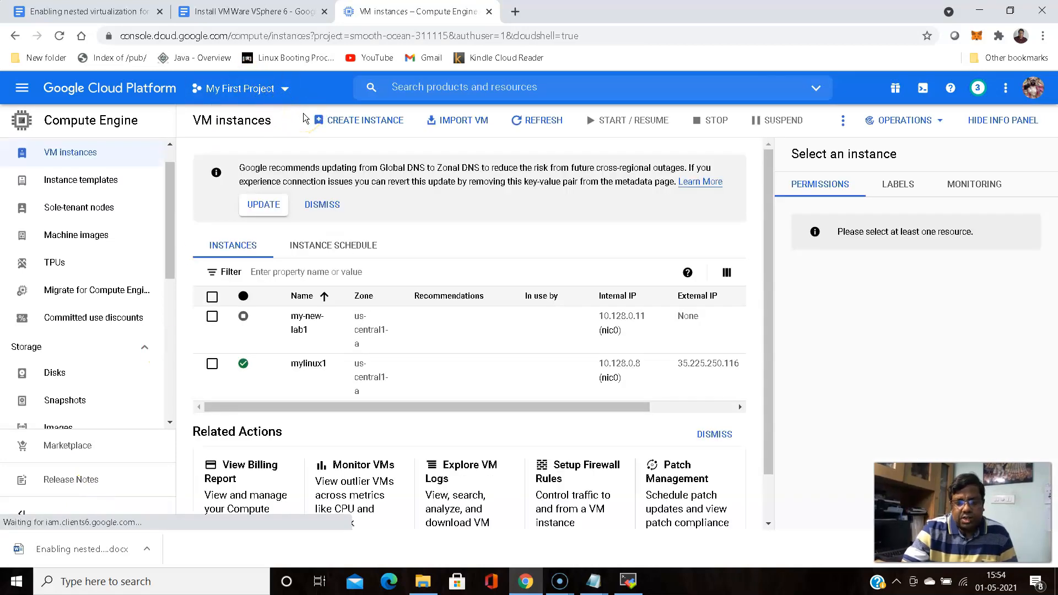
Start the stopped my-new-lab1 instance with Start / Resume and confirm the start
scroll(282, 183, "down", 1)
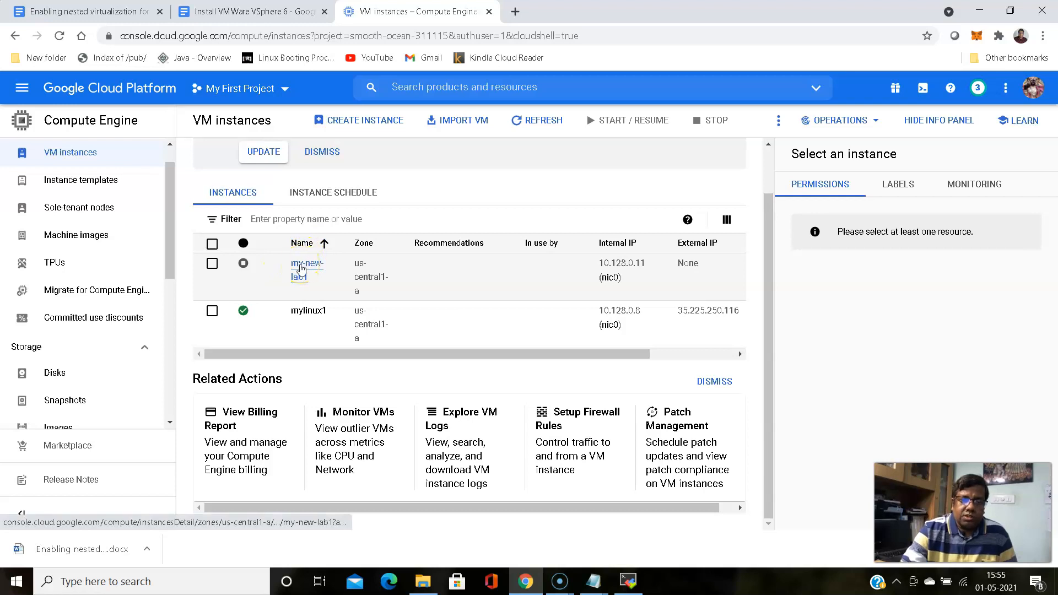
left_click_drag(319, 354, 469, 394)
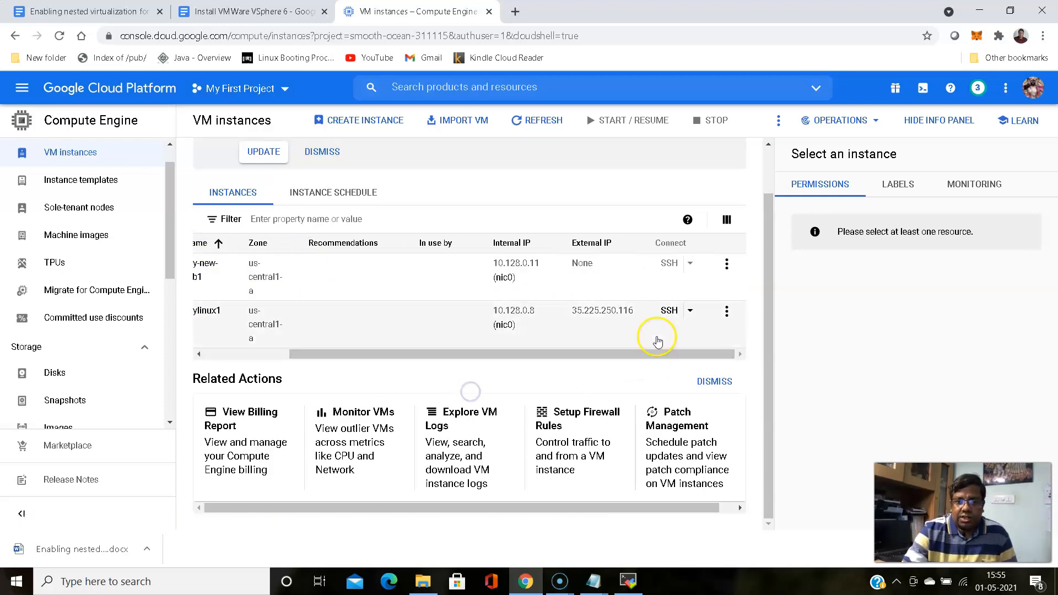
left_click(725, 264)
left_click(739, 283)
left_click(691, 346)
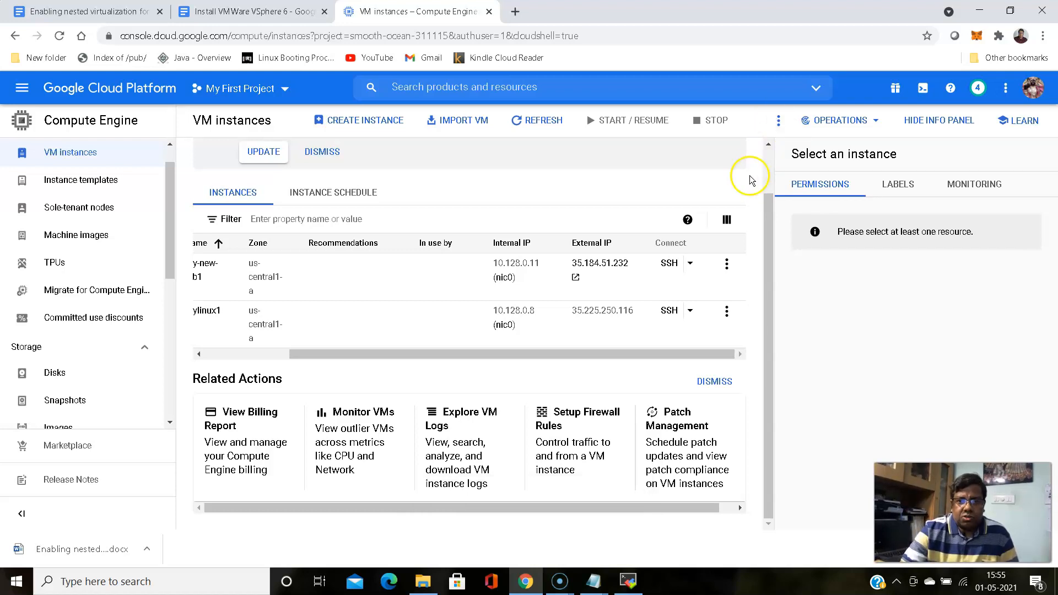
left_click(278, 10)
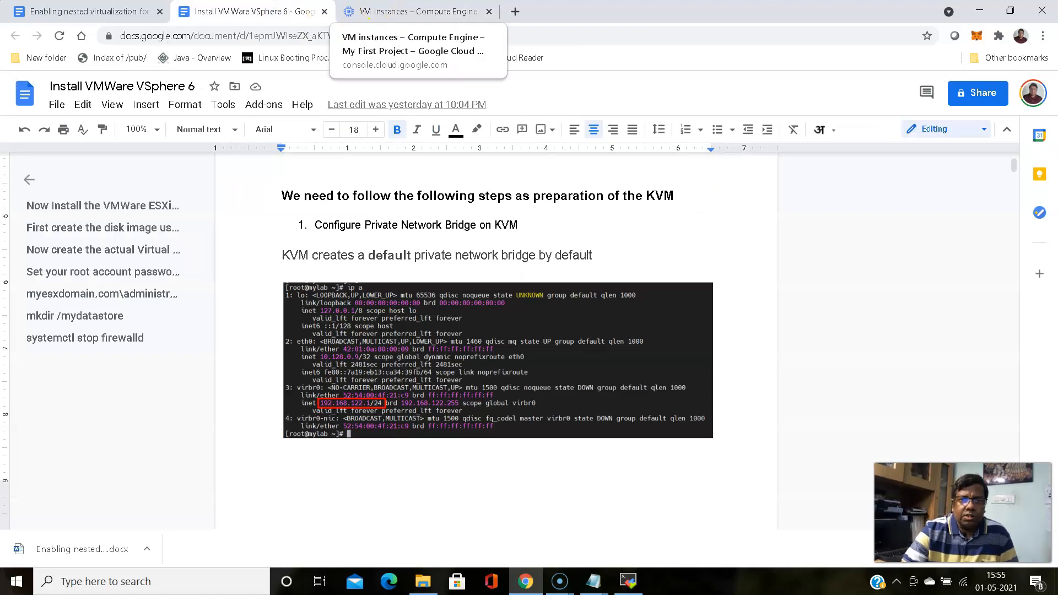
left_click(375, 11)
left_click(274, 10)
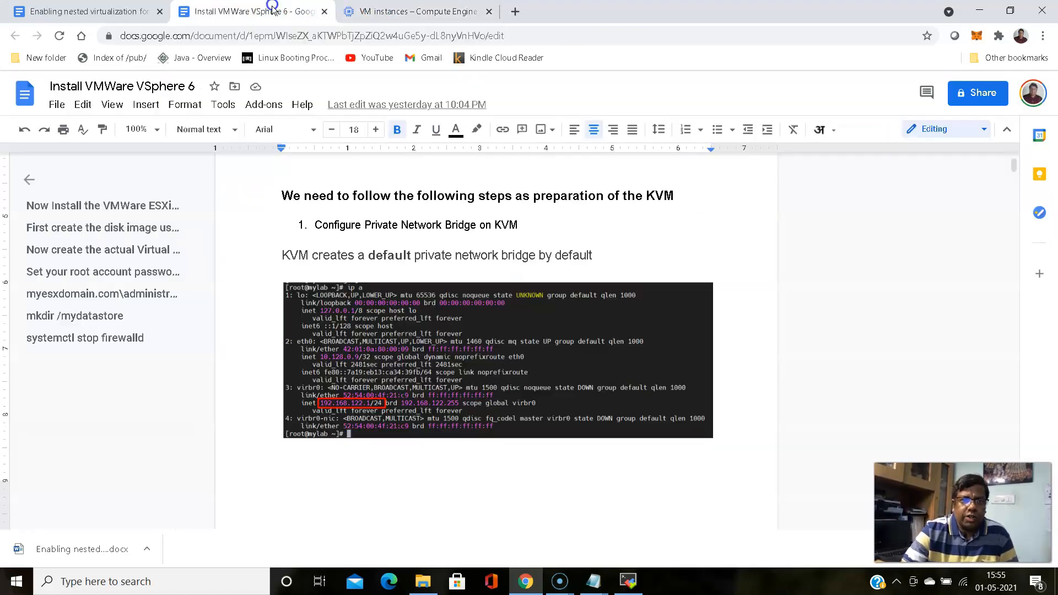
left_click(301, 245)
scroll(267, 229, "up", 7)
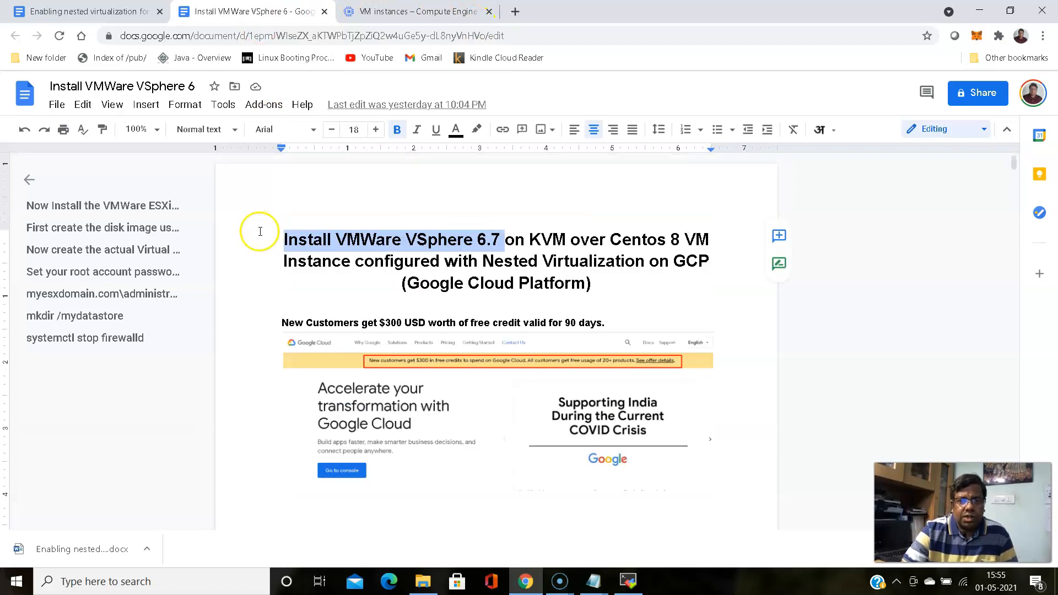
scroll(253, 234, "down", 3)
scroll(254, 234, "up", 1)
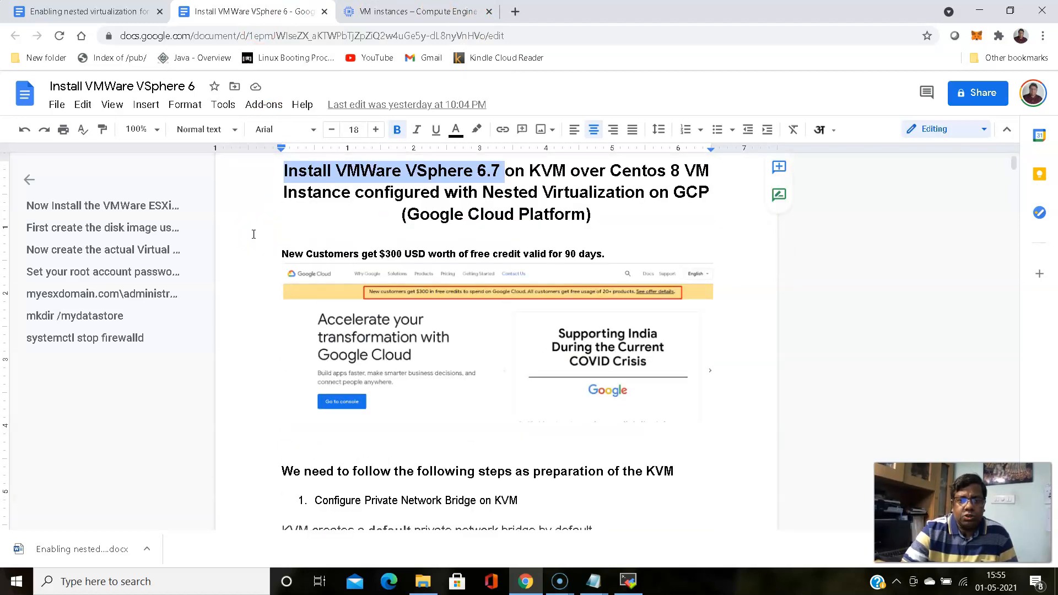
scroll(253, 234, "down", 8)
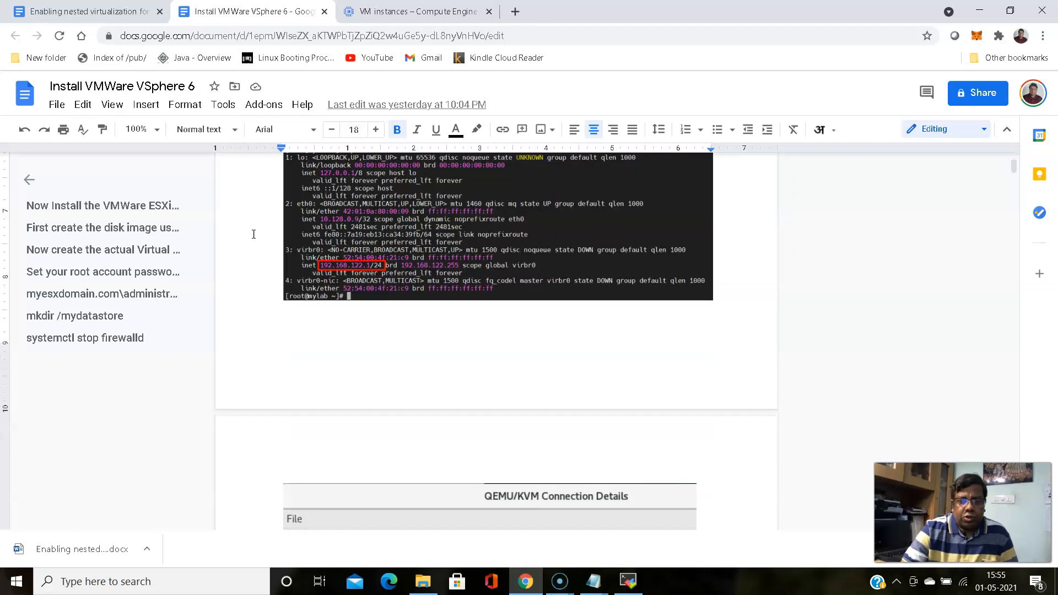
scroll(254, 234, "down", 3)
scroll(254, 234, "up", 10)
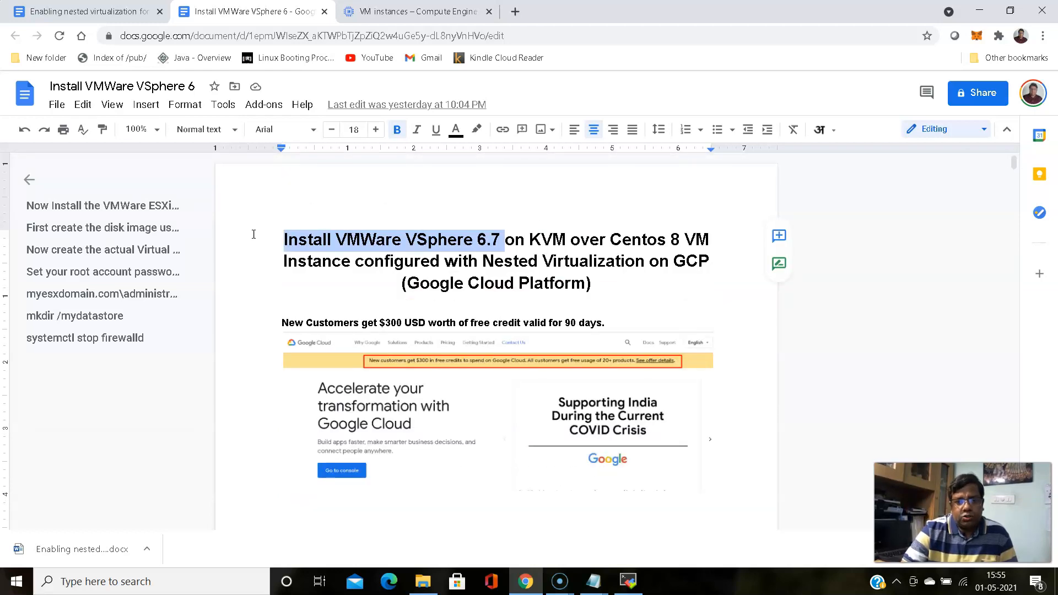
left_click(414, 12)
left_click(254, 11)
left_click(400, 9)
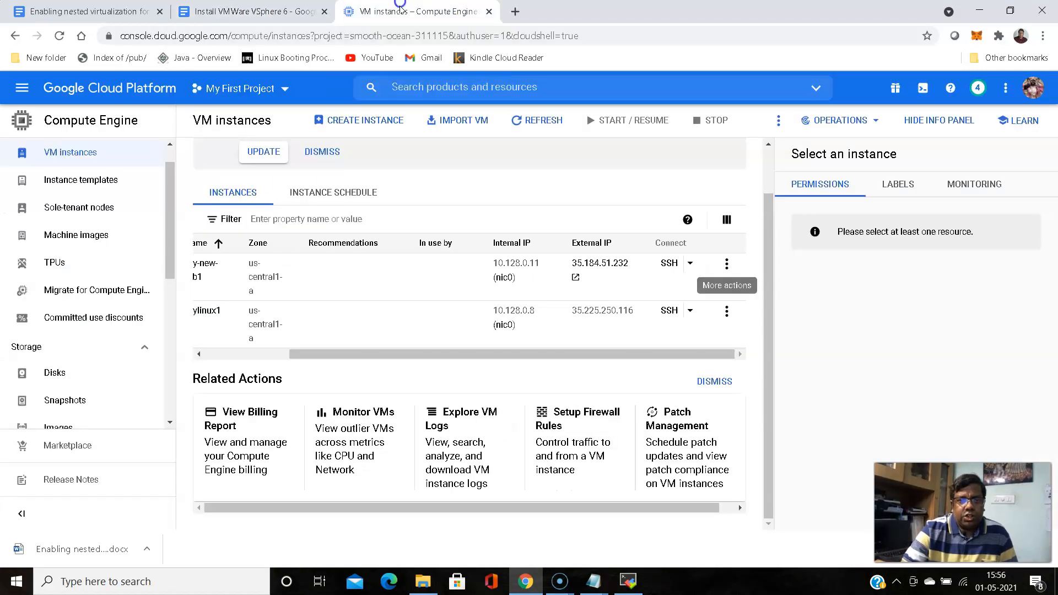
left_click(266, 16)
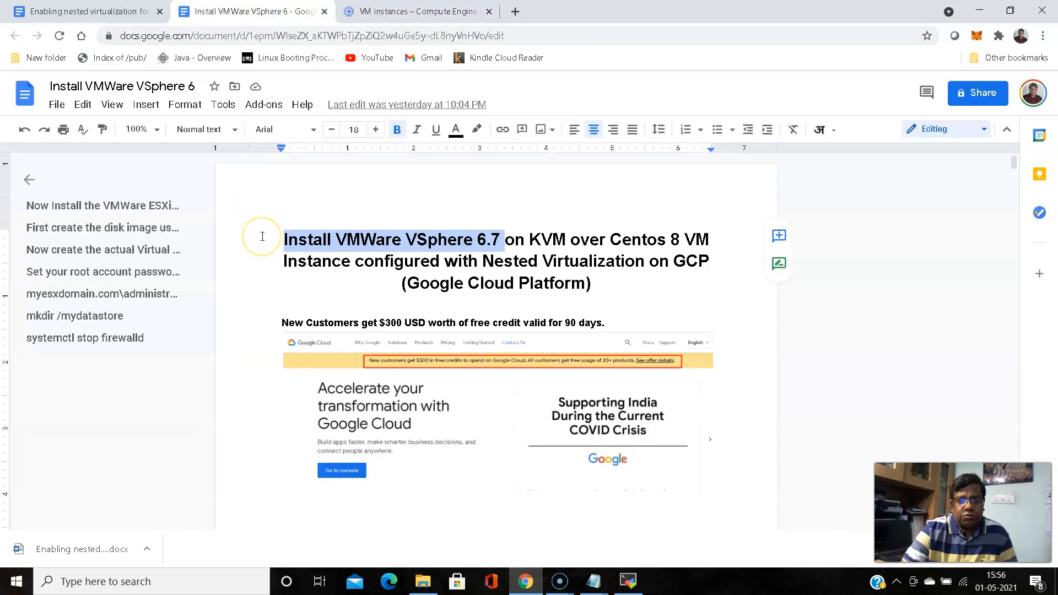
scroll(288, 265, "down", 6)
scroll(298, 268, "up", 6)
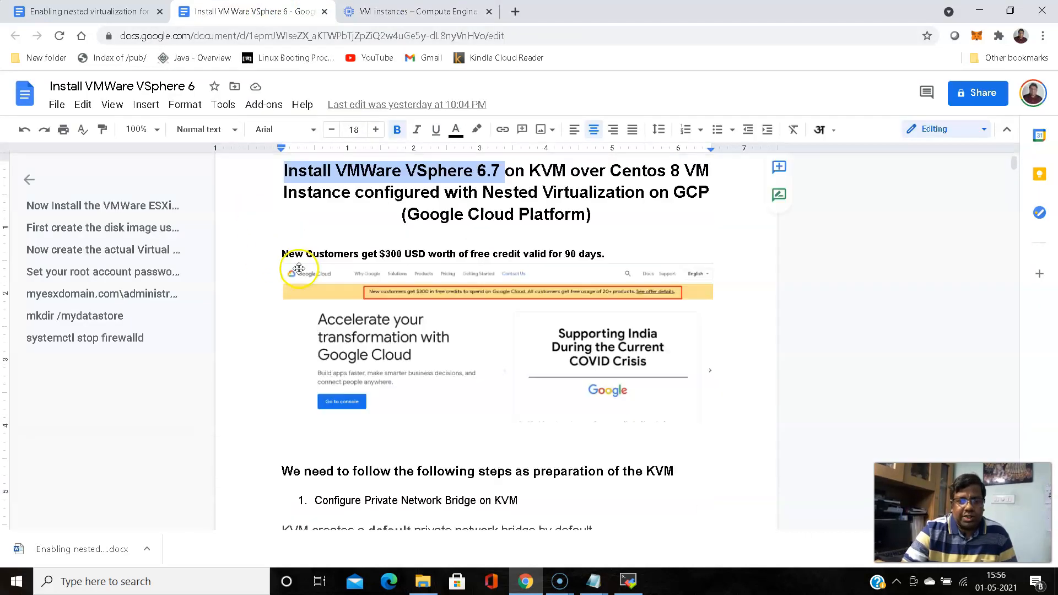
left_click(419, 11)
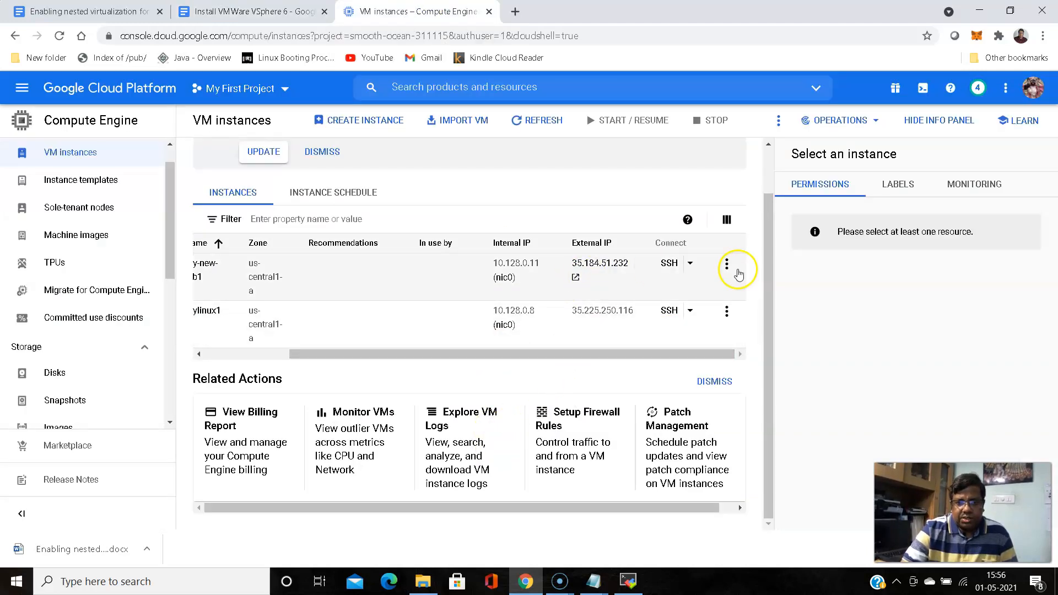
Copy my-new-lab1's external IP 35.184.51.232 and switch to MobaXterm
left_click_drag(354, 354, 269, 355)
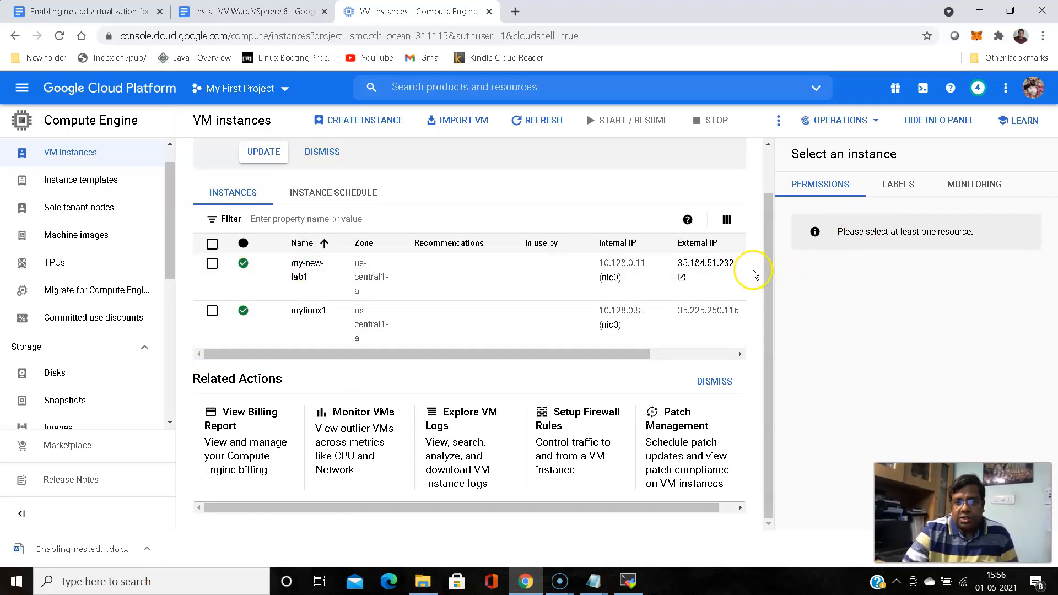
left_click(695, 279)
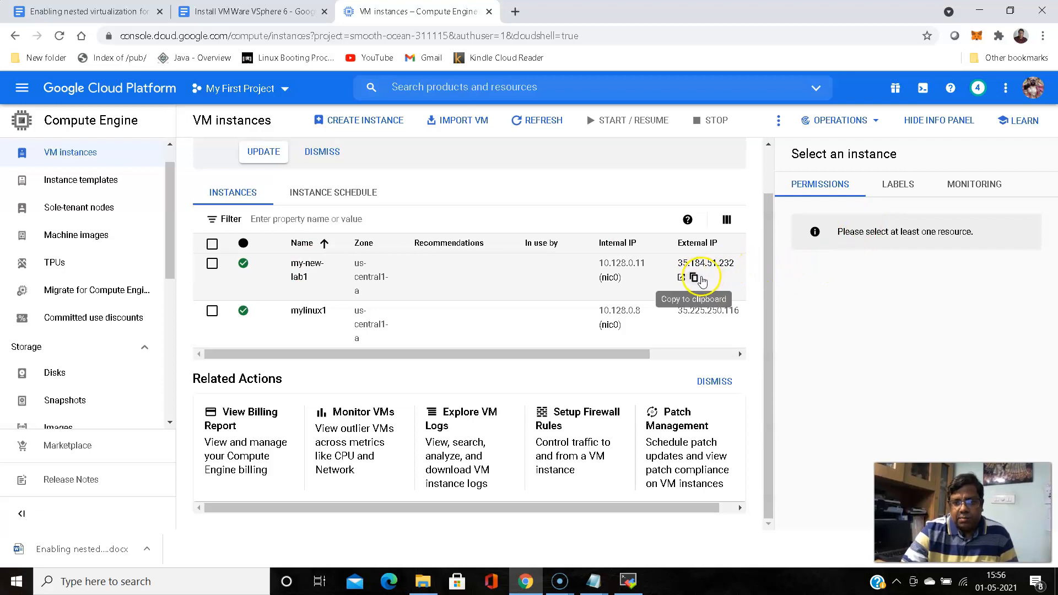
left_click(695, 279)
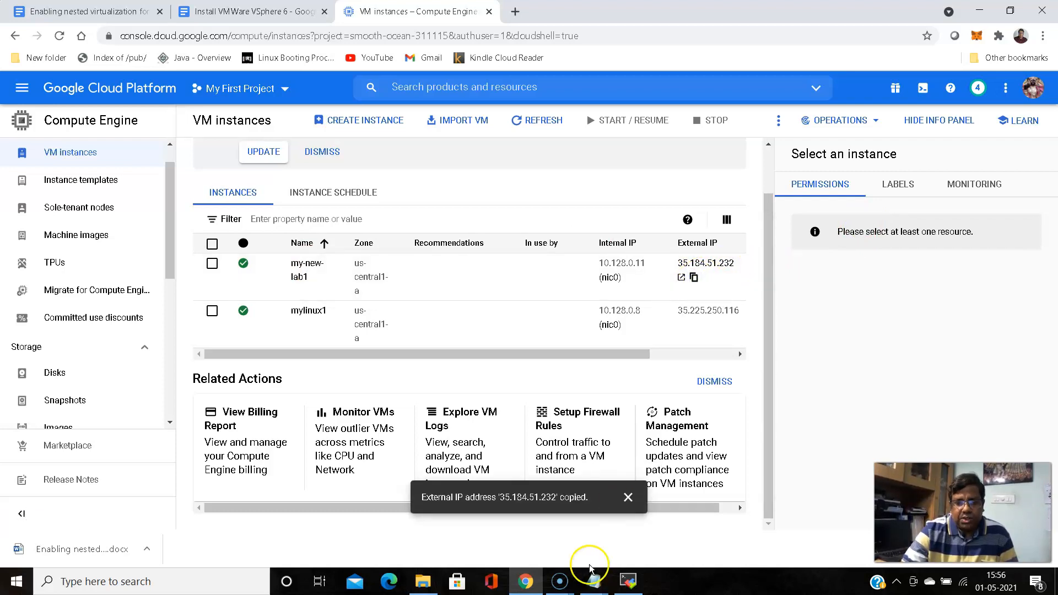
left_click(628, 581)
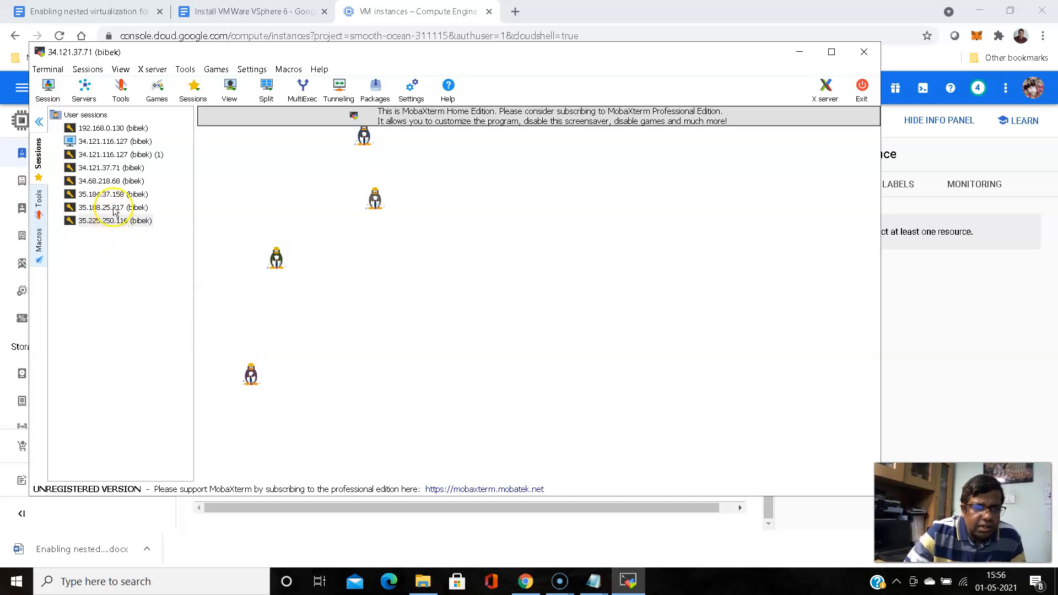
Cancel the new Session dialog and close the stopped 34.121.37.71 session tab
left_click(48, 87)
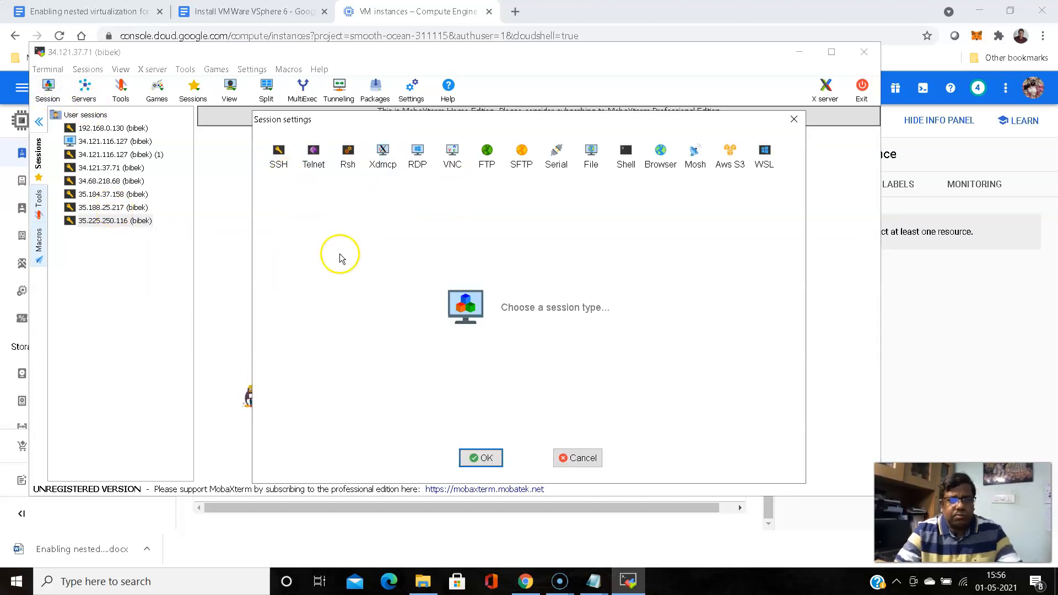
left_click(792, 121)
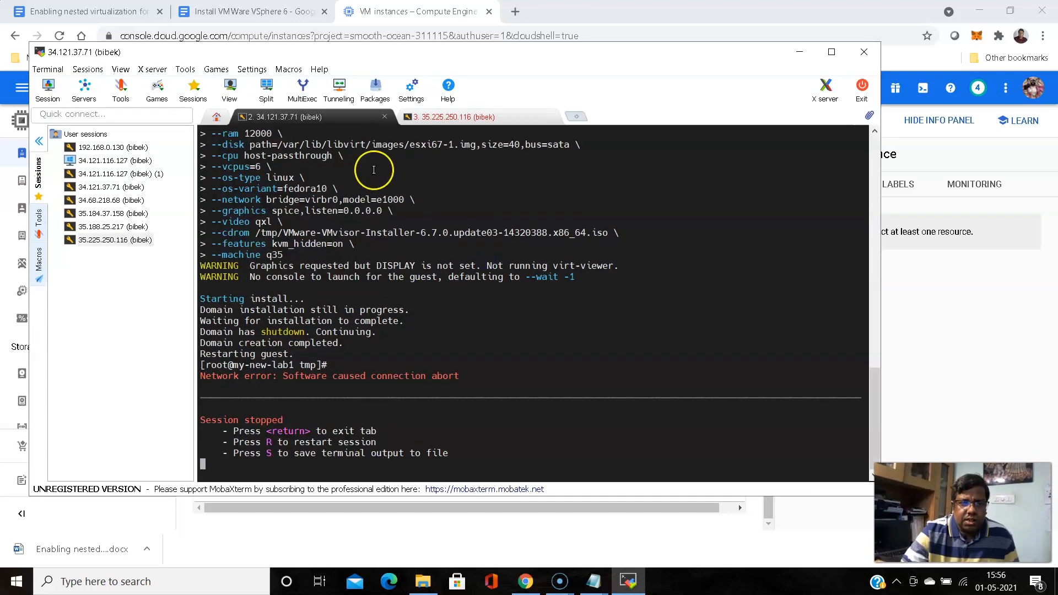
left_click(385, 117)
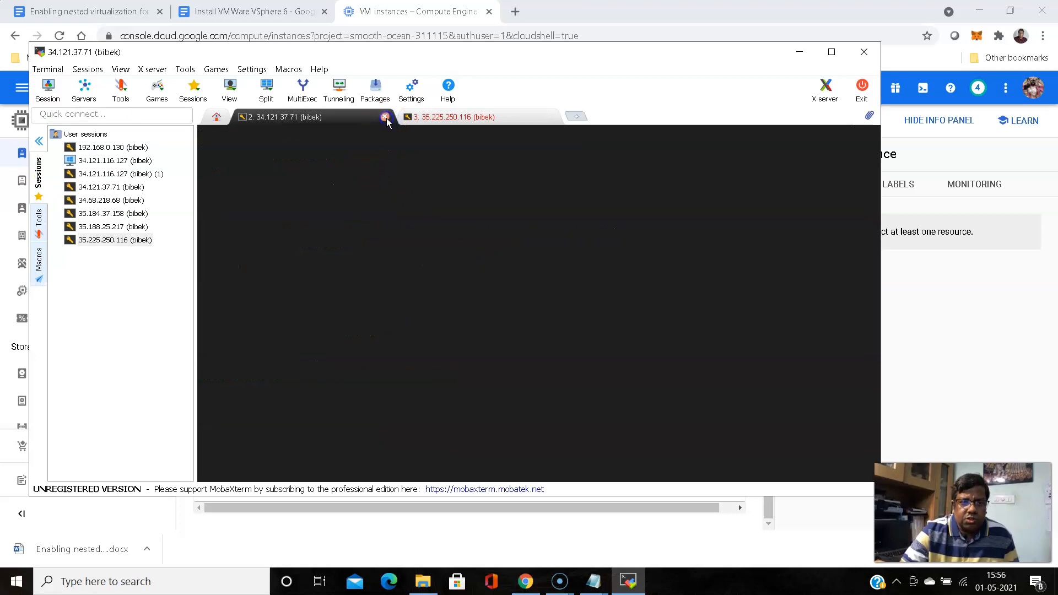
left_click(374, 211)
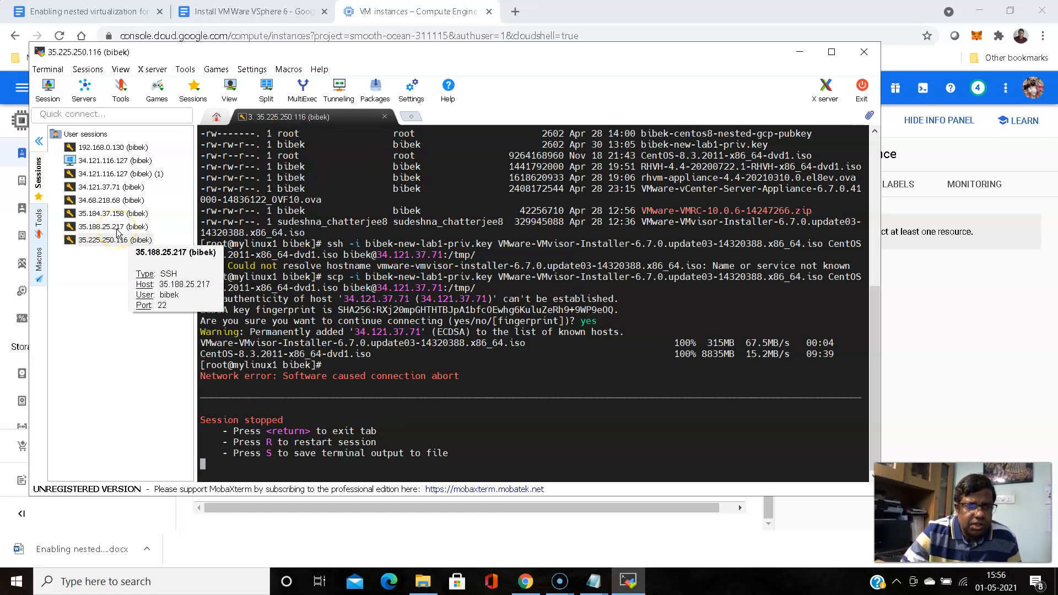
Create and connect an SSH session to 35.184.51.232 with a specified username and the lab1 private key
left_click(49, 88)
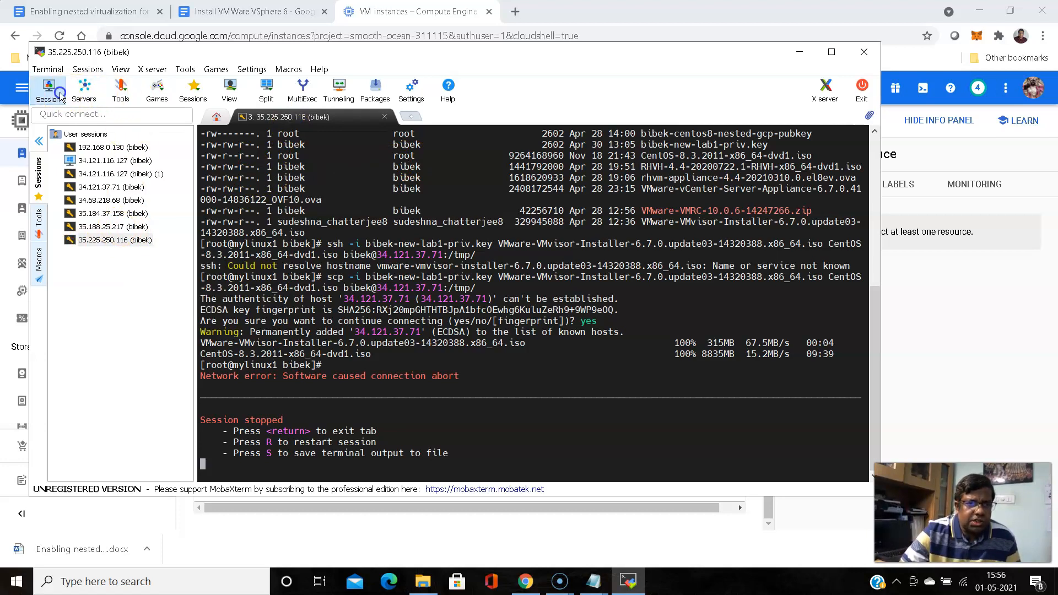
left_click(278, 154)
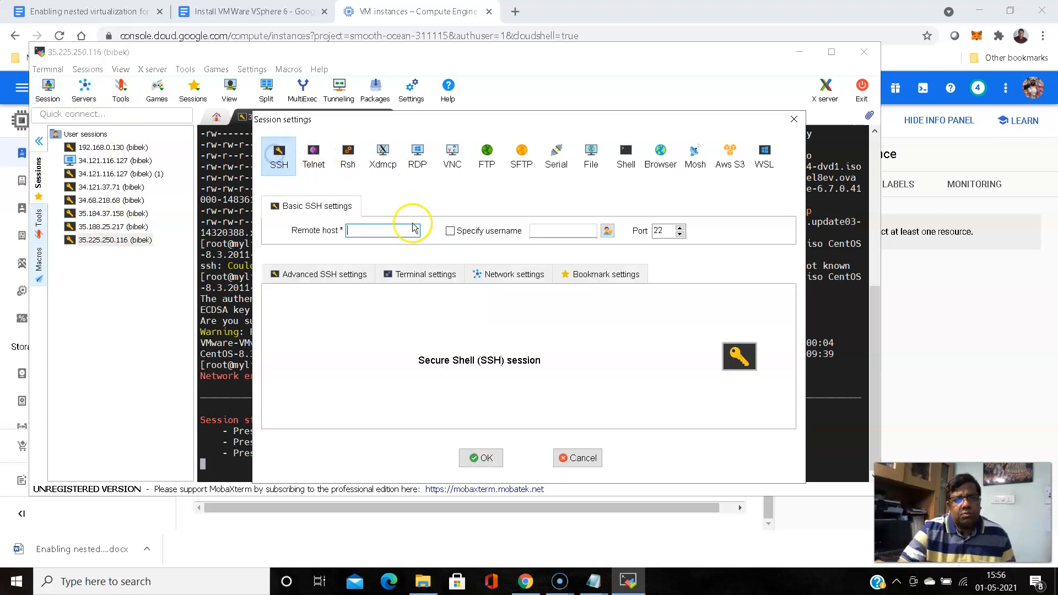
key("ctrl+v")
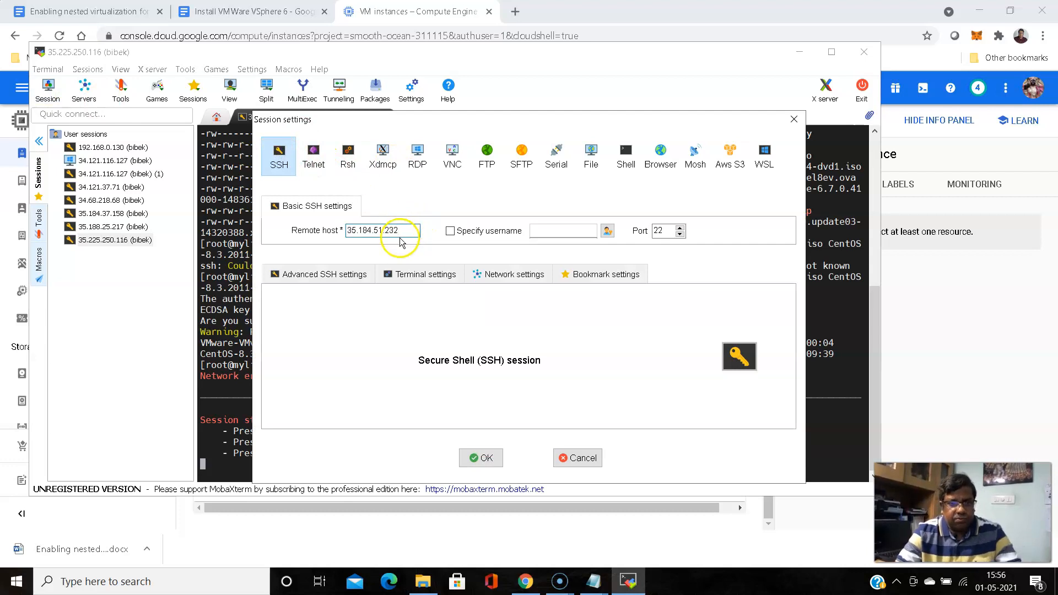
left_click(450, 231)
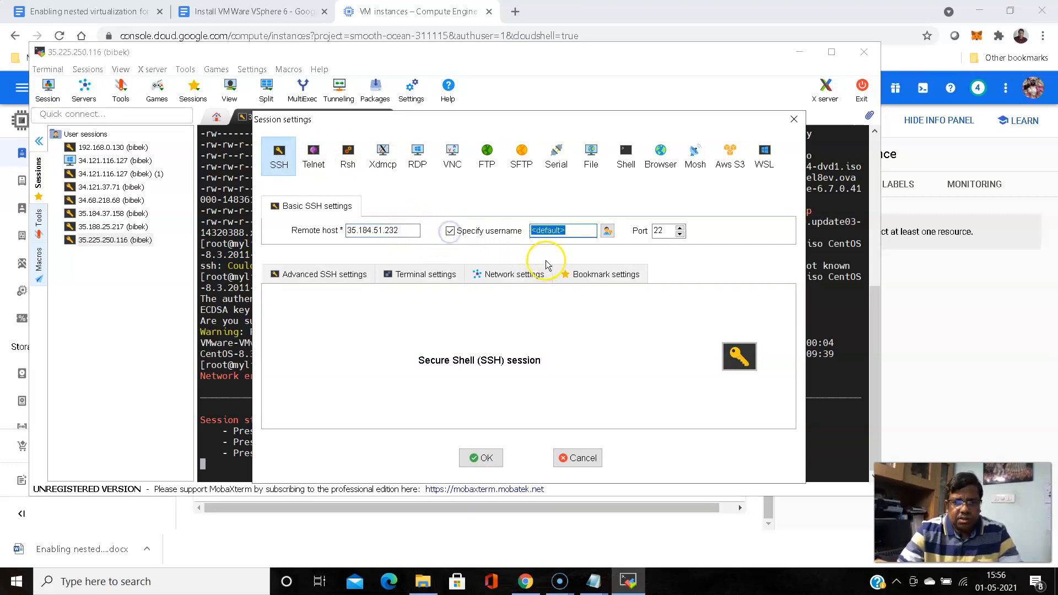
type("bibek")
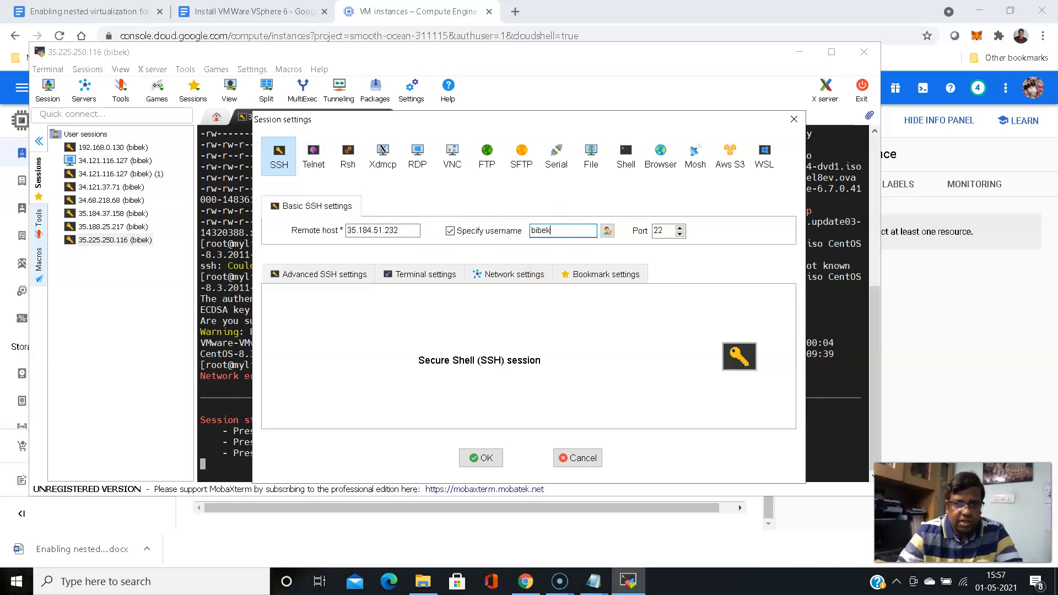
left_click(295, 270)
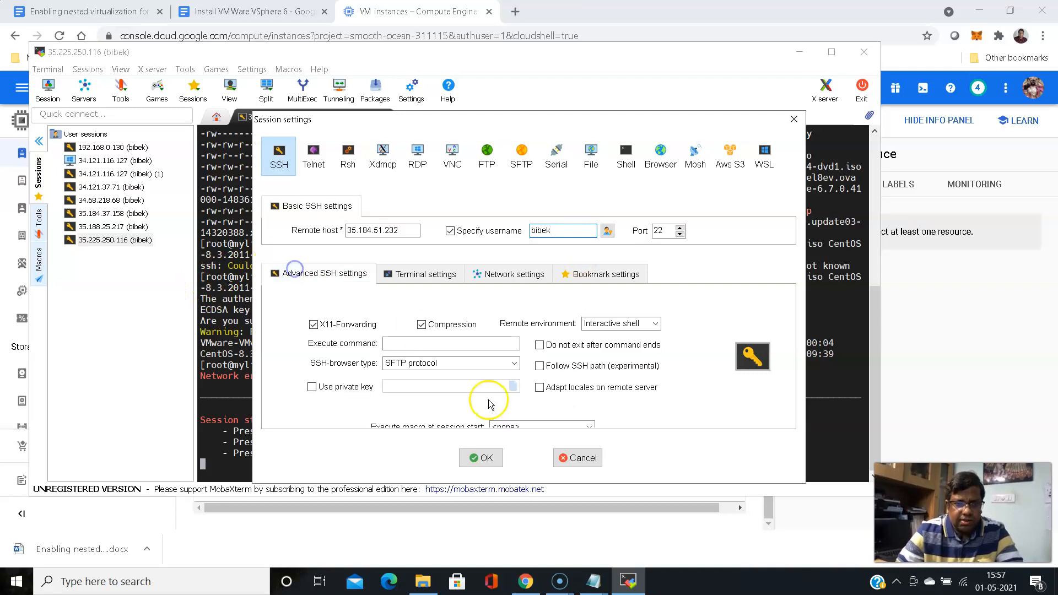
left_click(311, 387)
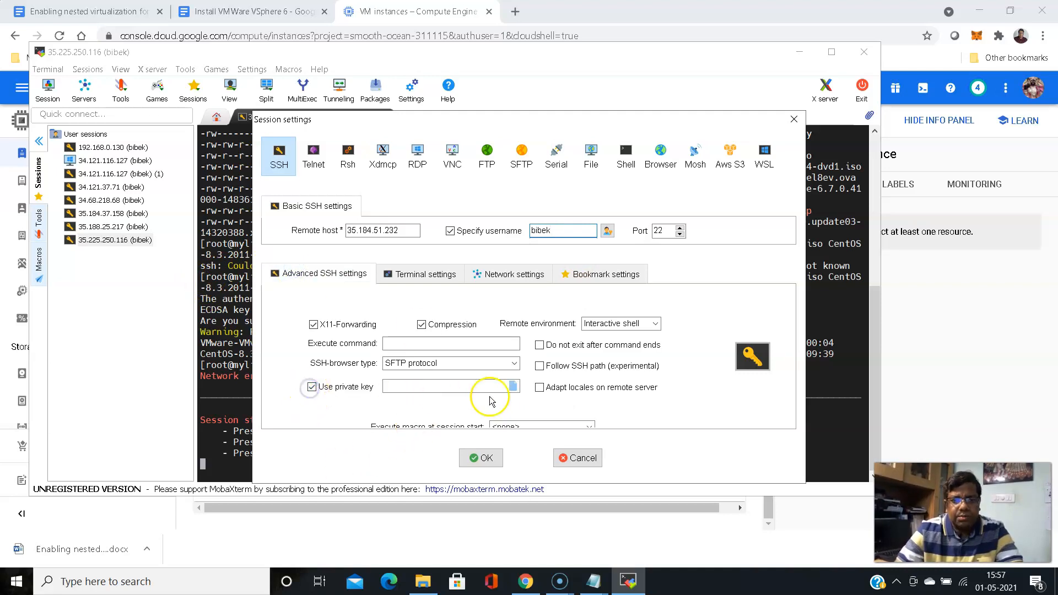
left_click(513, 386)
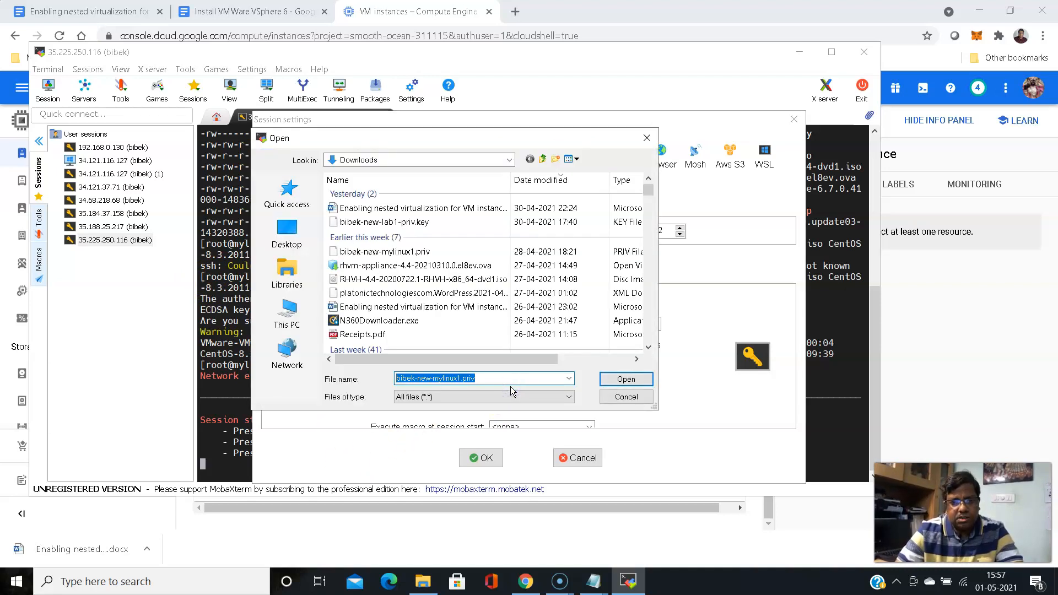
left_click(413, 222)
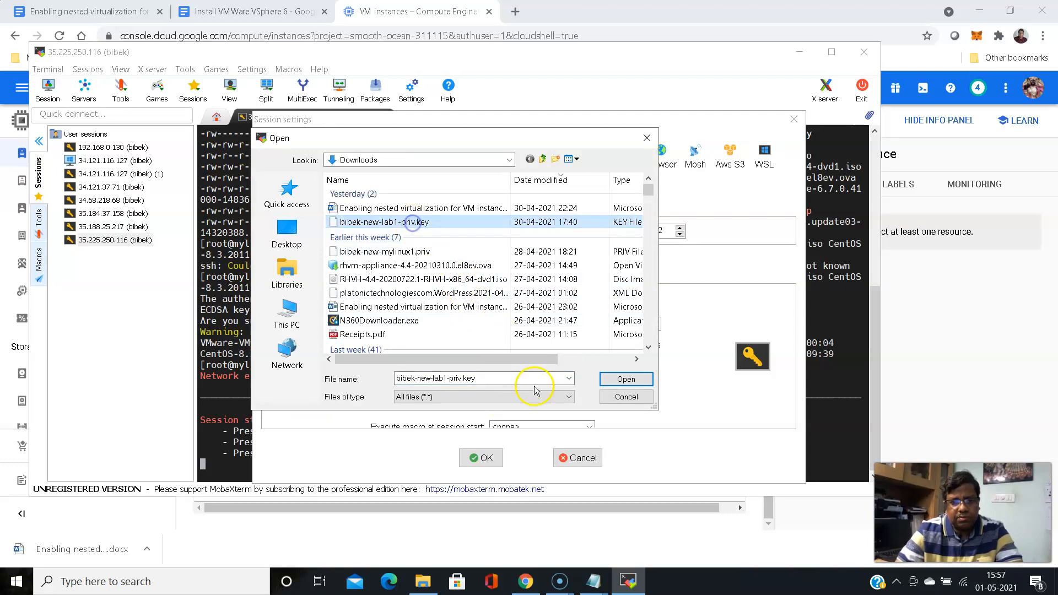
left_click(626, 379)
left_click(482, 461)
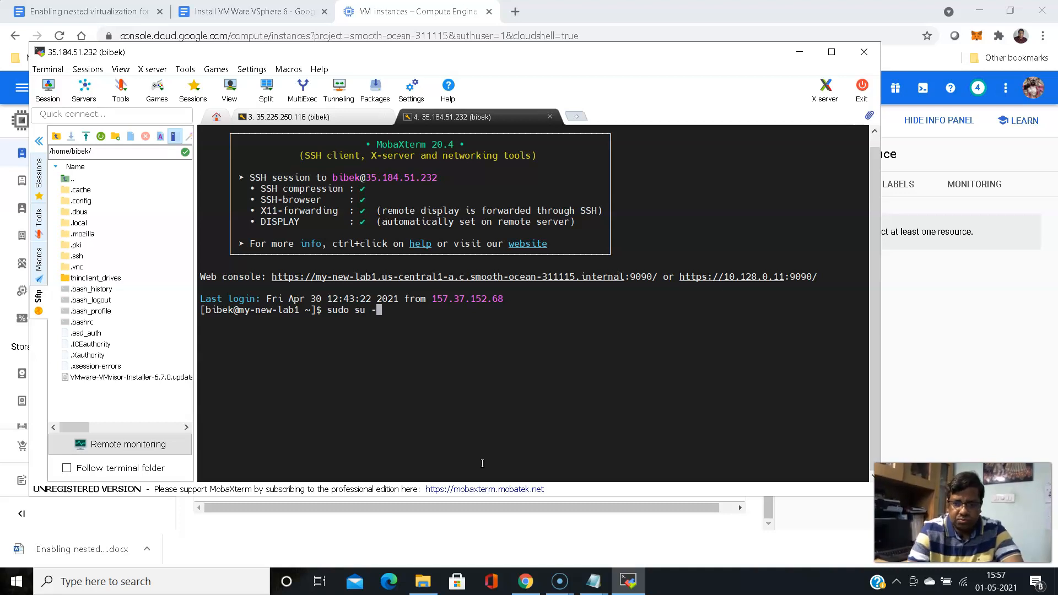
Become root and check libvirtd status, correcting the misspelled 'linvirtd' service name
key("Return")
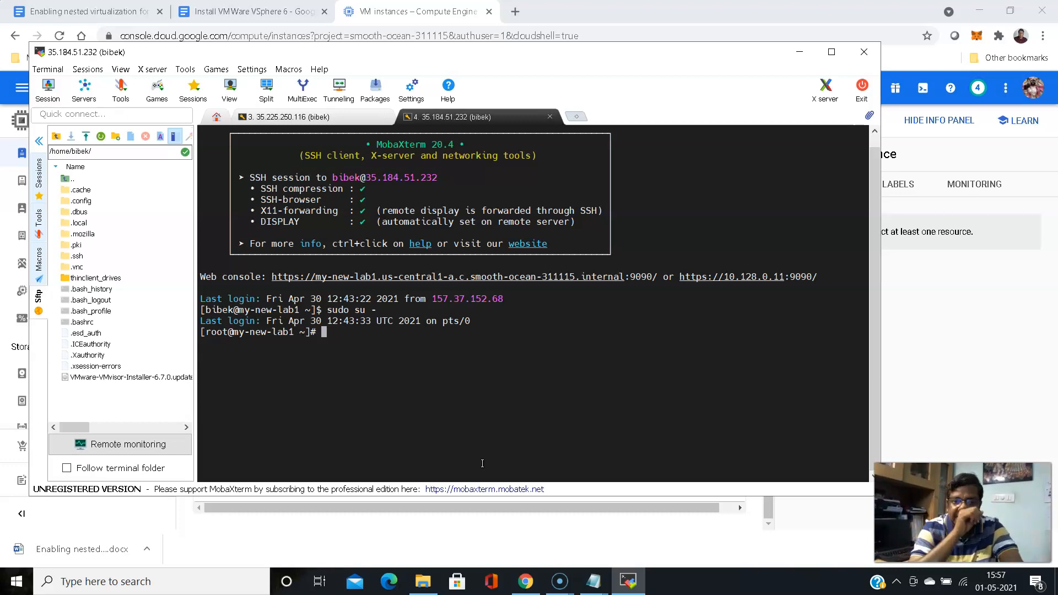
type("system")
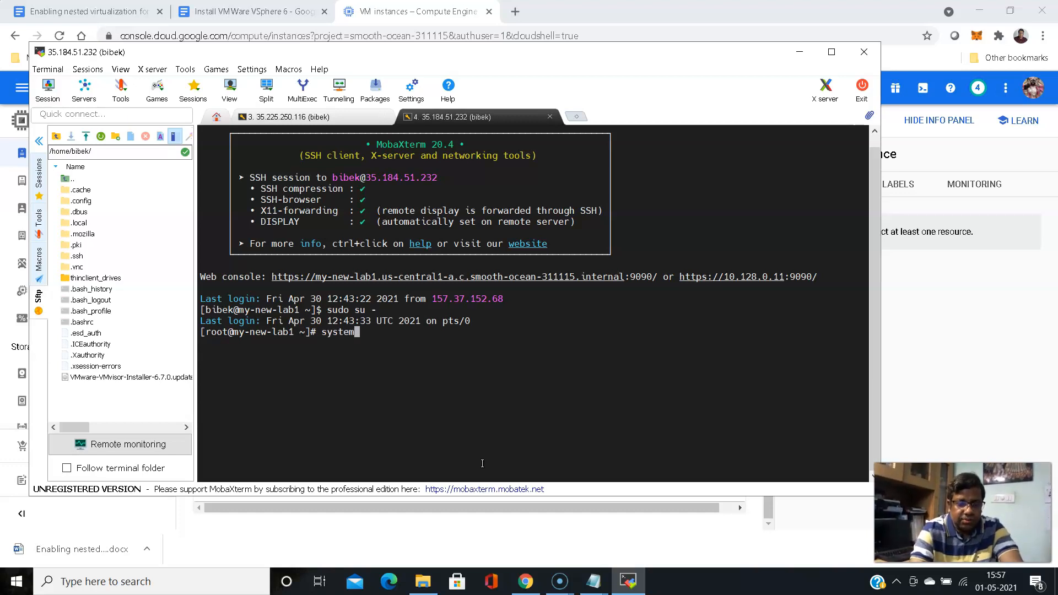
type("ctl ")
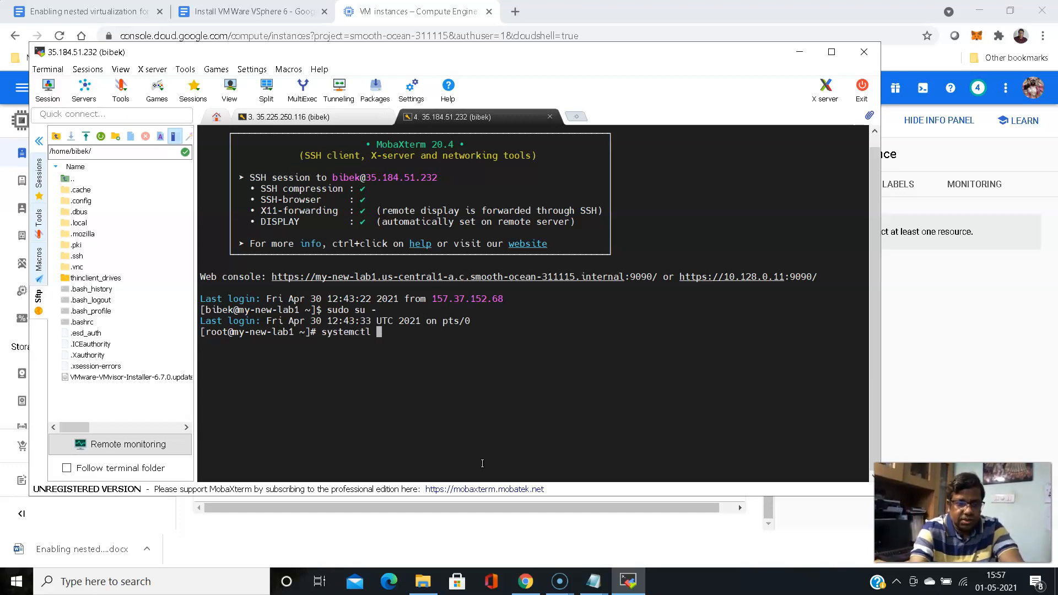
type("status ")
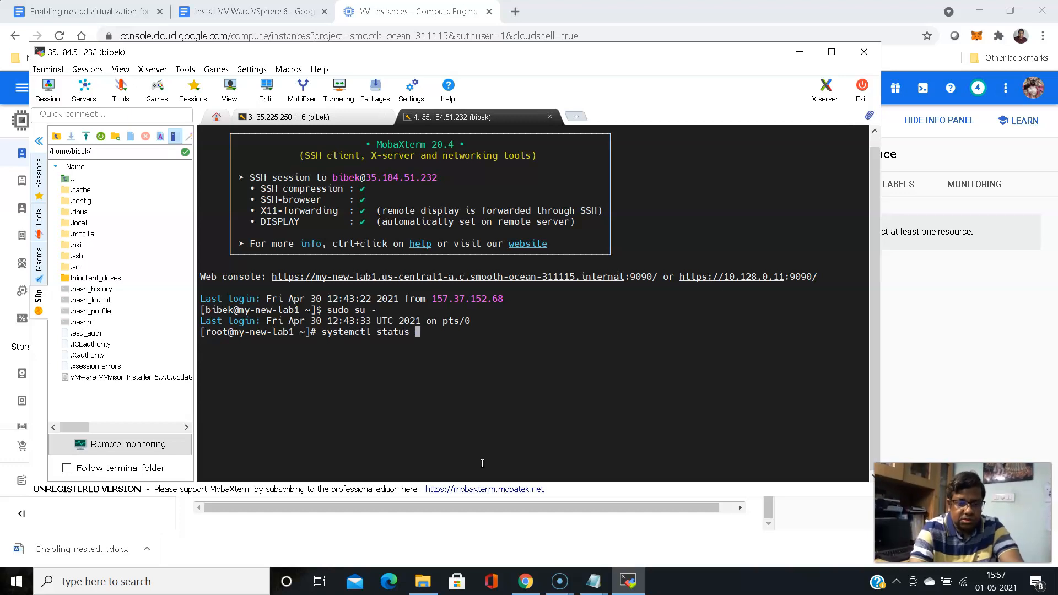
type("linv")
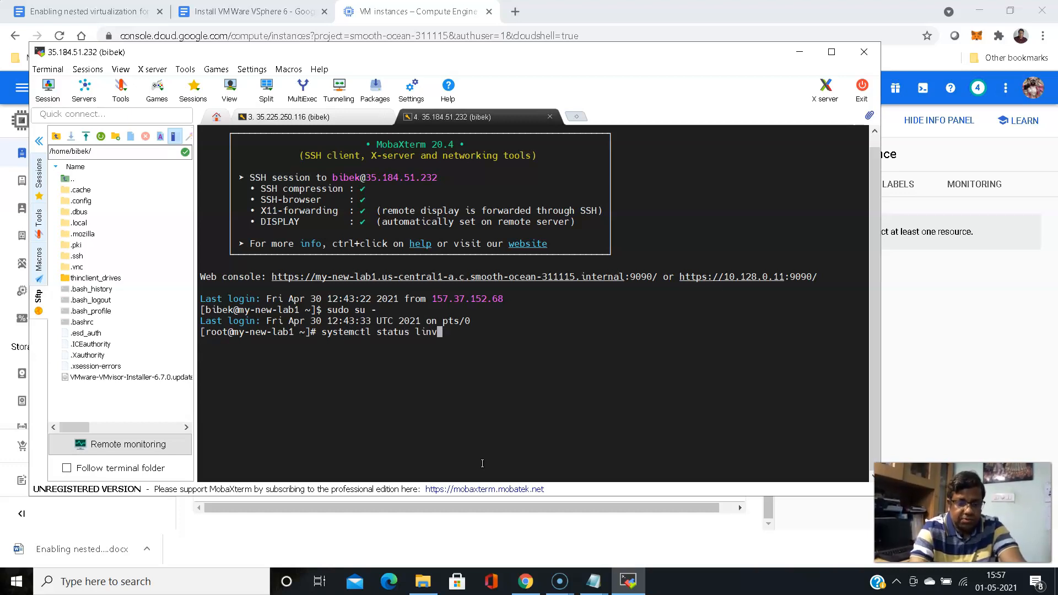
type("irtd")
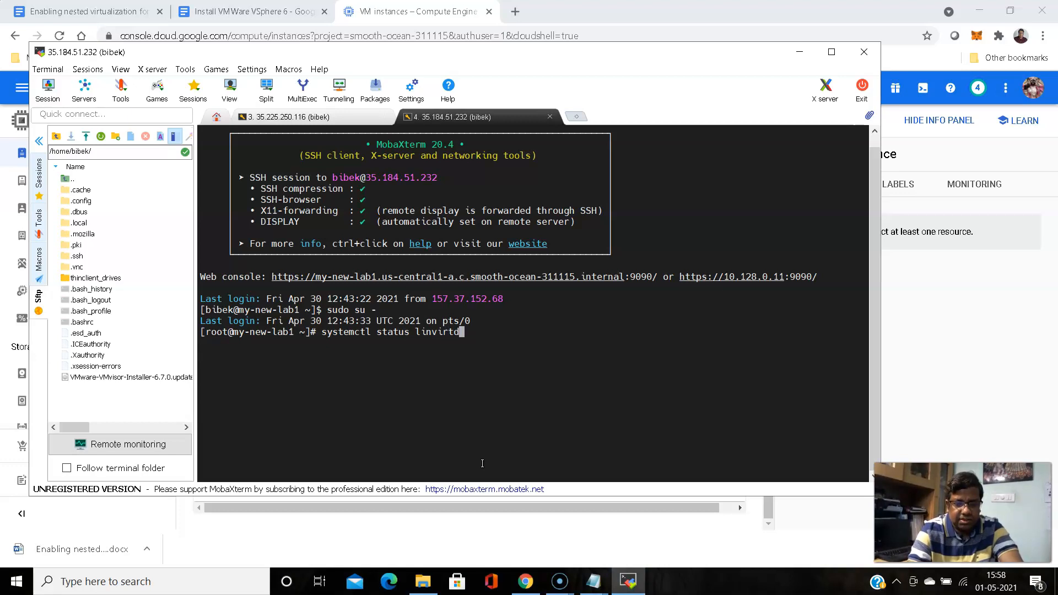
key("Return")
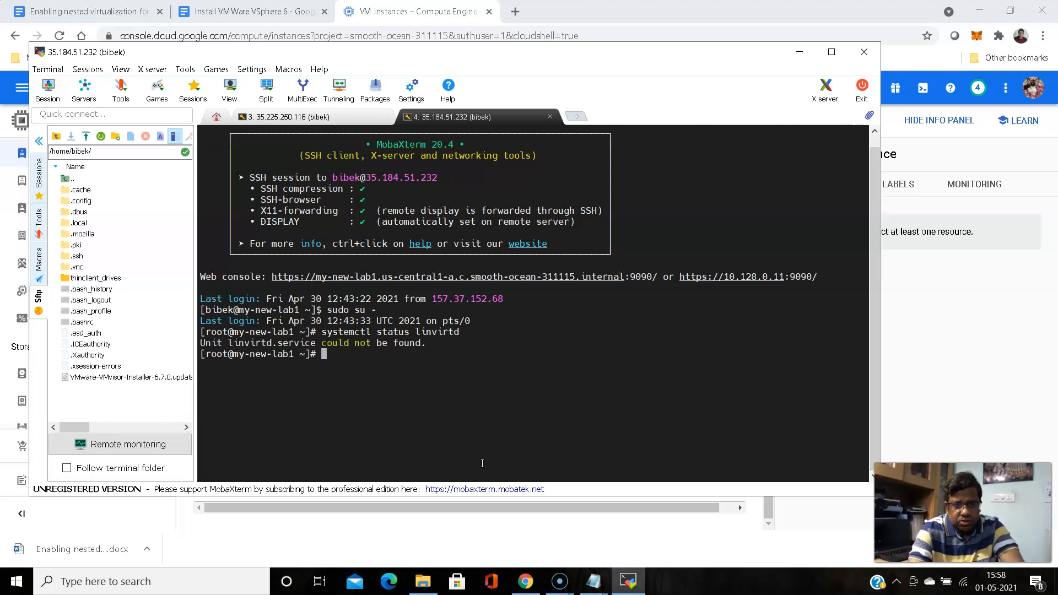
key("Up")
key("Left")
key("Left")
key("Left")
key("Left")
key("Left")
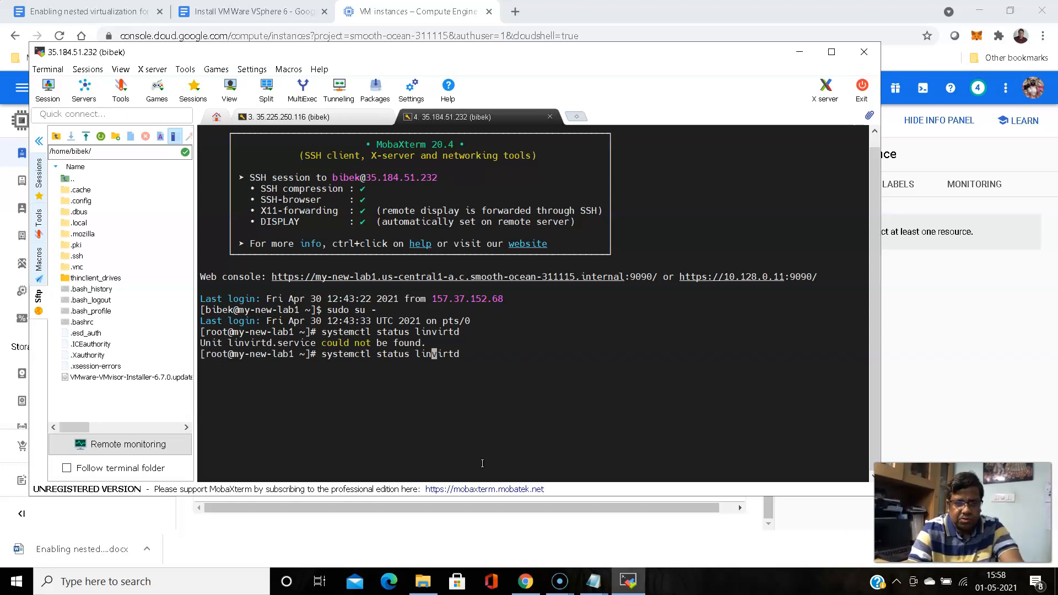
key("BackSpace")
type("v")
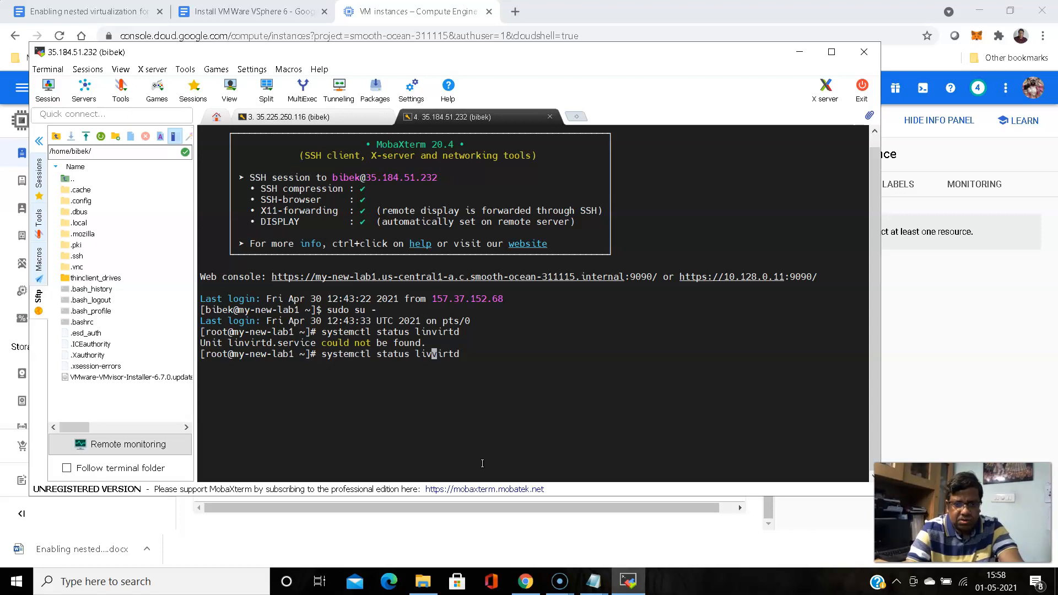
key("BackSpace")
type("b")
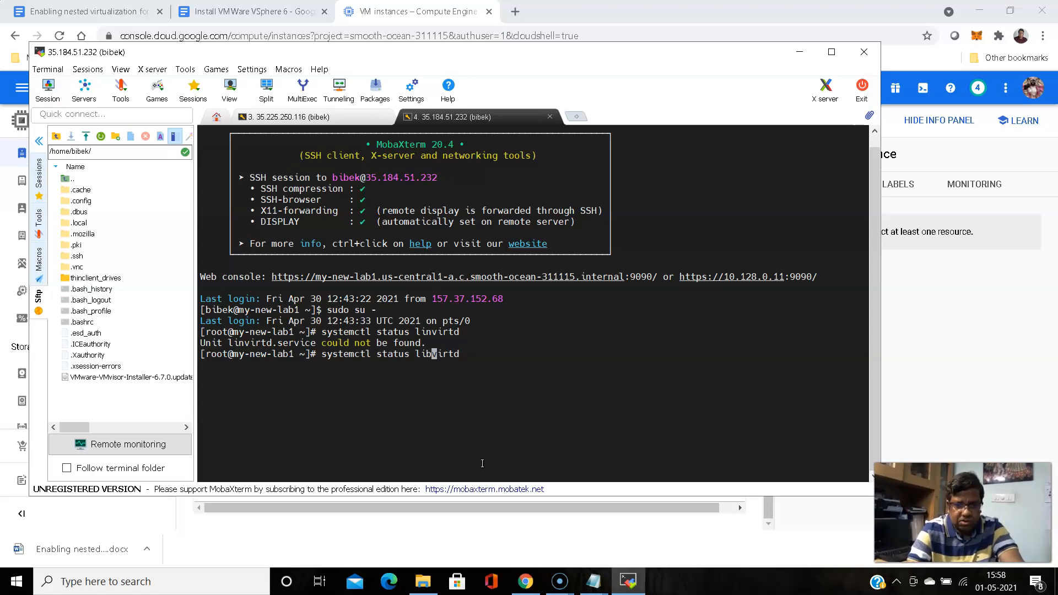
key("Return")
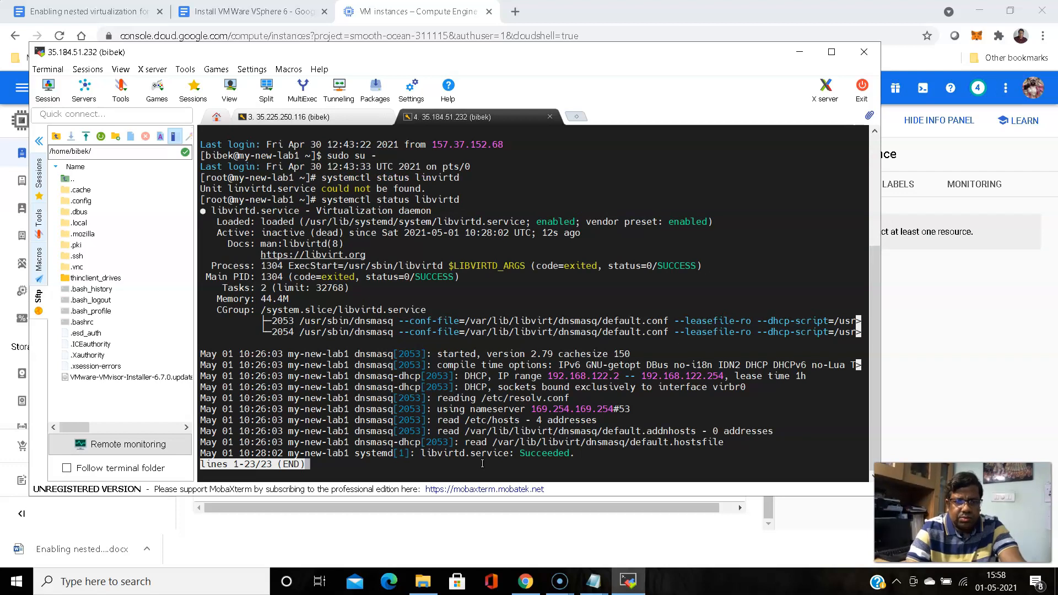
Quit the status pager and edit the recalled command into 'systemctl start libvirtd'
scroll(482, 464, "down", 3)
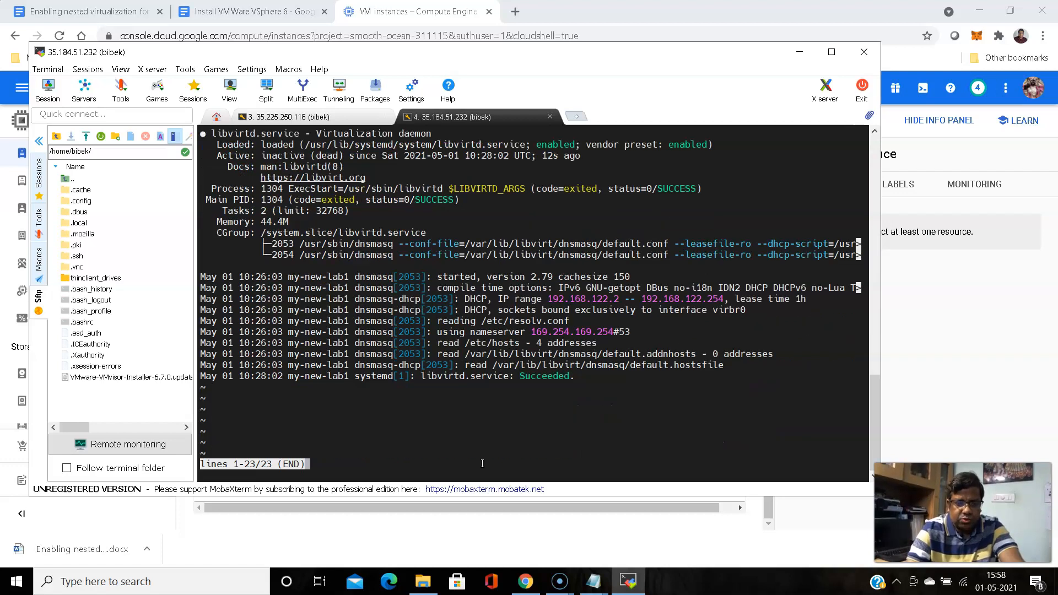
key("q")
key("Up")
key("Left")
key("Left")
key("Left")
key("Left")
key("Left")
key("Left")
key("Left")
key("Left")
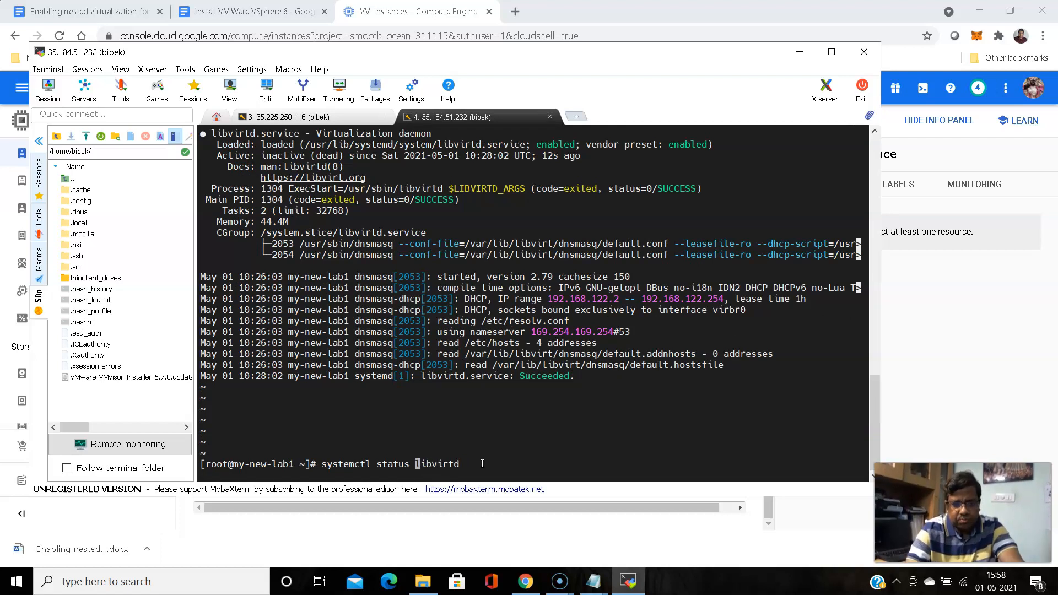
key("BackSpace")
key("BackSpace")
key("BackSpace")
key("BackSpace")
key("BackSpace")
key("BackSpace")
key("BackSpace")
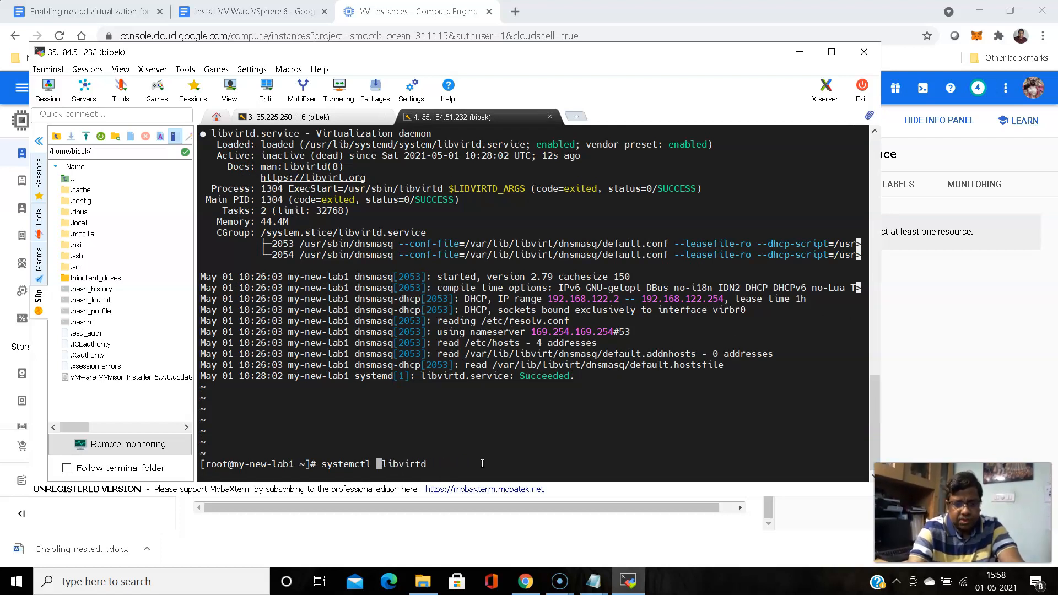
key("BackSpace")
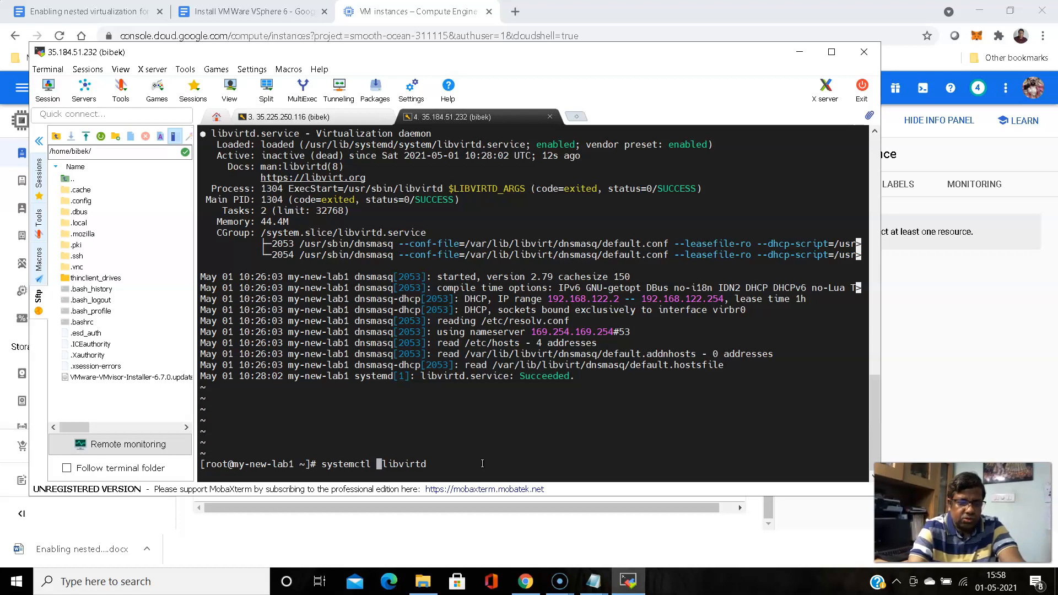
type("start")
Start libvirtd and confirm with 'systemctl status libvirtd' that it is active (running)
key("Return")
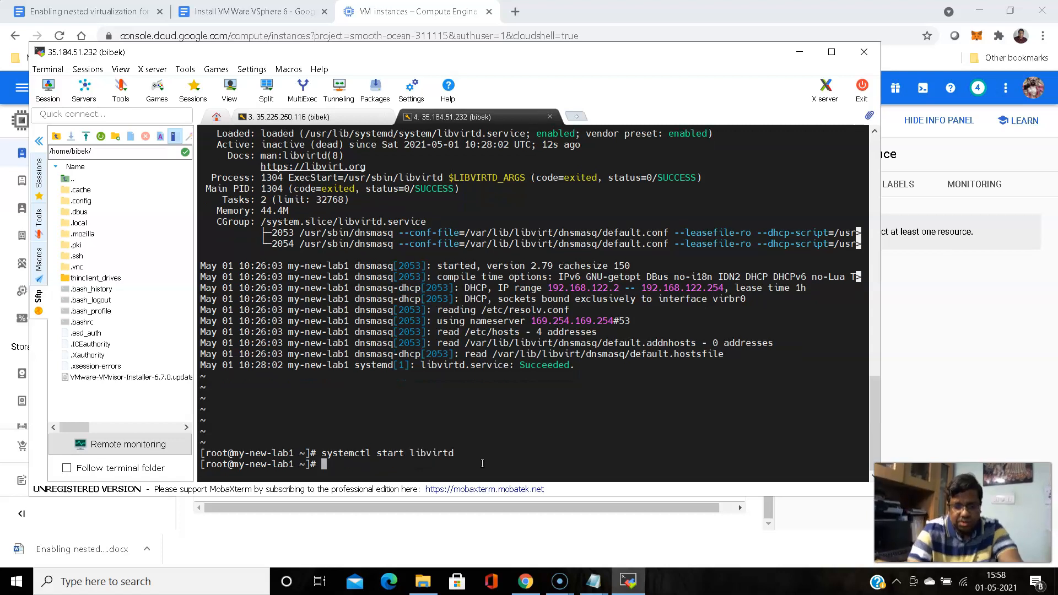
key("Up")
key("Up")
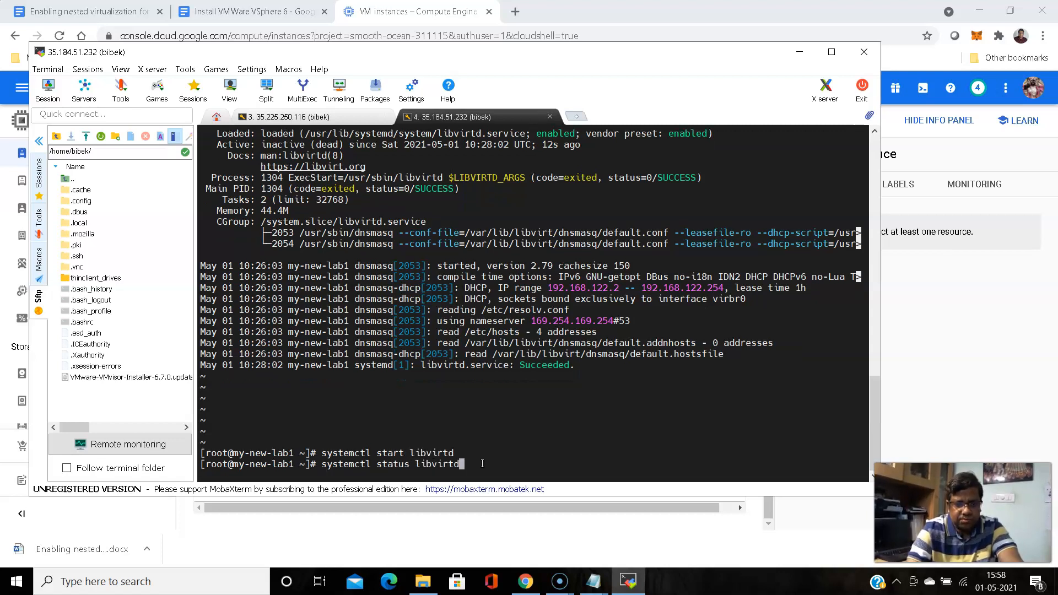
key("Return")
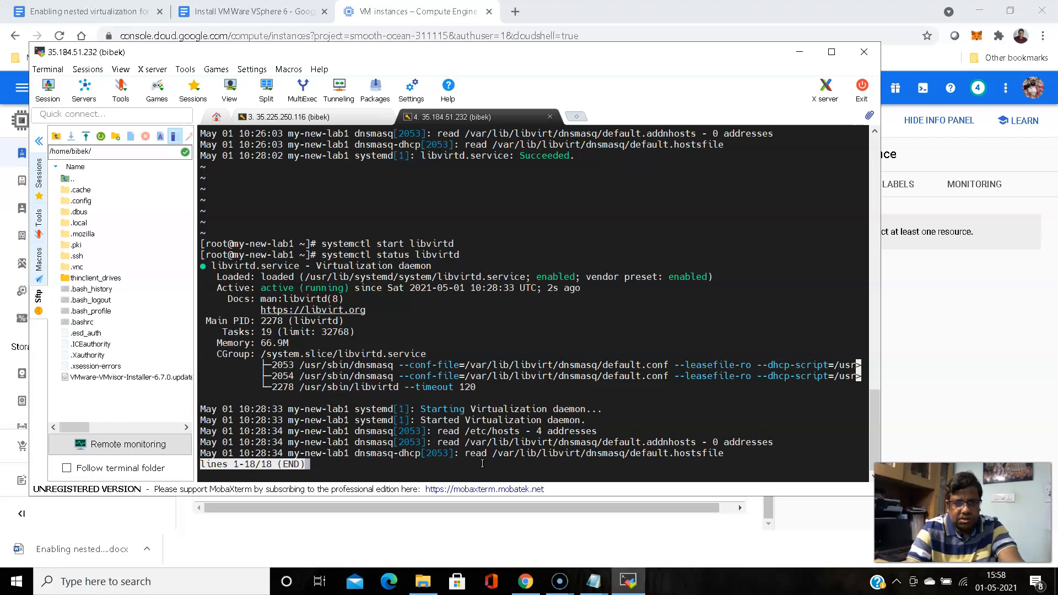
key("q")
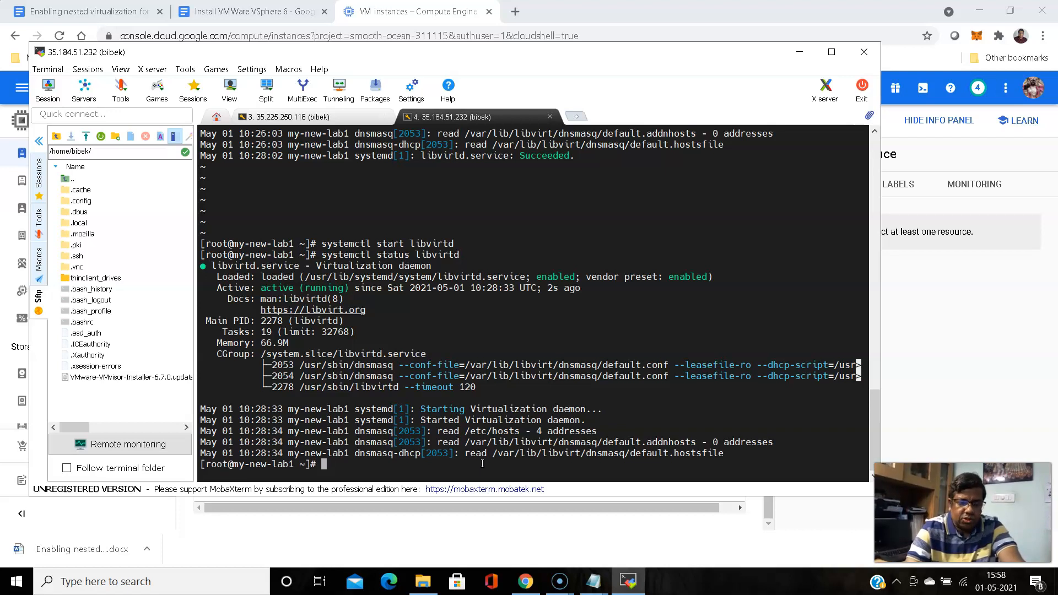
Run 'systemctl status xrdp' to check that the xrdp service is running
type("sy")
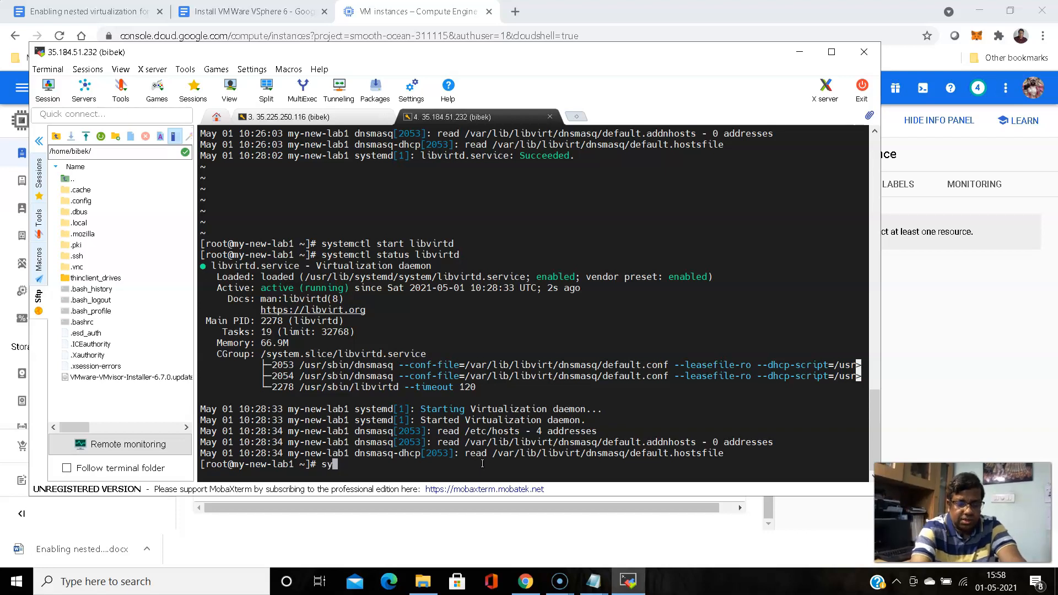
type("stemcr")
key("BackSpace")
type("tl ")
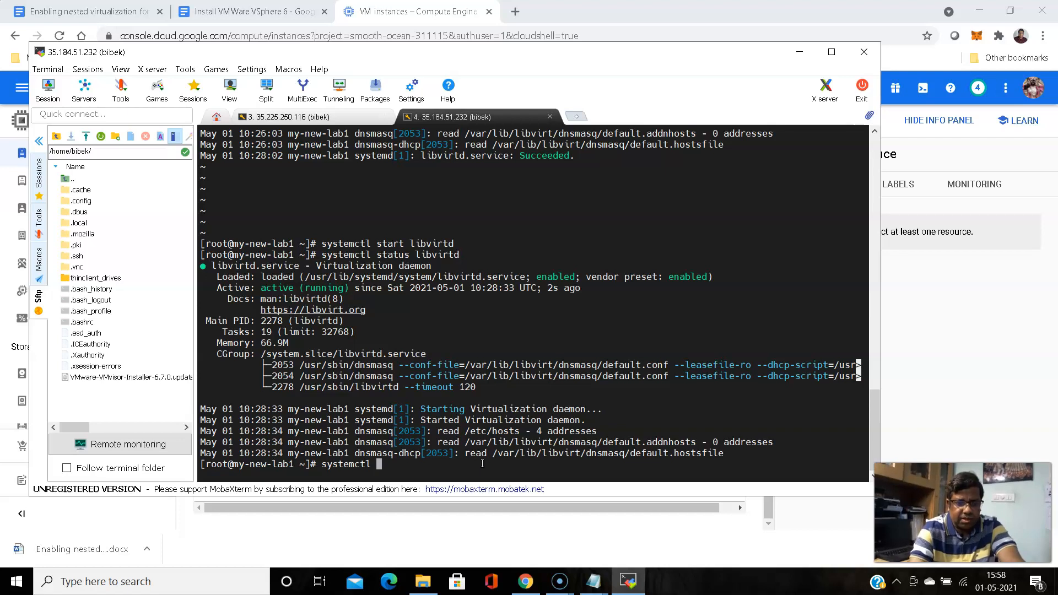
type("status ")
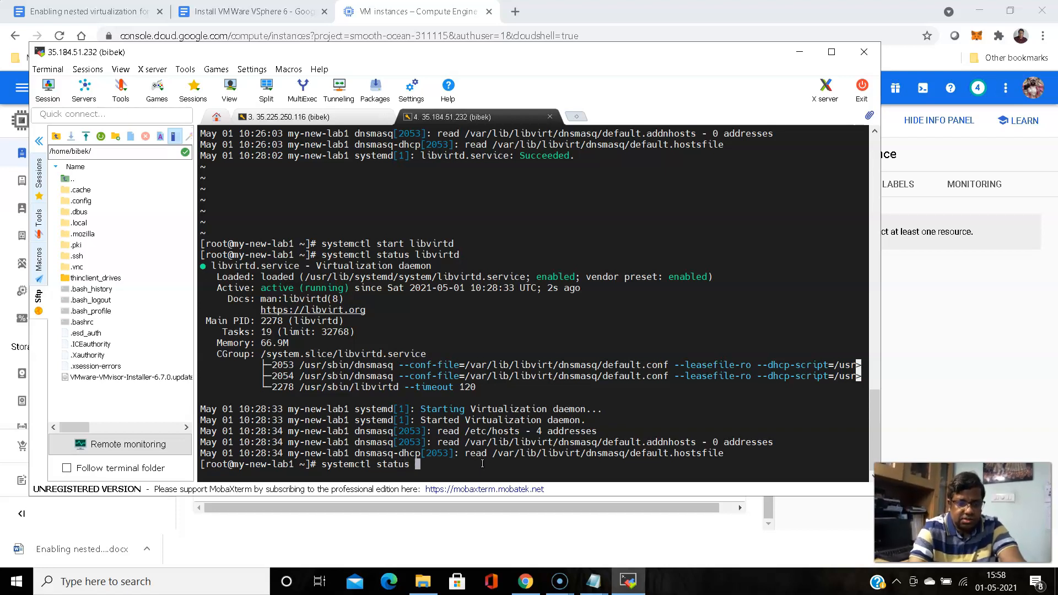
type("xr")
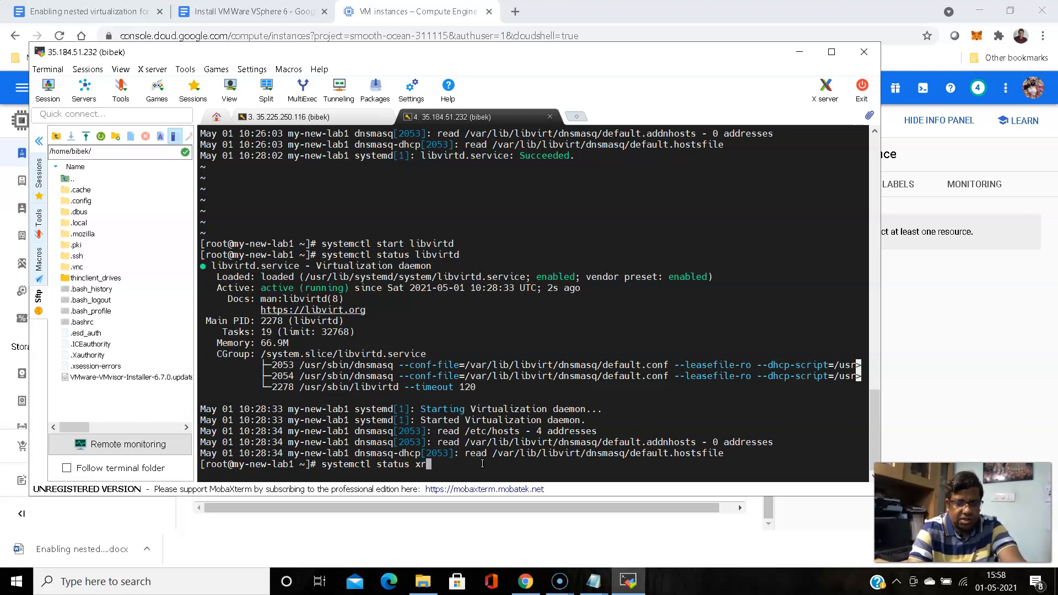
type("dp")
key("Return")
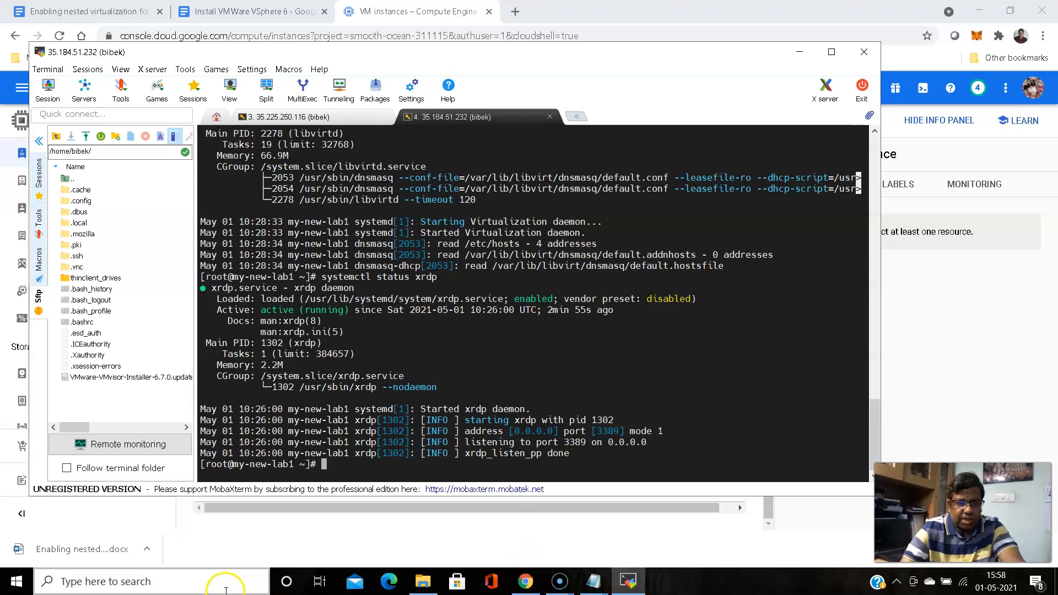
Launch Remote Desktop Connection, connect to 35.184.51.232 and accept the unverified certificate
left_click(139, 580)
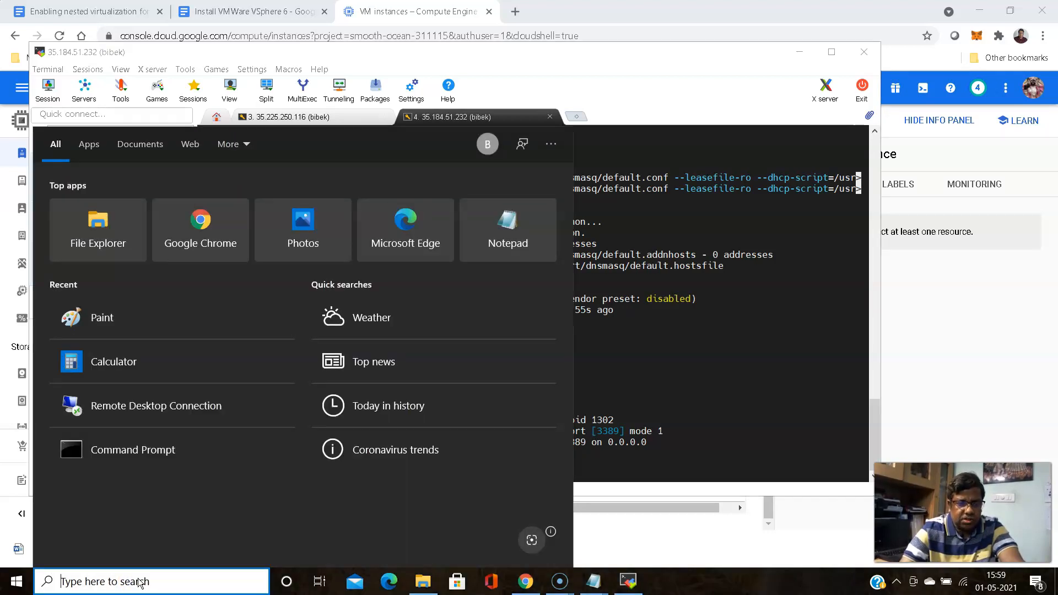
left_click(140, 410)
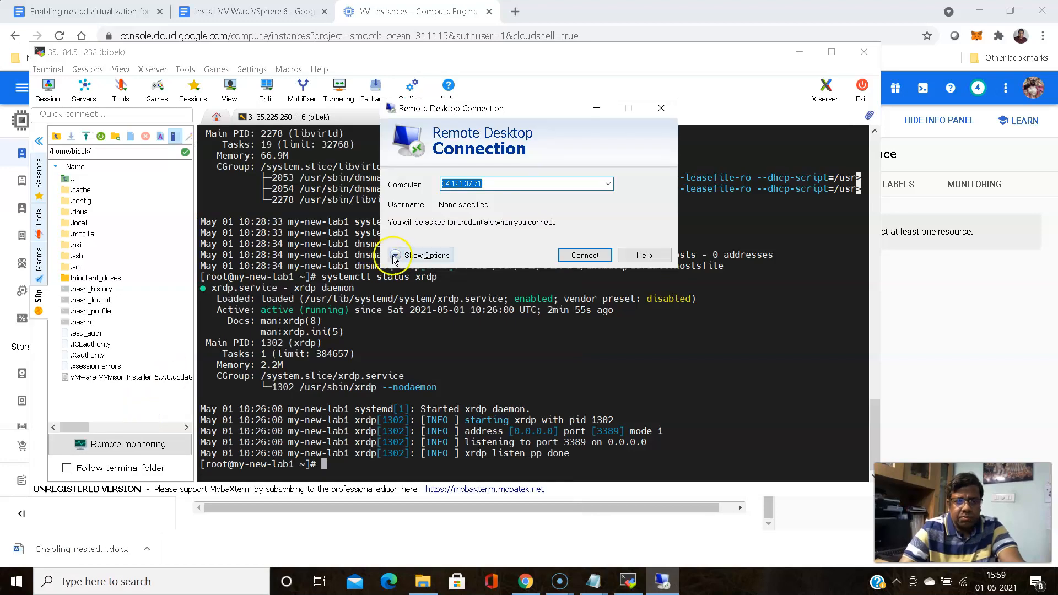
type("35.184.51.232")
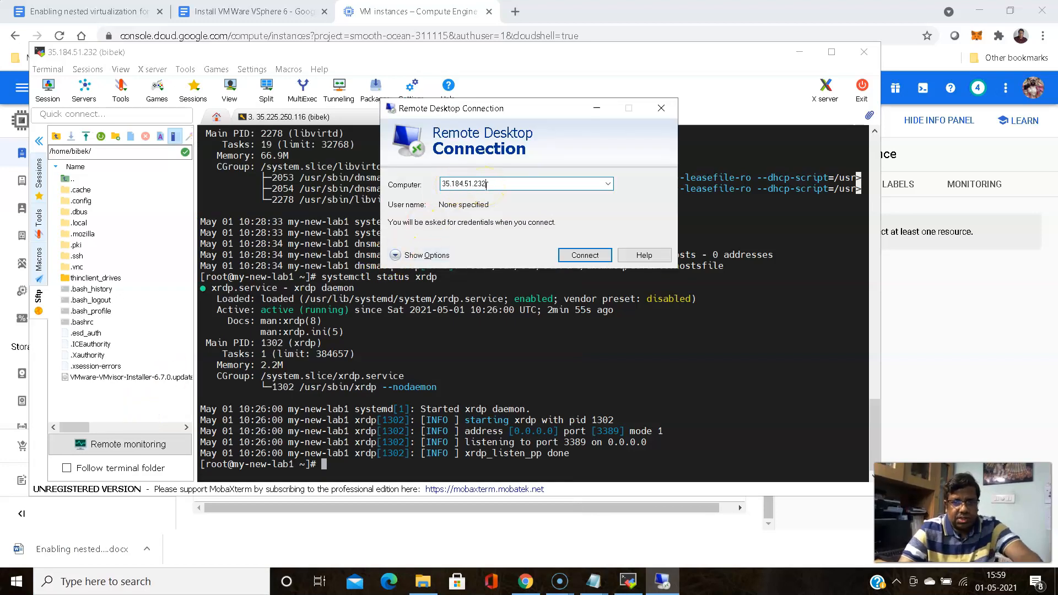
left_click(591, 255)
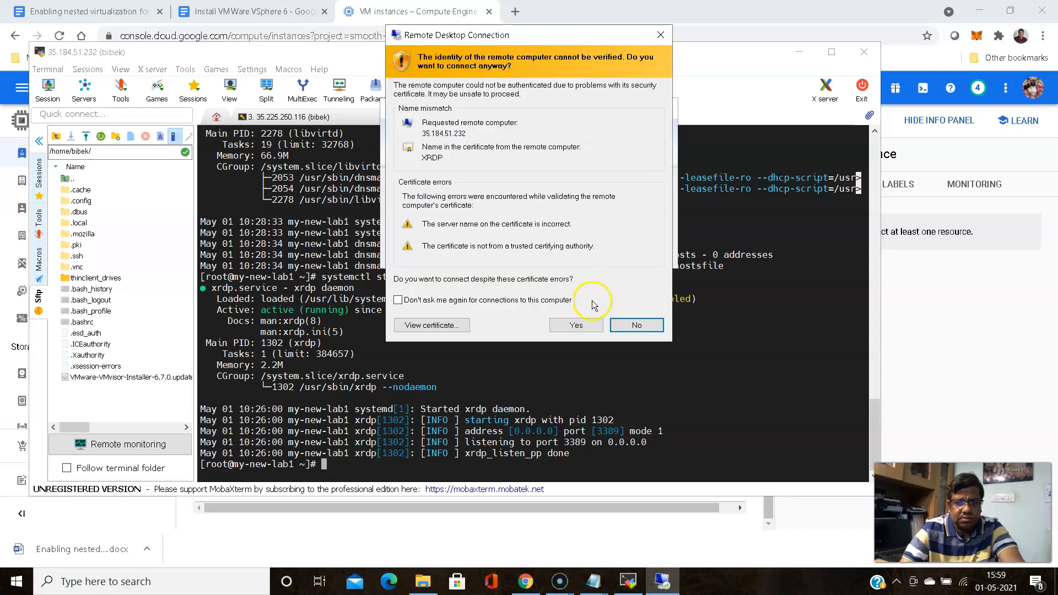
left_click(573, 325)
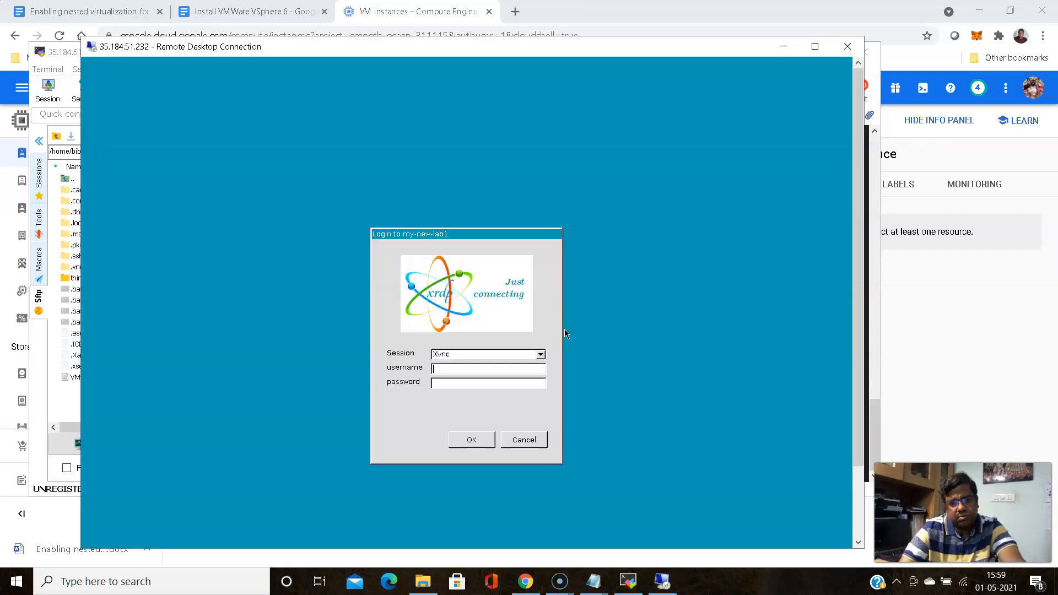
Log in to the xrdp screen with the username and password
left_click(471, 367)
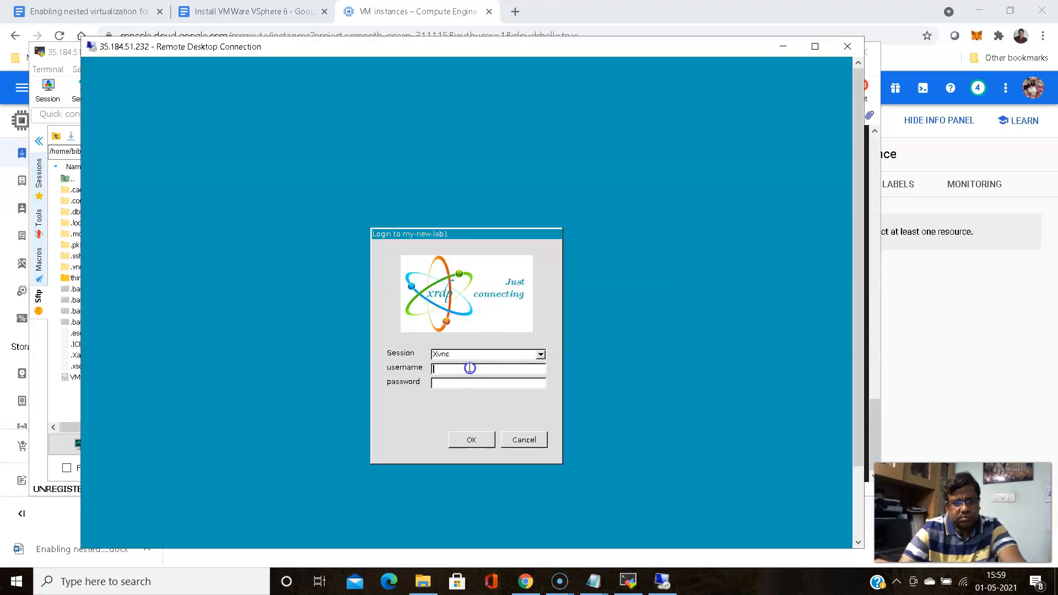
type("bibek")
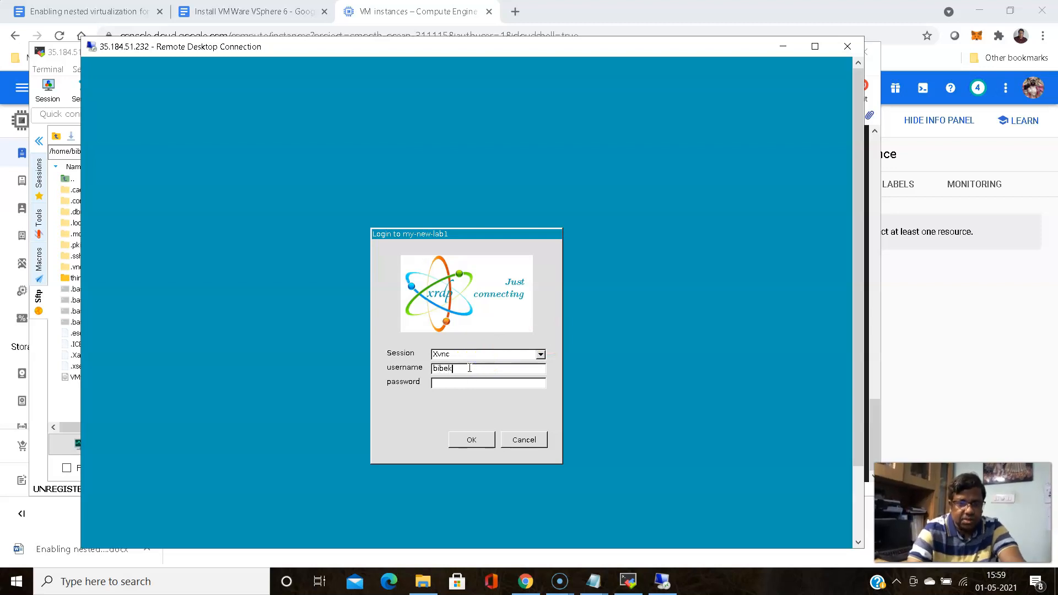
left_click(472, 383)
type("*********")
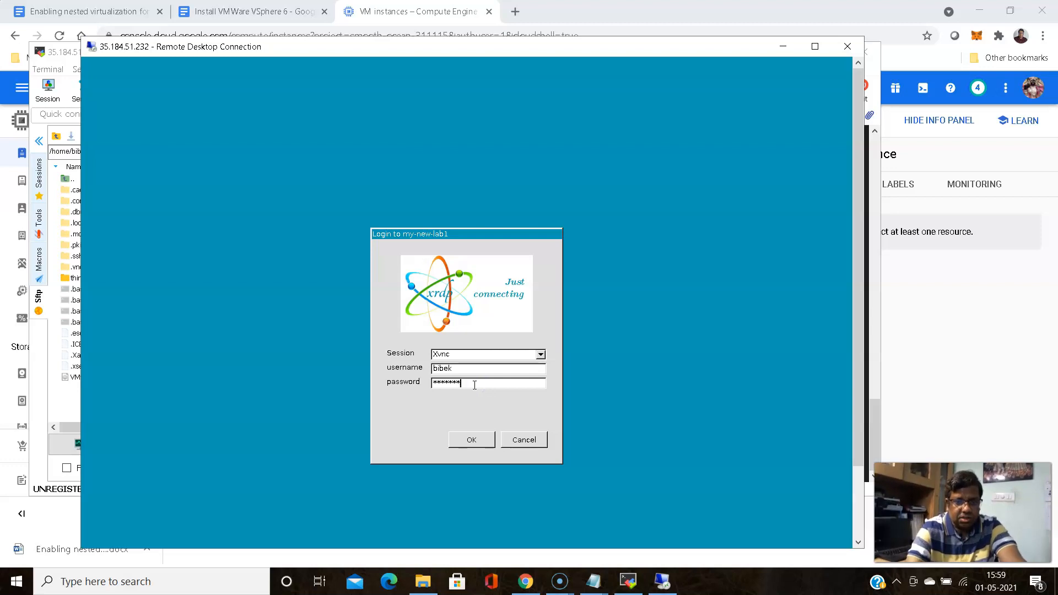
left_click(475, 439)
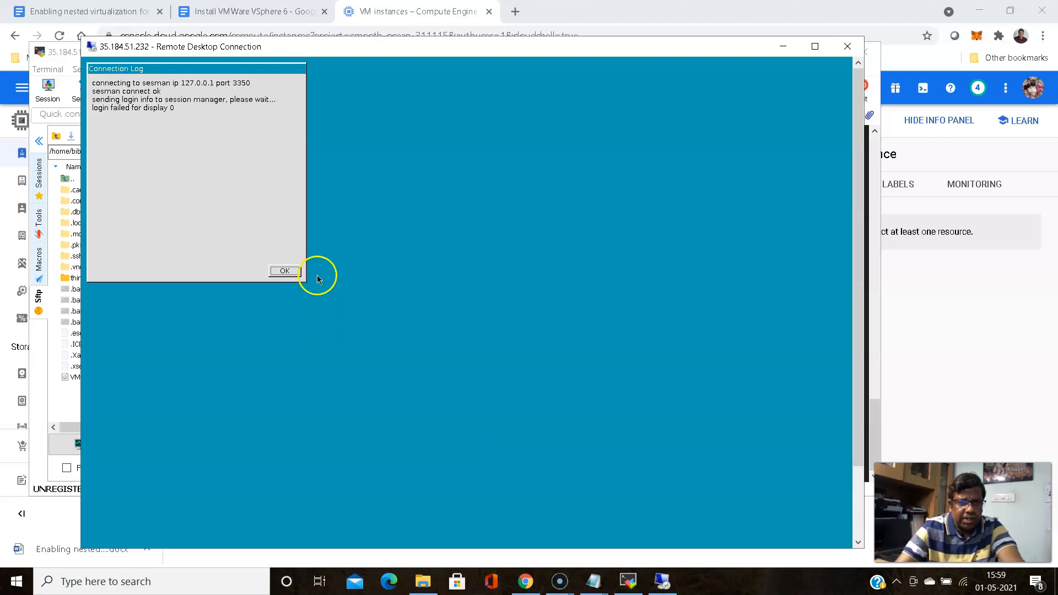
Dismiss the failed-login log and resubmit the username and password
left_click(284, 271)
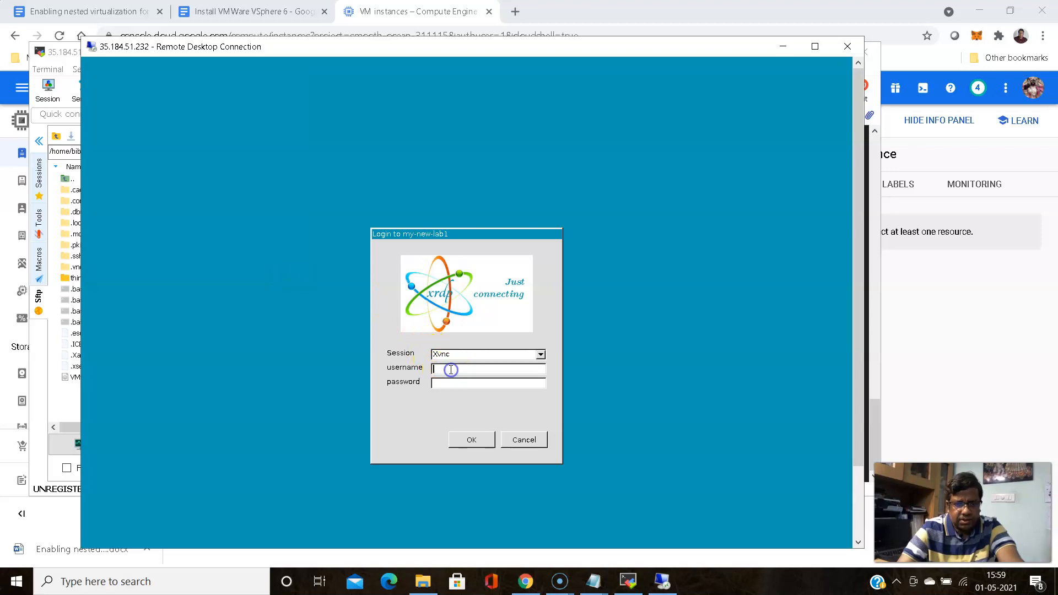
type("bibek")
left_click(448, 382)
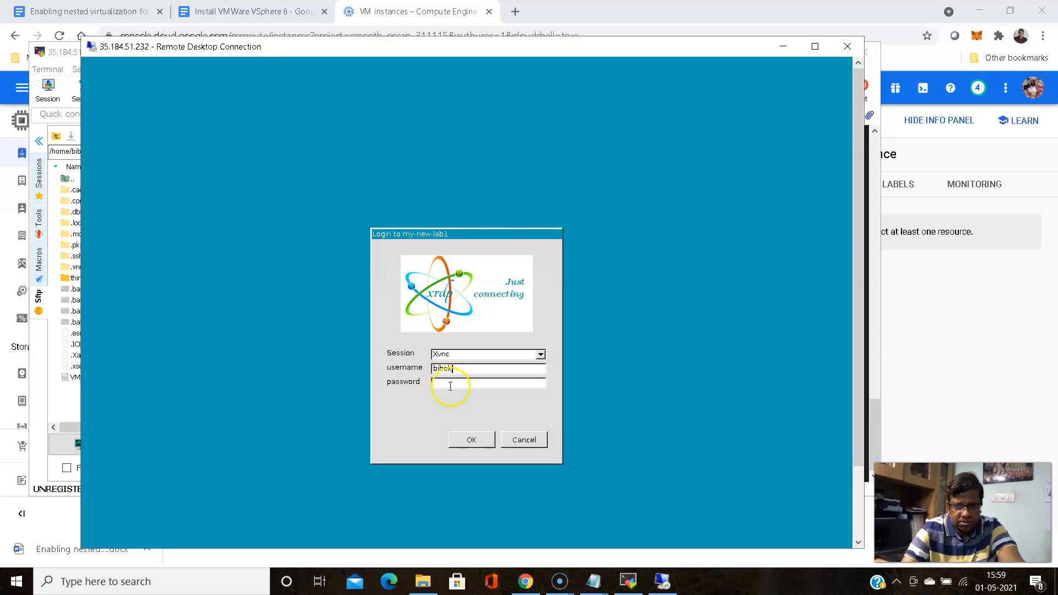
type("*******")
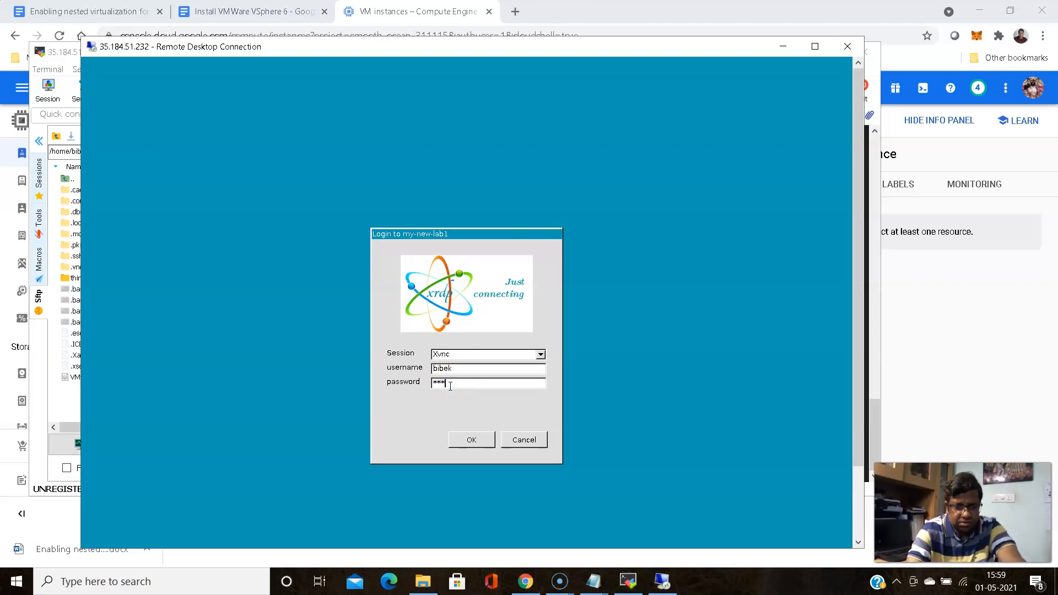
type("***")
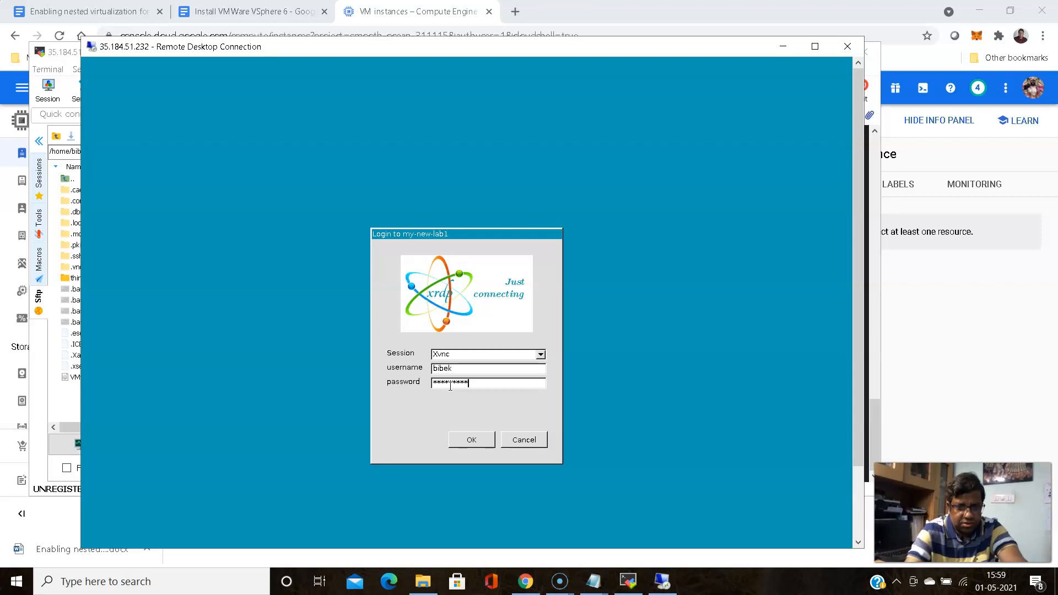
left_click(474, 441)
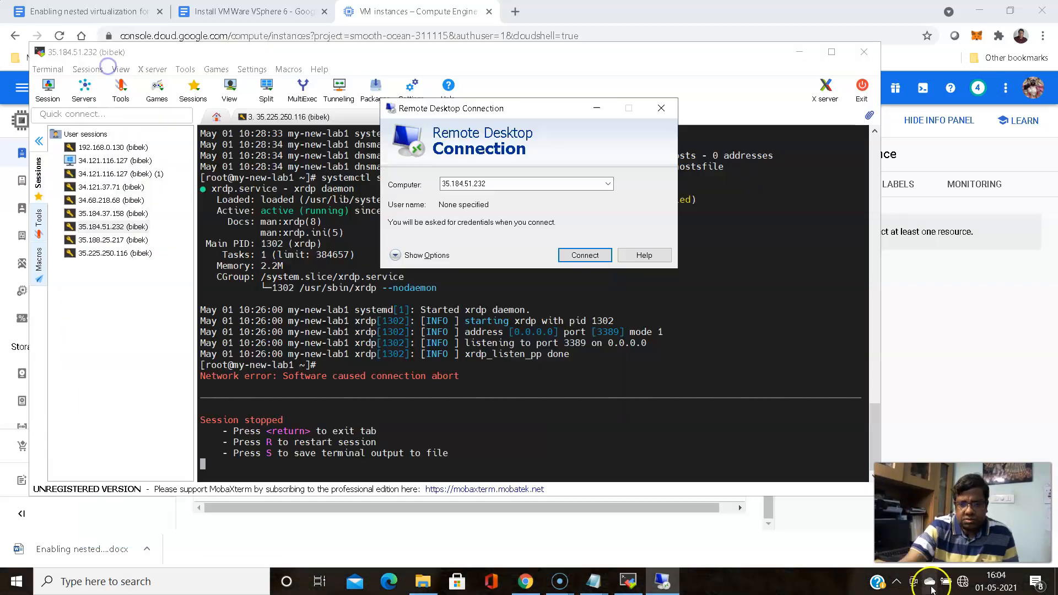
left_click(964, 580)
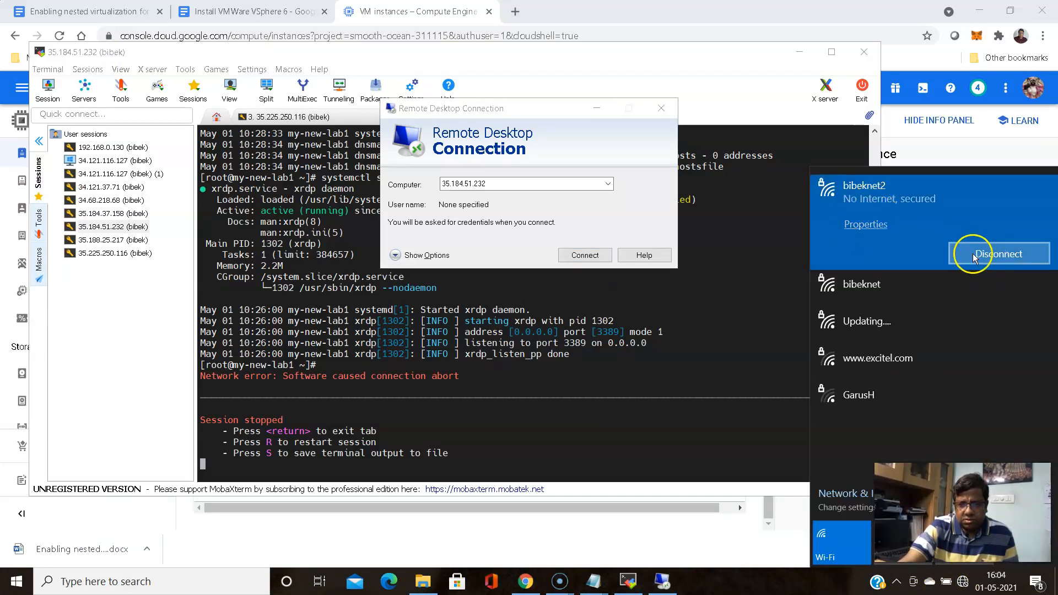
left_click(862, 294)
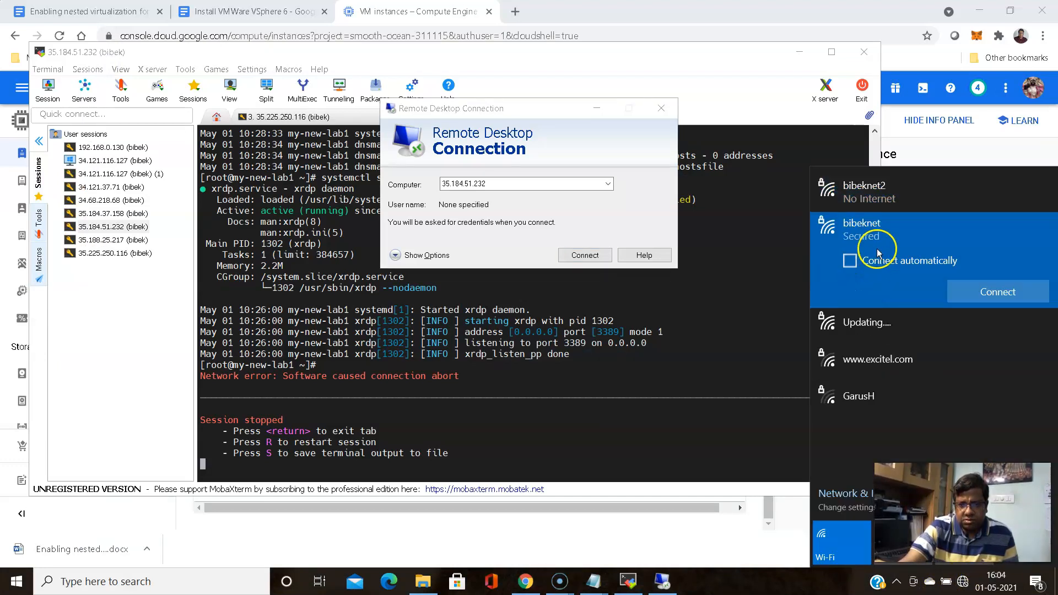
left_click(975, 284)
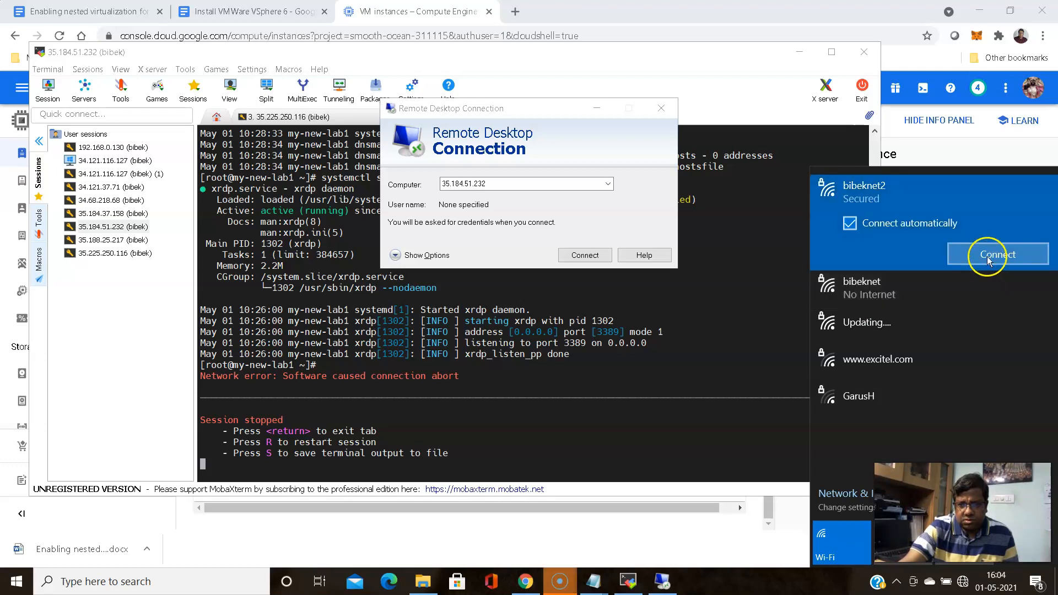
left_click(864, 296)
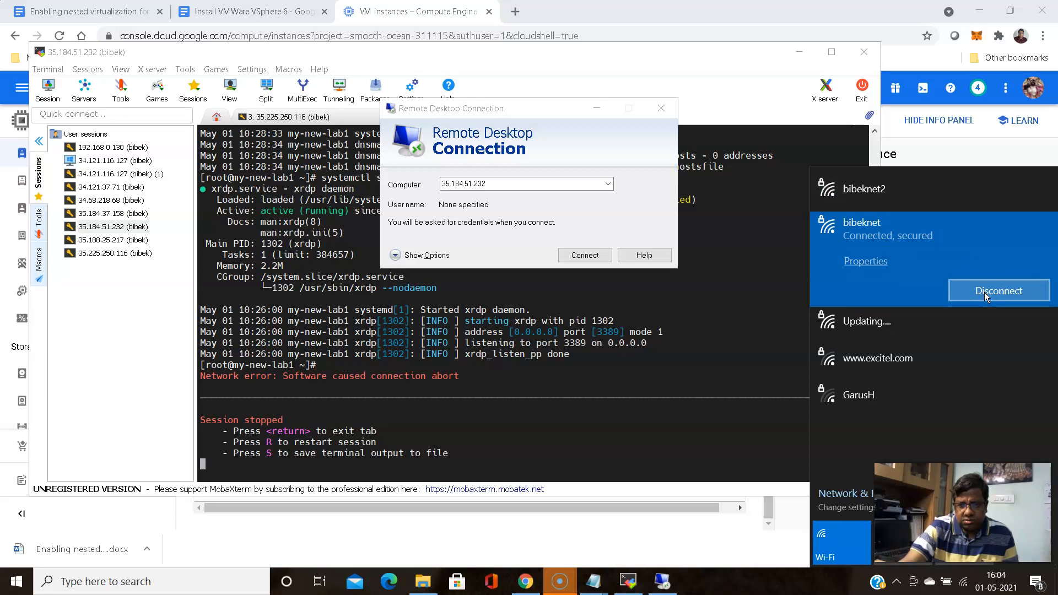
left_click(764, 578)
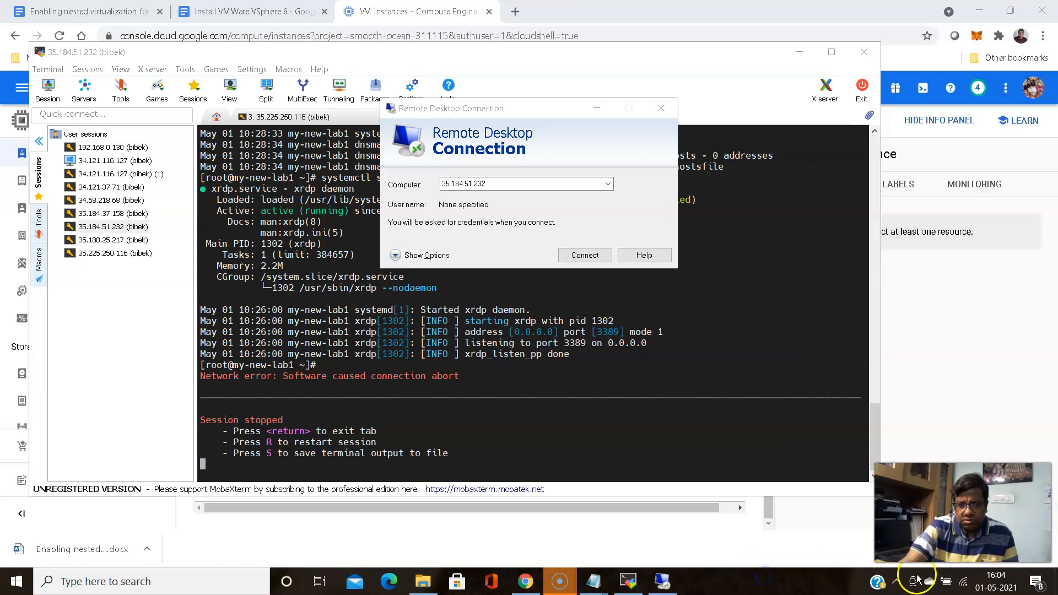
left_click(962, 582)
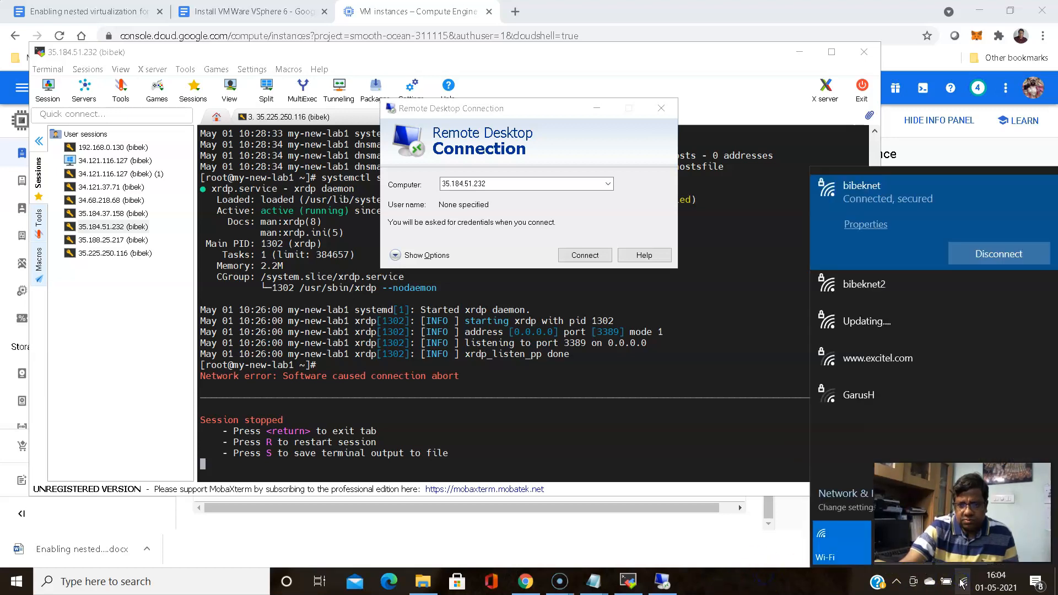
left_click(963, 581)
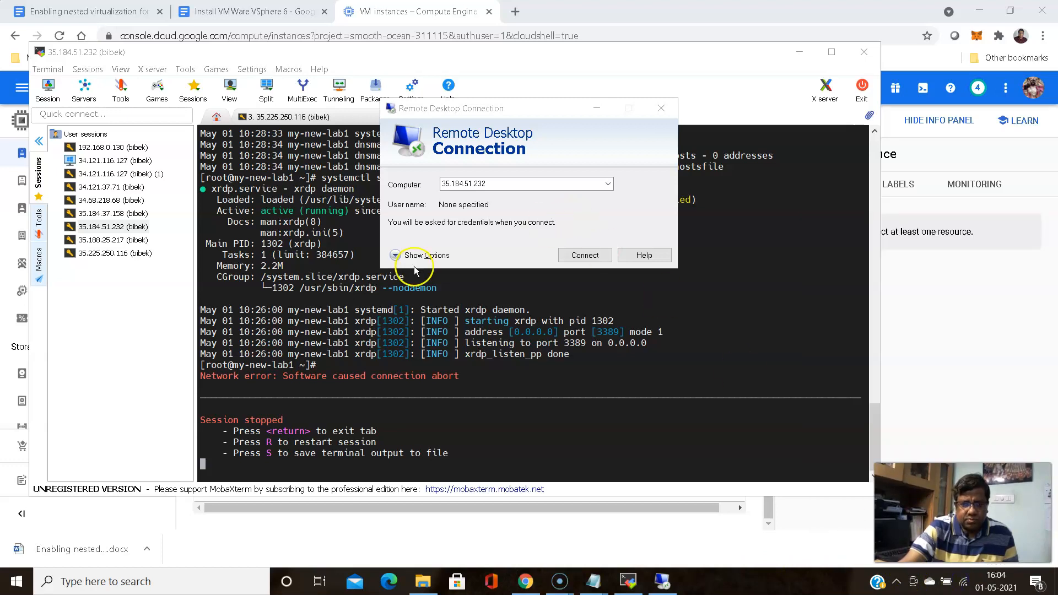
left_click(576, 259)
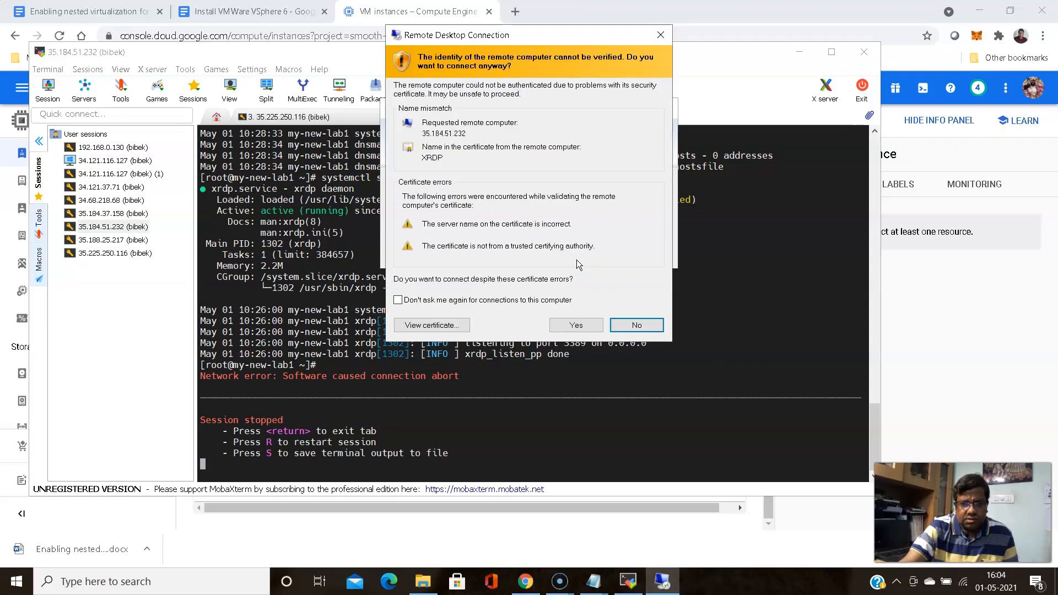
Accept the certificate and log in to my-new-lab1's xrdp Xvnc session with username and password
left_click(574, 324)
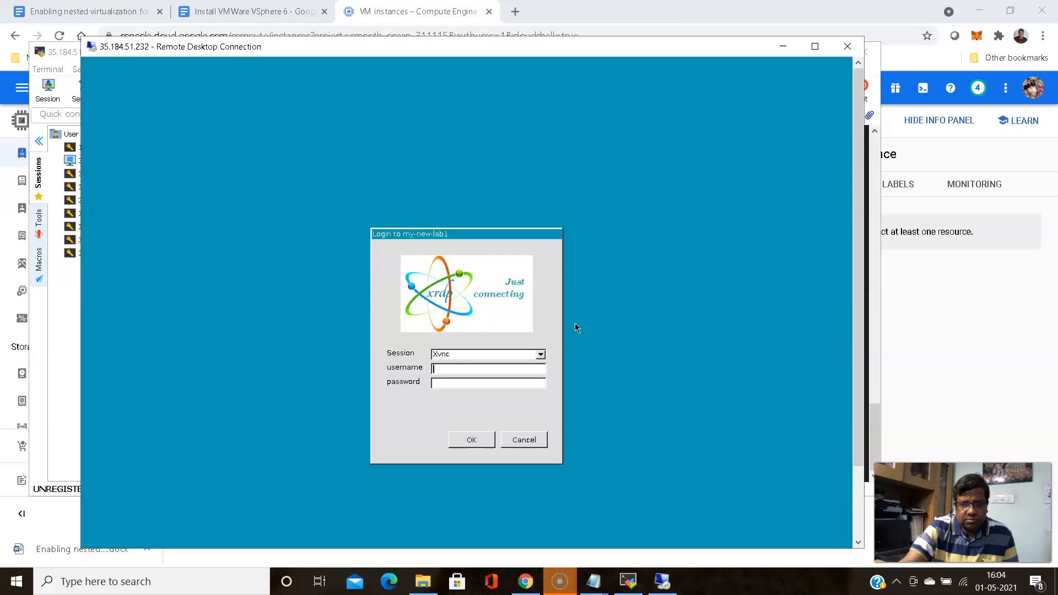
left_click(474, 367)
type("bibek")
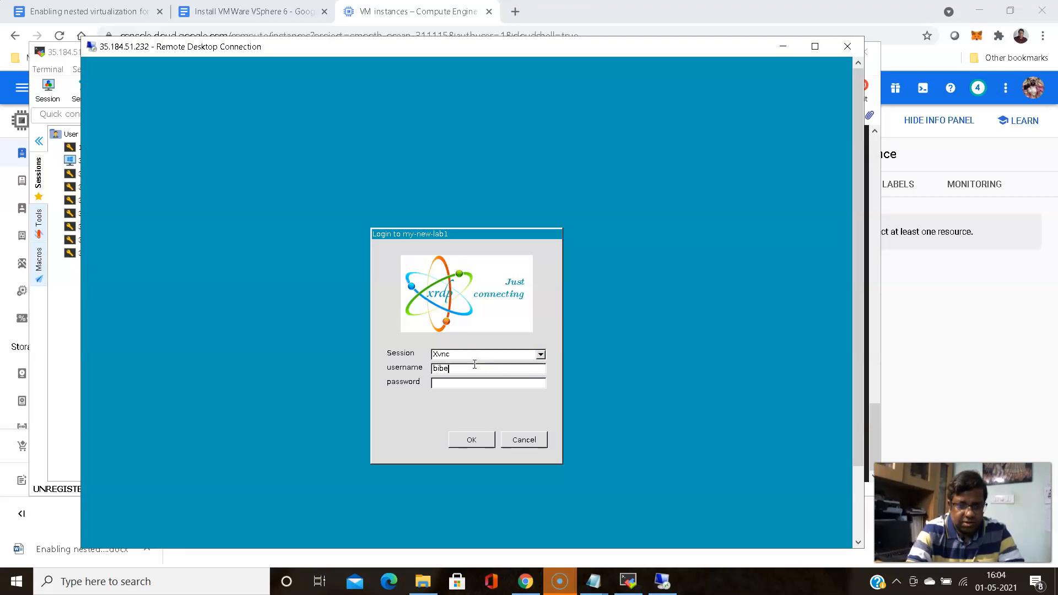
left_click(469, 384)
type("**********")
left_click(476, 398)
left_click(471, 439)
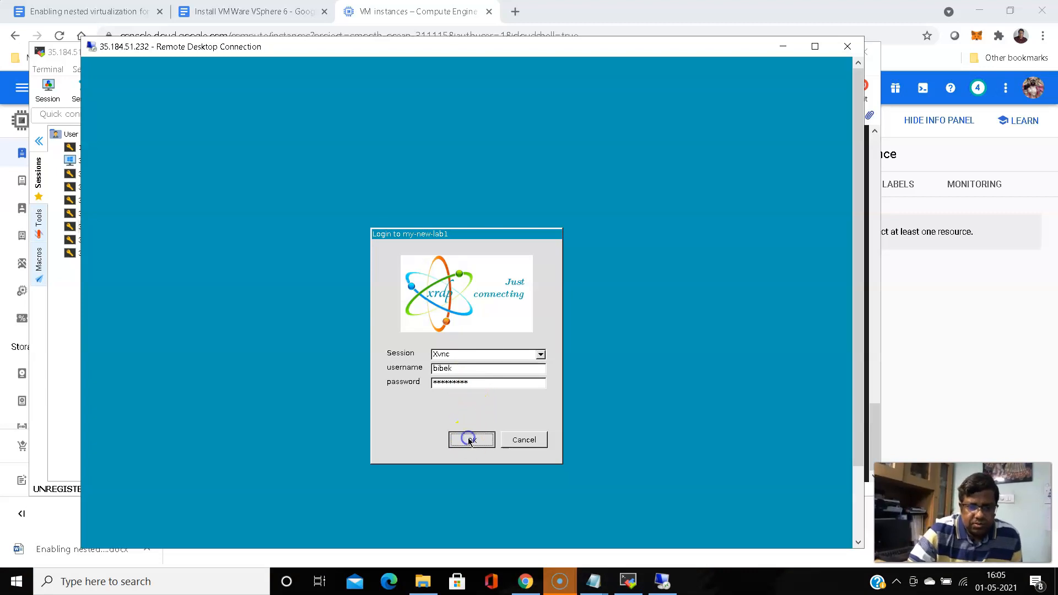
left_click(425, 233)
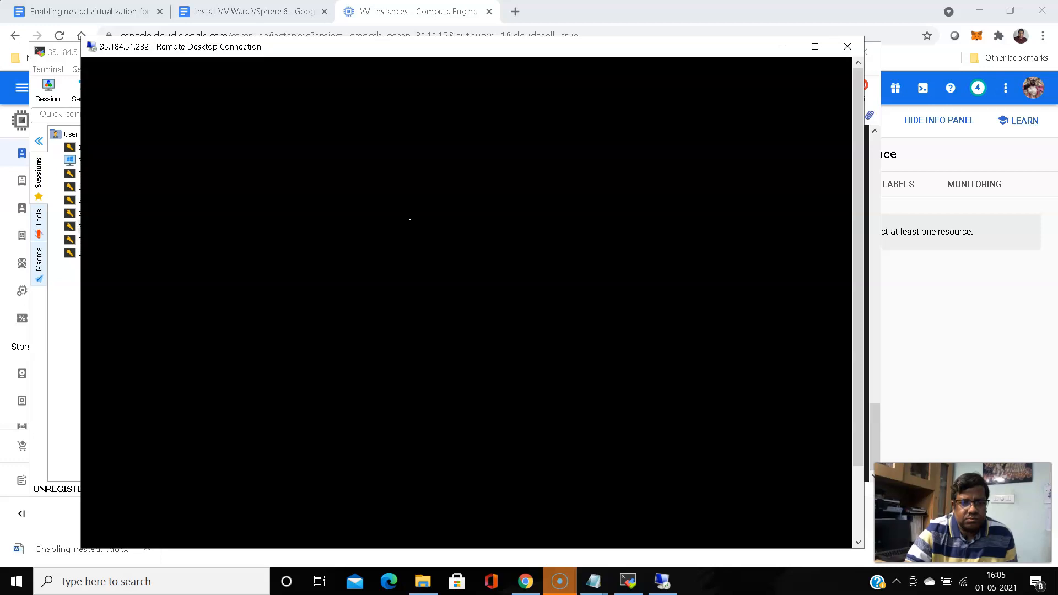
Delete the esxi67-1 VM along with /var/lib/libvirt/images/esxi67-1.img in Virtual Machine Manager
left_click(405, 237)
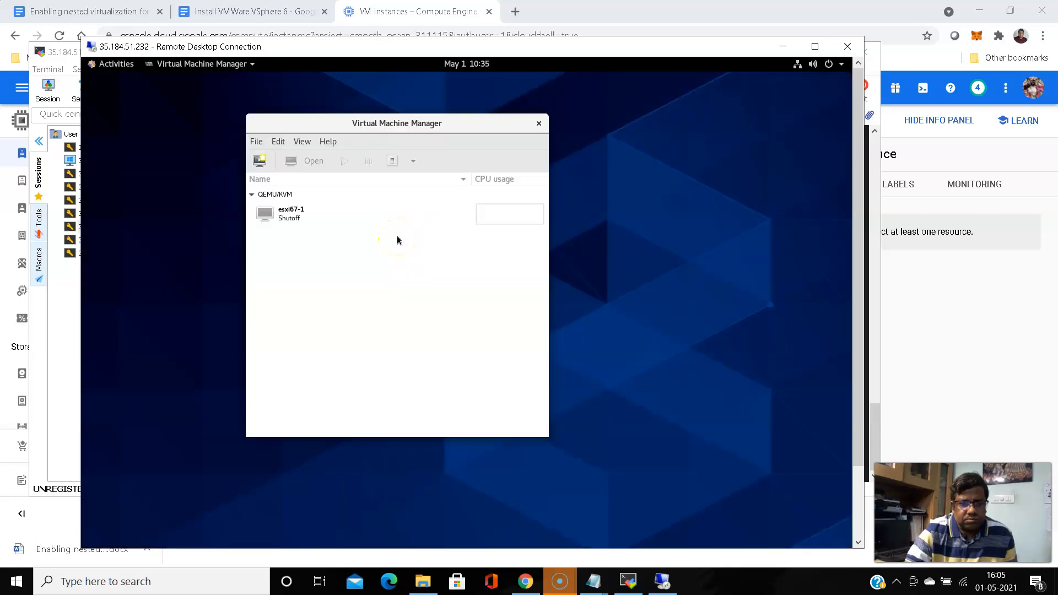
left_click(385, 267)
left_click(386, 128)
mouse_move(387, 131)
left_mouse_down()
mouse_move(401, 162)
mouse_move(358, 125)
mouse_move(370, 128)
left_mouse_up()
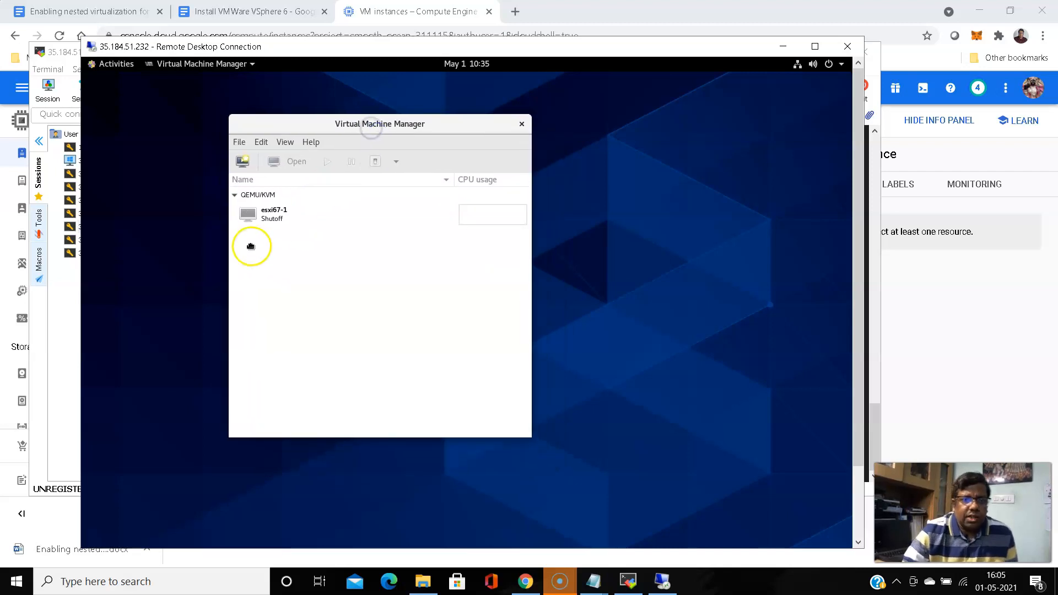
left_click(281, 218)
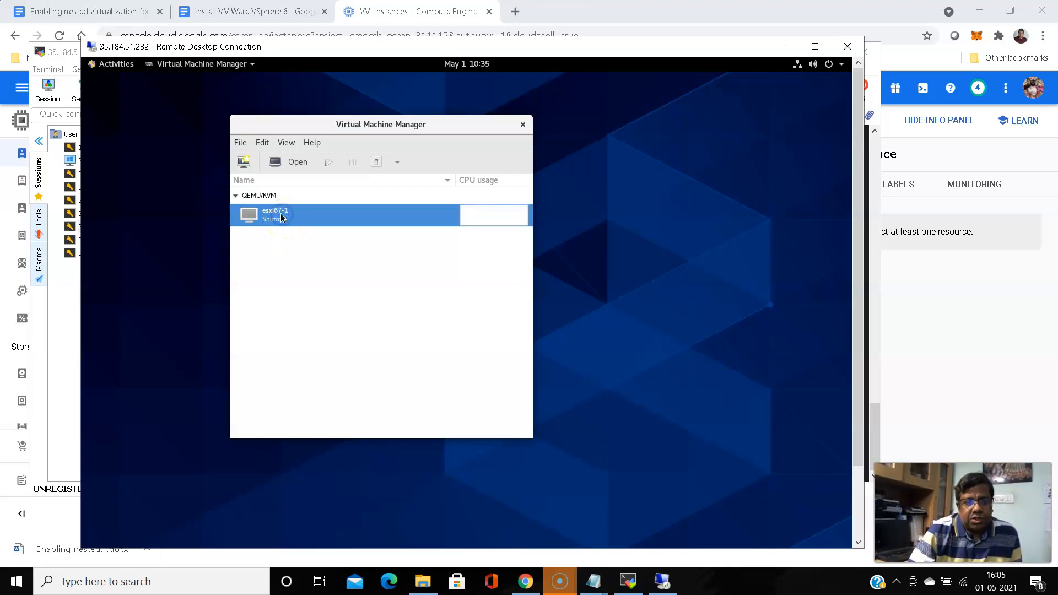
right_click(281, 218)
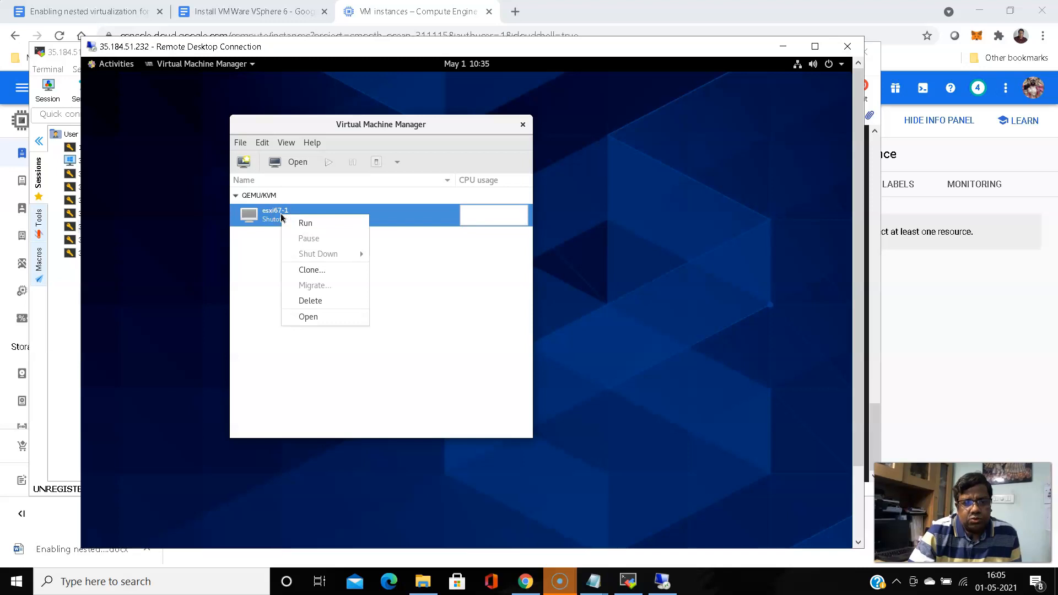
left_click(315, 302)
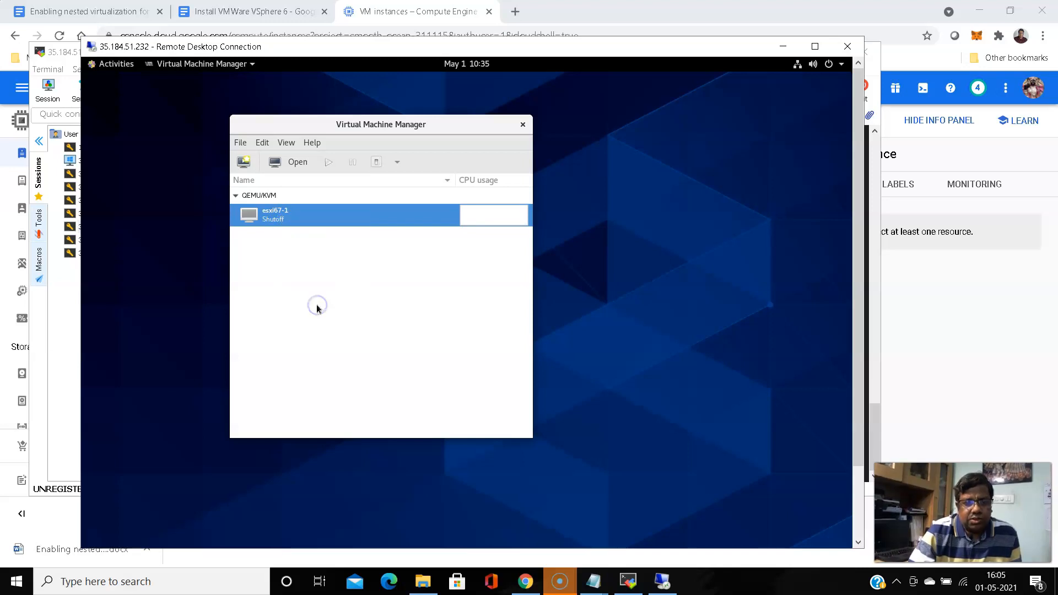
left_click(343, 315)
left_click(480, 387)
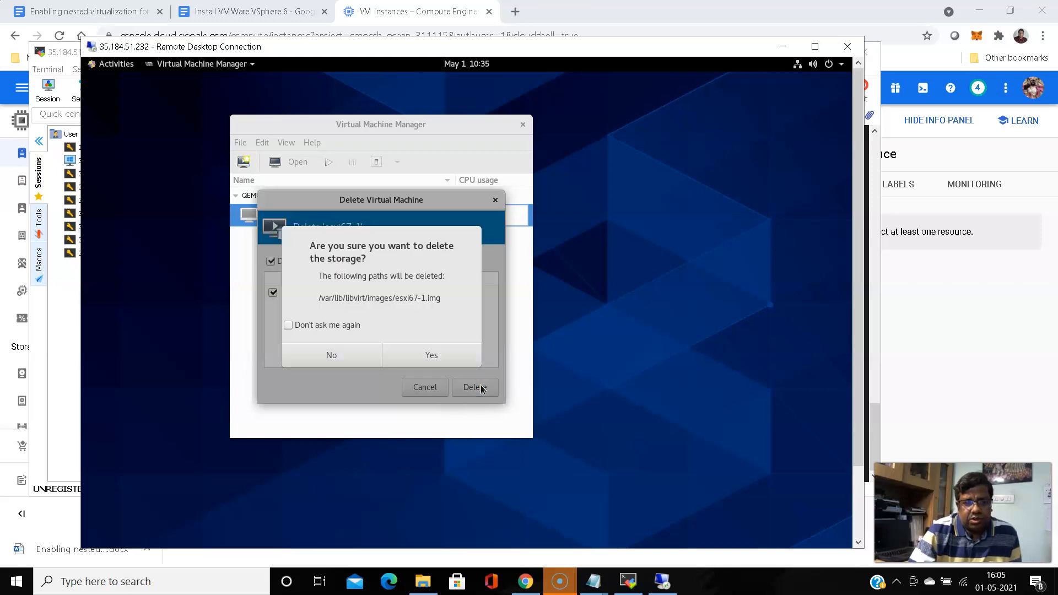
left_click(435, 356)
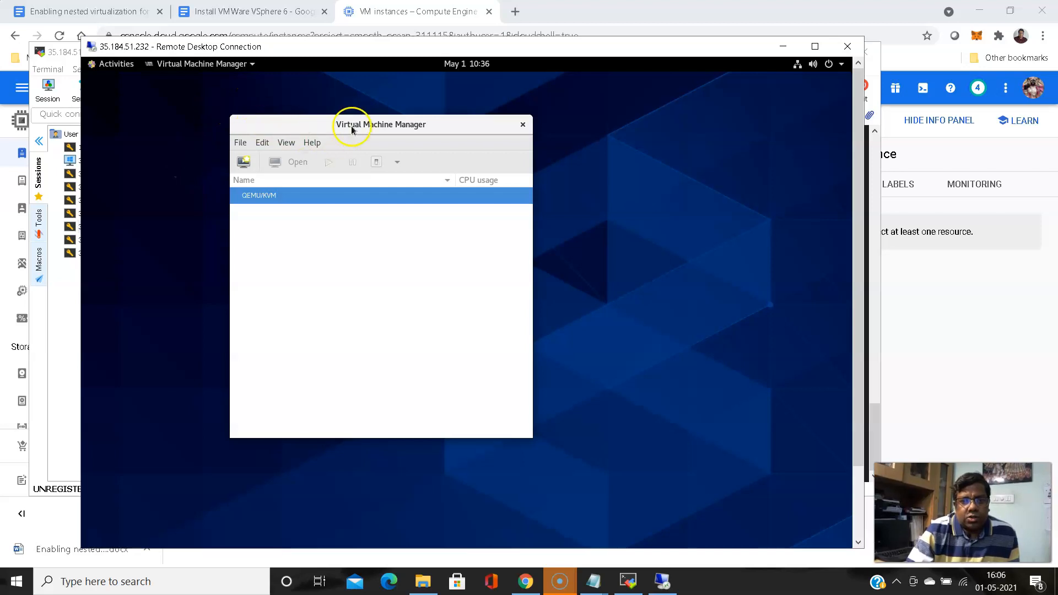
Open the Connection Details window for the QEMU/KVM connection in Virtual Machine Manager
left_click_drag(379, 125, 379, 124)
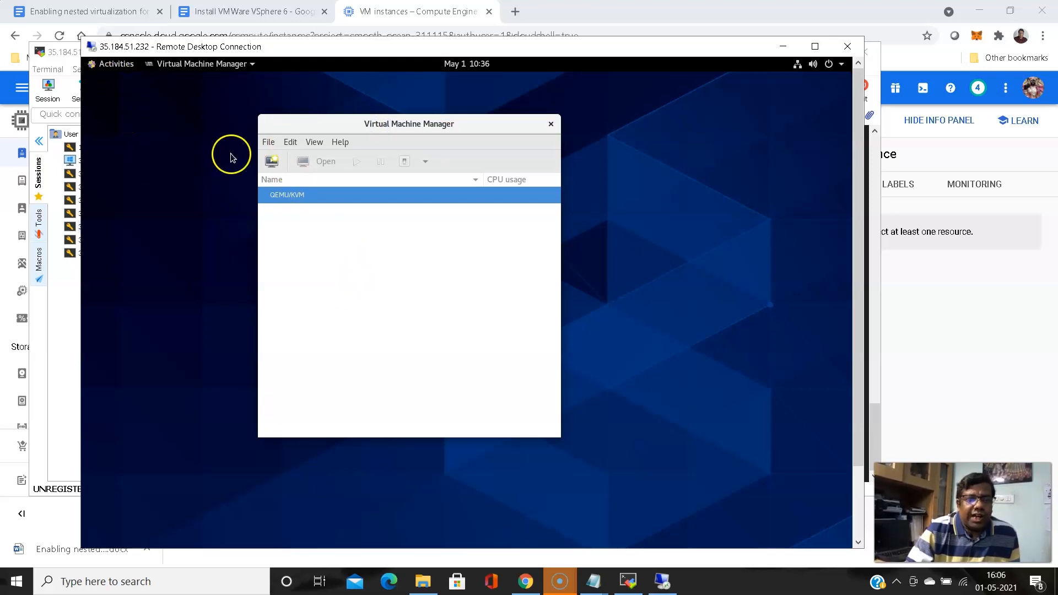
left_click(292, 197)
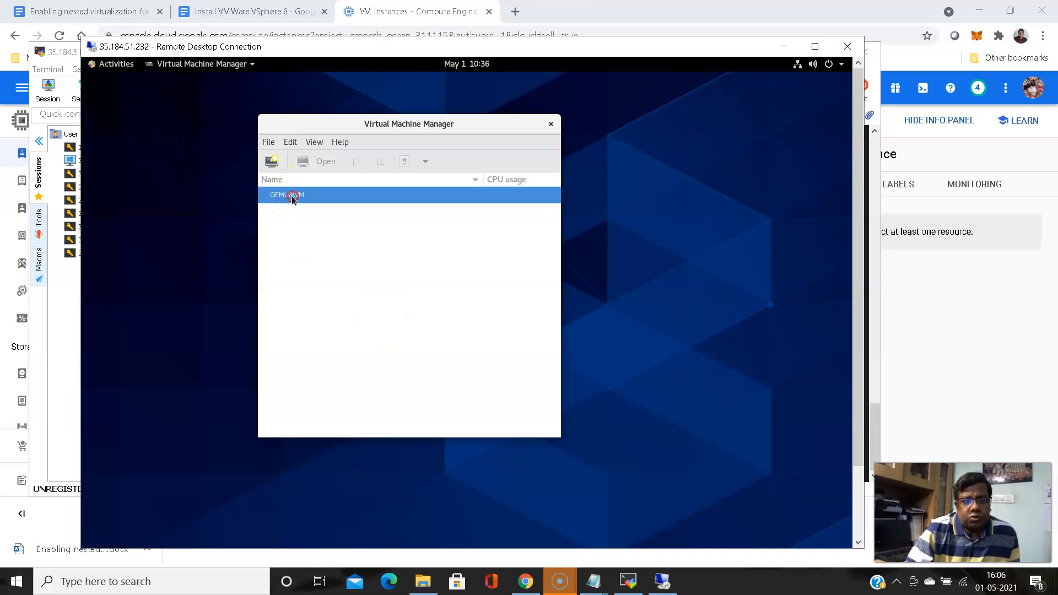
right_click(293, 198)
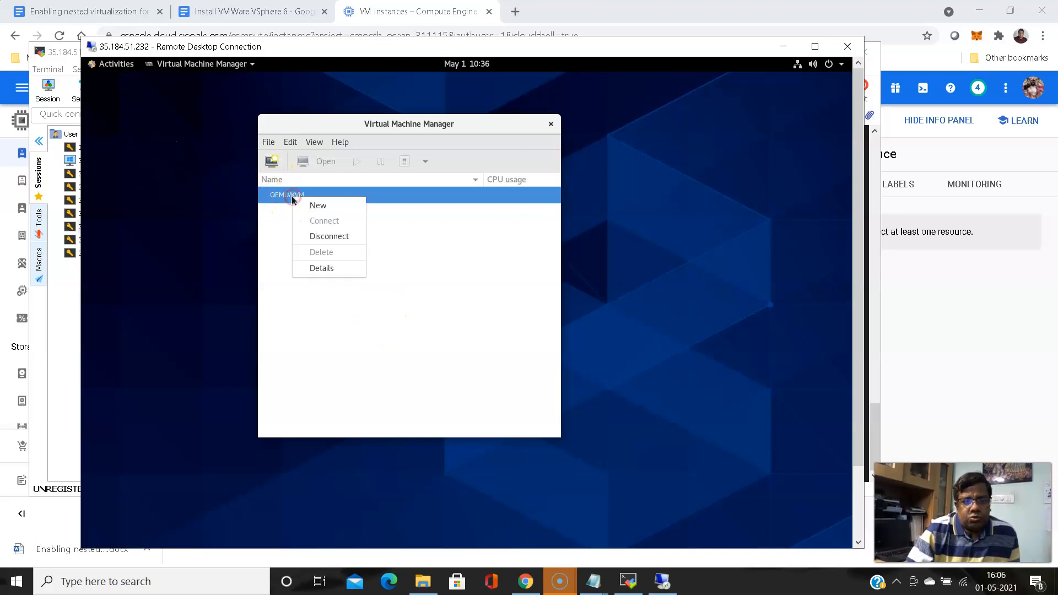
left_click(270, 141)
left_click(298, 142)
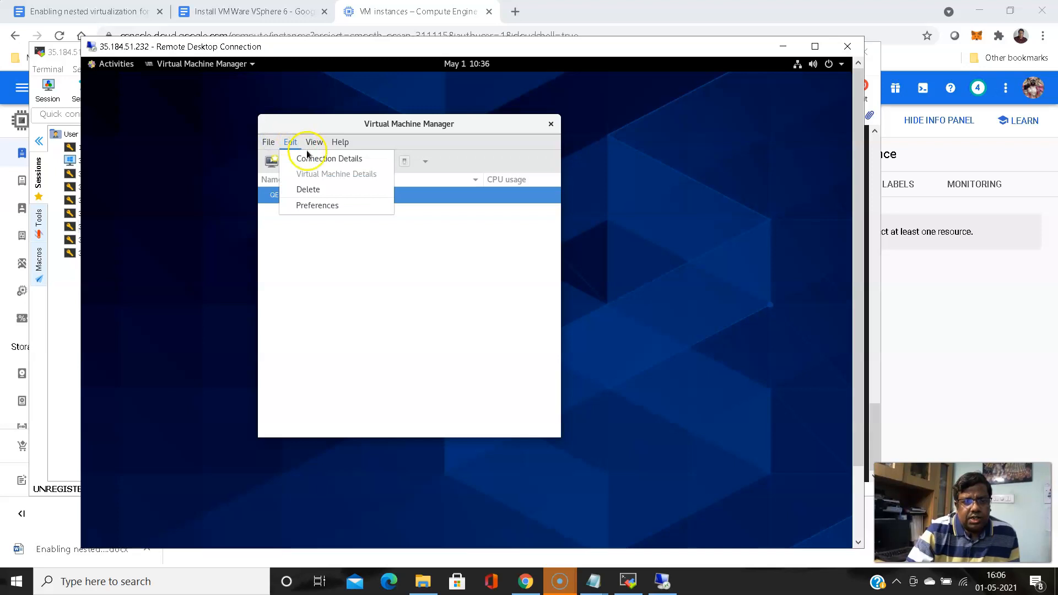
mouse_move(290, 146)
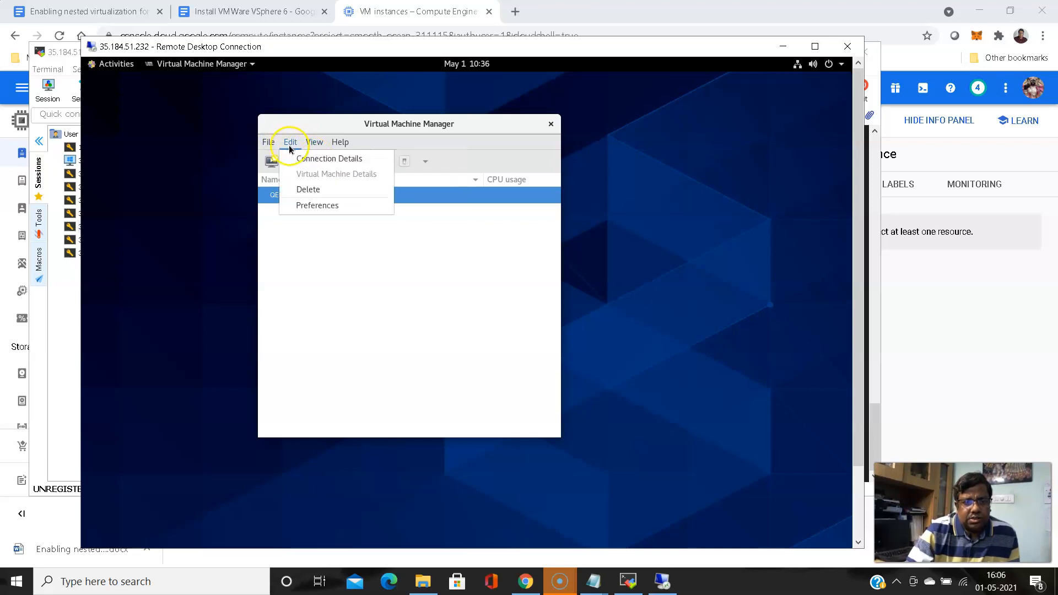
left_click(304, 162)
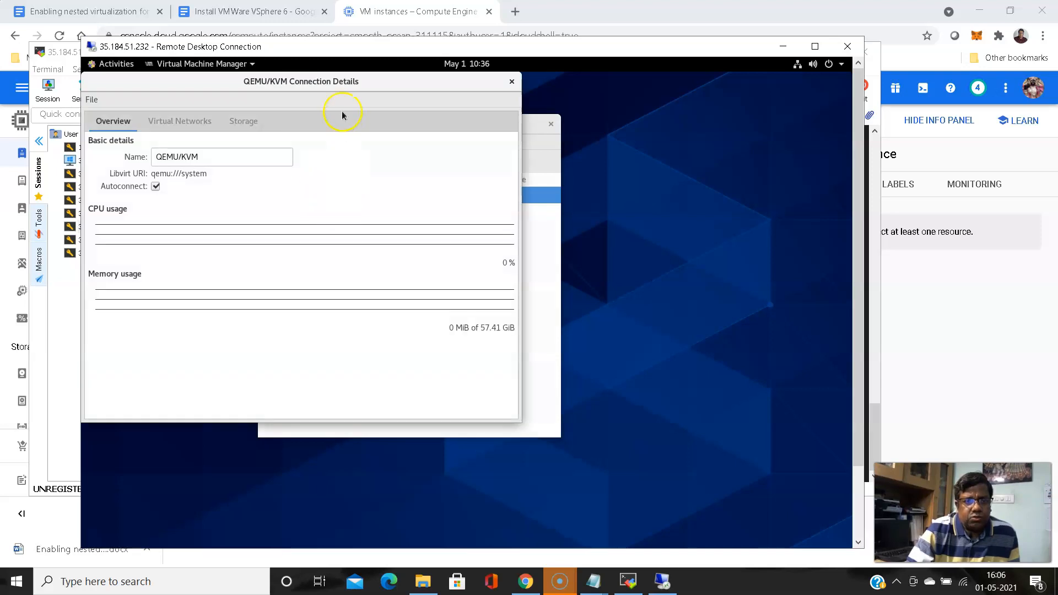
left_click_drag(340, 84, 529, 103)
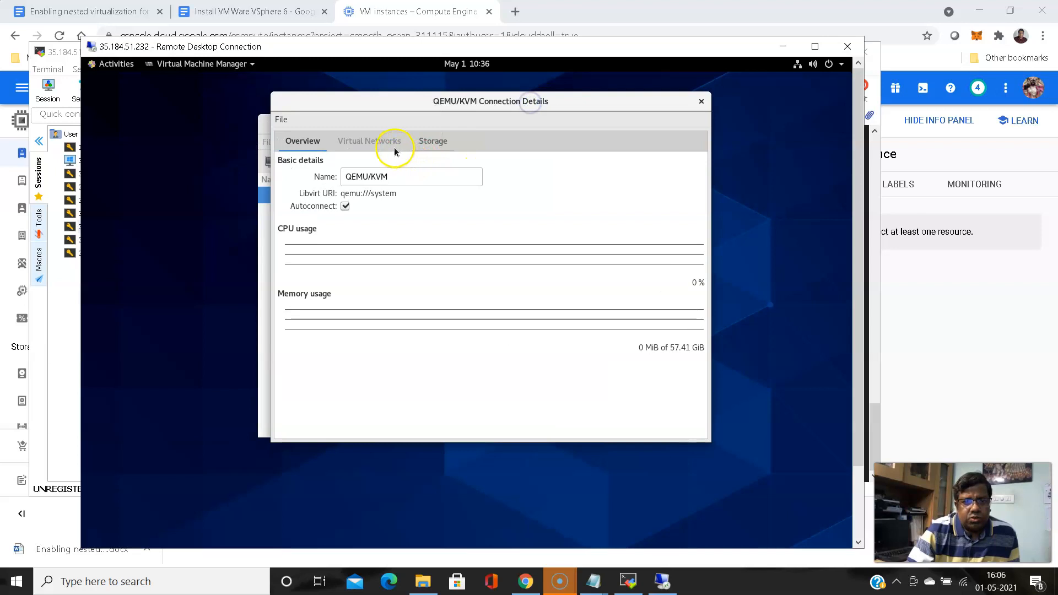
Show the default virtual network: virbr0, active, 192.168.122.0/24 with DHCP range and NAT forwarding
left_click(356, 141)
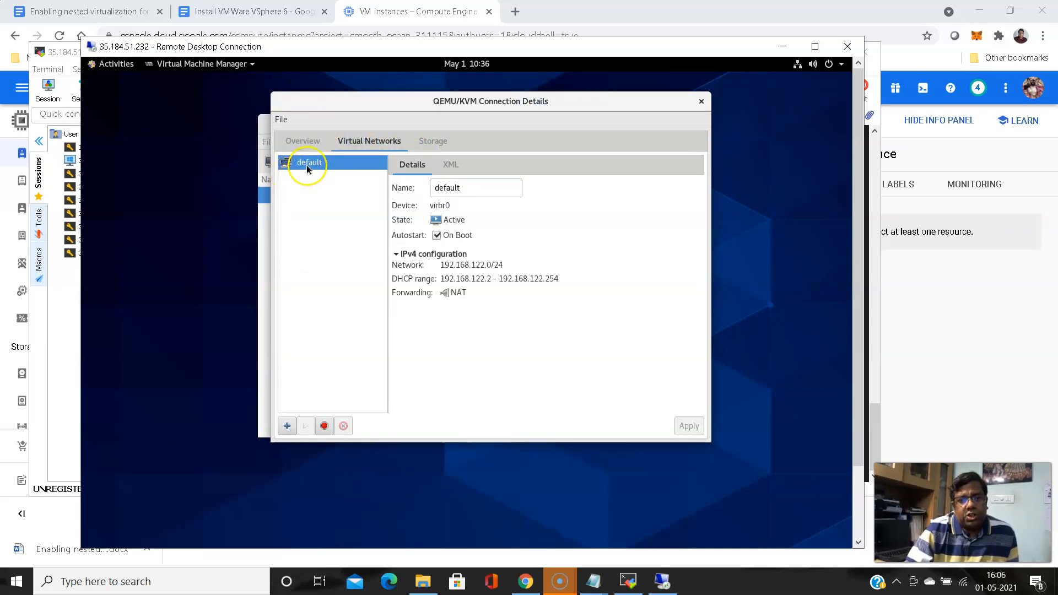
left_click(283, 170)
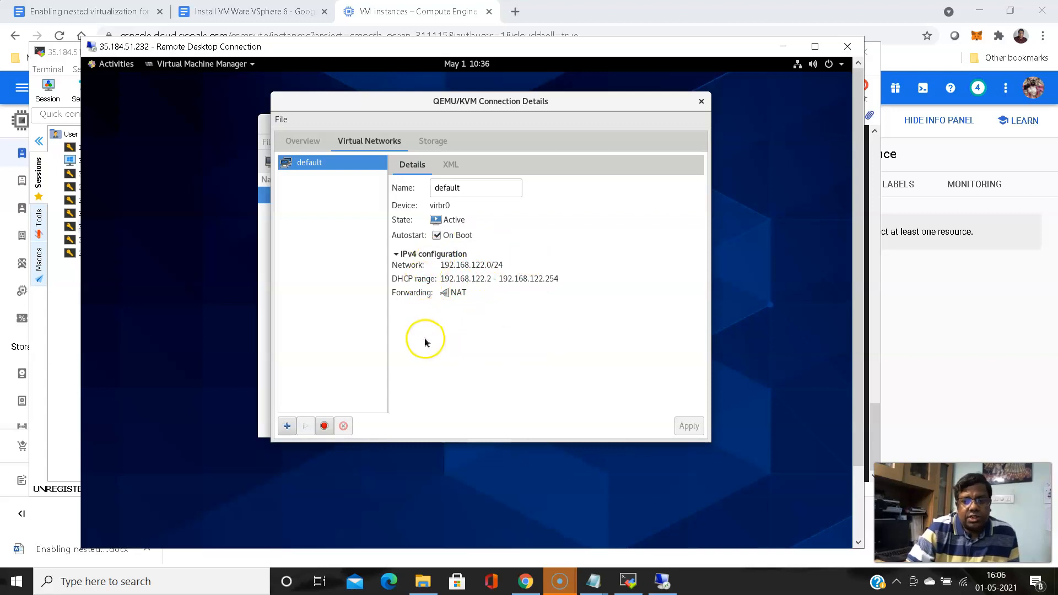
left_click(430, 309)
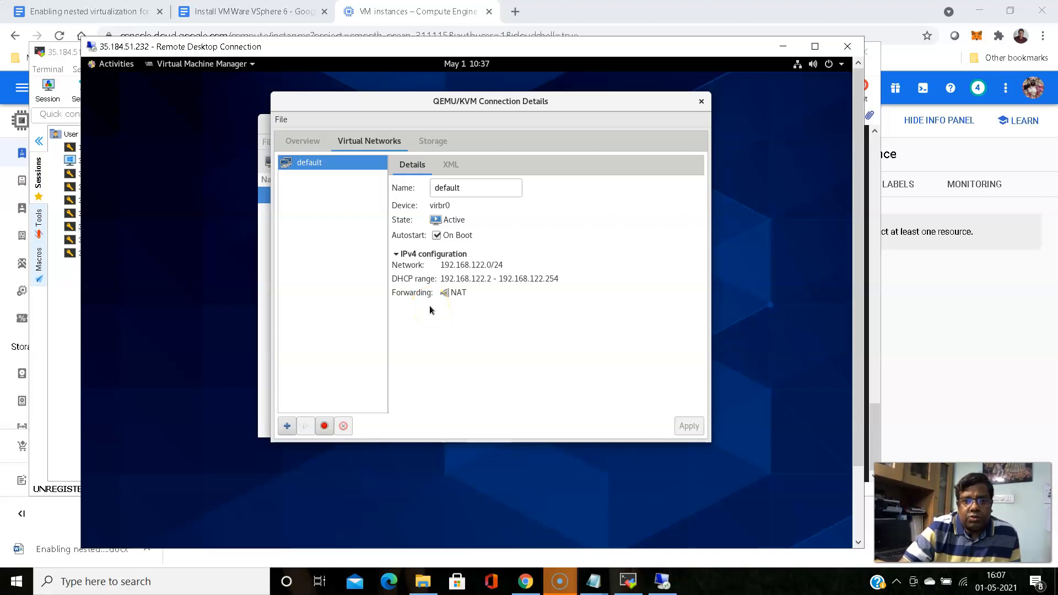
In a new Chrome tab, search Google for 'networking supported by kvm'
left_click(479, 14)
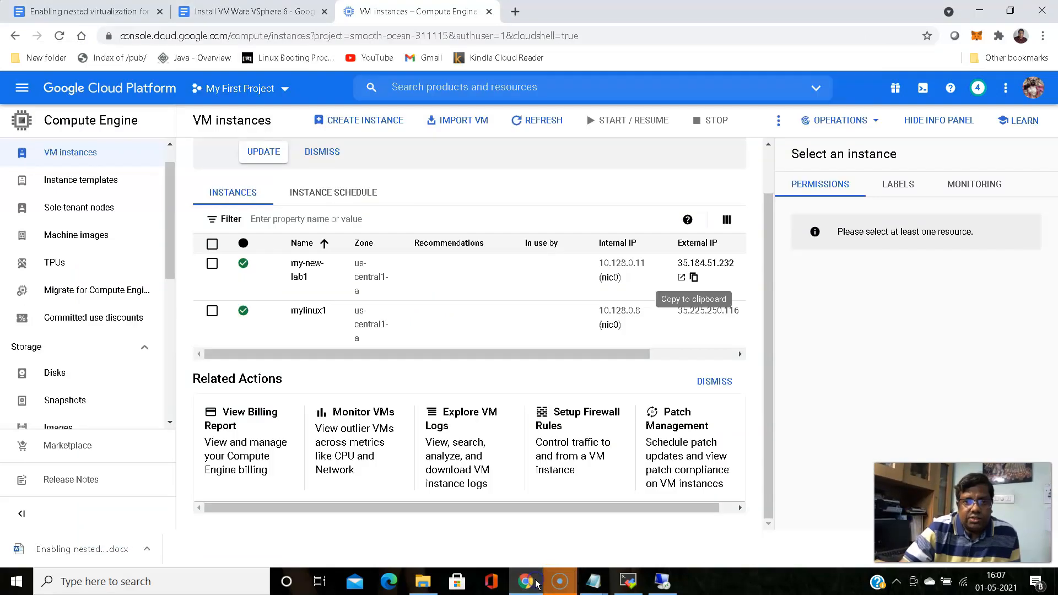
left_click(515, 11)
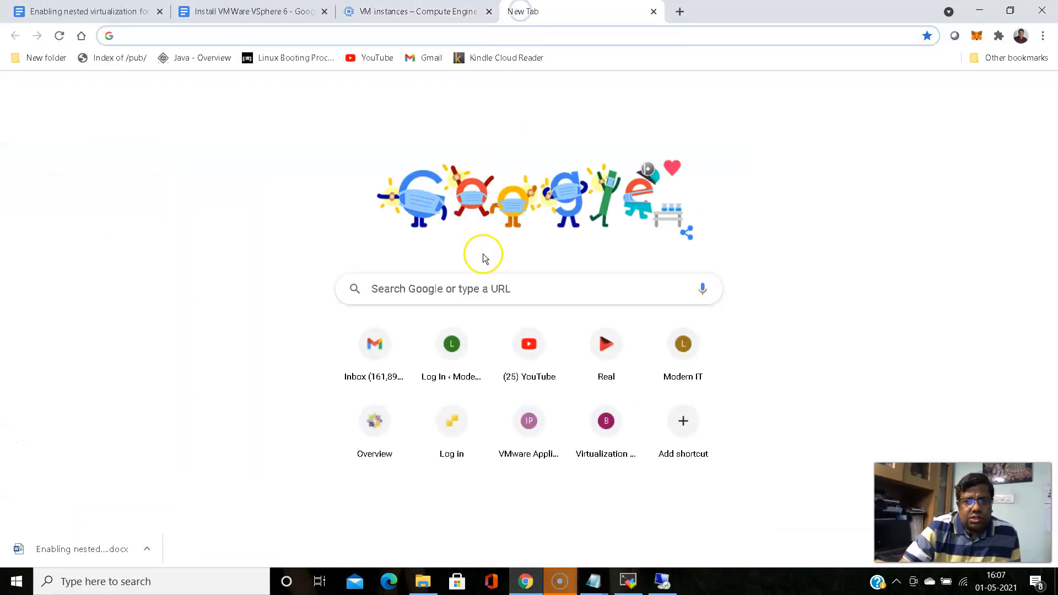
left_click(482, 283)
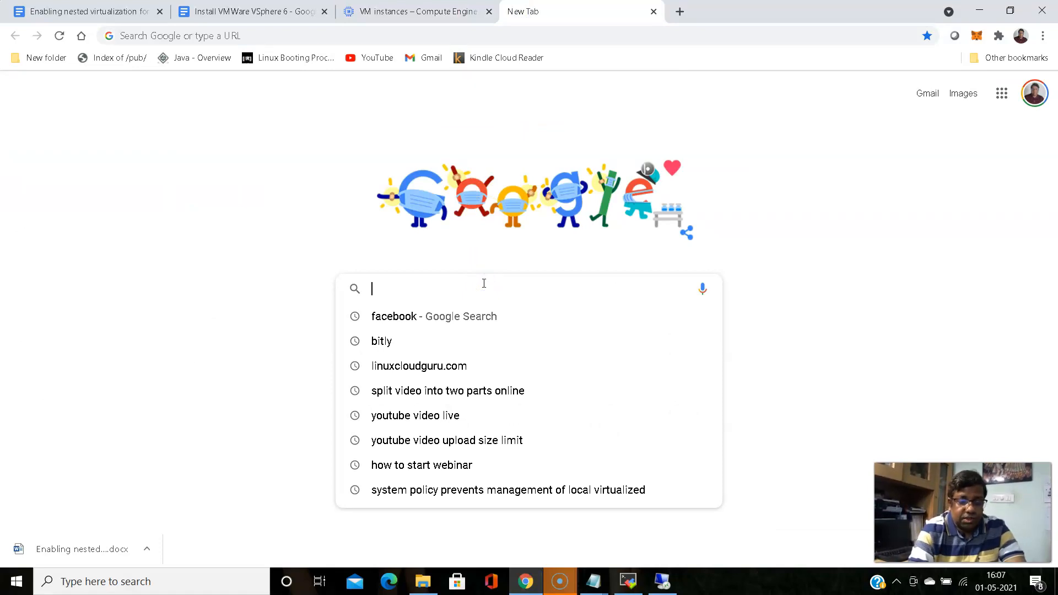
type("networki")
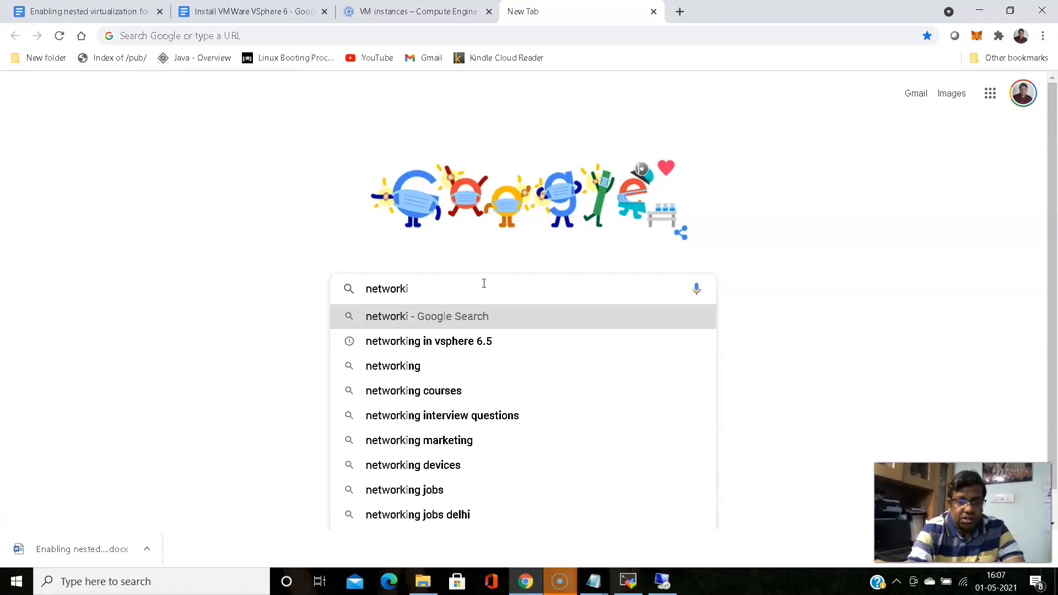
type("ng s")
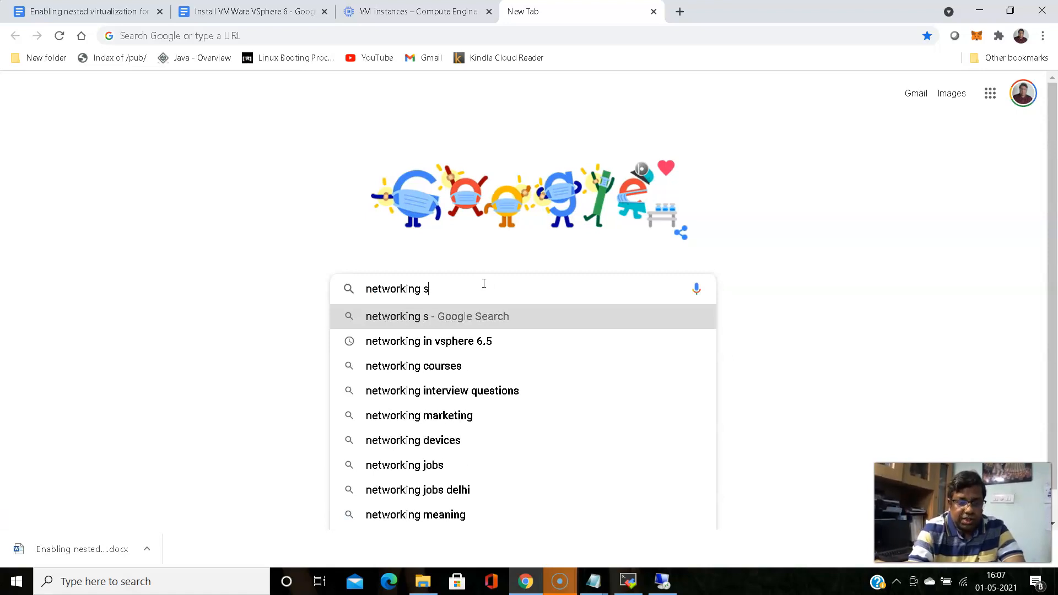
type("upport")
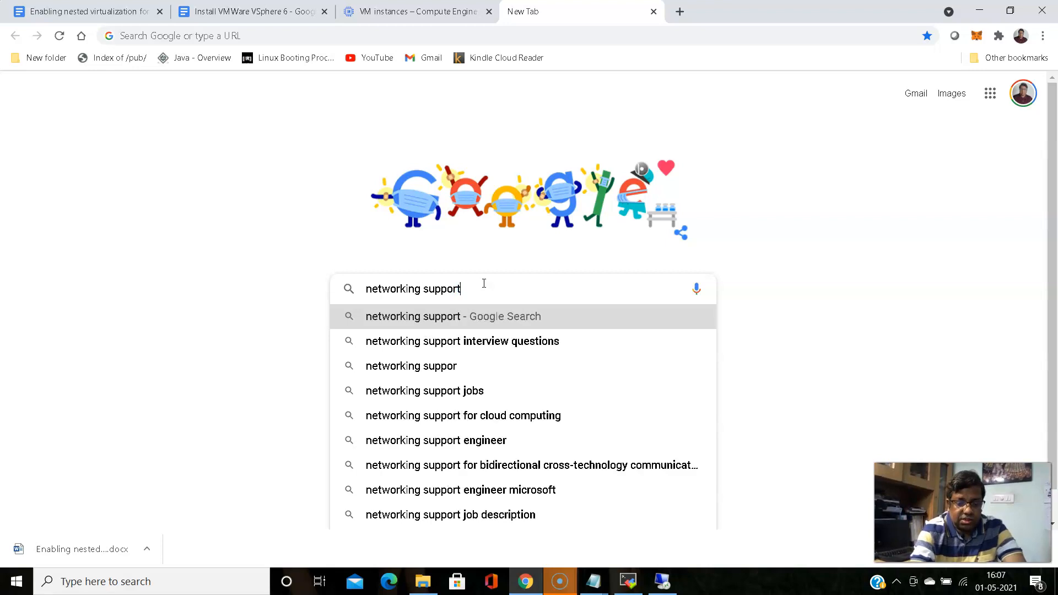
type("ed by")
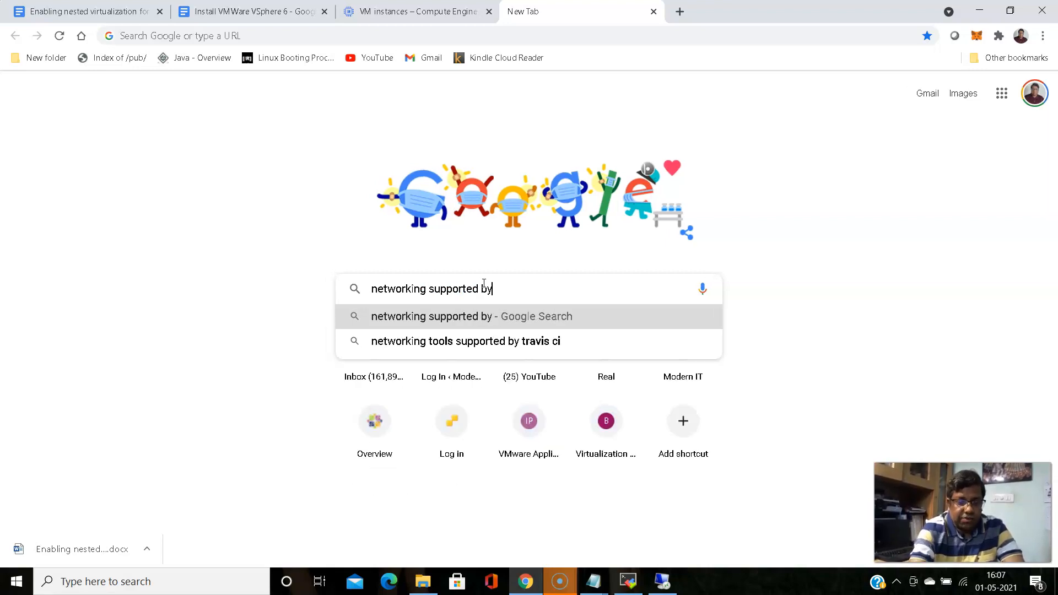
type(" kvm")
key("Return")
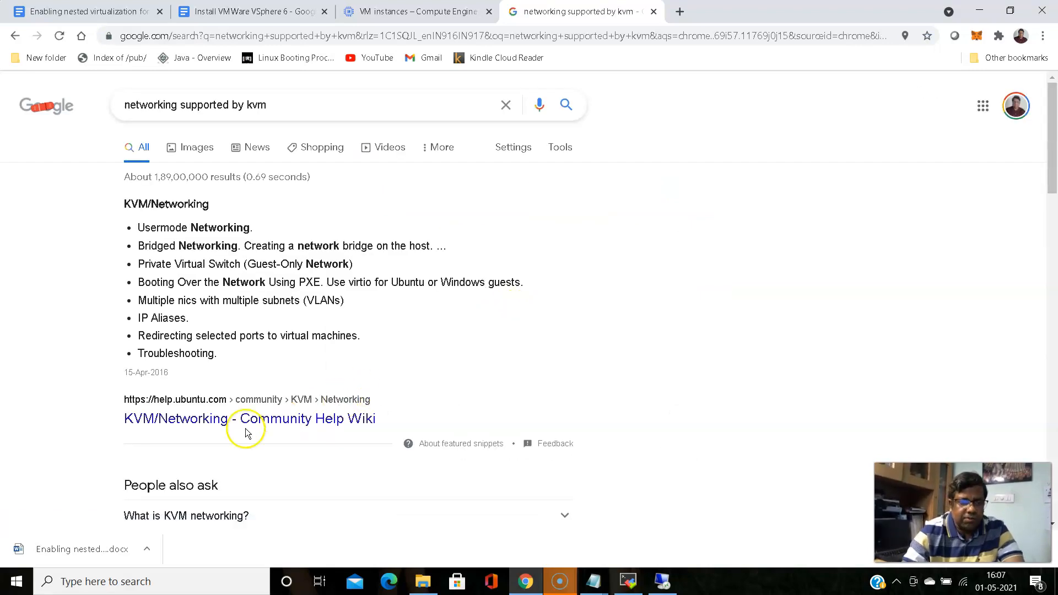
scroll(107, 403, "down", 2)
scroll(106, 398, "down", 2)
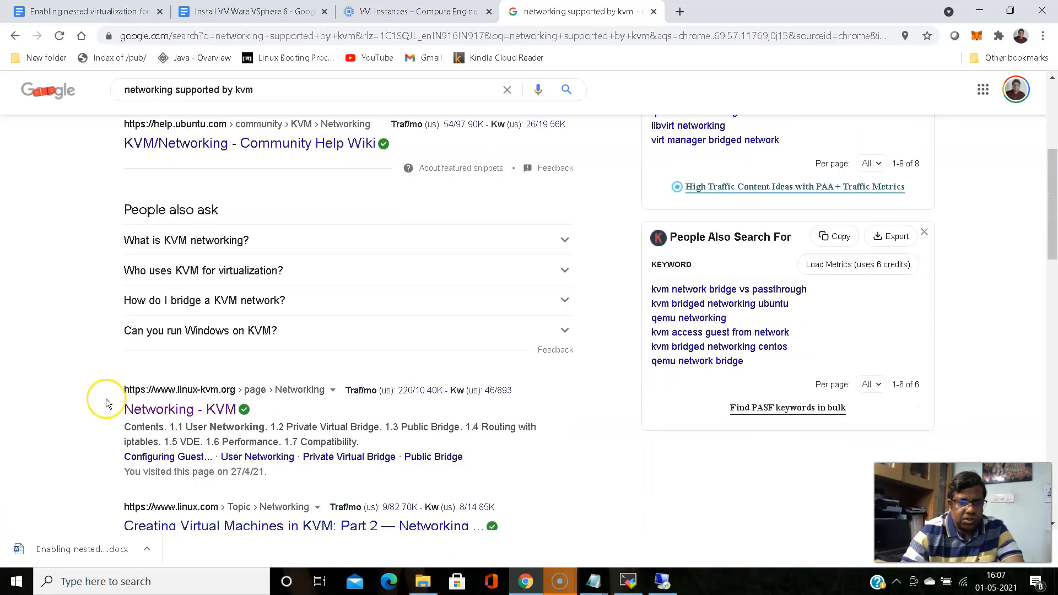
scroll(106, 398, "down", 1)
left_click(175, 340)
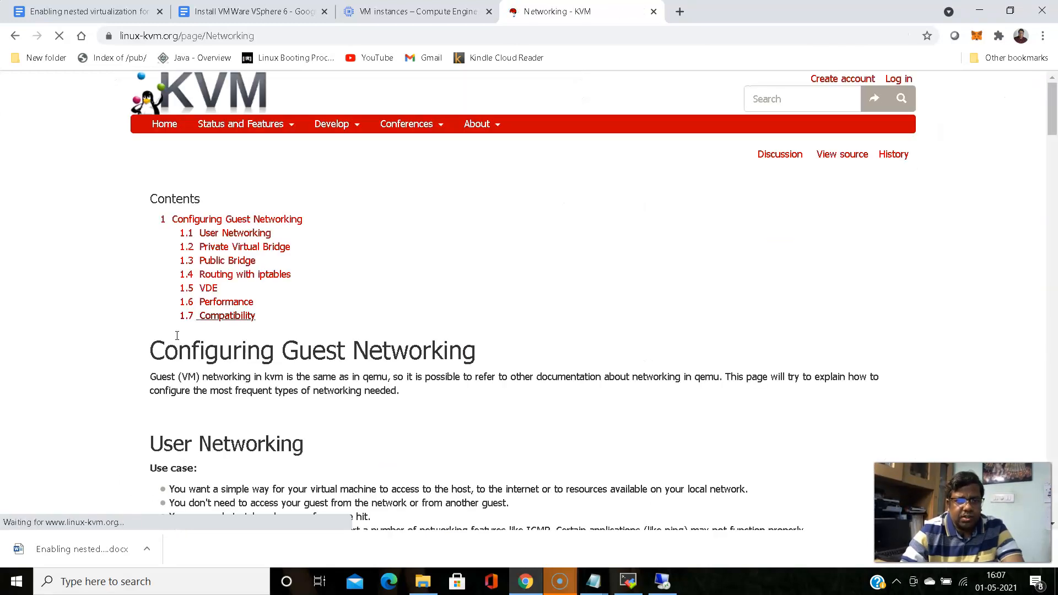
left_click(273, 307)
scroll(273, 306, "down", 3)
scroll(273, 306, "down", 8)
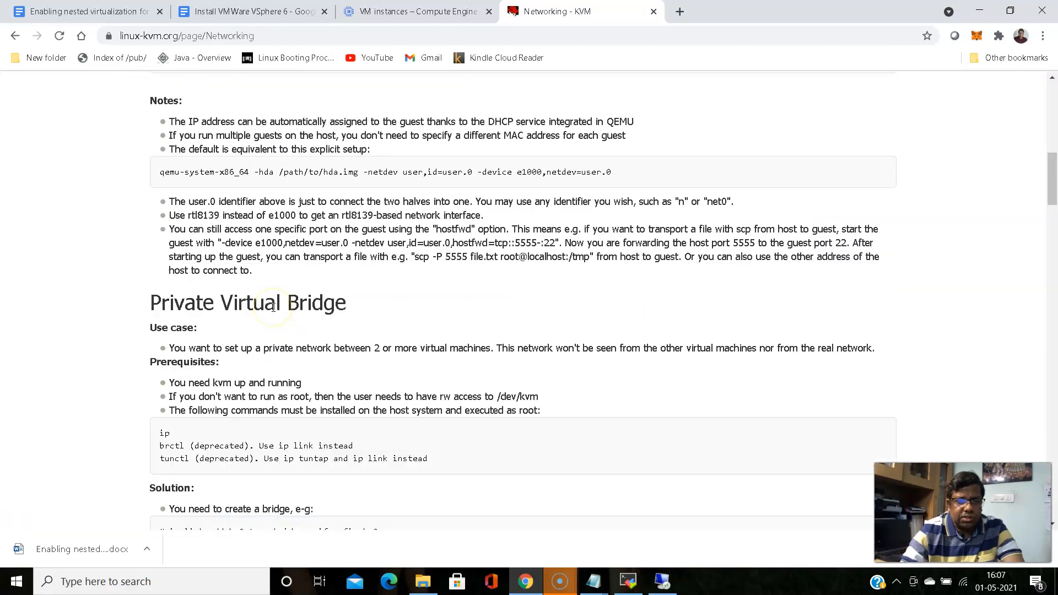
scroll(273, 311, "down", 3)
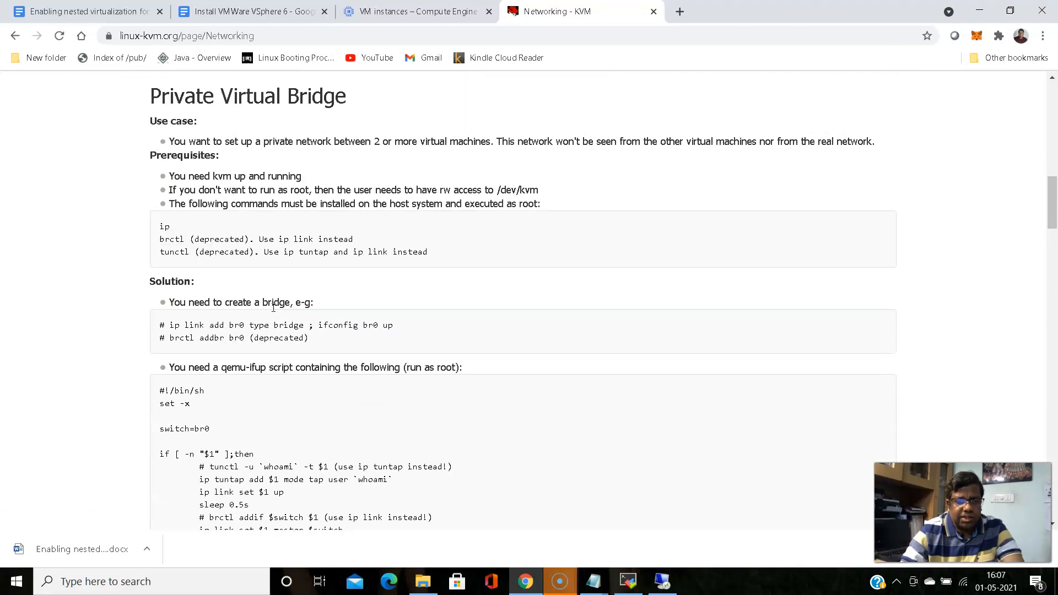
scroll(273, 307, "up", 3)
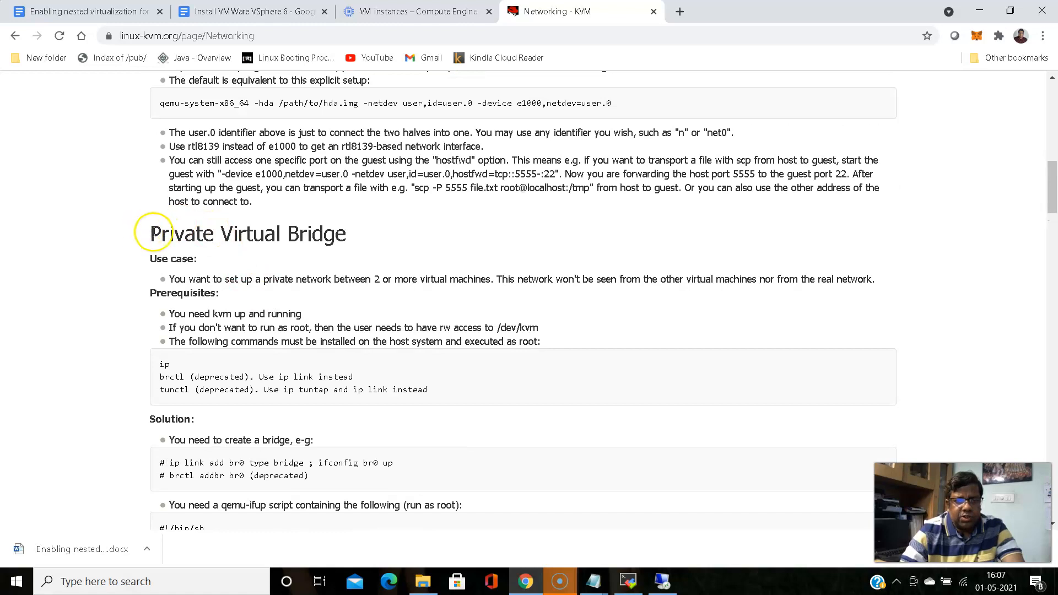
scroll(241, 273, "down", 15)
scroll(243, 277, "down", 18)
scroll(242, 278, "down", 12)
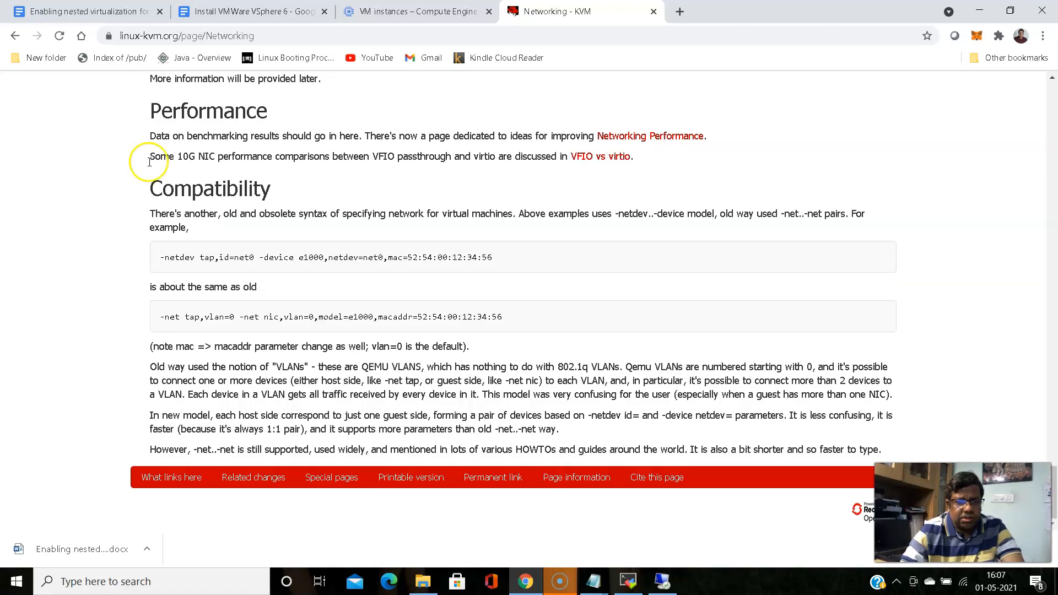
left_click(16, 38)
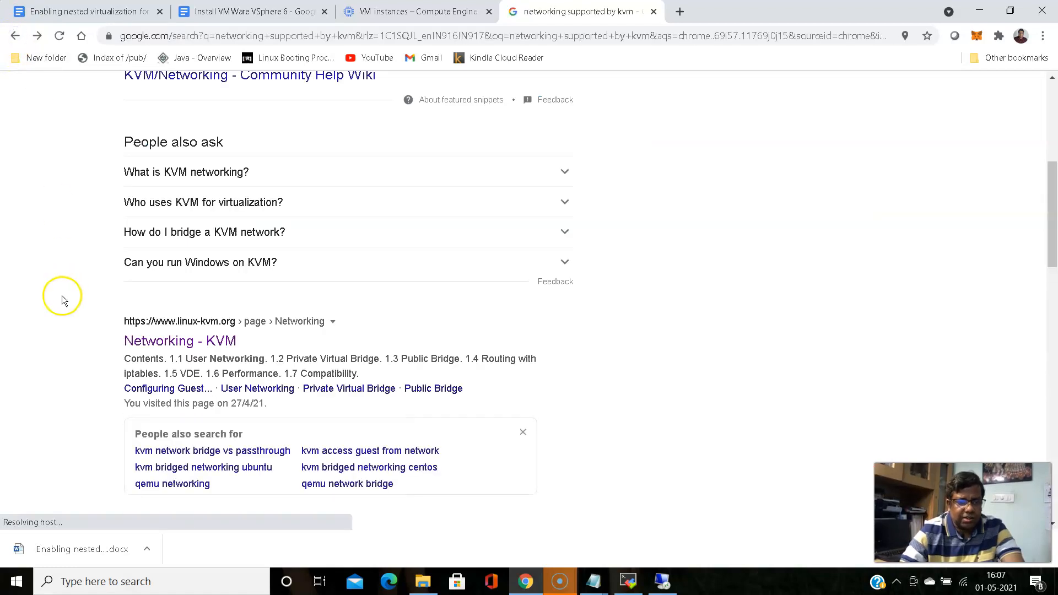
scroll(59, 293, "down", 8)
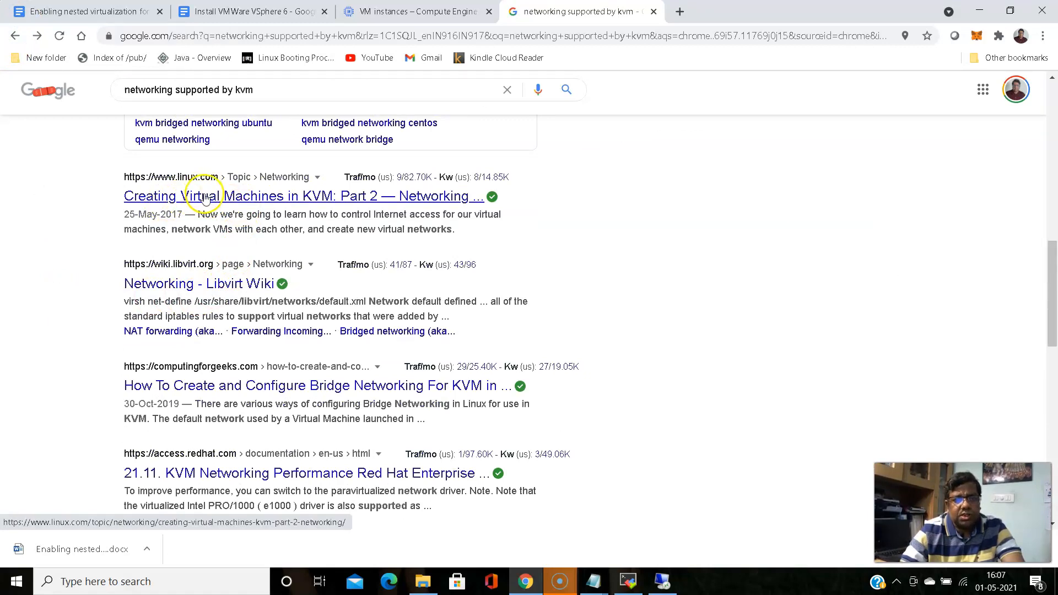
left_click(154, 287)
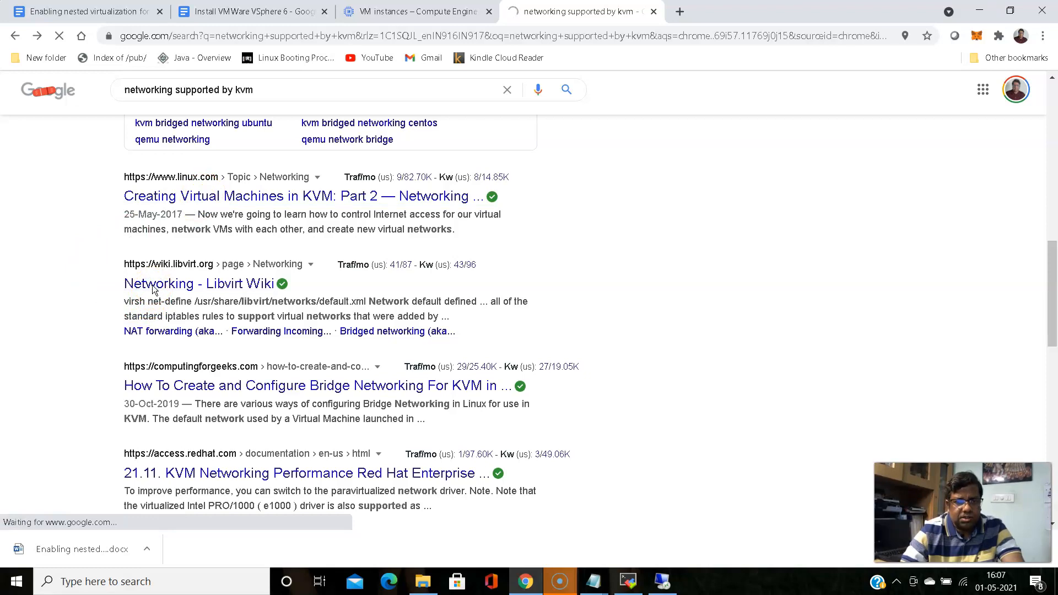
scroll(405, 248, "down", 5)
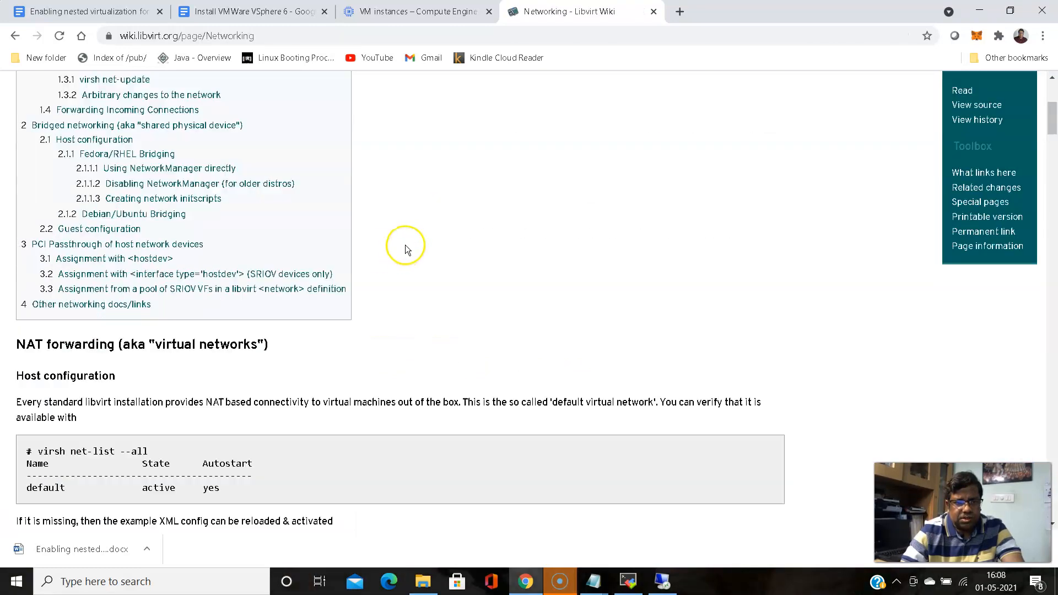
scroll(405, 247, "down", 15)
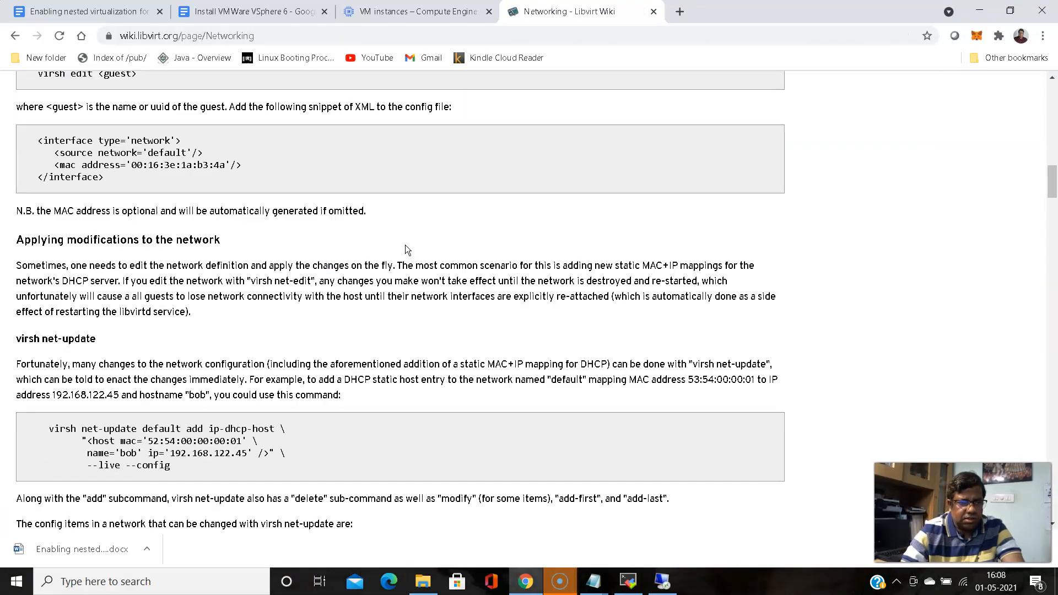
scroll(405, 245, "down", 20)
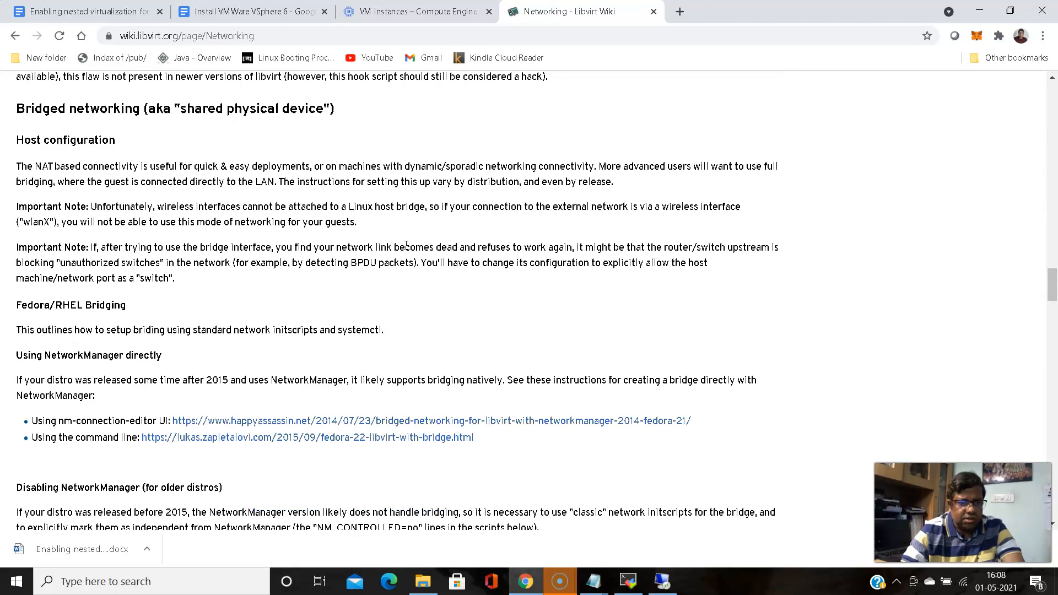
scroll(406, 244, "down", 20)
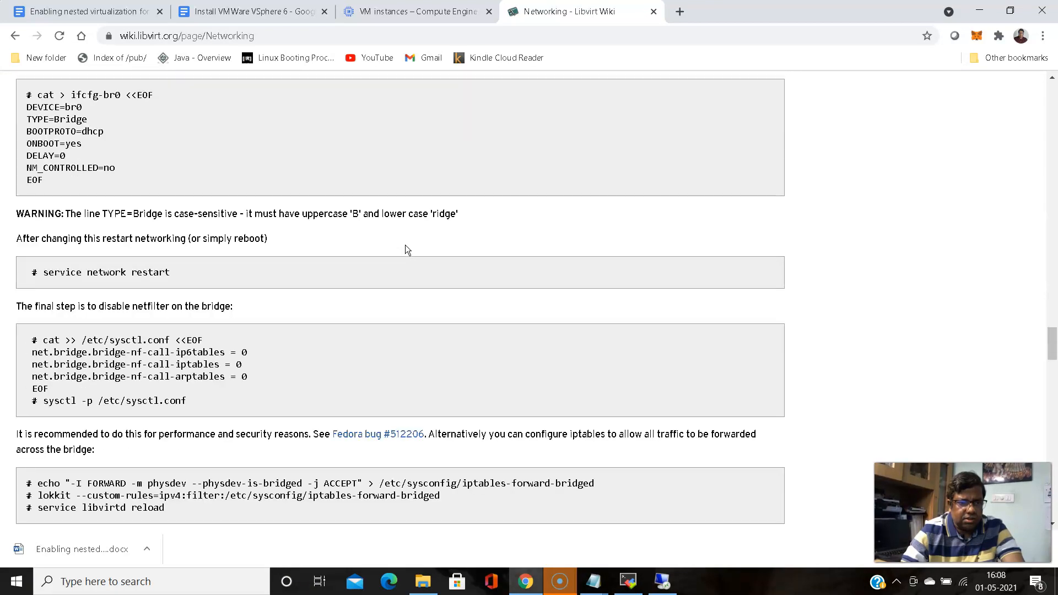
scroll(404, 250, "down", 20)
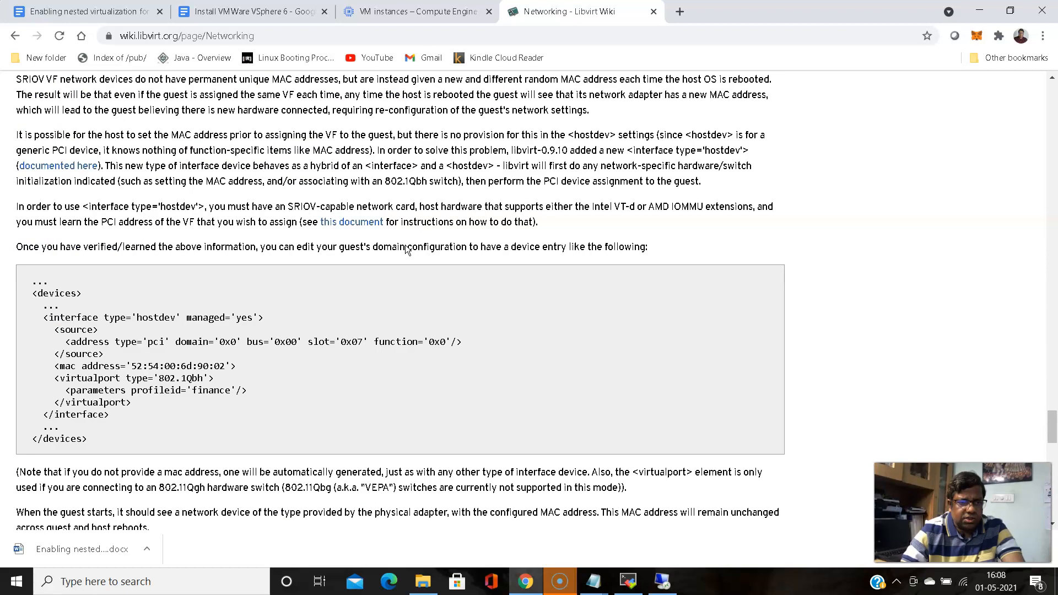
scroll(405, 250, "down", 15)
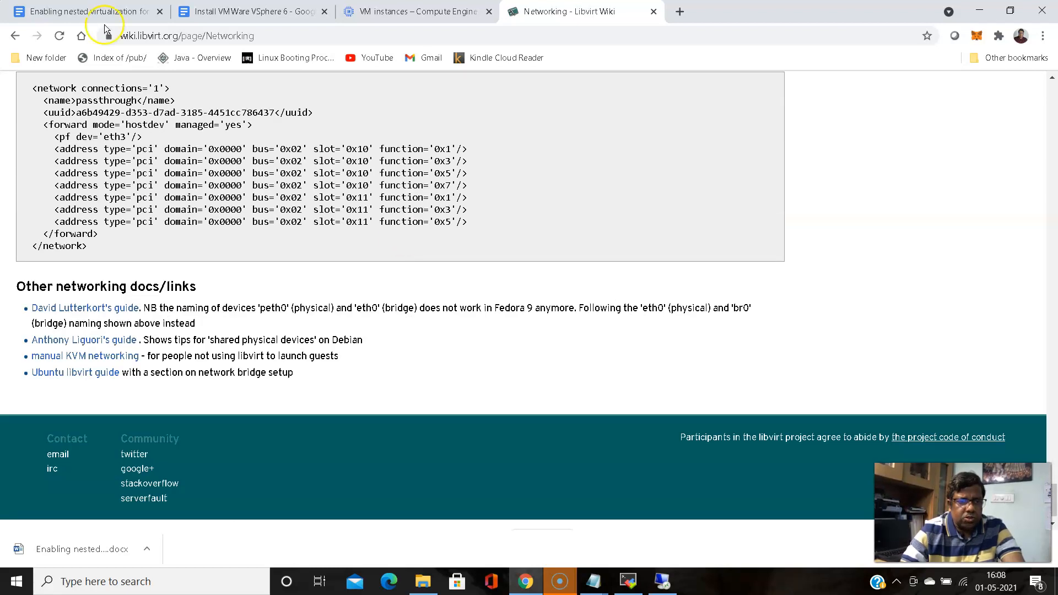
left_click(10, 36)
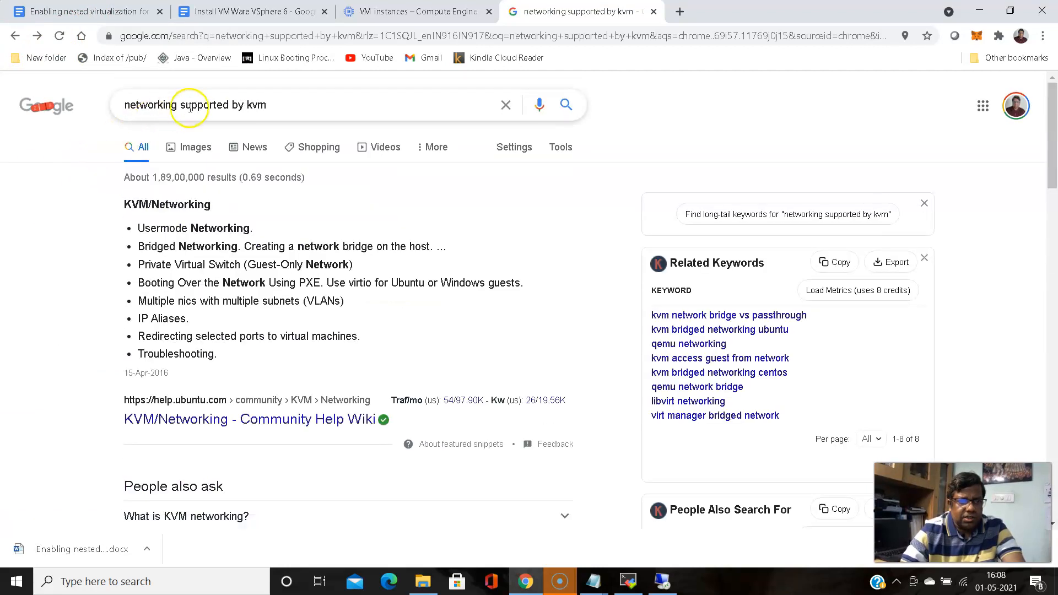
Replace the Google query with 'virtual networking in kvm' and search
left_click_drag(274, 104, 111, 113)
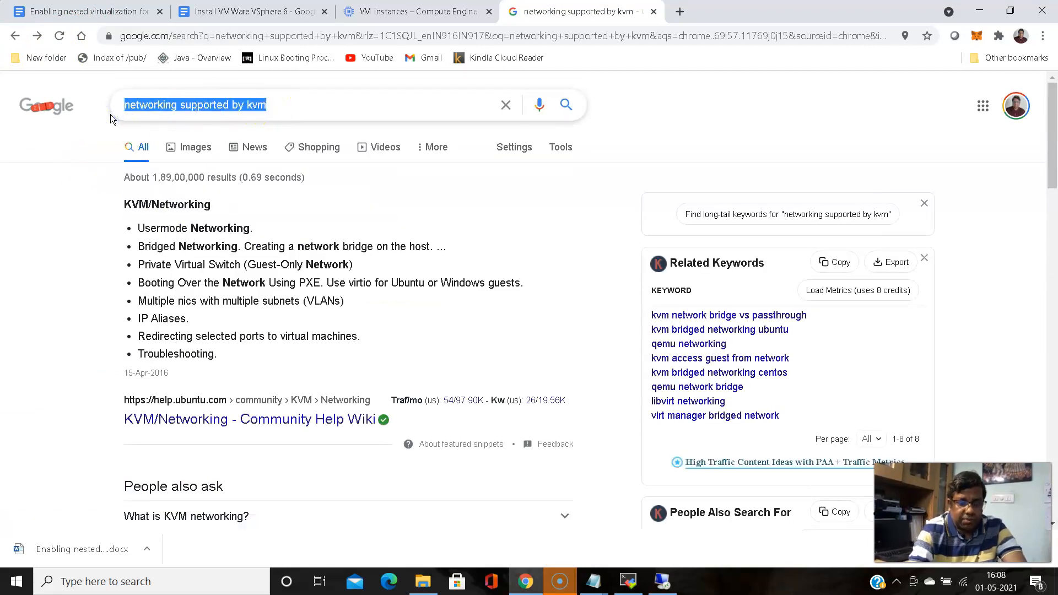
type("virtual")
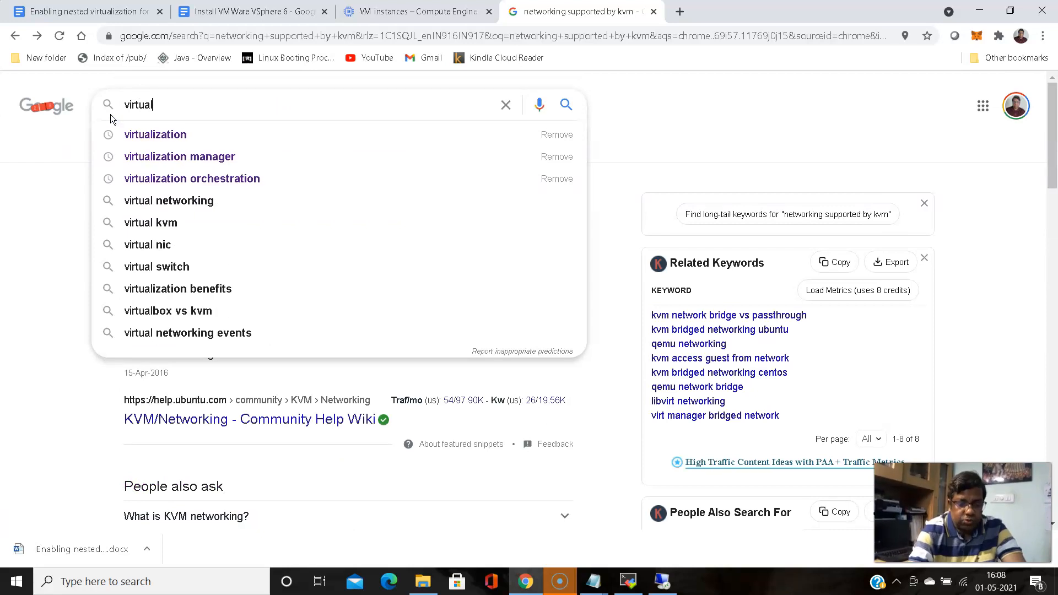
type(" networkin")
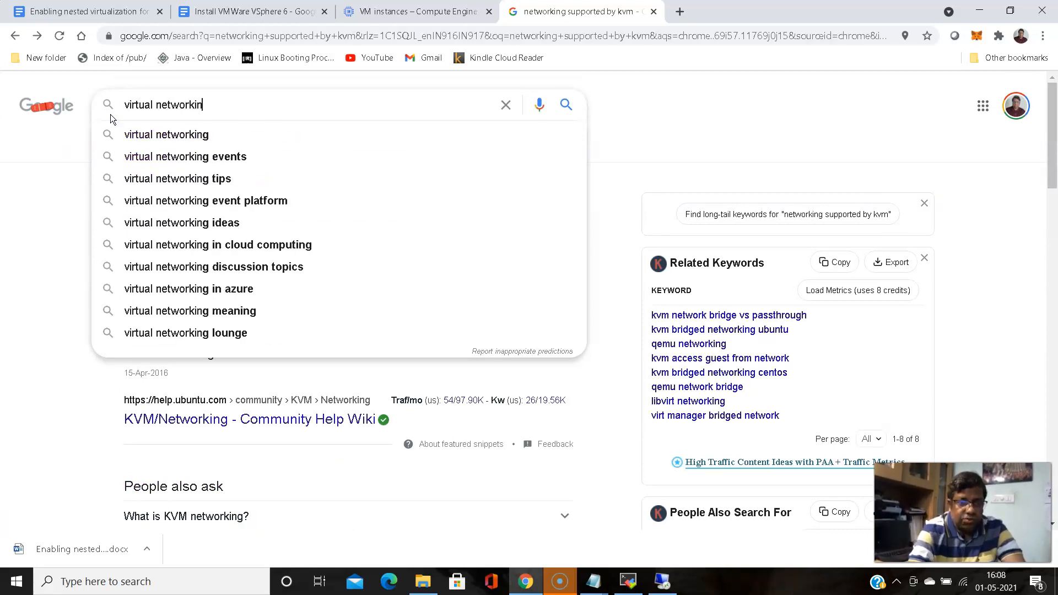
type("g in kvm")
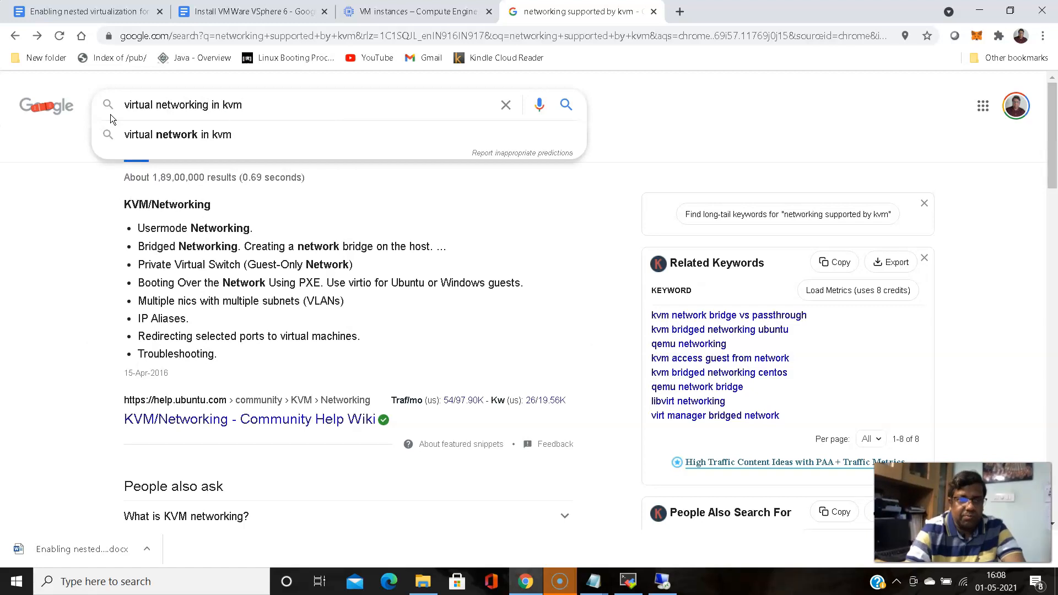
key("Return")
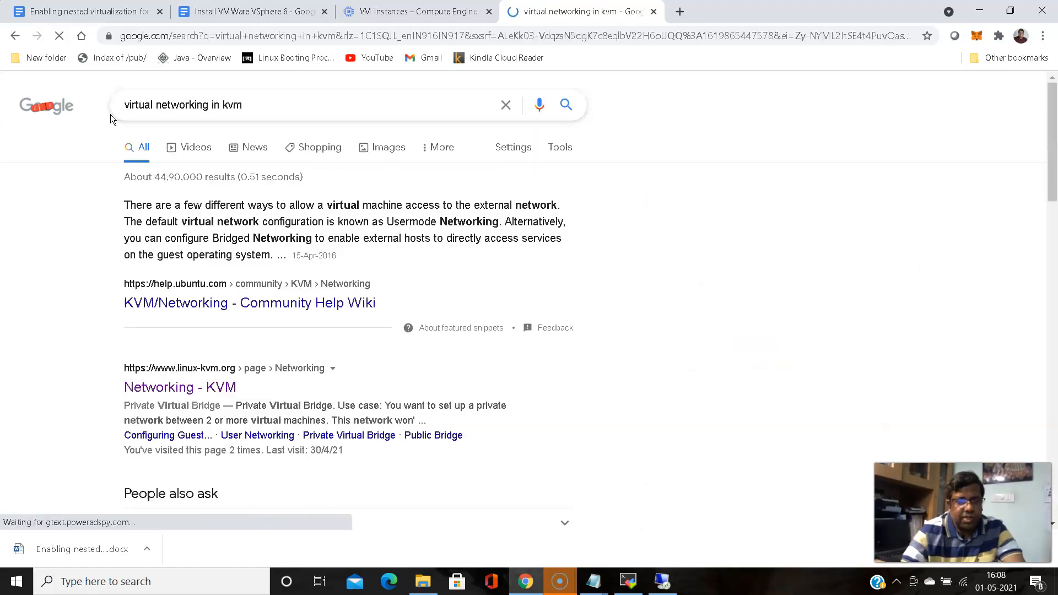
scroll(87, 266, "down", 3)
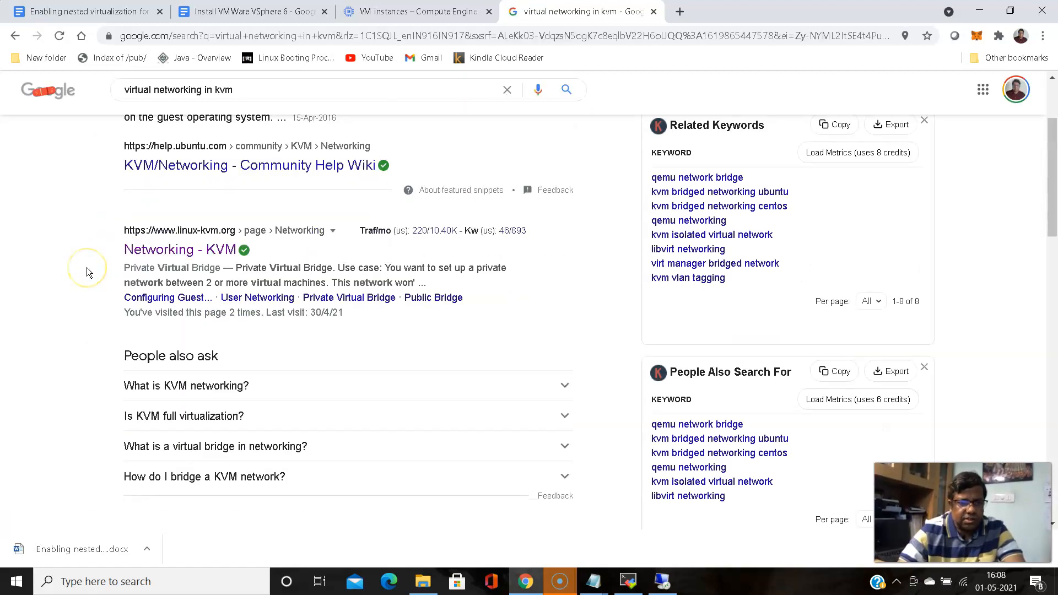
scroll(87, 266, "up", 3)
Open and read through the Ubuntu KVM/Networking Community Help Wiki bridge guide
left_click(196, 306)
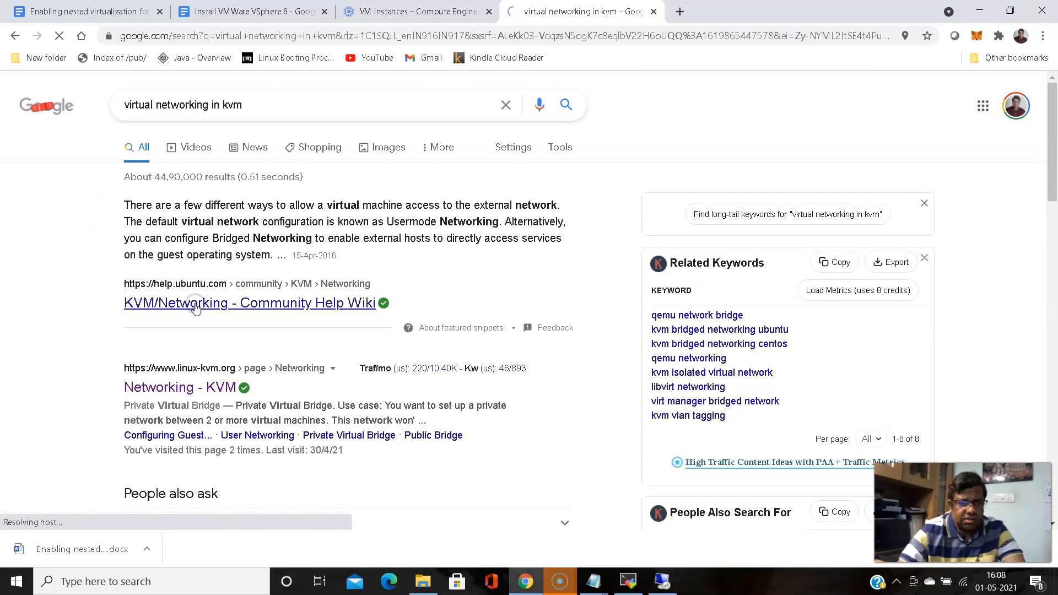
scroll(187, 276, "down", 5)
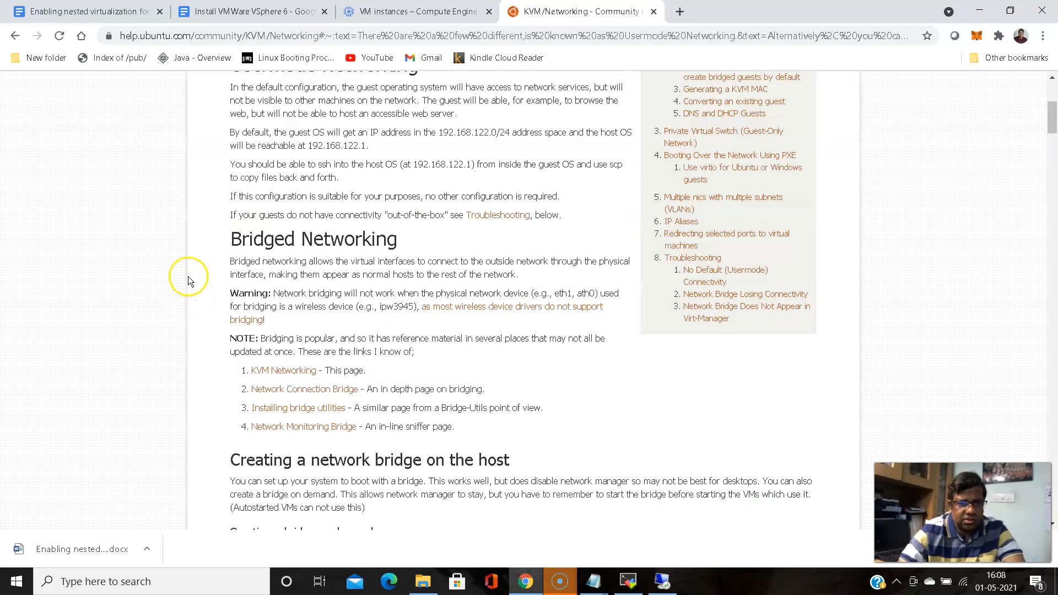
scroll(187, 276, "down", 9)
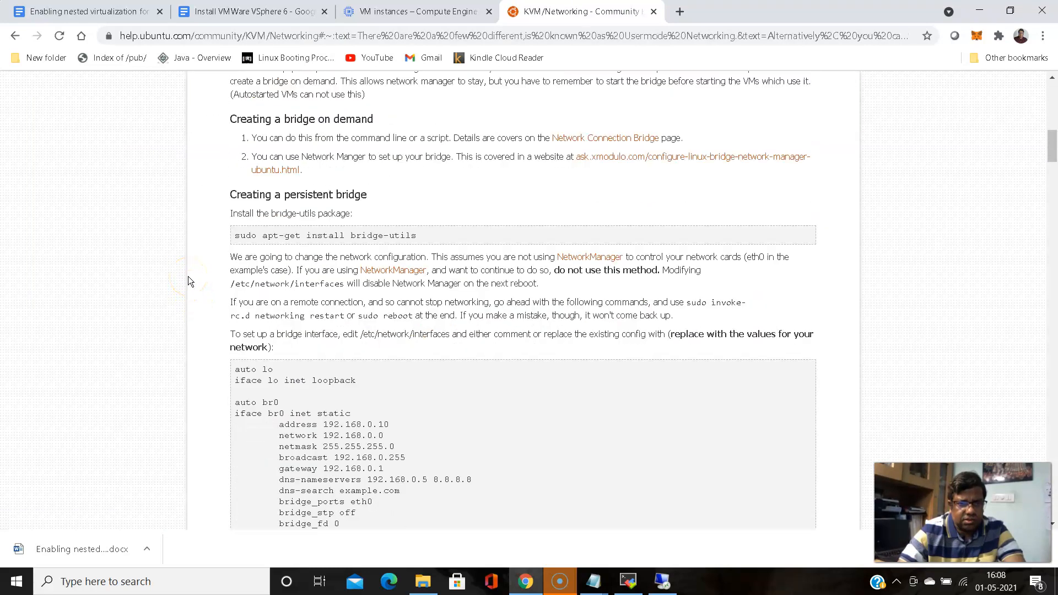
scroll(187, 276, "up", 3)
scroll(187, 277, "down", 14)
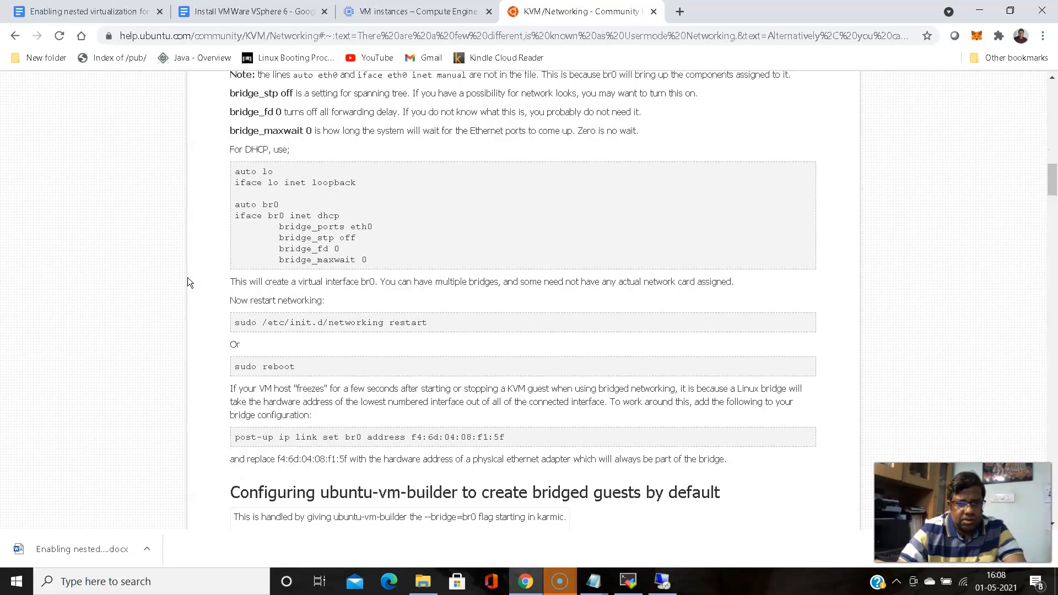
scroll(188, 277, "down", 9)
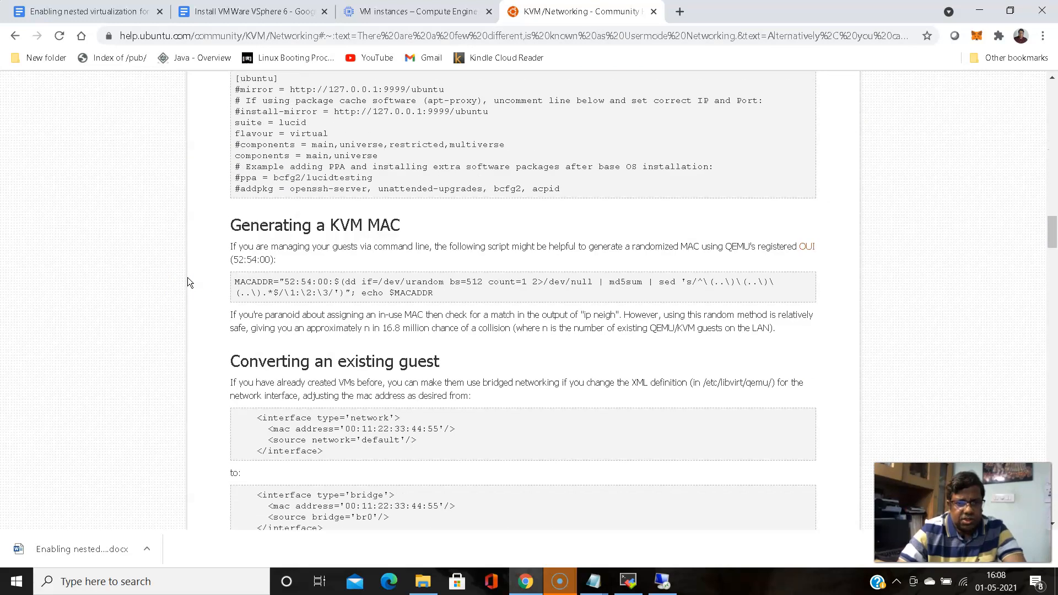
scroll(187, 277, "down", 4)
scroll(187, 277, "down", 9)
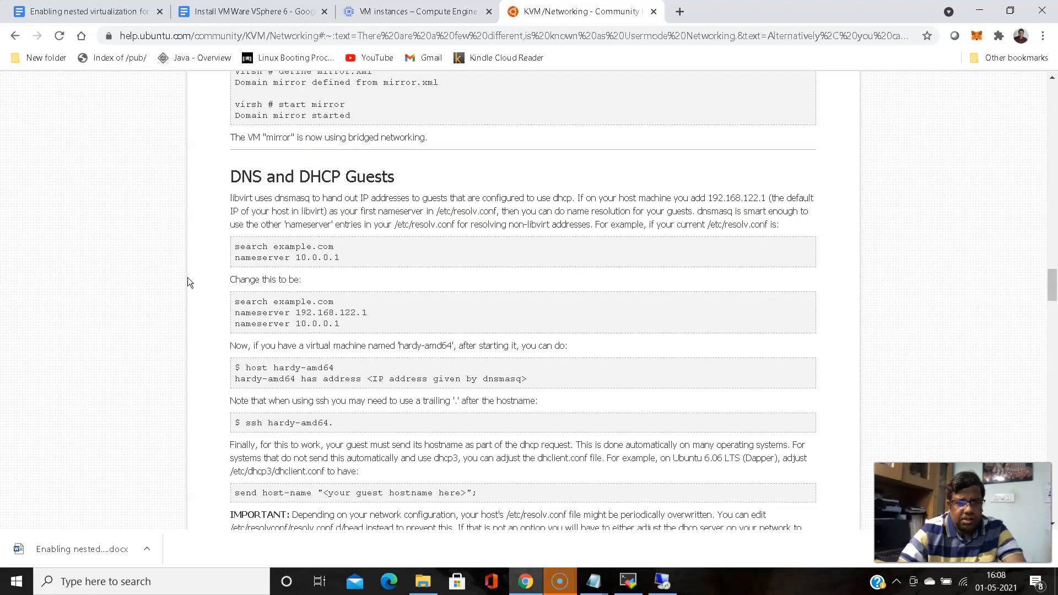
Return to the 'virtual networking in kvm' results and scroll down the list
left_click(13, 35)
scroll(105, 241, "down", 6)
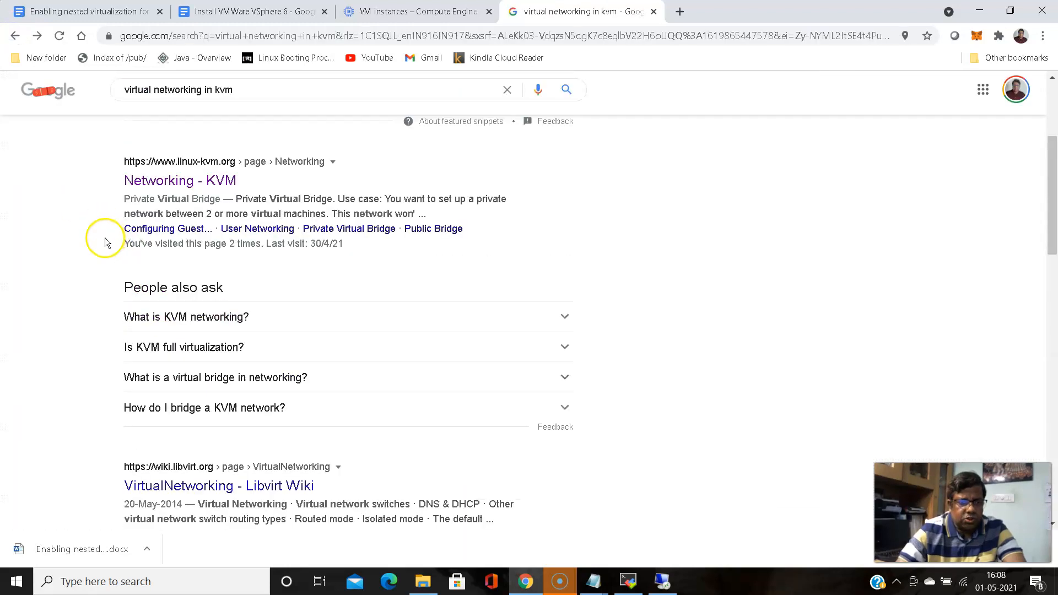
scroll(88, 250, "down", 3)
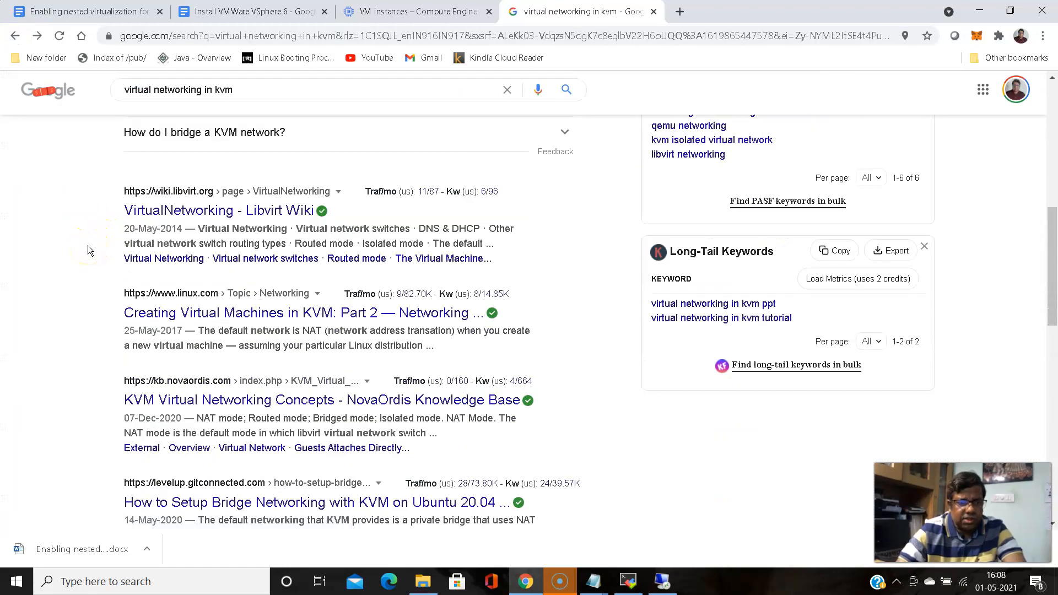
scroll(88, 245, "down", 3)
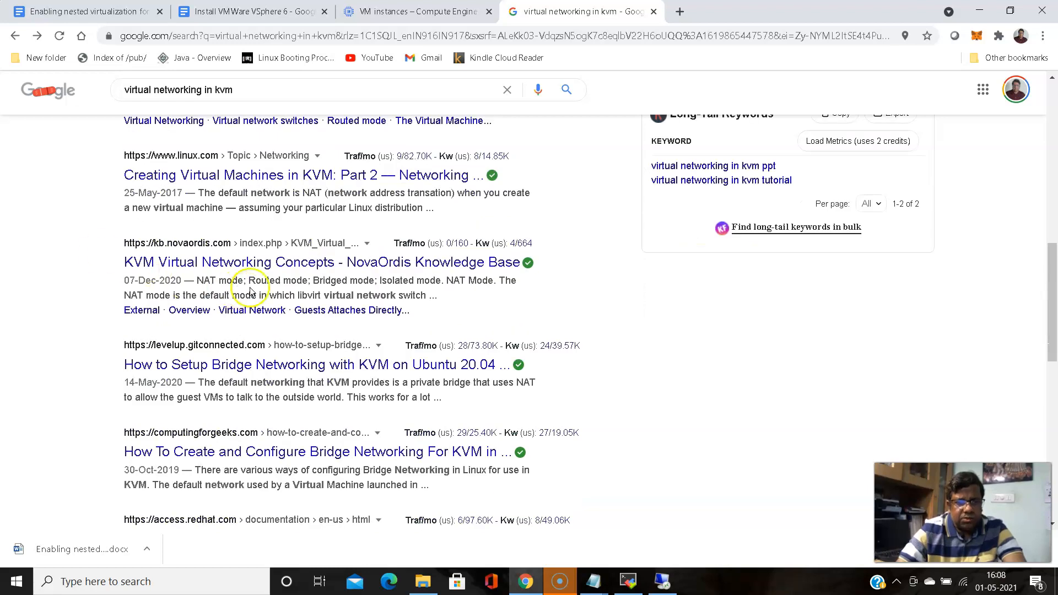
Open the NovaOrdis KVM Virtual Networking Concepts article and scroll to its Virtual Network Modes section
left_click(252, 263)
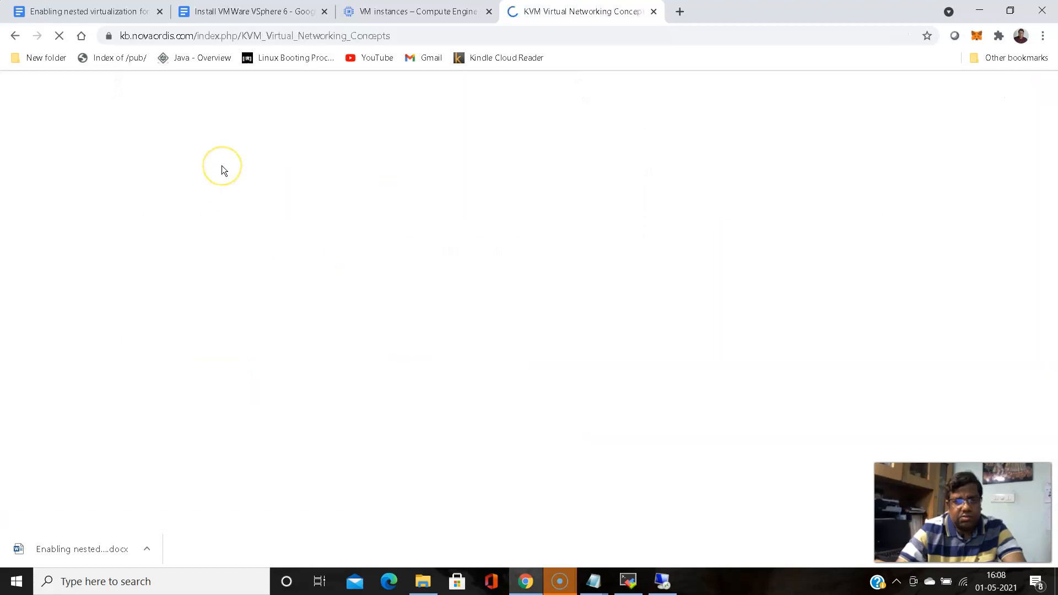
scroll(401, 152, "down", 5)
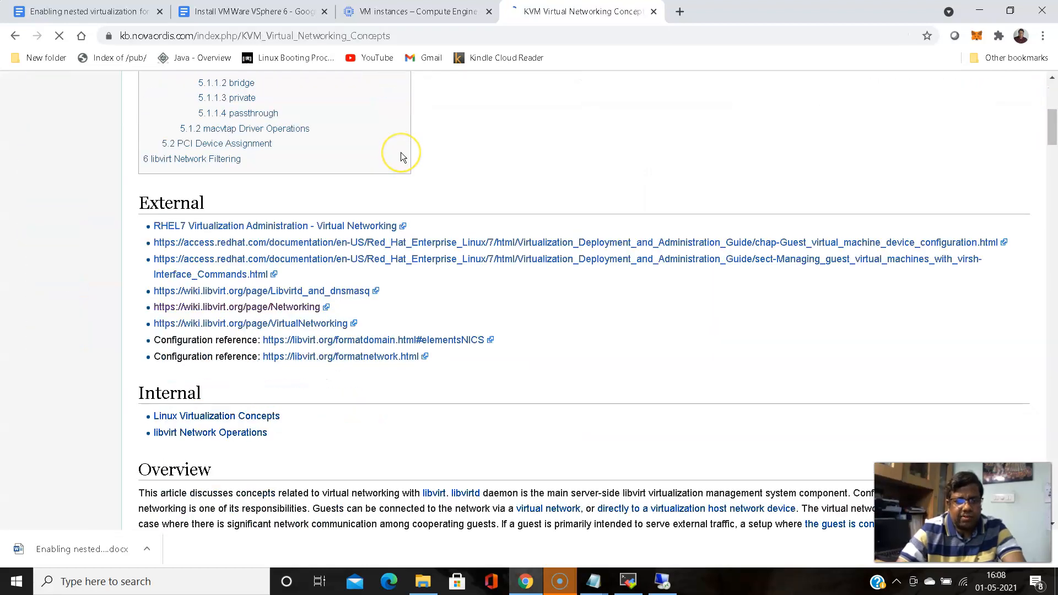
scroll(401, 152, "down", 5)
scroll(401, 152, "down", 1)
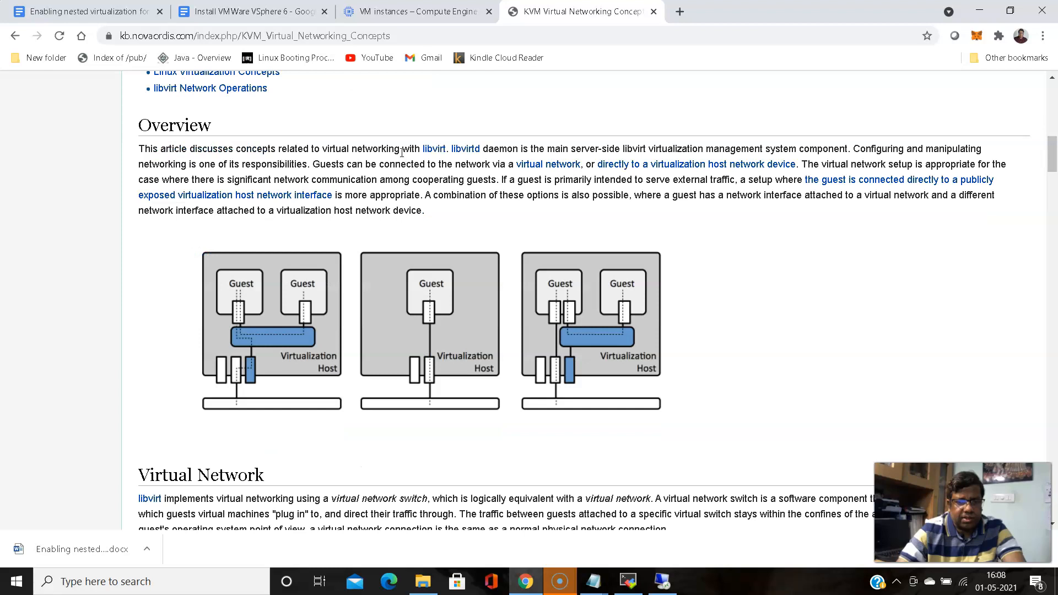
scroll(401, 152, "down", 7)
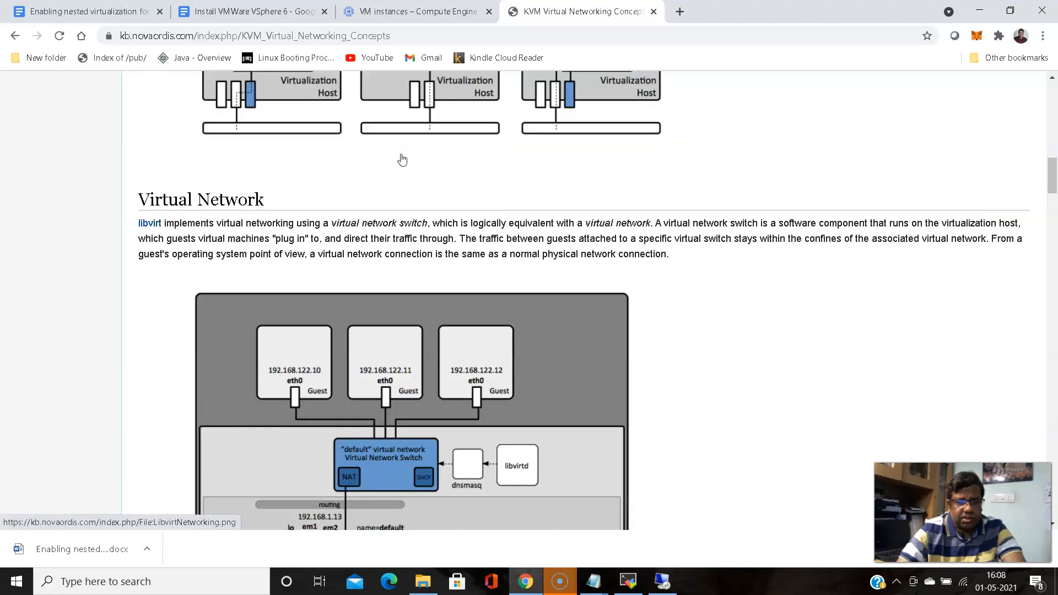
scroll(401, 158, "down", 12)
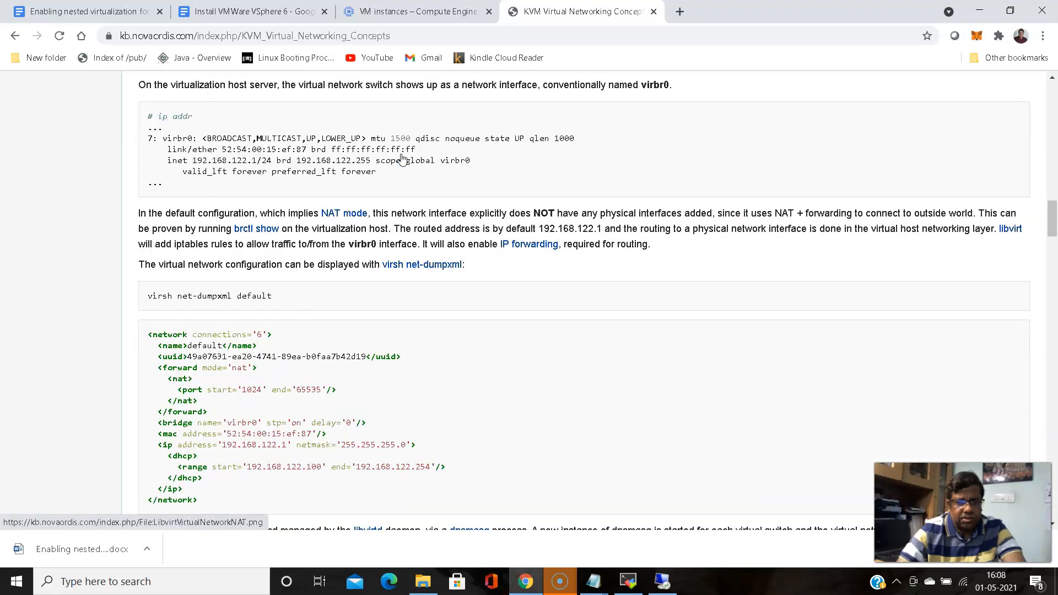
scroll(401, 158, "down", 2)
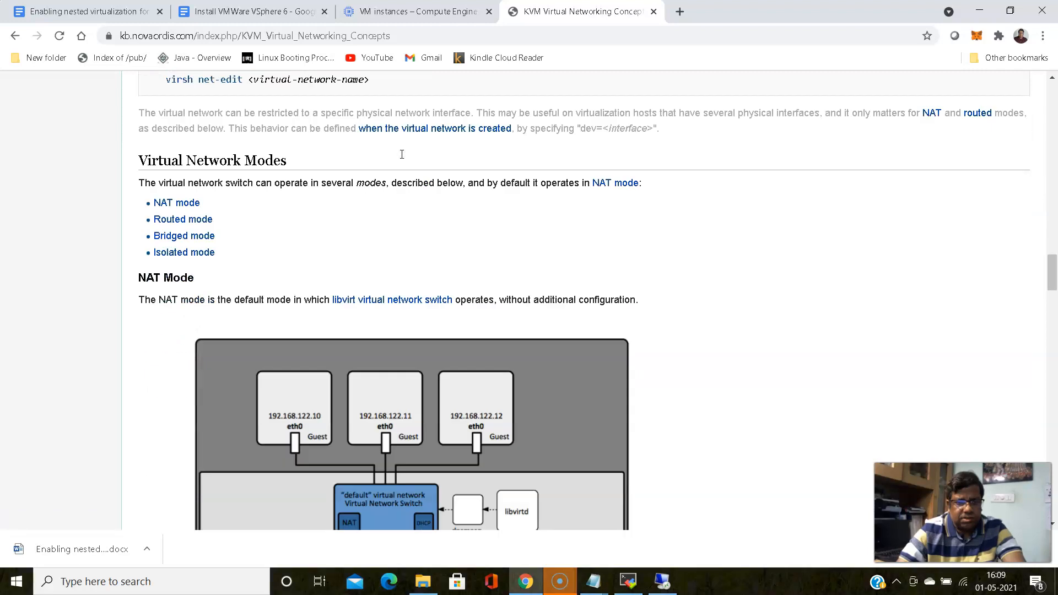
scroll(401, 158, "down", 1)
scroll(401, 160, "up", 1)
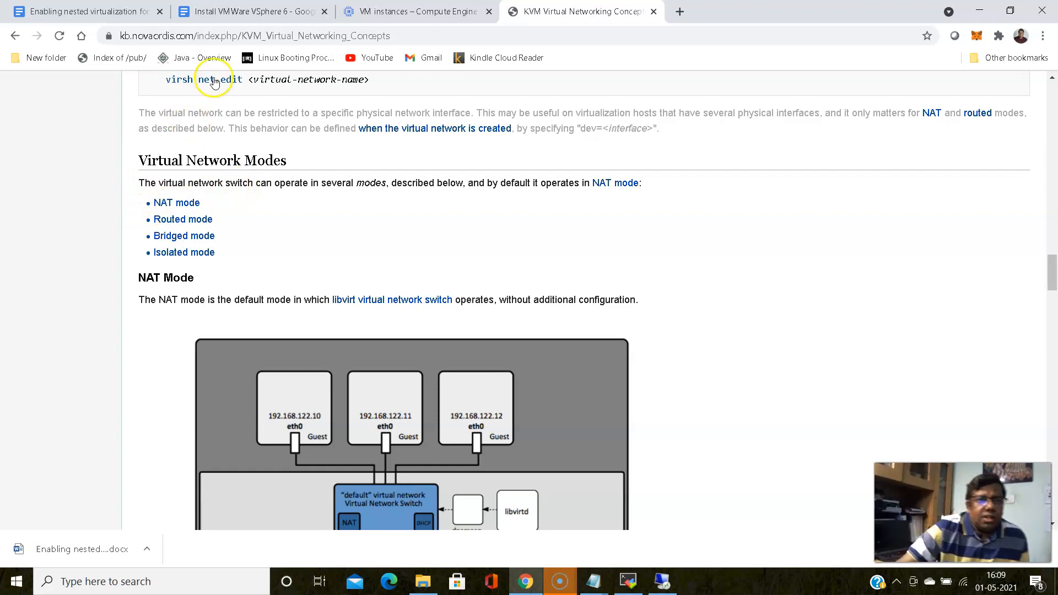
Copy the article's web address from the address bar
left_click_drag(400, 35, 121, 27)
right_click(145, 33)
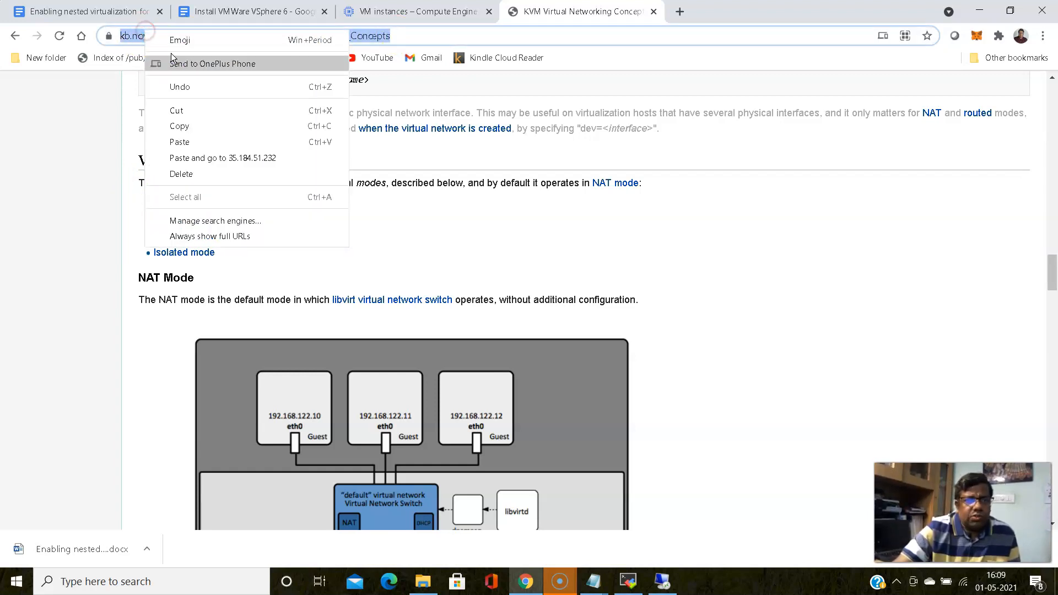
left_click(199, 131)
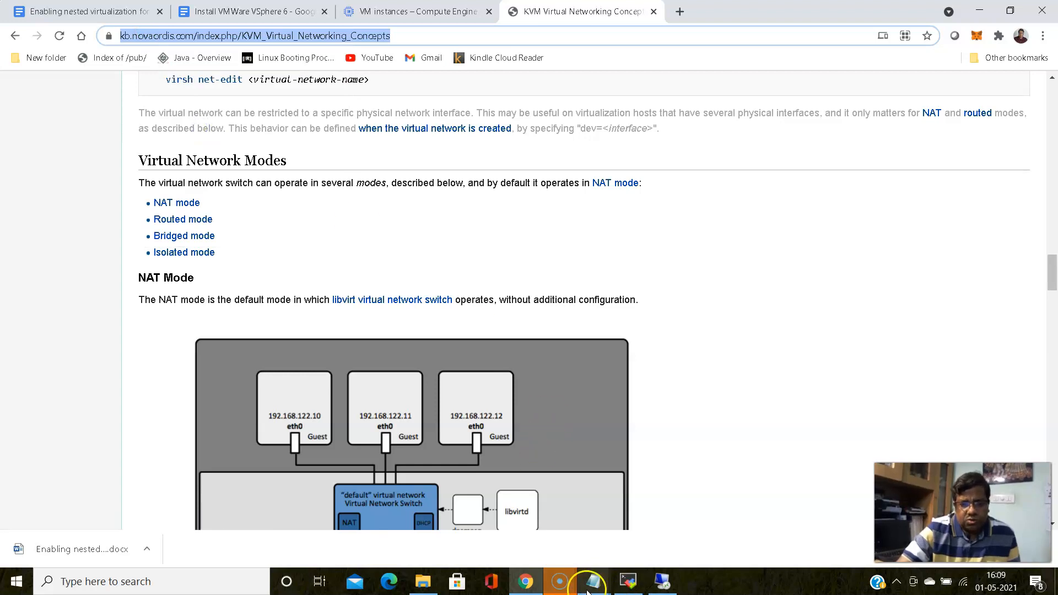
left_click(526, 581)
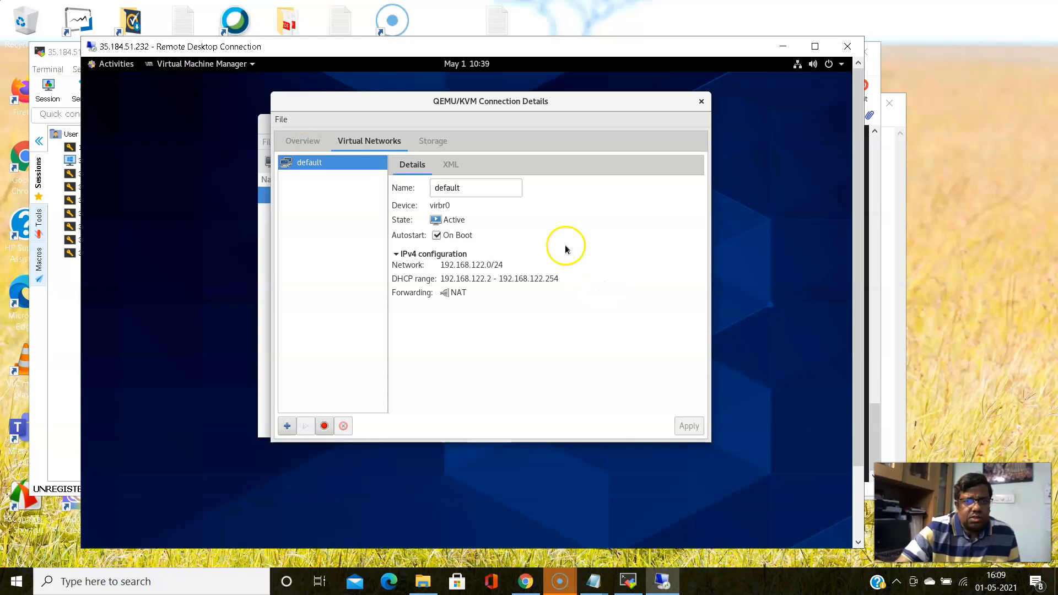
left_click(526, 581)
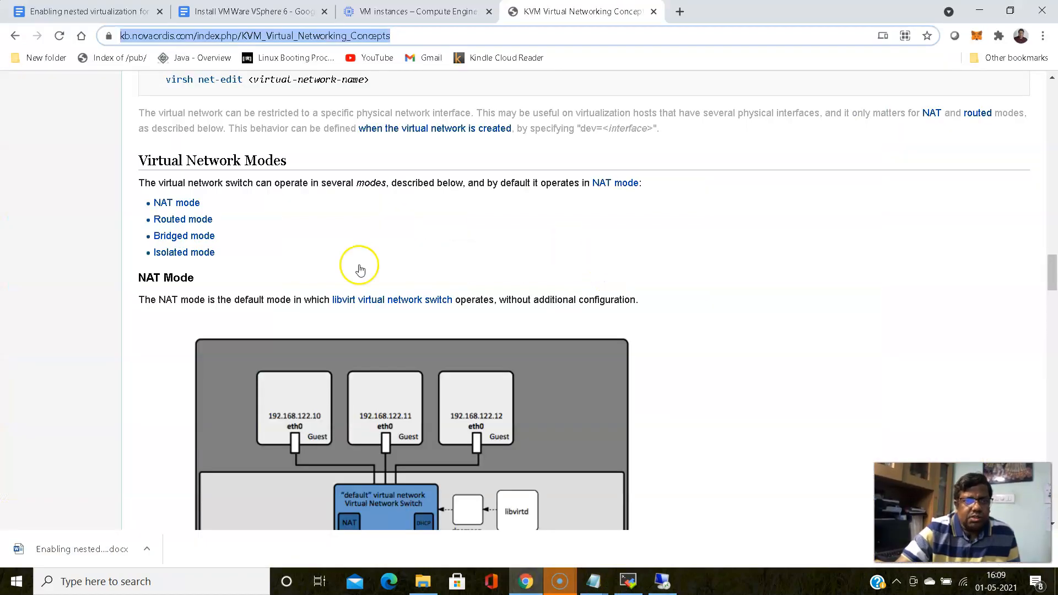
Paste the KVM Virtual Networking Concepts link on a new line below the default-bridge sentence
left_click(216, 12)
scroll(483, 314, "down", 7)
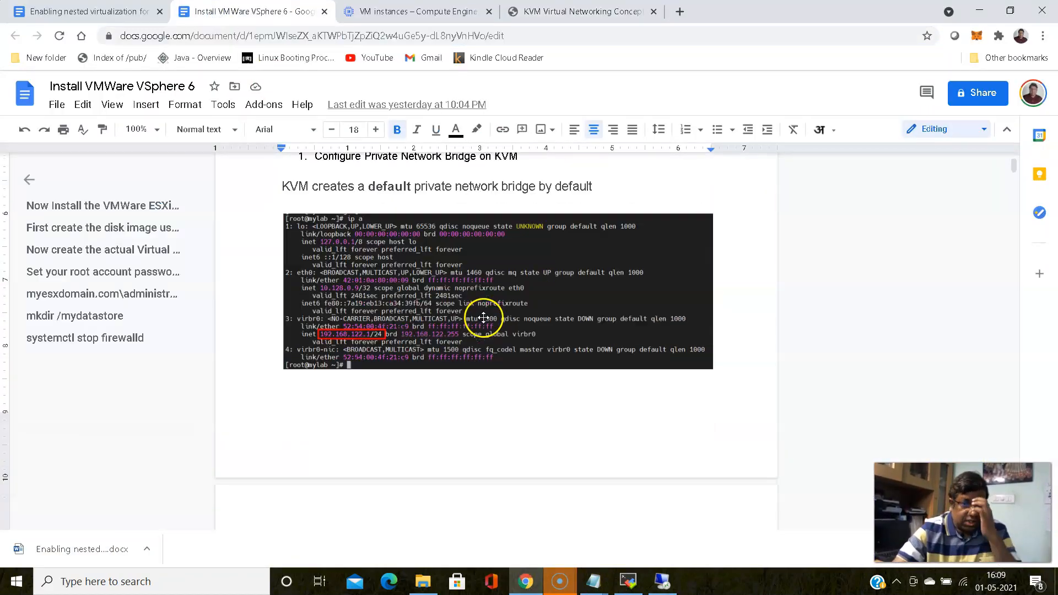
scroll(482, 314, "up", 4)
left_click(620, 328)
key("Return")
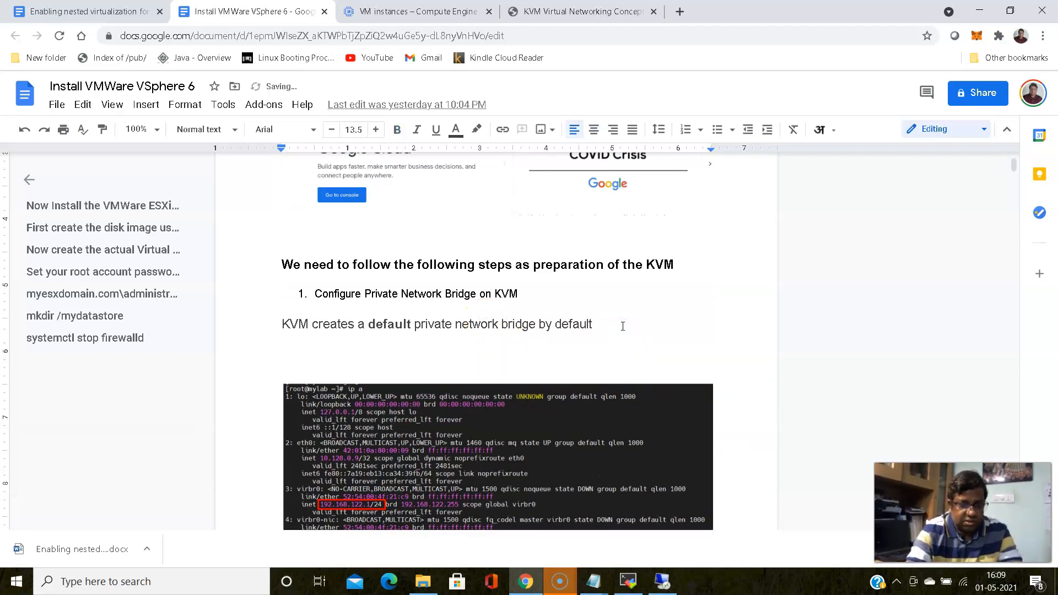
key("ctrl+v")
Add the heading 'Concepts about Virtual Networking in KVM' with a dashed line above the link
left_click(561, 341)
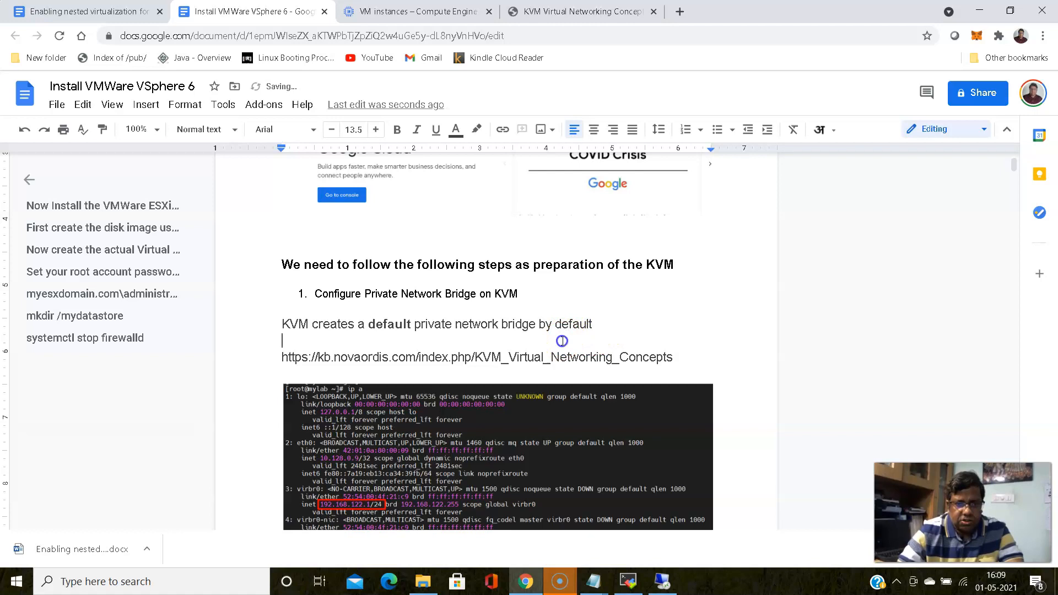
key("Return")
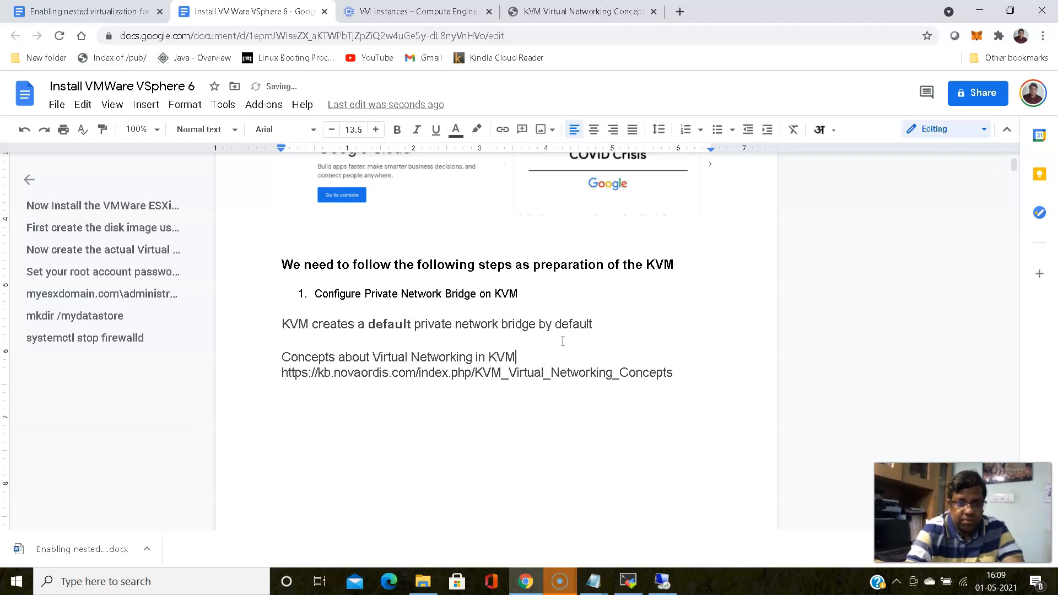
key("Return")
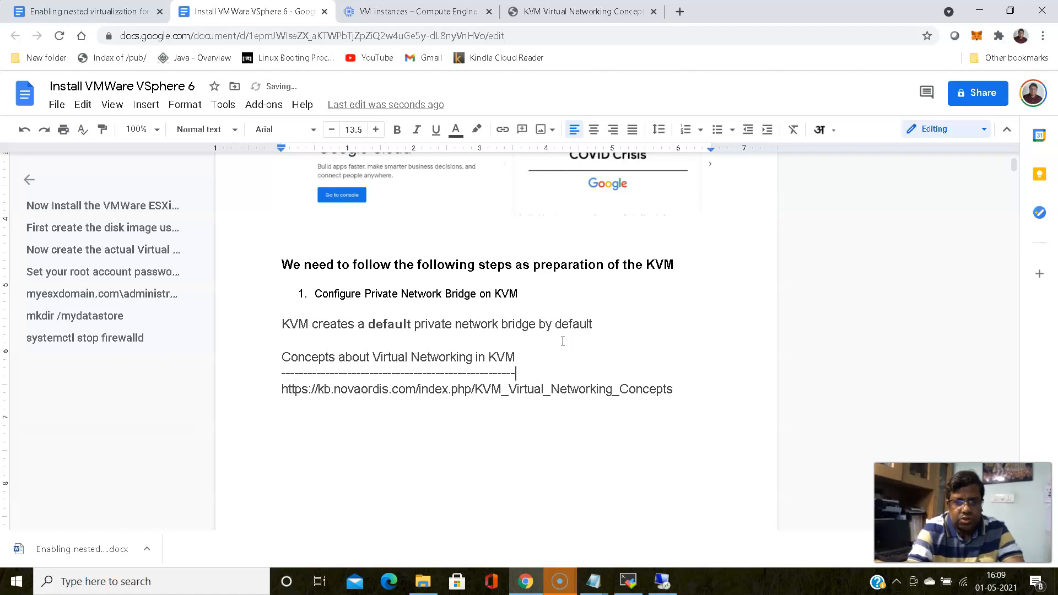
left_click(605, 12)
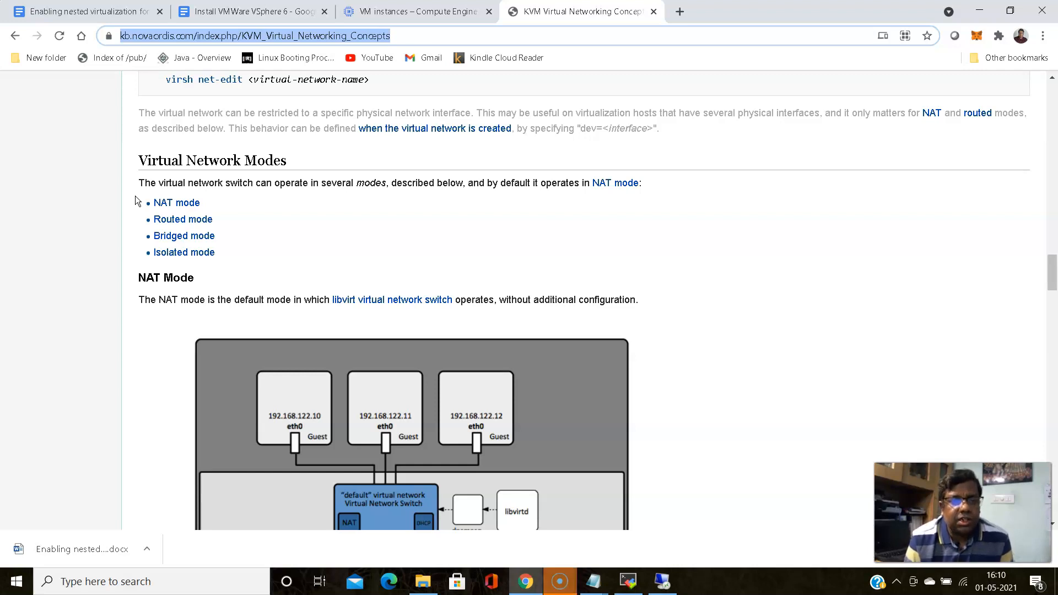
left_click(155, 207)
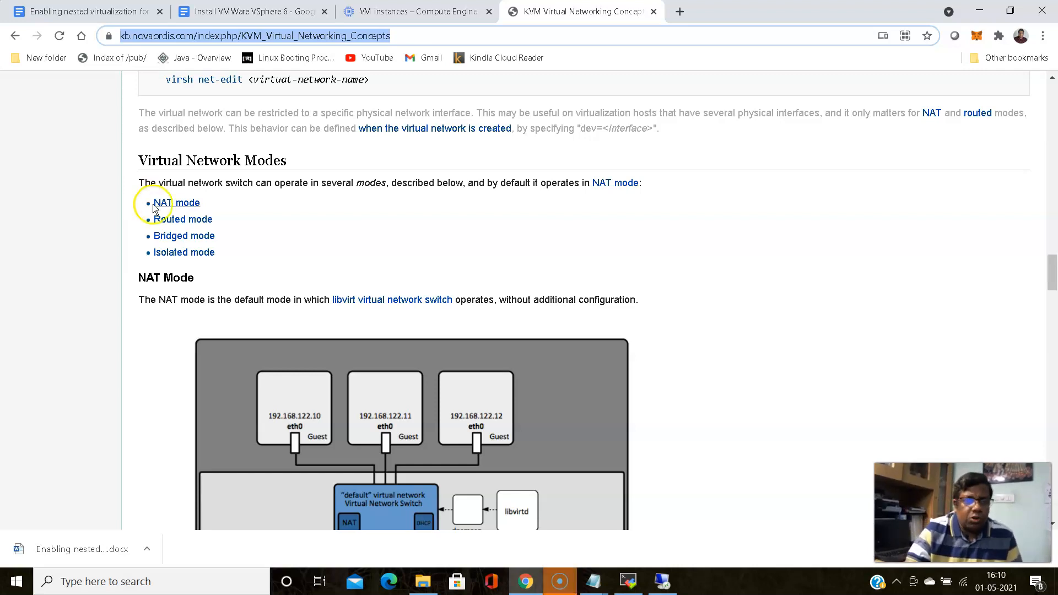
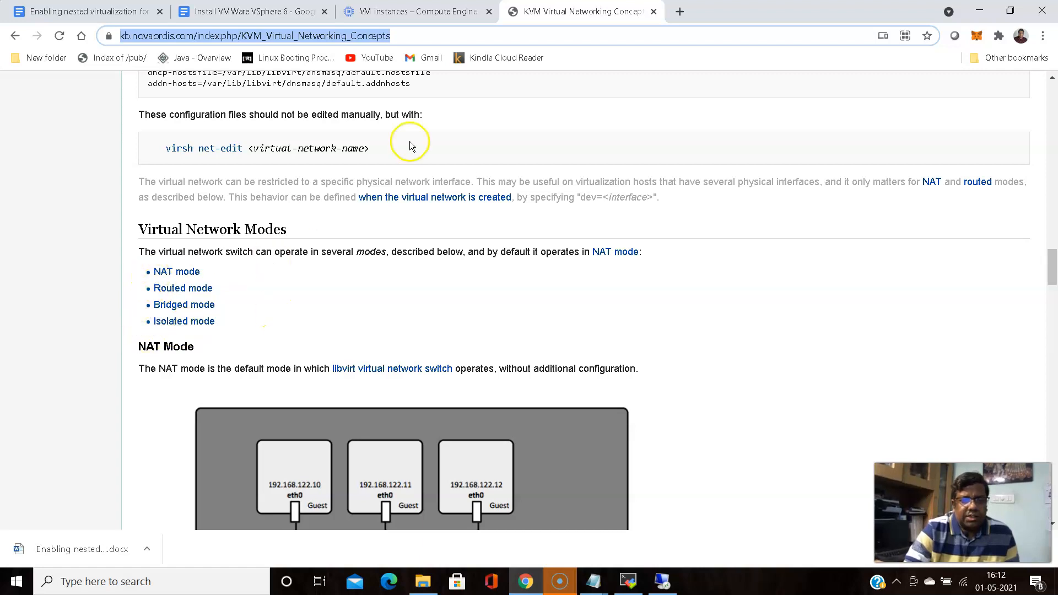
Scroll the vSphere guide to the default KVM network screenshot (192.168.122.0/24, NAT), then show VM instances
left_click(419, 11)
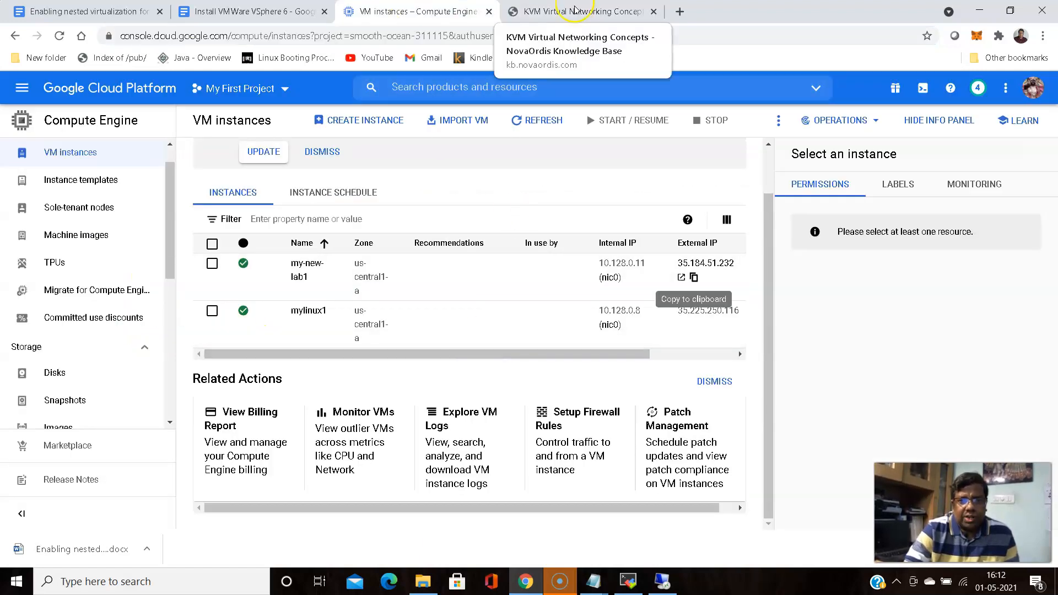
left_click(253, 11)
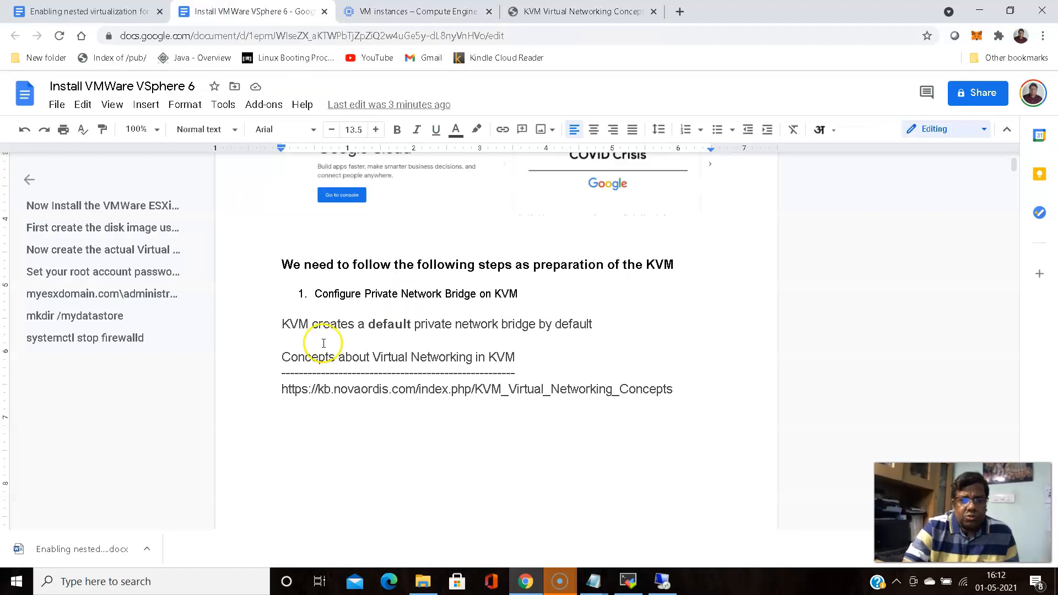
scroll(323, 343, "down", 6)
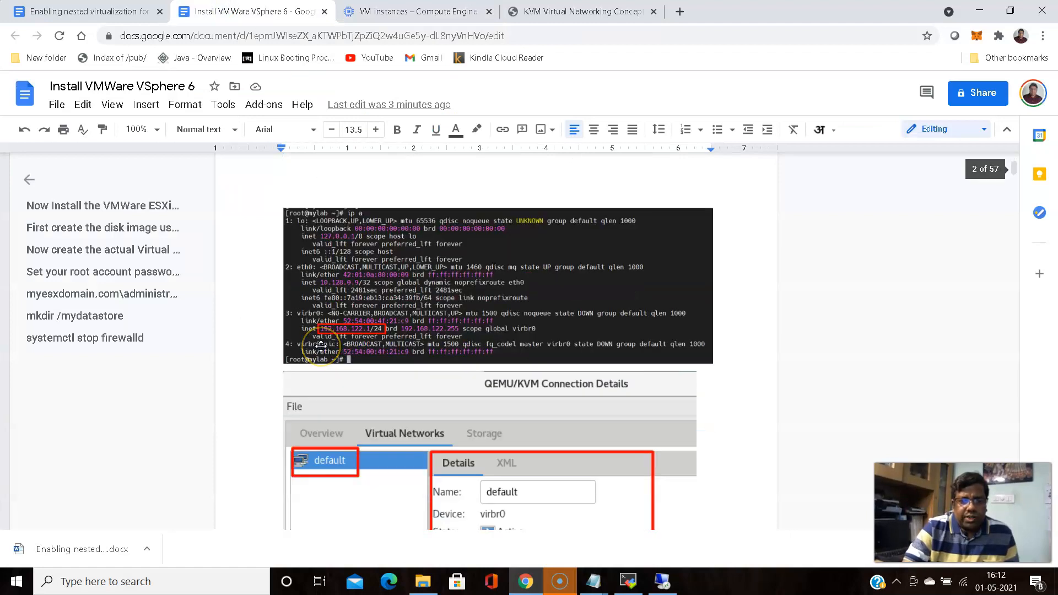
scroll(321, 346, "down", 3)
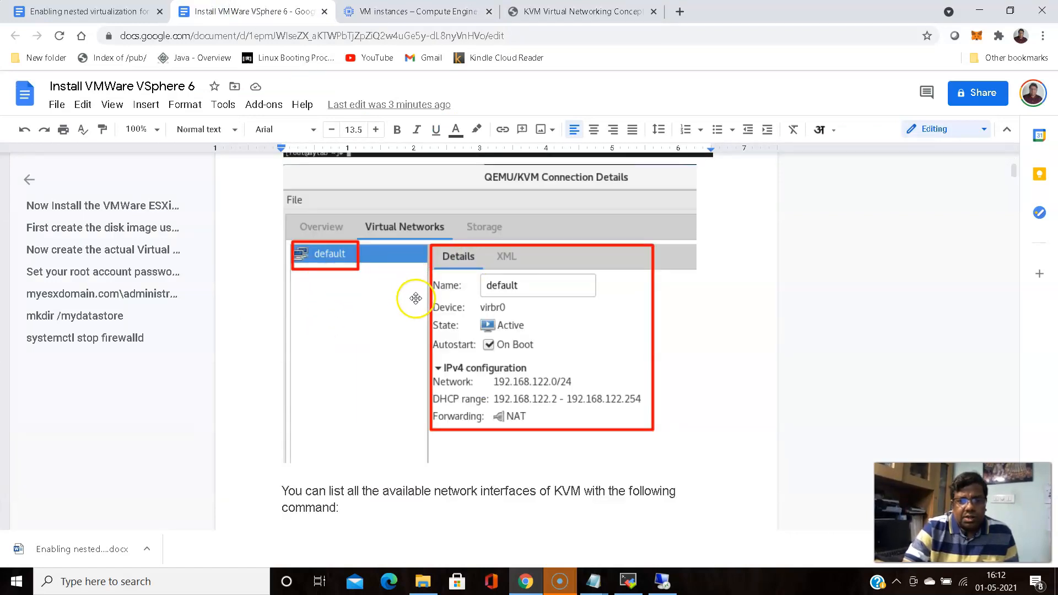
left_click(387, 10)
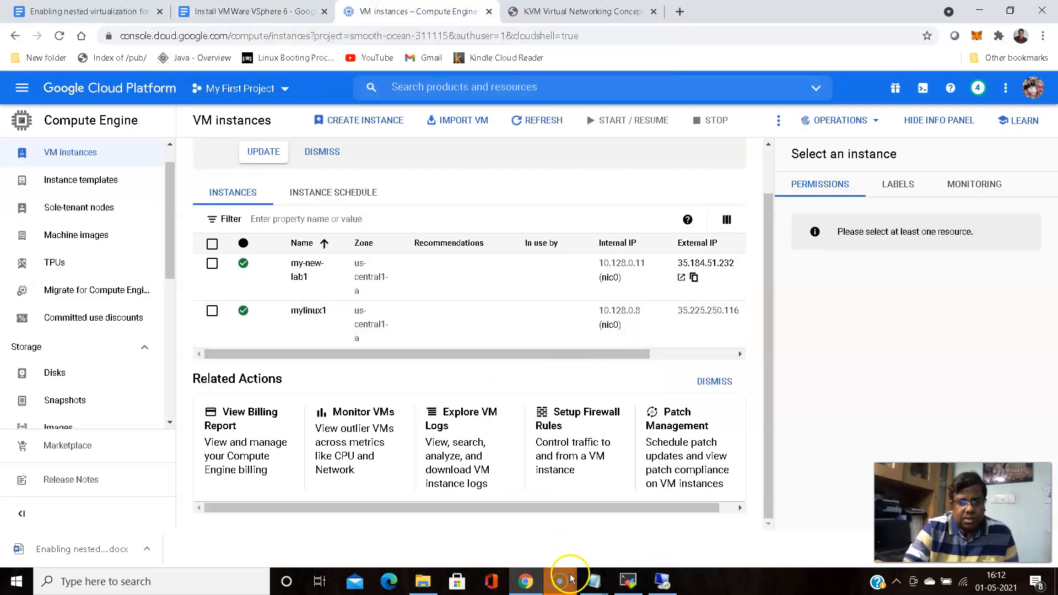
Check the default virbr0 NAT network in Virtual Machine Manager, cancelling the new-network dialog
left_click(663, 581)
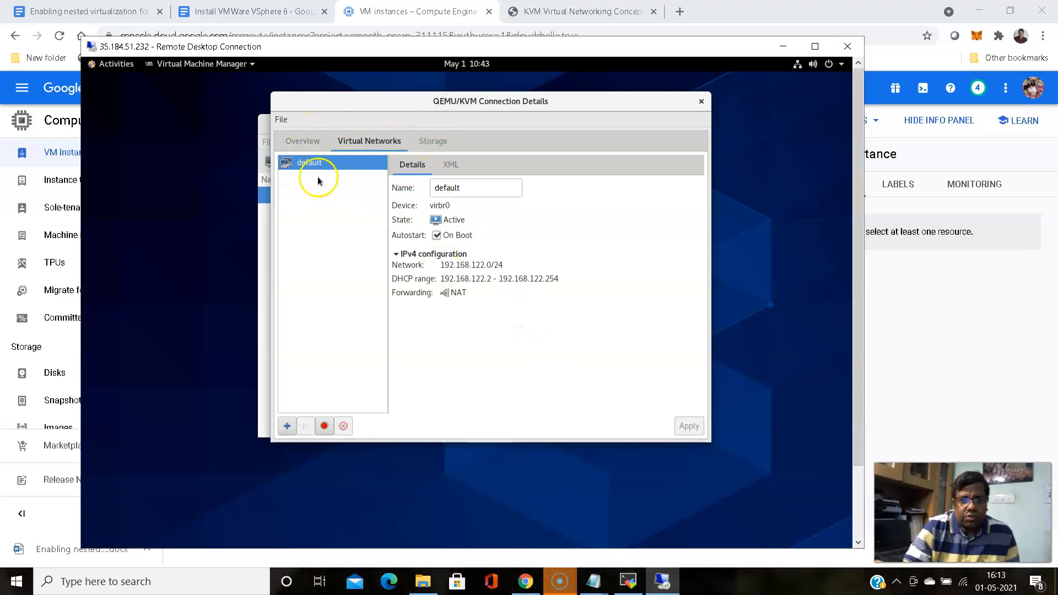
left_click(286, 428)
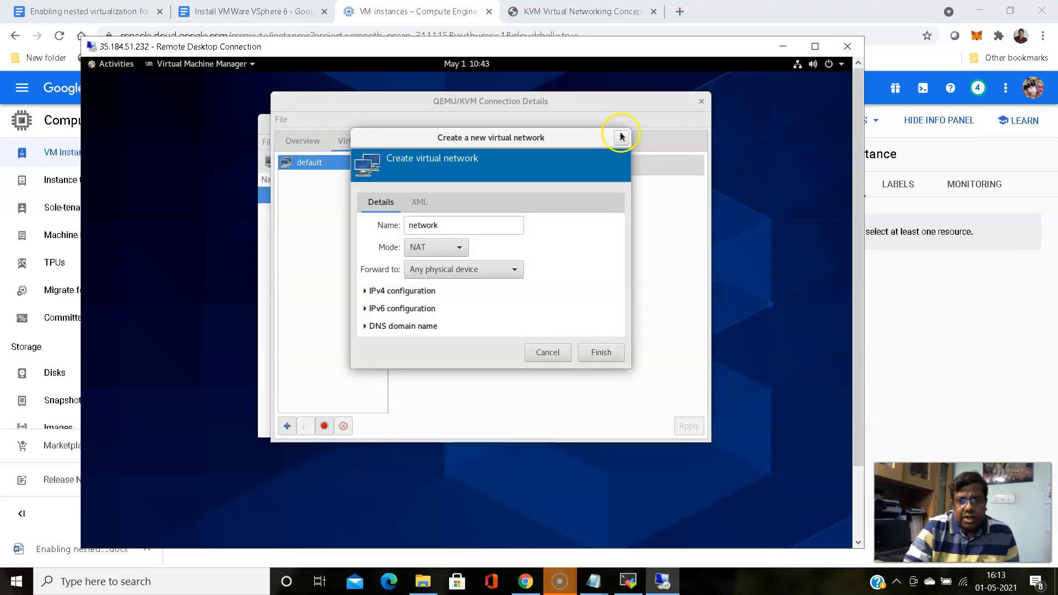
left_click(620, 136)
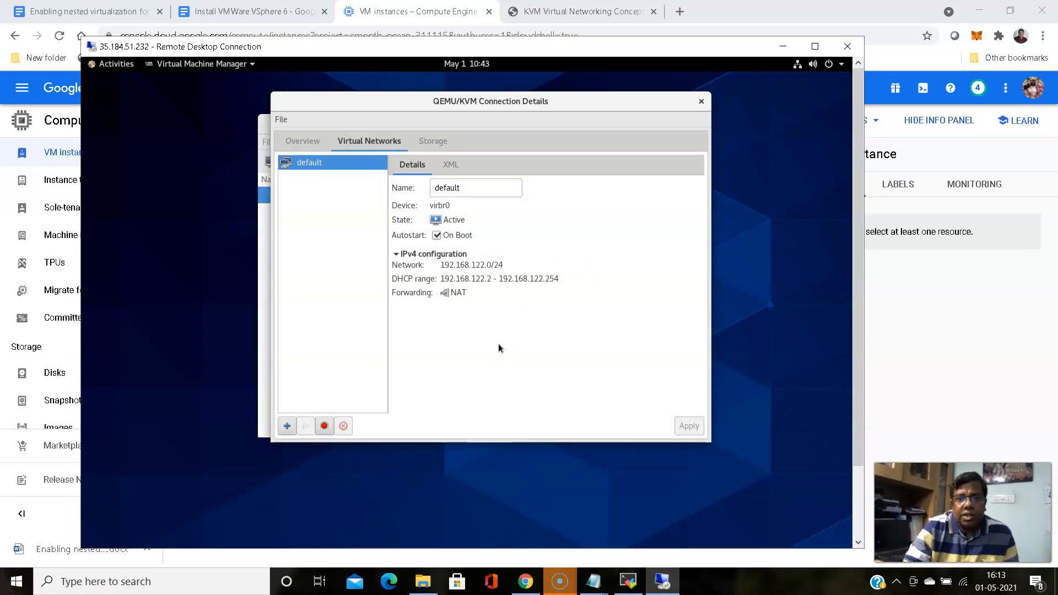
left_click(628, 581)
Restart the stopped SSH session to the lab VM at 35.184.51.232
left_click(477, 166)
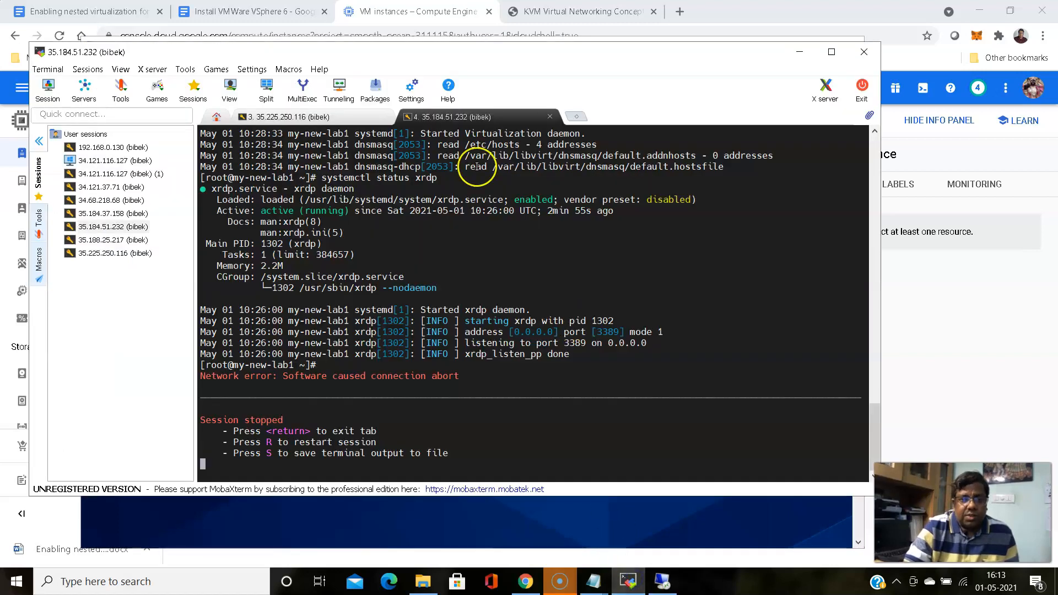
left_click(279, 116)
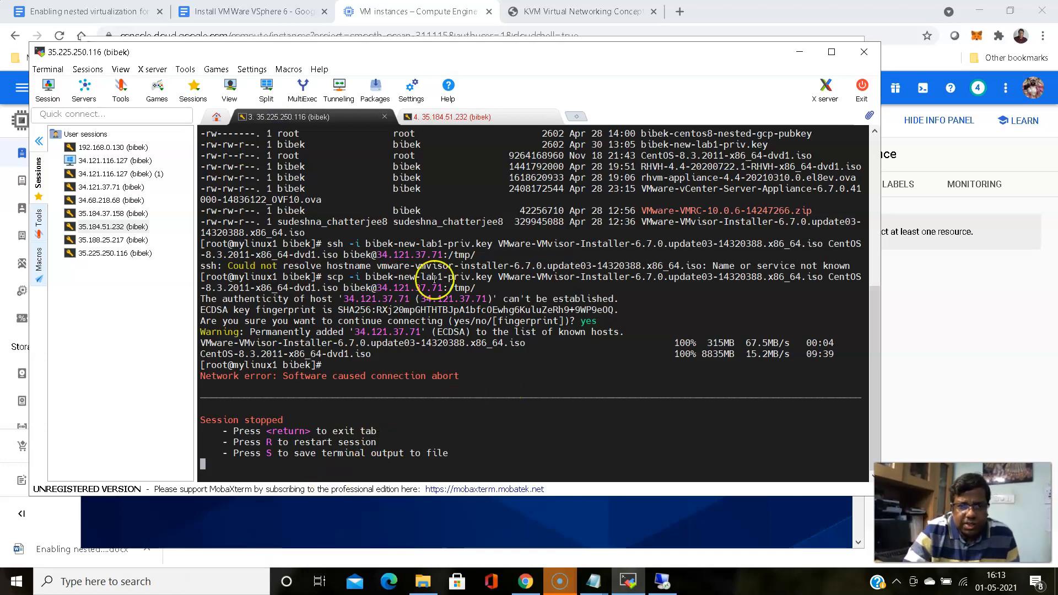
left_click(477, 117)
key("r")
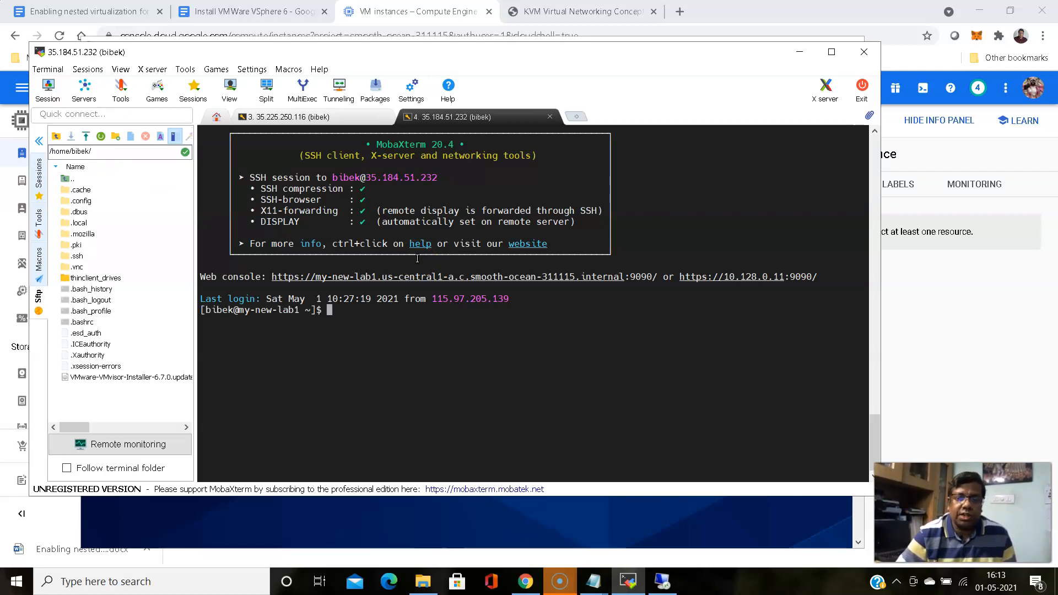
Become root on the lab VM with sudo su -
type("sudo ")
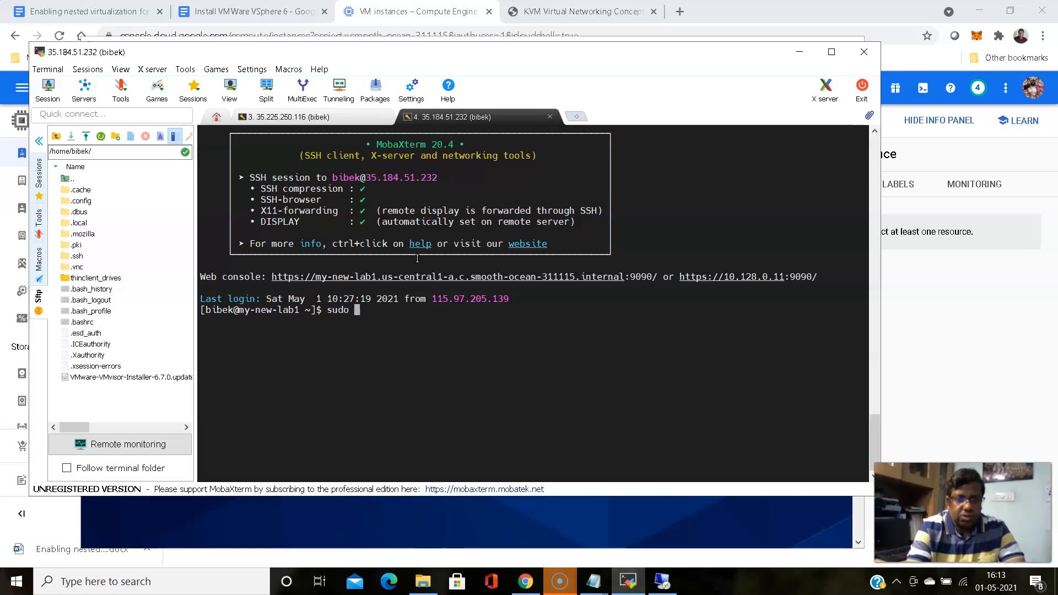
type("su")
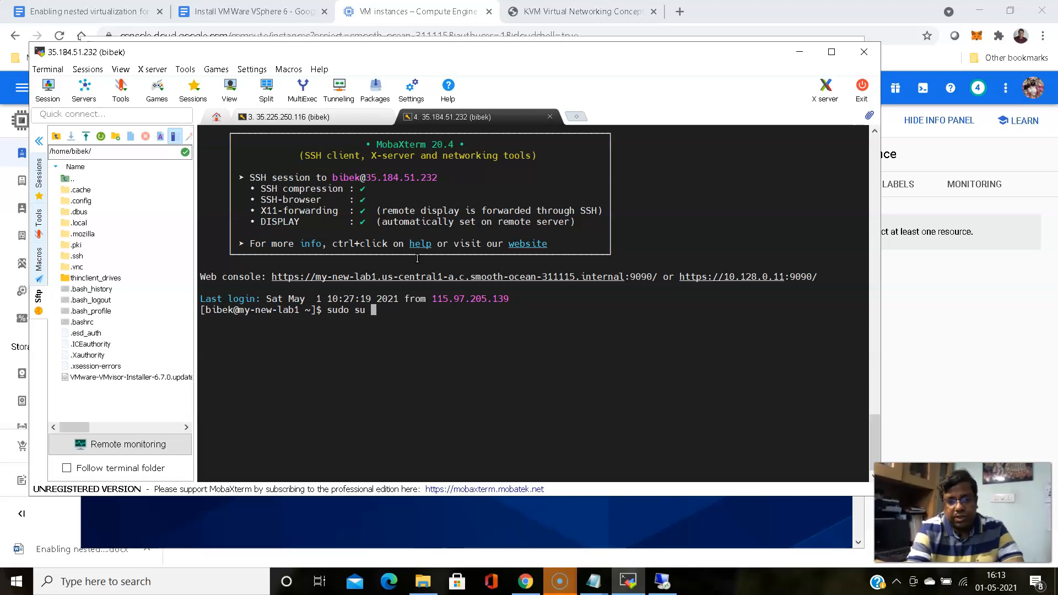
type("-")
key("Return")
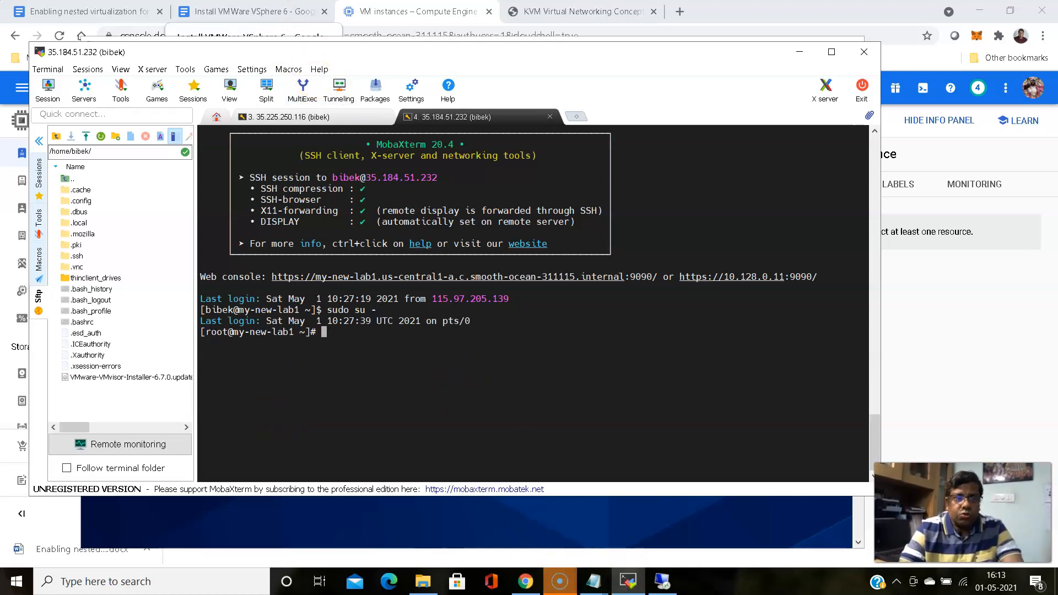
Run virsh list --all on the lab VM, confirming no virtual machines exist yet
left_click(275, 12)
scroll(314, 213, "down", 6)
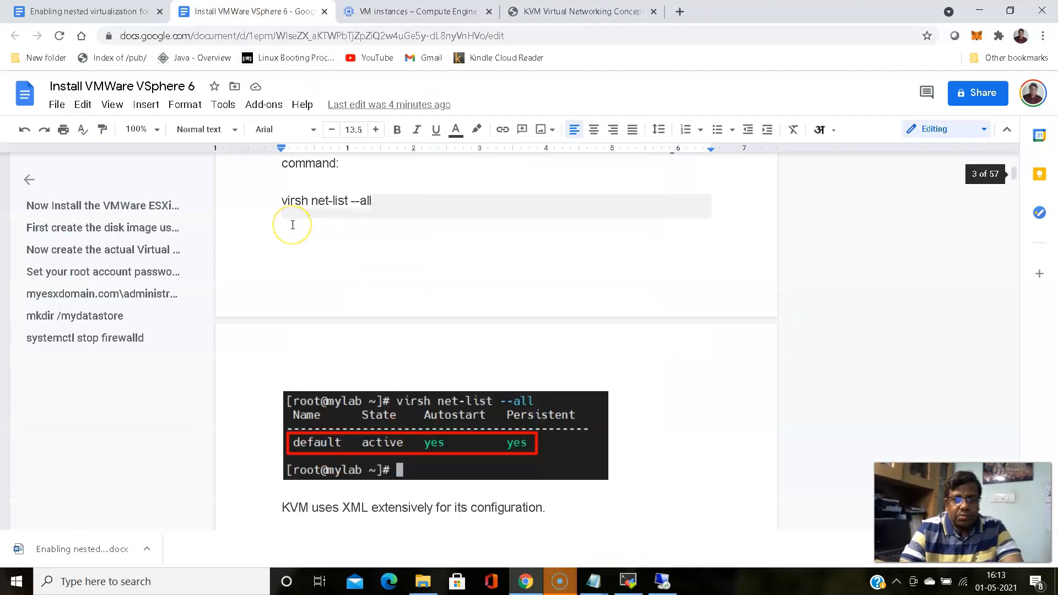
scroll(293, 224, "up", 3)
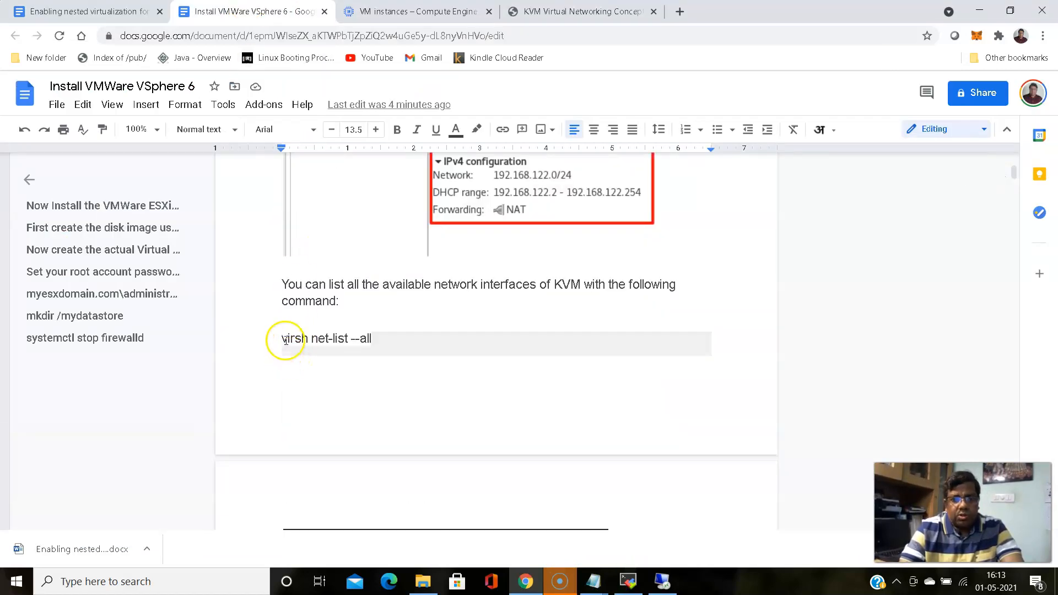
left_click_drag(282, 338, 373, 336)
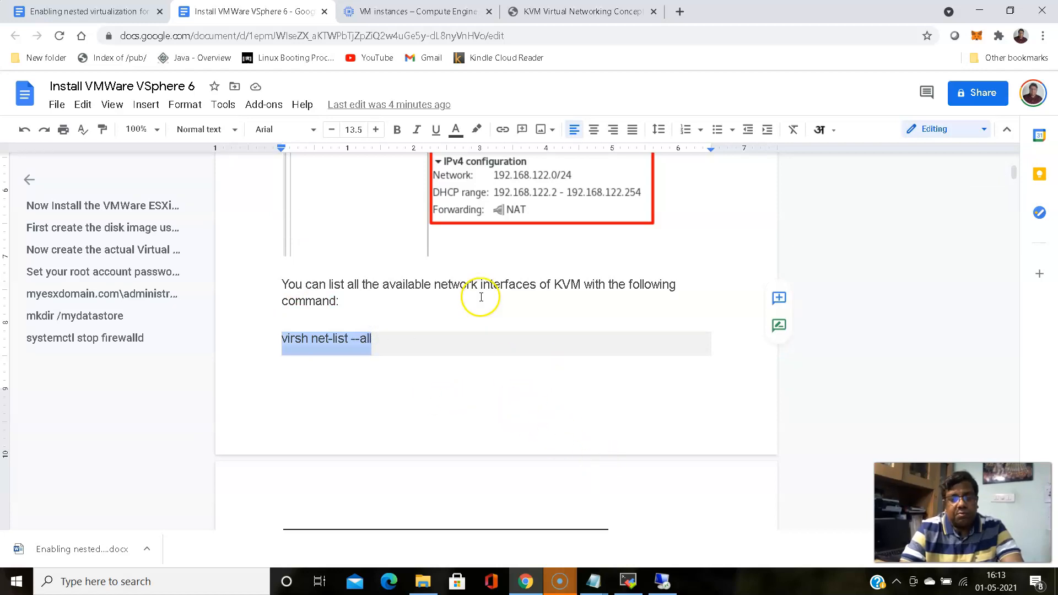
left_click(634, 578)
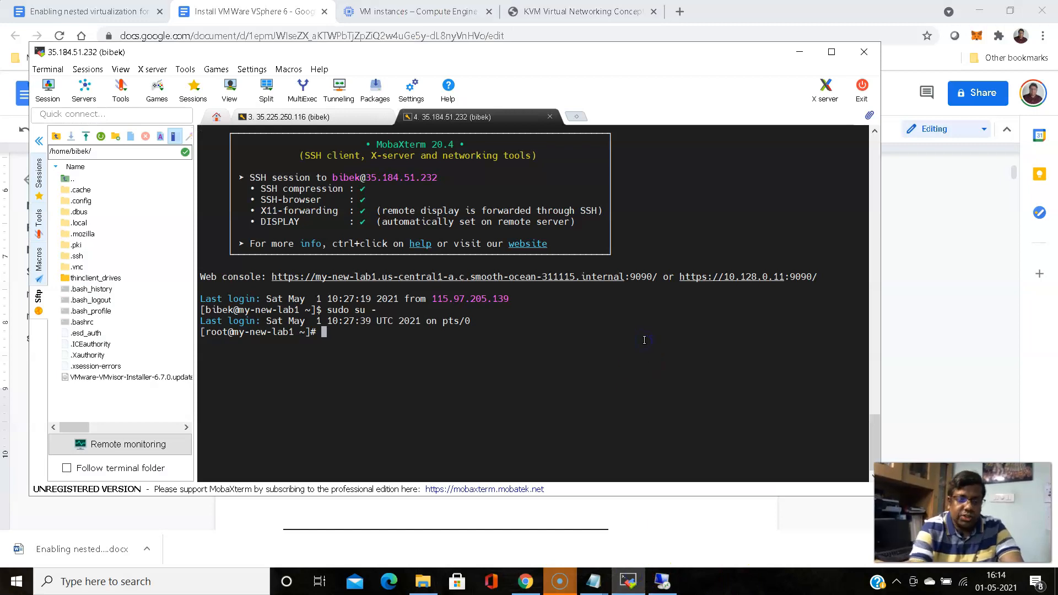
type("vi")
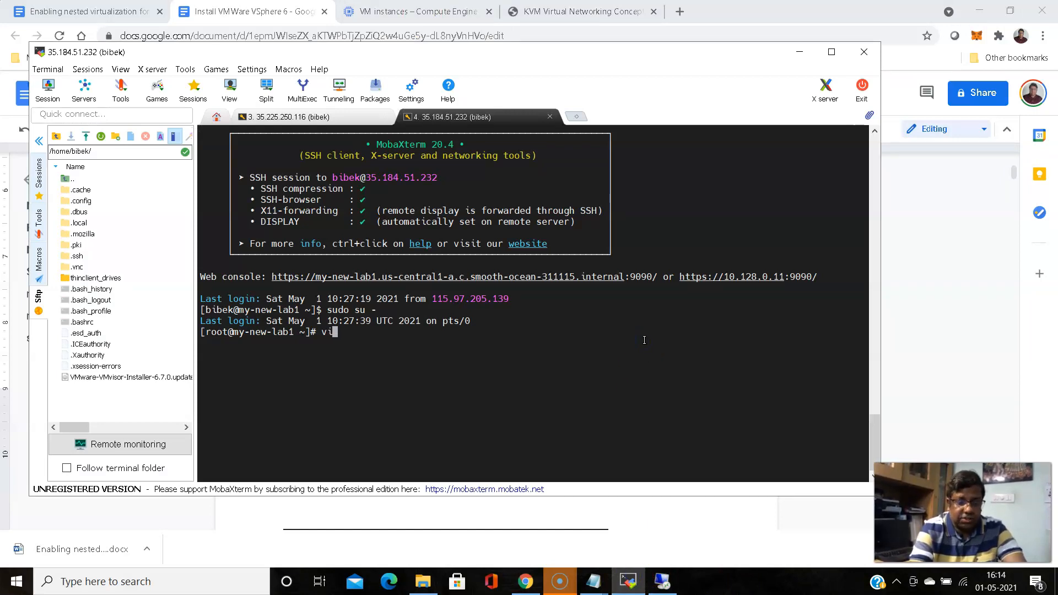
type("rsh ")
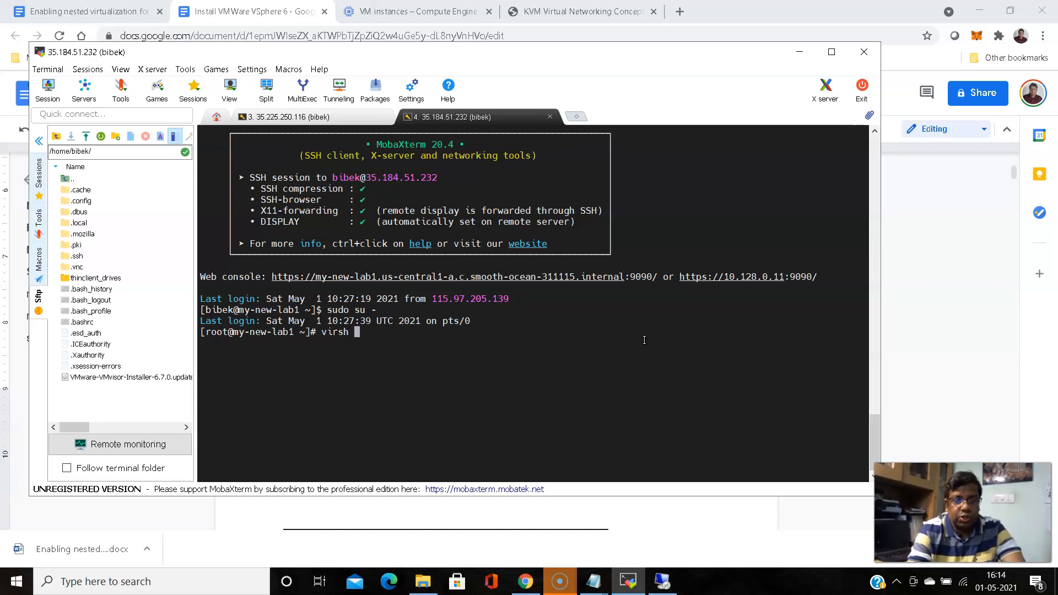
type("list --all")
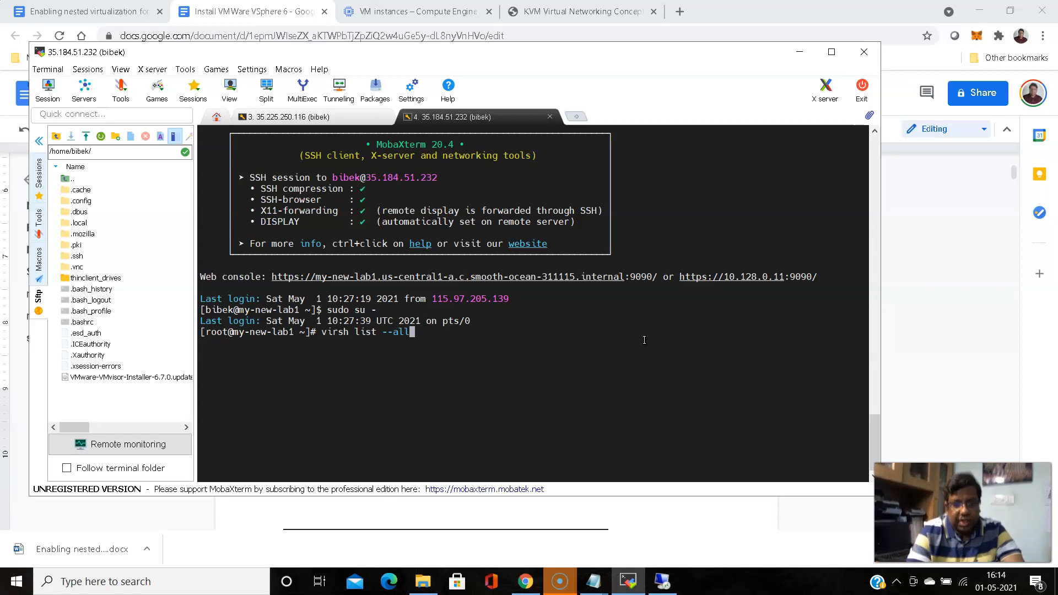
key("Return")
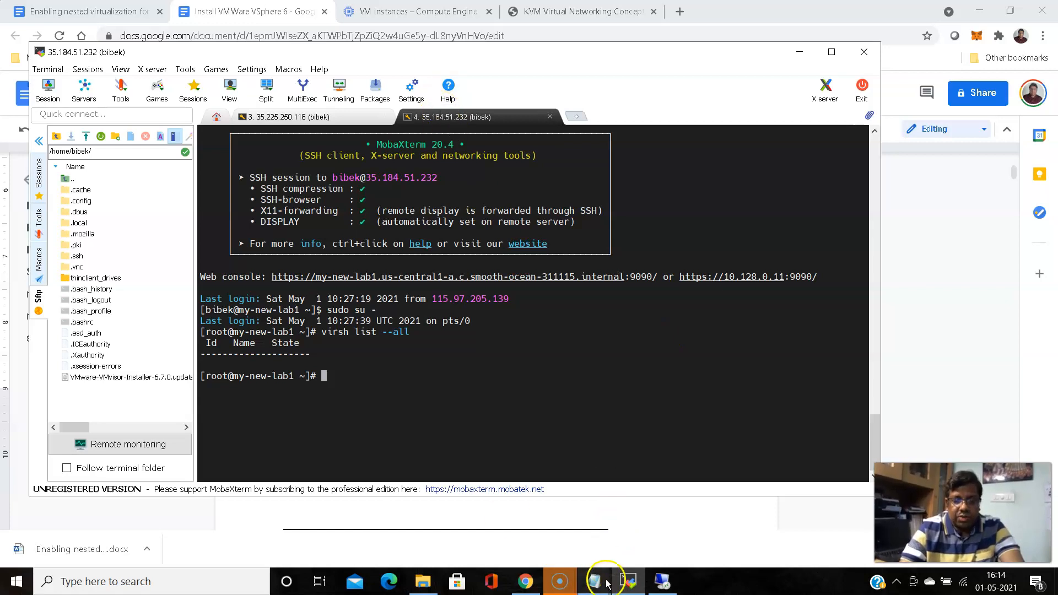
Run virsh net-list to confirm the default network is active, autostarting and persistent
mouse_move(632, 584)
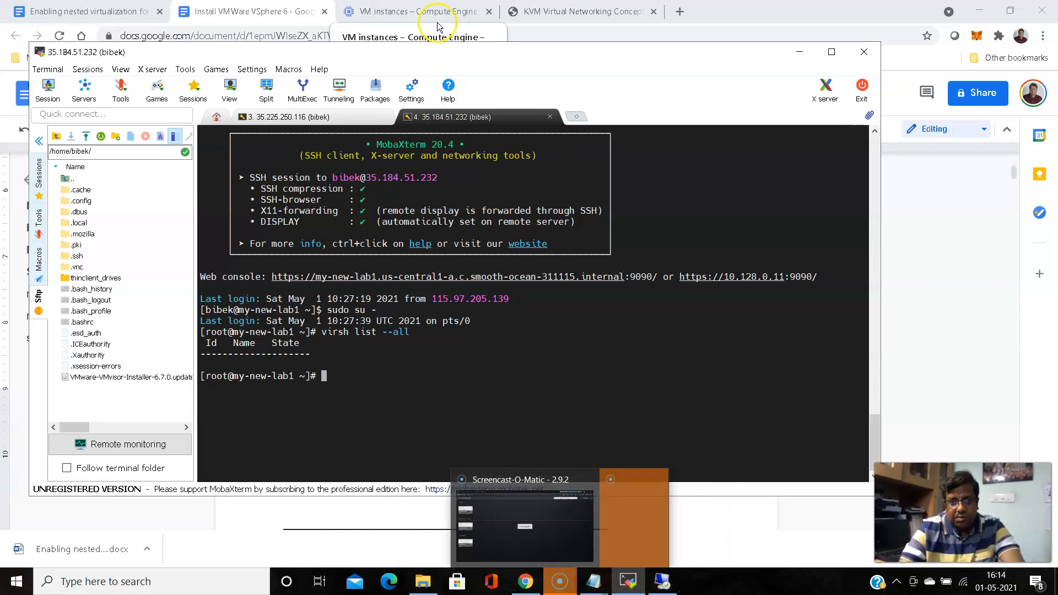
left_click(242, 15)
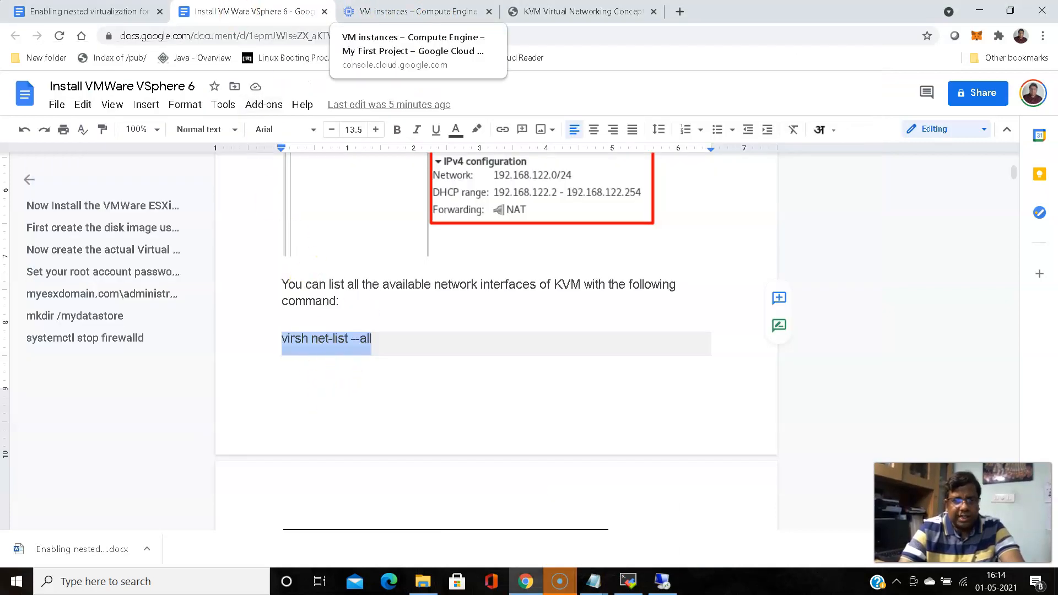
left_click(417, 11)
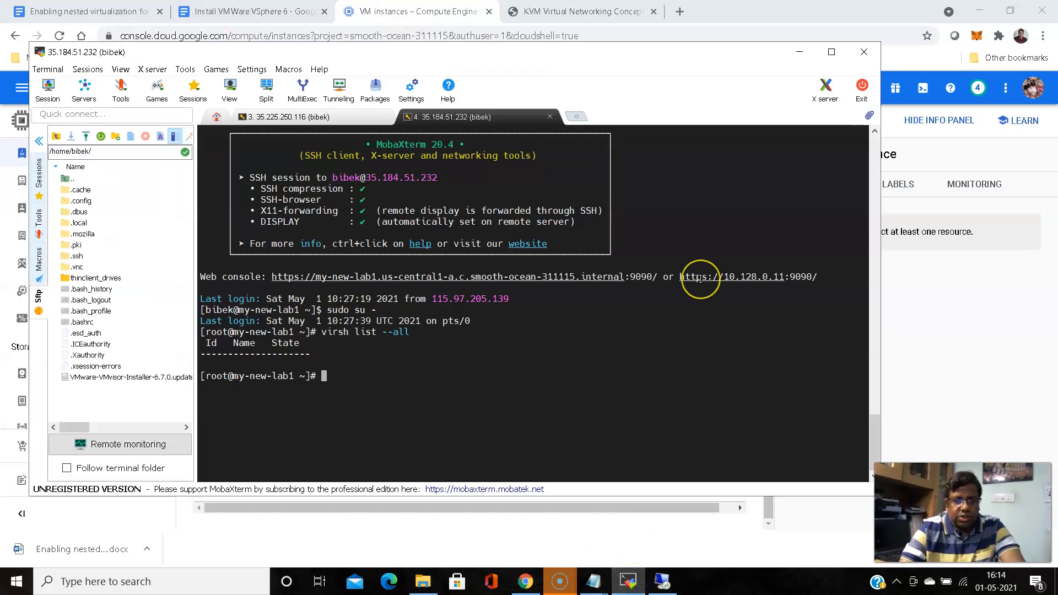
key("Up")
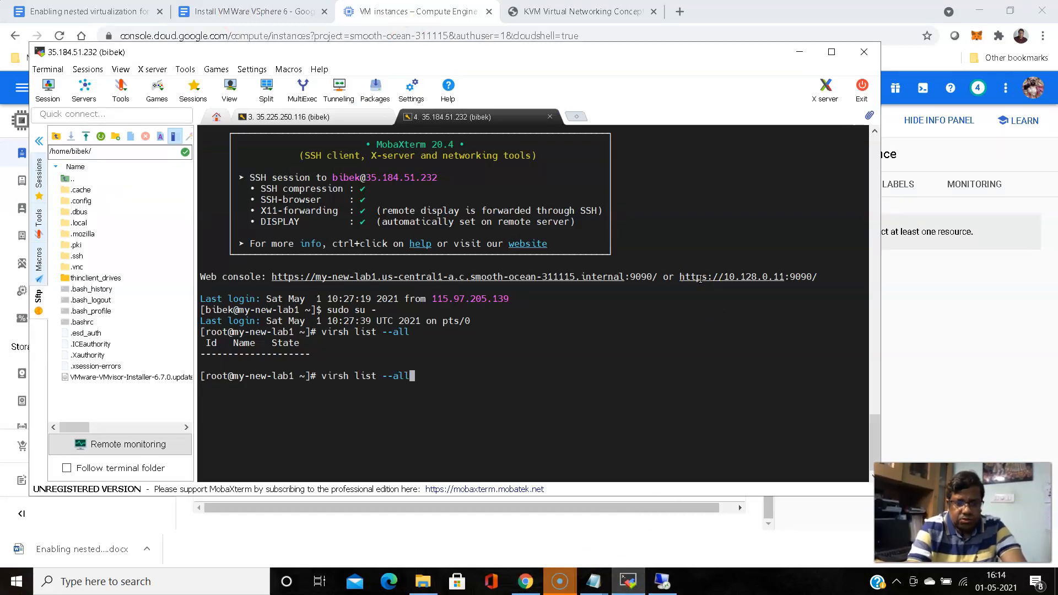
key("BackSpace")
key("BackSpace")
key("BackSpace")
key("BackSpace")
key("BackSpace")
key("BackSpace")
key("BackSpace")
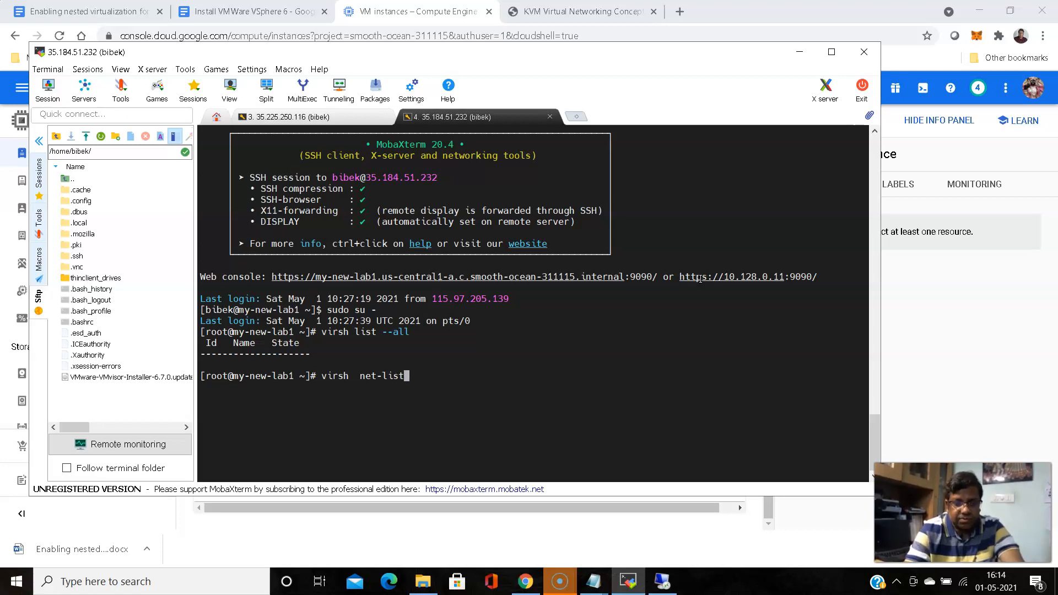
key("Return")
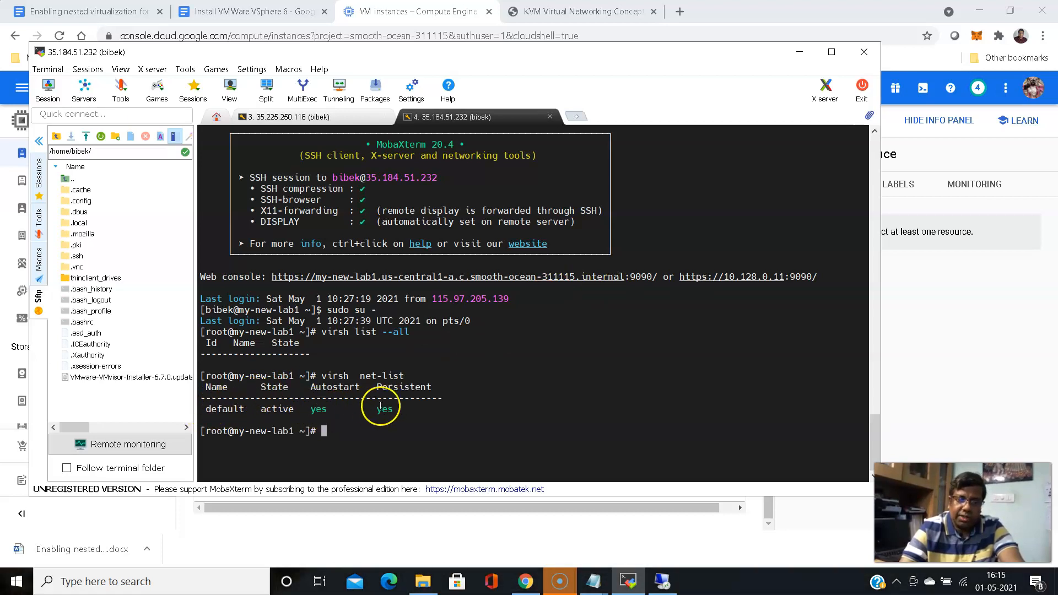
left_click_drag(256, 409, 296, 411)
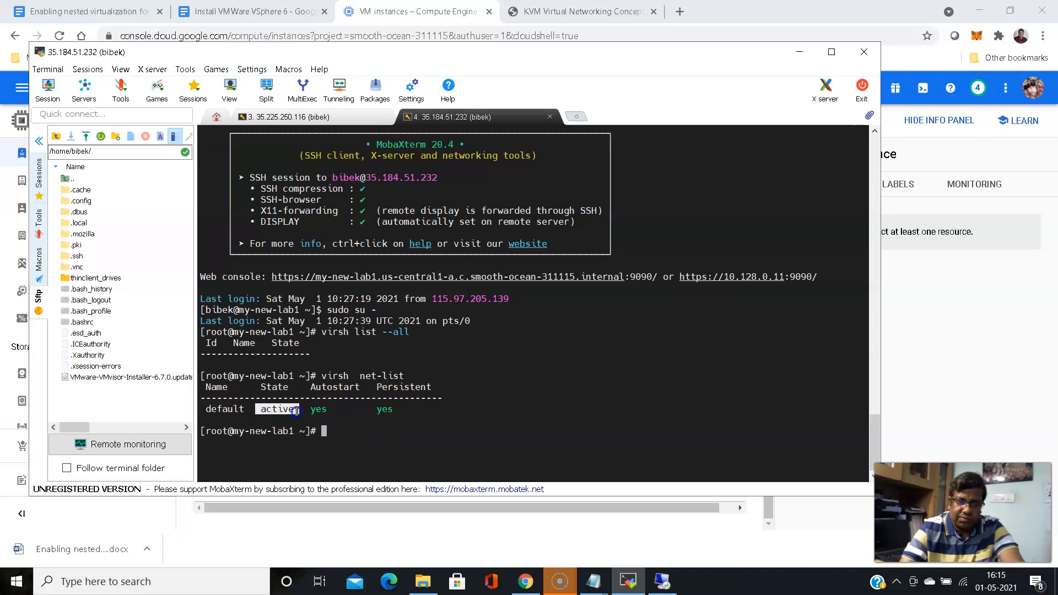
left_click(474, 373)
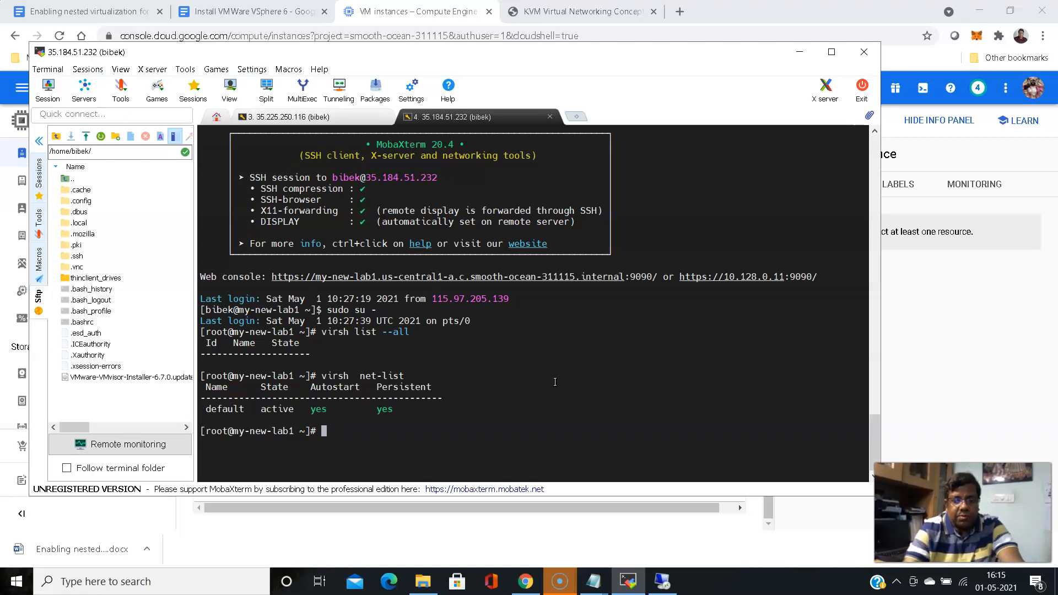
Bring the guide's virsh net-edit default section into view, checking the KVM networking reference page
left_click(268, 11)
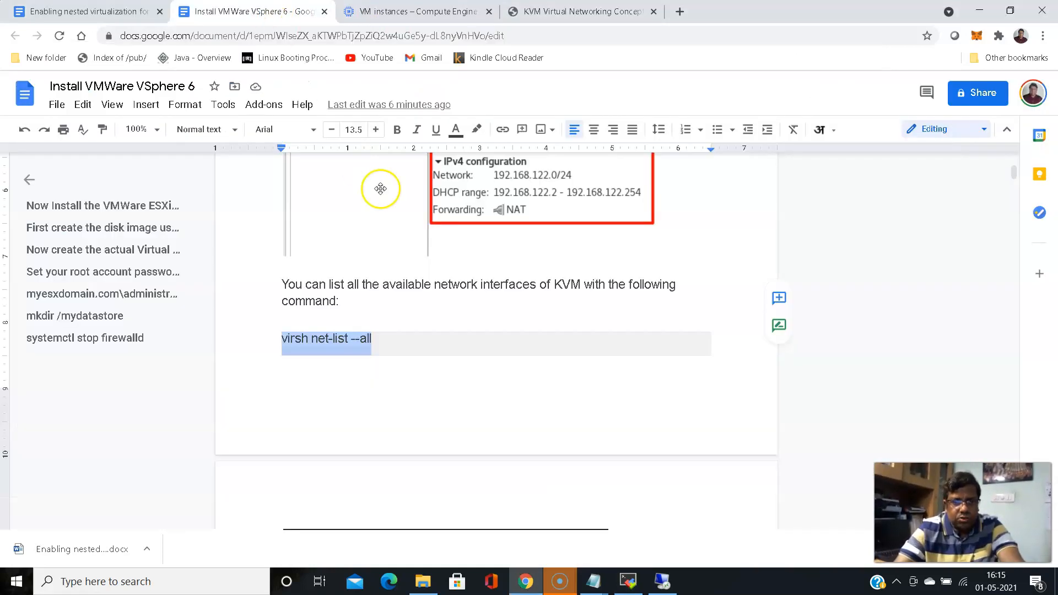
scroll(279, 236, "down", 6)
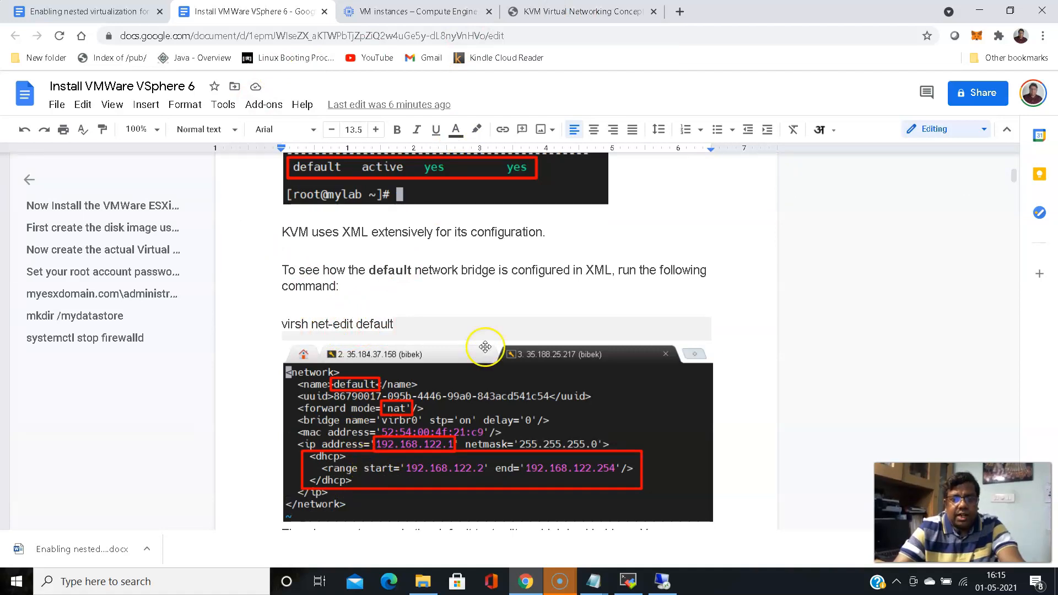
left_click(532, 19)
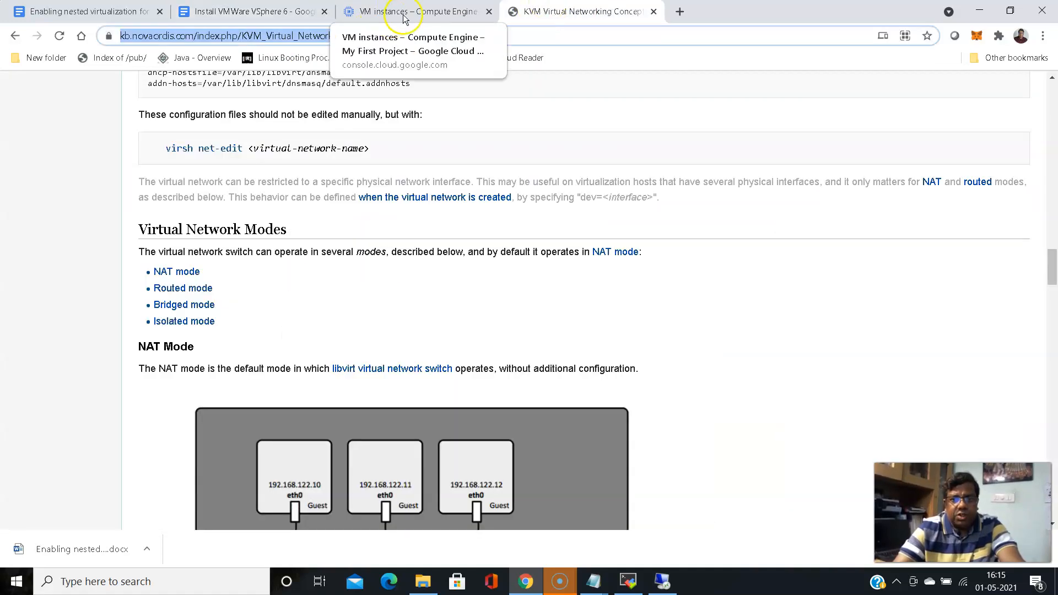
left_click(247, 9)
left_click(628, 581)
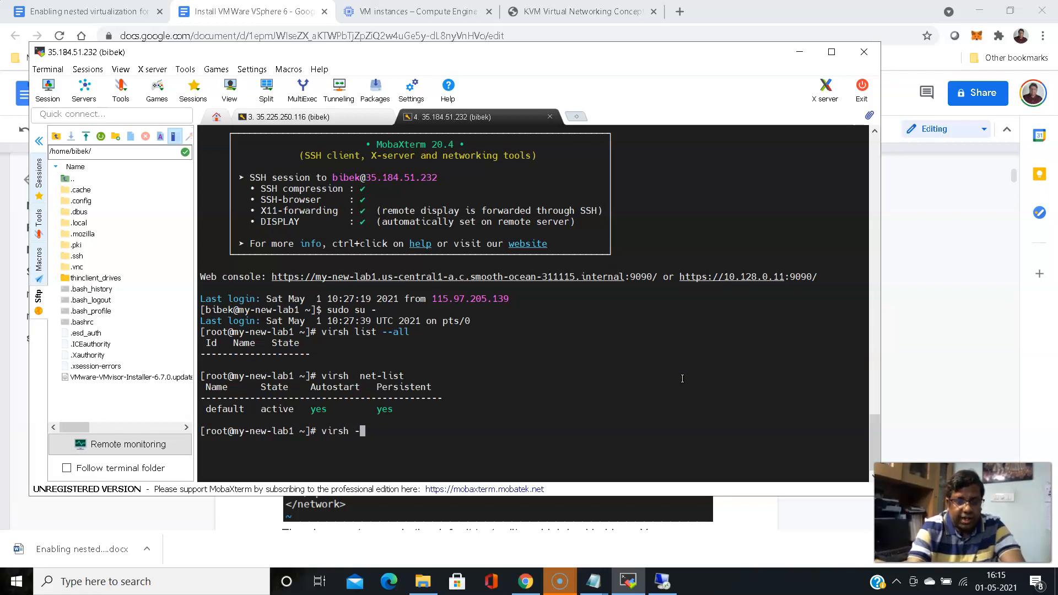
Open the default network XML with virsh net-edit default twice, quitting unchanged with :q
type("et-edit")
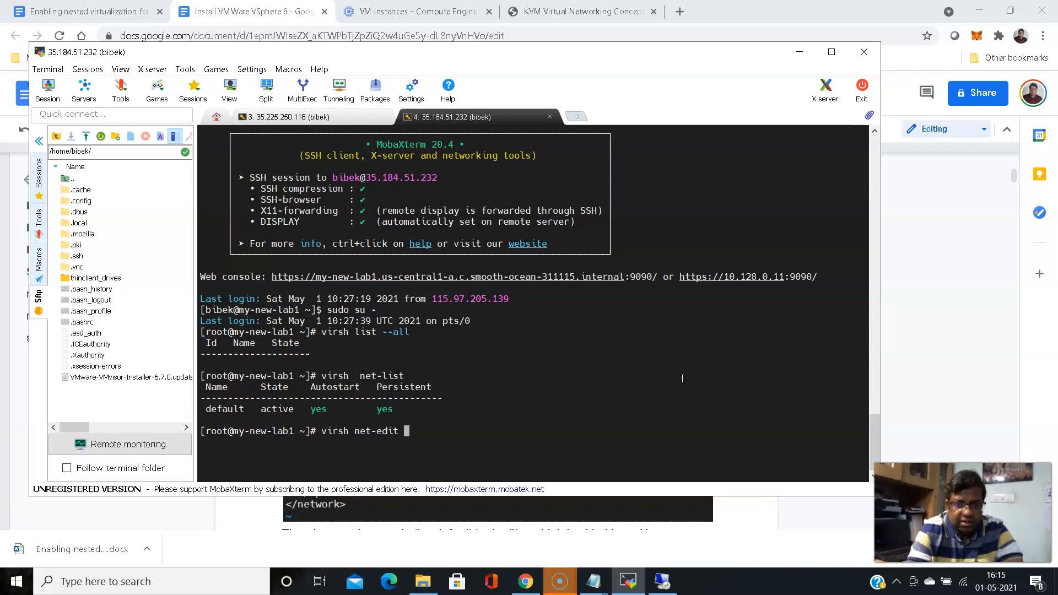
type("defaul")
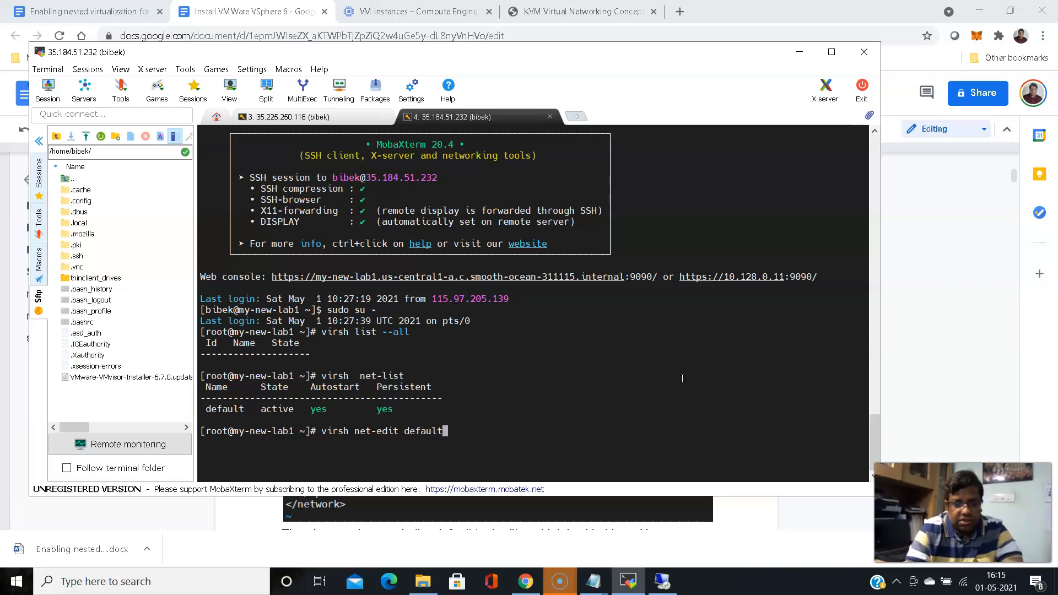
type("t")
key("Return")
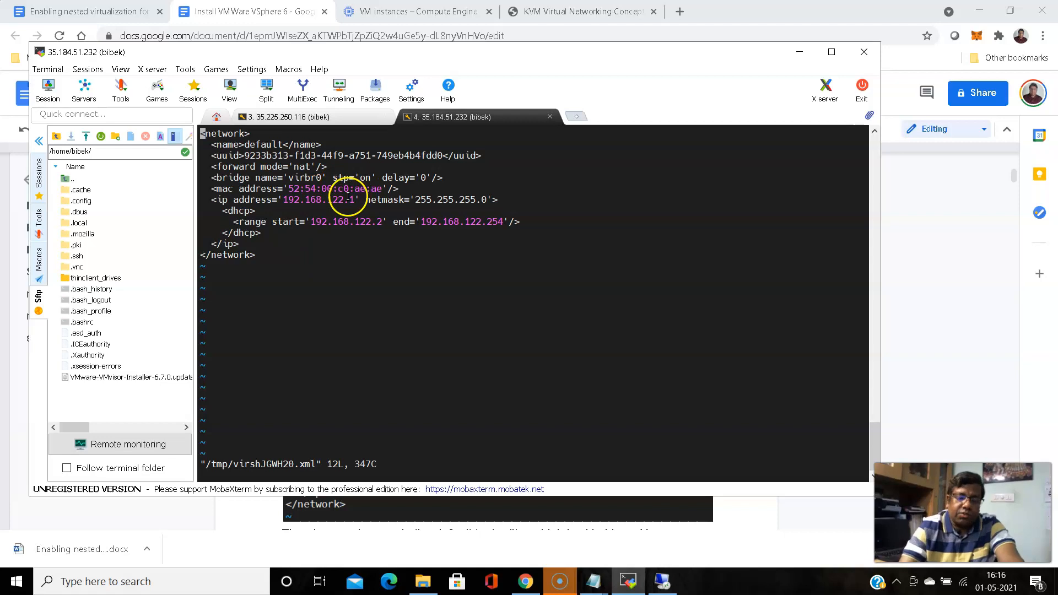
type(":")
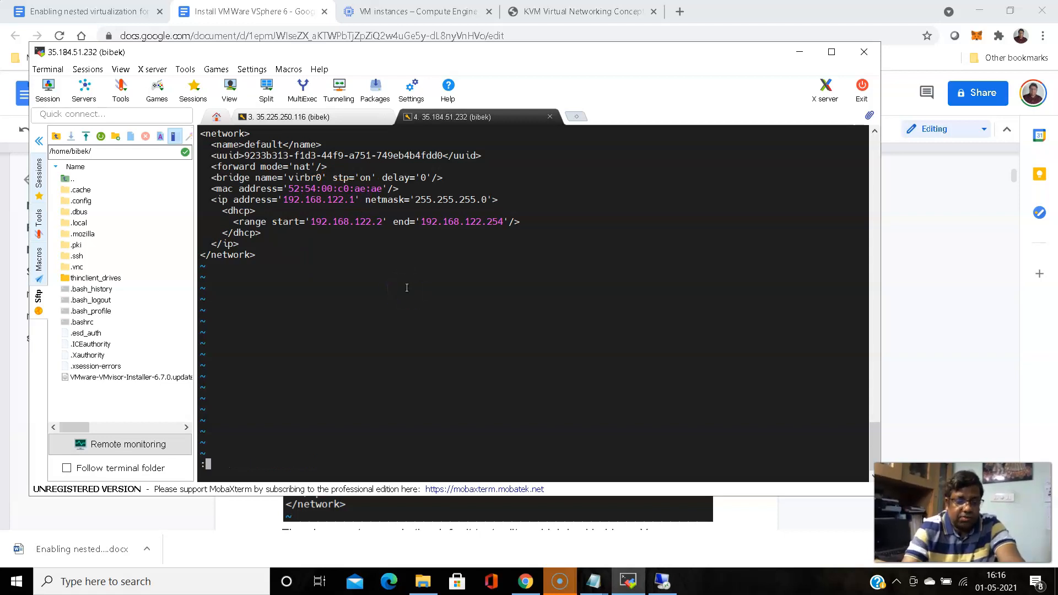
type("q")
key("Return")
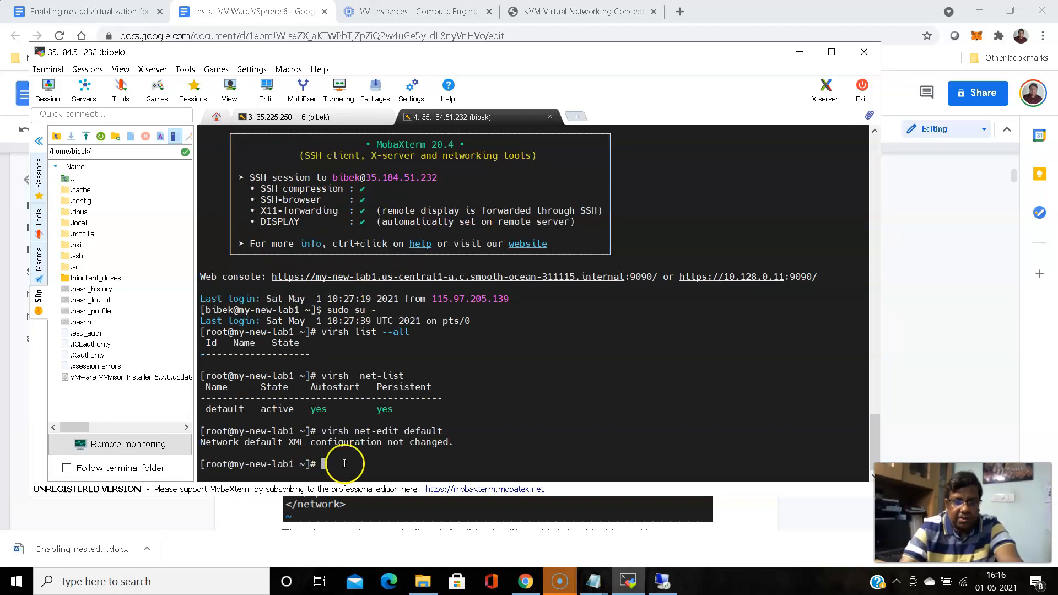
key("Up")
key("Return")
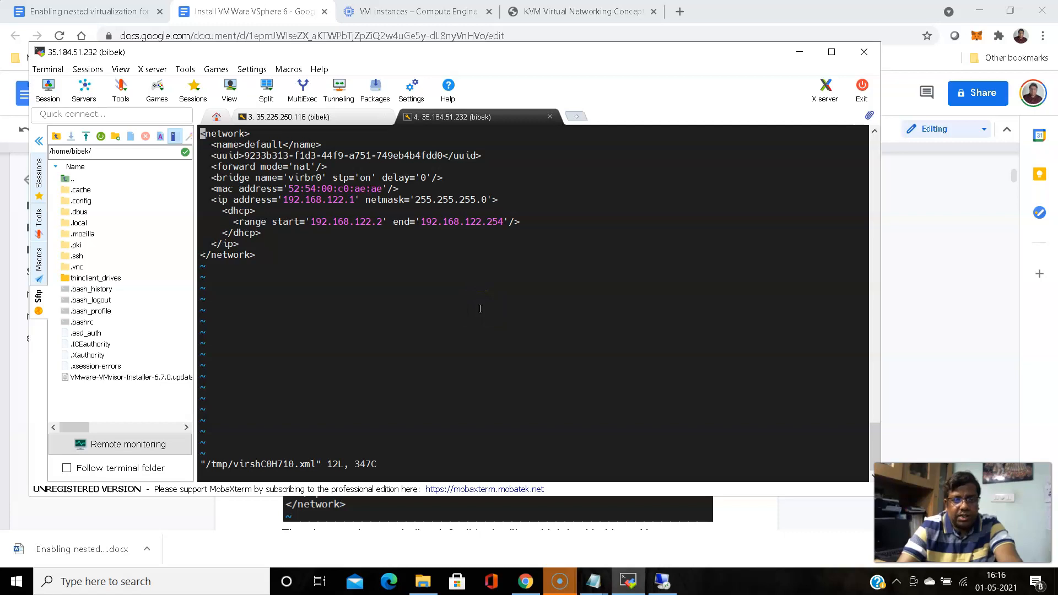
type(":")
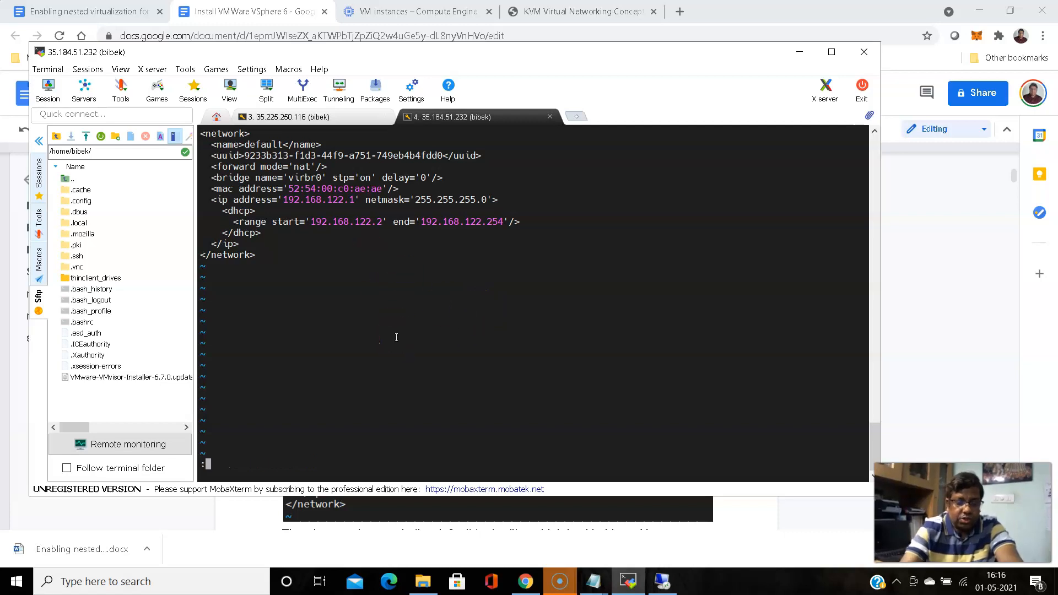
type("q")
key("Return")
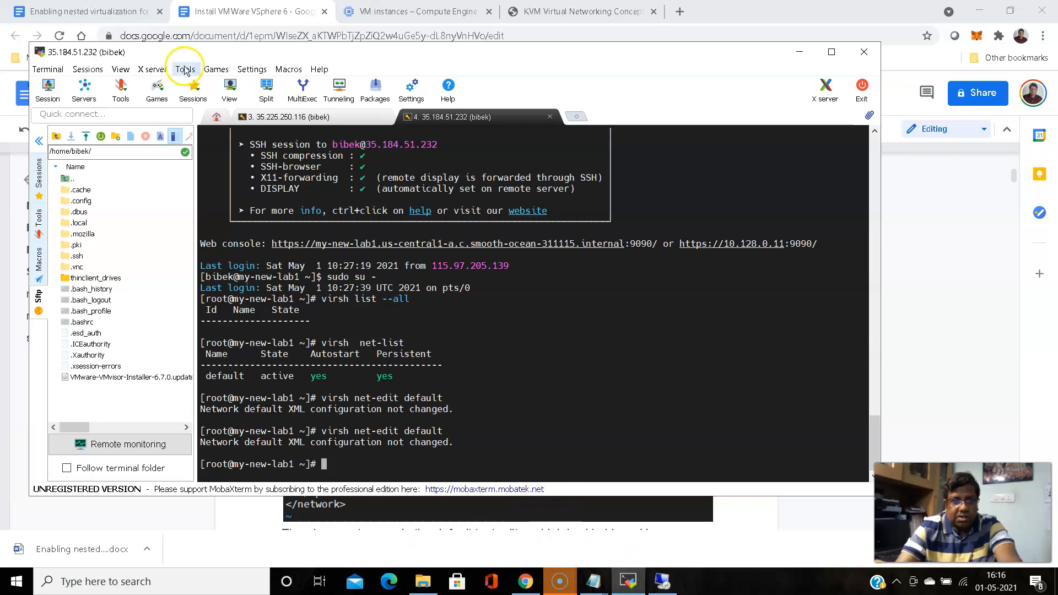
Copy the guide's virbr1 / 192.168.150.1 sample XML and bring up the empty session-notes.txt
key("alt+Tab")
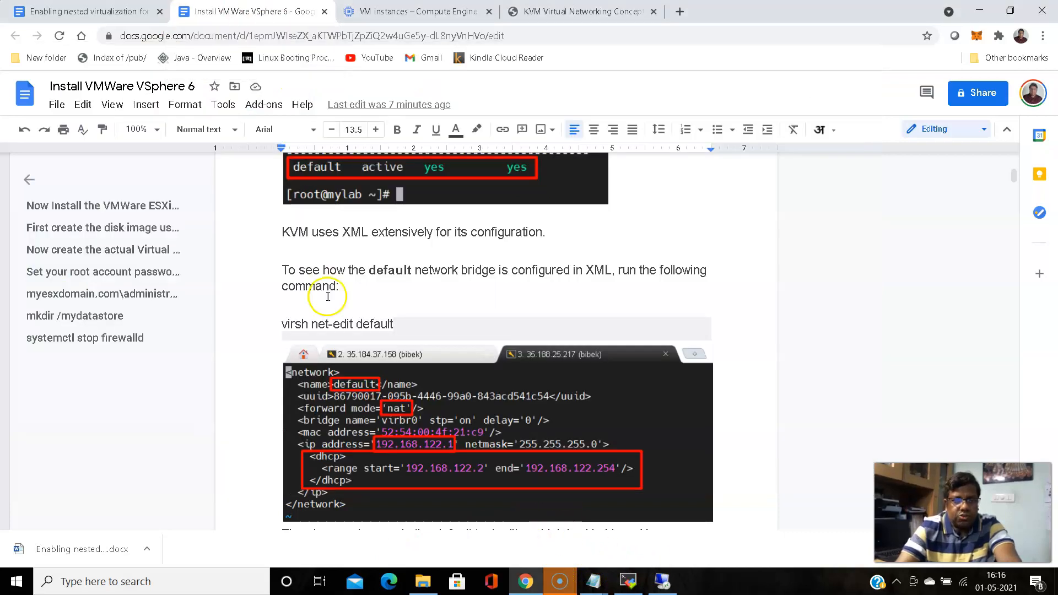
scroll(309, 303, "down", 5)
left_click_drag(281, 291, 357, 419)
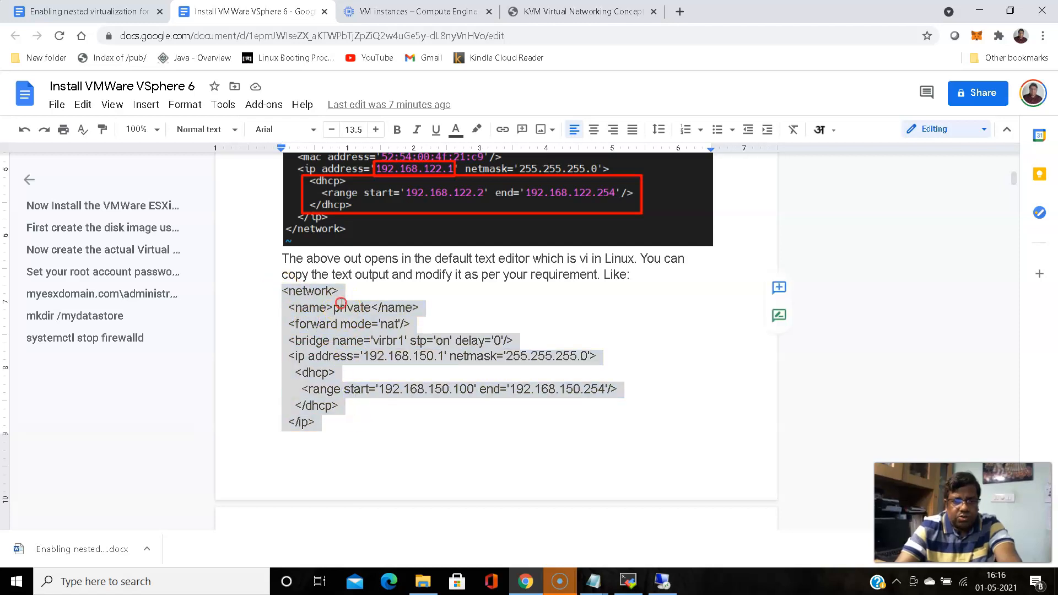
key("ctrl+alt+m")
right_click(338, 328)
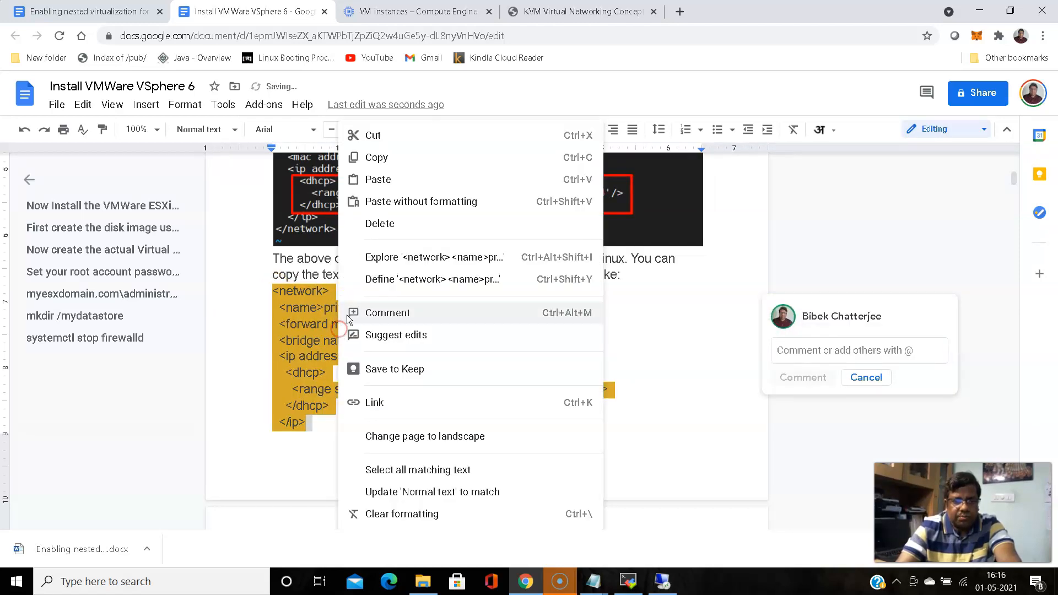
left_click(385, 153)
left_click(592, 584)
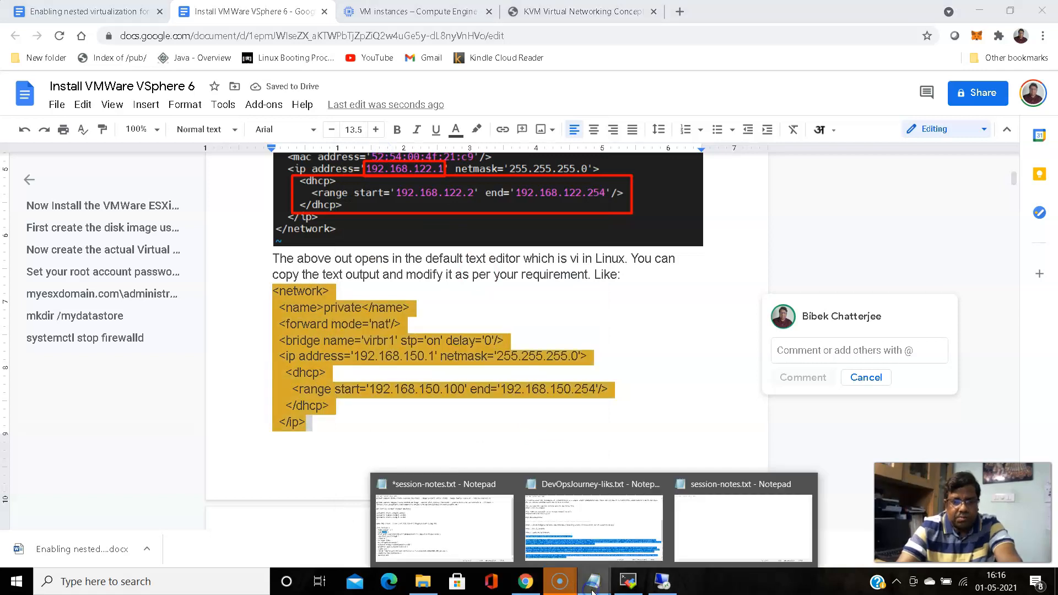
left_click(704, 533)
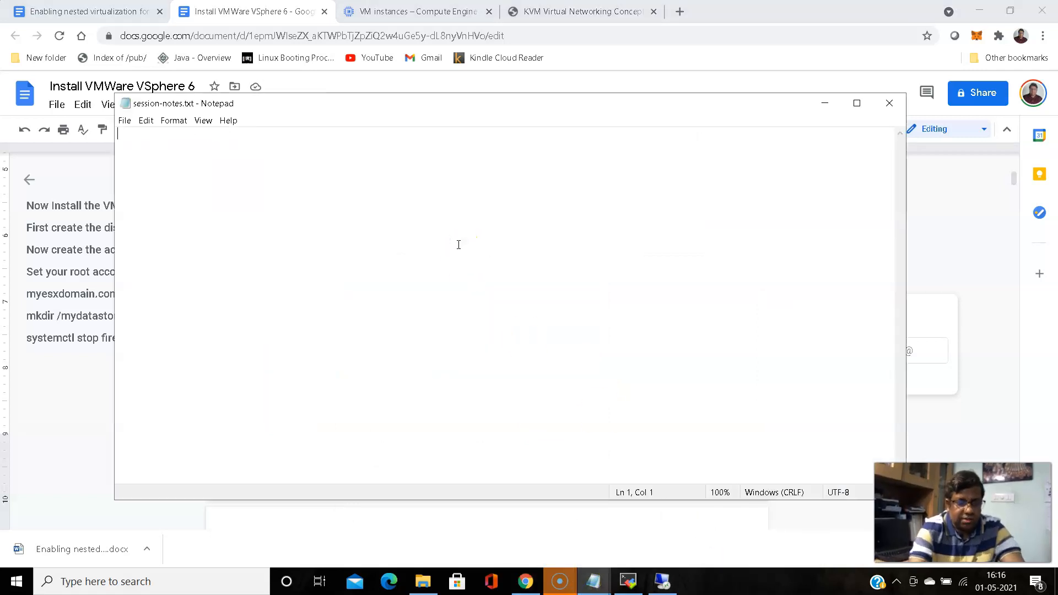
Paste the XML into session-notes.txt and append the closing </network> tag copied from the guide
key("ctrl+v")
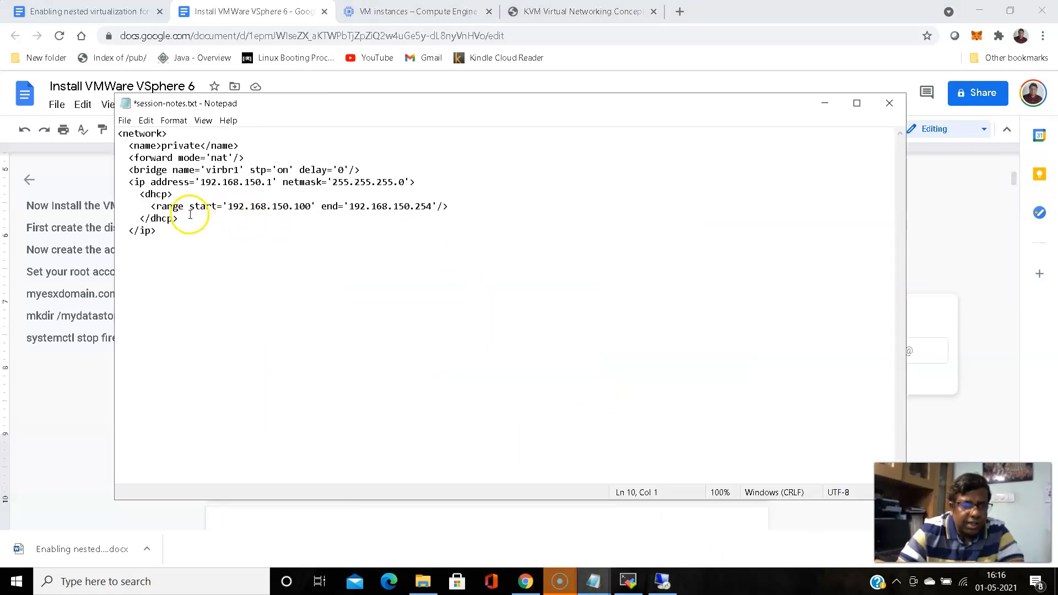
left_click(128, 231)
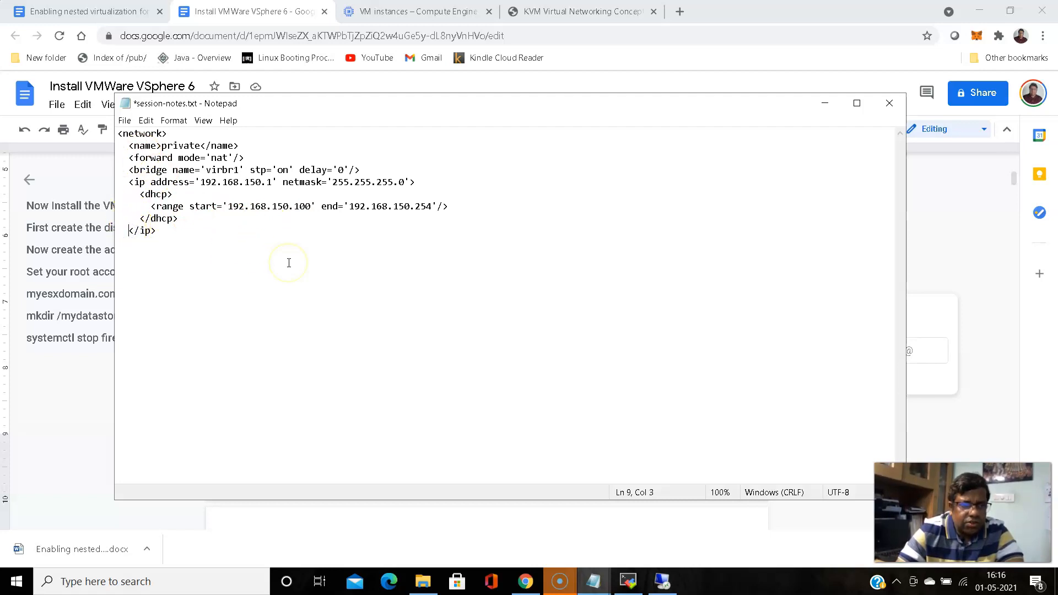
left_click(525, 582)
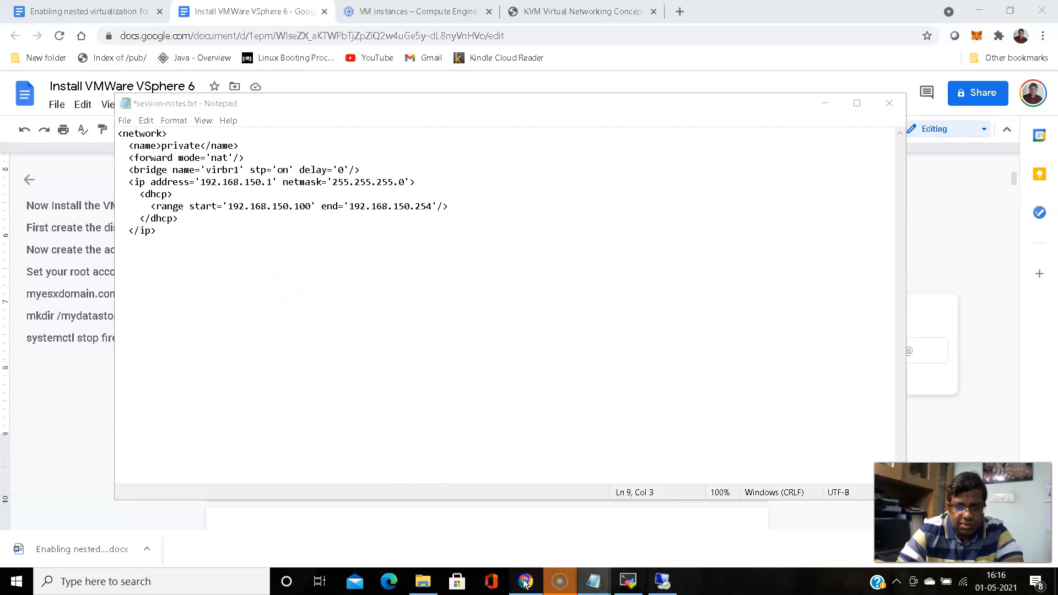
scroll(363, 385, "down", 3)
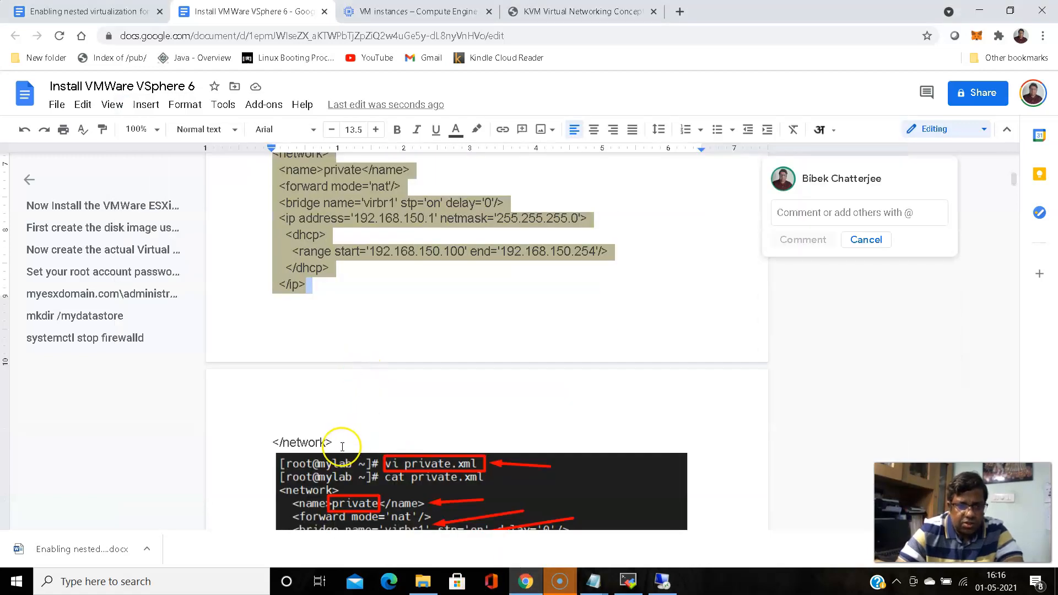
left_click_drag(342, 441, 288, 435)
right_click(325, 439)
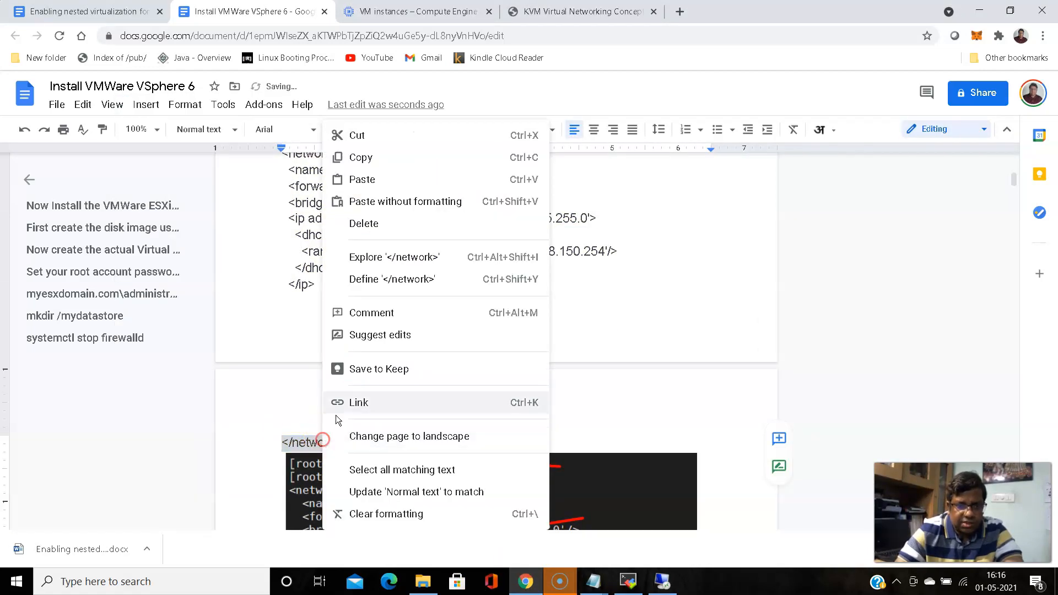
left_click(356, 158)
left_click(595, 581)
left_click(710, 518)
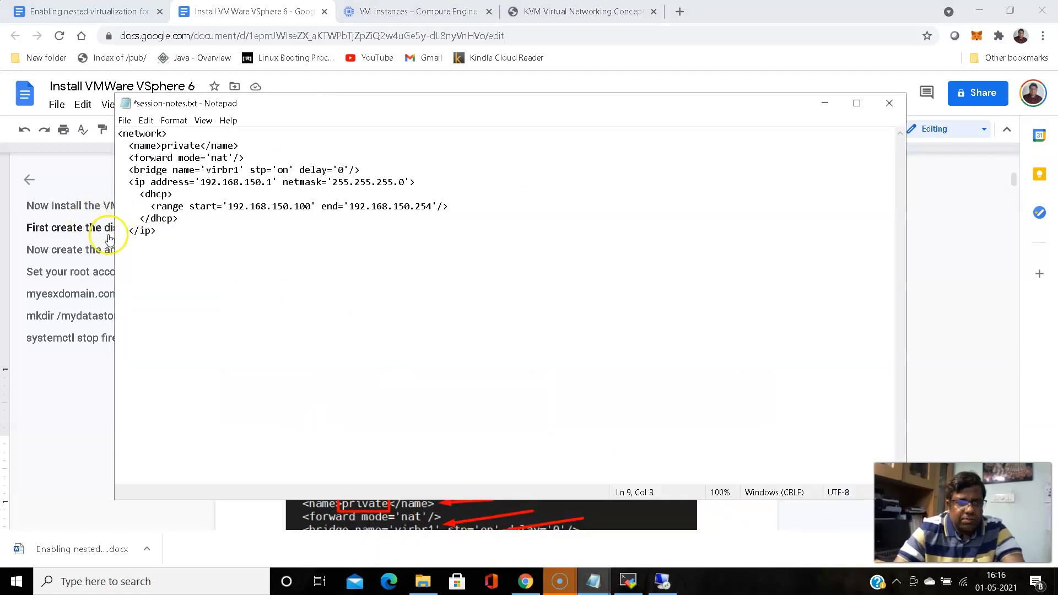
key("Down")
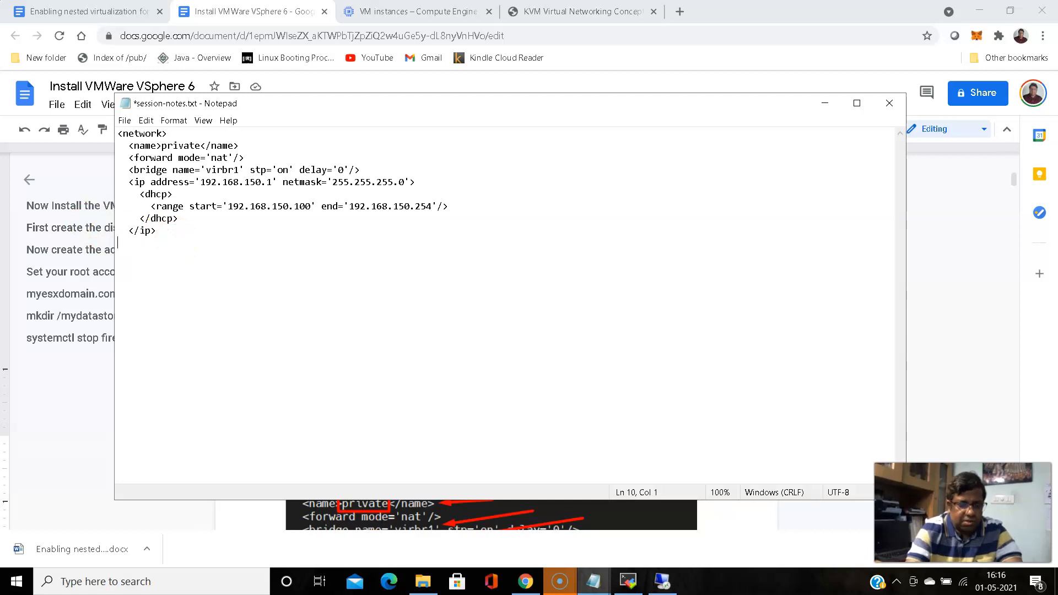
key("ctrl+v")
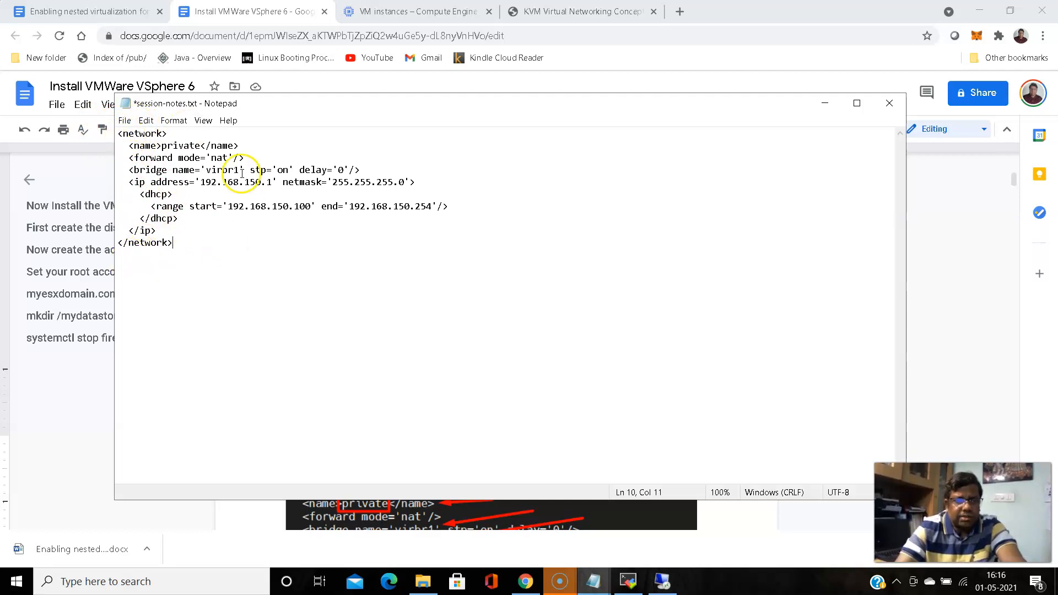
Review the network name 'private' and bridge virbr1 in the assembled XML
left_click(163, 146)
left_click_drag(163, 146, 229, 158)
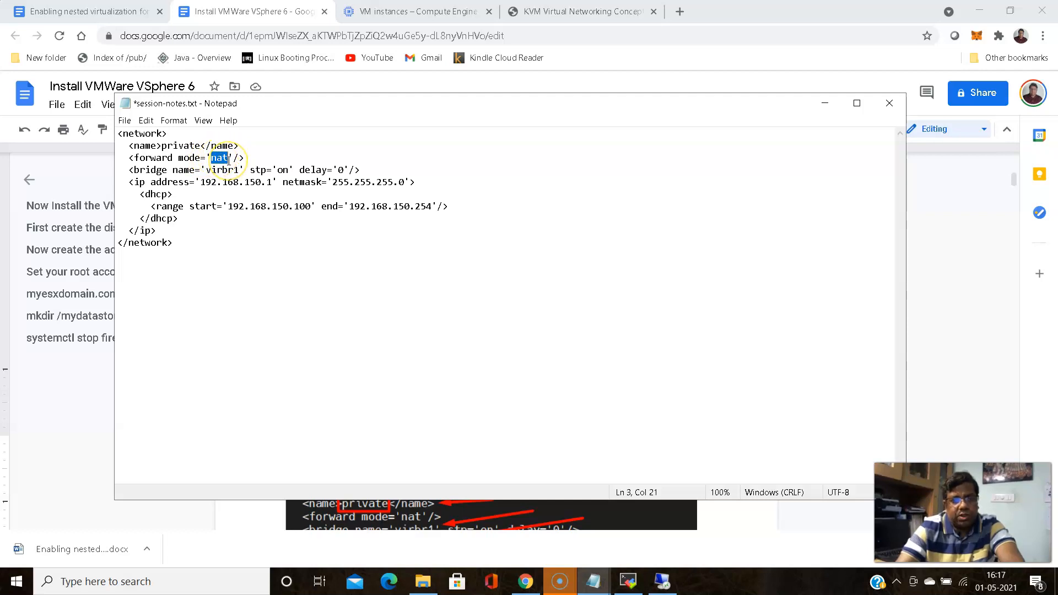
left_click(225, 238)
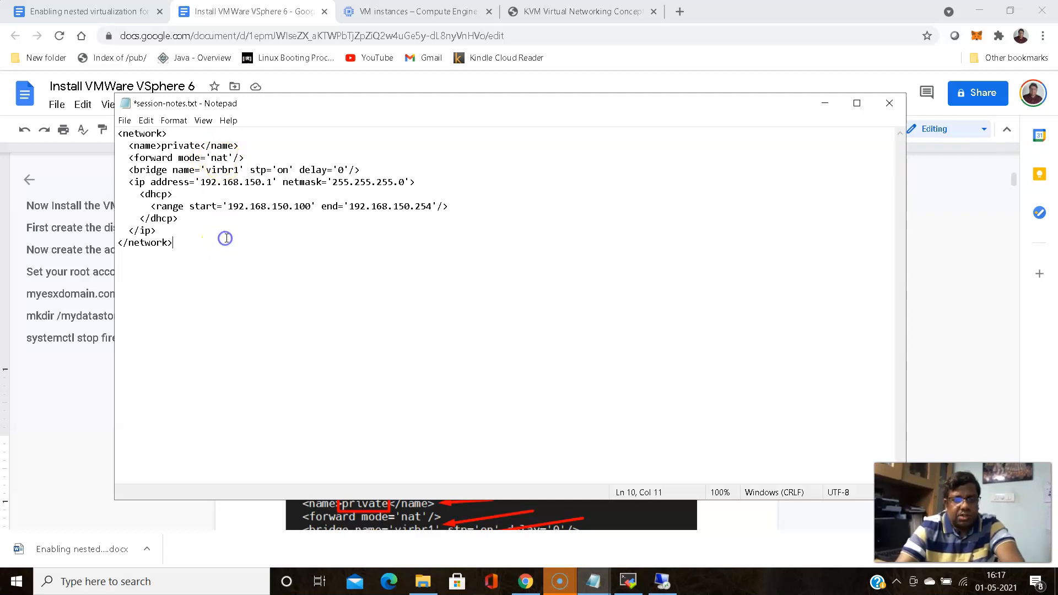
left_click_drag(205, 169, 239, 171)
left_click(627, 581)
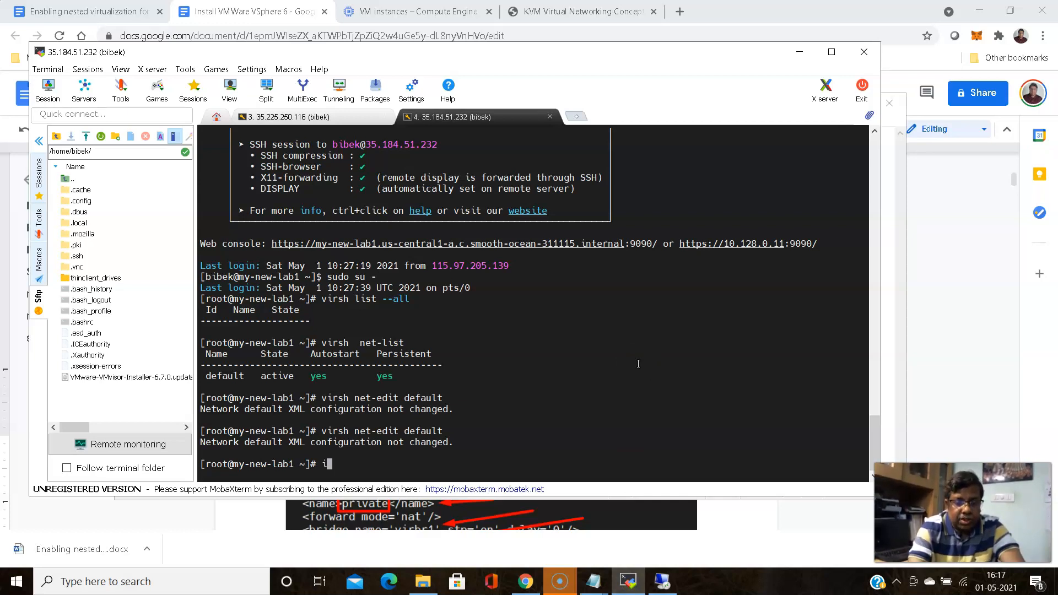
Run ifconfig and highlight the virbr0 bridge's 192.168.122.1 address
type("ifconfig")
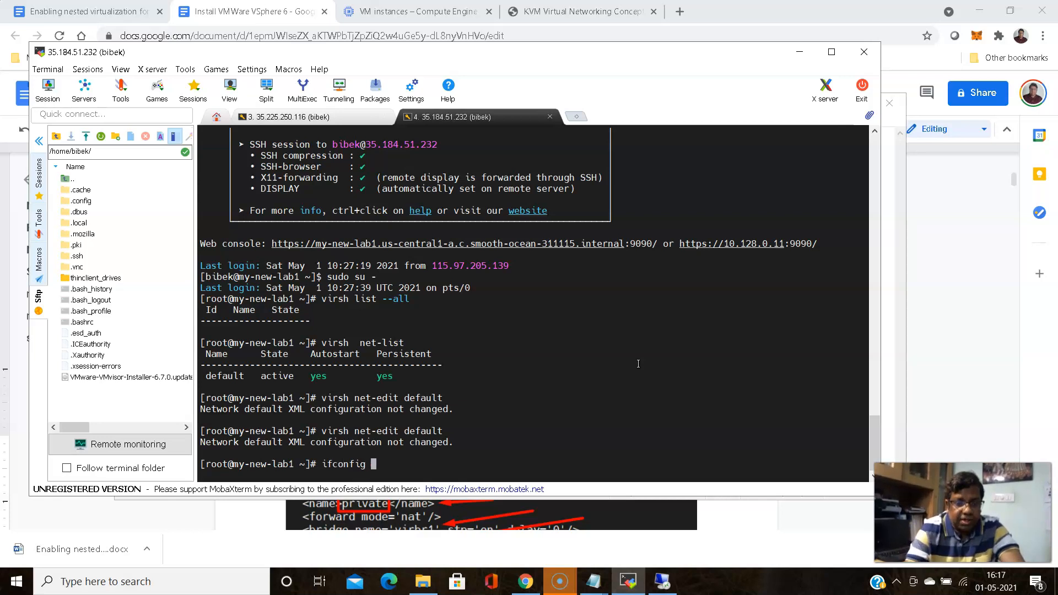
key("Return")
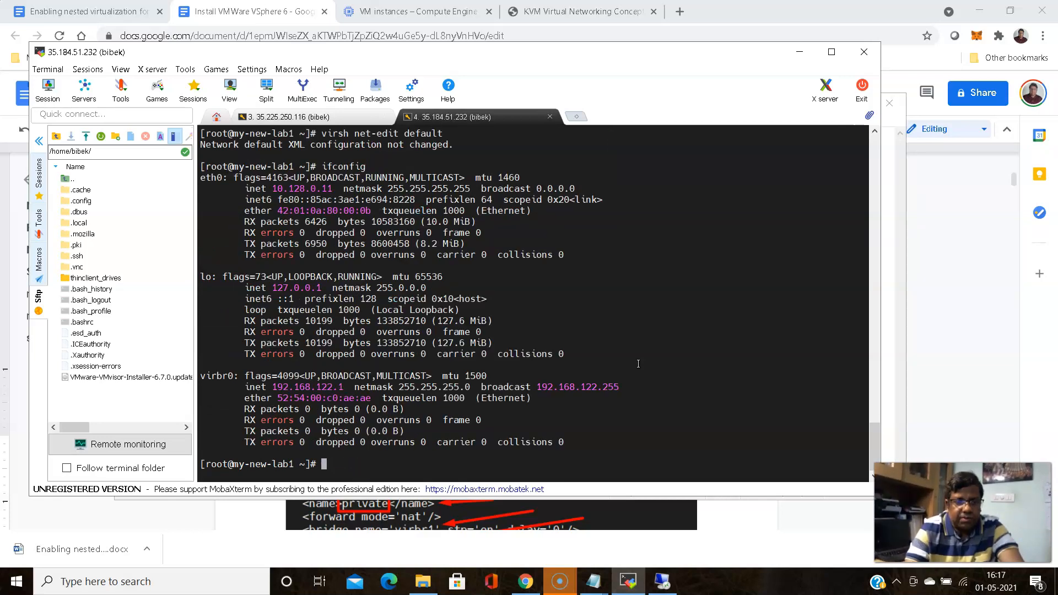
left_click_drag(199, 377, 337, 387)
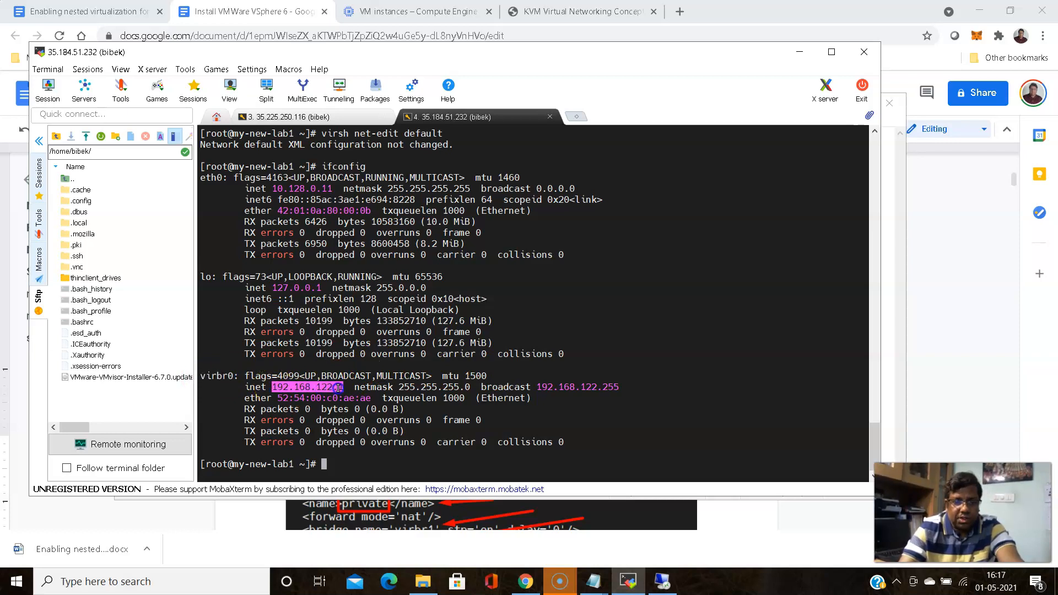
left_click(532, 380)
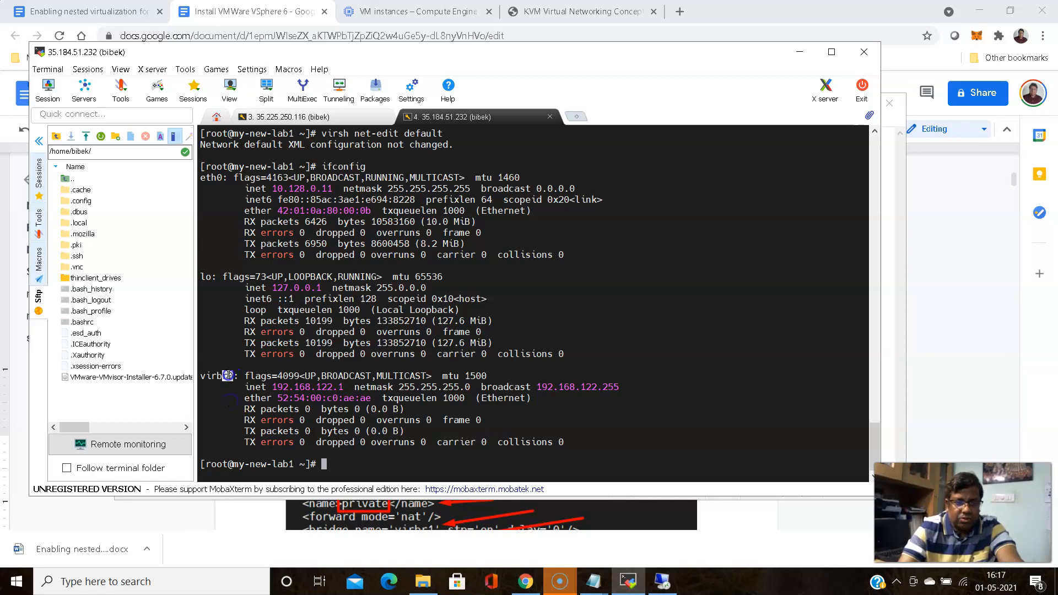
left_click(204, 395)
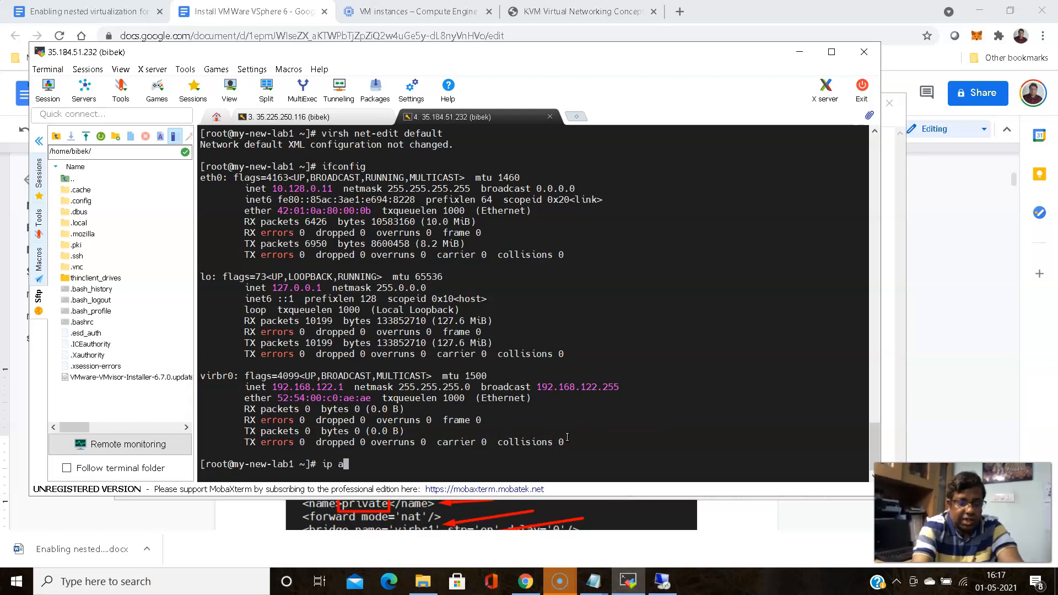
Run ip addr and ip a, highlighting the virbr0 interface in the output
type("ddr")
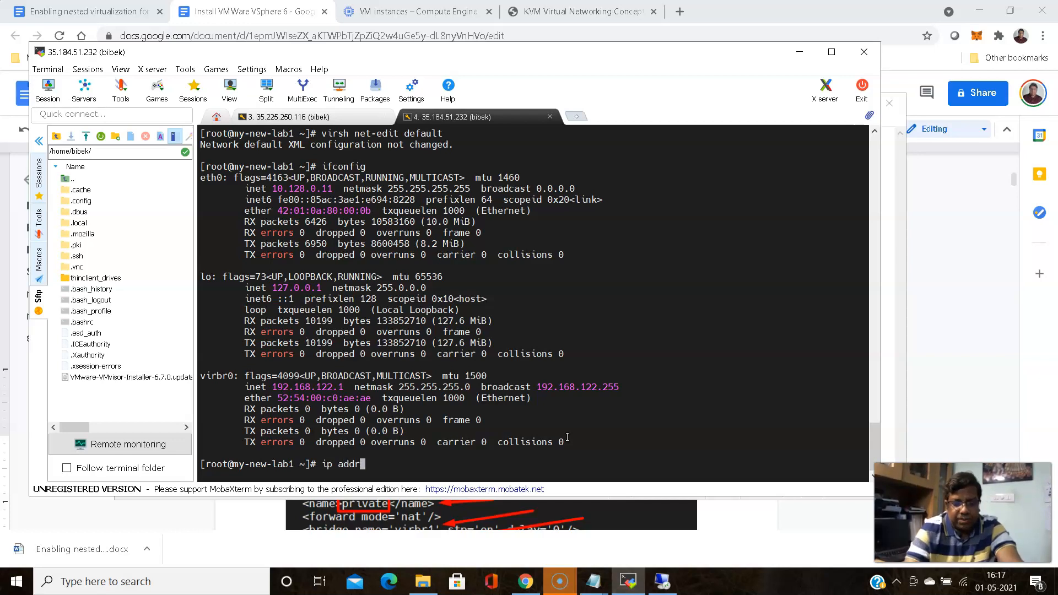
key("Return")
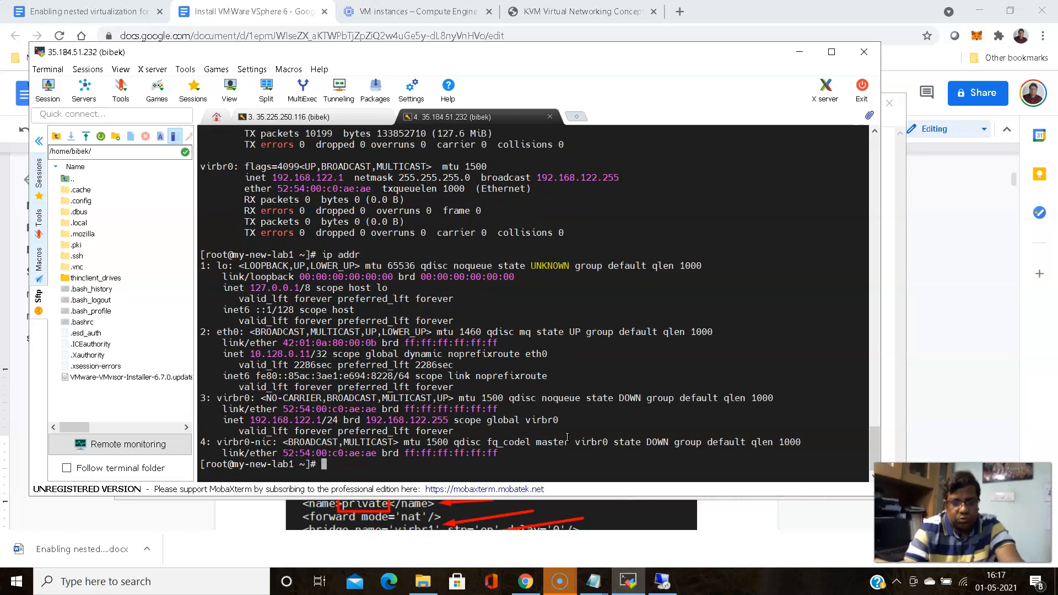
type("ip")
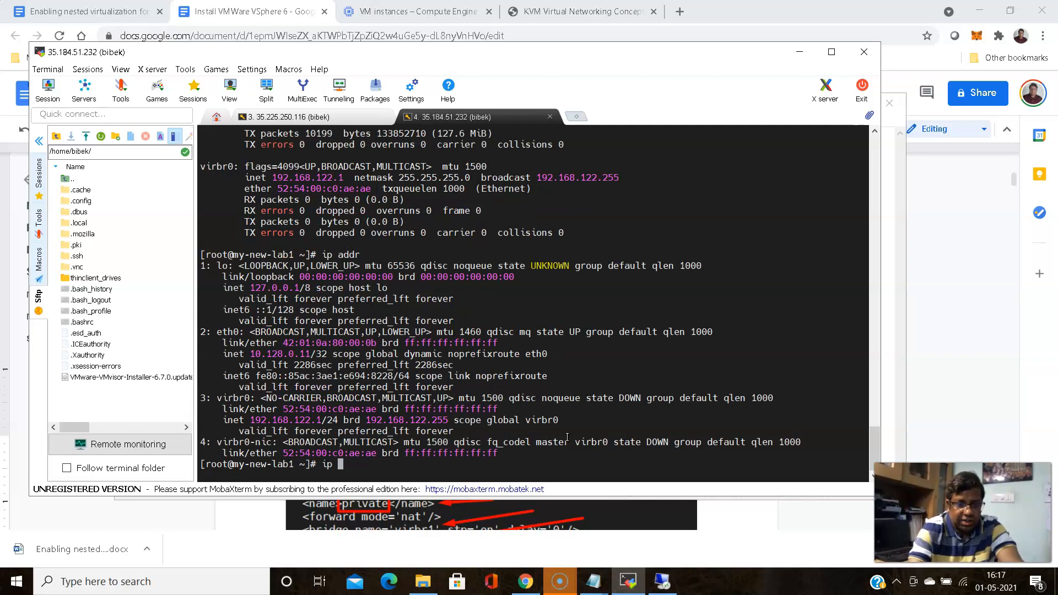
type(" a")
key("Return")
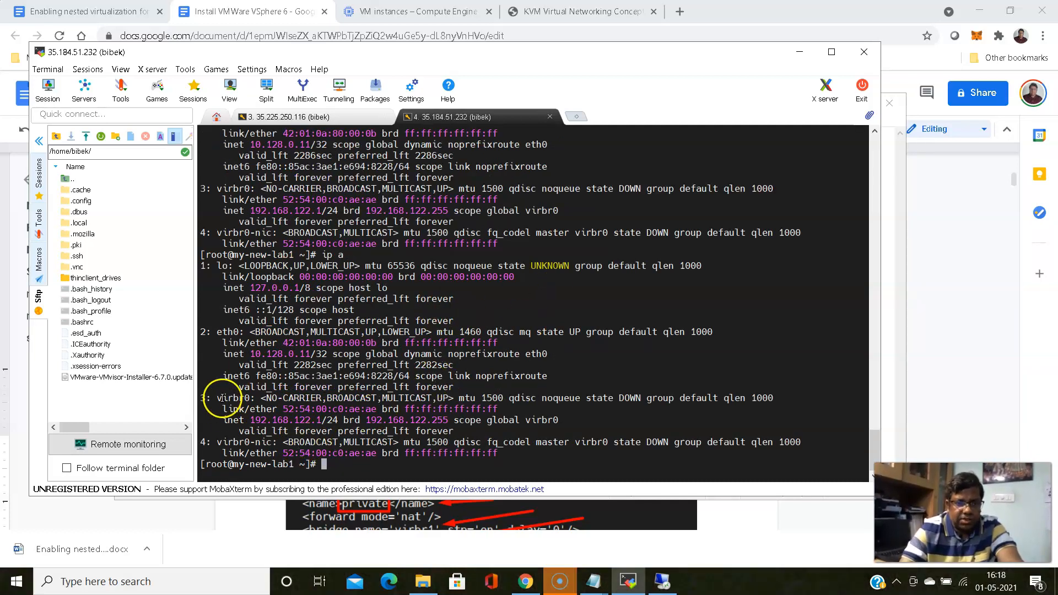
left_click_drag(221, 398, 243, 397)
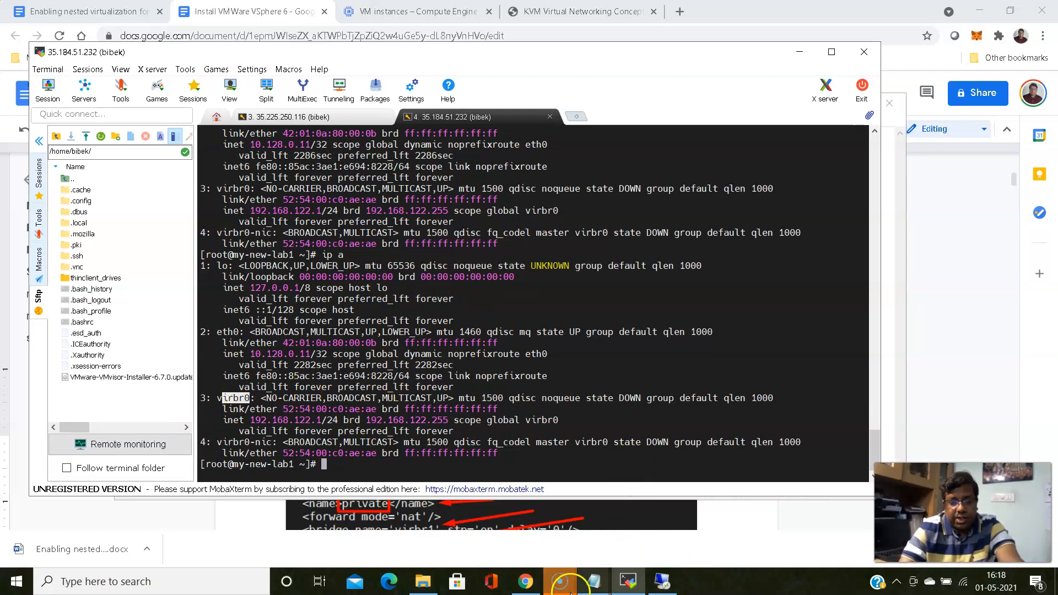
Bring session-notes.txt forward and review the bridge settings: virbr1, stp='on' and delay
mouse_move(593, 583)
left_click(693, 532)
left_click(371, 298)
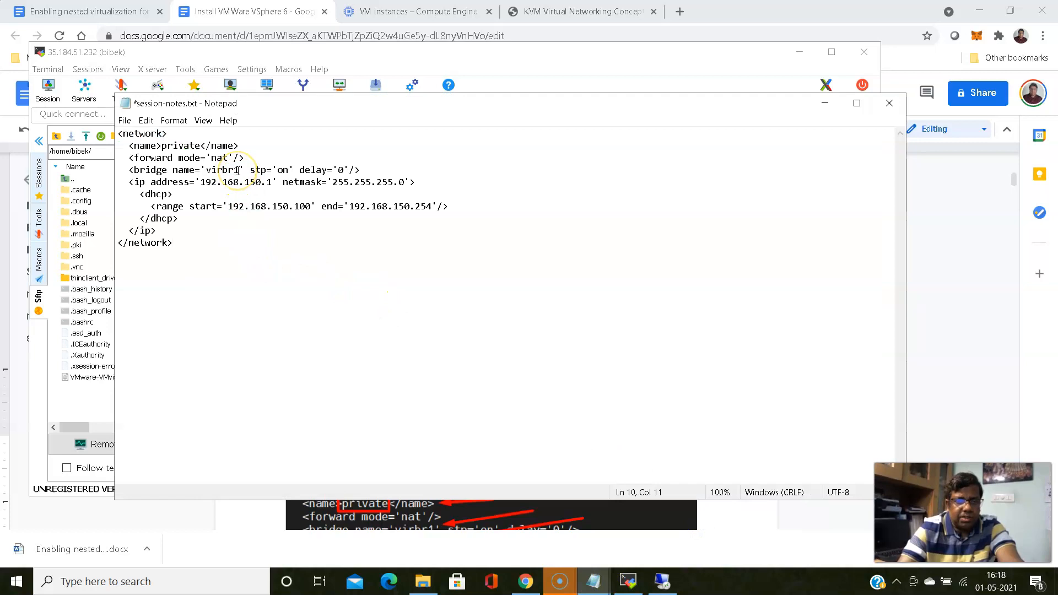
left_click_drag(238, 170, 206, 171)
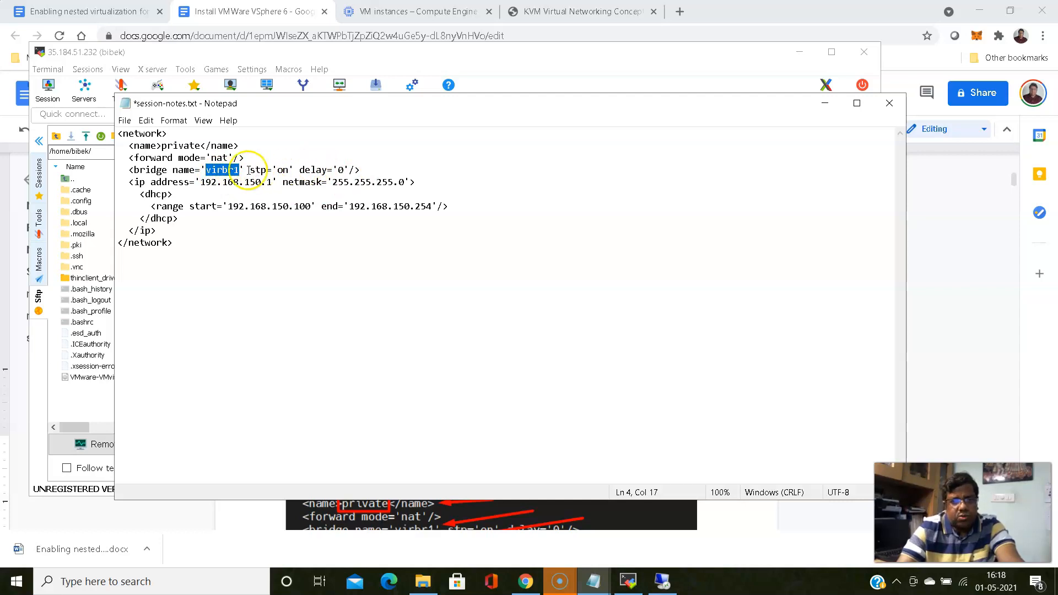
left_click_drag(249, 170, 294, 170)
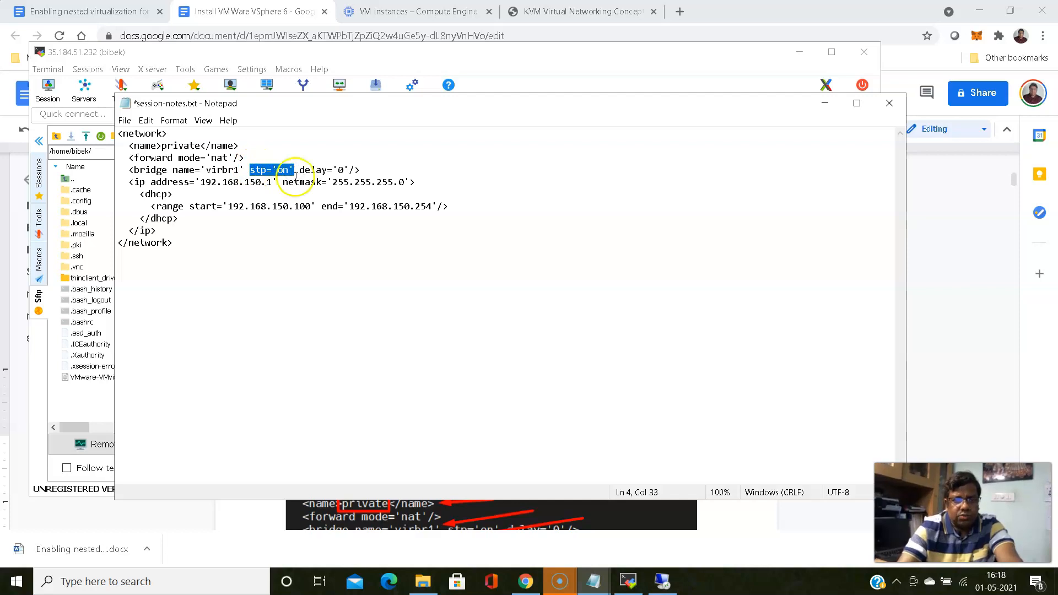
left_click(303, 194)
left_click_drag(299, 170, 346, 166)
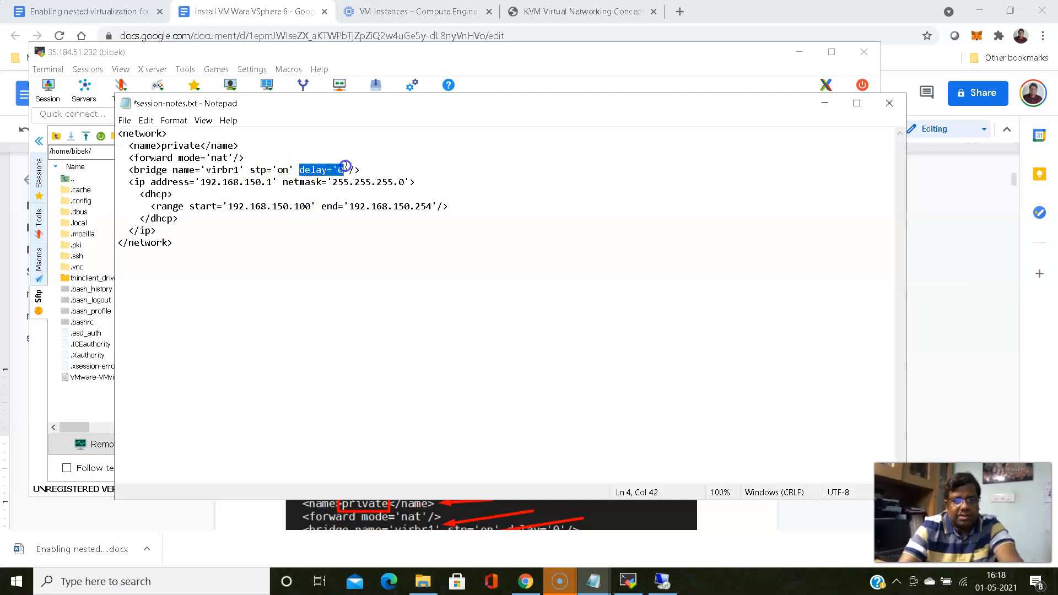
left_click(337, 239)
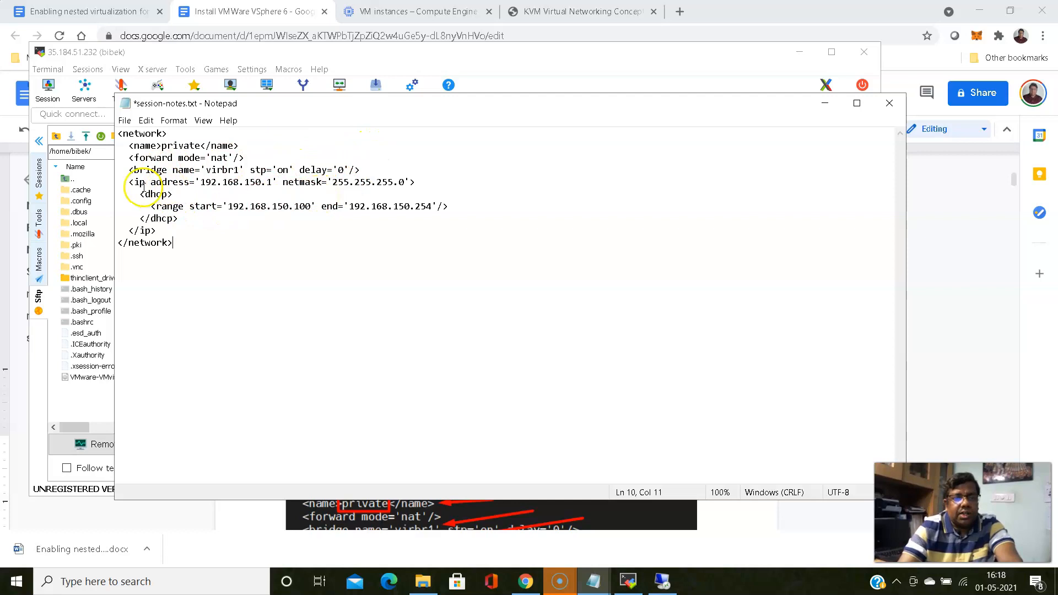
Review the bridge name virbr1 and the network address 192.168.150.1
left_click(208, 169)
double_click(209, 169)
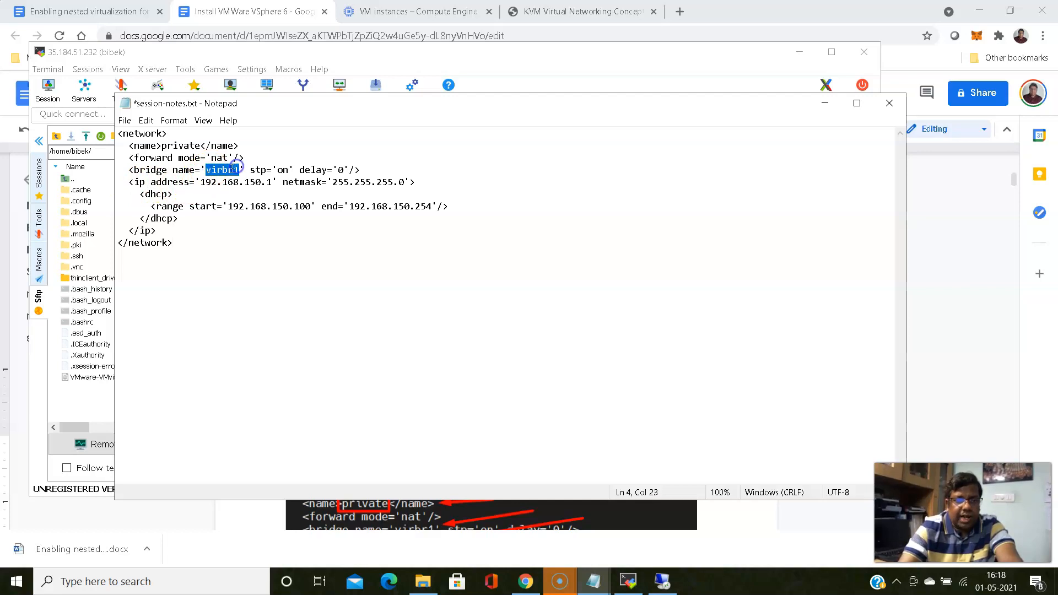
double_click(209, 182)
left_click_drag(208, 181, 273, 182)
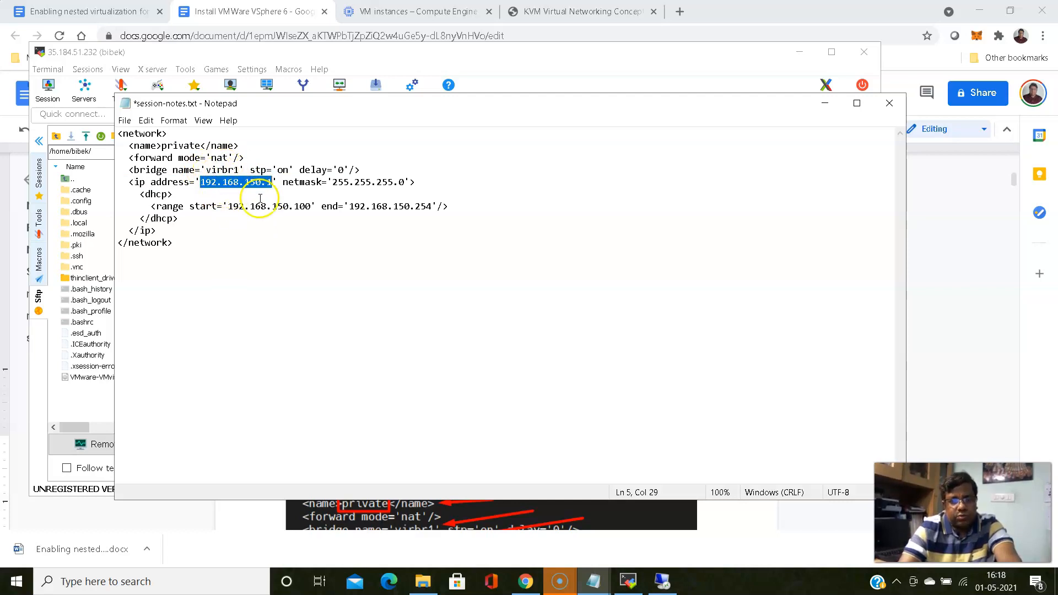
left_click(226, 192)
left_click_drag(200, 182, 273, 177)
left_click(250, 196)
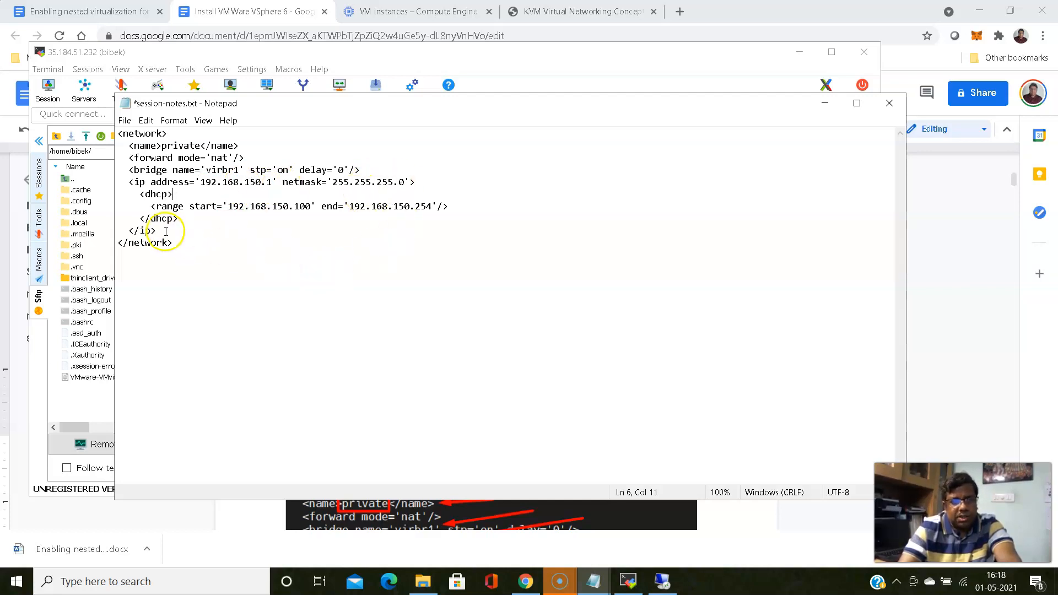
Highlight the DHCP block, the .150 subnet and the range addresses to review them
left_click_drag(140, 194, 194, 217)
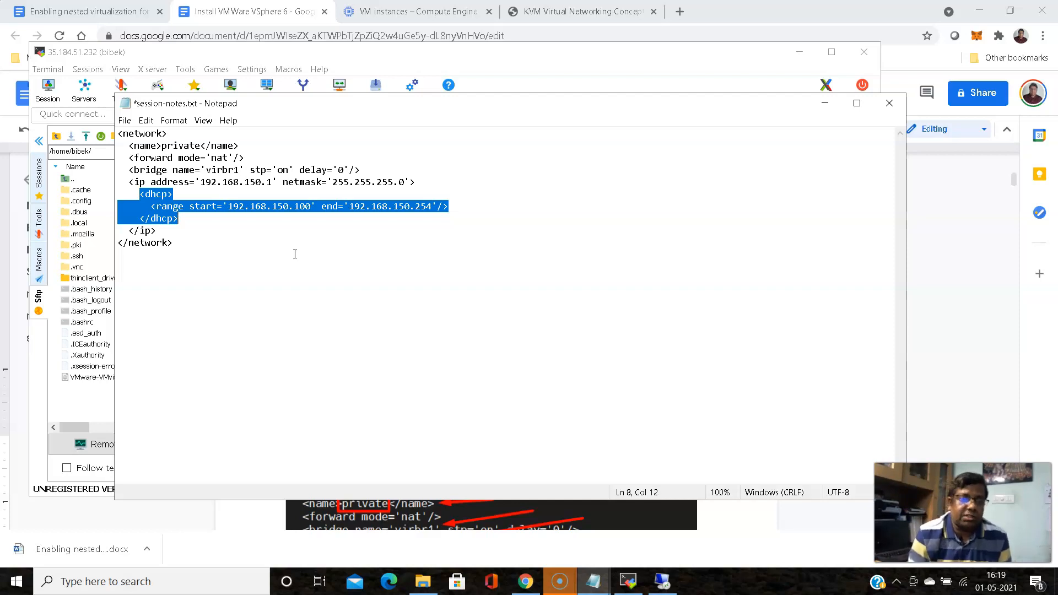
left_click_drag(239, 182, 267, 184)
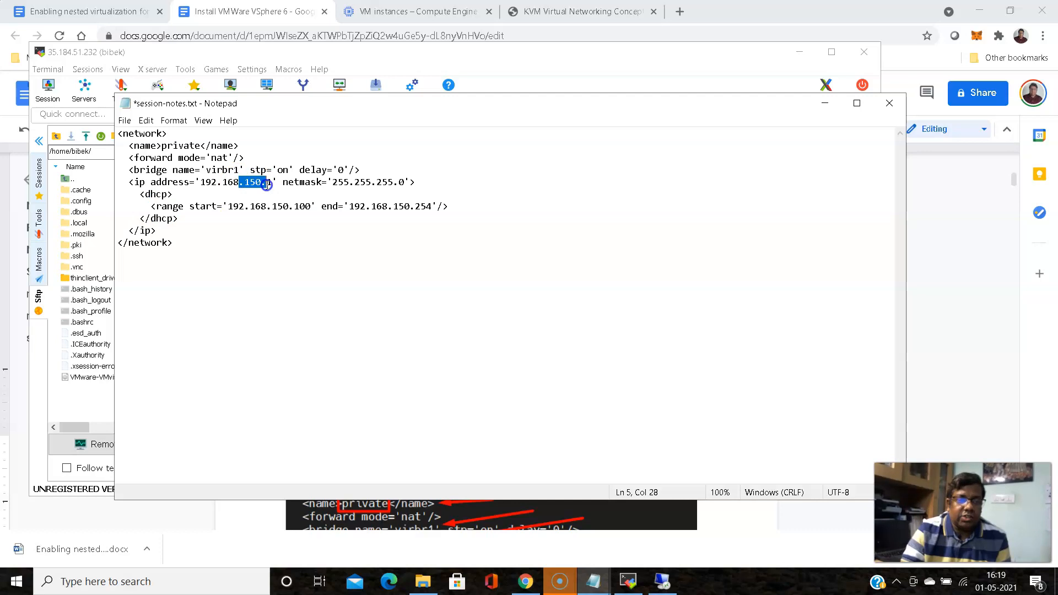
left_click(266, 253)
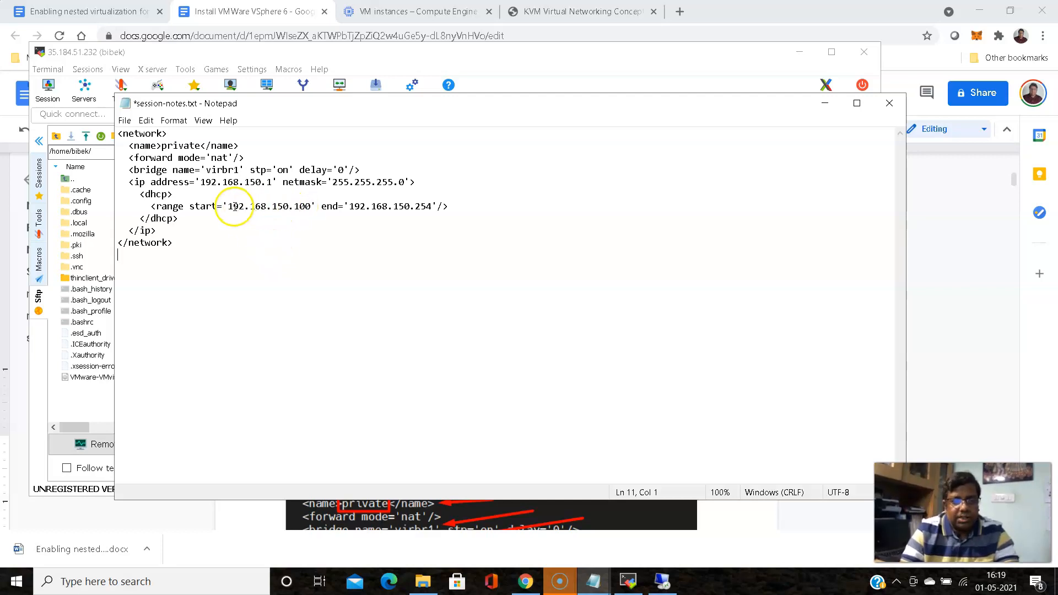
left_click_drag(228, 207, 430, 205)
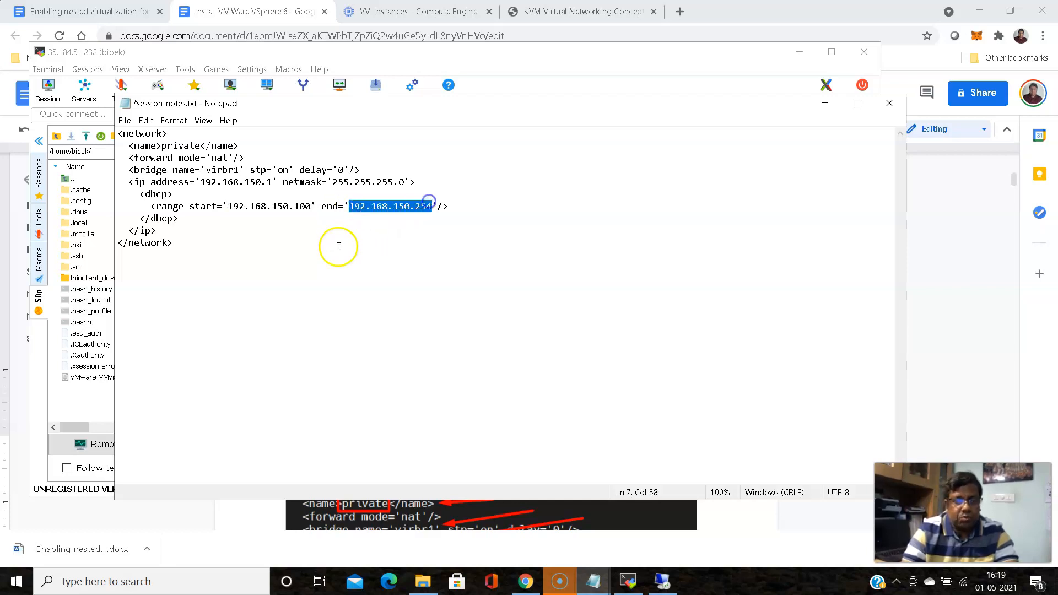
left_click(290, 252)
Copy the whole <network>…</network> XML block from session-notes.txt to the clipboard
left_click_drag(175, 244, 116, 135)
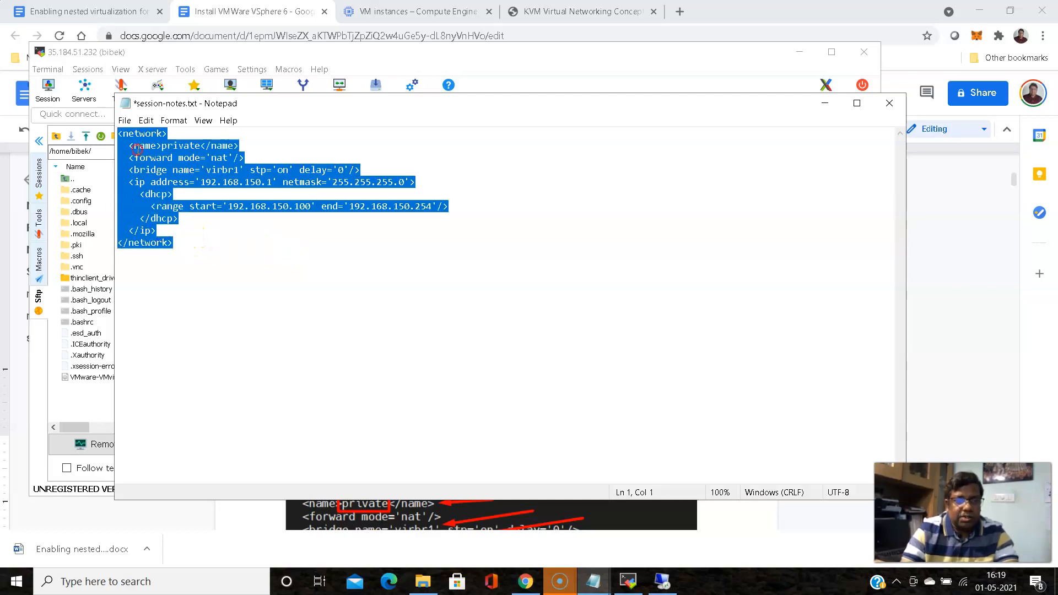
right_click(136, 149)
left_click(167, 189)
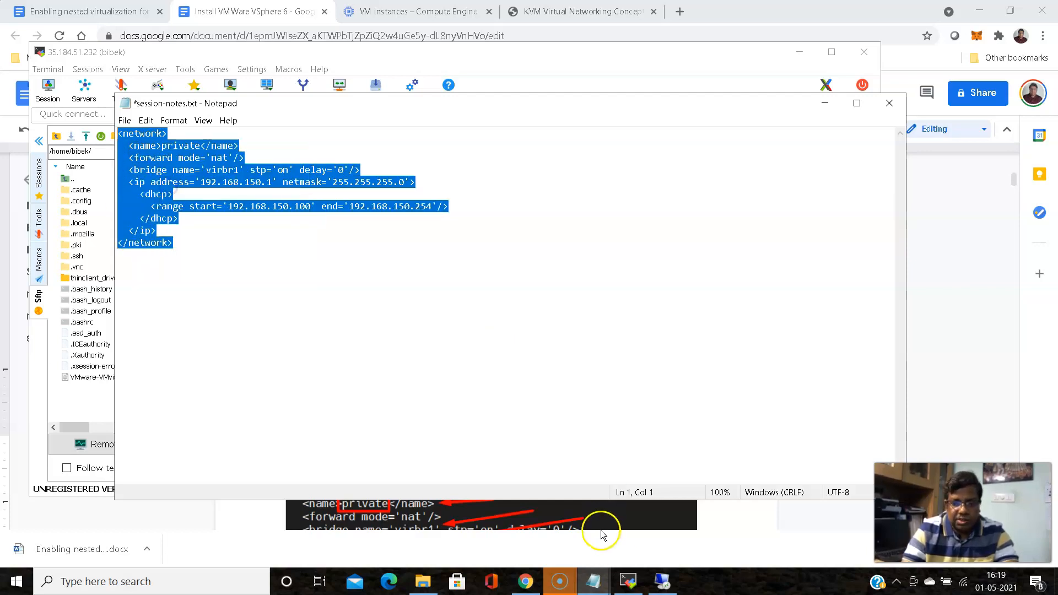
left_click(628, 581)
Create private.xml in vi and paste the copied private network XML into it
type("vi ")
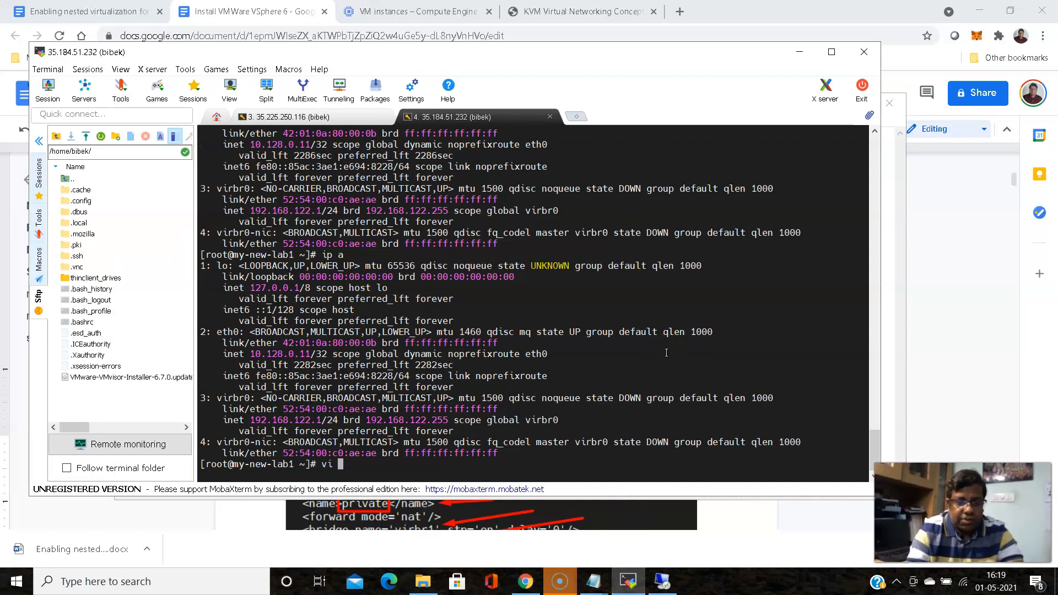
type("private.xml")
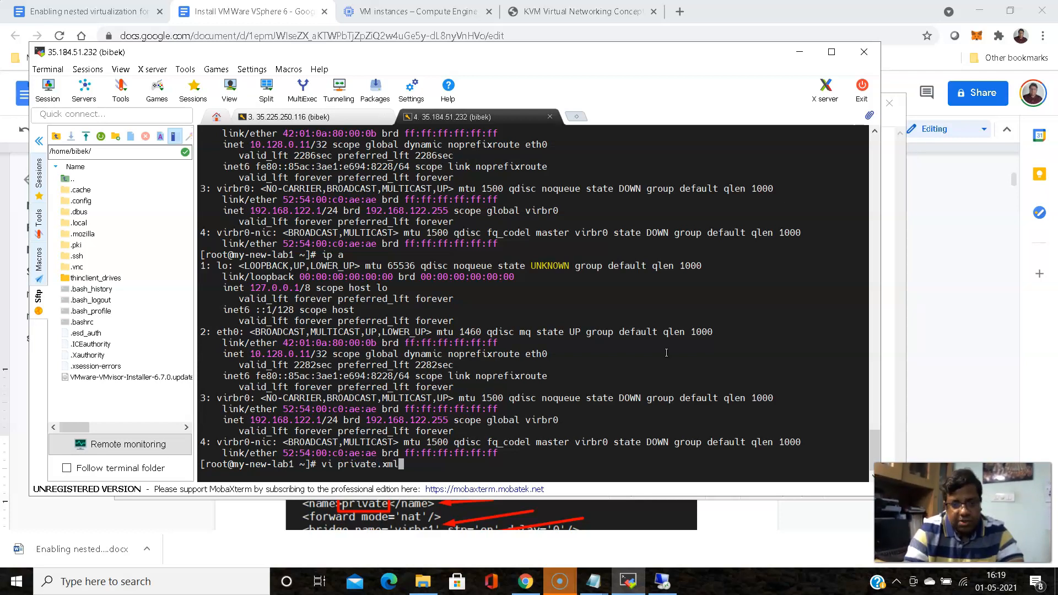
key("Return")
key("i")
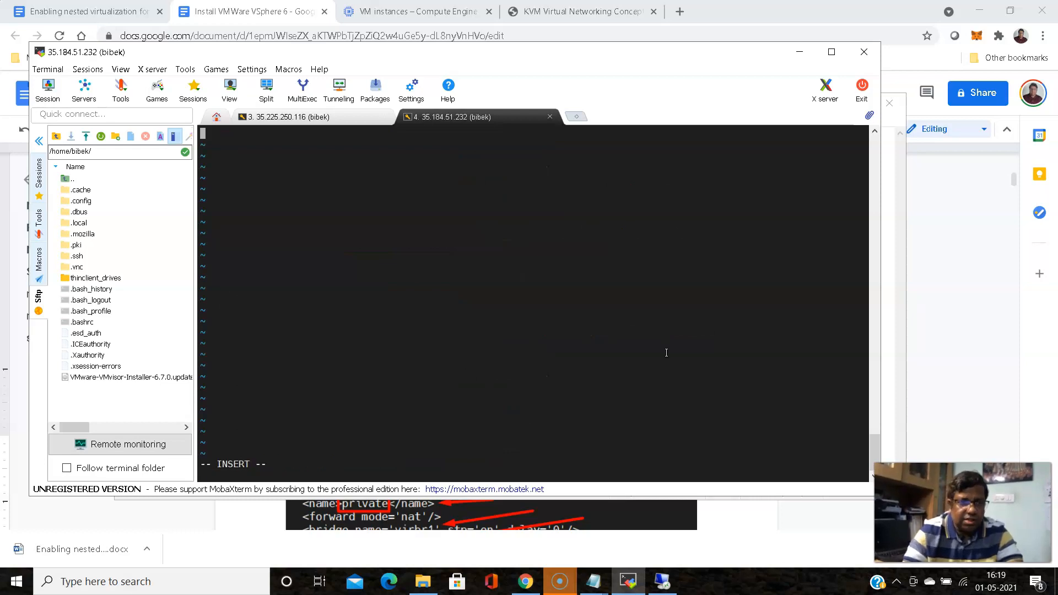
right_click(286, 211)
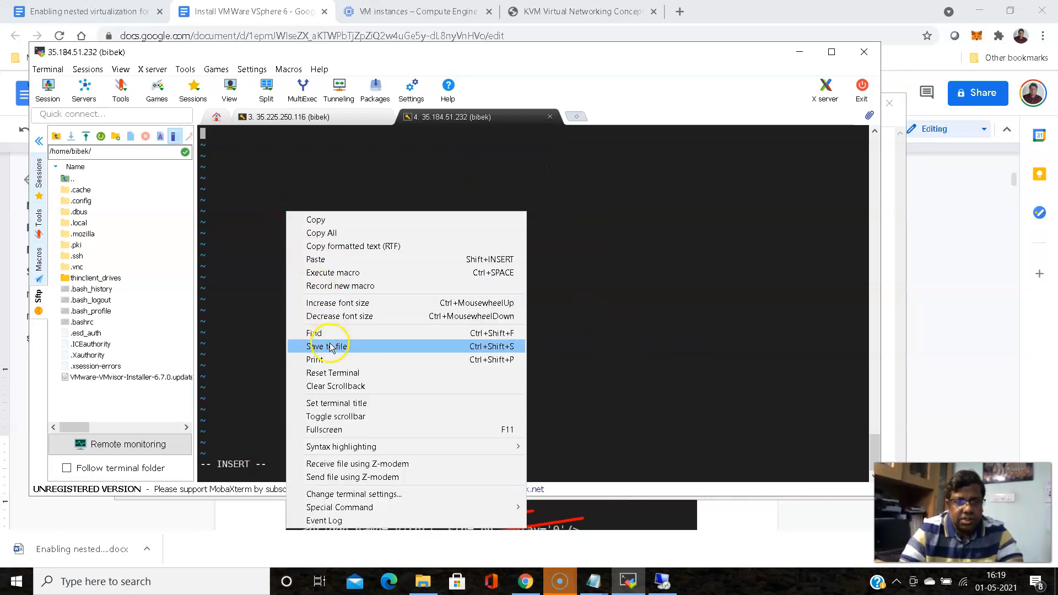
left_click(332, 258)
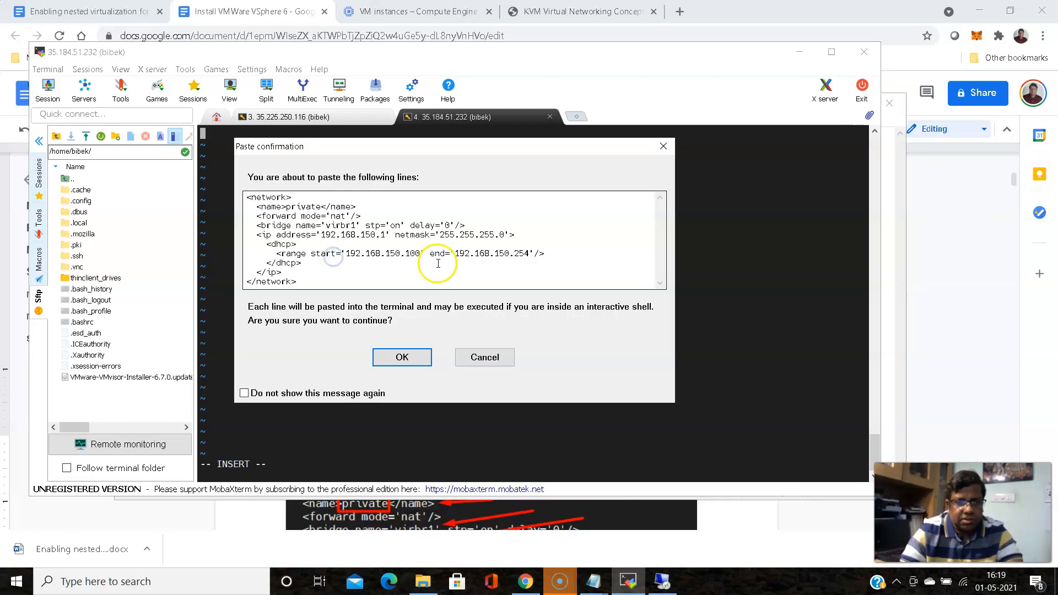
left_click(402, 357)
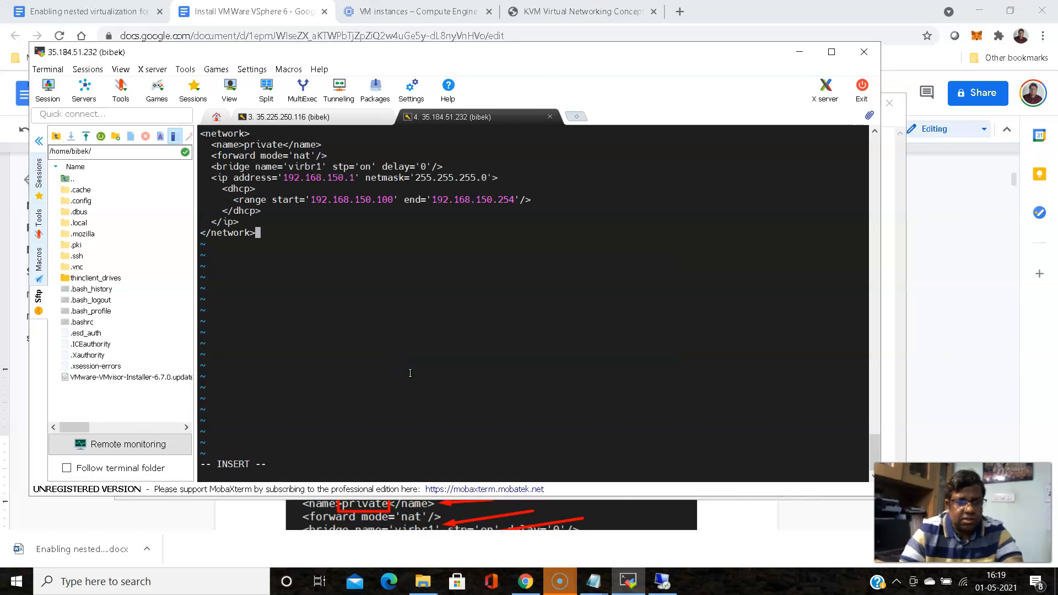
key("Escape")
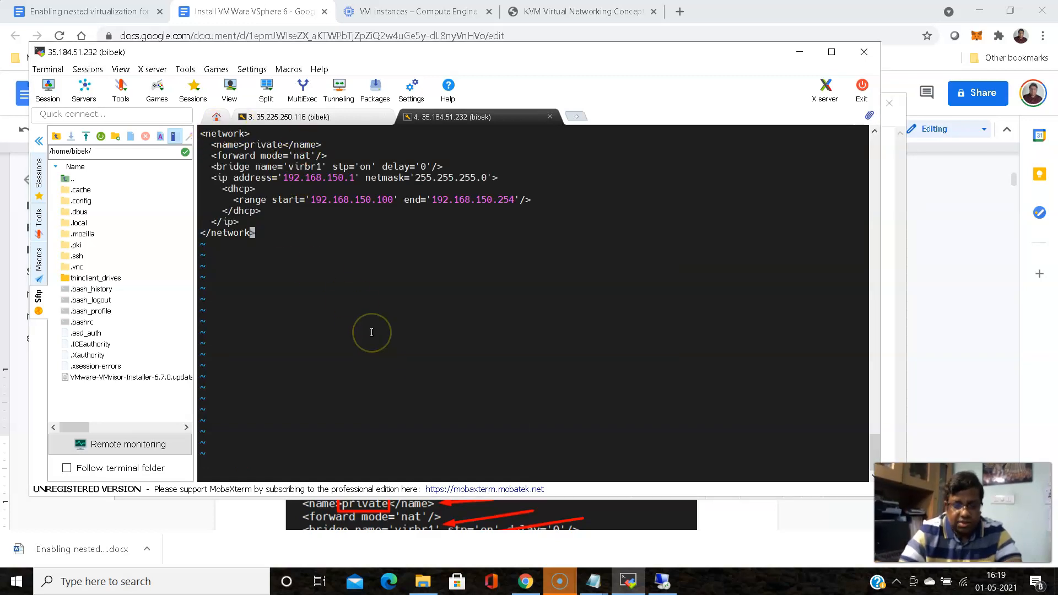
Save private.xml and exit vi with :wq
type(":wq")
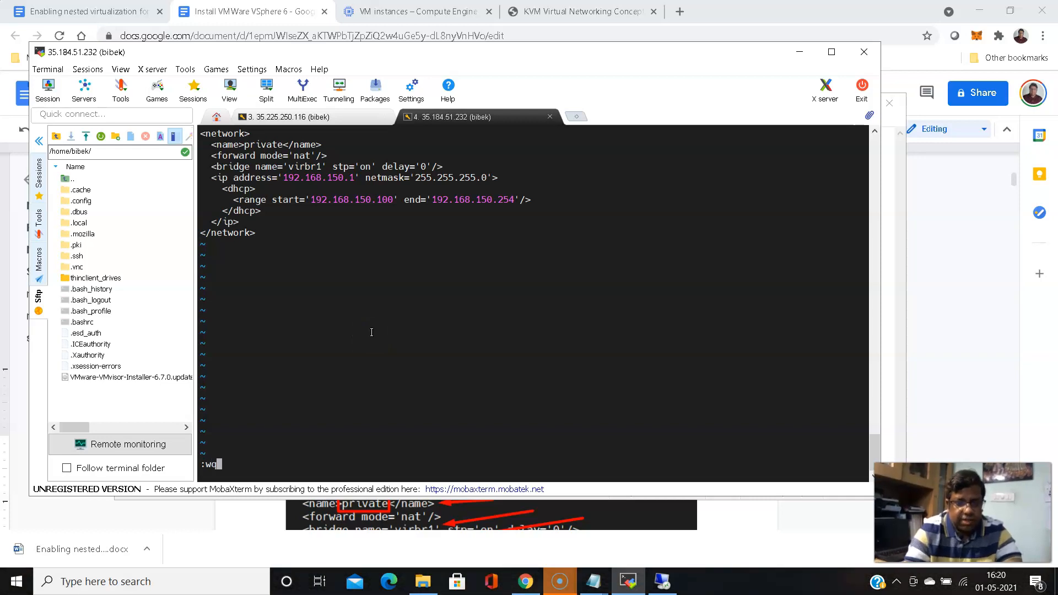
key("BackSpace")
key("BackSpace")
key("BackSpace")
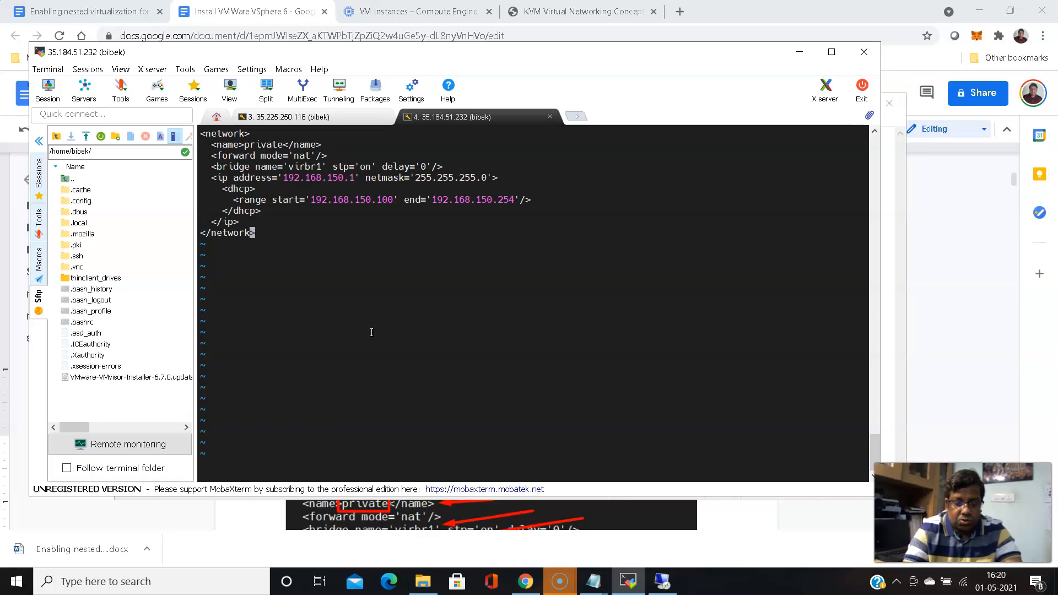
type(":")
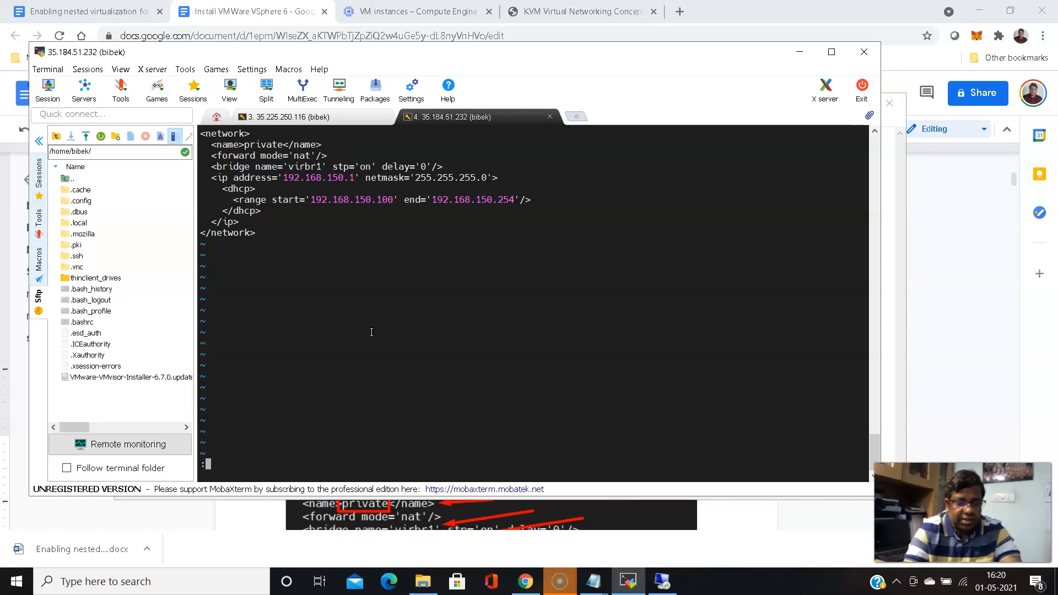
type("wq")
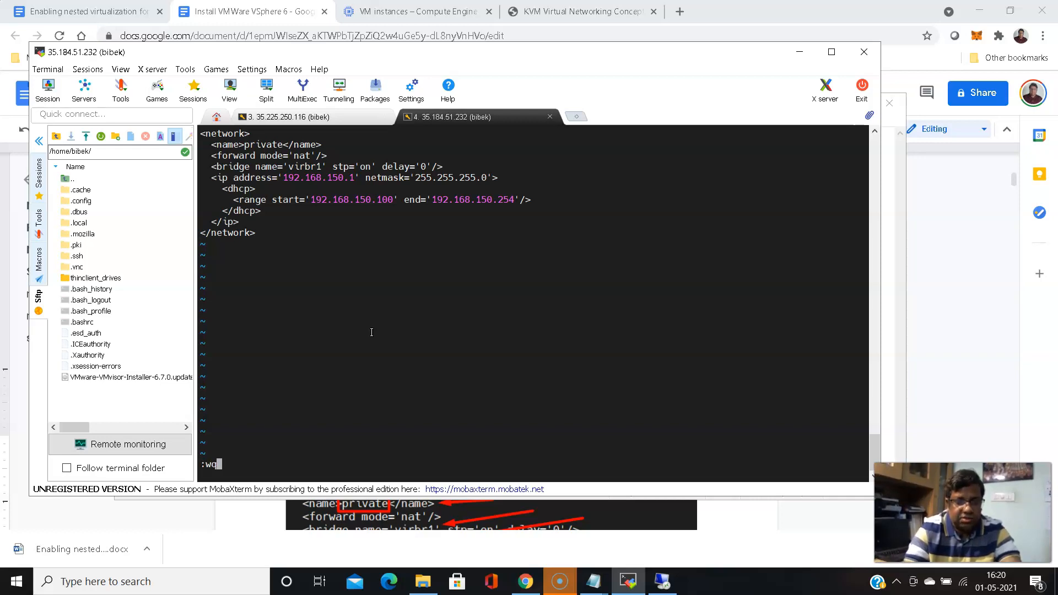
key("Return")
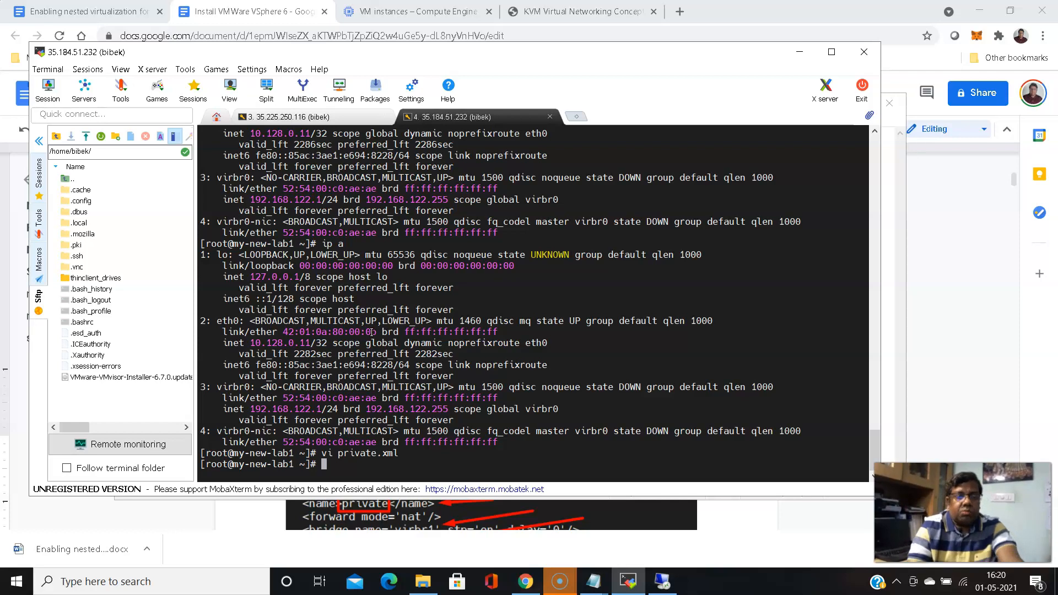
Print private.xml with cat to check virbr1, 192.168.150.1 and the DHCP range
type("cat pr")
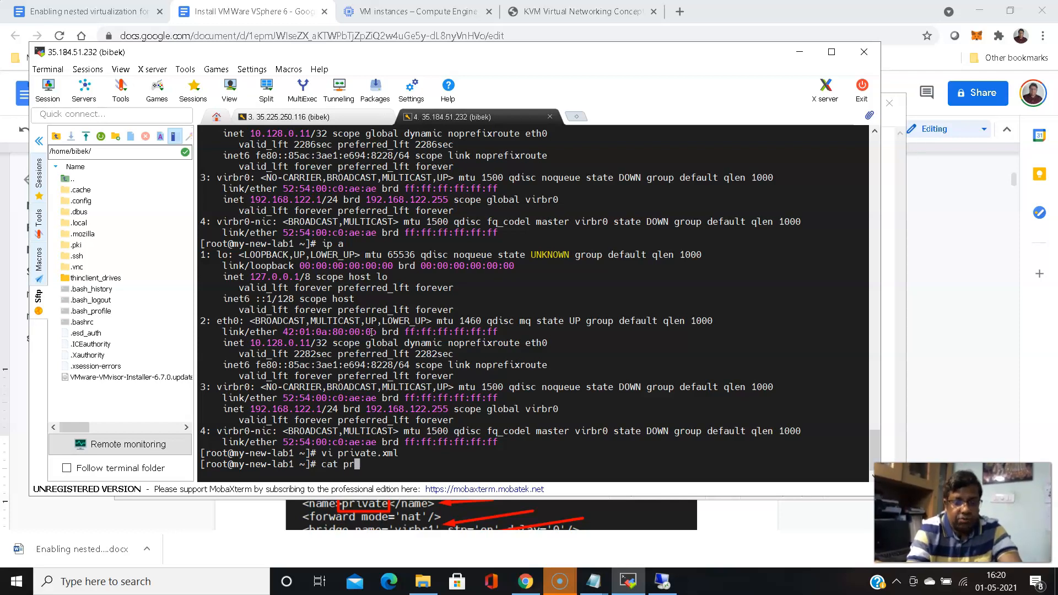
type("i")
key("Tab")
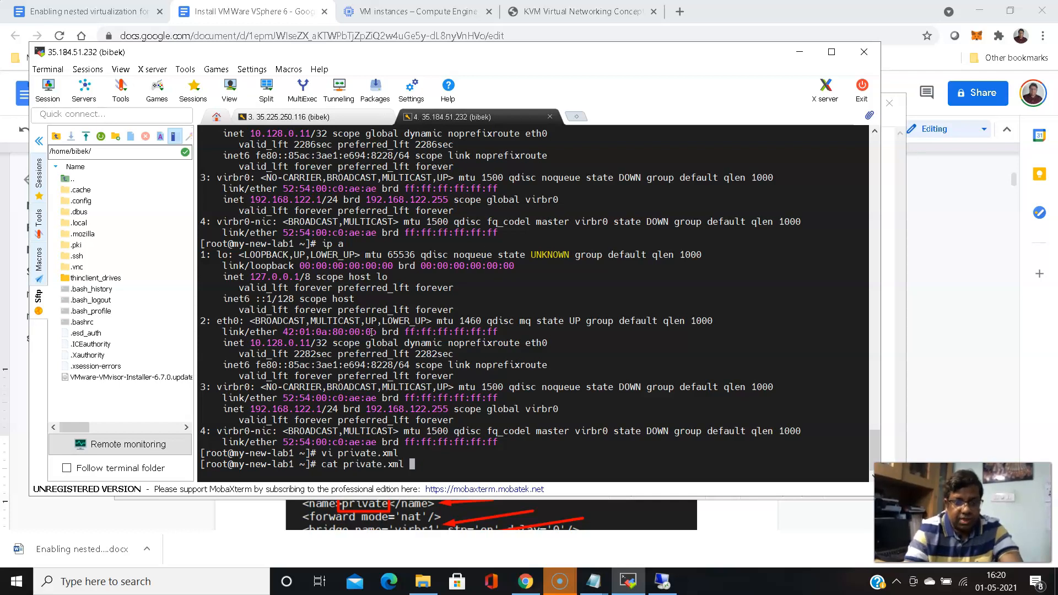
key("Return")
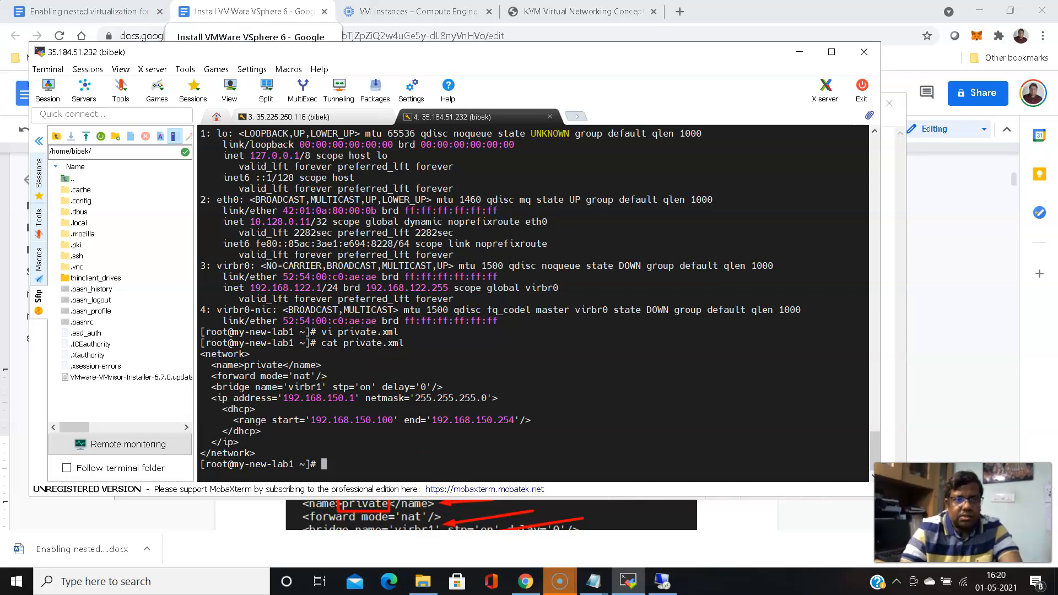
left_click(232, 8)
Scroll the guide down to the virsh net-define private.xml section
scroll(281, 259, "down", 6)
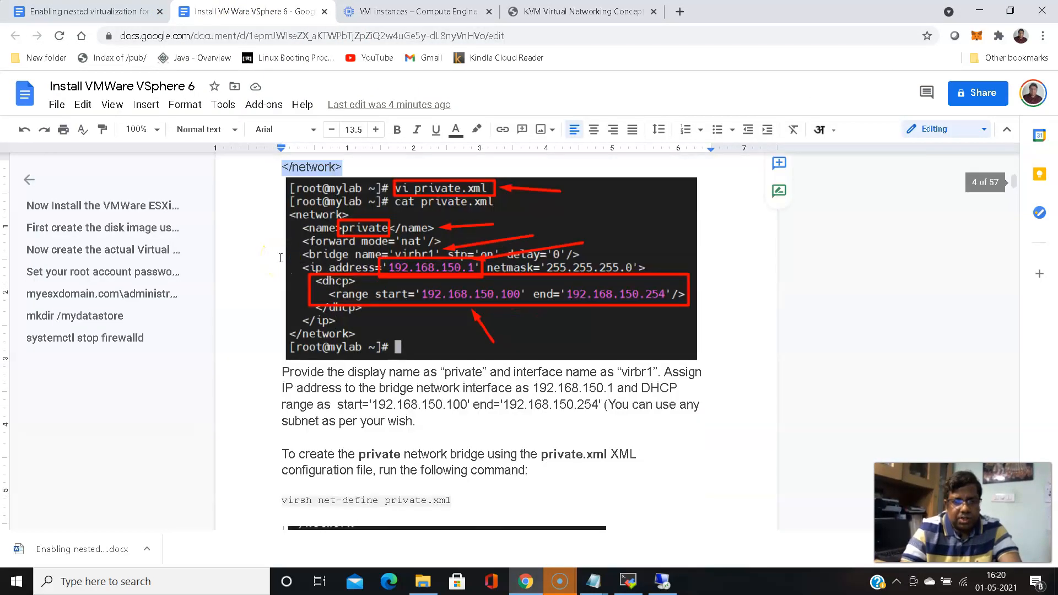
scroll(281, 258, "down", 2)
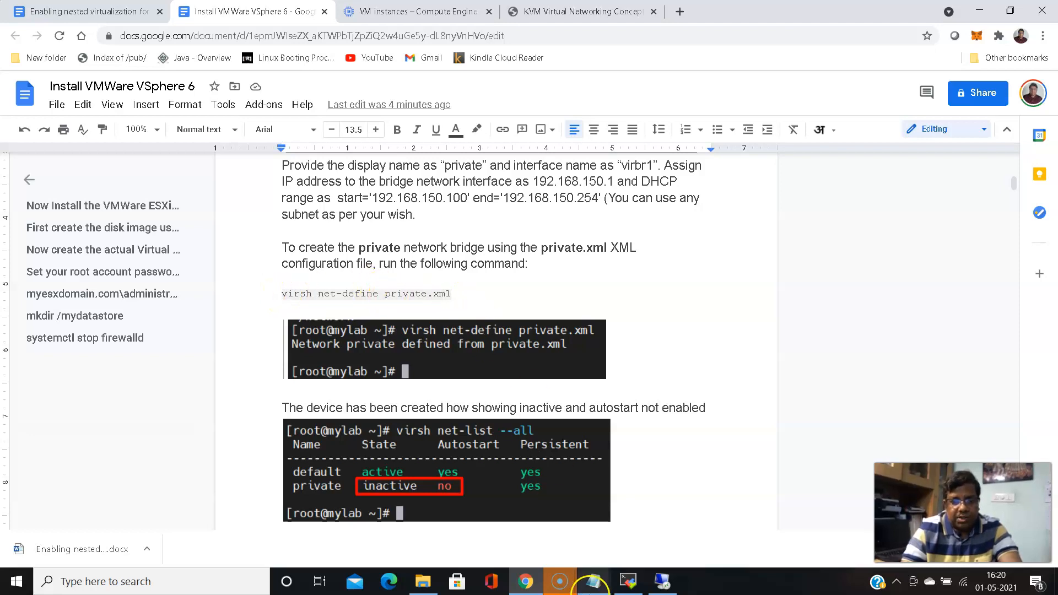
Define the private network with virsh net-define private.xml
left_click(630, 579)
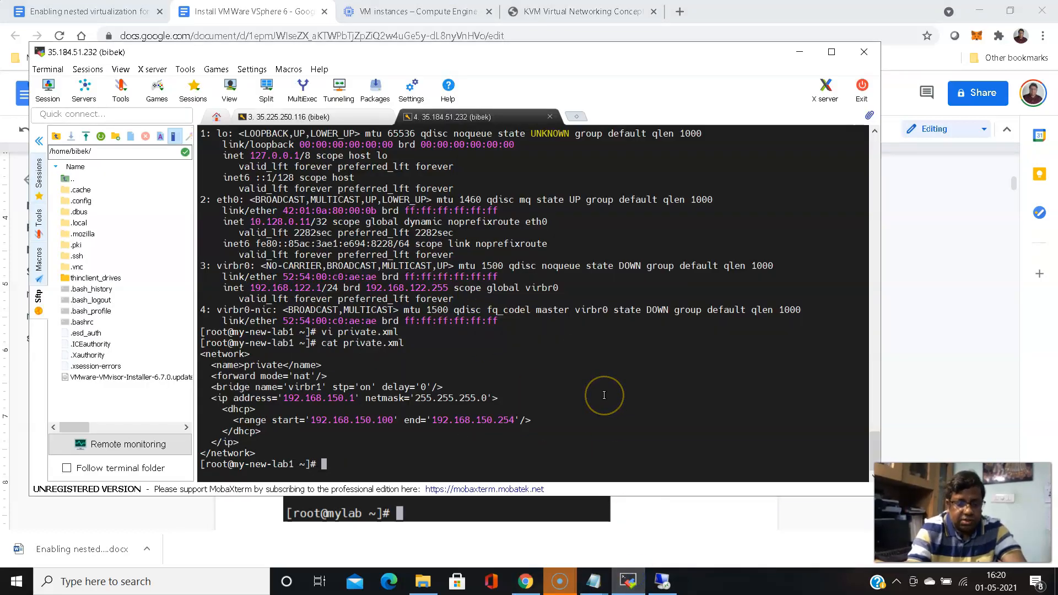
type("virsh")
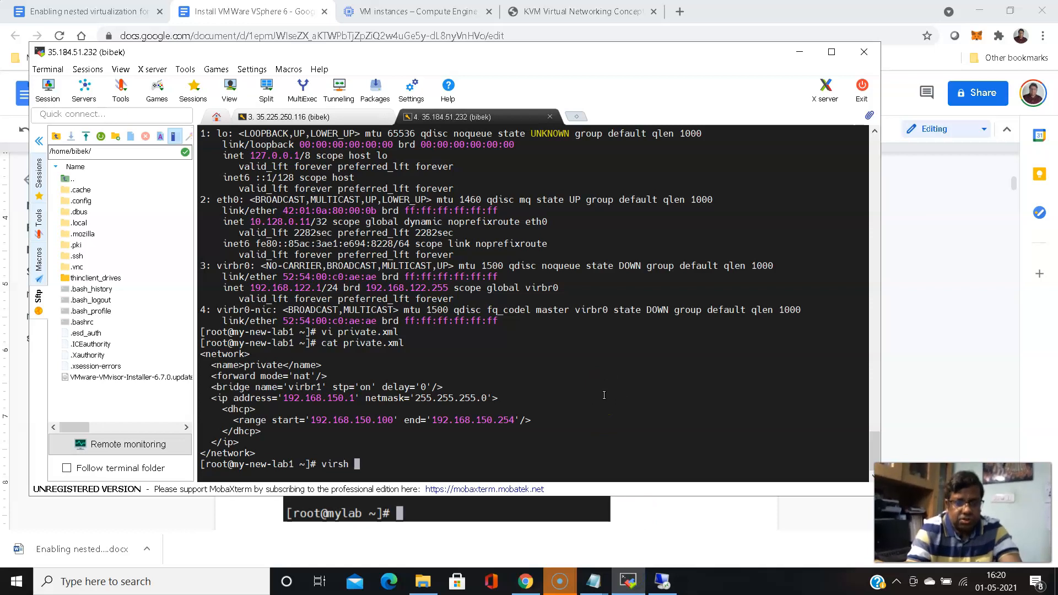
type(" net-define ")
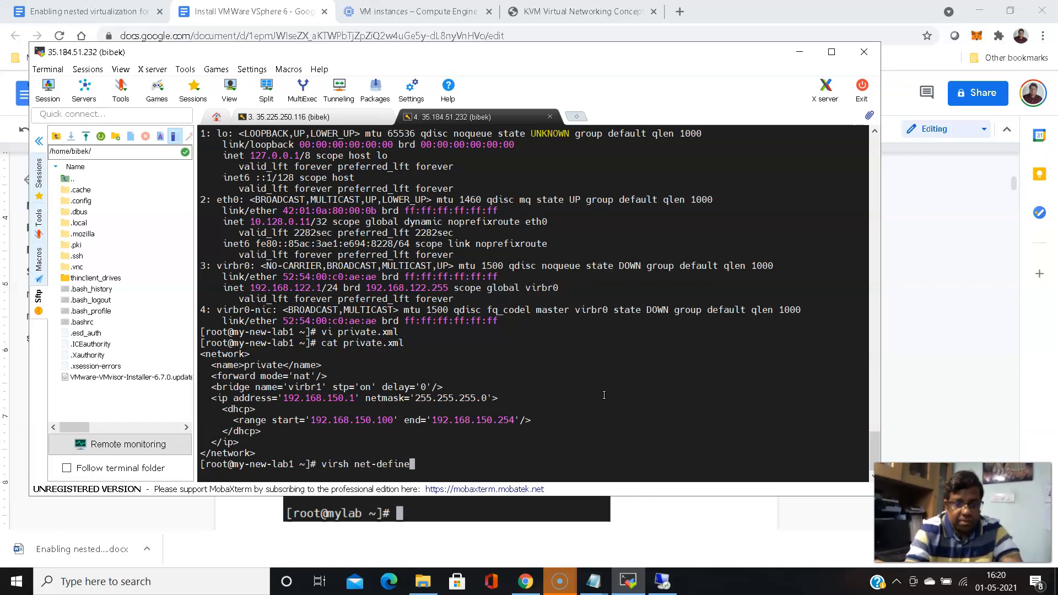
type("pri")
key("Tab")
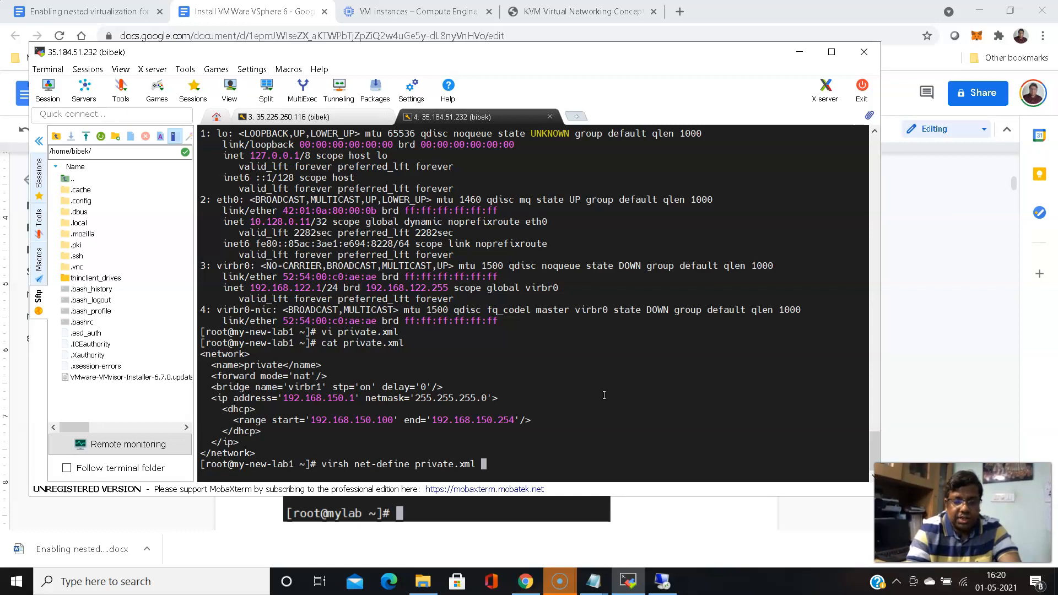
key("Return")
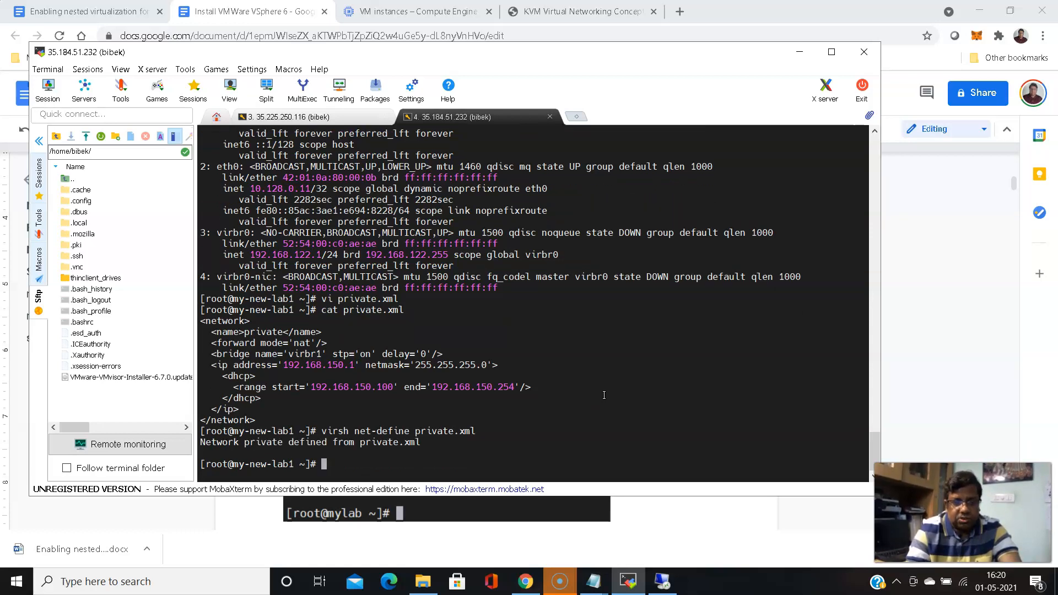
Run virsh net-list twice; only the default network is listed
key("Up")
key("Up")
key("Up")
key("Up")
key("Up")
key("Up")
key("Up")
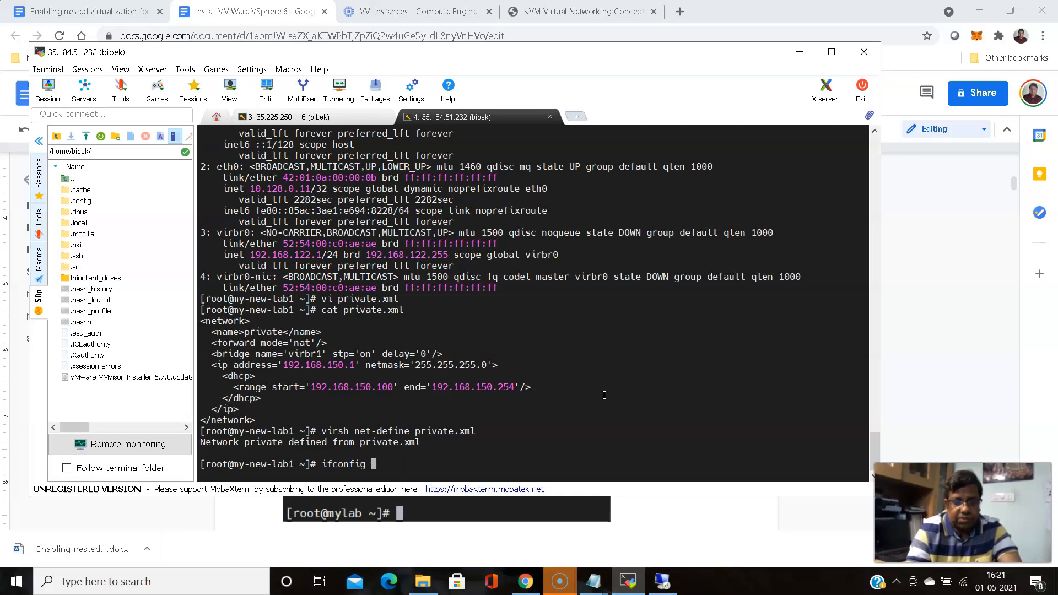
key("Up")
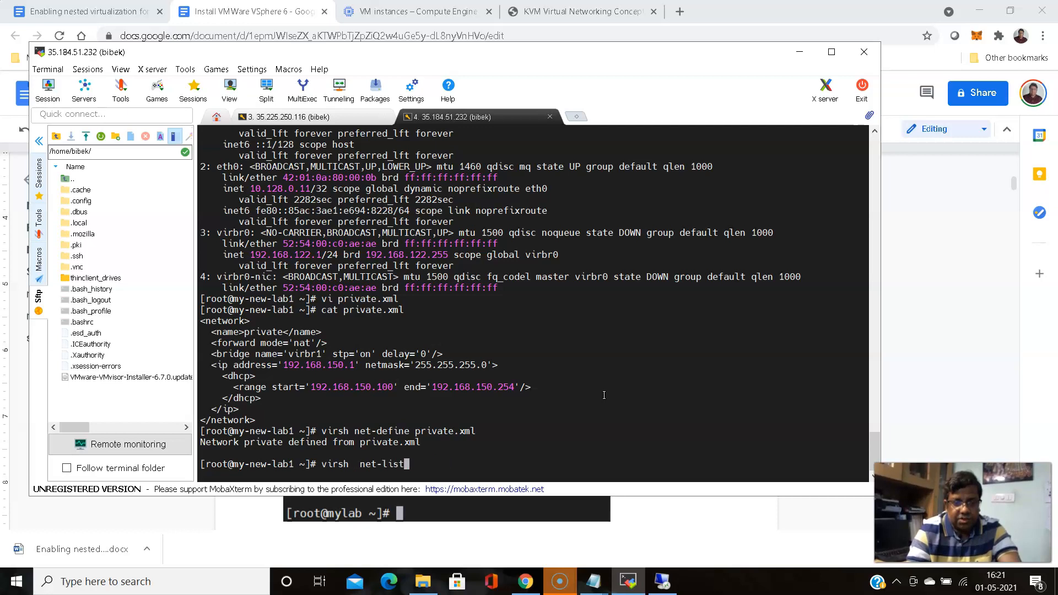
key("Return")
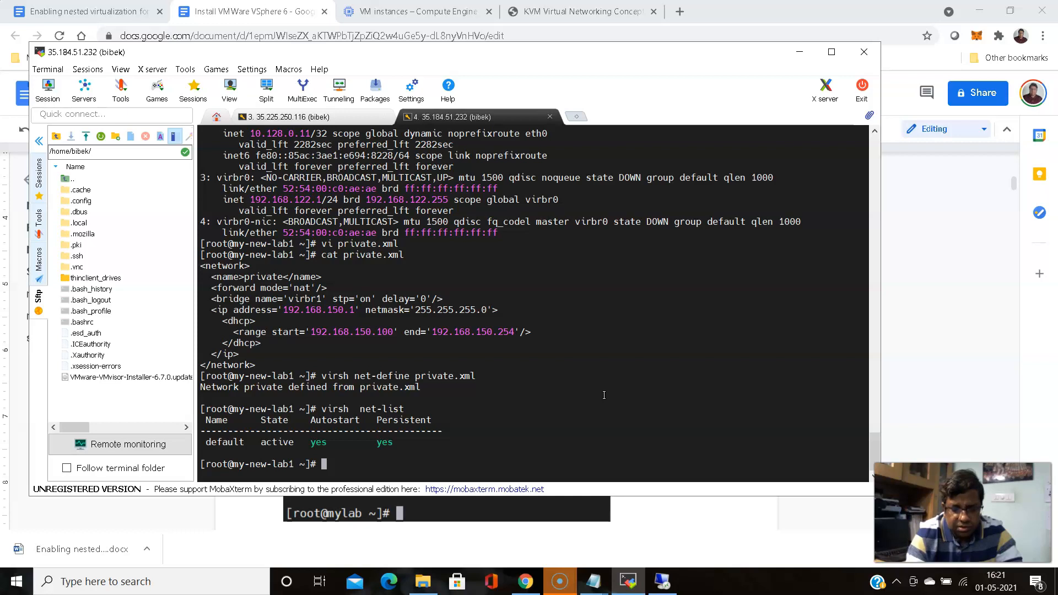
key("Up")
key("Return")
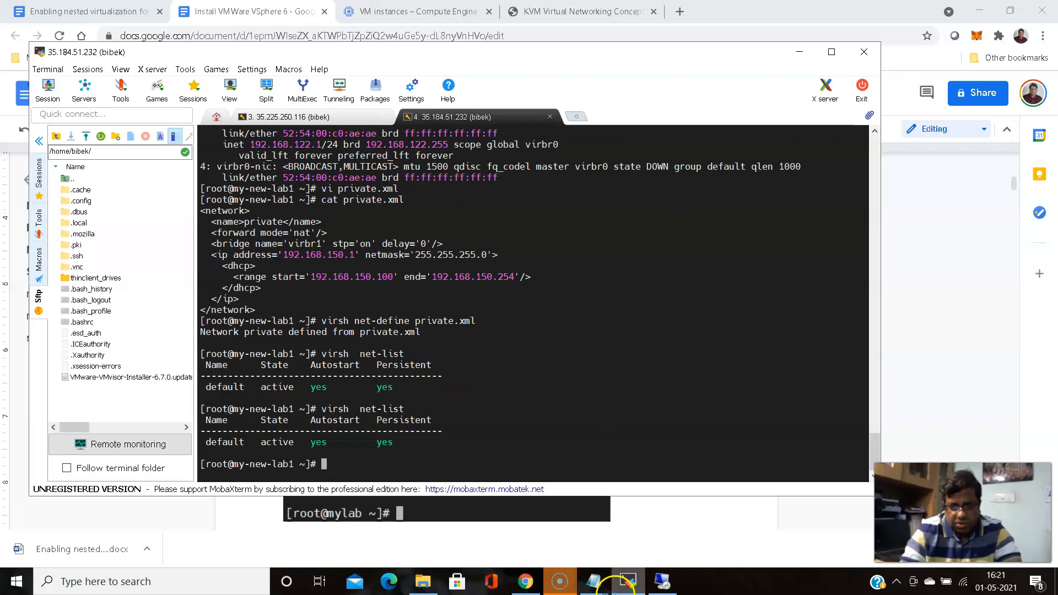
left_click(593, 581)
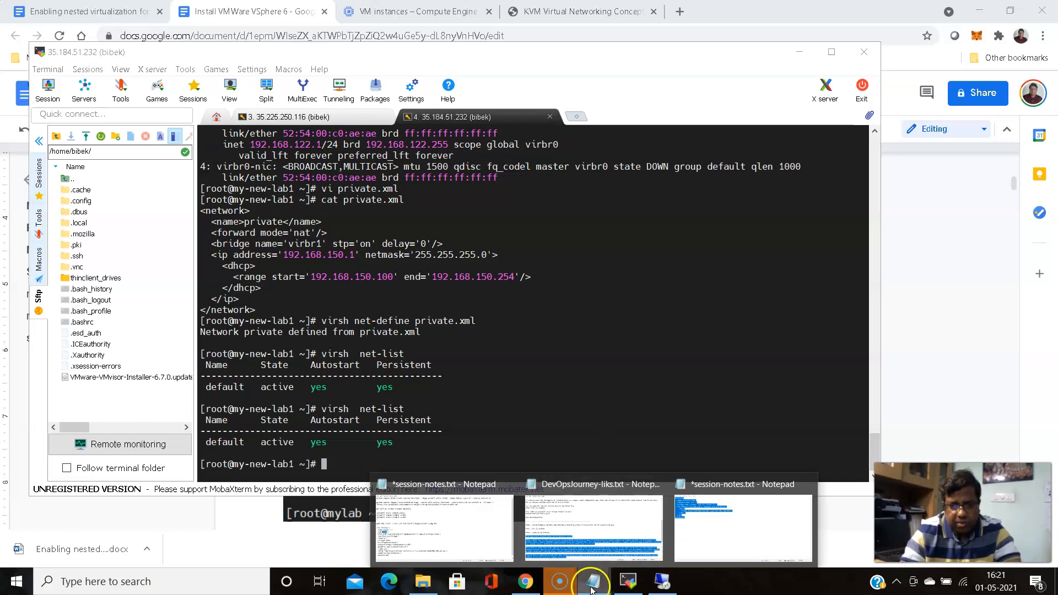
Review the guide's net-list example showing private inactive with autostart off, then minimize Chrome
left_click(525, 581)
scroll(509, 344, "down", 2)
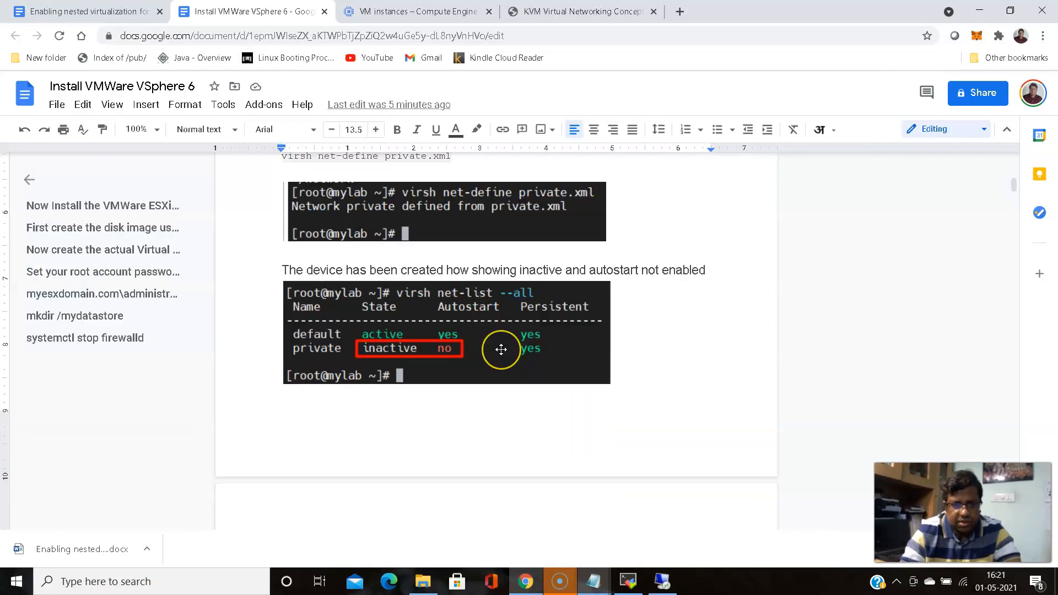
scroll(502, 349, "down", 2)
scroll(502, 350, "up", 5)
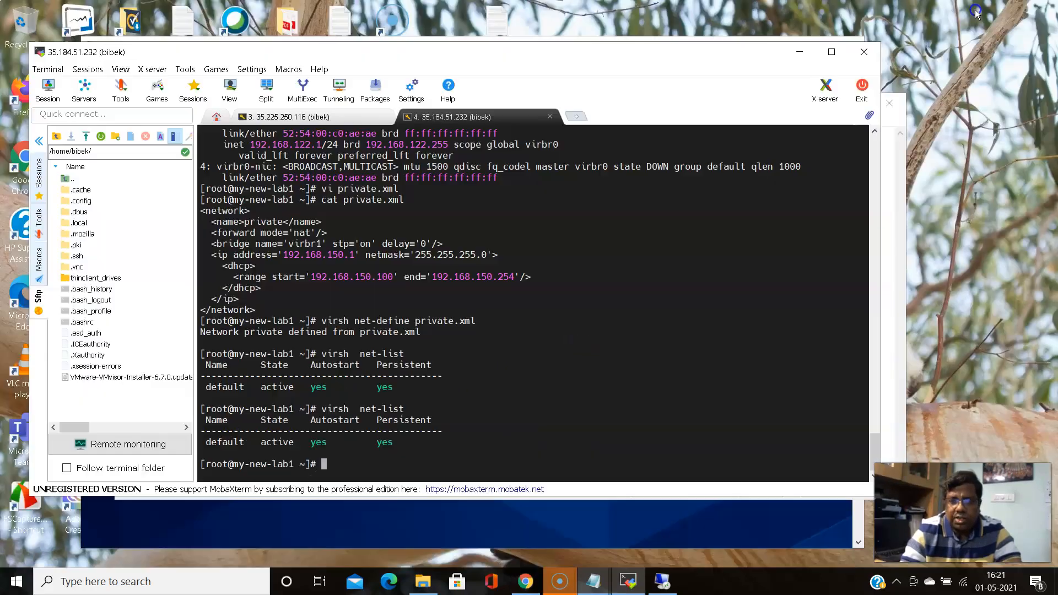
left_click(979, 11)
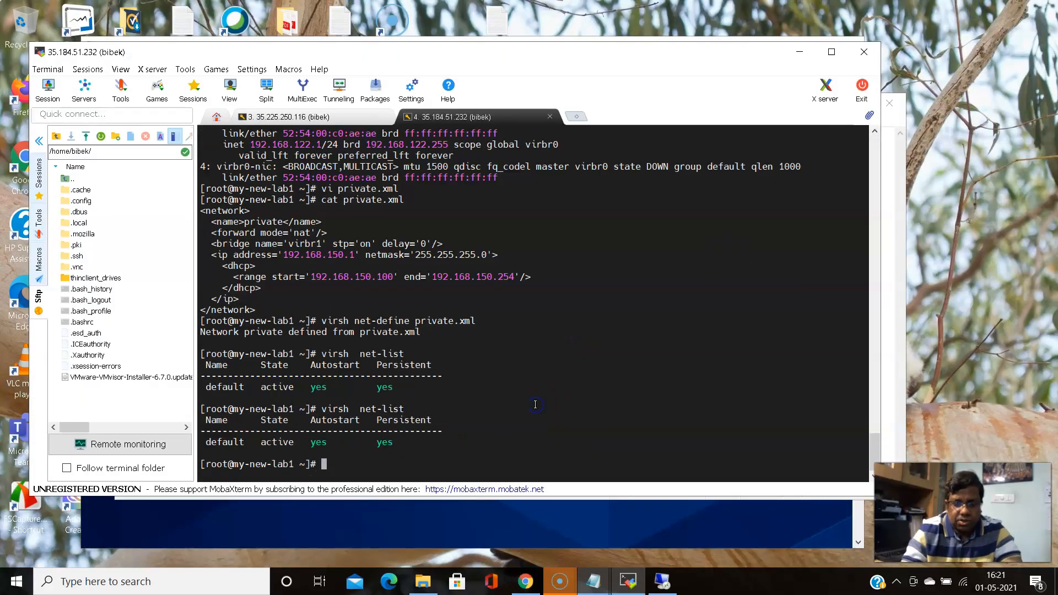
Run virsh net-list --all and highlight private's inactive state and autostart no
key("Up")
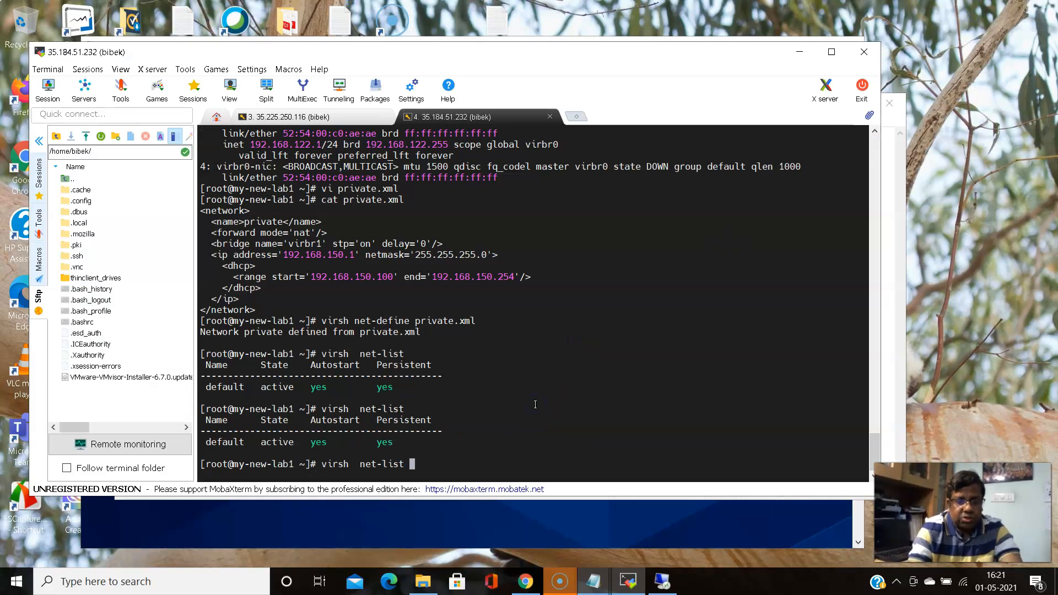
type("--")
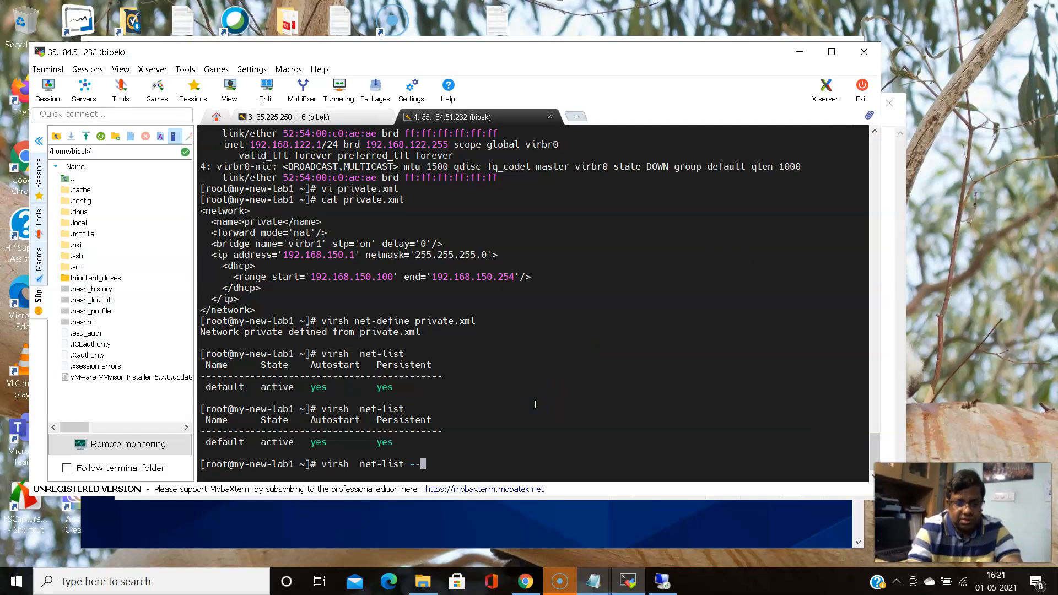
type("all")
key("Return")
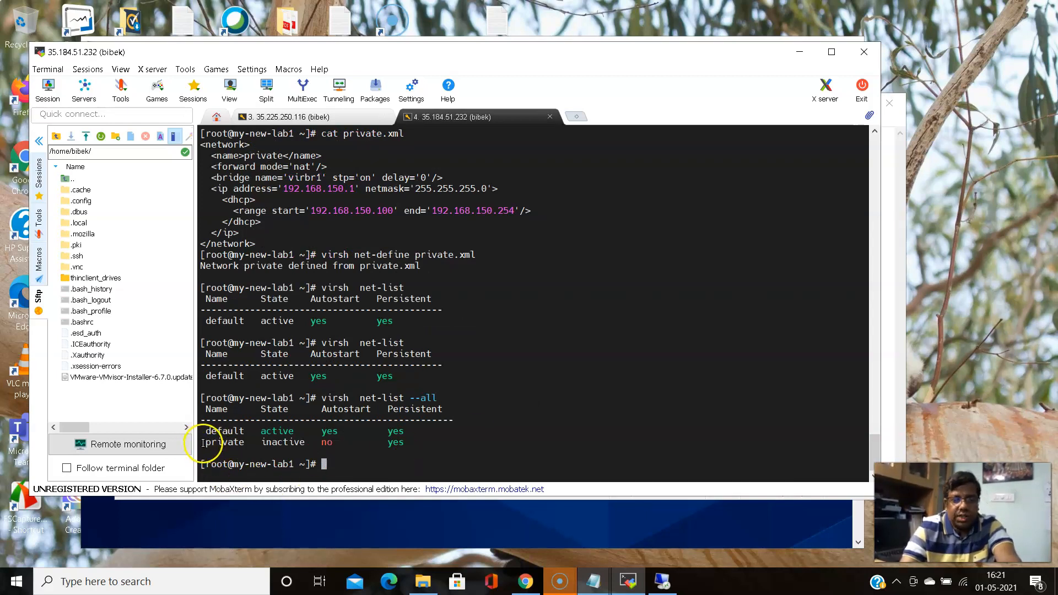
left_click_drag(261, 444, 409, 444)
left_click(283, 444)
left_click_drag(260, 443, 307, 443)
left_click_drag(388, 442, 342, 443)
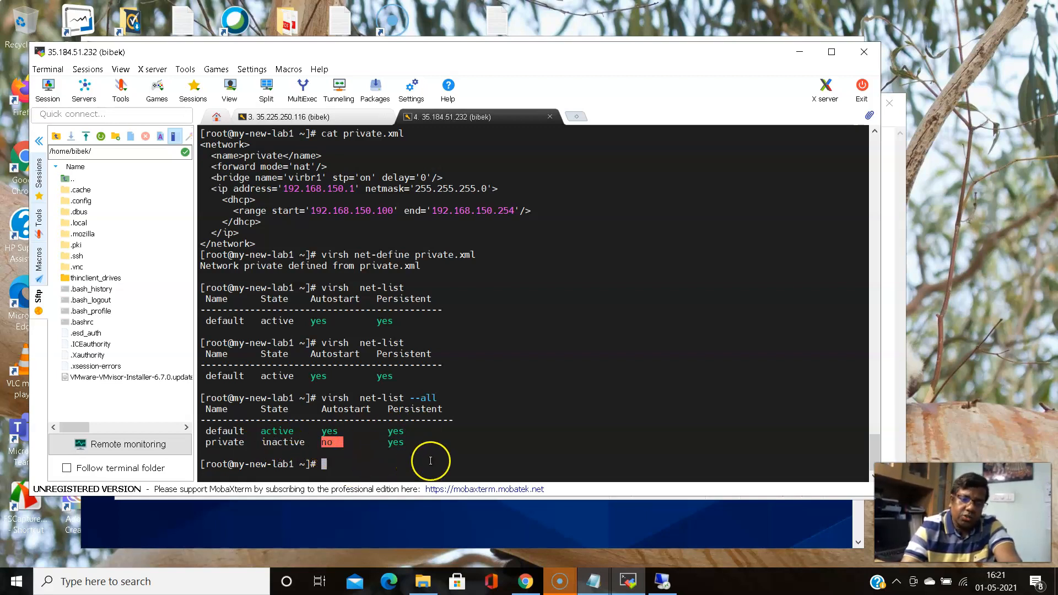
left_click(525, 581)
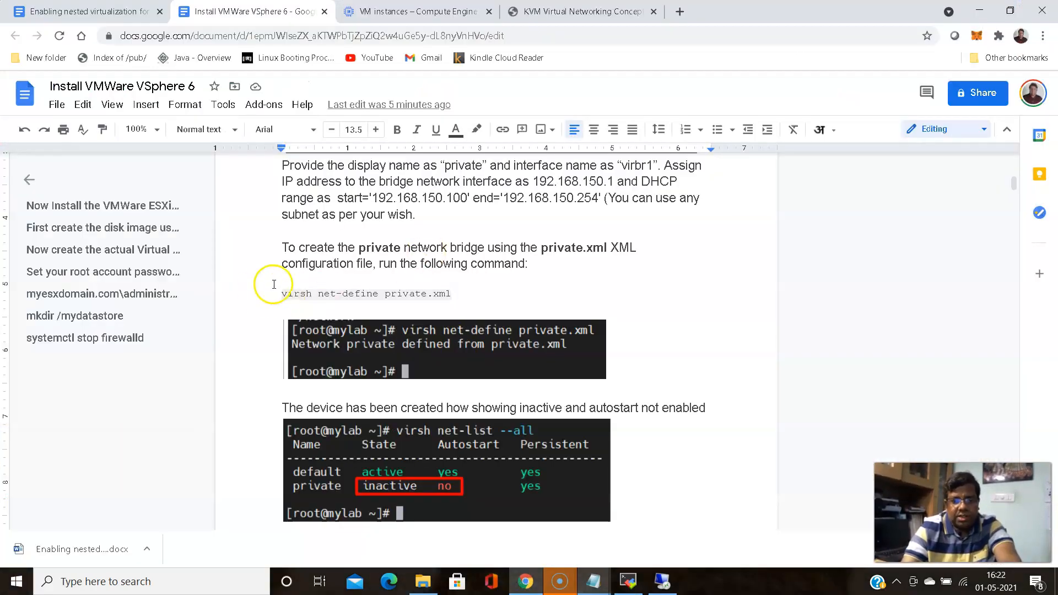
Scroll to the net-start section and highlight the virsh net-start private command
scroll(248, 298, "down", 6)
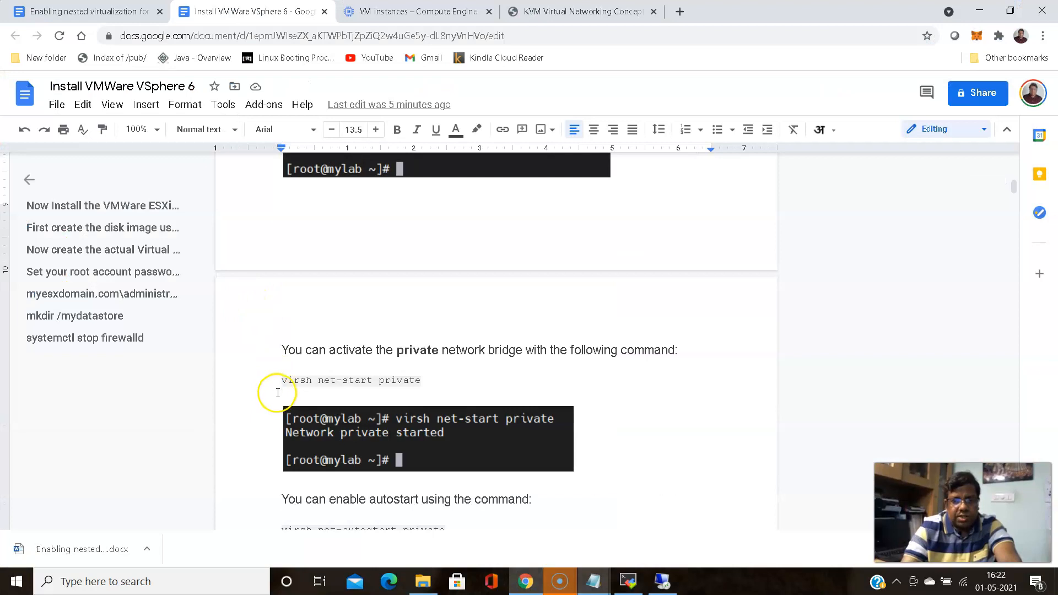
left_click_drag(280, 380, 425, 379)
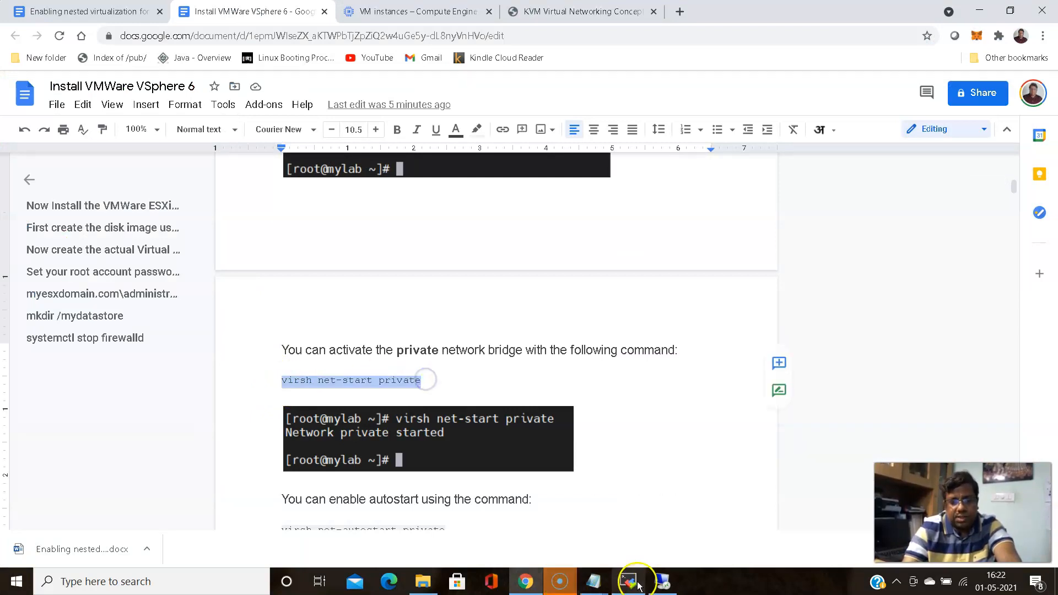
left_click(629, 581)
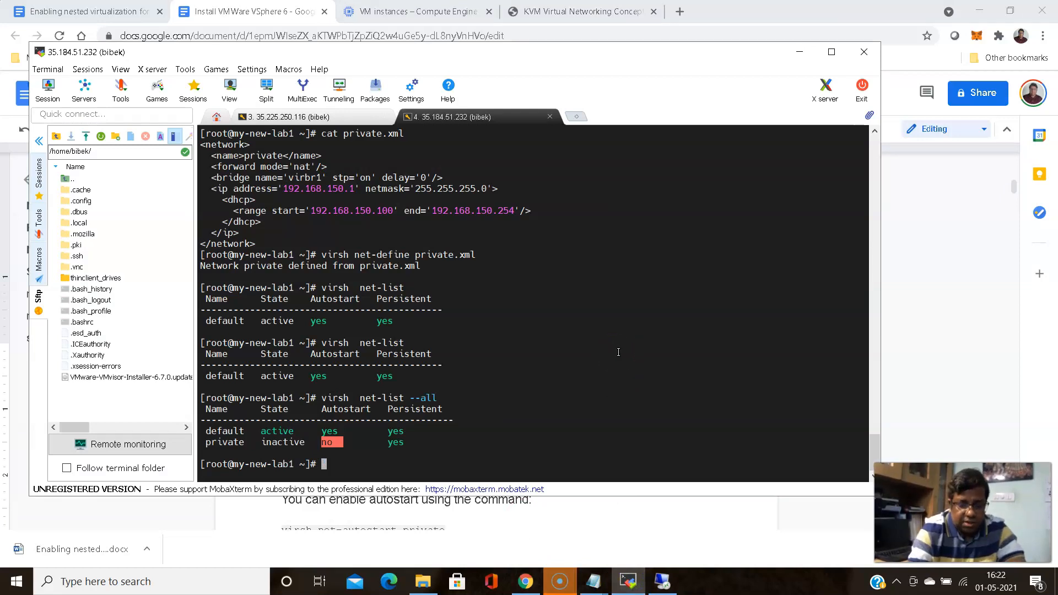
Run virsh net-start private and confirm with virsh net-list --all that private is active
type("virsh ")
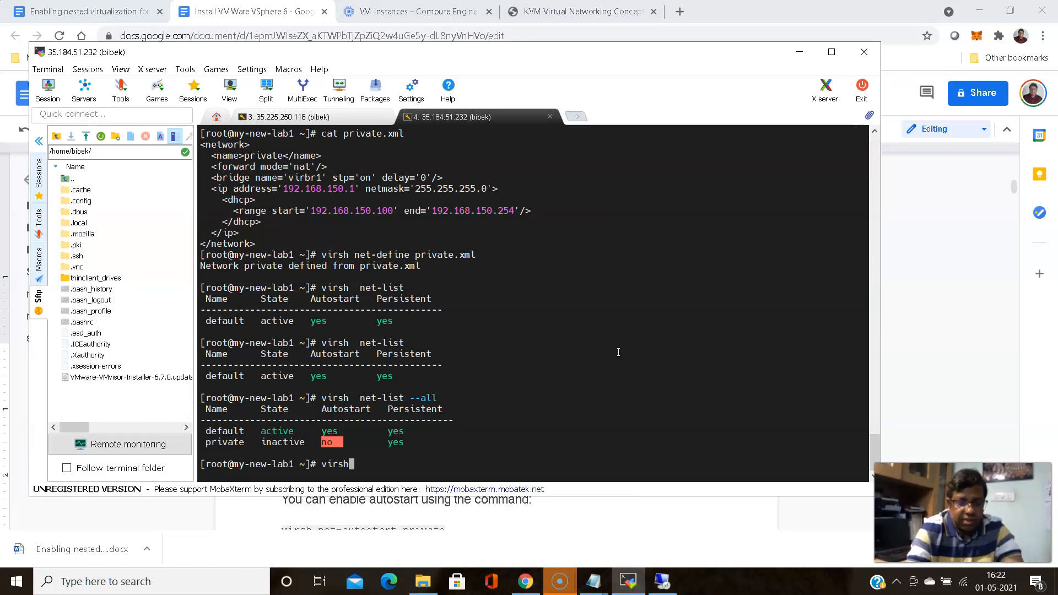
type("net-start ")
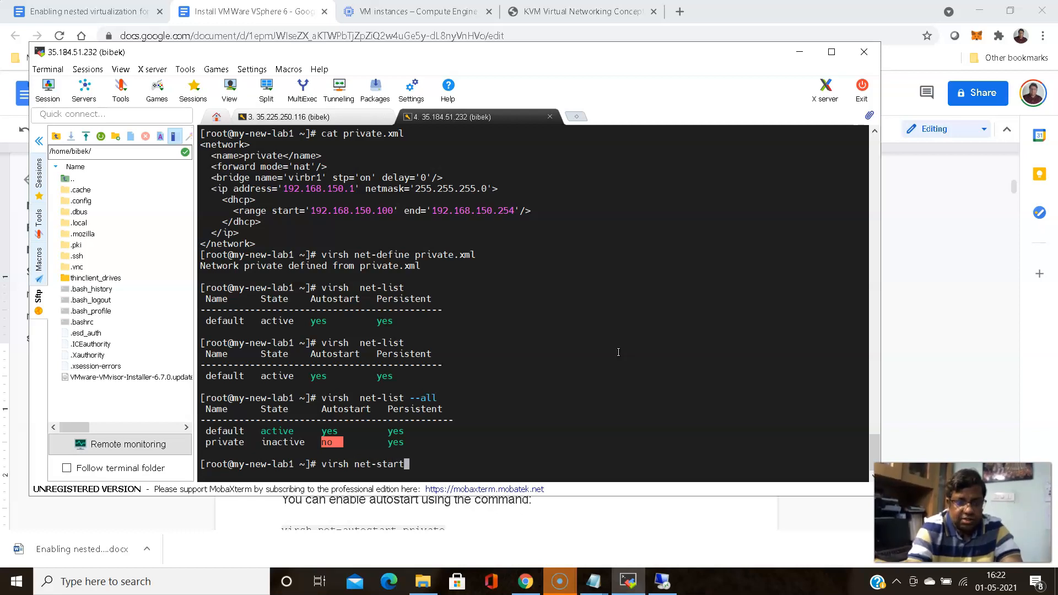
type("private")
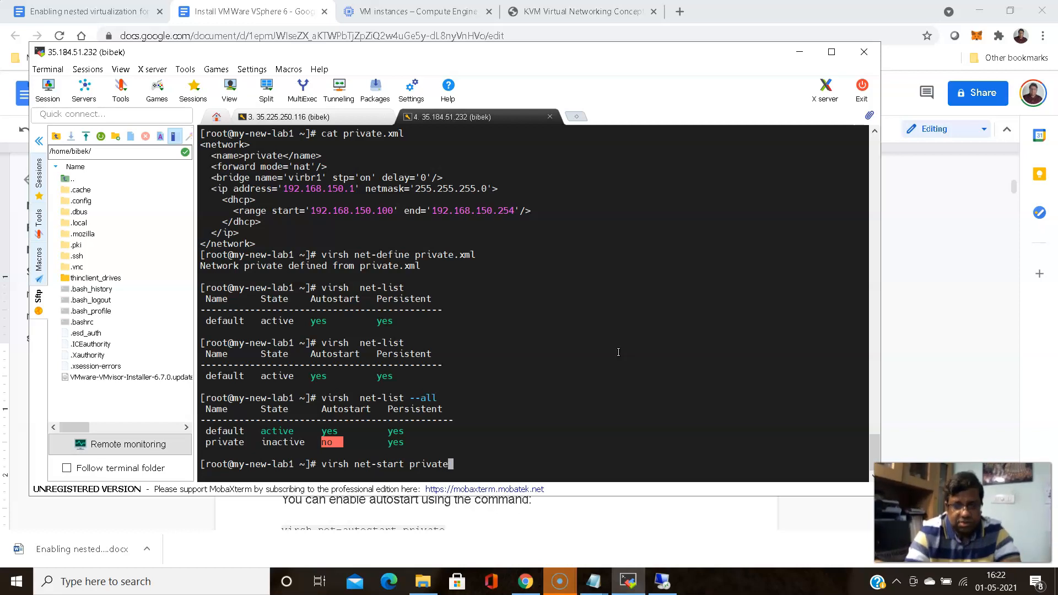
key("Return")
key("Up")
key("Up")
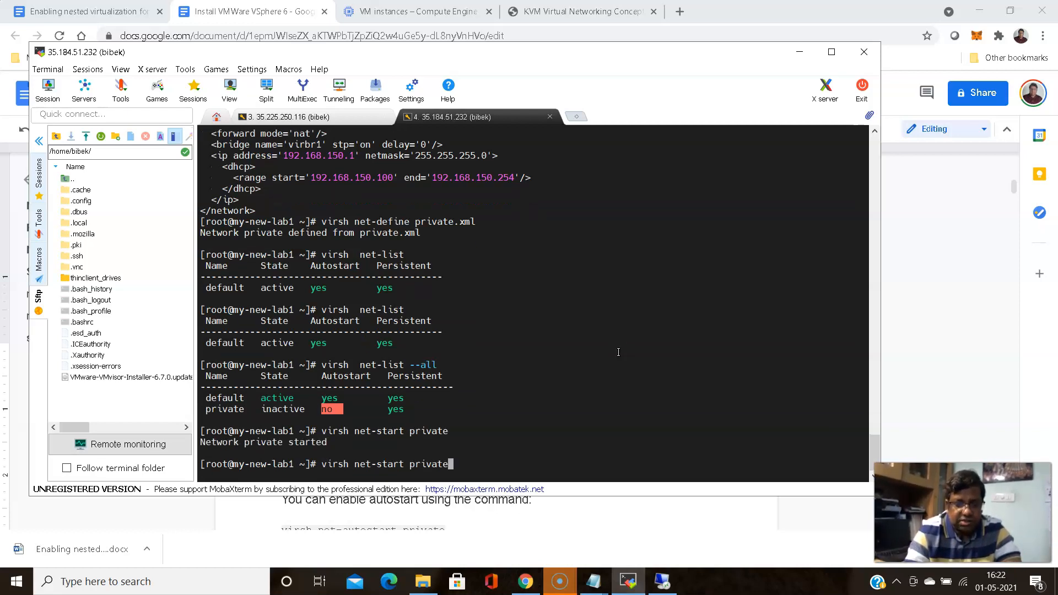
key("Return")
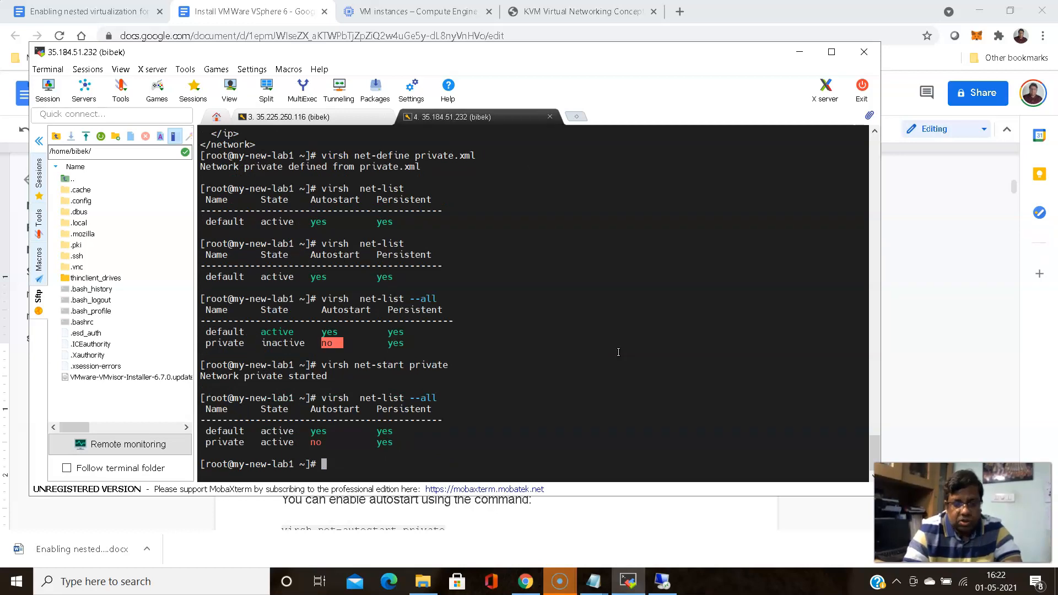
key("Up")
key("Left")
key("Left")
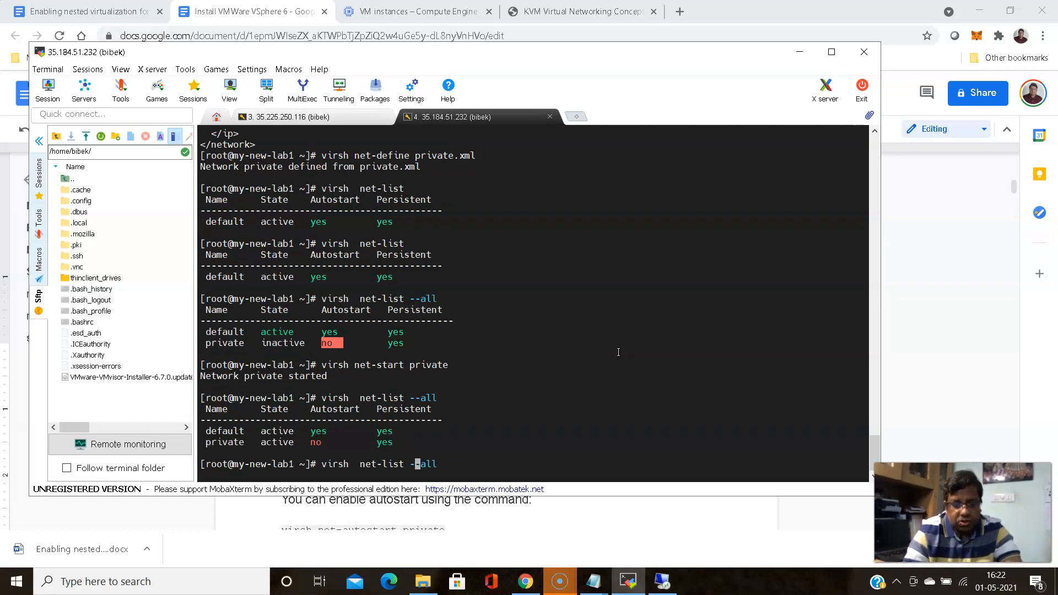
Run virsh net-autostart private, correcting the 'autistart' typo on the second try
key("Up")
key("Left")
key("Left")
key("Left")
key("Left")
key("Left")
key("Left")
key("Left")
key("Left")
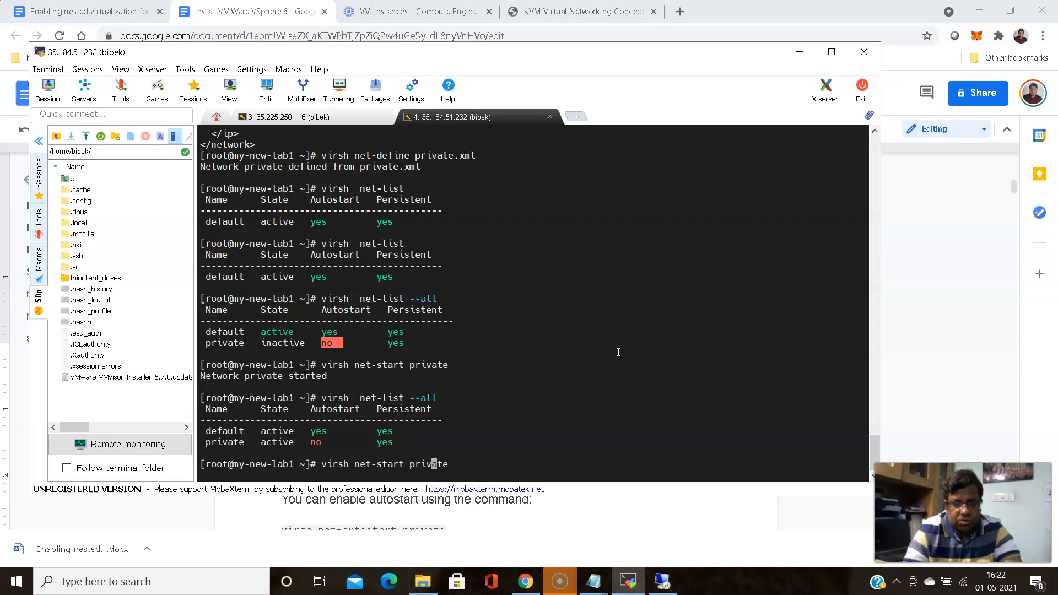
key("BackSpace")
key("BackSpace")
key("BackSpace")
key("BackSpace")
key("BackSpace")
type("autistart")
key("Return")
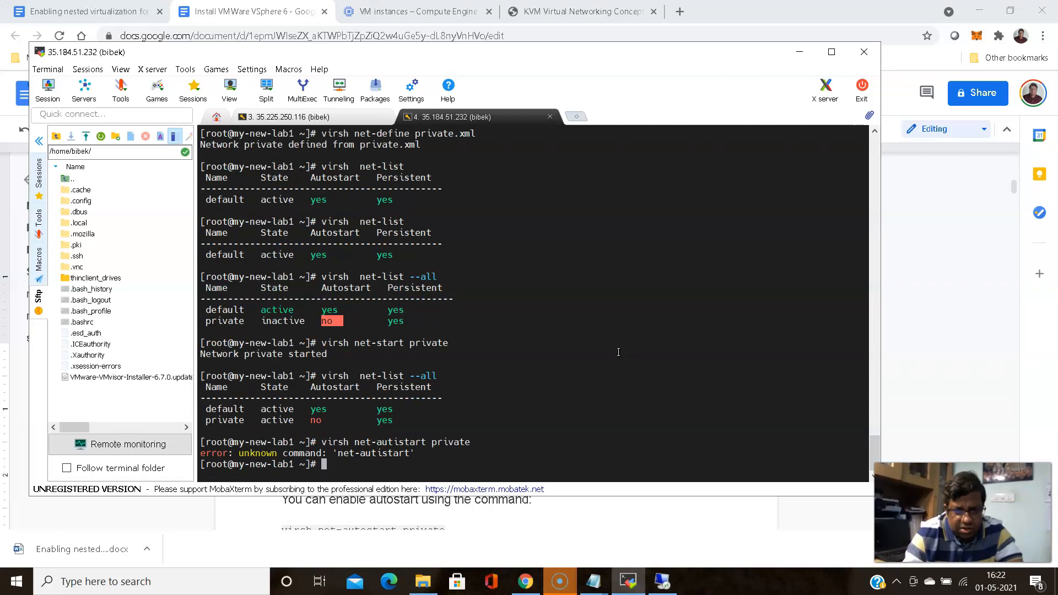
key("Up")
key("Left")
key("Left")
key("Left")
key("Left")
key("Left")
key("Left")
key("Left")
key("Left")
key("Left")
key("Left")
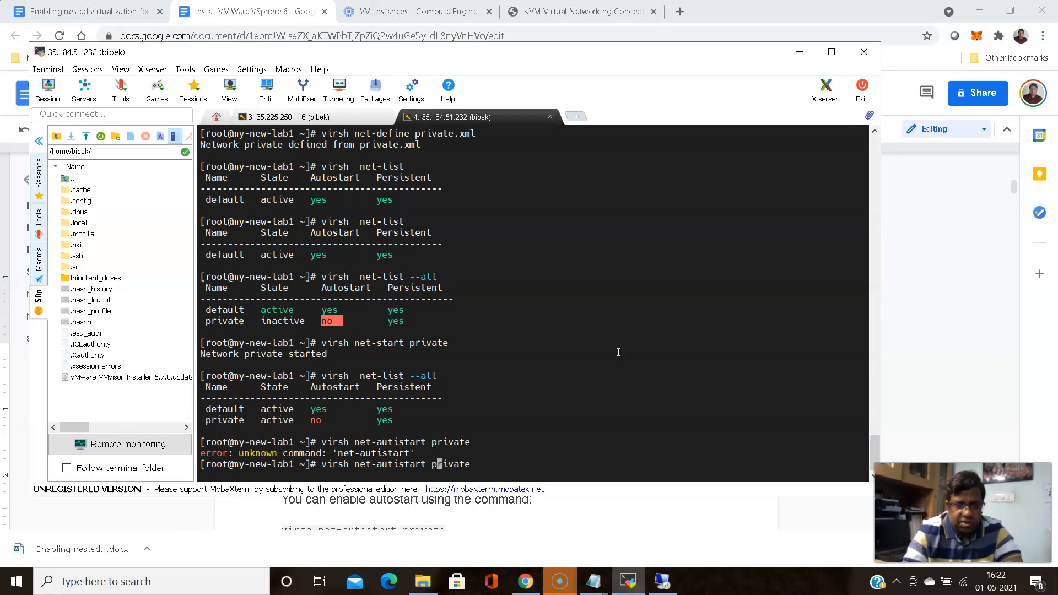
key("Left")
key("Left")
key("Left")
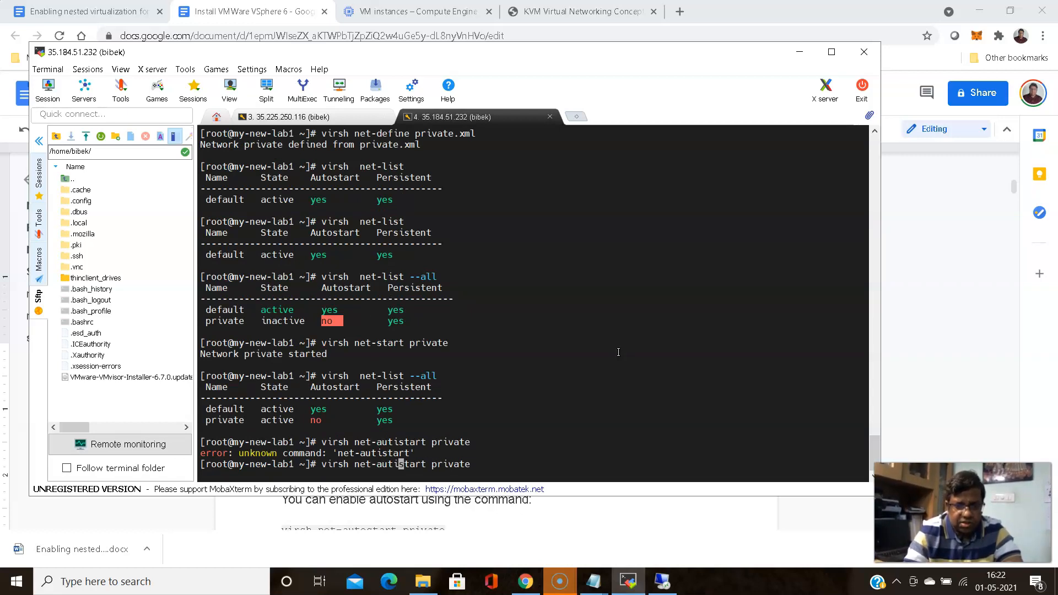
key("BackSpace")
type("o")
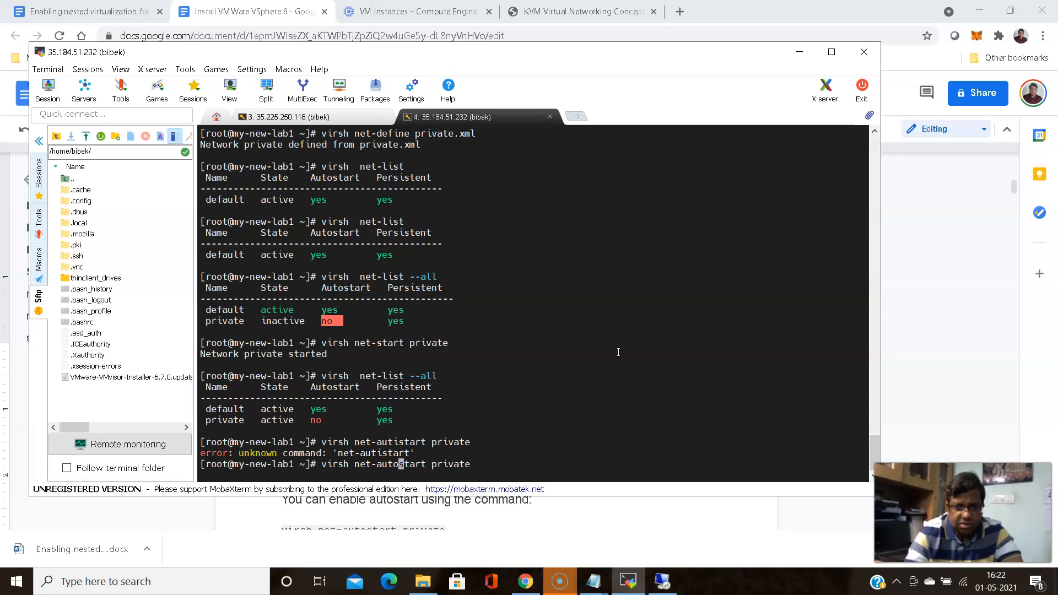
key("Return")
Rerun virsh net-list --all to confirm private now shows autostart yes
key("Up")
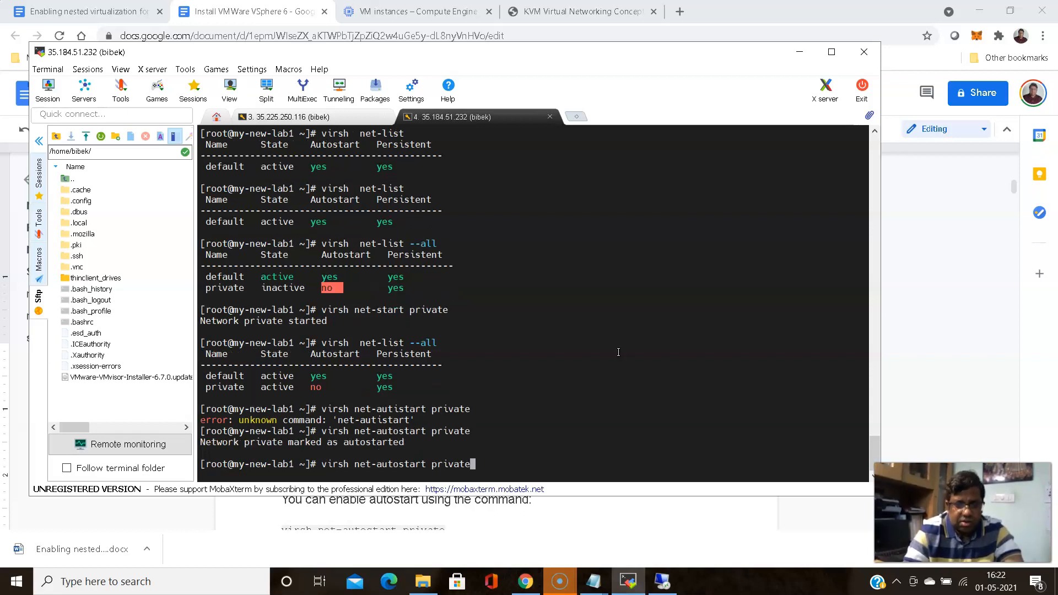
key("Up")
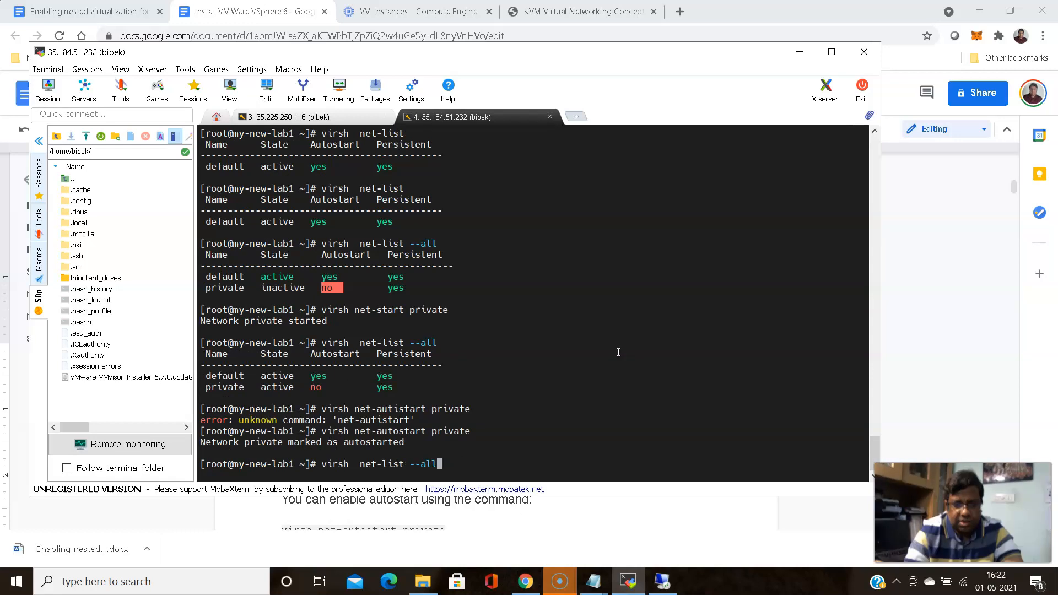
key("Return")
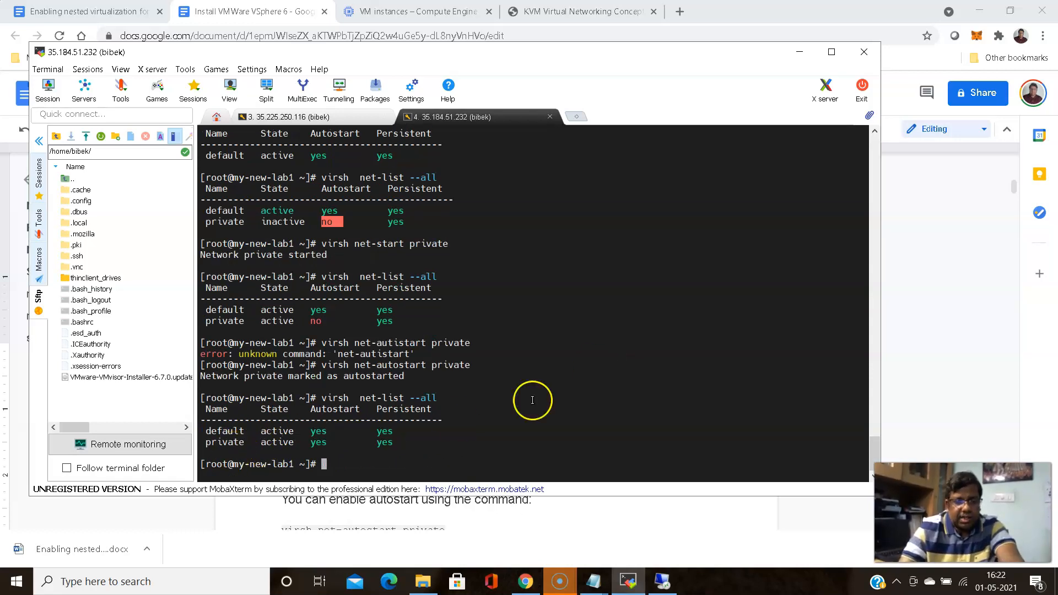
key("Up")
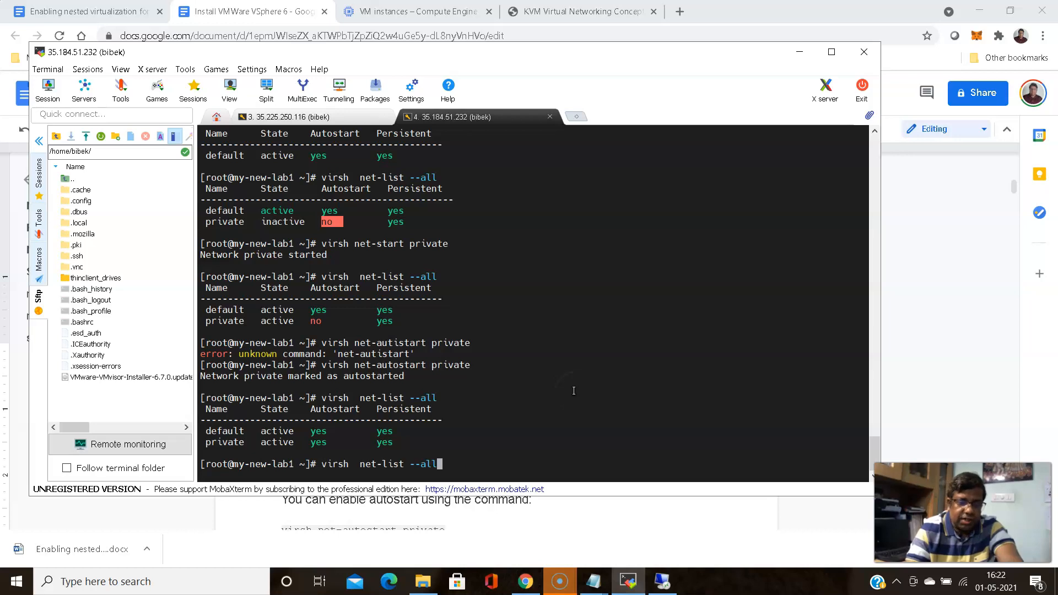
Open the private network's XML with virsh net-edit private and quit with :q unchanged
key("Up")
key("Up")
key("Up")
key("Up")
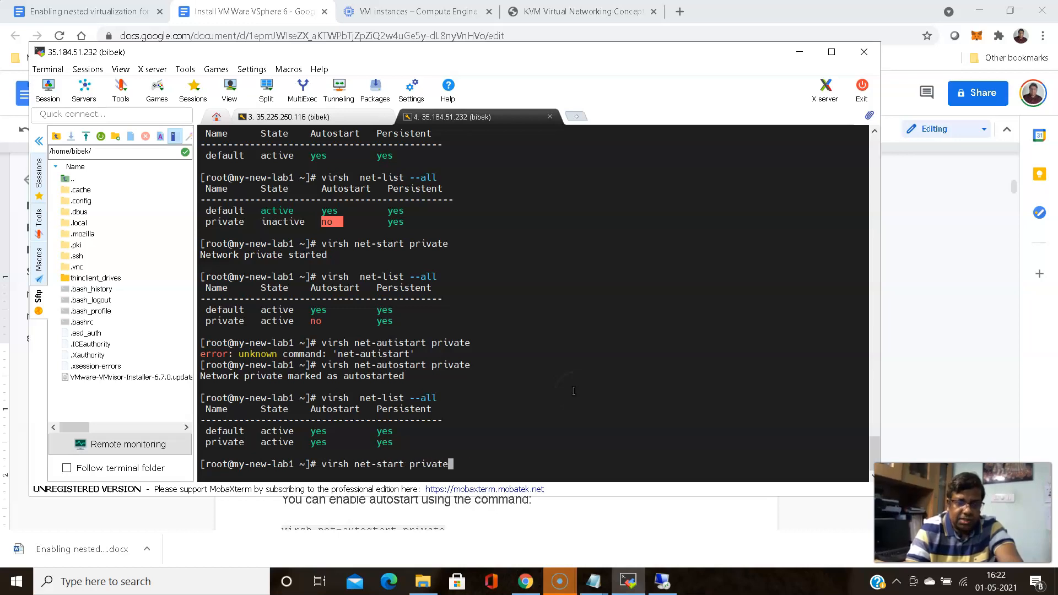
key("Up")
key("Up")
key("Up")
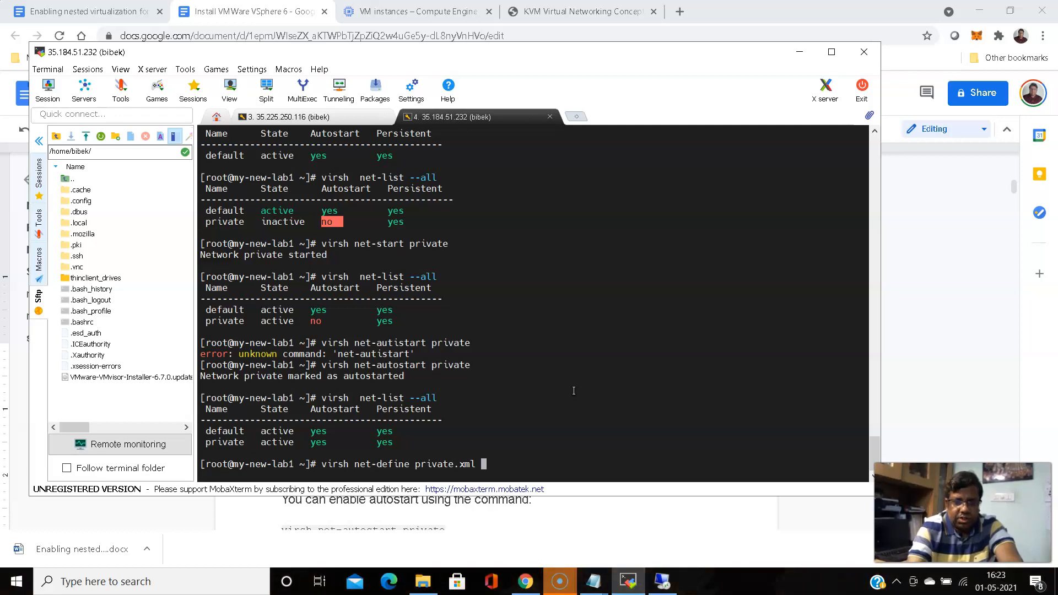
key("Up")
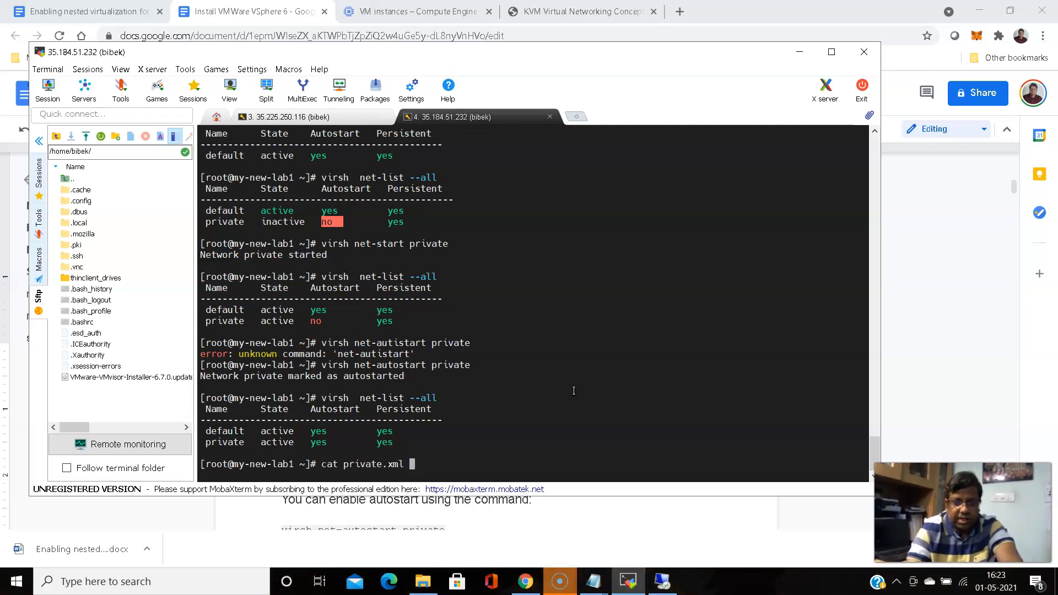
key("Up")
key("BackSpace")
key("BackSpace")
key("BackSpace")
key("BackSpace")
key("BackSpace")
key("BackSpace")
key("BackSpace")
key("BackSpace")
key("BackSpace")
key("BackSpace")
key("BackSpace")
key("BackSpace")
key("BackSpace")
key("BackSpace")
type("ifconfig")
key("Up")
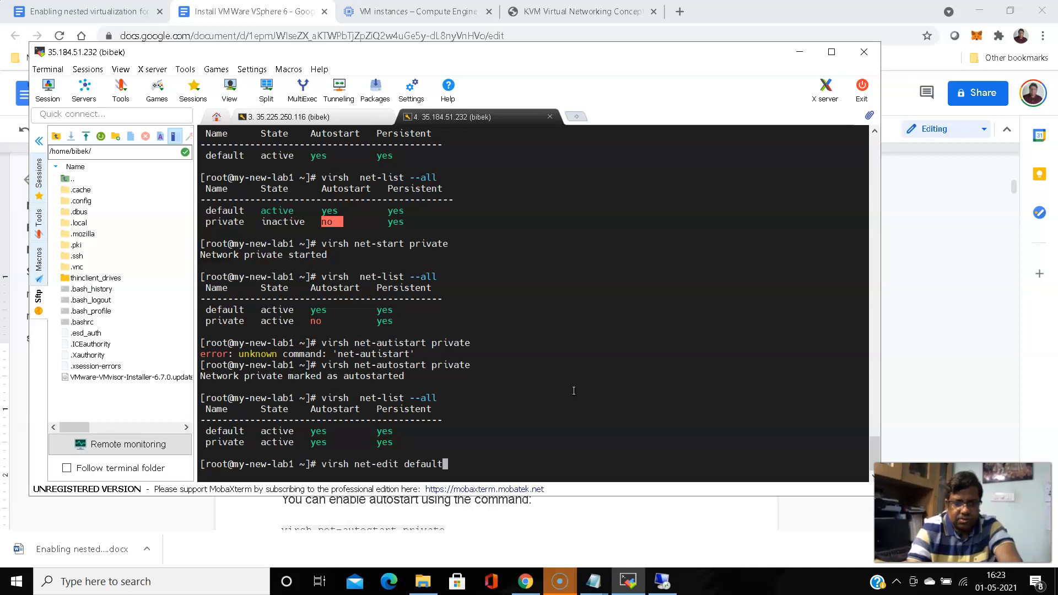
key("BackSpace")
key("BackSpace")
key("BackSpace")
key("BackSpace")
key("BackSpace")
key("BackSpace")
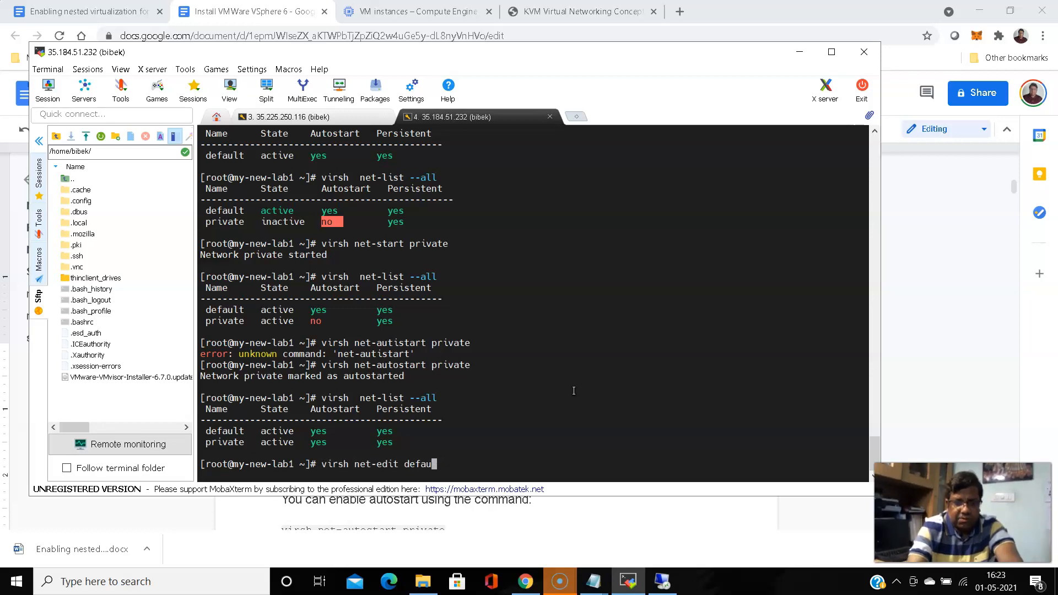
type("private")
key("Return")
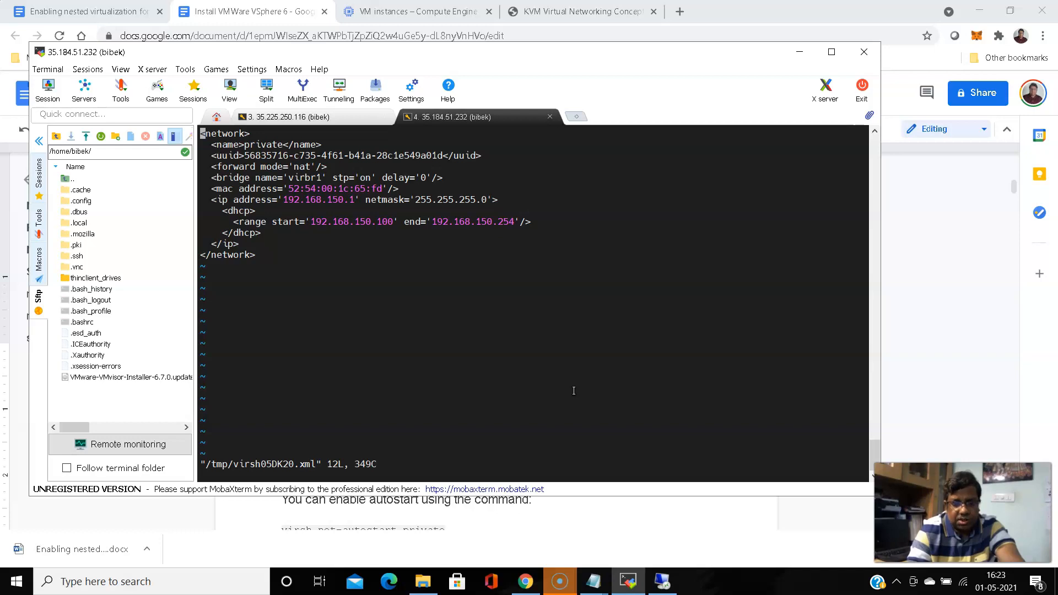
type(":q")
key("Return")
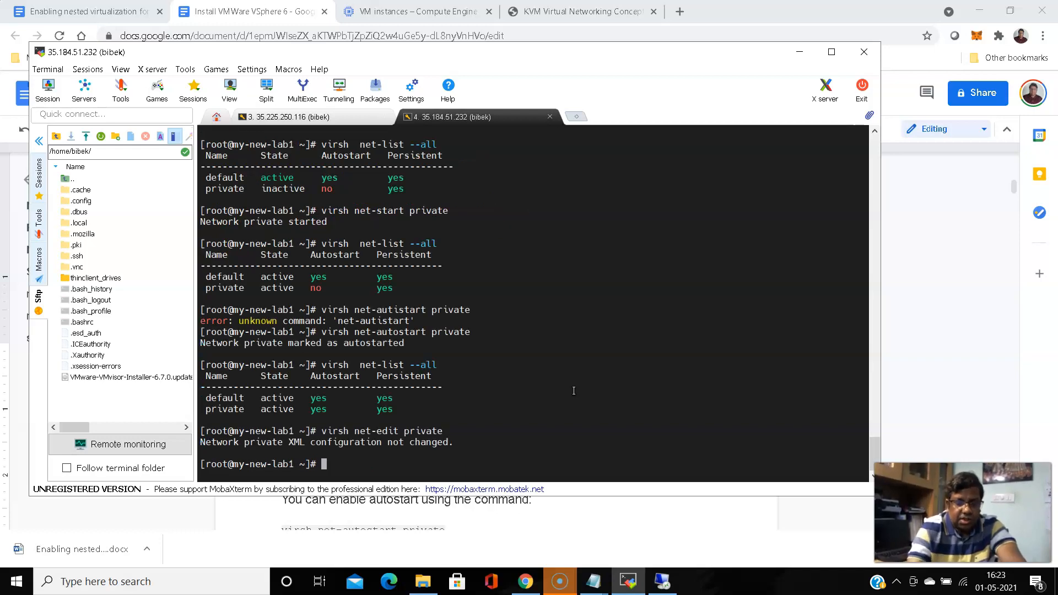
Run ip addr on the lab VM to list its network interfaces
type("ip")
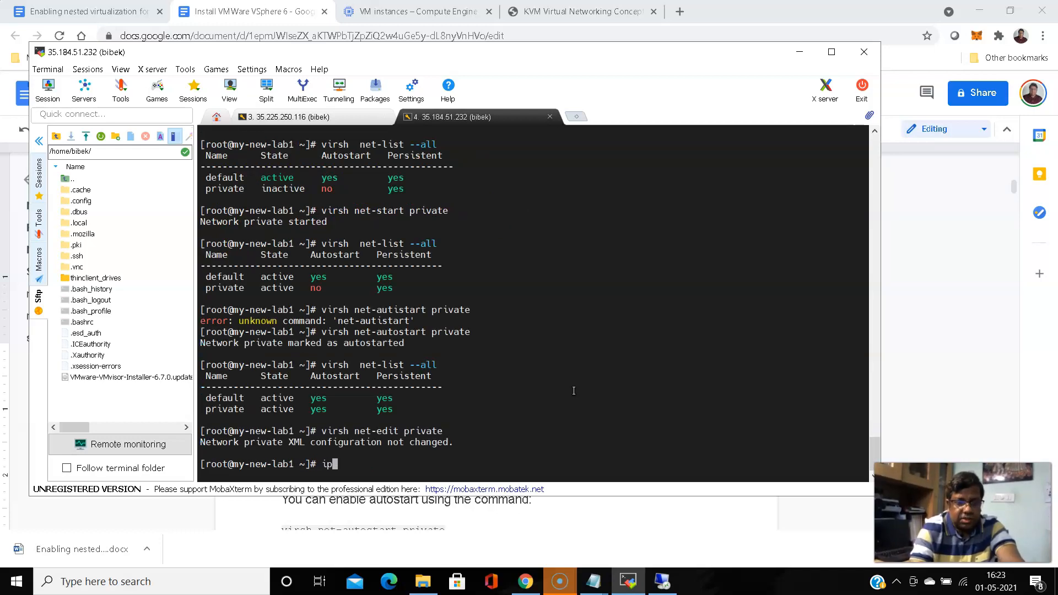
type(" dd")
key("BackSpace")
type("addr")
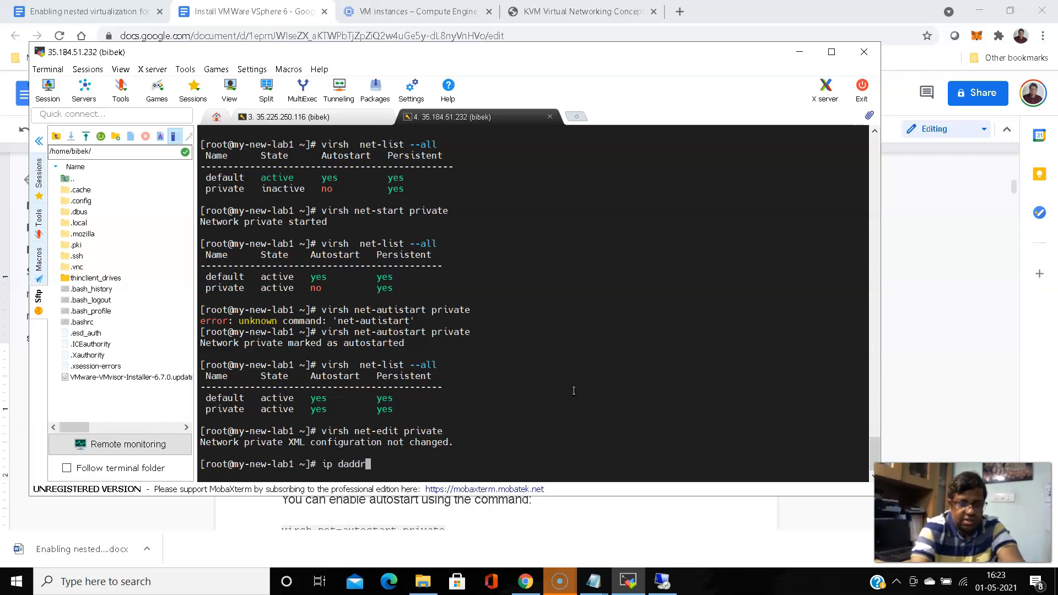
key("BackSpace")
key("BackSpace")
key("BackSpace")
key("BackSpace")
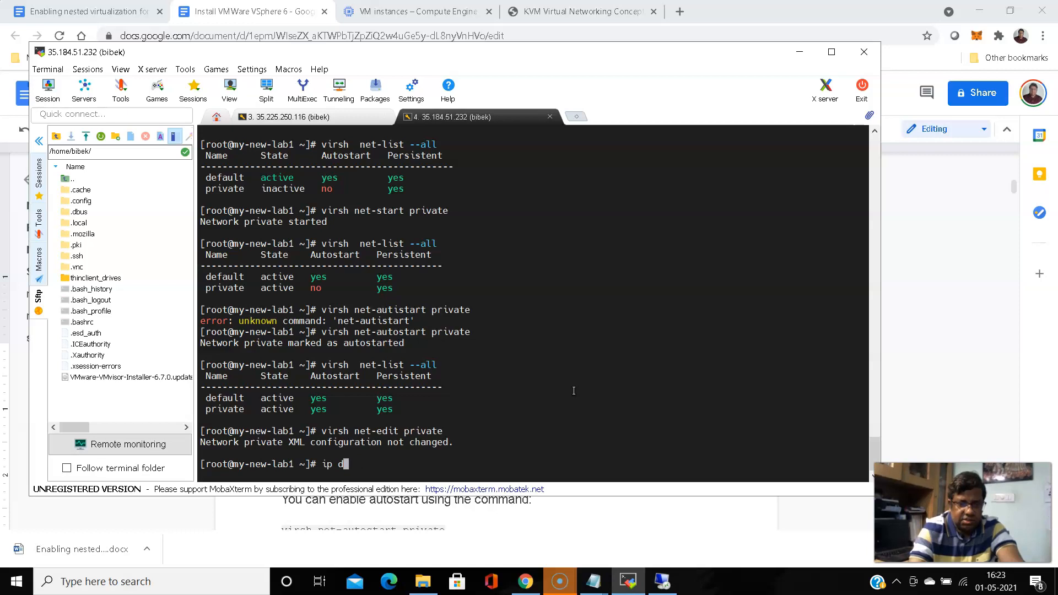
type("dr")
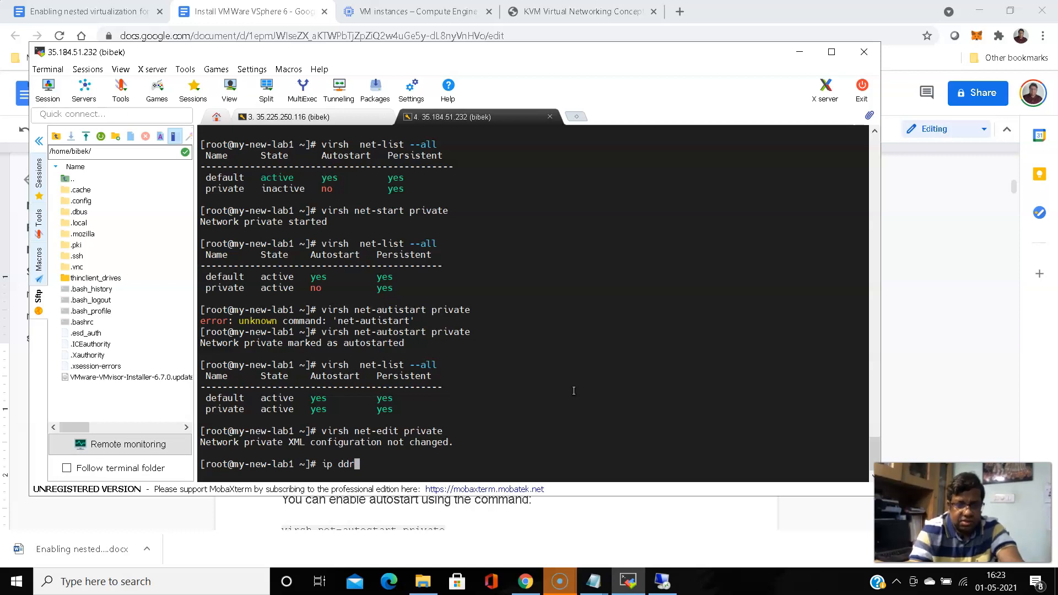
key("Return")
key("Up")
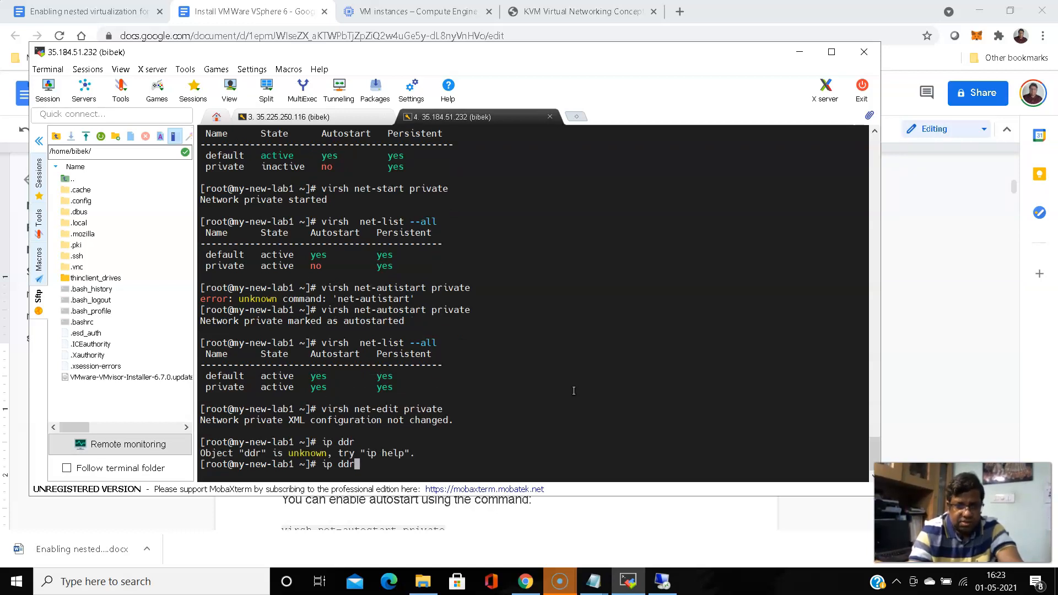
key("BackSpace")
key("BackSpace")
type("addr")
key("Return")
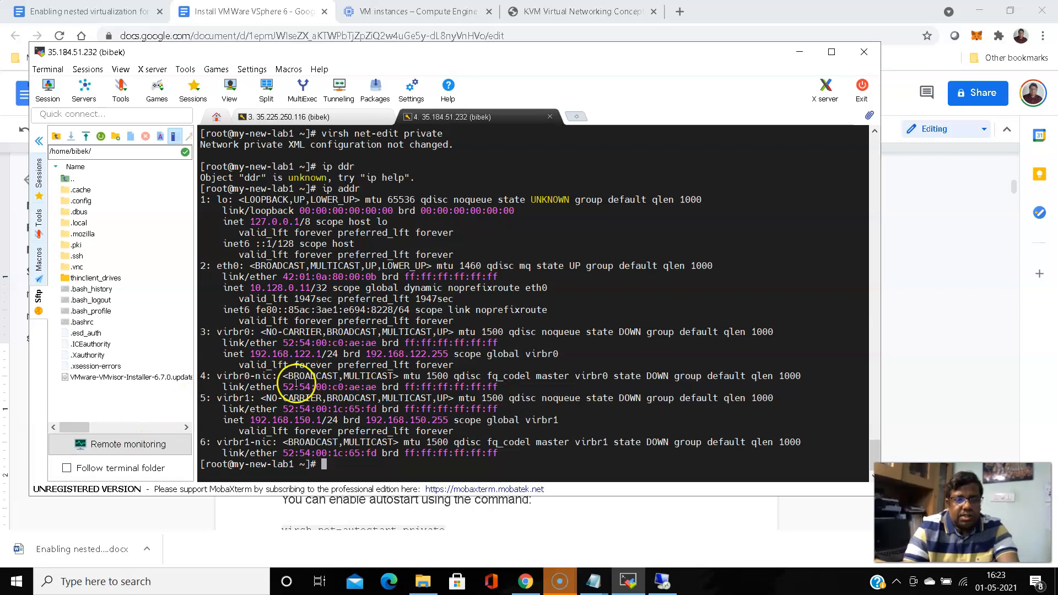
Highlight the virbr1 entry at 192.168.150.1/24, then return to the Google Docs guide
left_click_drag(218, 400, 320, 417)
left_click(472, 448)
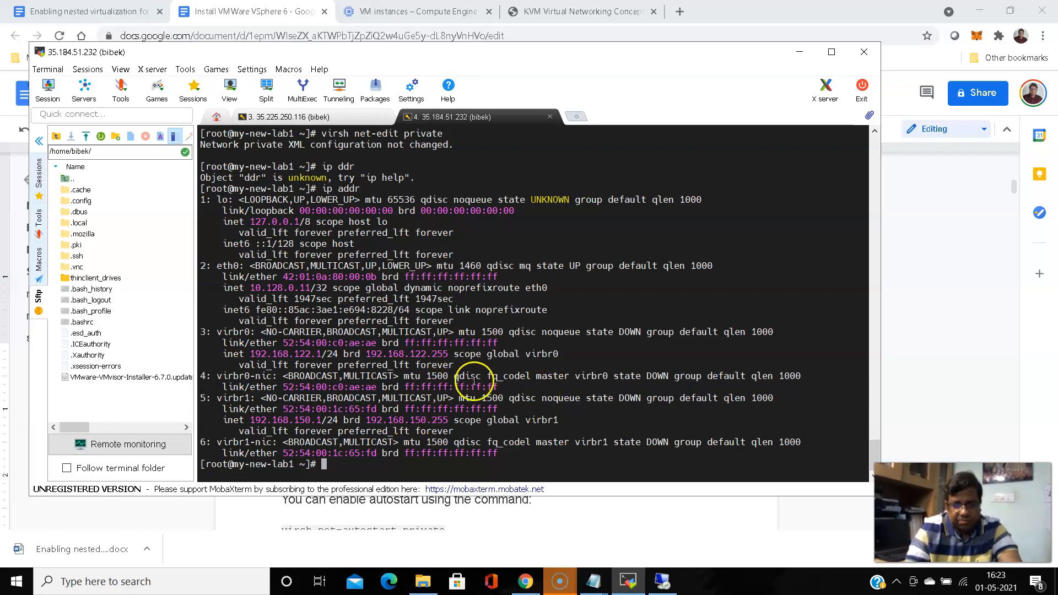
left_click(526, 590)
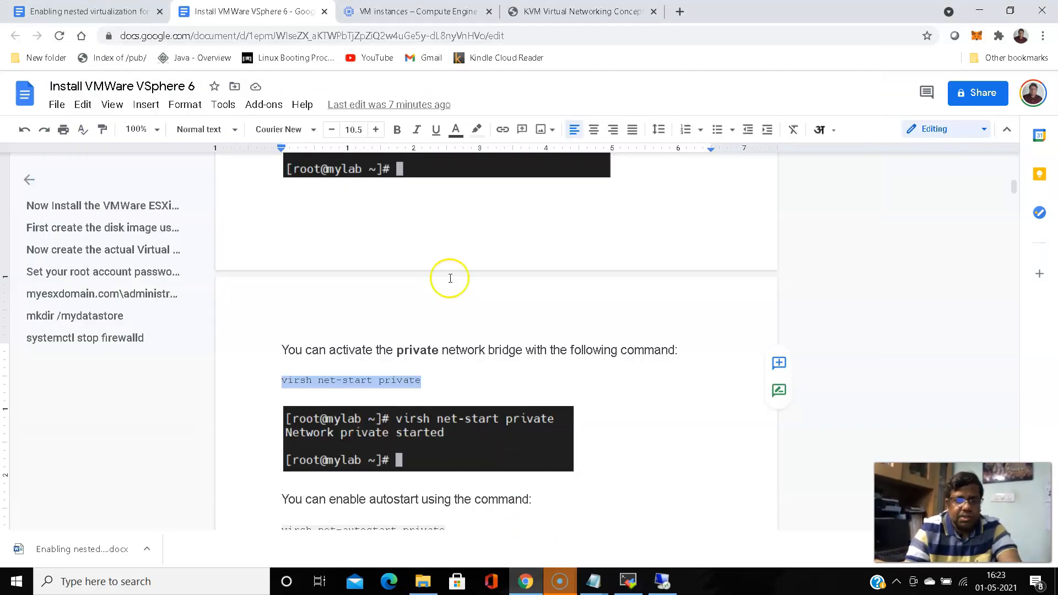
Scroll the guide down to its Connection Details screenshot, then bring up Virtual Machine Manager
scroll(414, 202, "down", 3)
scroll(415, 203, "down", 10)
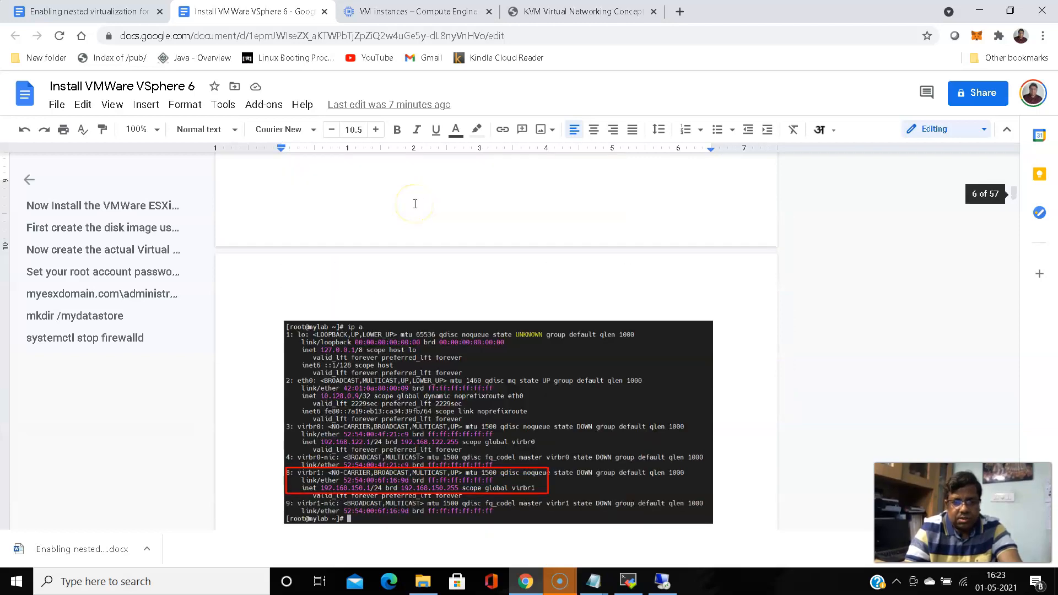
scroll(415, 204, "down", 8)
scroll(414, 204, "down", 1)
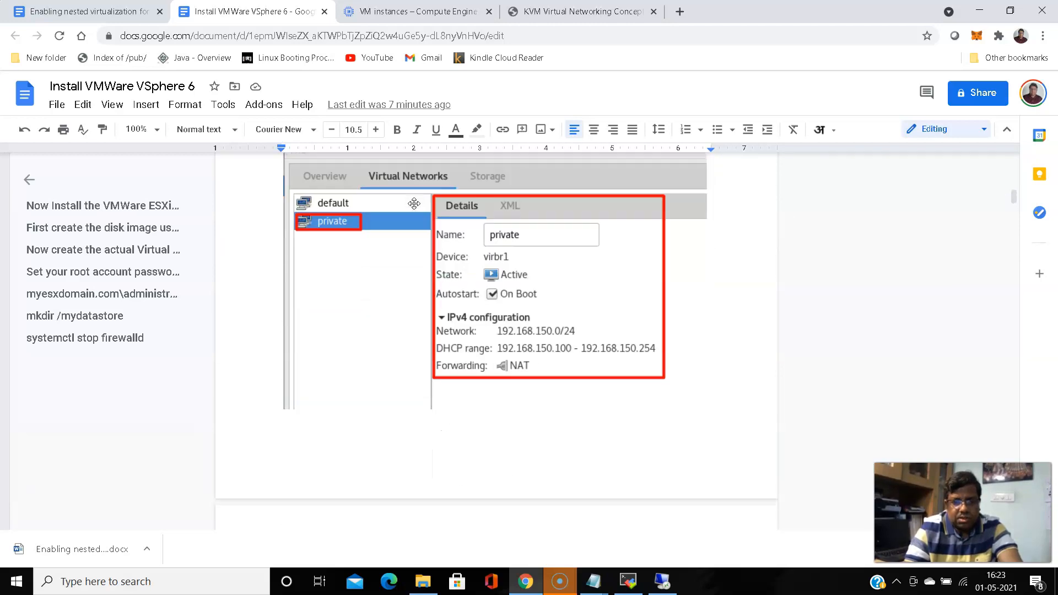
left_click(662, 581)
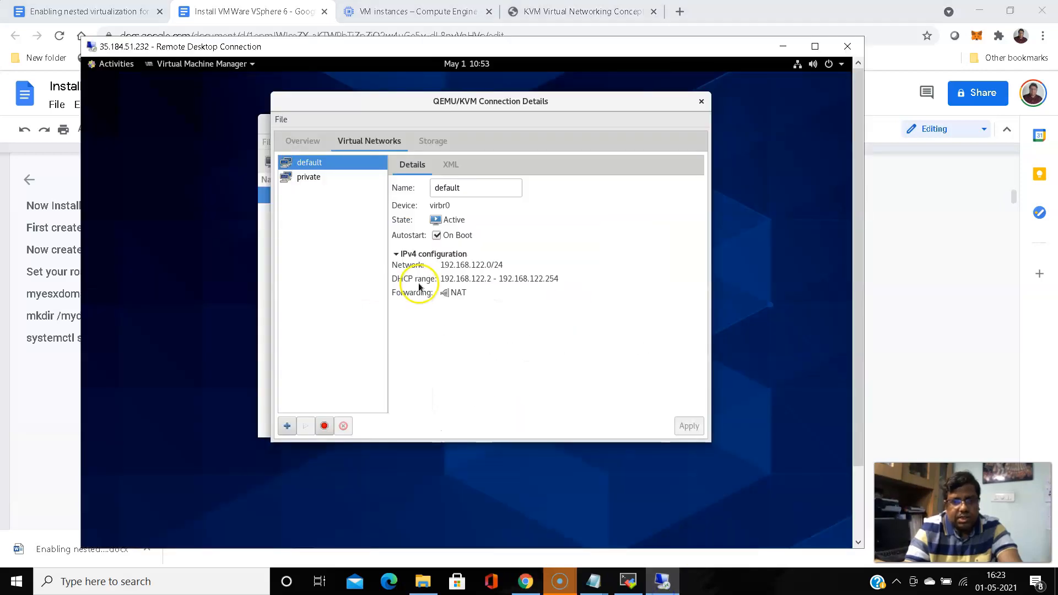
Check the private network's details and XML (192.168.150.0/24, NAT), then close Connection Details and return to the guide
left_click(303, 180)
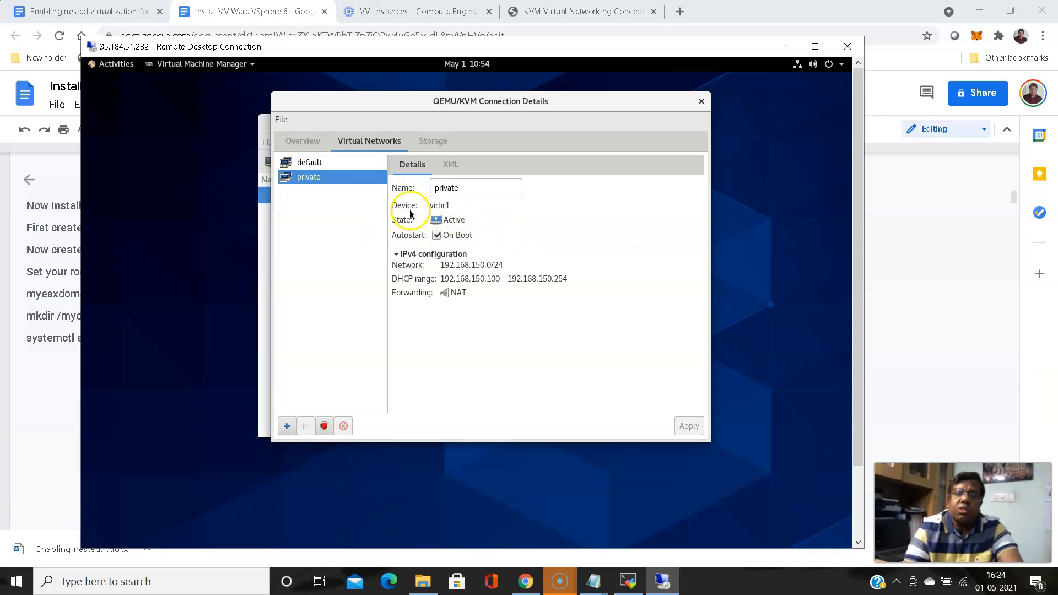
left_click(450, 164)
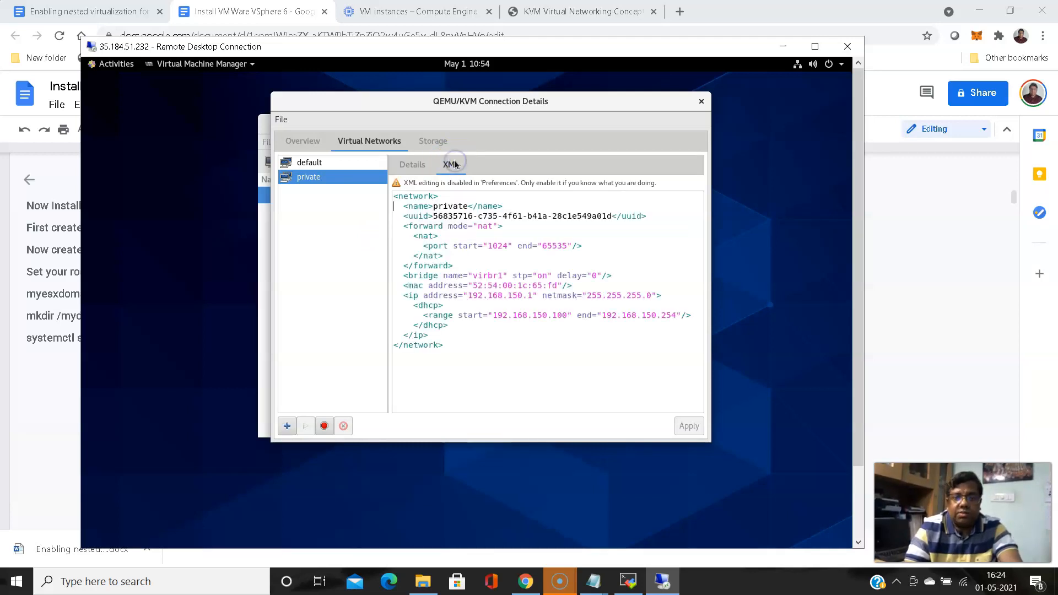
left_click(414, 167)
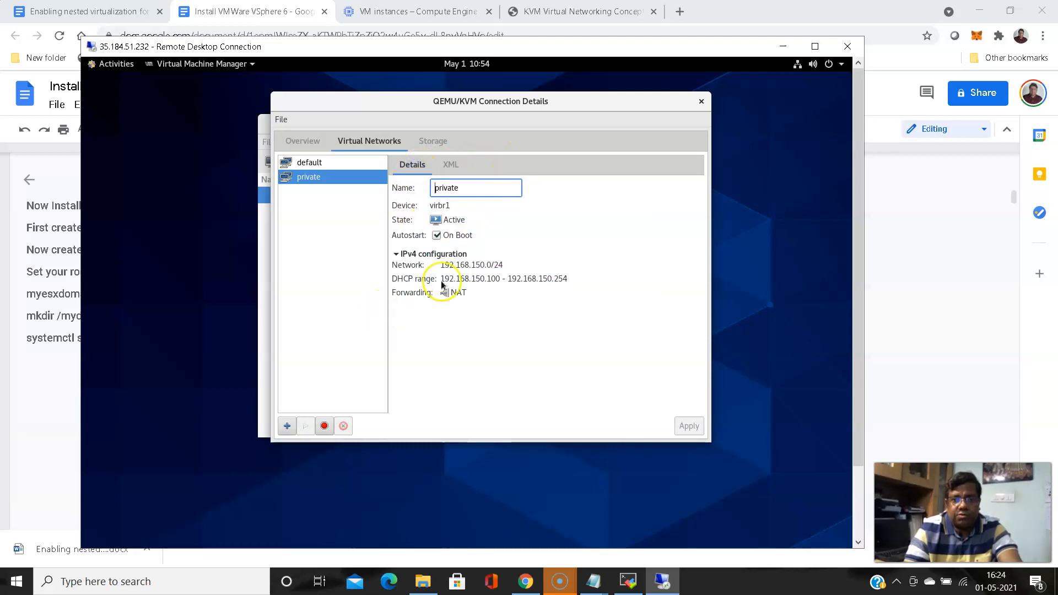
left_click(701, 104)
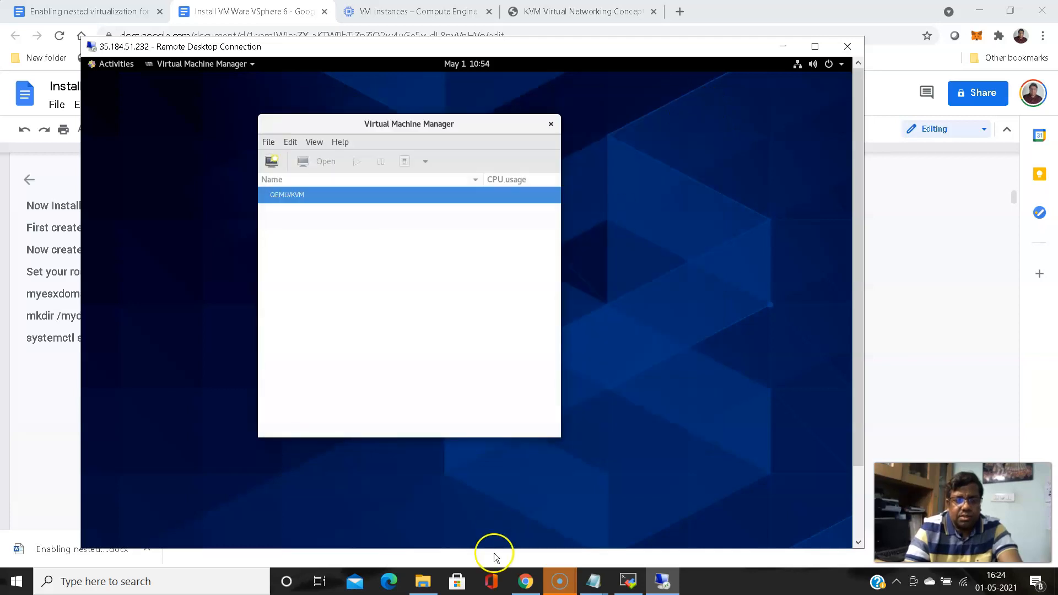
left_click(525, 581)
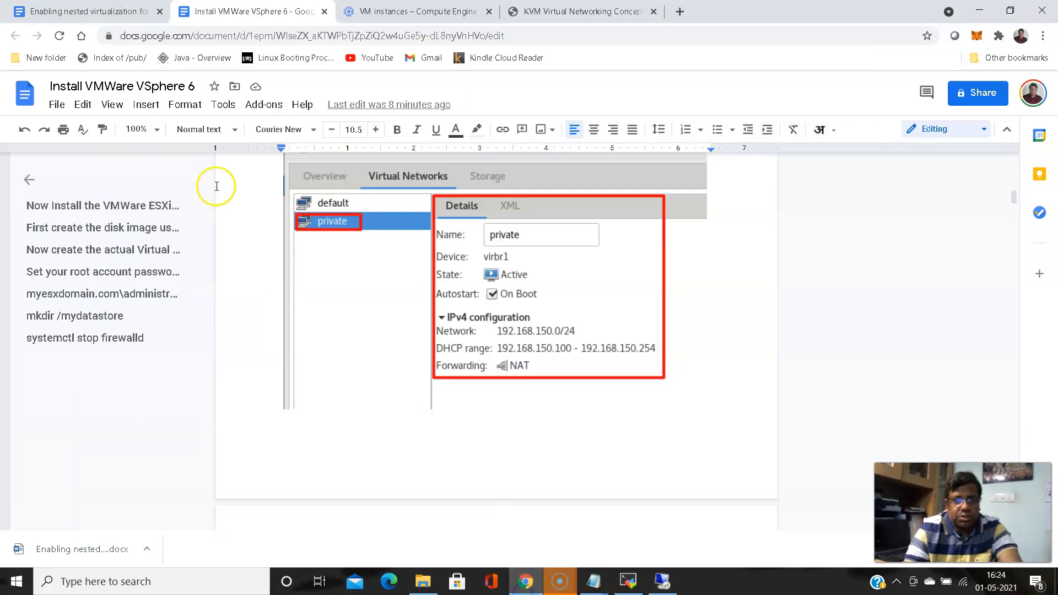
Find the virt-install block, highlight its /tmp --cdrom ISO path, and bring MobaXterm forward
scroll(255, 247, "down", 7)
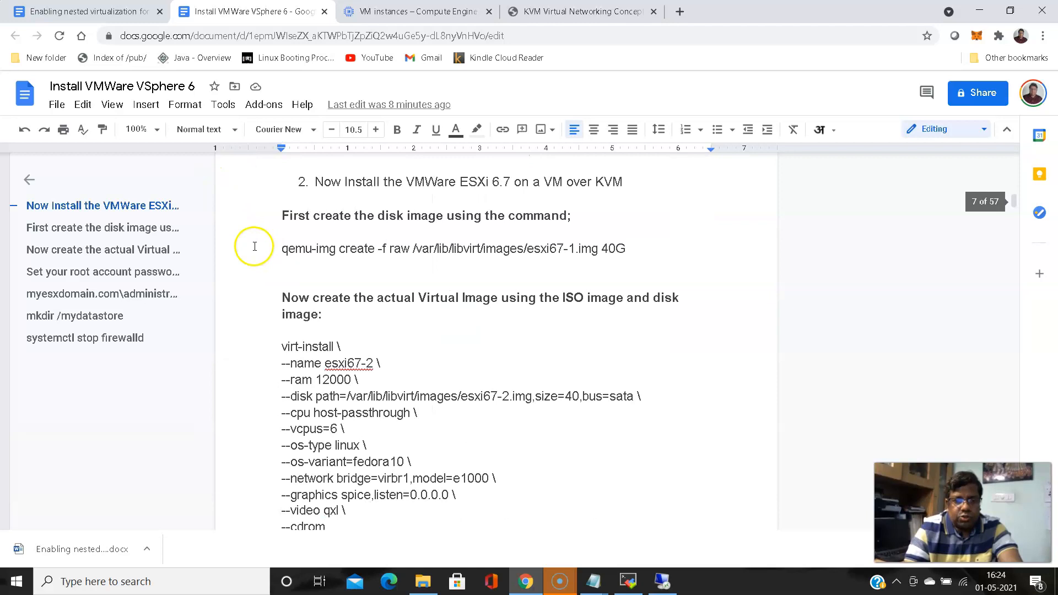
scroll(243, 251, "up", 1)
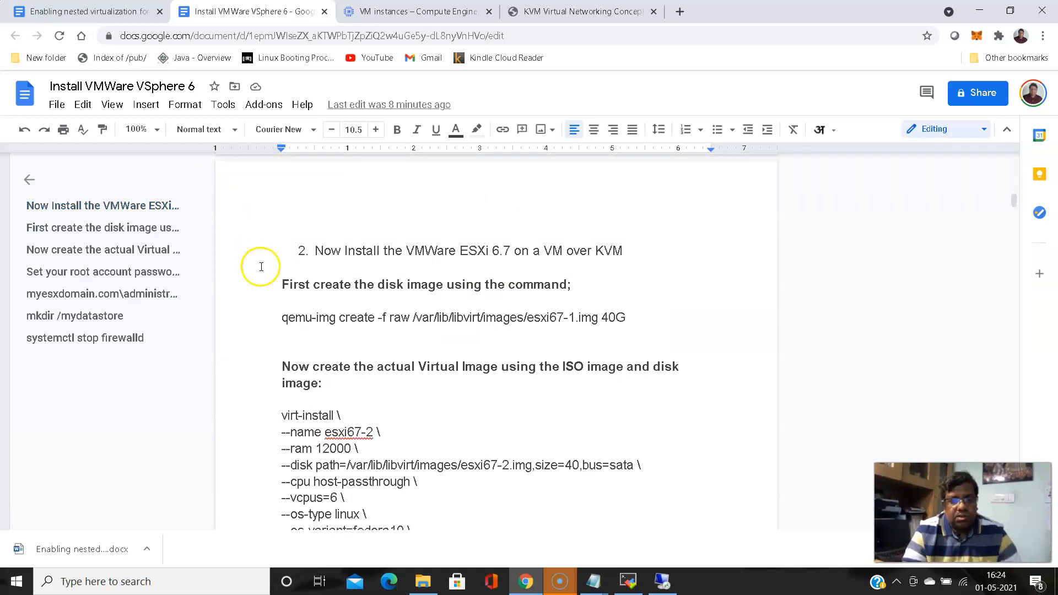
scroll(405, 336, "down", 5)
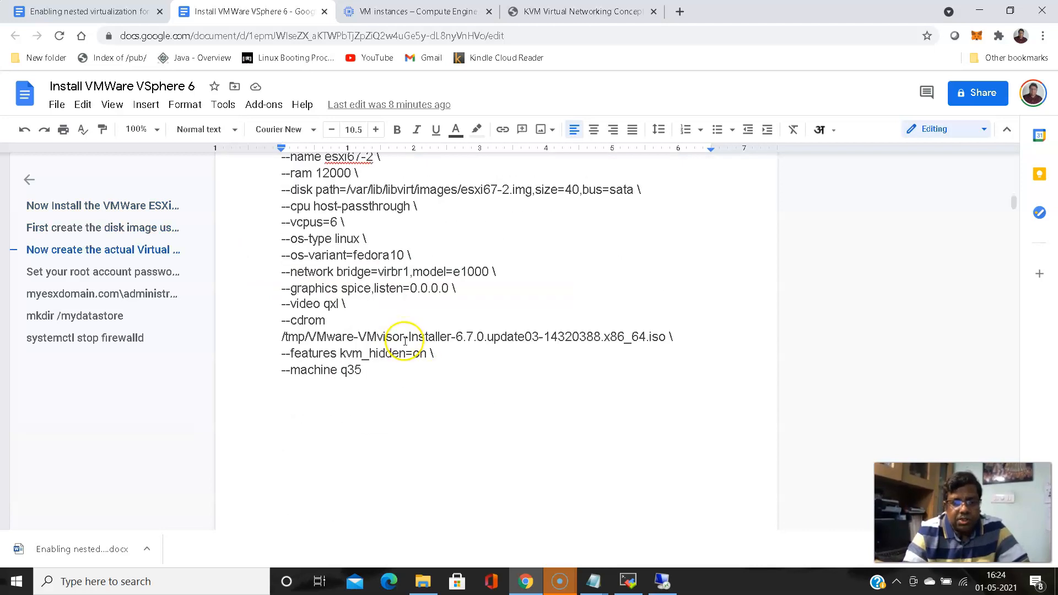
left_click_drag(306, 339, 670, 334)
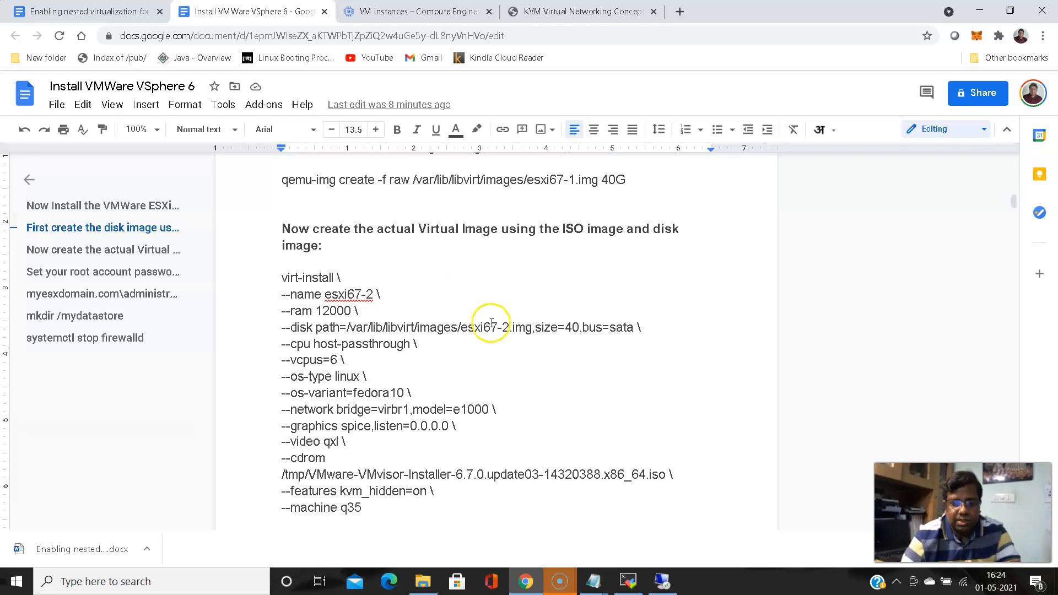
left_click(628, 582)
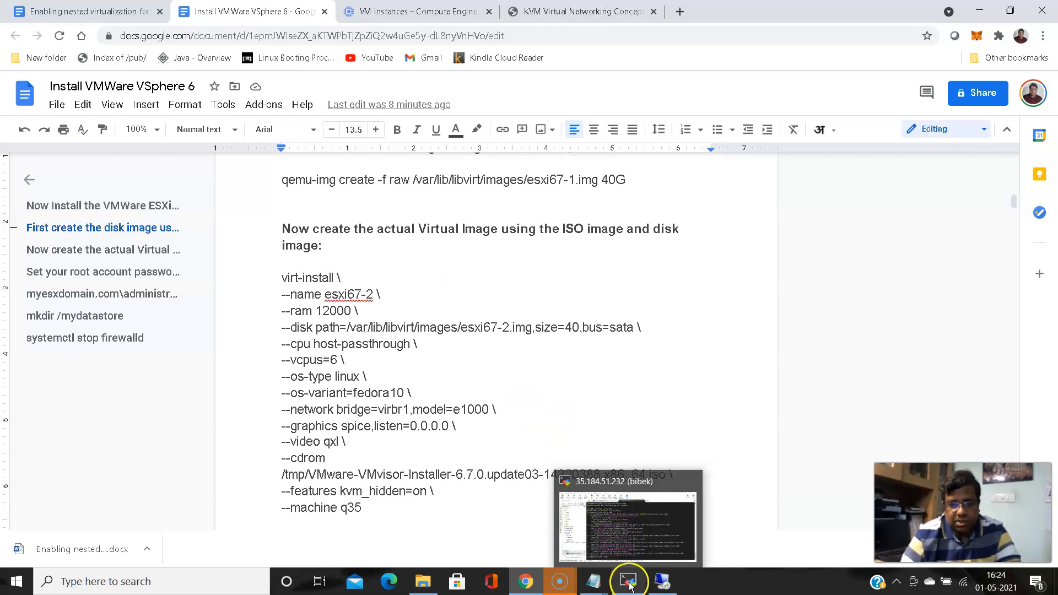
left_click(629, 581)
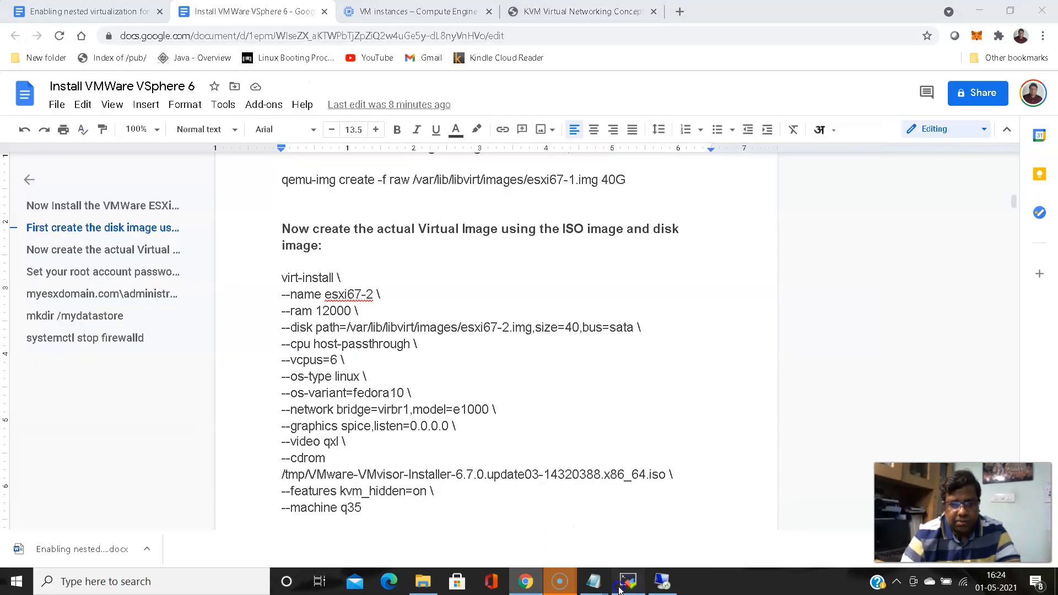
left_click(628, 581)
left_click(397, 183)
On the 35.184.51.232 lab VM, run ls -ltr in /tmp and highlight the ESXi and CentOS ISO names
left_click(306, 117)
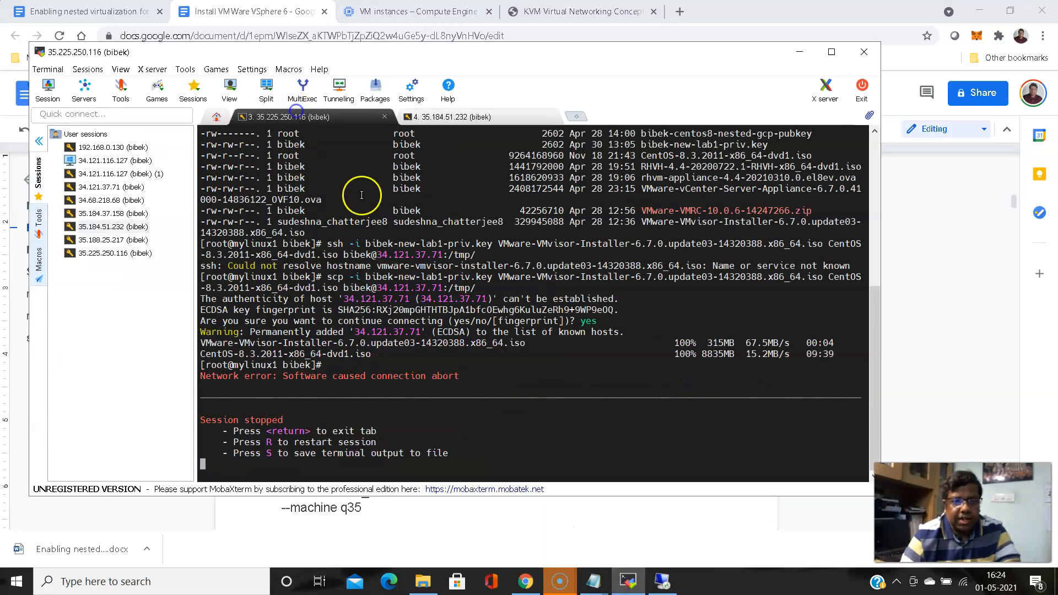
left_click(466, 117)
type("cd /tmp/")
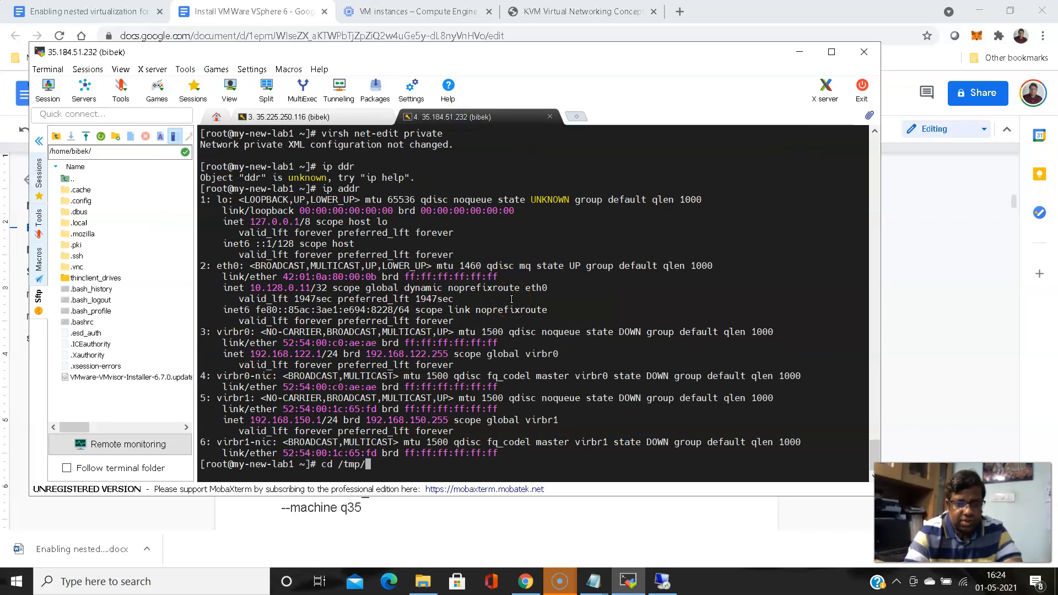
key("Return")
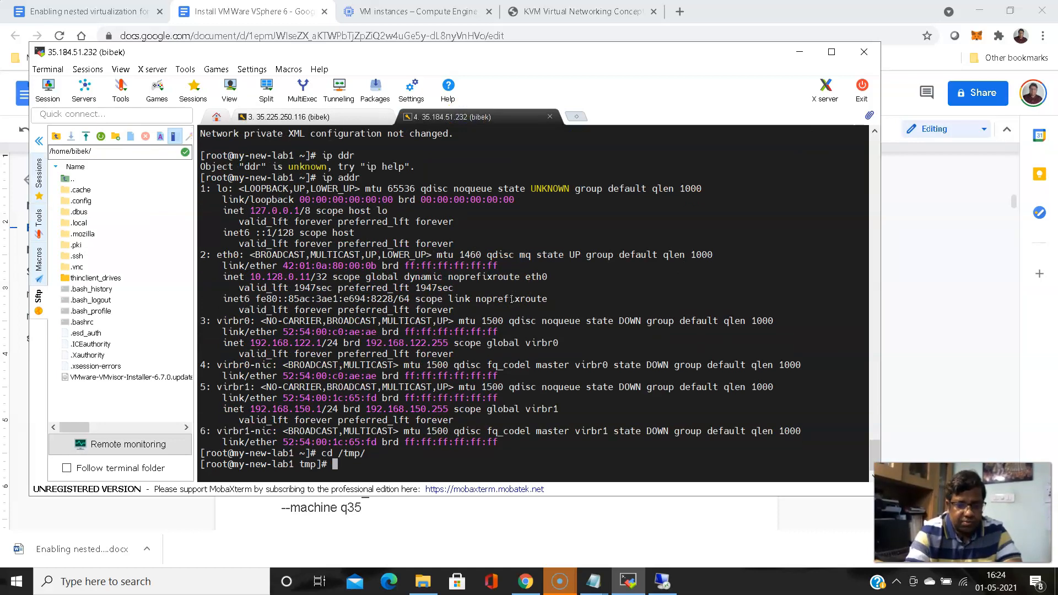
type("ls -ltr")
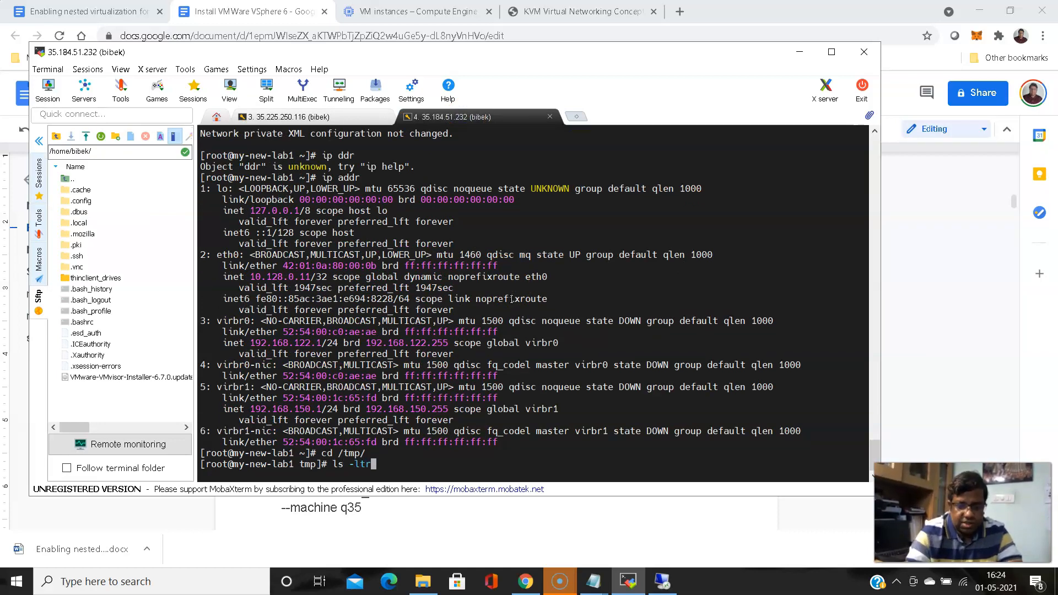
key("Return")
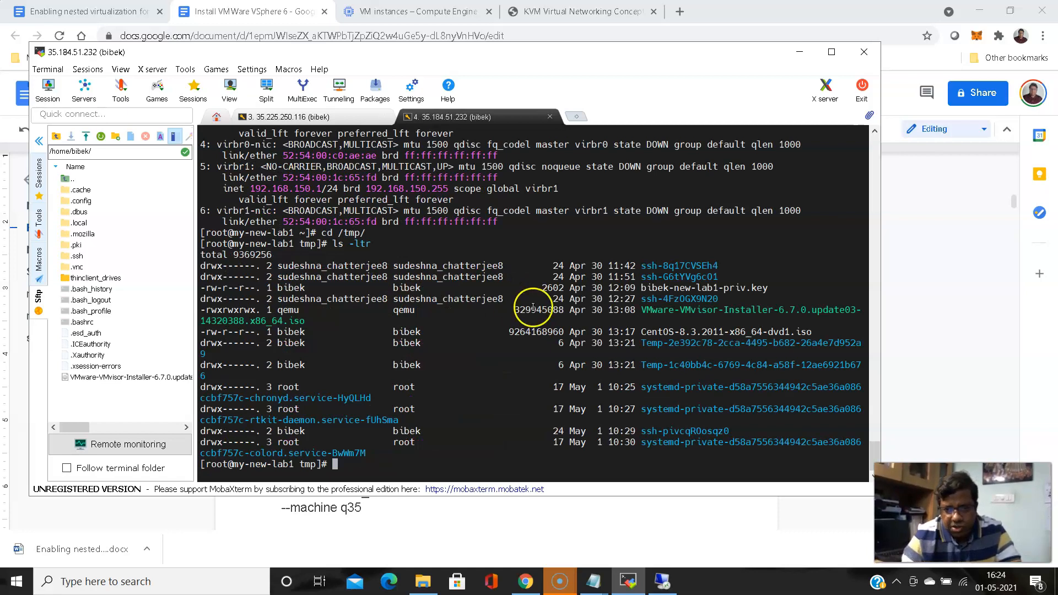
left_click_drag(701, 309, 779, 317)
left_click(674, 325)
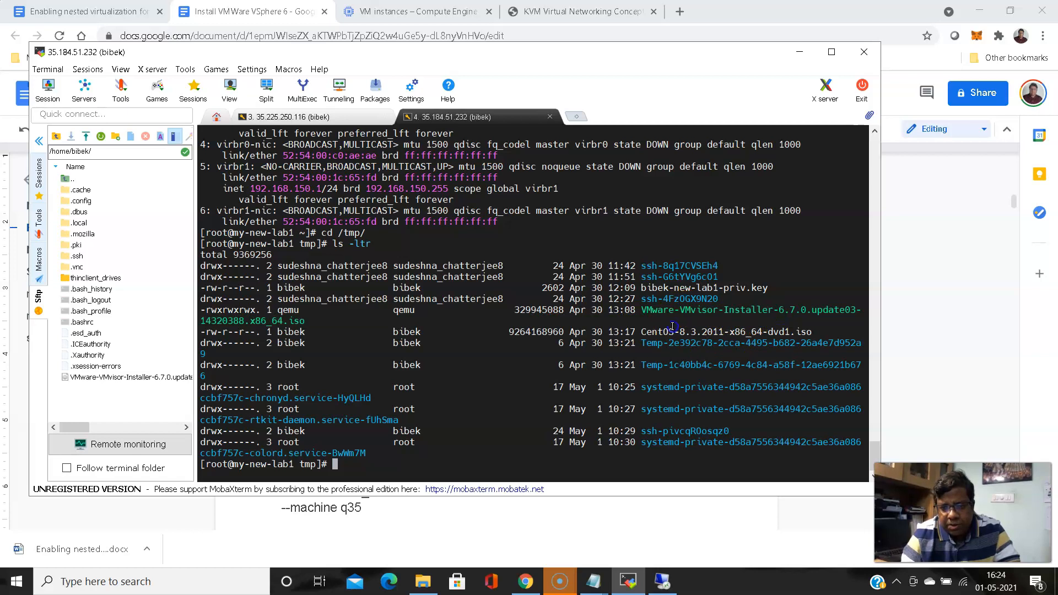
left_click_drag(672, 327, 723, 328)
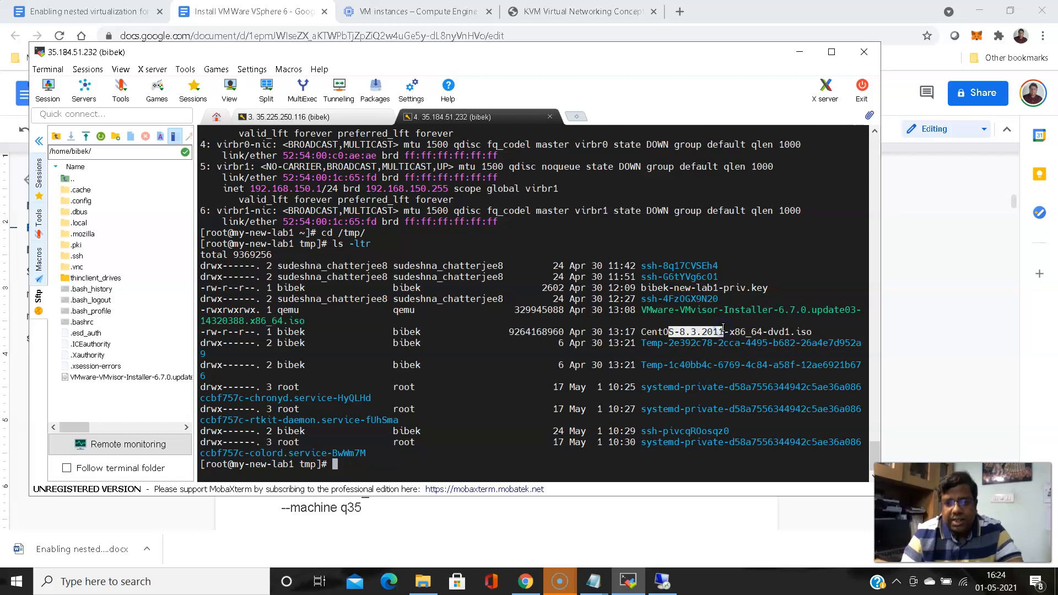
Restart the stopped 35.225.250.116 session and become root with sudo su -
left_click(284, 117)
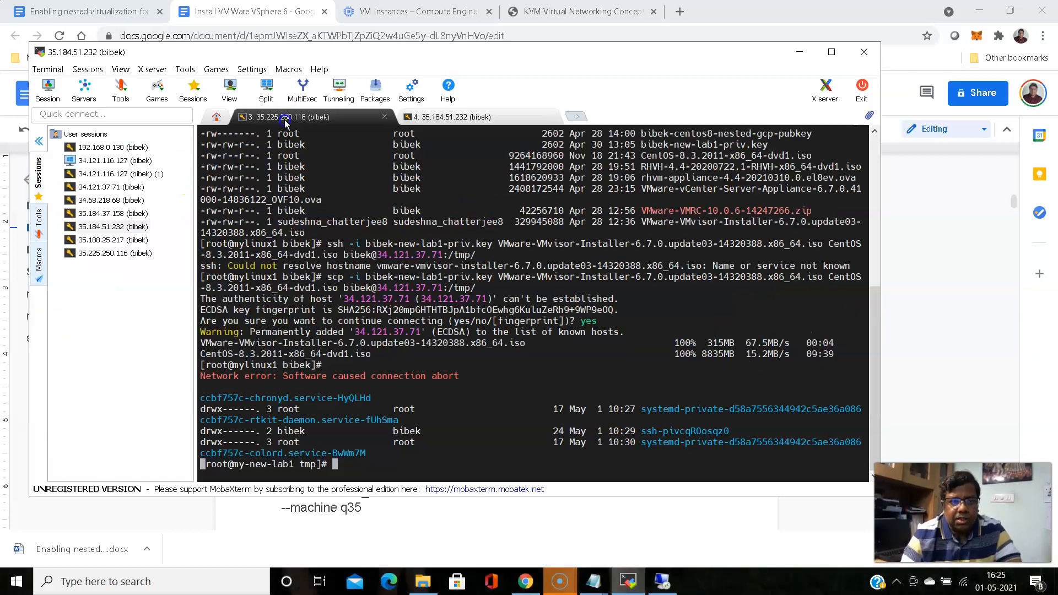
left_click(339, 280)
key("r")
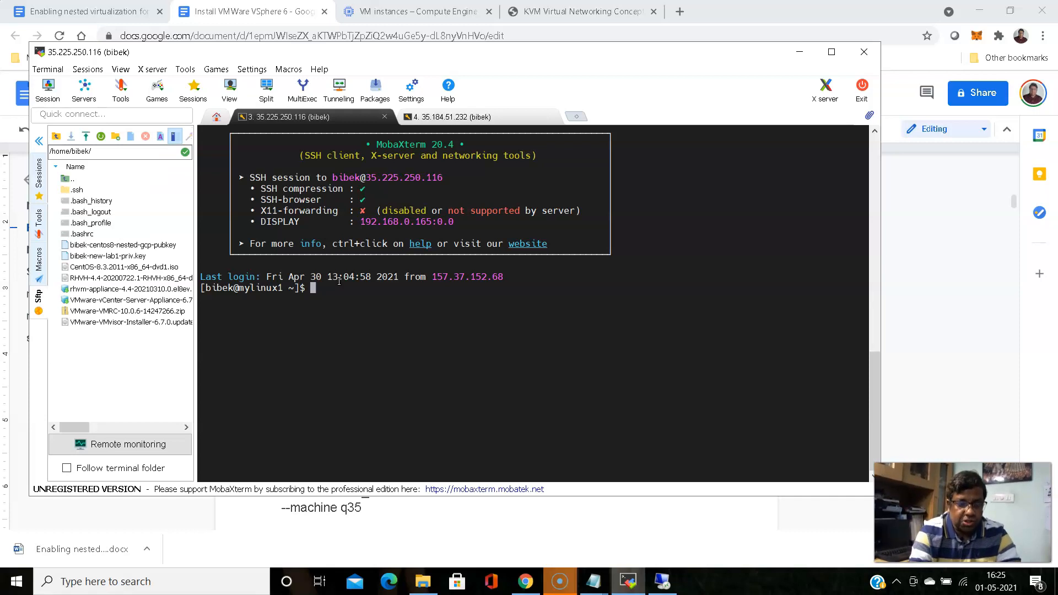
type("sudo su -")
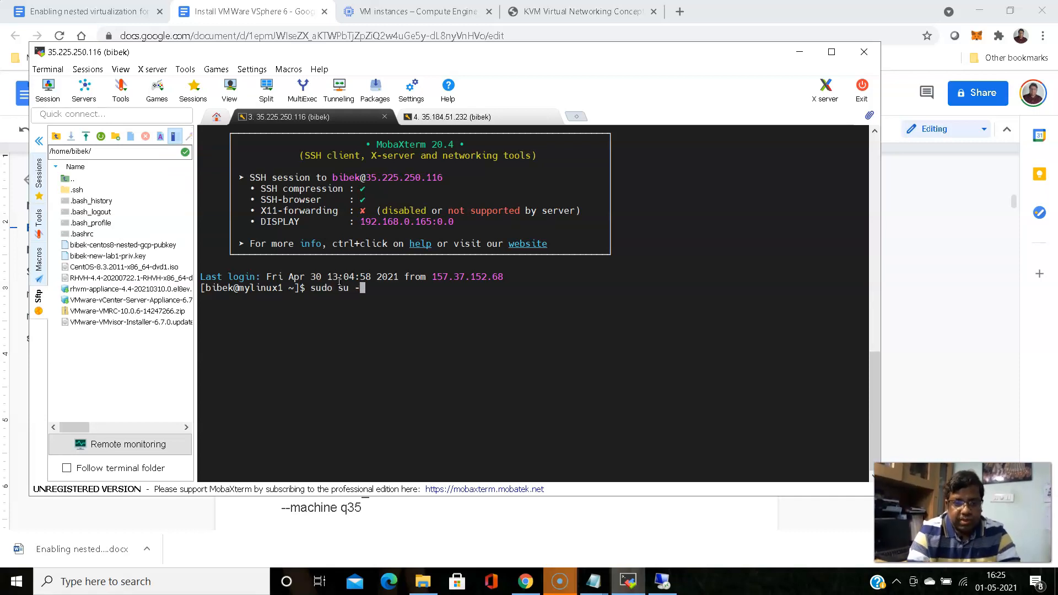
key("Return")
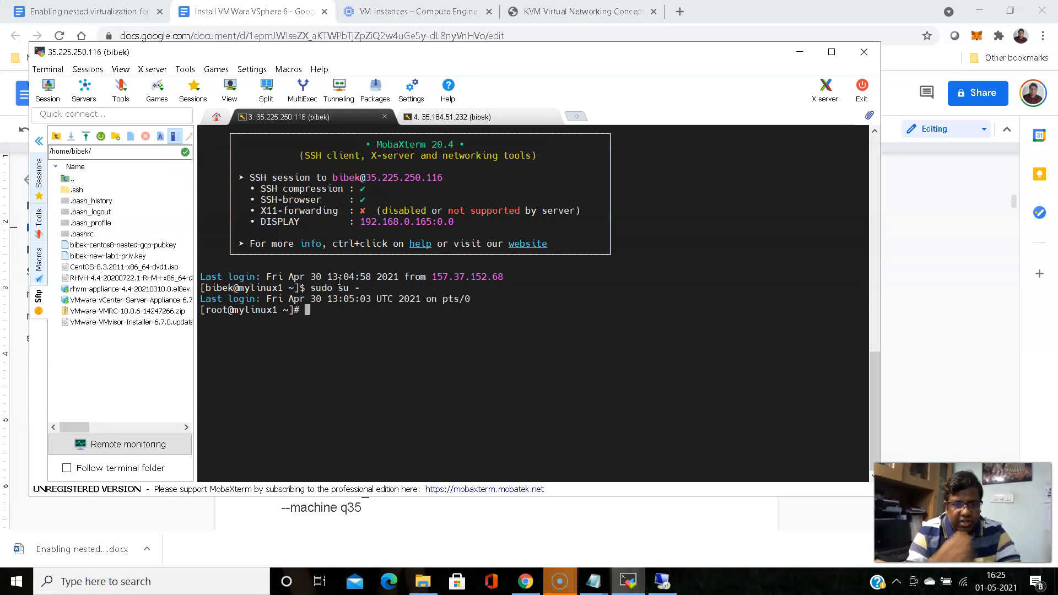
Change into the home folder and list its installer files with ll
type("cd /ho")
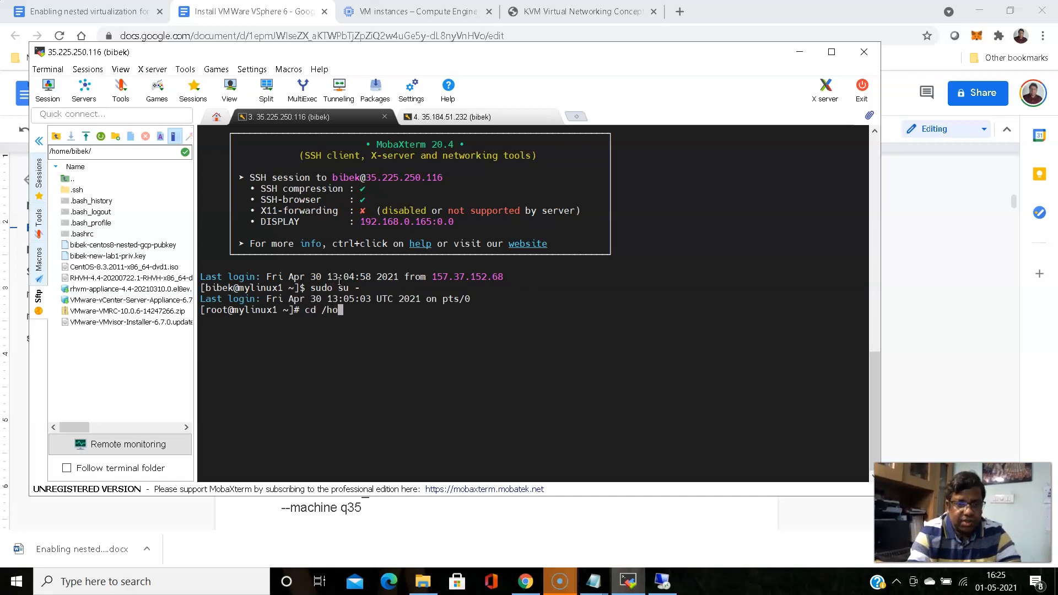
key("Tab")
type("bi")
key("Tab")
key("Return")
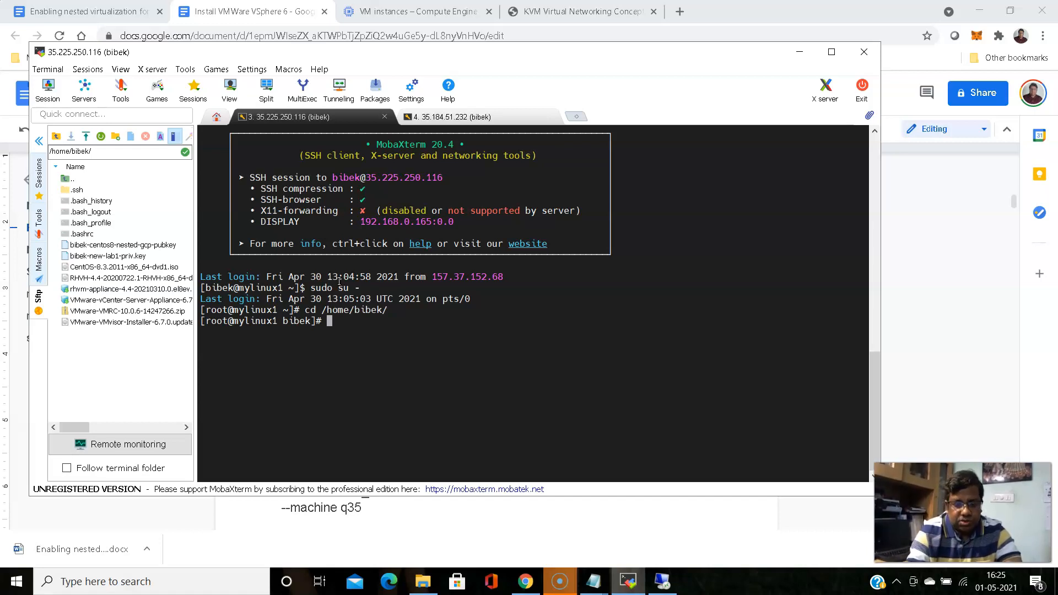
type("ll")
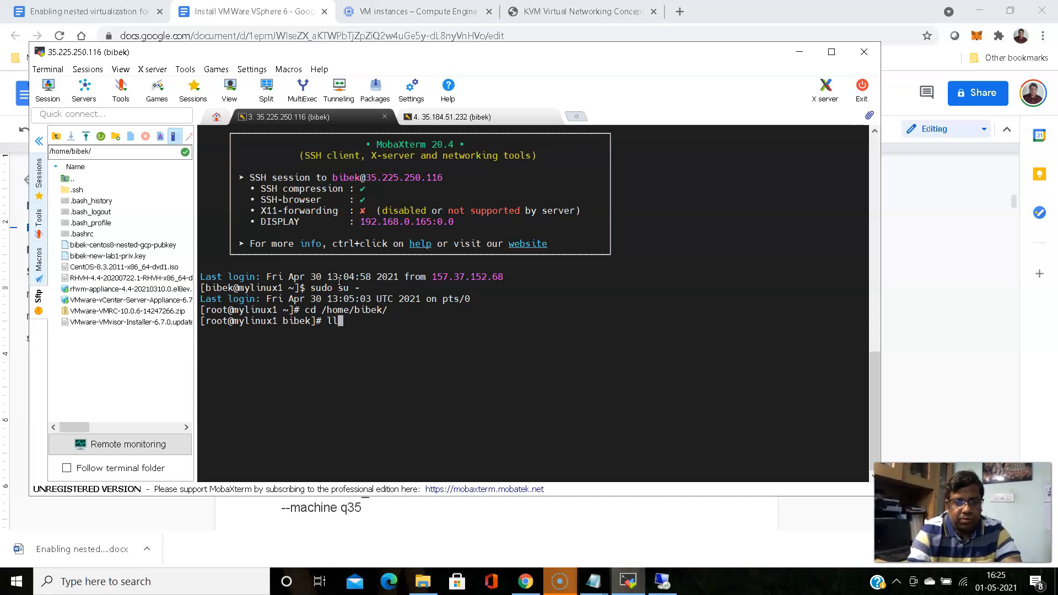
key("Return")
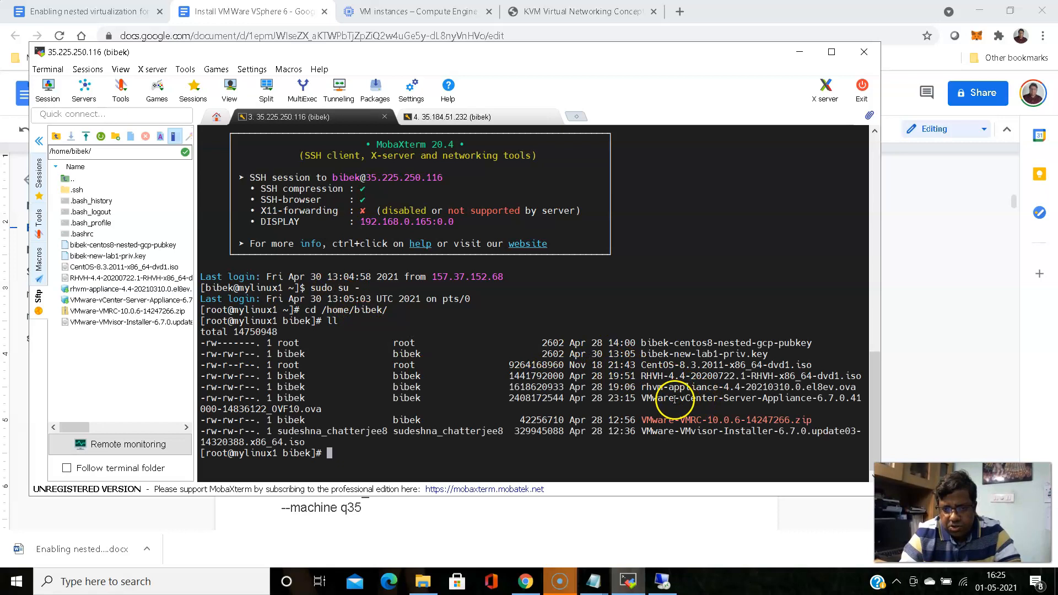
Copy the vCenter OVA file name and paste the prepared scp command
double_click(708, 398)
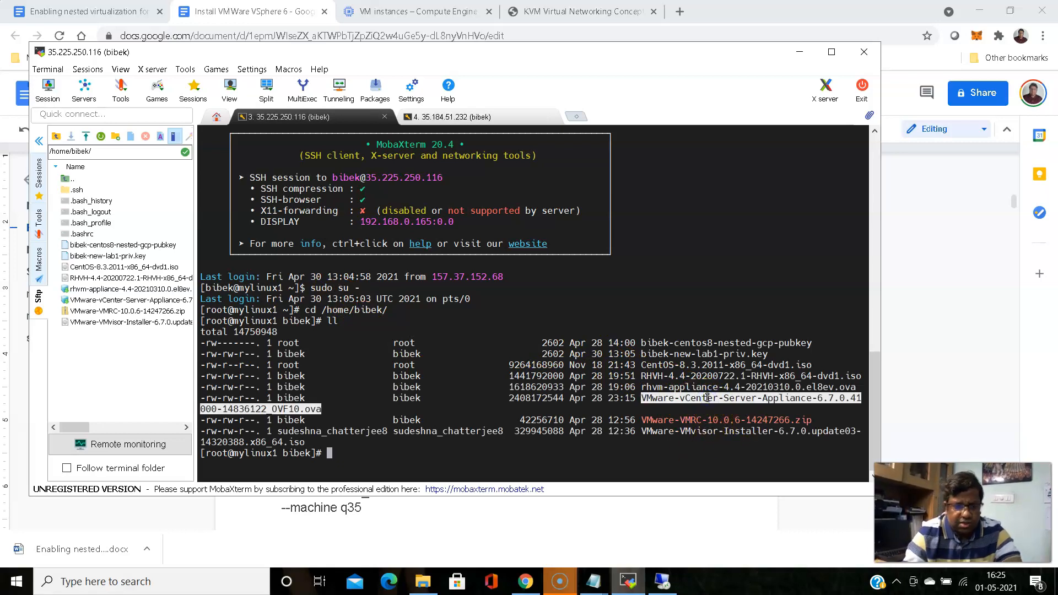
right_click(706, 398)
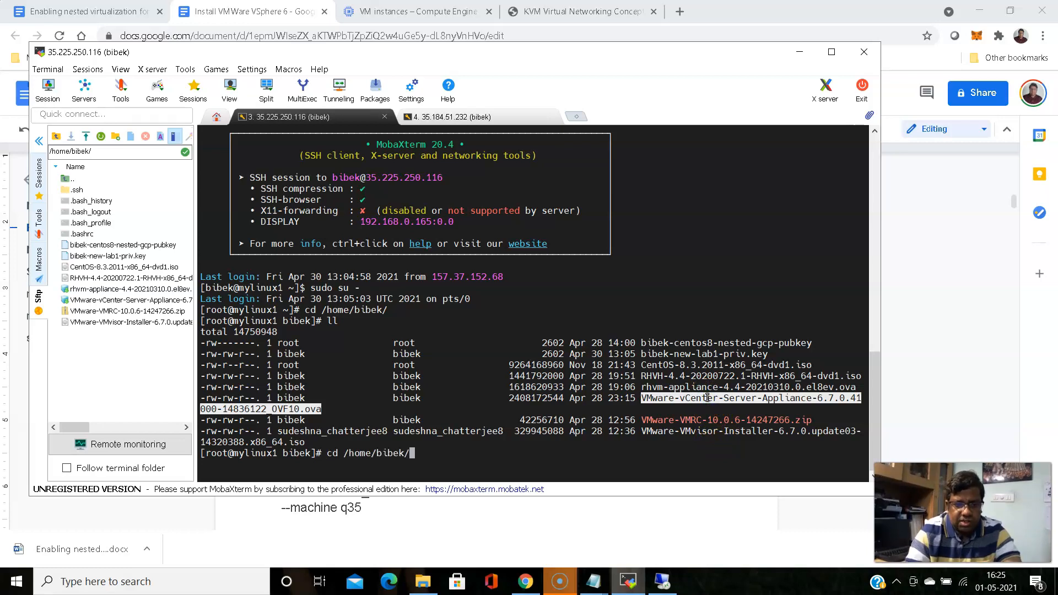
key("Left")
key("Left")
key("Left")
key("Left")
key("Left")
key("Left")
key("Left")
key("Left")
key("Left")
key("Left")
key("Left")
key("Left")
key("Left")
key("Left")
key("Left")
key("Left")
key("Left")
key("Left")
key("Left")
key("Left")
key("Left")
key("Left")
key("Left")
key("Left")
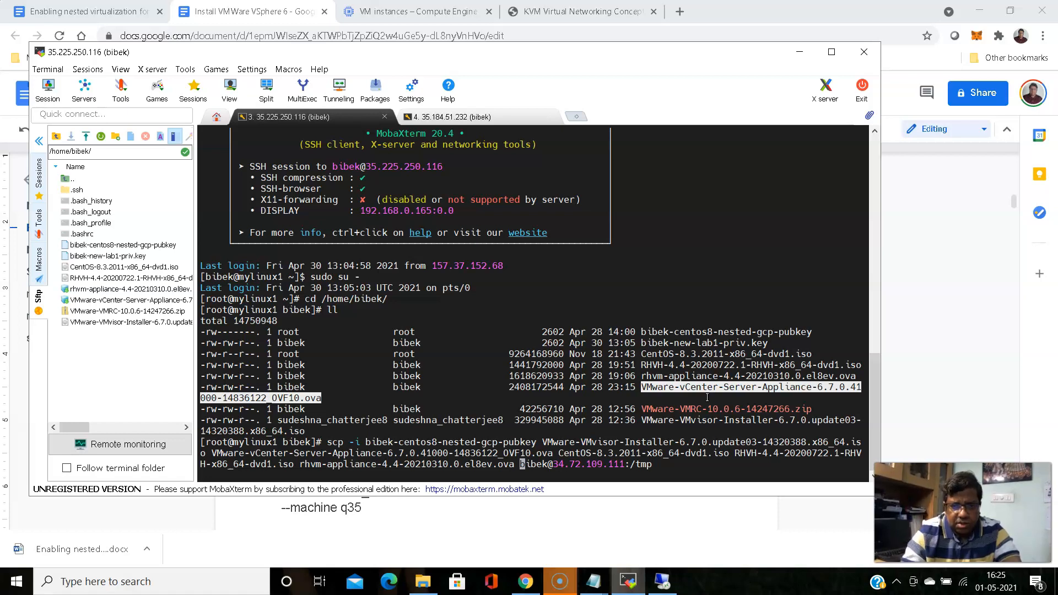
Replace the scp command's extra RHVH and ESXi file names with the vCenter OVA file name
left_click(480, 116)
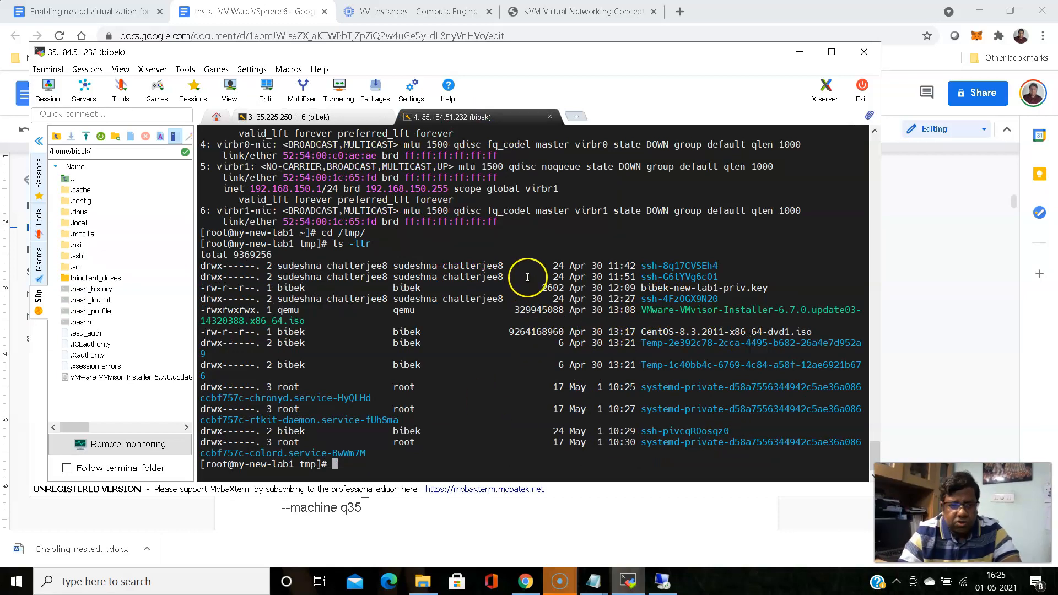
left_click(287, 117)
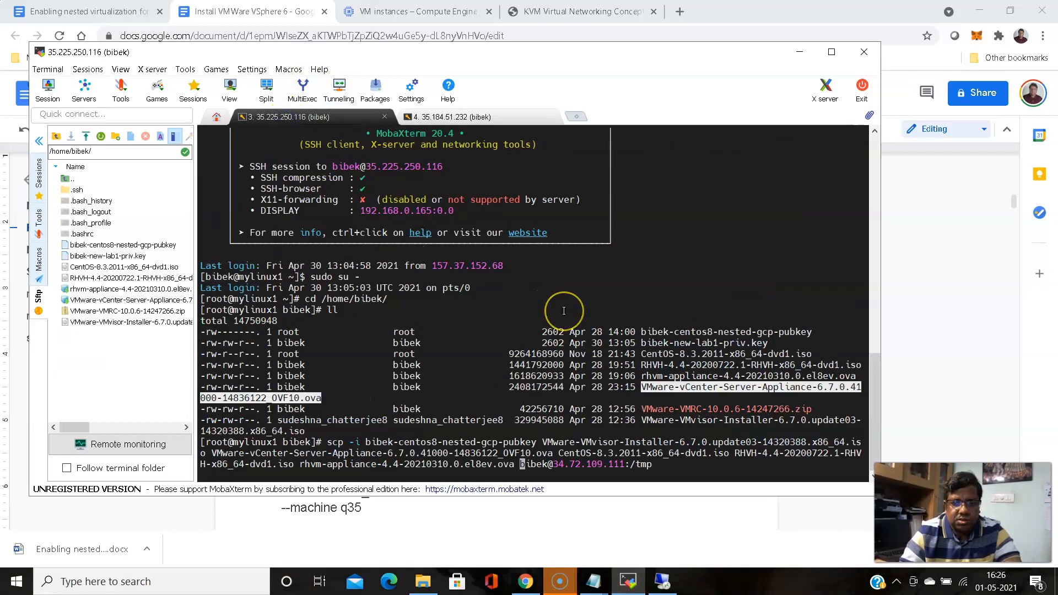
key("BackSpace")
key("BackSpace")
key("BackSpace")
key("BackSpace")
key("BackSpace")
key("BackSpace")
key("BackSpace")
key("BackSpace")
key("BackSpace")
key("BackSpace")
key("BackSpace")
key("BackSpace")
key("BackSpace")
key("BackSpace")
key("BackSpace")
key("BackSpace")
key("BackSpace")
key("BackSpace")
key("BackSpace")
key("BackSpace")
key("BackSpace")
key("BackSpace")
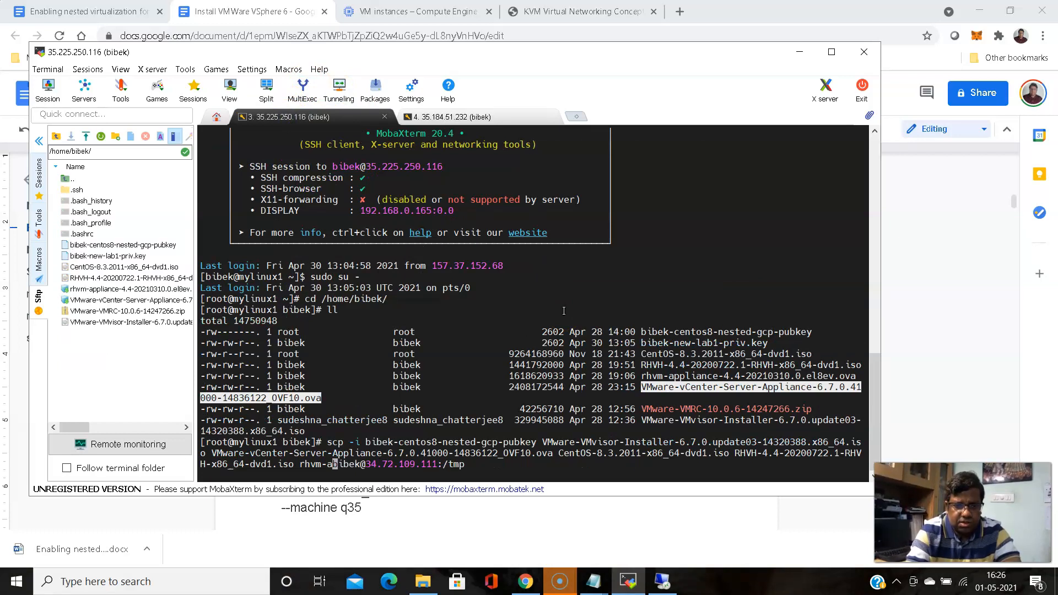
key("BackSpace")
key("BackSpace")
key("BackSpace")
key("BackSpace")
key("BackSpace")
key("BackSpace")
key("BackSpace")
key("BackSpace")
key("BackSpace")
key("BackSpace")
key("BackSpace")
key("BackSpace")
key("BackSpace")
key("BackSpace")
key("BackSpace")
key("BackSpace")
key("BackSpace")
key("BackSpace")
key("BackSpace")
key("BackSpace")
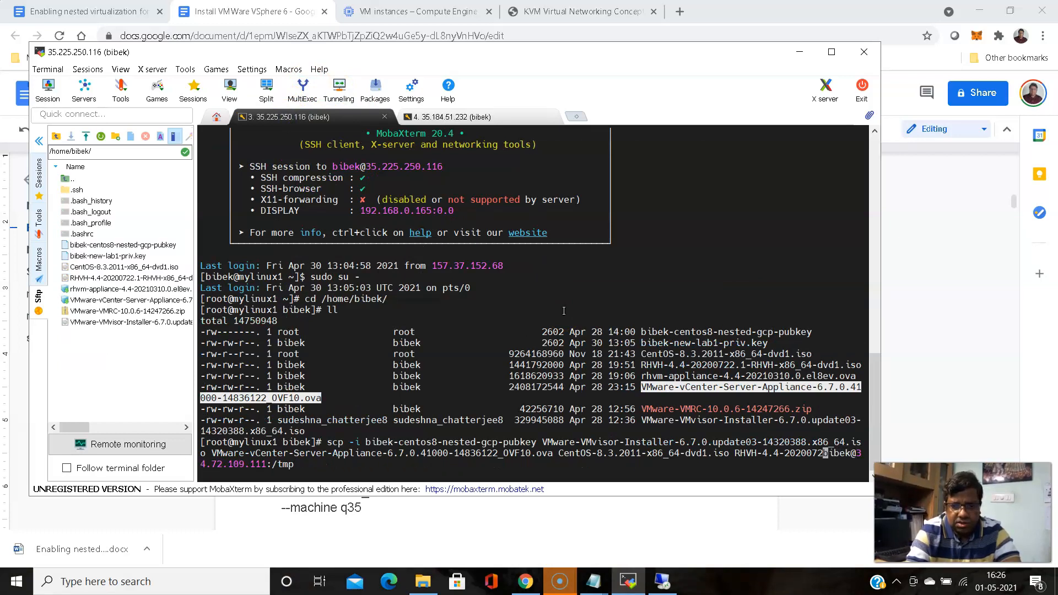
key("BackSpace")
key("BackSpace")
key("BackSpace")
key("BackSpace")
key("BackSpace")
key("BackSpace")
key("BackSpace")
key("BackSpace")
key("BackSpace")
key("BackSpace")
key("BackSpace")
key("BackSpace")
key("BackSpace")
key("BackSpace")
key("BackSpace")
key("BackSpace")
key("BackSpace")
key("BackSpace")
key("BackSpace")
key("BackSpace")
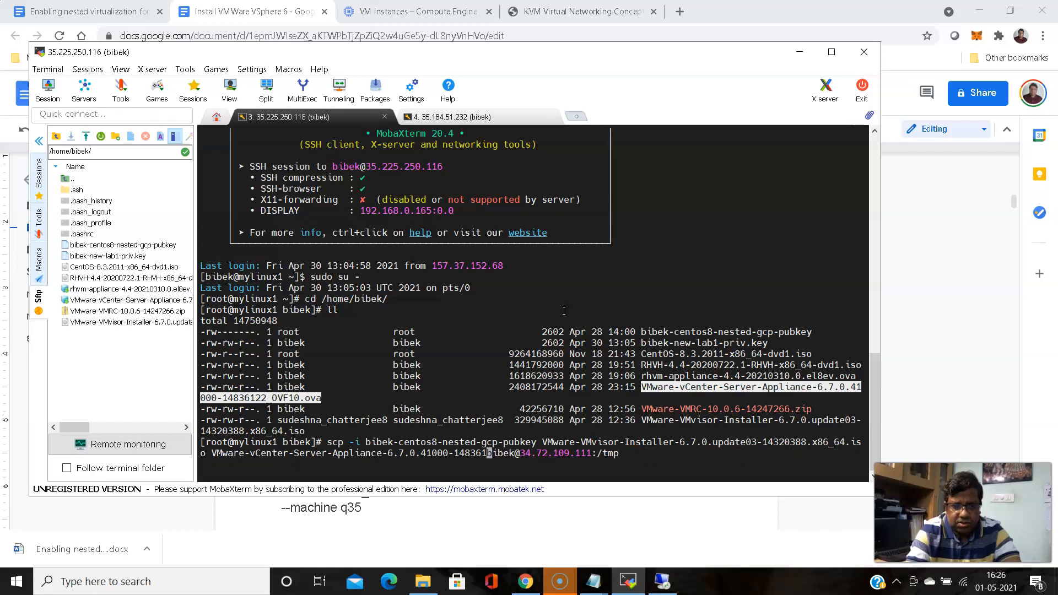
key("BackSpace")
key("BackSpace")
key("BackSpace")
key("BackSpace")
key("BackSpace")
key("BackSpace")
key("BackSpace")
key("BackSpace")
key("BackSpace")
key("BackSpace")
key("BackSpace")
key("BackSpace")
key("BackSpace")
key("BackSpace")
key("BackSpace")
key("BackSpace")
key("BackSpace")
key("BackSpace")
key("BackSpace")
key("BackSpace")
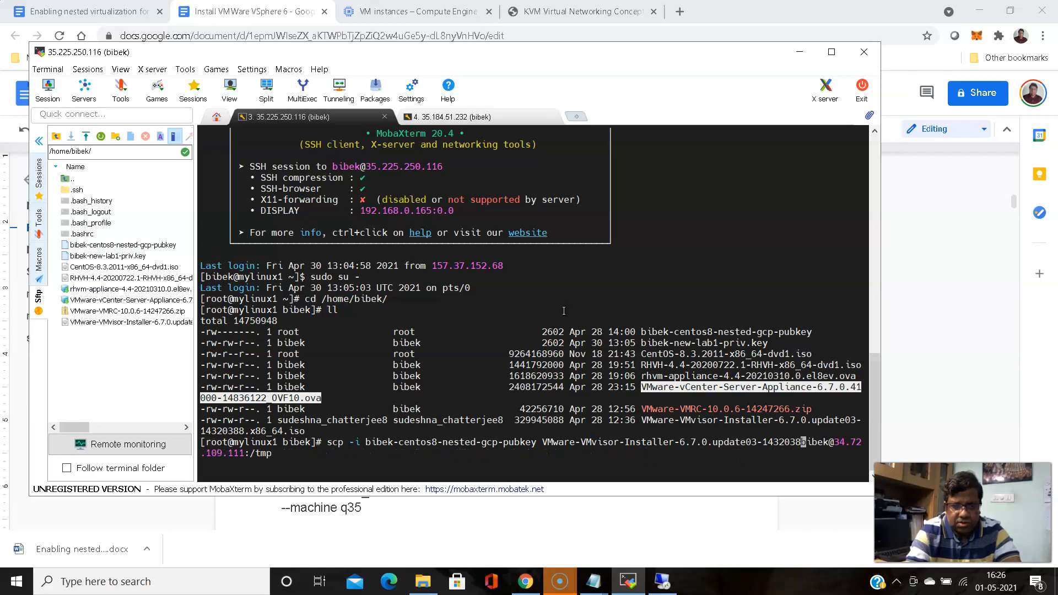
key("BackSpace")
key("BackSpace")
key("BackSpace")
key("BackSpace")
key("BackSpace")
key("BackSpace")
key("BackSpace")
key("BackSpace")
key("BackSpace")
key("BackSpace")
key("BackSpace")
key("BackSpace")
key("BackSpace")
key("BackSpace")
key("BackSpace")
key("BackSpace")
key("BackSpace")
key("BackSpace")
key("BackSpace")
key("BackSpace")
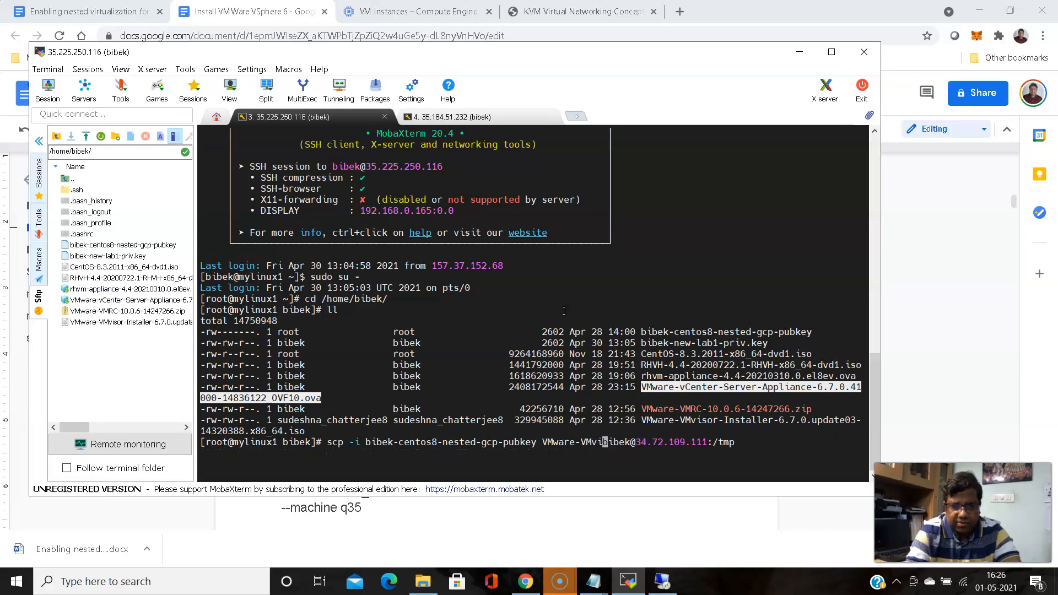
key("BackSpace")
key("BackSpace")
key("BackSpace")
key("BackSpace")
key("BackSpace")
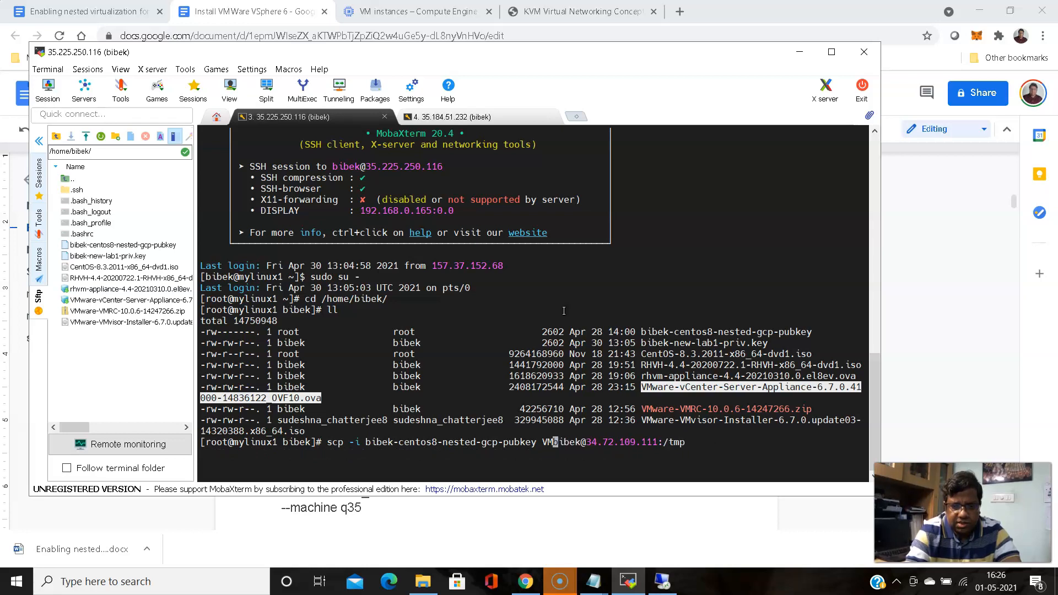
left_click(574, 304)
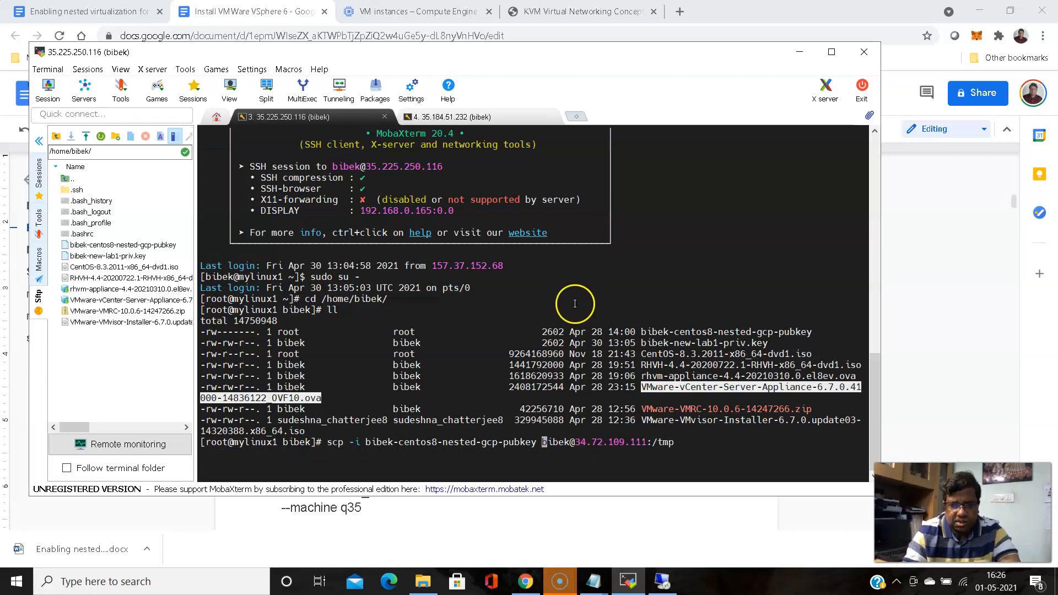
right_click(574, 303)
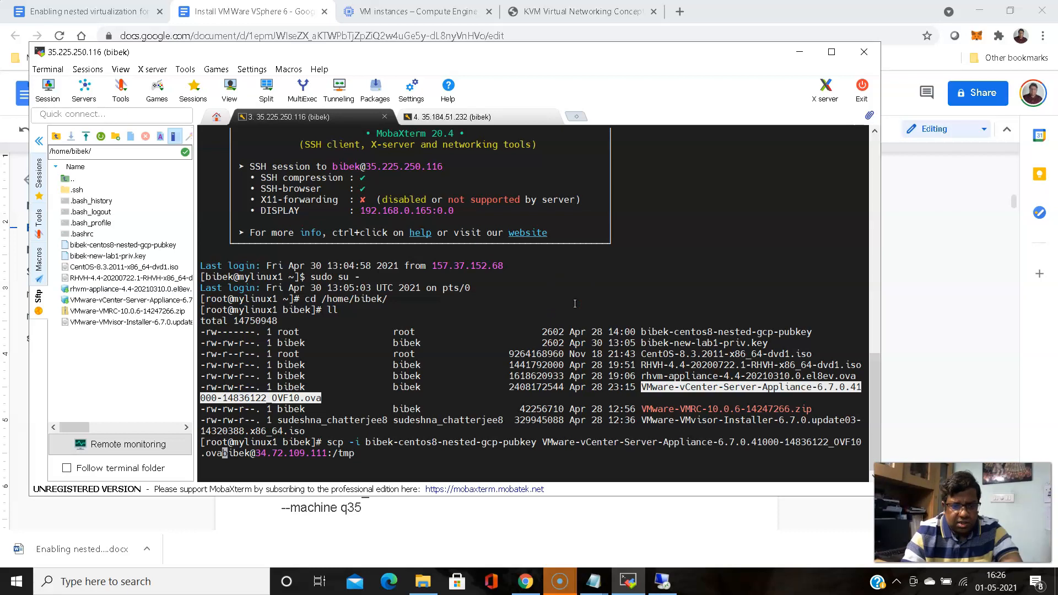
Copy the lab VM's external IP from the Compute Engine VM instances page and return to MobaXterm
left_click(524, 583)
left_click(419, 11)
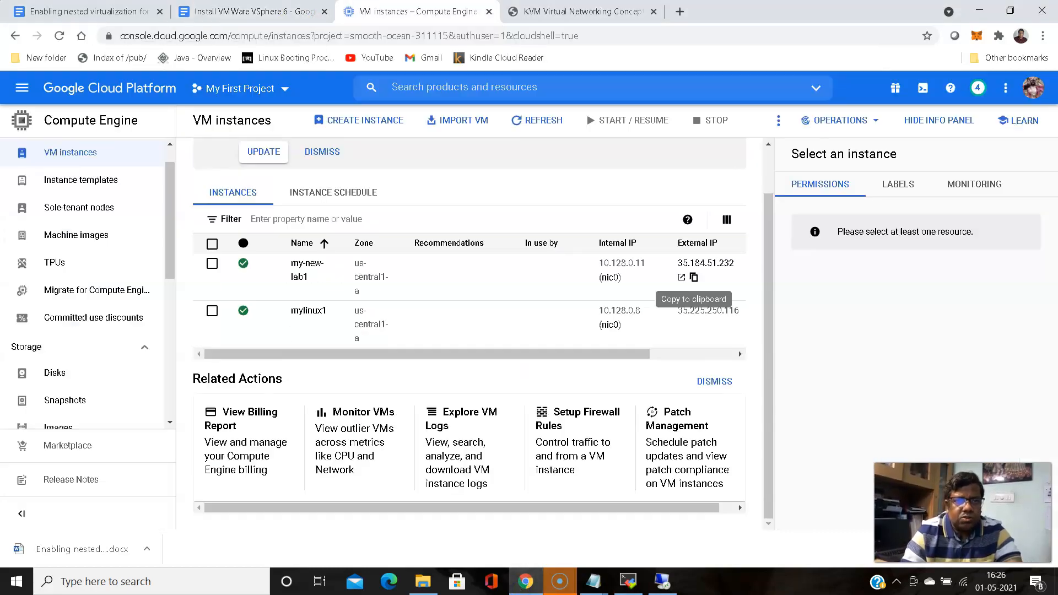
left_click(694, 277)
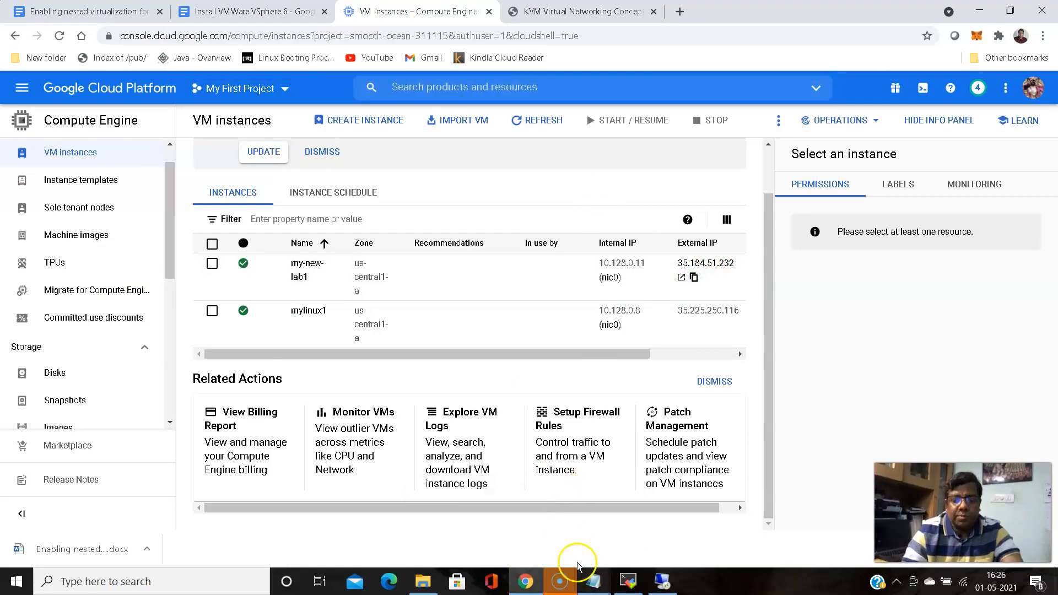
left_click(628, 579)
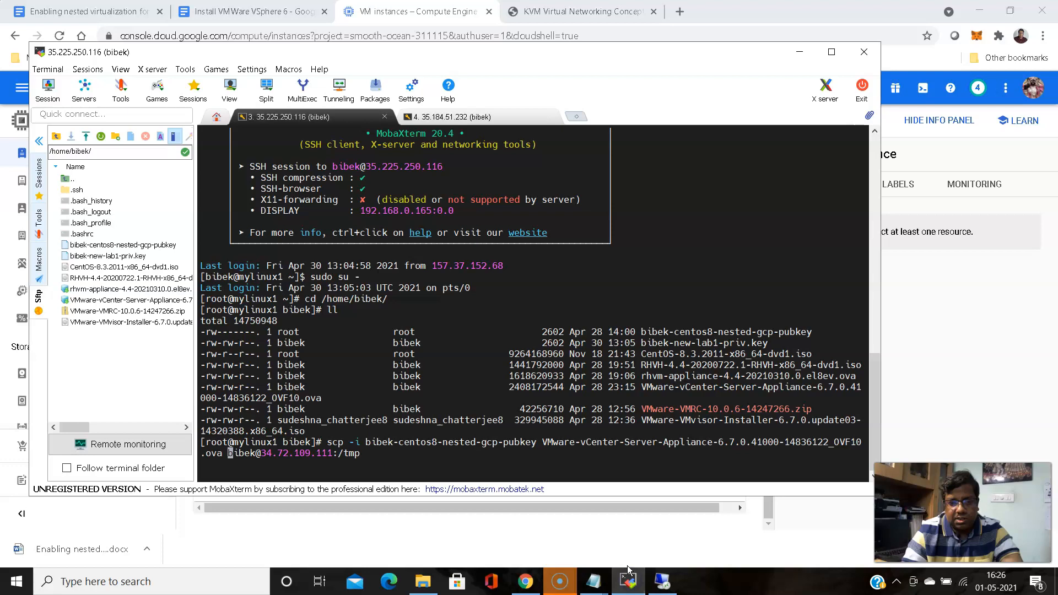
Replace the scp destination with the lab VM's copied external IP
key("Right")
key("Right")
key("Right")
key("Right")
key("Right")
key("Right")
key("Right")
key("Right")
key("Right")
key("Right")
key("Right")
key("Right")
key("Right")
key("Right")
key("Right")
key("Right")
key("Right")
key("Right")
key("Right")
key("BackSpace")
key("BackSpace")
key("BackSpace")
key("BackSpace")
key("BackSpace")
key("BackSpace")
key("BackSpace")
key("BackSpace")
key("BackSpace")
key("BackSpace")
key("BackSpace")
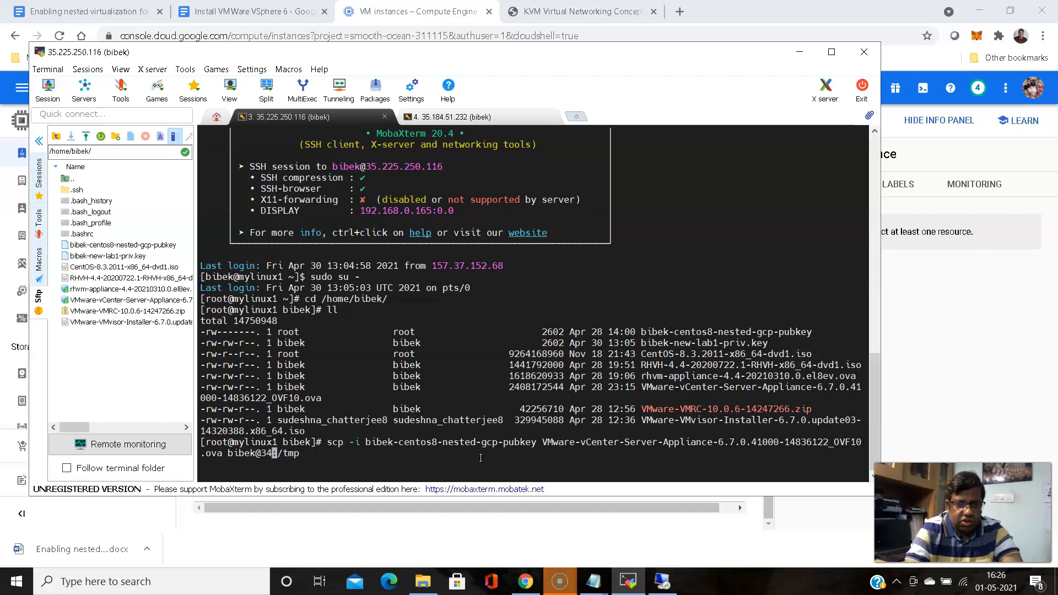
key("BackSpace")
key("BackSpace")
right_click(481, 458)
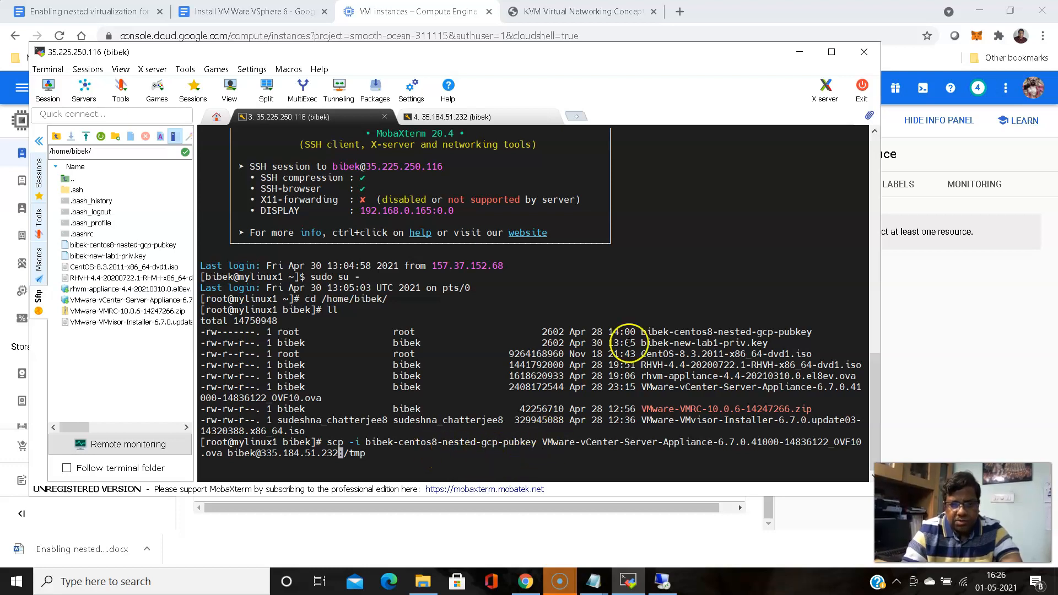
Swap the old public key argument for the new lab1 private key and run the scp
double_click(709, 343)
key("super+c")
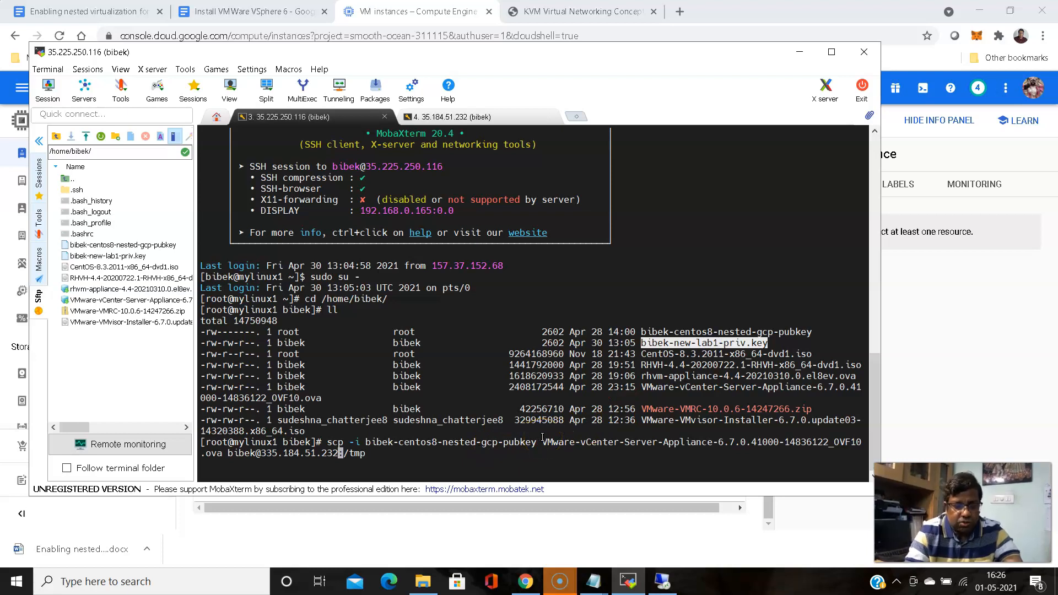
key("ctrl+a")
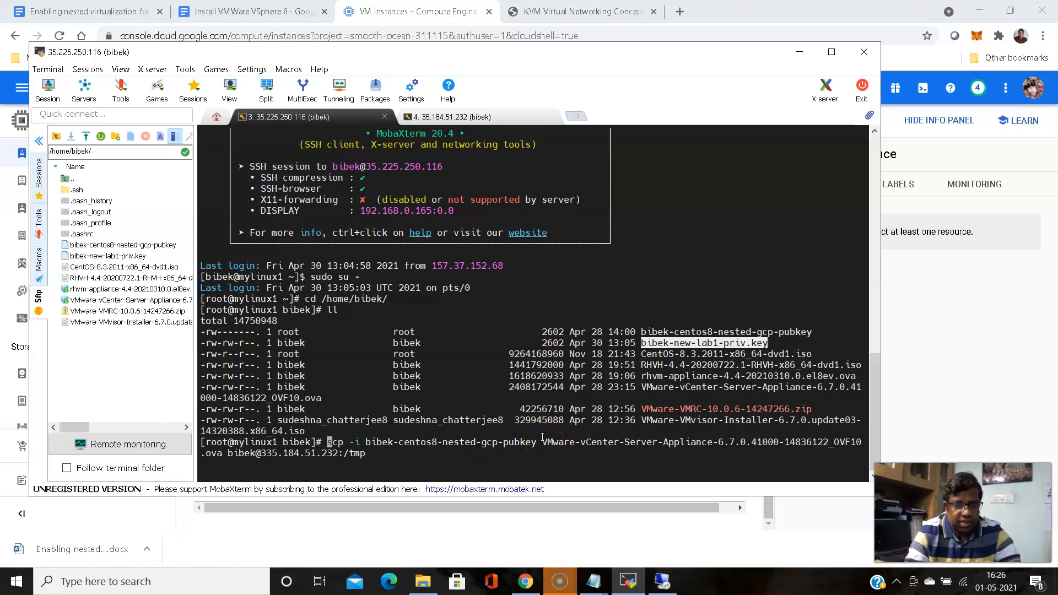
key("Right")
key("Right")
key("Right")
key("Right")
key("Right")
key("Right")
key("Right")
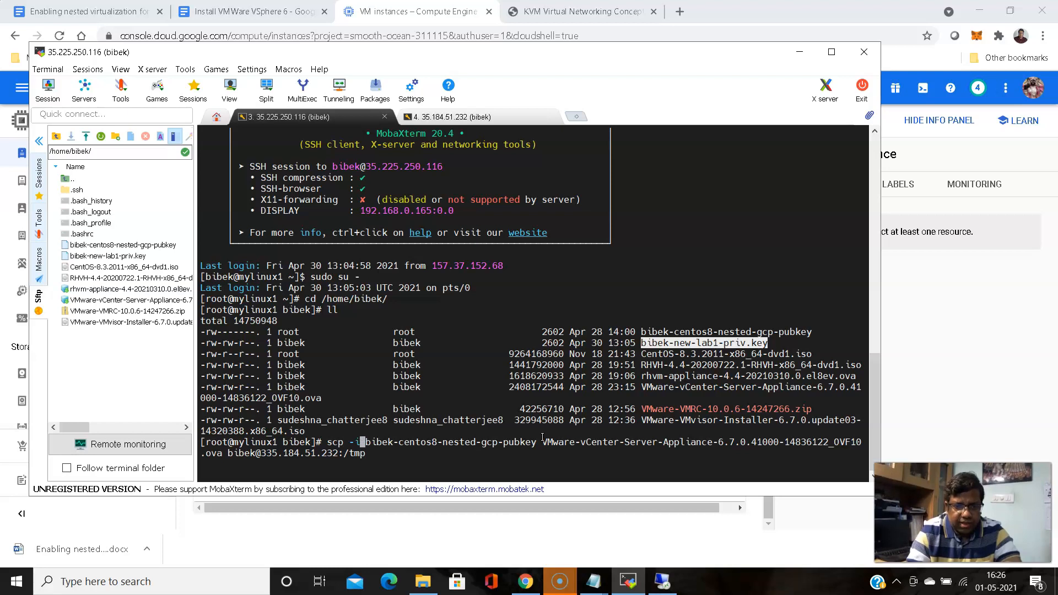
key("Delete")
key("Delete")
key("Delete")
key("Delete")
key("Delete")
key("Delete")
key("Delete")
key("Delete")
key("Delete")
key("Delete")
key("Delete")
key("Delete")
key("Delete")
key("Delete")
key("Delete")
key("Delete")
key("Delete")
key("Delete")
key("Delete")
key("Delete")
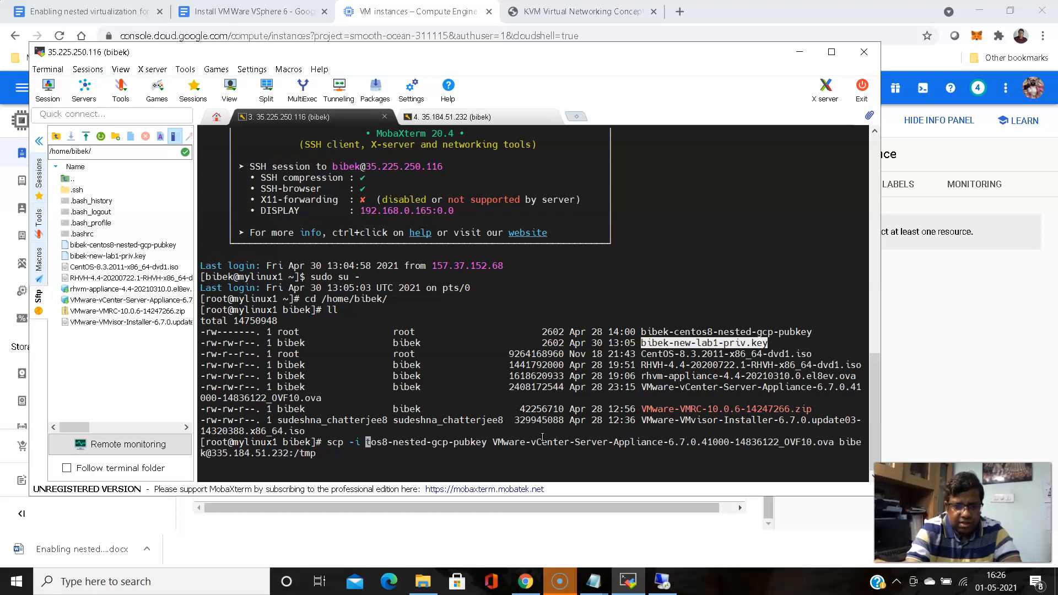
key("Delete")
key("Delete")
key("Delete")
key("Delete")
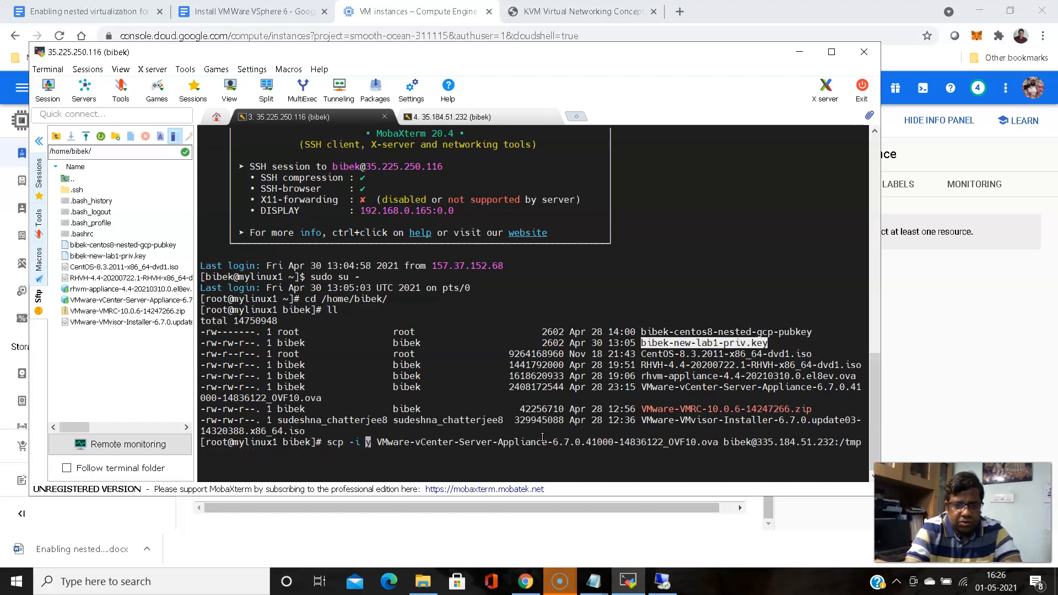
key("Delete")
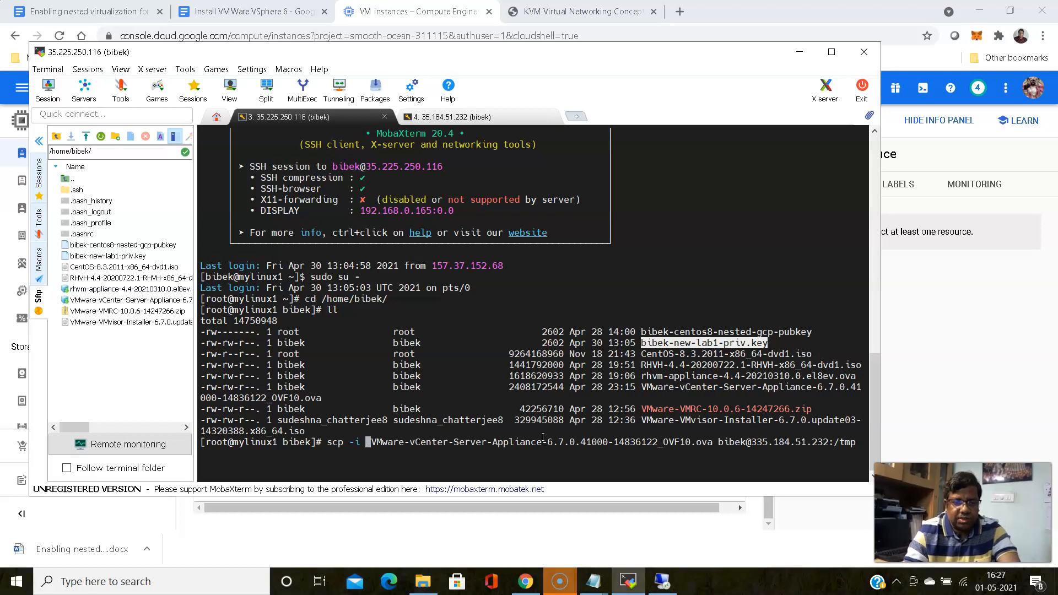
right_click(542, 437)
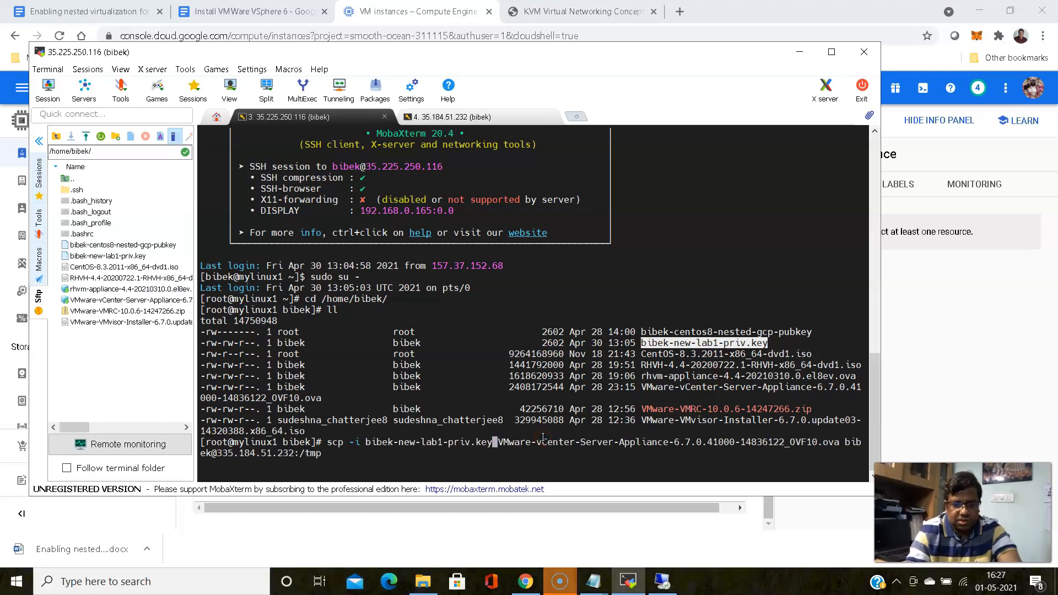
key("Return")
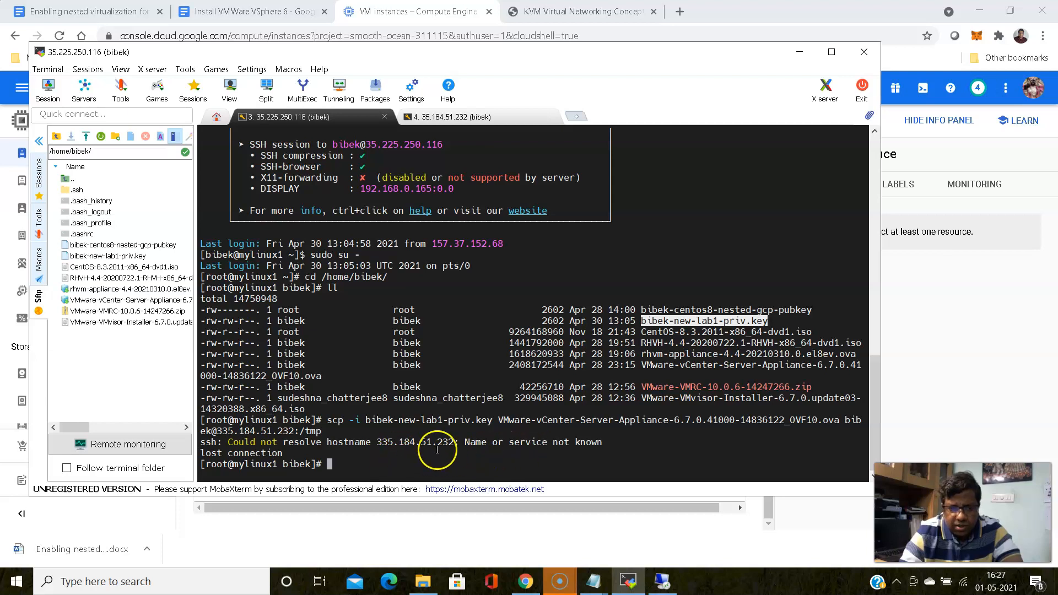
Recall the failed scp command and check its destination IP against the VM instances page
key("Up")
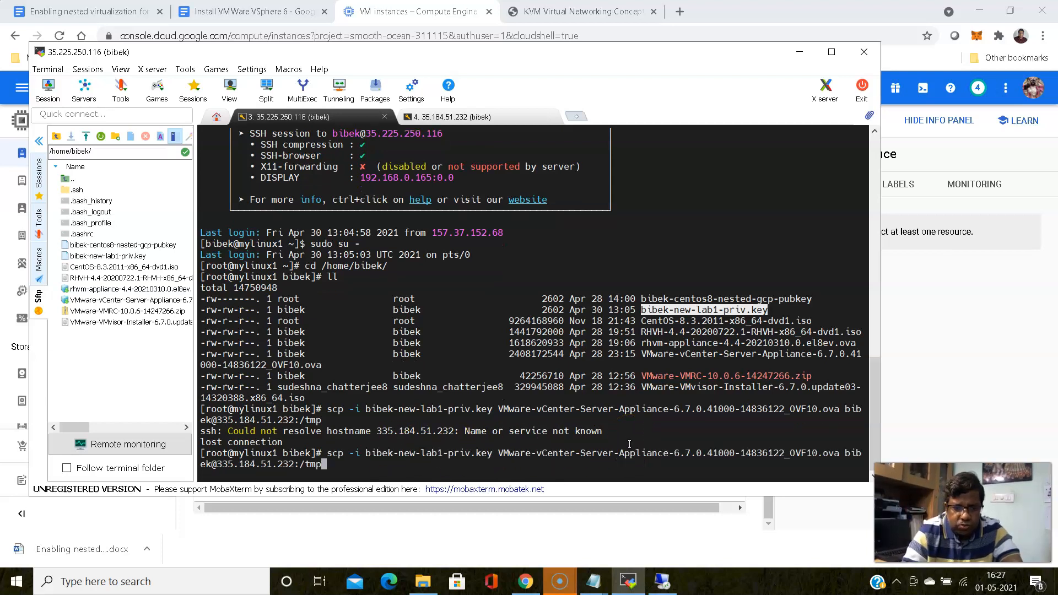
key("Left")
key("Left")
key("Left")
key("Left")
key("Left")
key("Left")
key("Left")
key("Left")
key("Left")
key("Left")
key("Left")
key("Left")
key("Left")
key("Left")
key("Left")
key("Left")
key("Left")
key("Left")
key("Left")
key("Left")
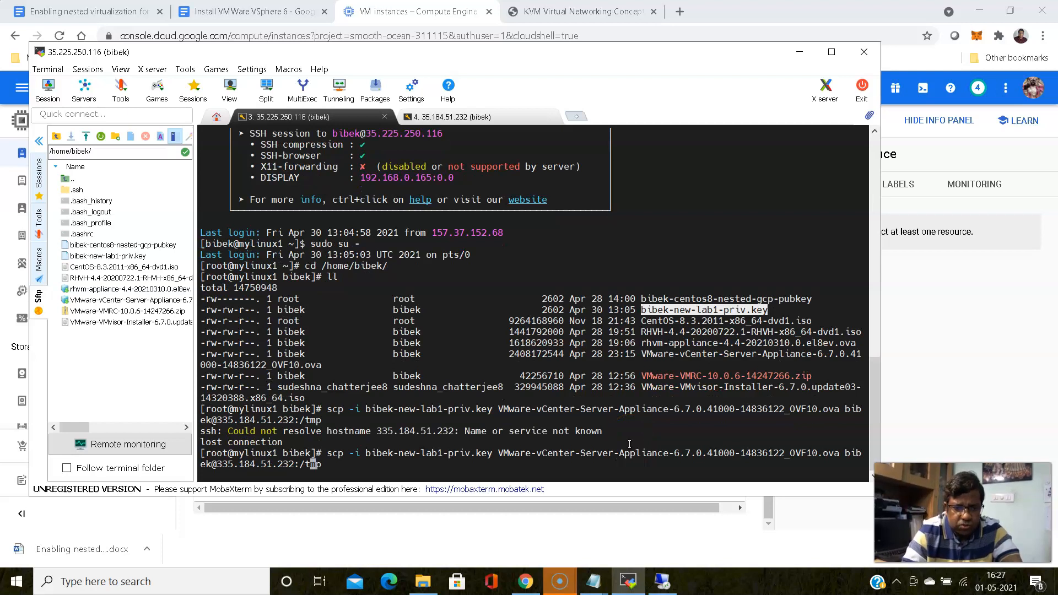
key("Left")
key("Left")
key("Left")
key("Left")
key("Left")
key("Left")
key("Left")
key("Left")
key("Left")
key("Left")
key("Left")
key("Left")
key("Left")
key("Left")
key("Left")
key("Left")
key("Left")
key("Left")
key("Left")
key("Left")
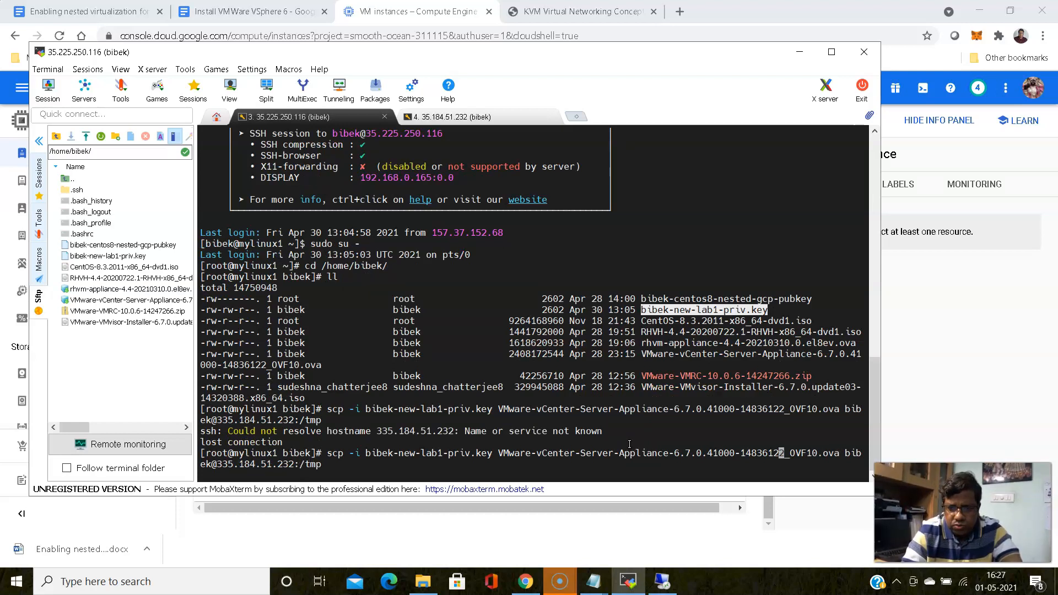
key("Left")
key("Left")
key("Left")
key("Left")
key("Left")
key("Left")
key("Left")
key("Left")
key("Left")
key("Left")
key("Left")
key("Left")
key("Left")
key("Left")
key("Left")
key("Left")
key("Left")
key("Left")
key("Left")
key("Left")
key("Left")
key("Left")
key("Left")
key("Left")
key("Left")
key("Left")
key("Left")
key("Left")
key("Left")
key("Left")
key("Left")
key("Left")
key("Left")
key("Left")
key("Left")
key("Left")
key("Left")
key("Left")
key("Left")
key("Left")
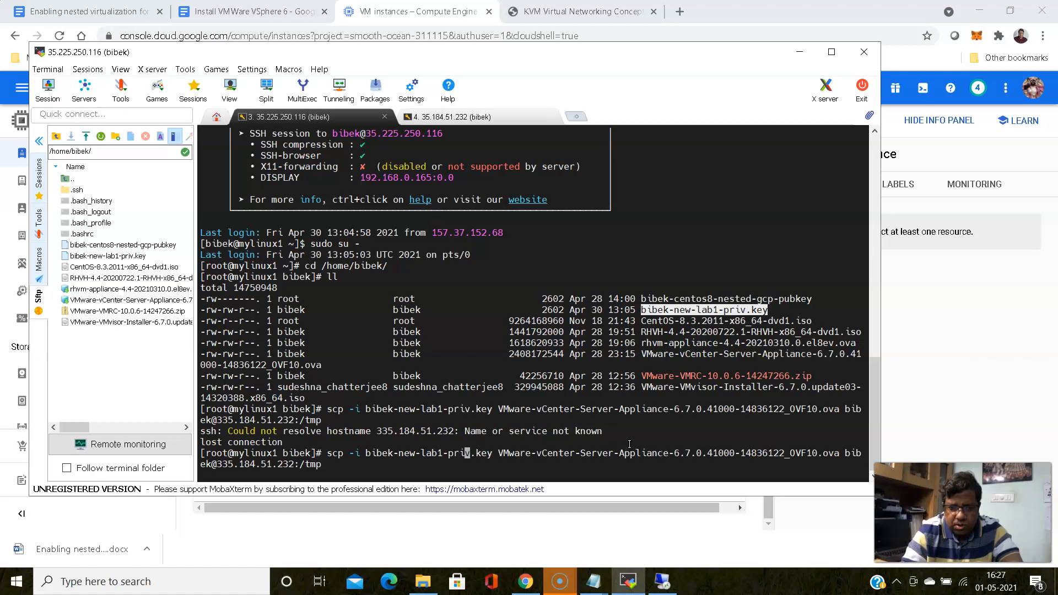
key("Right")
key("Right")
key("Right")
key("Right")
key("Right")
key("Right")
key("Right")
key("Right")
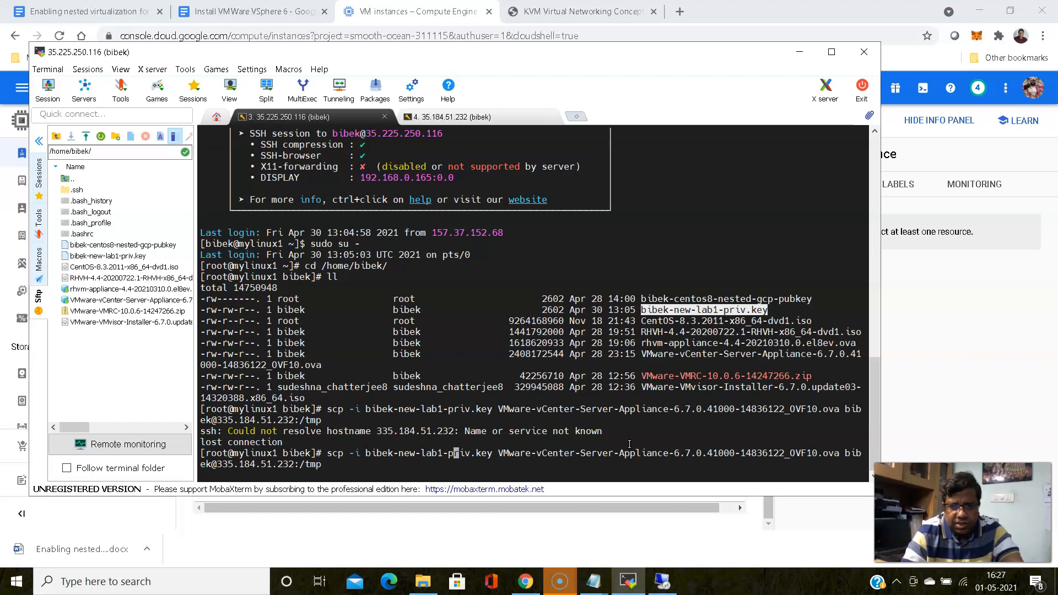
key("Right")
key("Right")
key("Right")
key("Right")
key("Right")
key("Right")
key("Right")
key("Right")
key("Right")
key("Right")
key("Right")
key("Right")
key("Right")
key("Right")
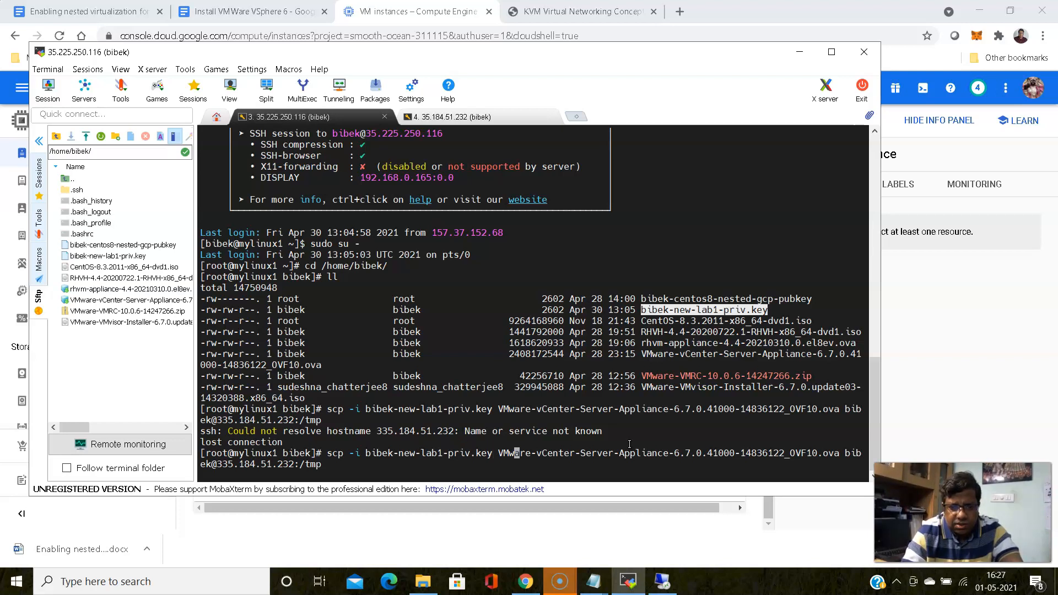
key("Right")
key("Right")
key("Right")
key("Right")
key("Right")
key("Right")
key("Right")
key("Right")
key("Right")
key("Right")
key("Right")
key("Right")
key("Right")
key("Right")
key("Right")
key("Right")
key("Right")
key("Right")
key("Right")
key("Right")
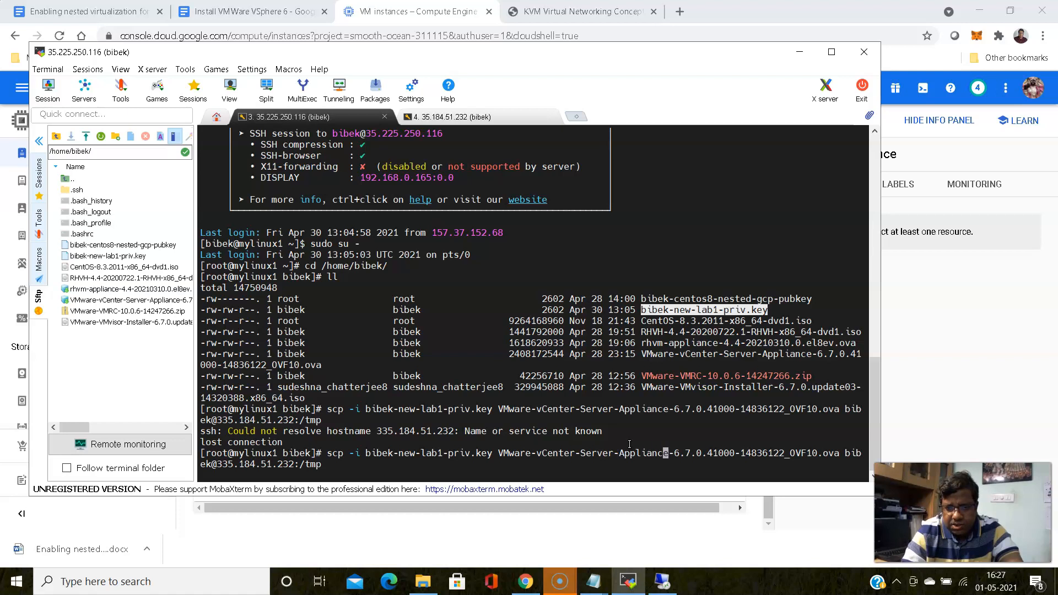
key("Right")
key("Right")
key("Right")
key("Right")
key("Right")
key("Right")
key("Right")
key("Right")
key("Right")
key("Right")
key("Right")
key("Right")
key("Right")
key("Right")
key("Right")
key("Right")
key("Right")
key("Right")
key("Right")
key("Right")
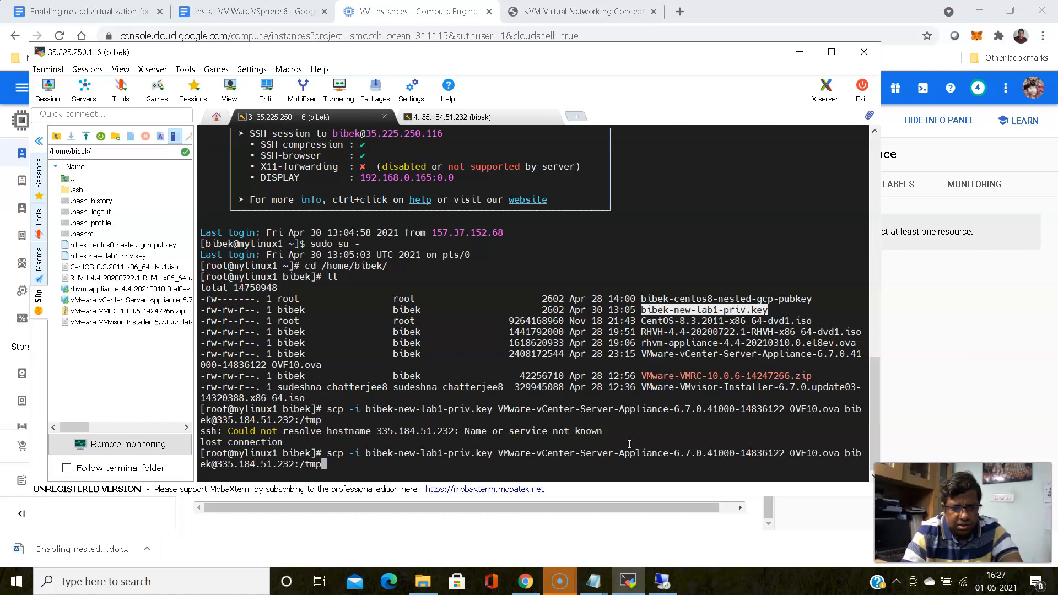
key("Left")
key("Left")
key("Left")
key("Left")
key("Left")
key("Left")
key("Left")
key("Left")
key("Left")
key("Left")
key("Left")
key("Left")
key("Left")
key("Left")
key("Left")
key("Left")
key("Left")
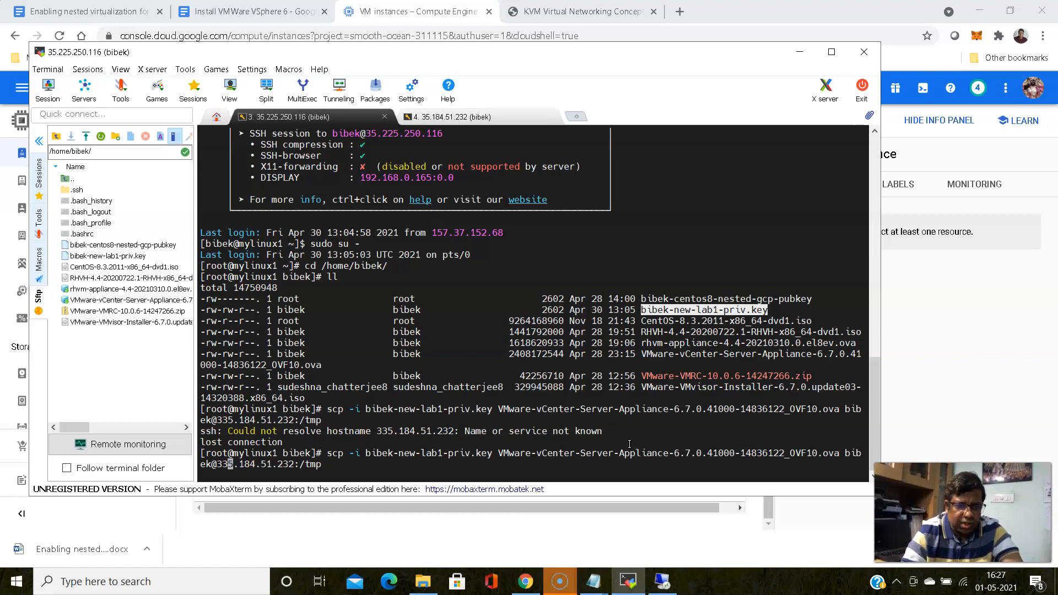
left_click(526, 581)
left_click(527, 581)
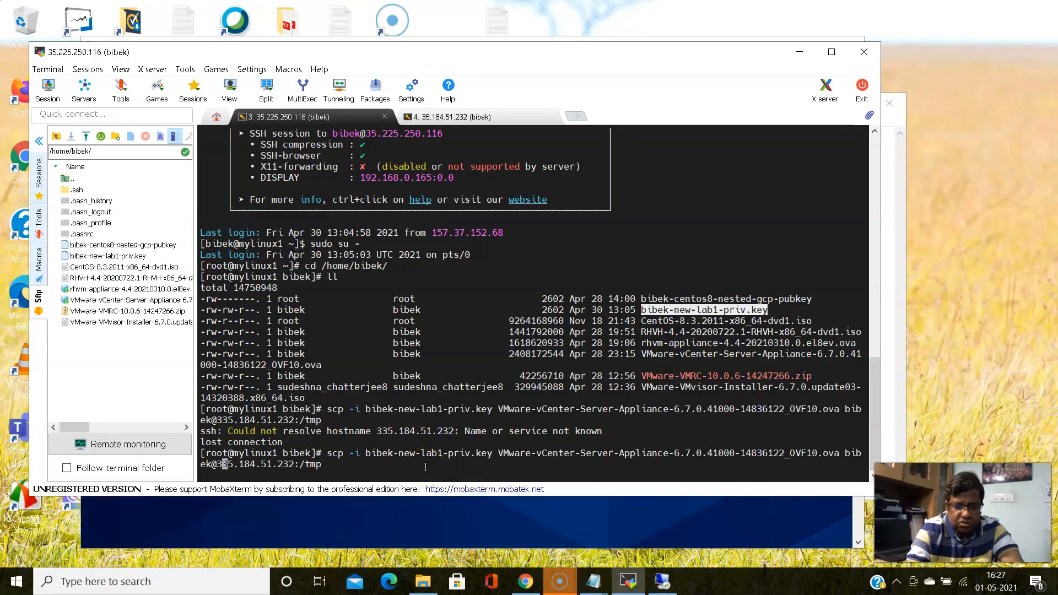
Fix the IP to 35.184.51.232, rerun the copy, and trust the lab VM's host key
key("BackSpace")
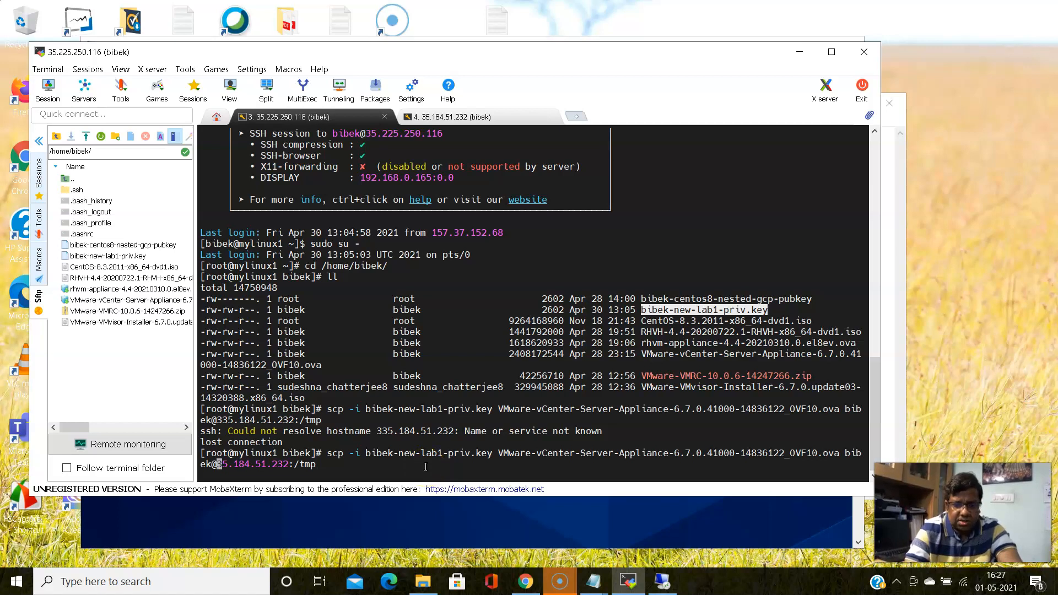
key("Return")
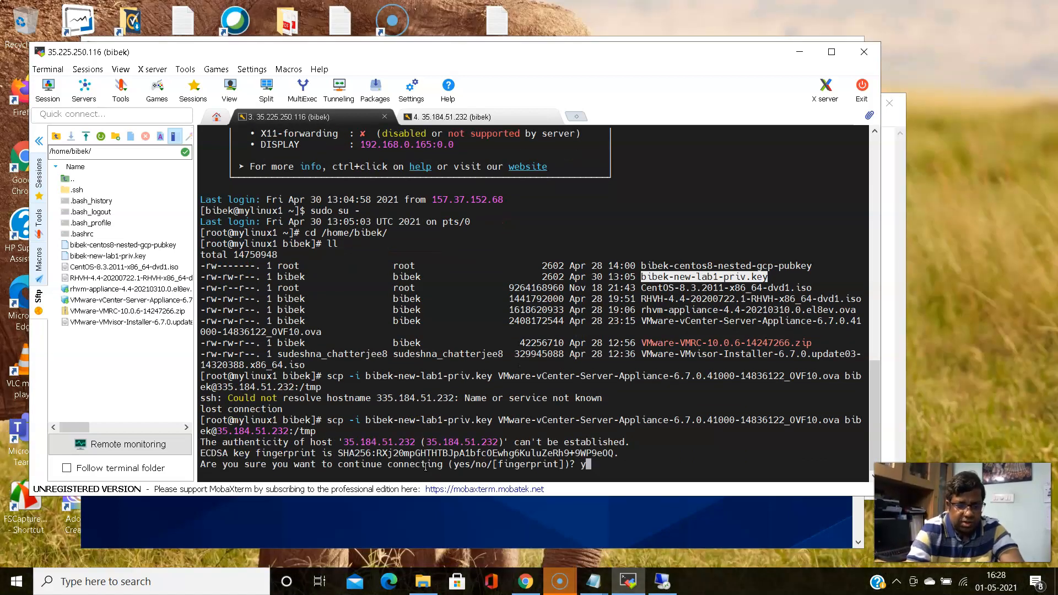
key("Return")
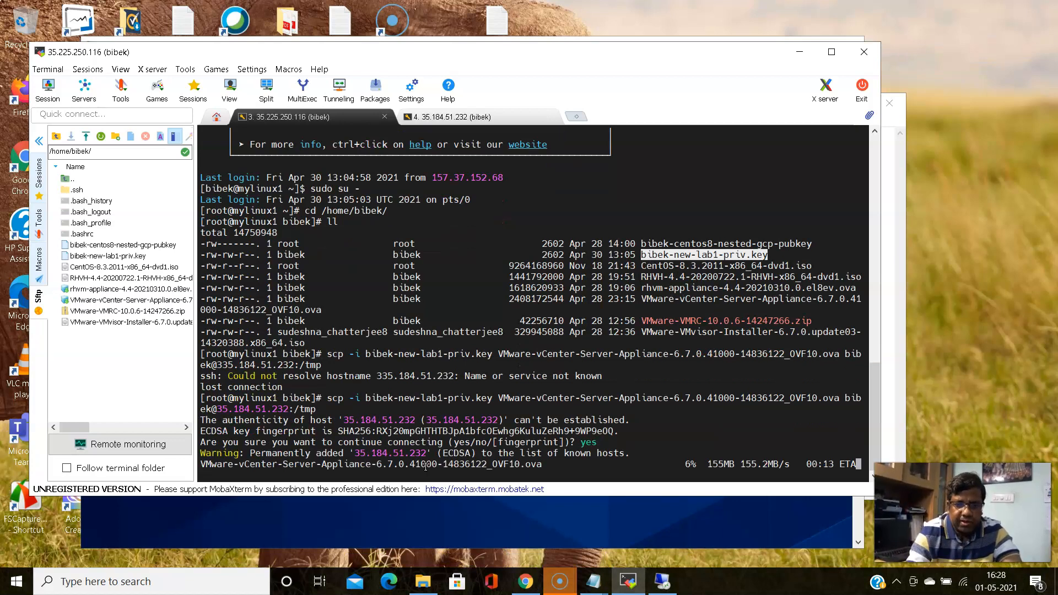
left_click(666, 581)
left_click(671, 585)
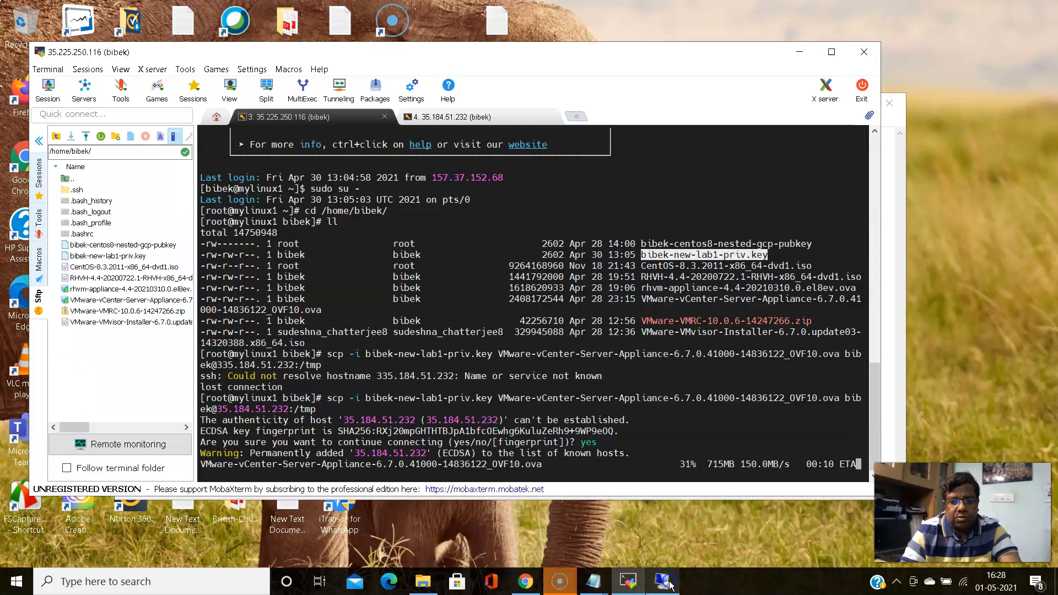
Bring up the Install VMWare VSphere 6 guide in Chrome
left_click(464, 117)
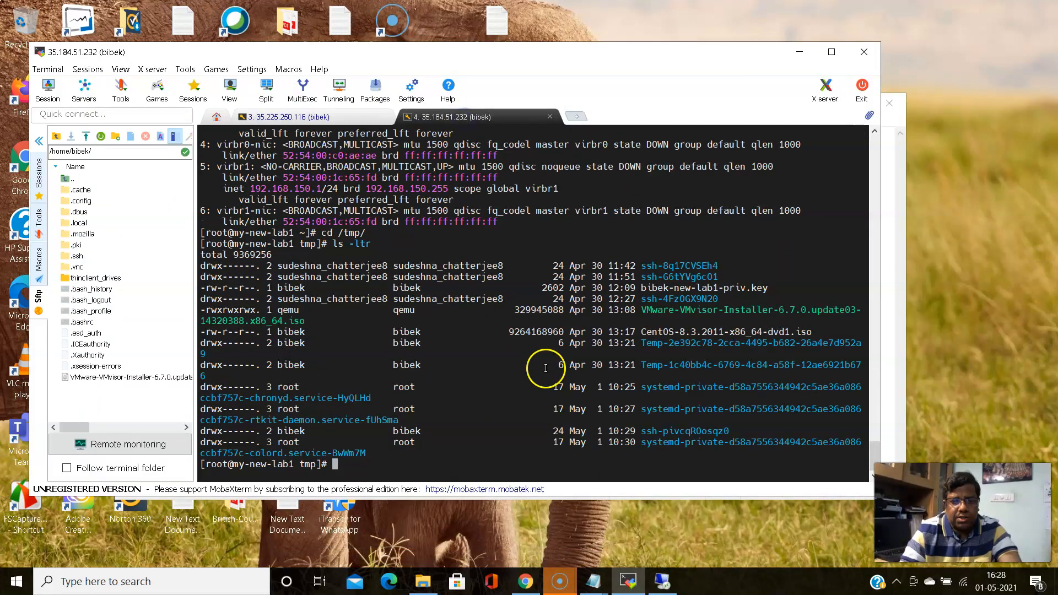
left_click(537, 588)
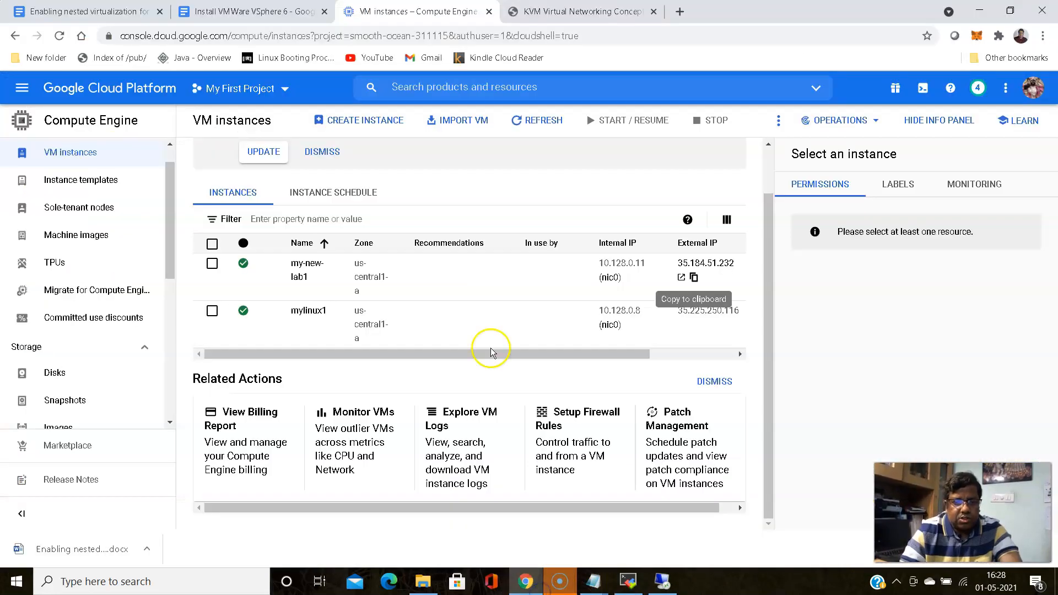
left_click(246, 11)
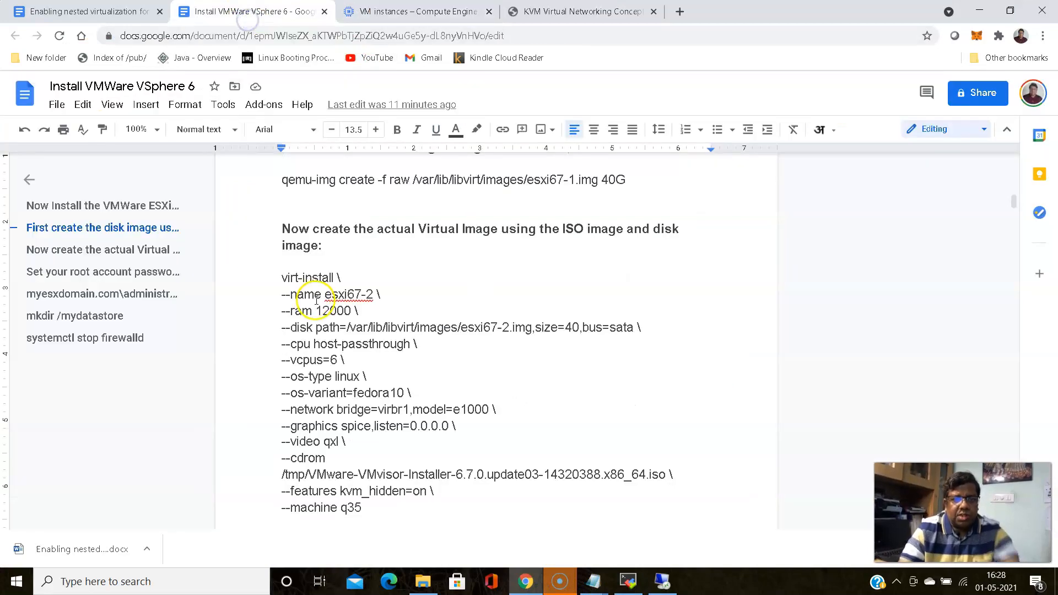
scroll(312, 298, "up", 3)
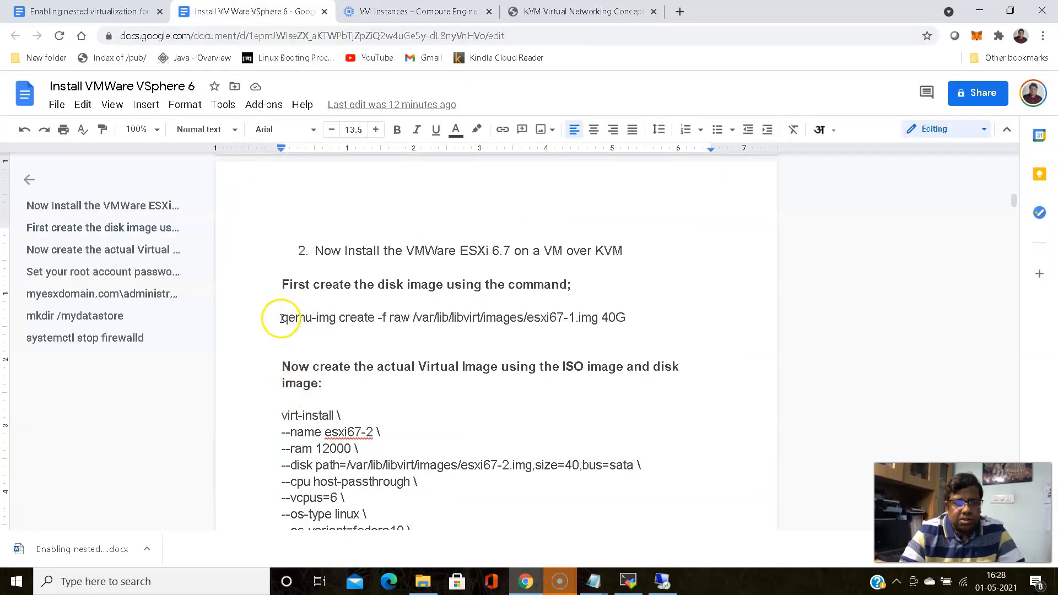
Copy the qemu-img create and esxi67-2 virt-install commands through --machine q35
left_click_drag(279, 284, 401, 416)
scroll(407, 415, "down", 10)
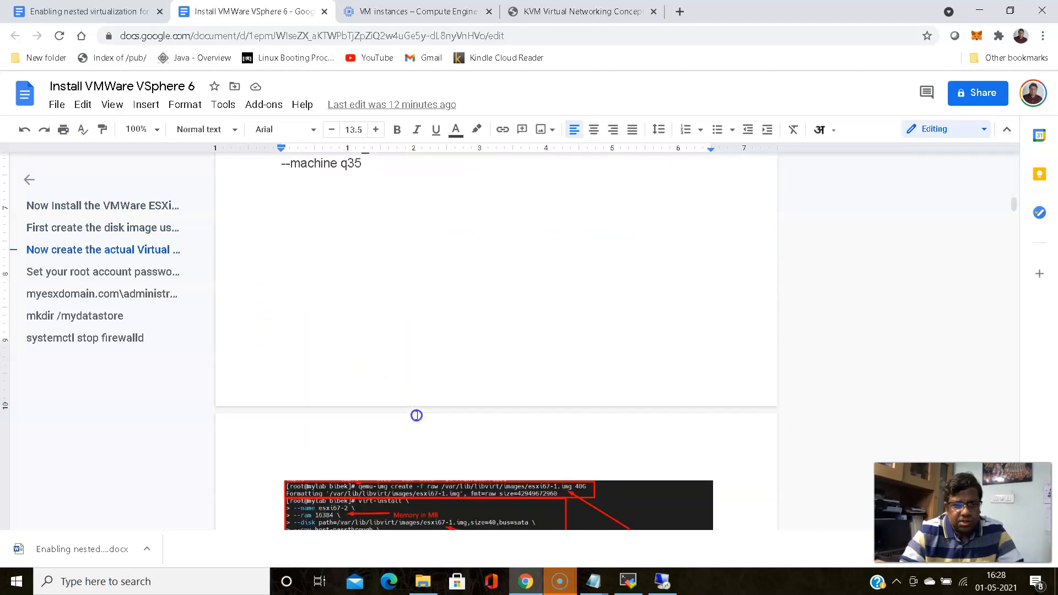
scroll(417, 415, "down", 3)
scroll(421, 284, "up", 4)
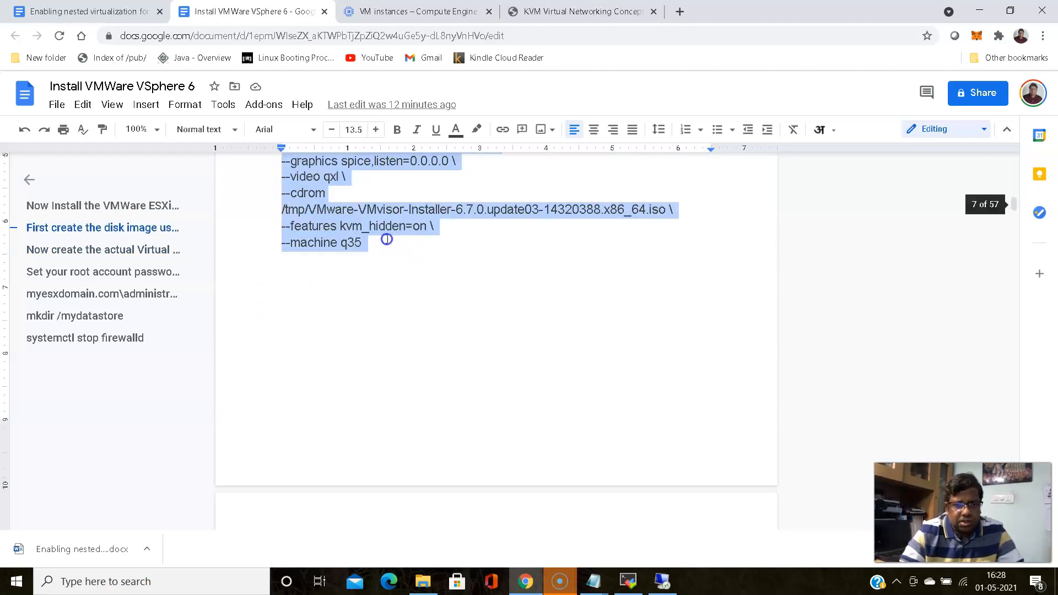
left_click(368, 245, "shift")
right_click(302, 222)
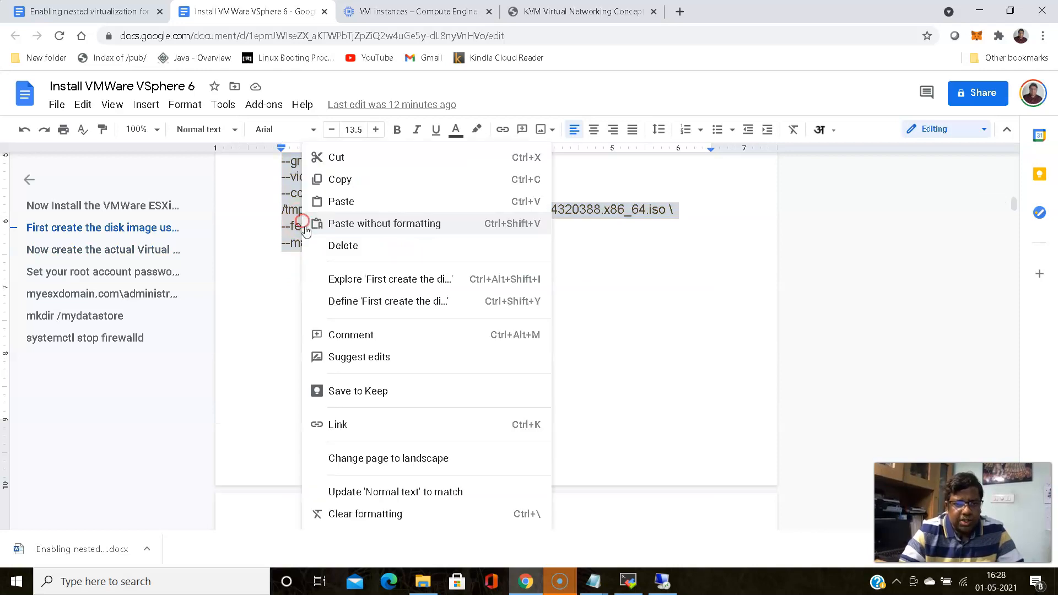
left_click(339, 183)
mouse_move(593, 581)
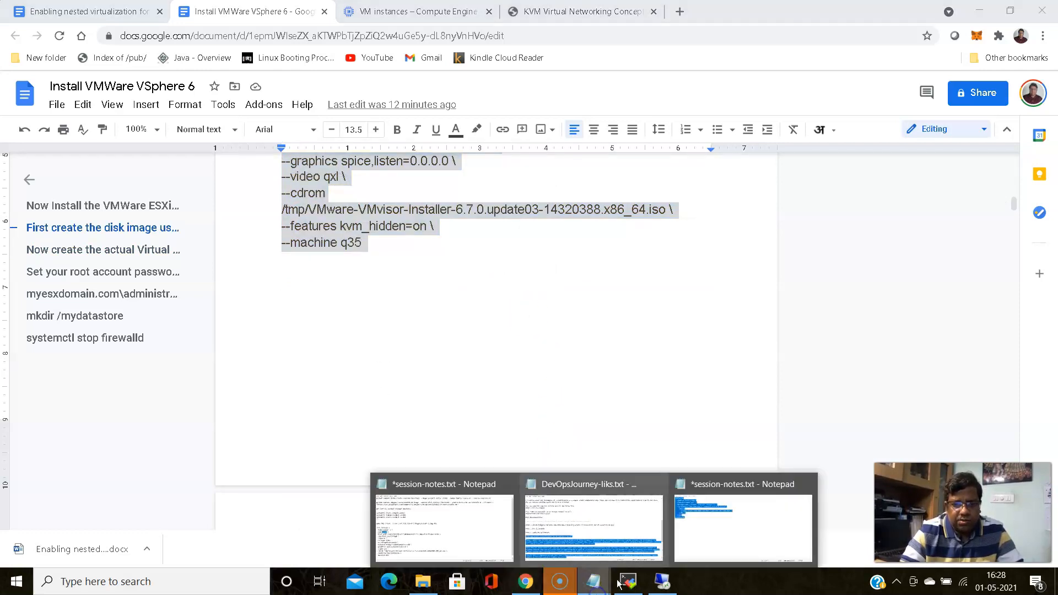
left_click(725, 536)
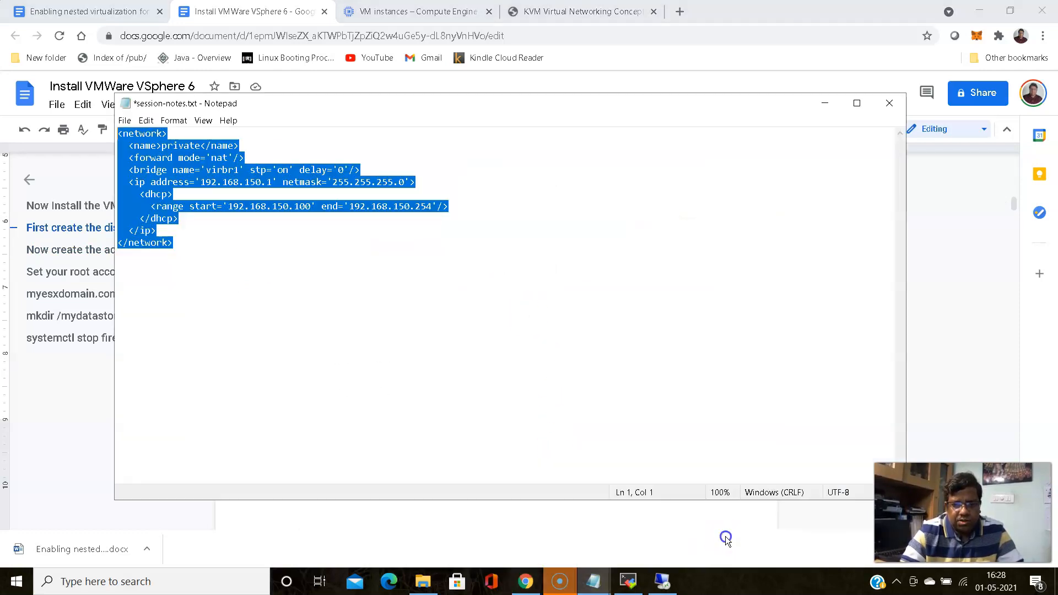
Paste the qemu-img create command for esxi67-1.img (40G) and the virt-install block below the network XML
left_click(229, 250)
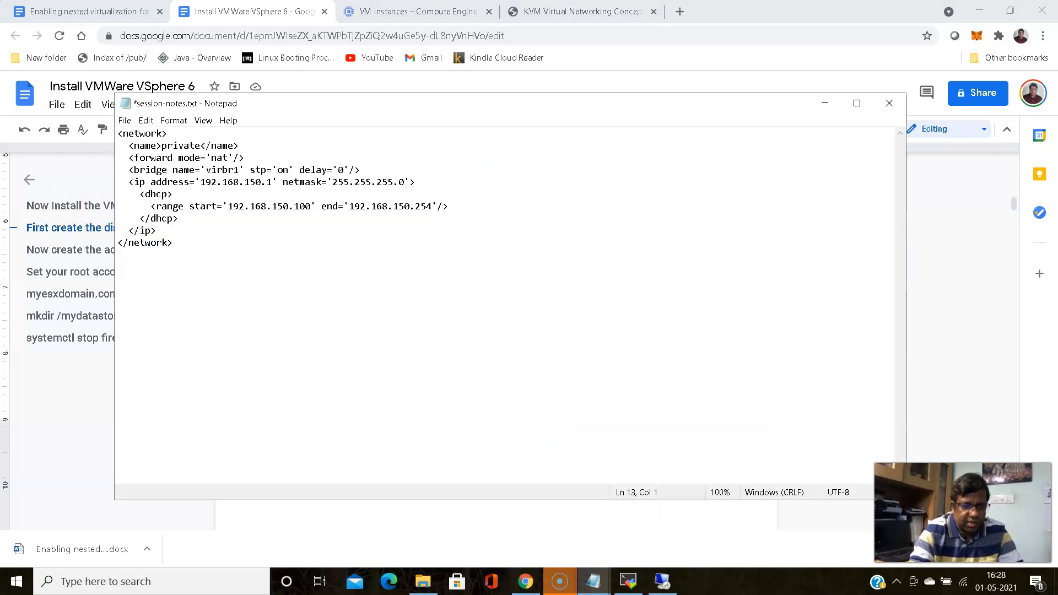
key("ctrl+v")
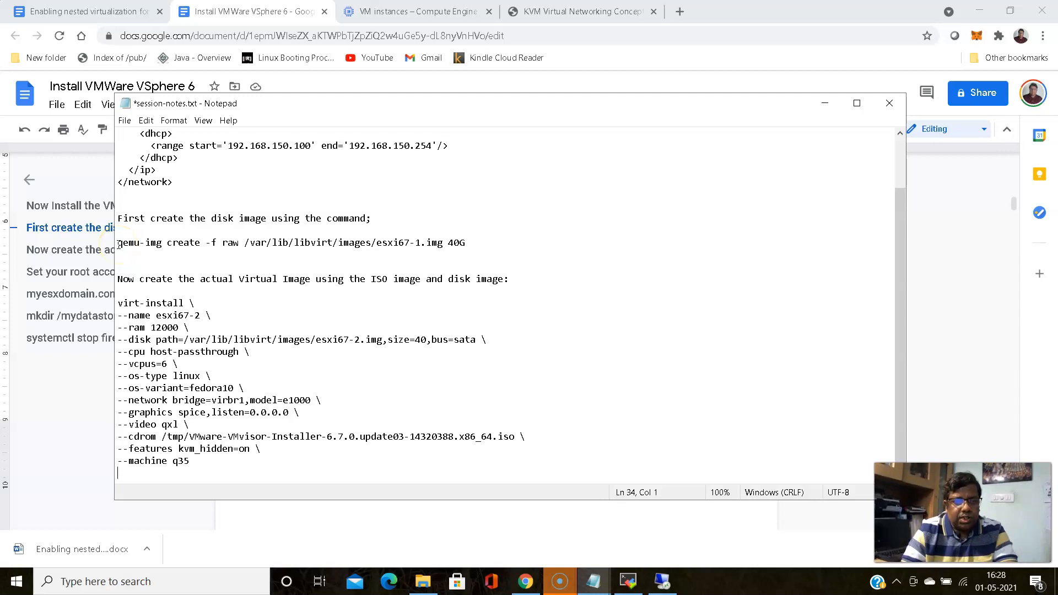
left_click_drag(118, 244, 162, 248)
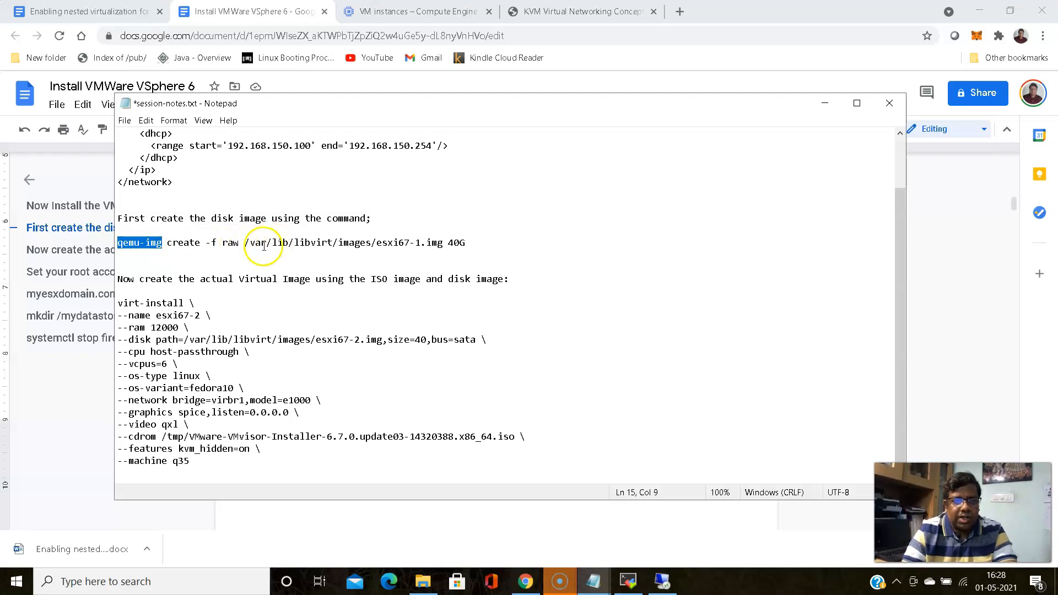
left_click_drag(375, 244, 419, 247)
left_click(458, 244)
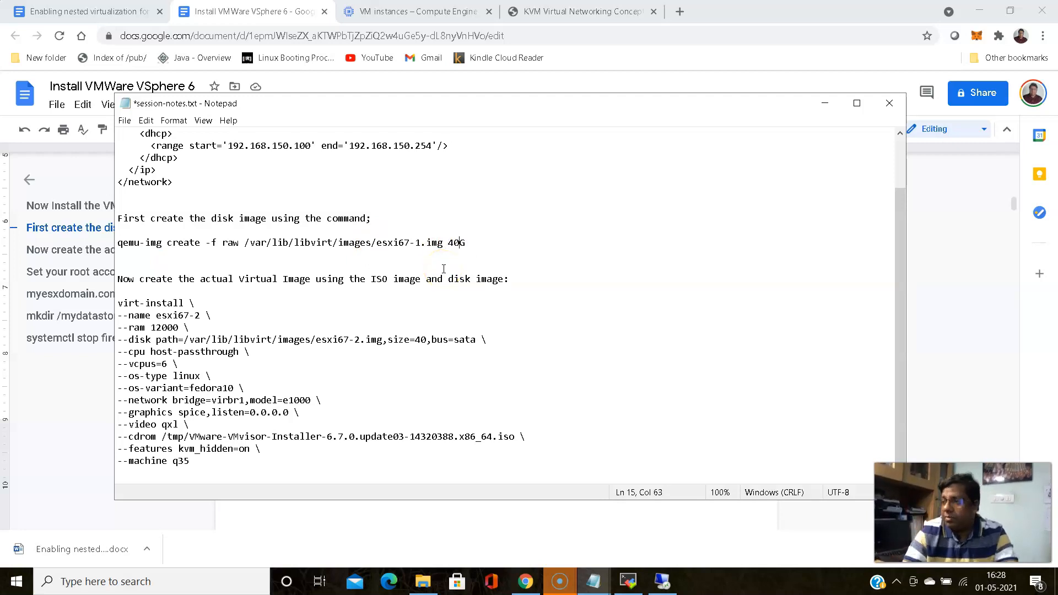
Tidy the blank lines around the qemu-img command and check the 40G disk size
left_click(383, 219)
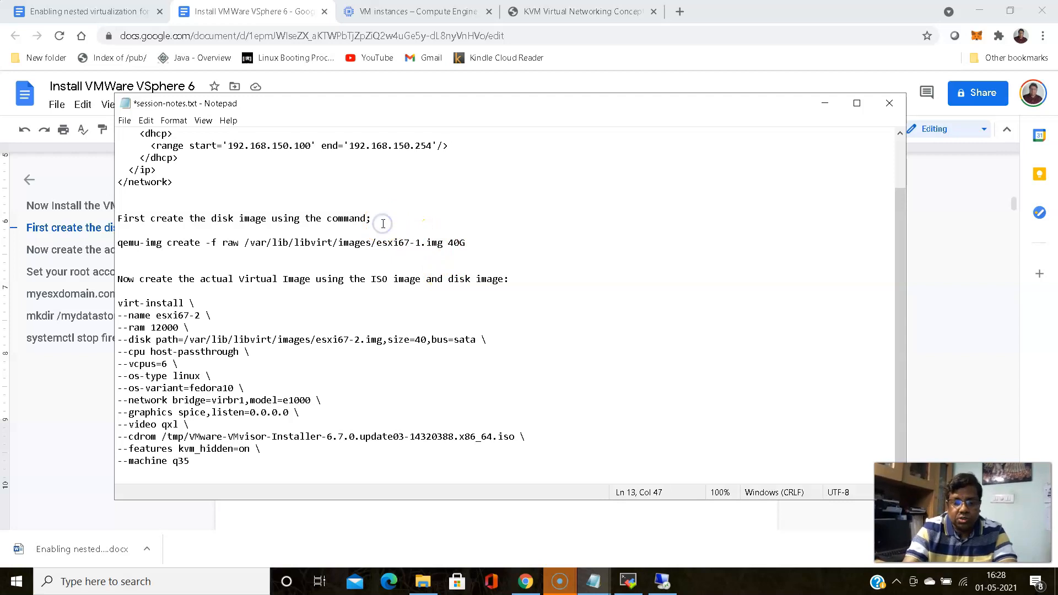
key("Return")
key("Return")
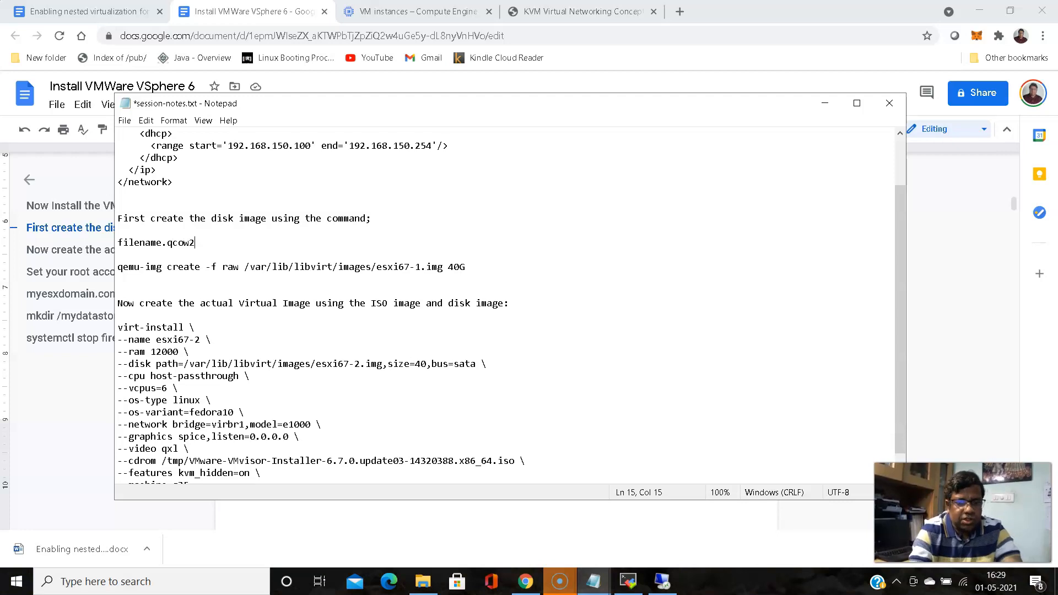
key("BackSpace")
key("BackSpace")
key("BackSpace")
key("BackSpace")
key("BackSpace")
key("BackSpace")
key("BackSpace")
key("BackSpace")
key("BackSpace")
key("BackSpace")
key("BackSpace")
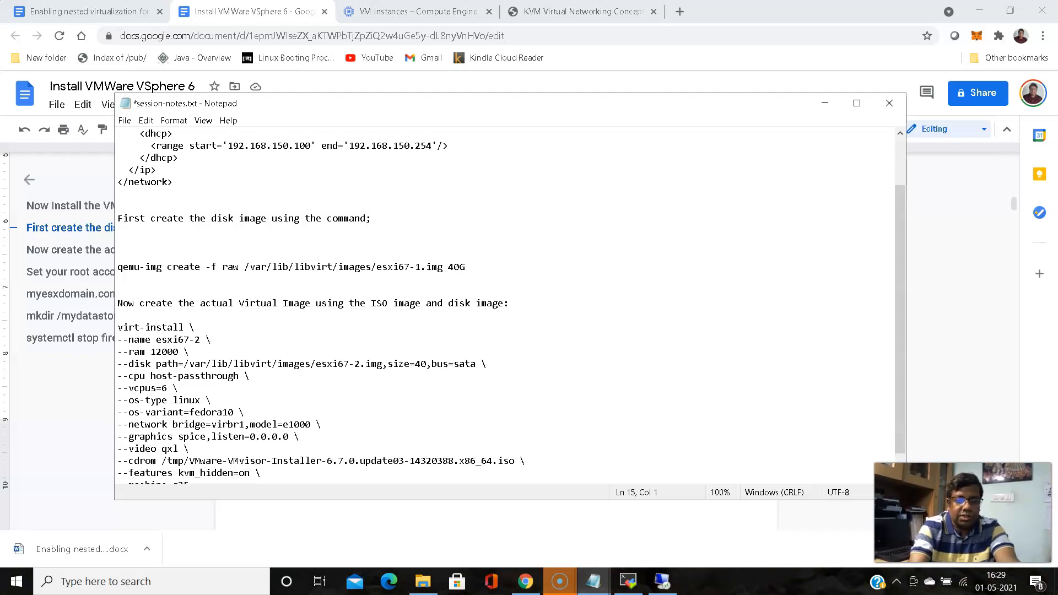
key("BackSpace")
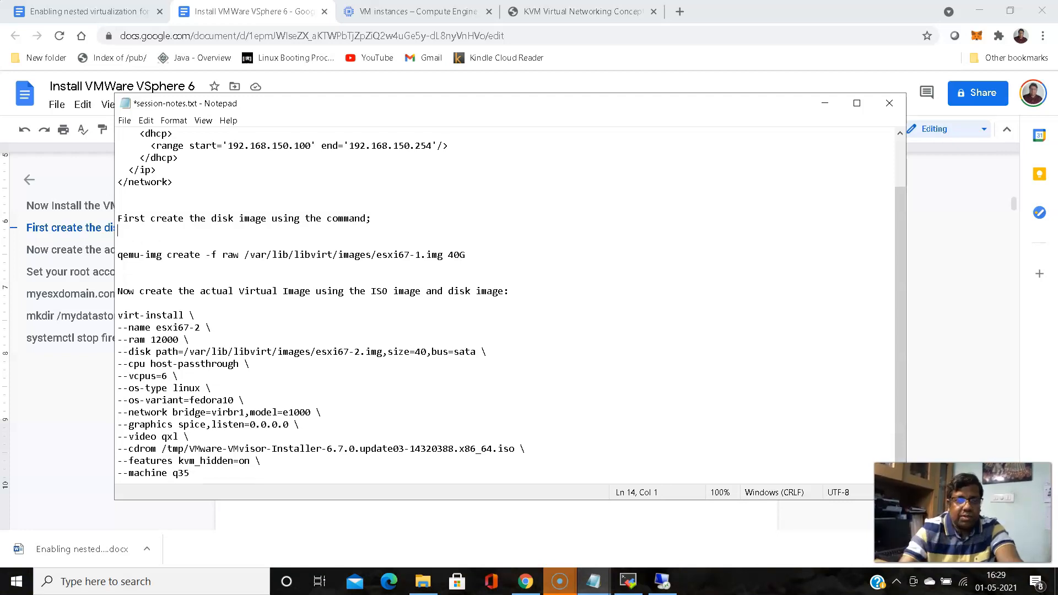
left_click(448, 253)
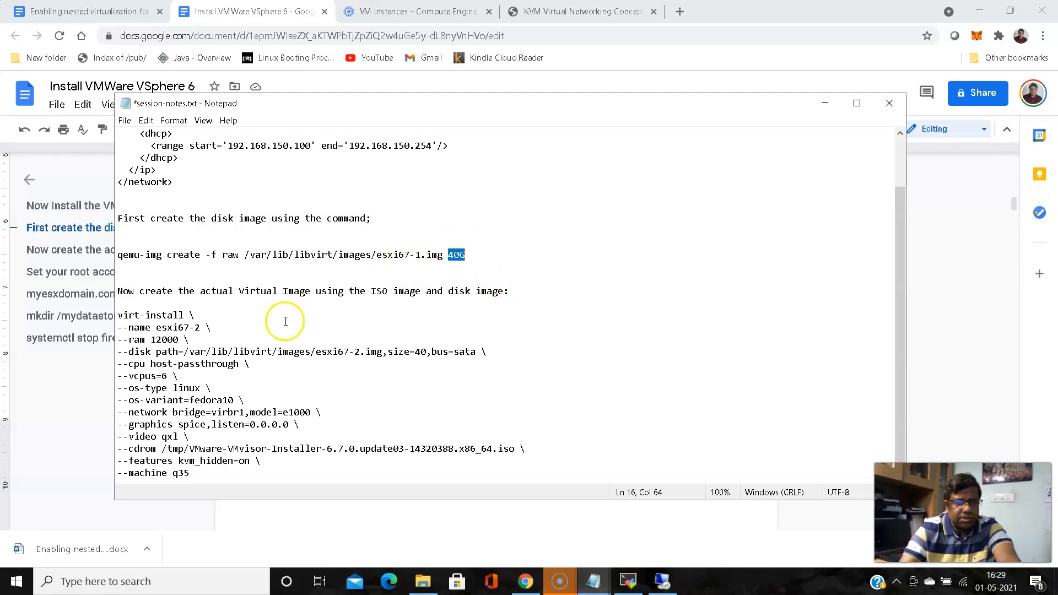
scroll(290, 314, "down", 1)
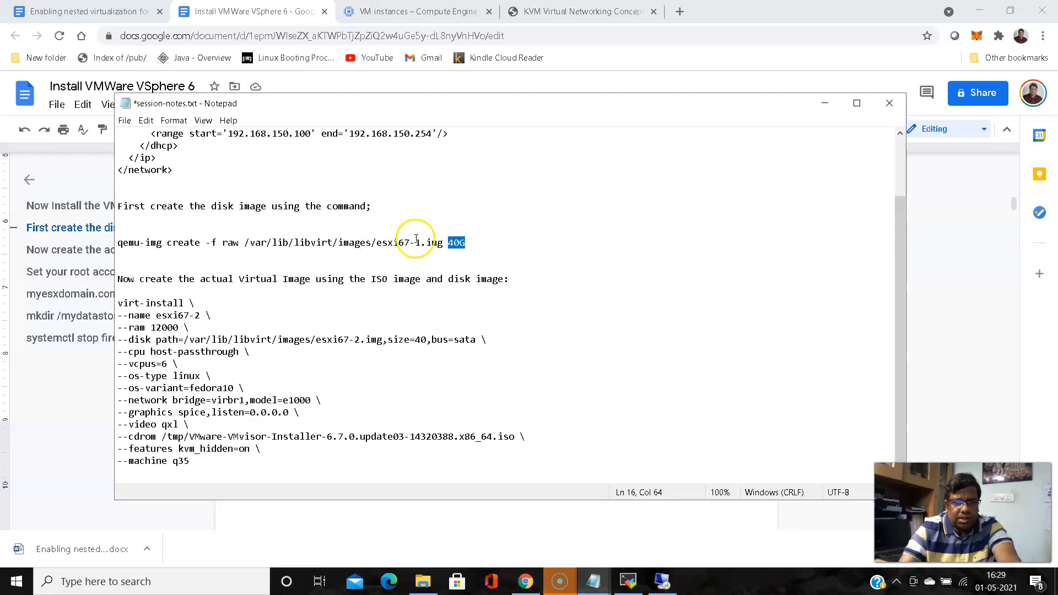
Change esxi67-2 to esxi67-1 in the --name and --disk path, then bring the lab VM terminal forward
left_click(202, 315)
key("BackSpace")
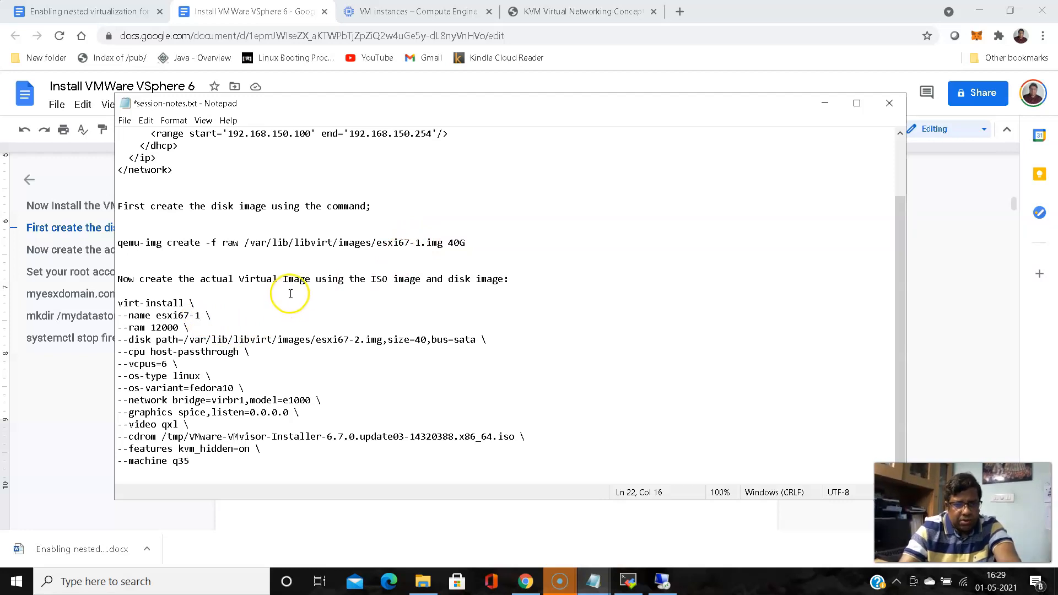
left_click(360, 340)
key("BackSpace")
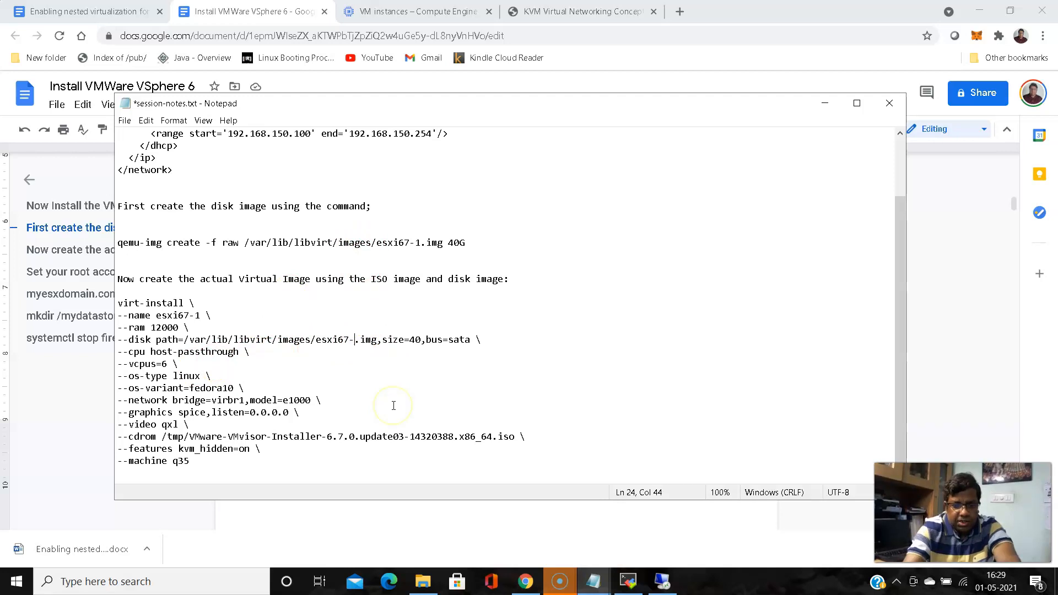
type("1")
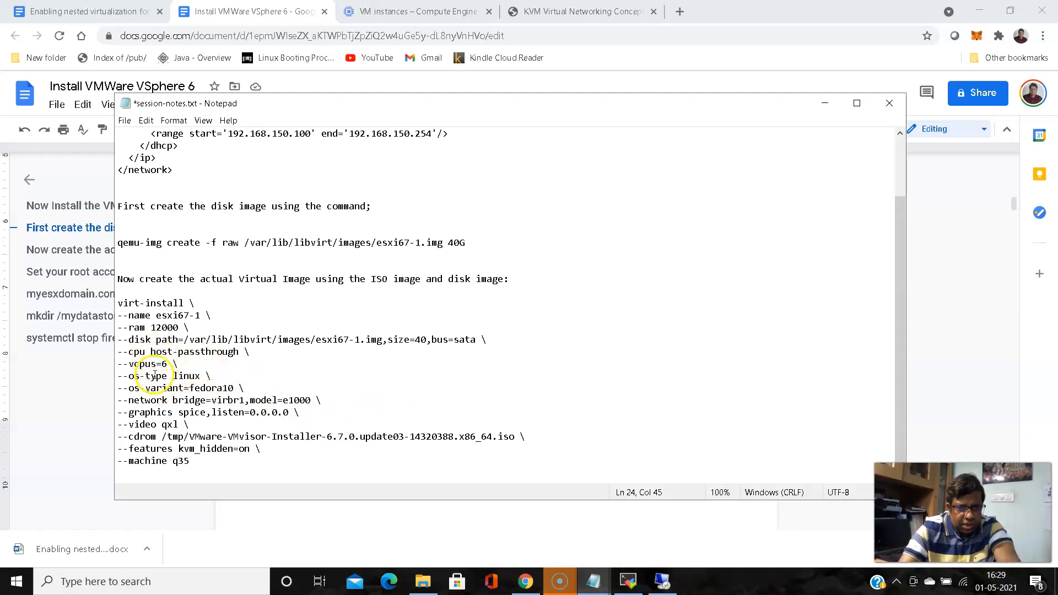
left_click(245, 400)
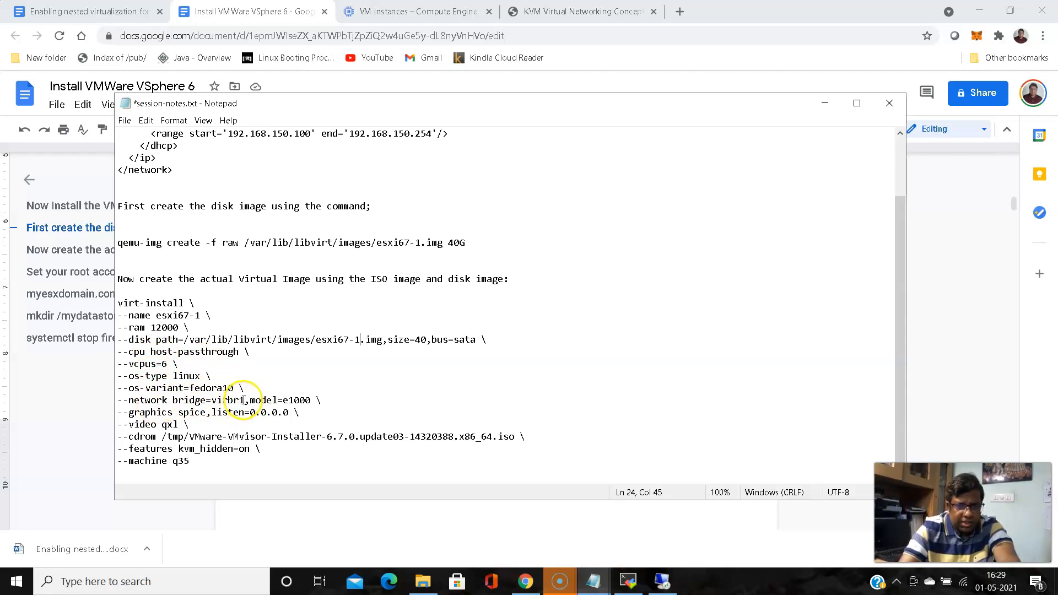
left_click(629, 580)
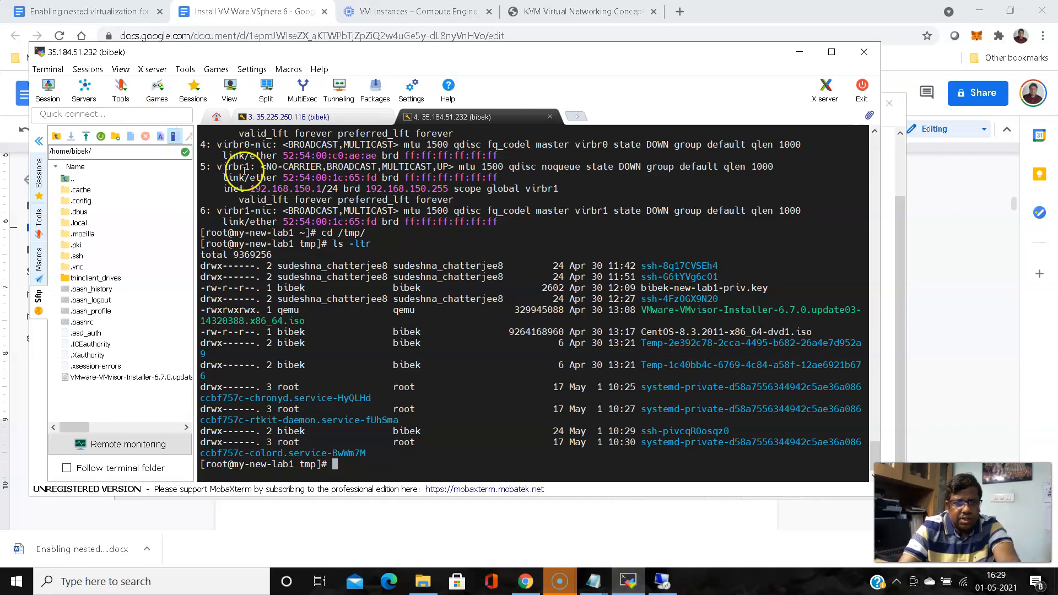
Confirm the virbr1 bridge name in the terminal, then review --ram 12000 and --vcpus=6 in Notepad
double_click(231, 167)
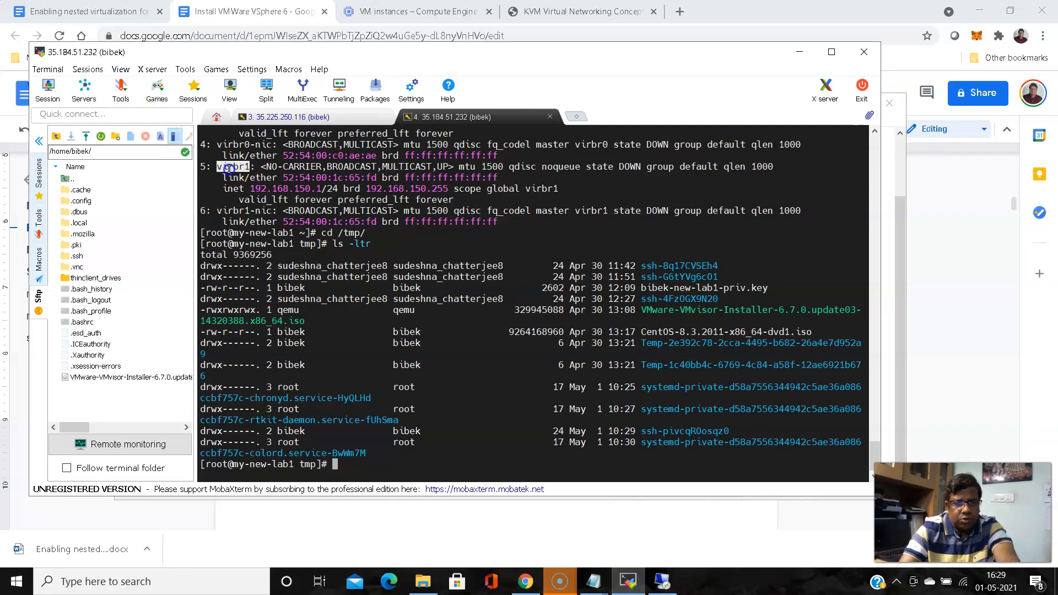
left_click(800, 52)
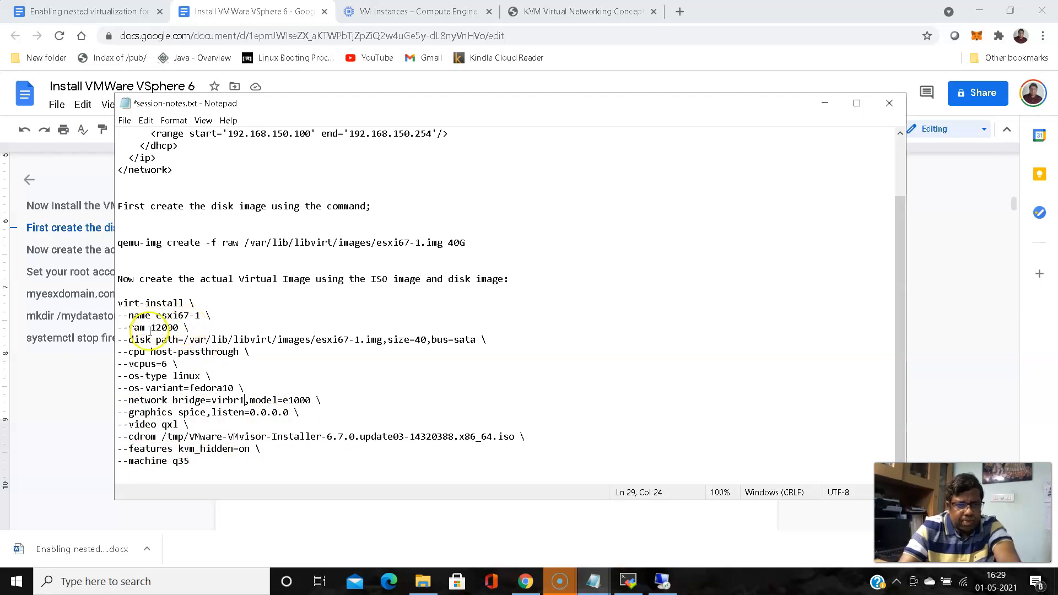
left_click_drag(152, 329, 173, 327)
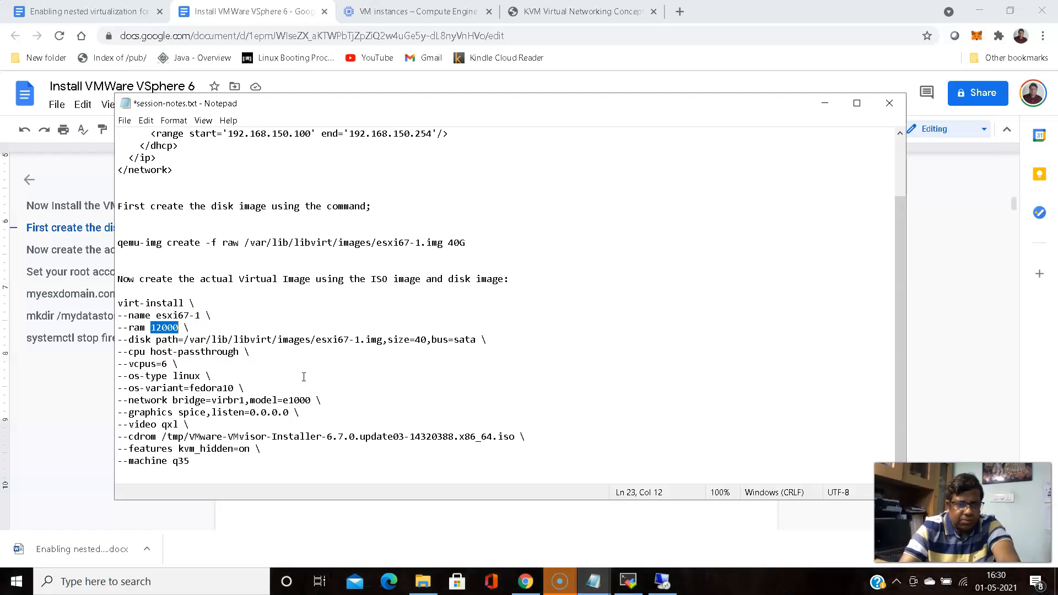
left_click(161, 363)
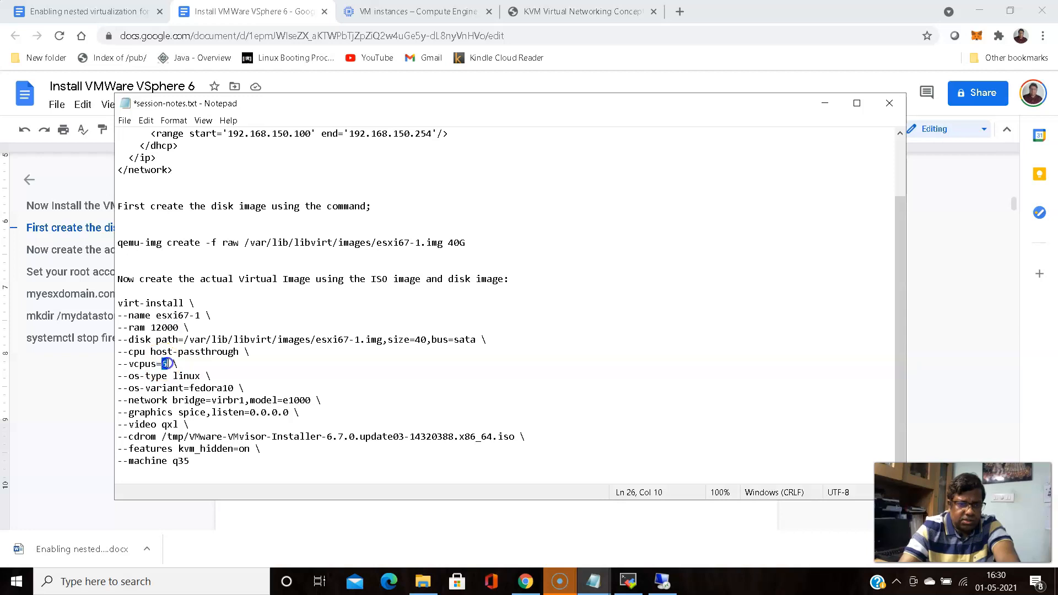
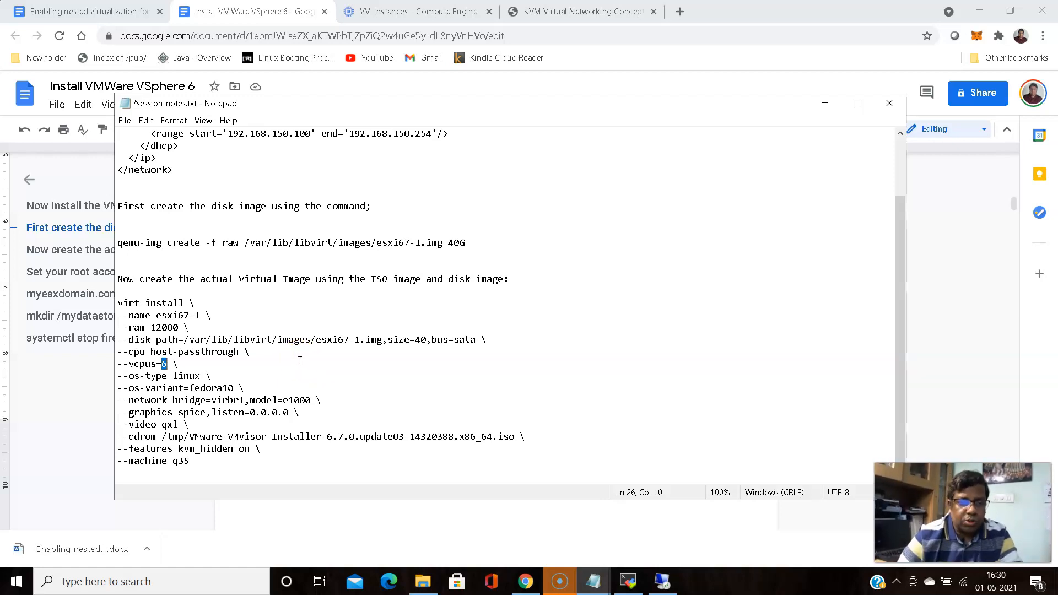
Copy the qemu-img create command for esxi67-1.img from the session notes
left_click(117, 243)
left_click_drag(116, 244, 479, 238)
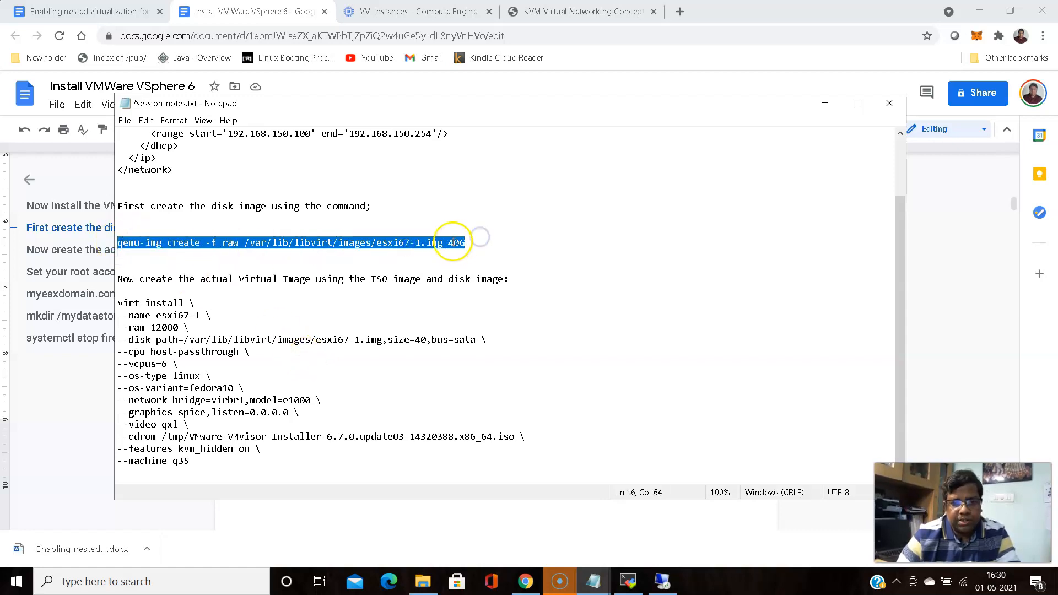
right_click(453, 239)
left_click(489, 278)
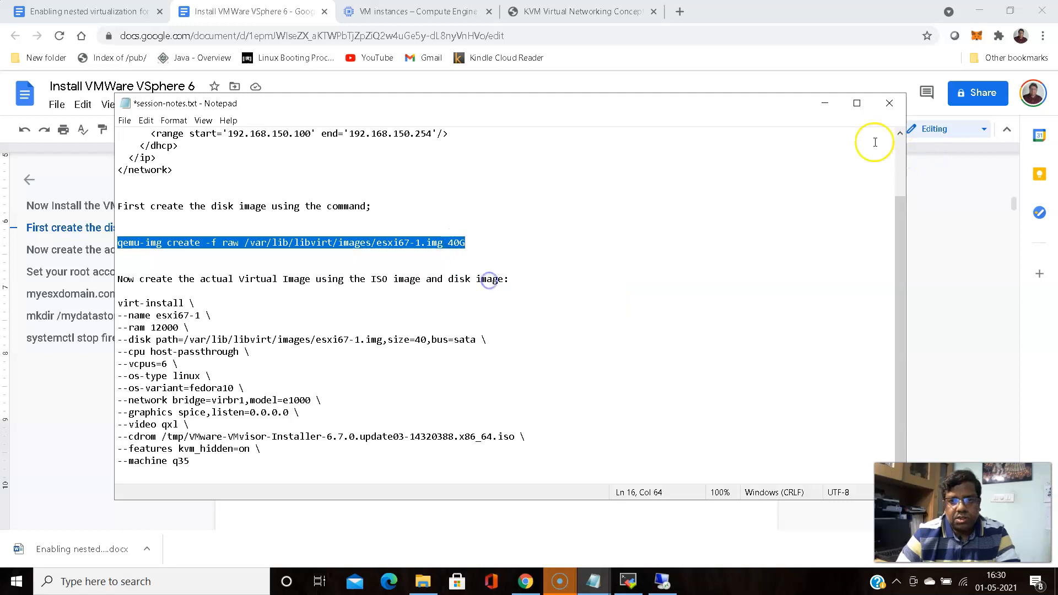
left_click(824, 103)
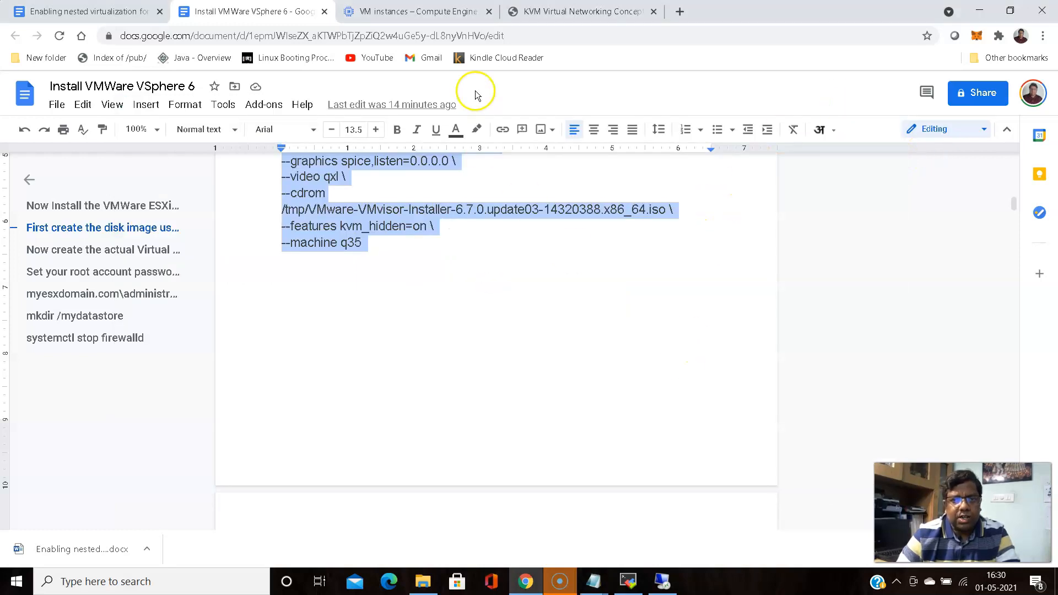
Paste and run the qemu-img command in MobaXterm to create the 40G raw image
left_click(628, 581)
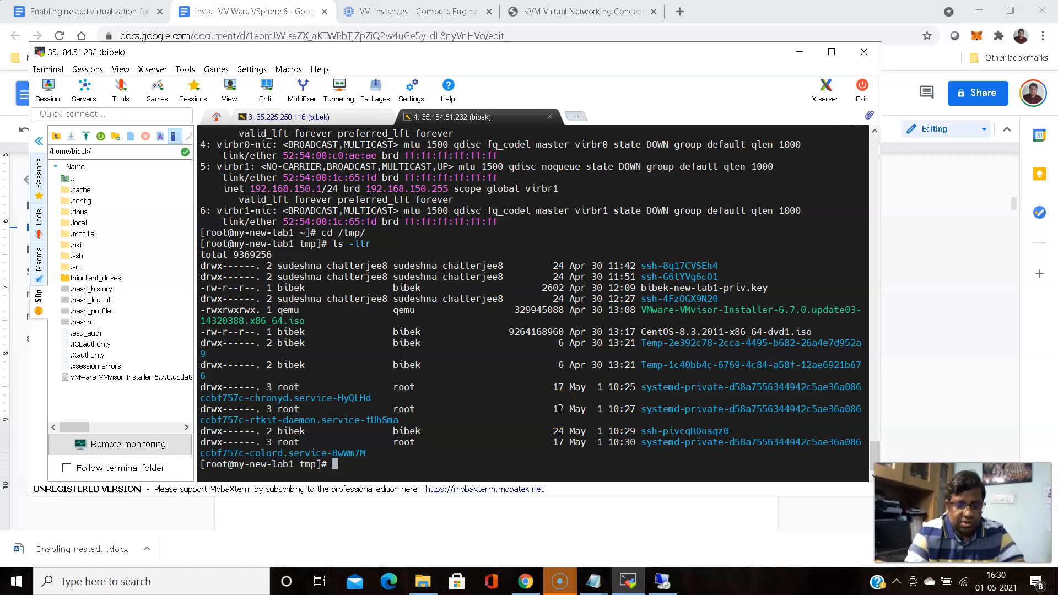
key("Return")
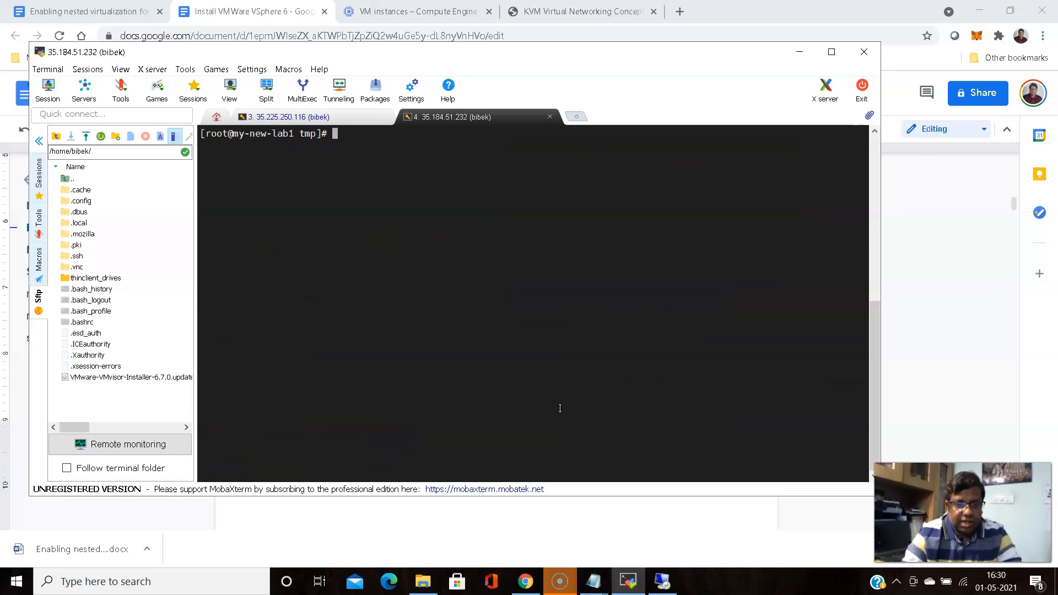
right_click(465, 197)
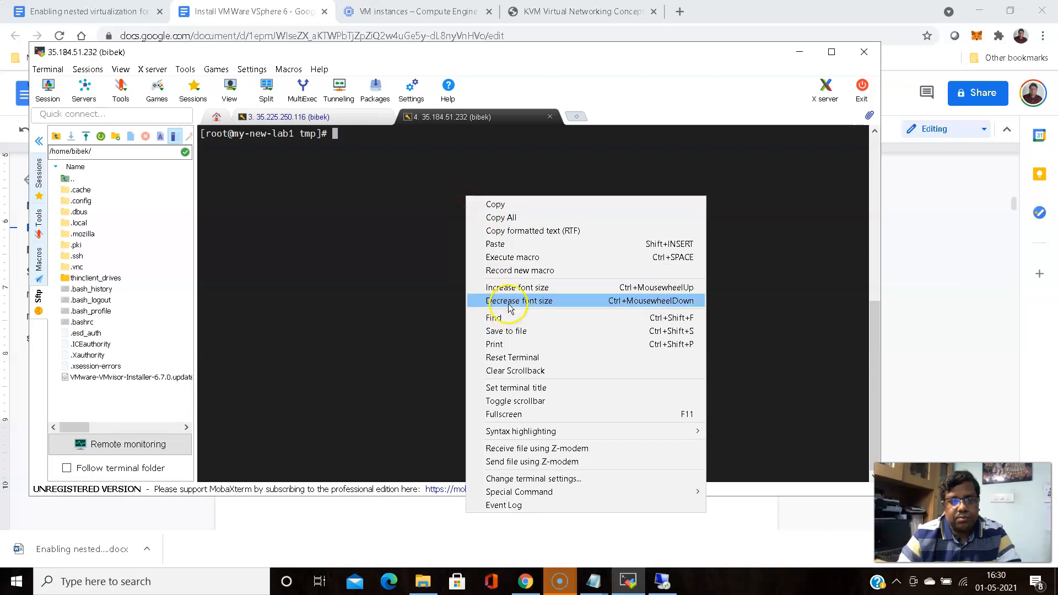
left_click(496, 244)
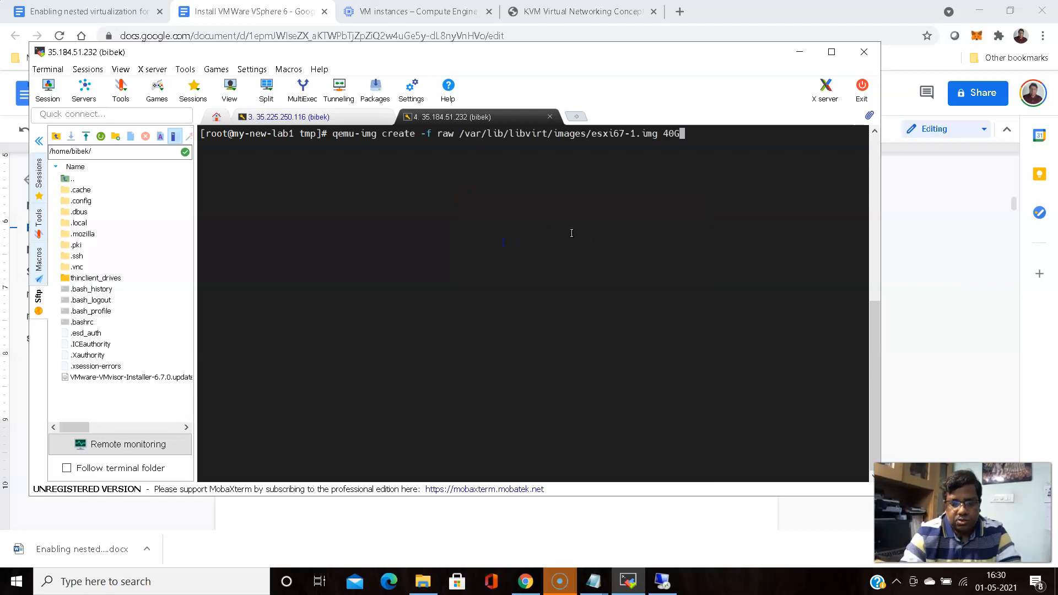
key("Return")
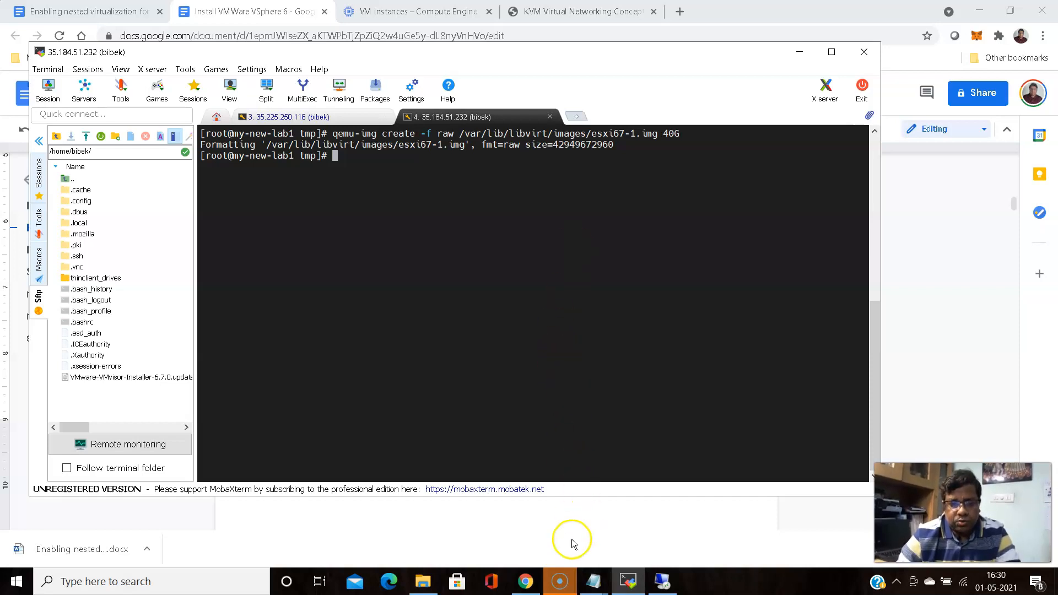
Copy the whole esxi67-1 virt-install command block from the session notes
mouse_move(593, 582)
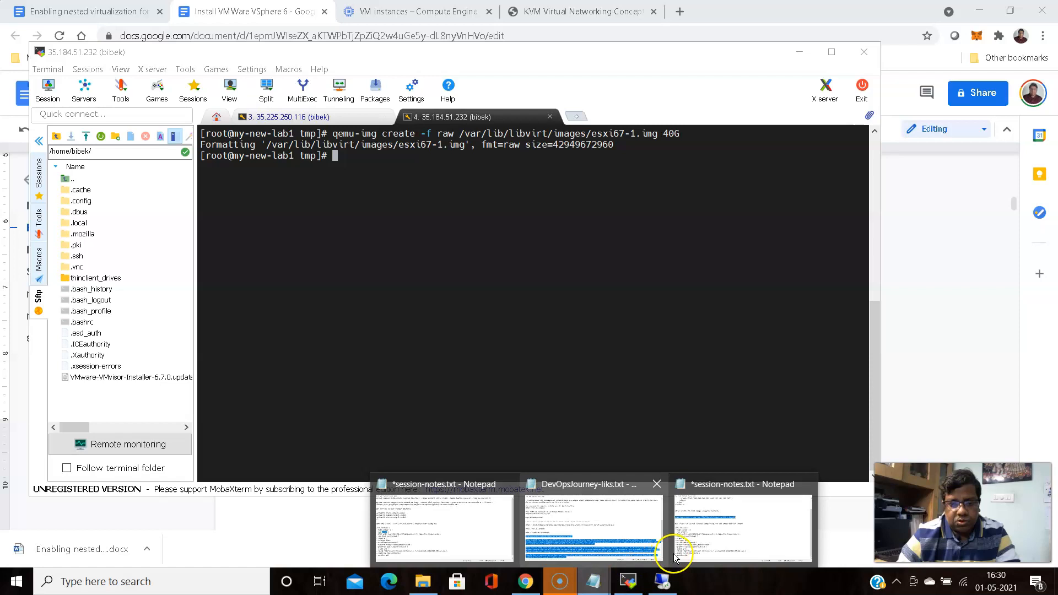
left_click(693, 533)
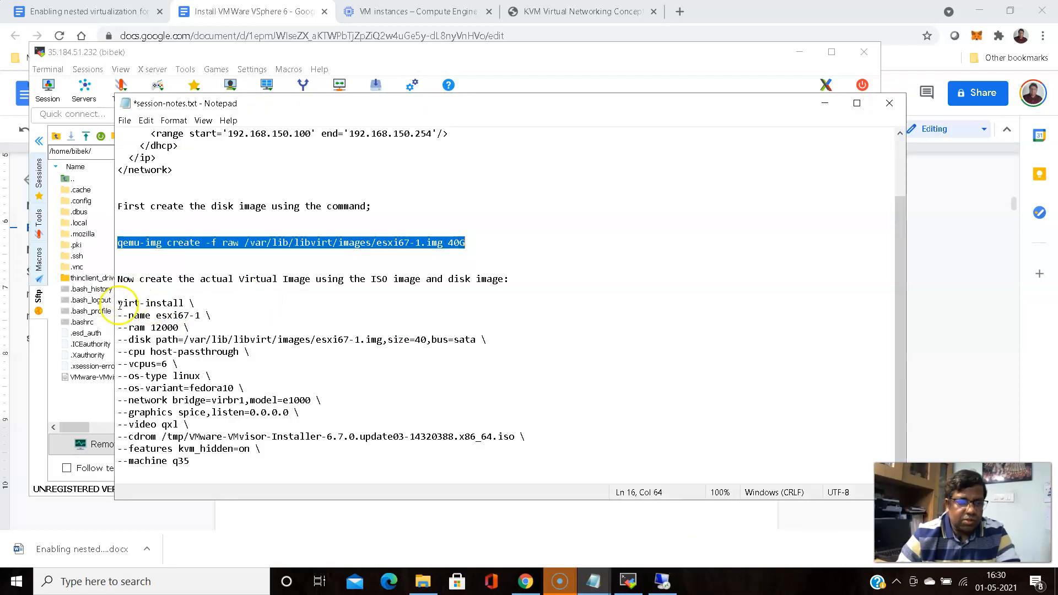
left_click_drag(118, 303, 265, 462)
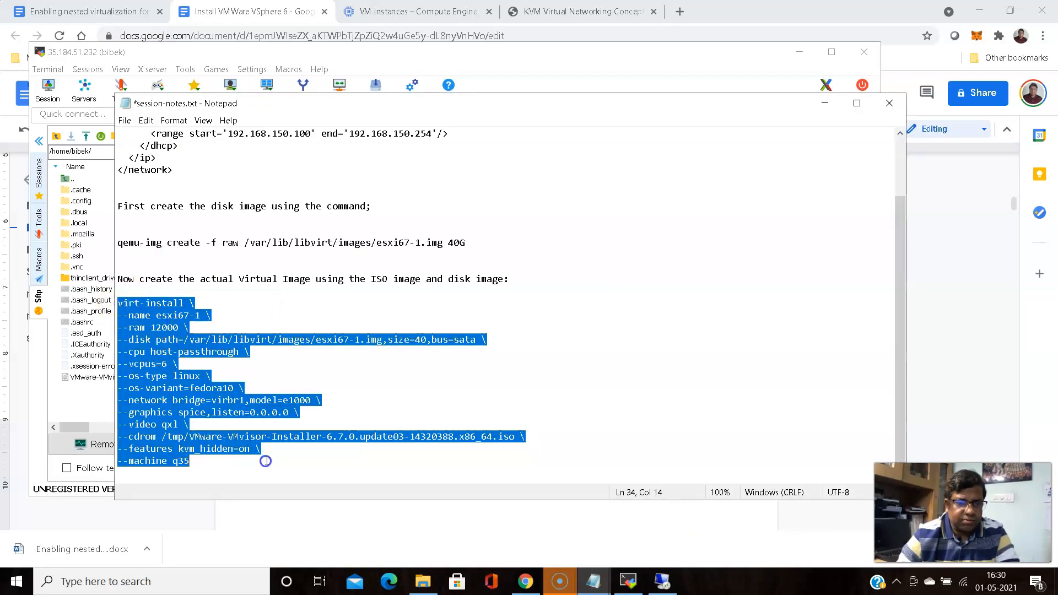
right_click(156, 337)
left_click(189, 373)
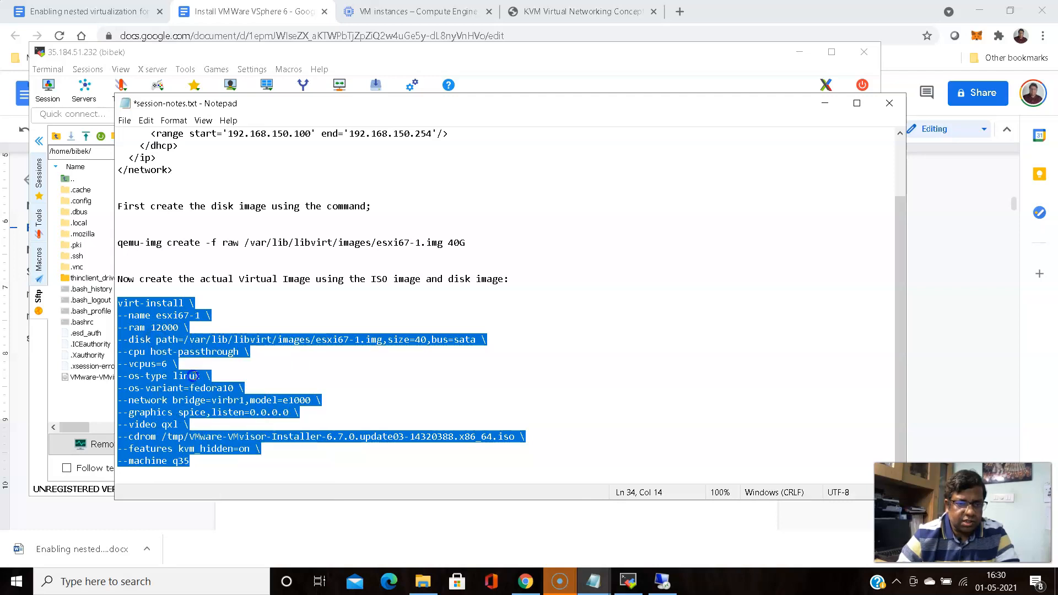
left_click(825, 103)
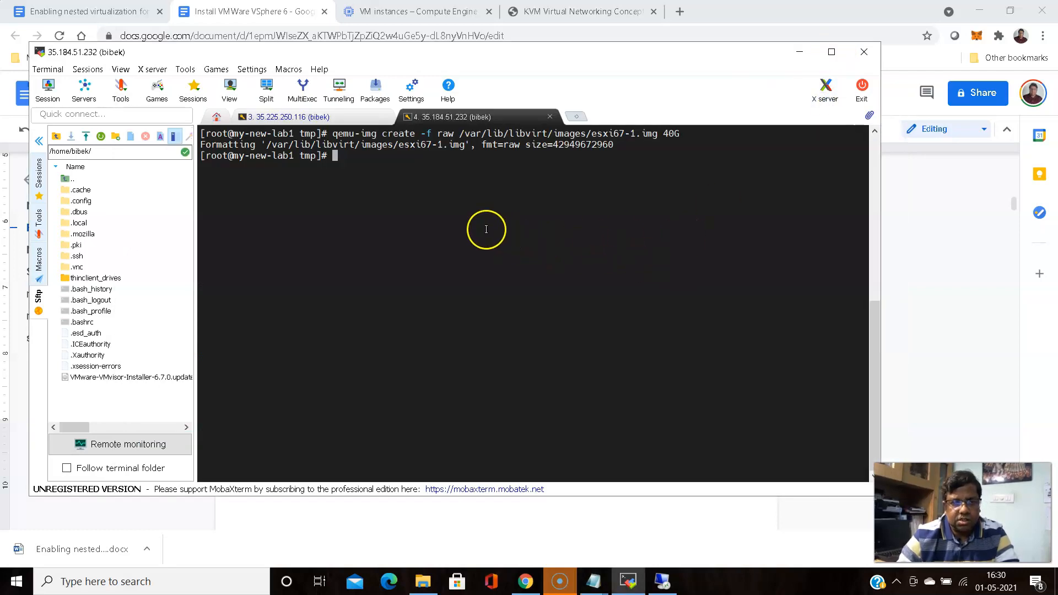
Paste the multi-line virt-install command into MobaXterm and confirm so it runs
right_click(485, 229)
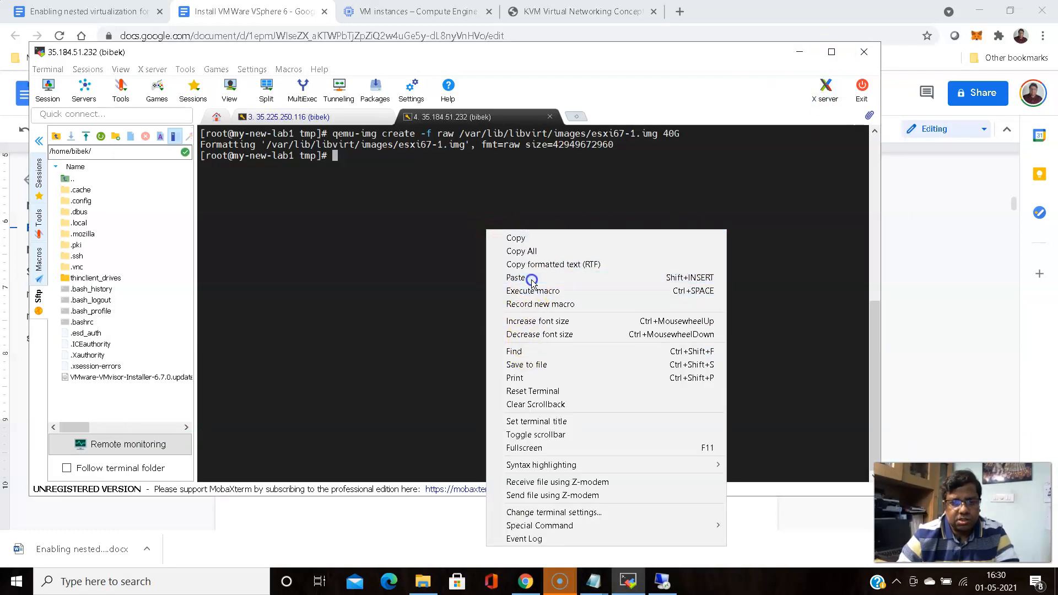
left_click(532, 278)
left_click(404, 351)
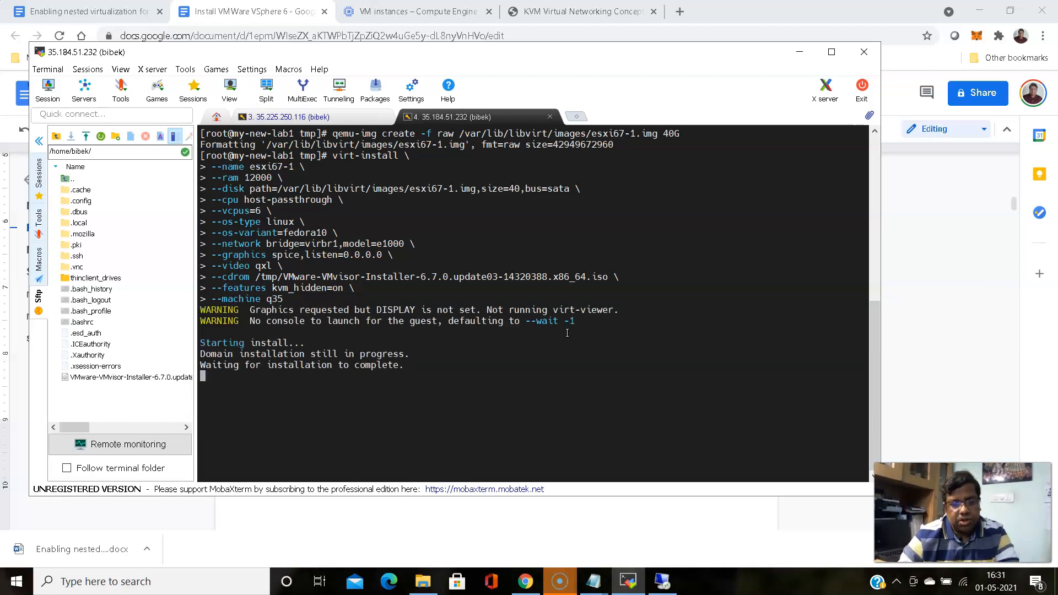
left_click(663, 579)
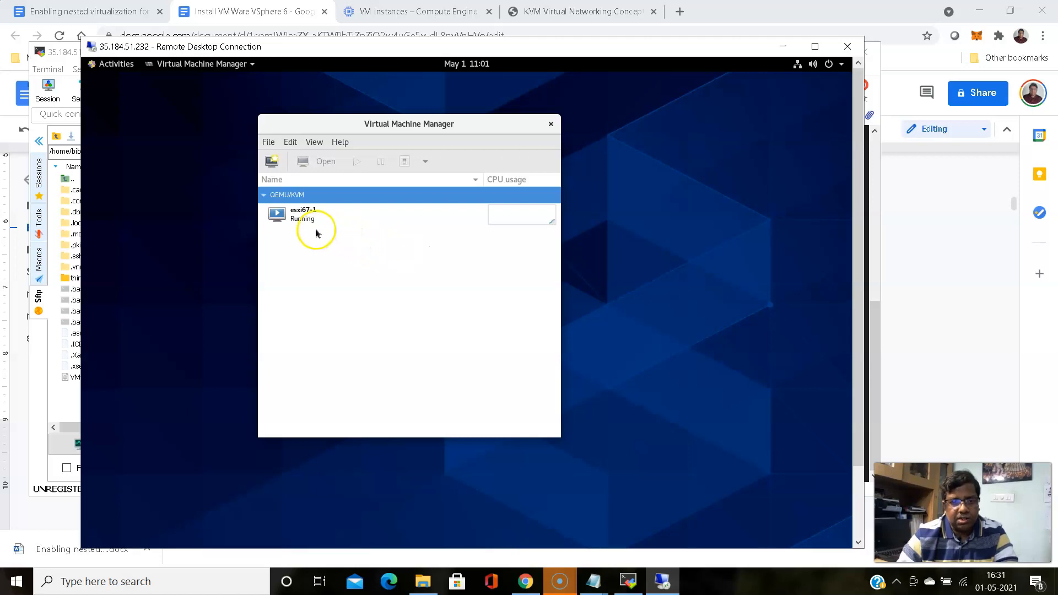
Open the esxi67-1 console in Virtual Machine Manager and position it to watch the installer load
left_click(292, 215)
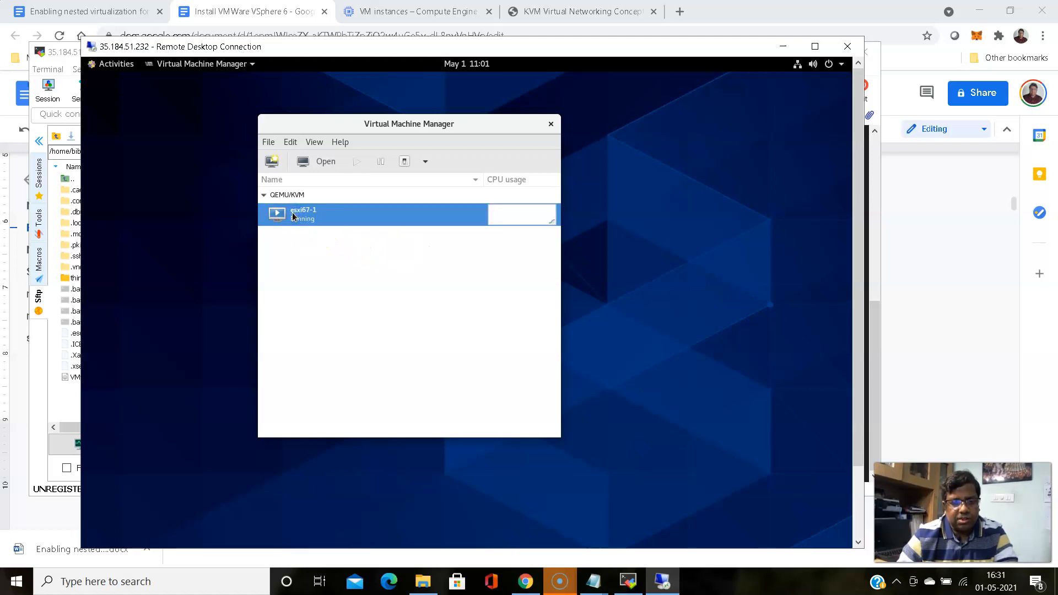
double_click(304, 221)
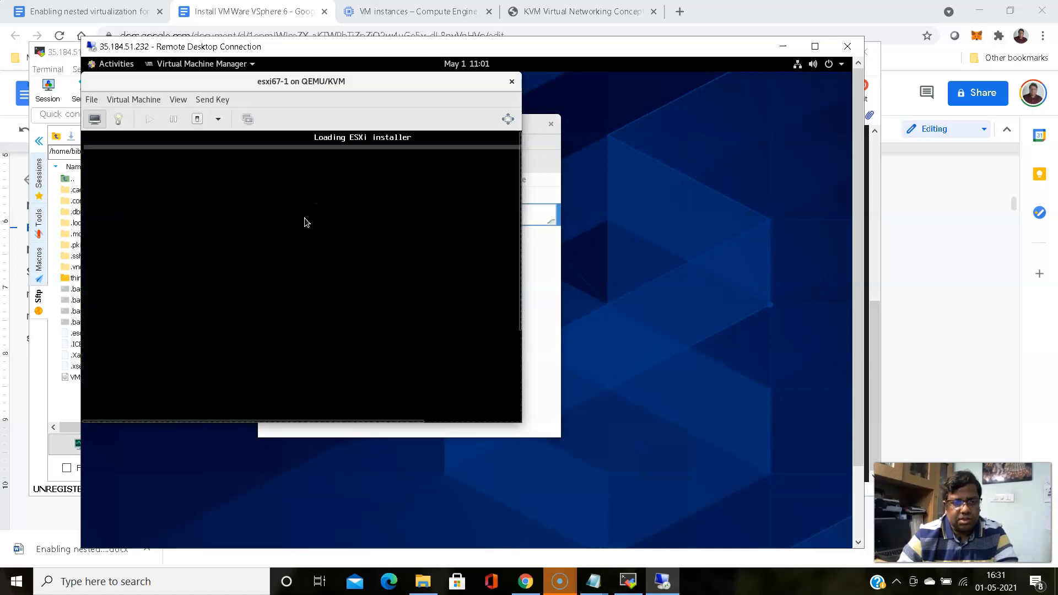
left_click_drag(318, 84, 631, 92)
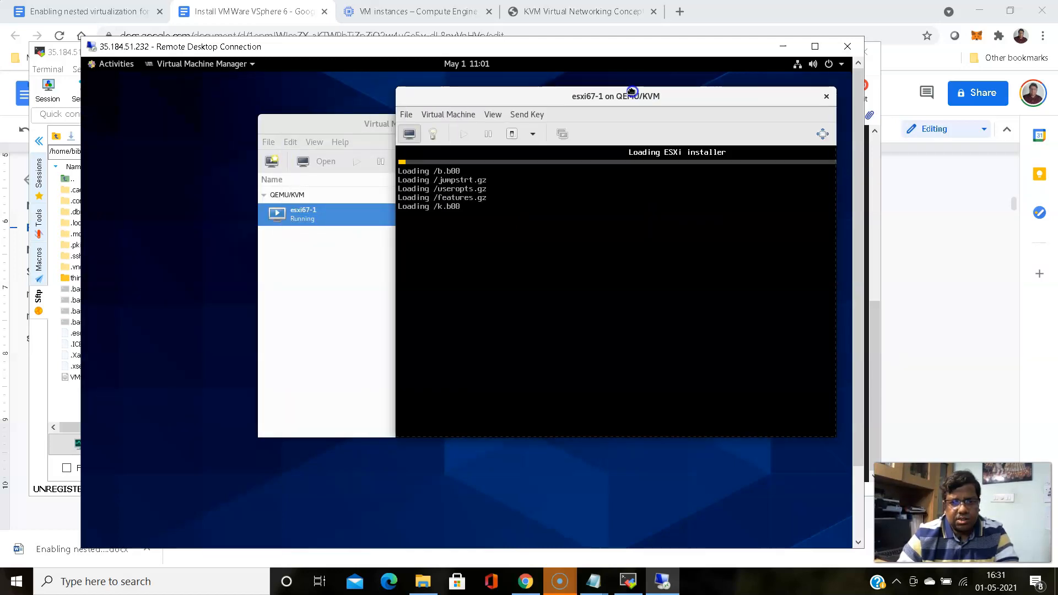
left_click_drag(618, 92, 614, 90)
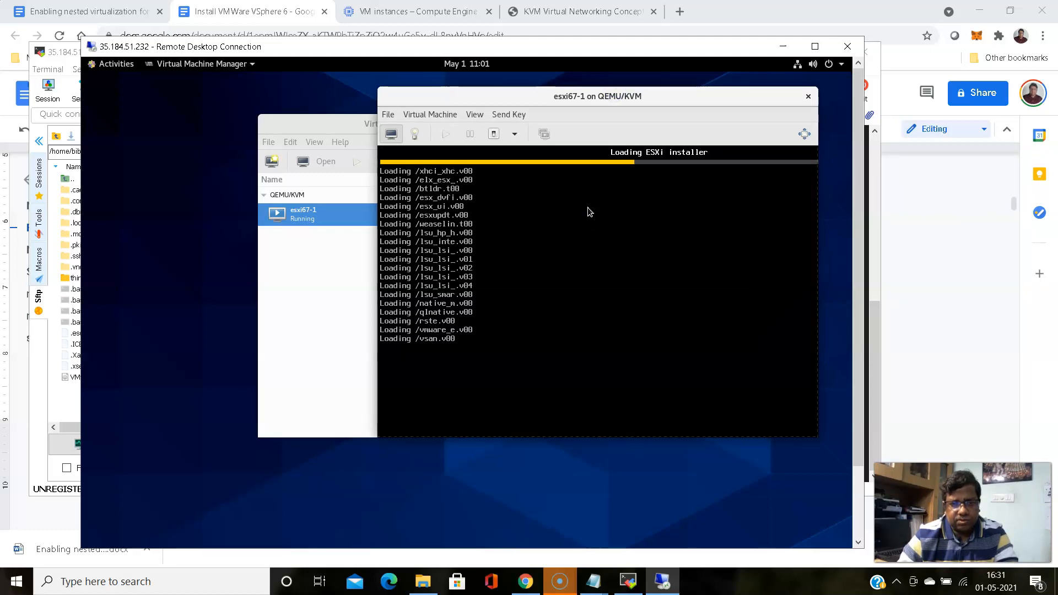
left_click(628, 581)
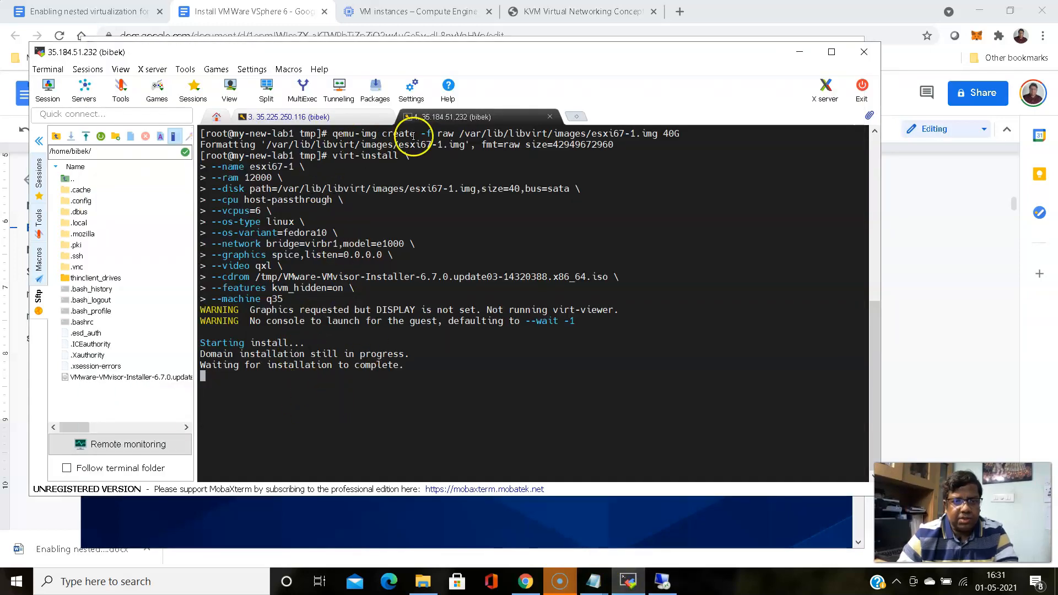
Duplicate the SSH session tab and become root with sudo su - in the new tab
right_click(444, 118)
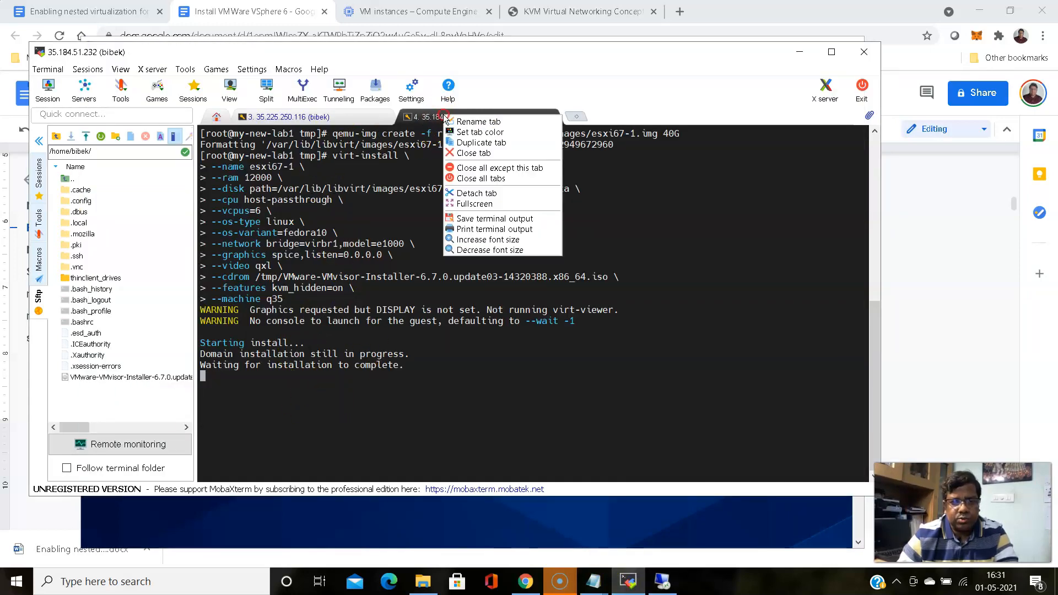
left_click(466, 142)
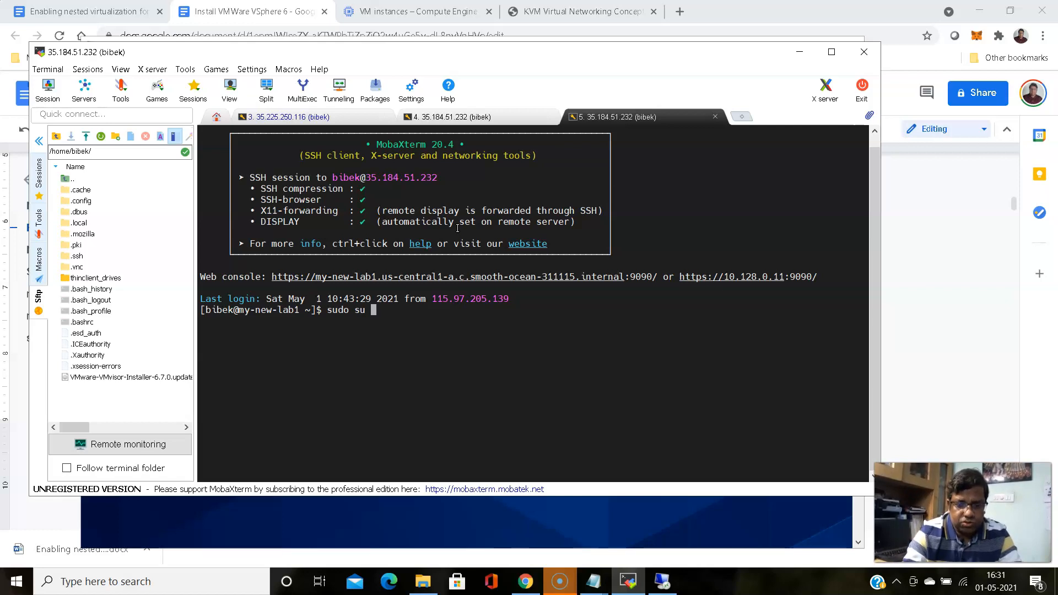
key("Return")
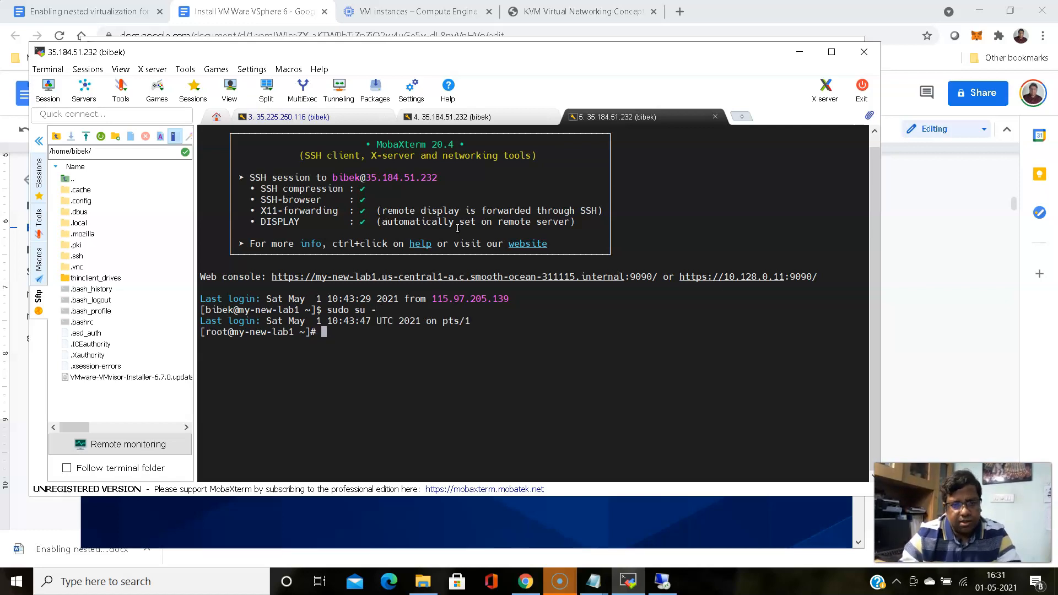
mouse_move(594, 580)
left_click(743, 526)
Change esxi67-1 to esxi67-2 on the qemu-img, --name and --disk lines
left_click(384, 219)
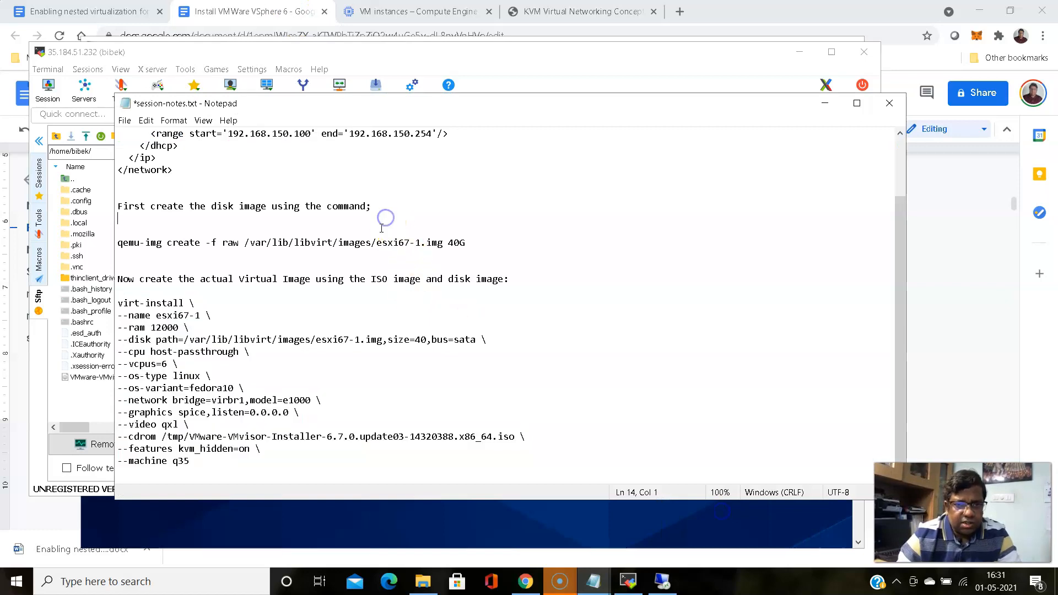
left_click(420, 243)
key("BackSpace")
type("2")
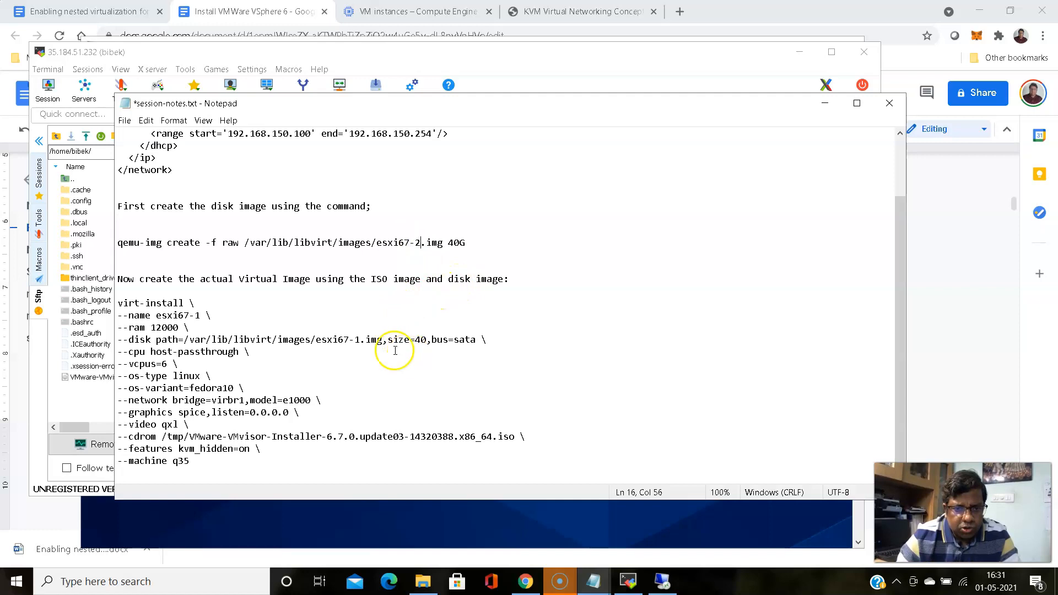
left_click(201, 316)
key("BackSpace")
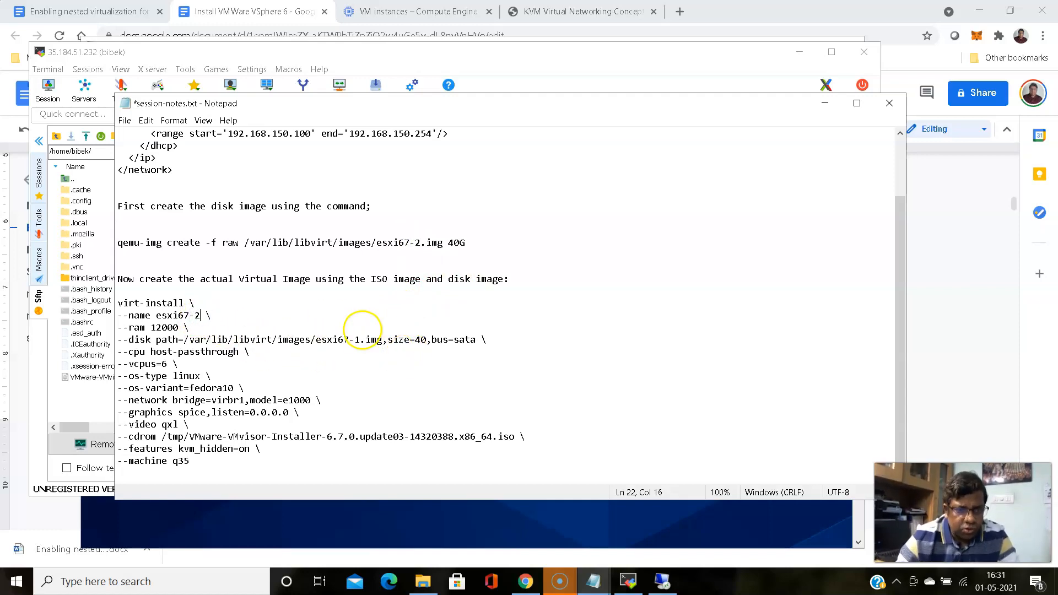
left_click(358, 339)
key("BackSpace")
type("2")
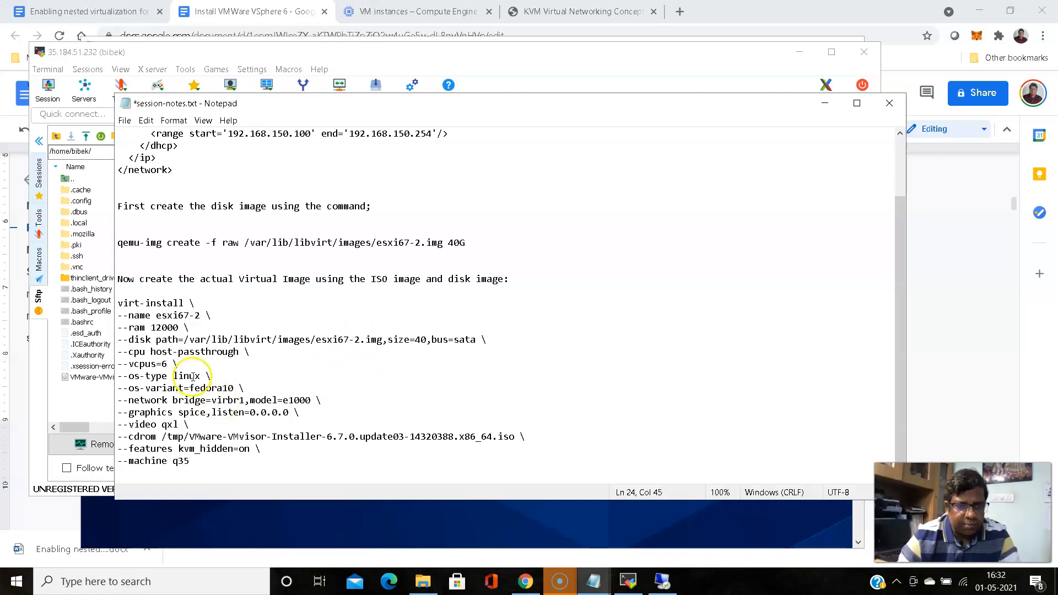
Copy the updated qemu-img command for esxi67-2.img
left_click_drag(118, 243, 460, 249)
right_click(461, 249)
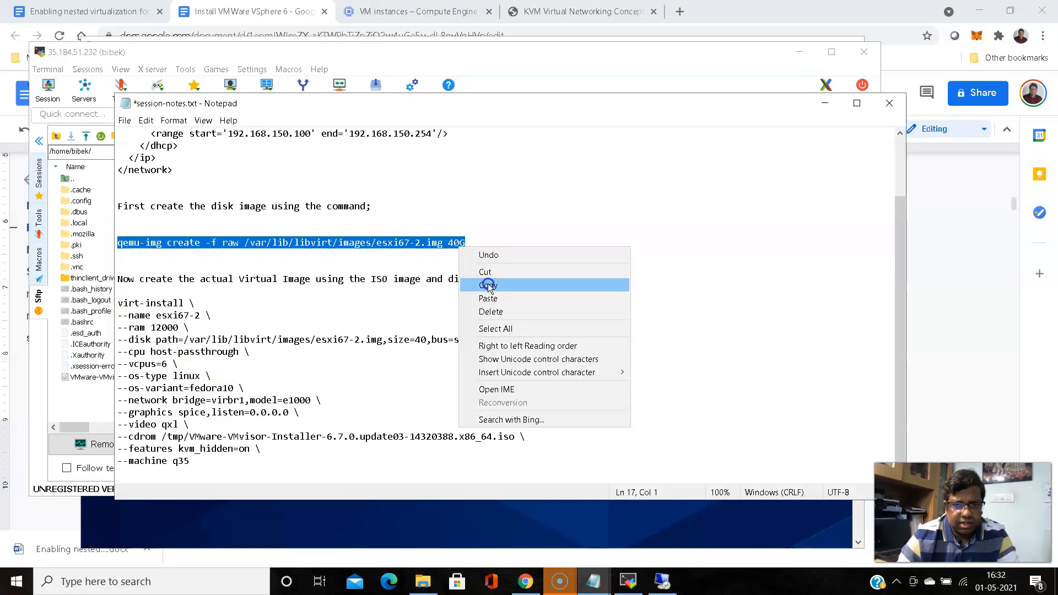
left_click(488, 285)
left_click(824, 103)
Paste and run the qemu-img command to create the 40G esxi67-2 disk image
right_click(506, 355)
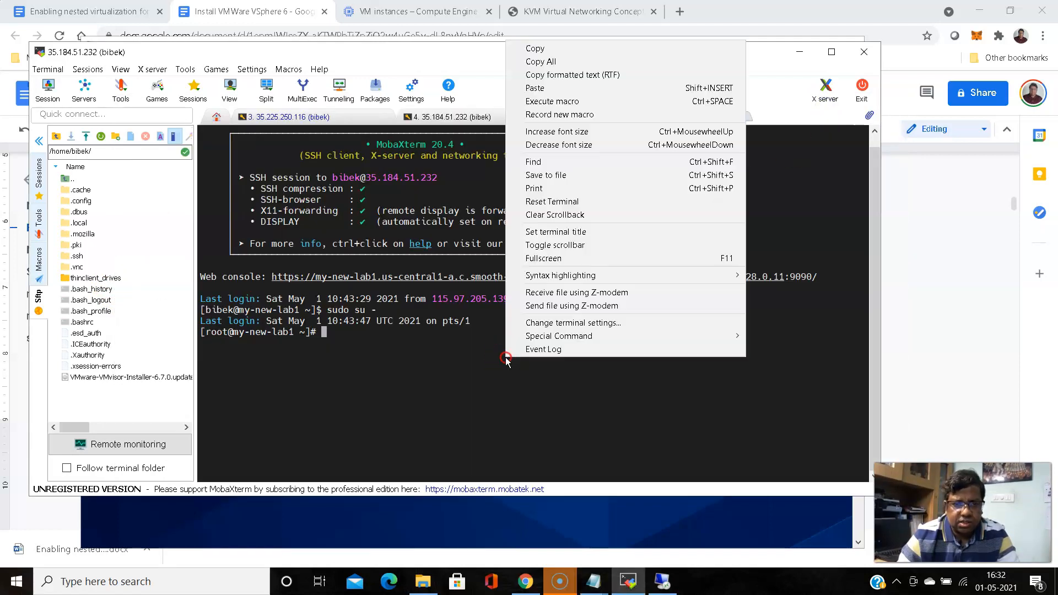
left_click(543, 88)
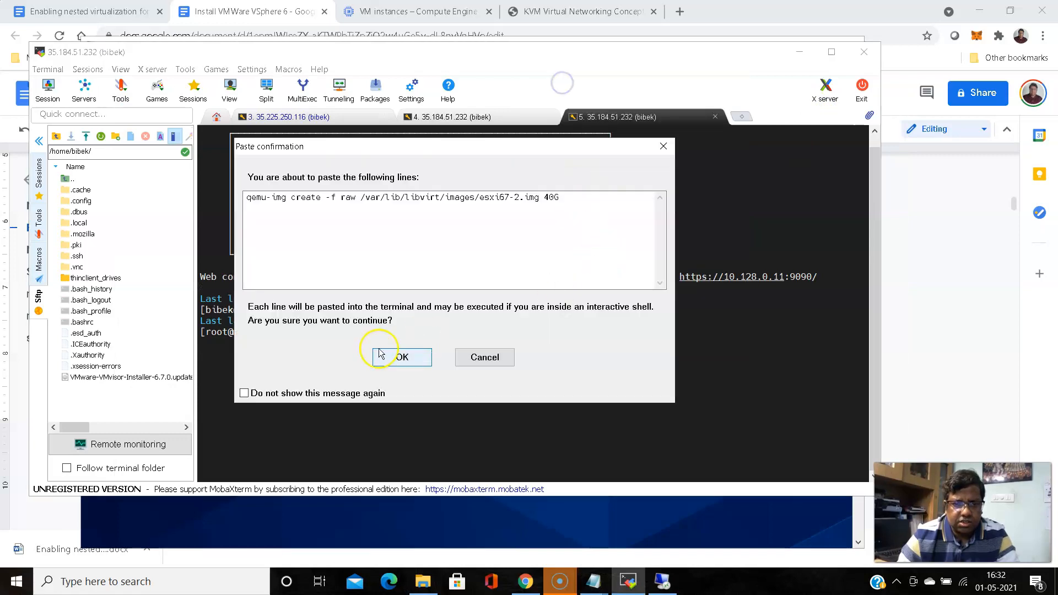
left_click(402, 357)
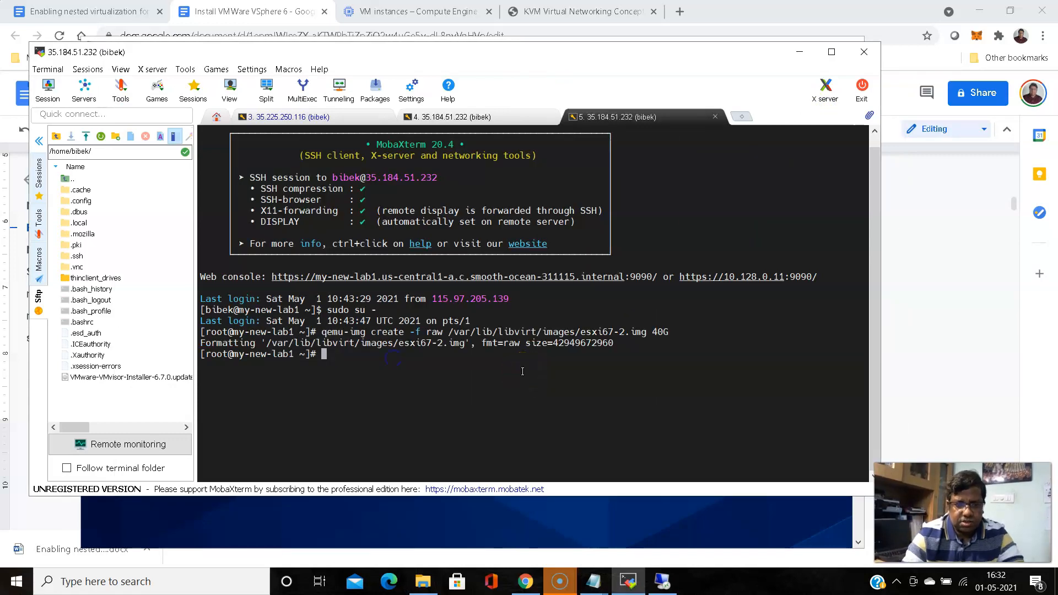
Copy the esxi67-2 virt-install command block from the session notes
left_click(593, 581)
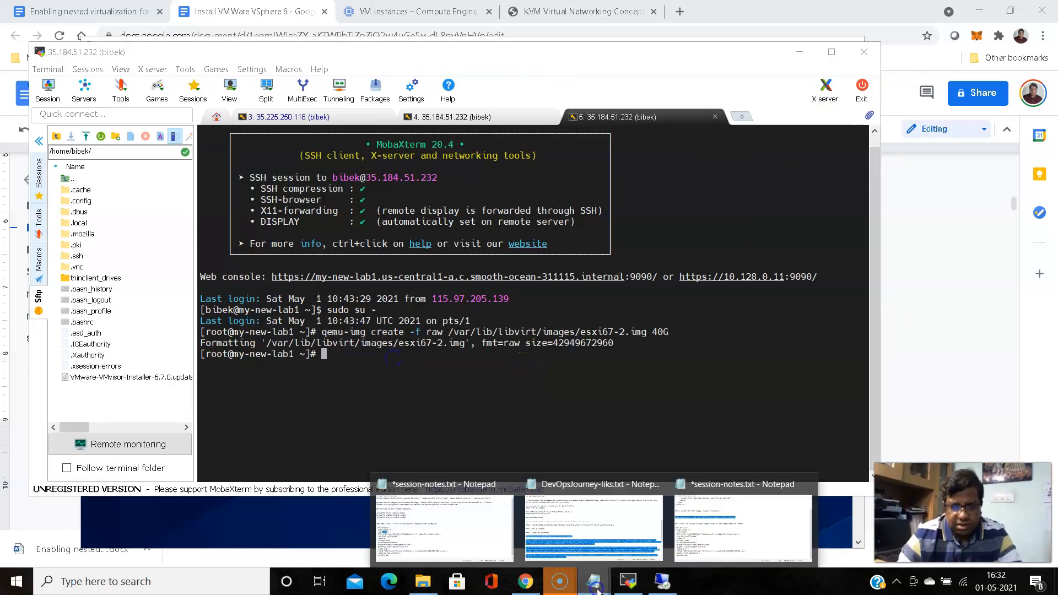
left_click(716, 512)
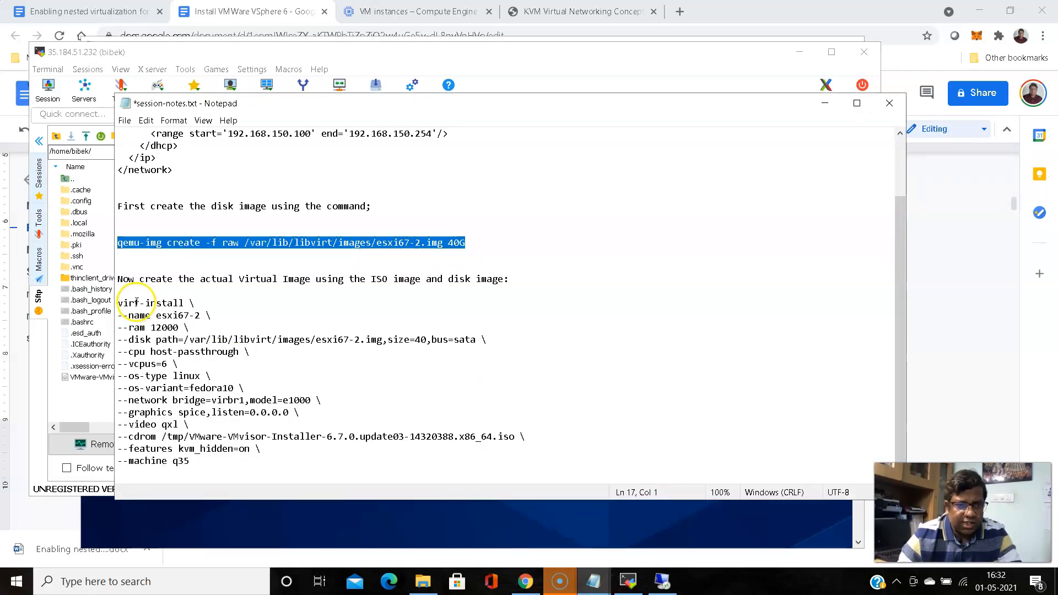
left_click_drag(120, 303, 266, 457)
right_click(160, 325)
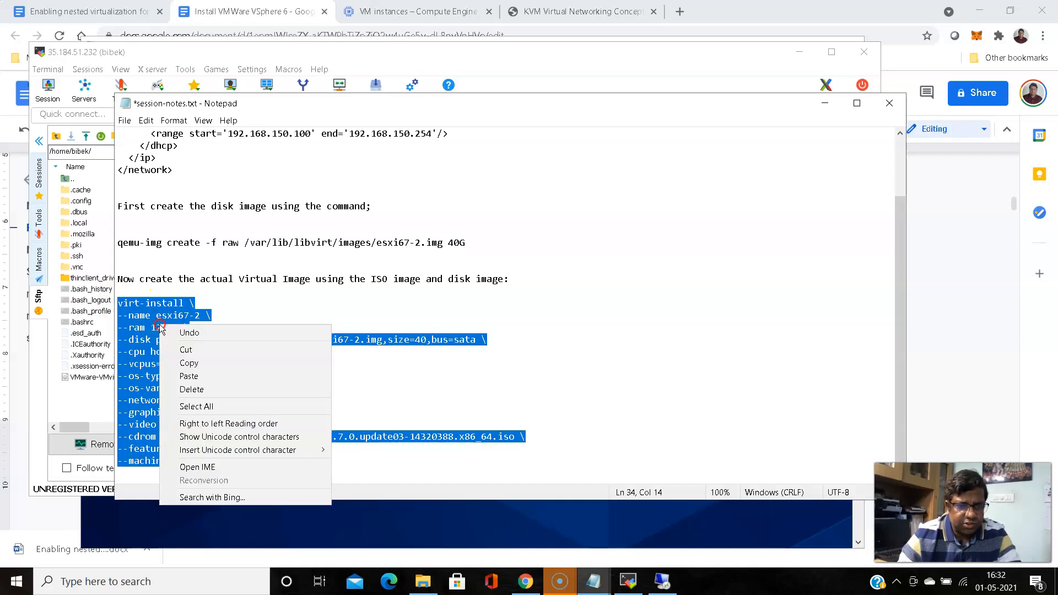
left_click(186, 359)
left_click(824, 103)
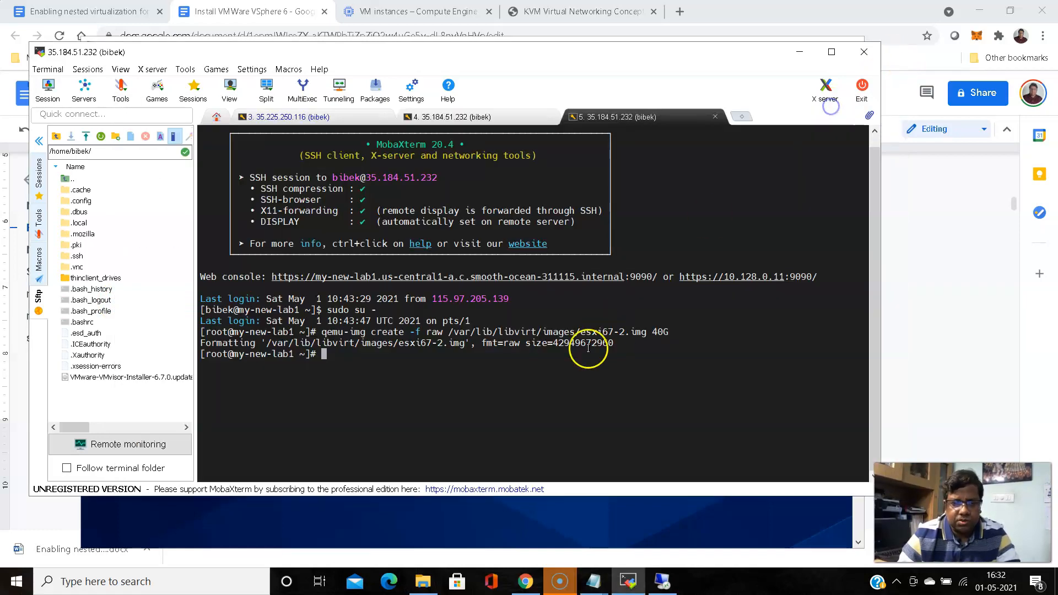
Paste and run virt-install in MobaXterm, then open the esxi67-2 console
left_click(575, 376)
right_click(576, 376)
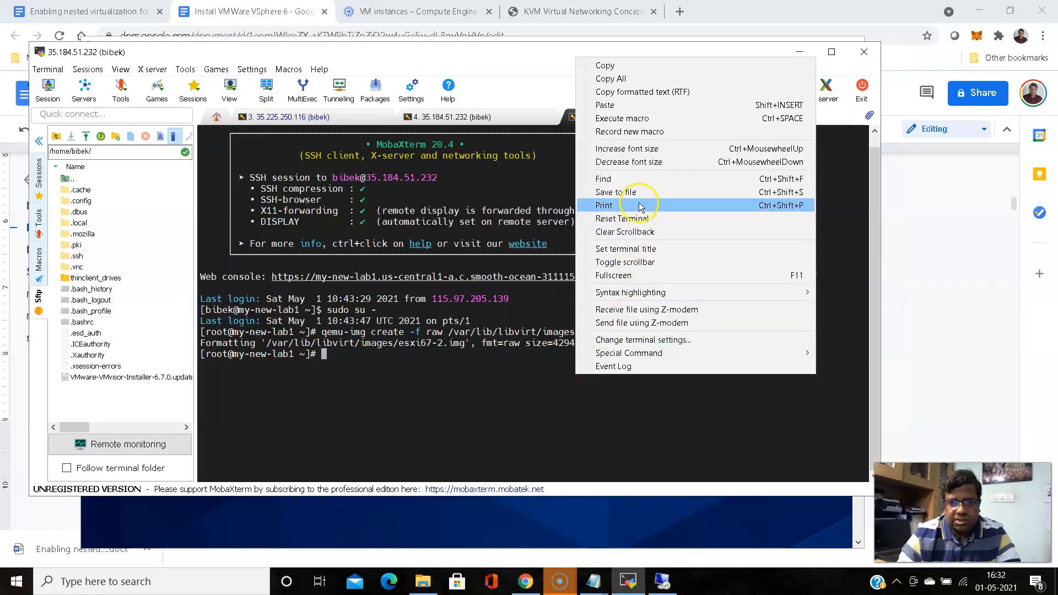
left_click(647, 106)
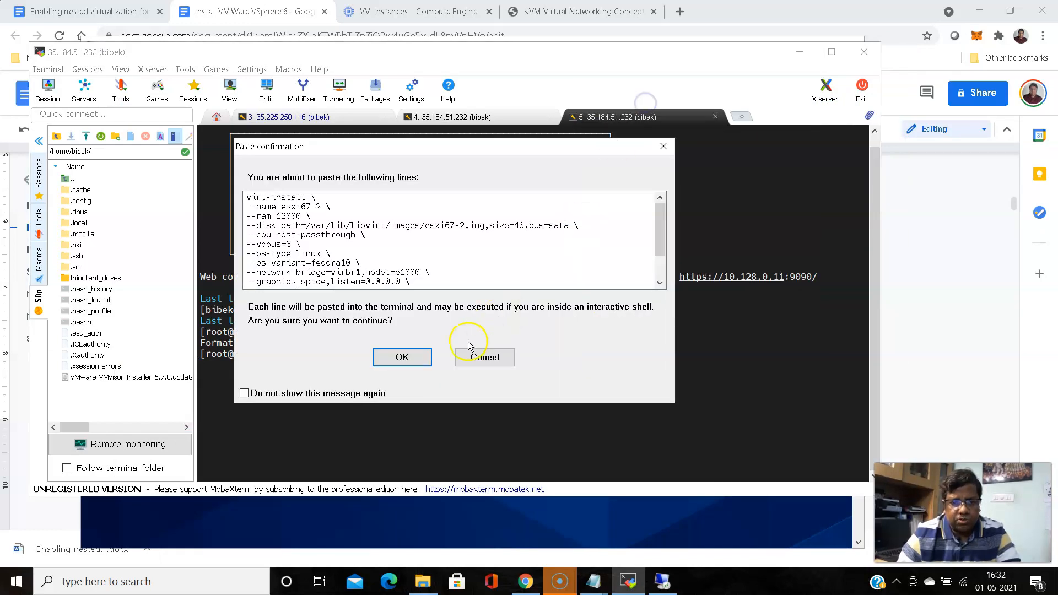
left_click(422, 356)
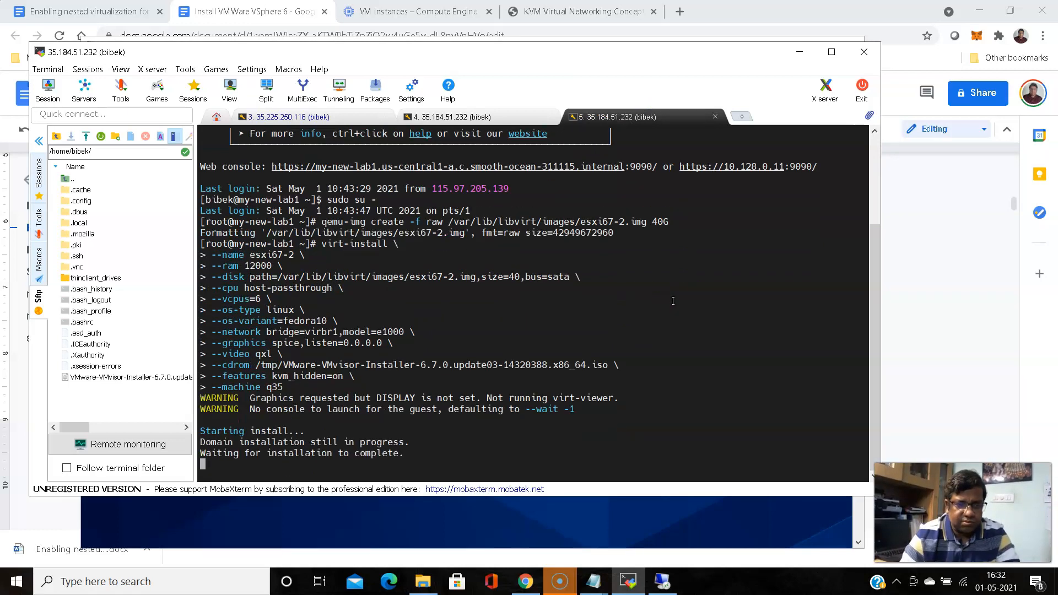
left_click(662, 581)
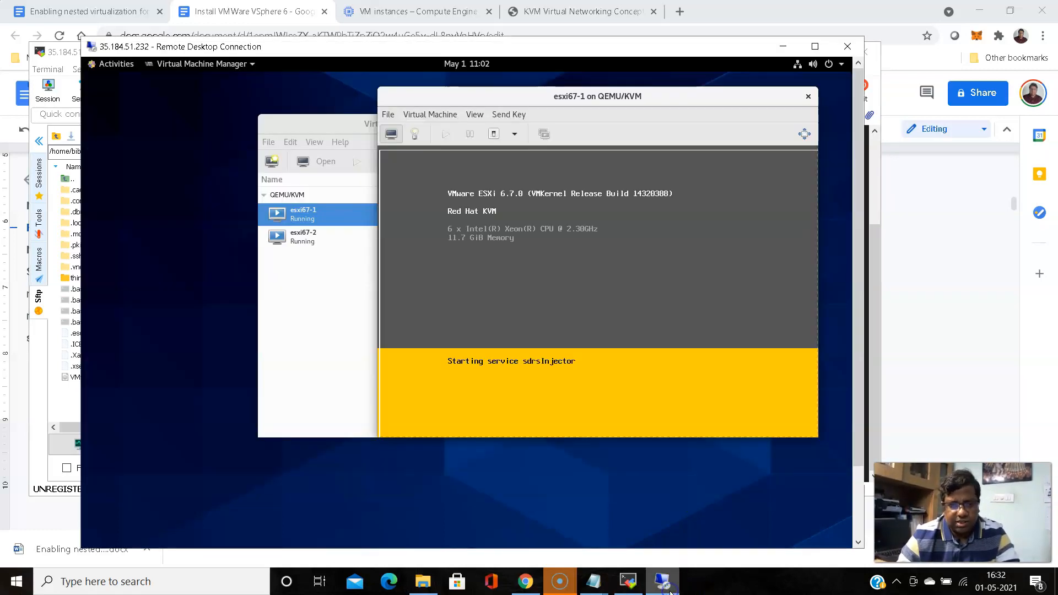
left_click(305, 238)
double_click(304, 238)
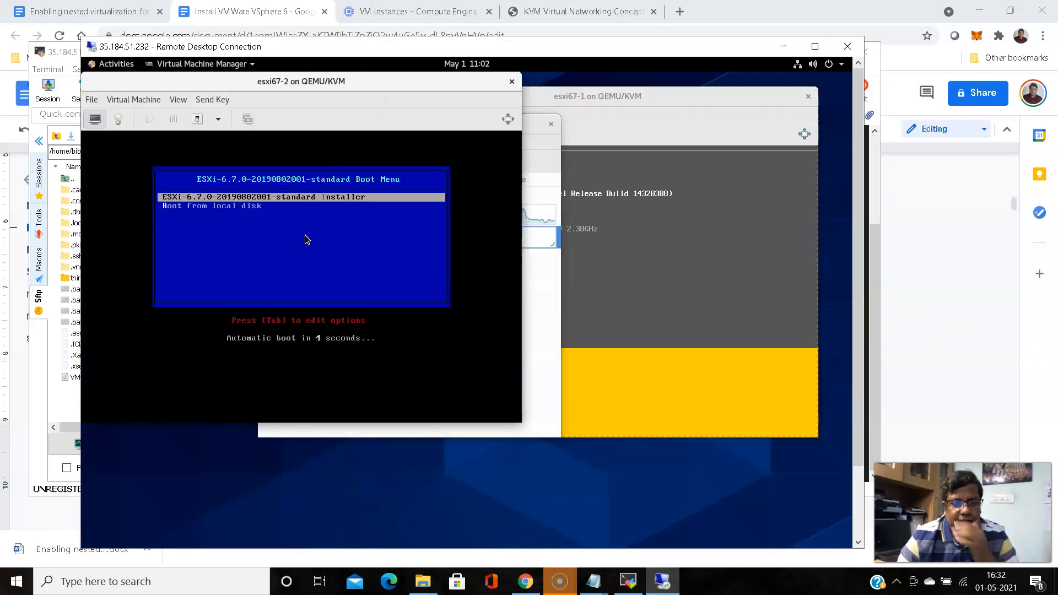
Move the esxi67-2 console aside and advance esxi67-1 past the welcome screen to the EULA
left_click_drag(313, 88, 474, 109)
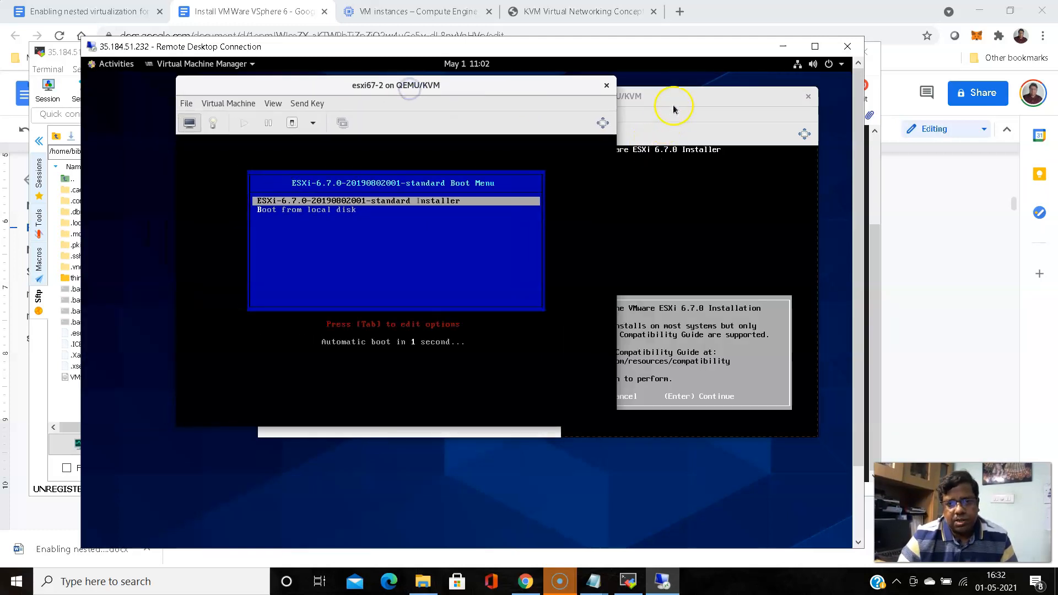
left_click(673, 100)
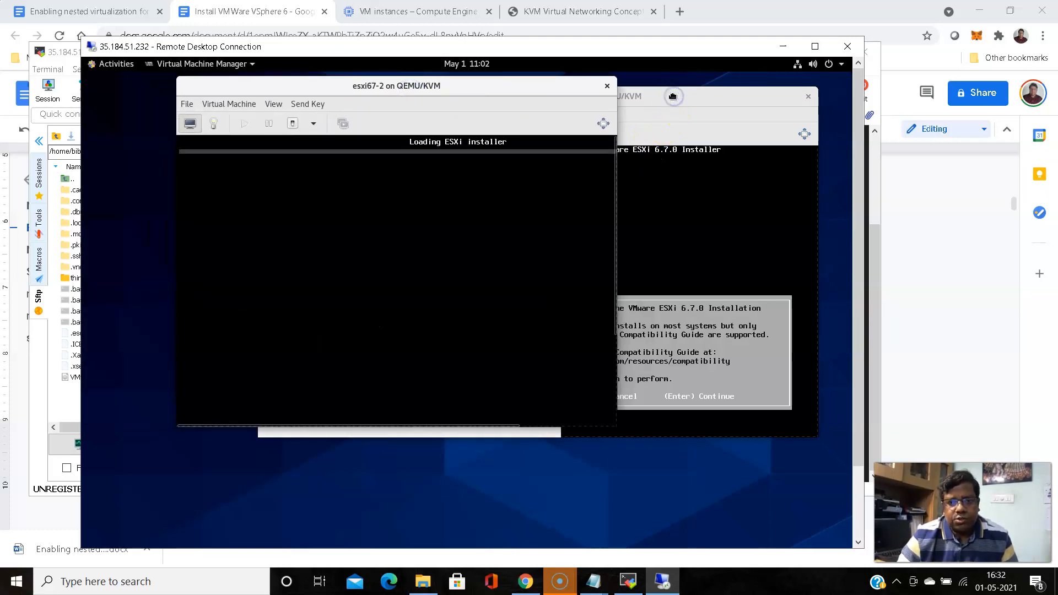
left_click(604, 292)
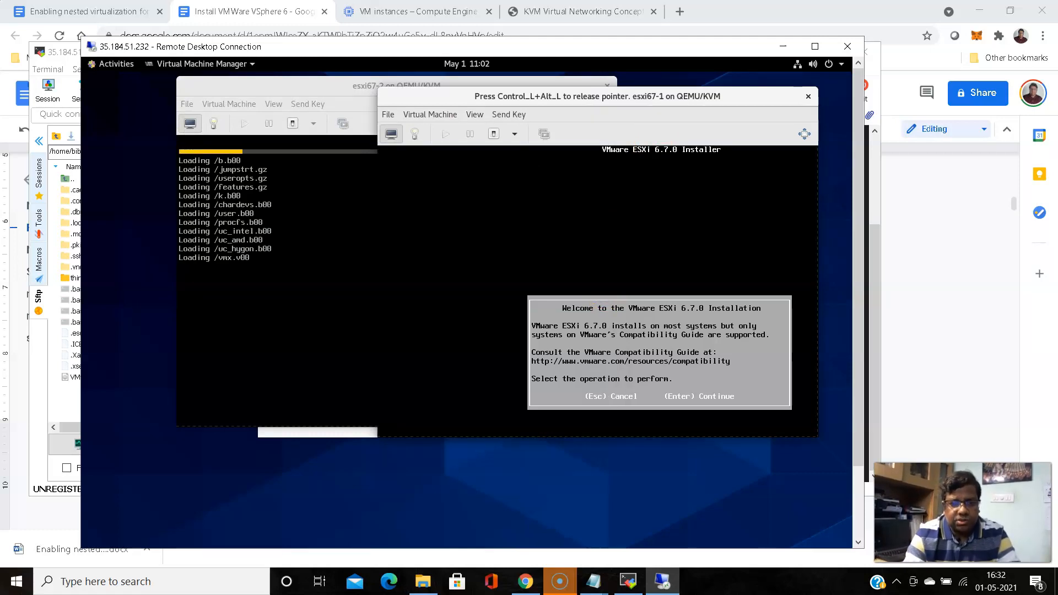
key("Return")
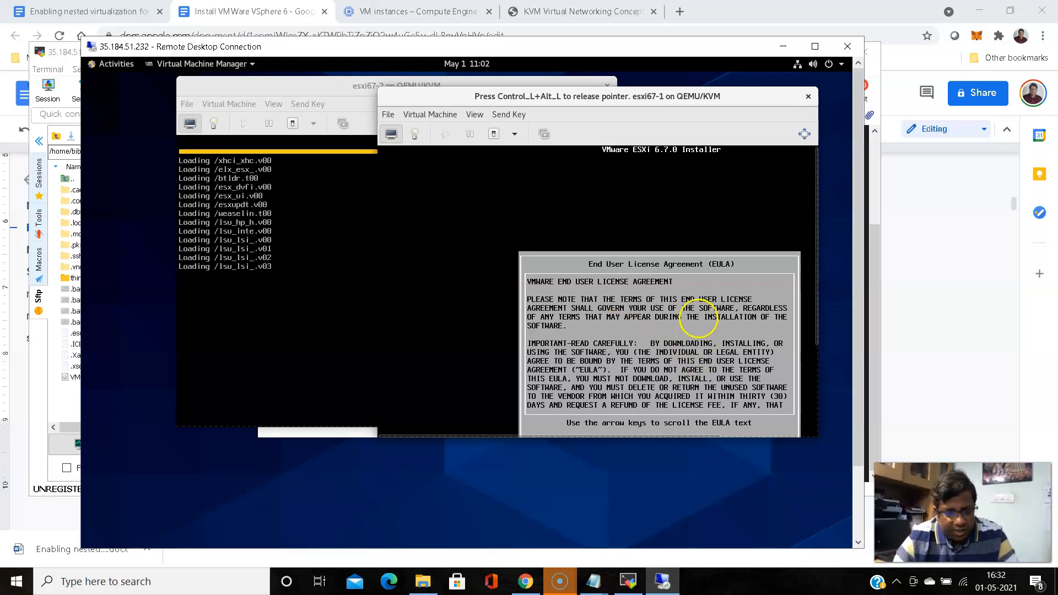
key("ctrl+alt")
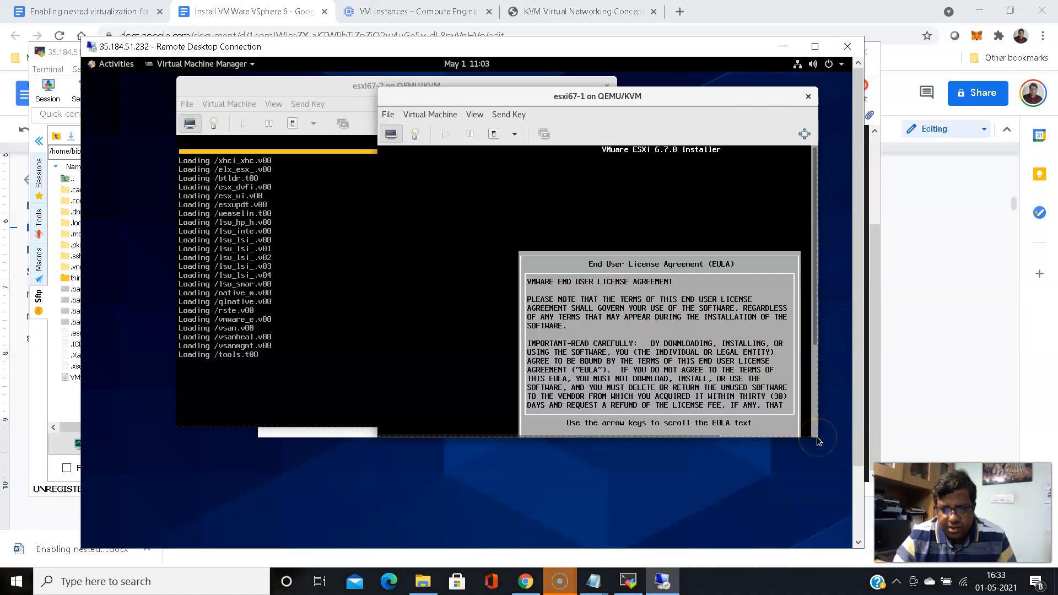
left_click_drag(826, 467, 834, 480)
left_click(775, 395)
left_click(737, 368)
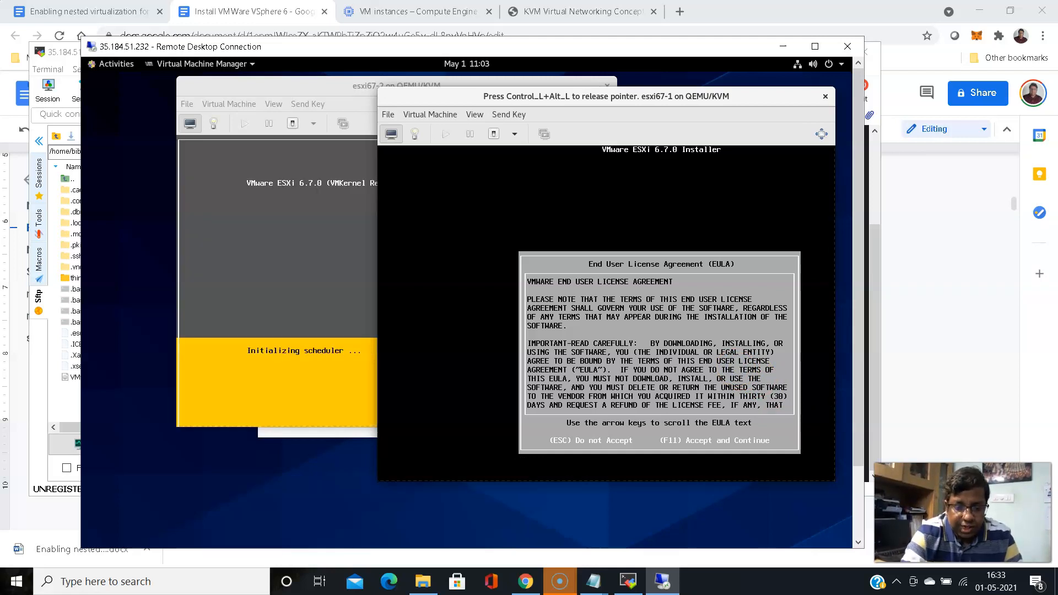
Accept the EULA, choose the 40 GiB QEMU disk and keep the US Default keyboard layout
key("F11")
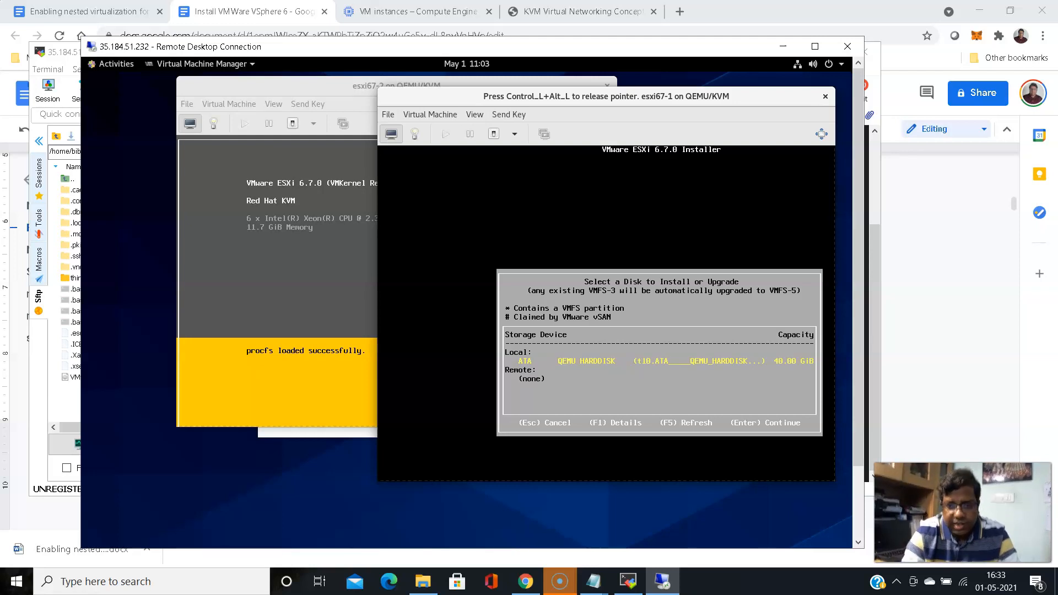
key("Return")
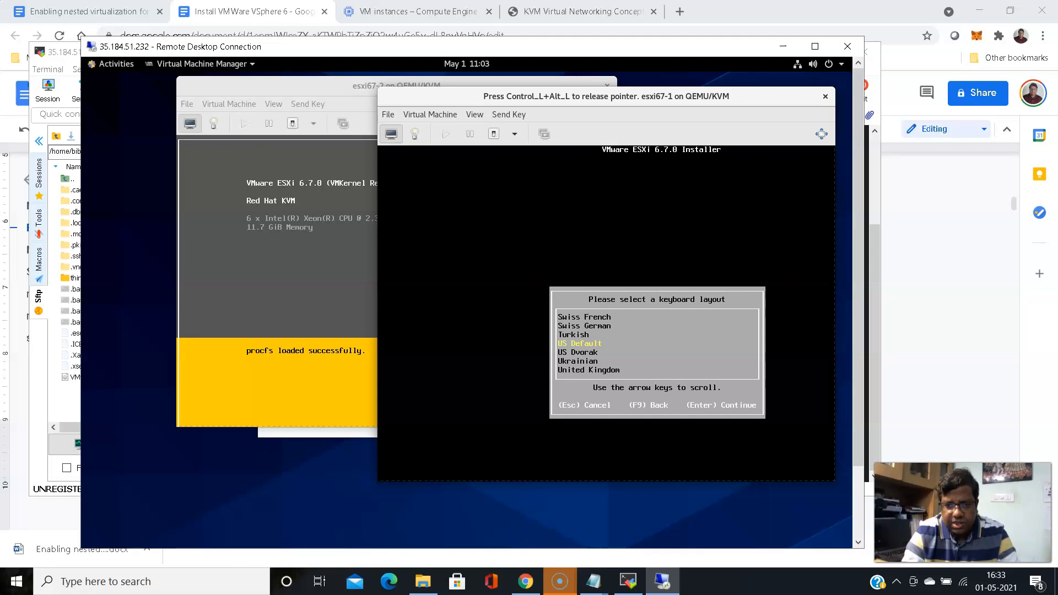
key("Return")
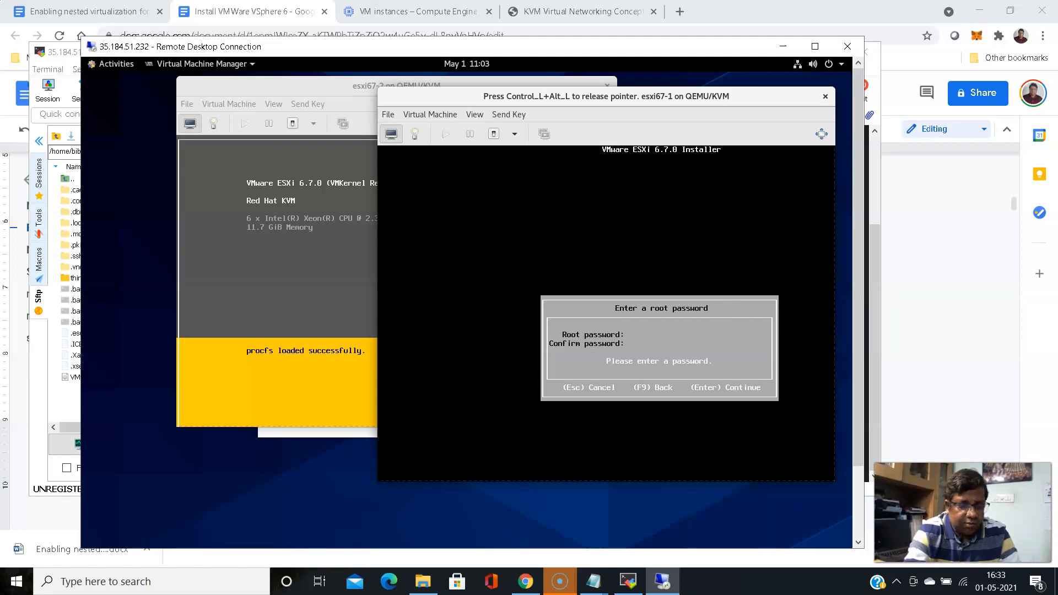
Set and confirm the root password, pass the devices warning, and start installing with F11
type("*")
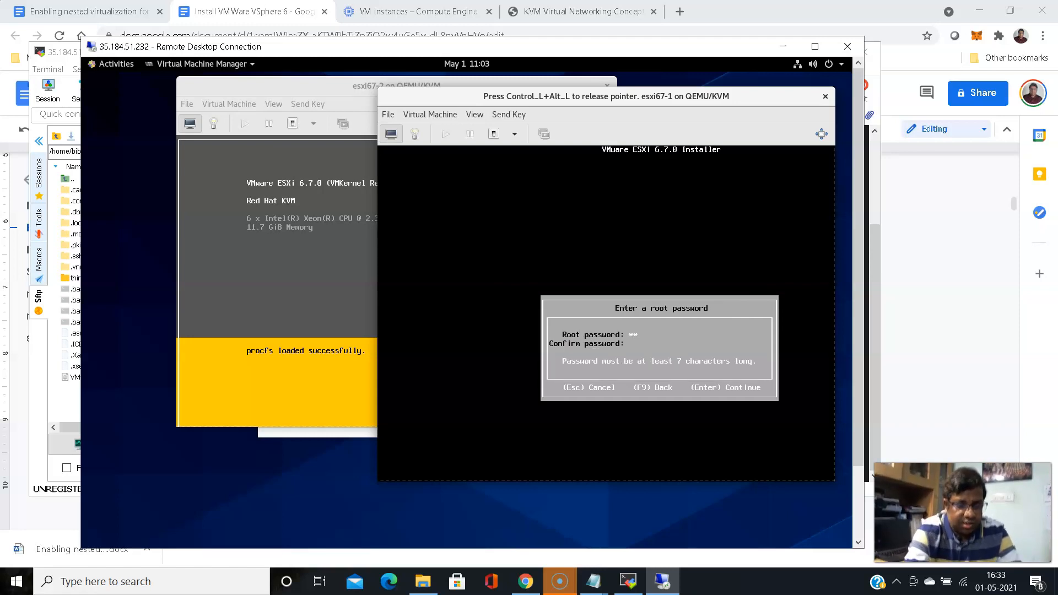
type("******")
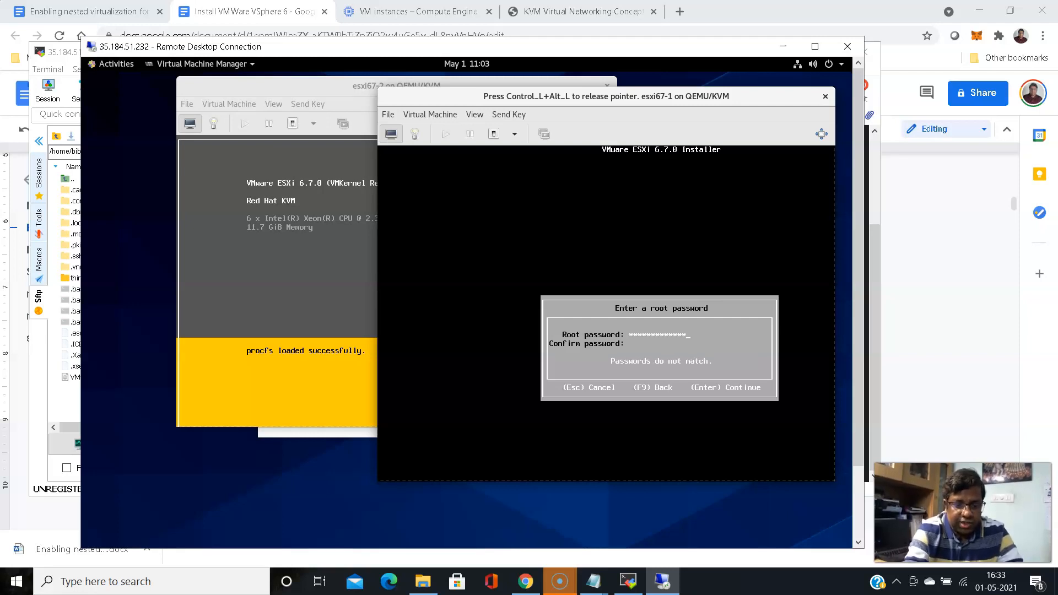
key("BackSpace")
key("BackSpace")
key("BackSpace")
key("BackSpace")
key("BackSpace")
key("BackSpace")
key("BackSpace")
key("BackSpace")
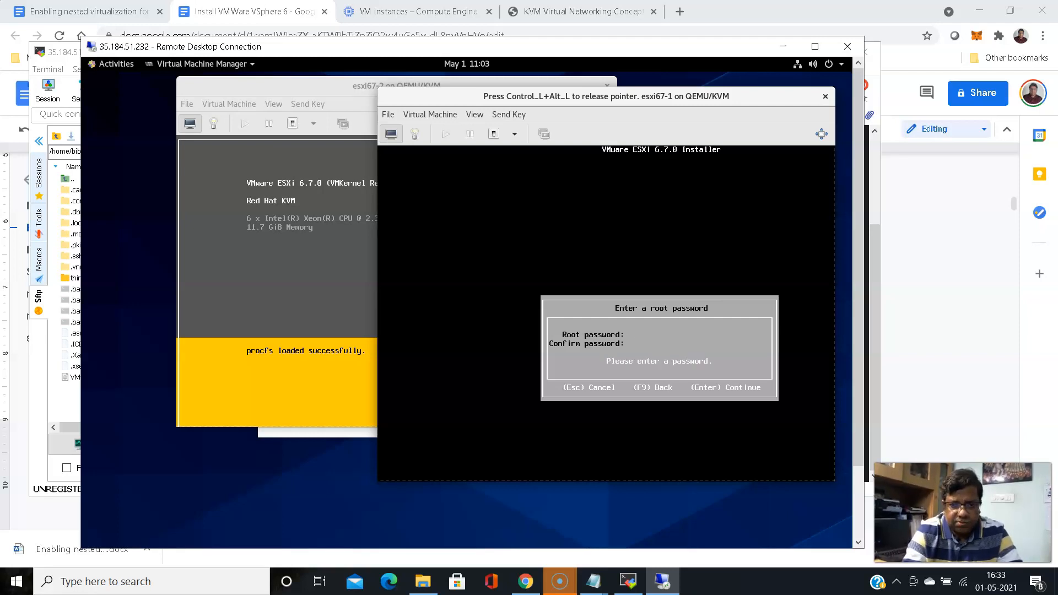
type("**")
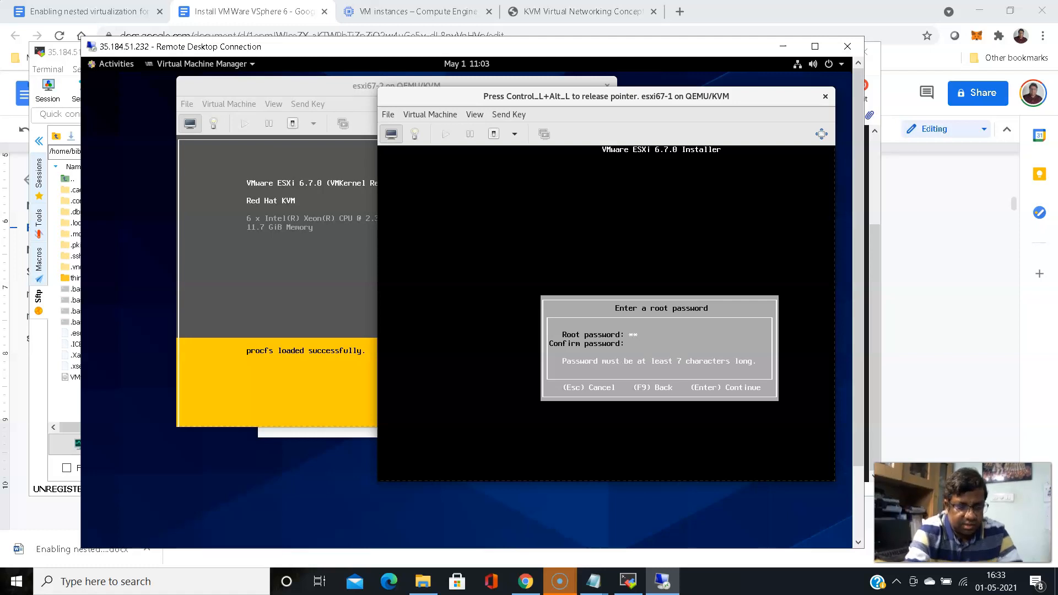
type("*********")
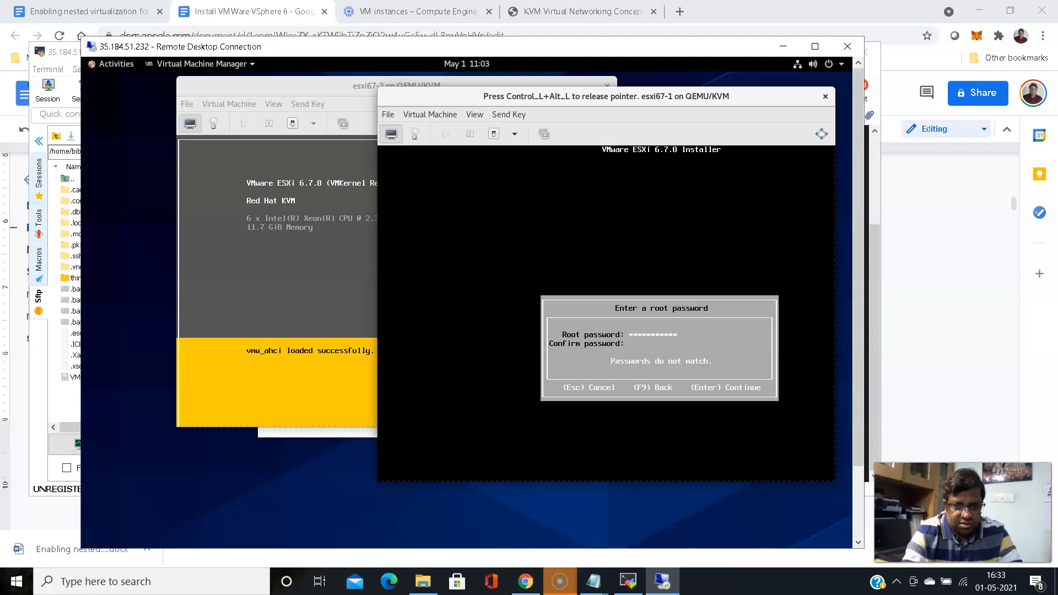
key("Tab")
type("****")
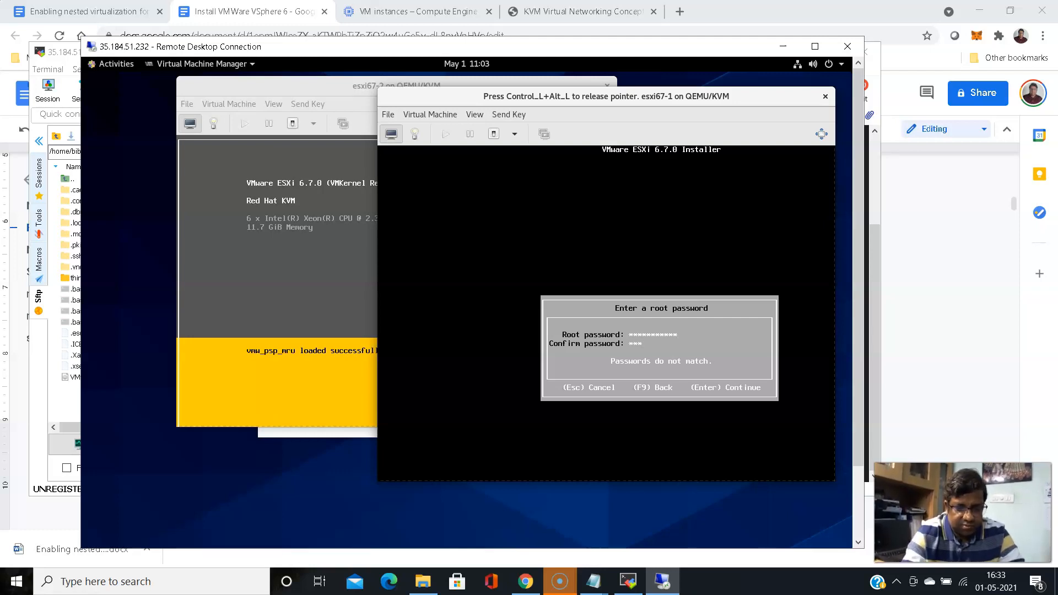
type("*******")
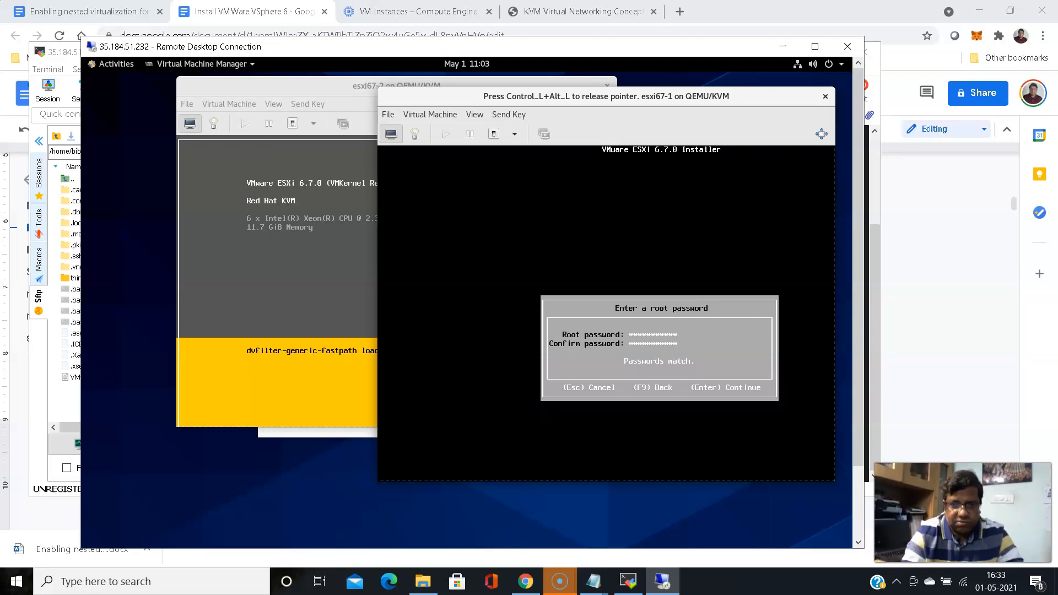
key("Return")
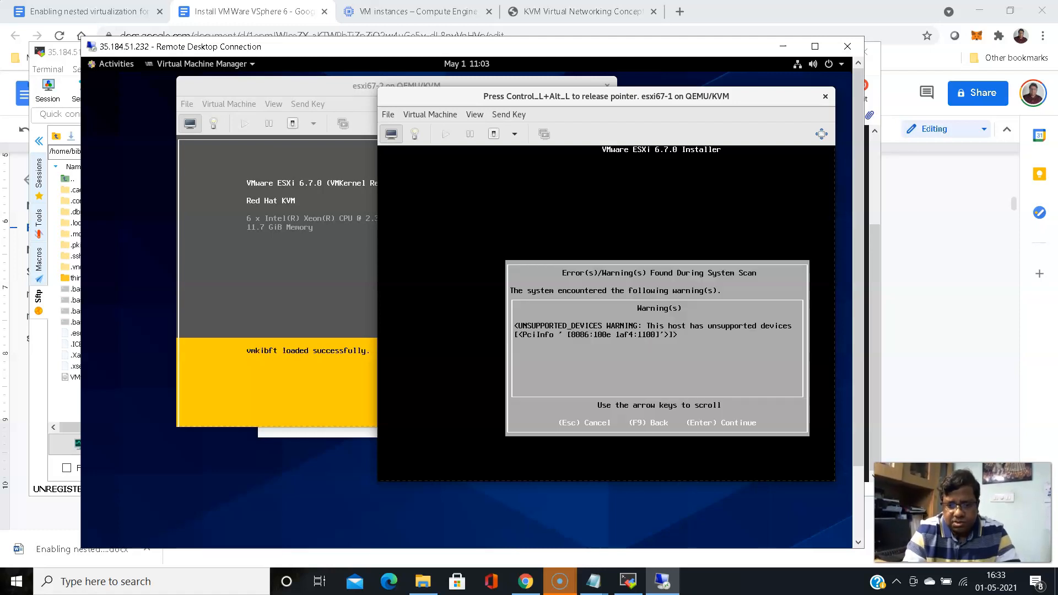
key("Return")
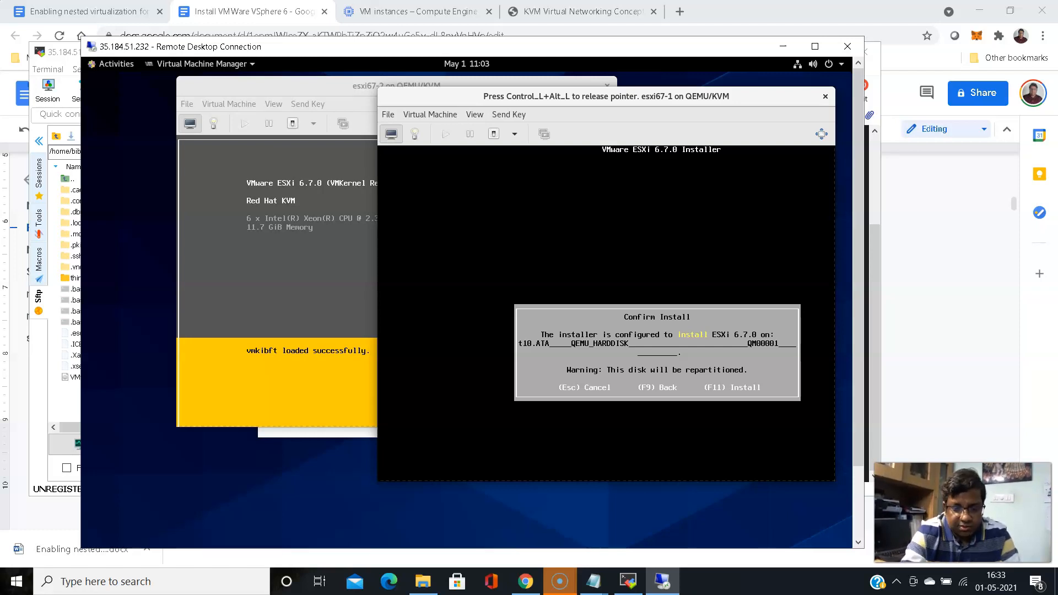
key("F11")
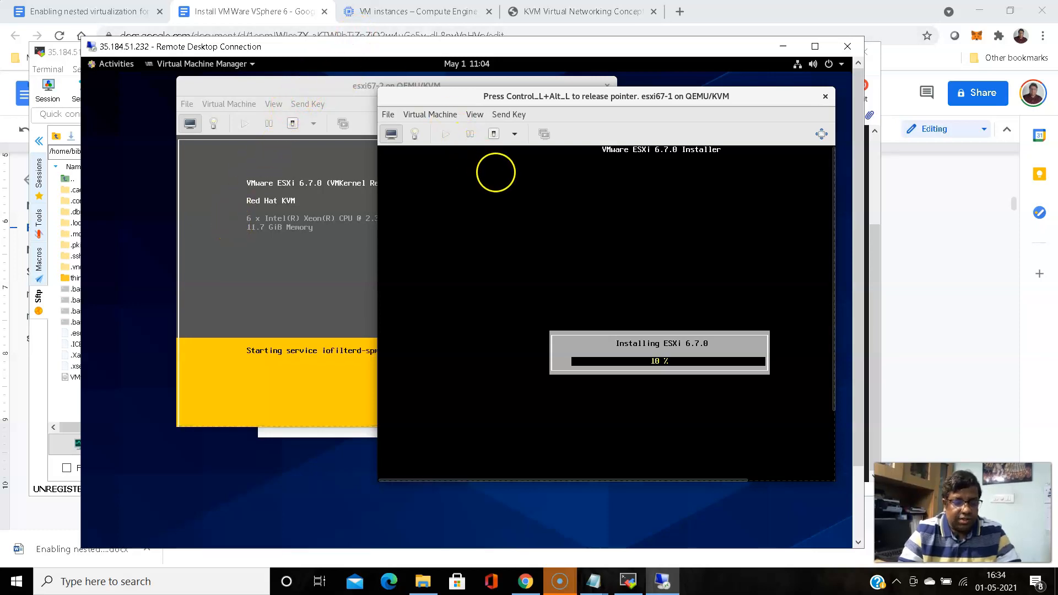
Enlarge the esxi67-2 console and continue past the ESXi 6.7.0 installer welcome screen
left_click(288, 201)
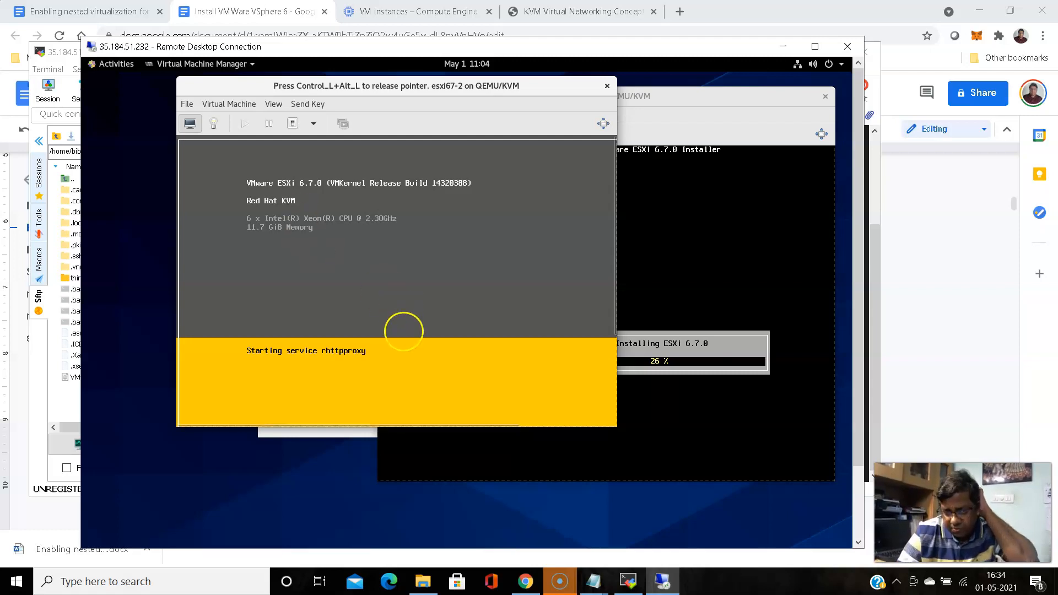
key("ctrl+alt")
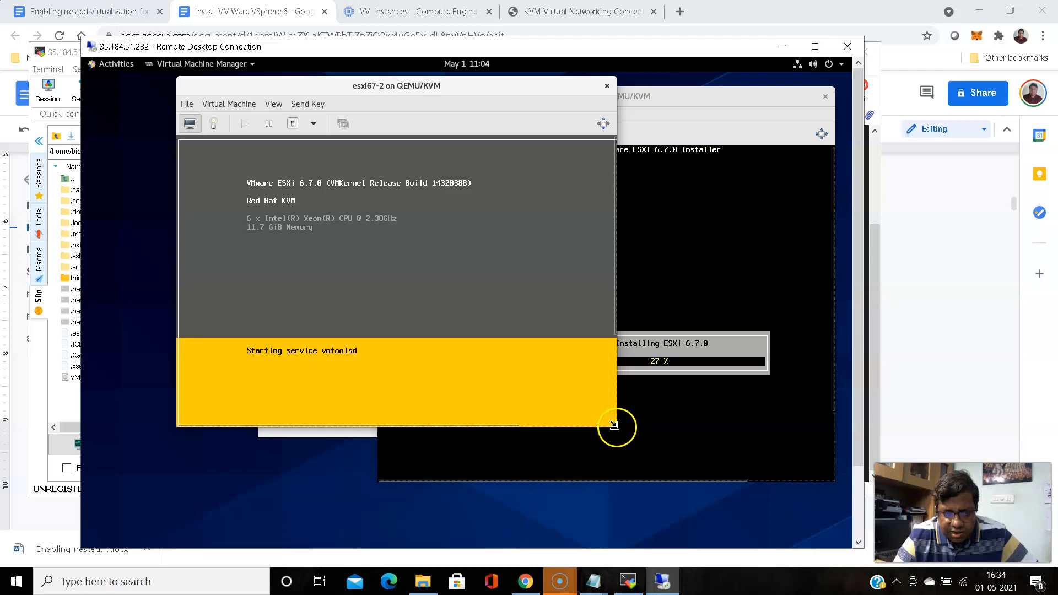
left_click_drag(615, 425, 687, 453)
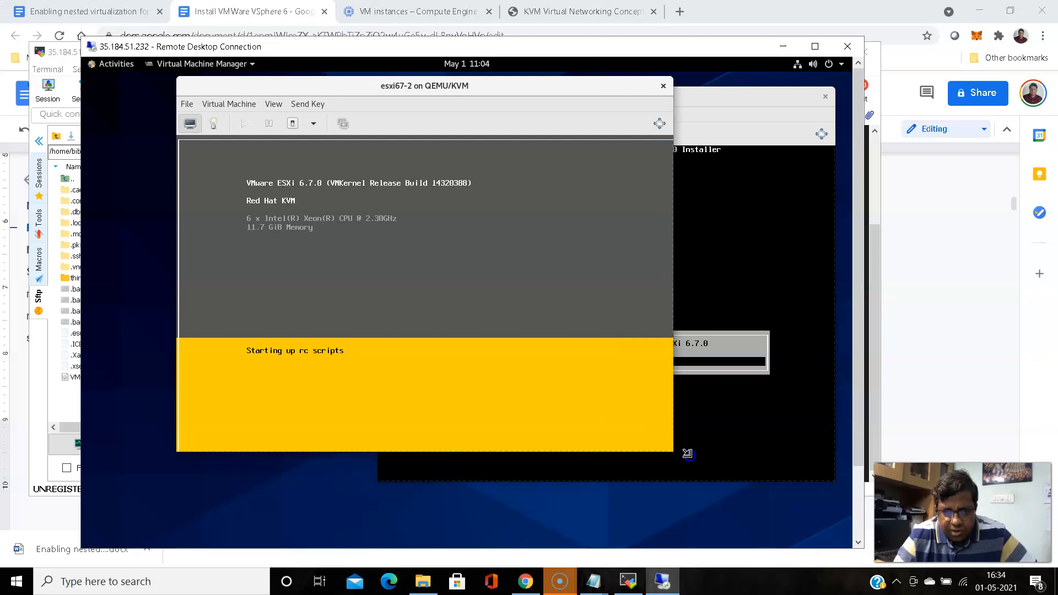
left_click(425, 222)
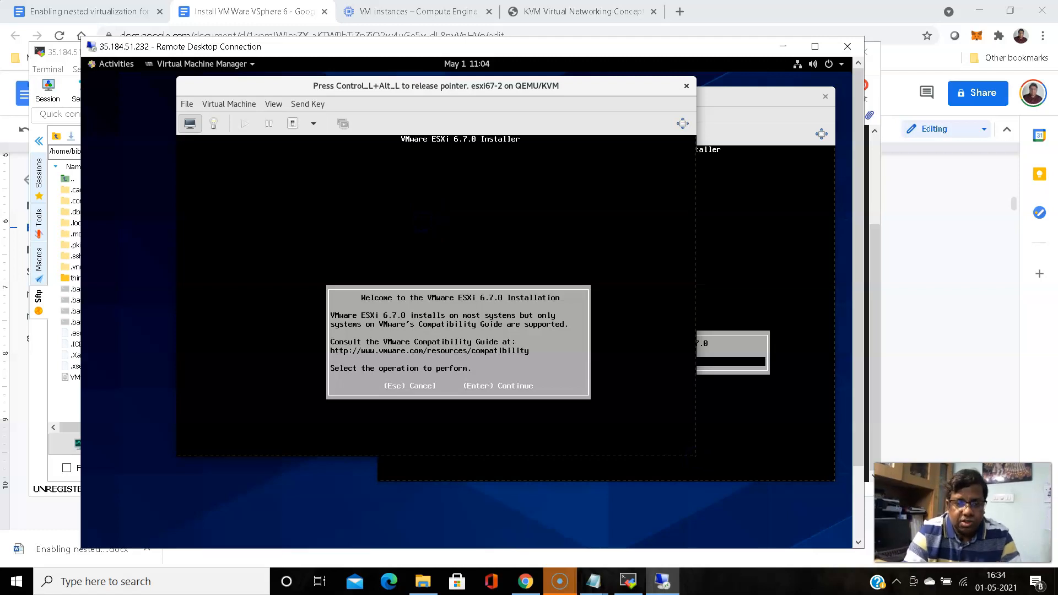
key("Return")
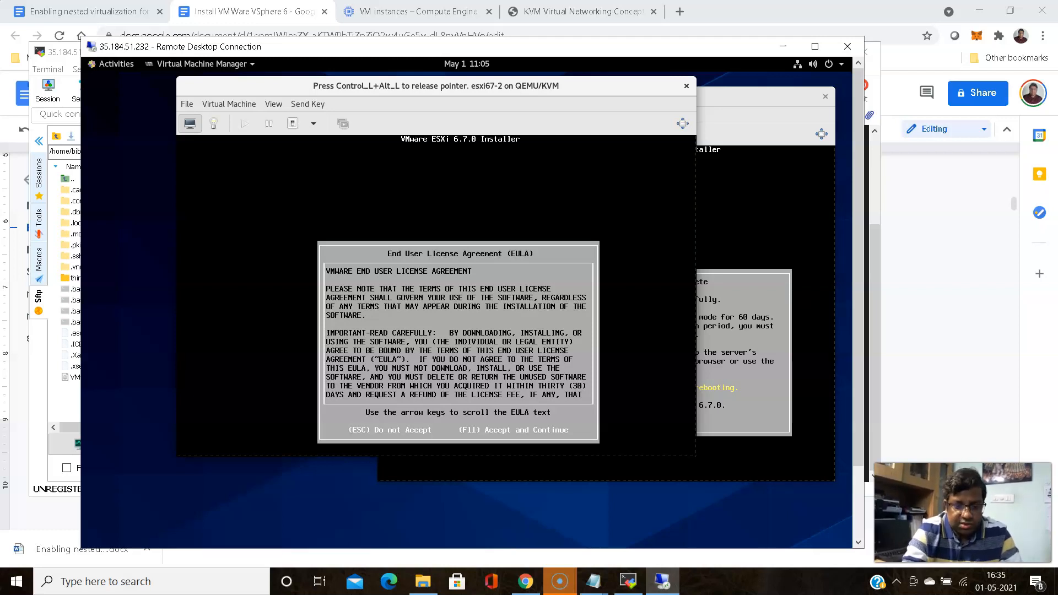
Accept the EULA, select the QEMU disk, enter the root password twice, and confirm installation with F11
key("F11")
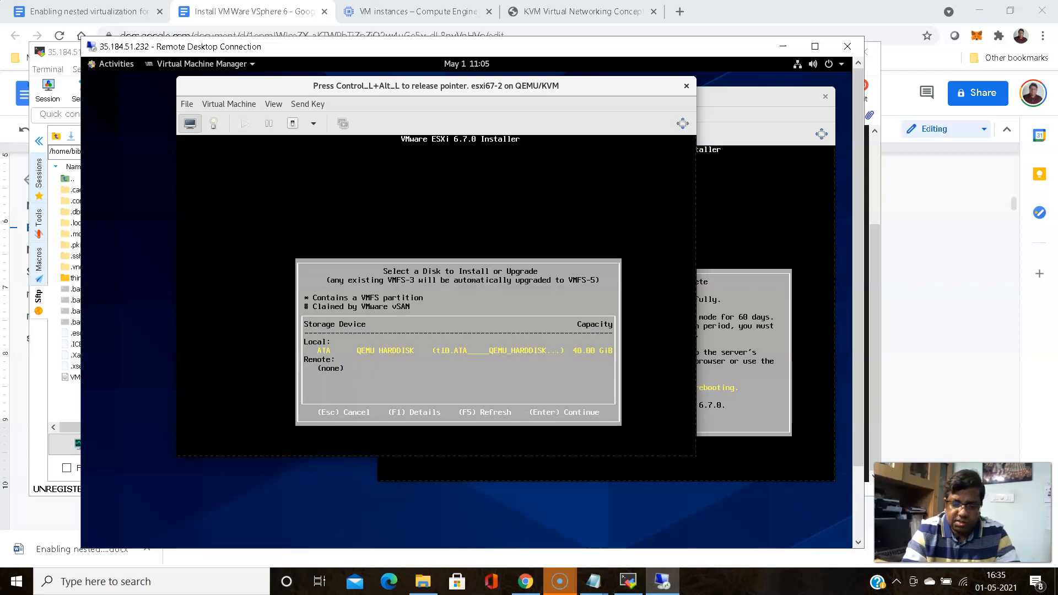
key("Return")
key("Return")
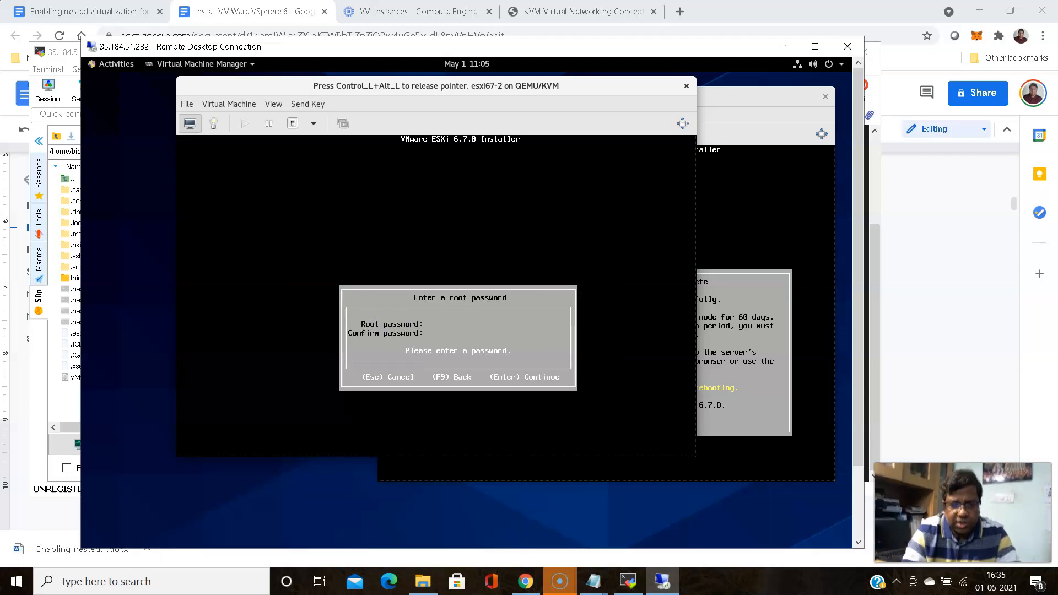
type("**")
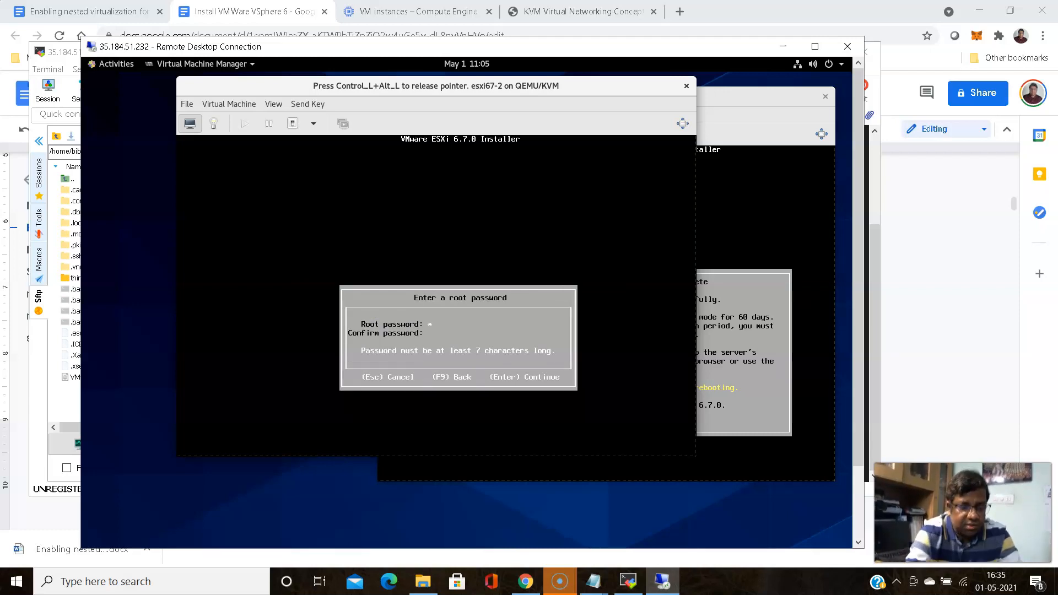
type("********")
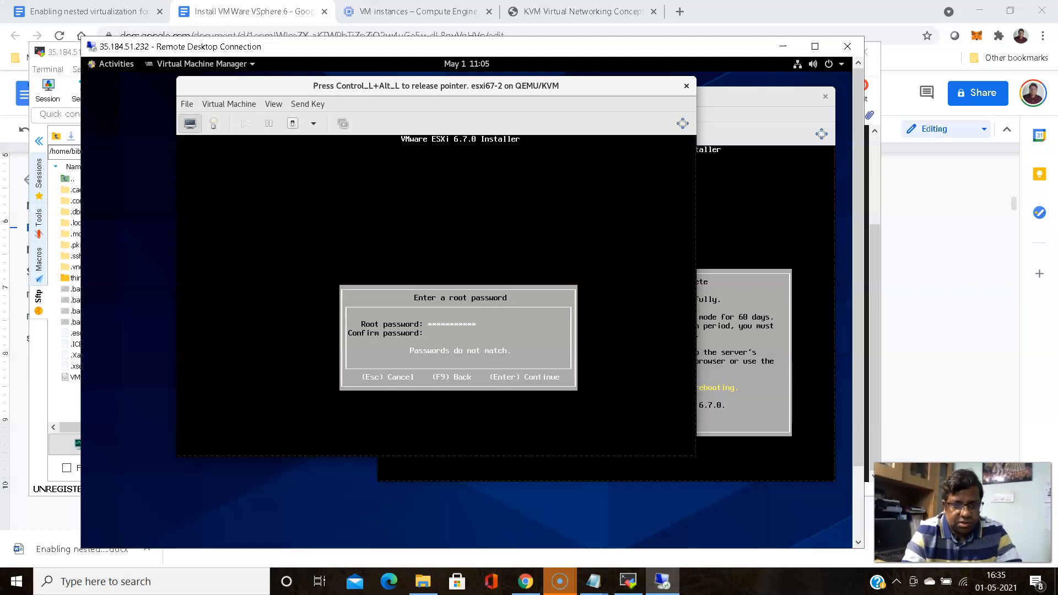
type("***********")
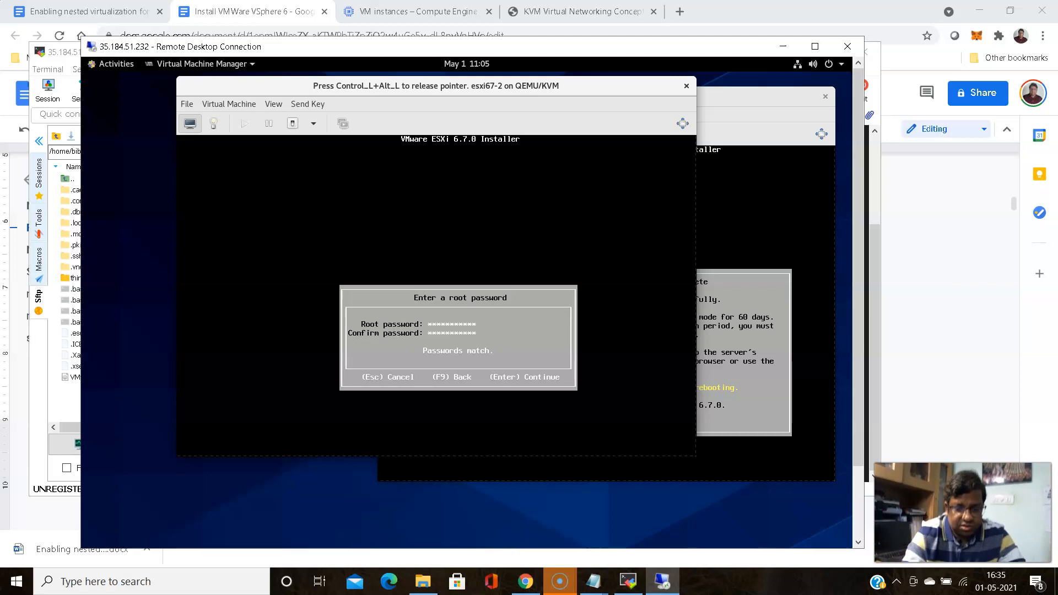
key("Return")
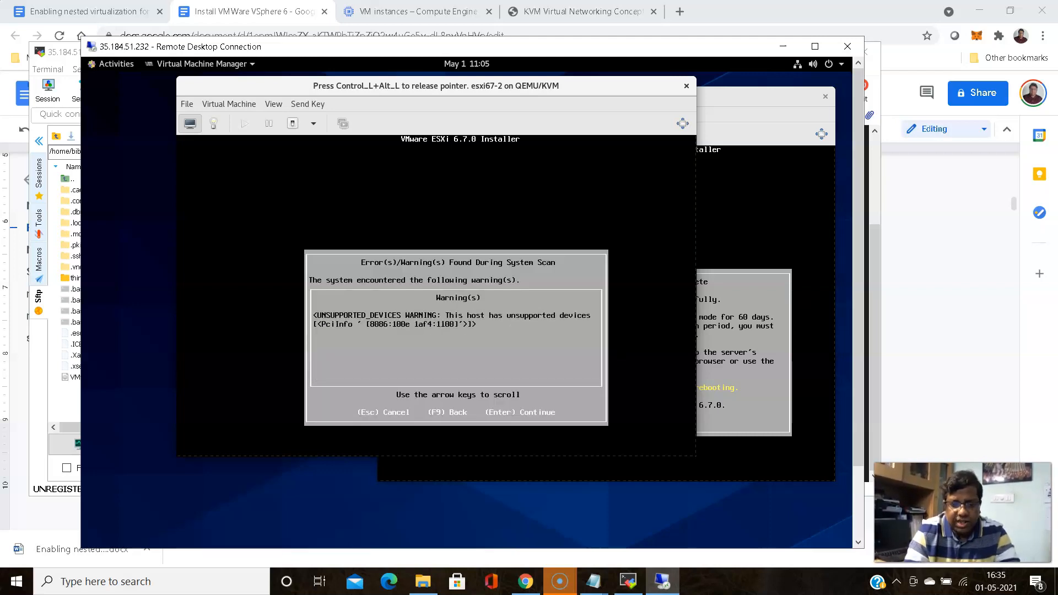
key("Return")
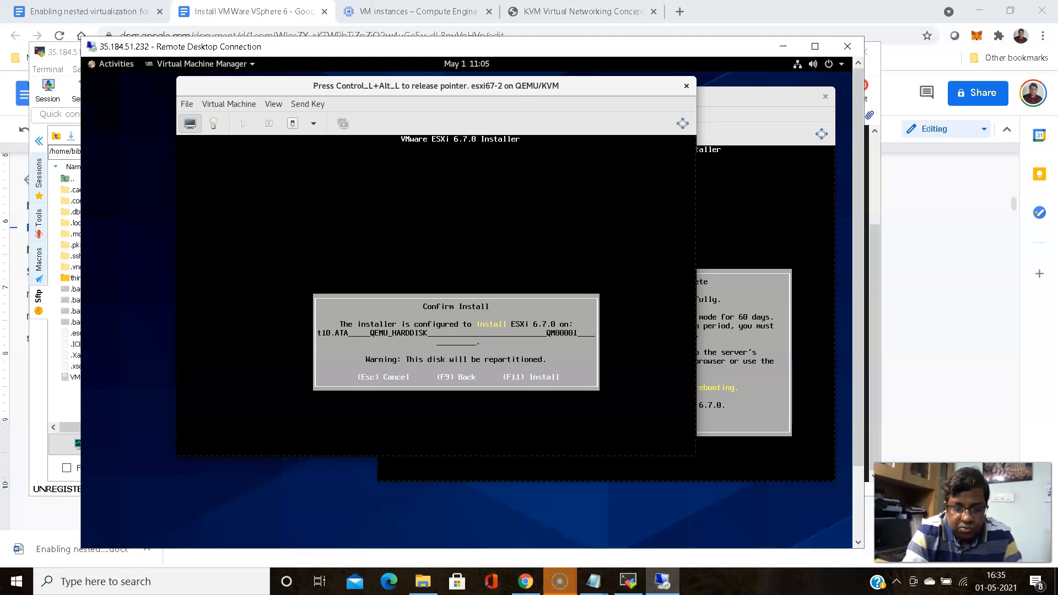
key("F11")
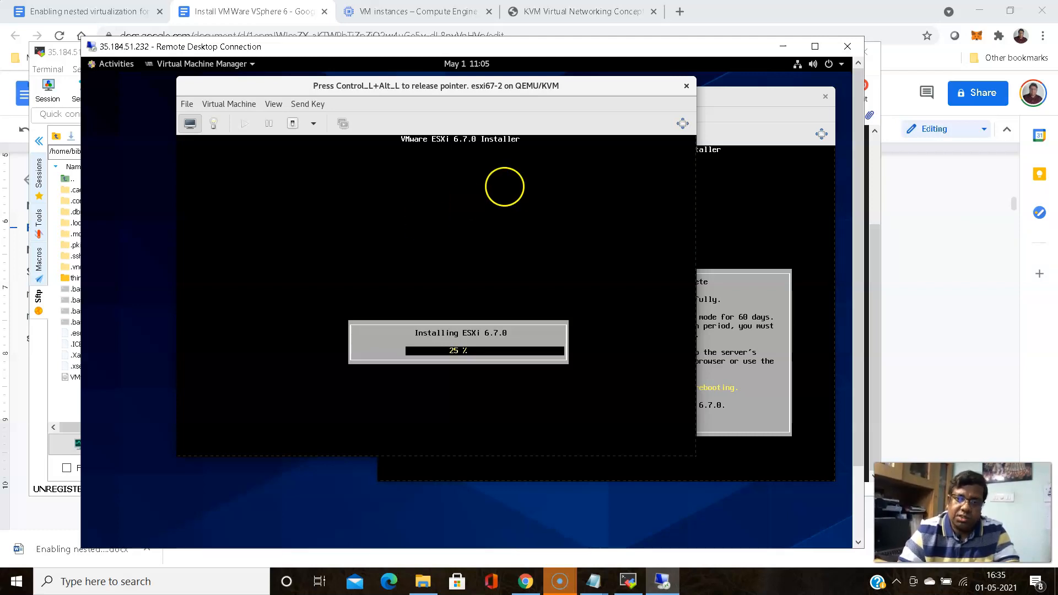
Reboot the newly installed esxi67-1 host, then return to the esxi67-2 console
key("ctrl+alt")
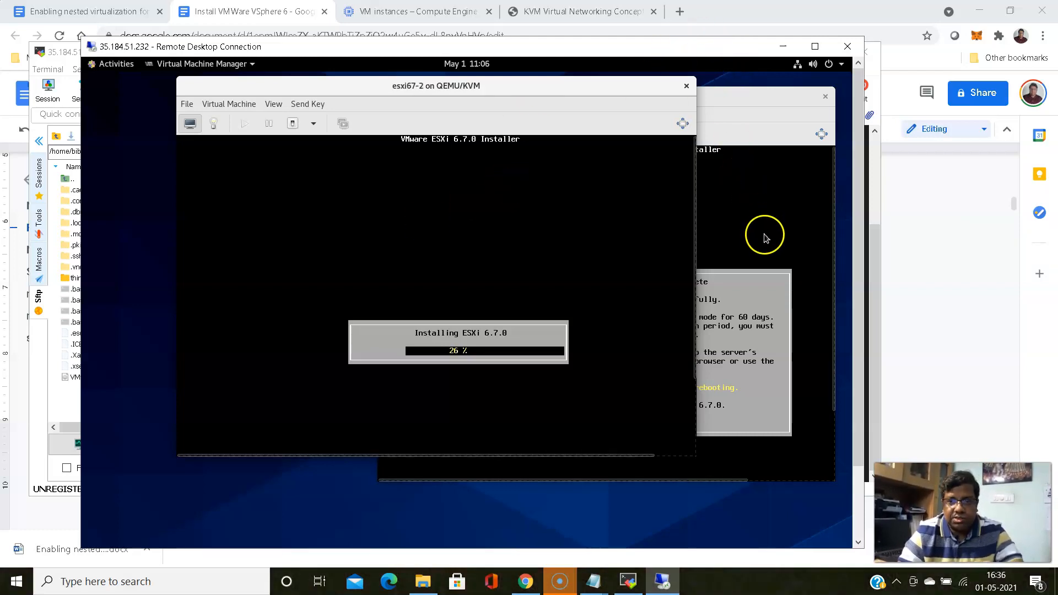
left_click(748, 211)
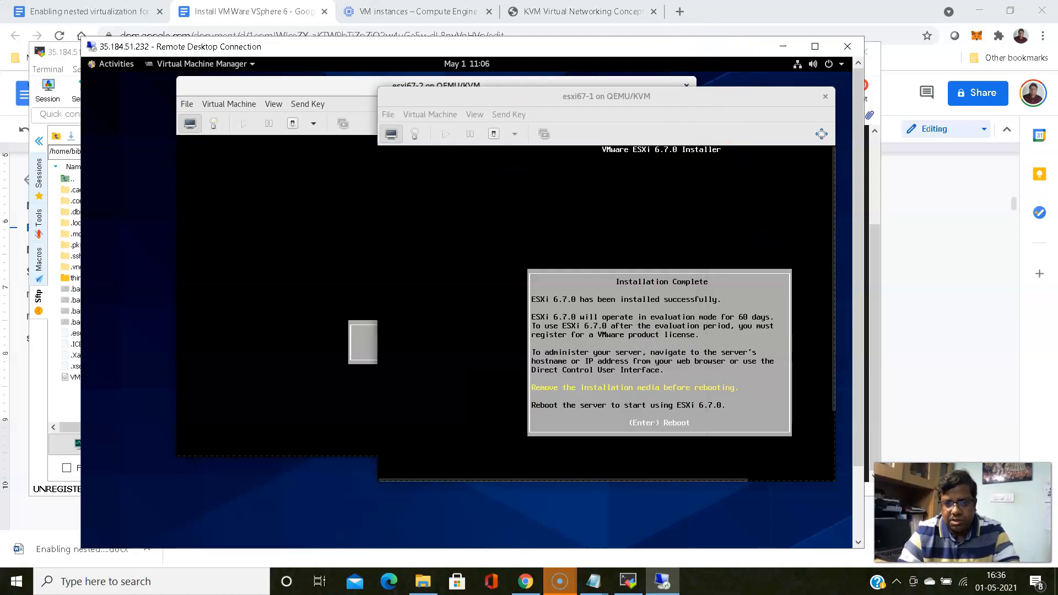
key("Return")
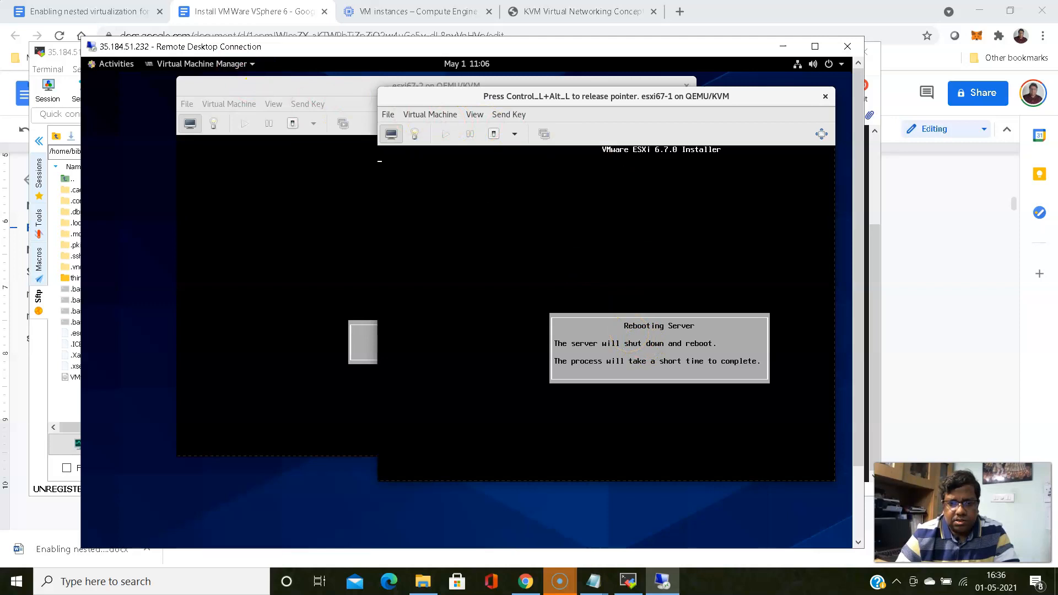
key("ctrl+alt")
left_click(307, 193)
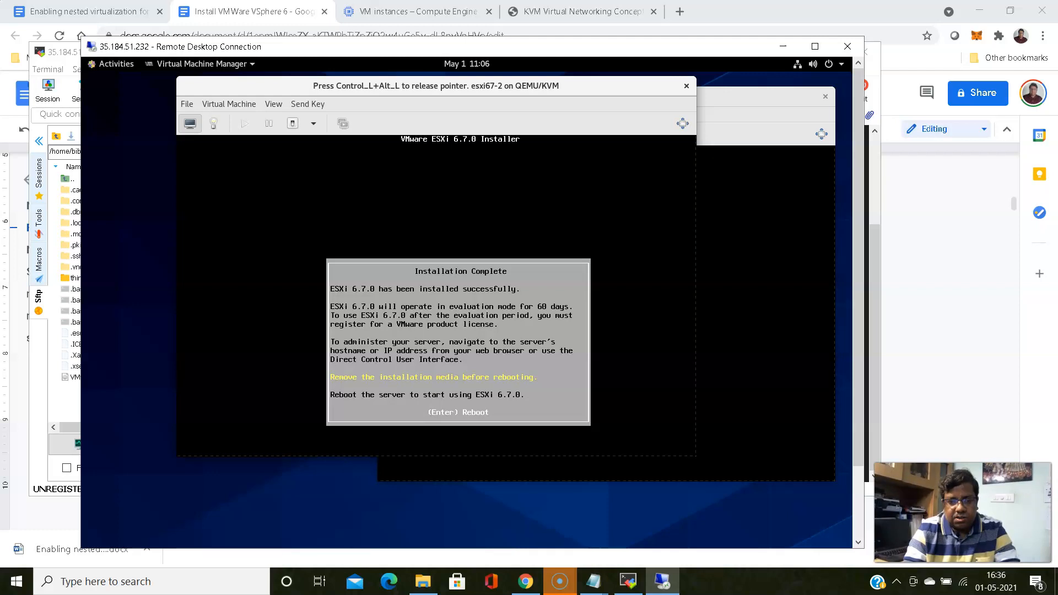
Confirm the Installation Complete prompt on esxi67-2 so it reboots into ESXi 6.7.0
key("Return")
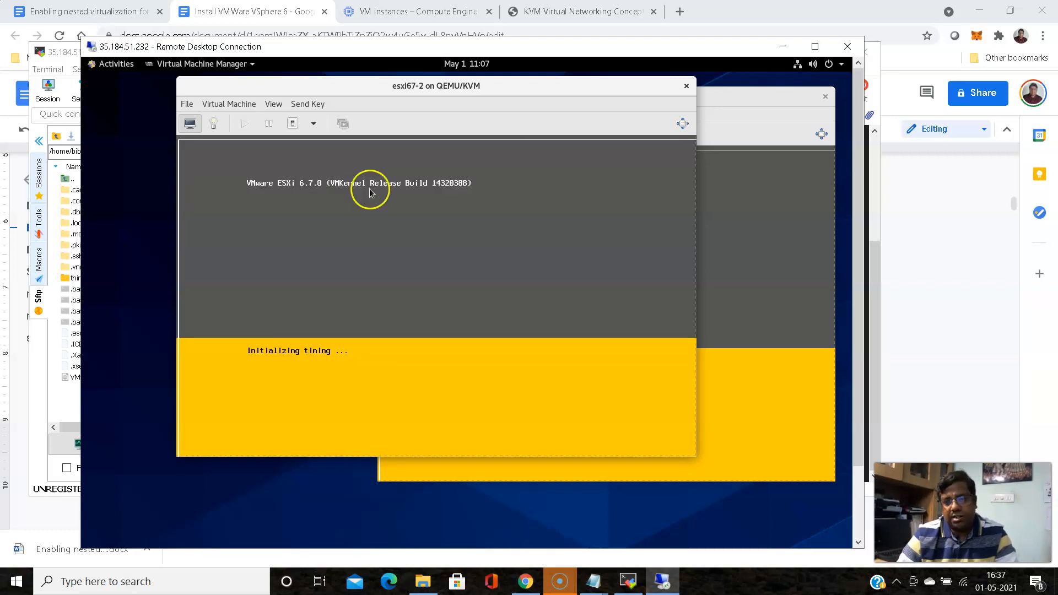
Check esxi67-1 shows management address 192.168.150.133, then launch Firefox from the desktop overview
left_click(738, 219)
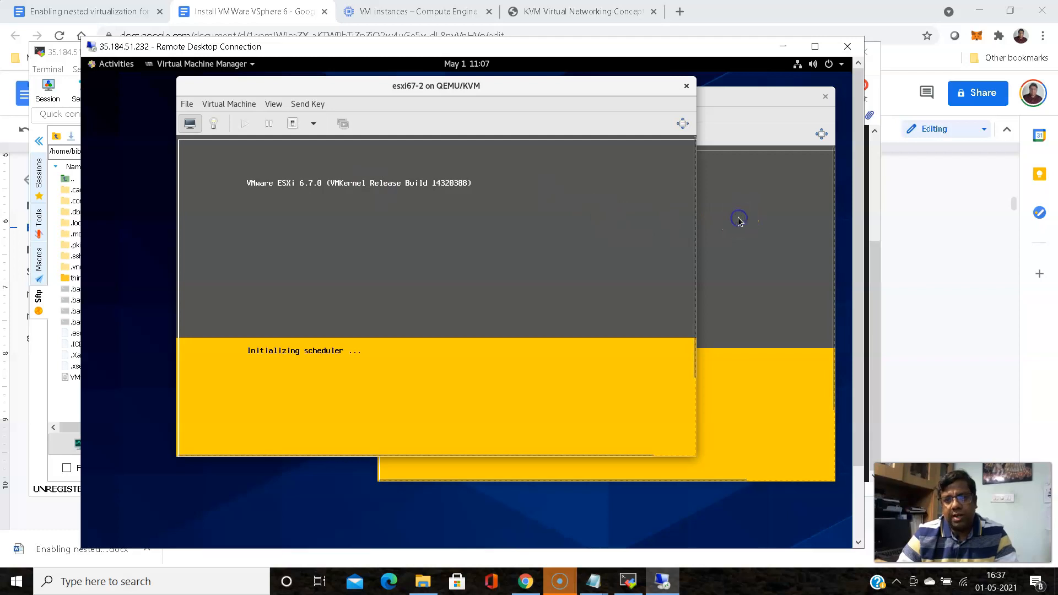
left_click(605, 249)
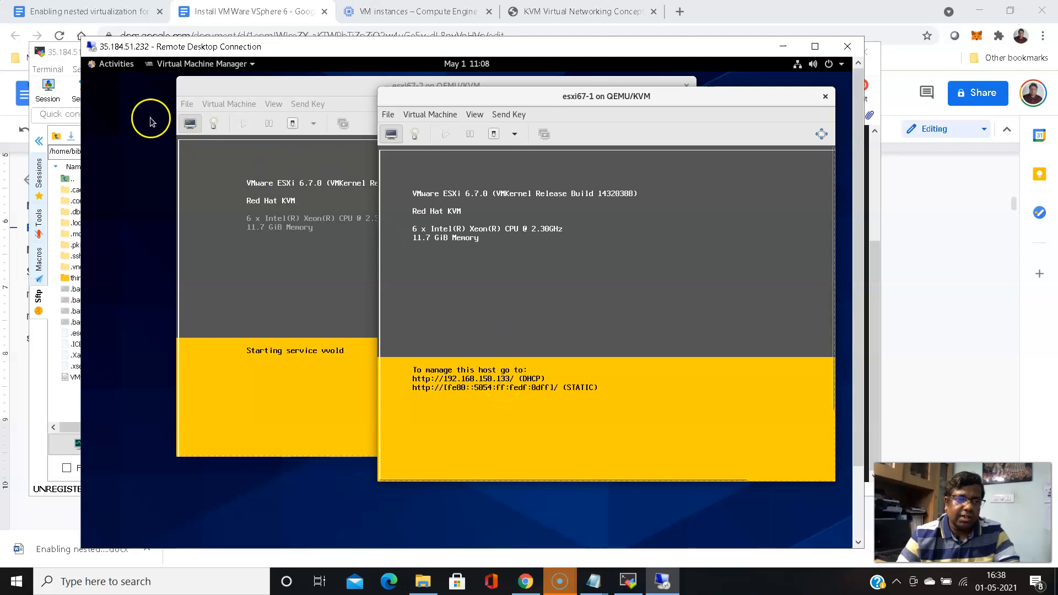
left_click(109, 65)
left_click(108, 319)
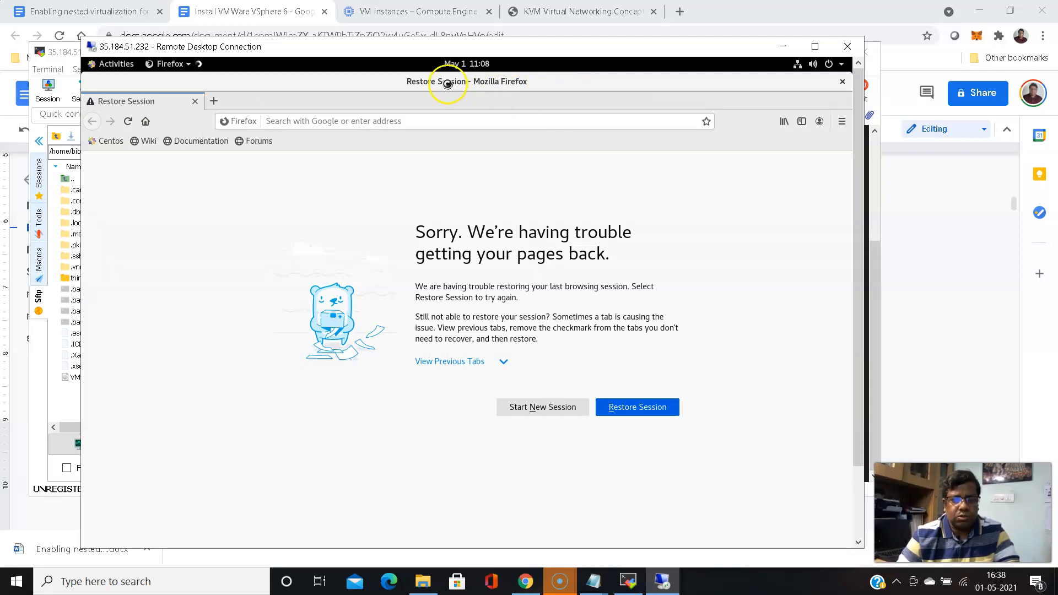
Load 192.168.150.133 in Firefox, correcting the autocompleted 192.168.122.51 address
left_click(400, 121)
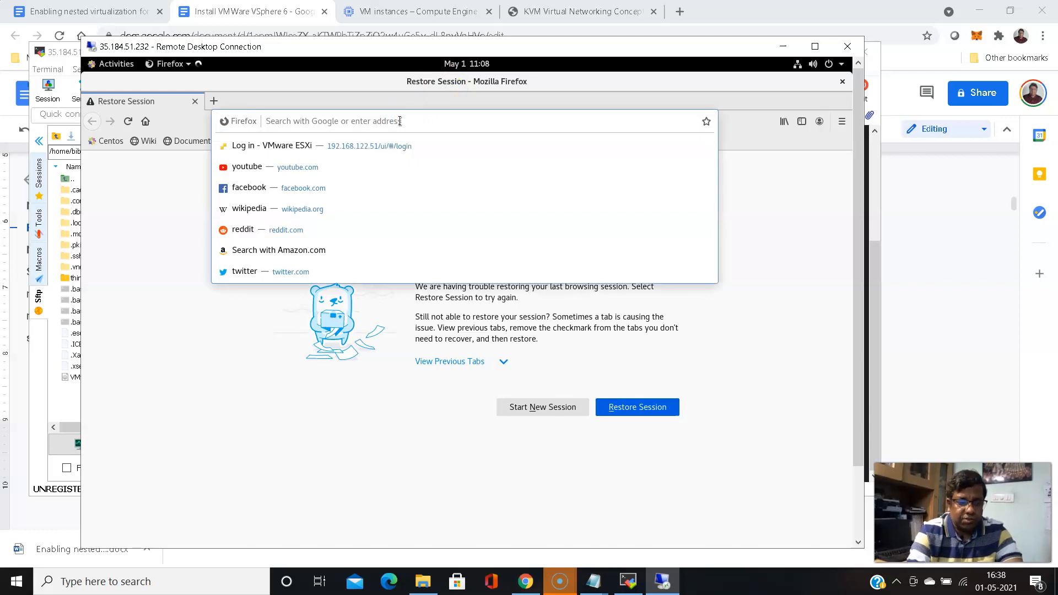
type("192.168.122.51/")
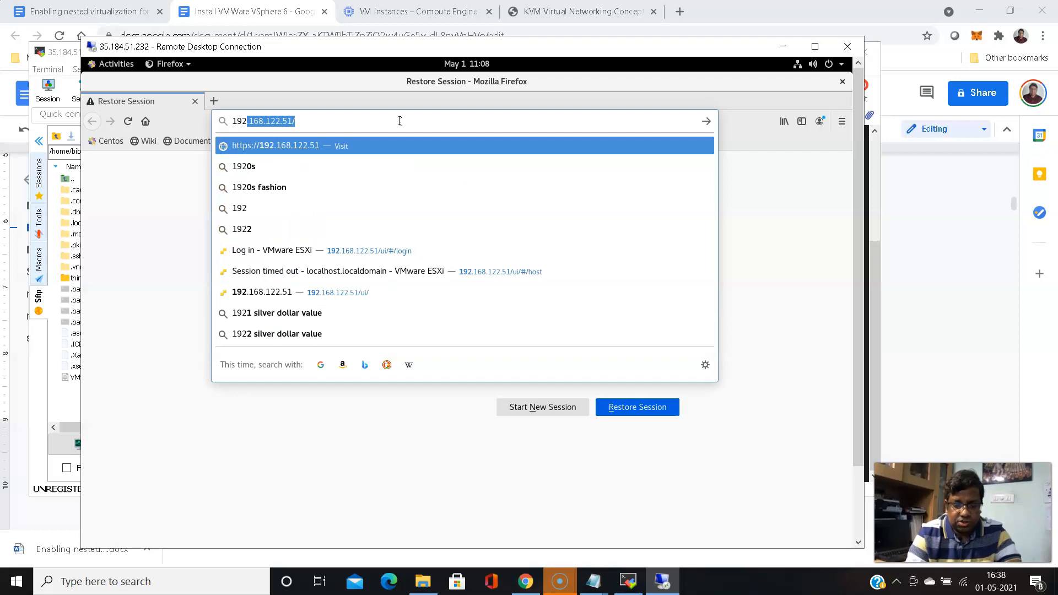
key("End")
key("BackSpace")
key("BackSpace")
key("BackSpace")
key("BackSpace")
key("BackSpace")
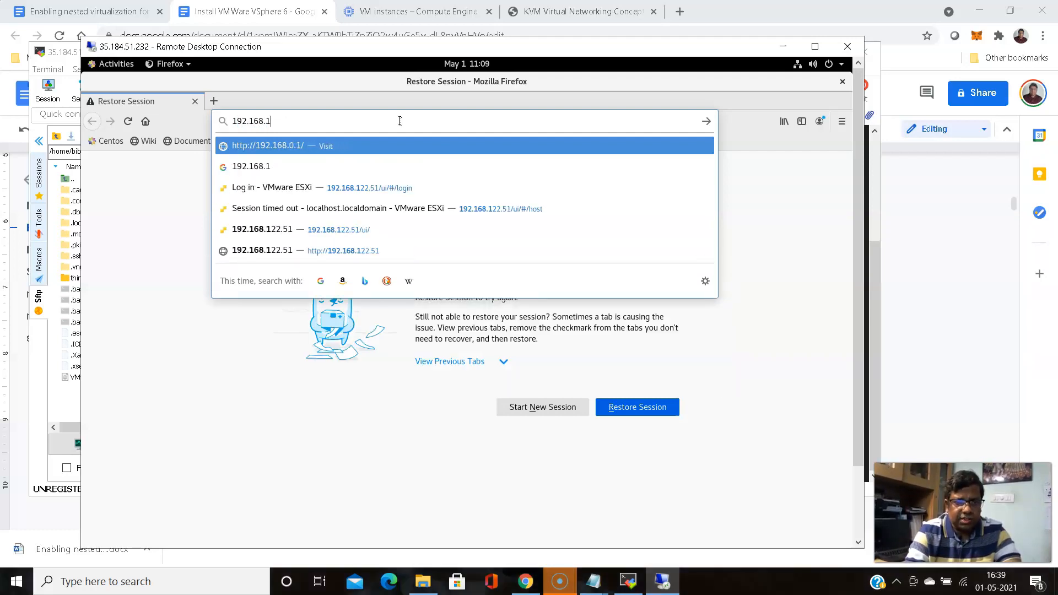
key("BackSpace")
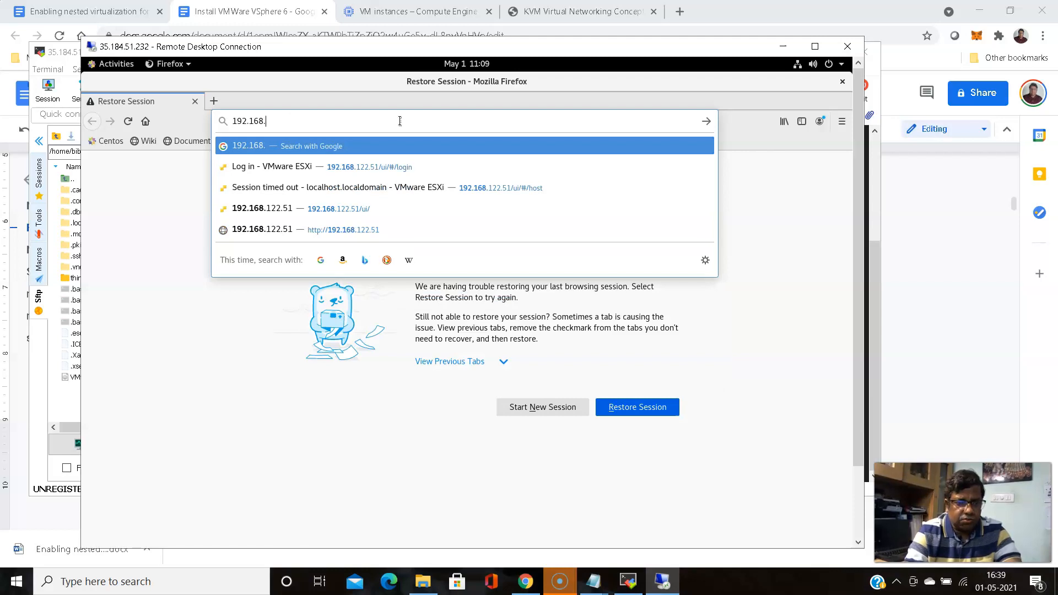
type("15")
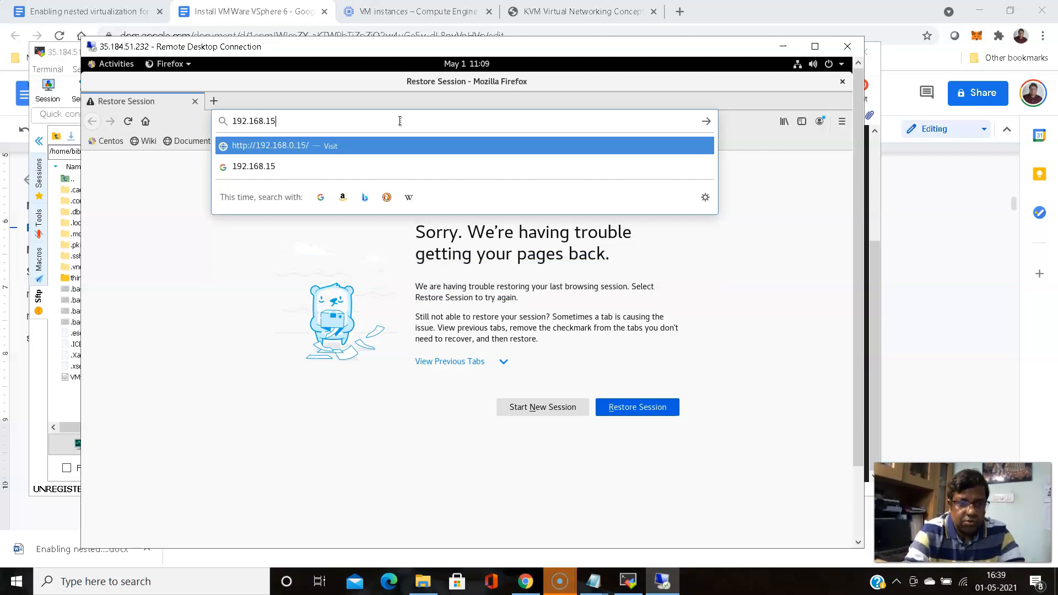
type("0.133")
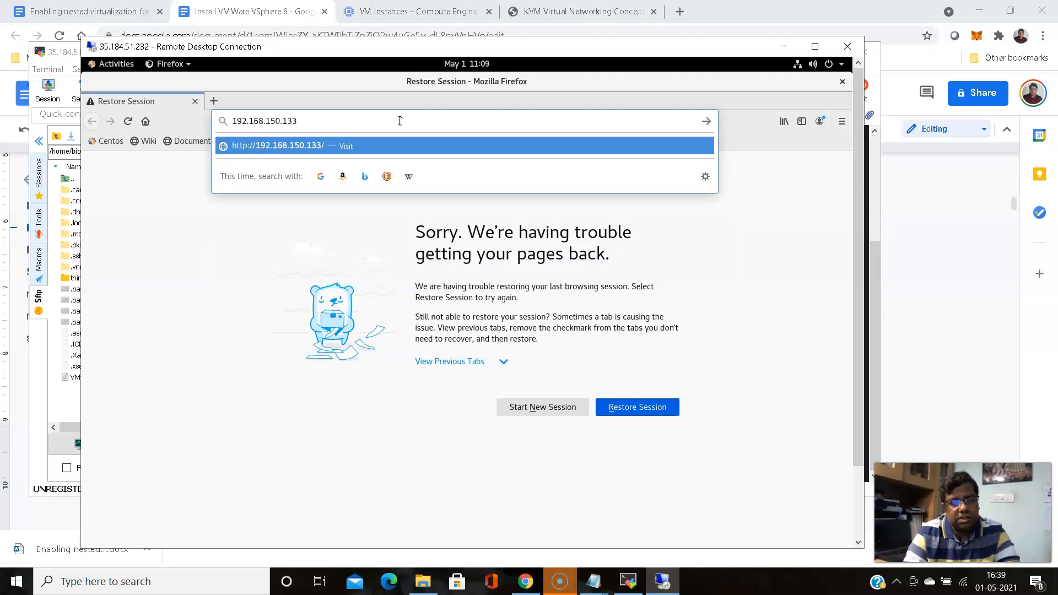
key("Return")
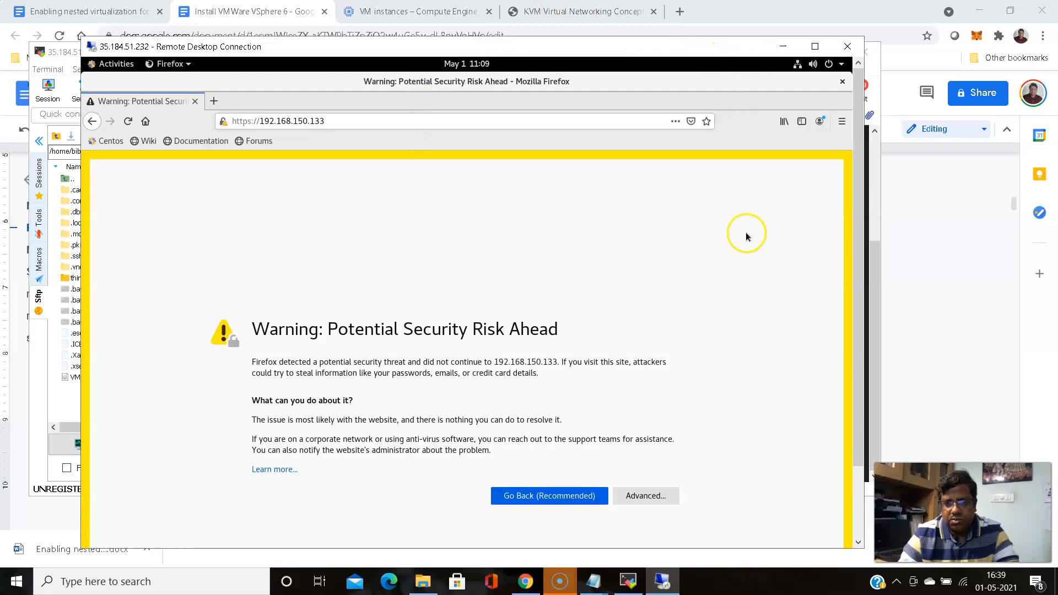
Accept the certificate risk for 192.168.150.133 under Advanced to reach the ESXi login page
left_click_drag(613, 50, 630, 23)
left_click(669, 472)
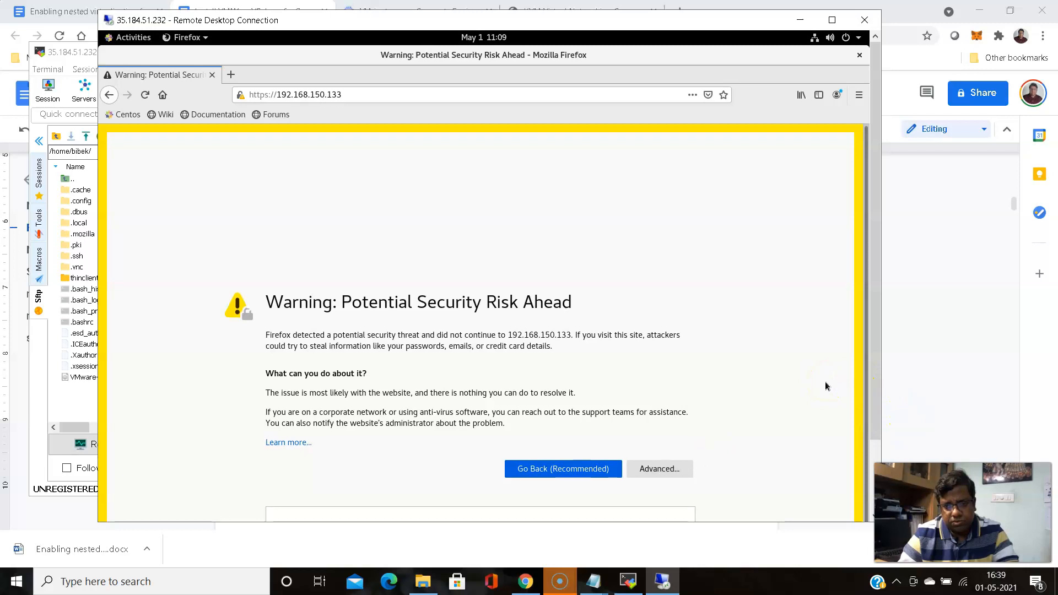
left_click_drag(872, 316, 880, 403)
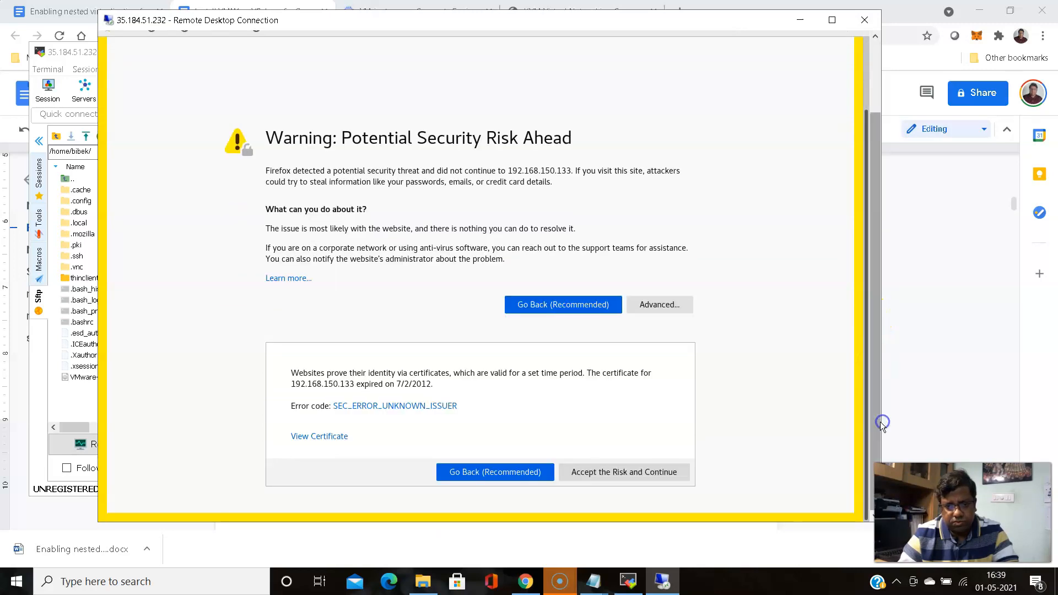
left_click(648, 473)
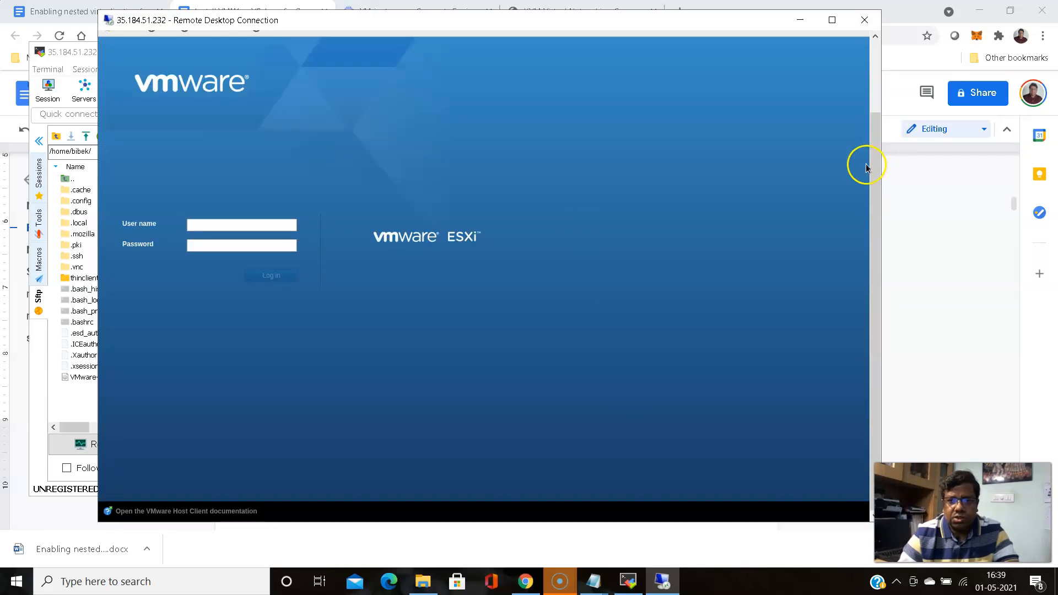
Log in to the ESXi Host Client with user name root and the account password
left_click_drag(876, 165, 881, 99)
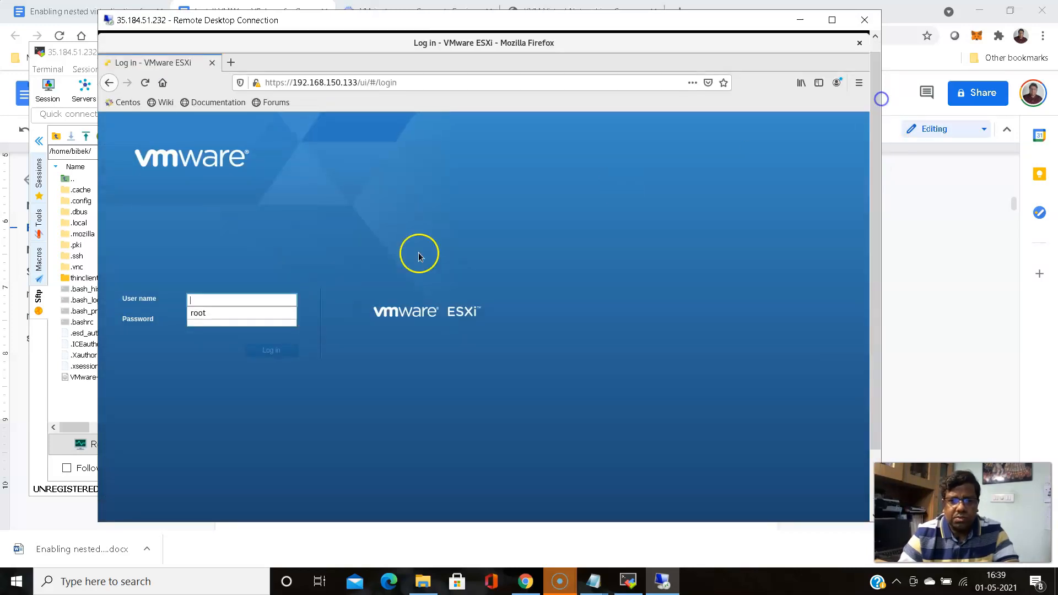
left_click(214, 302)
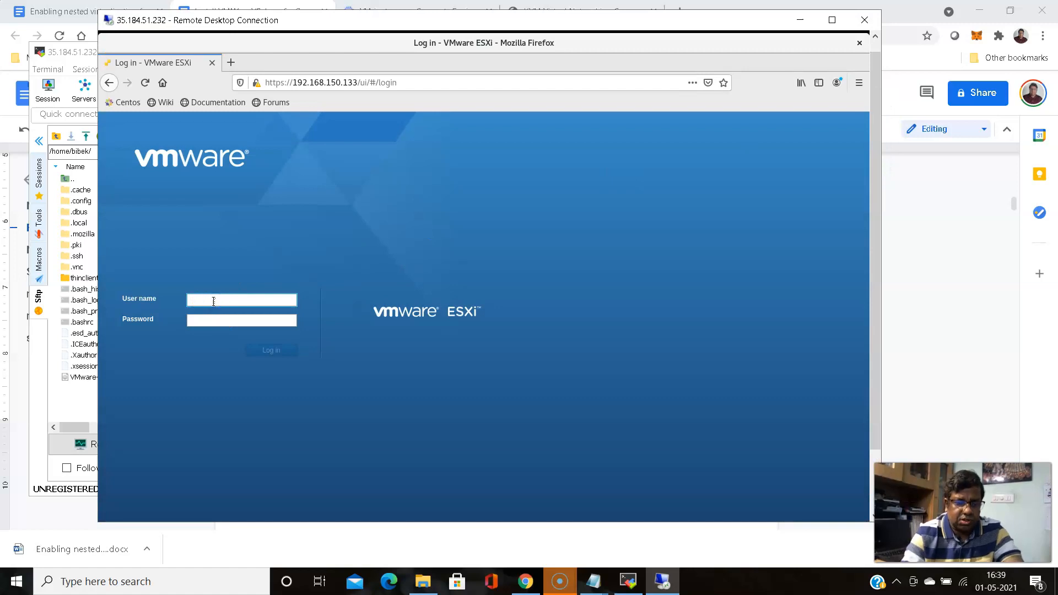
type("root")
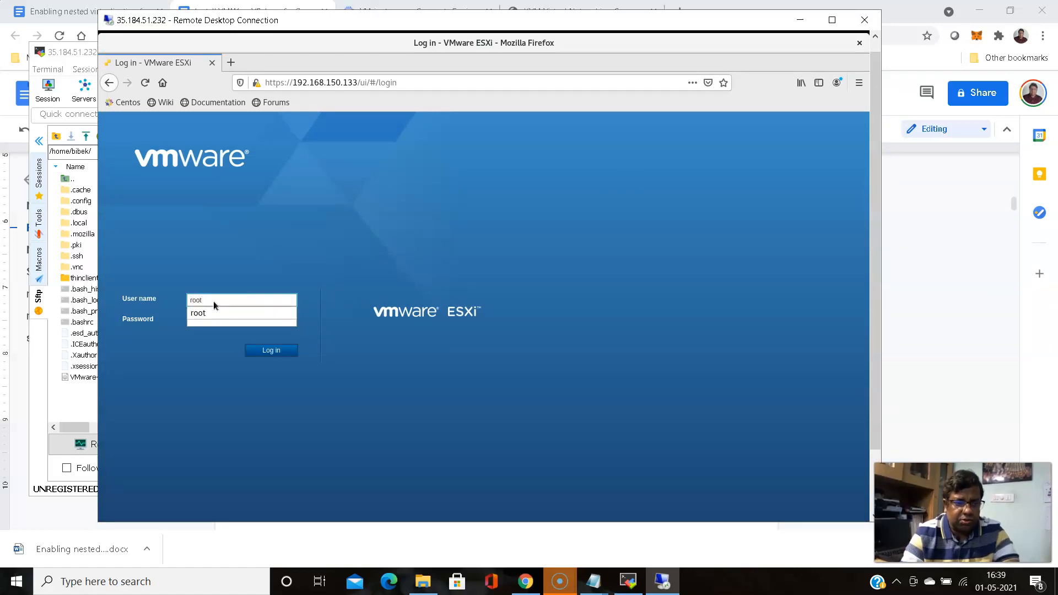
key("Tab")
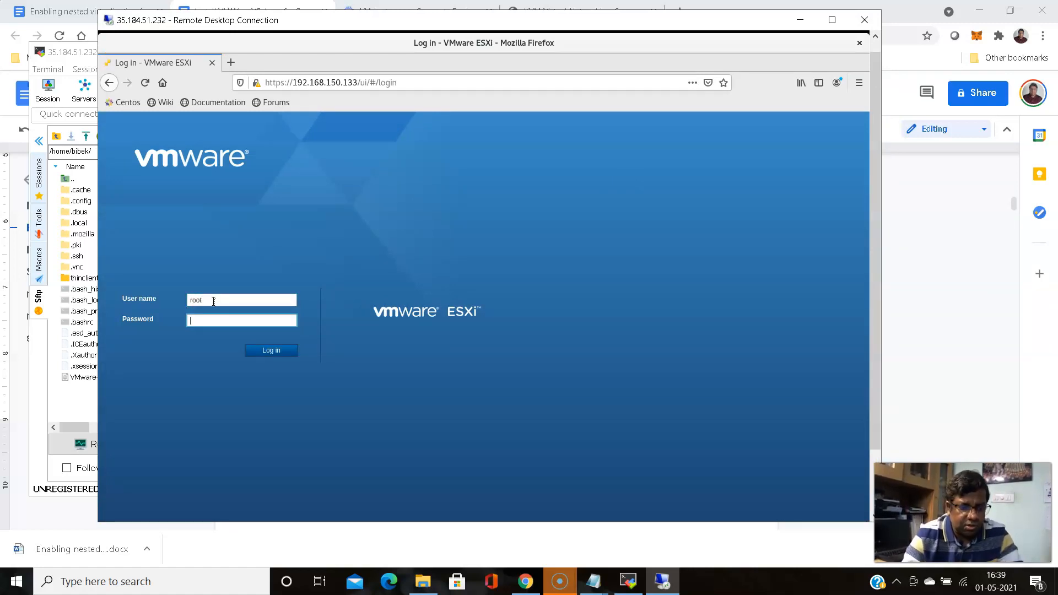
type("••")
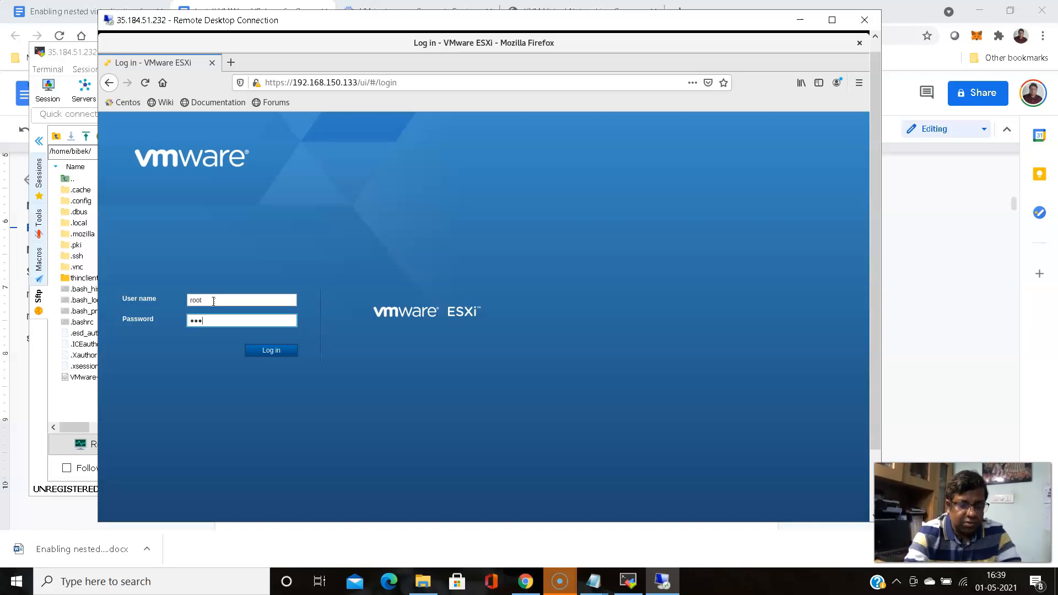
type("•••••")
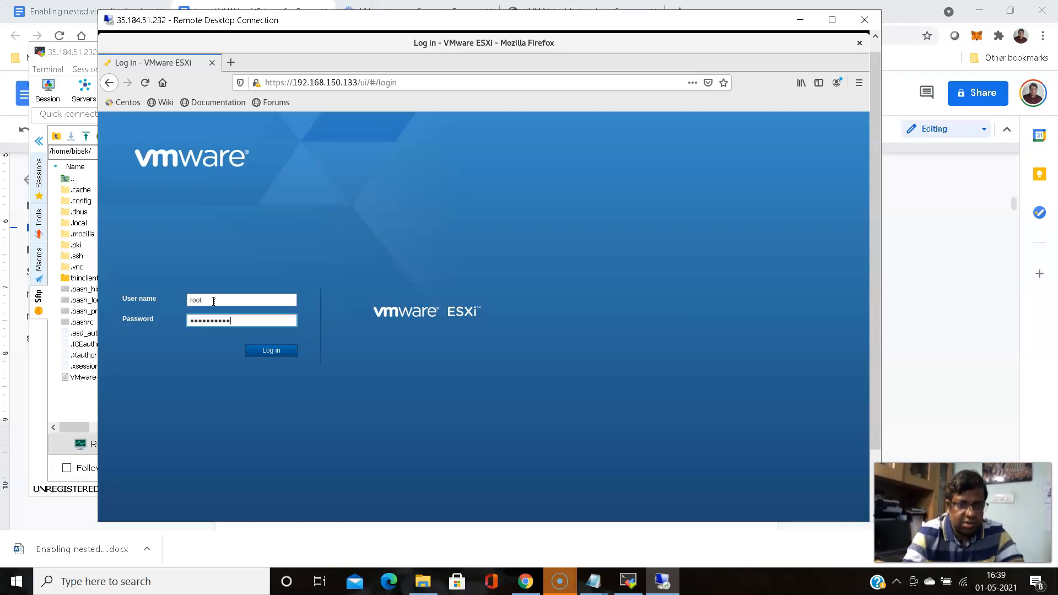
key("Return")
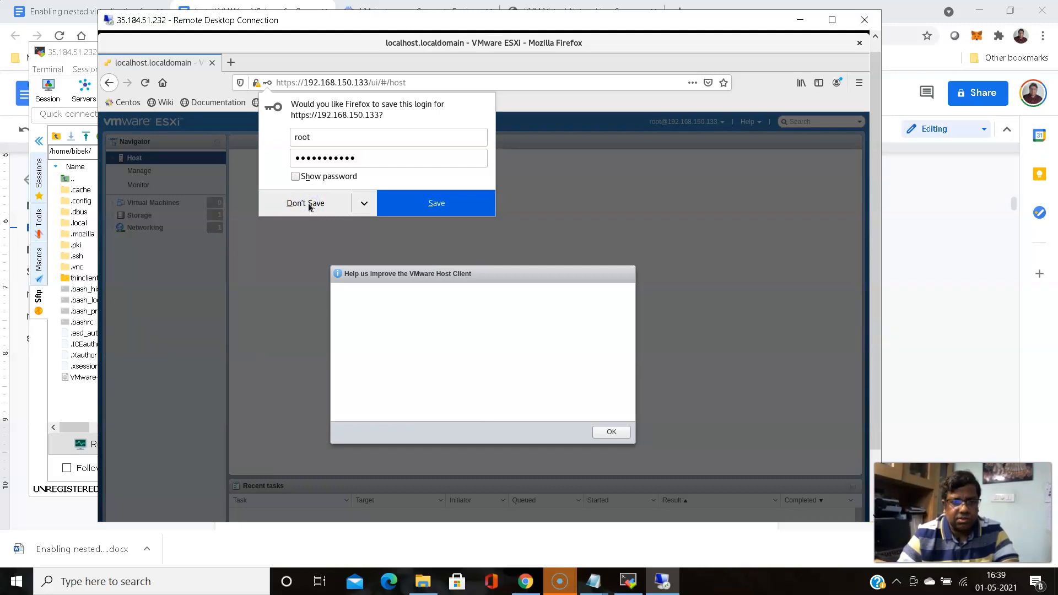
Decline Firefox's save-login offer and accept the CEIP notice, leaving the host summary showing
left_click(308, 202)
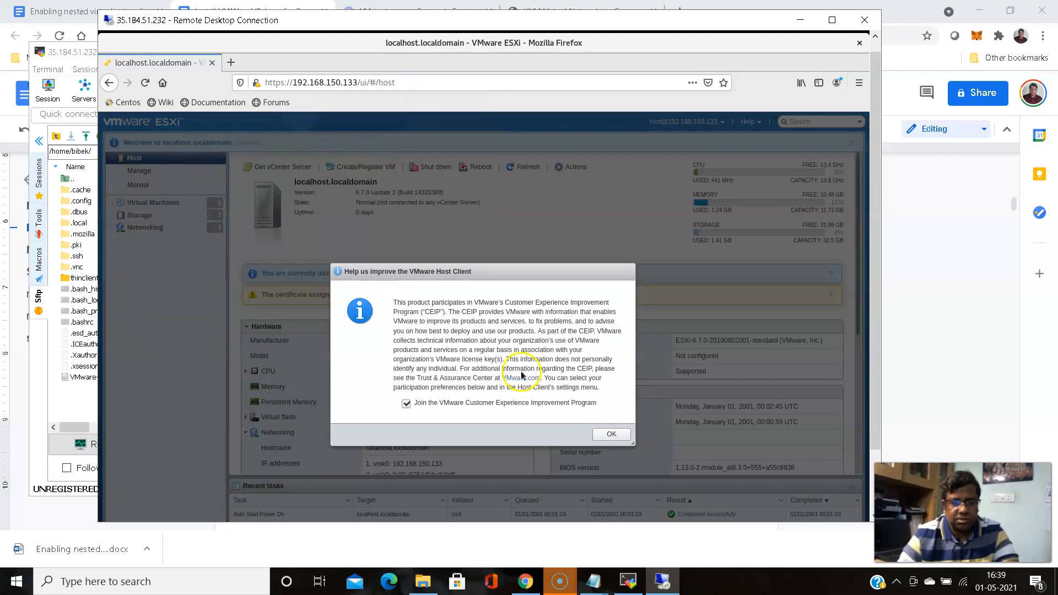
left_click(612, 435)
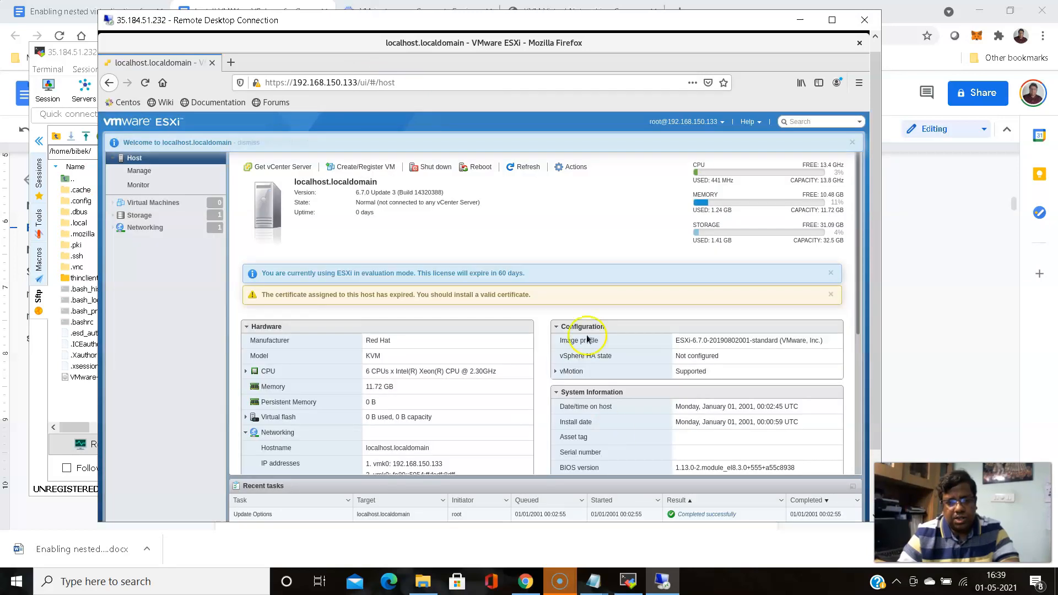
left_click(555, 230)
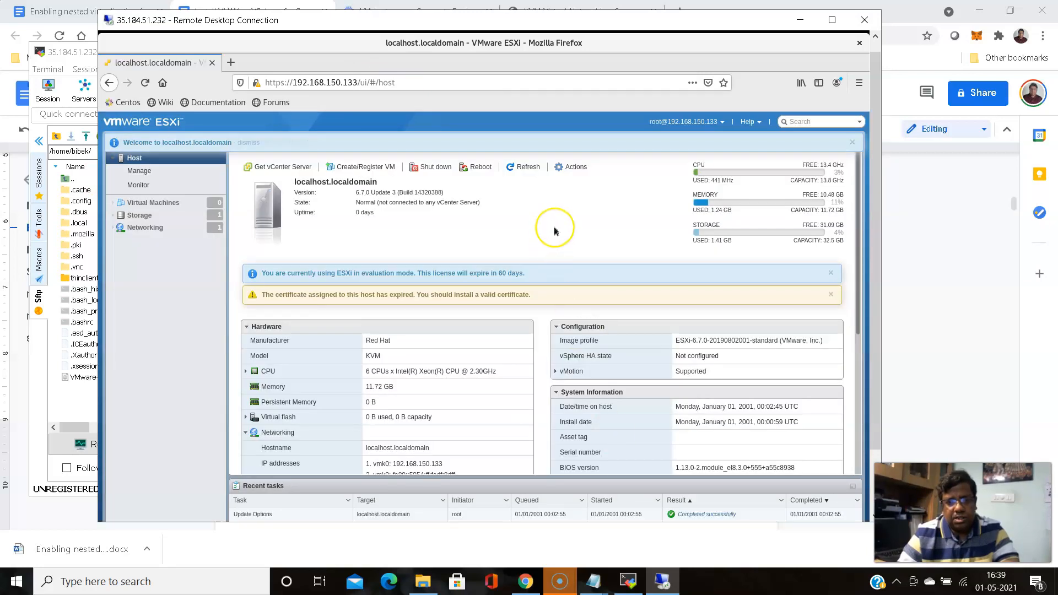
left_click(550, 234)
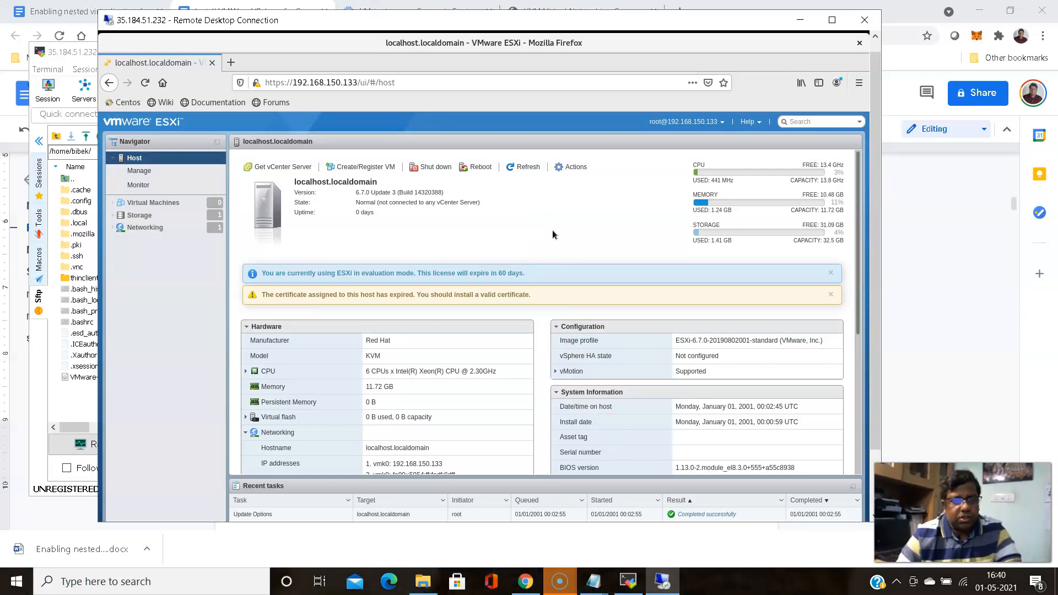
left_click(322, 247)
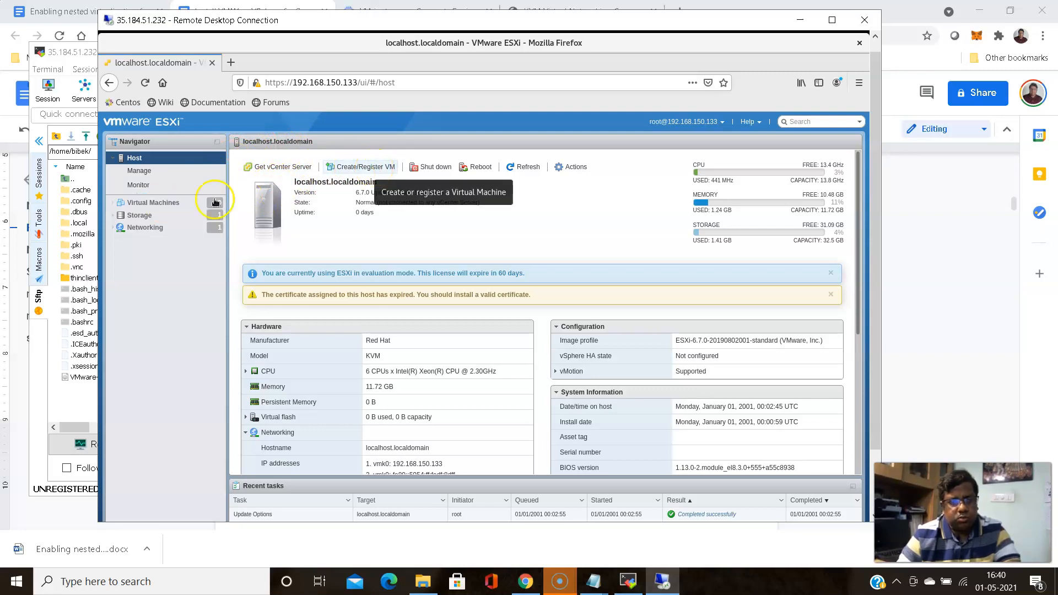
Choose Create/Register VM on Virtual Machines to open the New virtual machine wizard, then switch to the guide
left_click(164, 203)
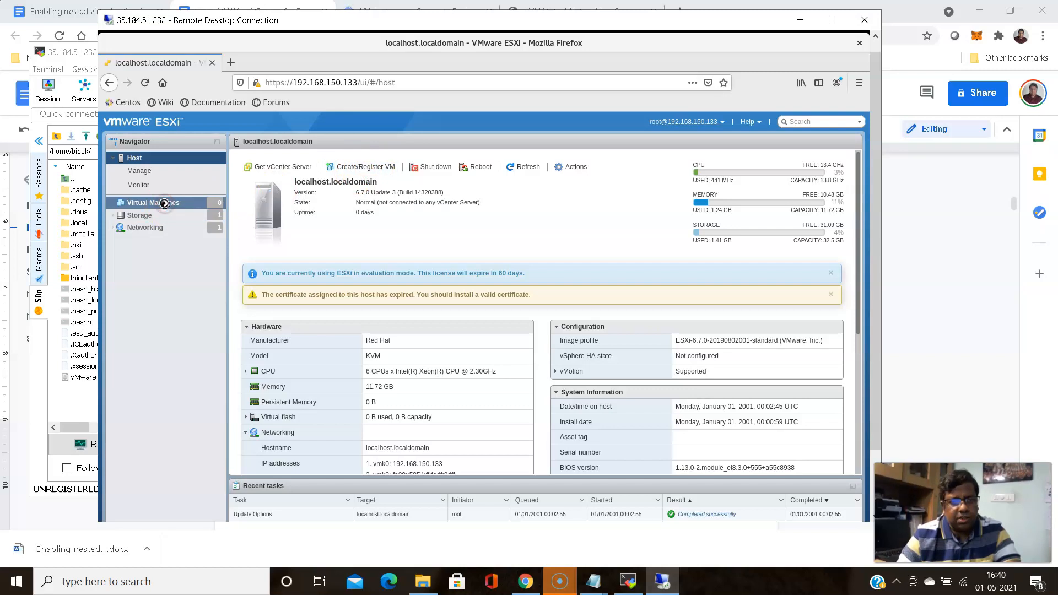
right_click(164, 204)
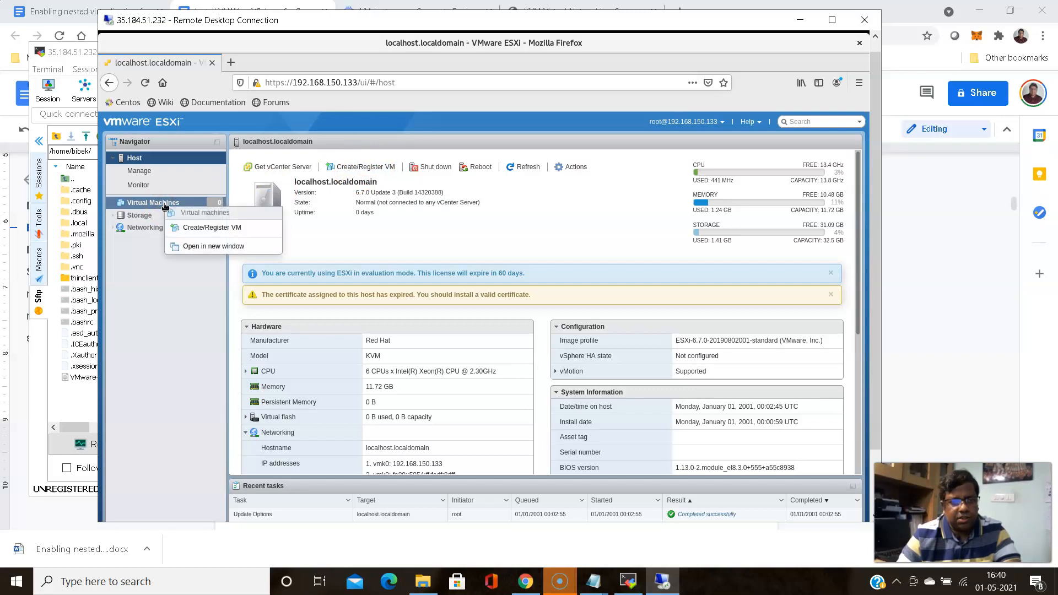
left_click(207, 230)
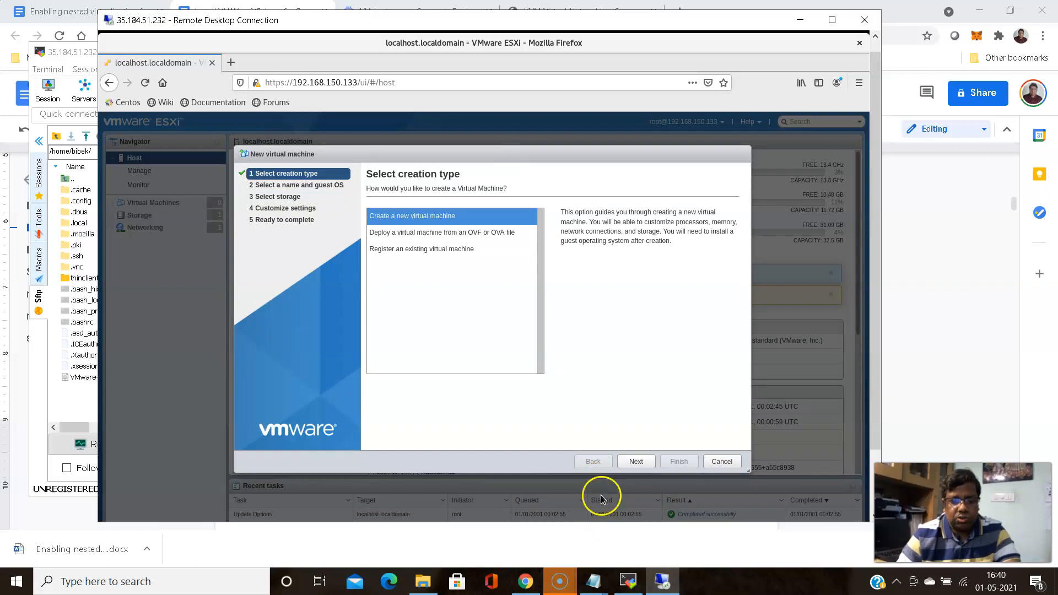
left_click(525, 582)
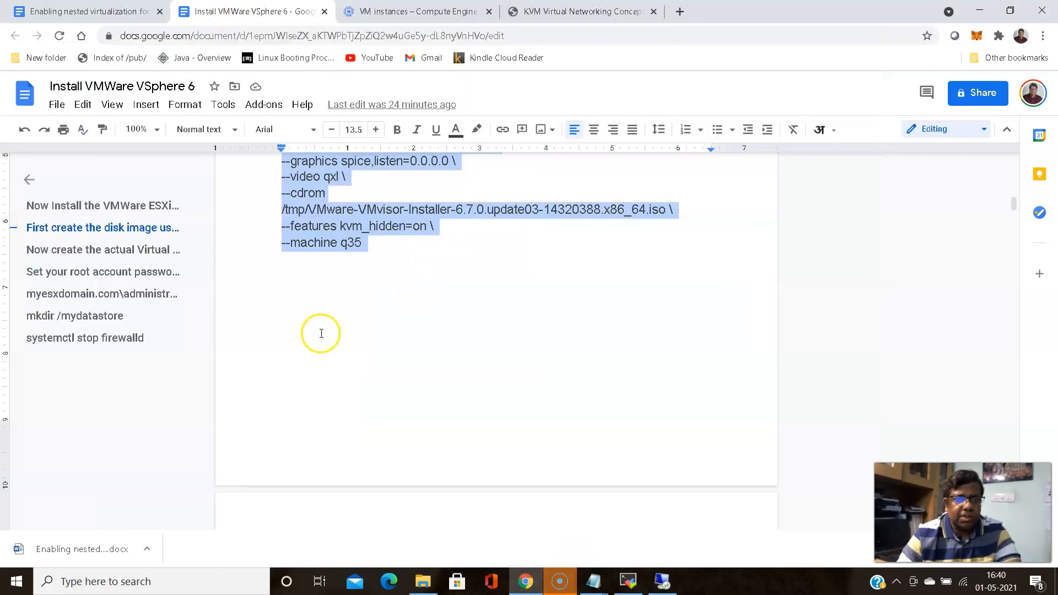
Scroll the Install VMware VSphere 6 guide down to its vCenter OVF/OVA deployment section
scroll(314, 308, "down", 10)
scroll(309, 288, "up", 4)
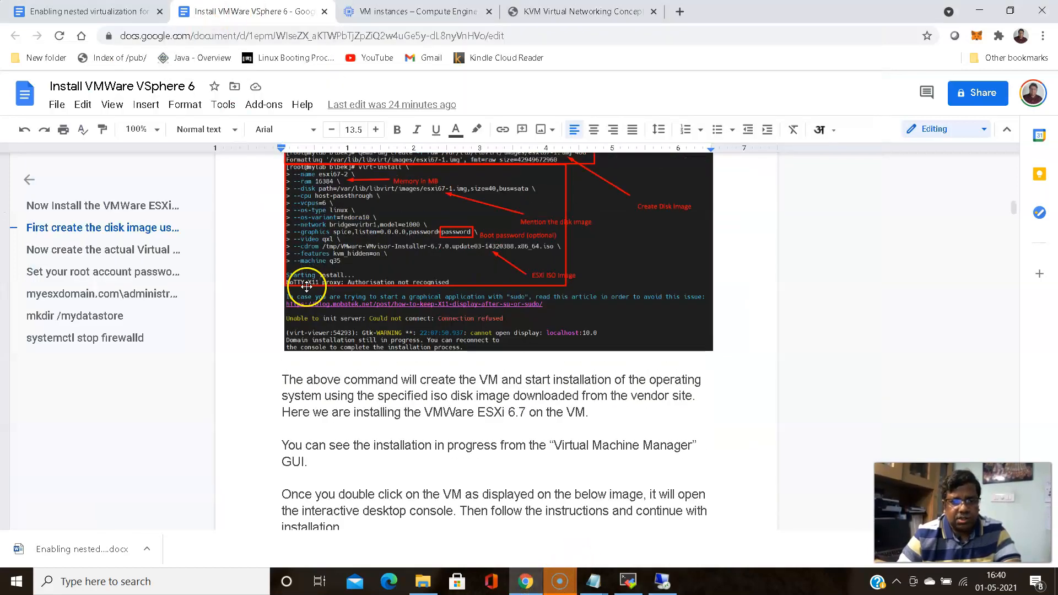
scroll(307, 287, "down", 1)
scroll(307, 286, "down", 10)
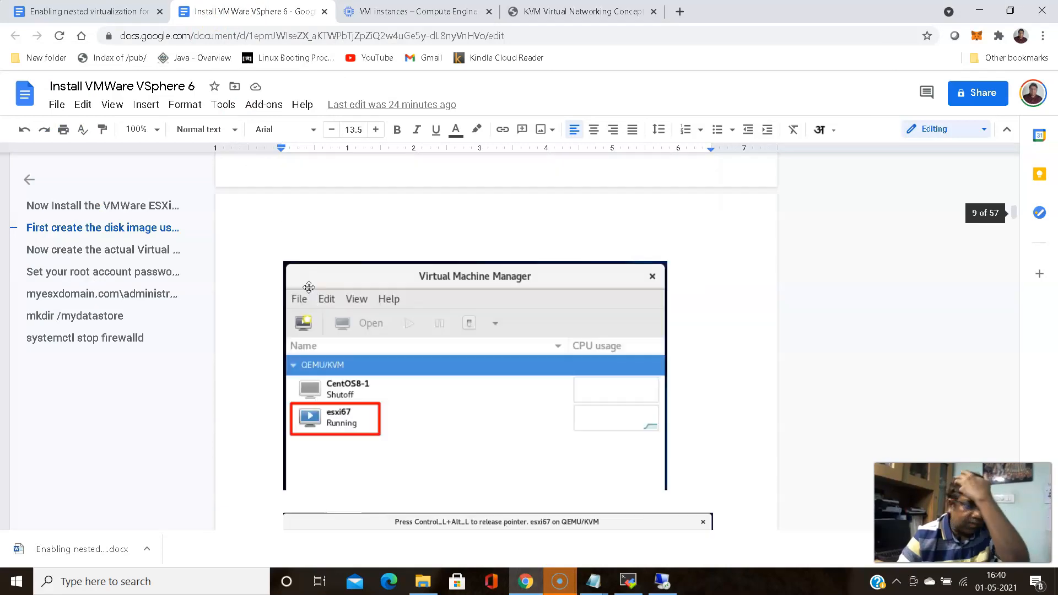
scroll(303, 271, "up", 2)
scroll(303, 270, "down", 12)
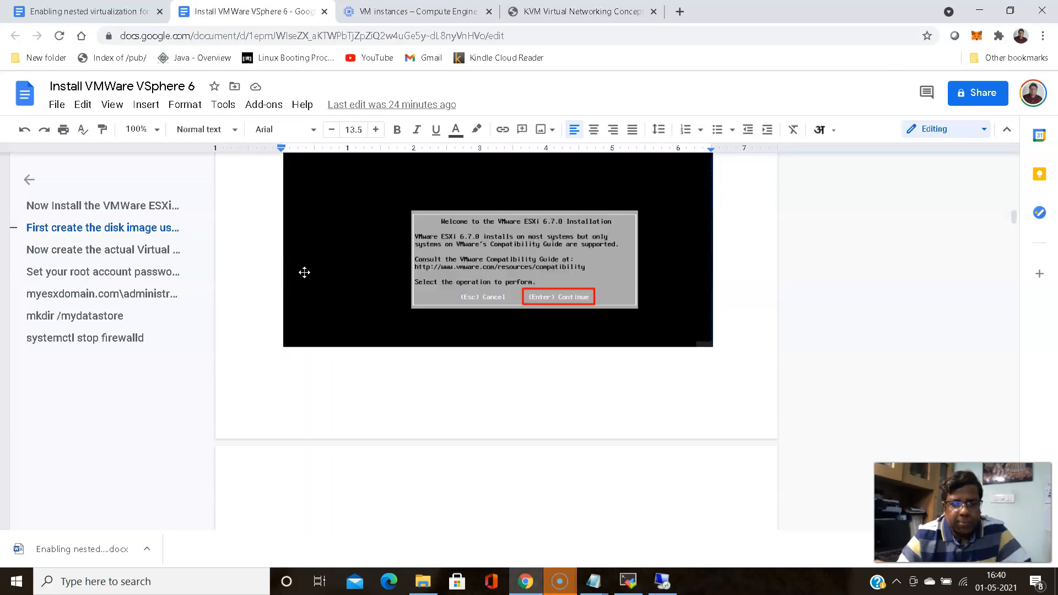
scroll(305, 271, "down", 20)
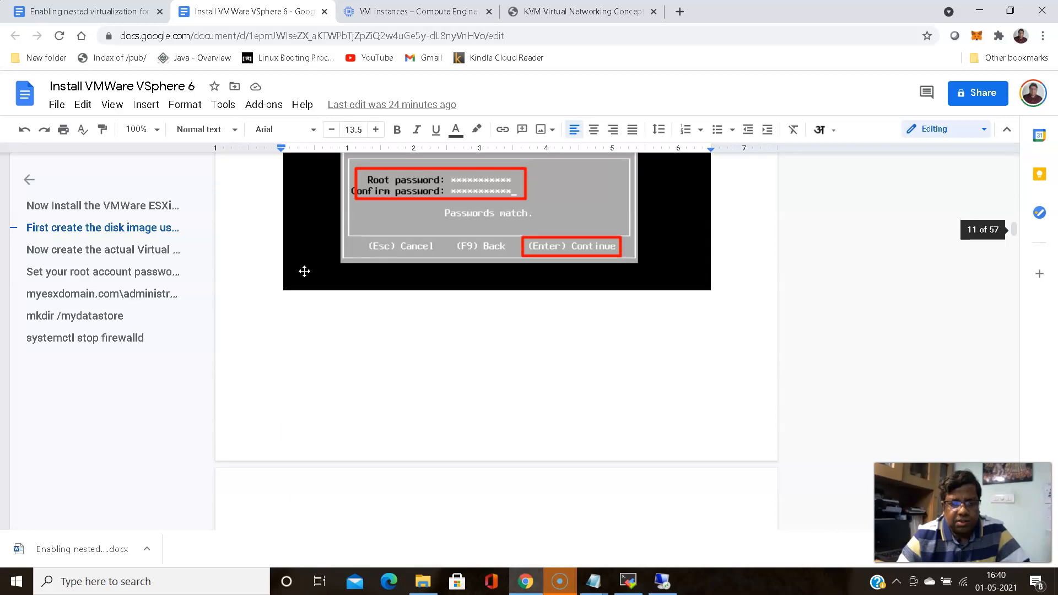
scroll(304, 271, "down", 20)
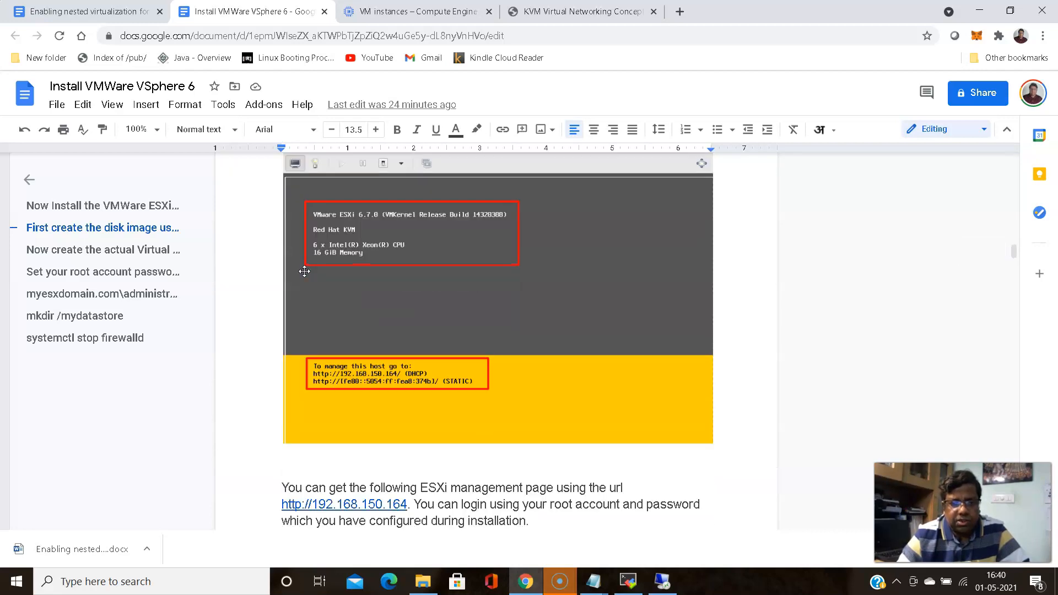
scroll(304, 271, "down", 10)
scroll(304, 270, "down", 10)
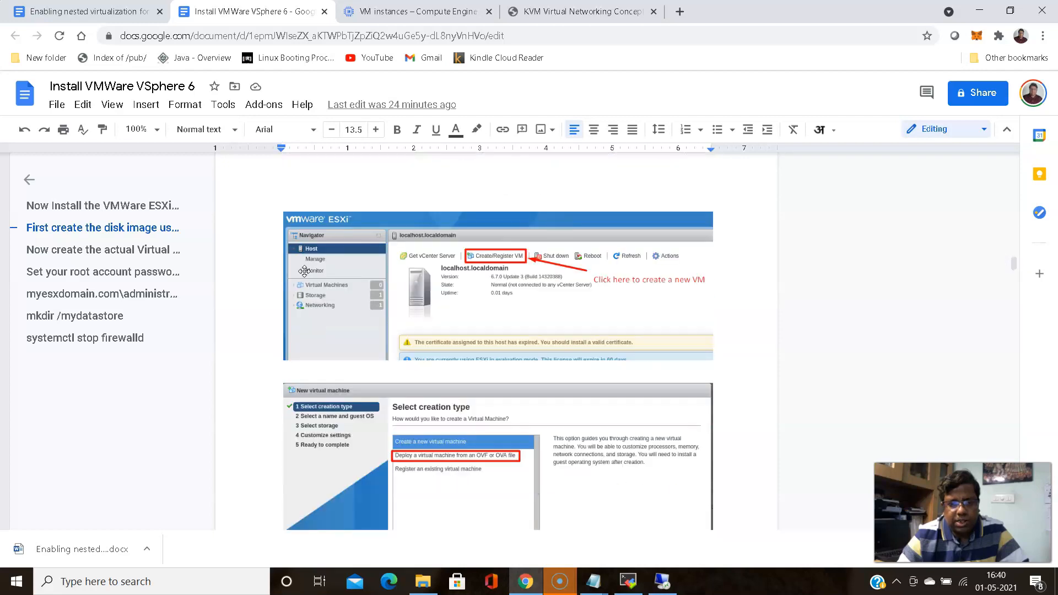
scroll(304, 270, "down", 1)
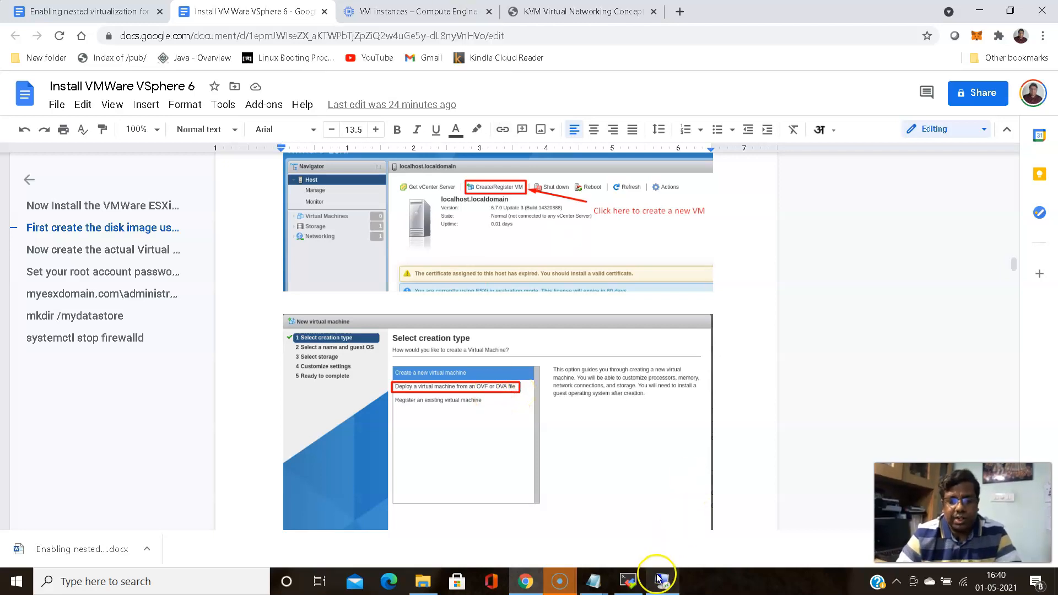
left_click(628, 581)
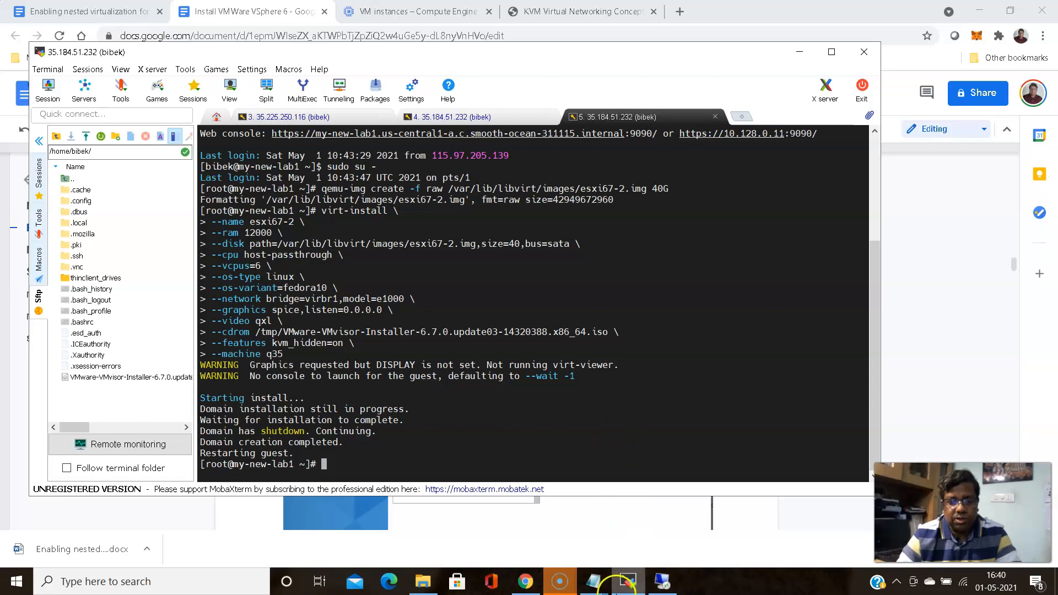
Run ll in the virt-install session to list /tmp and confirm the vCenter appliance OVA
left_click(662, 582)
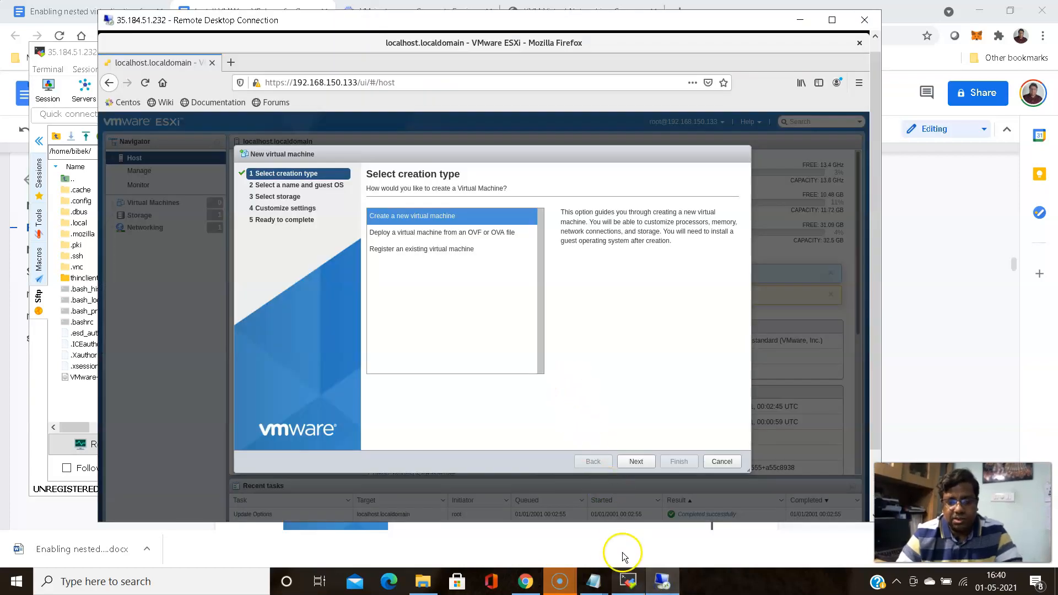
left_click(627, 581)
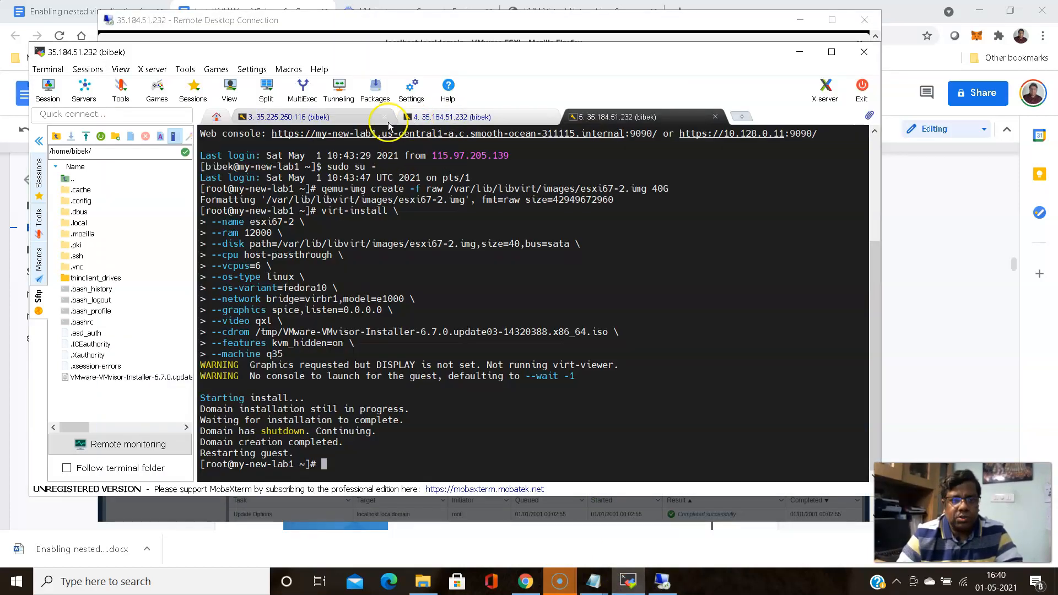
left_click(443, 117)
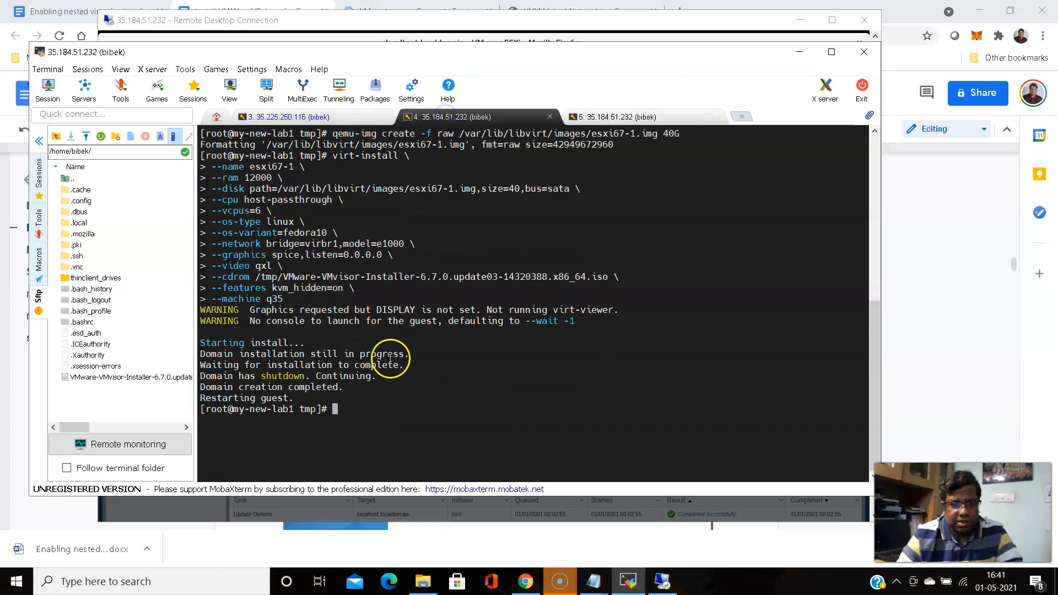
left_click(307, 118)
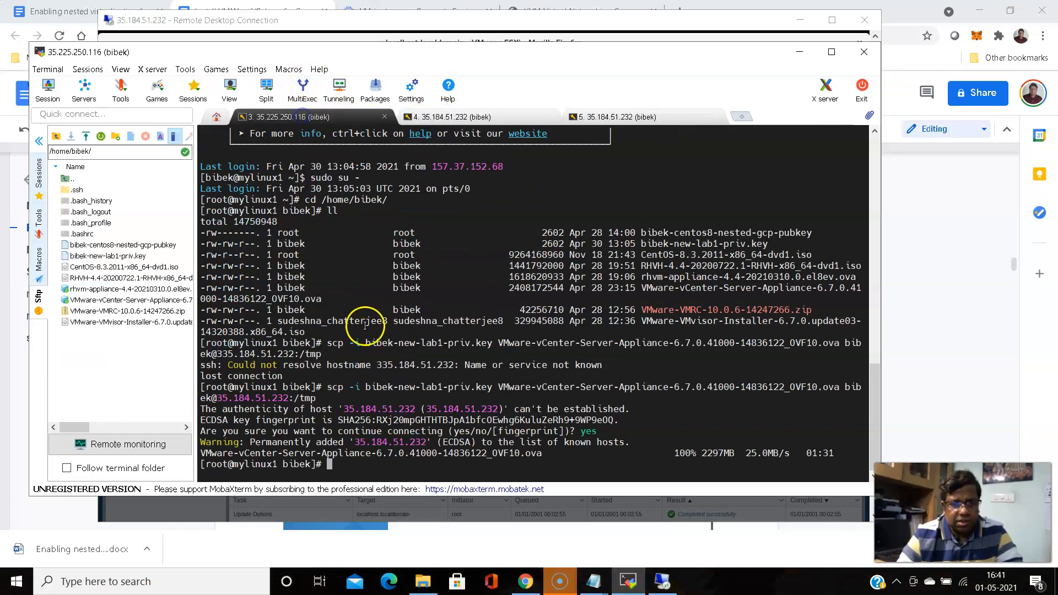
left_click(499, 118)
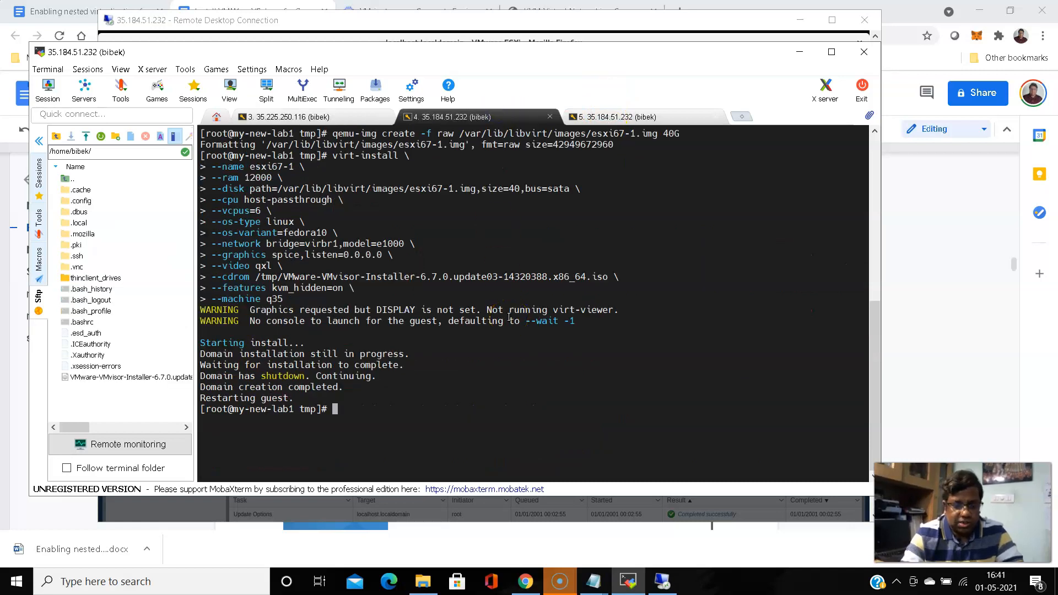
type("ll")
key("Return")
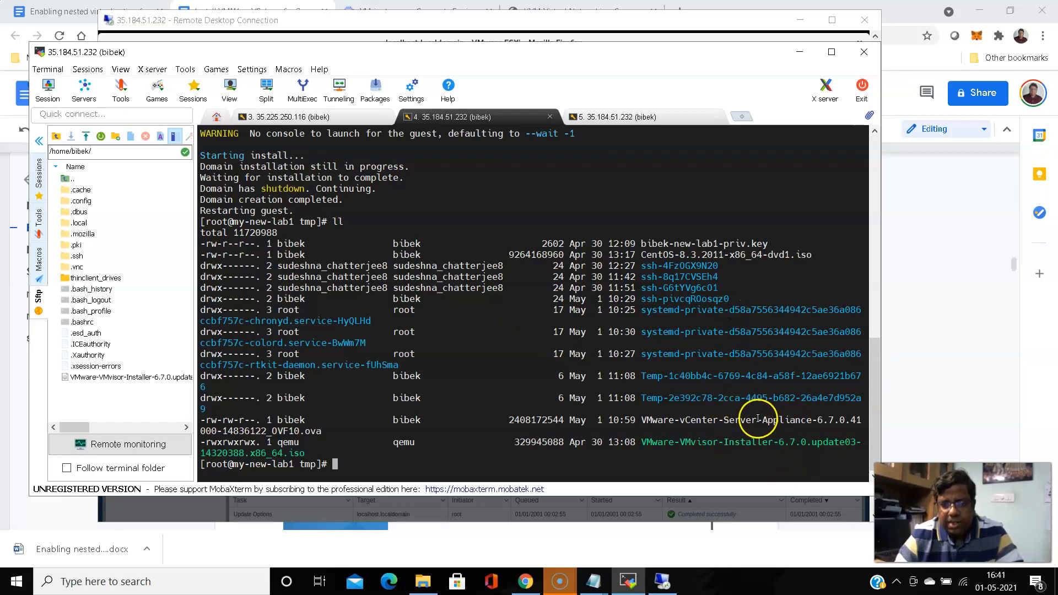
In the ESXi new-VM wizard, choose deploying from an OVF or OVA file and continue
left_click(666, 582)
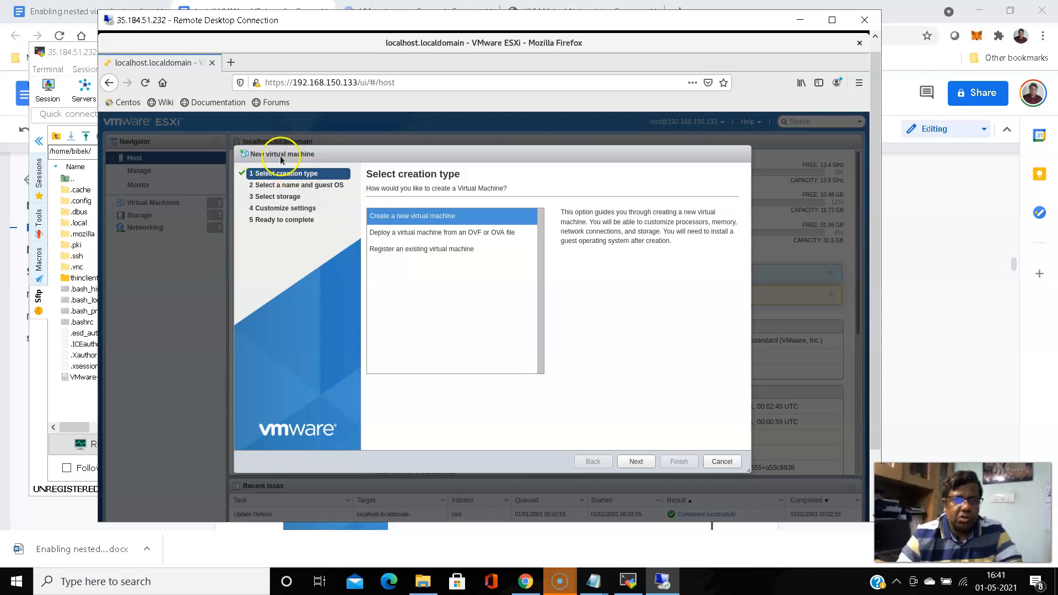
left_click(426, 237)
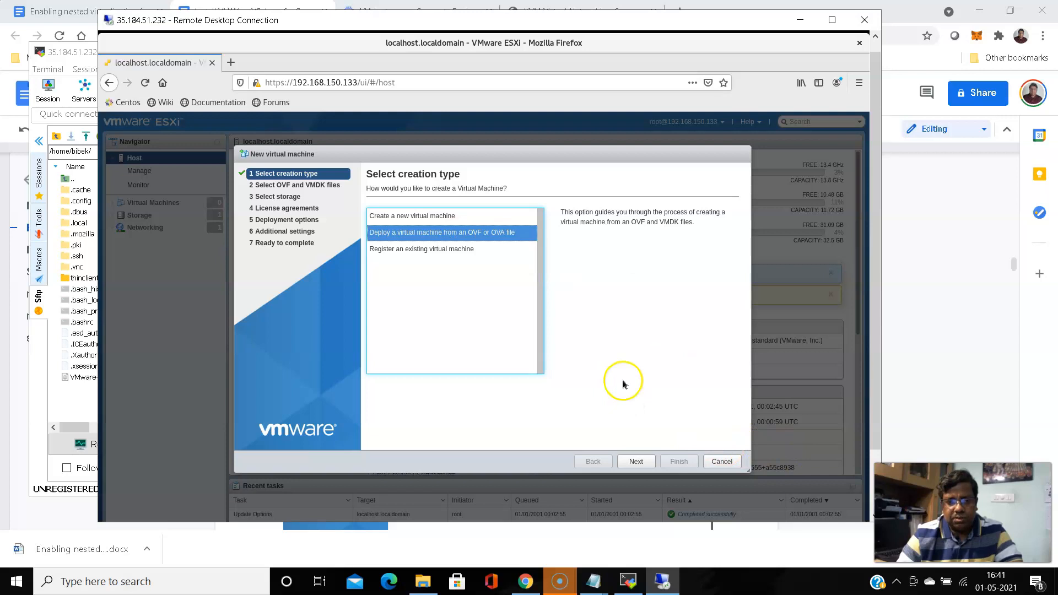
left_click(634, 462)
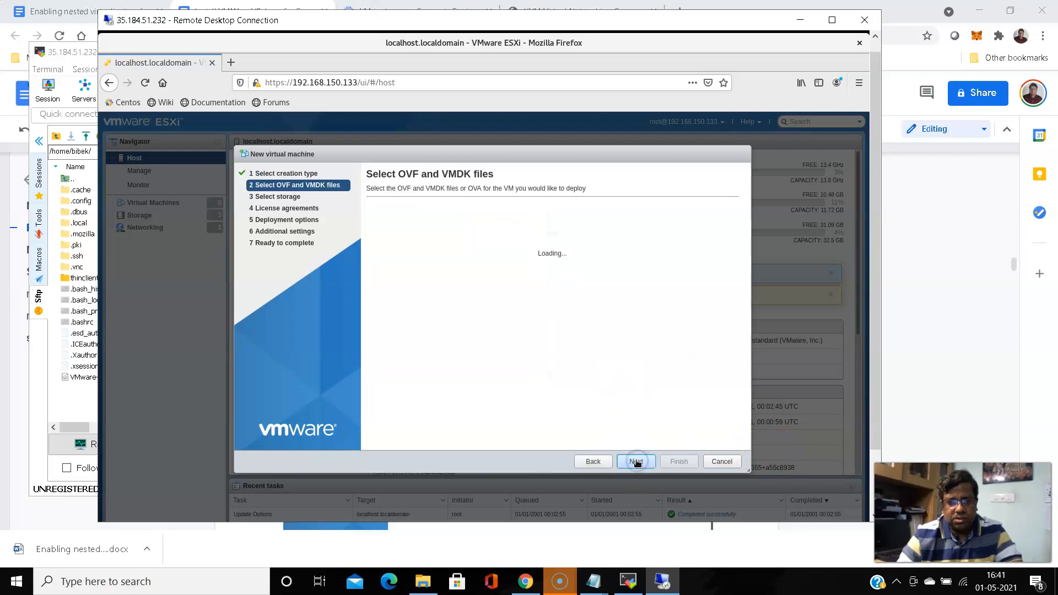
Name the virtual machine vc1 and open the File Upload chooser for the appliance file
left_click(450, 224)
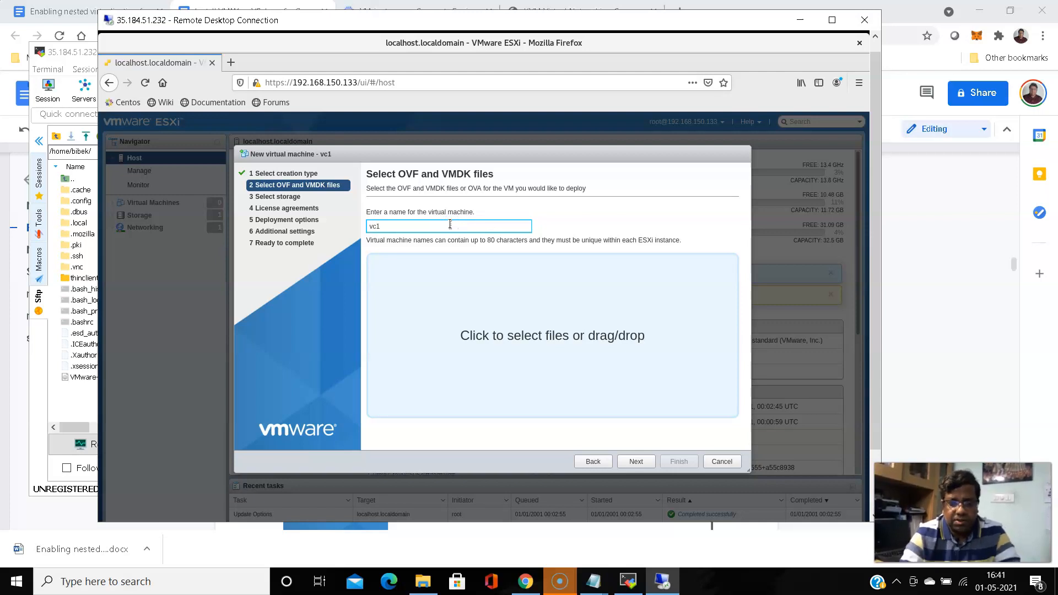
left_click(582, 330)
left_click(570, 338)
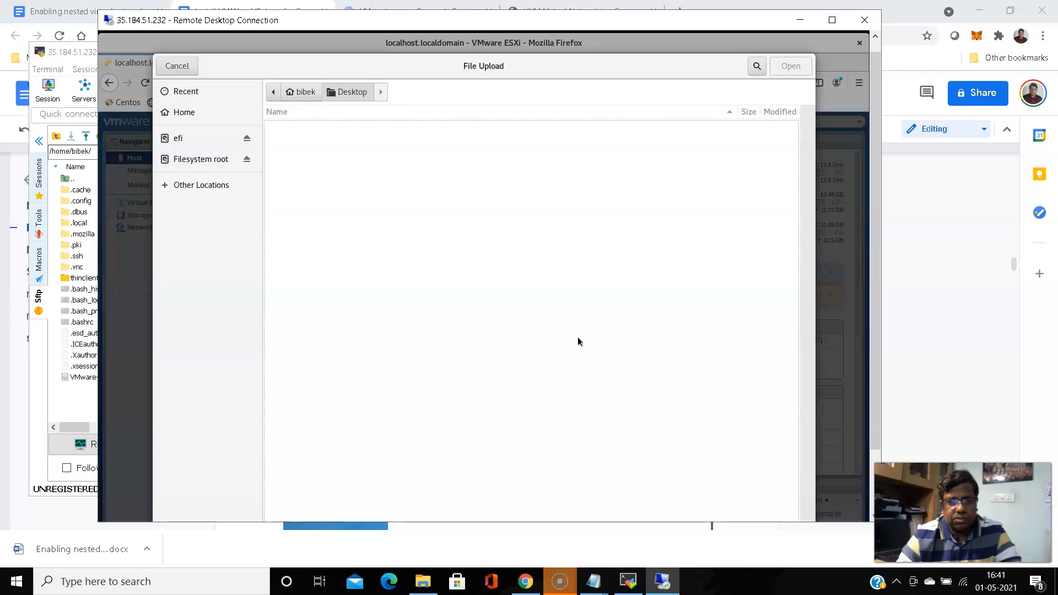
left_click(602, 342)
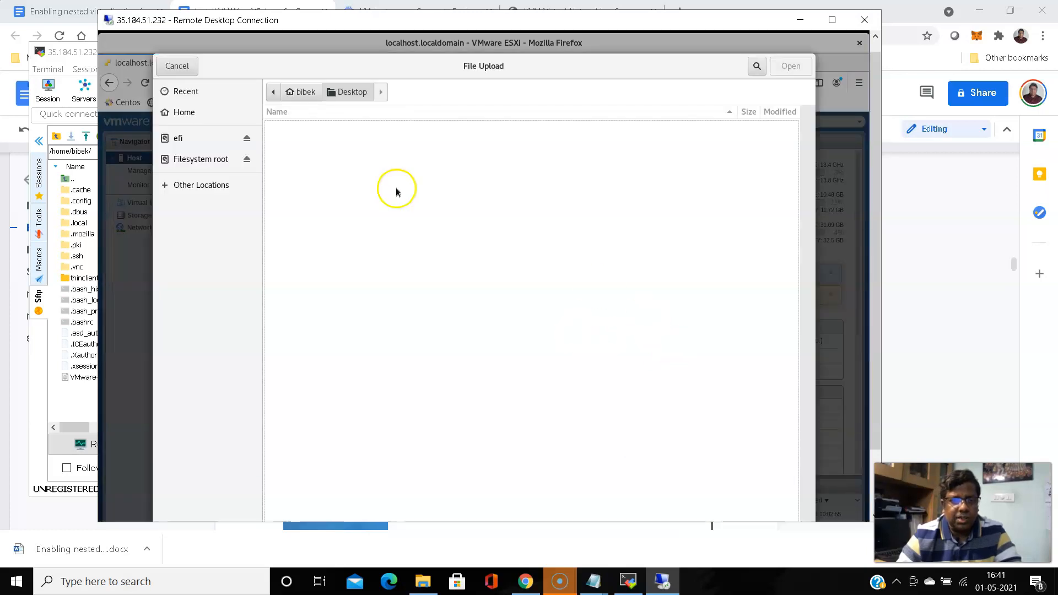
Pick VMware-vCenter-Server-Appliance-6.7.0.41000-14836122_OVF10.ova from the computer's /tmp folder
left_click(209, 189)
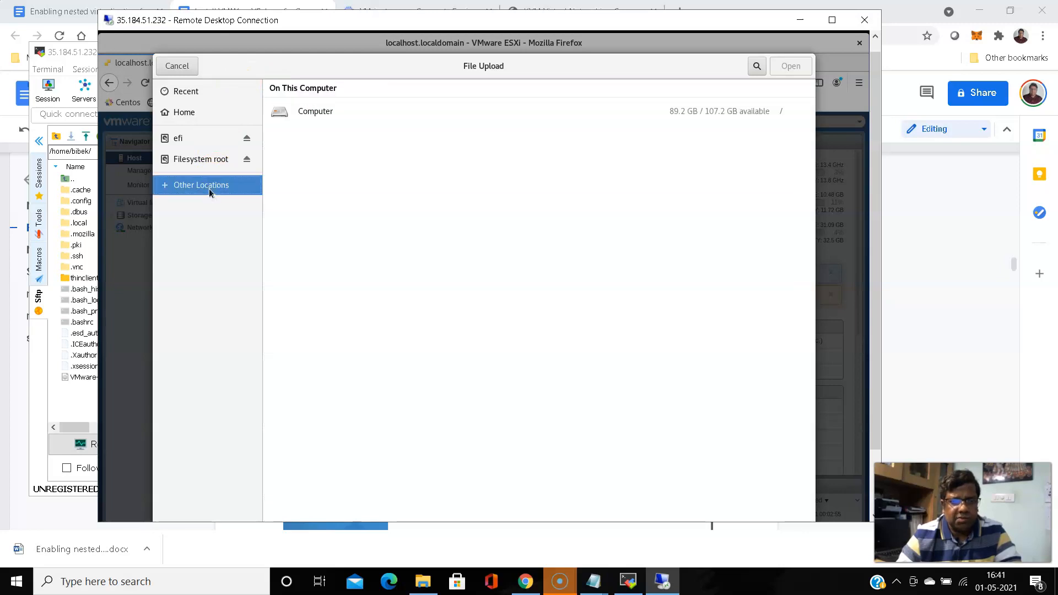
double_click(316, 112)
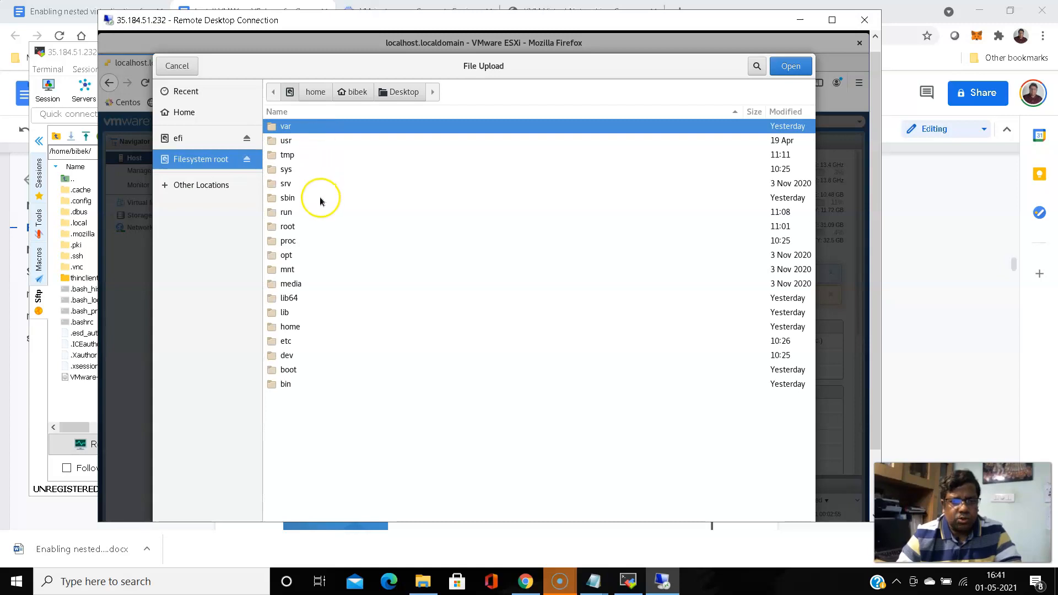
left_click(287, 155)
double_click(287, 155)
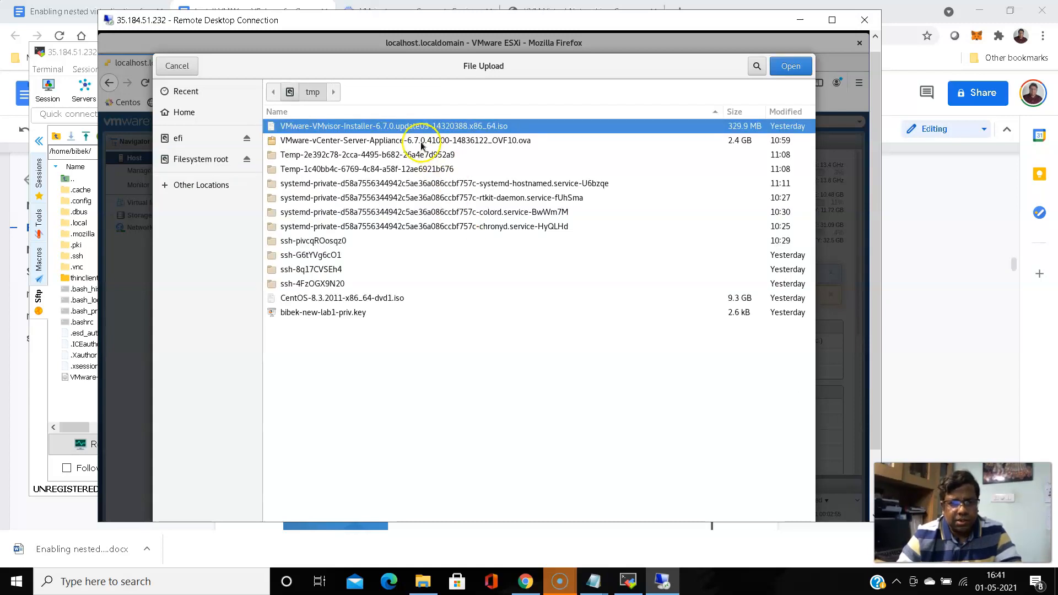
left_click(372, 143)
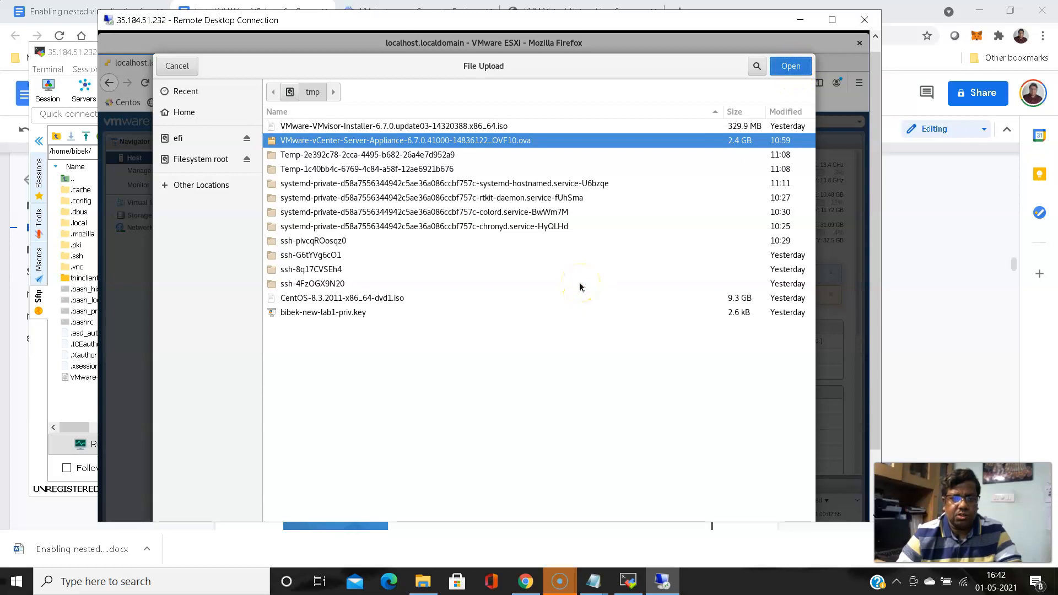
key("Return")
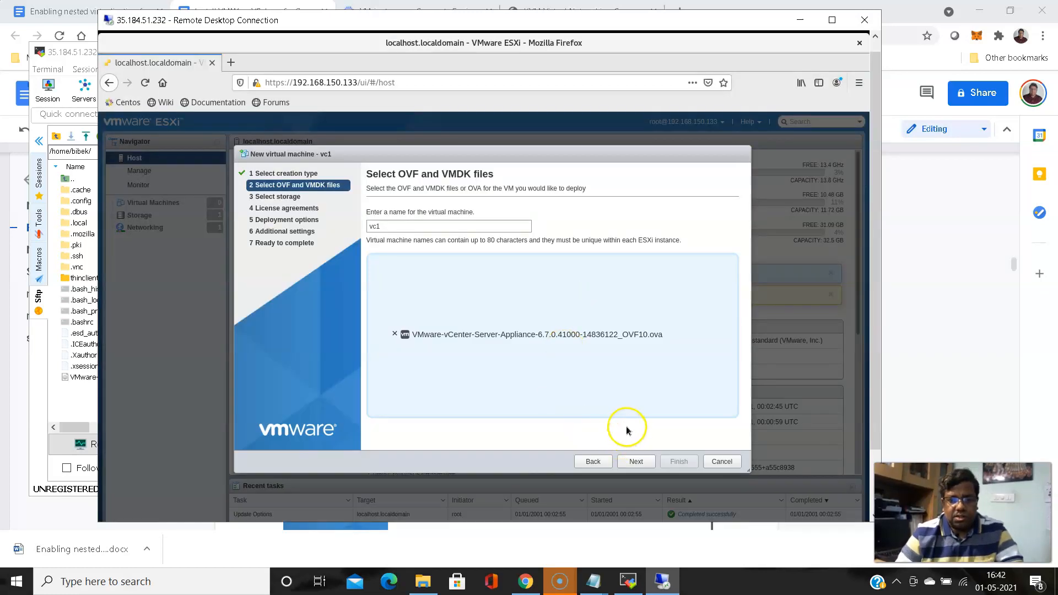
Keep datastore1 as storage and accept both the EULA and the copyright/patent agreement
left_click(640, 466)
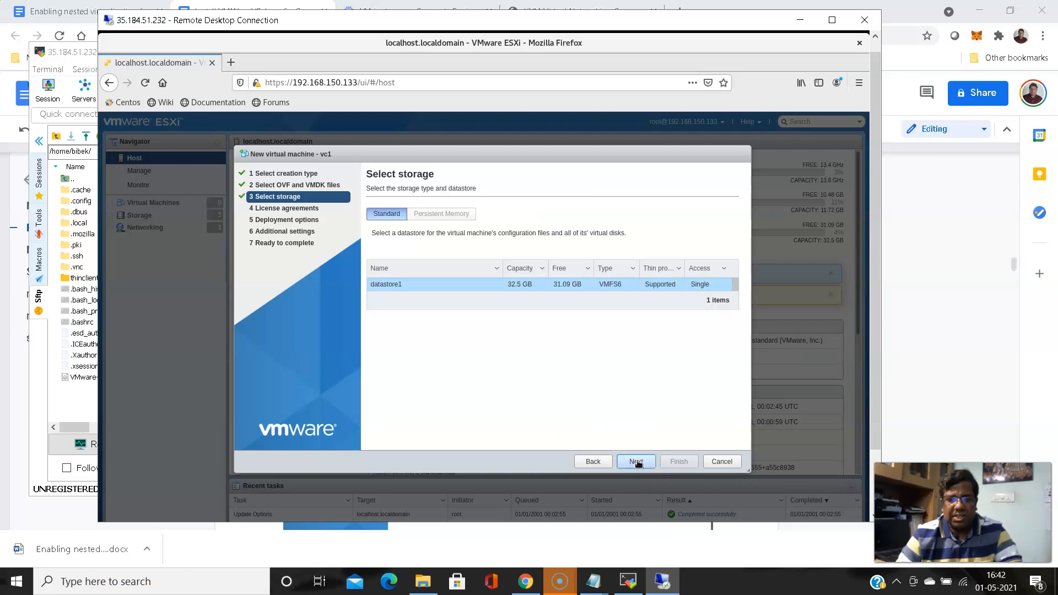
left_click(637, 462)
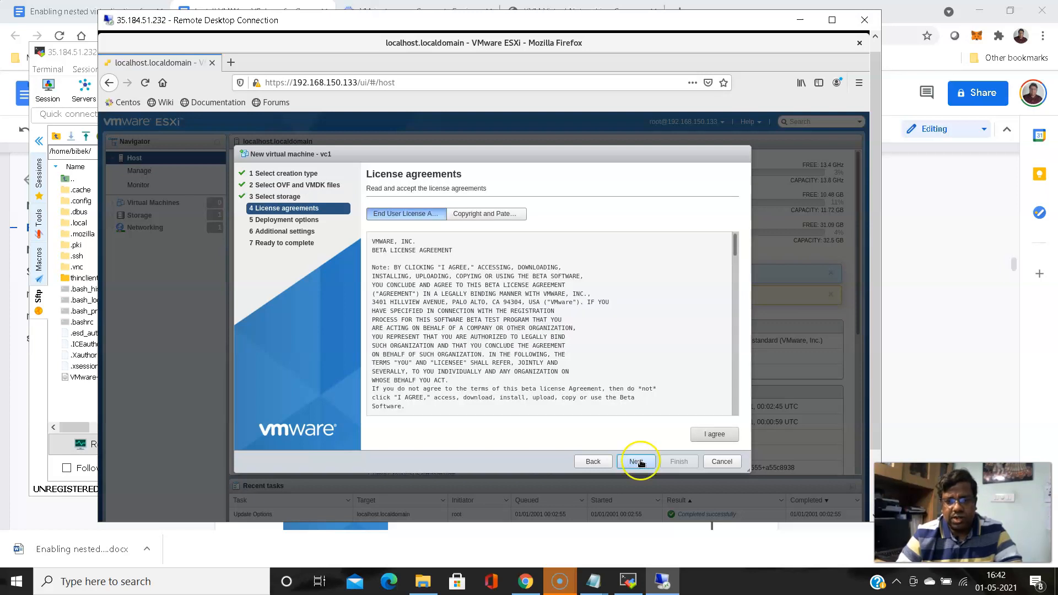
left_click(719, 434)
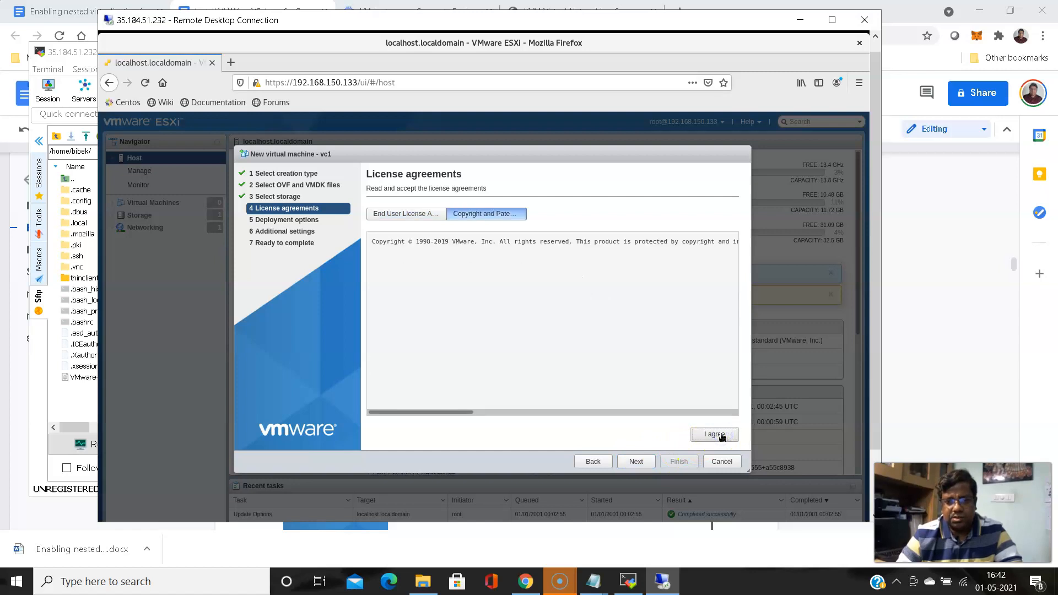
left_click(711, 435)
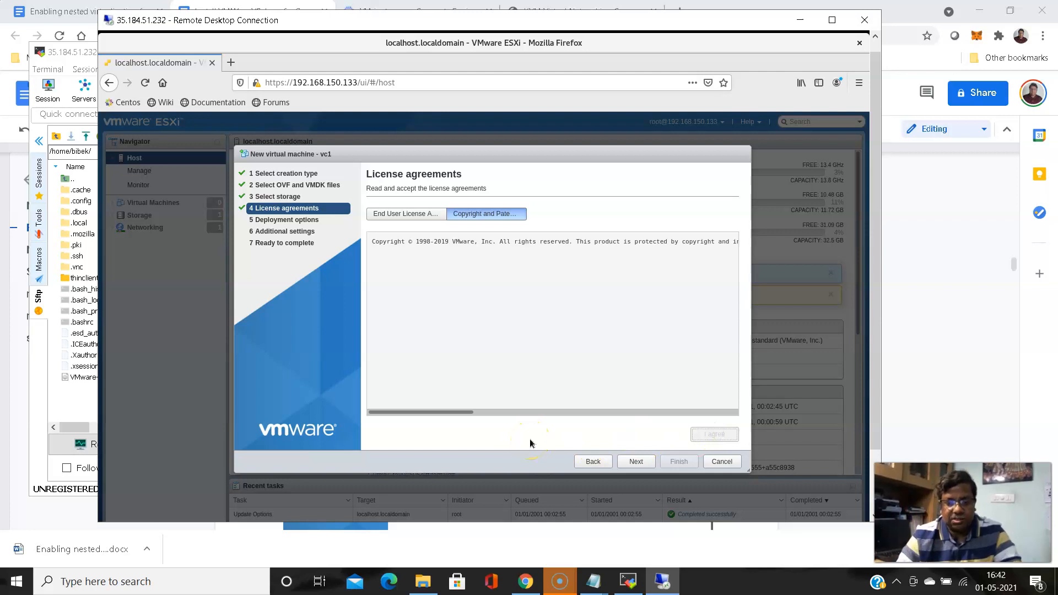
Keep Tiny vCenter Server with Embedded PSC and thin provisioning, returning to Additional settings
left_click(637, 461)
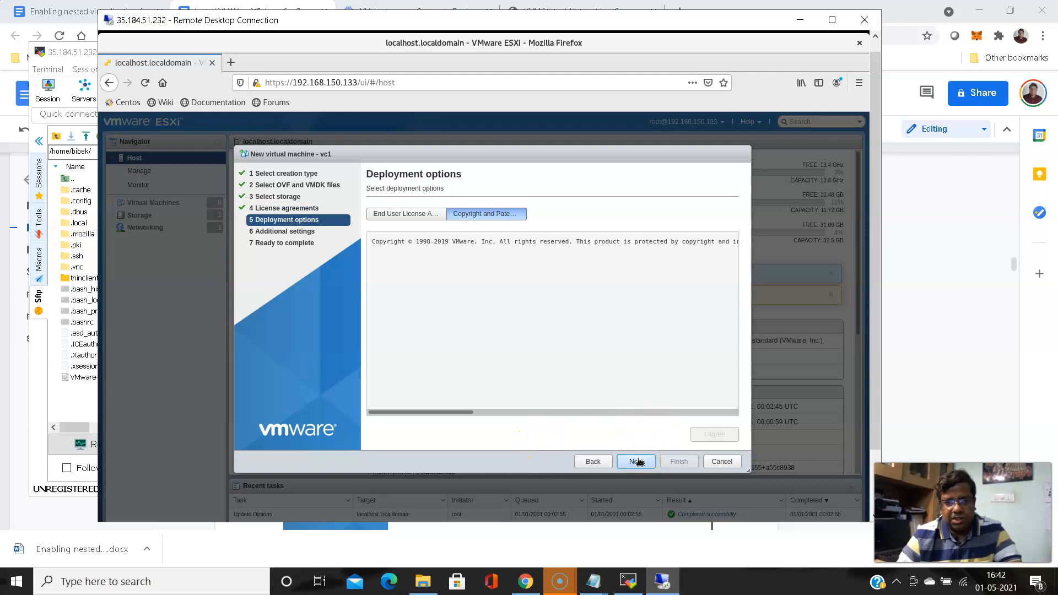
left_click(638, 463)
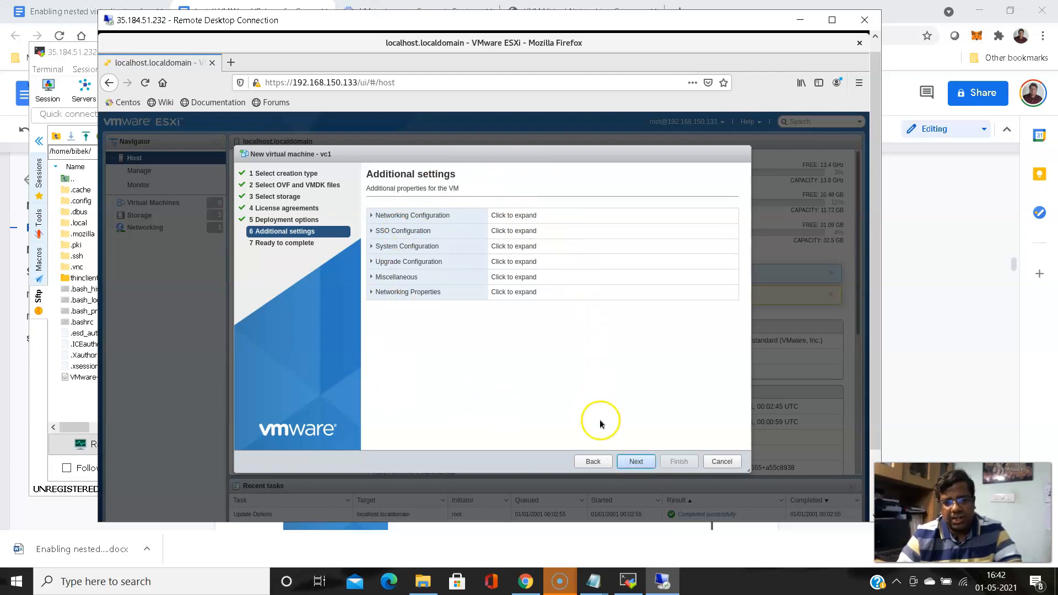
left_click(636, 464)
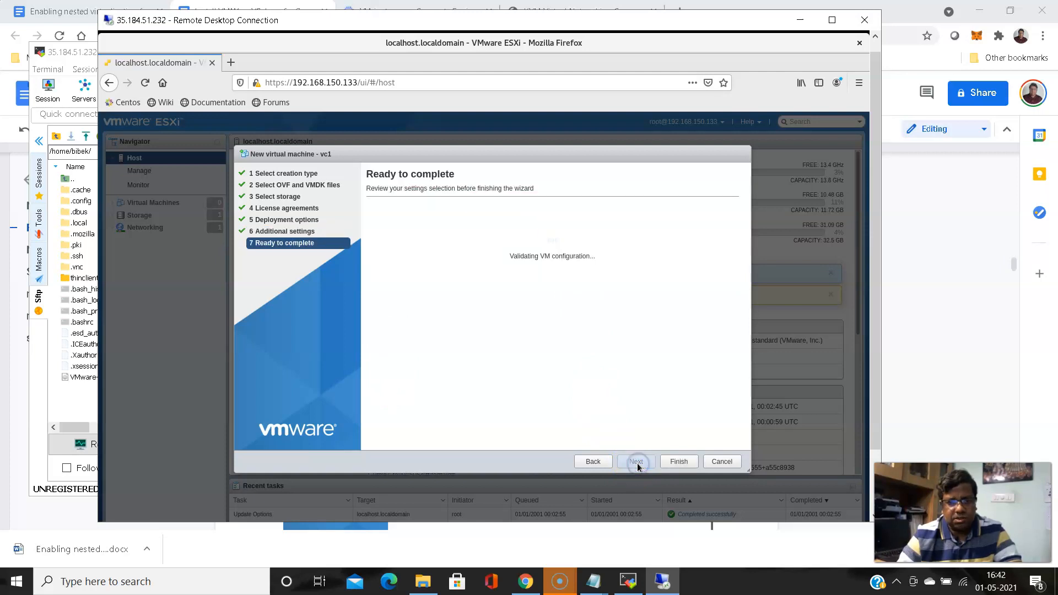
left_click(593, 462)
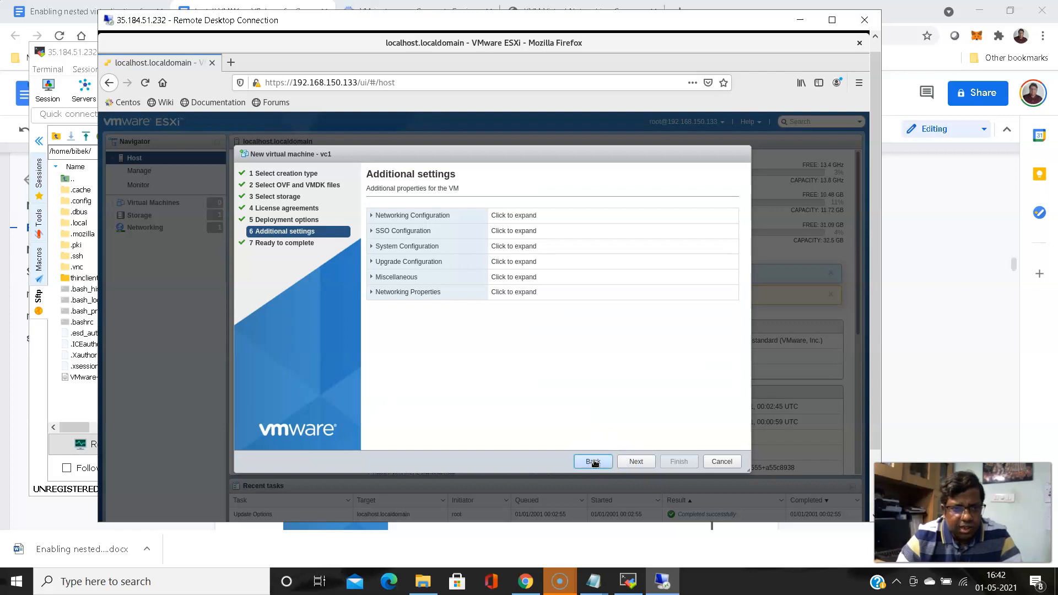
Review the vc1 Ready to complete summary, including its Photon OS guest, and finish the wizard
left_click(634, 463)
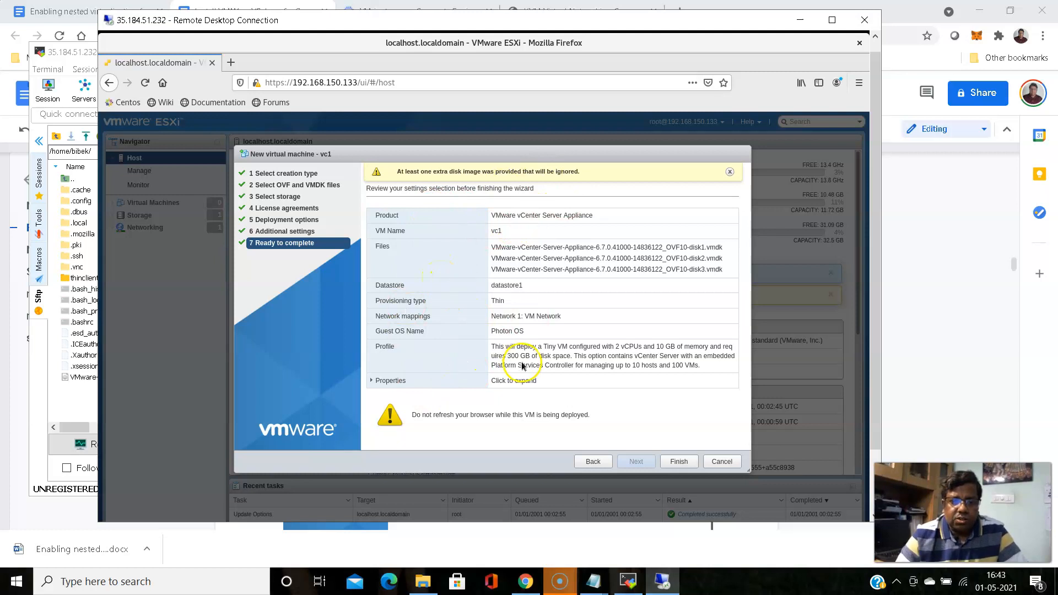
left_click(492, 330)
left_click_drag(508, 326, 528, 333)
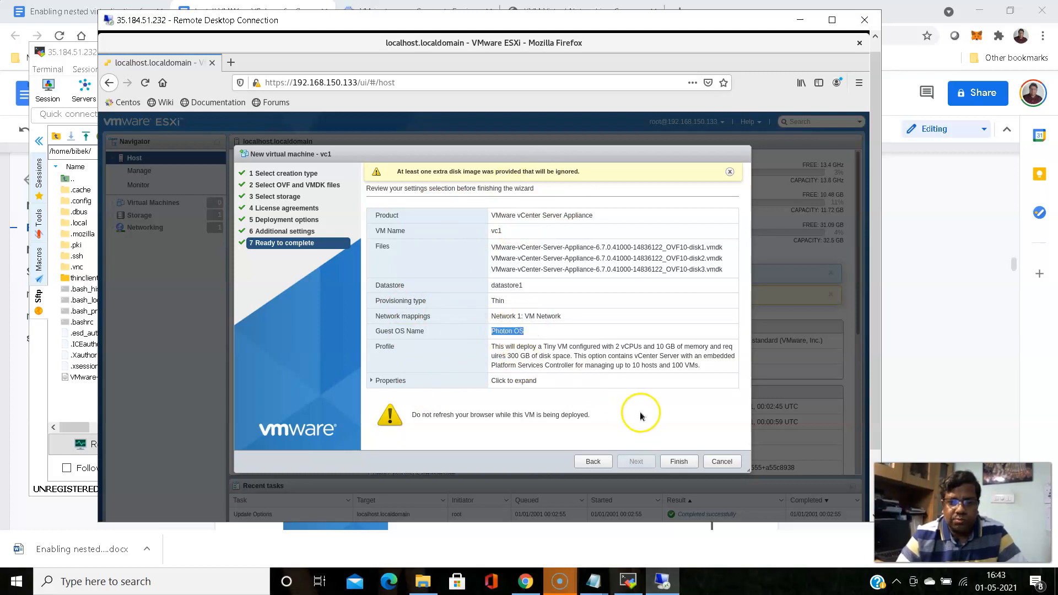
left_click(679, 462)
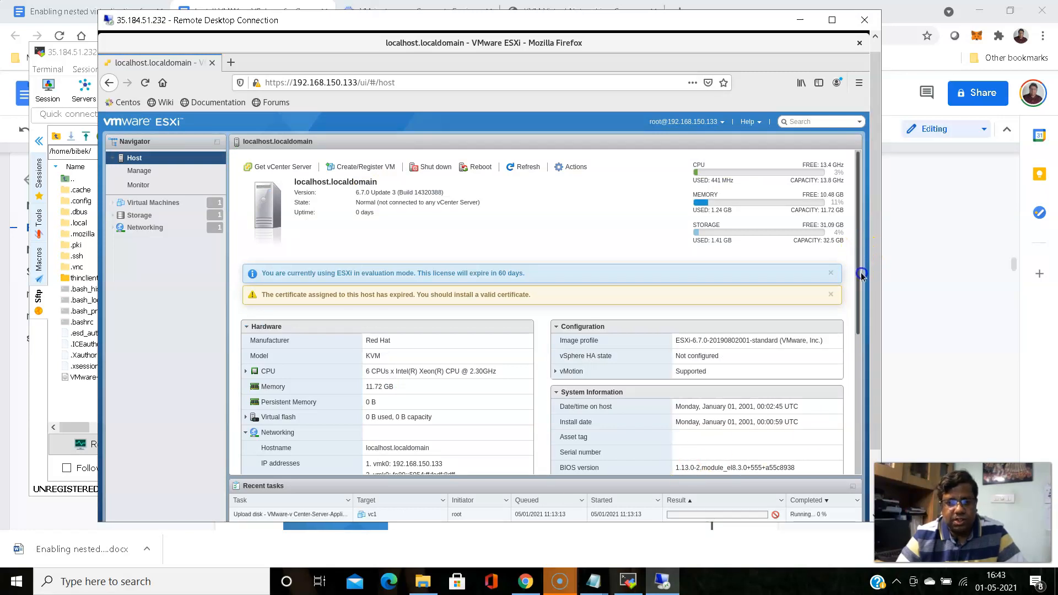
Wait in Recent tasks until both vc1 Upload disk tasks complete successfully
left_click_drag(865, 290, 884, 364)
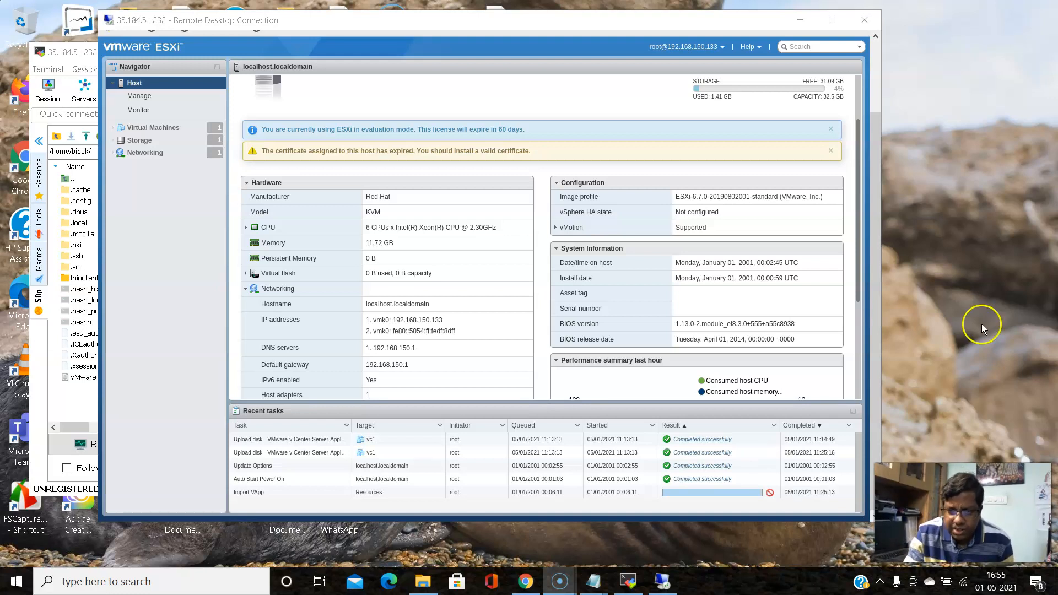
Confirm Import VApp and Power On VM completed, then select vc1 in the Virtual Machines list
left_click(878, 427)
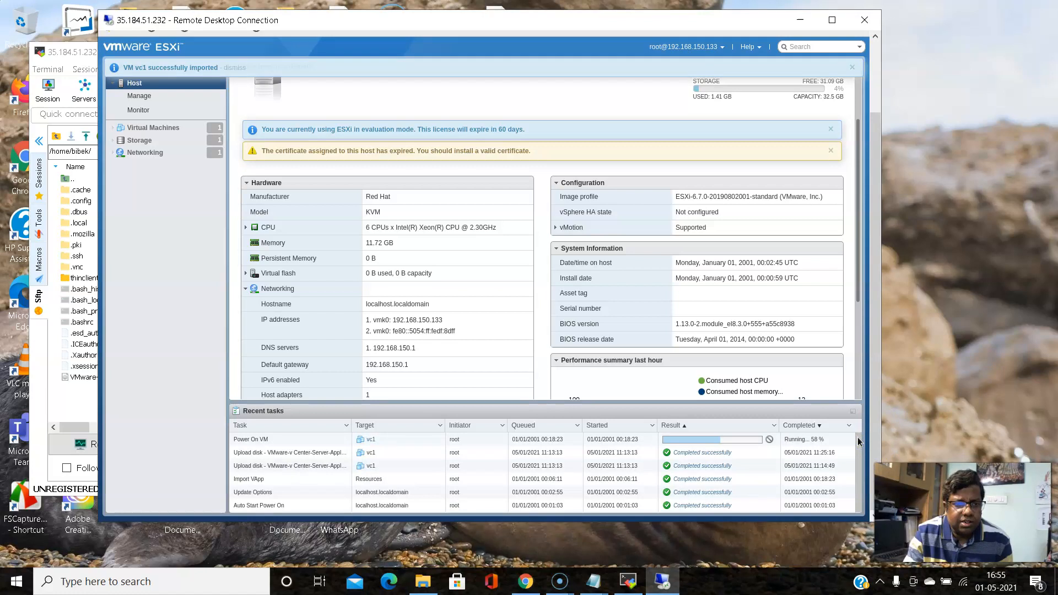
left_click(140, 366)
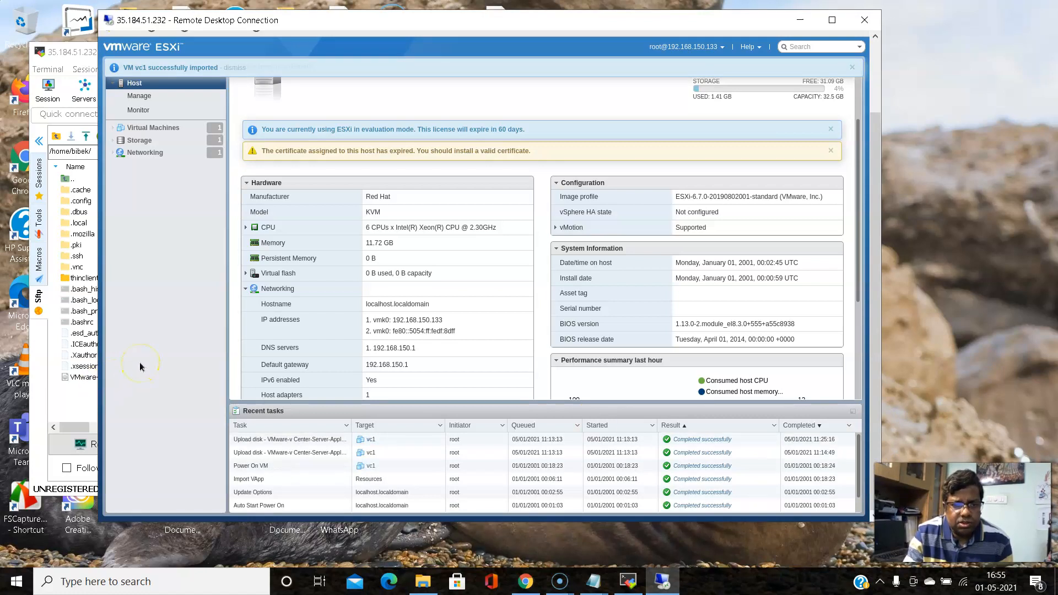
left_click(728, 472)
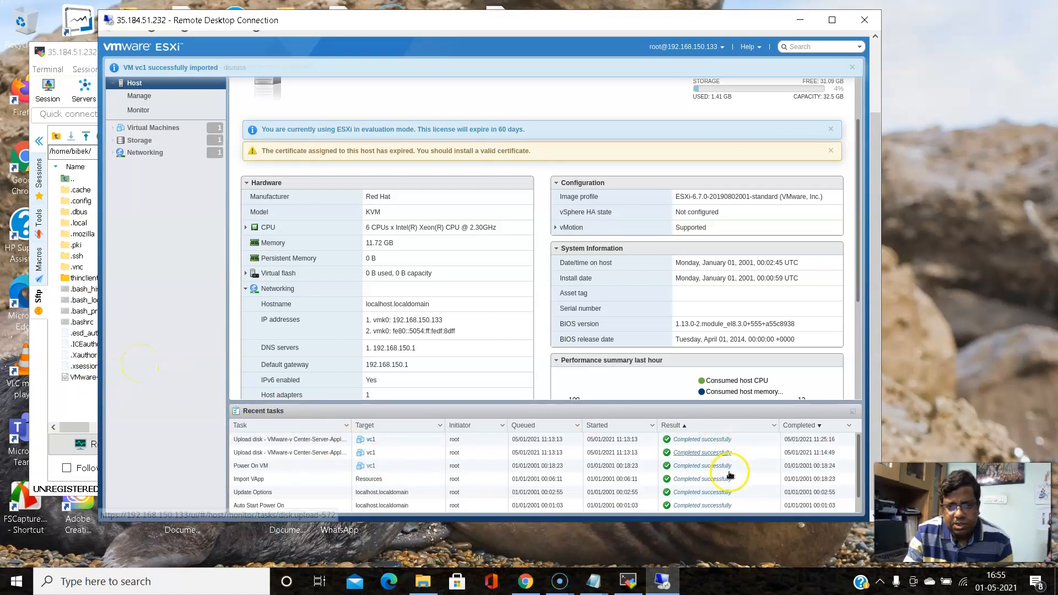
left_click(168, 129)
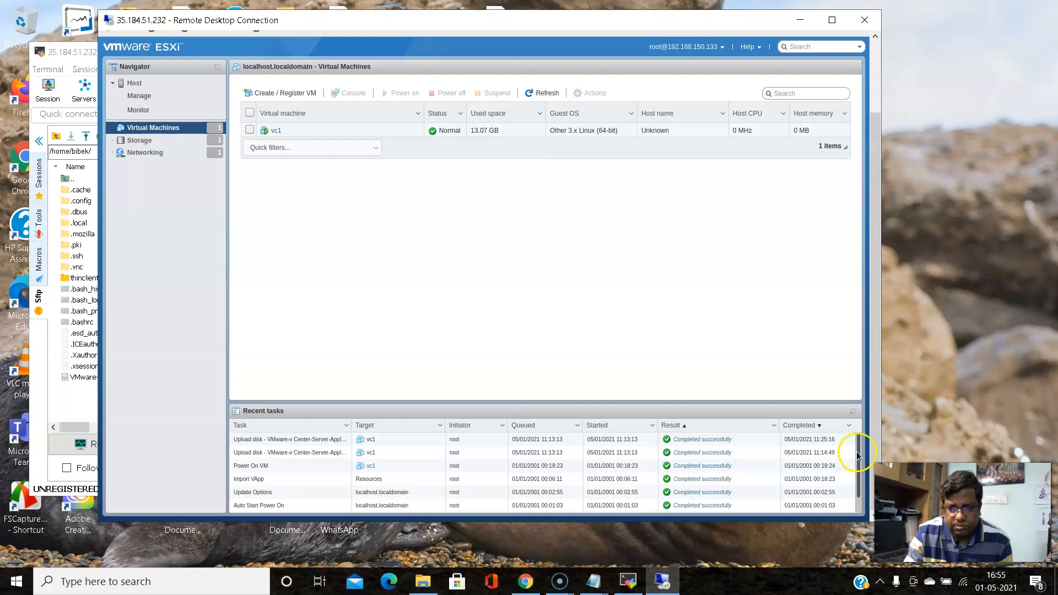
left_click_drag(863, 492, 857, 499)
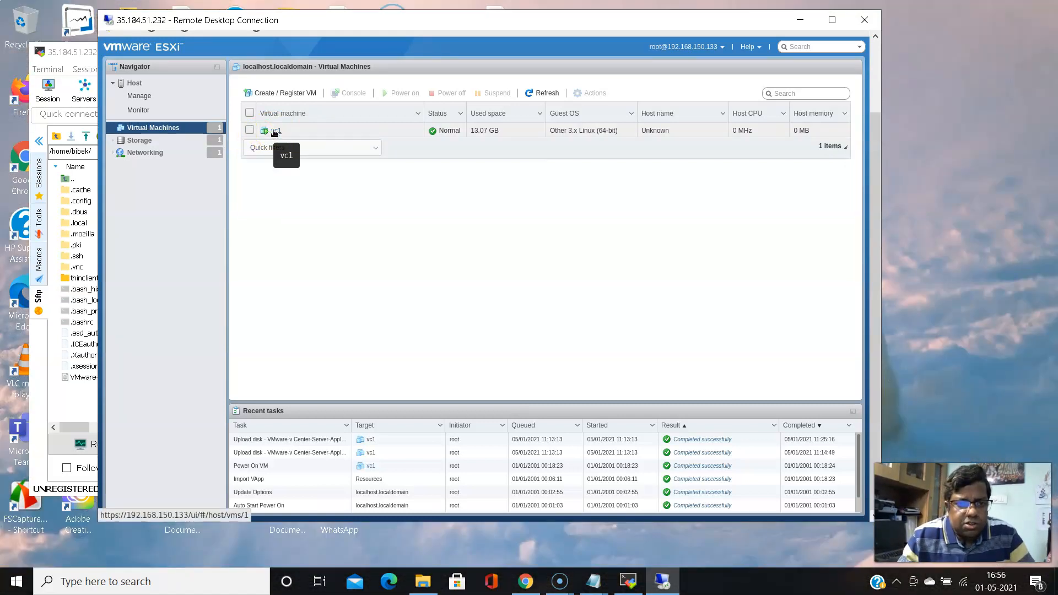
left_click(274, 133)
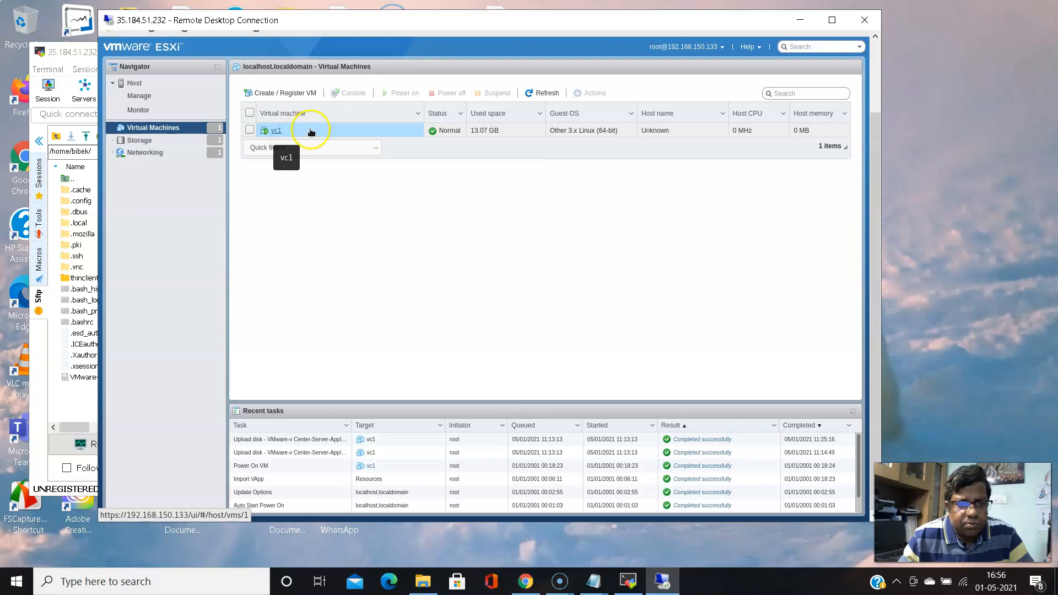
left_click(276, 133)
Open vc1's summary page and launch a browser console showing the appliance booting
left_click(276, 133)
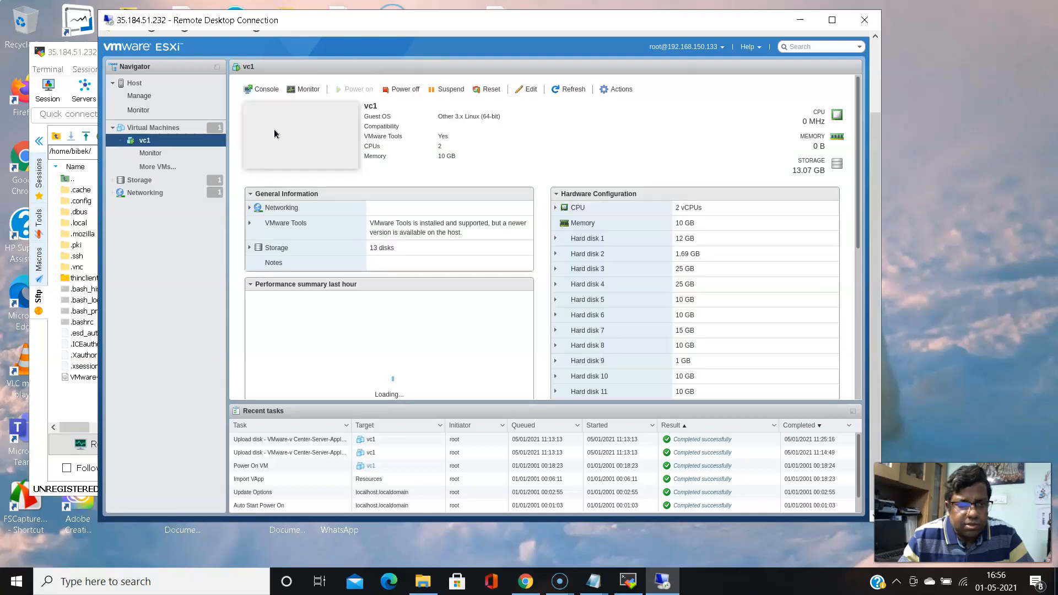
left_click(376, 190)
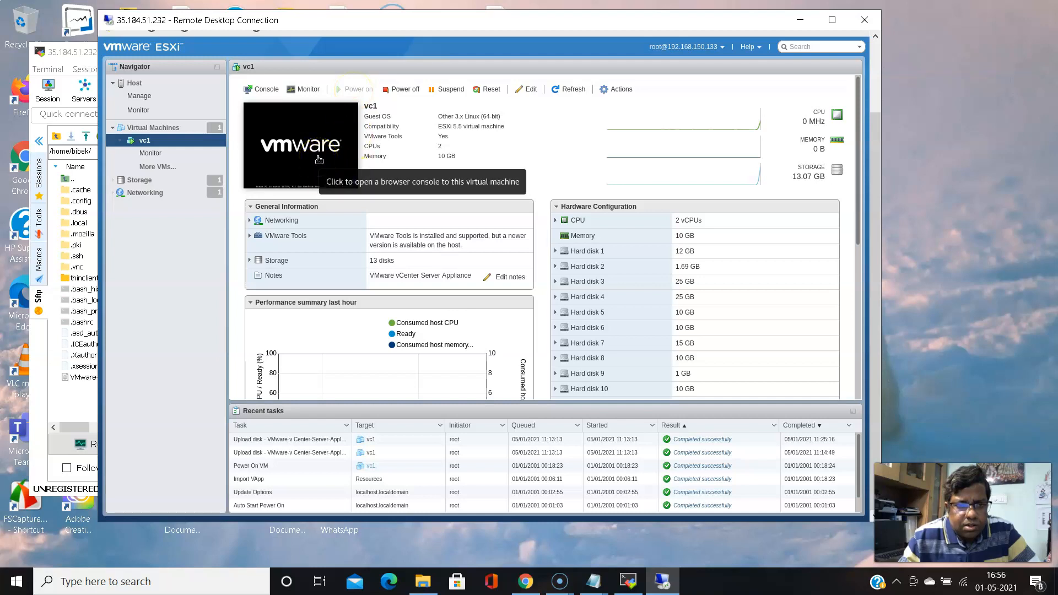
left_click(857, 457)
left_click_drag(856, 457, 862, 491)
left_click(857, 467)
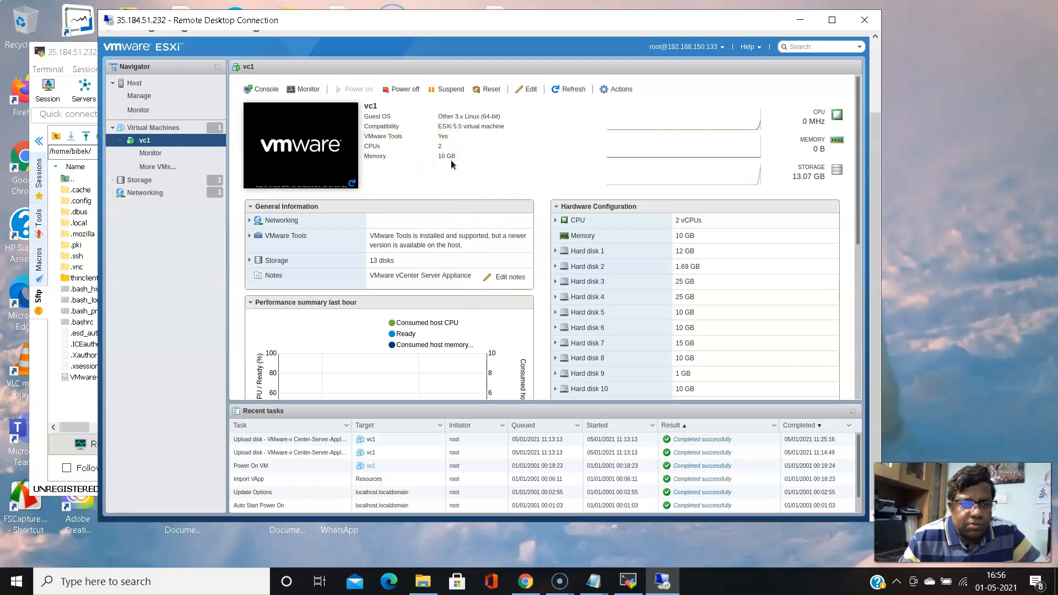
left_click(304, 148)
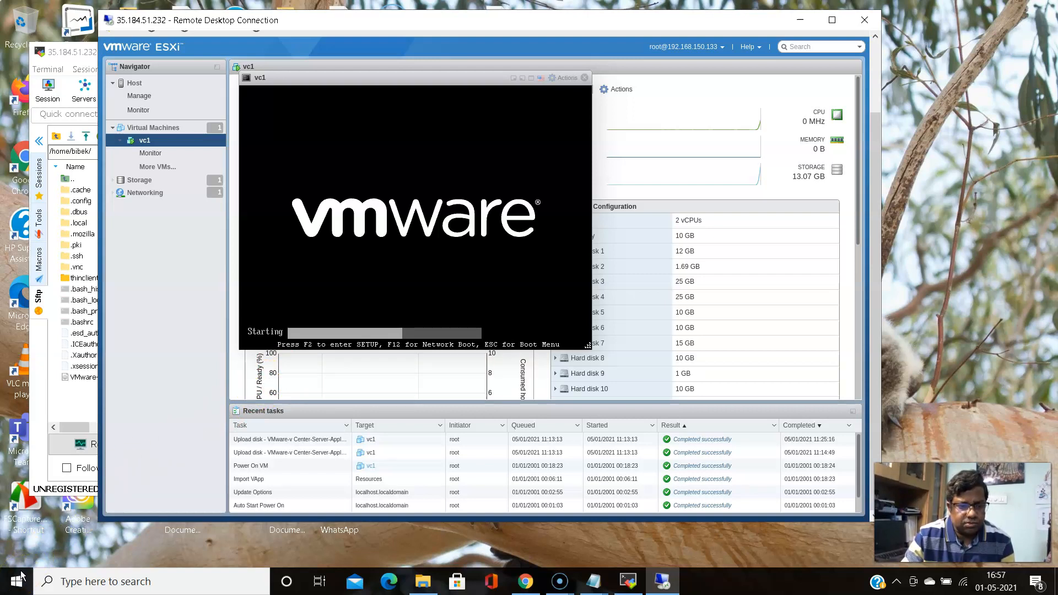
Drag the Firefox window down to reveal the esxi67 QEMU/KVM console windows behind it
left_click(396, 555)
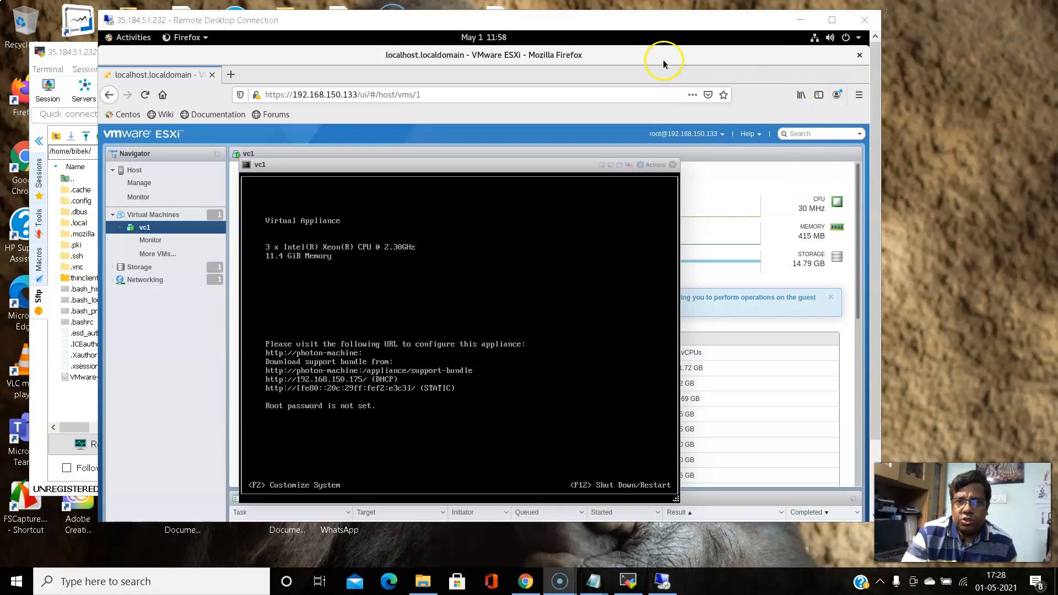
left_click_drag(661, 60, 647, 182)
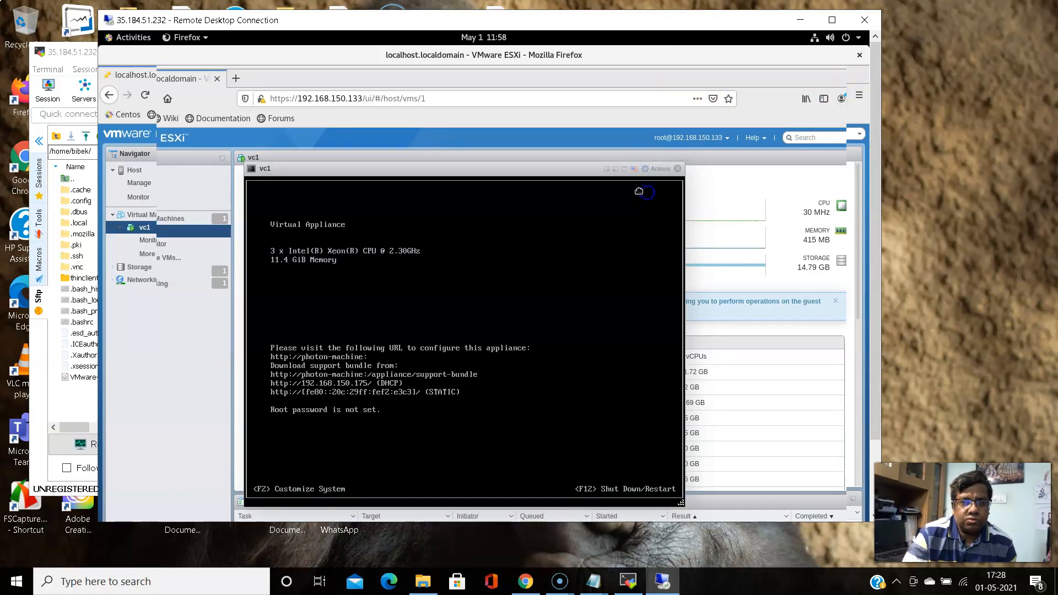
left_click(585, 170)
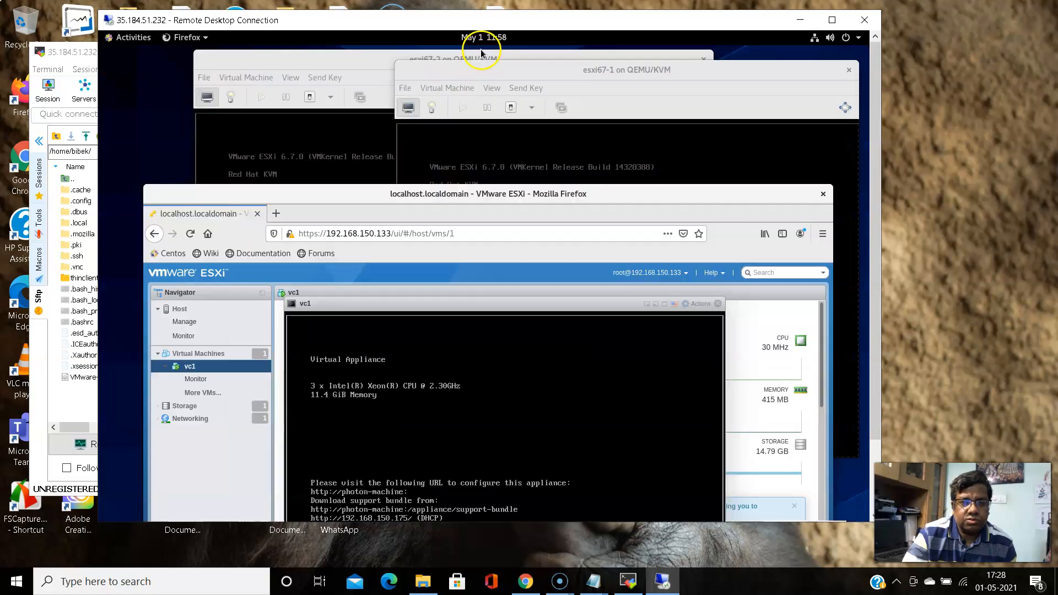
Check esxi67-1's hardware details showing 20000 MiB memory, then return to its console
left_click(480, 70)
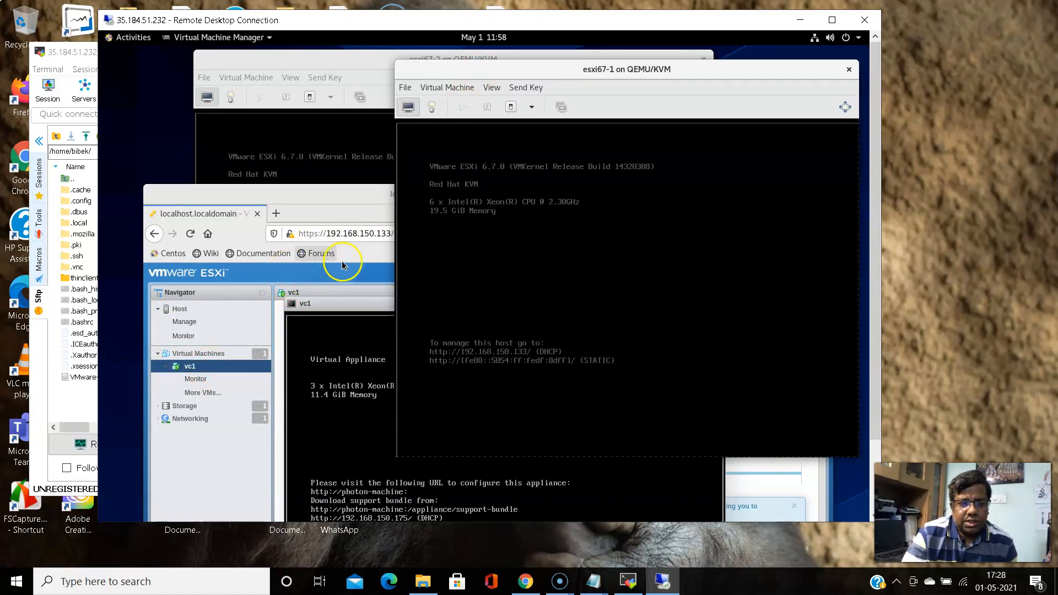
left_click(532, 109)
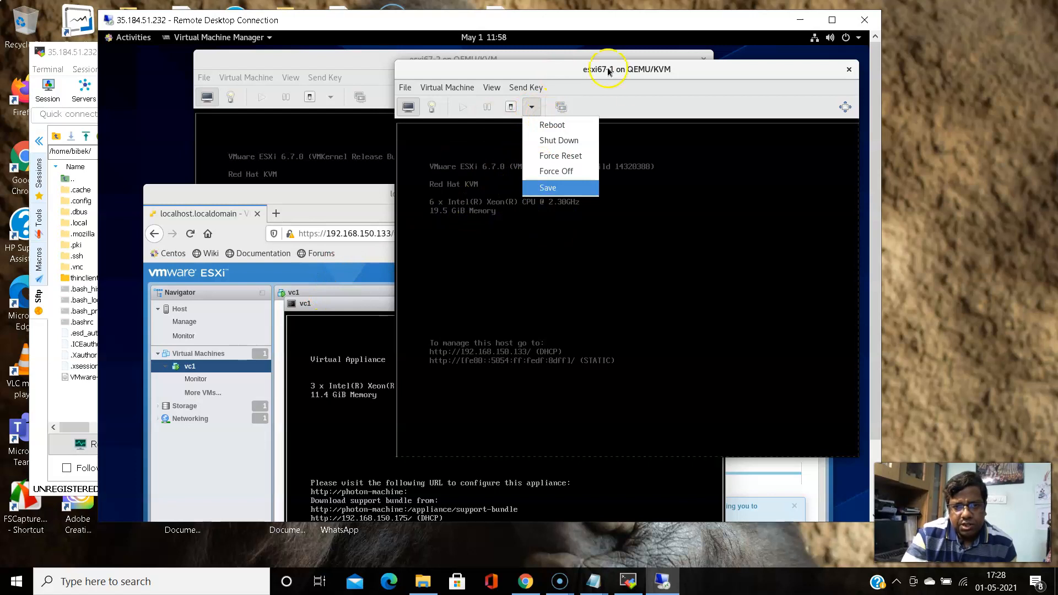
left_click(654, 95)
left_click(433, 109)
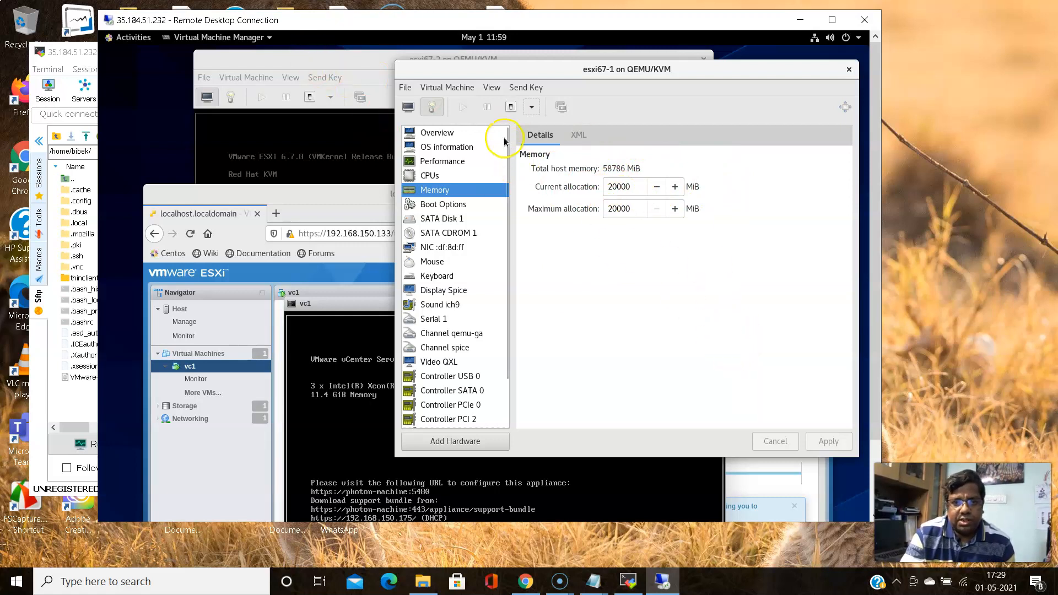
left_click(408, 108)
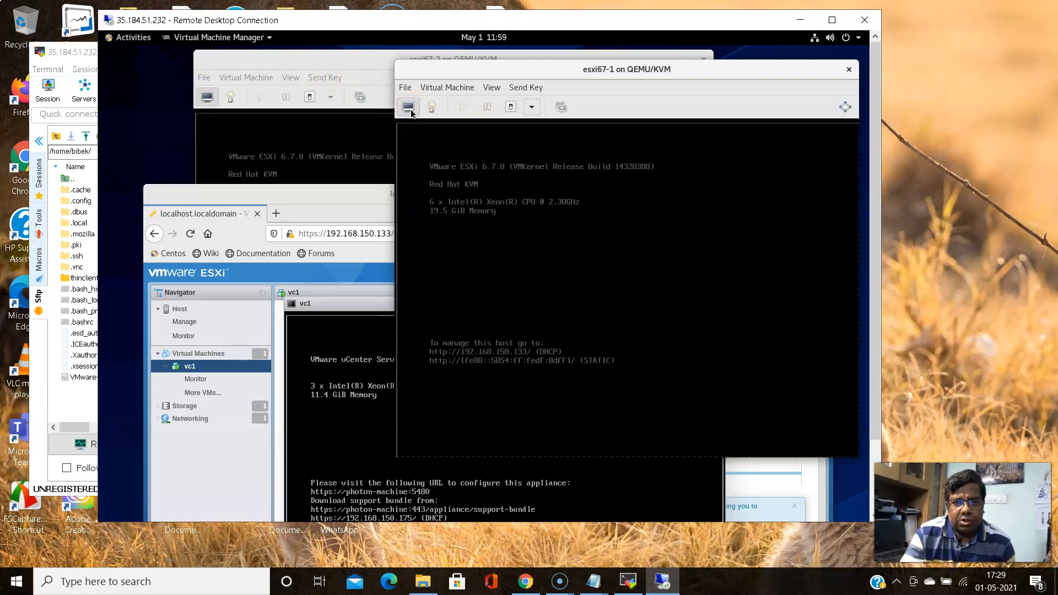
Bring the Firefox window with the vc1 console forward and maximize it with Super+Up
left_click(336, 198)
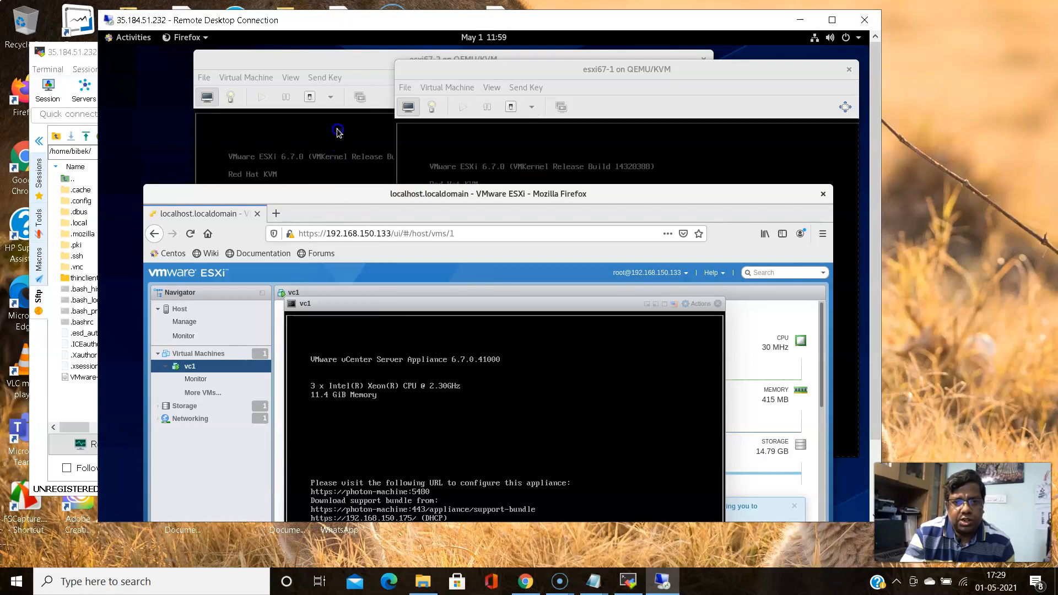
left_click_drag(336, 114, 343, 39)
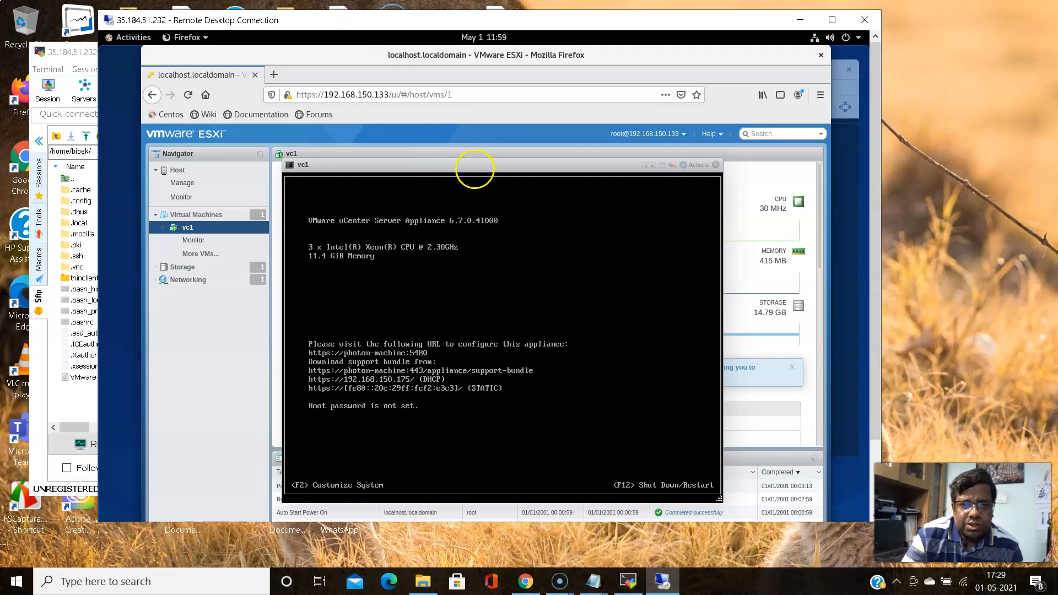
key("super+Up")
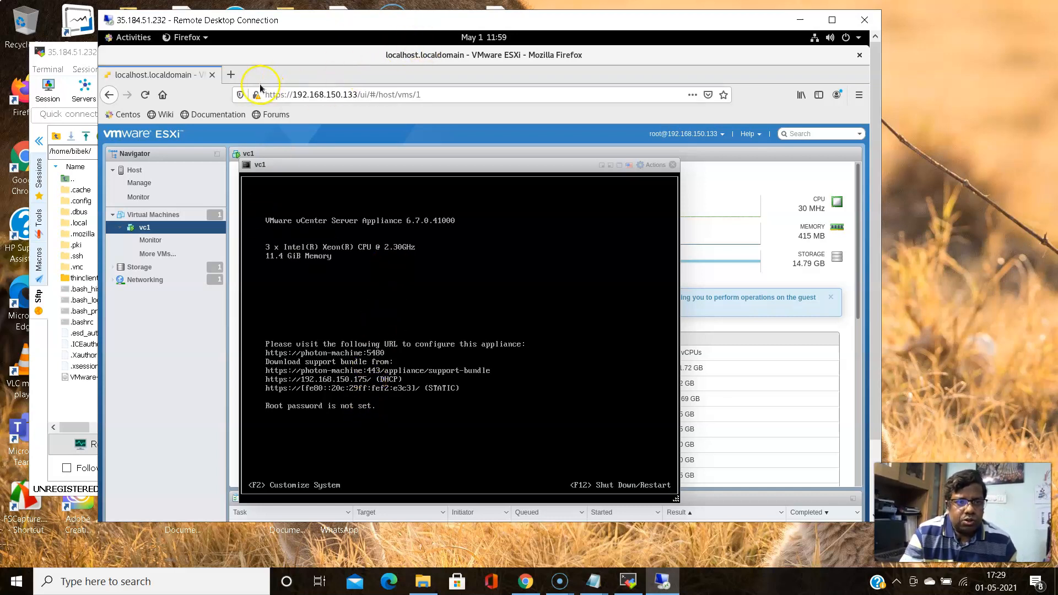
left_click(230, 75)
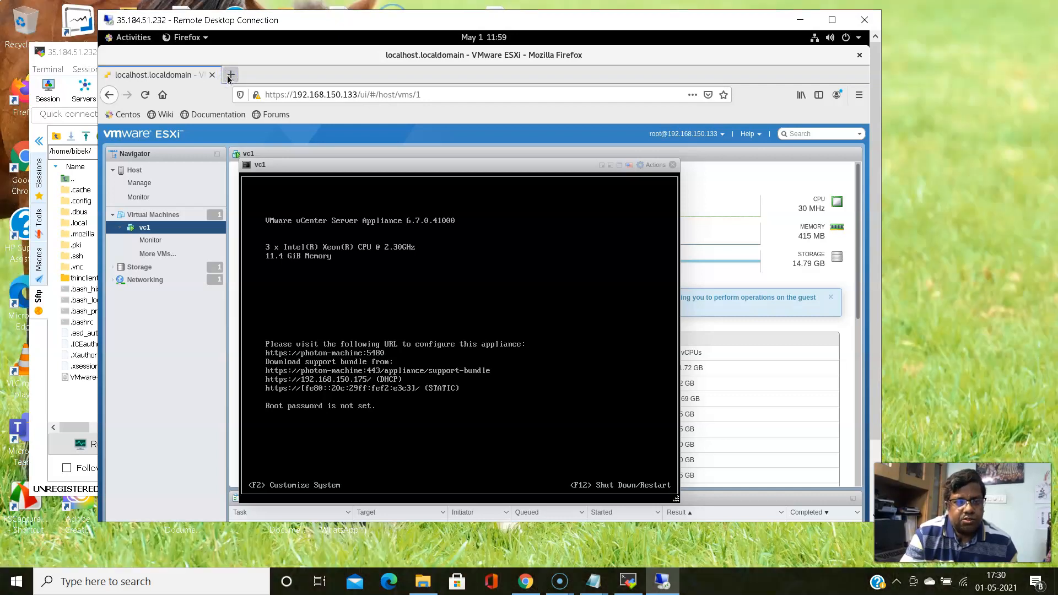
left_click(230, 75)
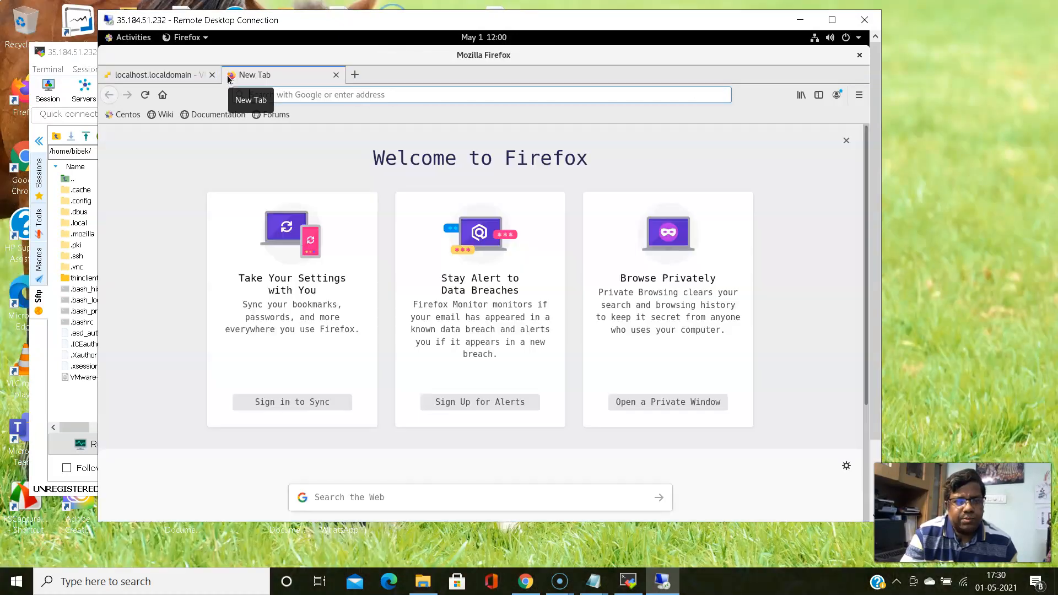
left_click(366, 95)
type("https")
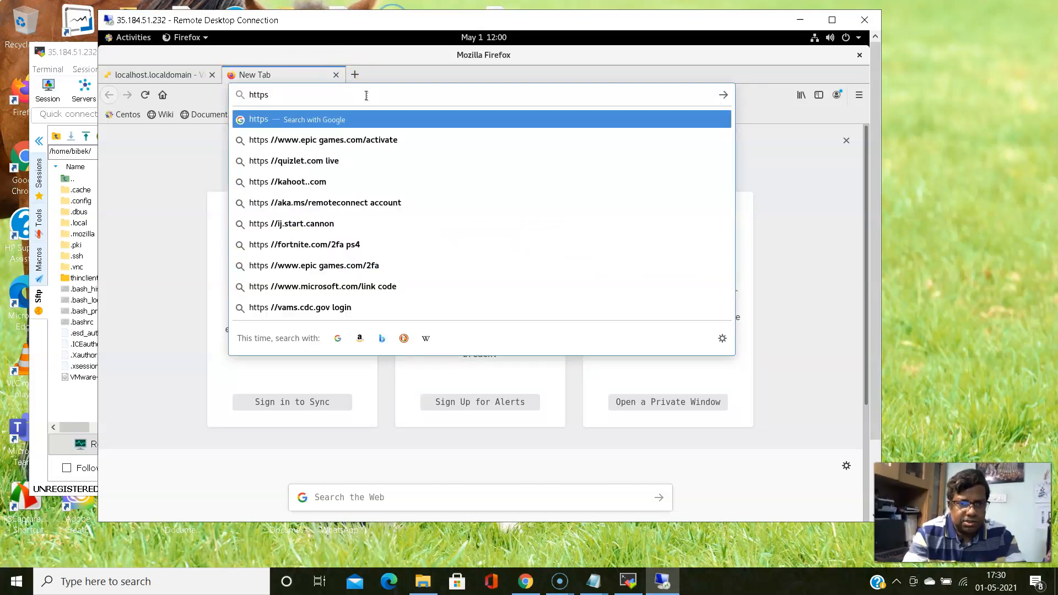
type(":")
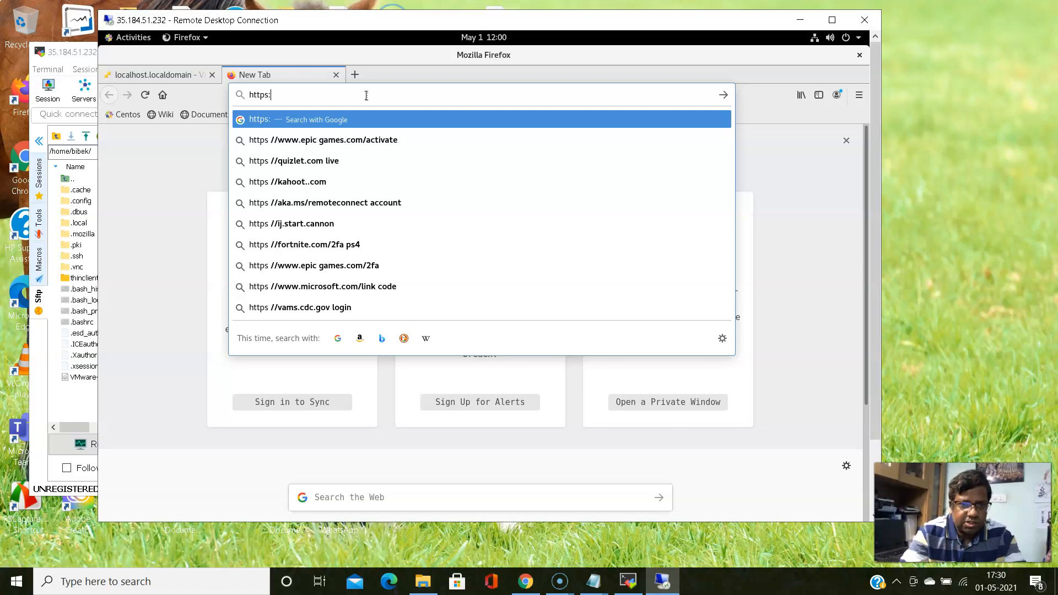
type("//")
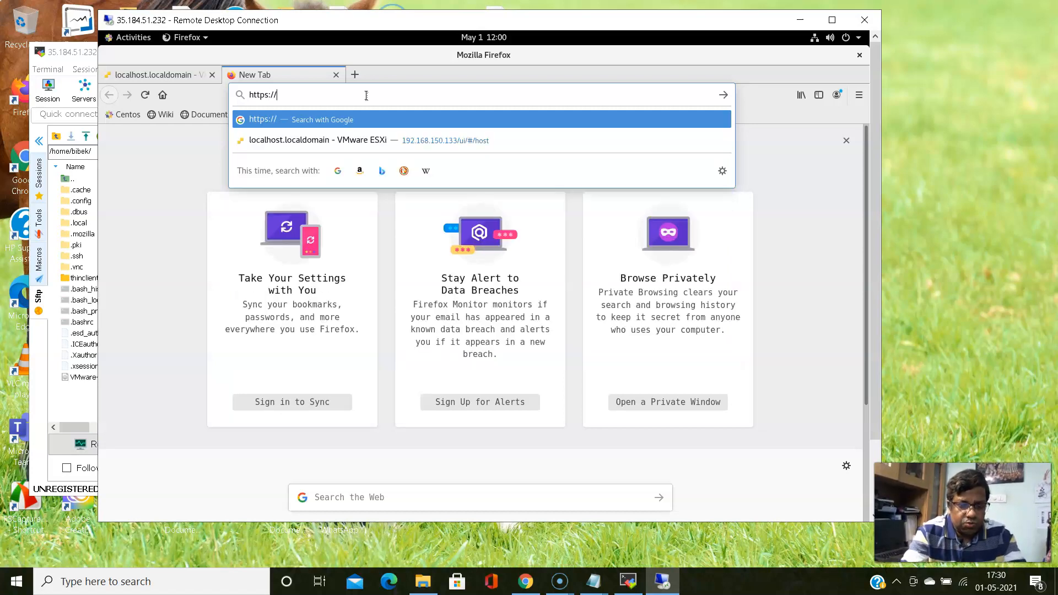
type("192/168")
key("BackSpace")
key("BackSpace")
key("BackSpace")
key("BackSpace")
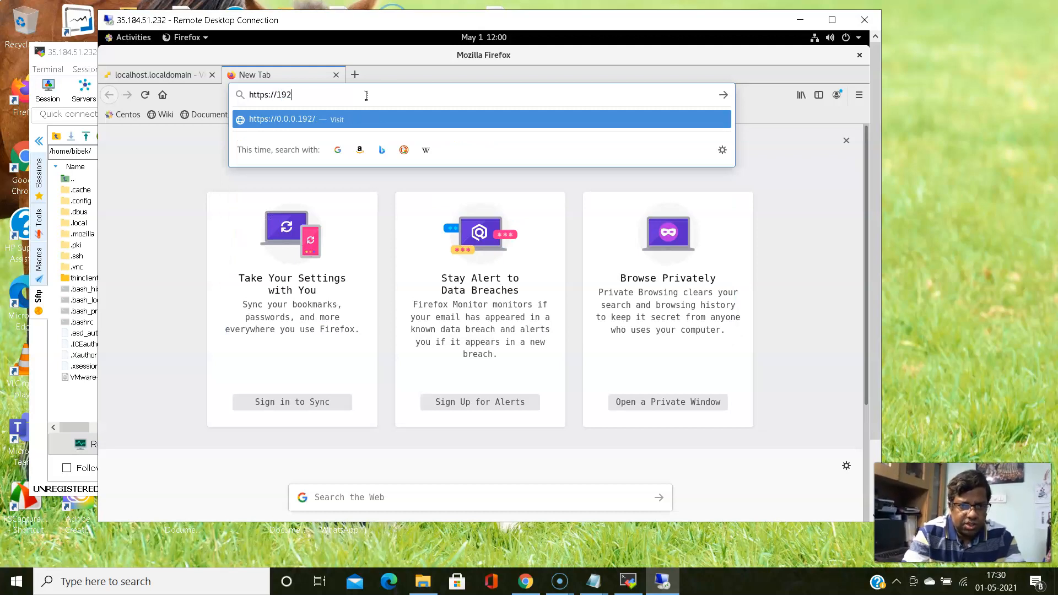
type(".168")
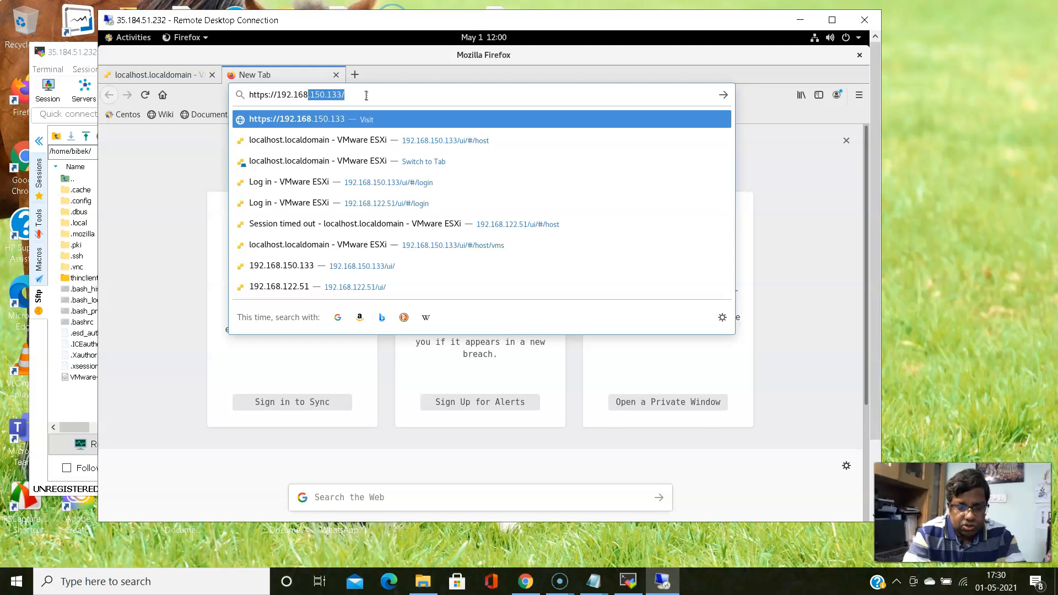
type(".159")
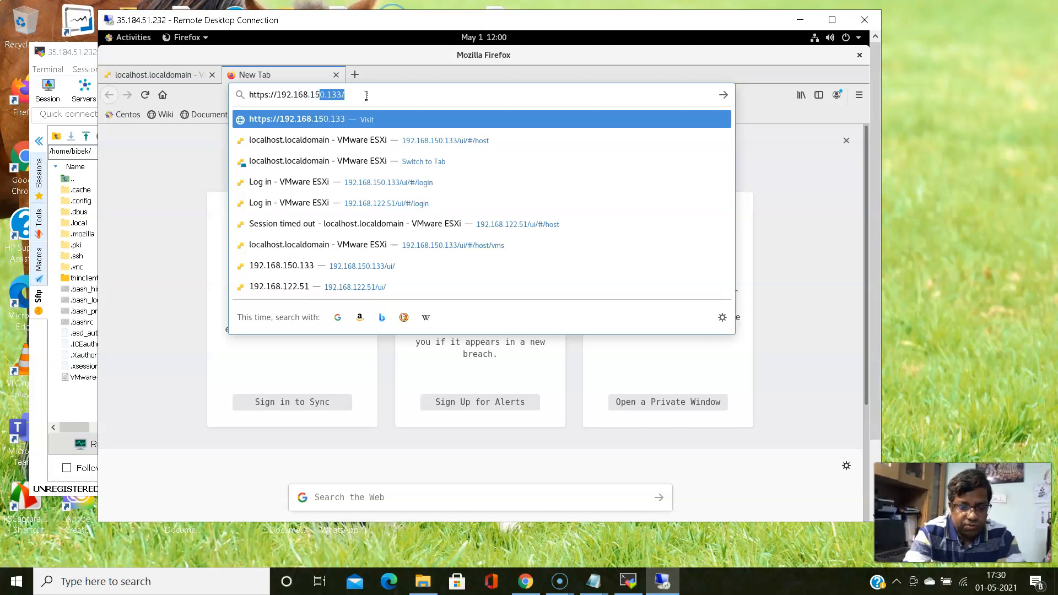
type(".175")
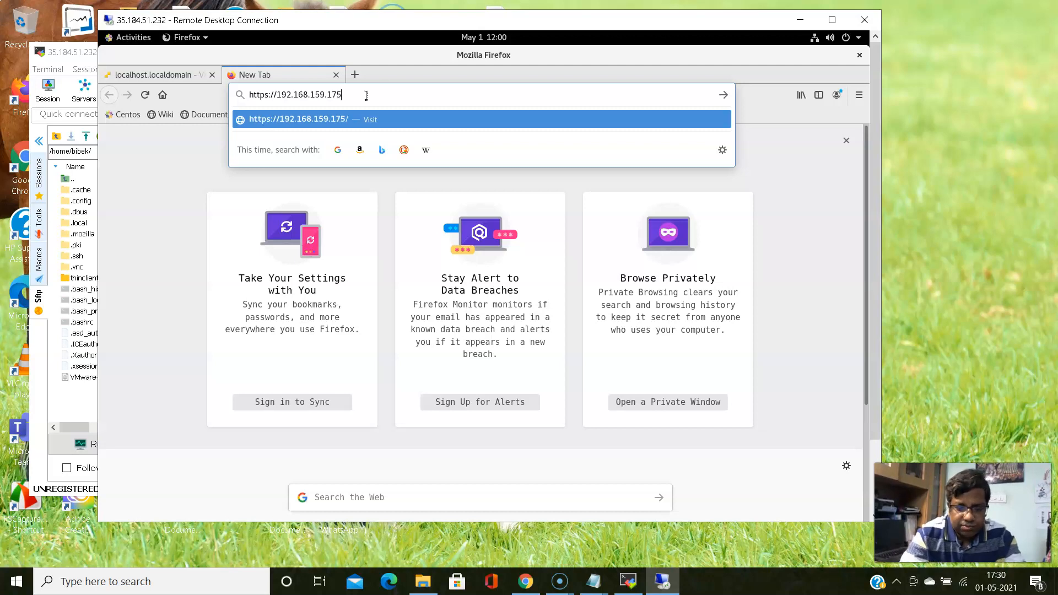
type(":")
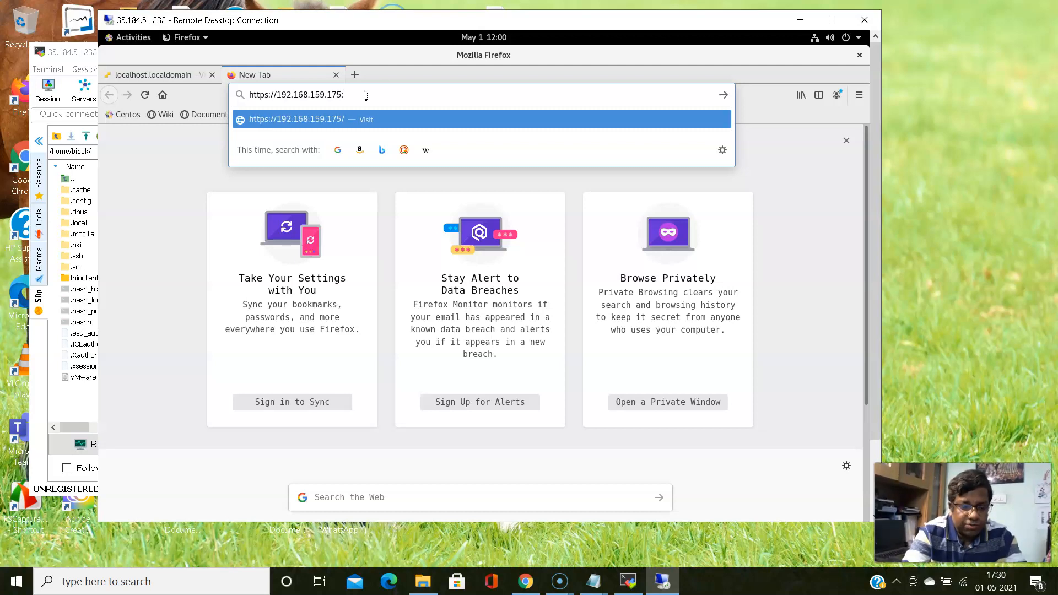
type("5480")
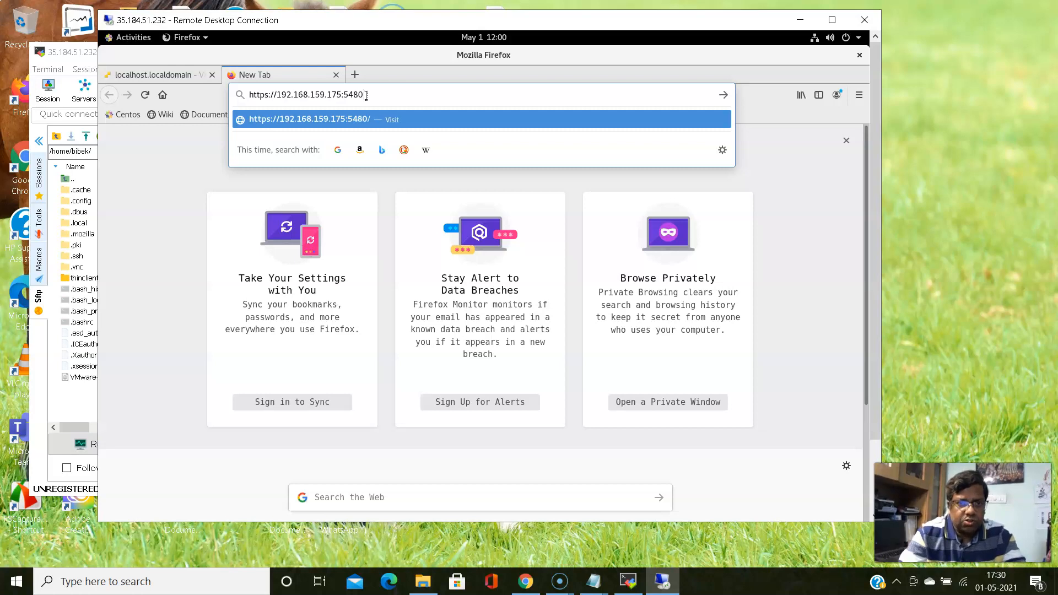
key("Return")
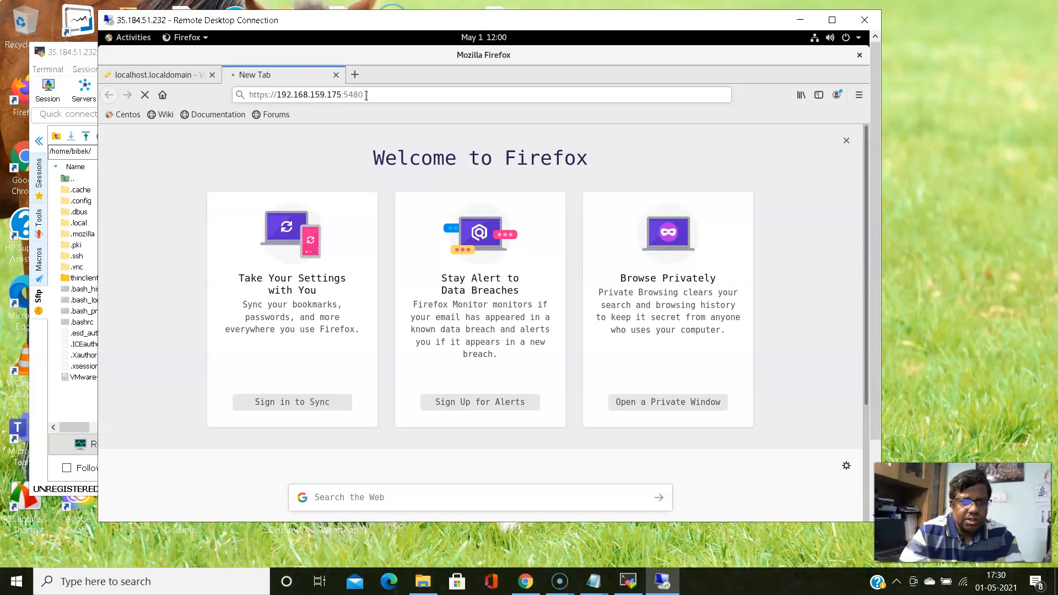
left_click(344, 98)
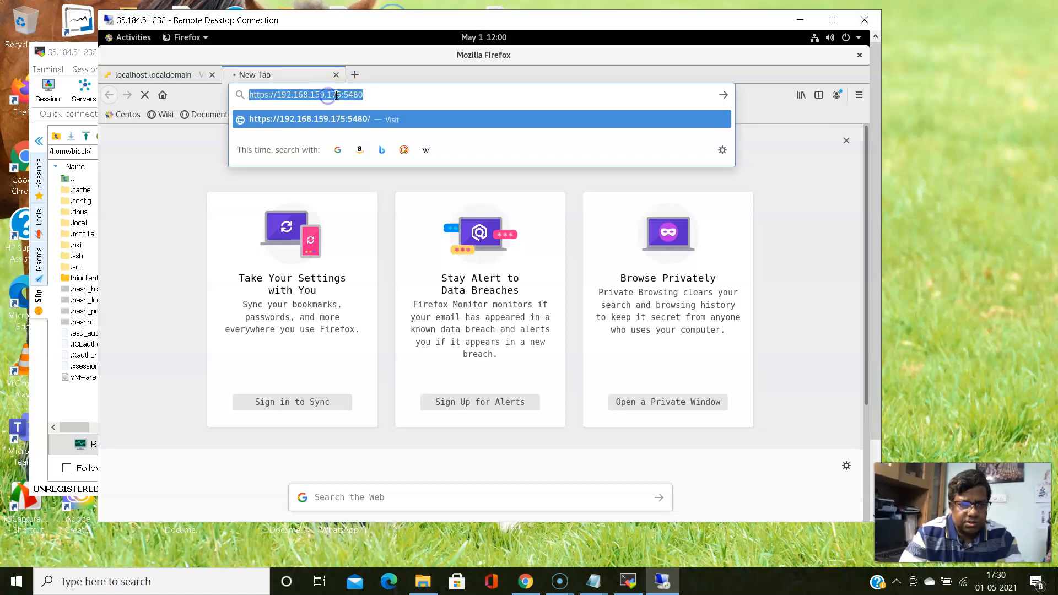
left_click(330, 94)
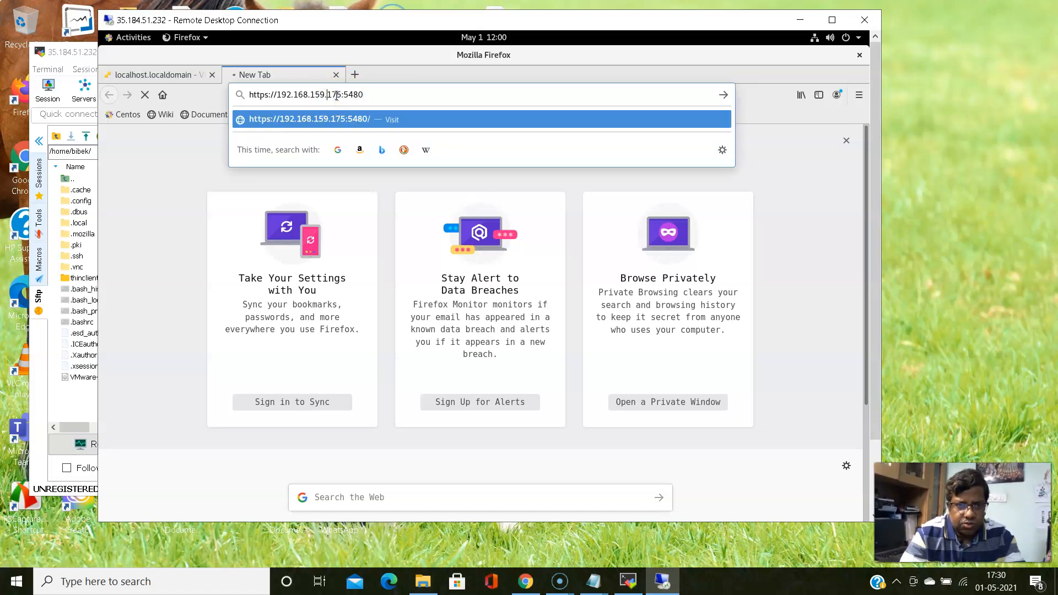
key("Left")
key("BackSpace")
type("0")
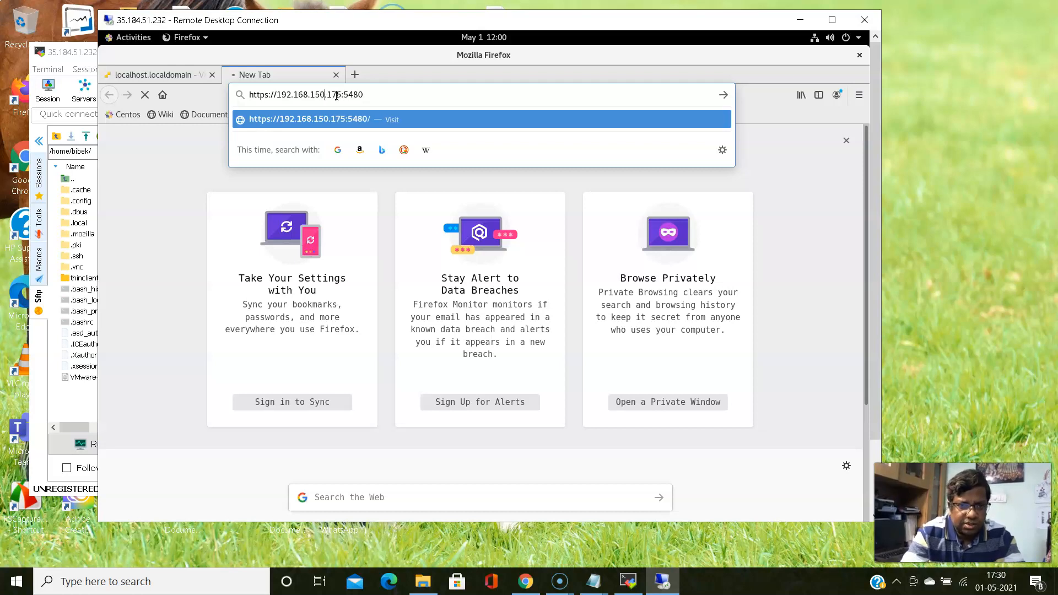
key("Return")
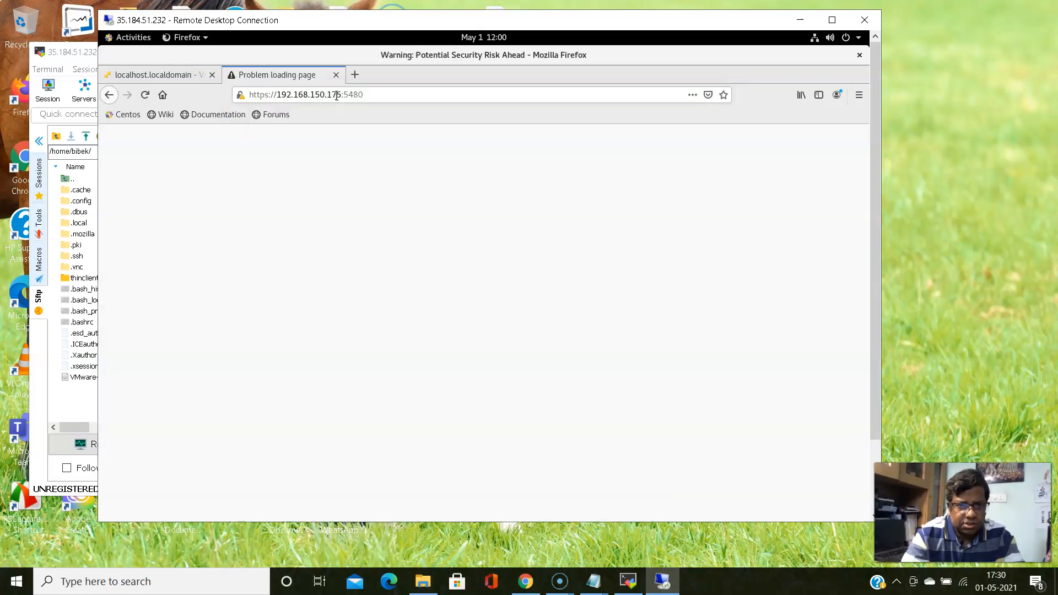
Accept the certificate risk to load Appliance Management's Getting Started page, then return to the ESXi host tab
left_click(655, 436)
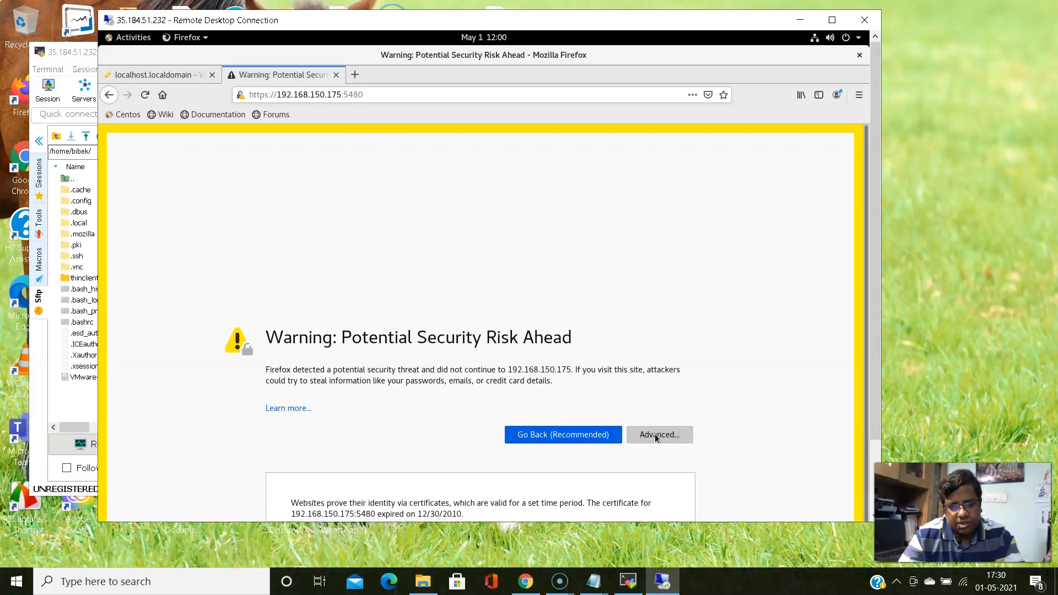
left_click_drag(877, 364, 888, 444)
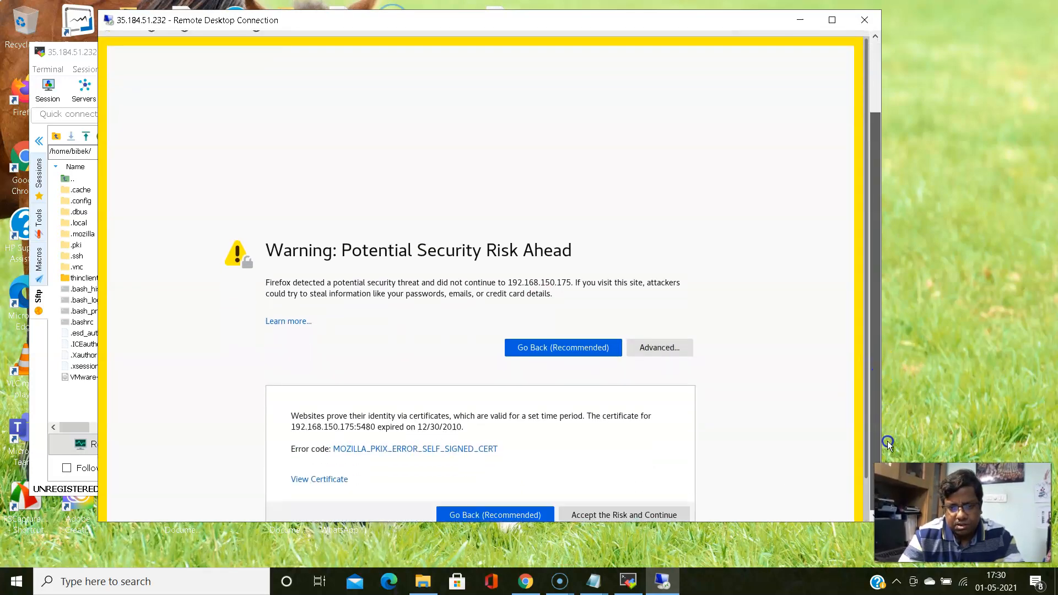
left_click(628, 514)
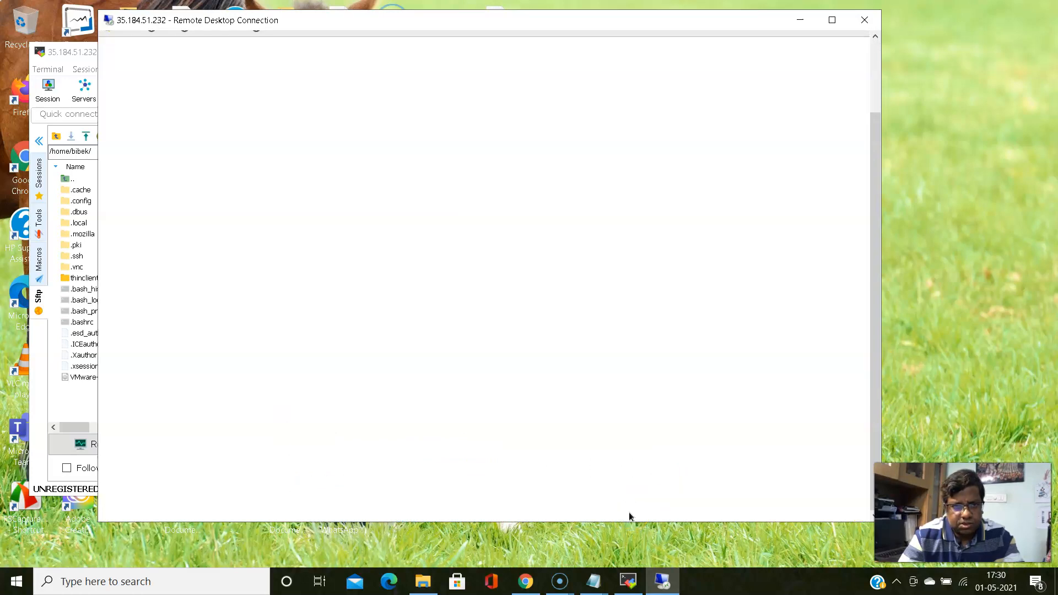
left_click(564, 222)
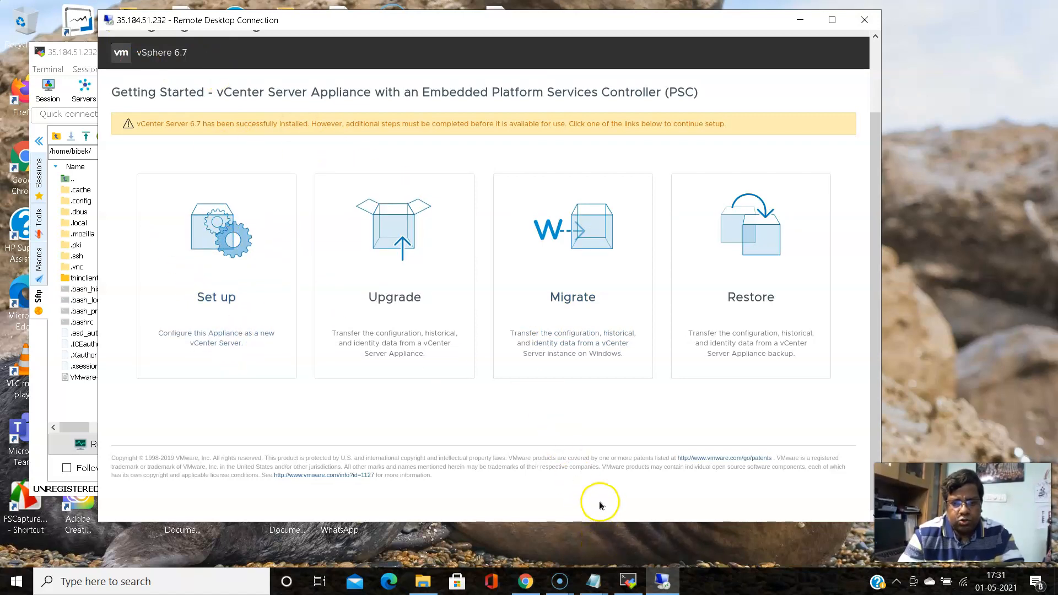
mouse_move(630, 583)
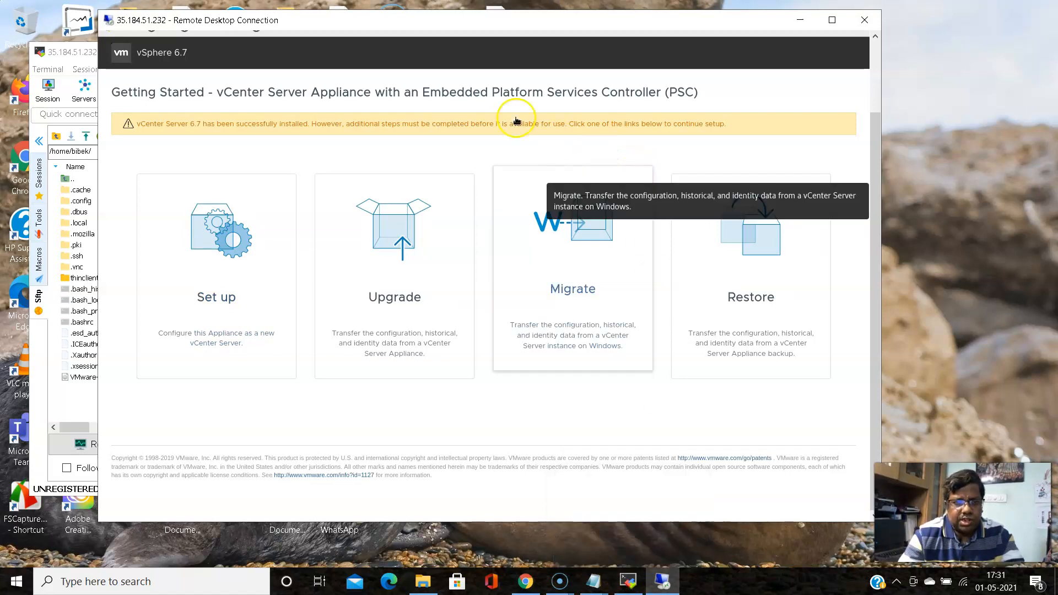
left_click_drag(875, 142, 875, 64)
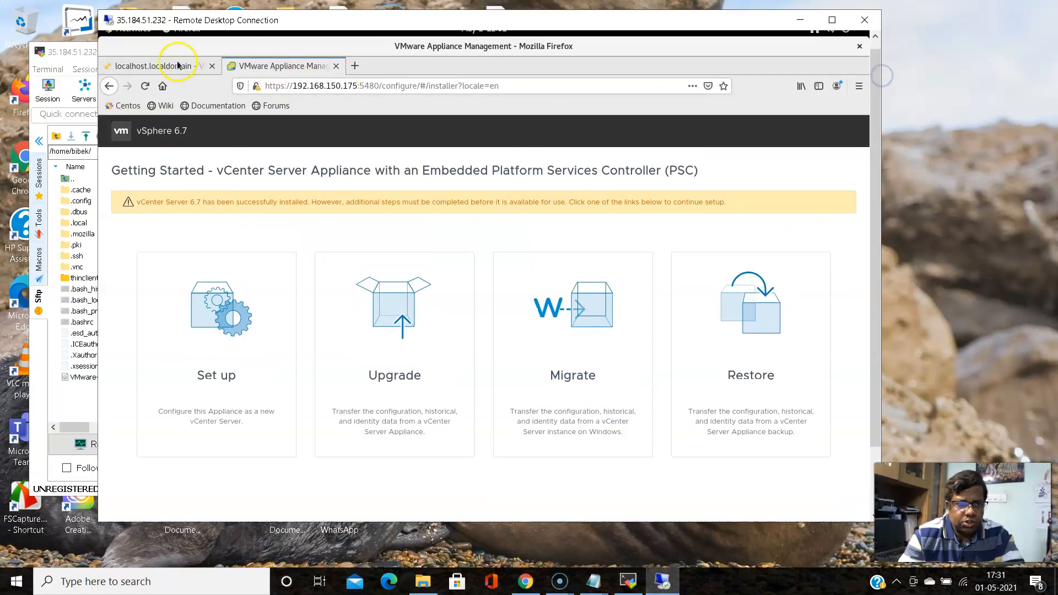
left_click(174, 65)
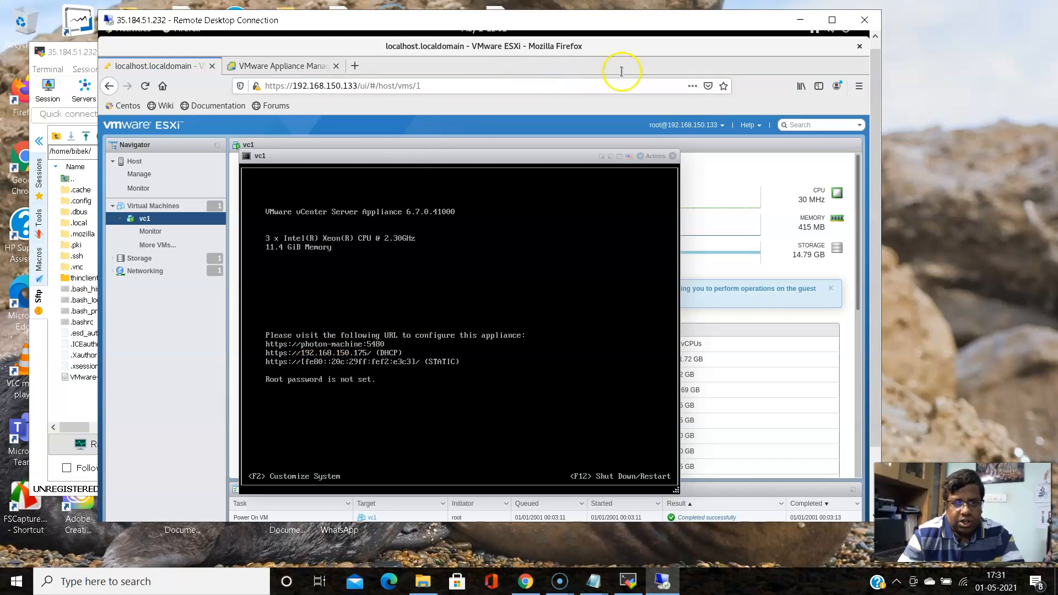
Append '192.168.150.175 photon-machine' to /etc/hosts in vi and save with :wq
left_click(631, 582)
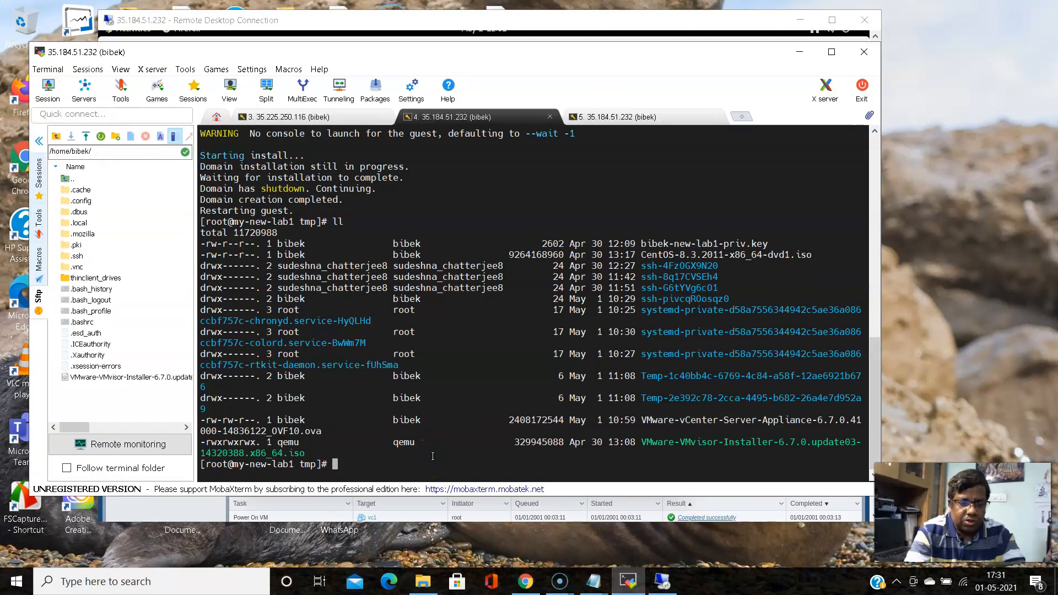
type("vi ")
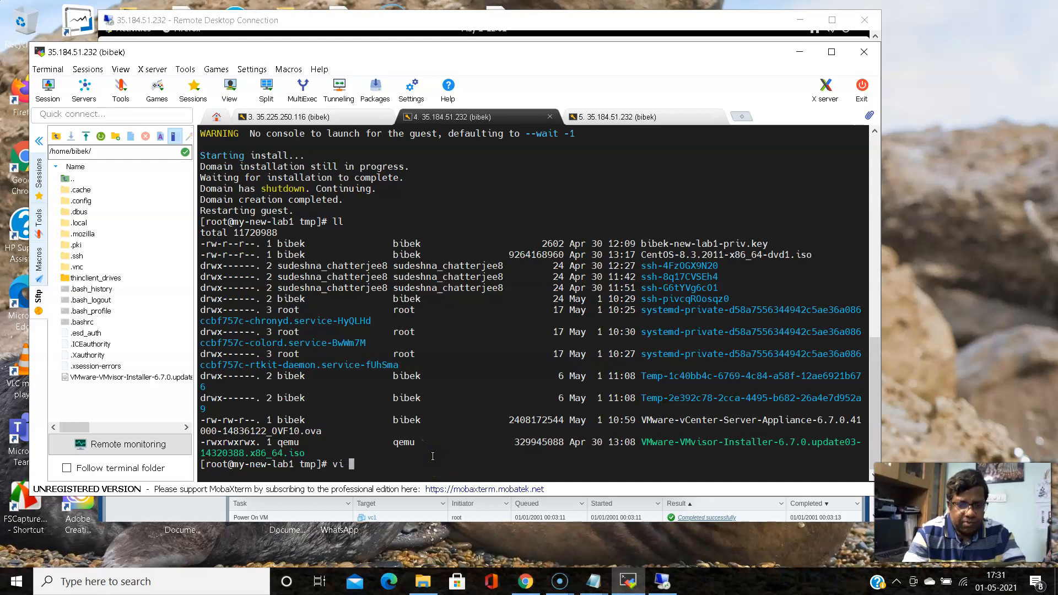
type("/etc/")
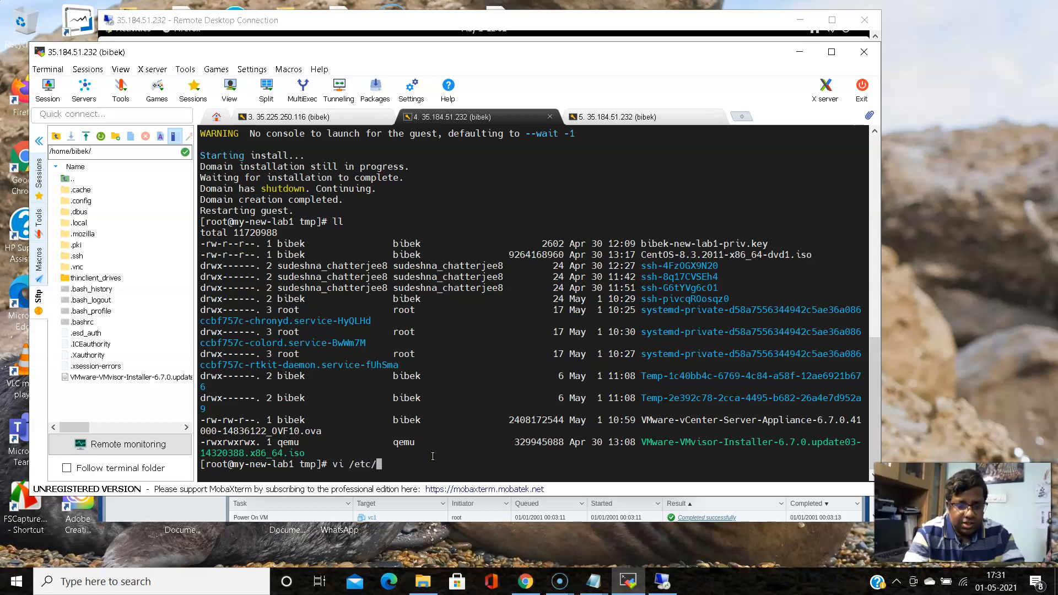
type("hosts")
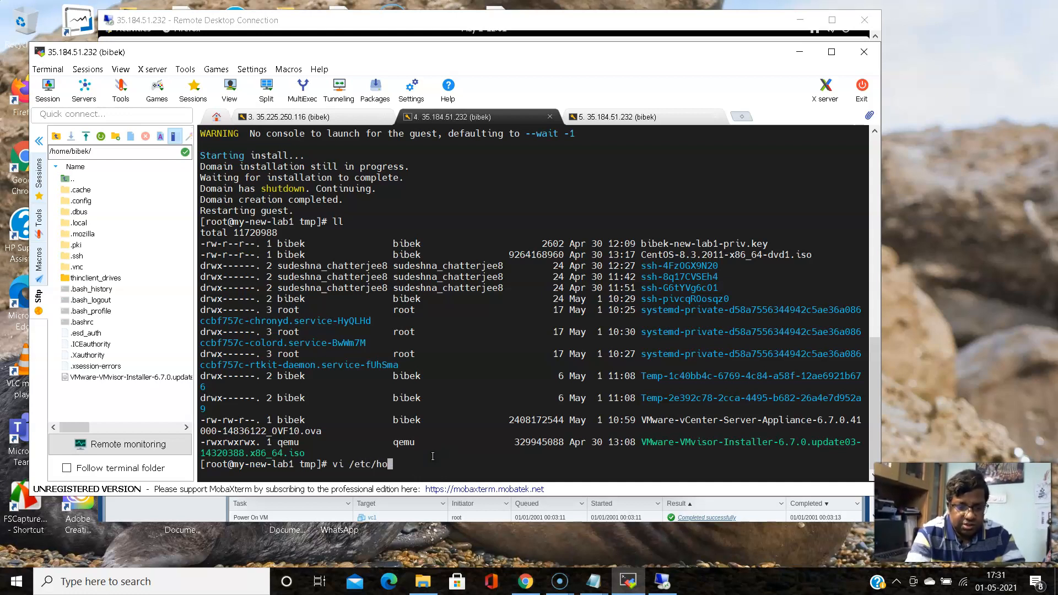
key("Return")
key("Down")
key("Down")
key("Down")
key("o")
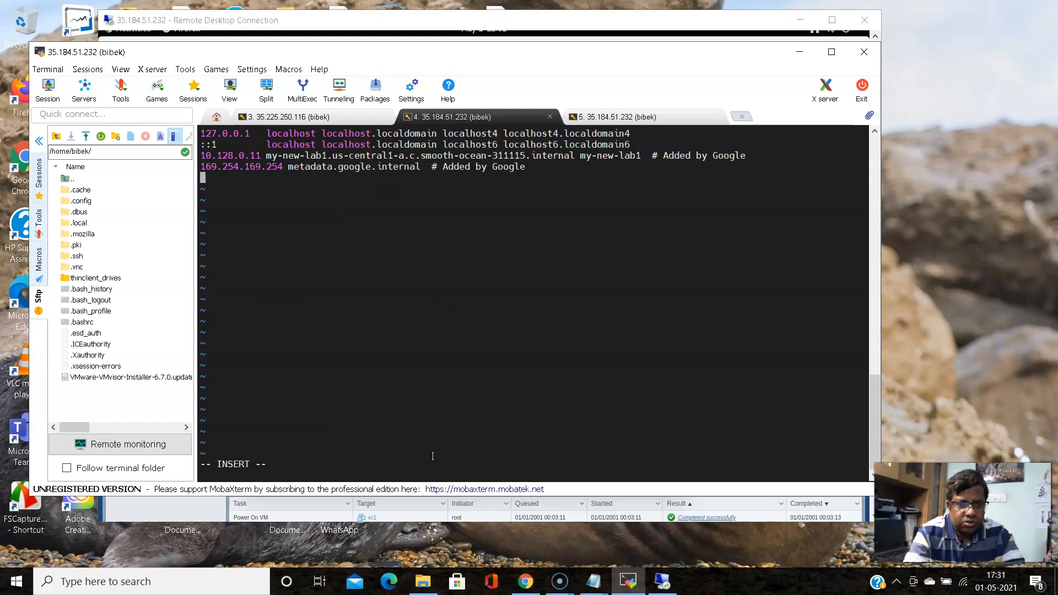
type("192.1")
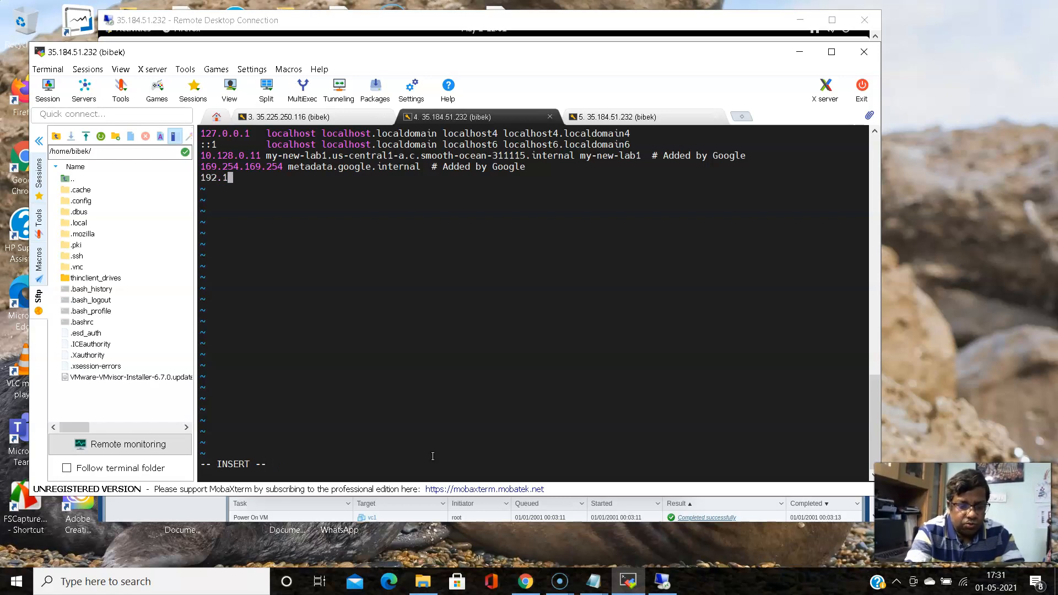
type("68.150")
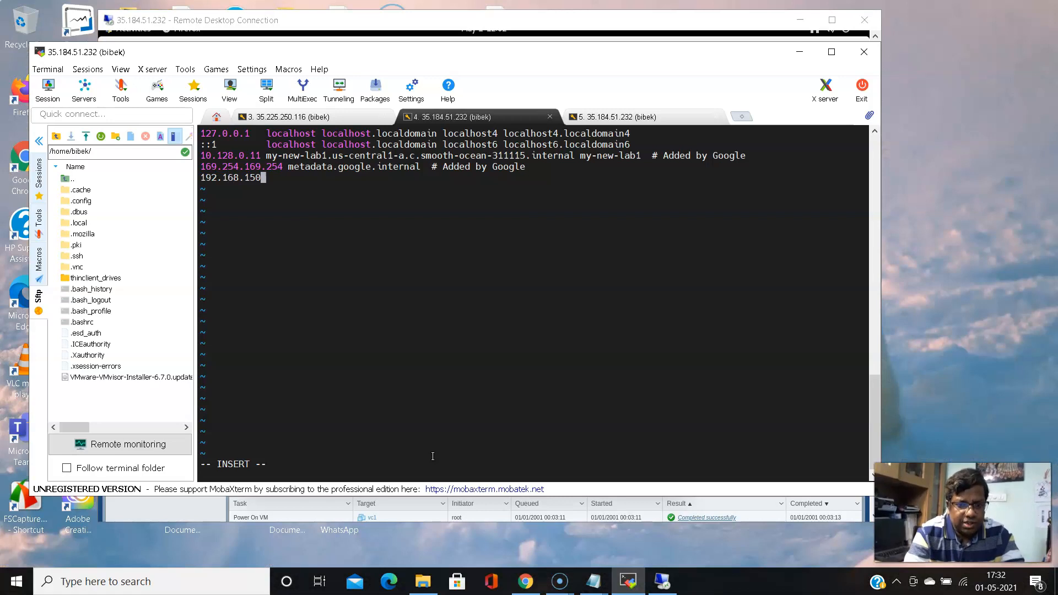
type(".")
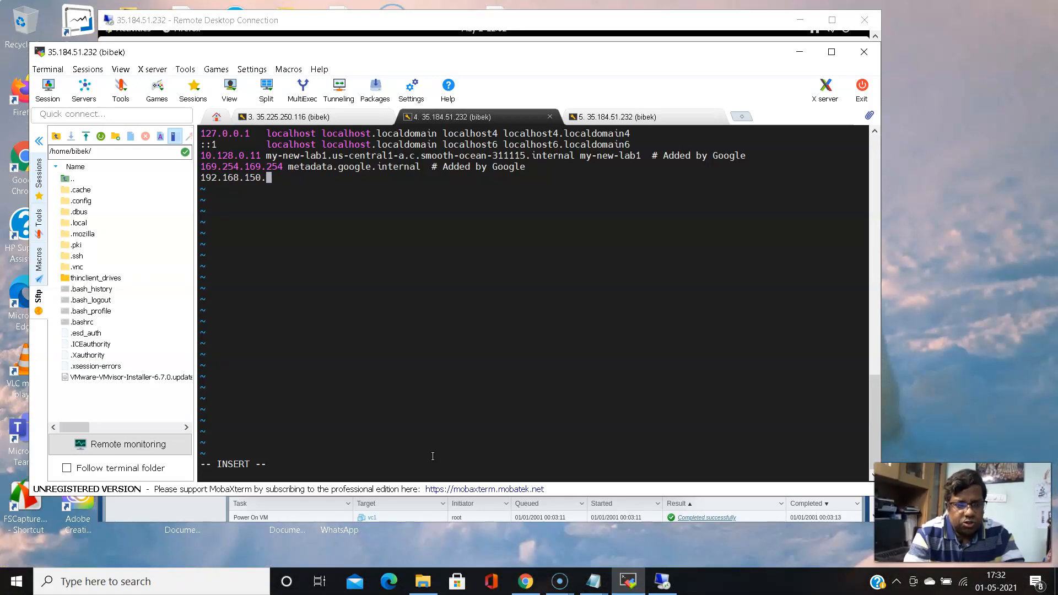
type("175")
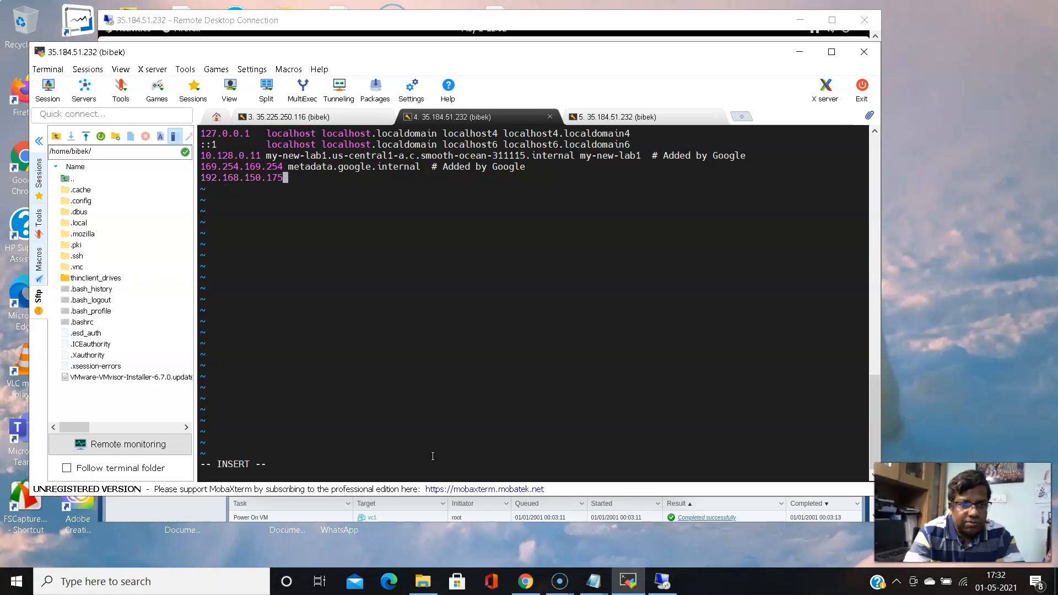
type(" ph")
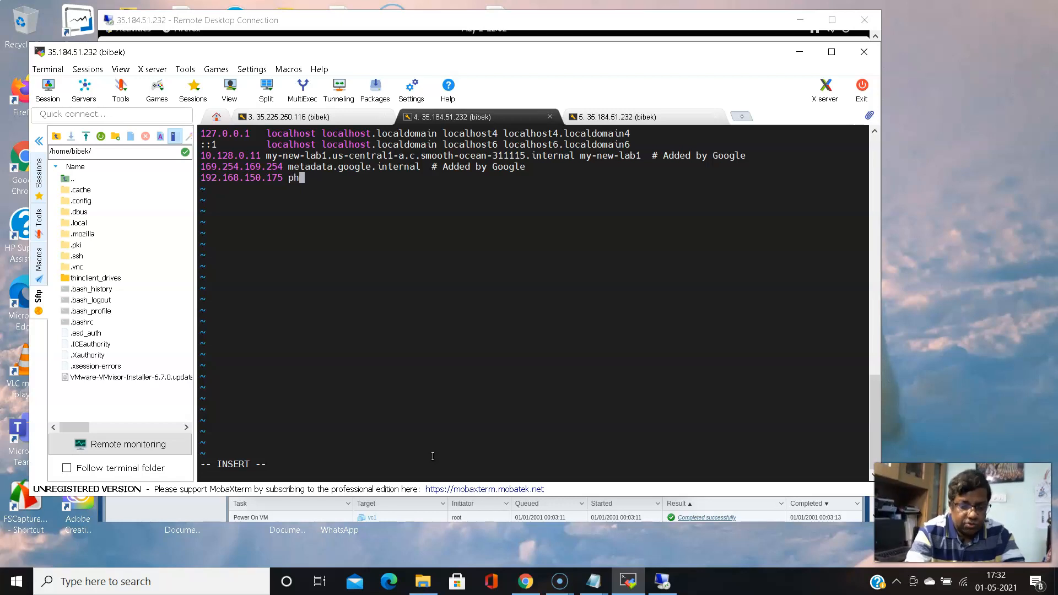
type("oton-machine")
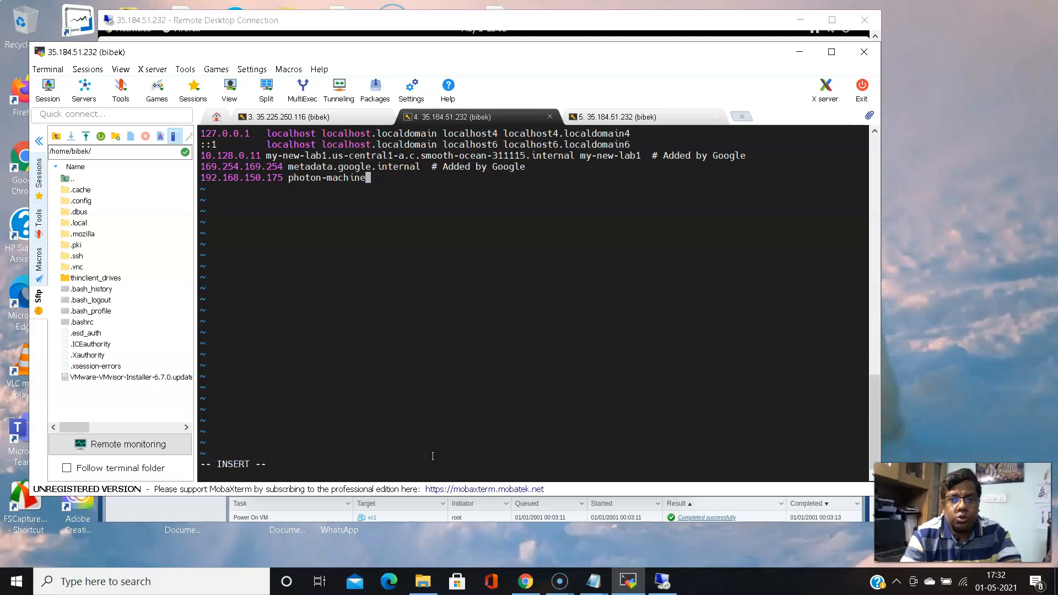
key("Escape")
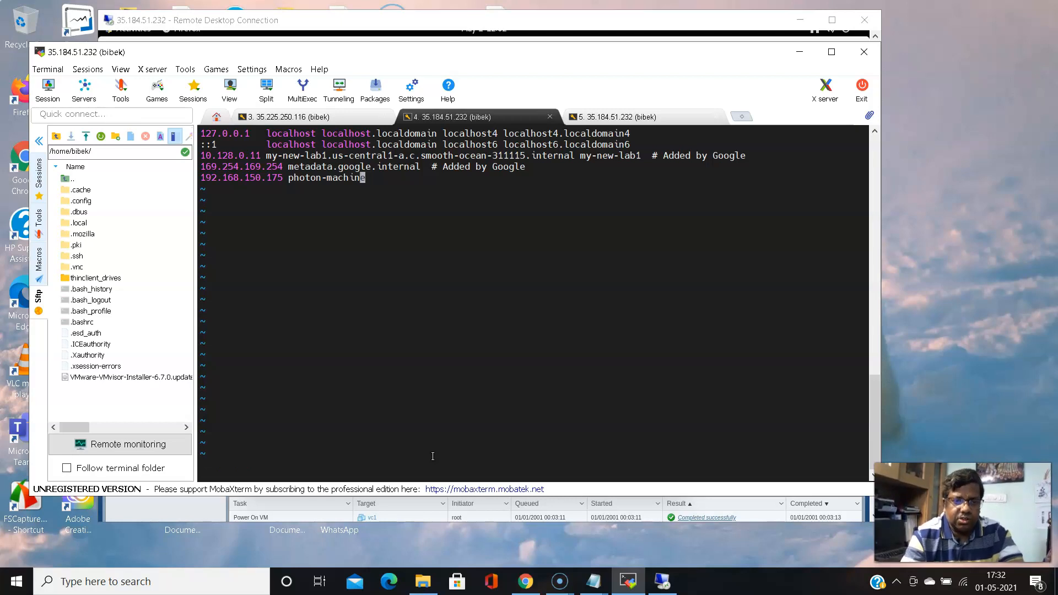
type(":wq")
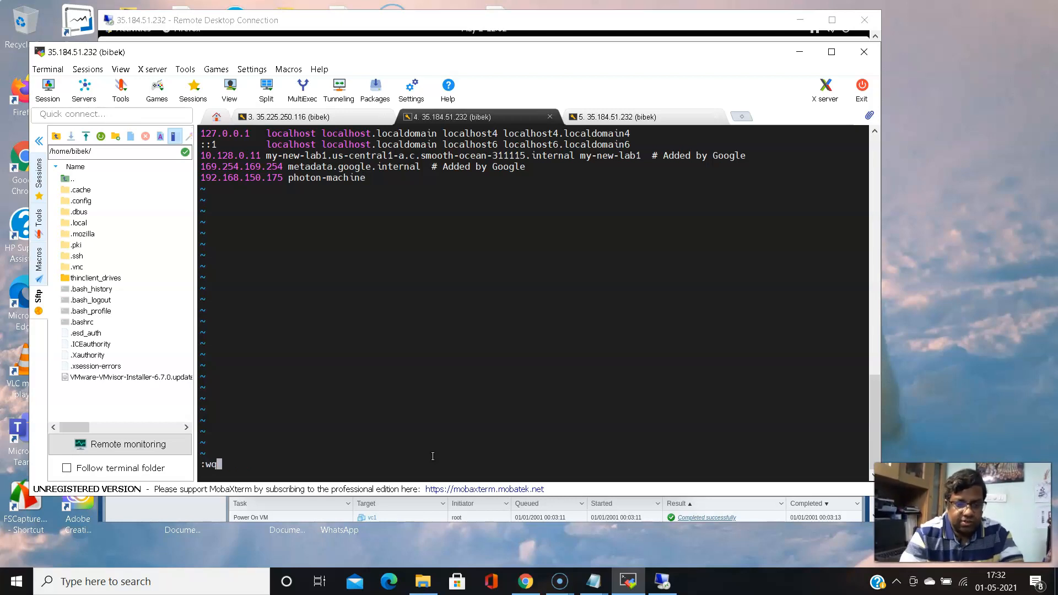
key("Return")
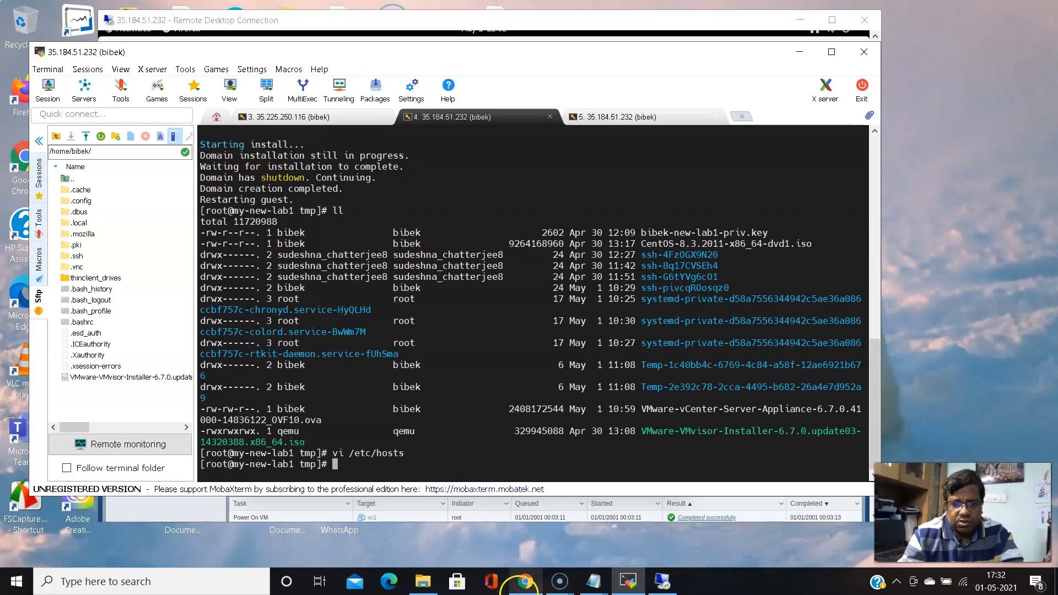
Choose Set up in VMware Appliance Management to reach the root login prompt
left_click(662, 581)
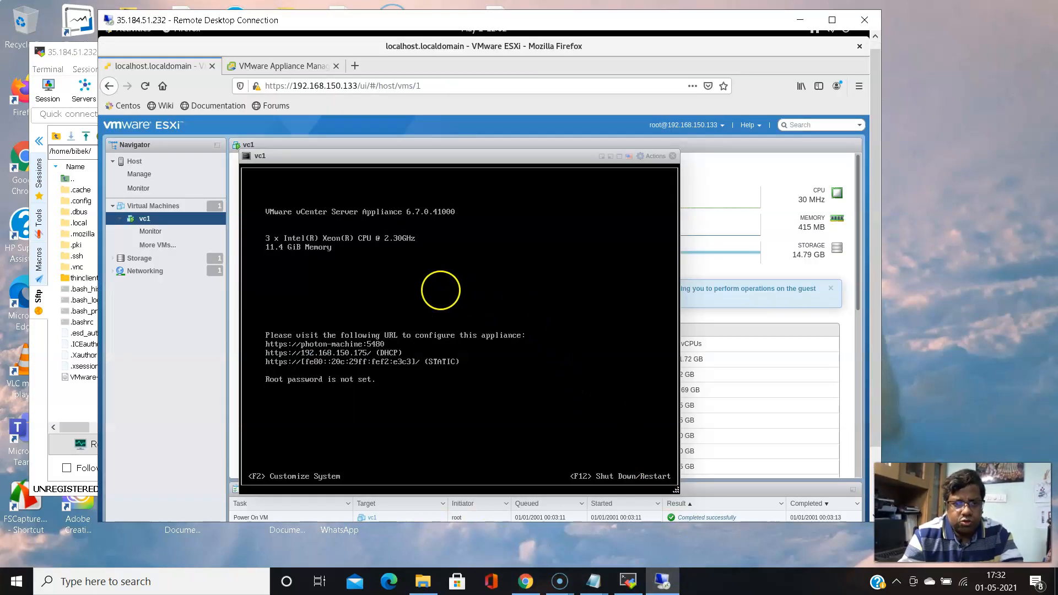
left_click(292, 66)
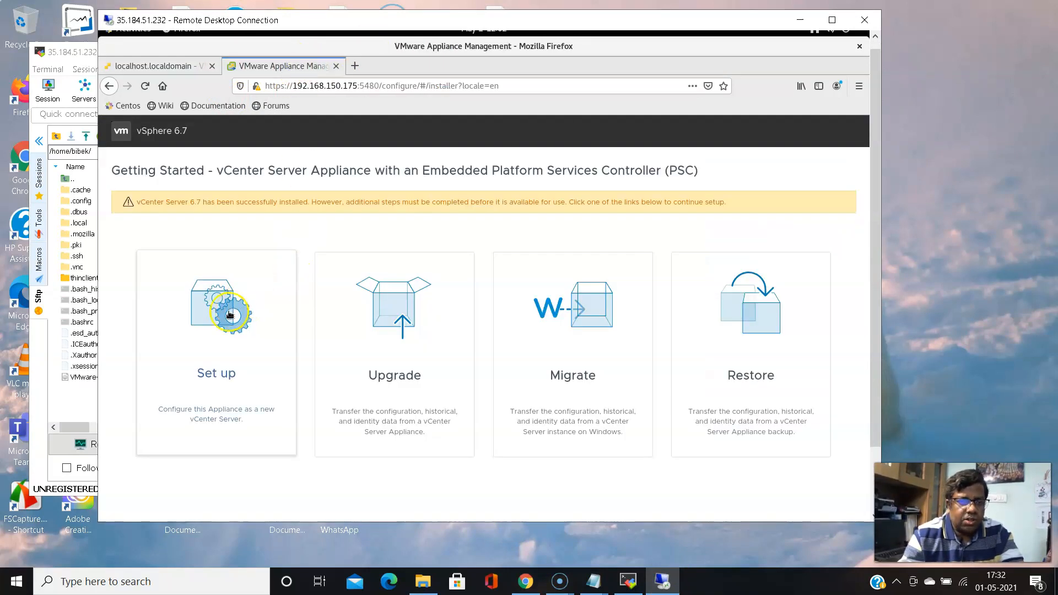
left_click(215, 320)
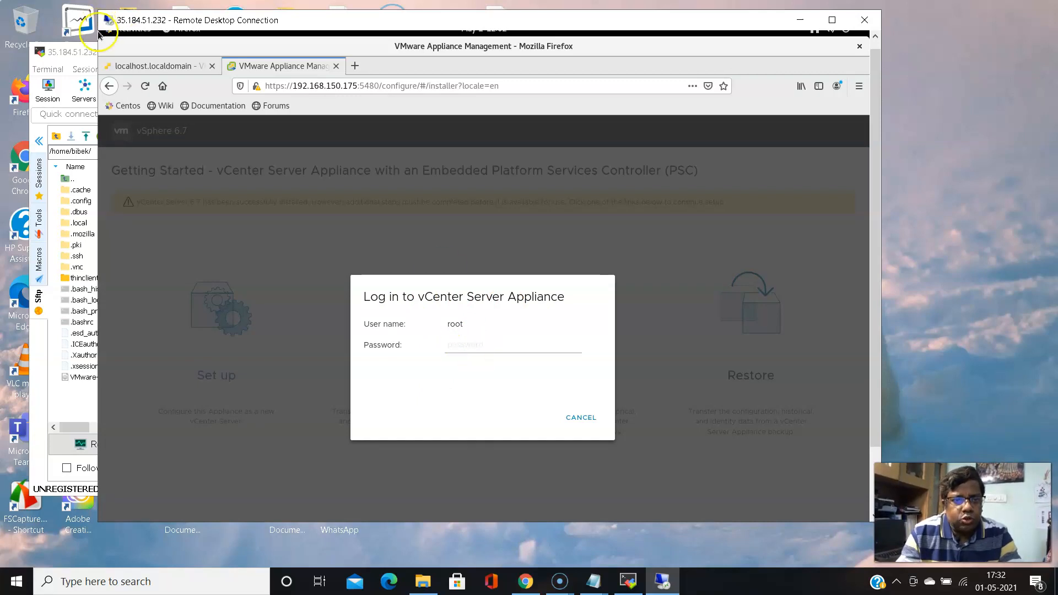
left_click(154, 69)
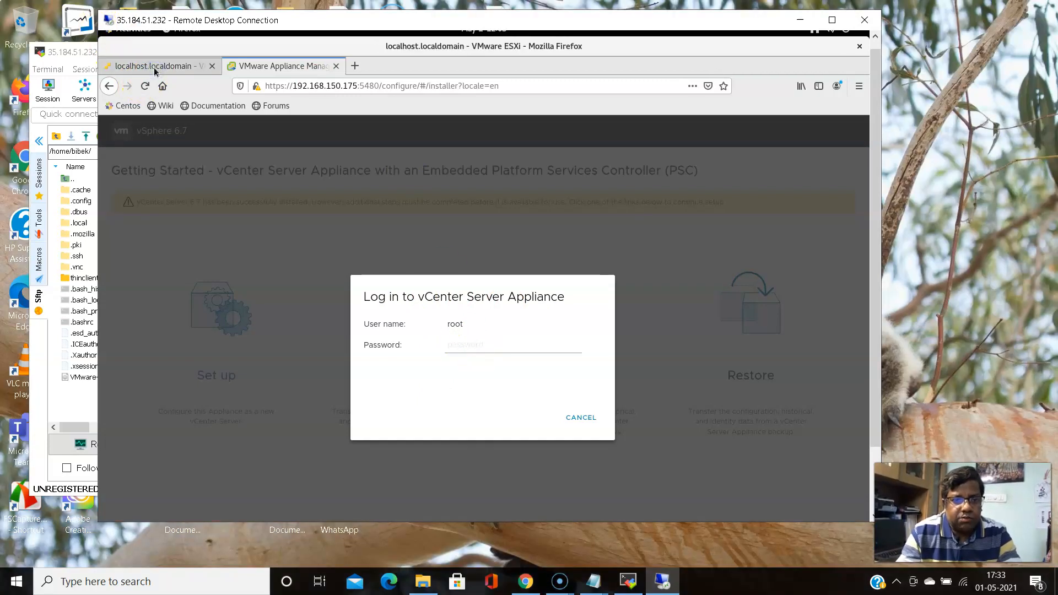
Focus the vc1 console on the ESXi host tab and press F2 for Customize System
left_click(154, 67)
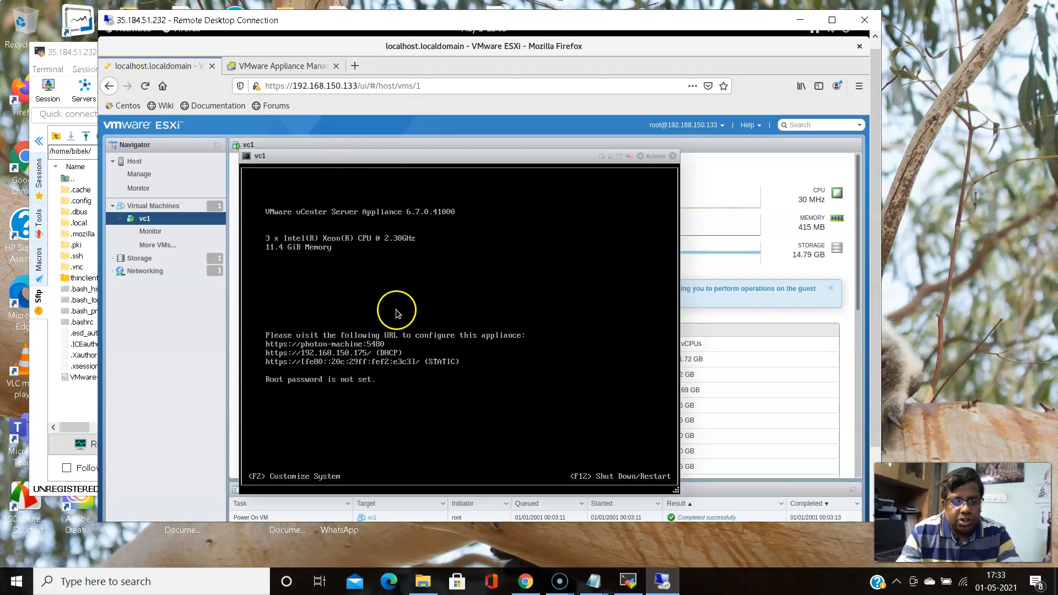
left_click(450, 359)
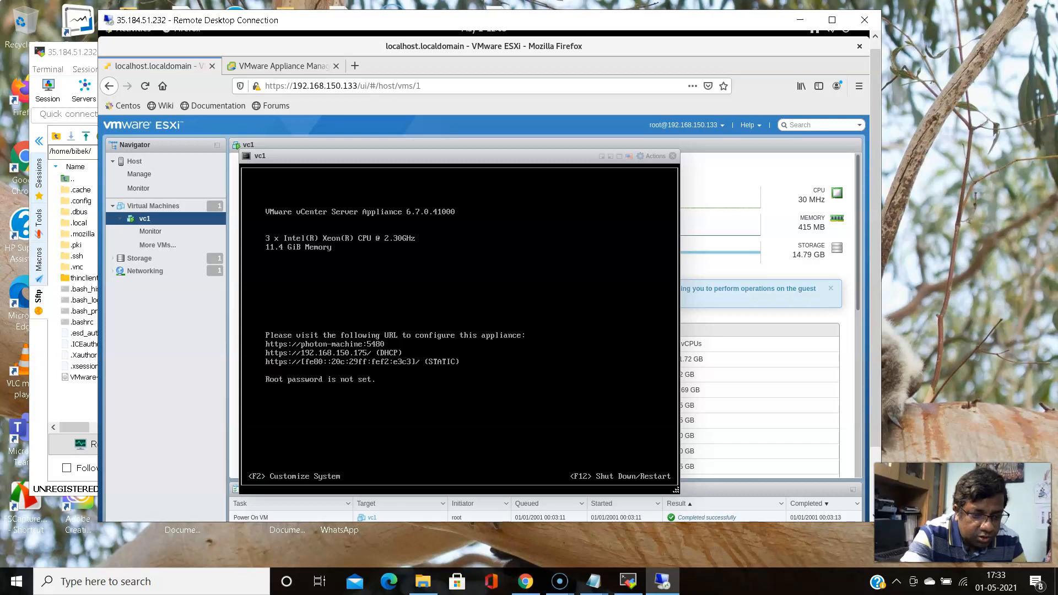
key("F2")
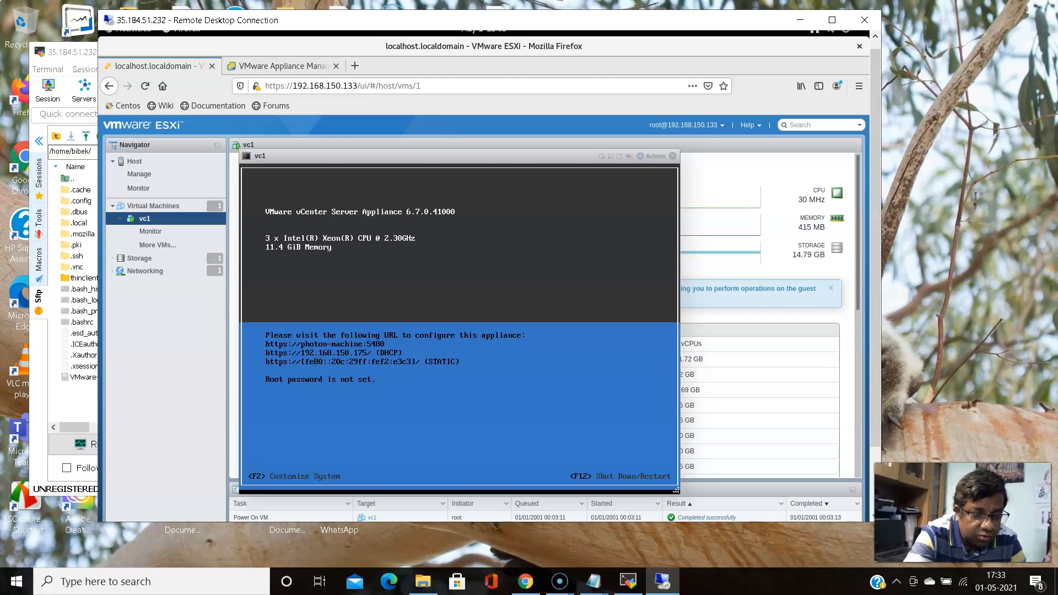
Enter and confirm a new root password for the vc1 appliance
key("F2")
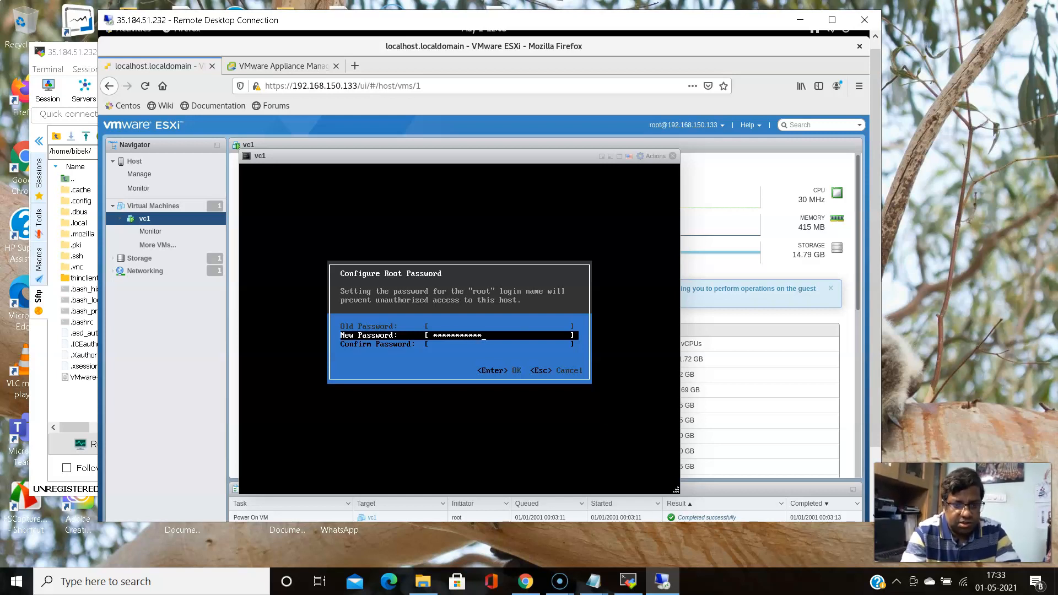
key("Down")
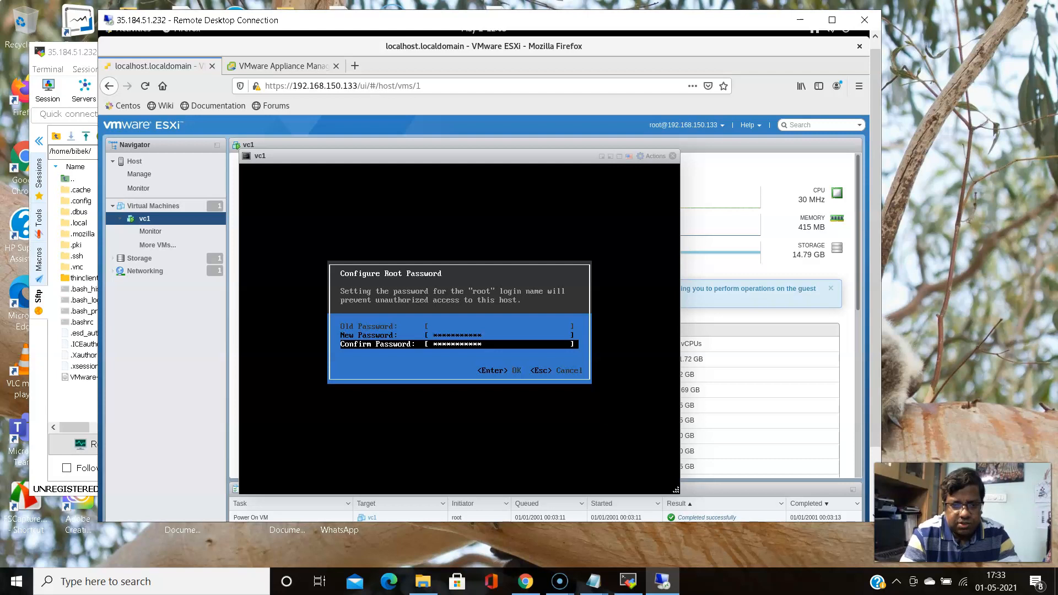
key("Return")
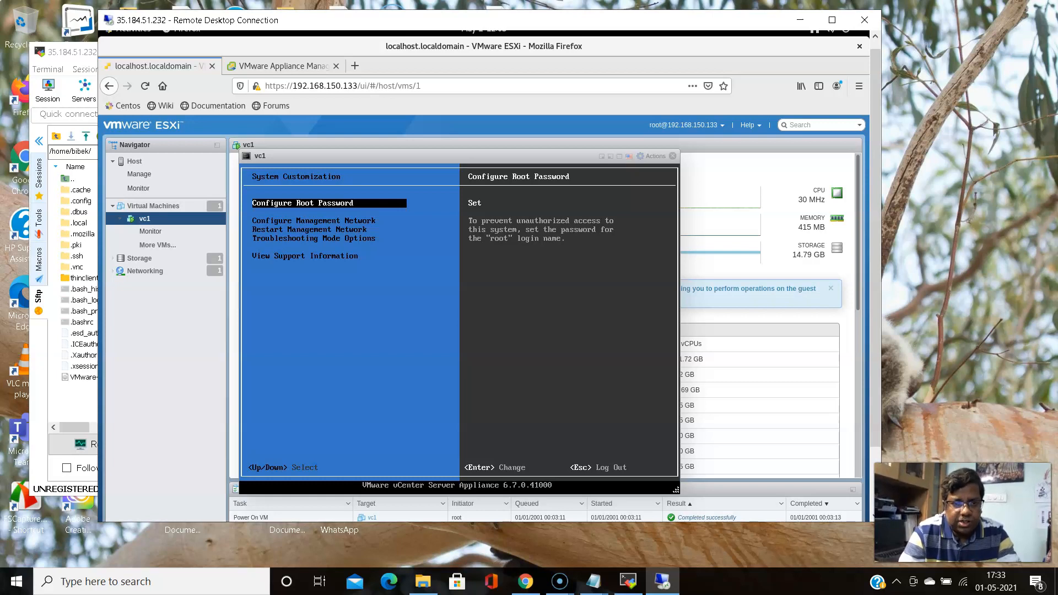
Look into Configure Management Network, then exit System Customization to the vc1 home screen
key("Down")
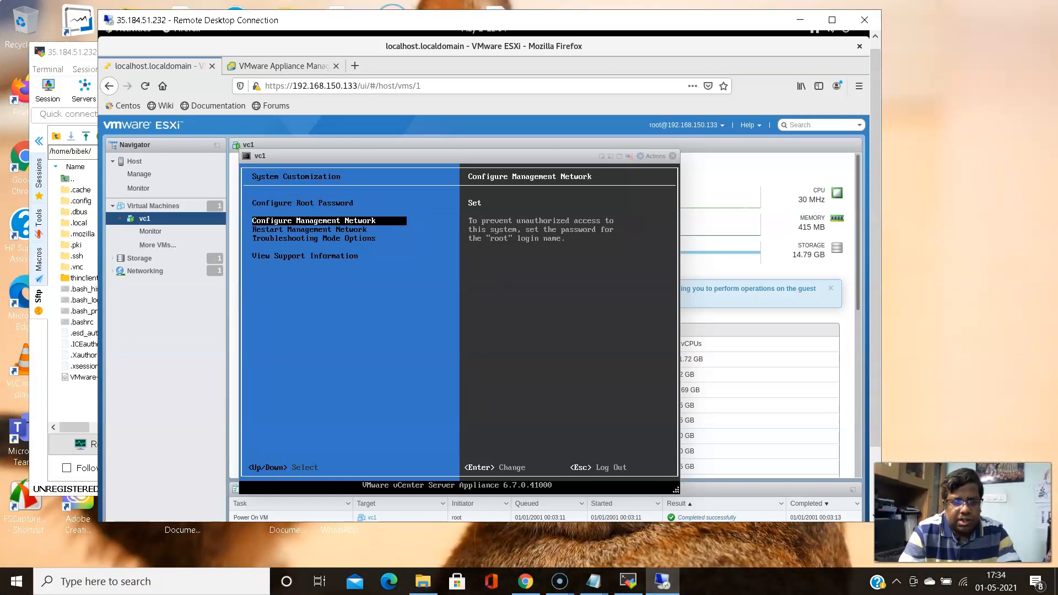
key("Down")
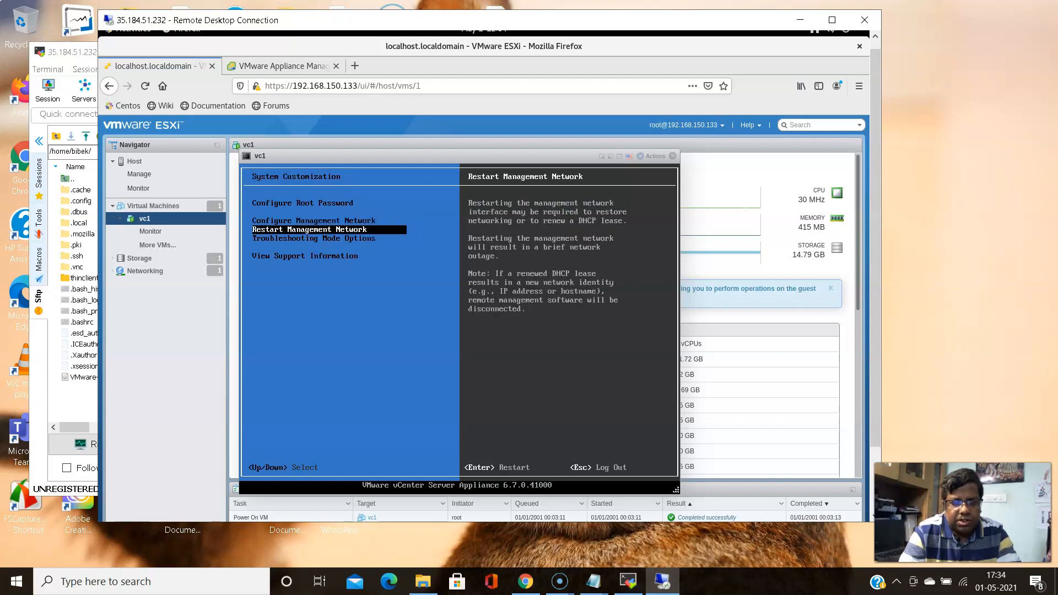
key("Up")
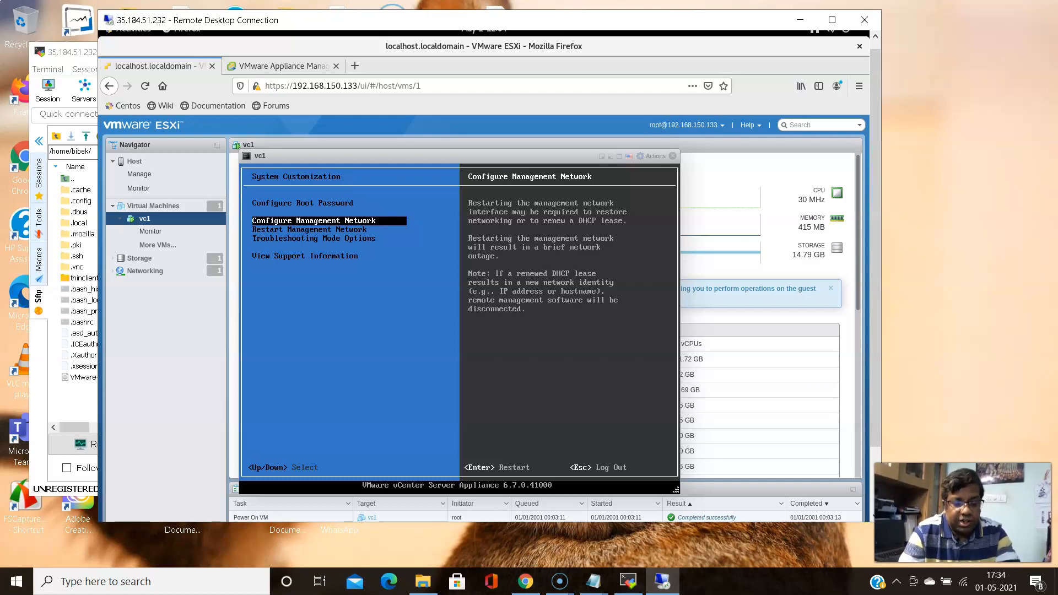
key("Up")
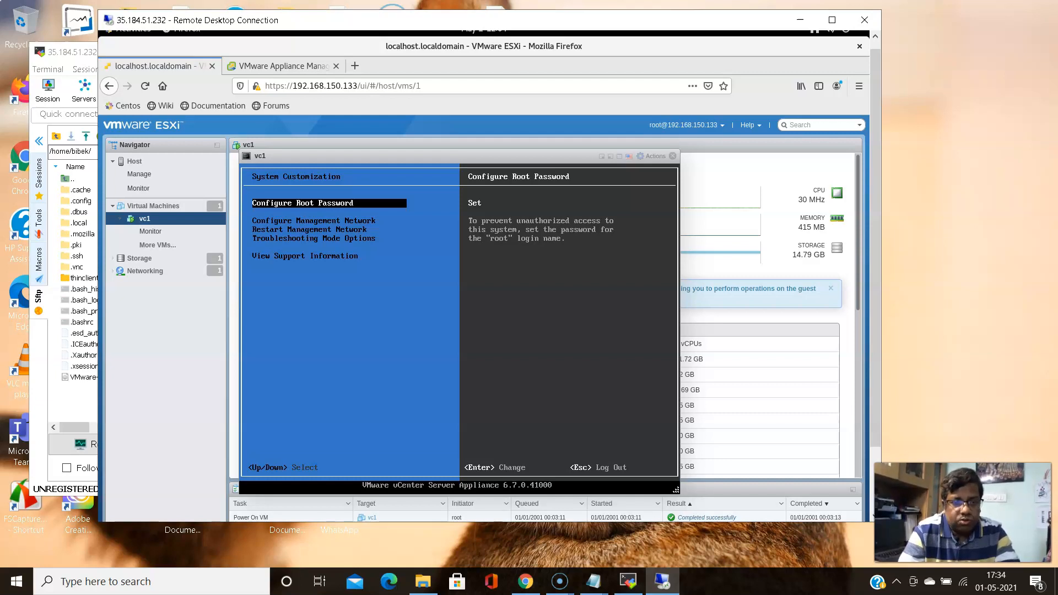
key("Down")
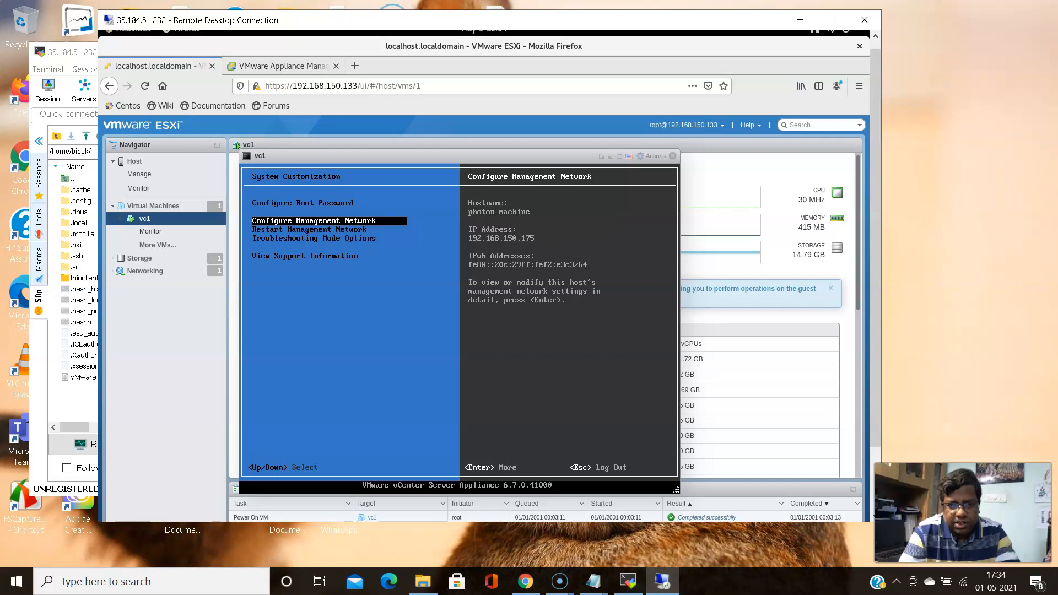
key("Return")
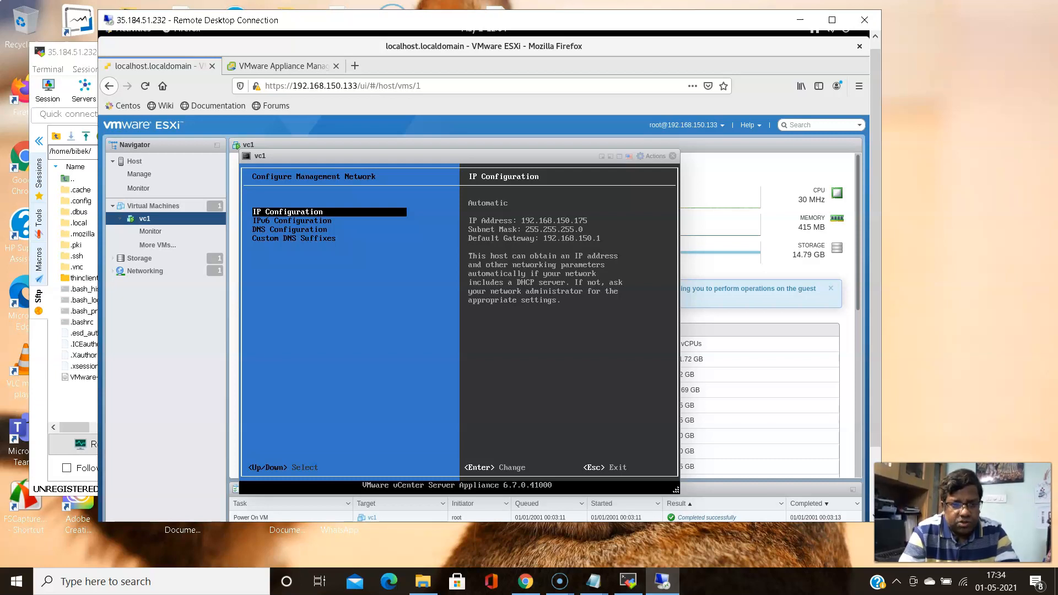
key("Escape")
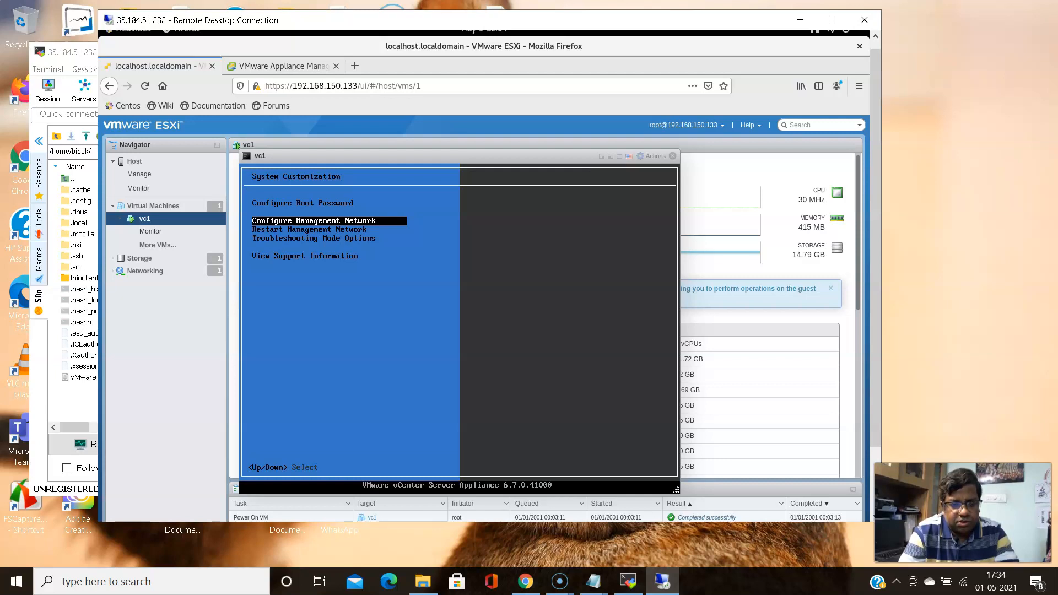
key("Return")
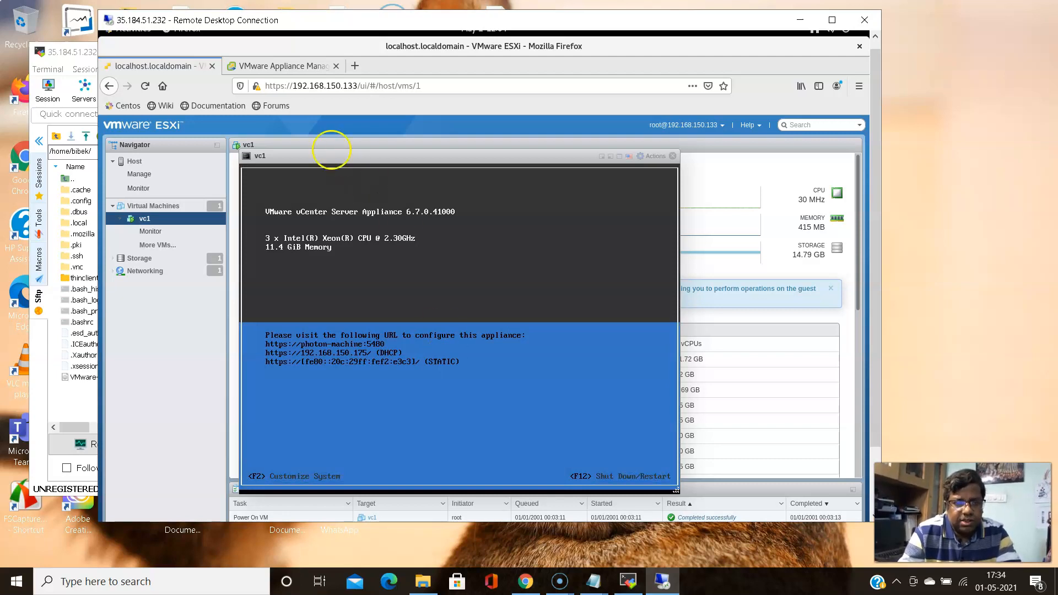
Log in to VMware Appliance Management as root with the root password
left_click(284, 67)
left_click(477, 349)
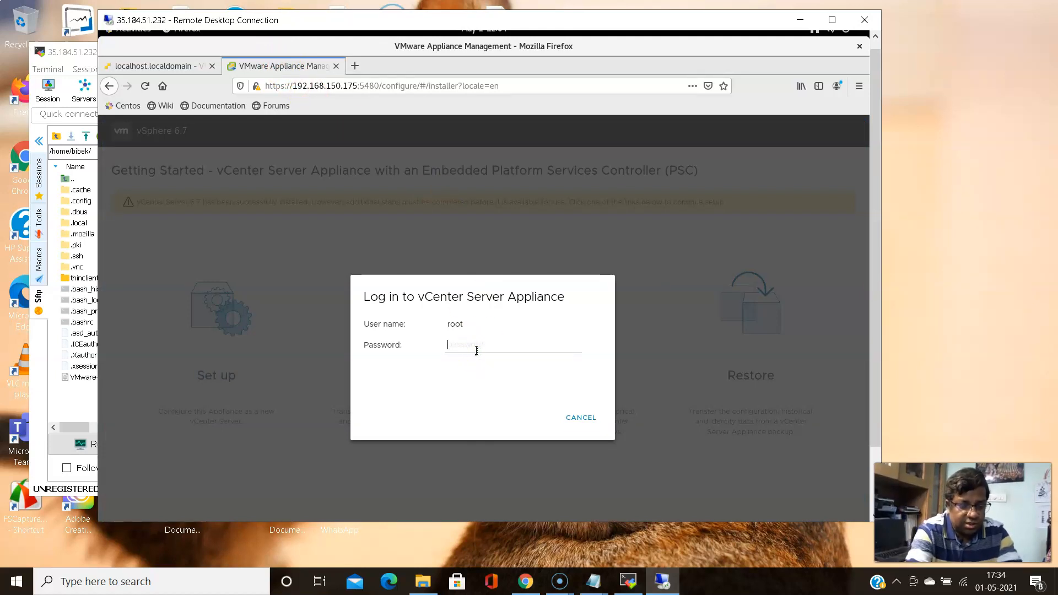
type("***********")
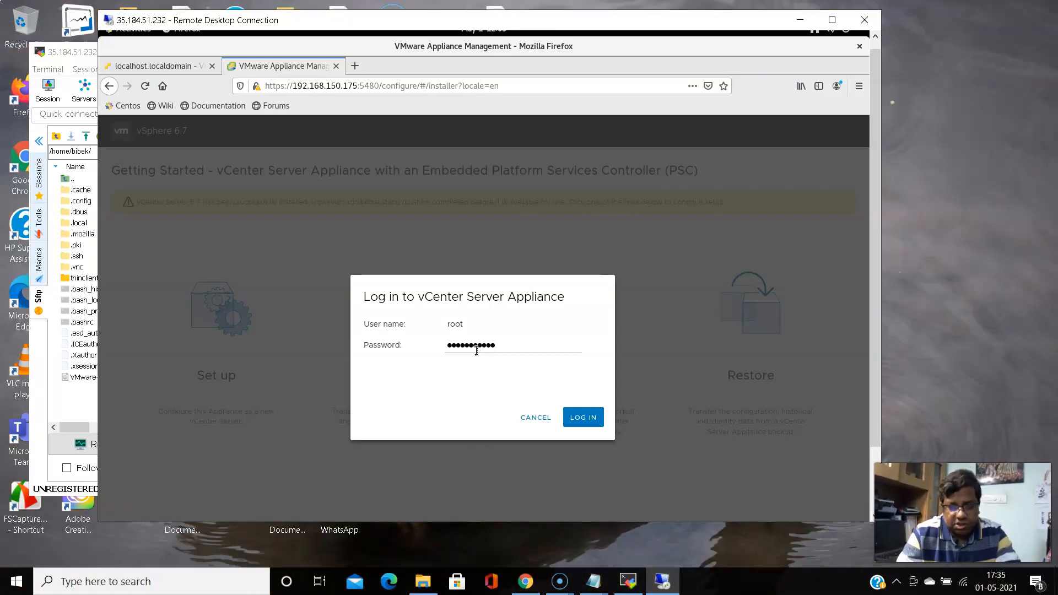
left_click(584, 422)
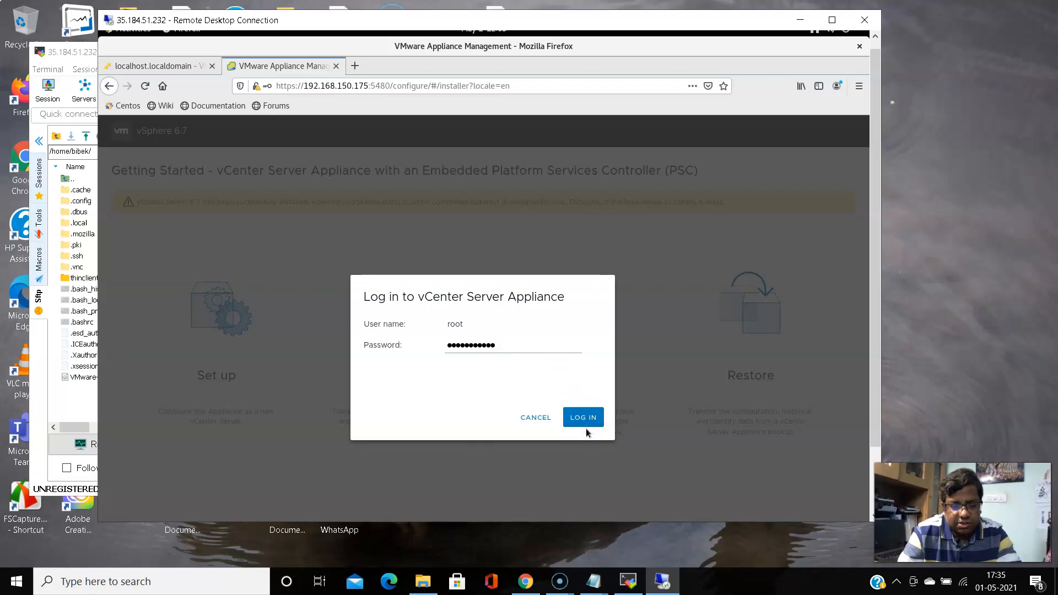
left_click(586, 419)
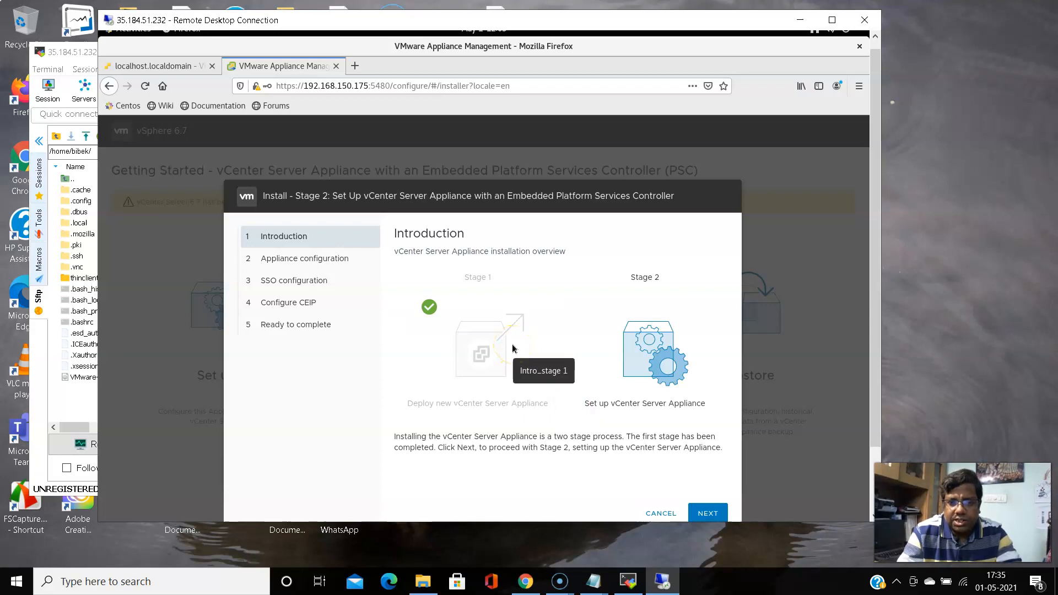
Pass the Introduction, set SSH access to Enabled, and save the appliance configuration
left_click_drag(876, 246, 875, 283)
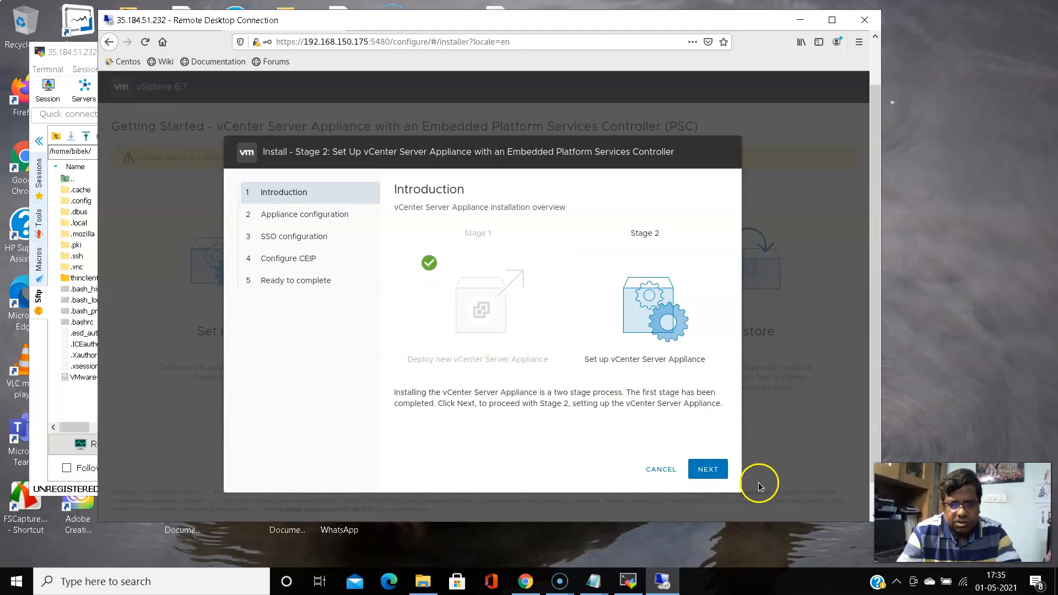
left_click(708, 470)
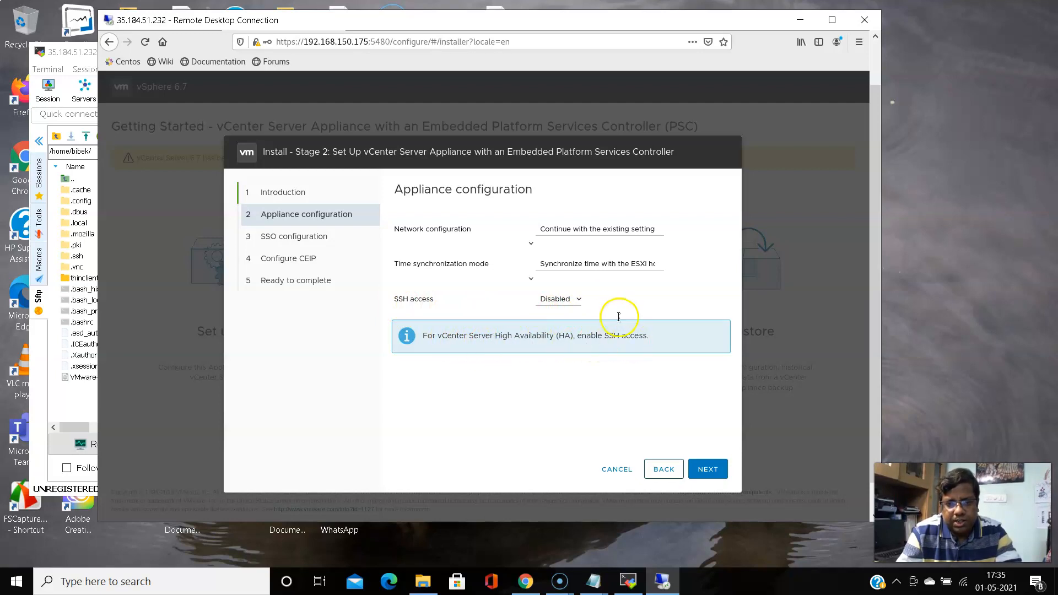
left_click(579, 299)
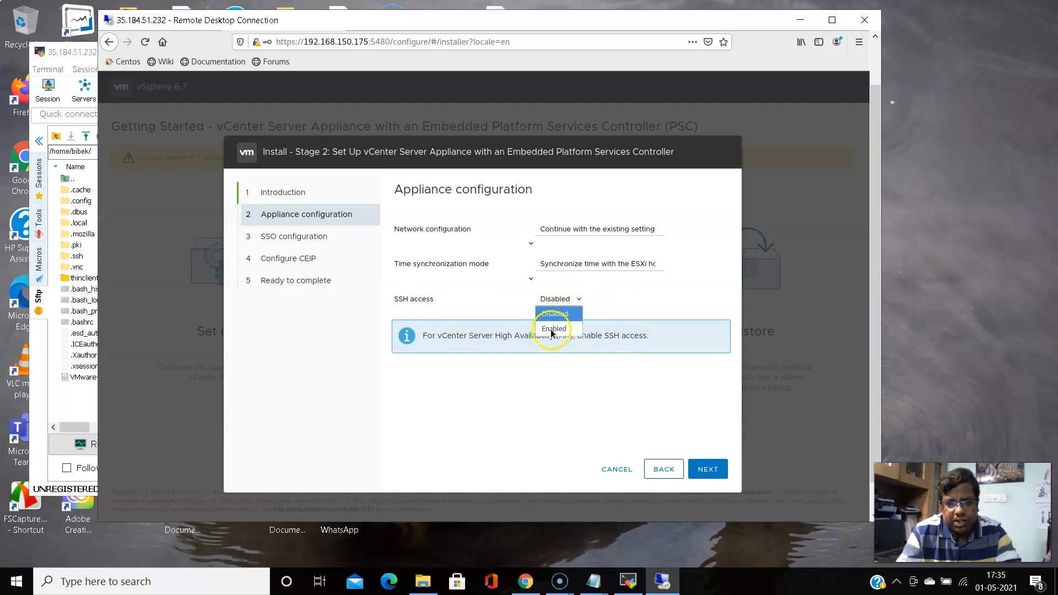
left_click(552, 330)
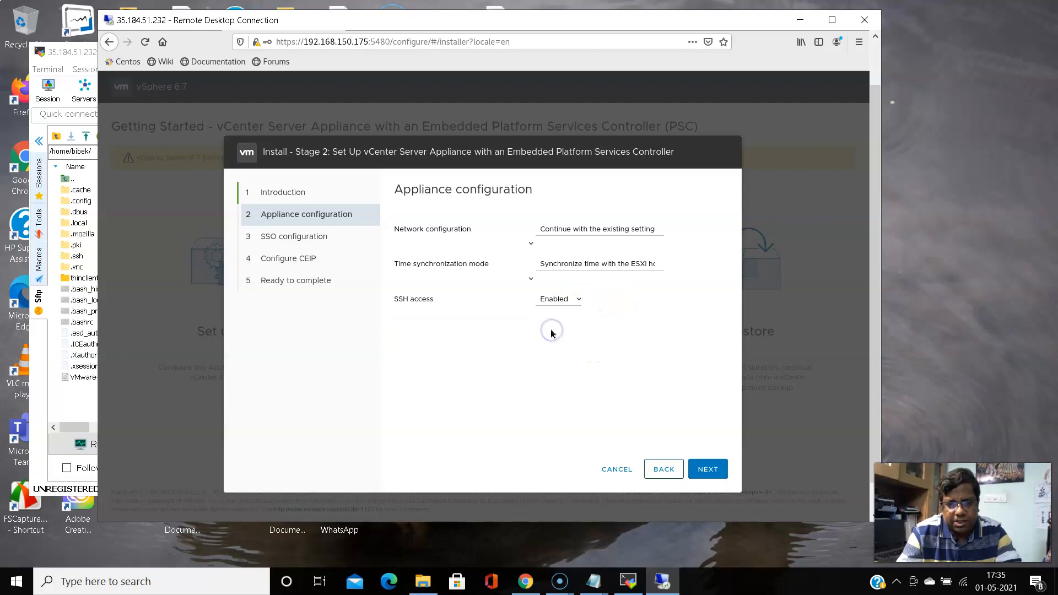
left_click(713, 471)
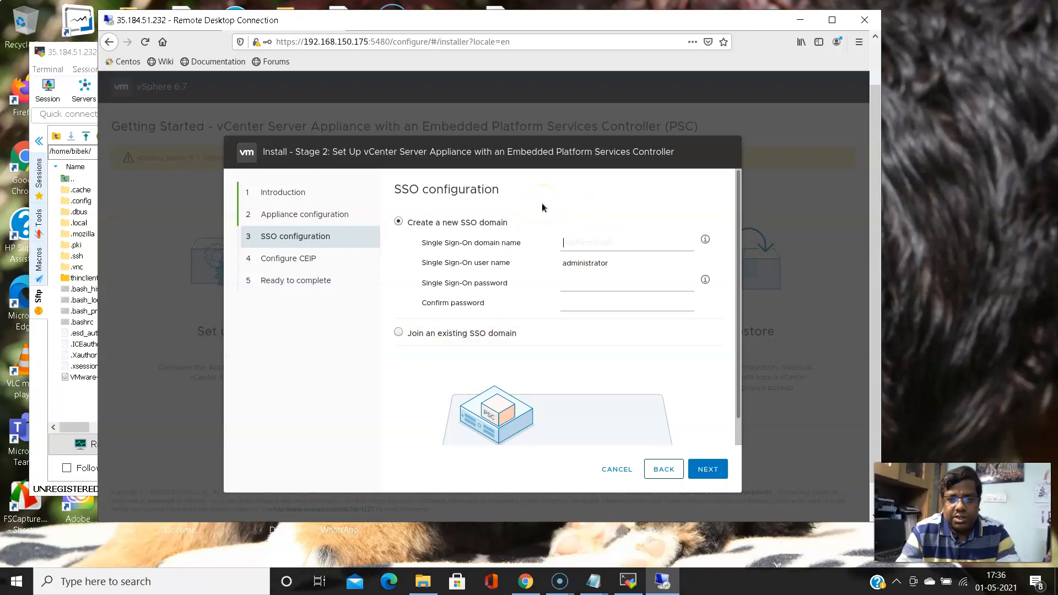
Enter SSO domain myesxdomain.local, type and confirm the administrator password, and continue
left_click(570, 243)
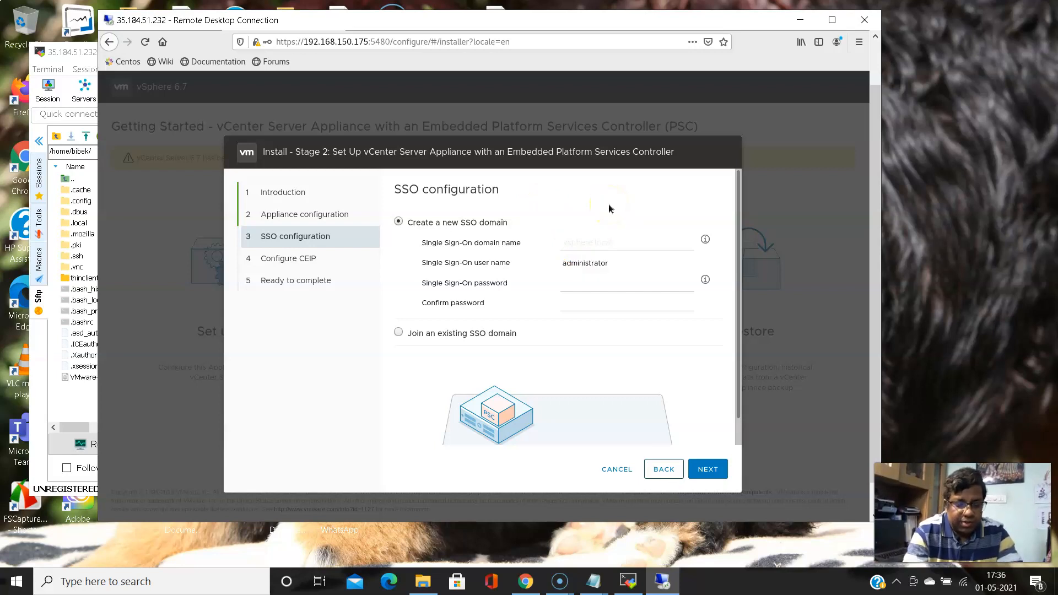
type("myesxdomain")
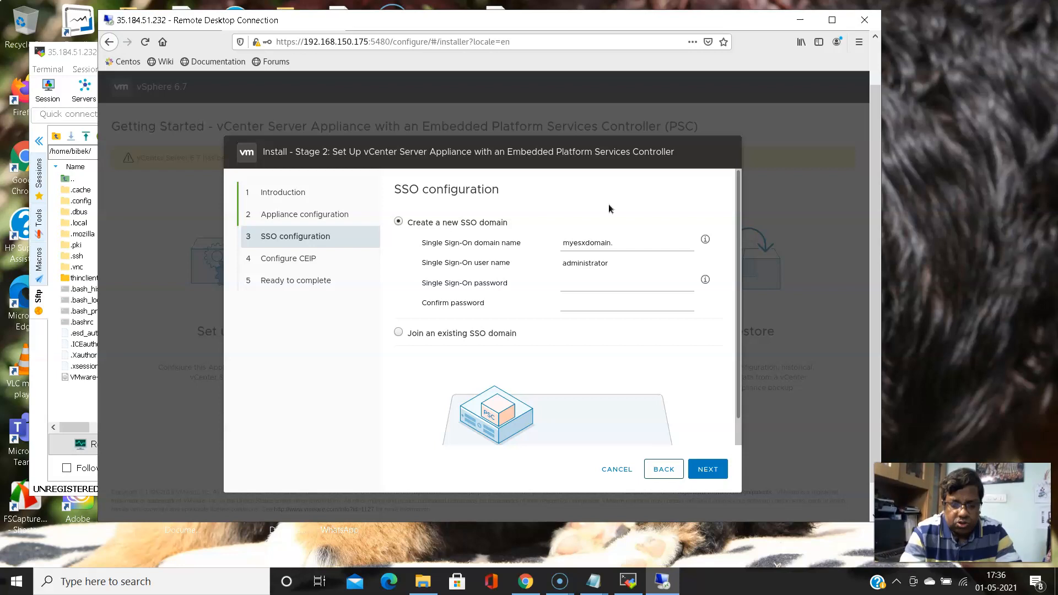
type(".local")
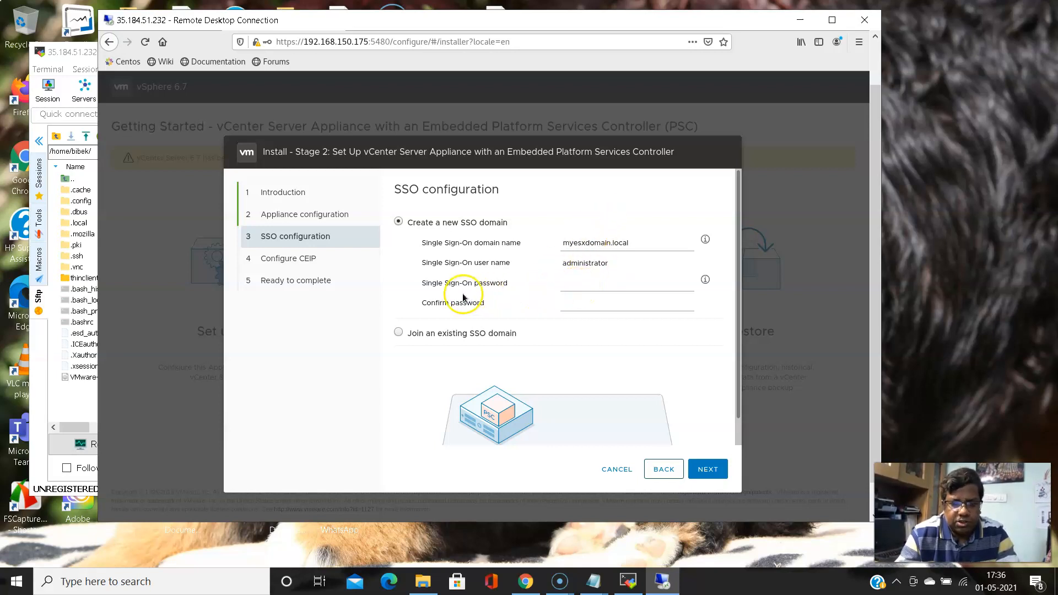
left_click(574, 285)
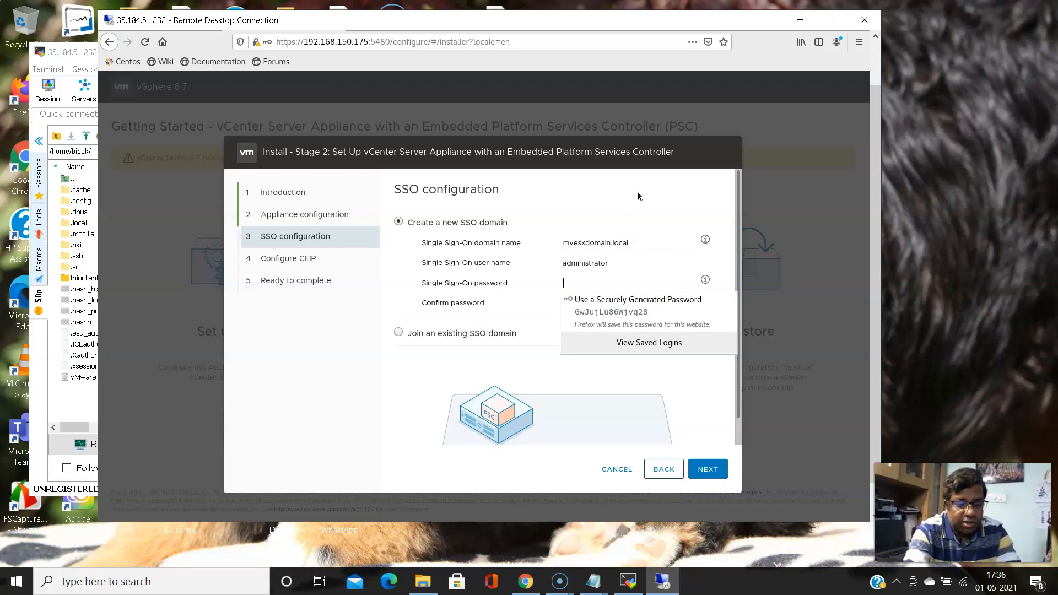
type("VM")
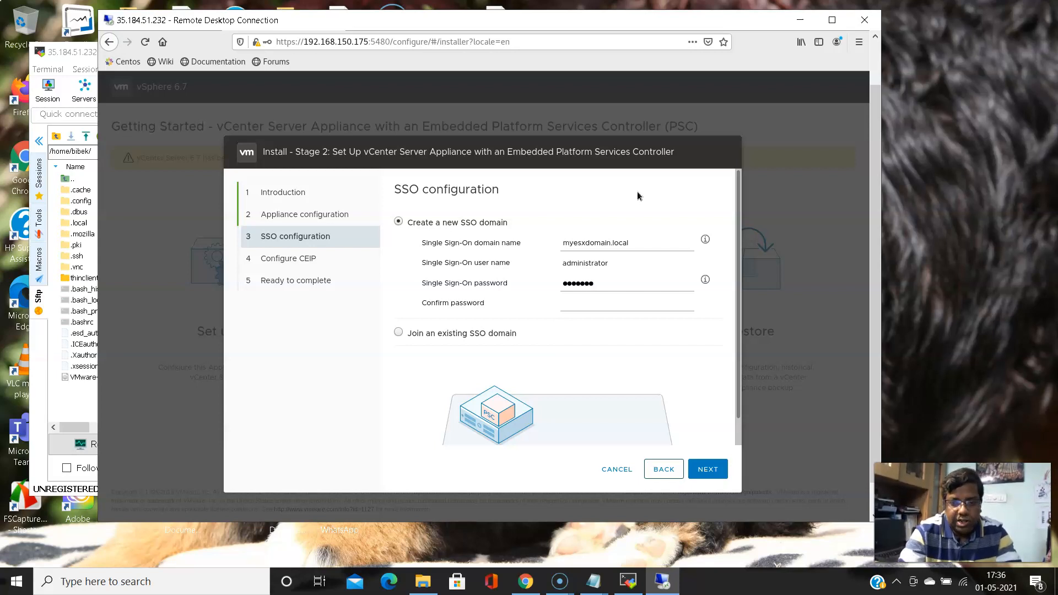
key("BackSpace")
key("BackSpace")
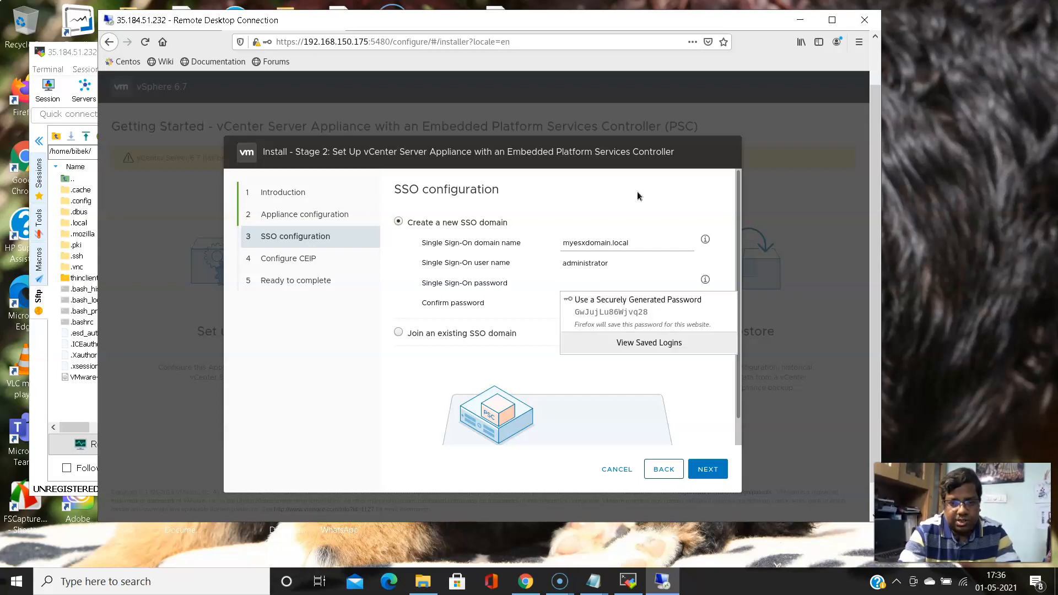
type("V")
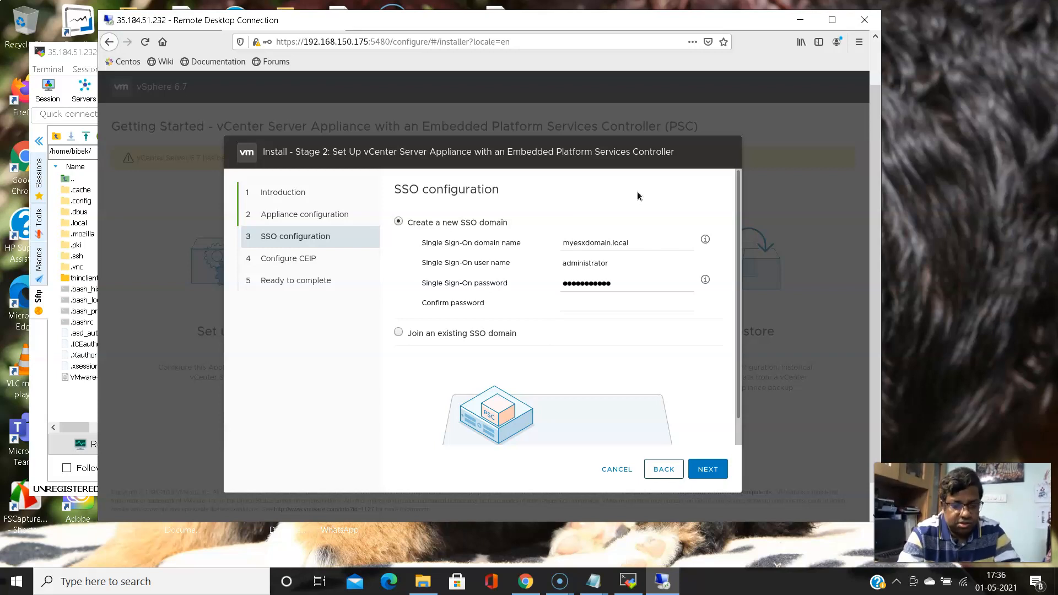
key("Tab")
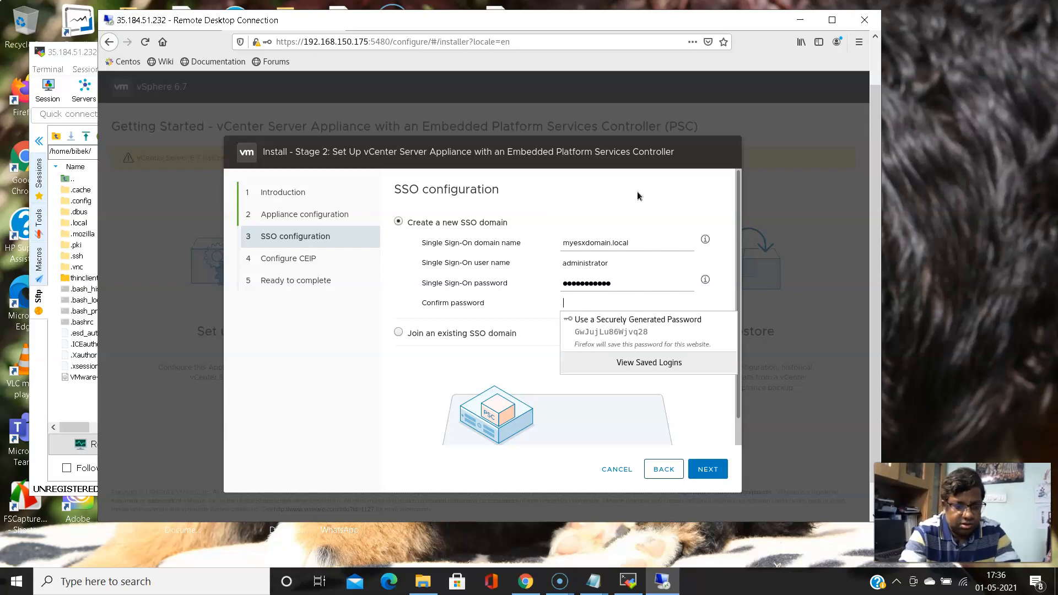
type("VM")
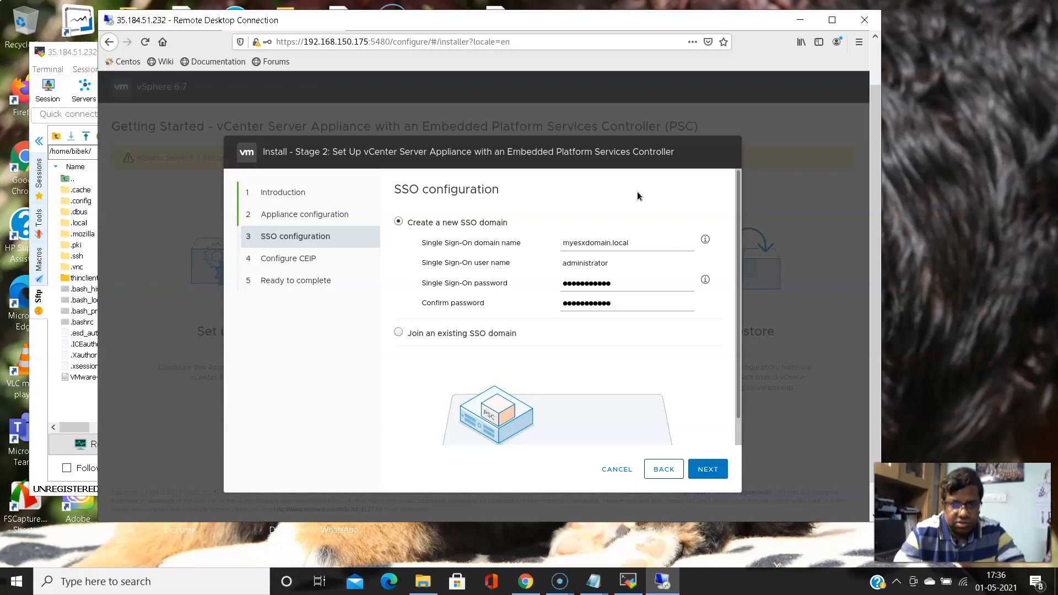
left_click(708, 469)
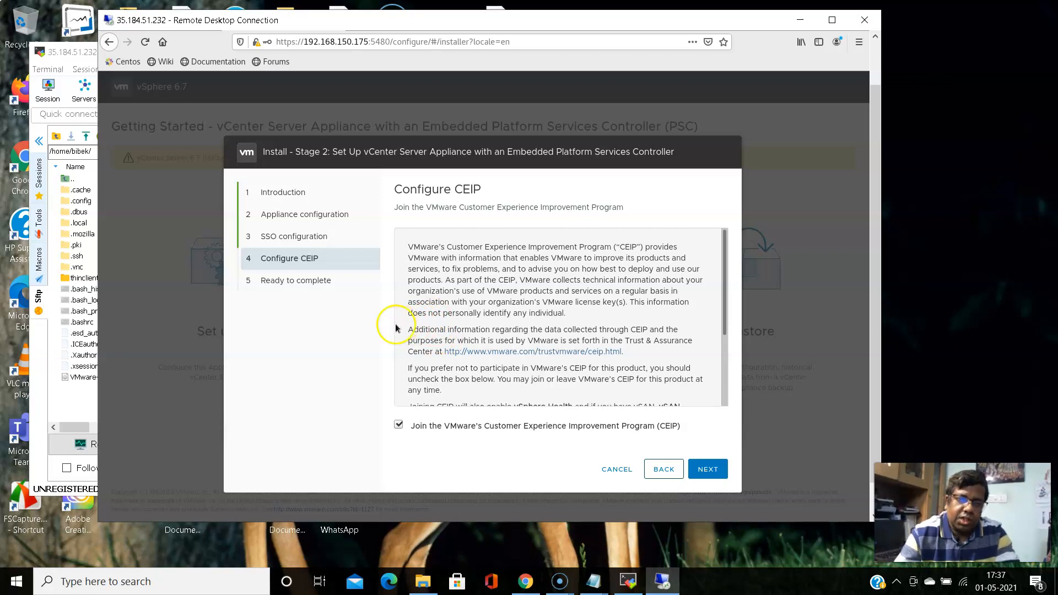
Decline the Customer Experience Improvement Program, confirm the summary, and accept the no-pause warning to begin installation
left_click(399, 425)
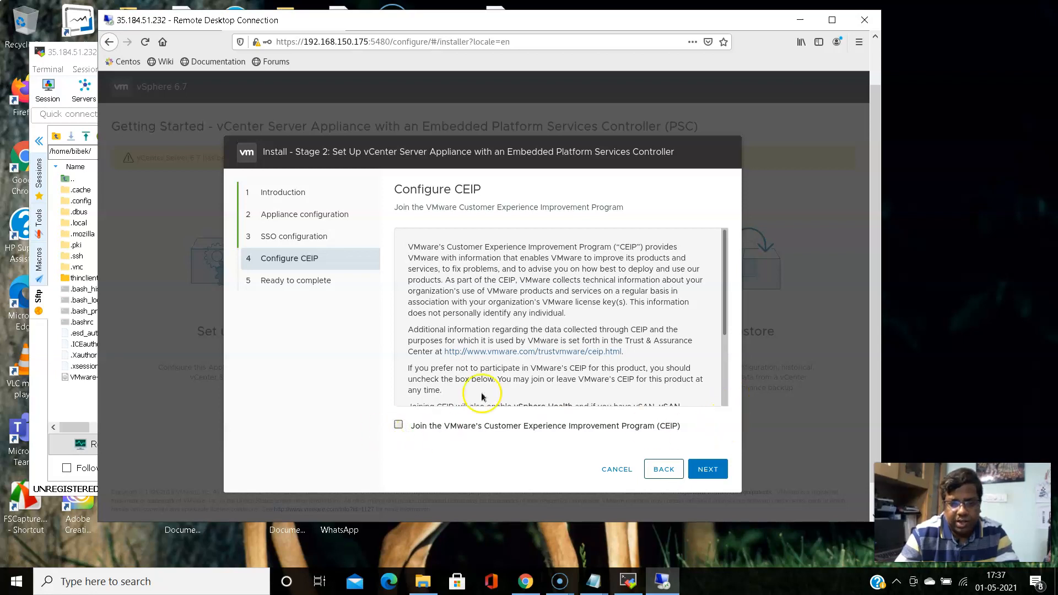
left_click(711, 471)
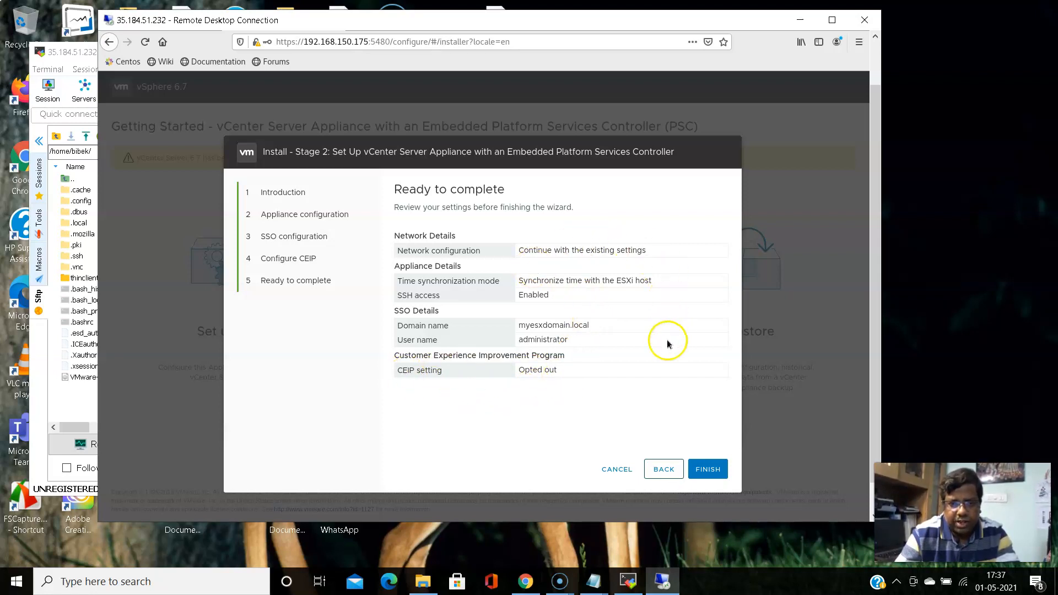
left_click(709, 472)
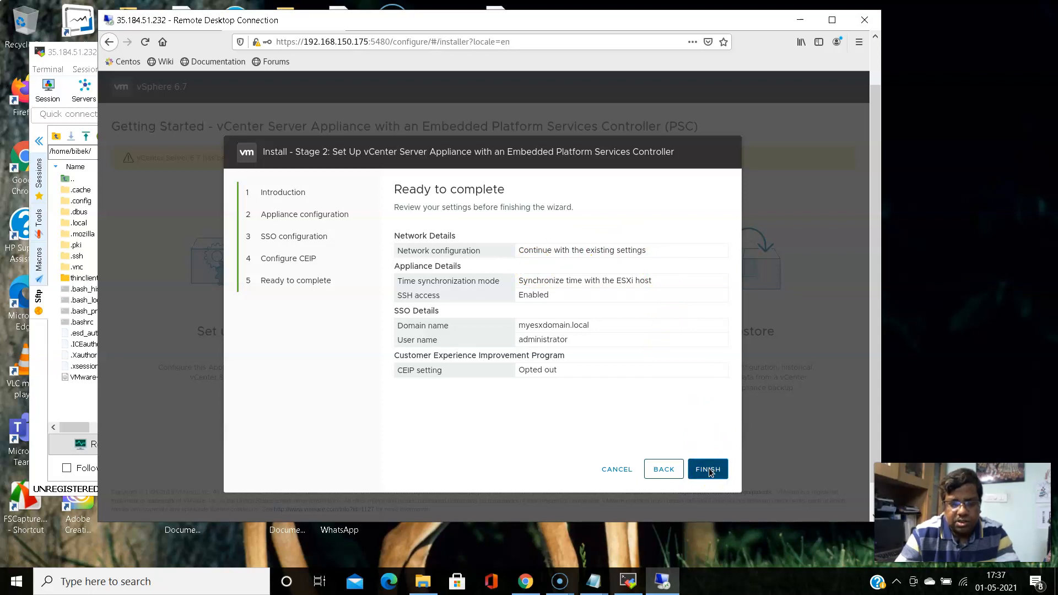
left_click(710, 472)
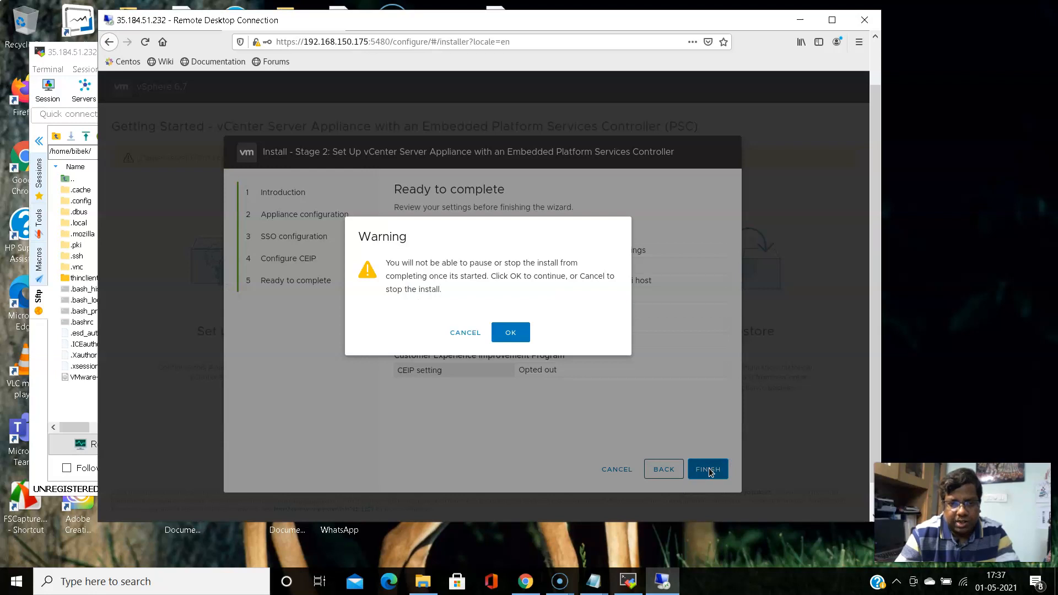
left_click(511, 333)
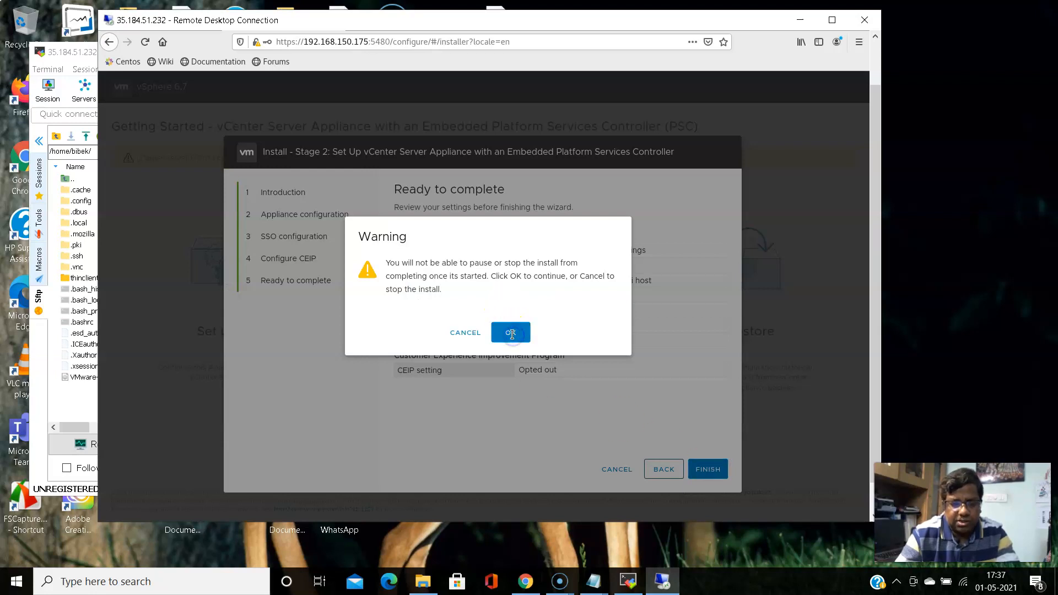
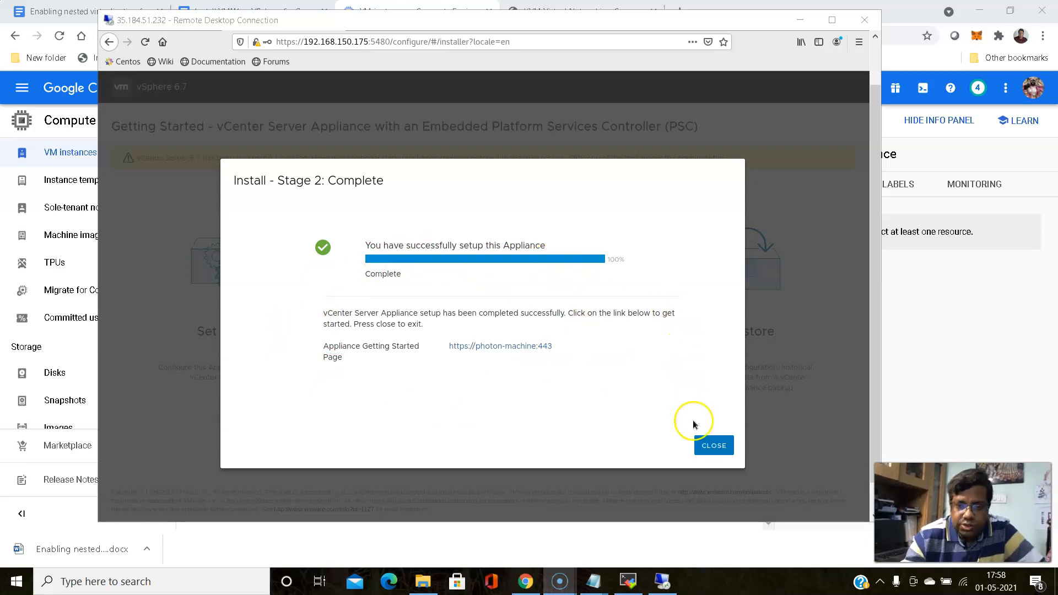
Close the finished Stage 2 dialog and accept the certificate risk for 192.168.150.175:5480
left_click(709, 446)
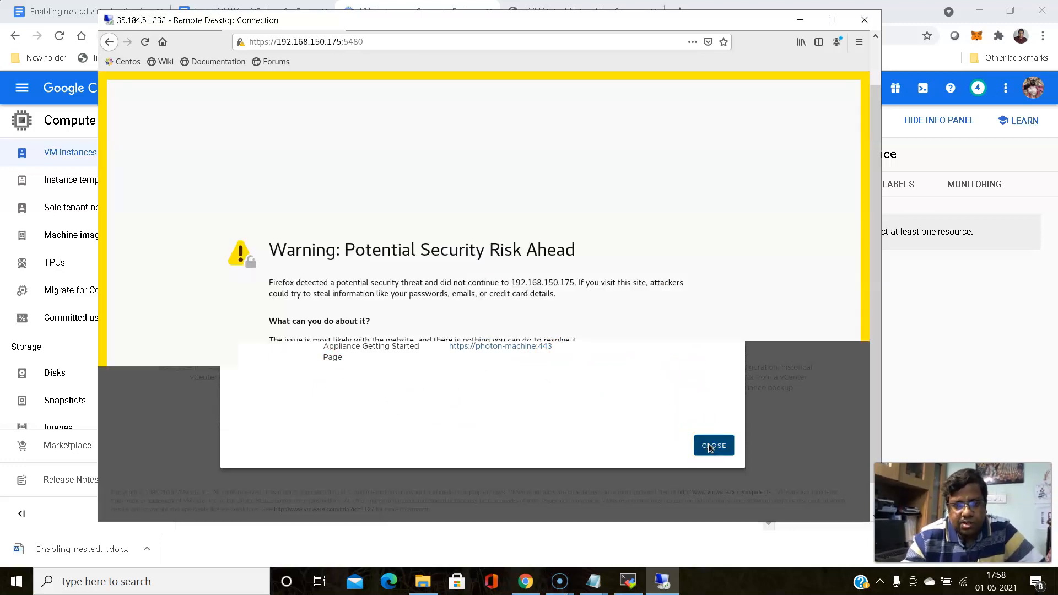
left_click(663, 417)
left_click_drag(871, 350, 879, 422)
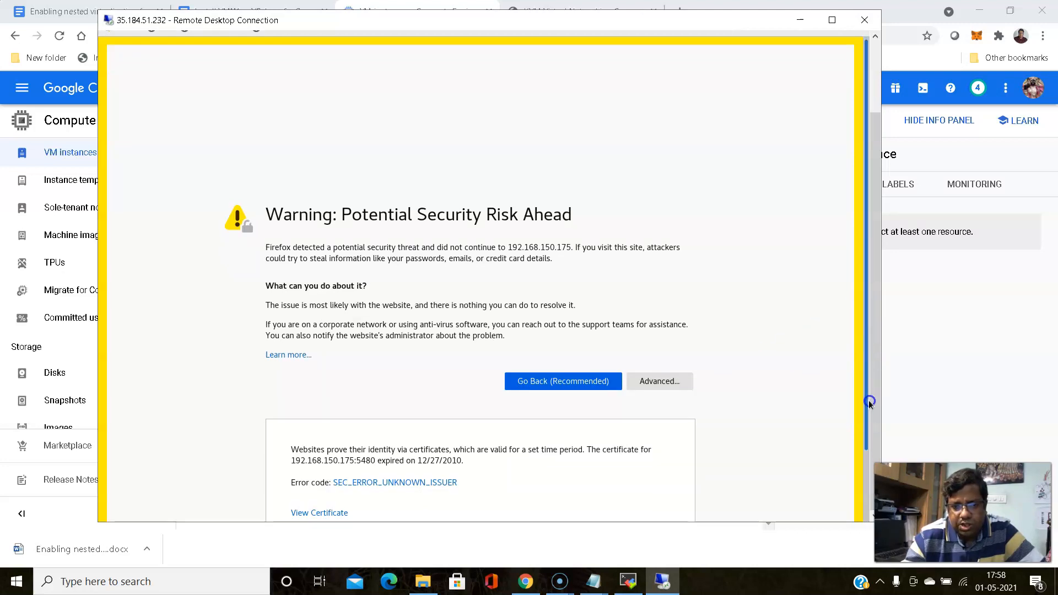
scroll(856, 402, "down", 3)
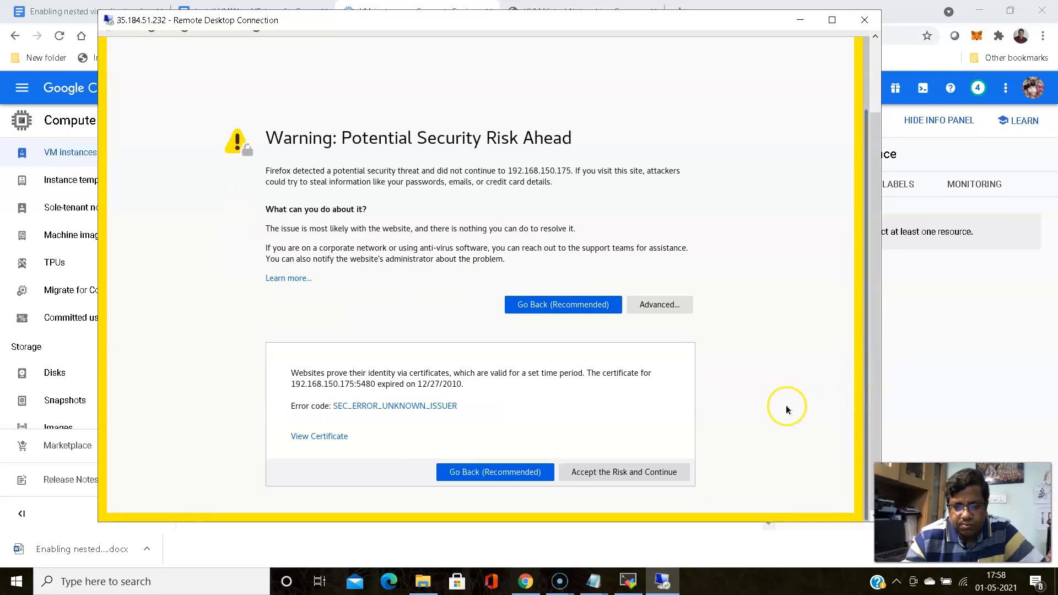
left_click(622, 474)
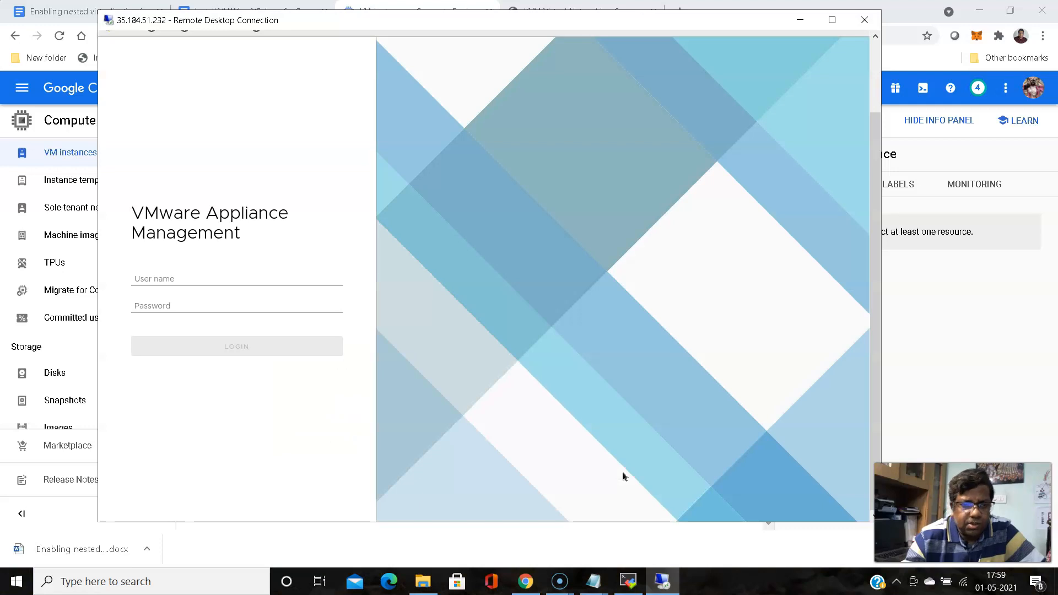
Log in to Appliance Management as root with the password, declining to save the login
left_click_drag(873, 270, 885, 196)
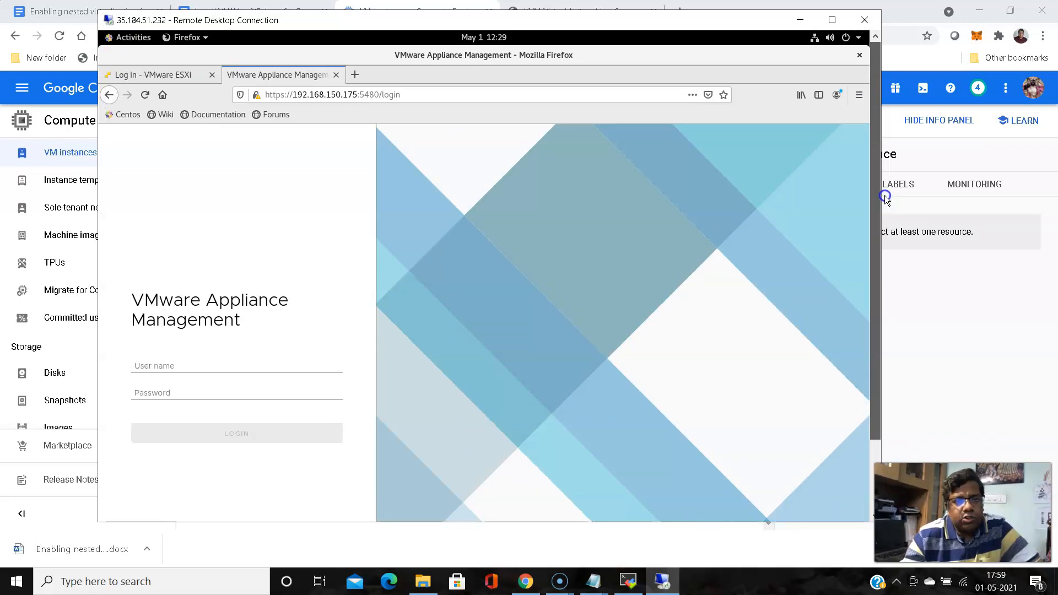
left_click(189, 367)
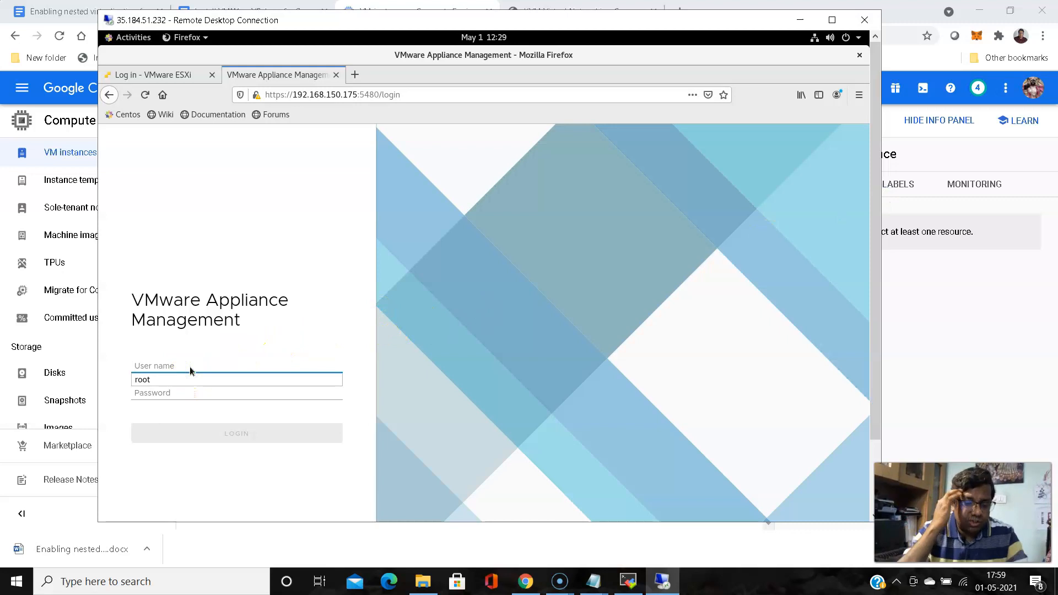
type("root")
left_click(190, 366)
left_click(180, 394)
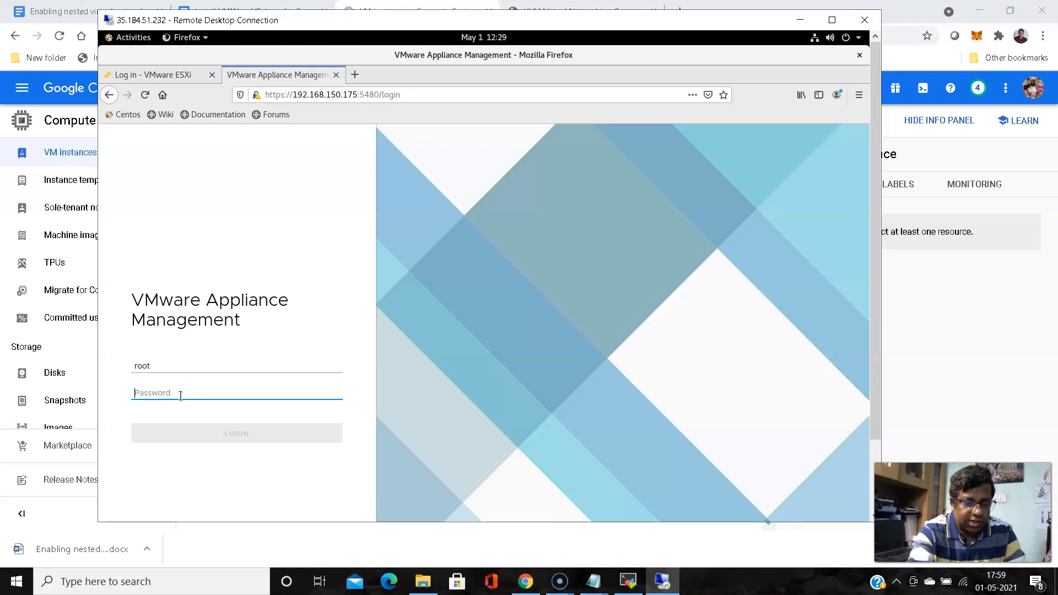
type("V")
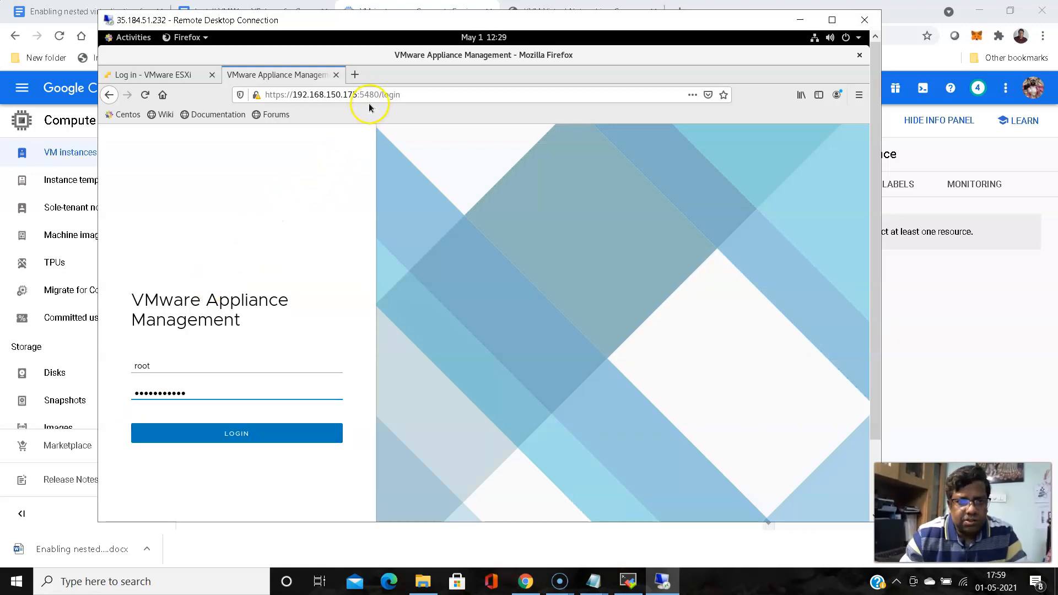
left_click(237, 433)
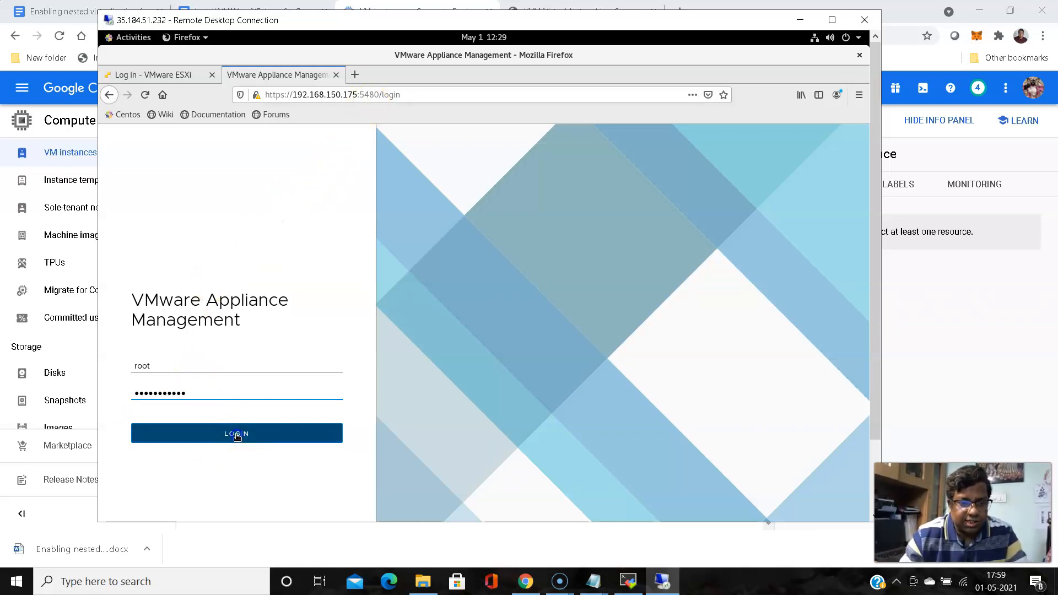
left_click(308, 208)
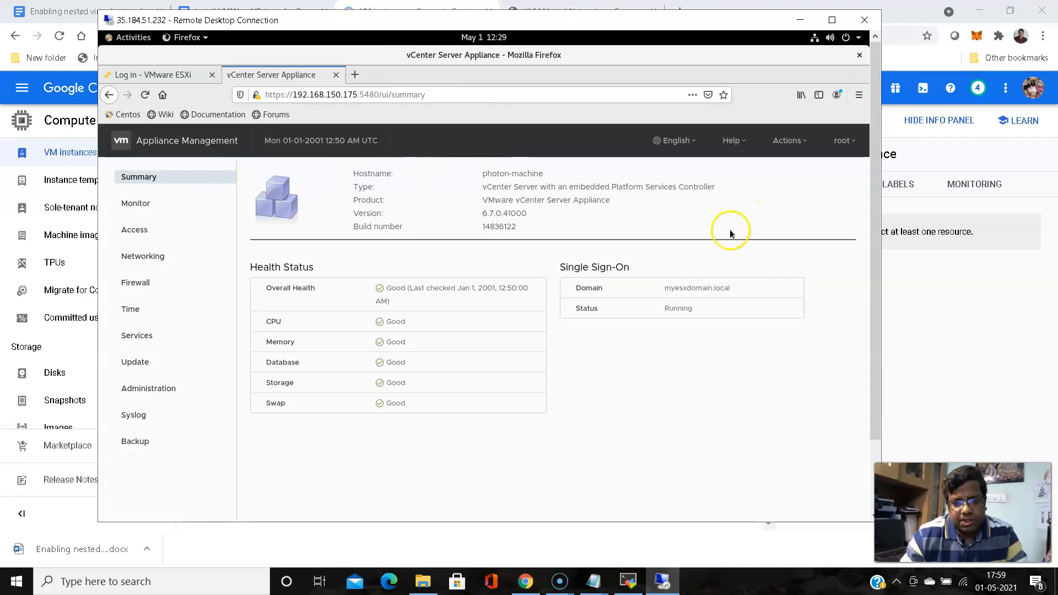
Select the protocol and IP part of the page address and copy it
left_click(265, 95)
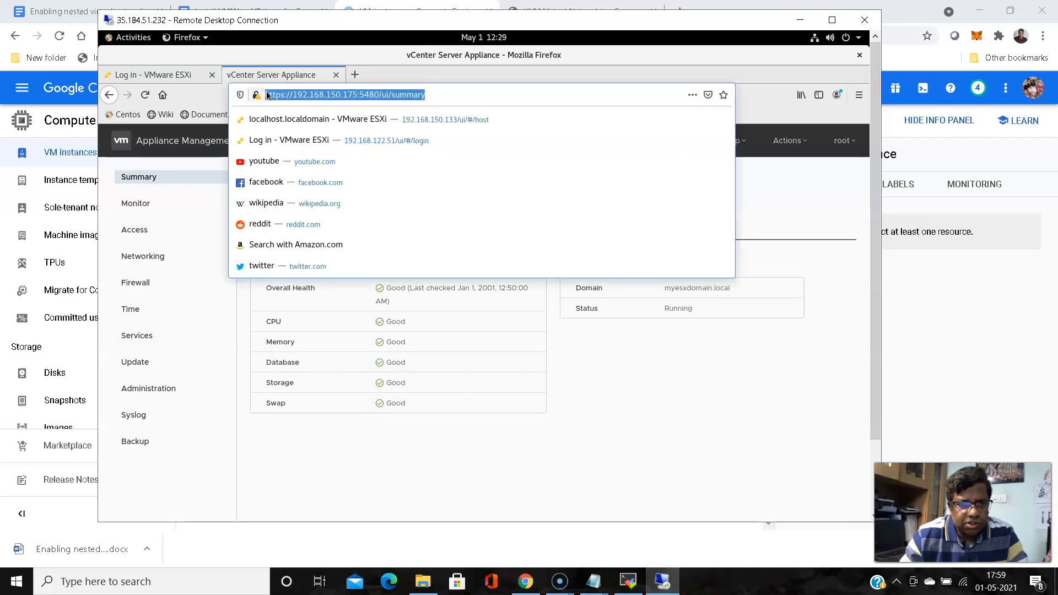
left_click(267, 95)
left_click_drag(267, 94, 359, 96)
key("ctrl+c")
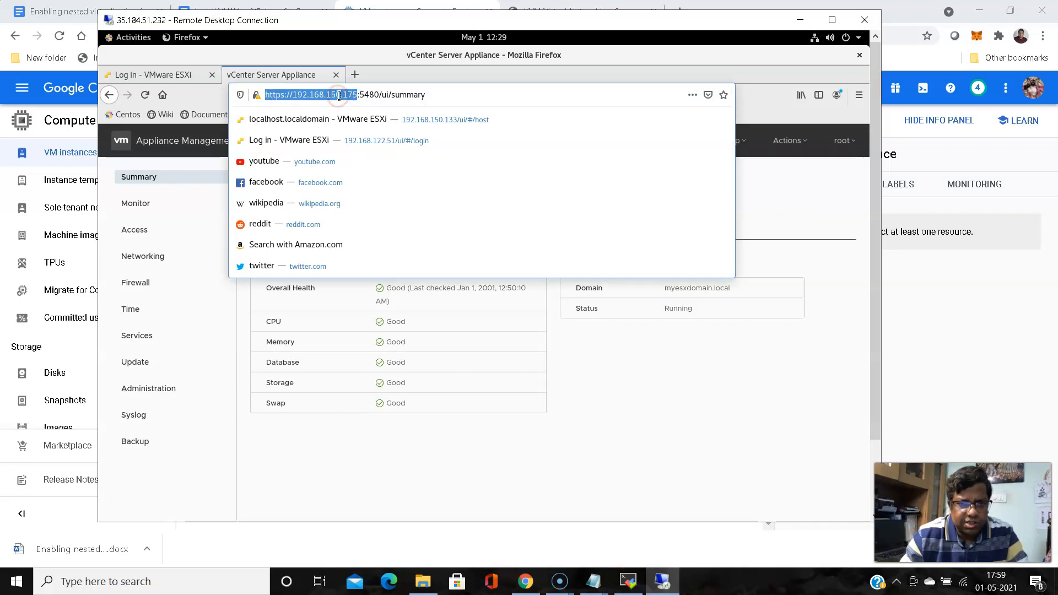
right_click(340, 98)
key("Escape")
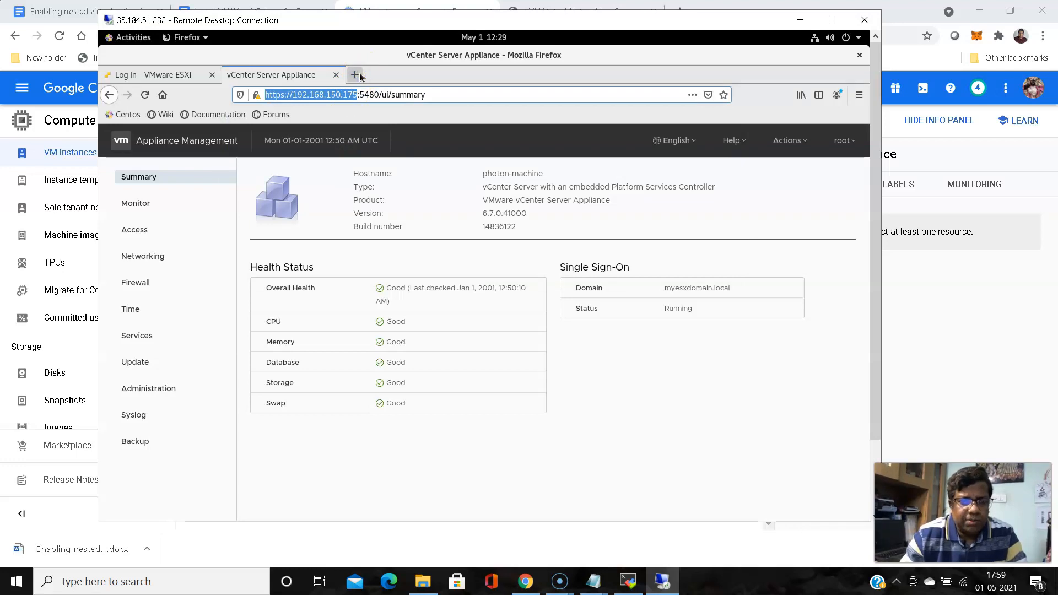
left_click(358, 76)
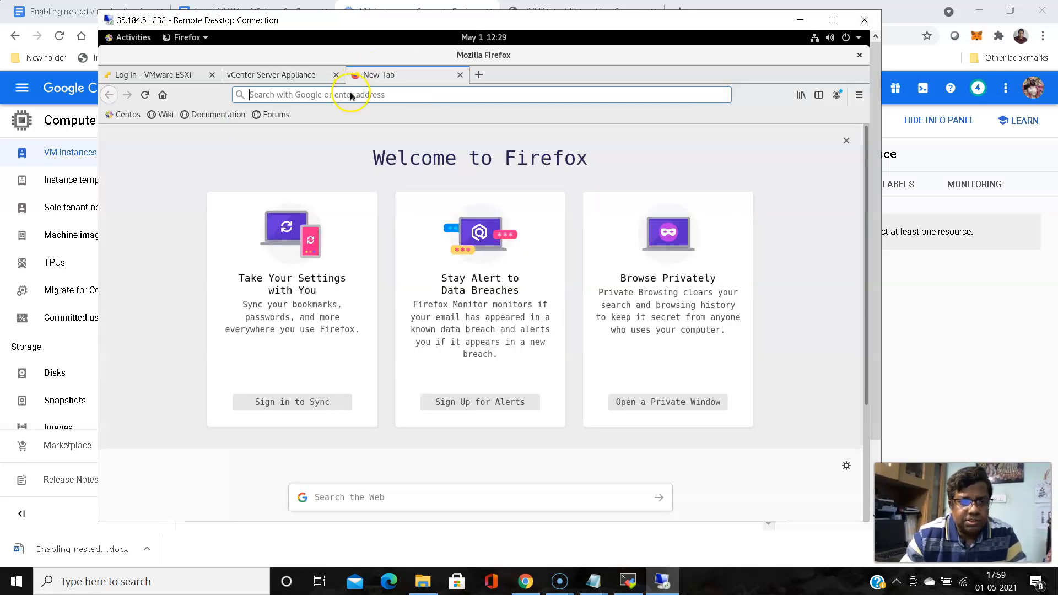
left_click(350, 94)
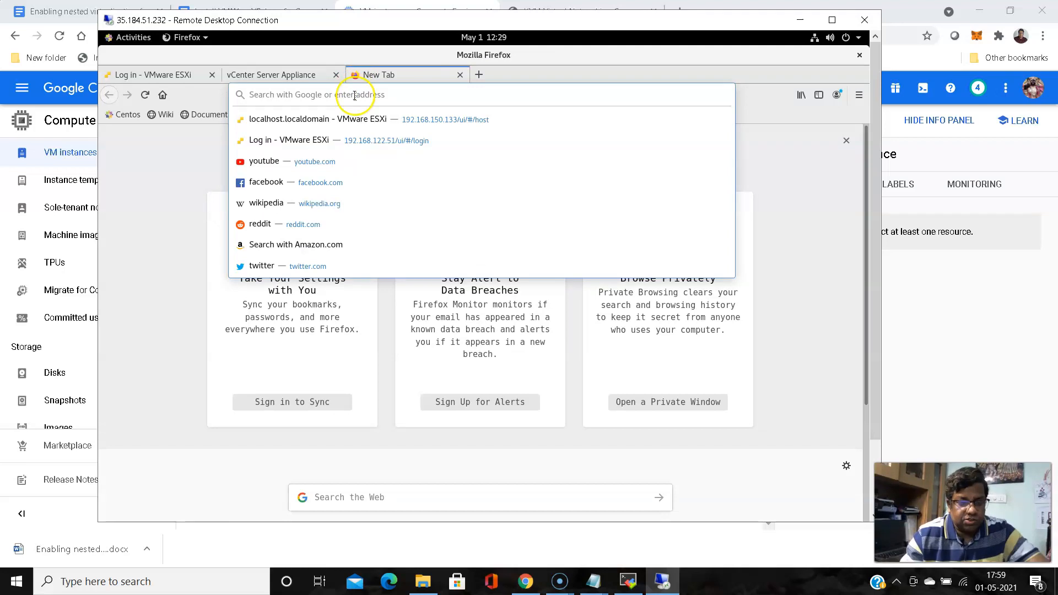
key("ctrl+v")
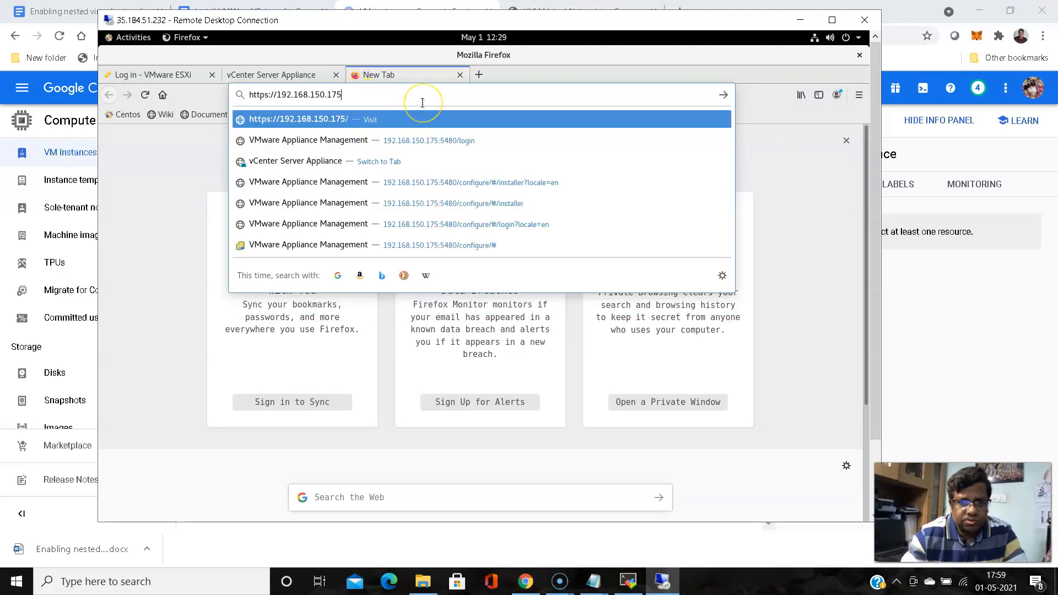
key("Return")
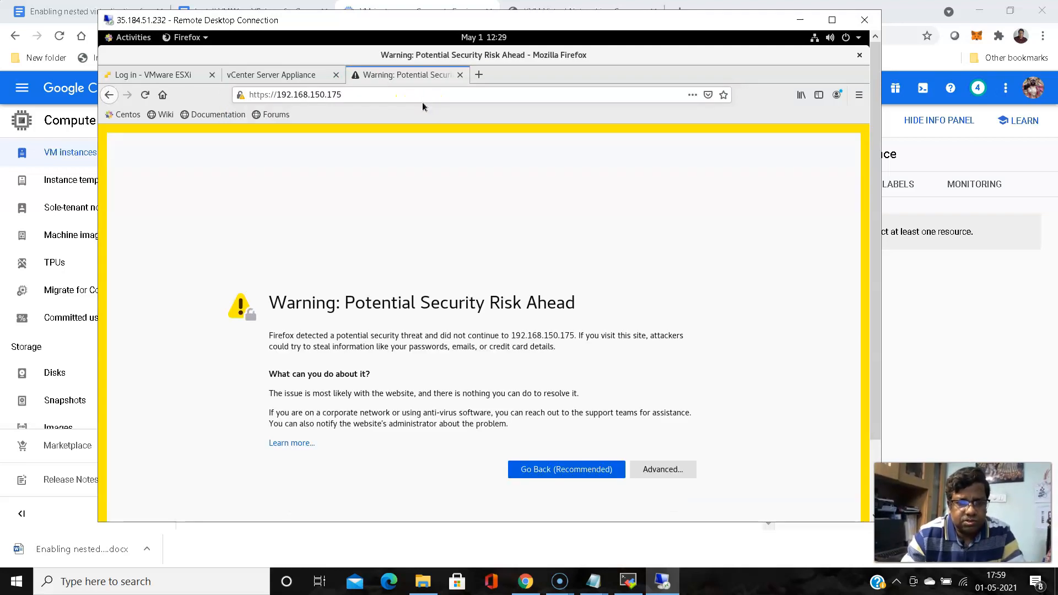
Accept the certificate warning and launch the HTML5 vSphere Client
left_click(672, 472)
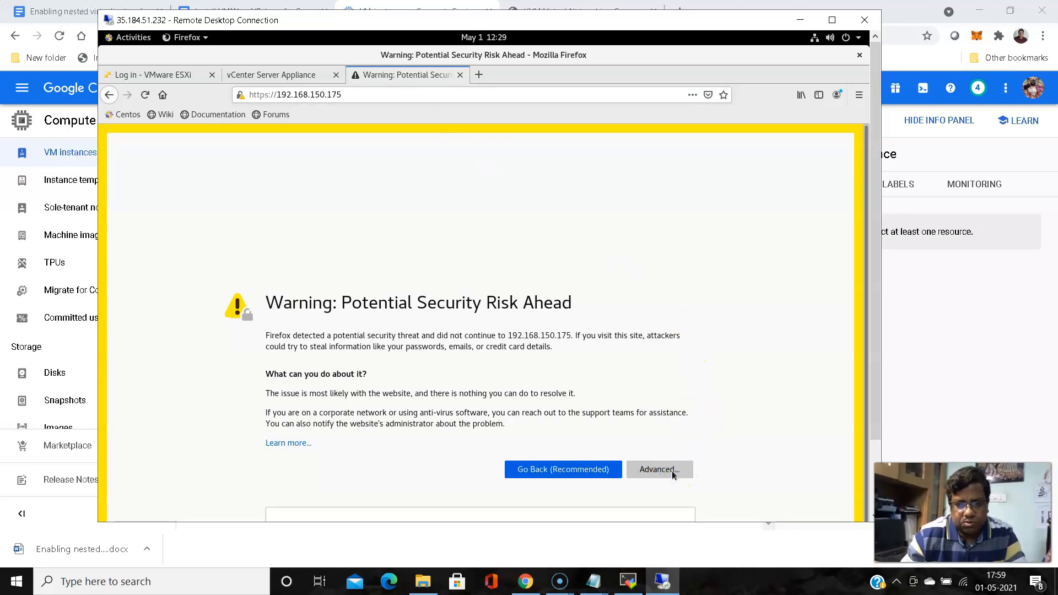
left_click_drag(877, 353, 876, 428)
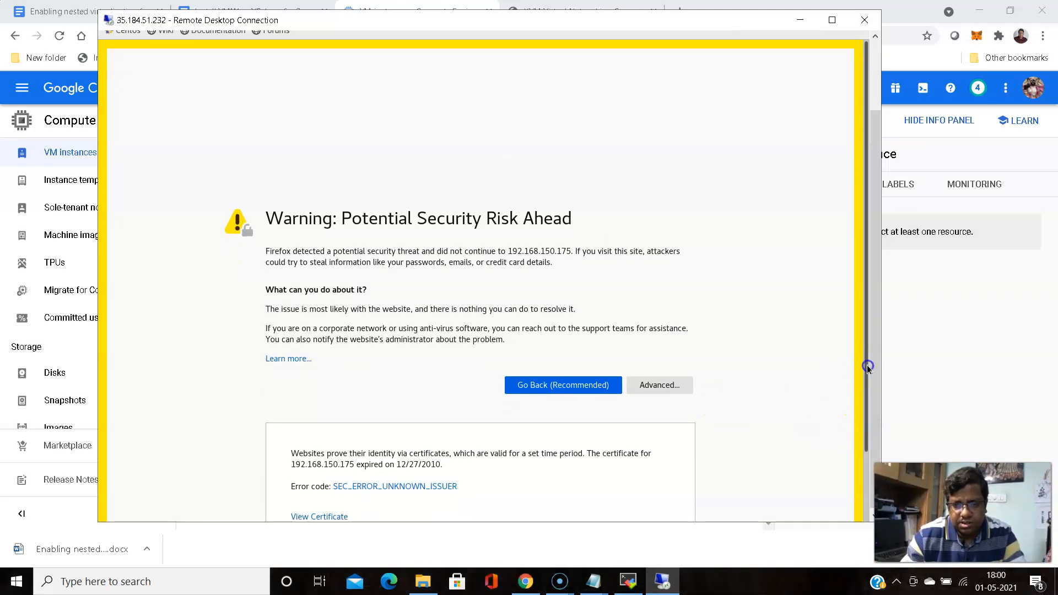
left_click_drag(873, 398, 875, 458)
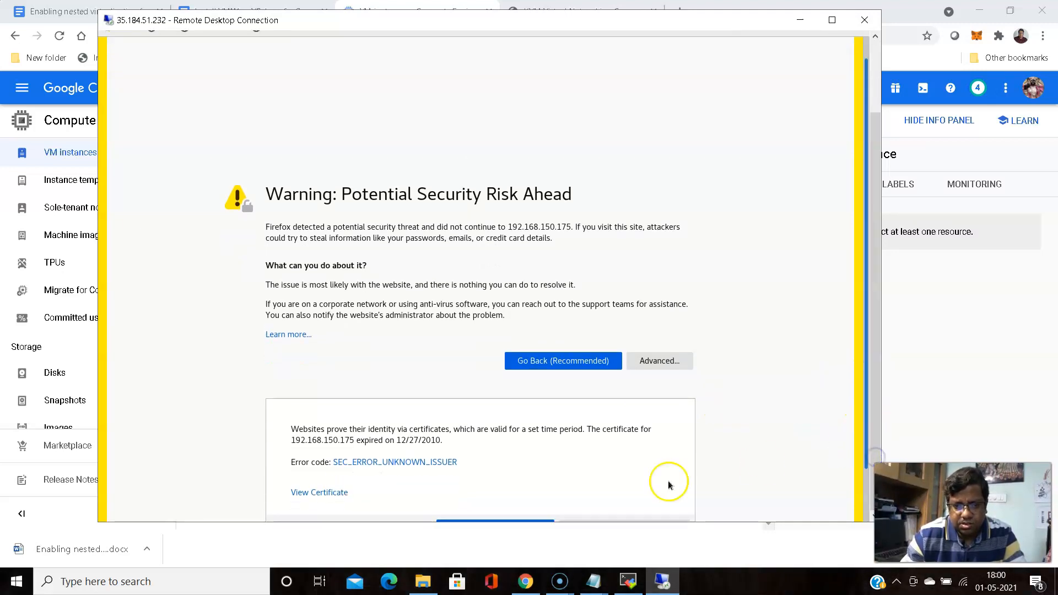
scroll(670, 484, "down", 2)
left_click(637, 484)
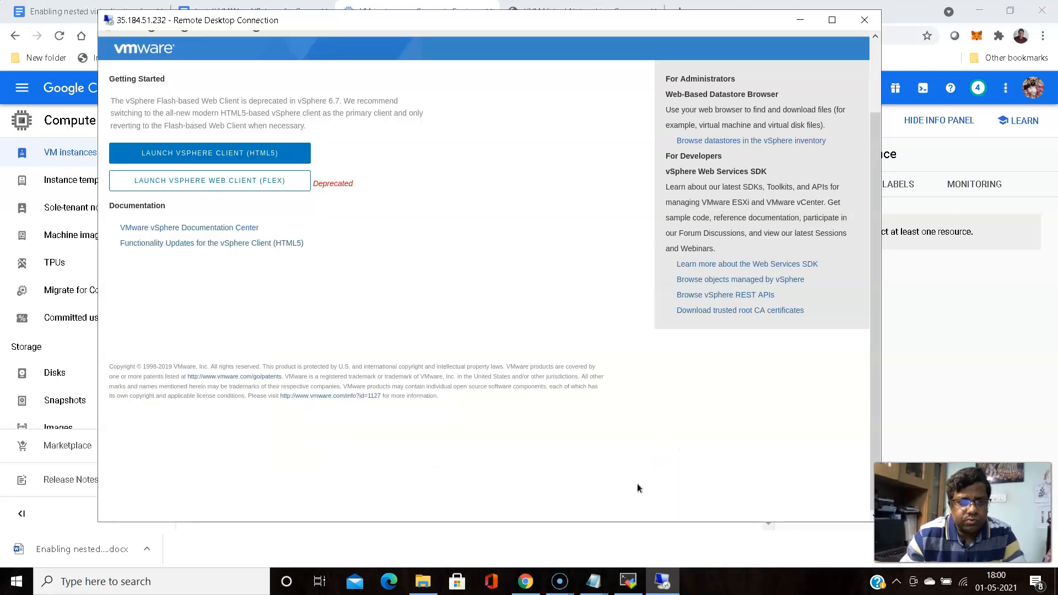
left_click_drag(873, 178, 873, 107)
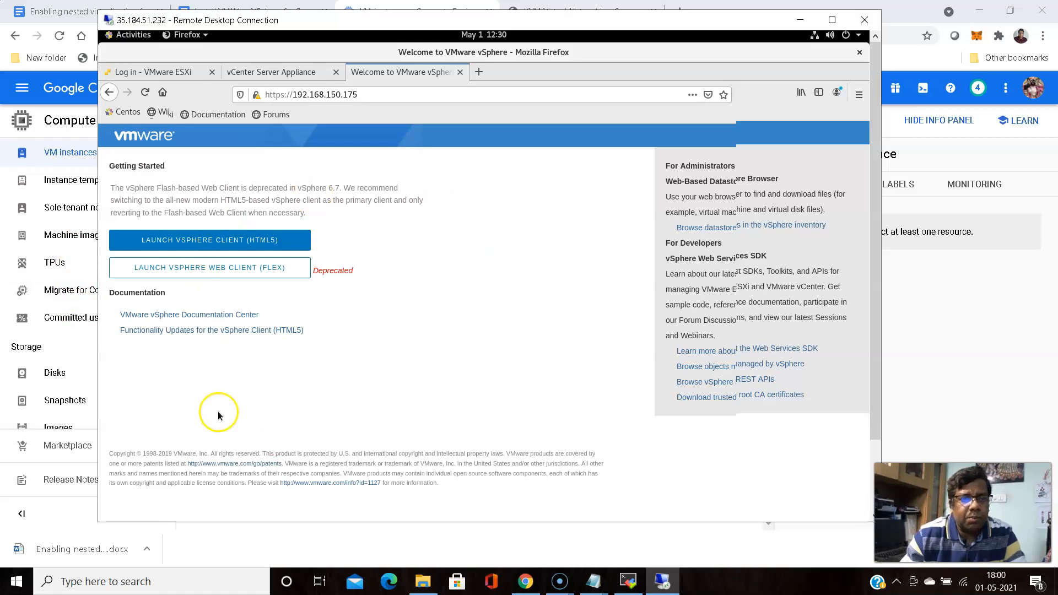
left_click(210, 243)
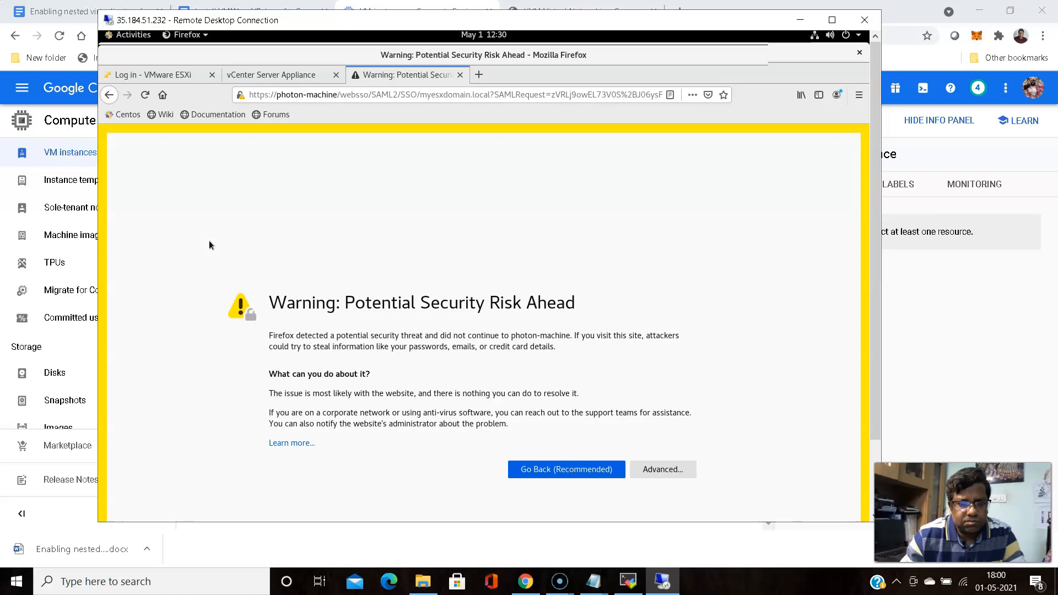
Accept photon-machine's certificate risk to bring up the VMware vSphere login page
left_click(667, 474)
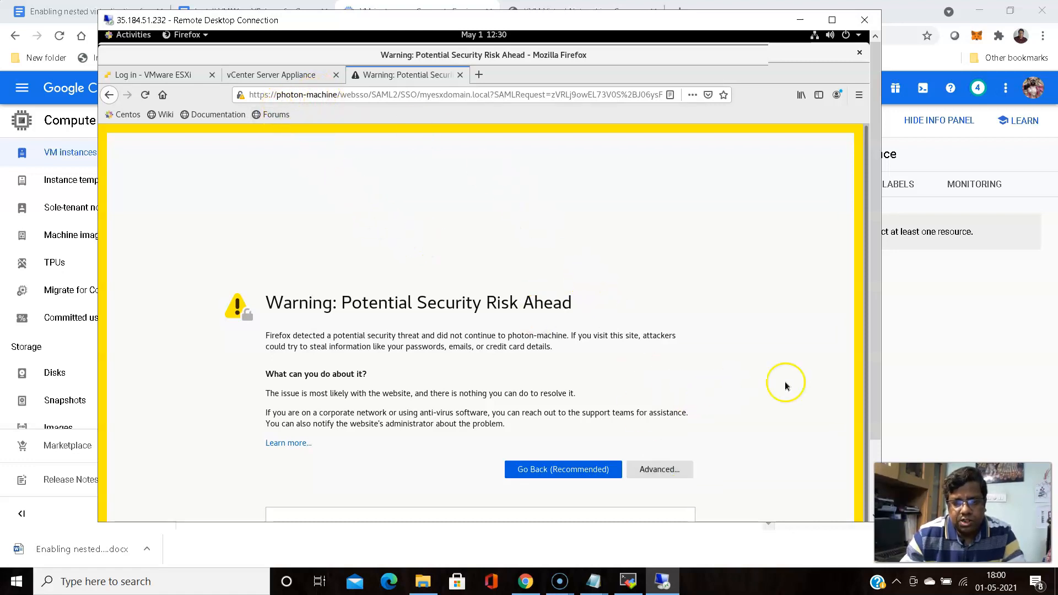
left_click_drag(877, 259, 890, 338)
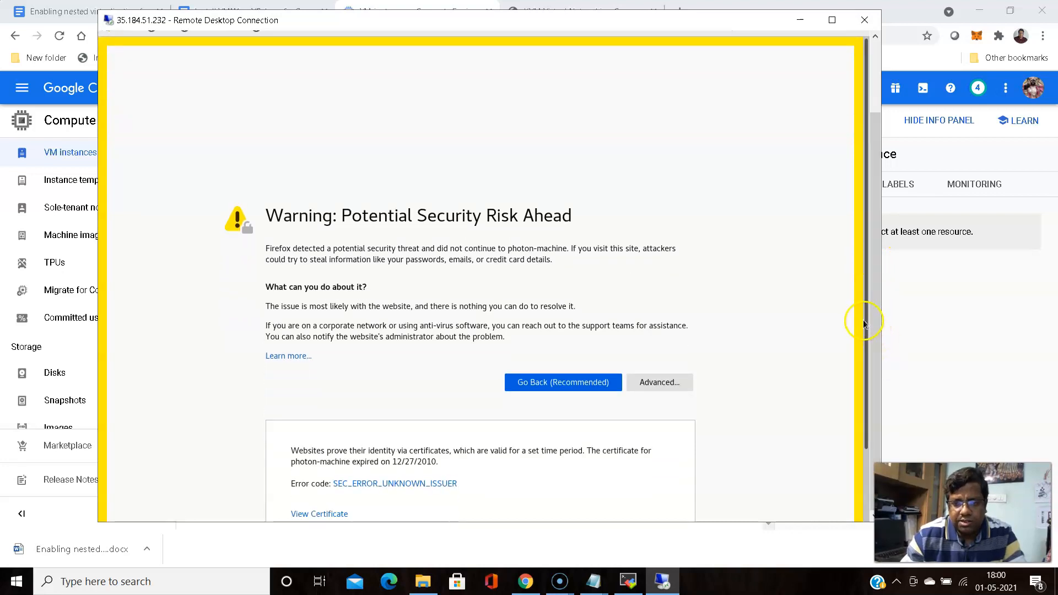
left_click(866, 481)
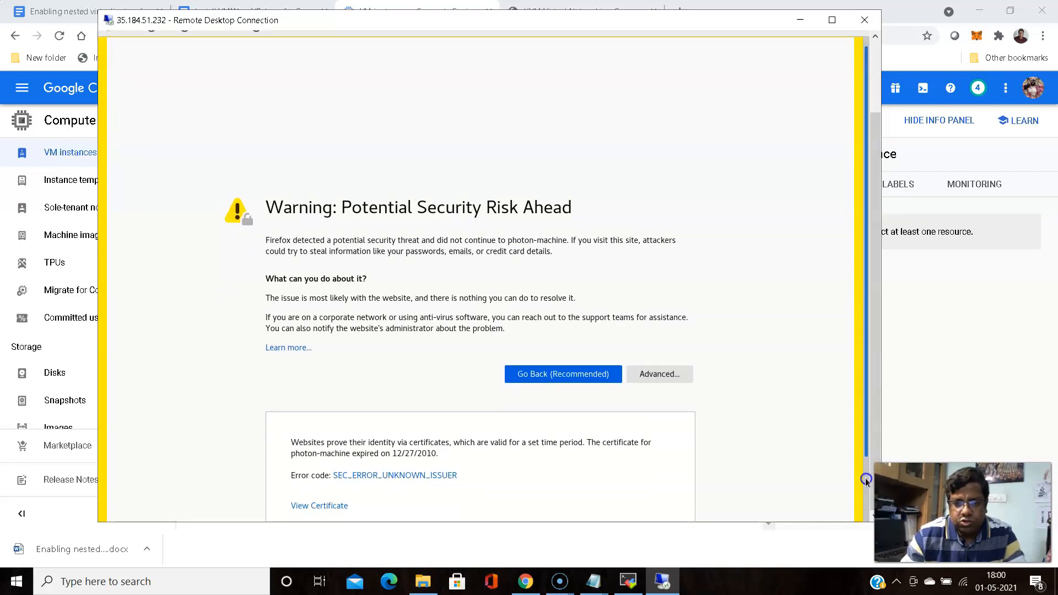
scroll(789, 431, "down", 3)
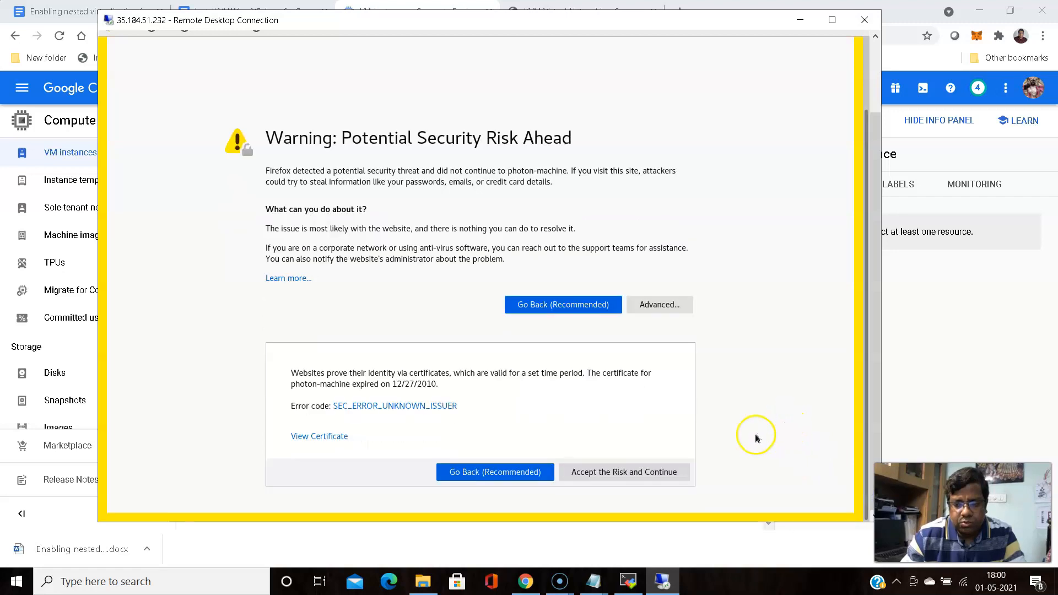
left_click(624, 472)
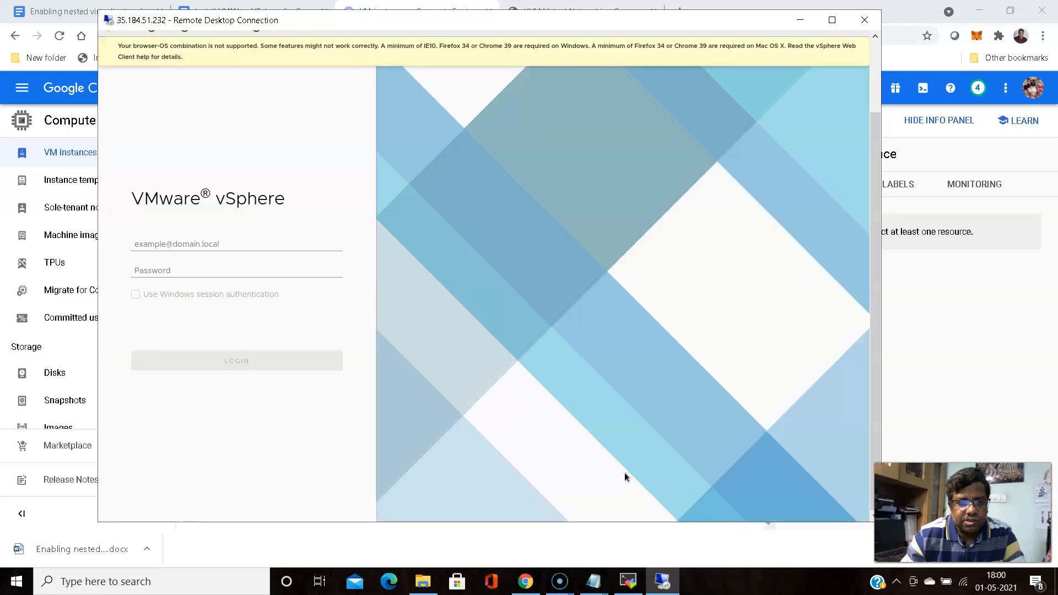
left_click_drag(874, 288, 872, 209)
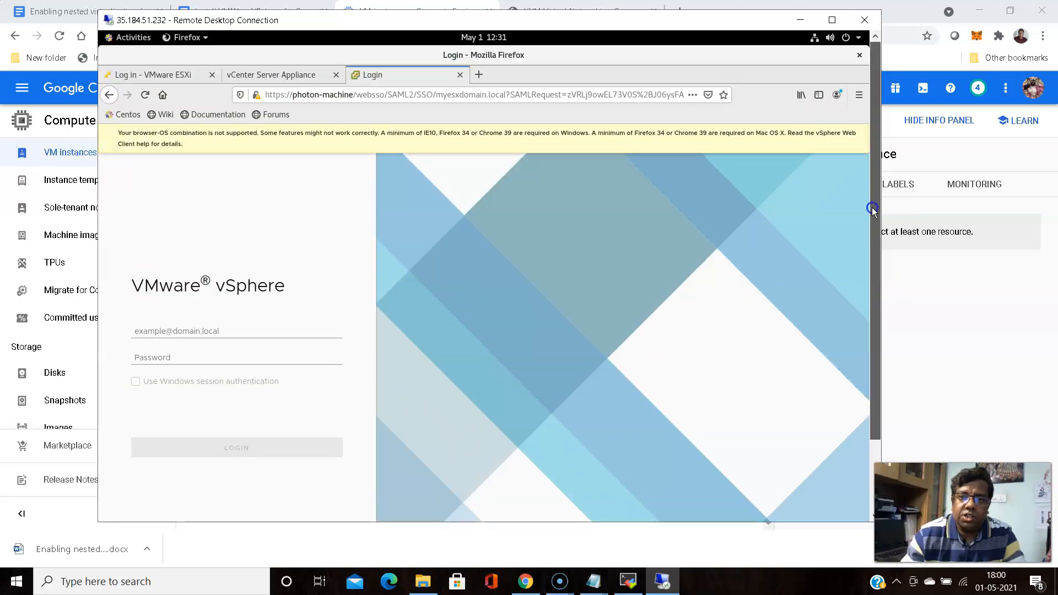
Replace the username with the myesxdomain.local administrator account, enter its password, and log in
left_click(251, 331)
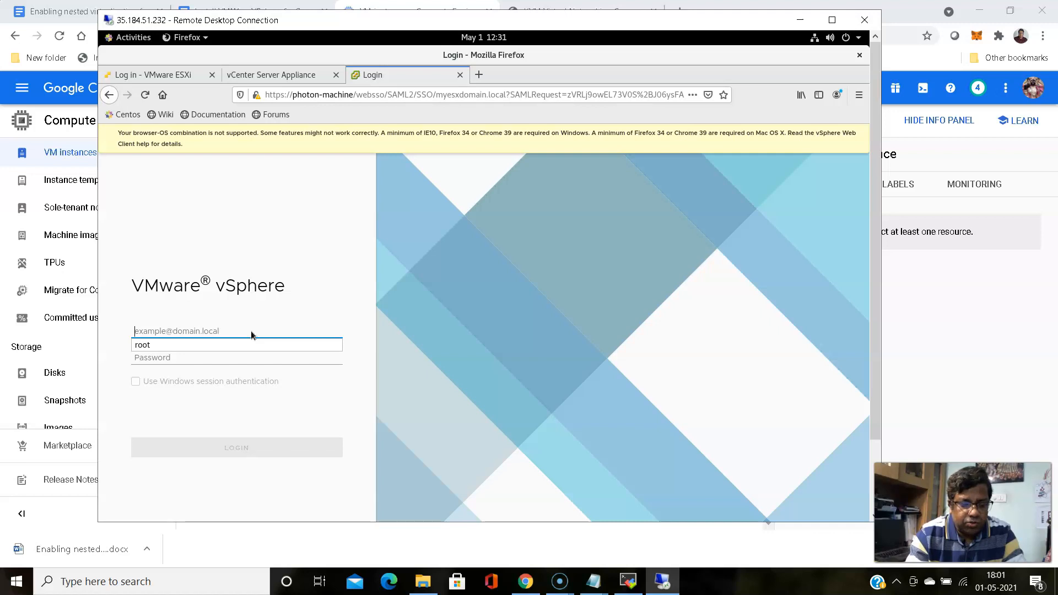
type("esxi")
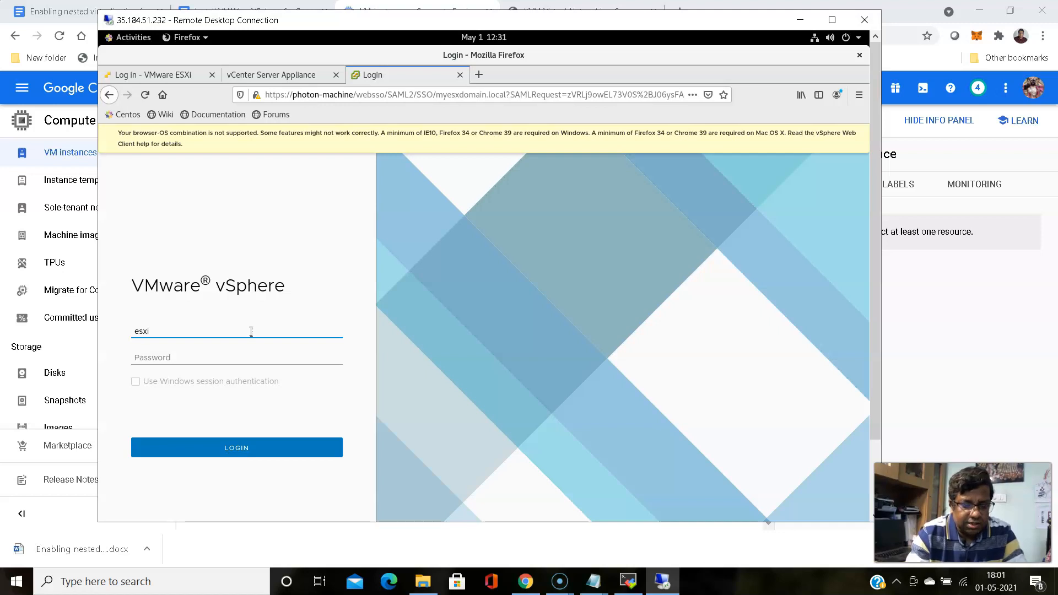
key("BackSpace")
key("BackSpace")
key("BackSpace")
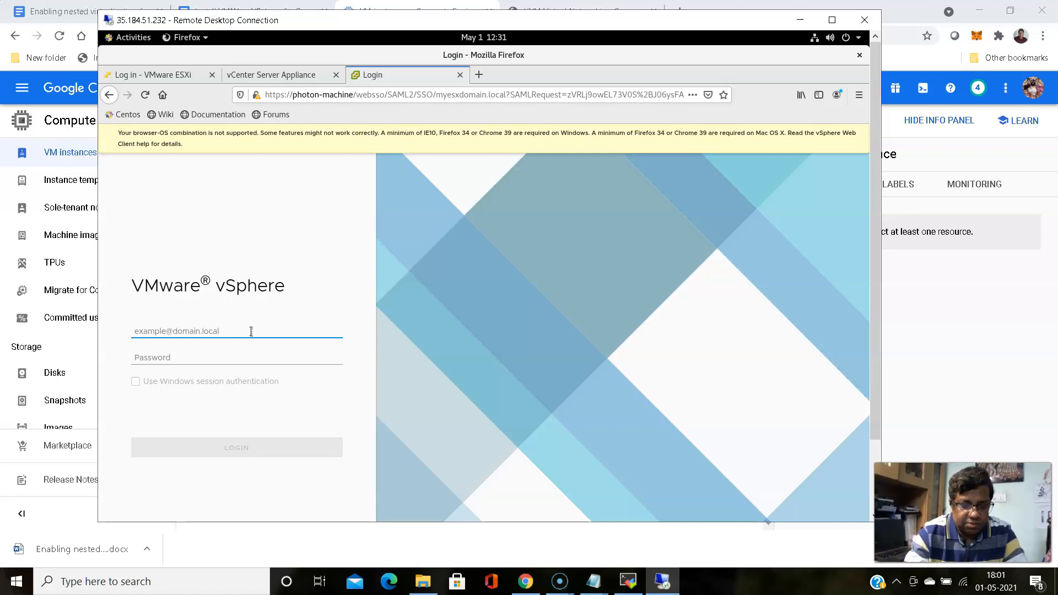
type("myesxdomain.local\\administrator")
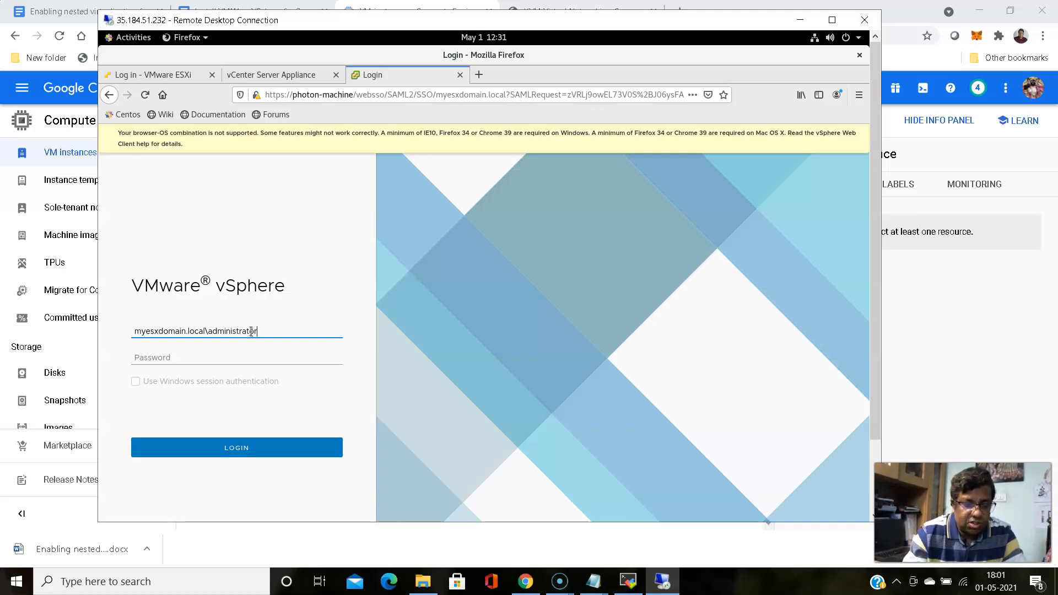
key("Tab")
type("••")
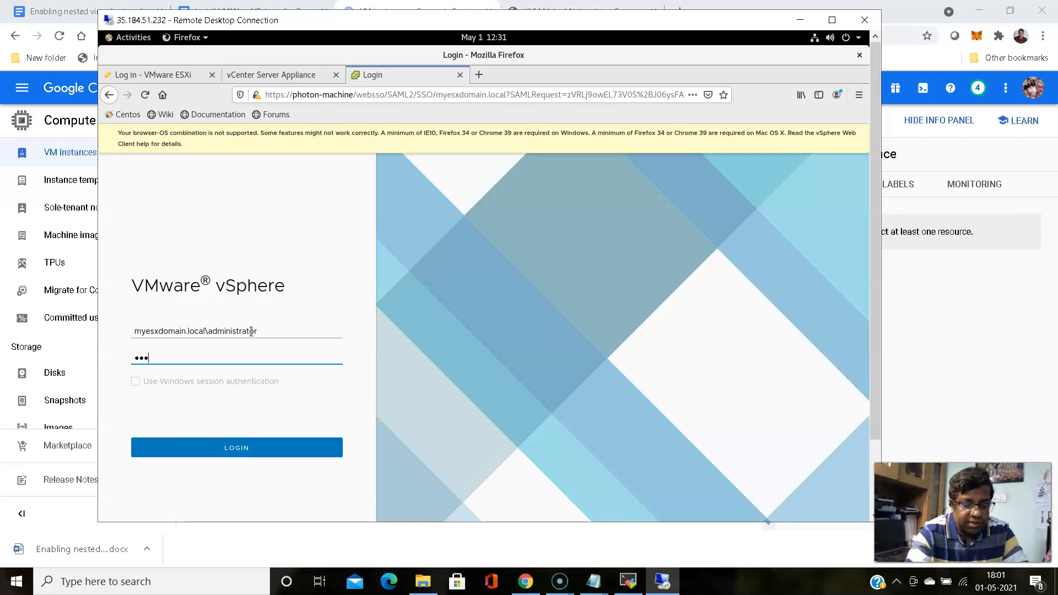
type("•••••••••")
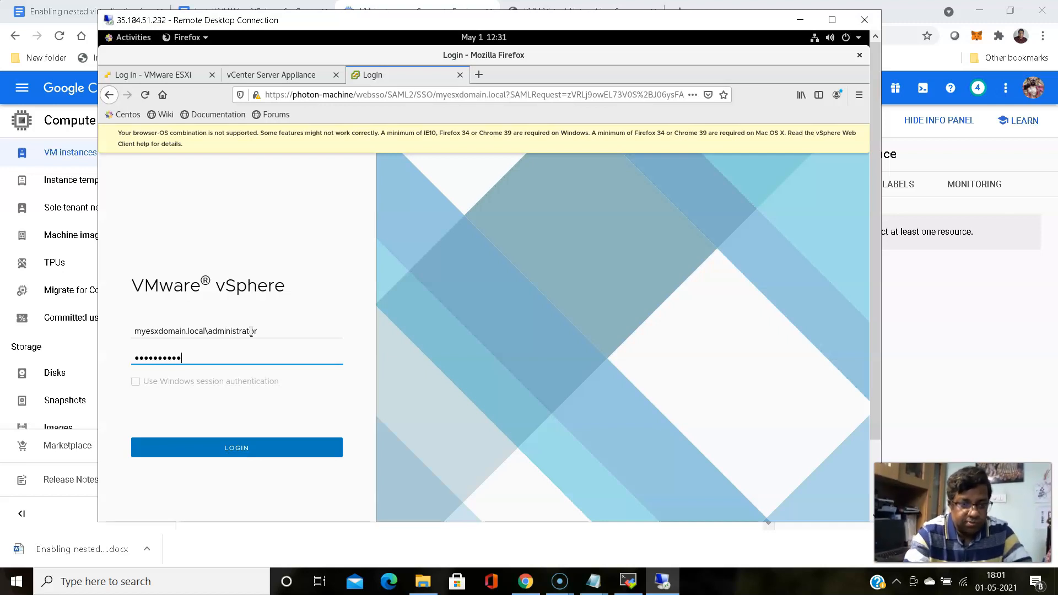
left_click(239, 456)
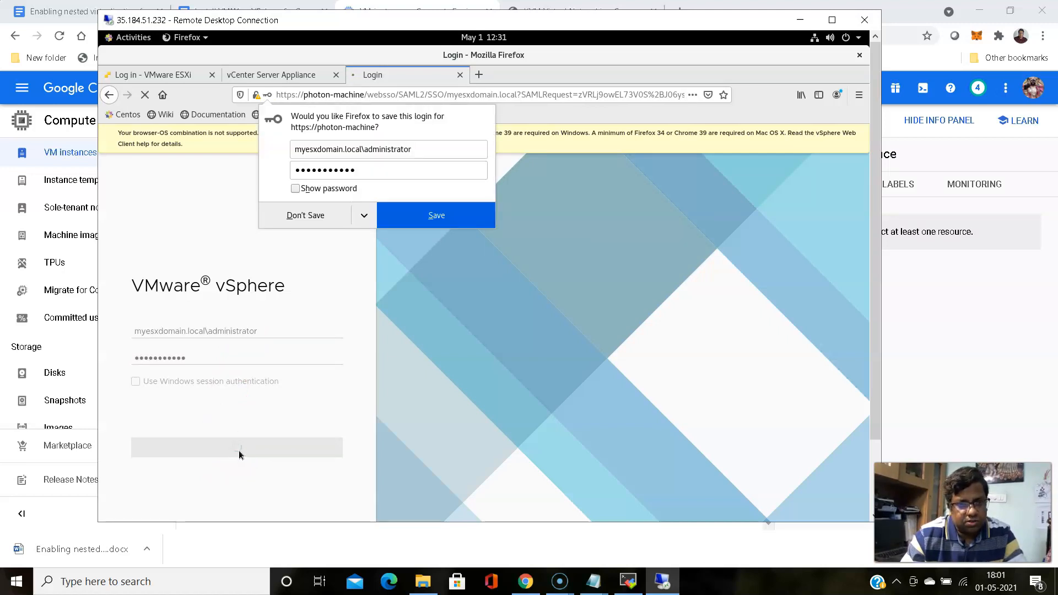
Decline Firefox's offer to save the vSphere login
left_click(304, 215)
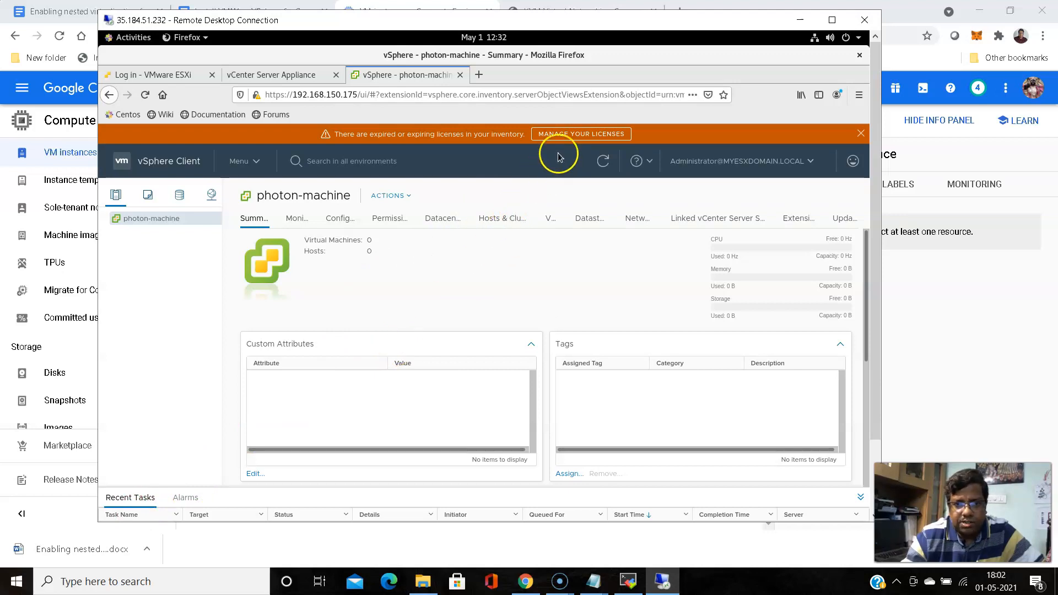
From the expiring-licenses banner, go to license management and begin adding new license keys
left_click(567, 134)
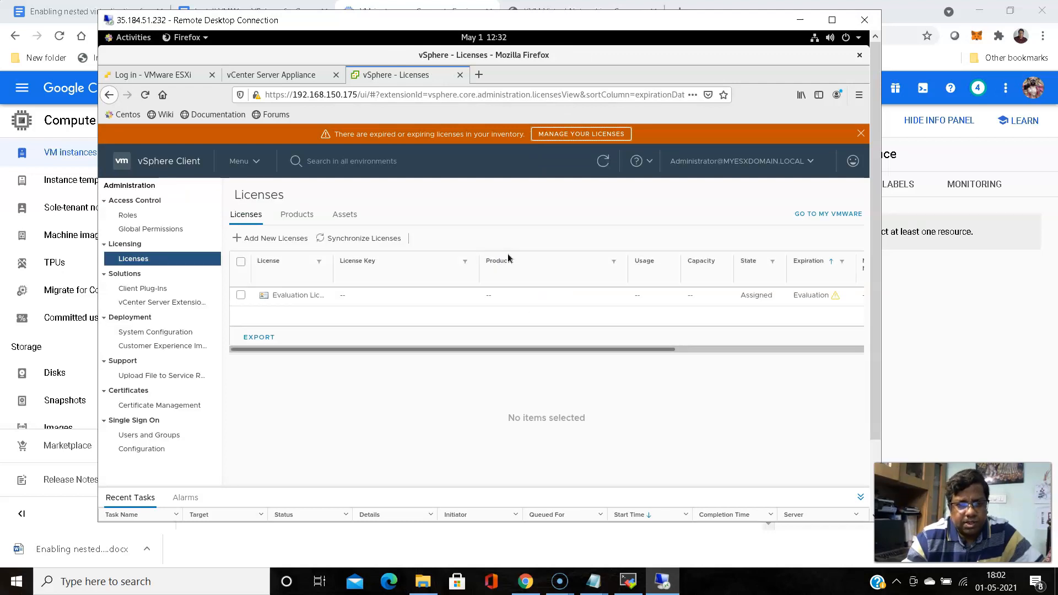
left_click(269, 238)
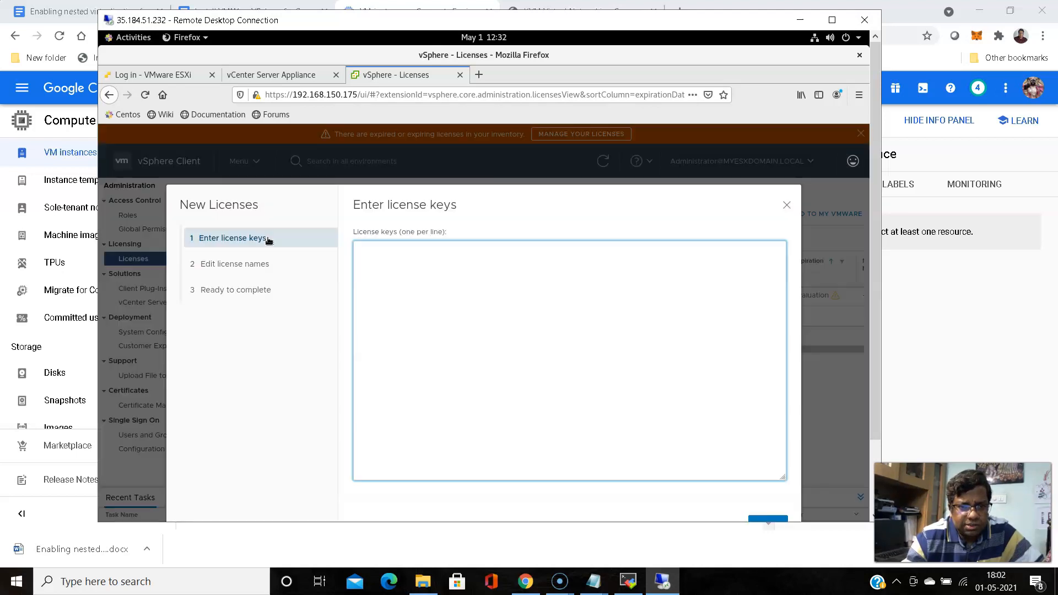
left_click(465, 298)
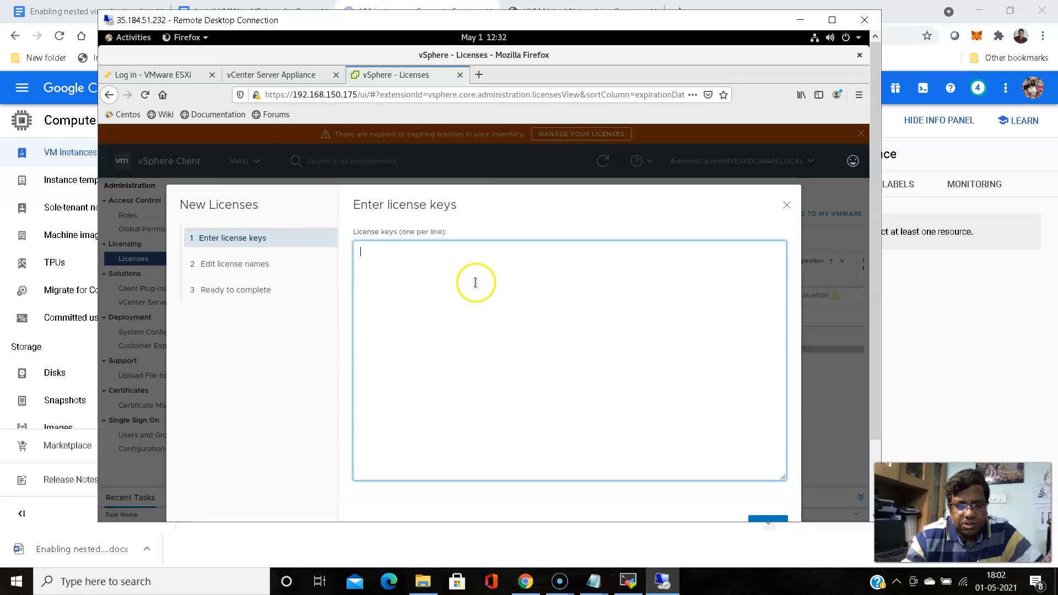
left_click(455, 255)
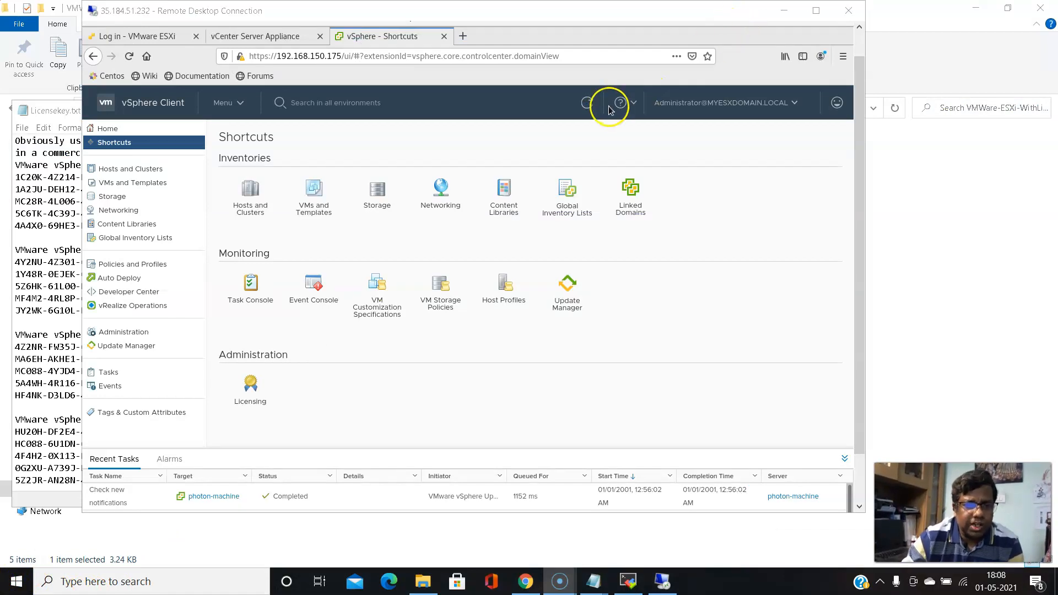
Return to the vSphere Client Shortcuts and open the Hosts and Clusters inventory
left_click(133, 106)
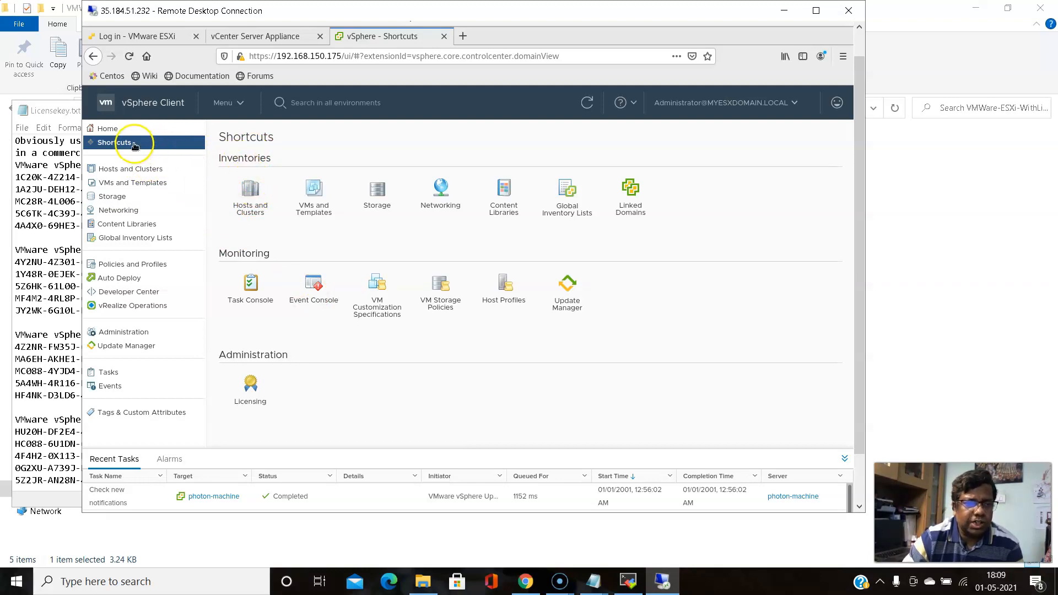
left_click(253, 193)
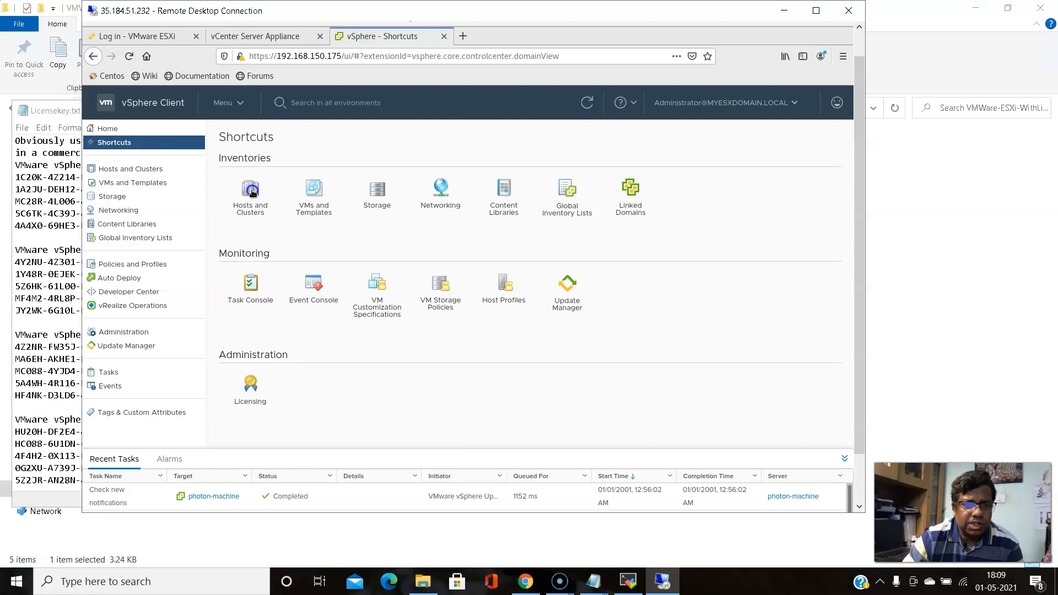
left_click(199, 221)
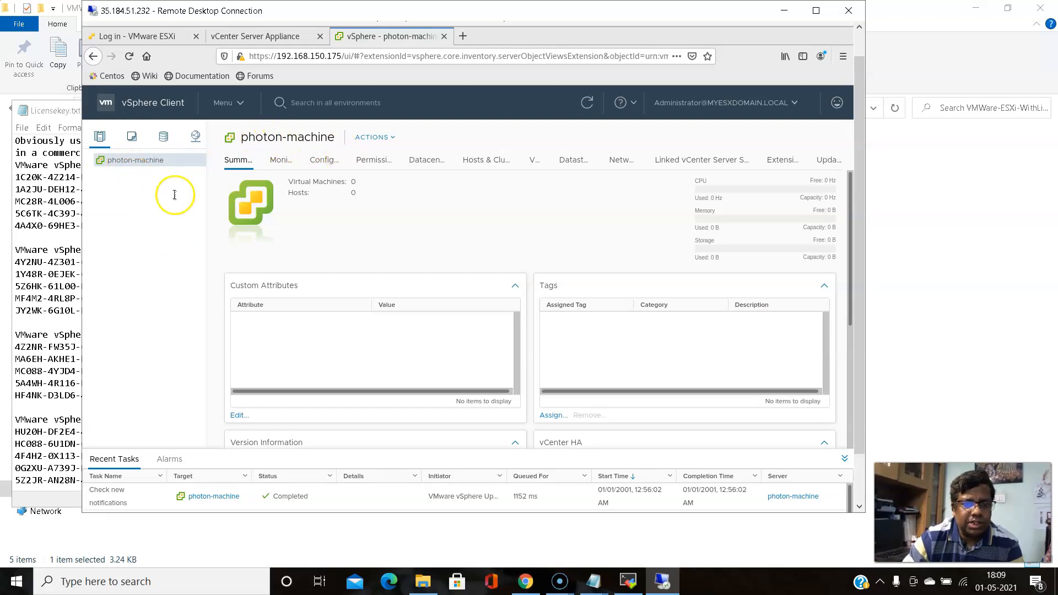
Create a new datacenter named myDC1 under photon-machine and select it in the navigator
left_click(393, 137)
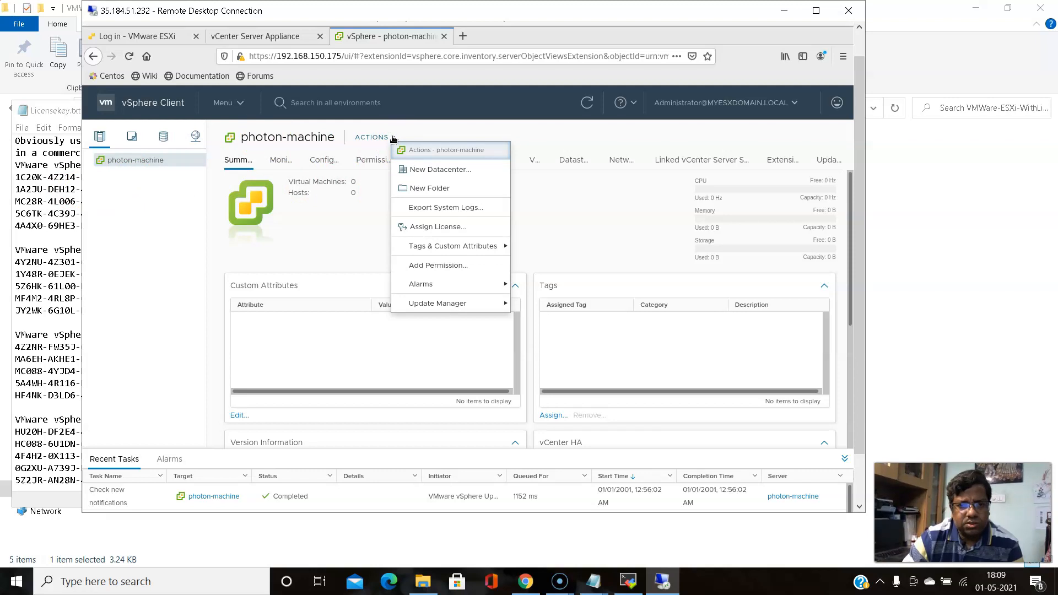
left_click(432, 170)
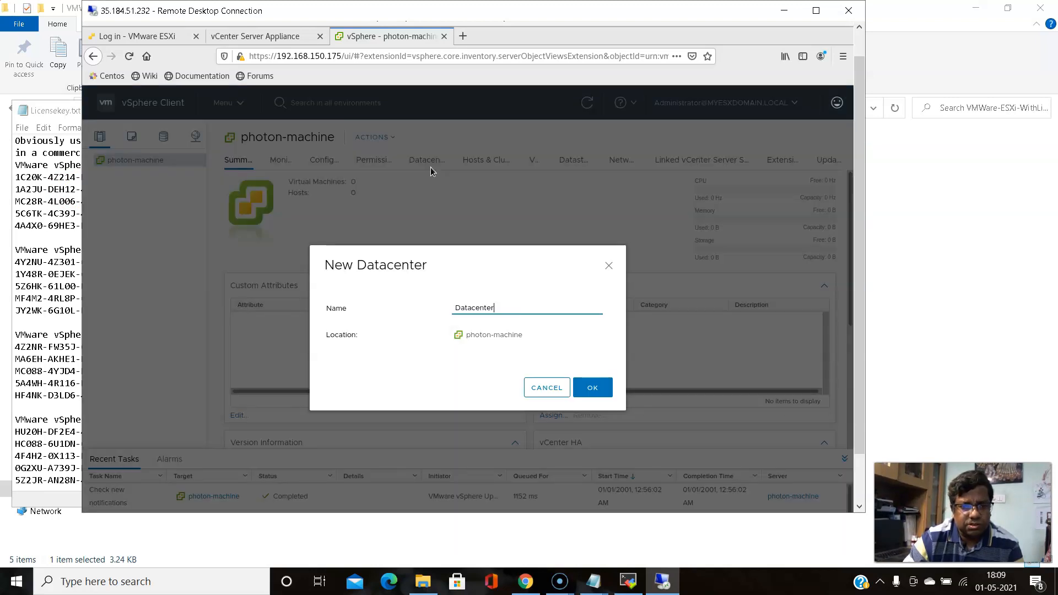
left_click(499, 321)
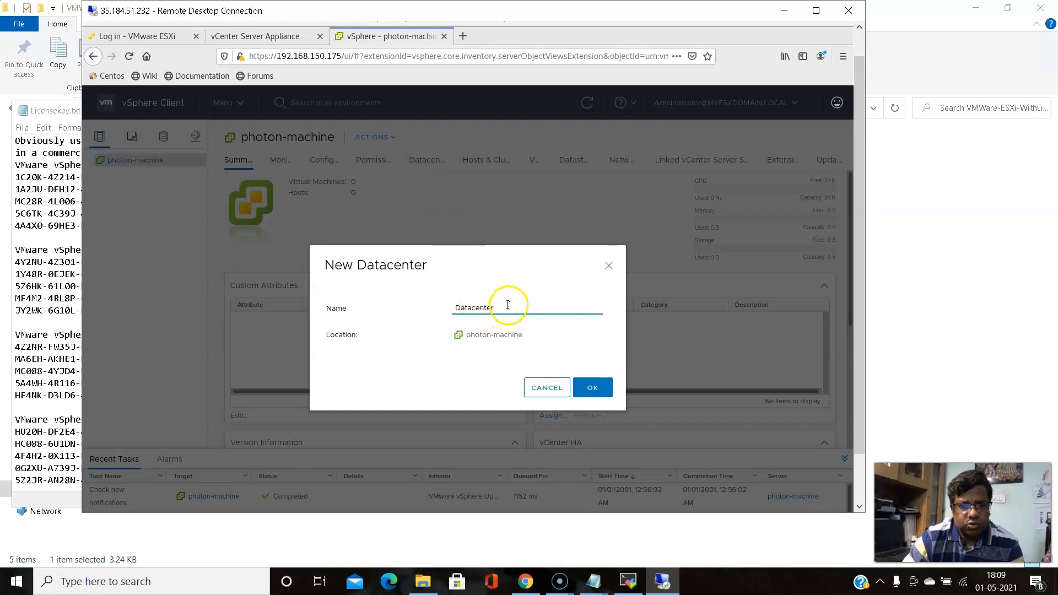
key("BackSpace")
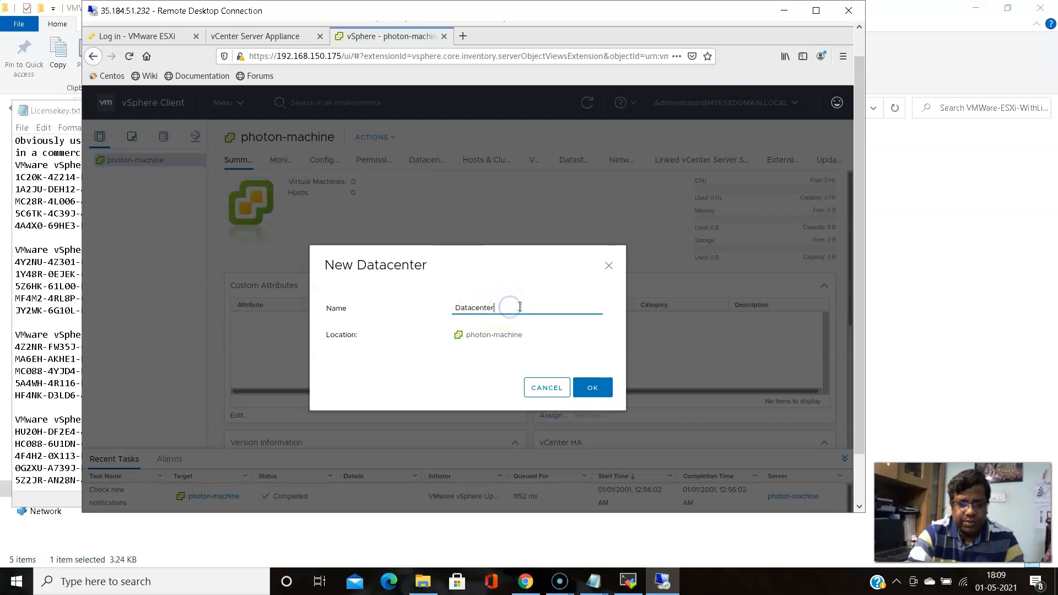
key("BackSpace")
key("BackSpace")
key("BackSpace")
key("BackSpace")
key("BackSpace")
key("BackSpace")
key("BackSpace")
key("BackSpace")
key("BackSpace")
type("M")
key("BackSpace")
key("BackSpace")
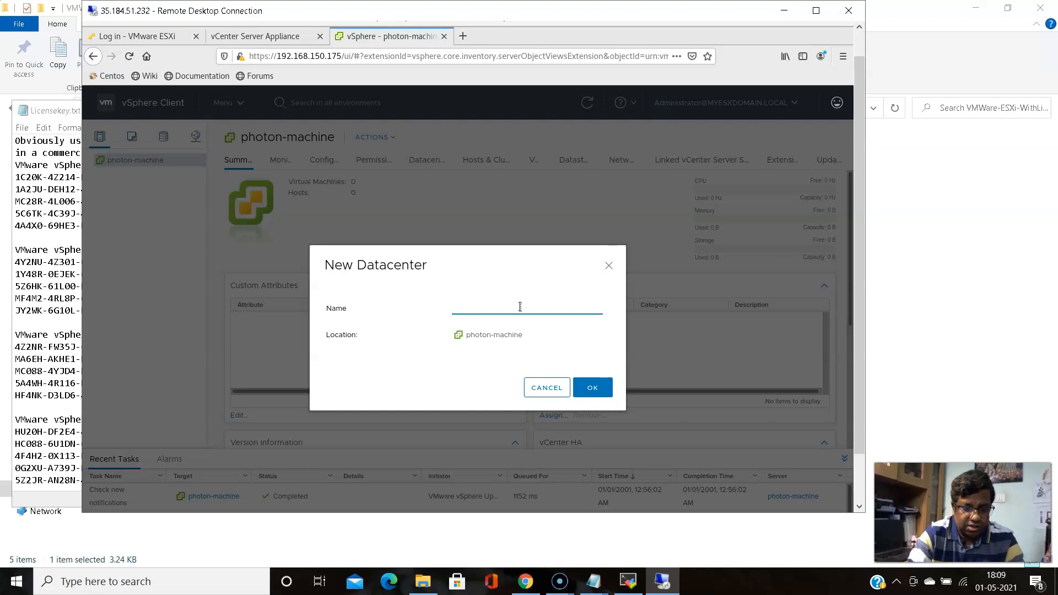
type("myDC1")
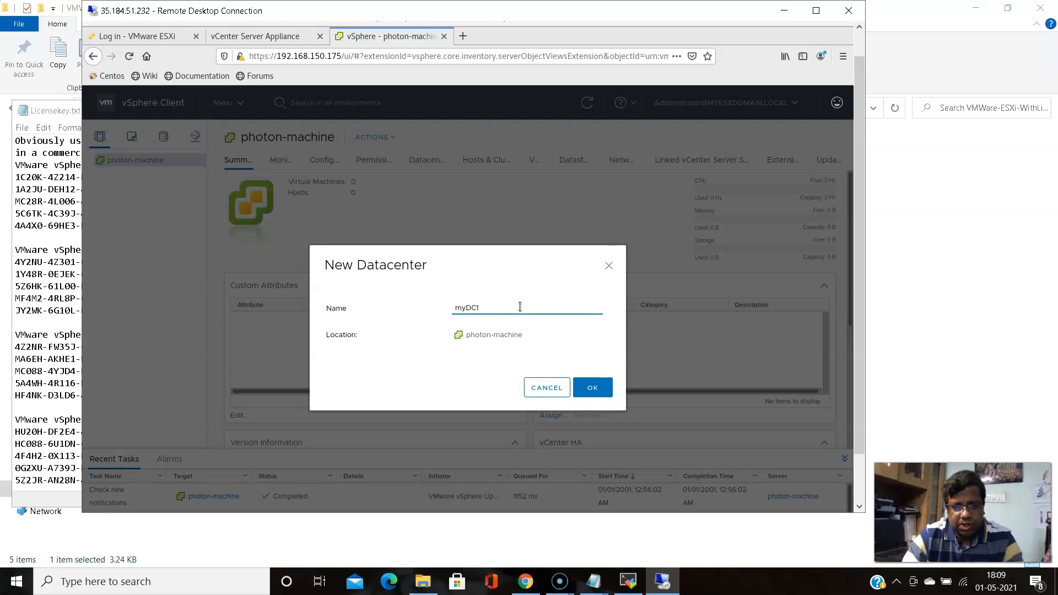
left_click(586, 392)
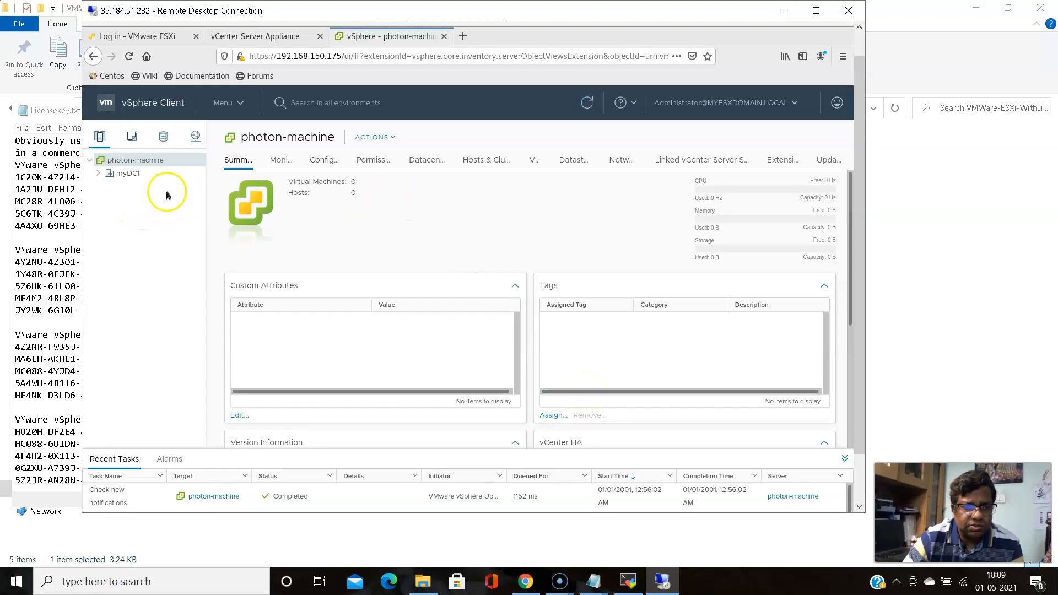
left_click(127, 174)
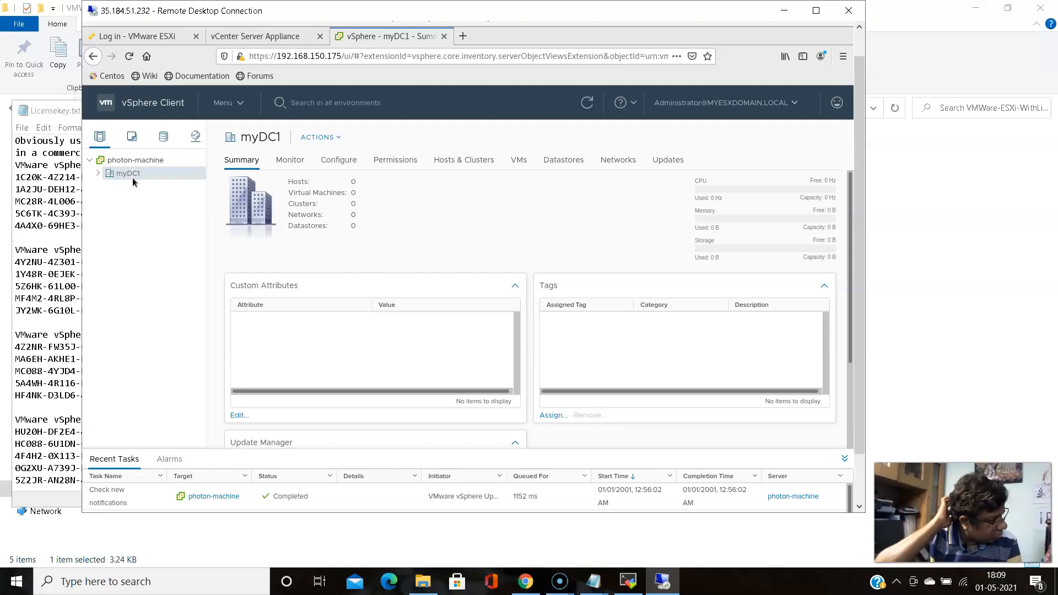
Start adding a host to myDC1, checking the session notes for the host IPs
left_click(340, 138)
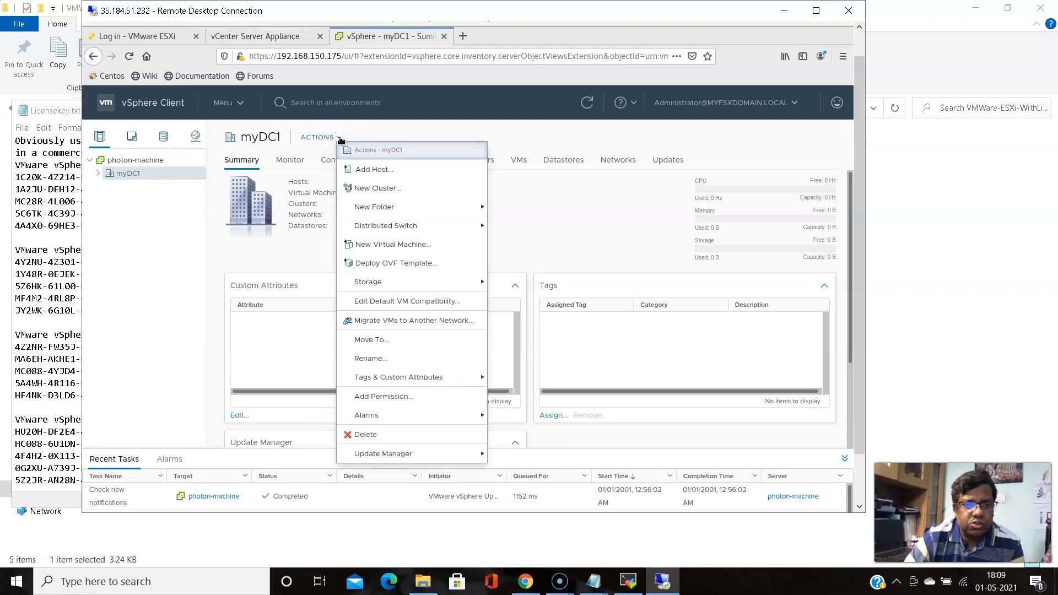
left_click(380, 171)
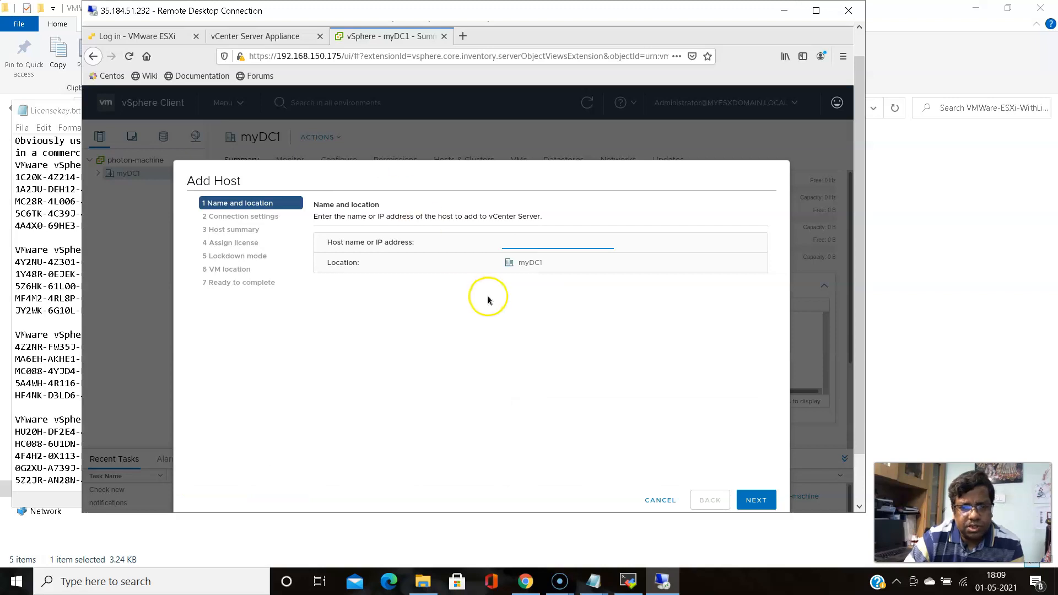
scroll(859, 236, "down", 2)
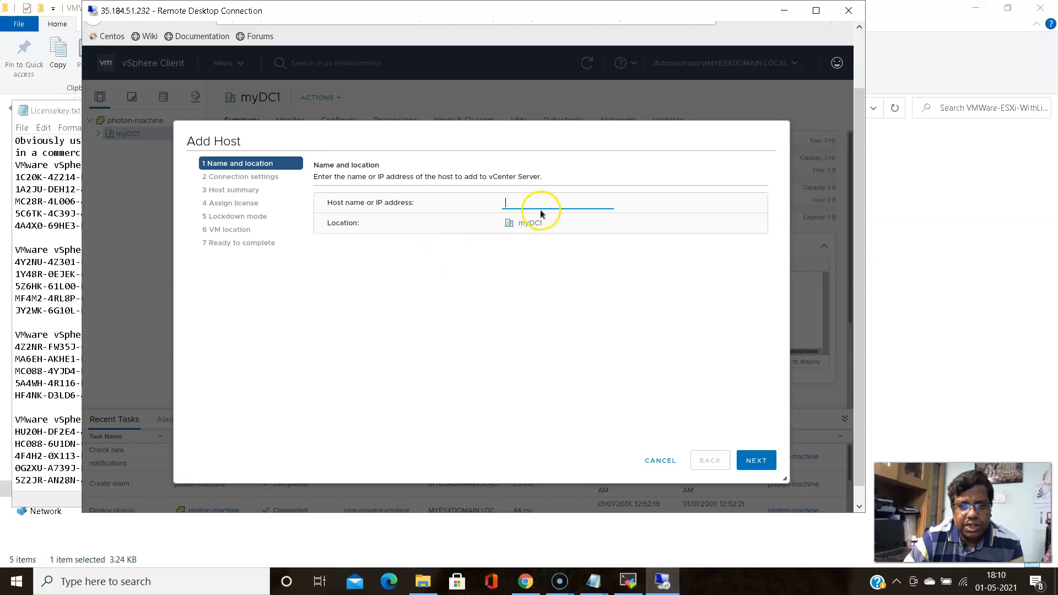
left_click(598, 581)
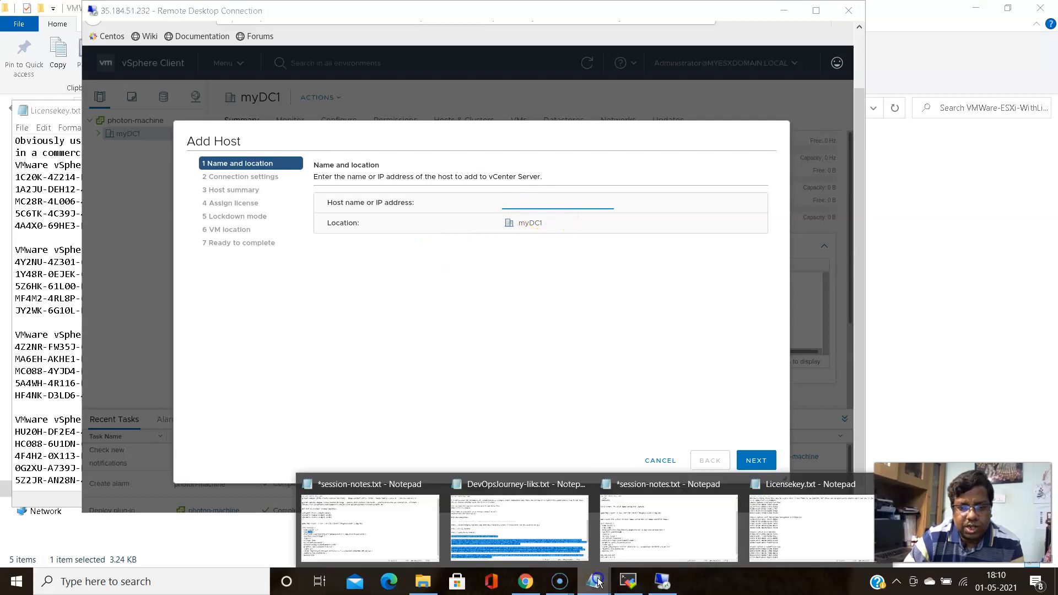
left_click(672, 532)
scroll(400, 378, "down", 1)
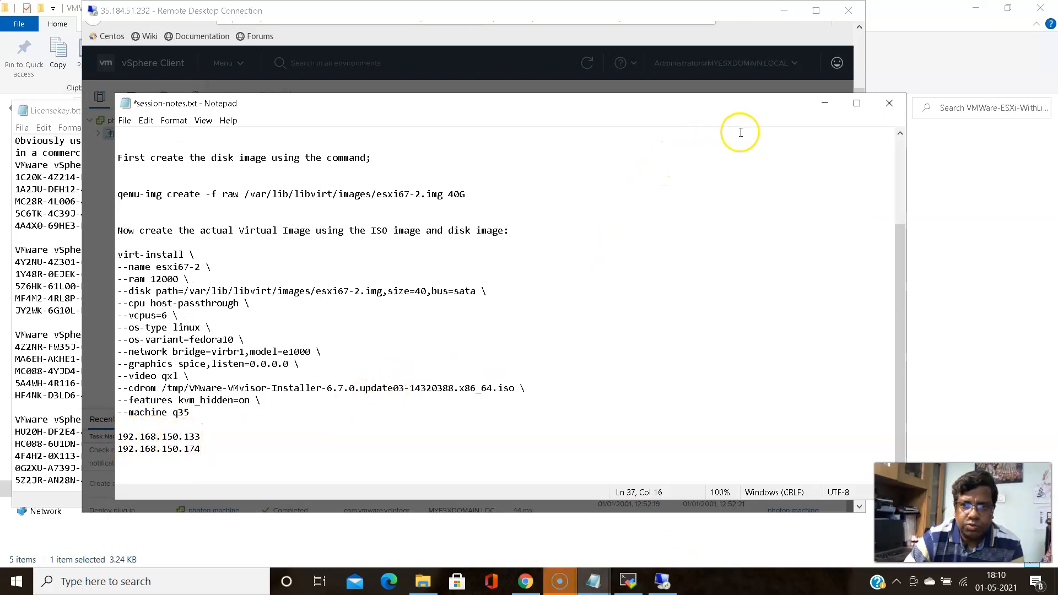
left_click(824, 103)
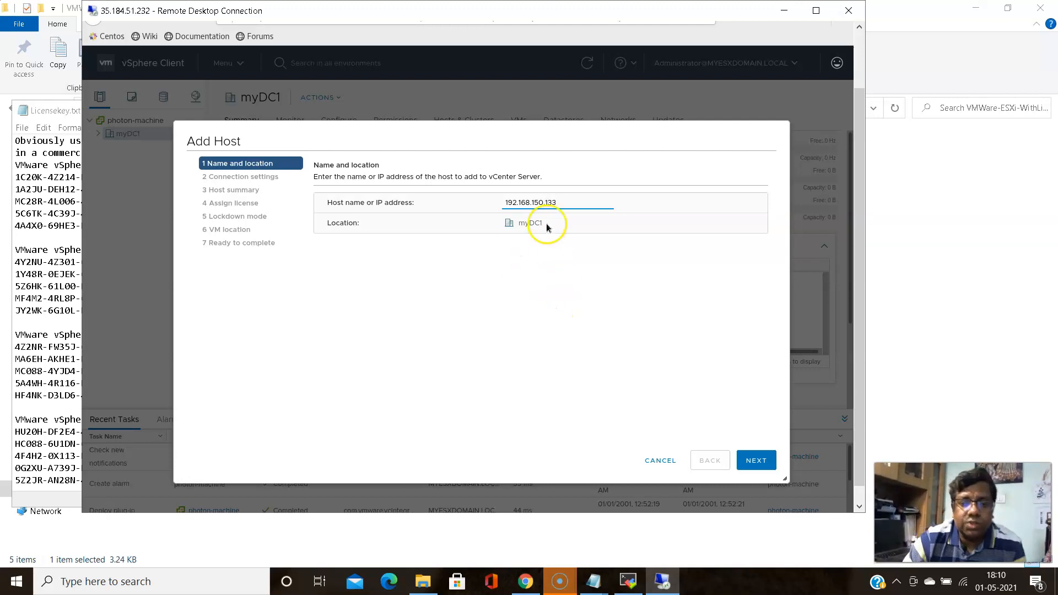
Enter user name root and the host password in connection settings and submit
left_click(743, 459)
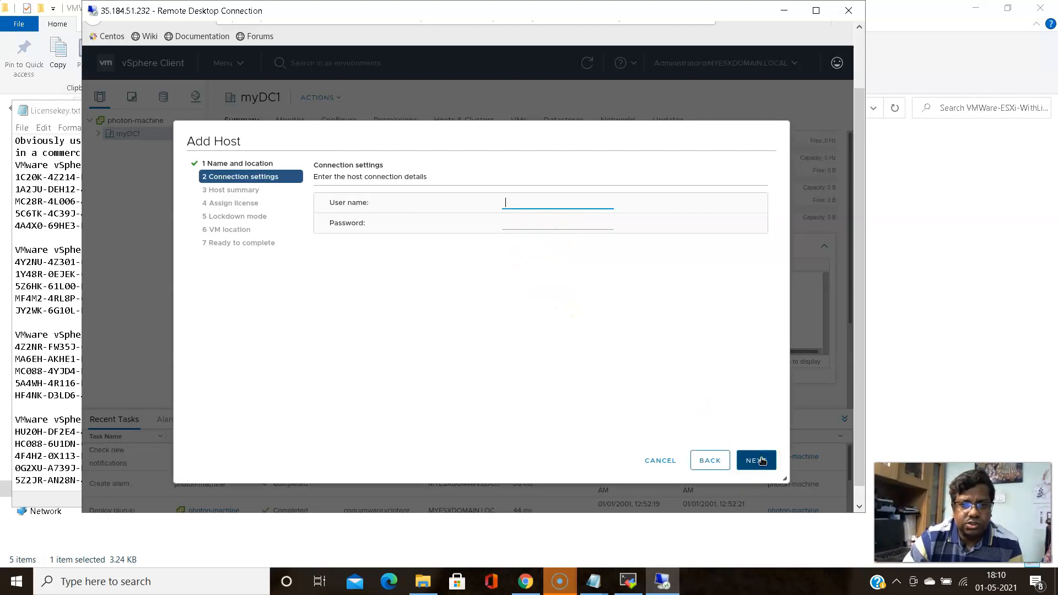
left_click(559, 337)
type("root")
key("Tab")
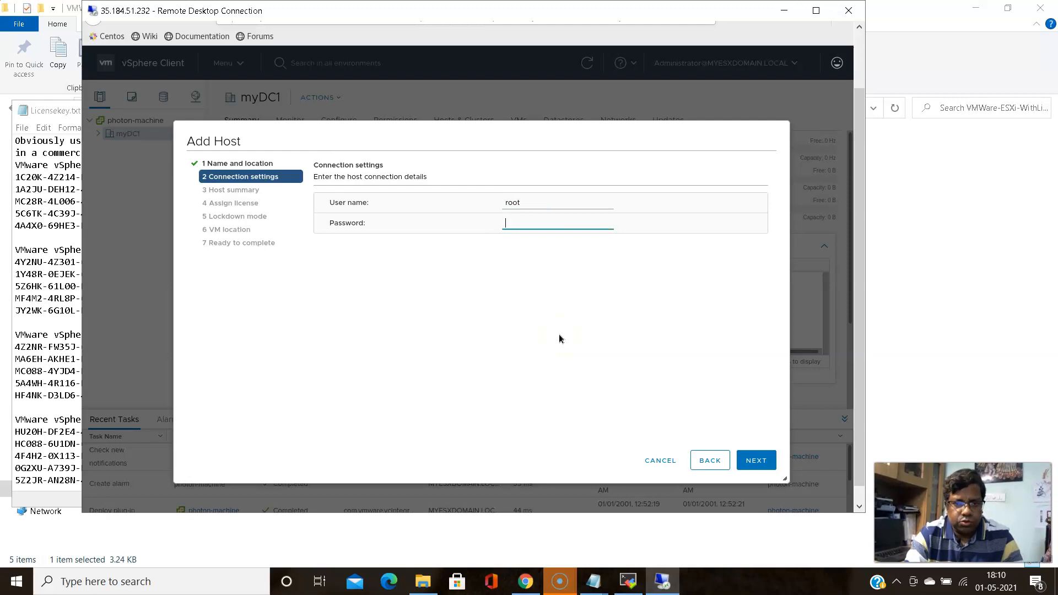
type("•••••")
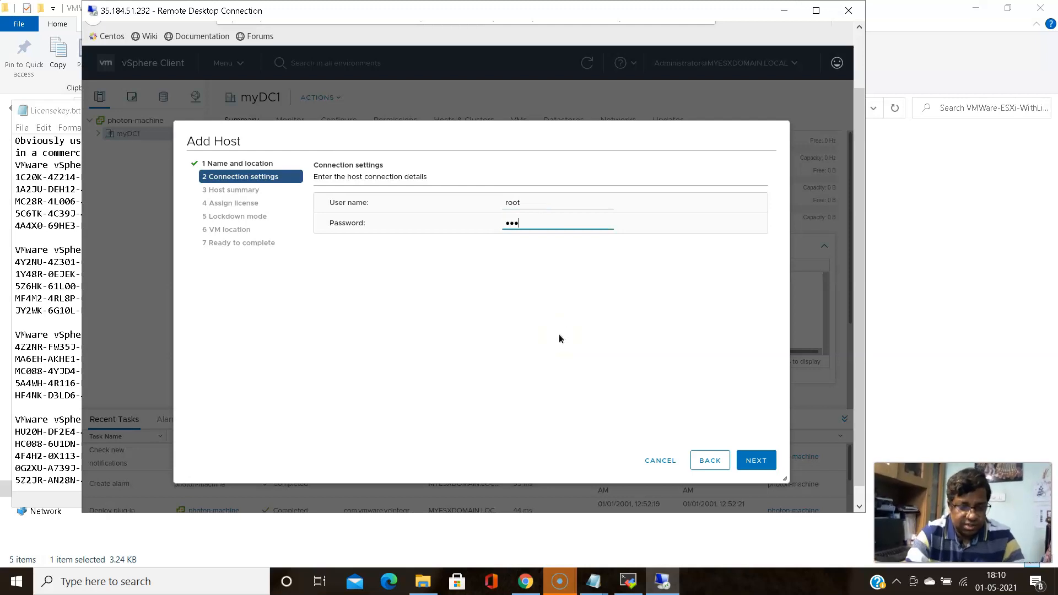
type("••••••")
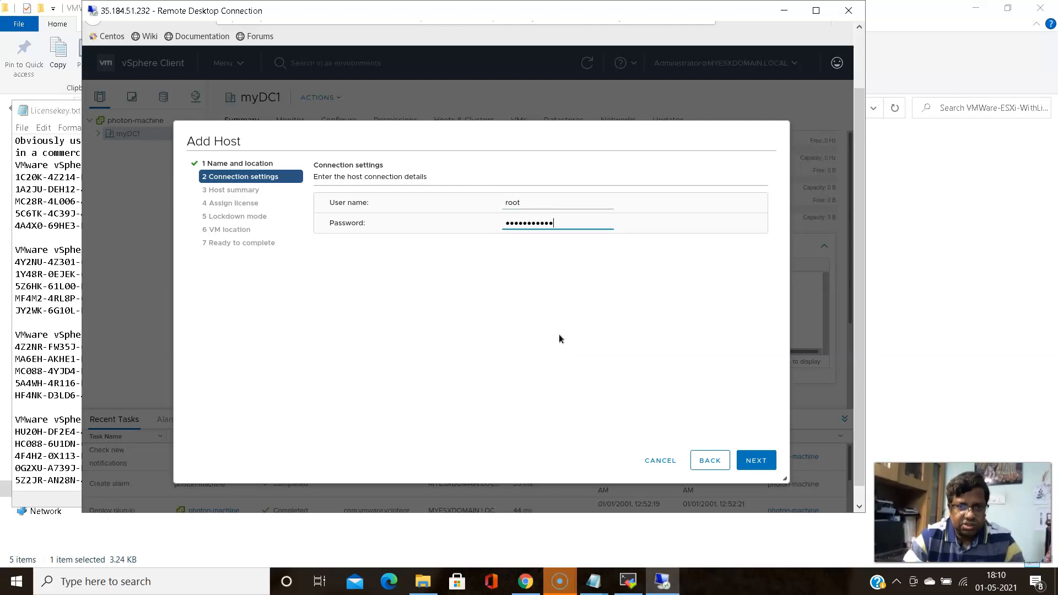
left_click(753, 466)
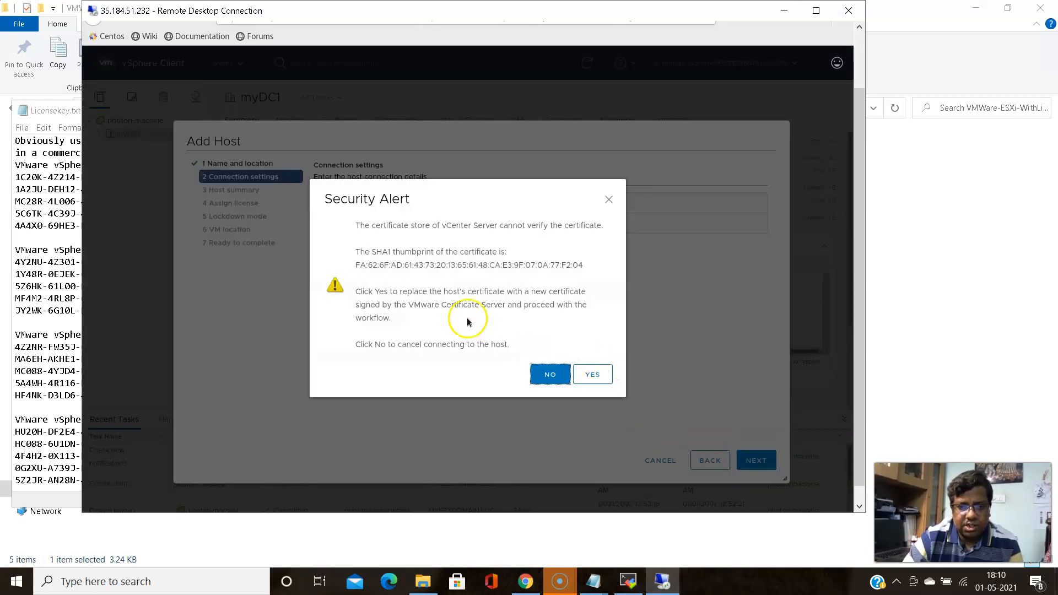
Accept 192.168.150.133's certificate, assign License 1, keep lockdown disabled, and finish adding it to myDC1
left_click(593, 377)
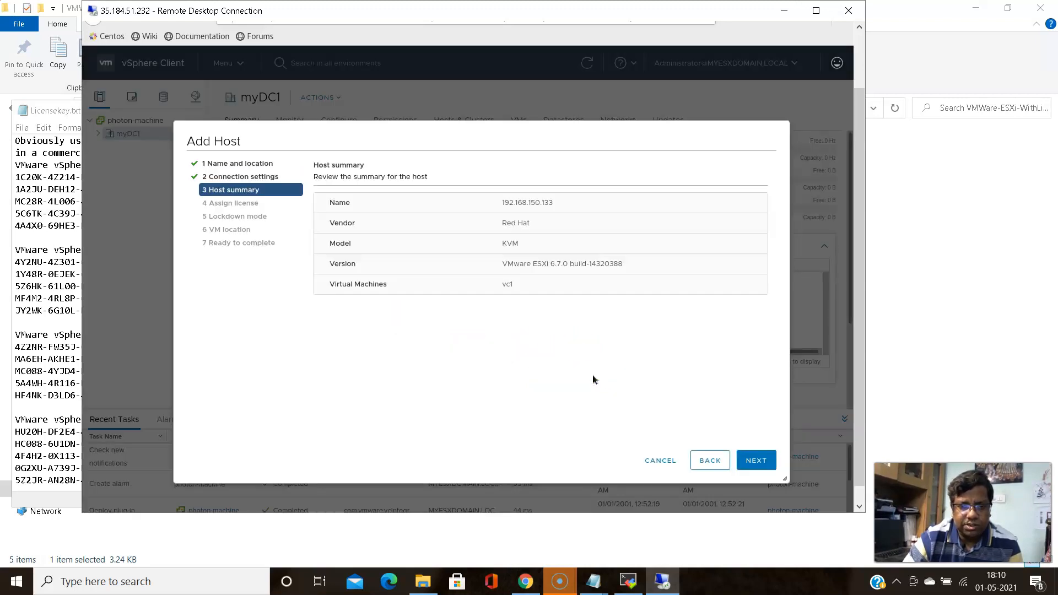
left_click(770, 470)
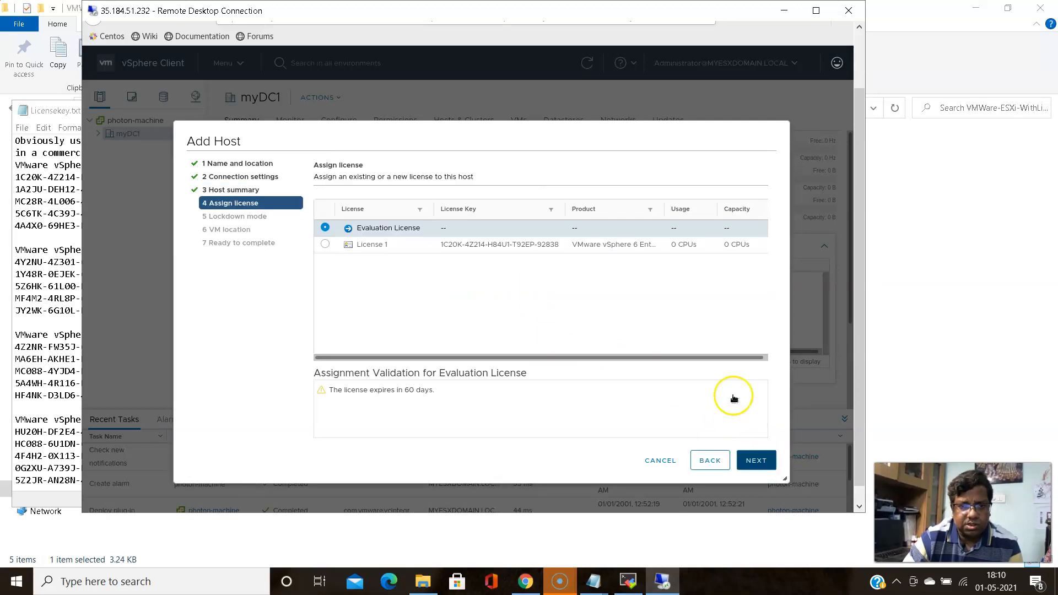
left_click(325, 244)
key("Return")
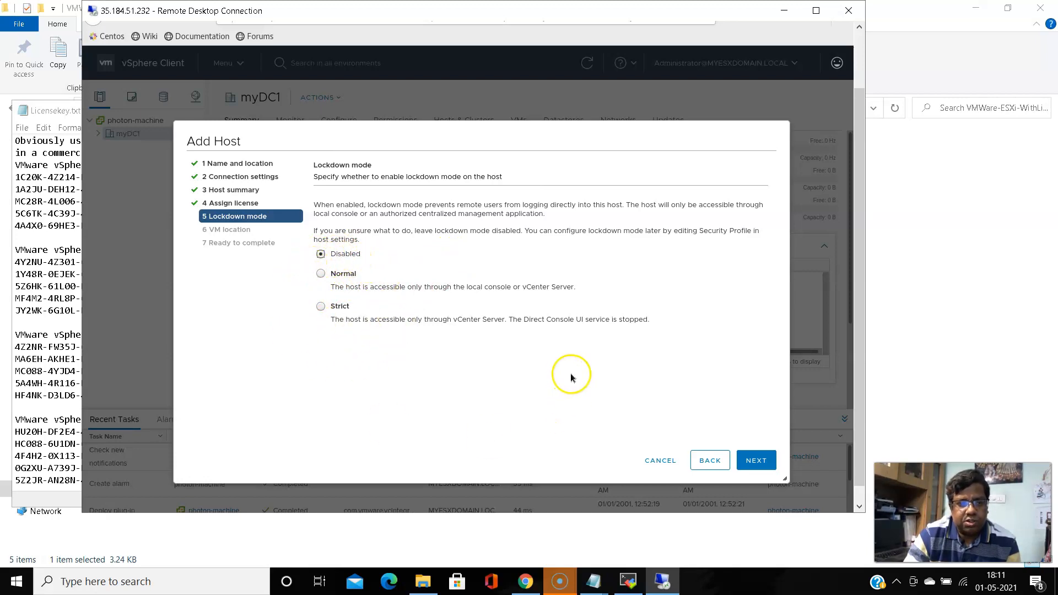
left_click(756, 464)
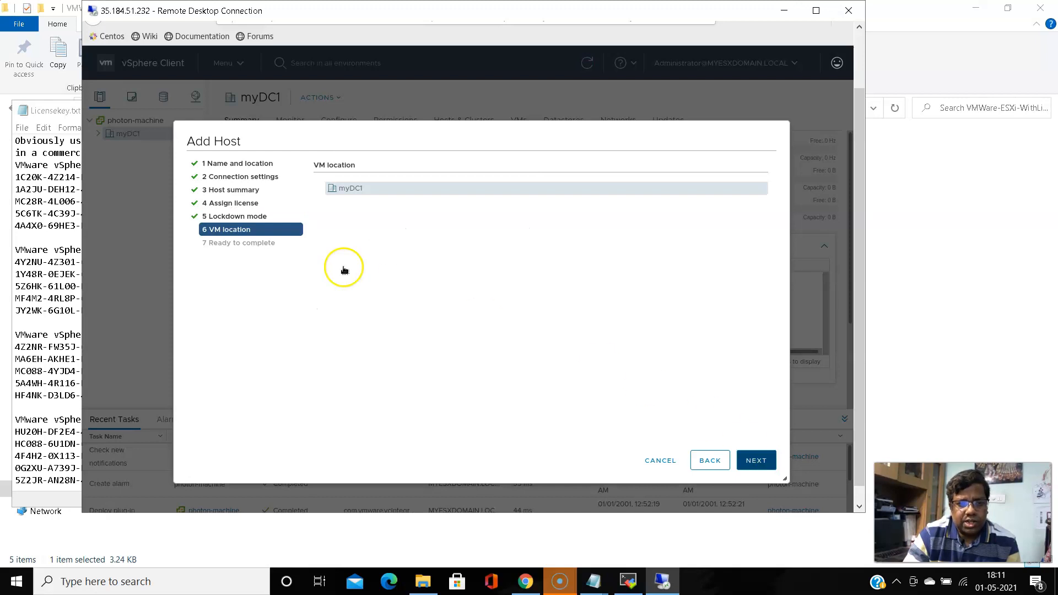
left_click(756, 460)
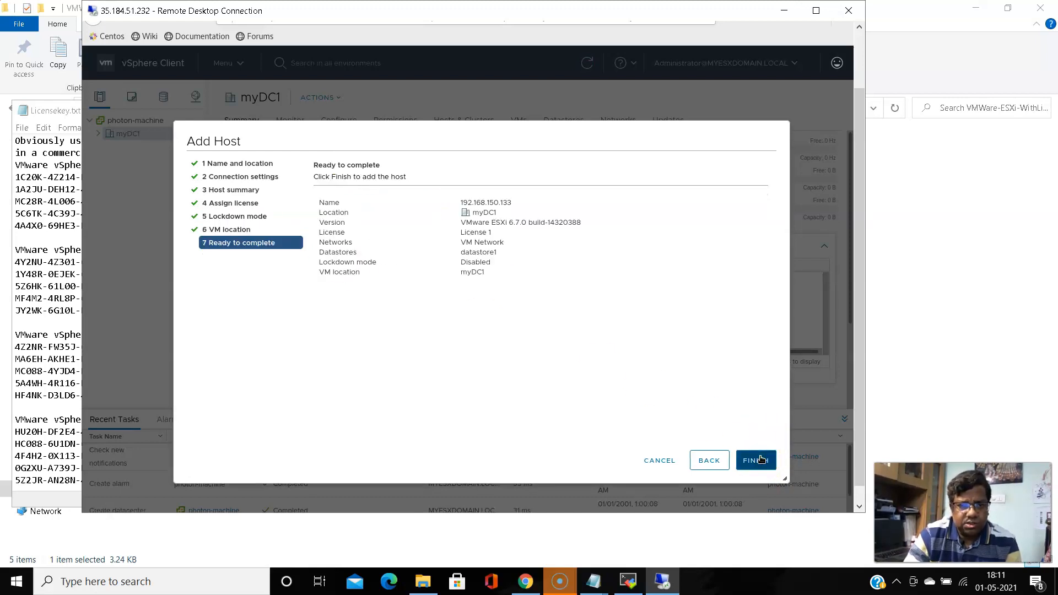
left_click(760, 462)
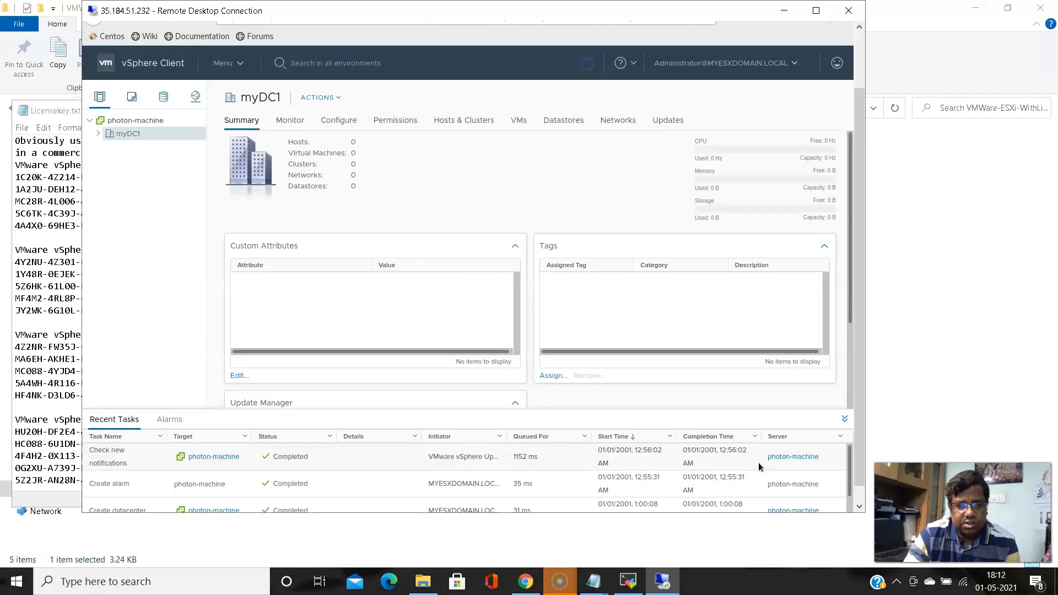
Expand myDC1 to reveal host 192.168.150.133 and bring up the datacenter's ACTIONS menu
left_click(849, 458)
left_click_drag(850, 457, 854, 485)
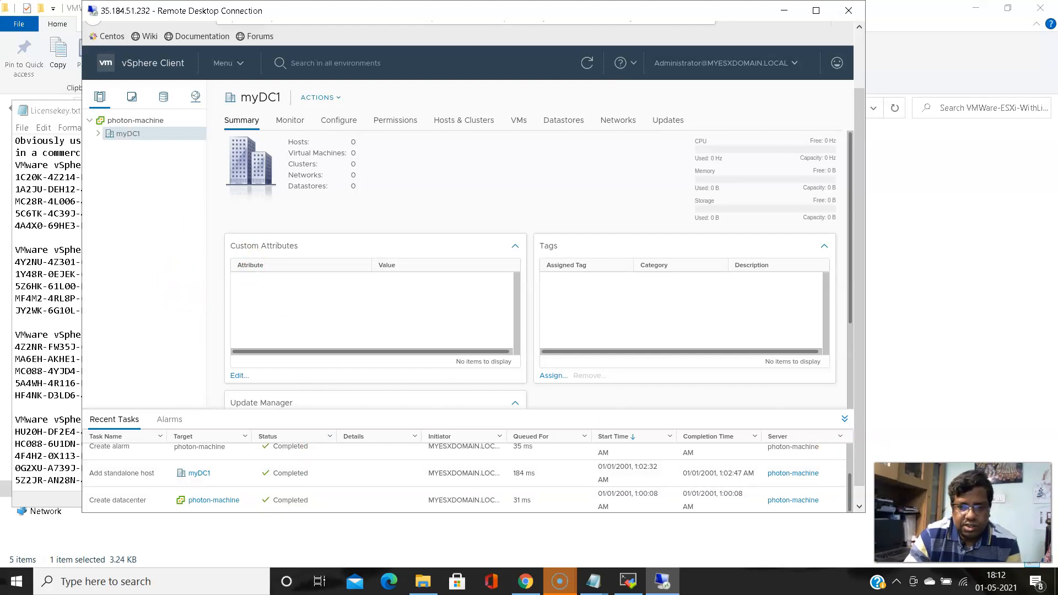
left_click_drag(848, 465, 846, 517)
left_click(99, 134)
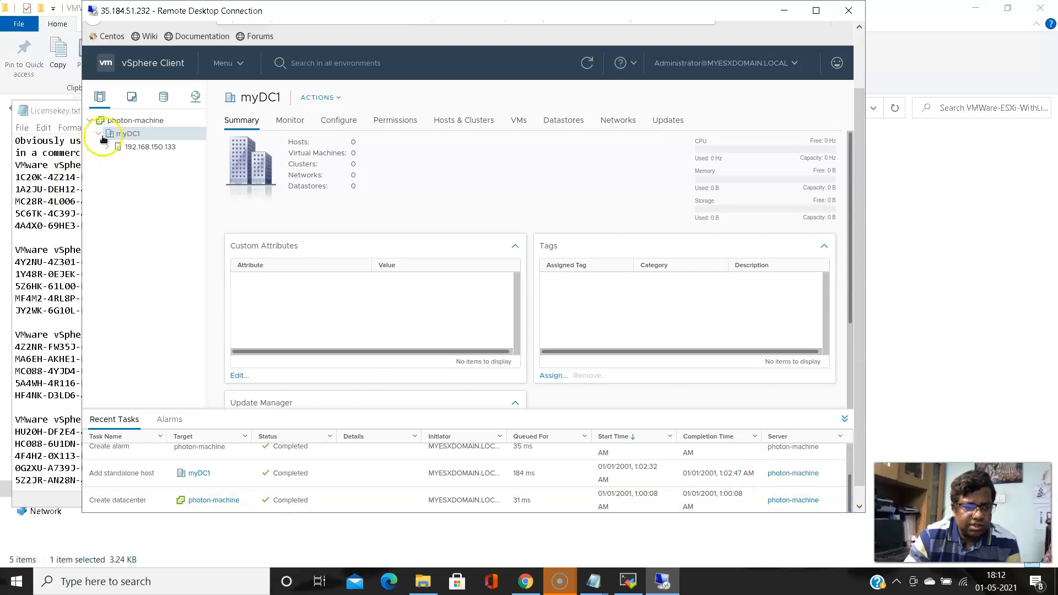
left_click(340, 97)
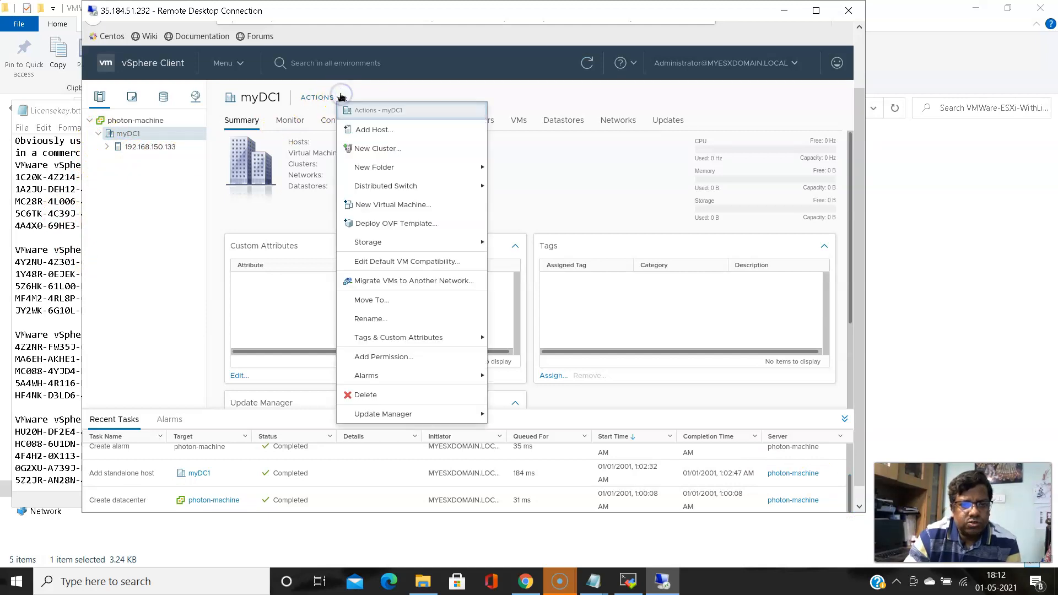
Start Add Host on myDC1 and enter 192.168.150.174, checking the IP in the Notepad notes
left_click(368, 130)
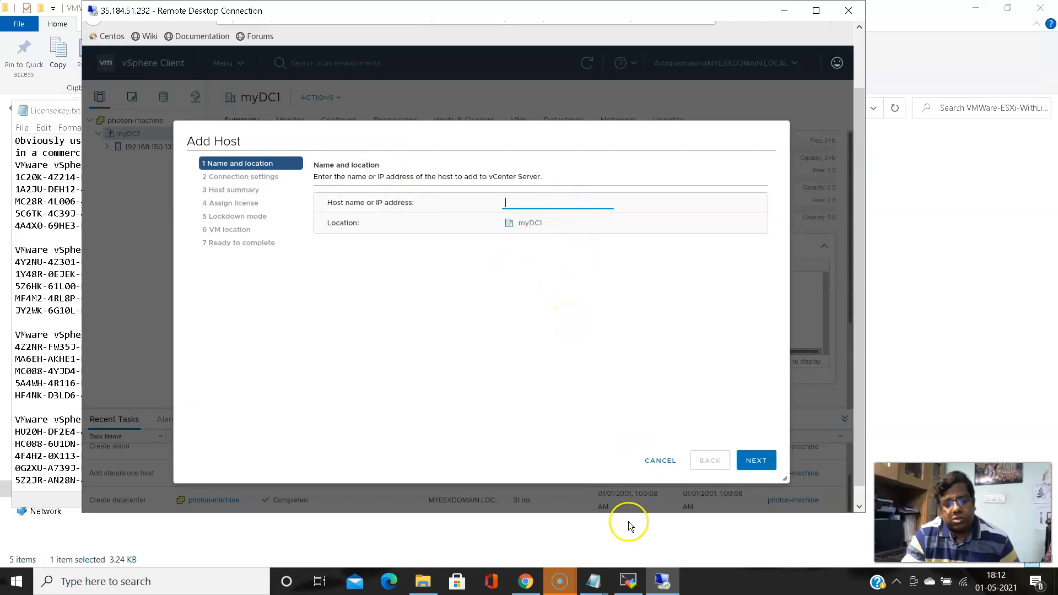
left_click(603, 588)
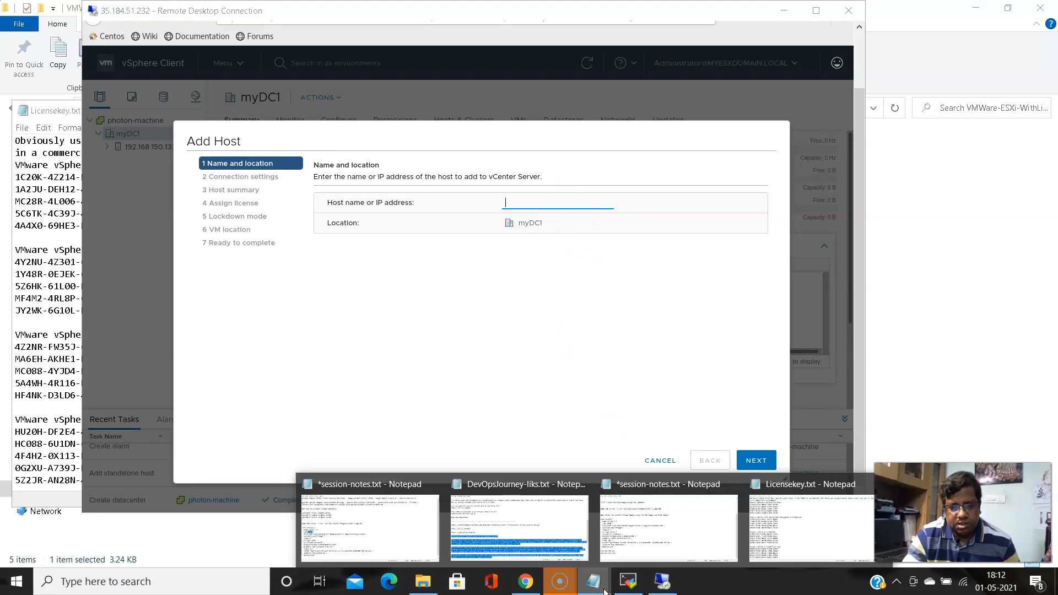
left_click(663, 531)
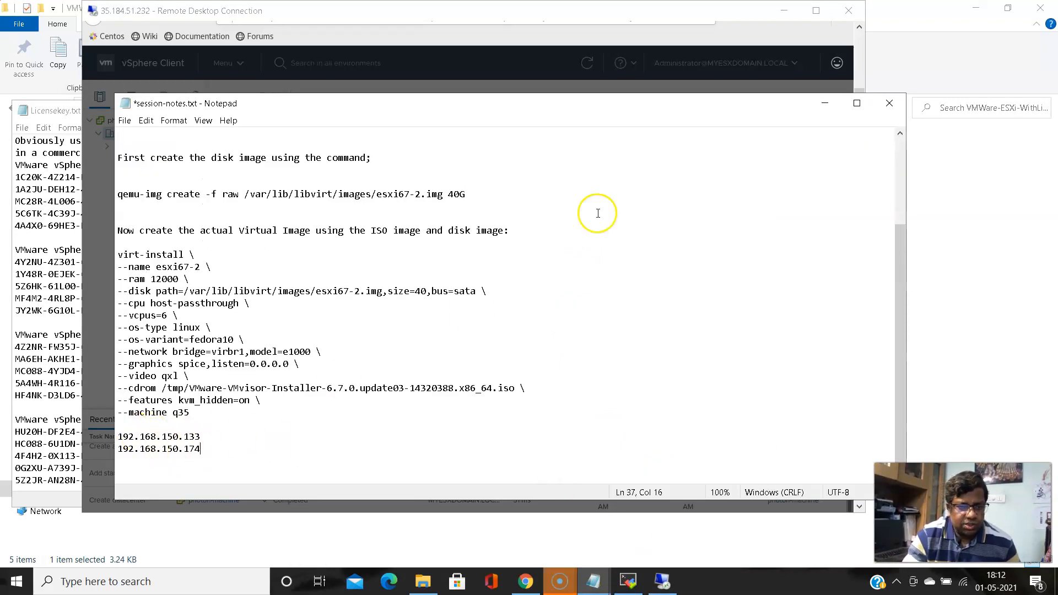
left_click(824, 103)
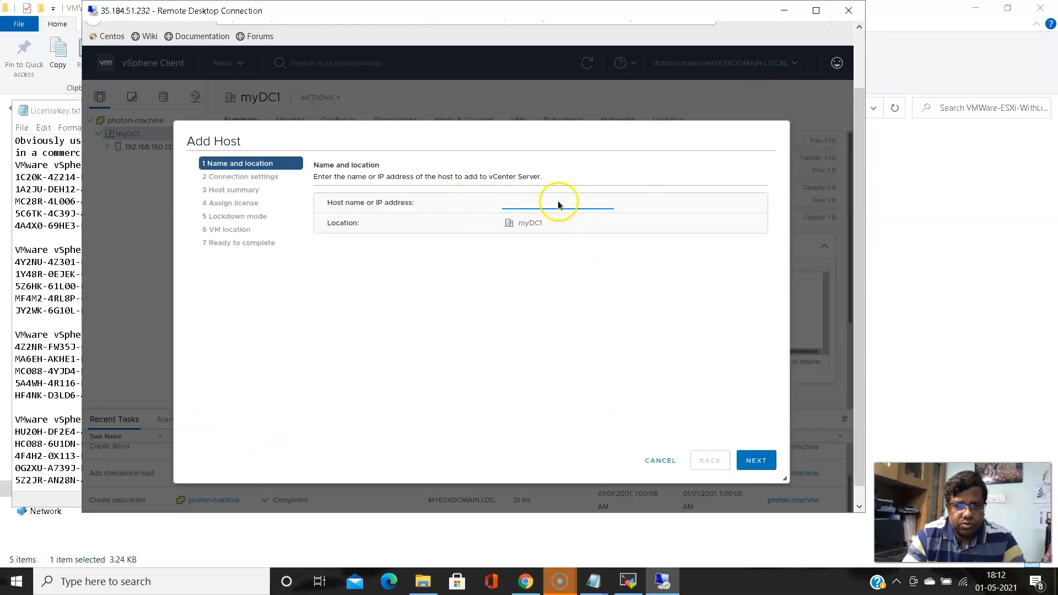
type("192.168.150.174")
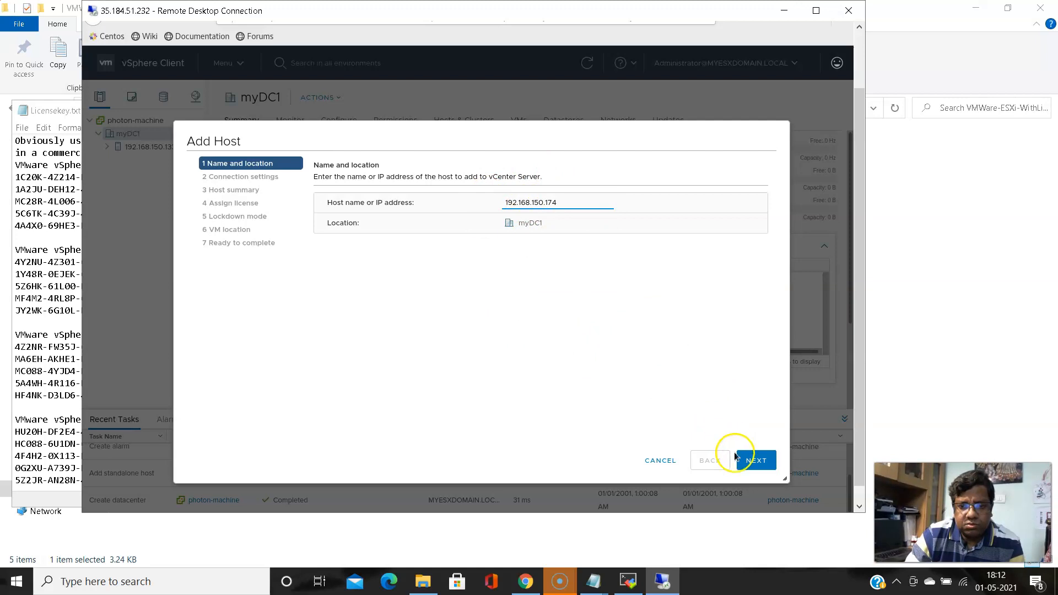
left_click(754, 464)
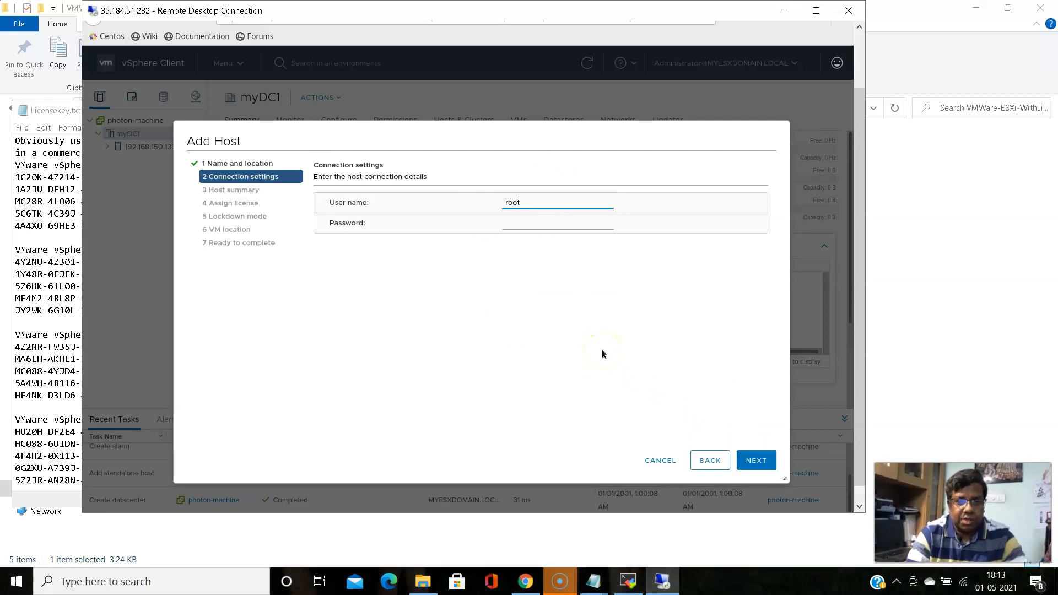
Enter the root credentials, accept the certificate, keep lockdown disabled, and finish adding the host
key("Tab")
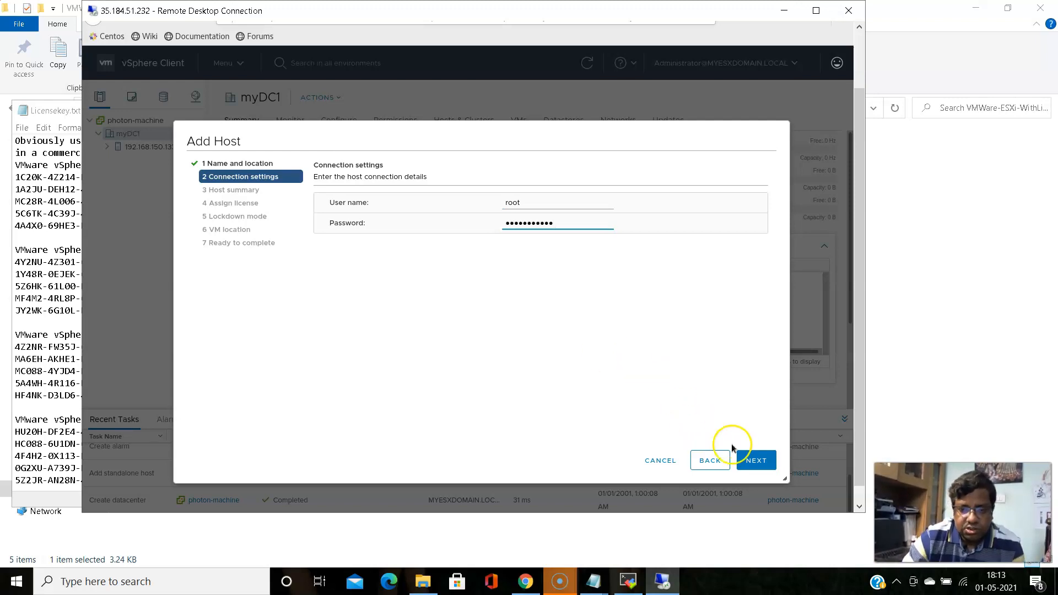
left_click(756, 462)
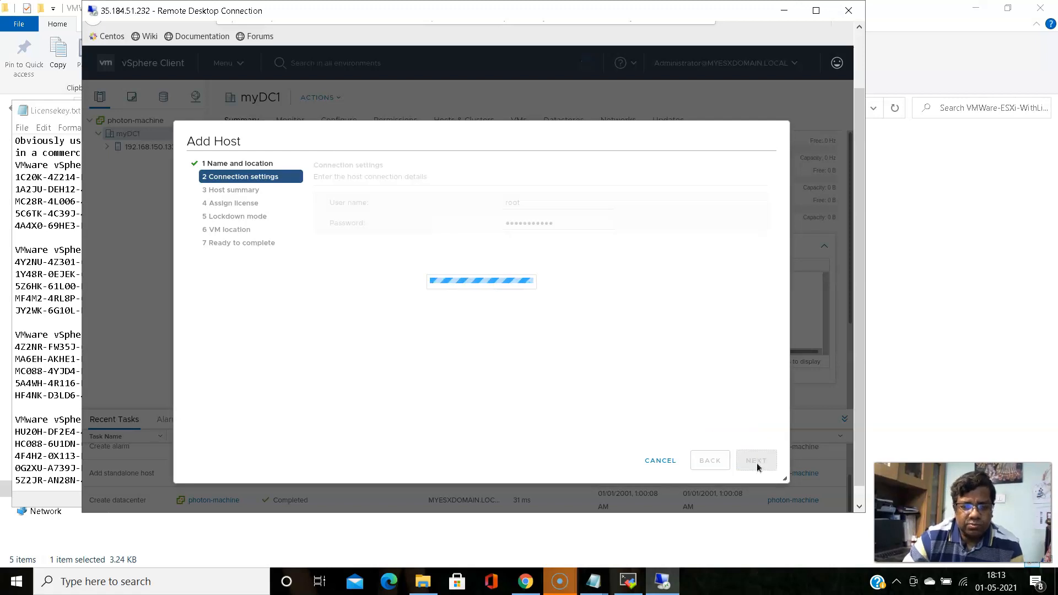
left_click(756, 460)
left_click(598, 380)
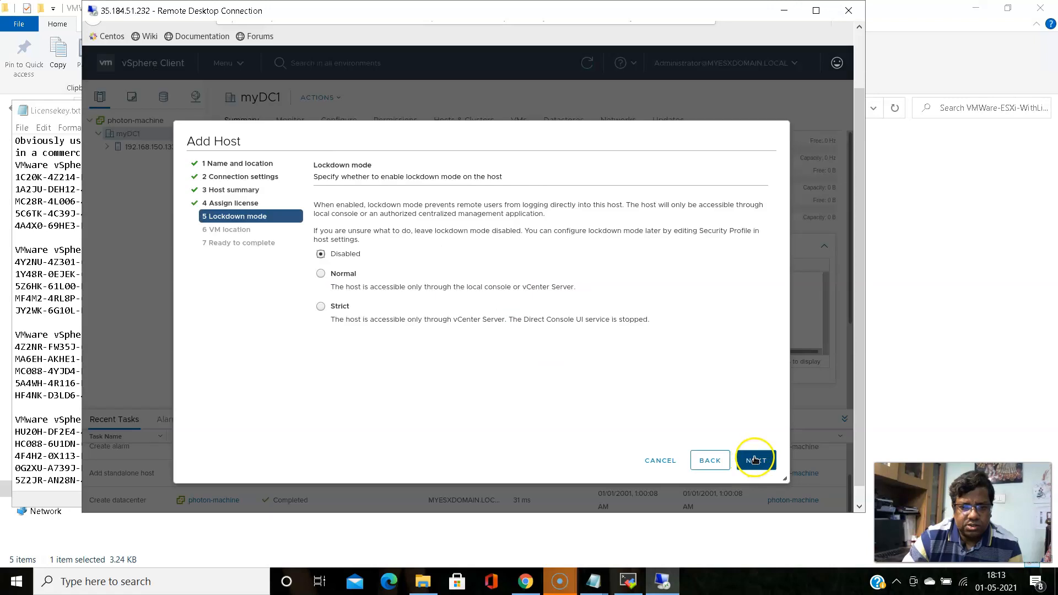
left_click(755, 460)
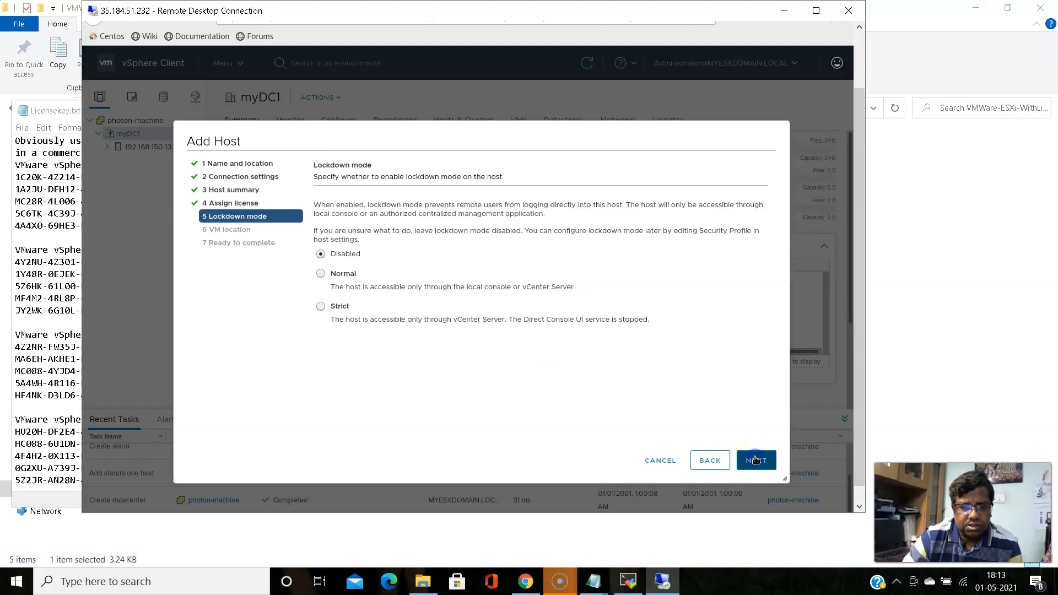
left_click(759, 473)
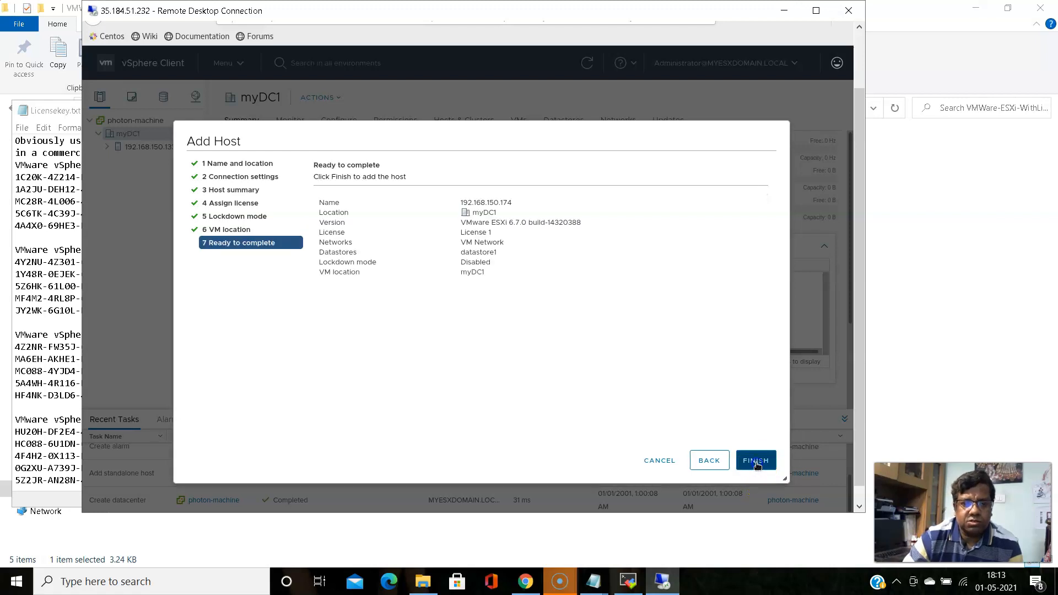
left_click(756, 461)
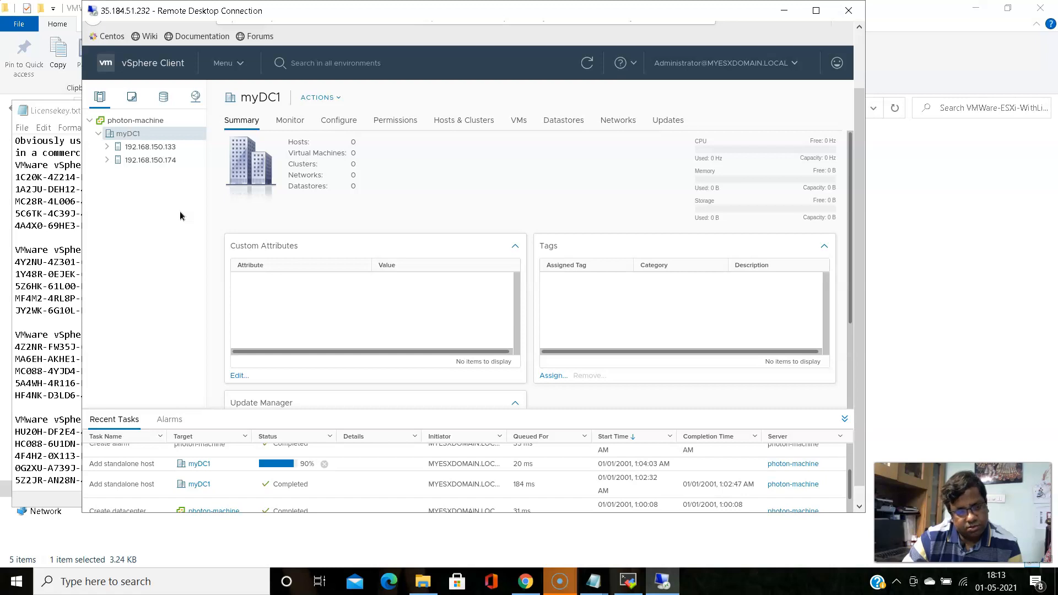
Review both hosts' summaries, expand 192.168.150.133 to reveal vc1, then view the myDC1 summary
left_click(142, 152)
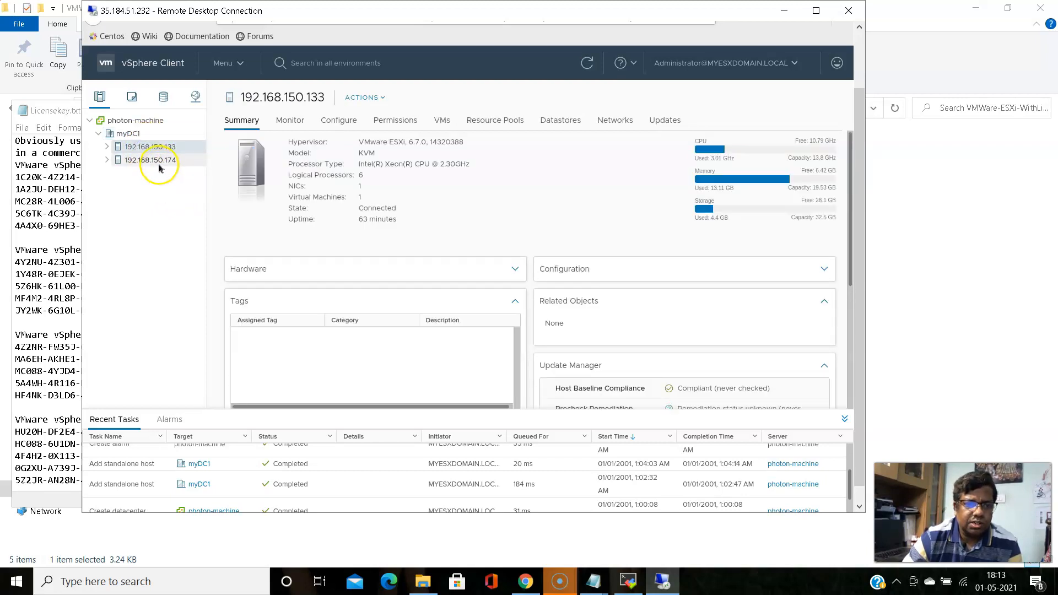
left_click(158, 165)
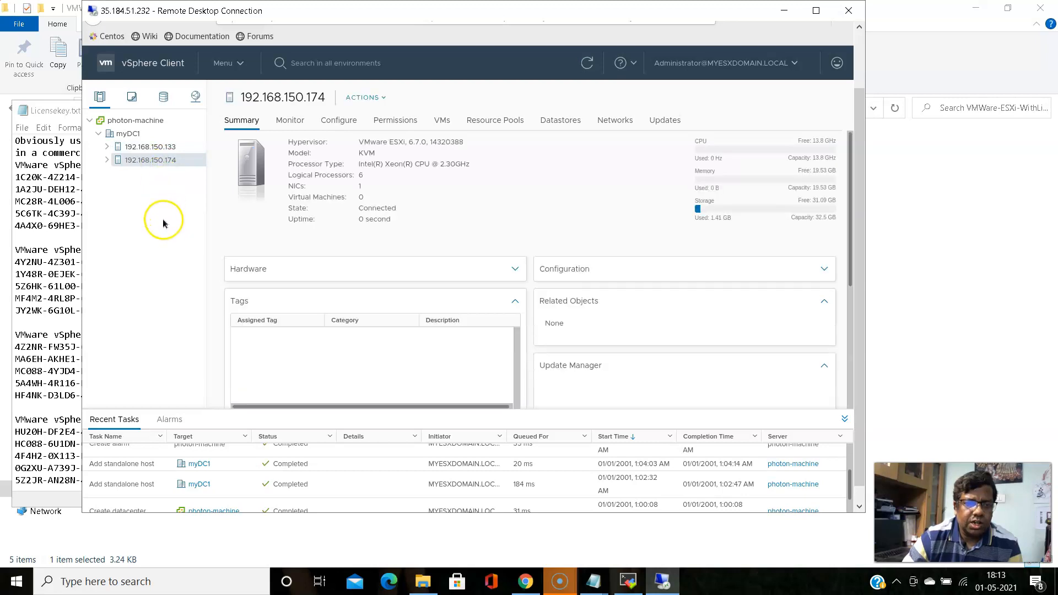
left_click(148, 146)
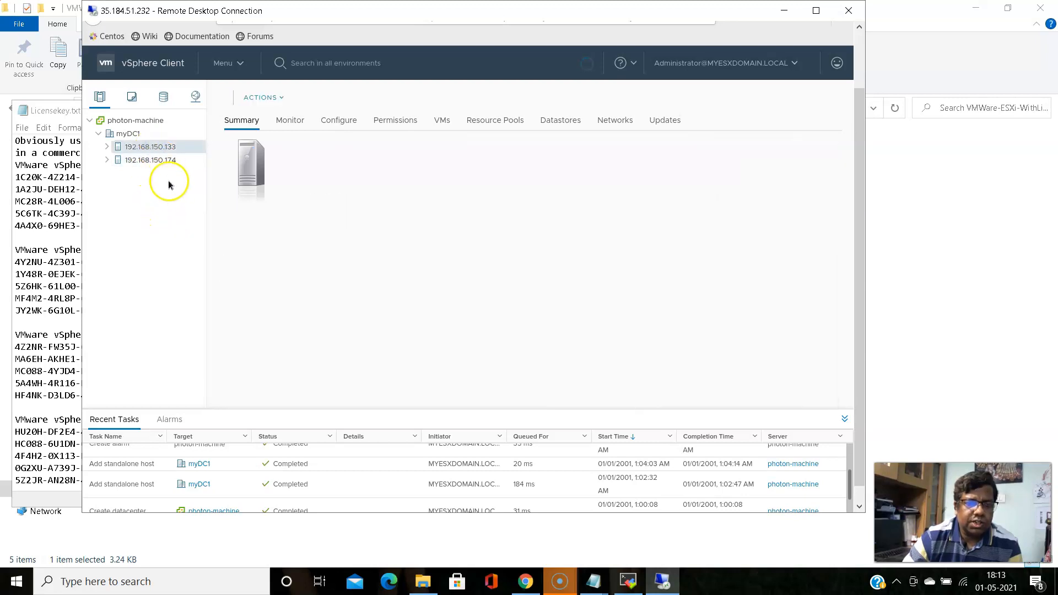
left_click(108, 147)
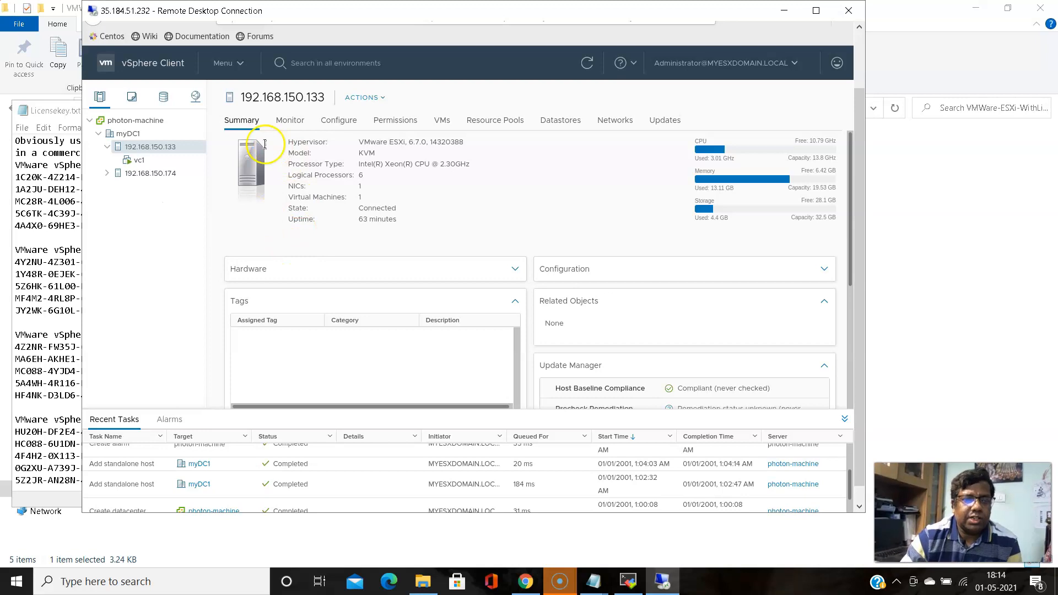
left_click(125, 138)
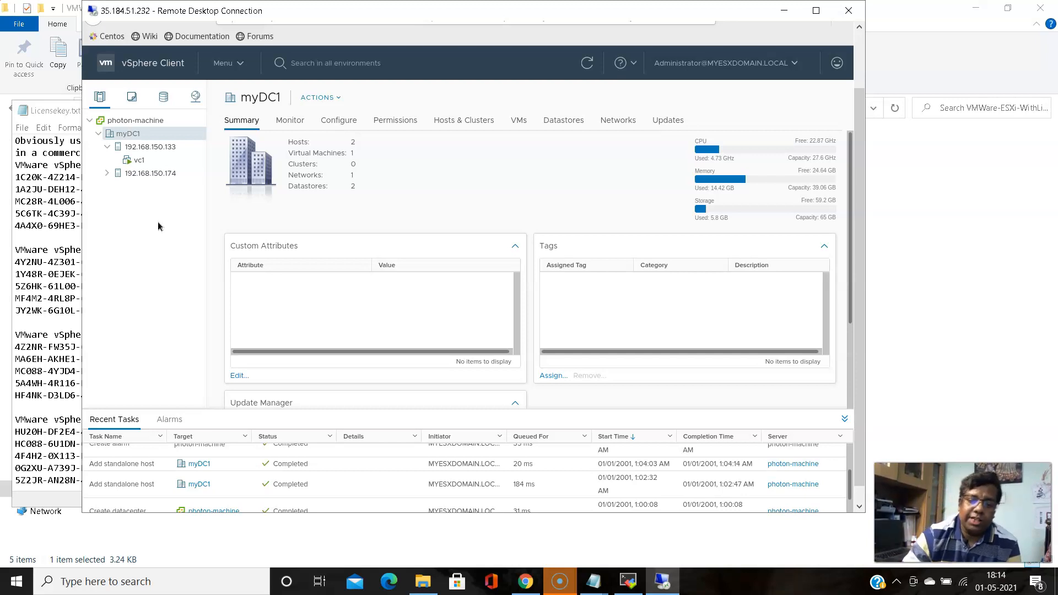
left_click(627, 584)
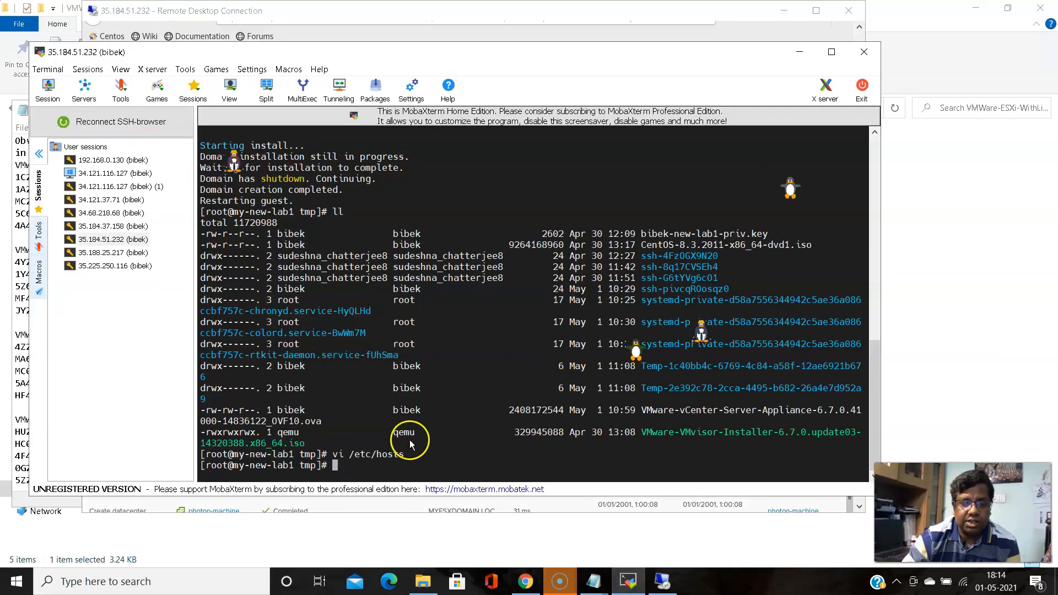
Return the root shell home with cd and scroll the setup guide to 'Create a directory'
type("cd")
key("Return")
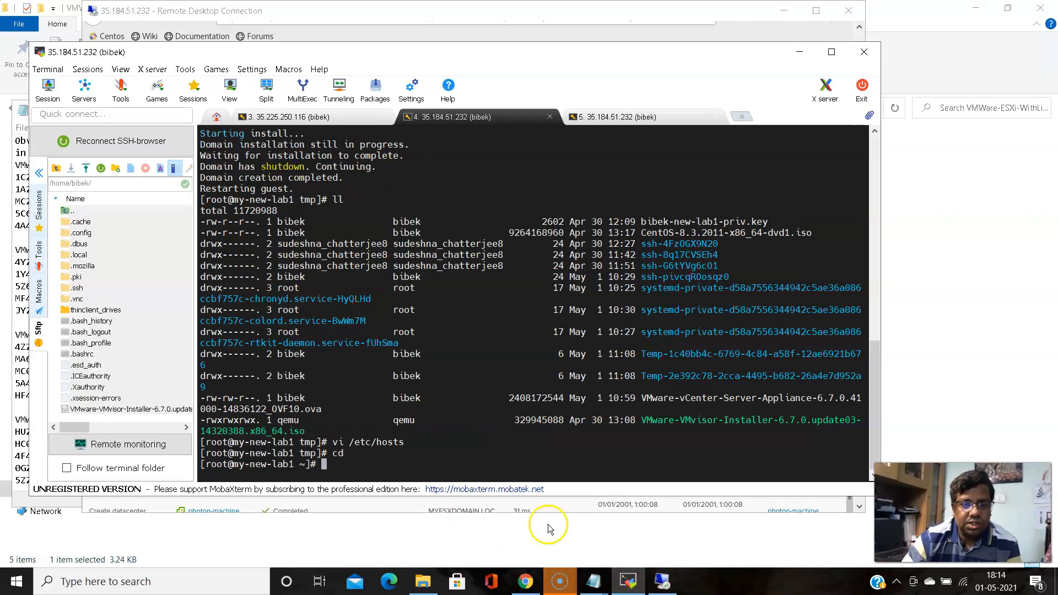
left_click(529, 585)
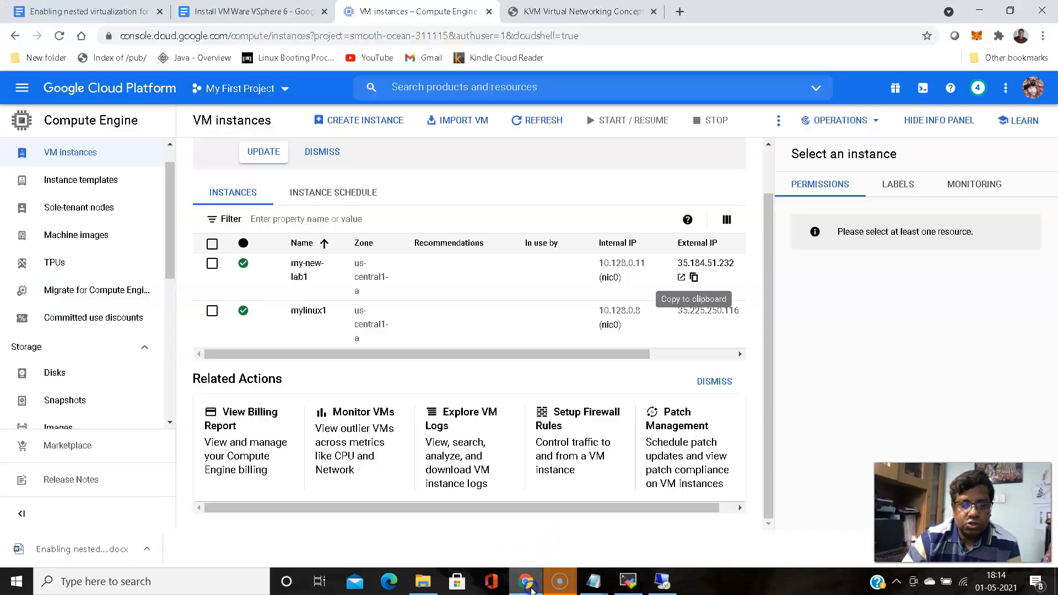
left_click(259, 11)
scroll(365, 265, "down", 15)
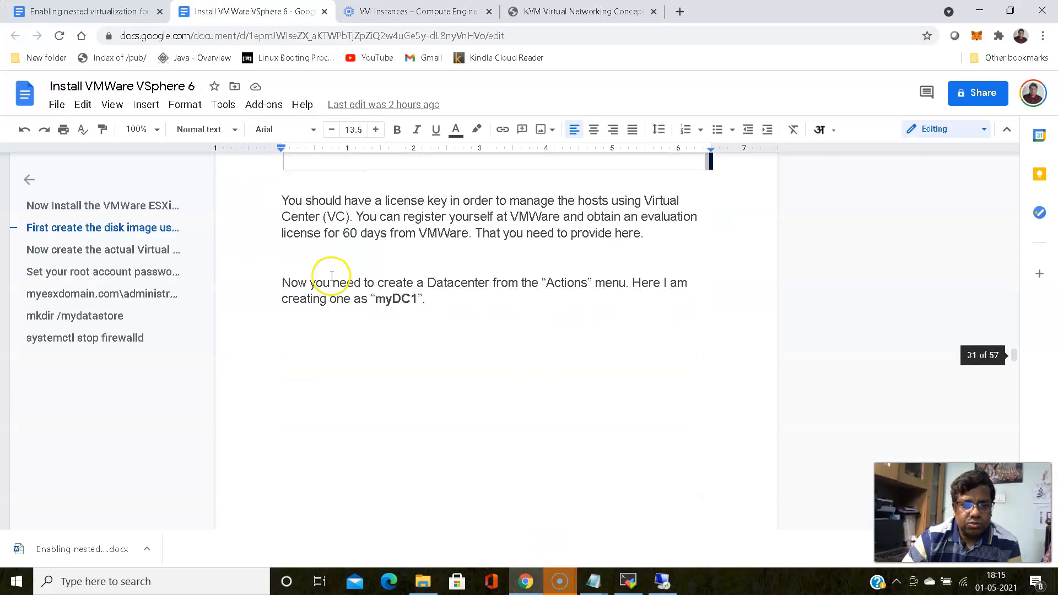
scroll(331, 275, "down", 15)
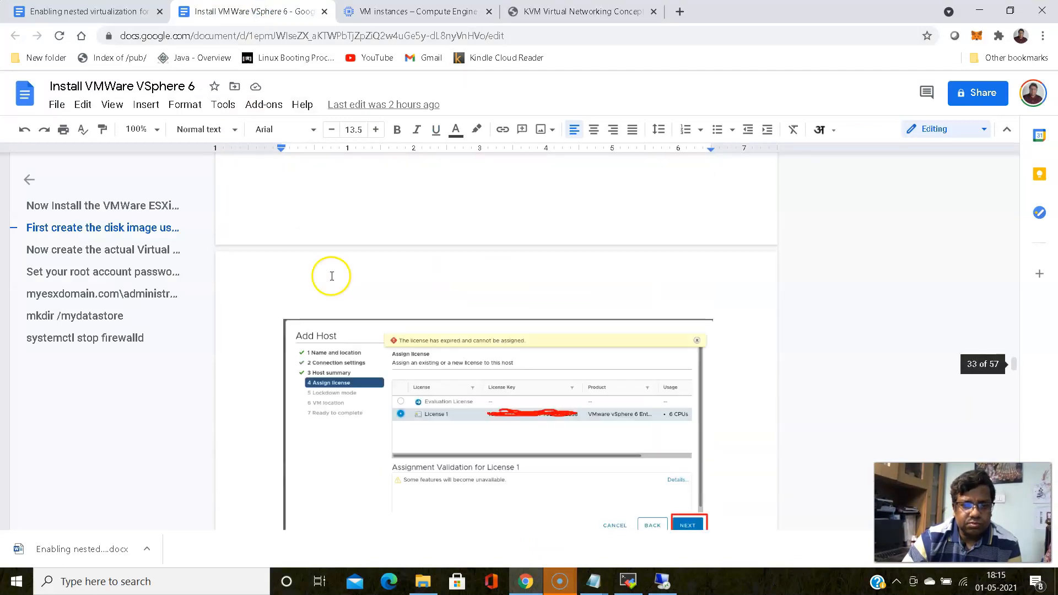
scroll(331, 275, "down", 8)
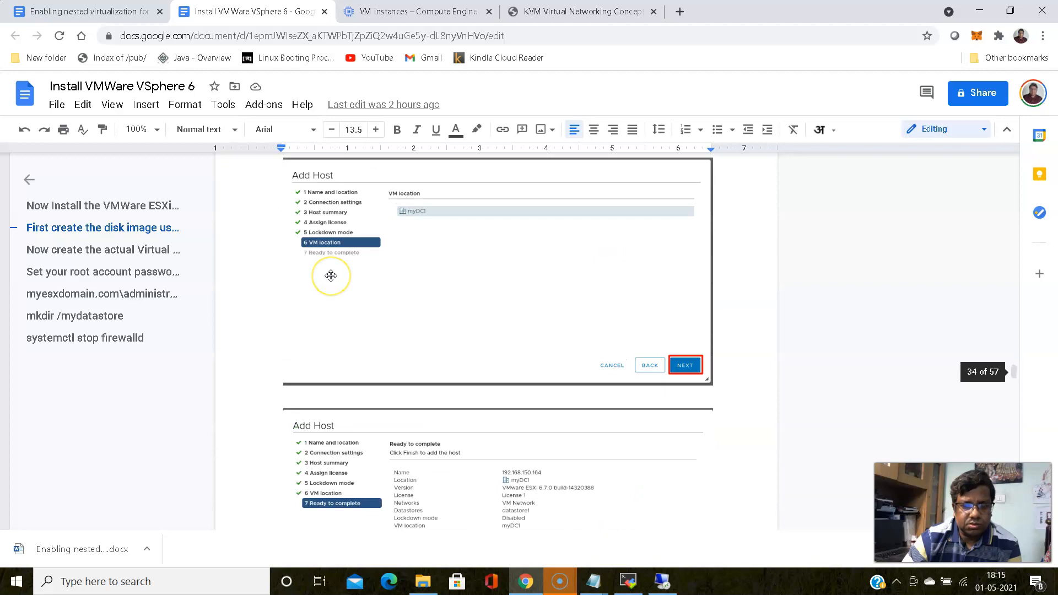
scroll(330, 276, "down", 15)
scroll(330, 275, "down", 9)
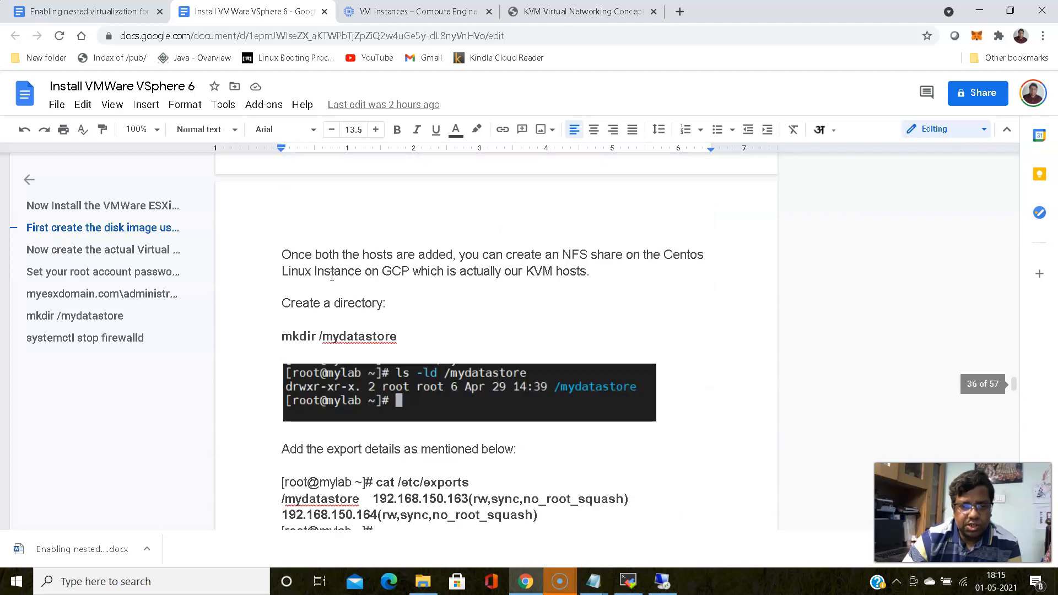
scroll(332, 275, "up", 1)
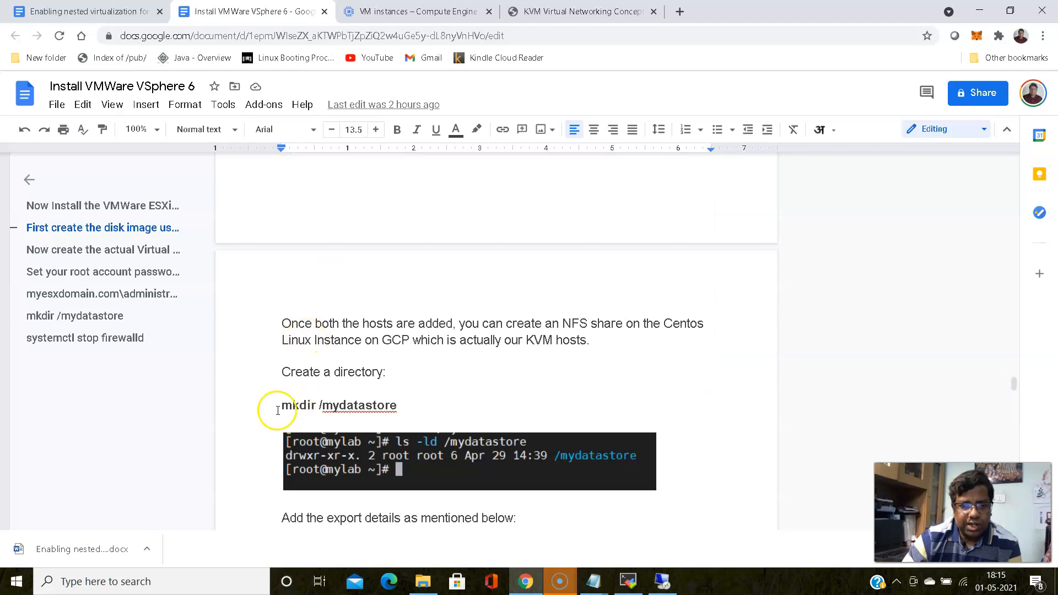
Copy 'mkdir /mydatastore' from the guide and minimize Chrome
left_click_drag(280, 407, 400, 407)
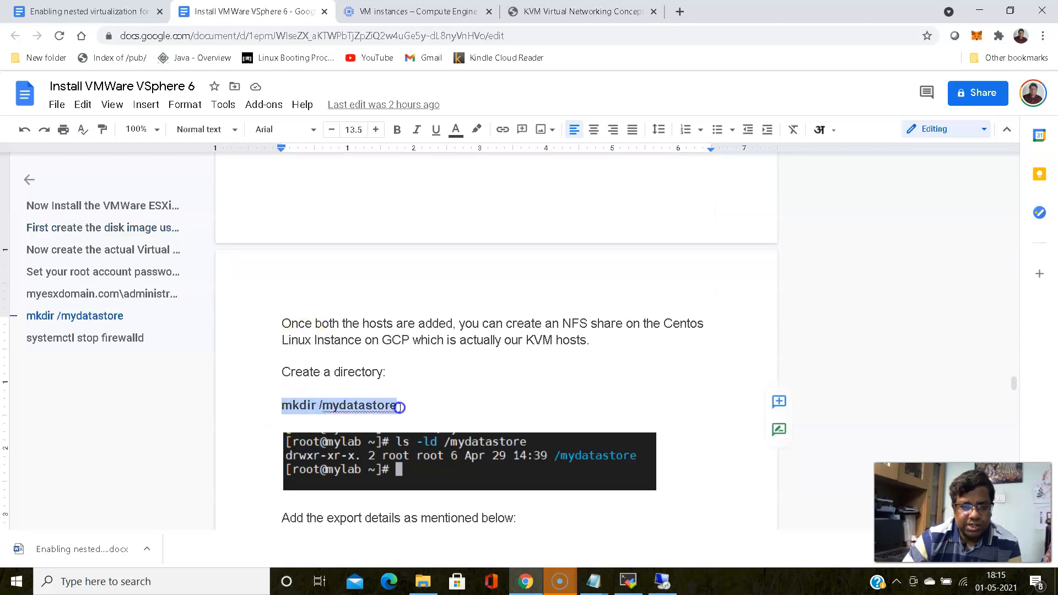
right_click(385, 406)
left_click(430, 156)
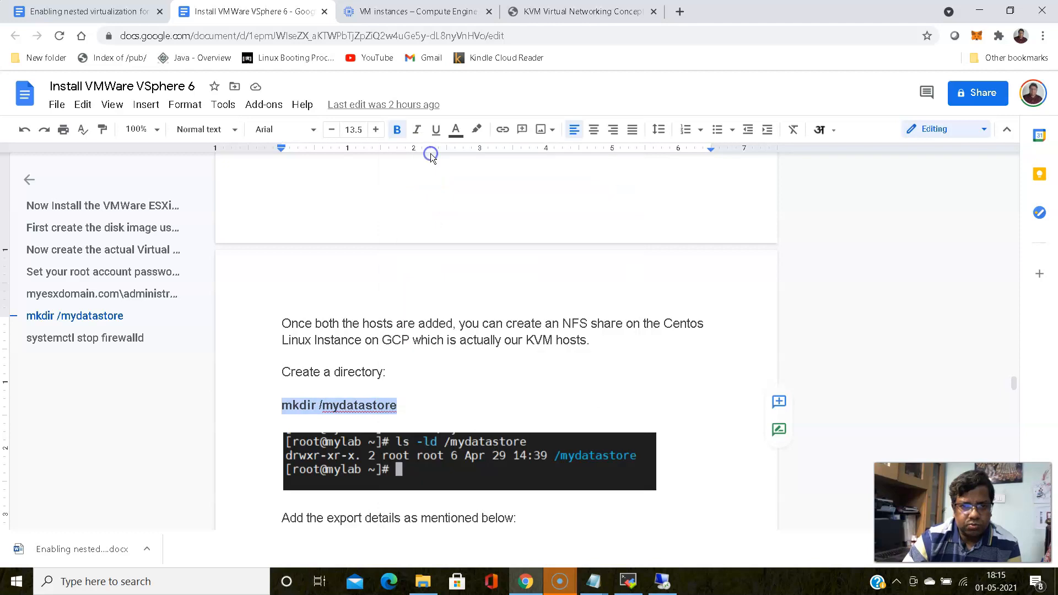
left_click(979, 10)
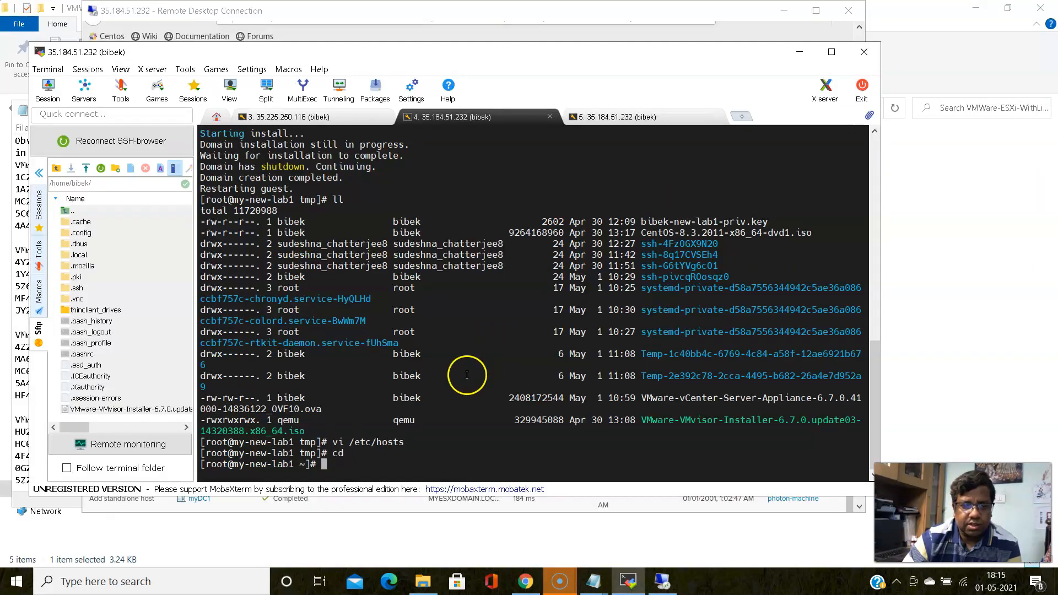
Paste and run 'mkdir /mydatastore', then select the ESXi installer ISO file name
right_click(460, 394)
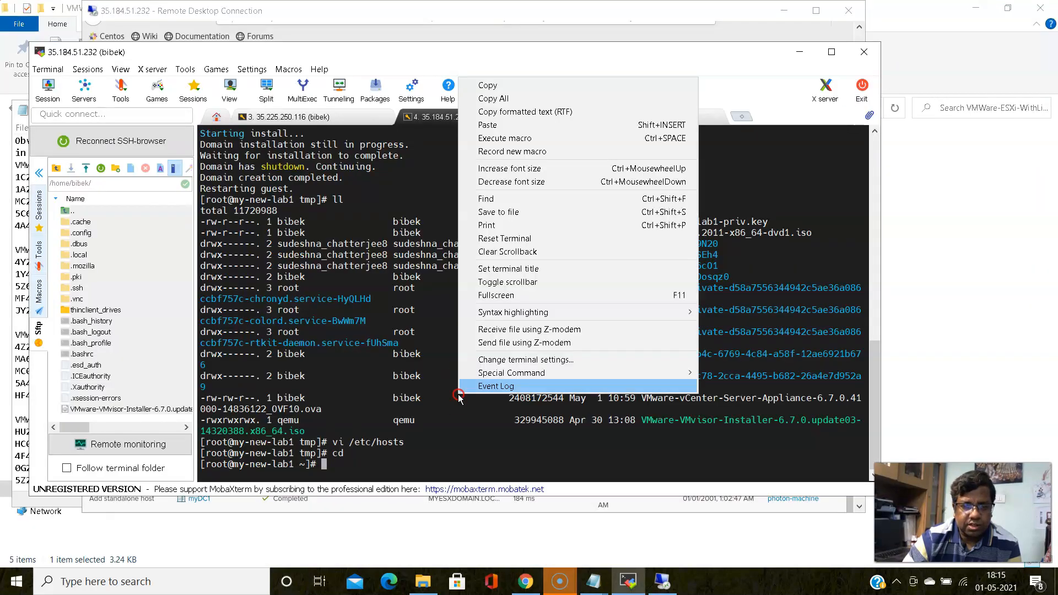
left_click(500, 131)
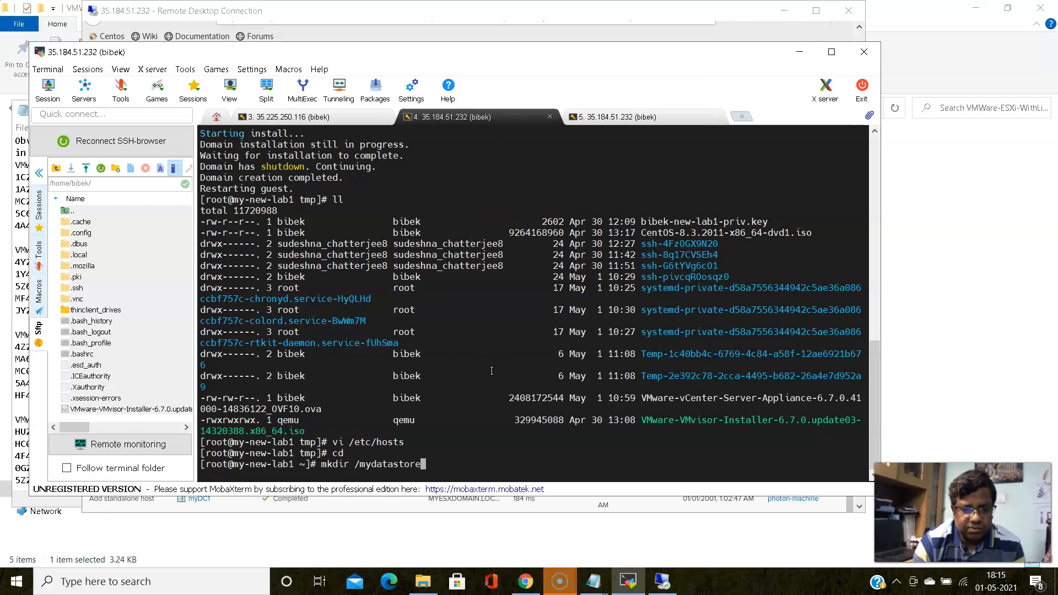
key("Return")
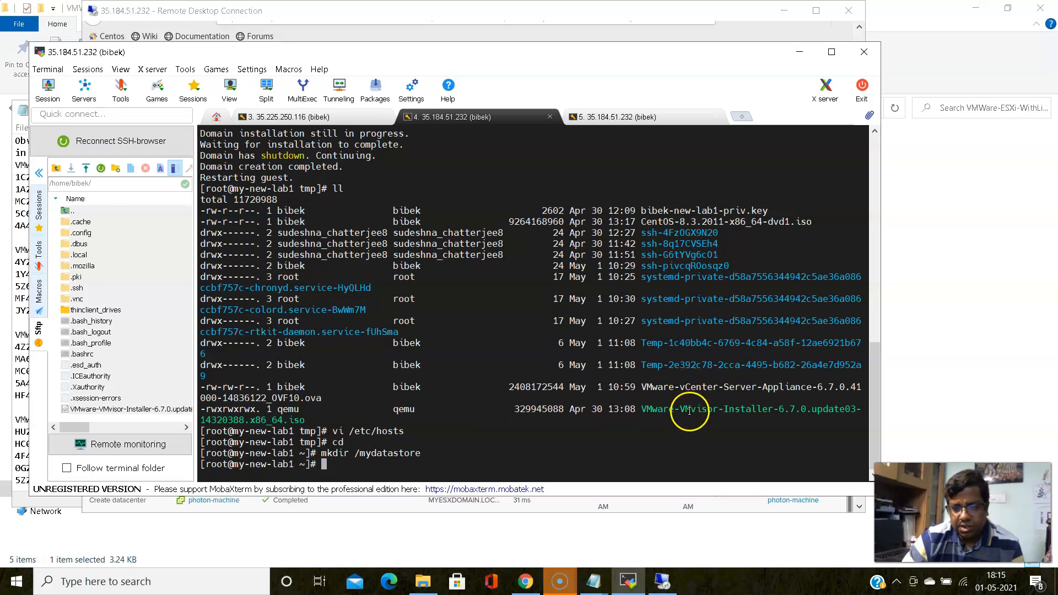
double_click(688, 409)
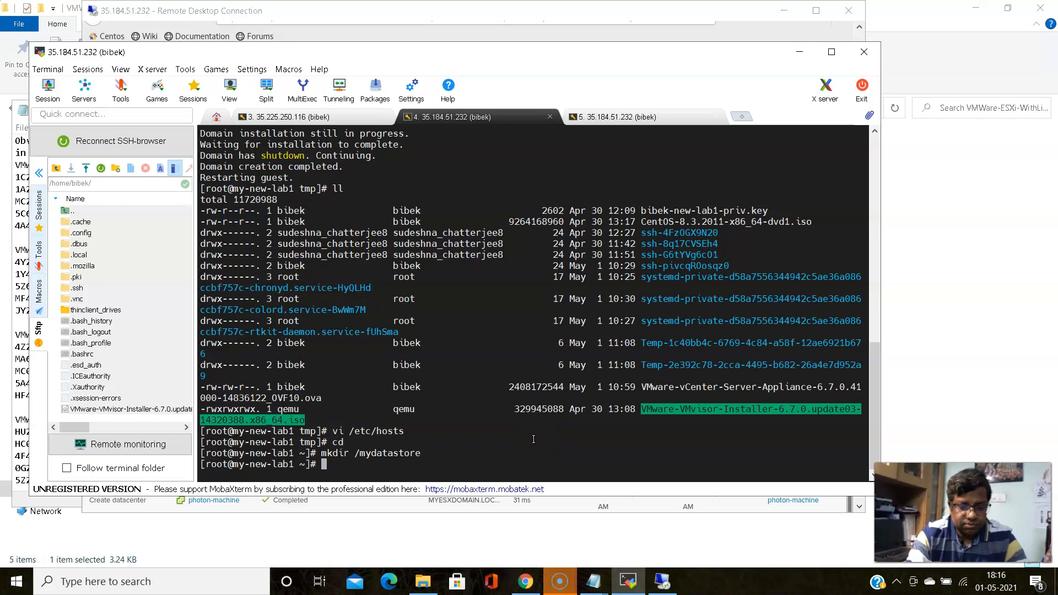
Run cp with the pasted VMware-VMvisor ISO name to /mydatastore/, which fails: no such file
type("cp")
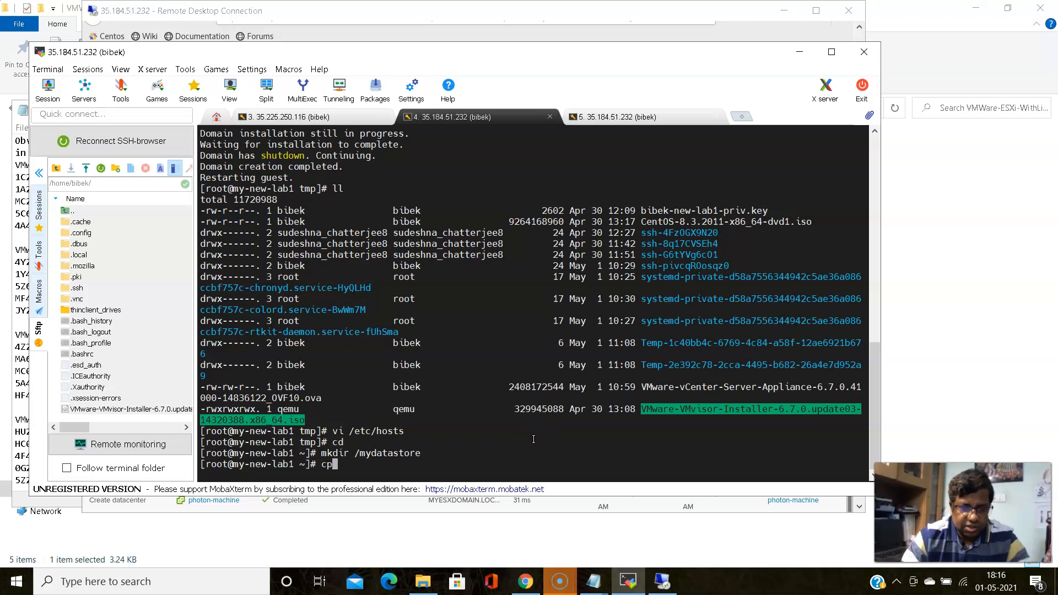
left_click(525, 444)
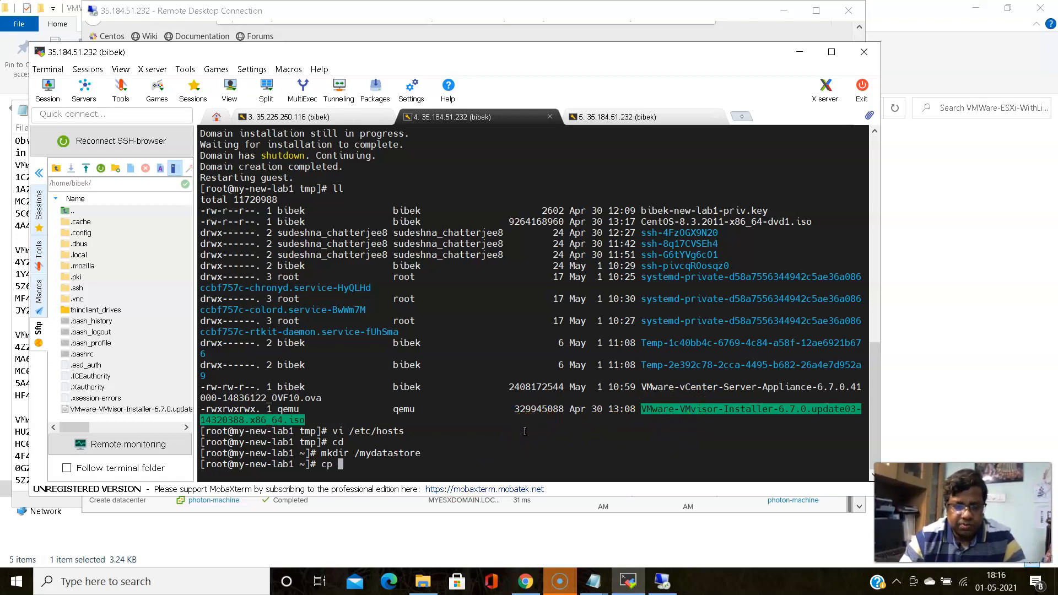
right_click(524, 431)
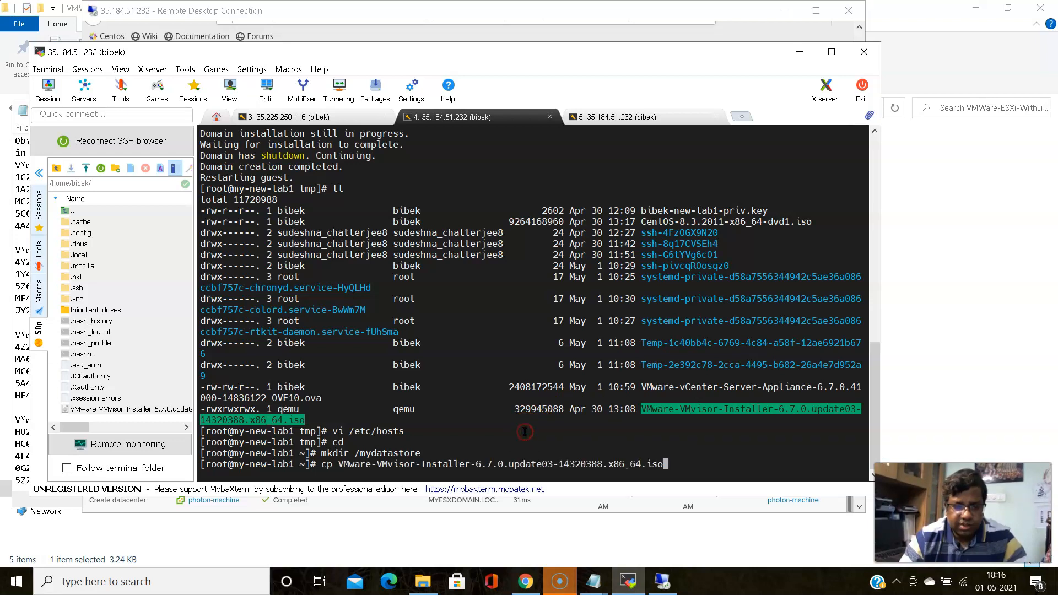
type("/my")
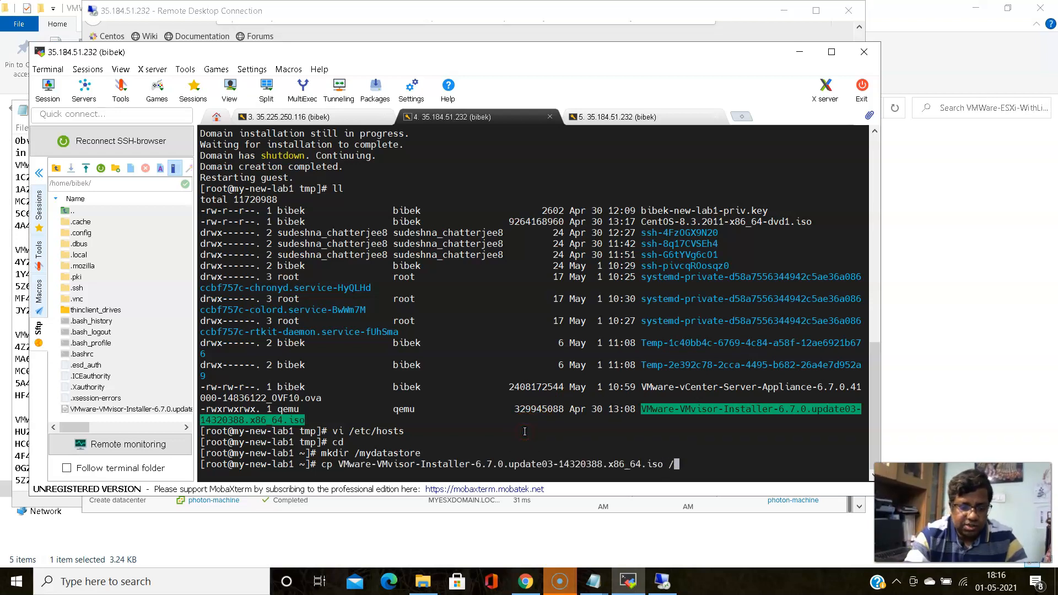
key("Tab")
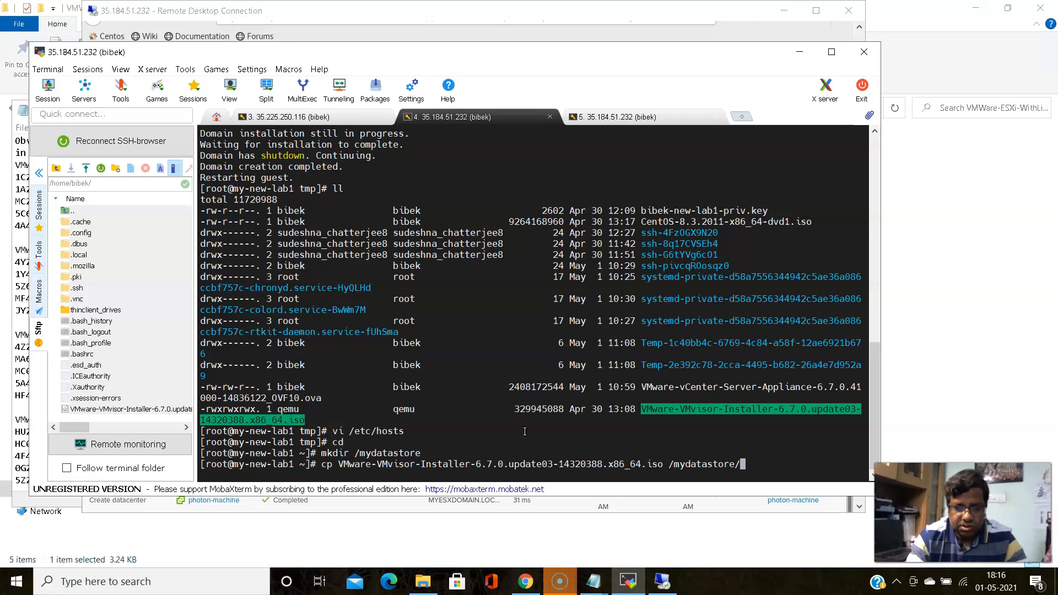
key("Return")
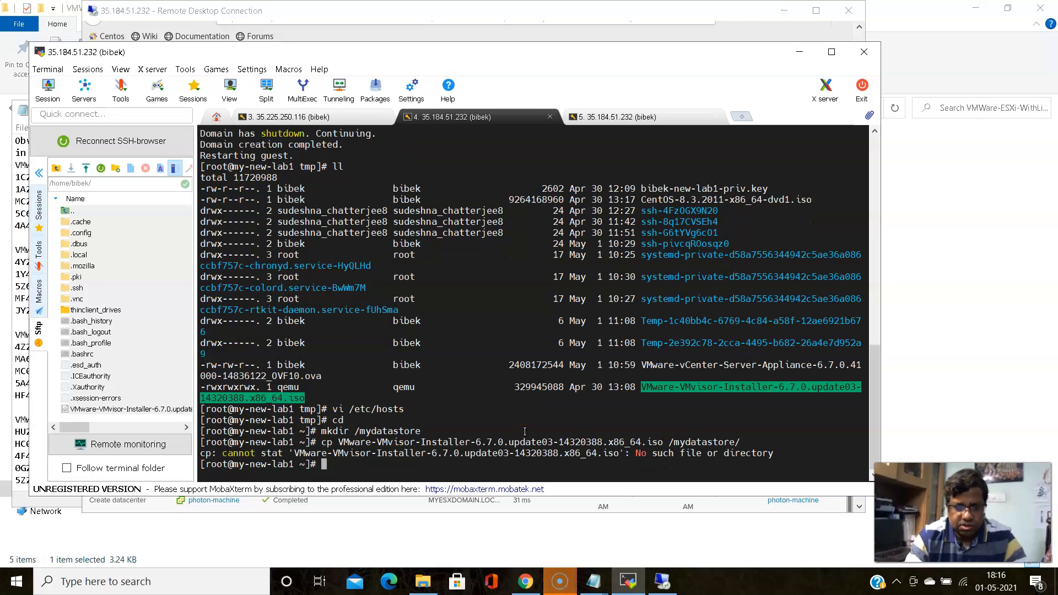
Recall the copy command, try inserting a /tmp/ path, then clear the command line
key("Up")
key("Left")
key("Left")
key("Left")
key("Left")
key("Left")
key("Left")
key("Left")
key("Left")
key("Left")
key("Left")
key("Left")
key("Left")
key("Left")
key("Left")
key("Left")
key("Left")
key("Left")
key("Left")
key("Left")
key("Left")
key("Left")
key("Left")
key("Left")
key("Left")
key("Left")
key("Left")
key("Left")
key("Left")
key("Left")
key("Left")
key("Left")
key("Left")
key("Left")
key("Left")
key("Left")
key("Left")
key("Left")
key("Left")
type("/tmp/")
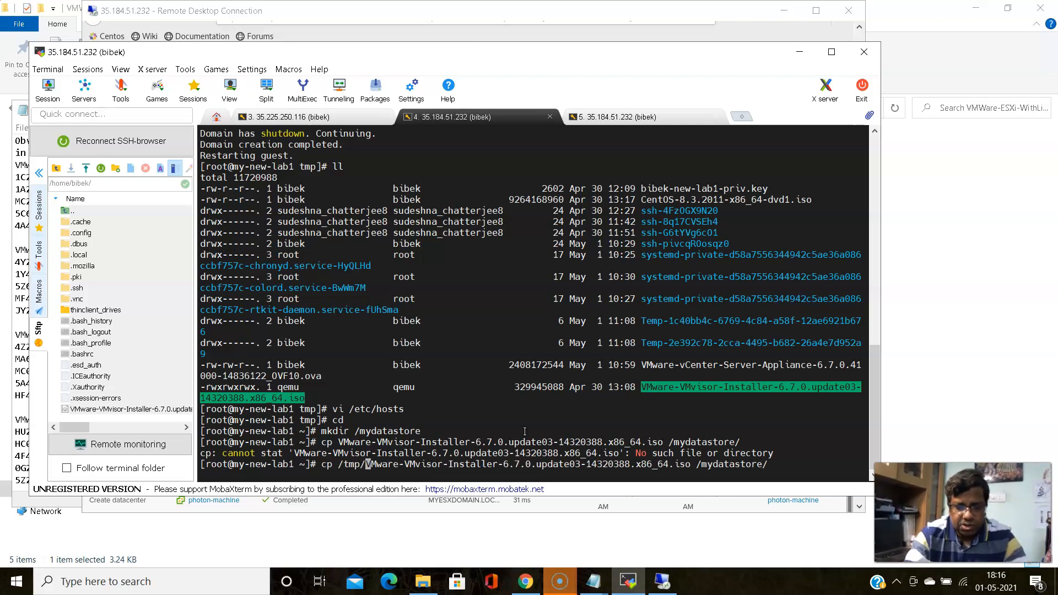
key("BackSpace")
key("BackSpace")
key("BackSpace")
key("BackSpace")
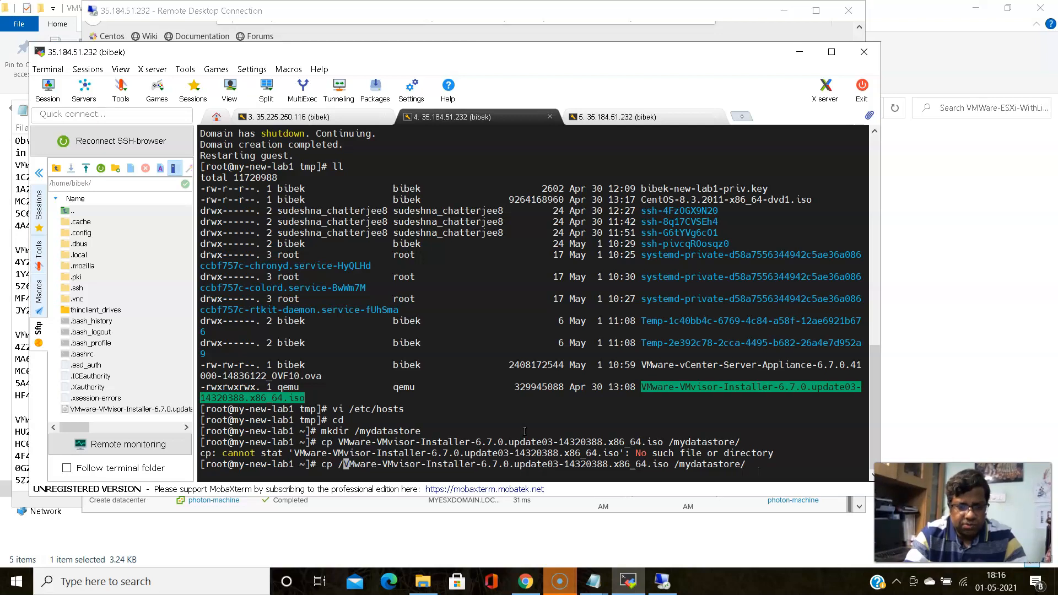
key("BackSpace")
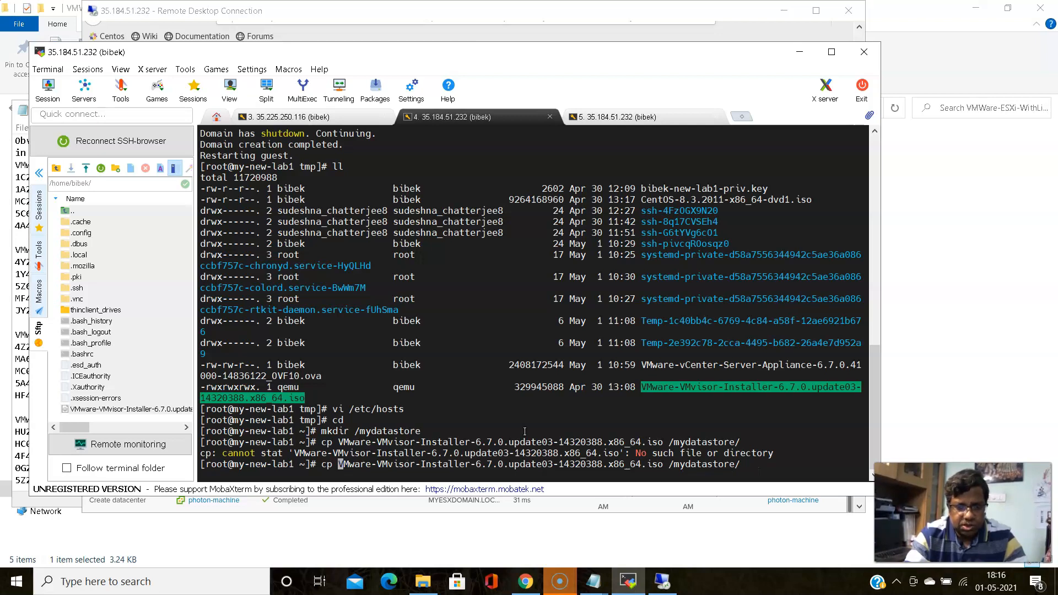
key("Left")
key("Left")
key("Left")
key("Delete")
key("Delete")
key("Delete")
key("Delete")
key("Delete")
key("Delete")
key("Delete")
key("Delete")
key("Delete")
key("Delete")
key("Delete")
key("Delete")
key("Delete")
key("Delete")
key("Delete")
key("Delete")
key("Delete")
key("Delete")
key("Delete")
key("Delete")
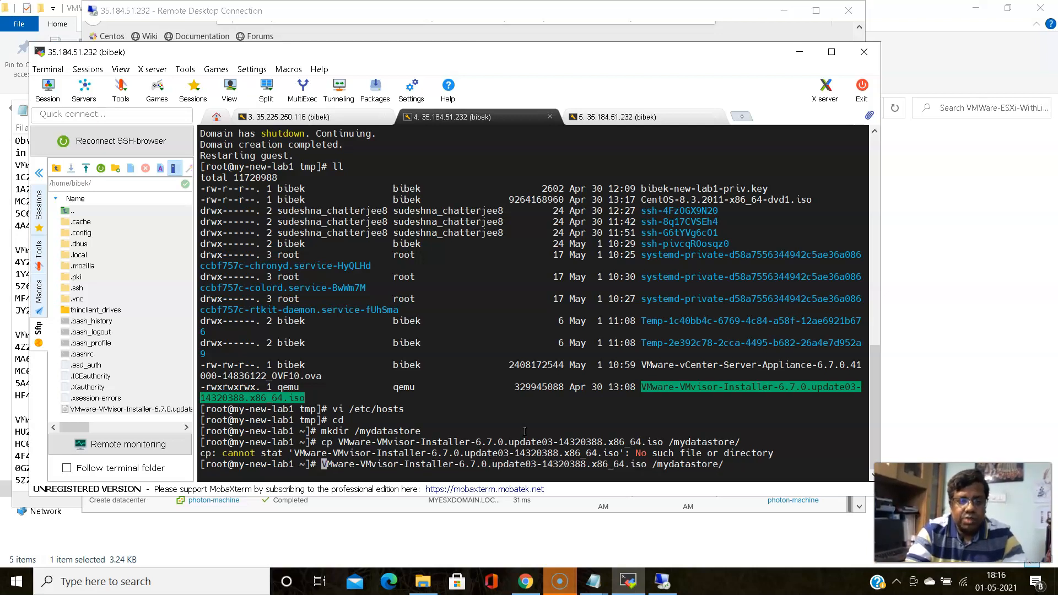
key("Delete")
key("Delete")
key("Delete")
key("Delete")
key("Delete")
key("Delete")
key("Delete")
key("Delete")
key("Delete")
key("Delete")
key("Delete")
key("Delete")
key("Delete")
key("Delete")
key("Delete")
key("Delete")
key("Delete")
key("Delete")
key("Delete")
key("Delete")
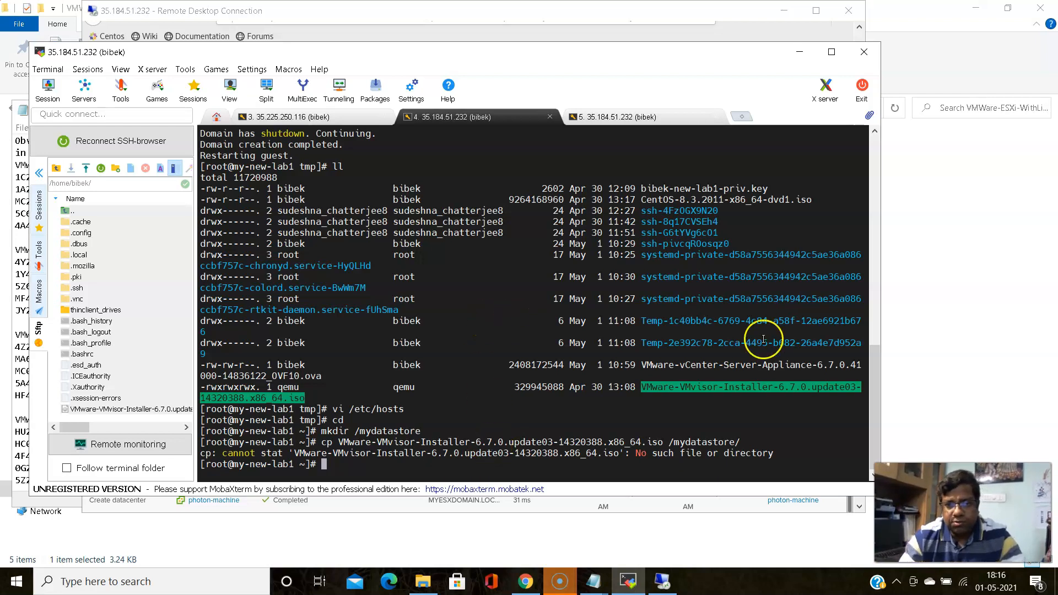
Select the CentOS ISO file name in the terminal output, then deselect it
left_click(733, 199)
double_click(732, 199)
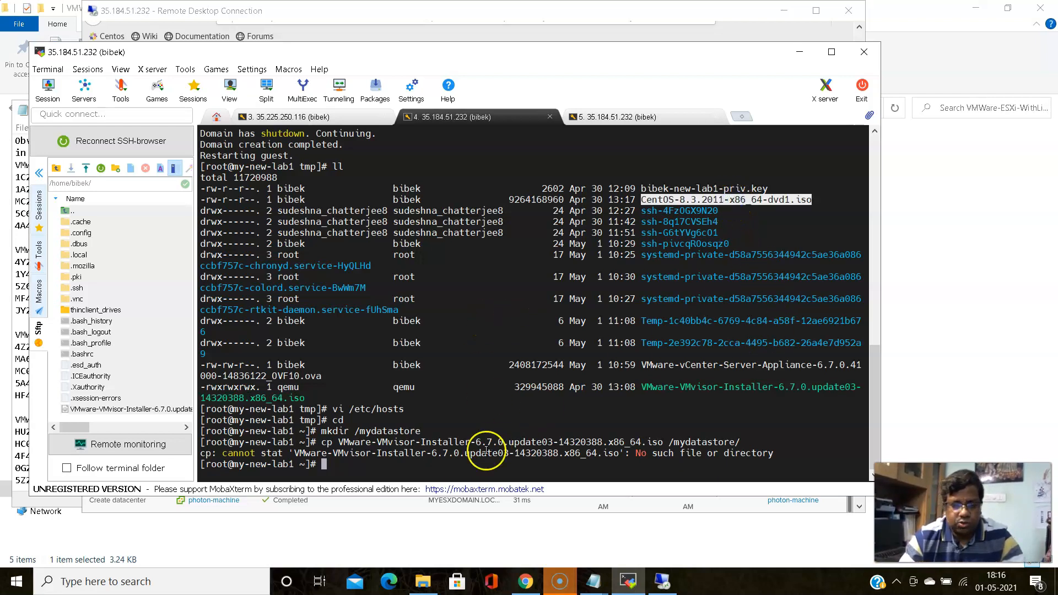
left_click(420, 455)
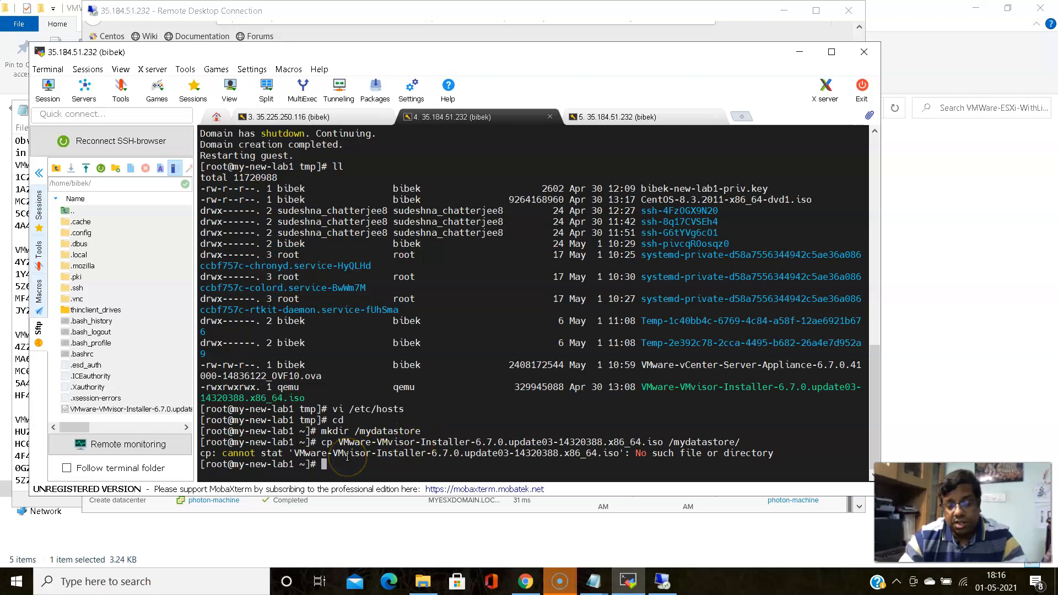
left_click(524, 588)
Copy the /mydatastore exports line from the guide and paste it into the session notes
scroll(432, 259, "down", 4)
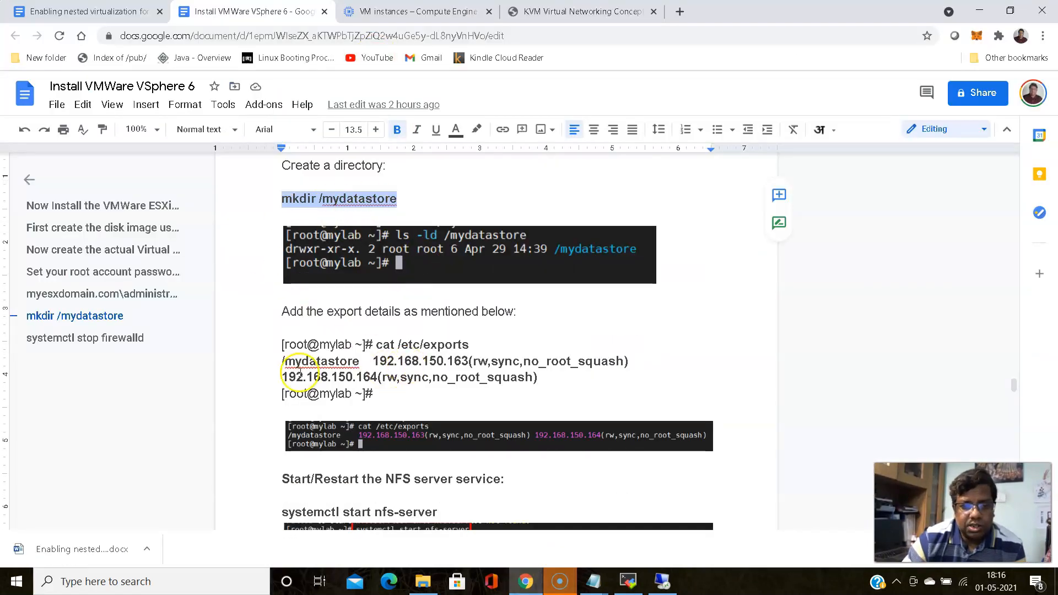
left_click_drag(282, 360, 540, 375)
right_click(494, 376)
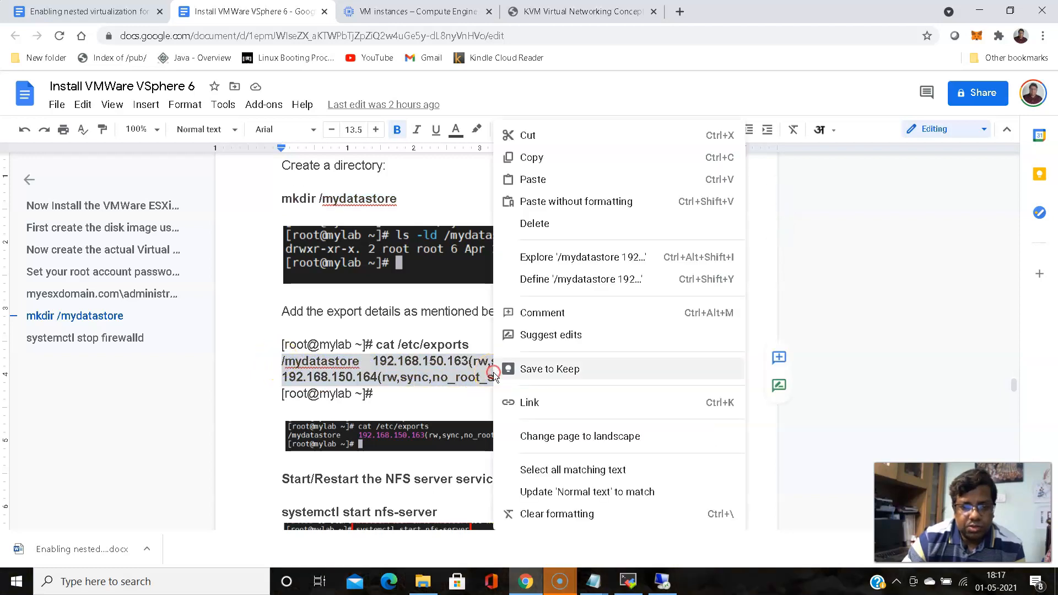
left_click(543, 158)
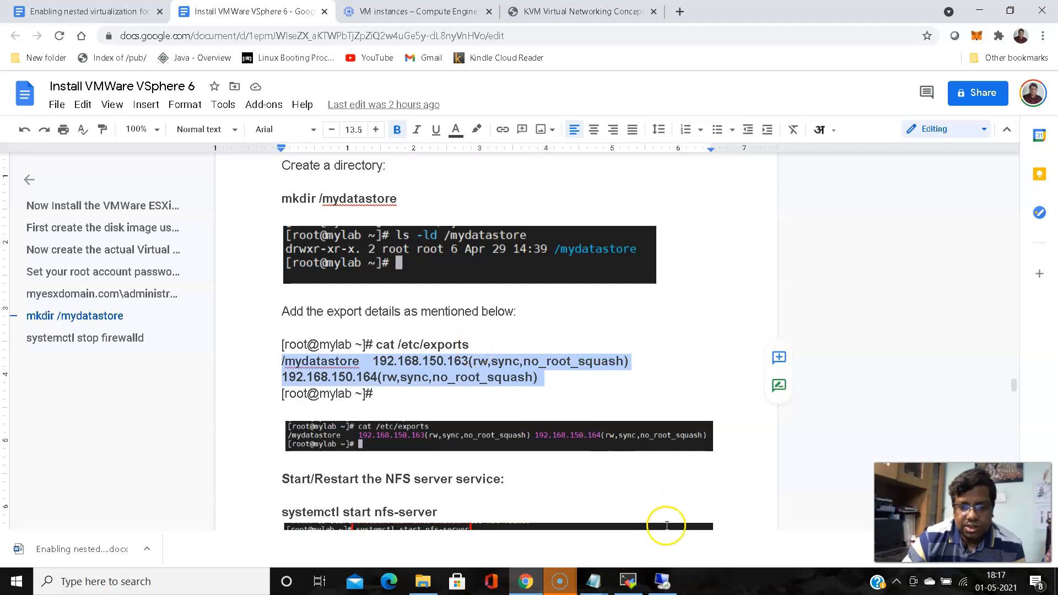
left_click(594, 581)
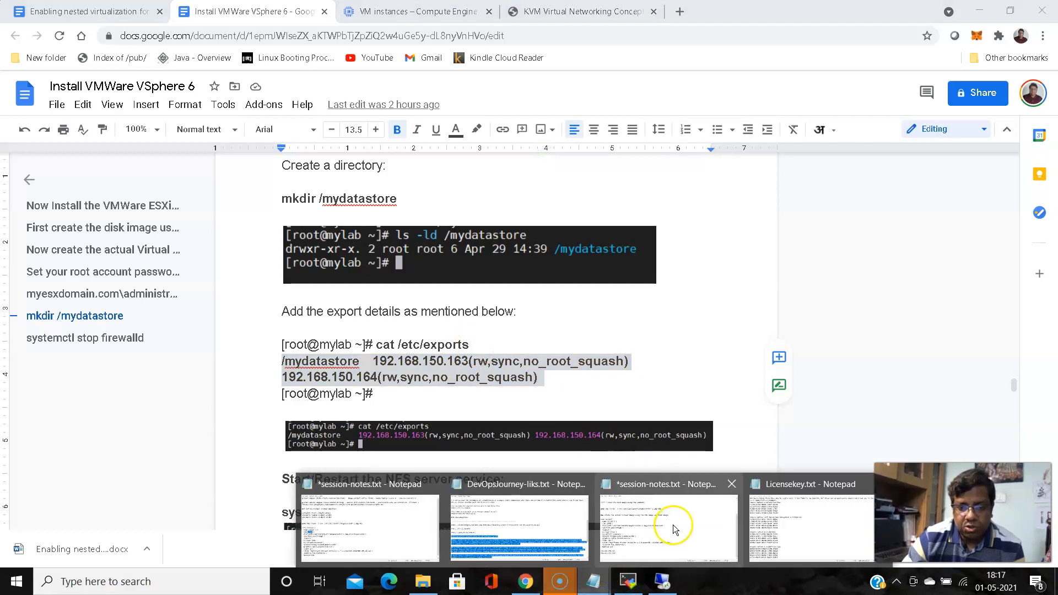
left_click(674, 527)
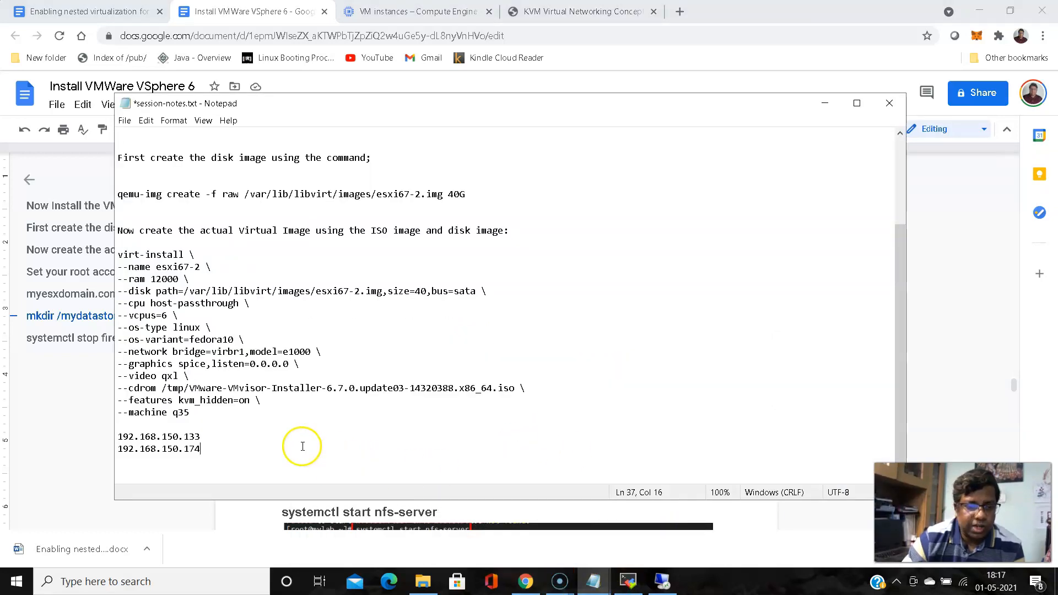
key("Return")
key("Return")
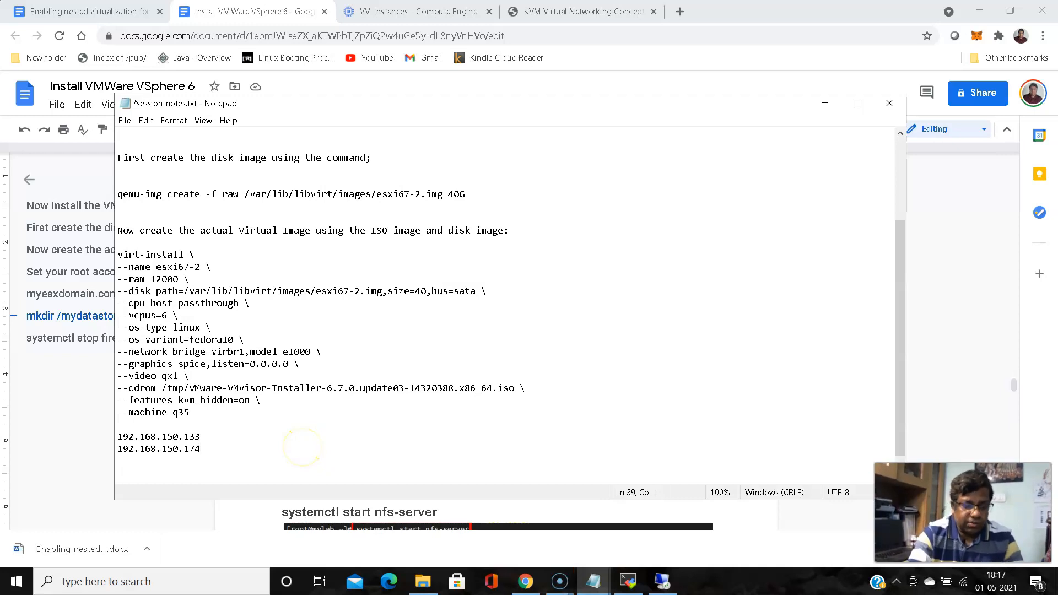
key("ctrl+v")
Change the export IP endings from 163 to 133 and from 164 to 174
left_click(287, 456)
key("BackSpace")
key("BackSpace")
key("BackSpace")
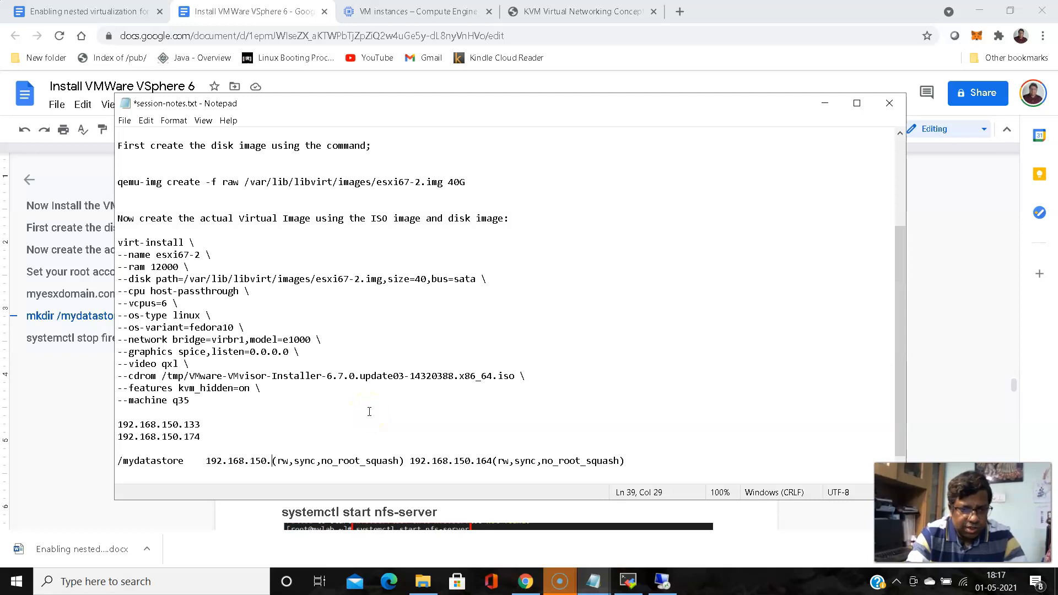
type("133")
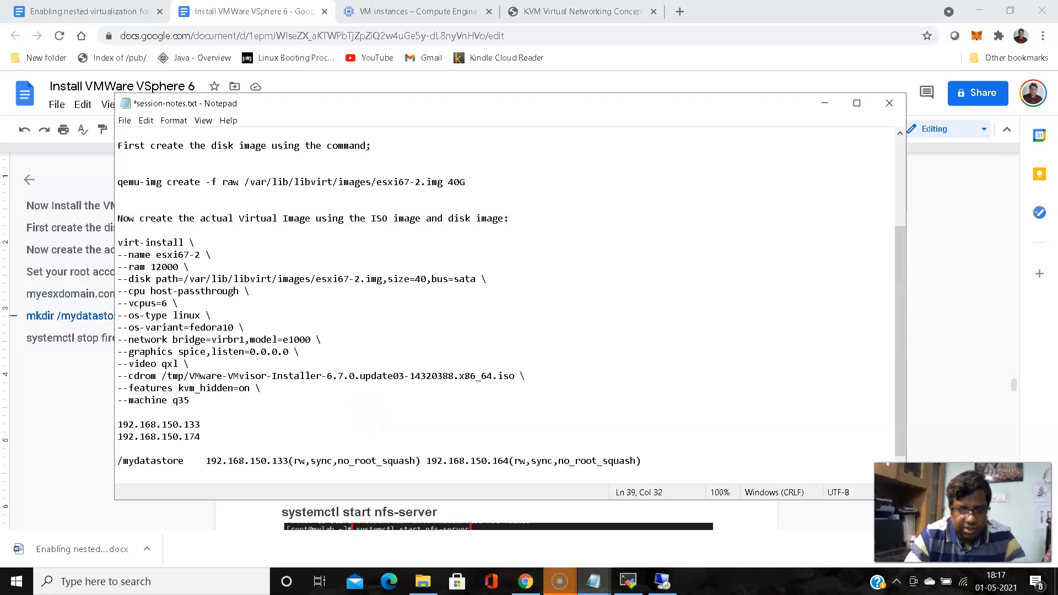
left_click(509, 461)
key("BackSpace")
key("BackSpace")
key("BackSpace")
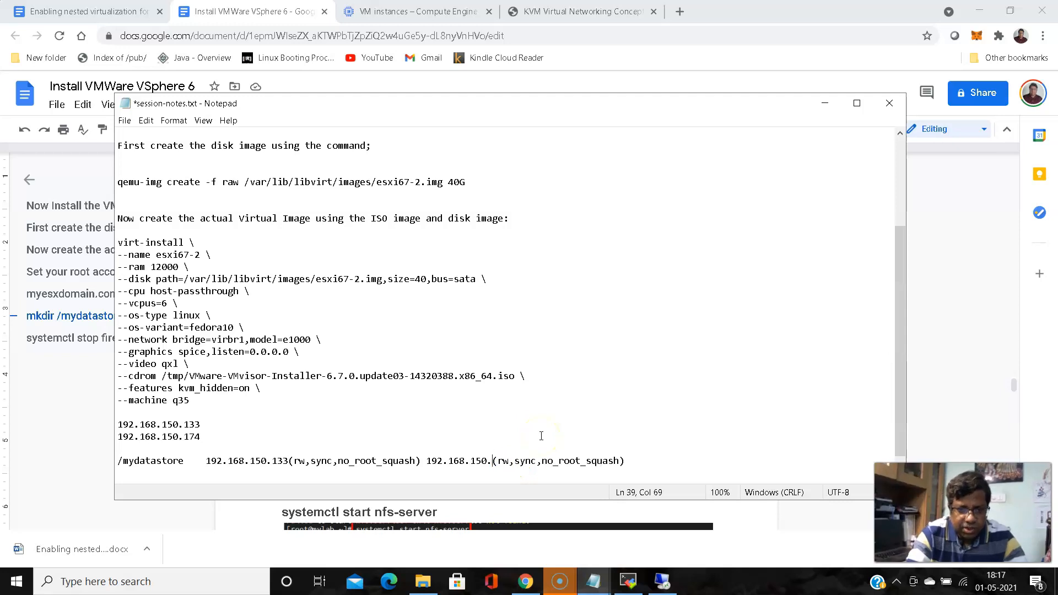
type("174")
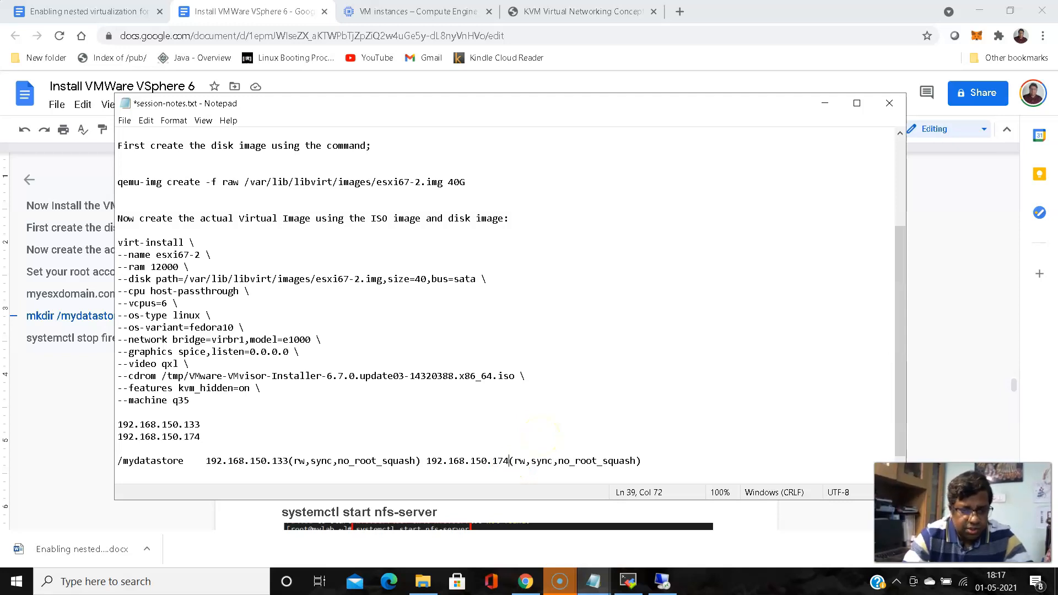
Select and copy the edited /mydatastore export line
left_click_drag(118, 460, 496, 455)
left_click(668, 453)
key("shift+Home")
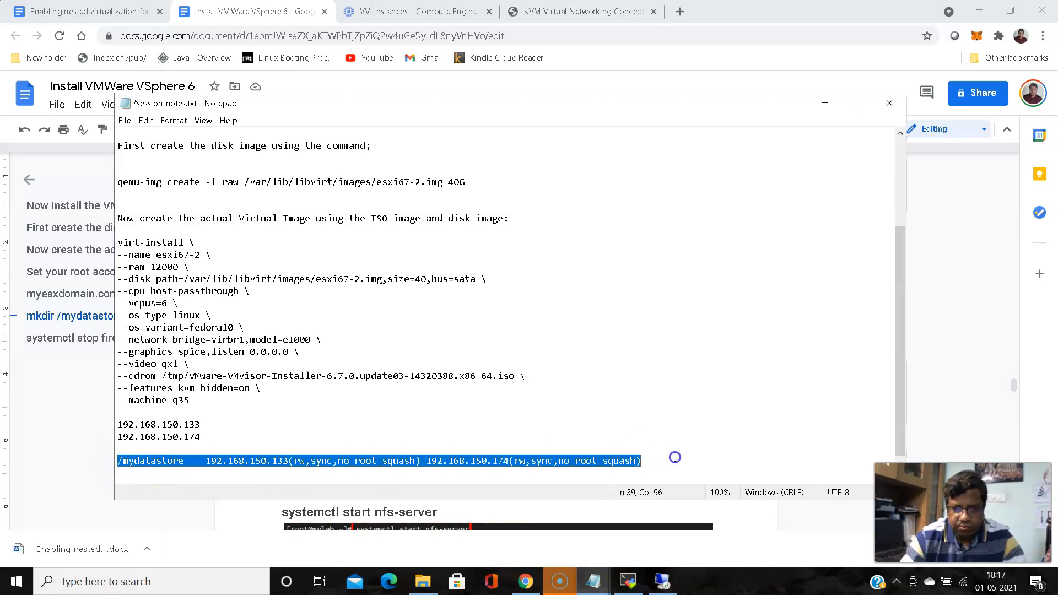
right_click(612, 468)
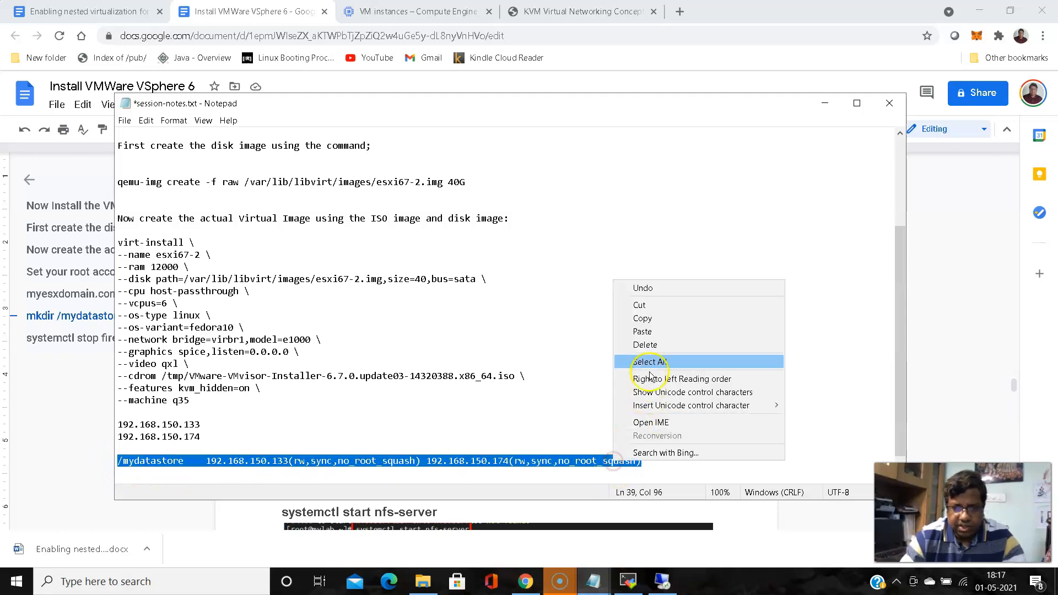
left_click(649, 315)
left_click(628, 581)
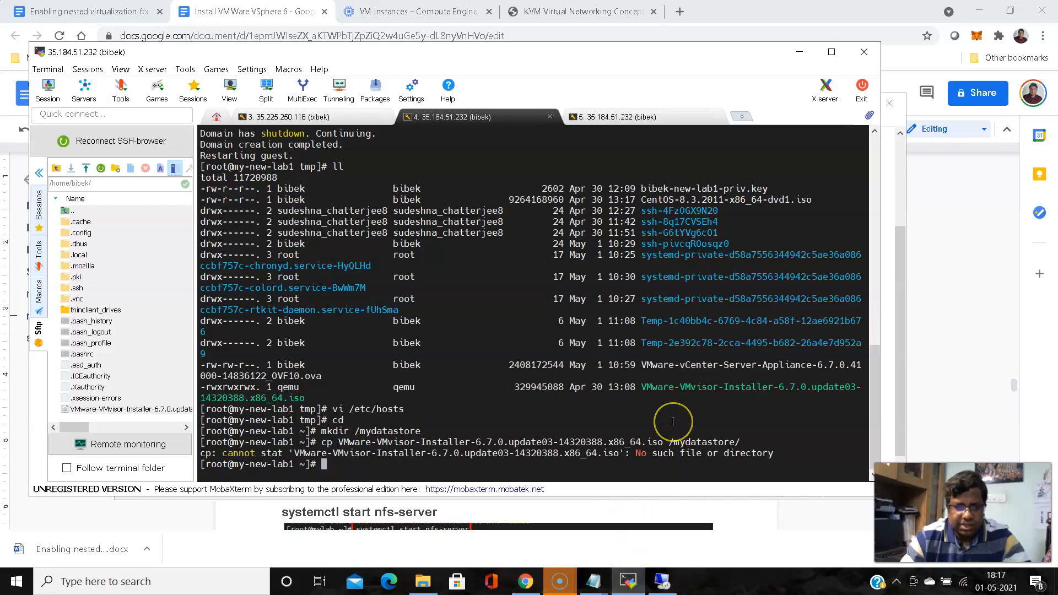
Paste the /mydatastore export line into /etc/exports in vi and save with :wq
type("vi /")
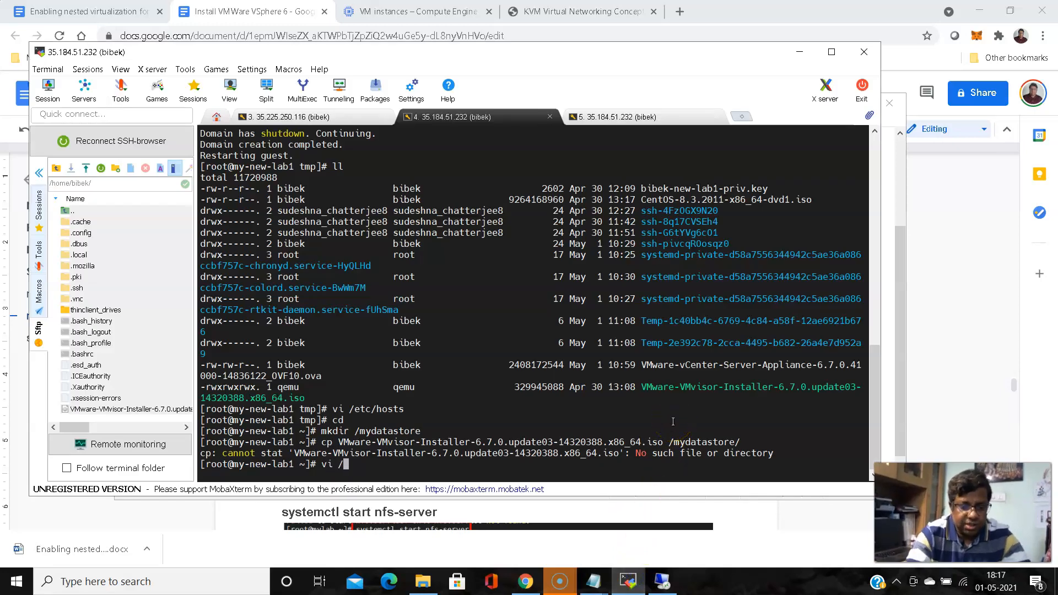
type("etc/exports")
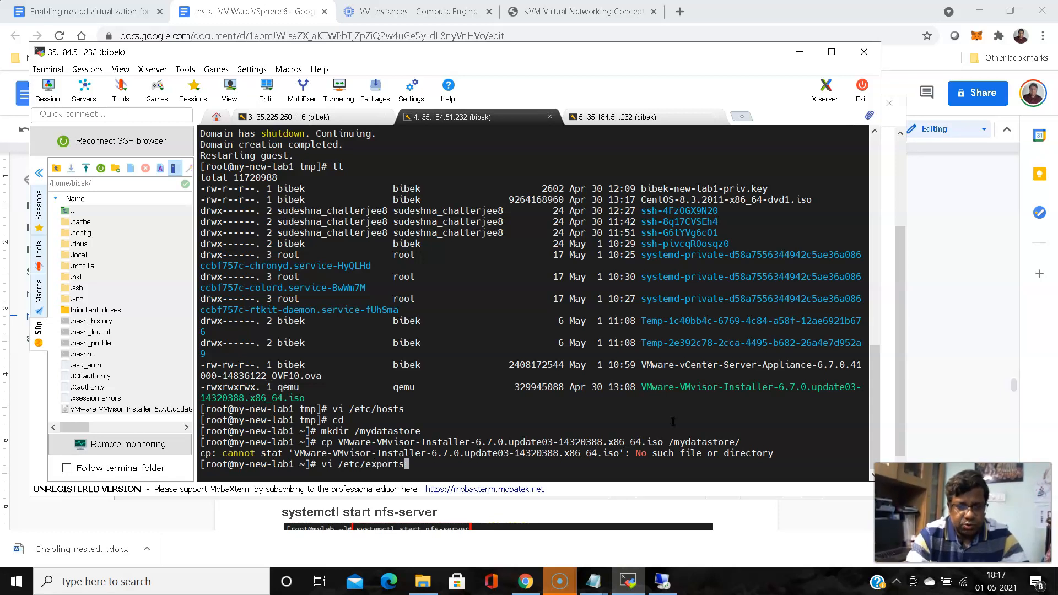
key("Return")
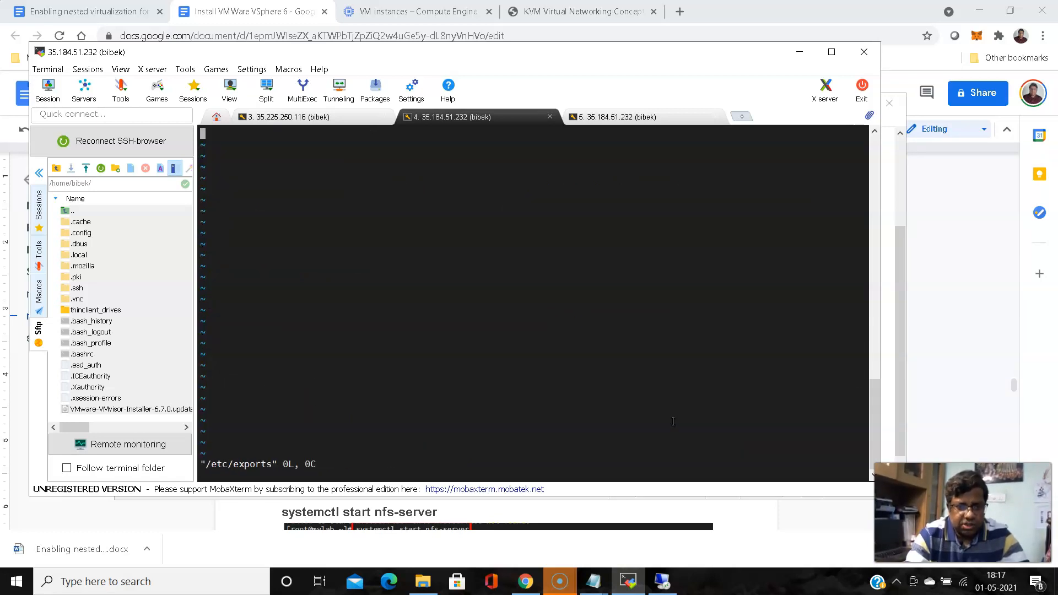
key("i")
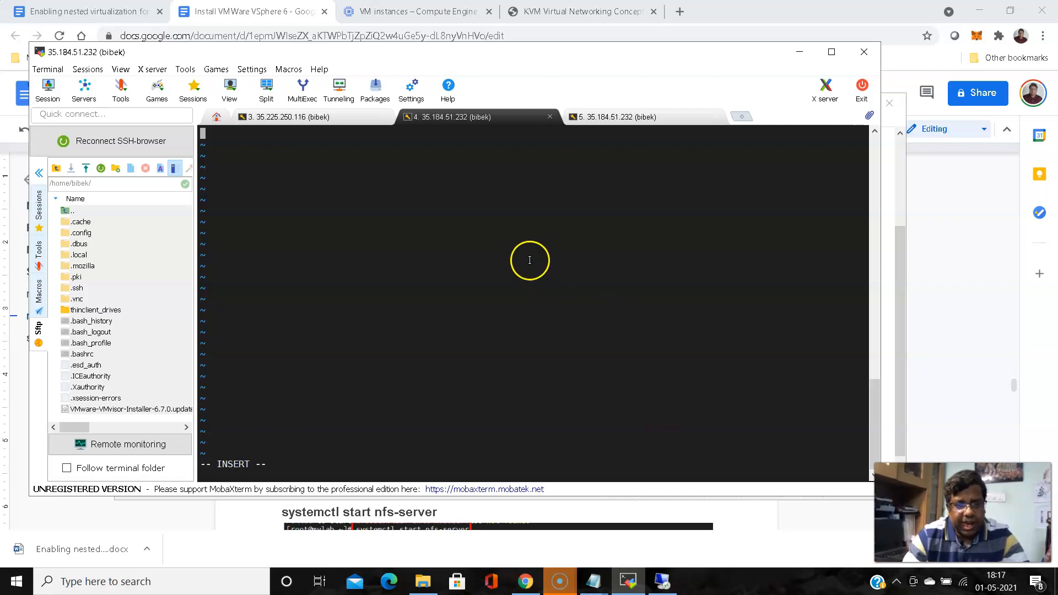
right_click(395, 209)
left_click(425, 257)
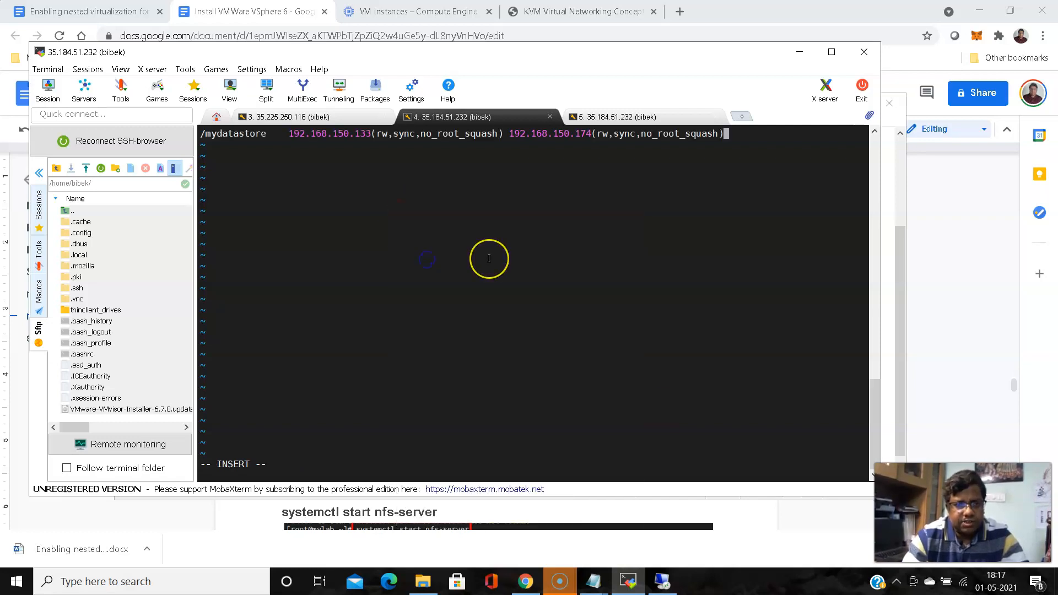
key("Escape")
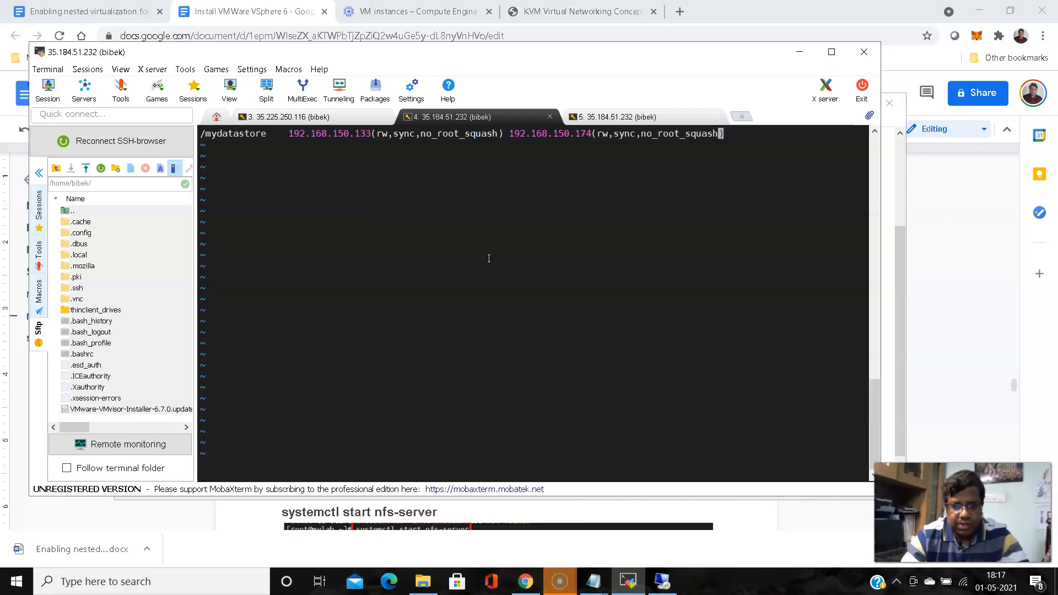
type(":wq")
key("Return")
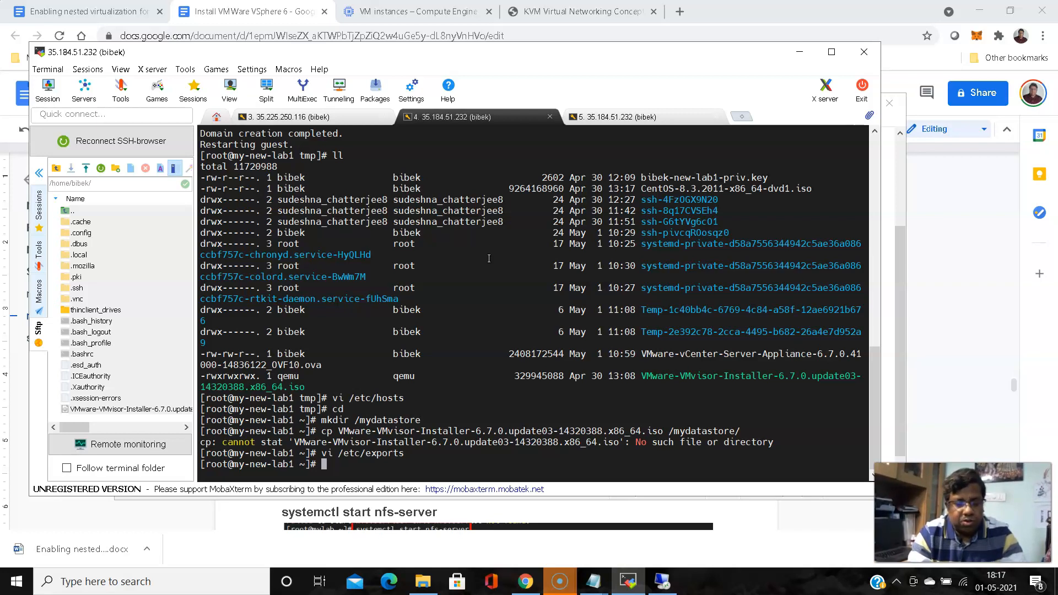
Check nfs-server status with systemctl, then start the nfs-server service
type("system")
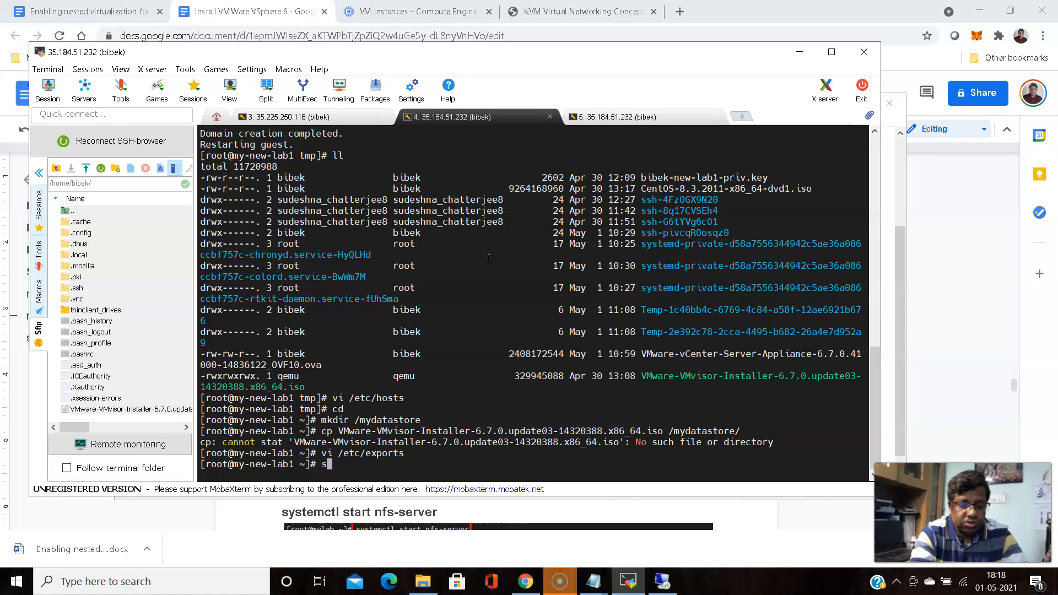
type("ctl ")
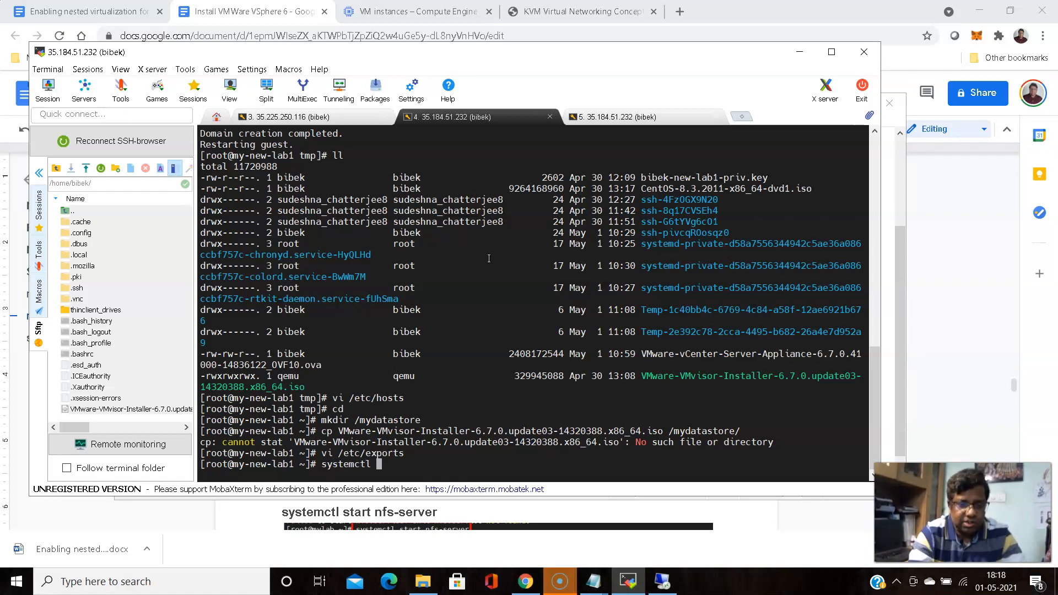
type("status ")
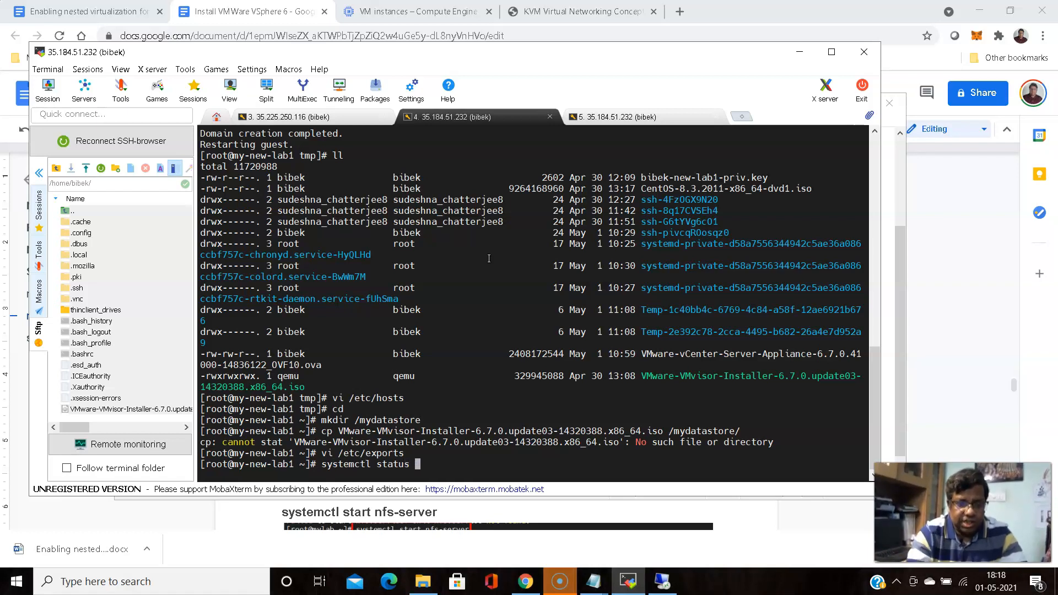
type("nf")
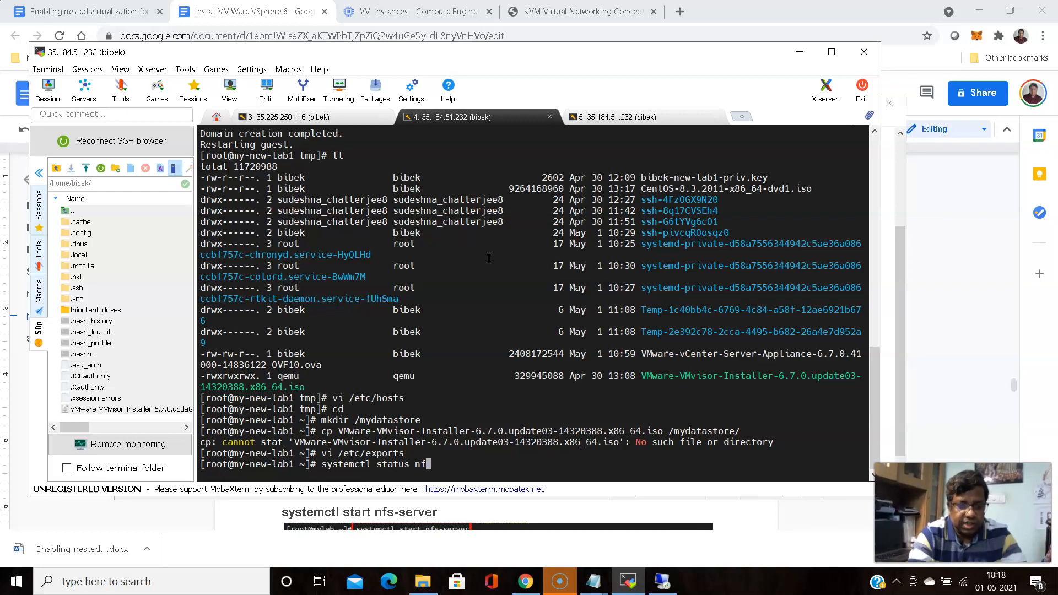
type("s-server")
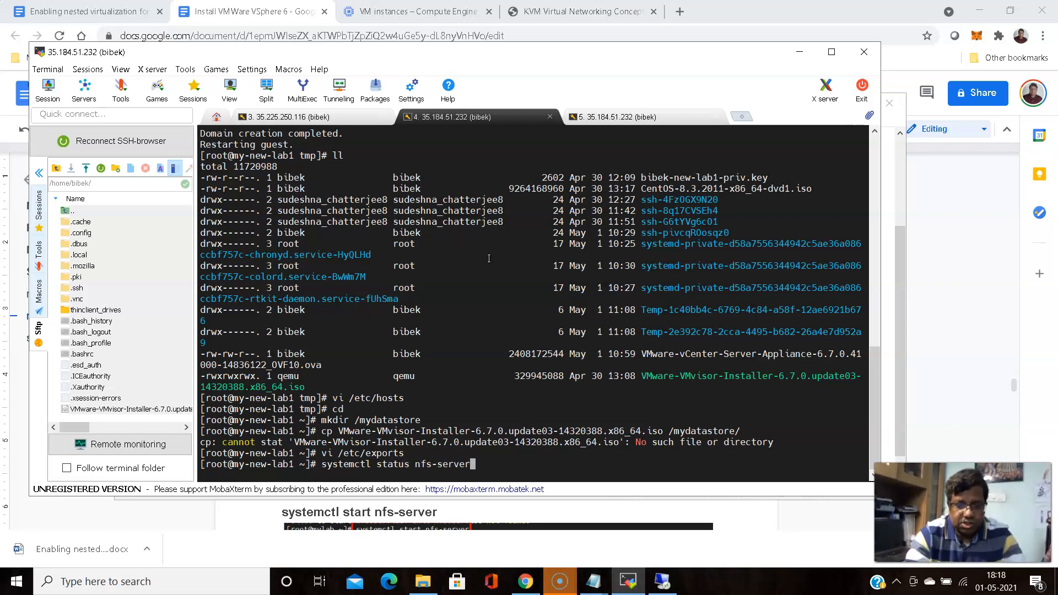
key("Return")
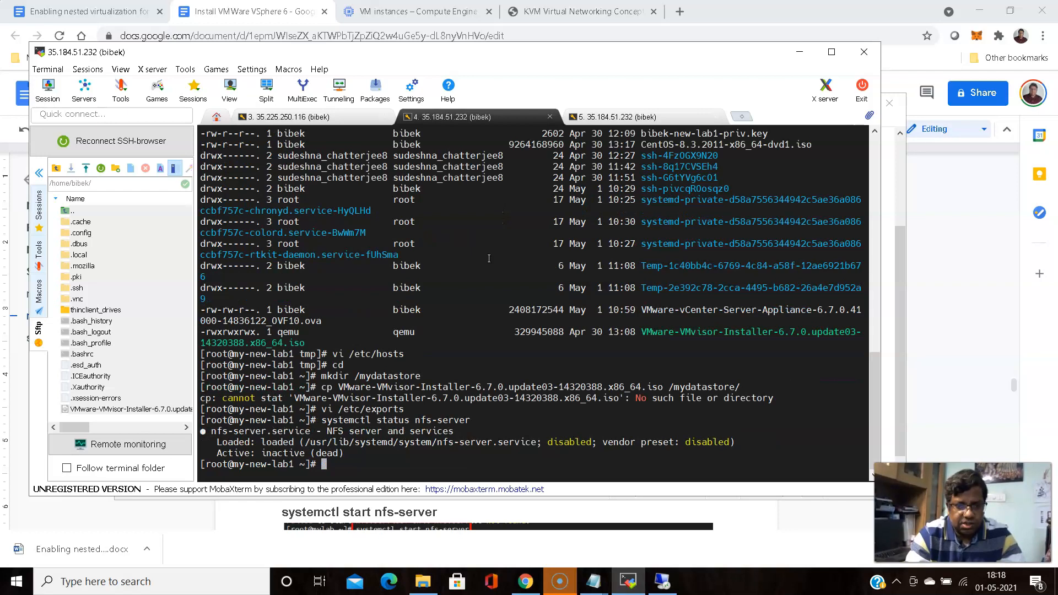
key("Up")
key("Left")
key("Left")
key("Left")
key("Left")
key("Left")
key("Left")
key("Left")
key("Left")
key("Left")
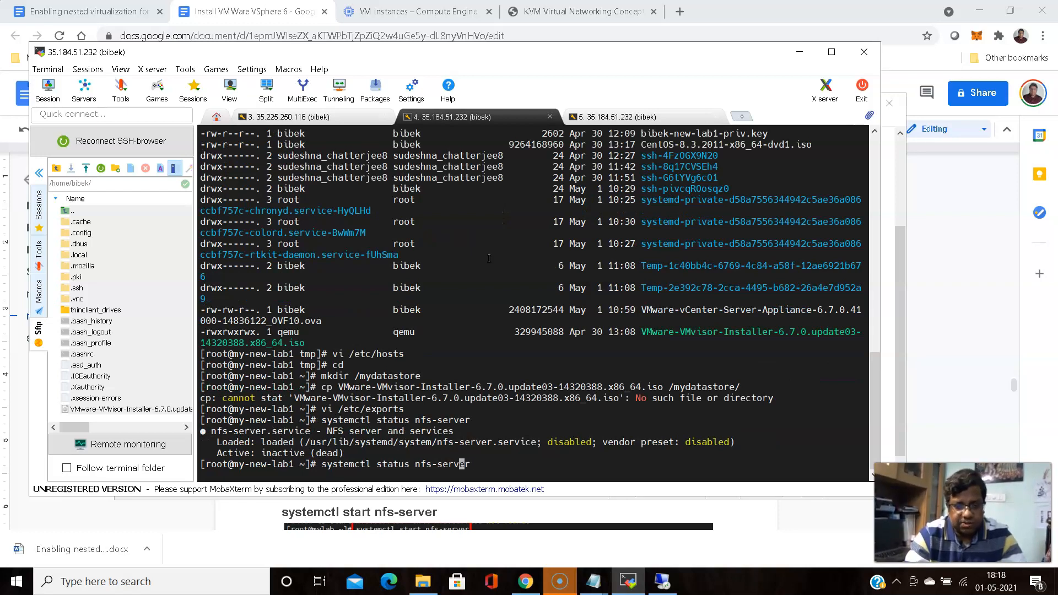
key("Left")
key("Left")
key("Left")
key("Right")
key("BackSpace")
key("BackSpace")
key("BackSpace")
key("BackSpace")
key("BackSpace")
key("BackSpace")
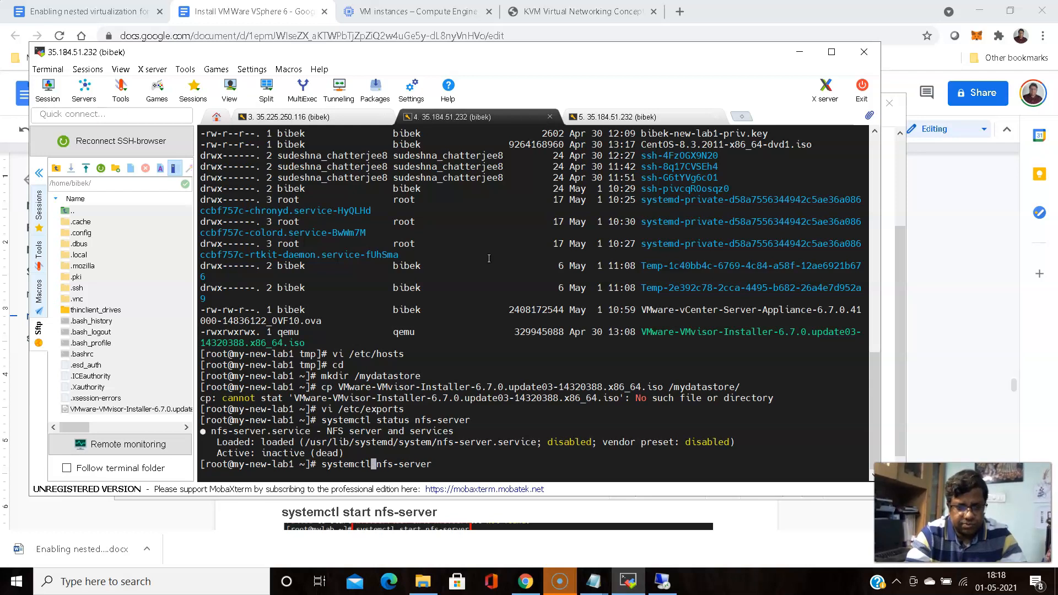
type("start")
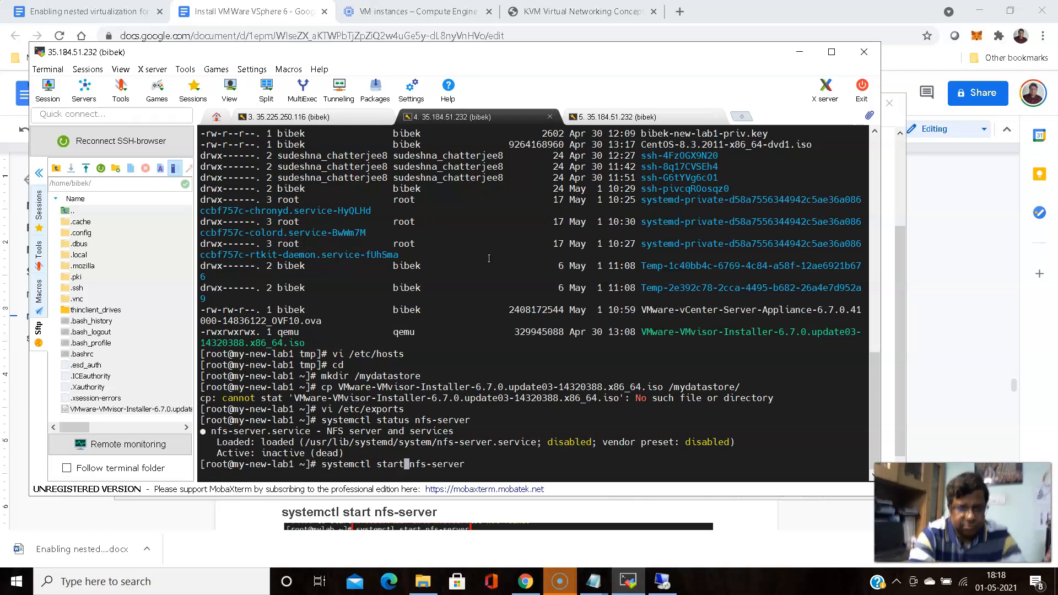
key("Return")
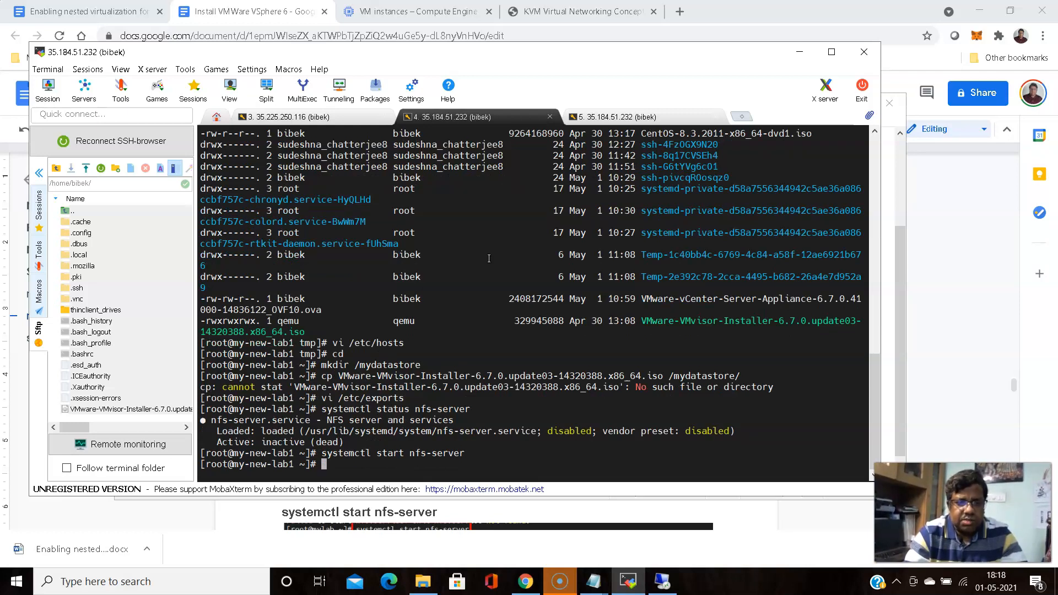
Recheck nfs-server status to confirm it is active, then enter exportfs -v
key("Up")
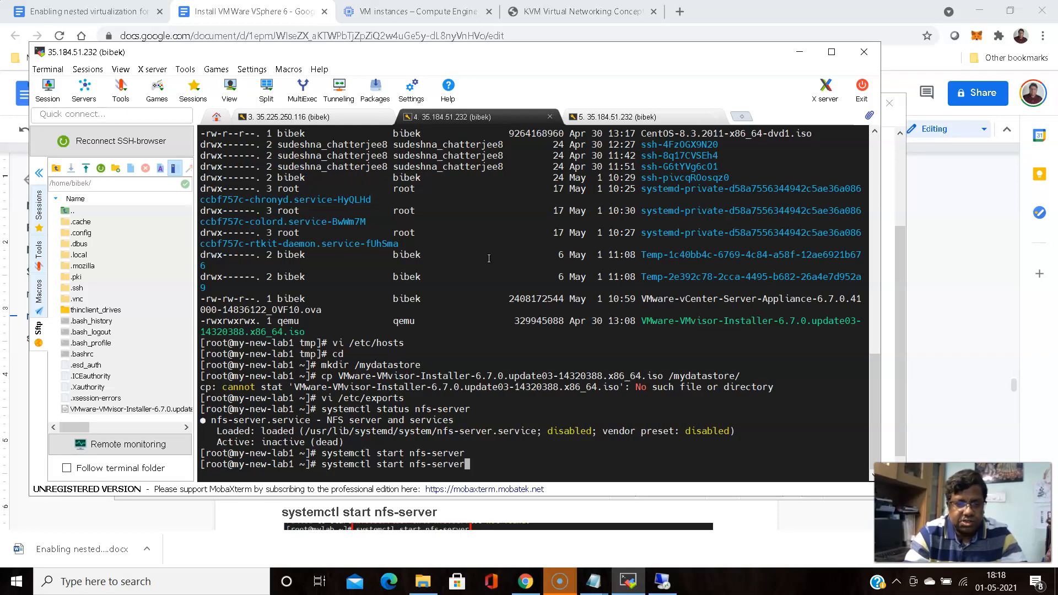
key("Up")
key("Return")
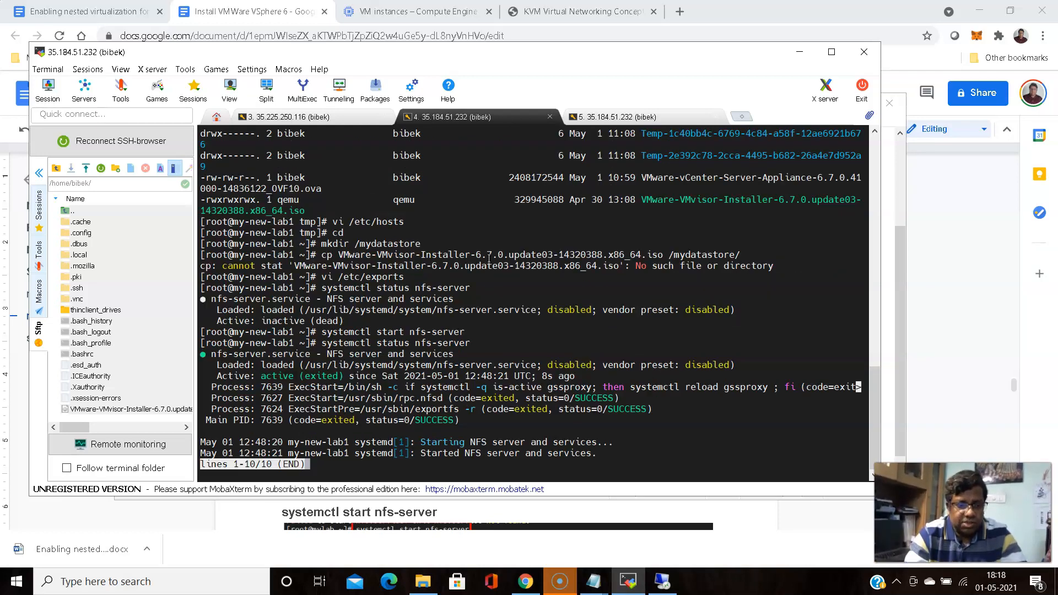
key("q")
type("export")
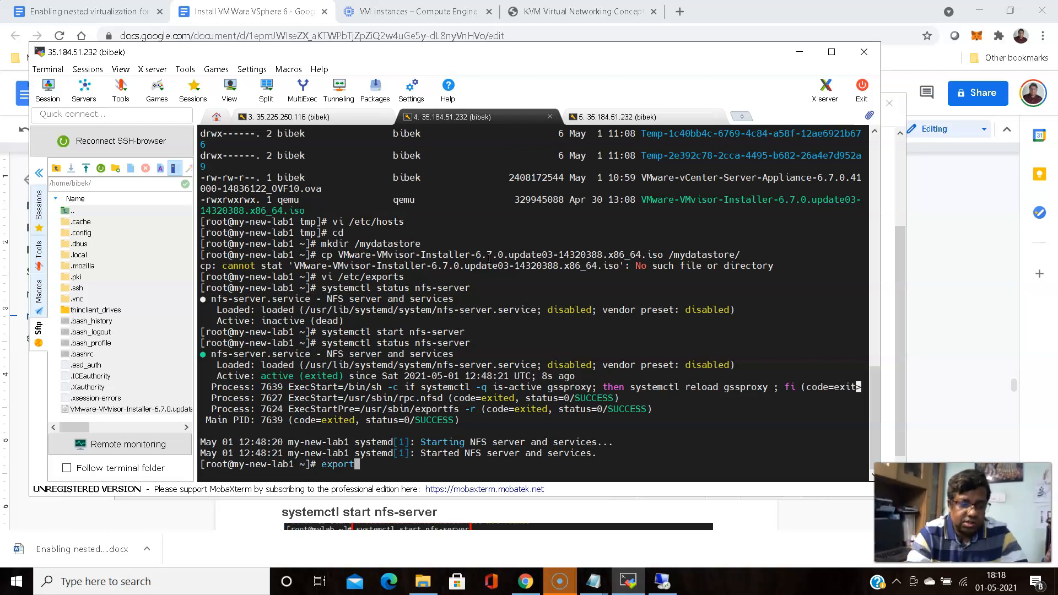
type("fs ")
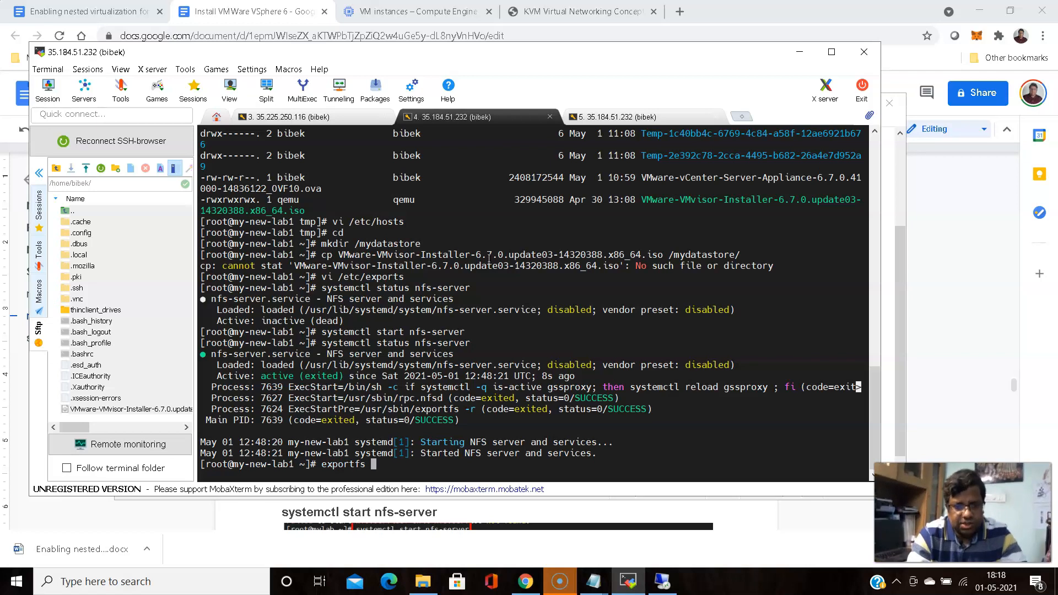
type("-v")
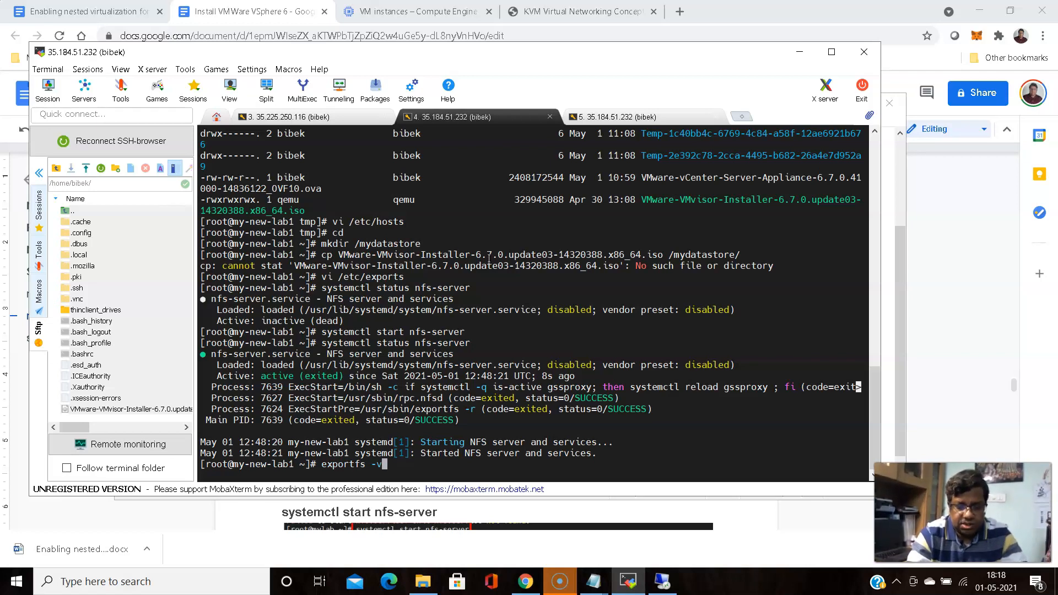
List the active NFS exports, then stop the firewall with 'systemctl stop firewalld'
key("Return")
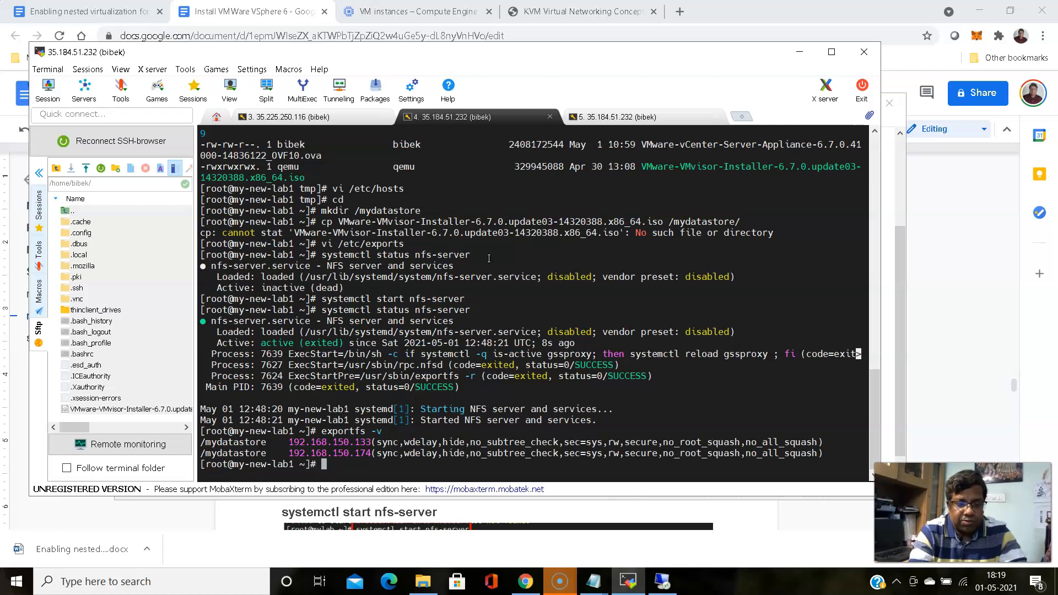
type("syst")
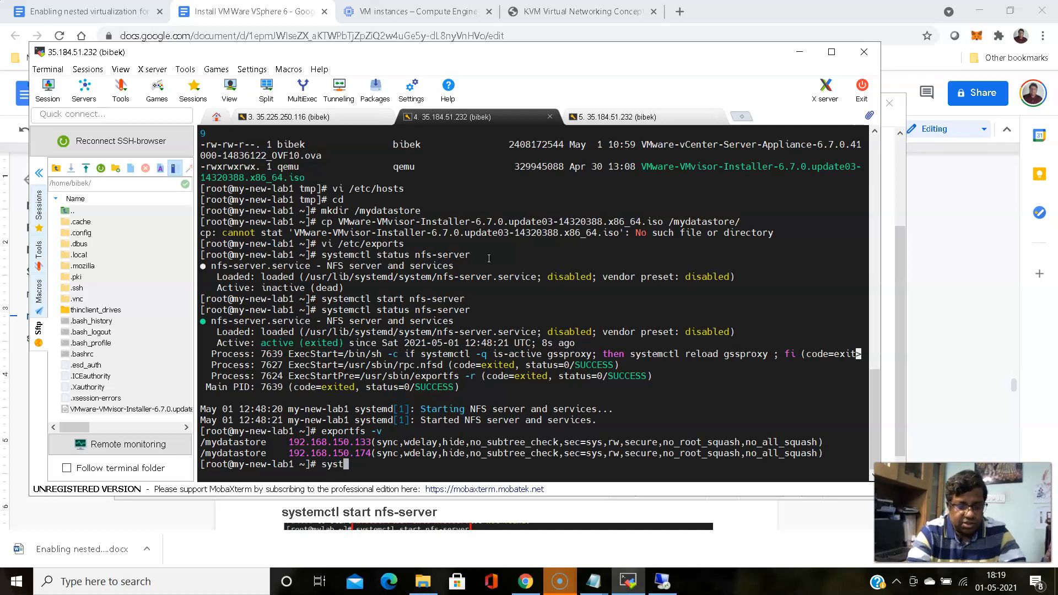
type("emctl ")
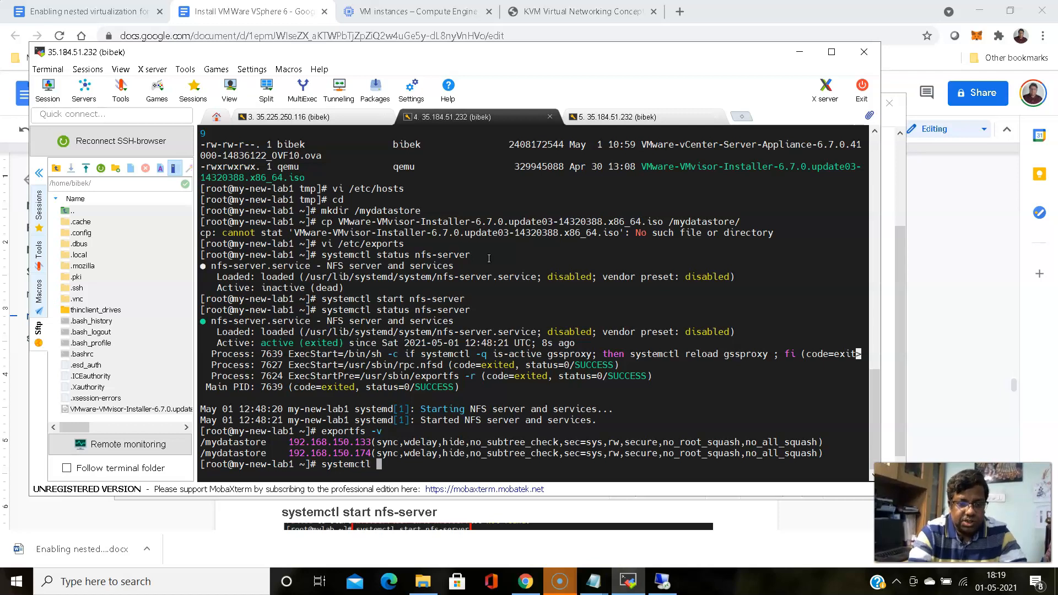
type("stop firewall")
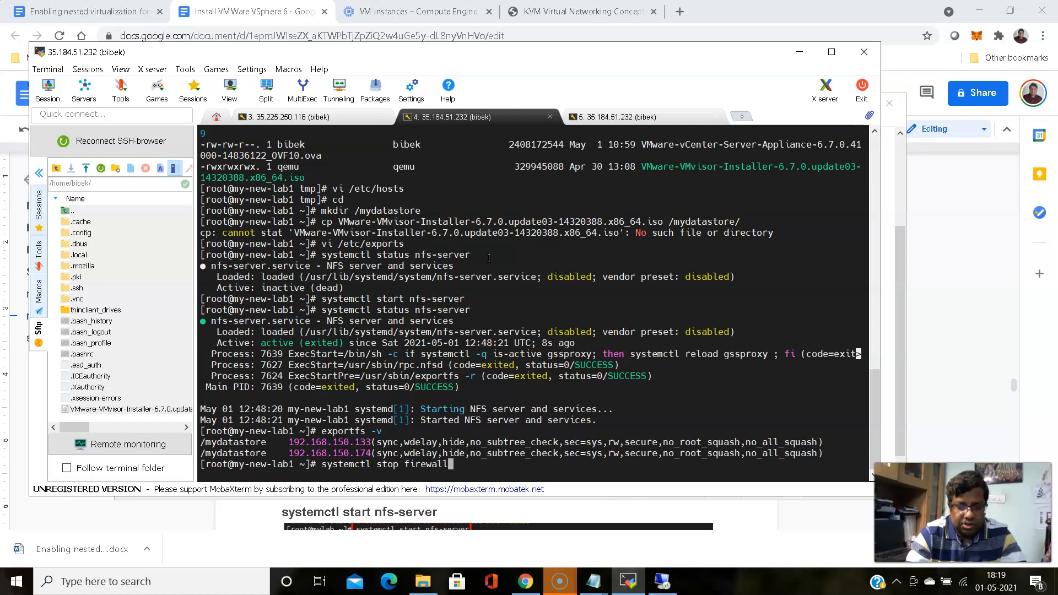
type("d")
key("Return")
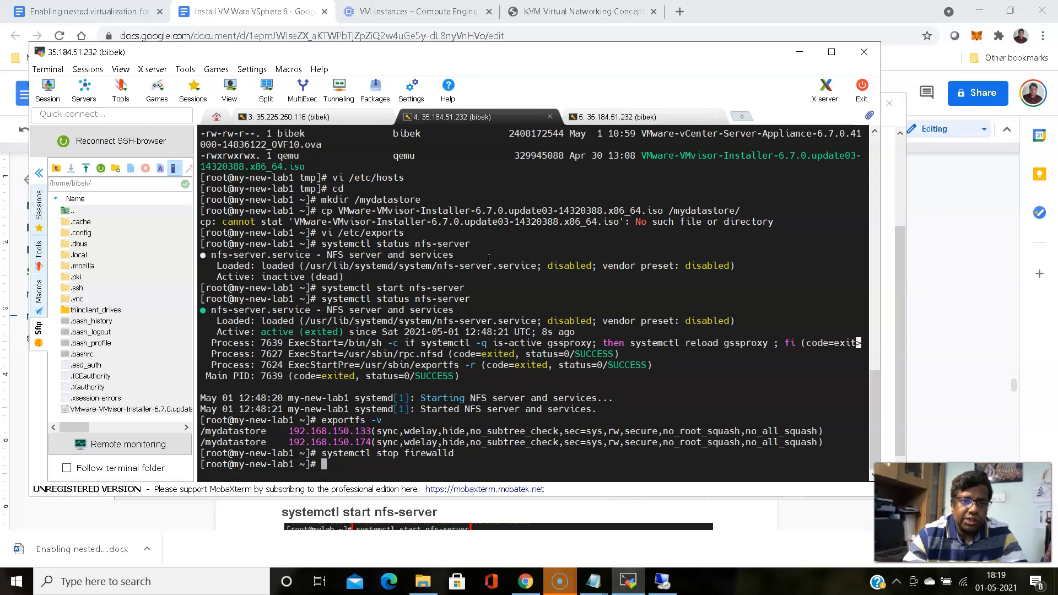
Start a new NFS 3 datastore from myDC1's storage actions
left_click(564, 10)
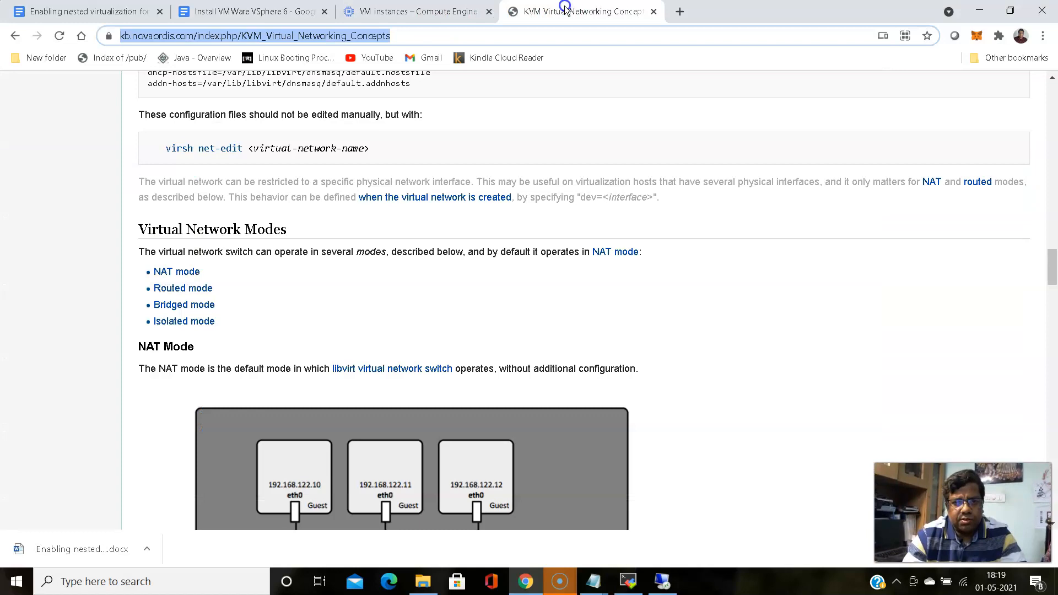
left_click(429, 9)
left_click(662, 581)
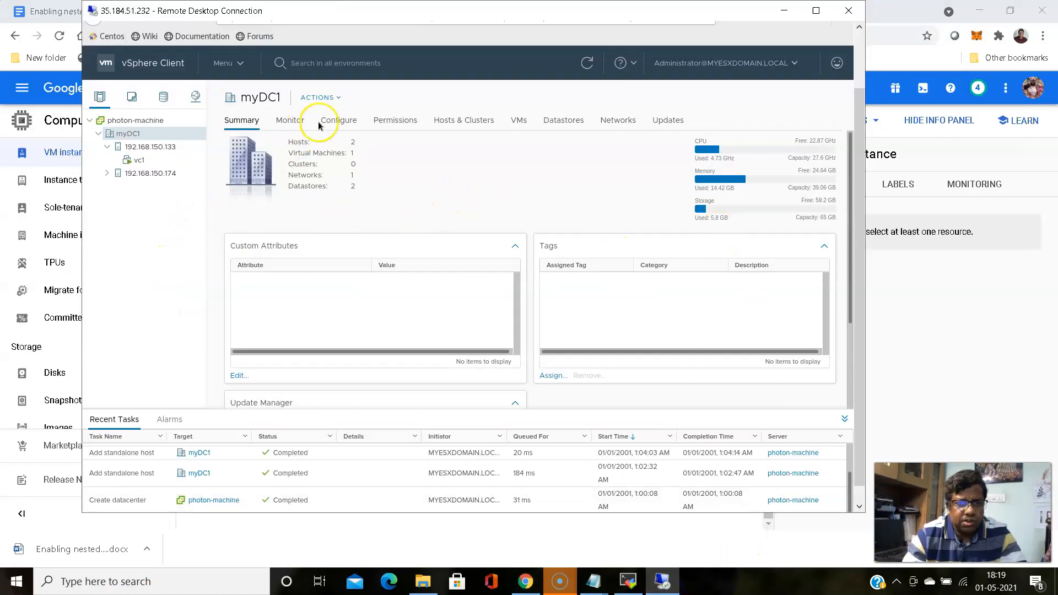
left_click(337, 97)
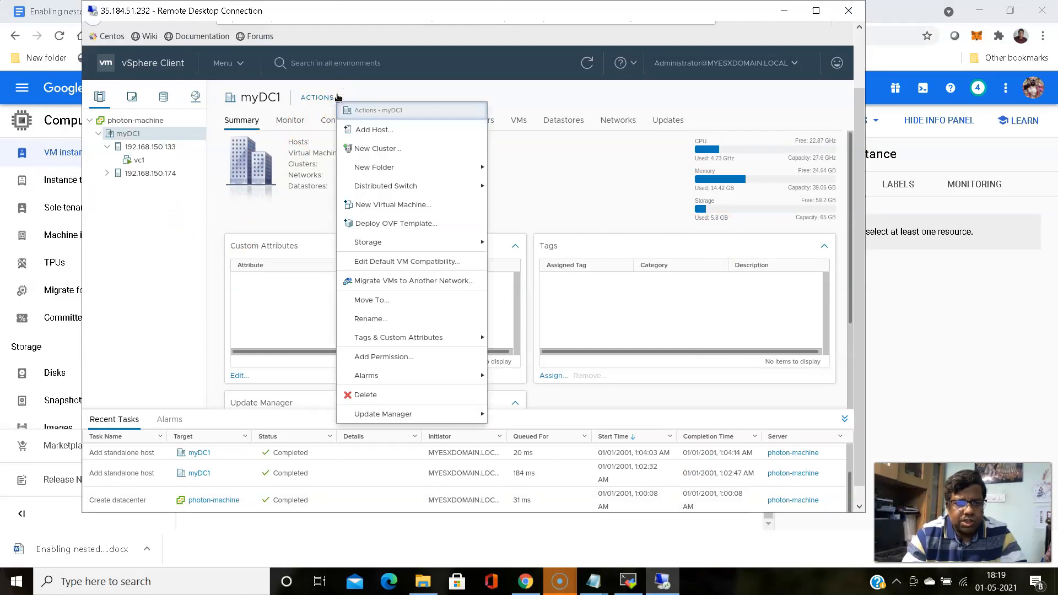
left_click(379, 246)
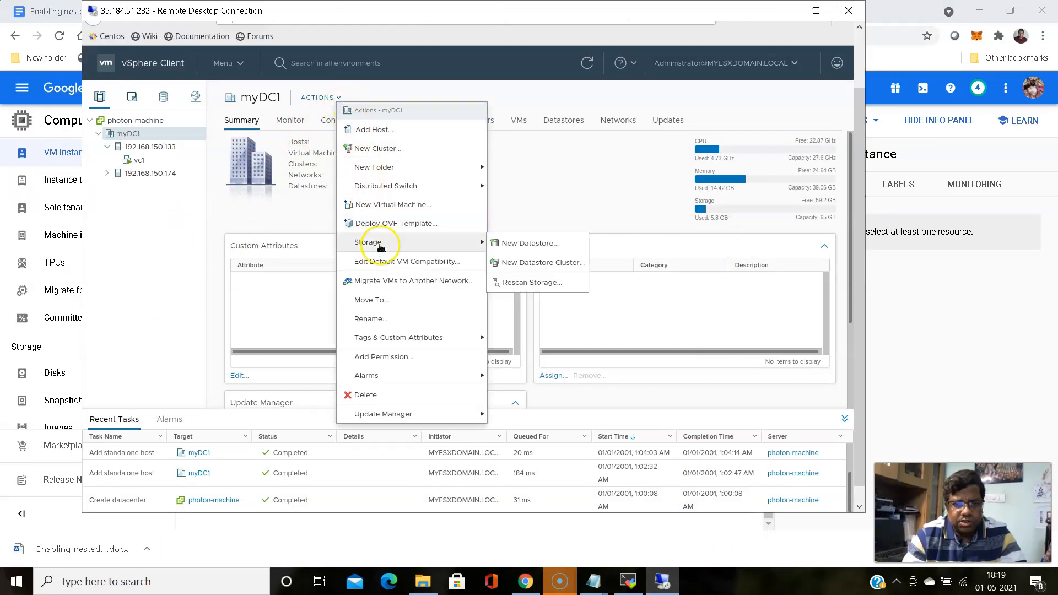
left_click(544, 244)
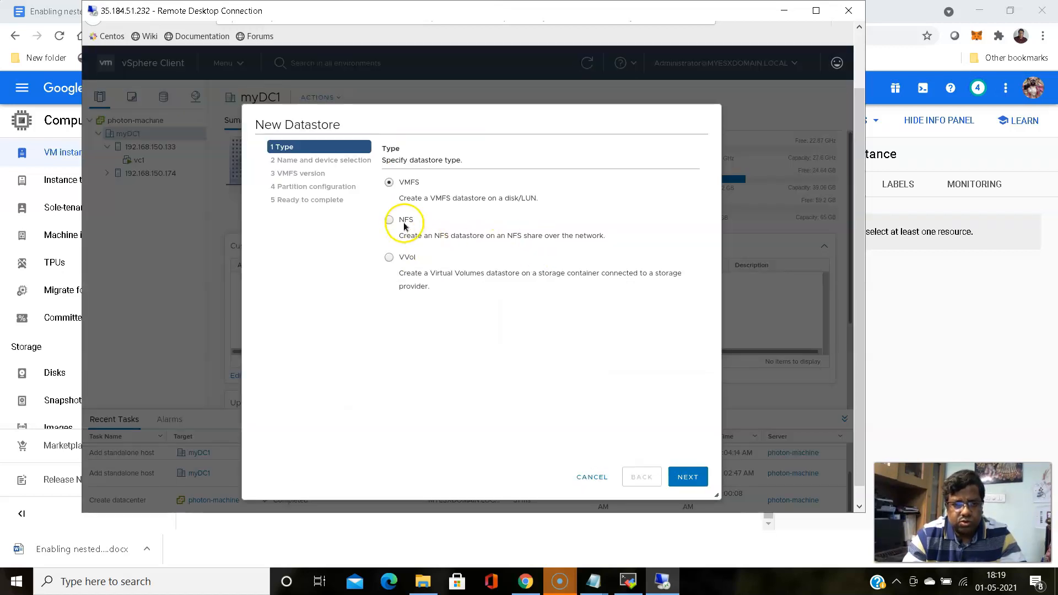
left_click(404, 200)
left_click(389, 220)
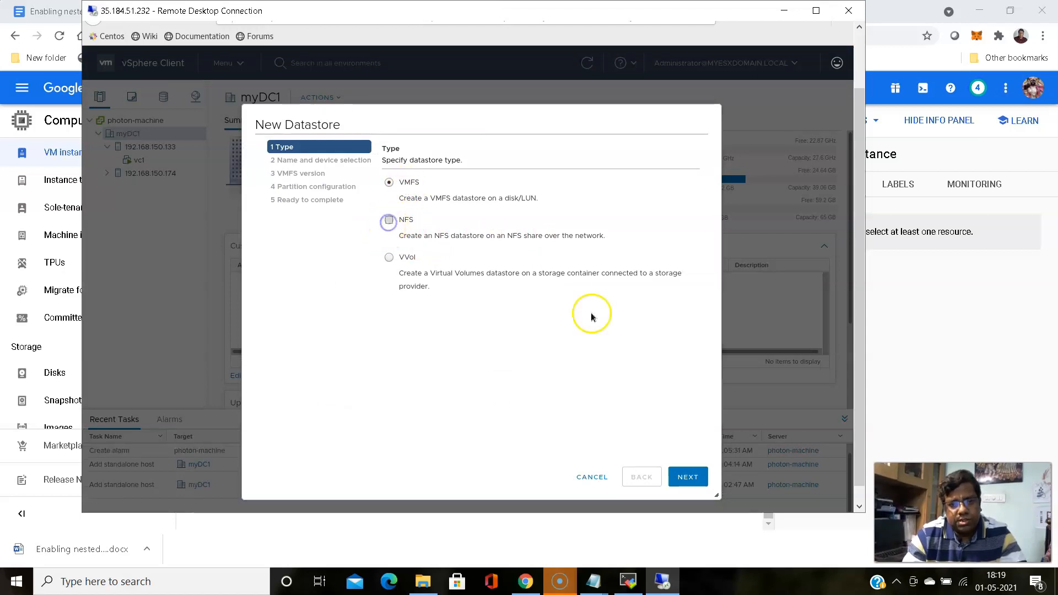
left_click(672, 478)
left_click(374, 269)
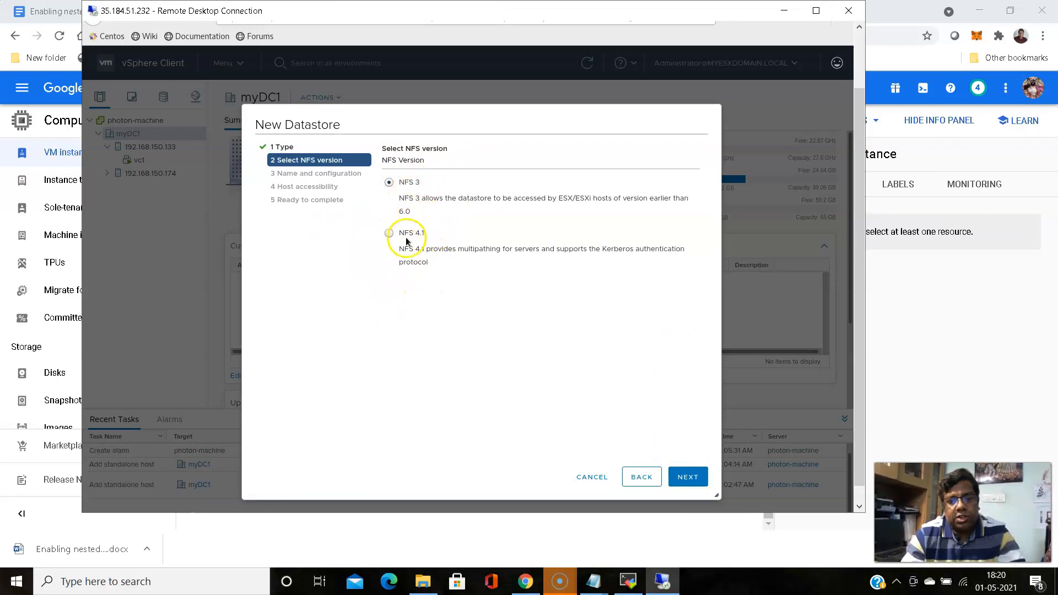
left_click(697, 481)
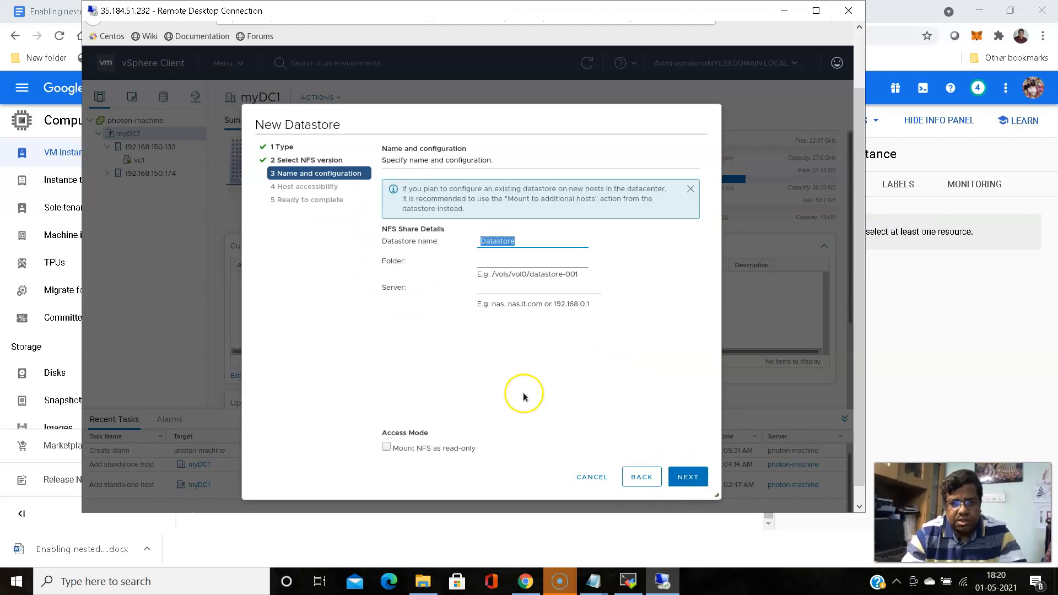
Name the datastore myNfsDatastore1 and move on to its Folder field
left_click(523, 239)
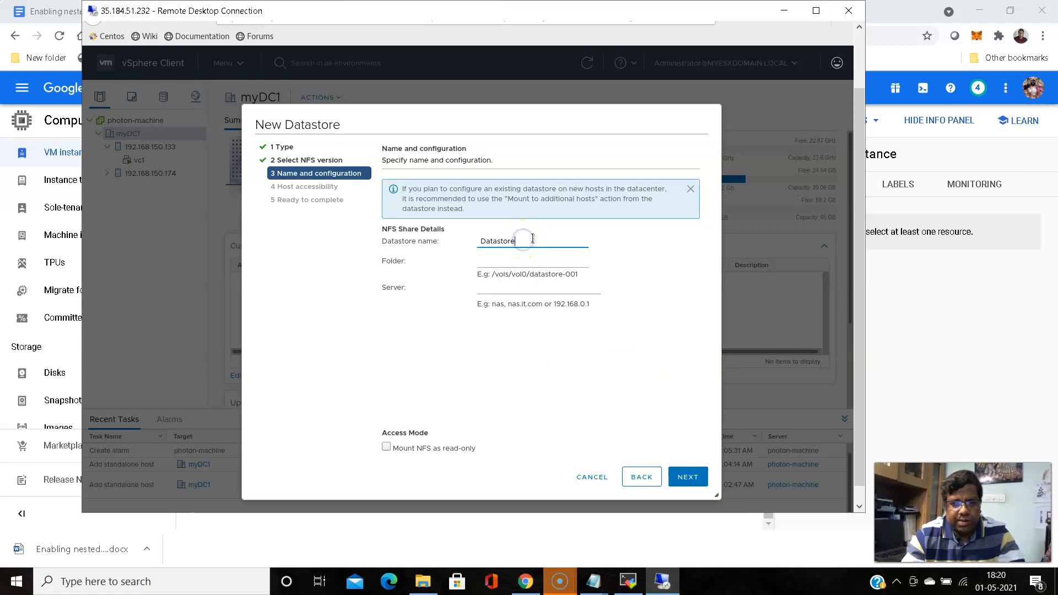
key("BackSpace")
key("BackSpace")
key("BackSpace")
key("BackSpace")
key("BackSpace")
key("BackSpace")
key("BackSpace")
key("BackSpace")
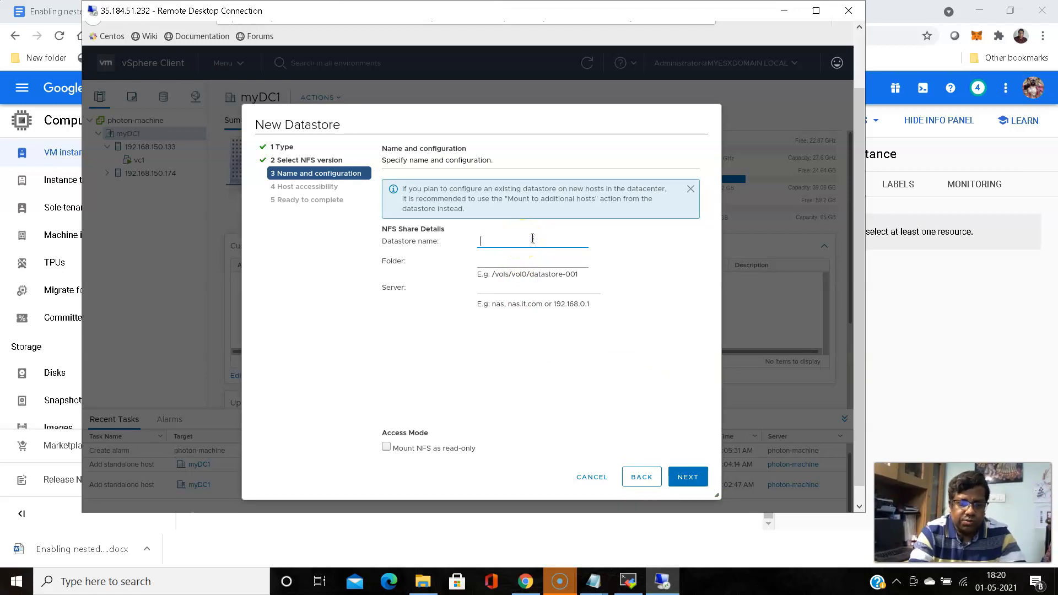
type("myNfsDatastore1")
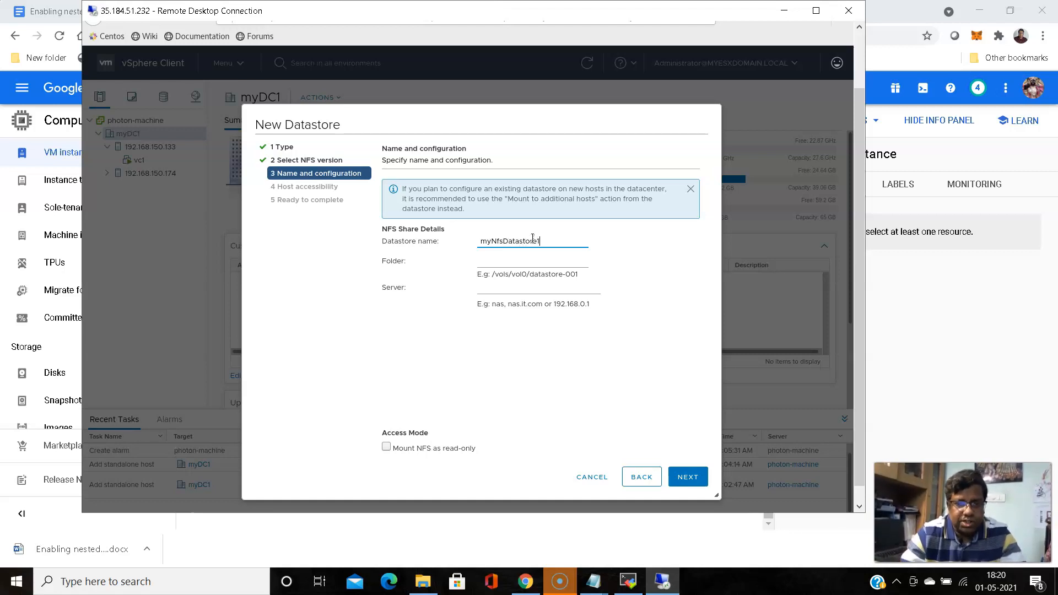
left_click(538, 263)
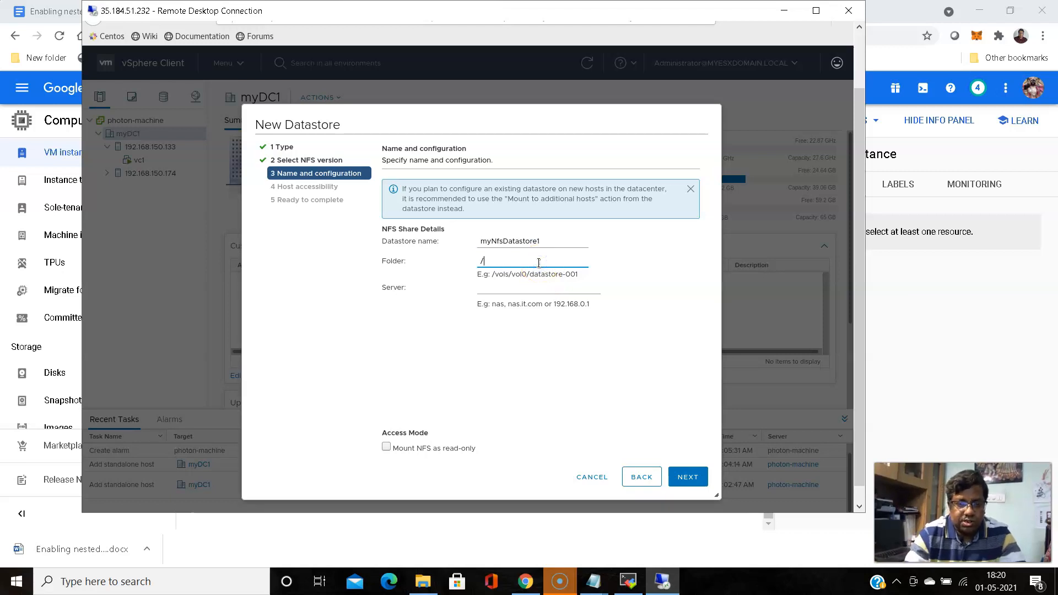
left_click(593, 580)
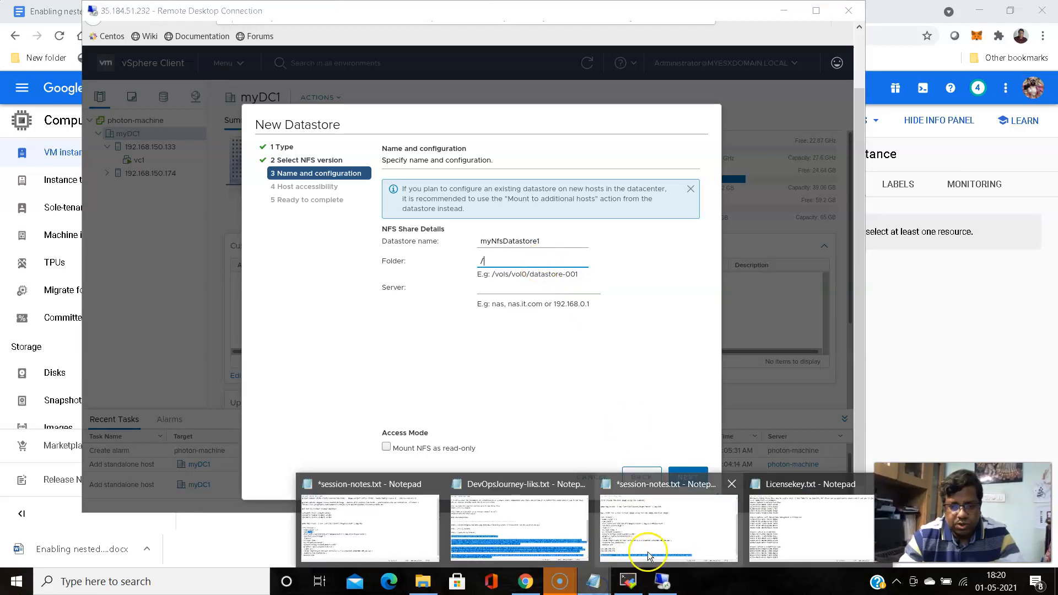
Copy the /mydatastore path from session-notes.txt and return to the wizard's Folder field
left_click(785, 523)
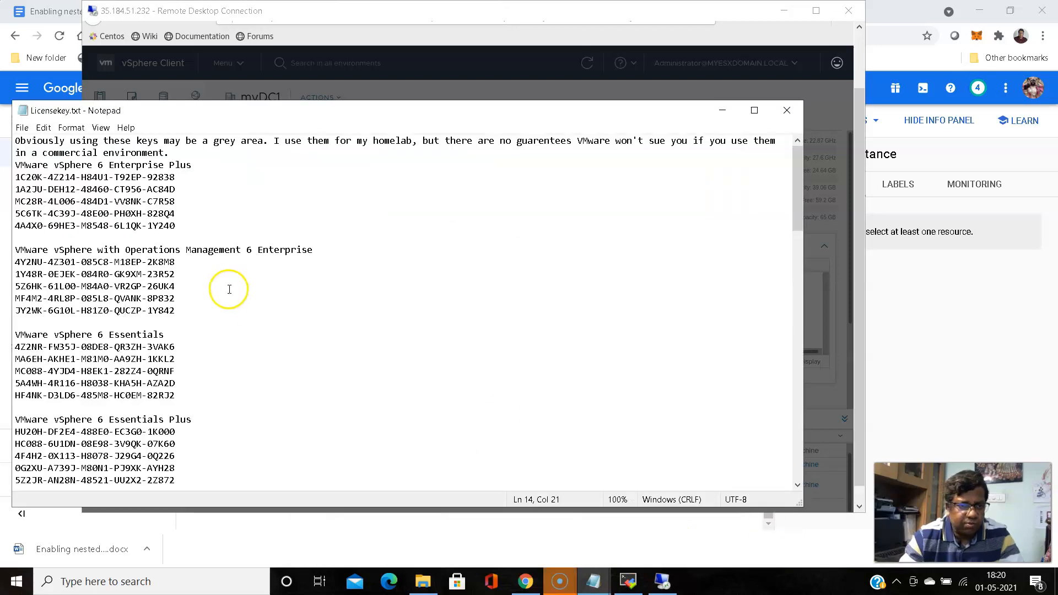
left_click(592, 581)
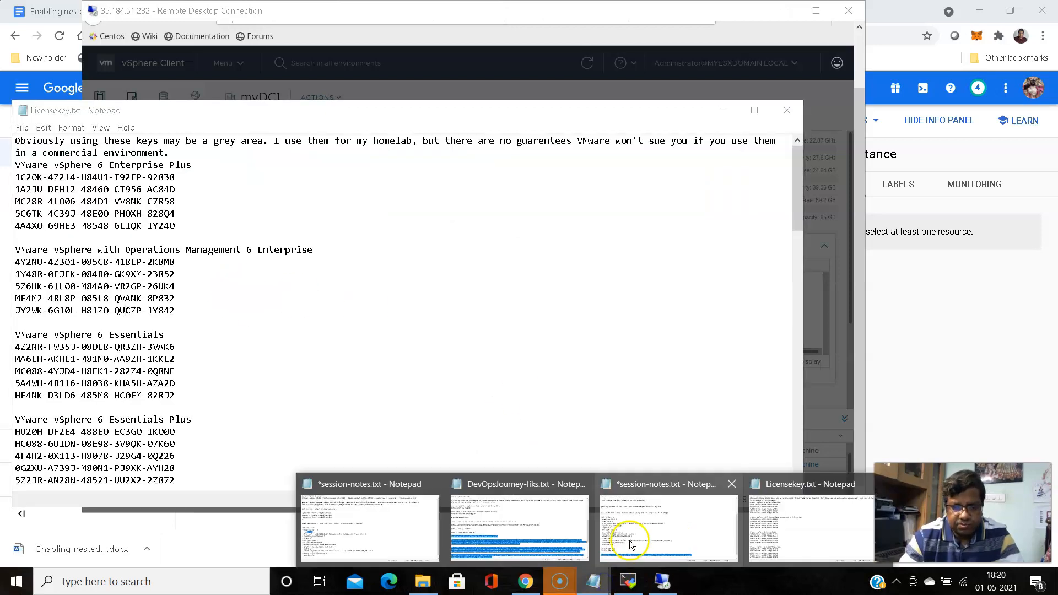
left_click(631, 545)
left_click(182, 460)
left_click_drag(183, 460, 118, 461)
right_click(131, 456)
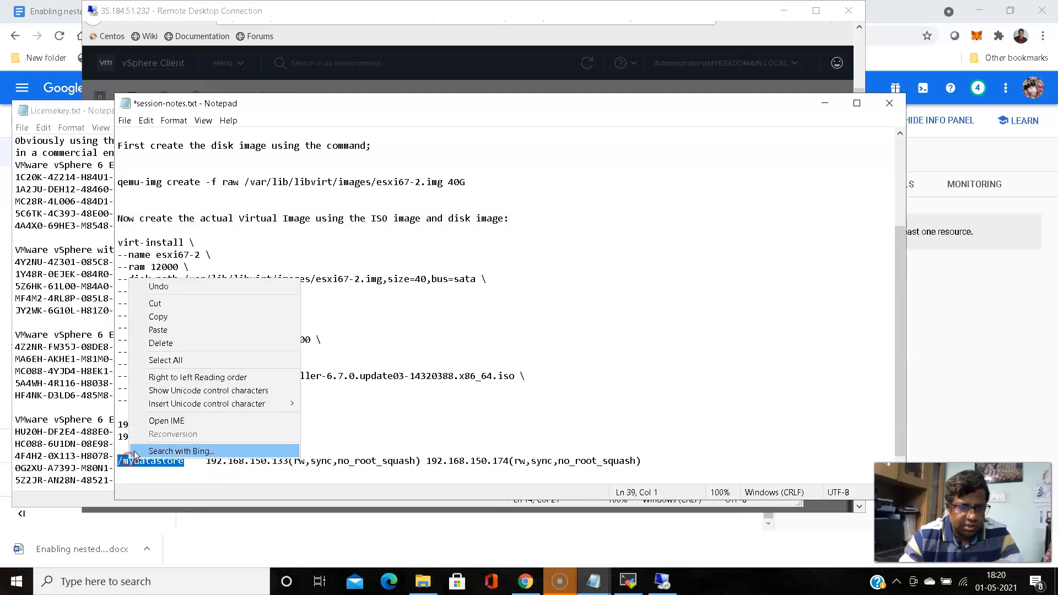
left_click(184, 316)
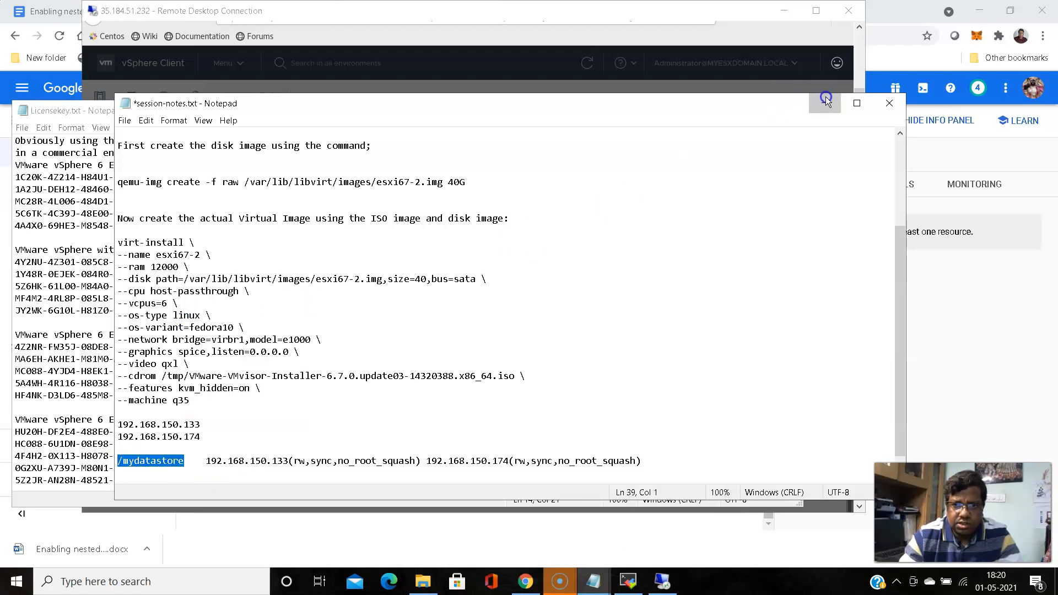
left_click(825, 100)
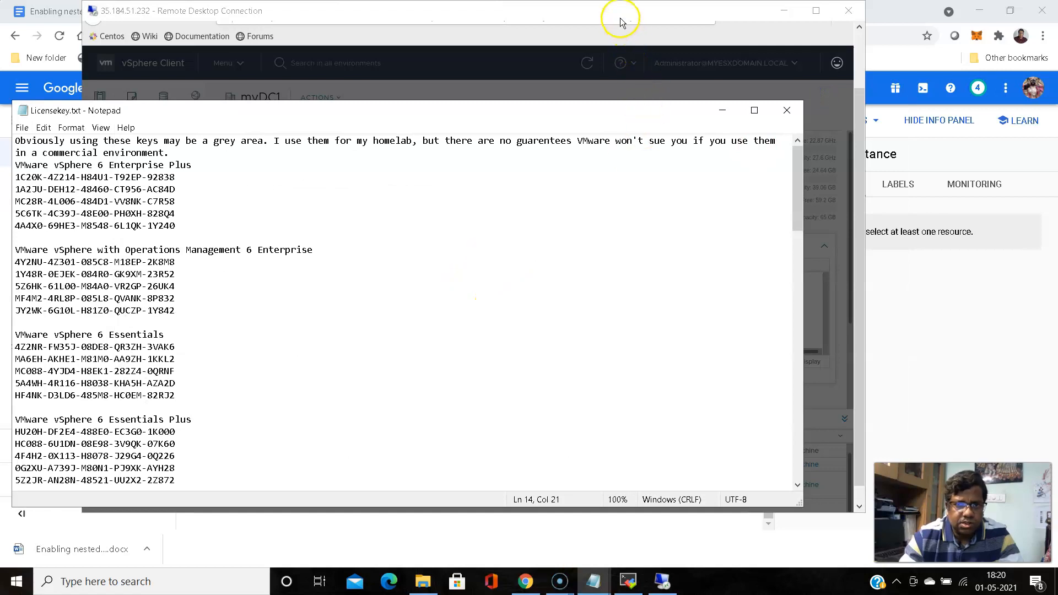
left_click(619, 21)
left_click(504, 260)
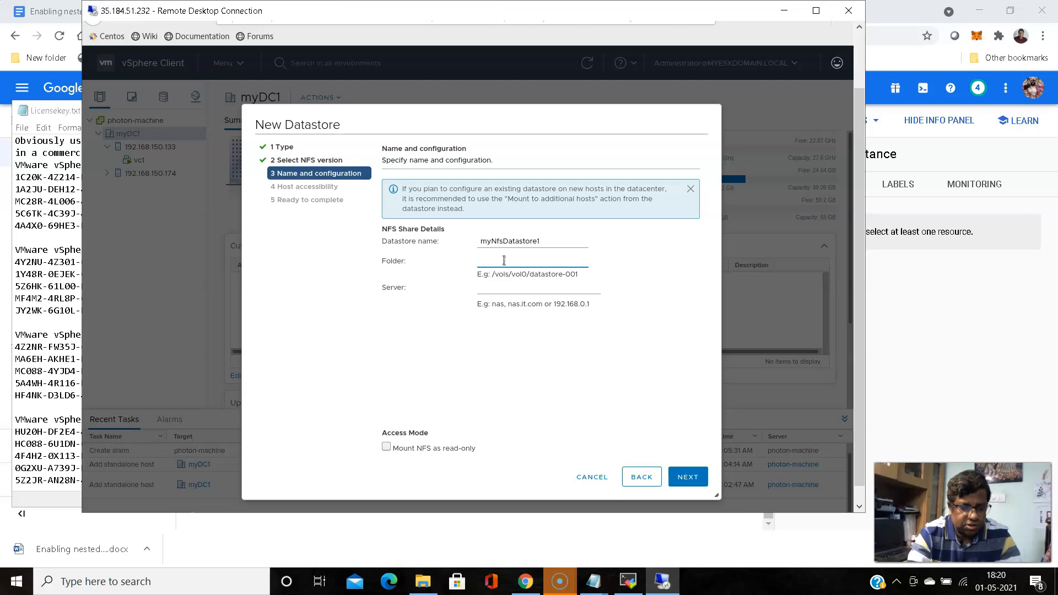
Enter /mydatastore as the datastore's Folder and move to the Server field
key("ctrl+v")
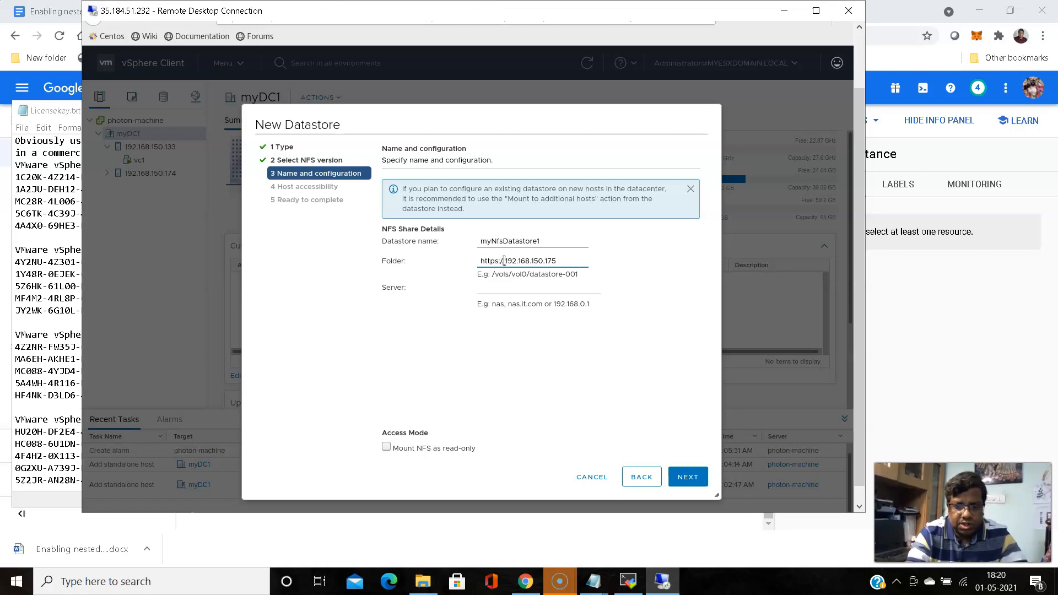
key("BackSpace")
key("BackSpace")
key("BackSpace")
key("BackSpace")
key("BackSpace")
key("BackSpace")
key("BackSpace")
key("BackSpace")
key("BackSpace")
key("BackSpace")
key("BackSpace")
key("BackSpace")
key("BackSpace")
key("BackSpace")
key("BackSpace")
key("BackSpace")
key("BackSpace")
key("BackSpace")
key("BackSpace")
key("BackSpace")
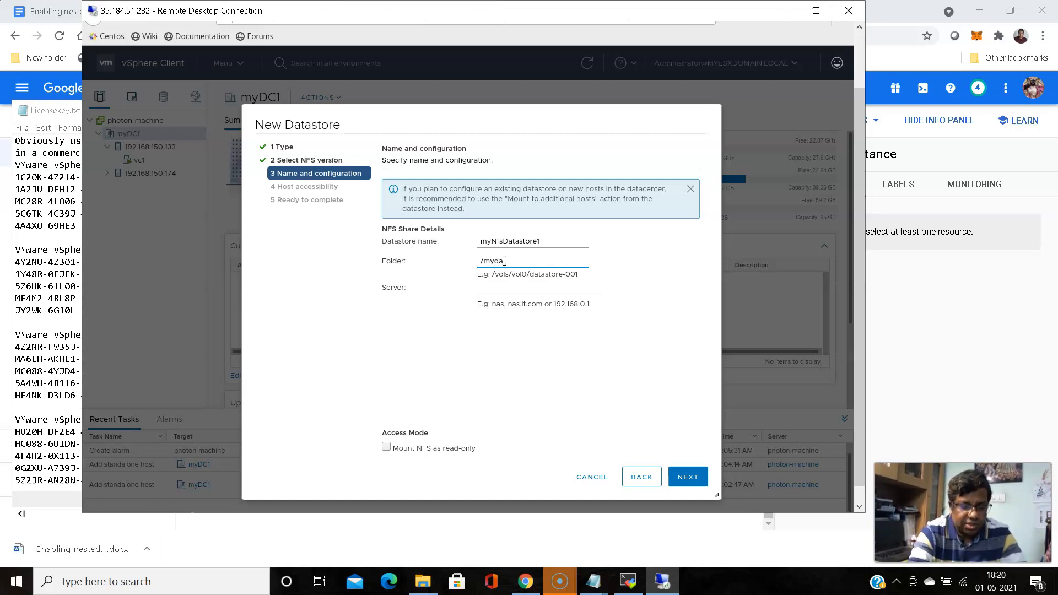
type("/mydatastore")
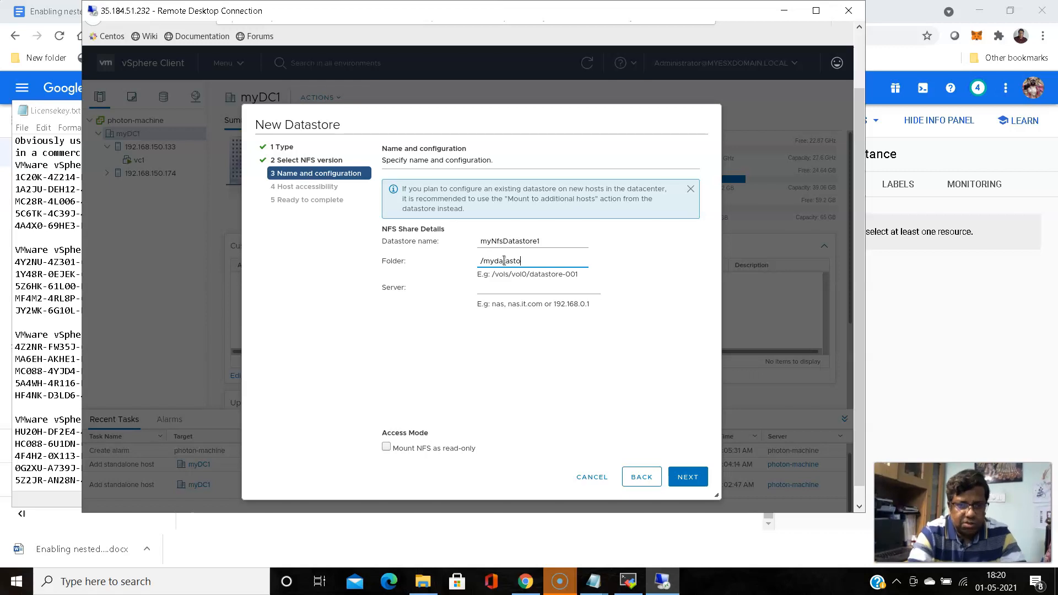
left_click(505, 290)
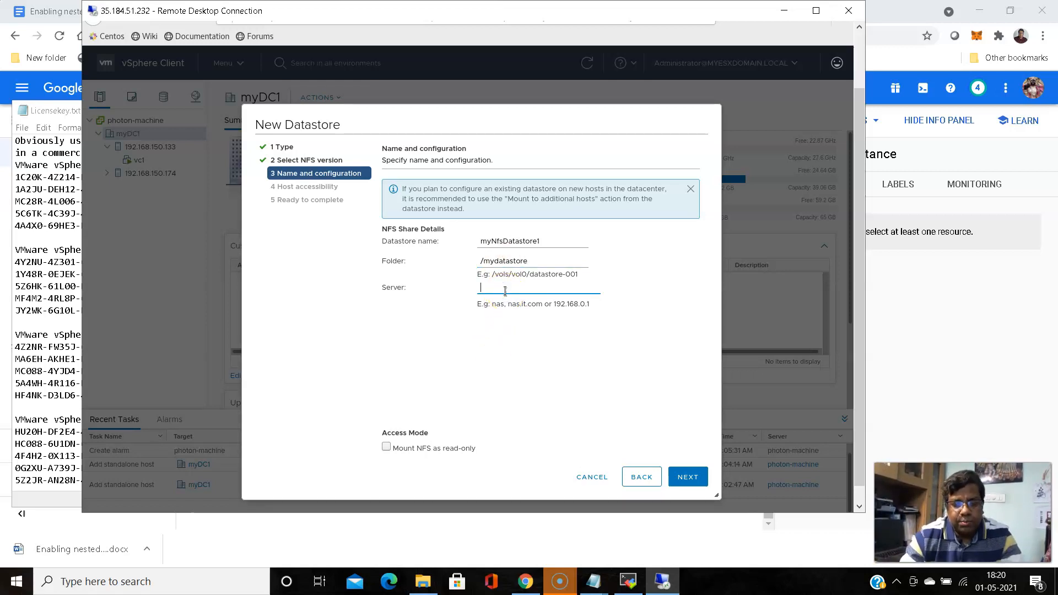
left_click(626, 585)
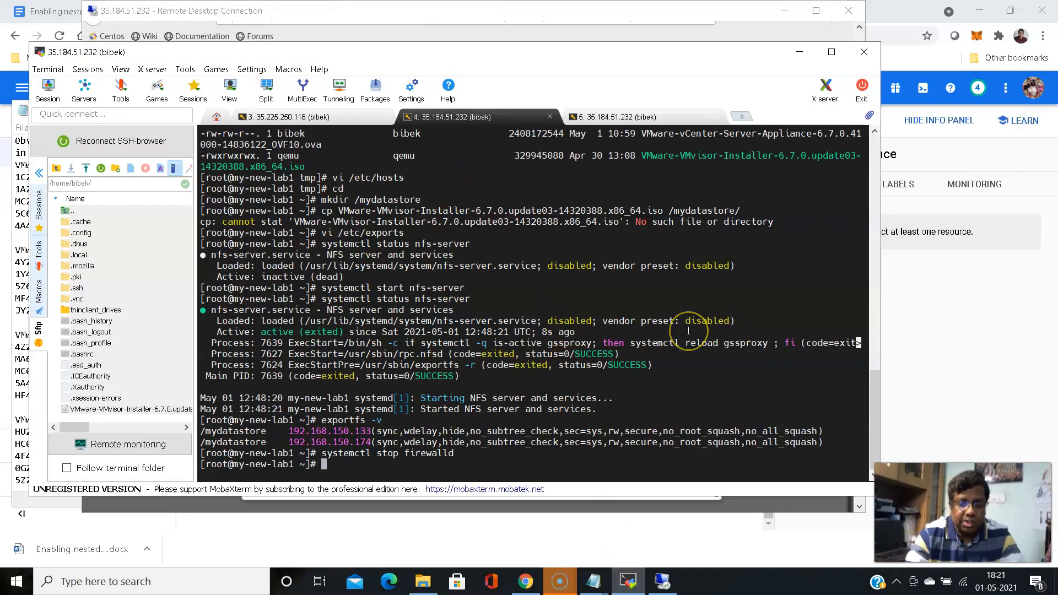
Run ip addr and copy the virbr1 bridge address 192.168.150.1
type("ip addr")
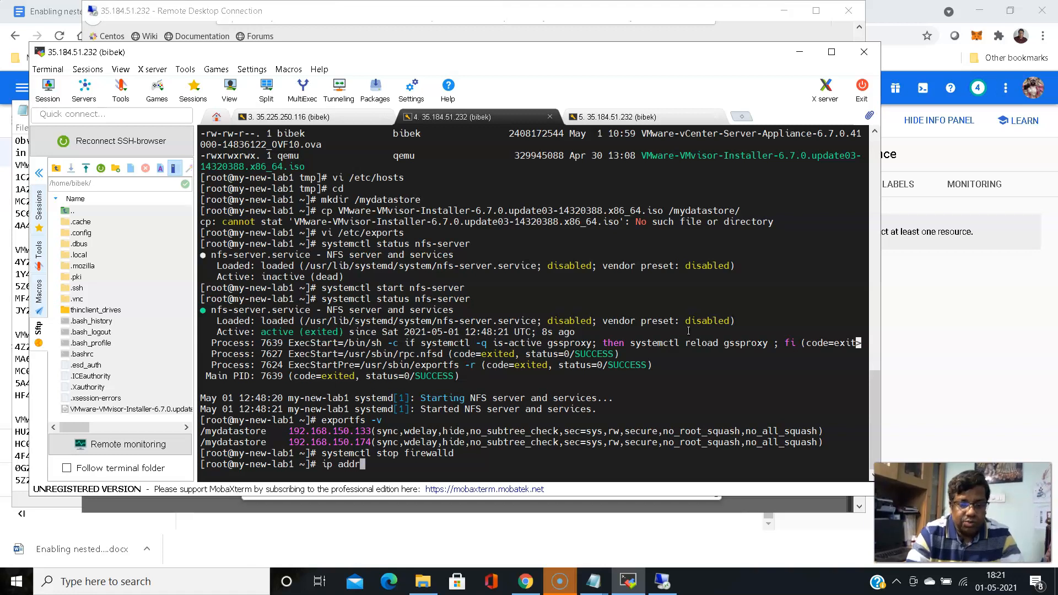
key("Return")
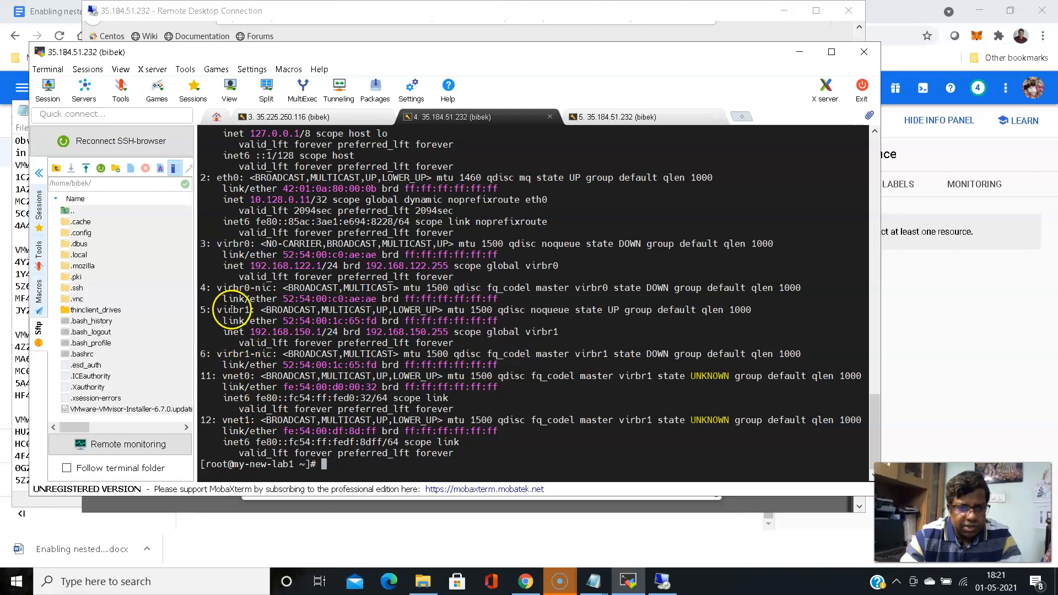
left_click_drag(250, 332, 320, 331)
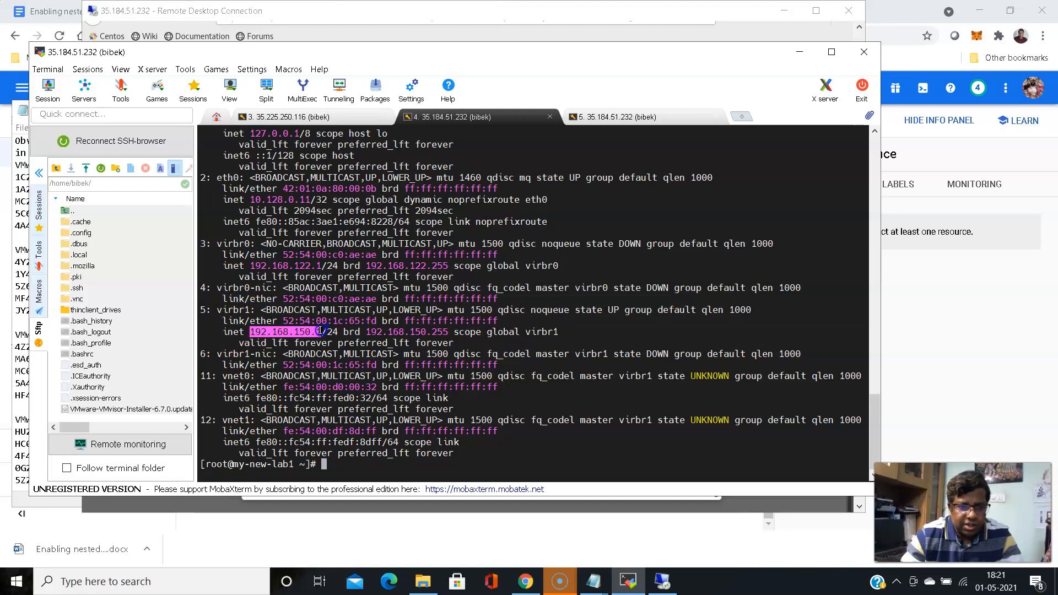
right_click(300, 333)
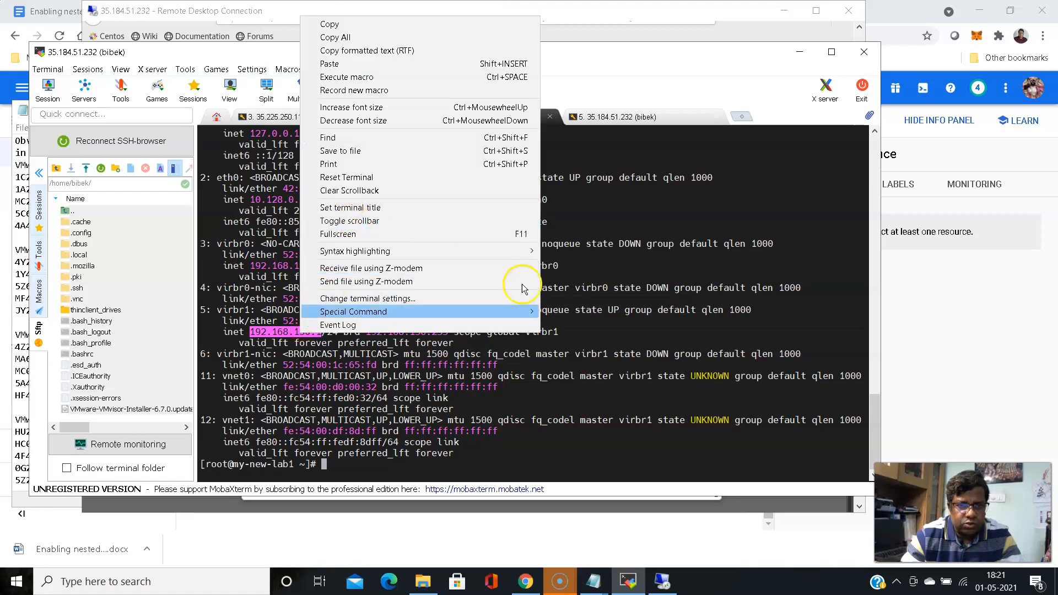
left_click(501, 380)
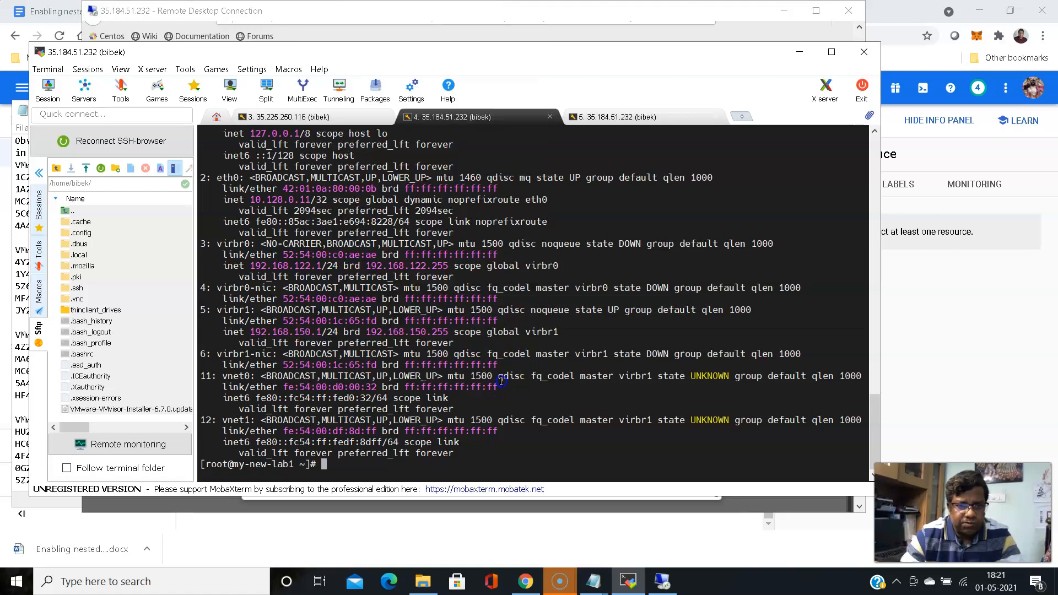
left_click(798, 50)
Enter server 192.168.150.1, grant both hosts access, and finish creating myNfsDatastore1
type("192.168.150.1")
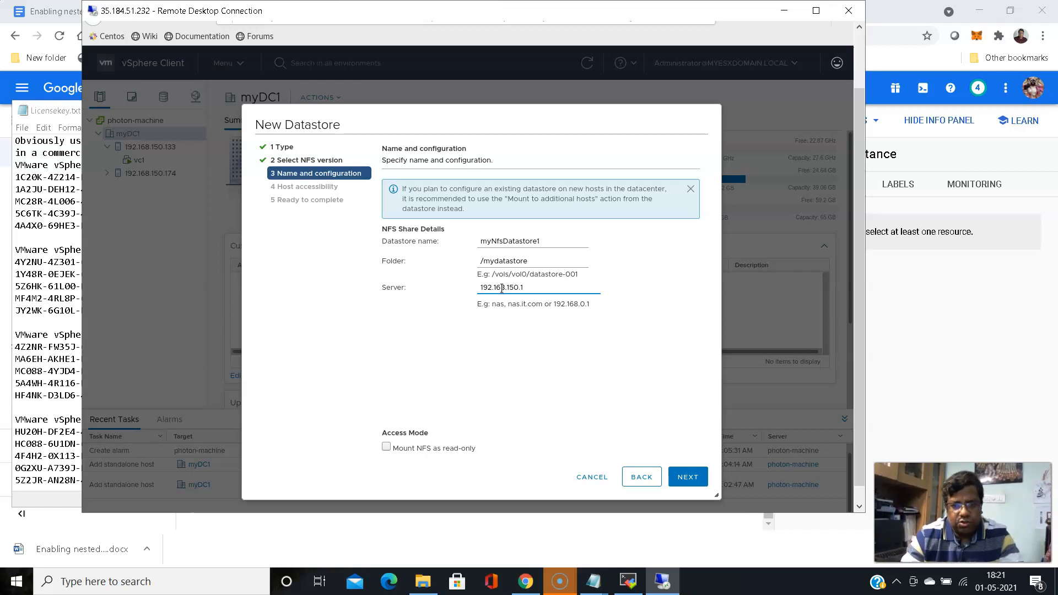
left_click(687, 477)
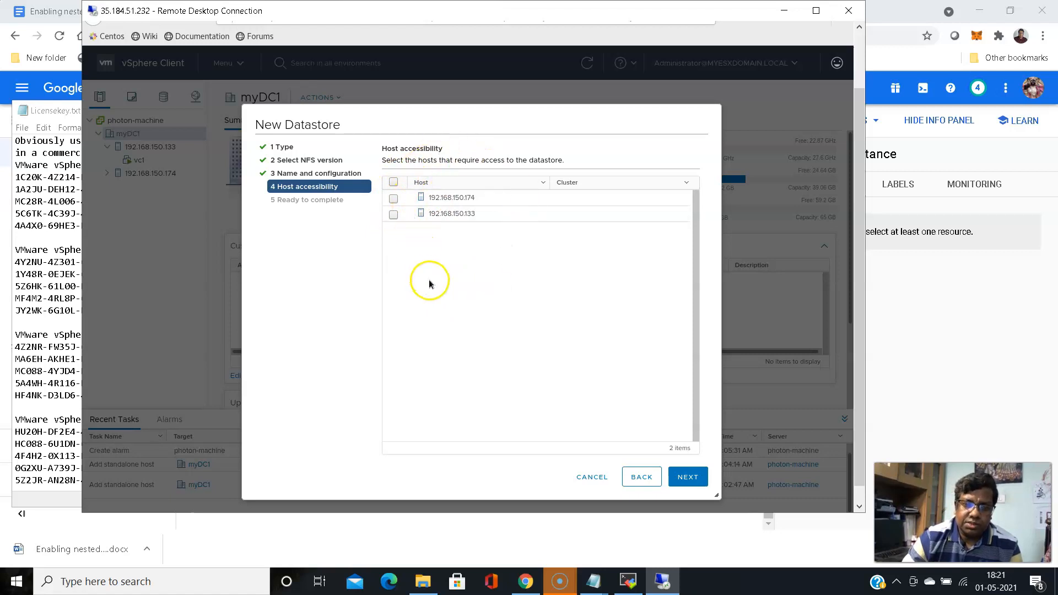
left_click(394, 200)
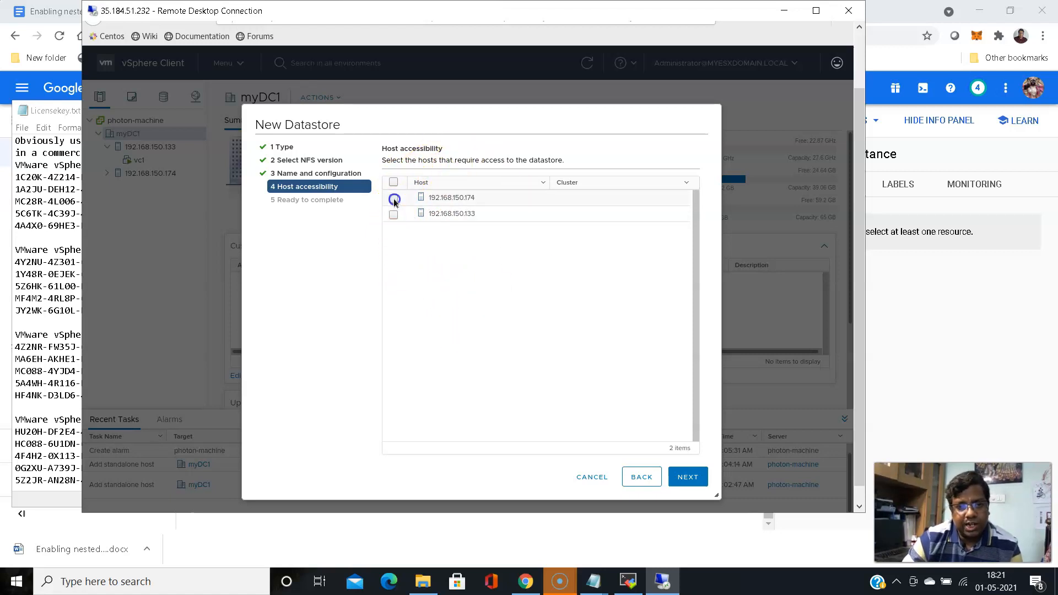
left_click(393, 214)
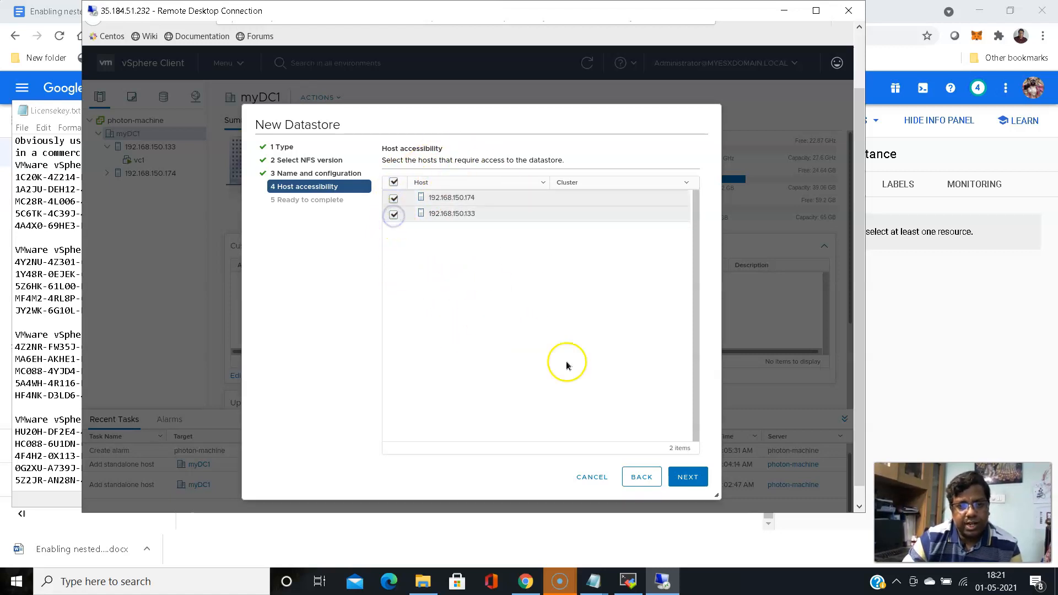
left_click(688, 477)
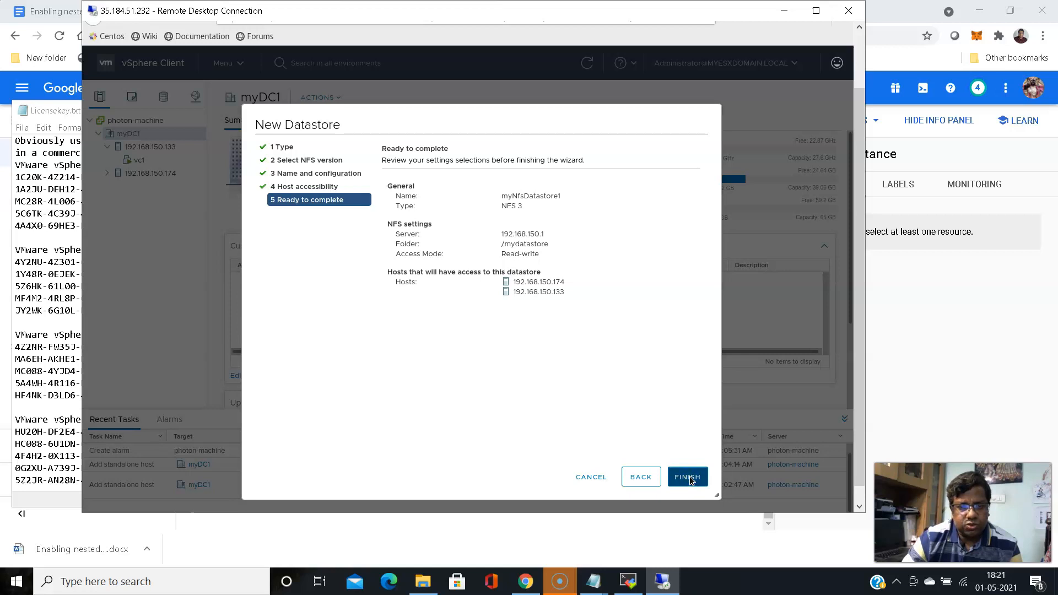
left_click(689, 476)
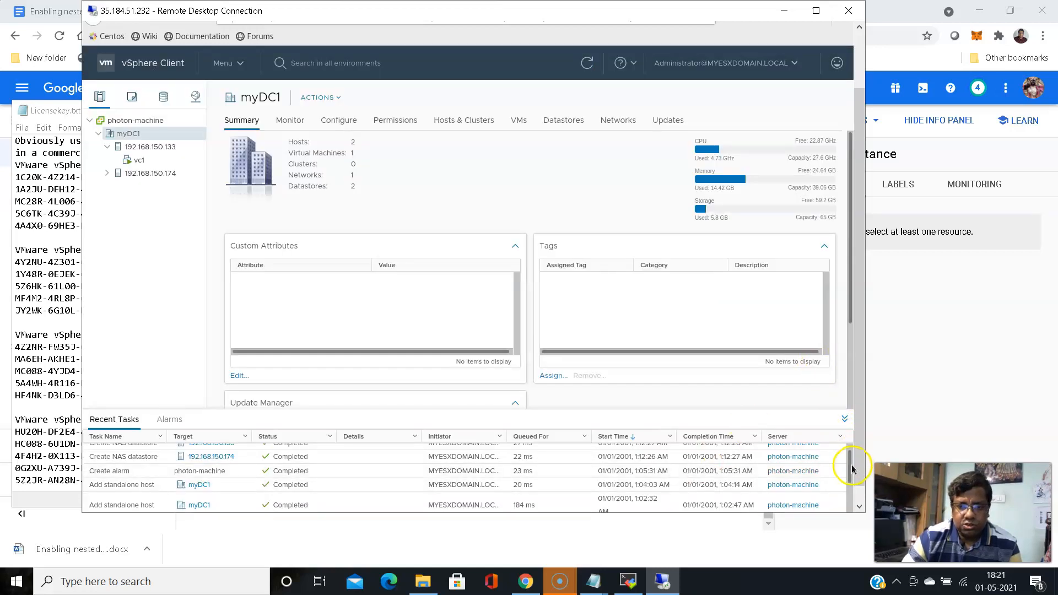
Check Recent Tasks for the completed datastore creation
left_click(849, 446)
scroll(849, 446, "up", 1)
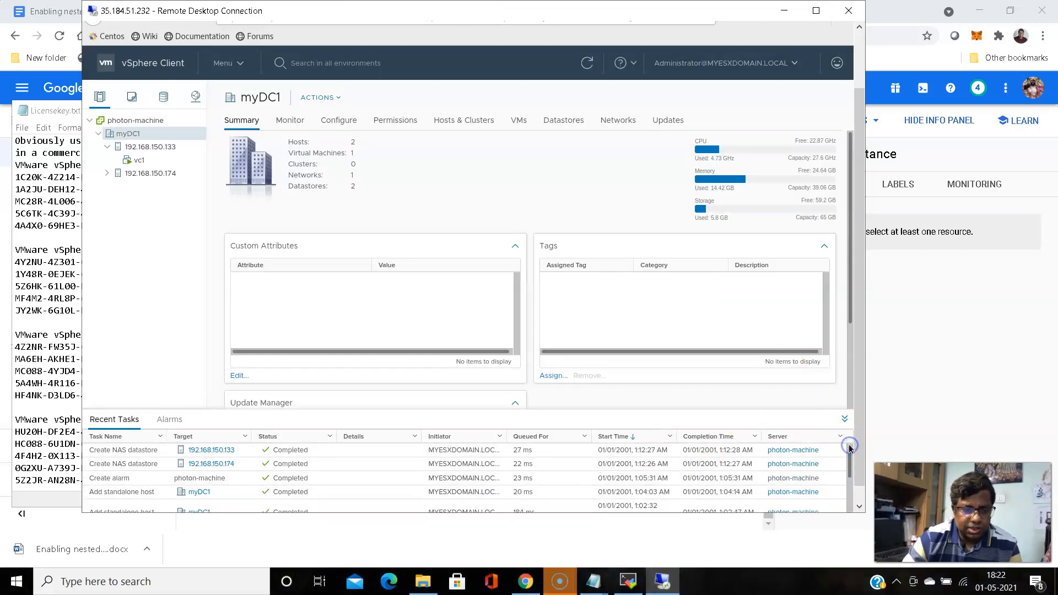
left_click(849, 456)
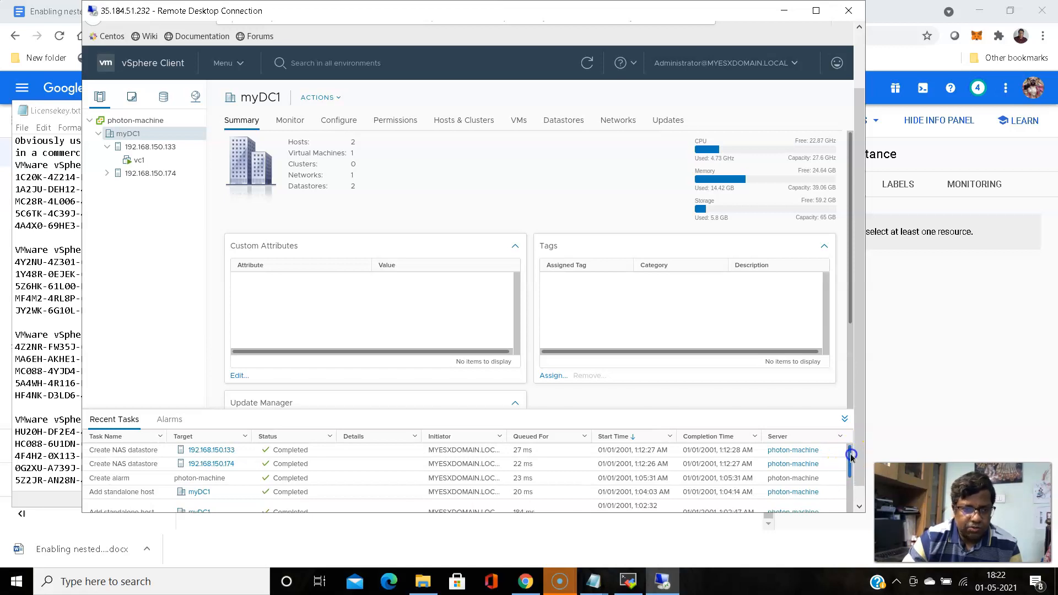
left_click_drag(850, 456, 849, 434)
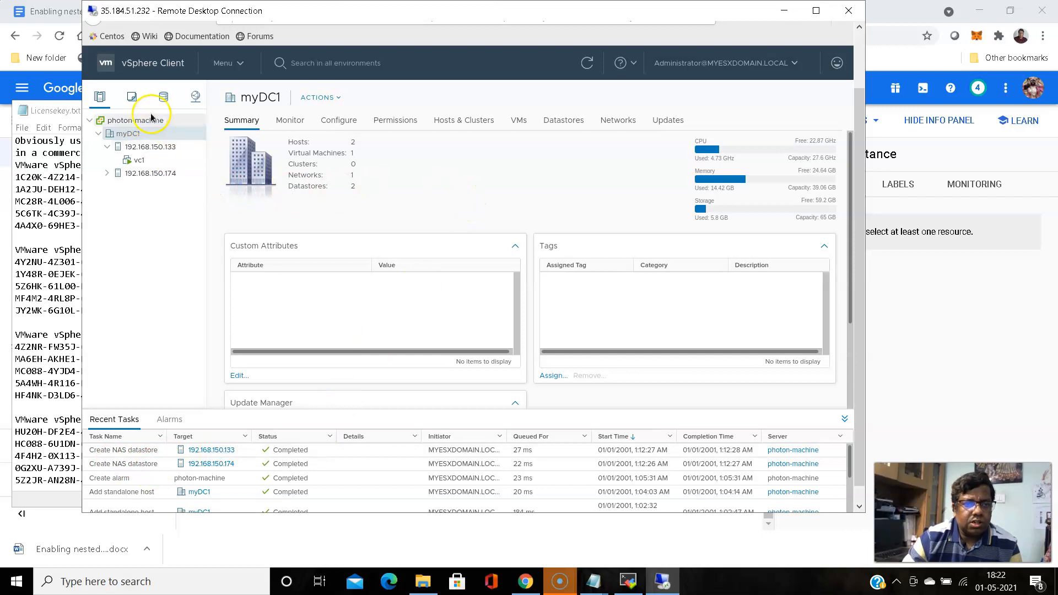
List photon-machine's datastores in the Storage view and expand myDC1 to find myNfsDatastore1
left_click(164, 98)
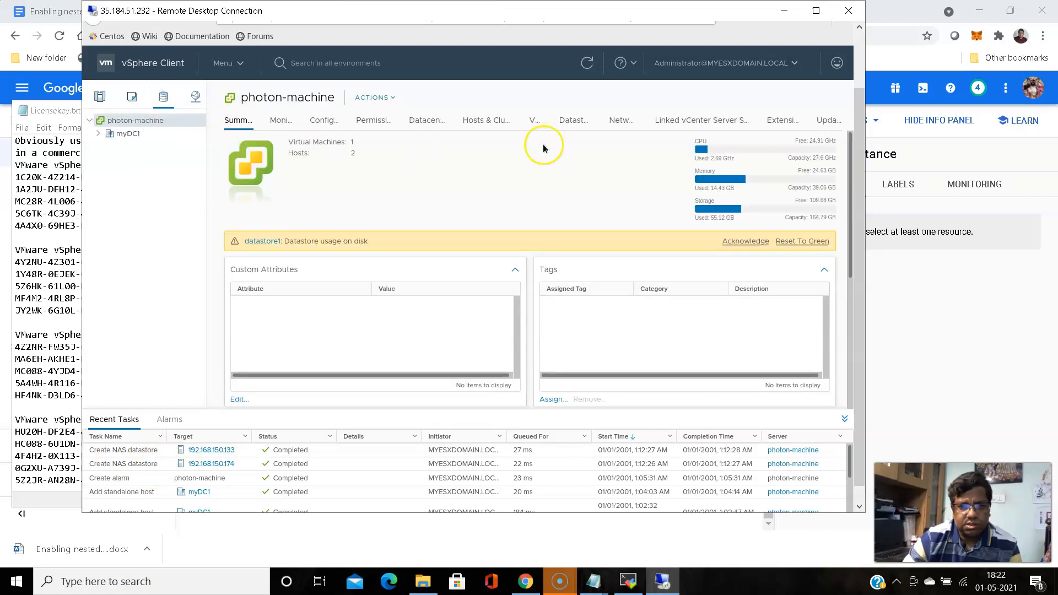
left_click(573, 120)
left_click(516, 303)
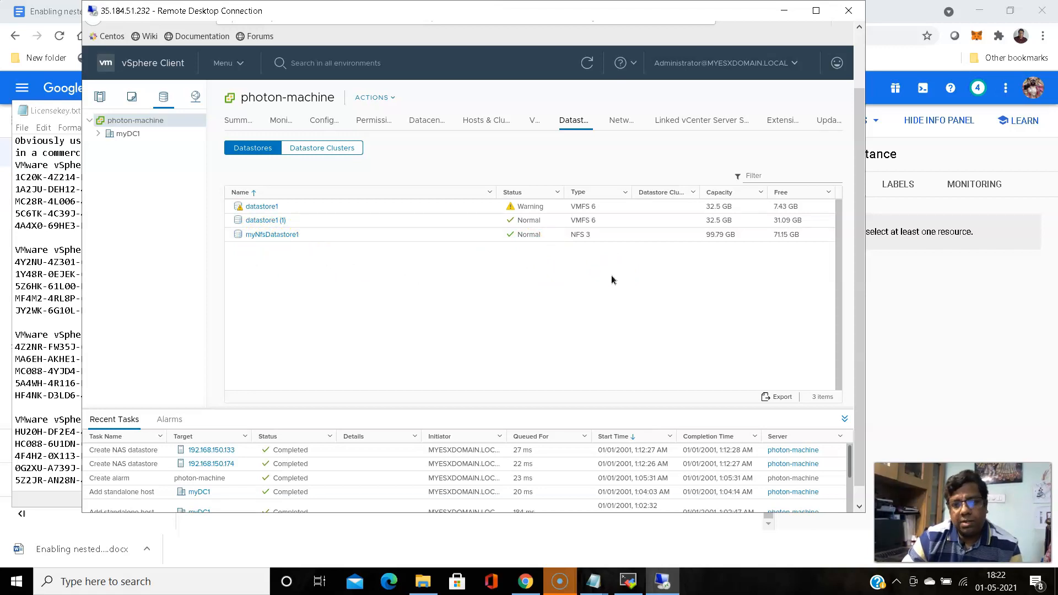
left_click(486, 302)
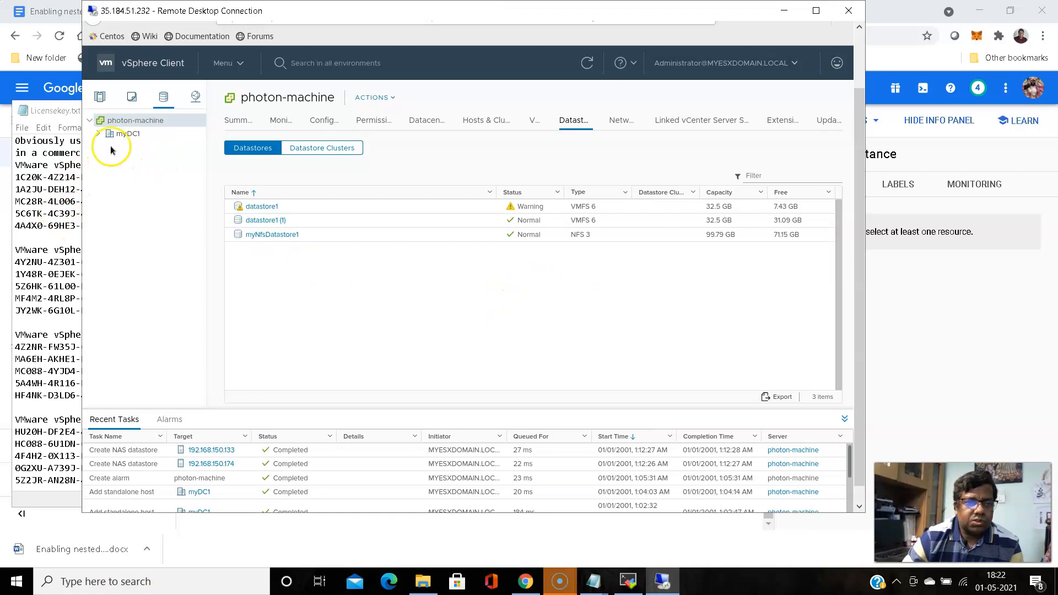
left_click(99, 134)
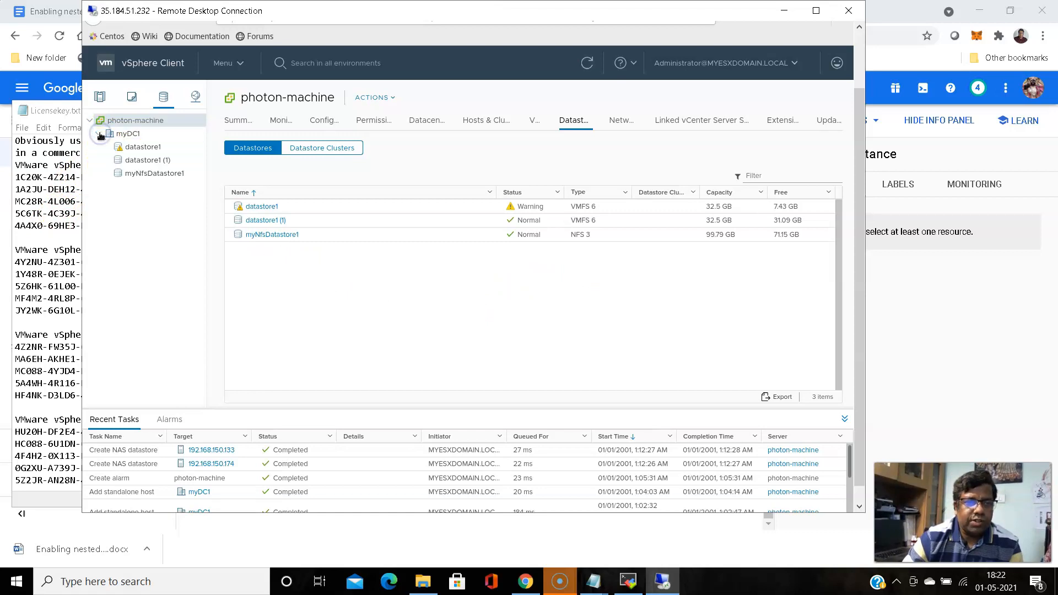
left_click(394, 98)
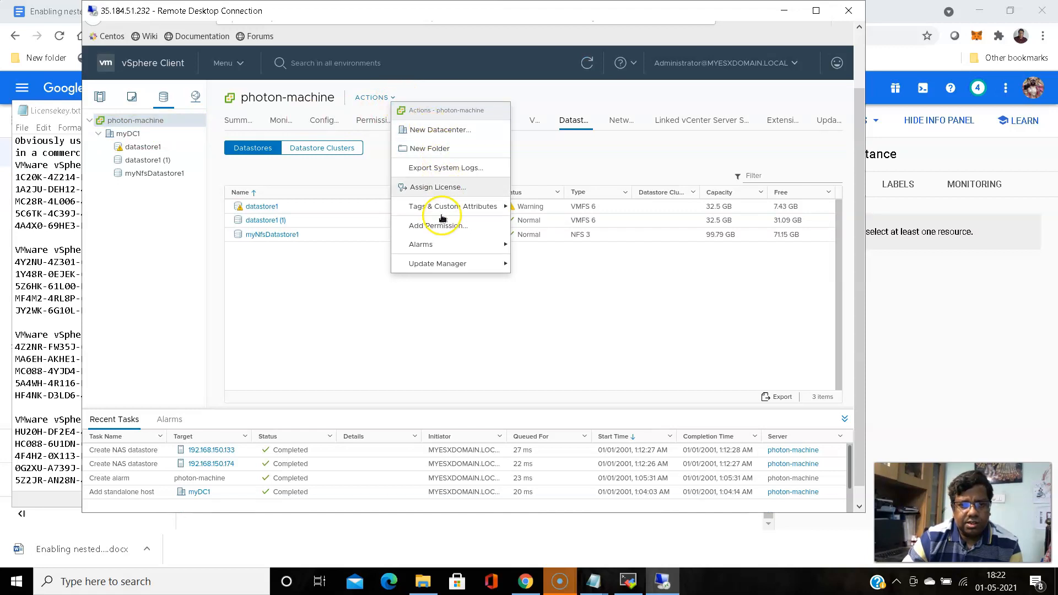
left_click(525, 581)
Scroll the Install VMWare VSphere 6 guide to its New Cluster section with DRS and HA
left_click(307, 17)
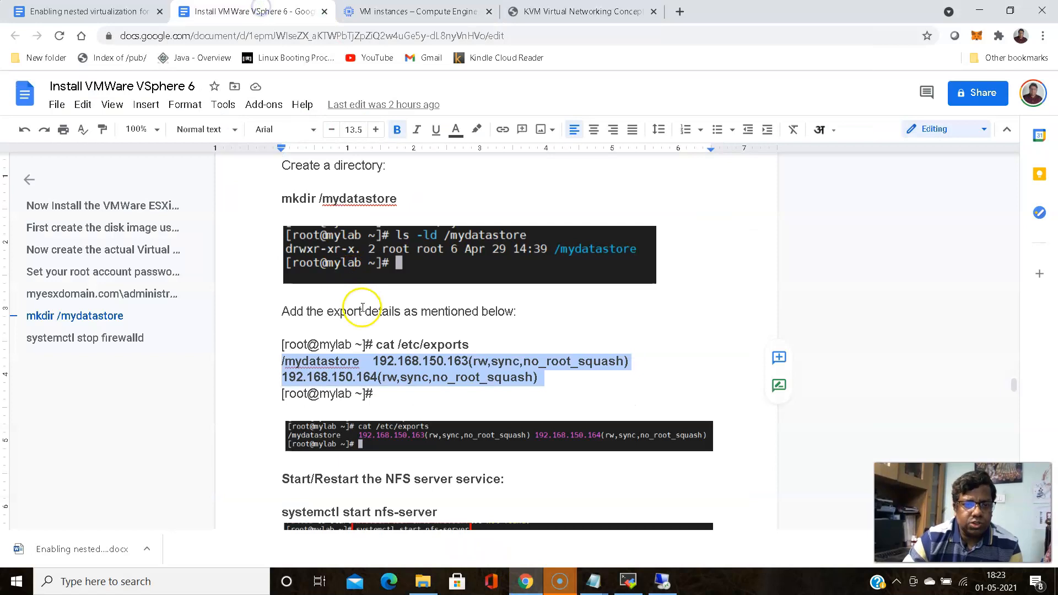
scroll(361, 312, "down", 10)
scroll(361, 313, "down", 12)
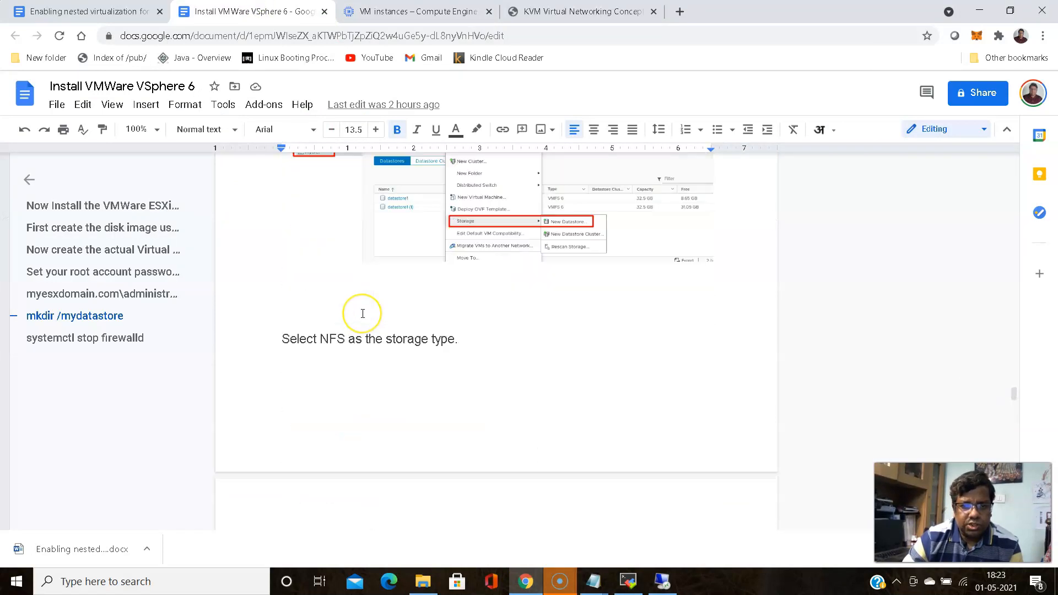
scroll(363, 313, "down", 12)
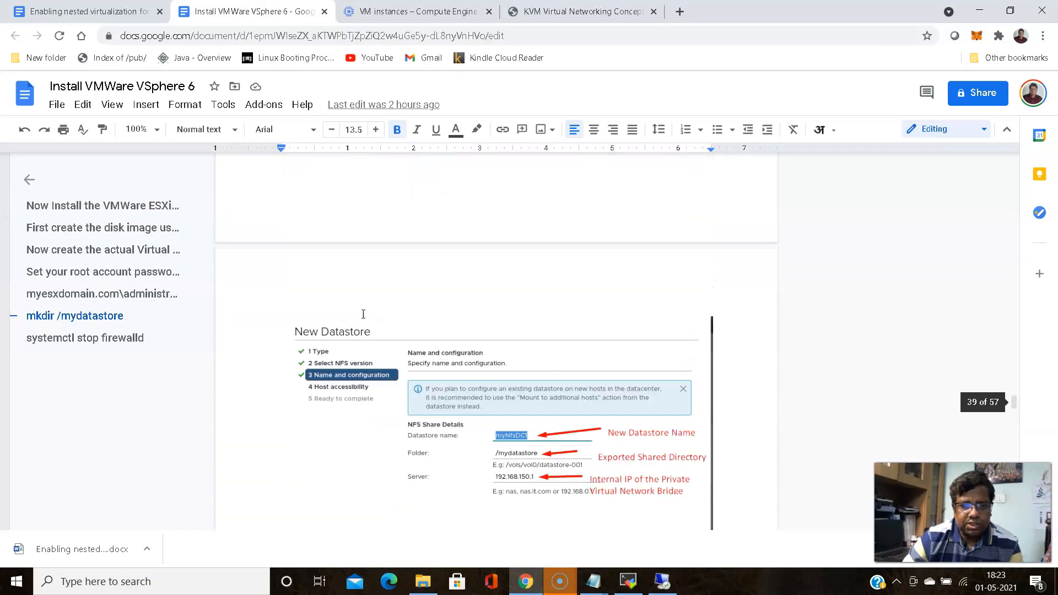
scroll(362, 314, "down", 12)
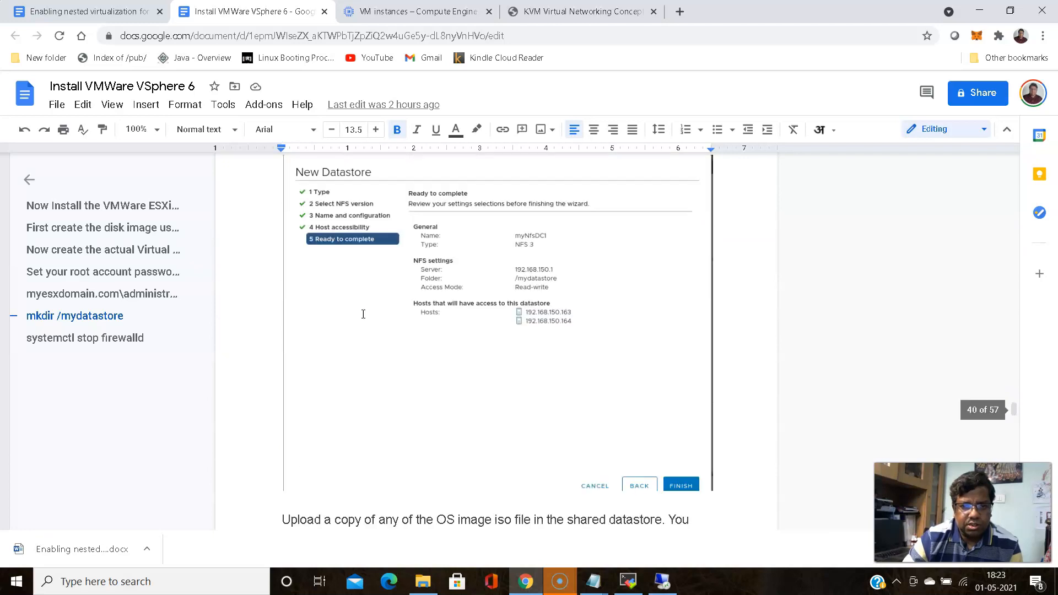
scroll(363, 315, "down", 12)
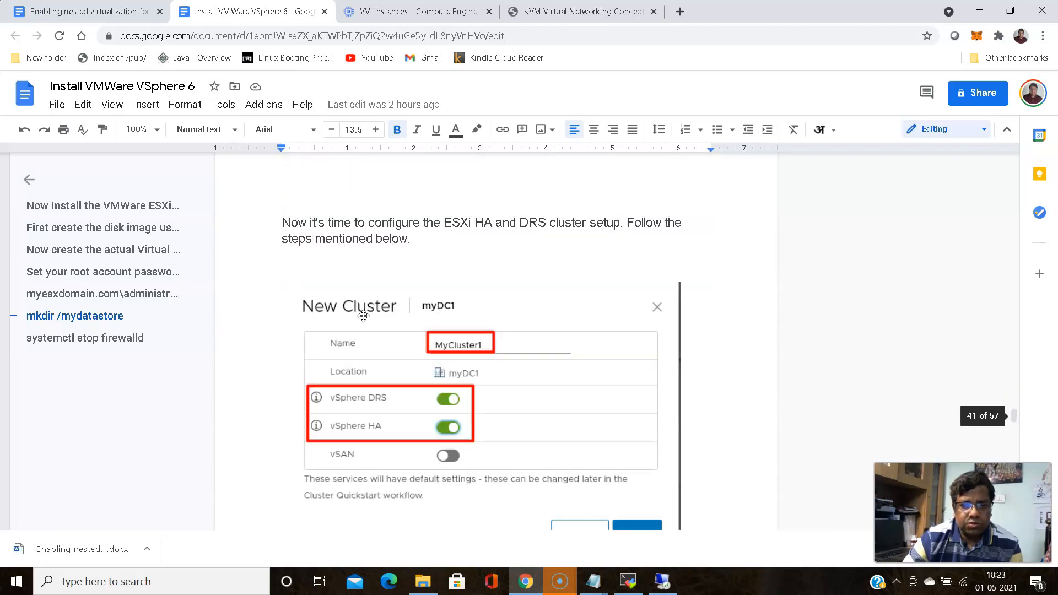
scroll(363, 315, "up", 10)
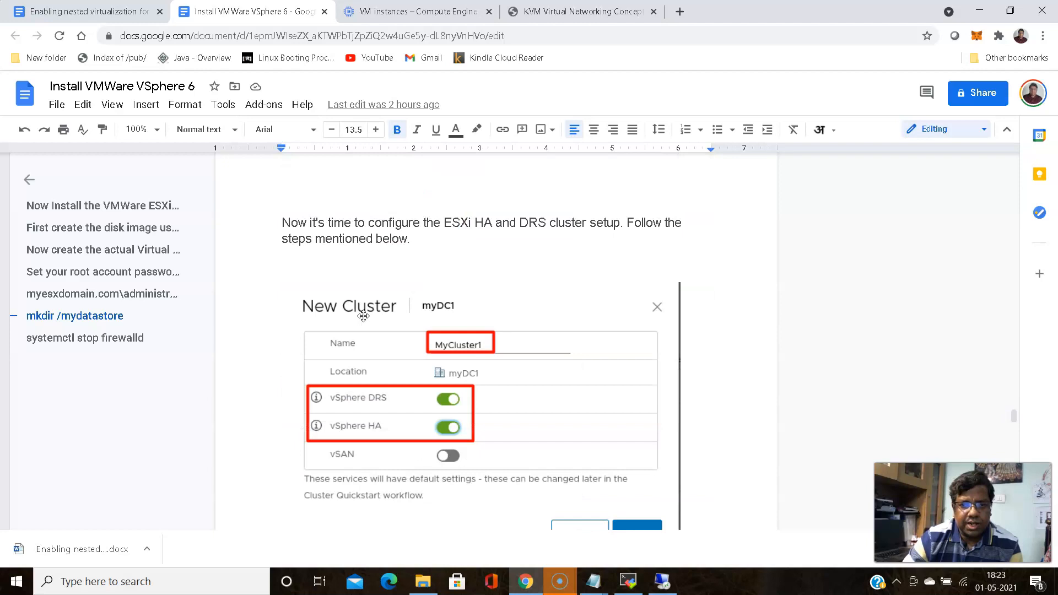
scroll(364, 316, "up", 3)
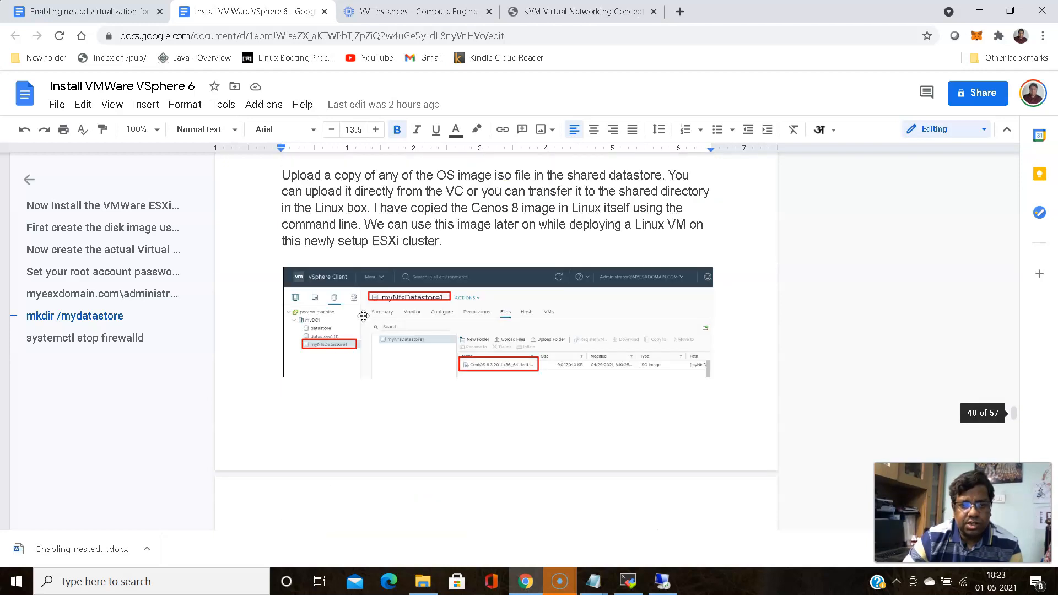
scroll(363, 315, "down", 4)
left_click(407, 308)
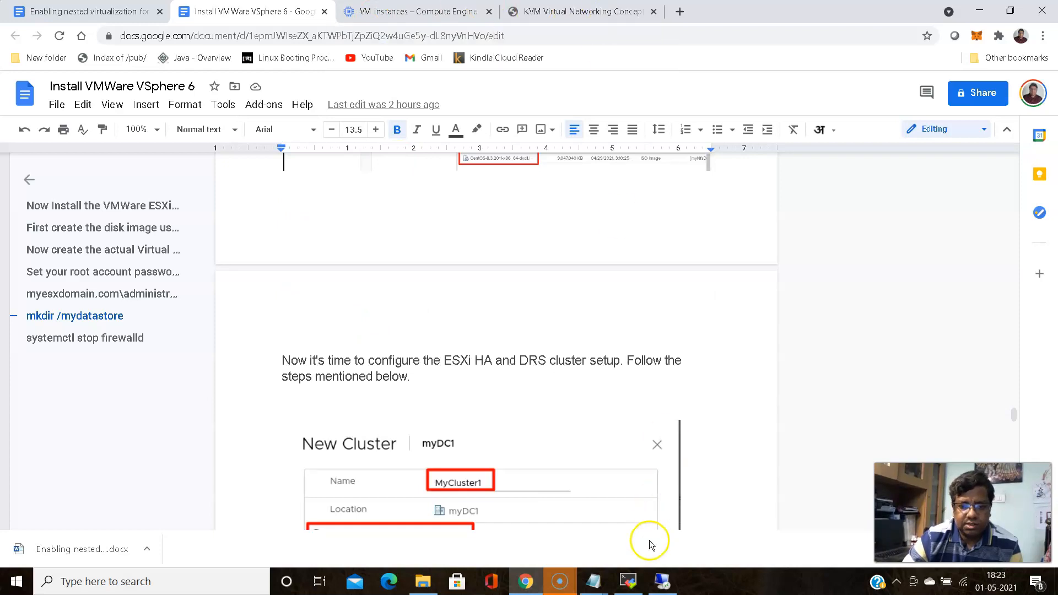
left_click(664, 582)
left_click(446, 131)
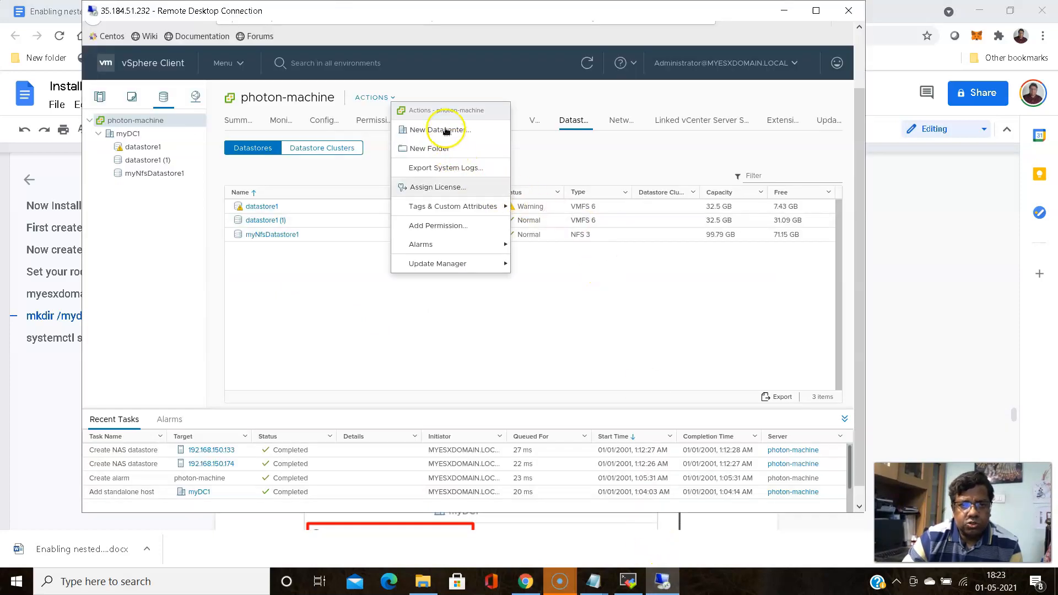
Start a new cluster from myDC1's actions
left_click(273, 283)
left_click(131, 136)
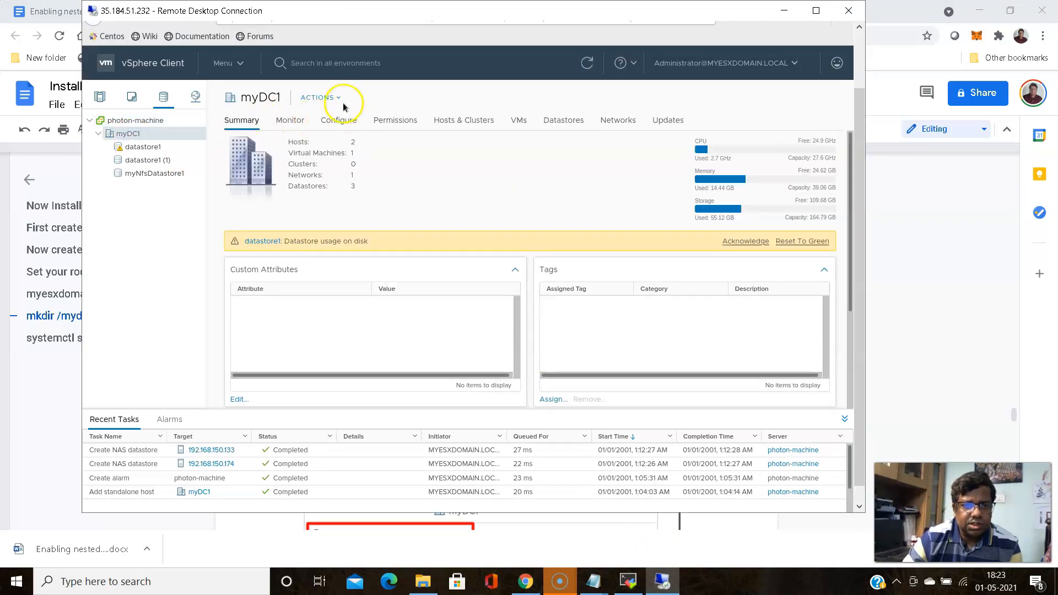
left_click(340, 99)
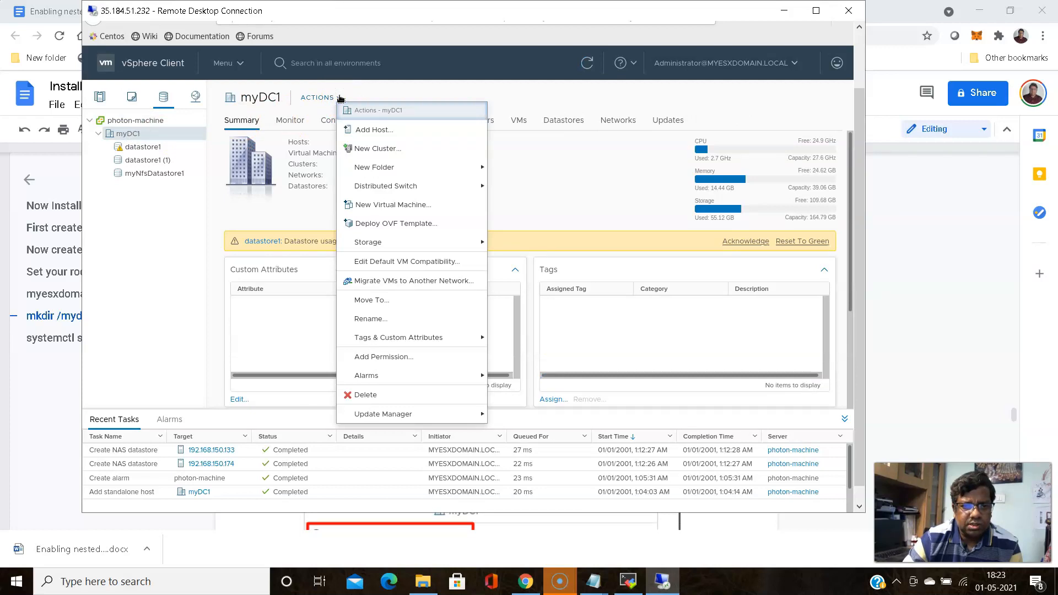
mouse_move(378, 165)
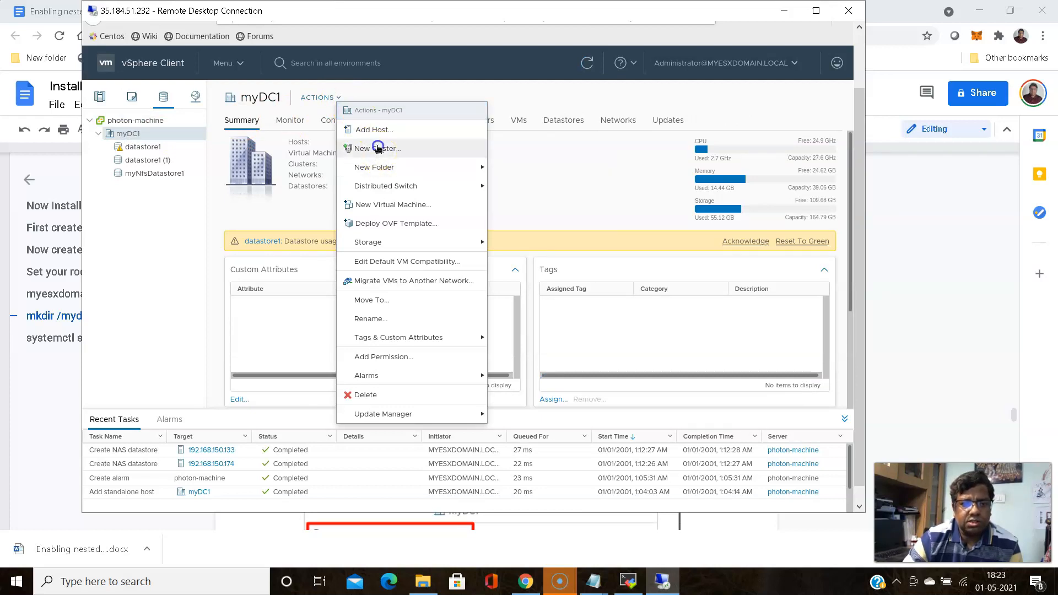
left_click(378, 149)
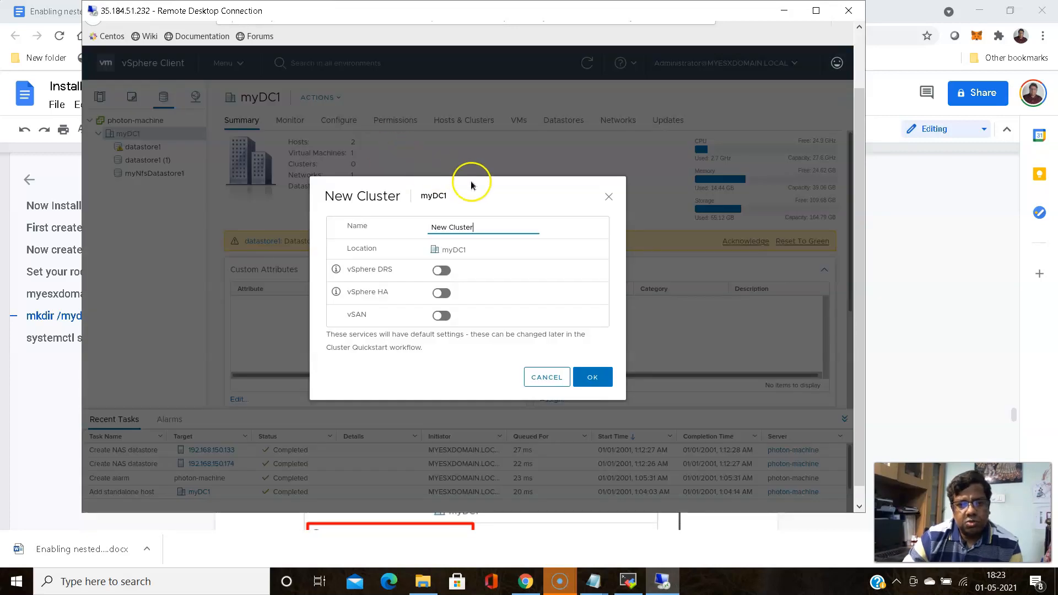
Name the cluster myHA1, enable vSphere DRS and vSphere HA, and create it
left_click(483, 229)
key("BackSpace")
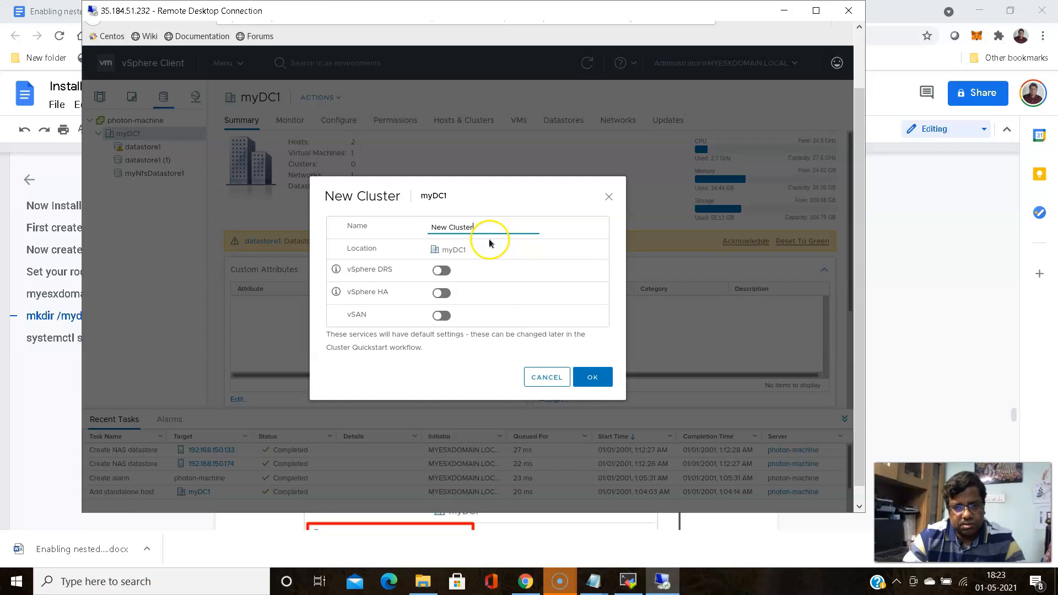
left_click(486, 223)
key("ctrl+a")
key("BackSpace")
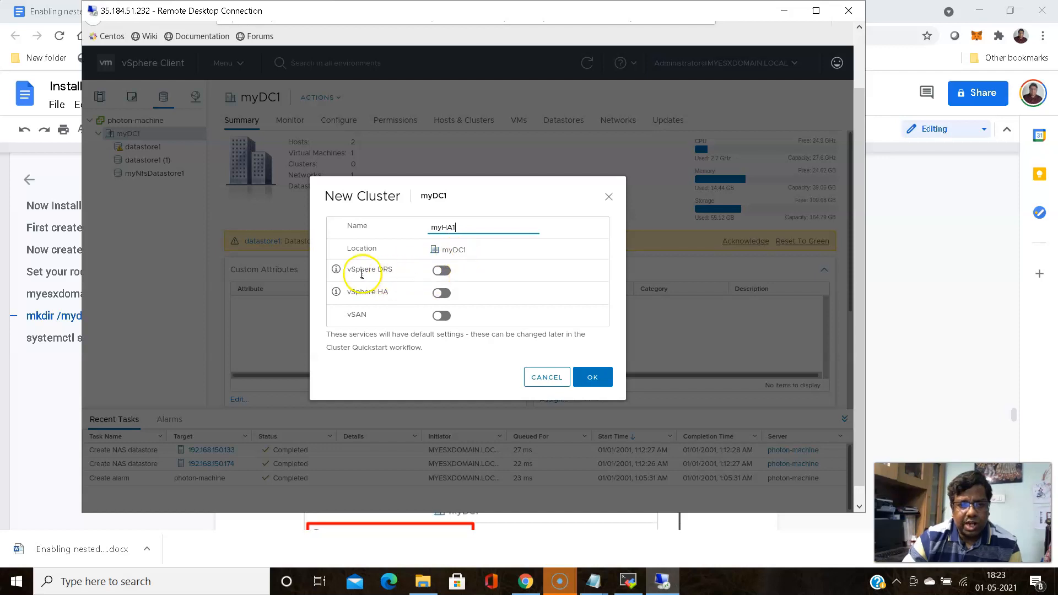
left_click(439, 271)
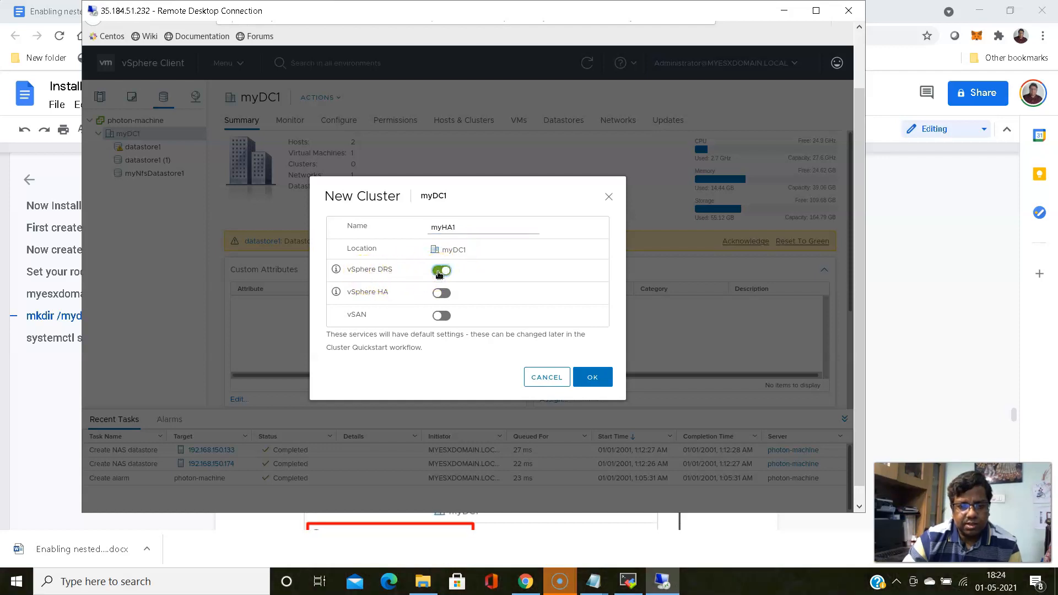
left_click(439, 294)
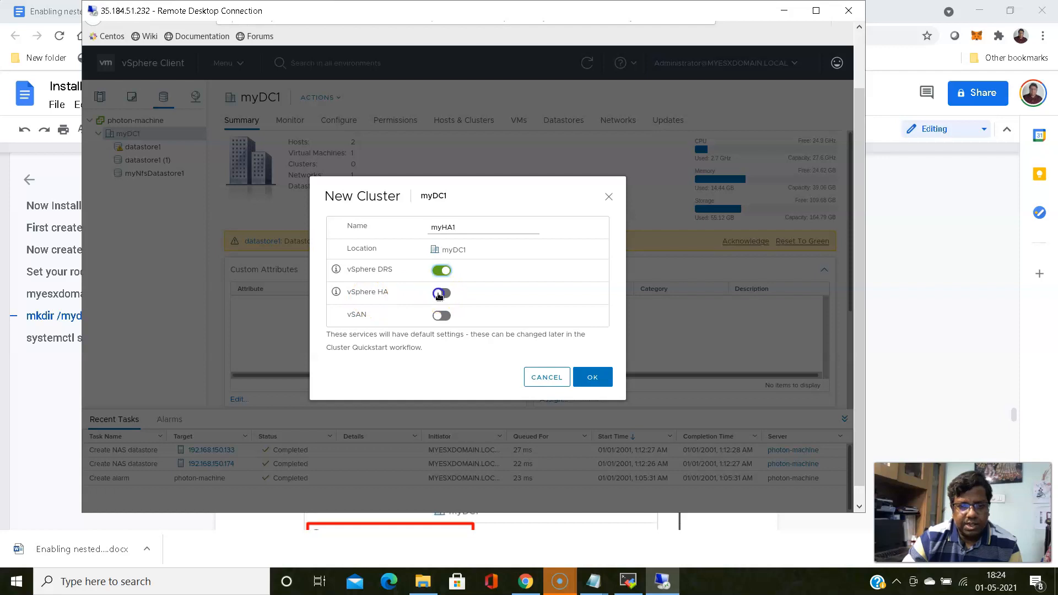
left_click(439, 294)
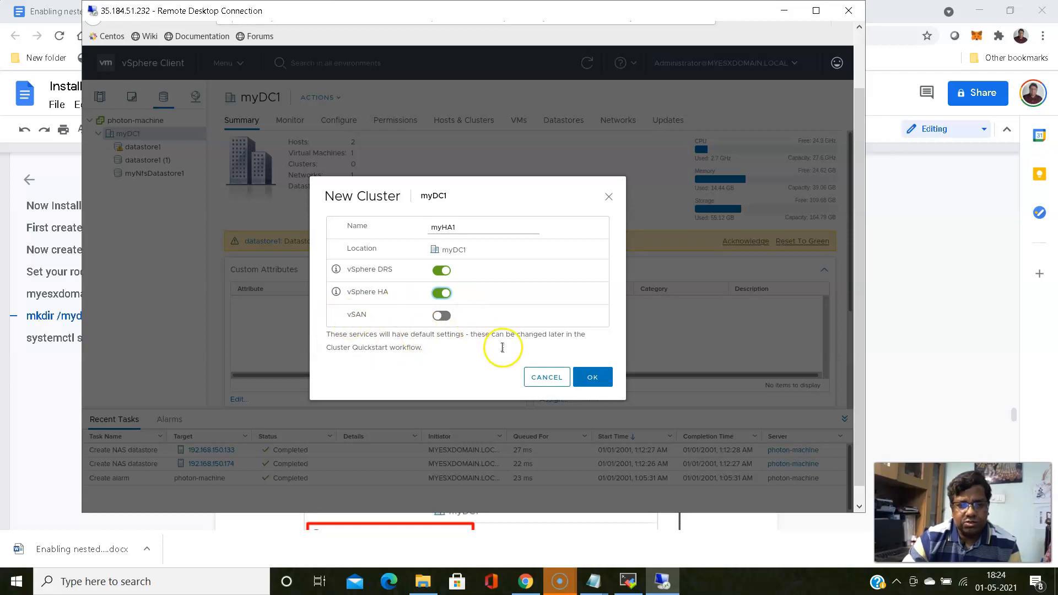
left_click(593, 379)
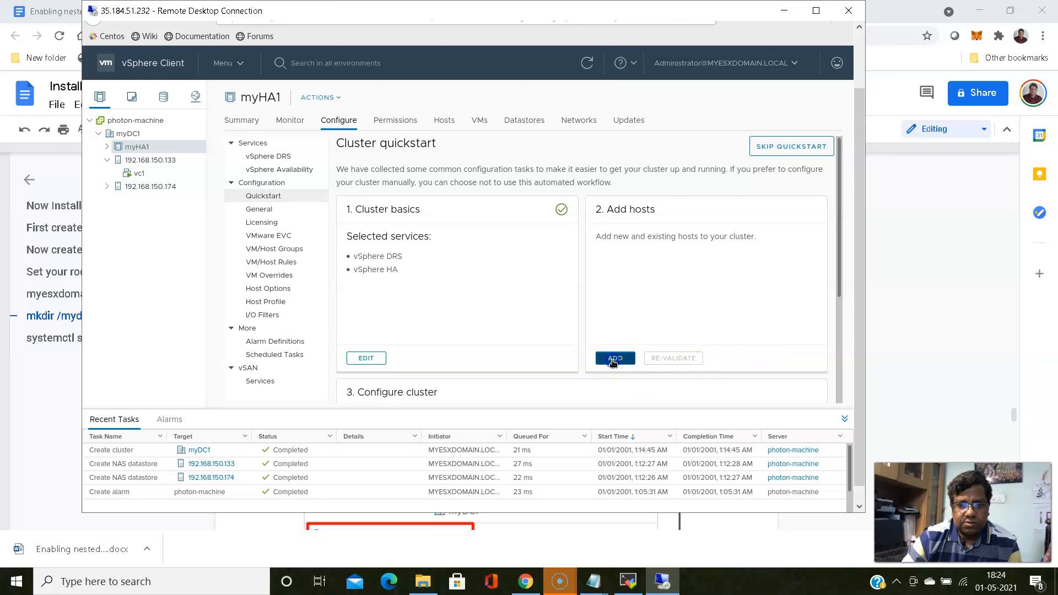
Add existing hosts 192.168.150.174 and 192.168.150.133 to myHA1 via Quickstart
left_click(613, 359)
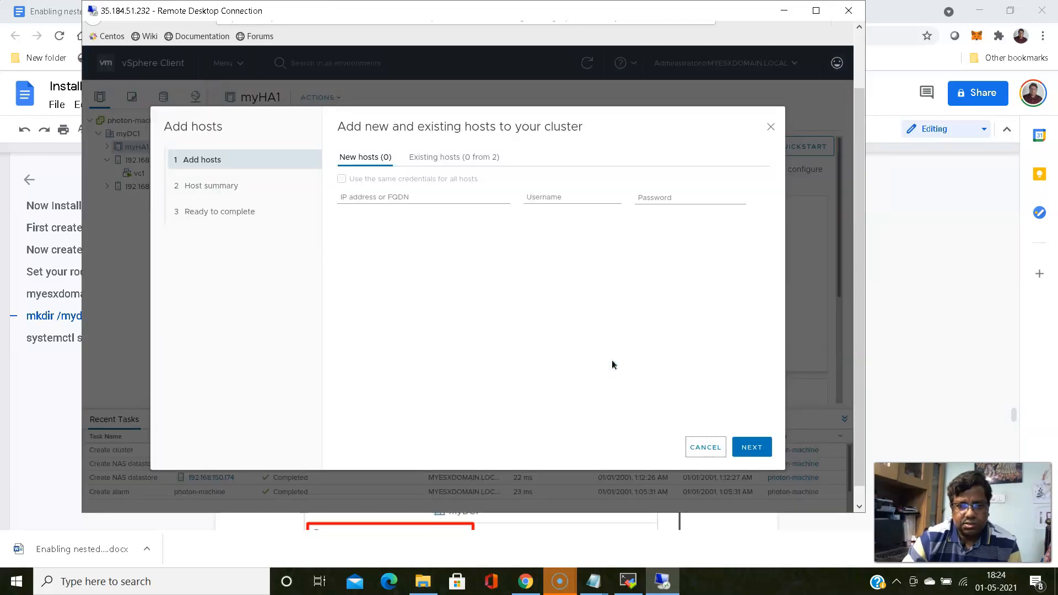
left_click(449, 158)
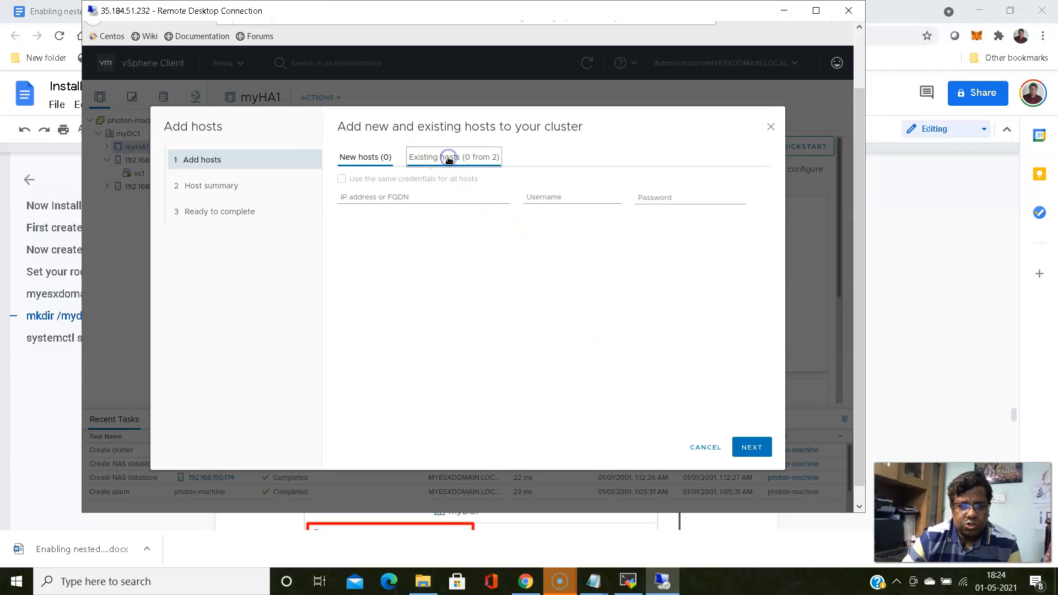
left_click(349, 236)
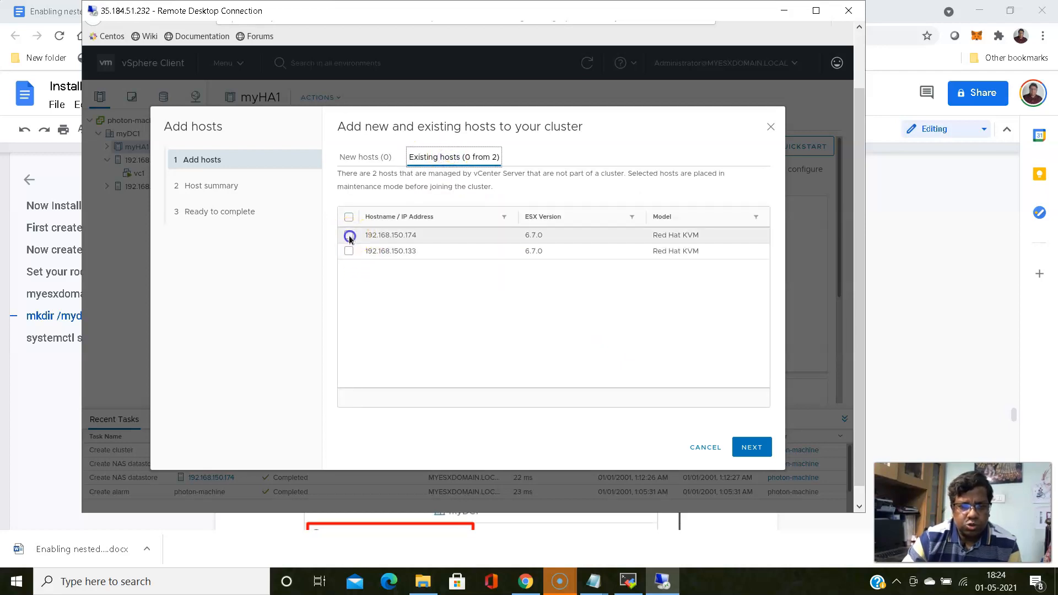
left_click(350, 252)
left_click(748, 447)
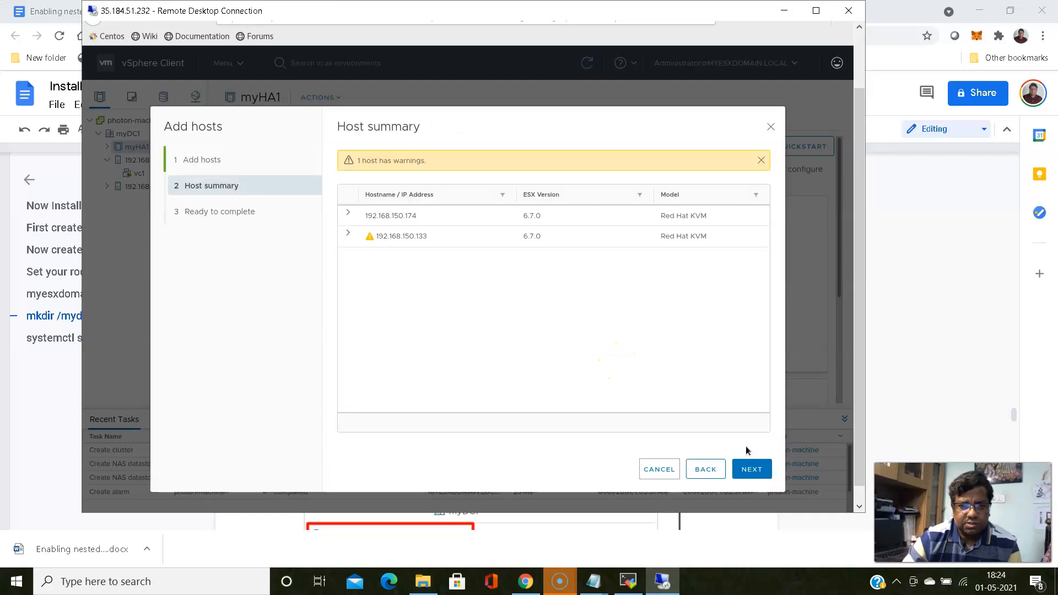
left_click(751, 470)
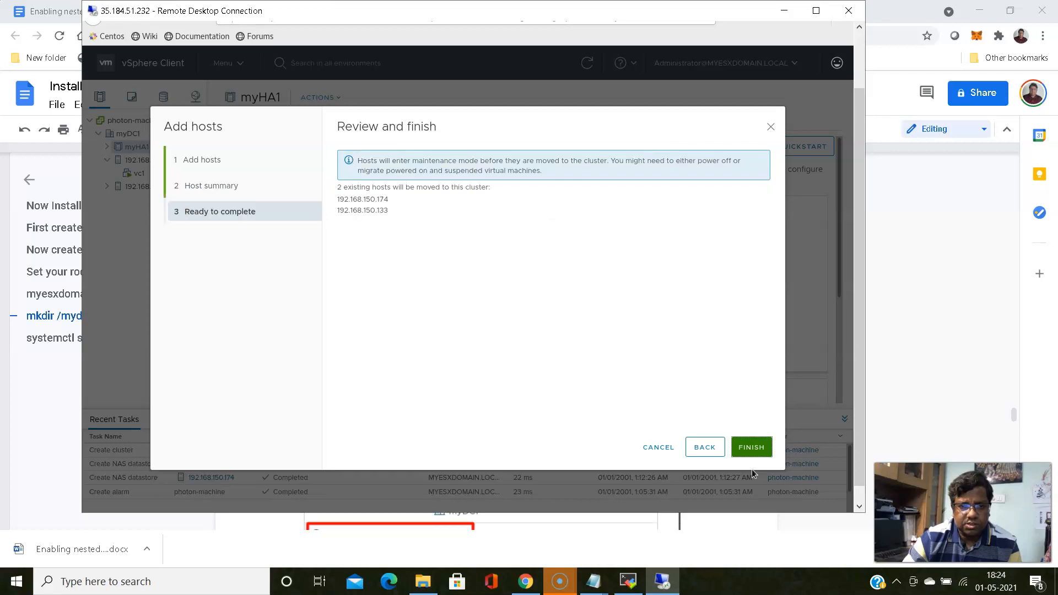
left_click(752, 448)
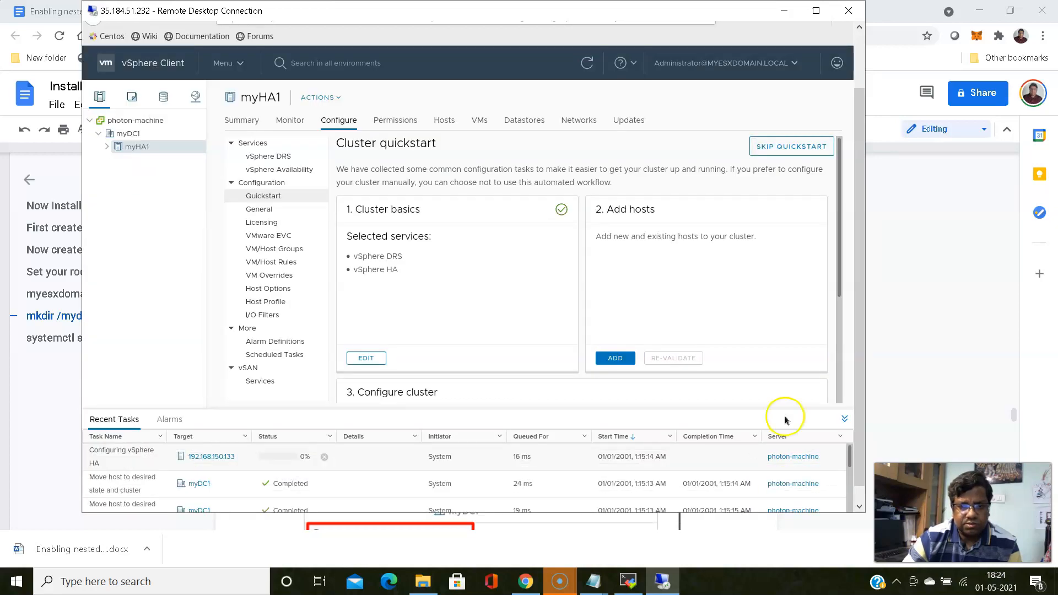
Review the Quickstart panel showing both hosts added and in maintenance mode
left_click(840, 241)
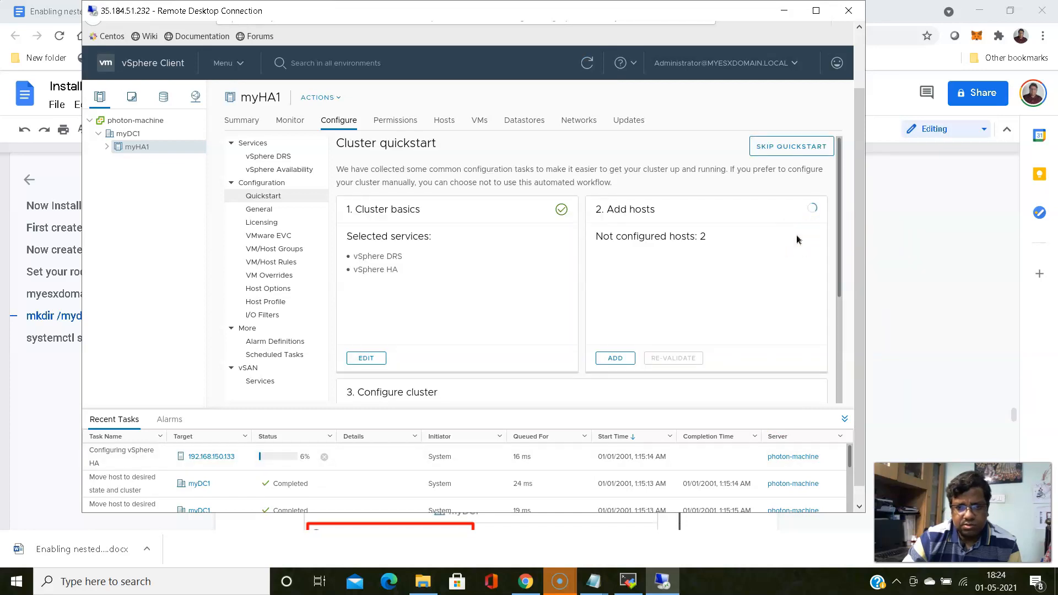
left_click(838, 207)
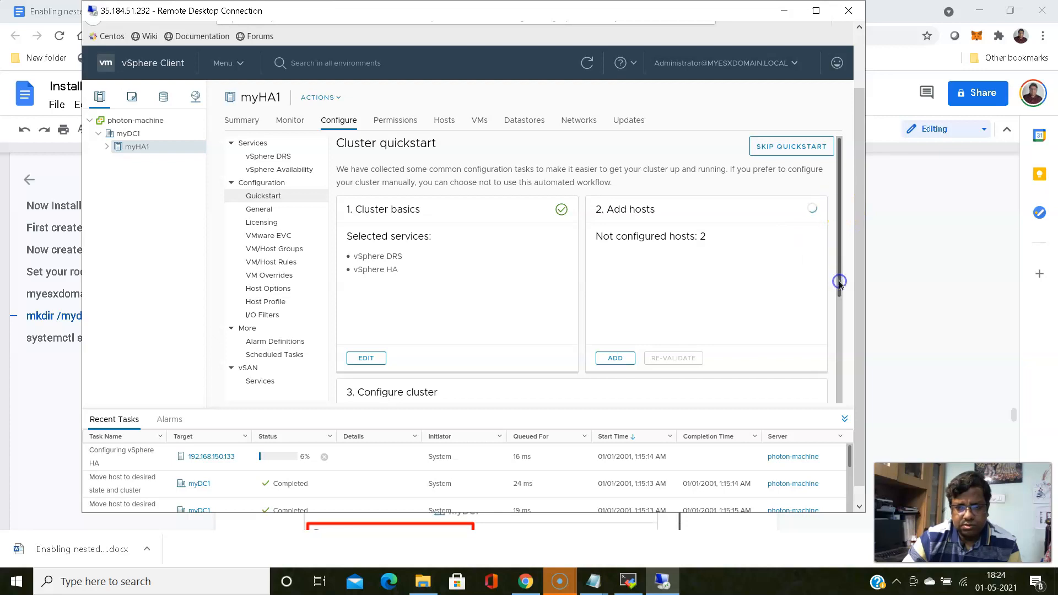
scroll(839, 282, "down", 2)
left_click_drag(840, 272, 838, 276)
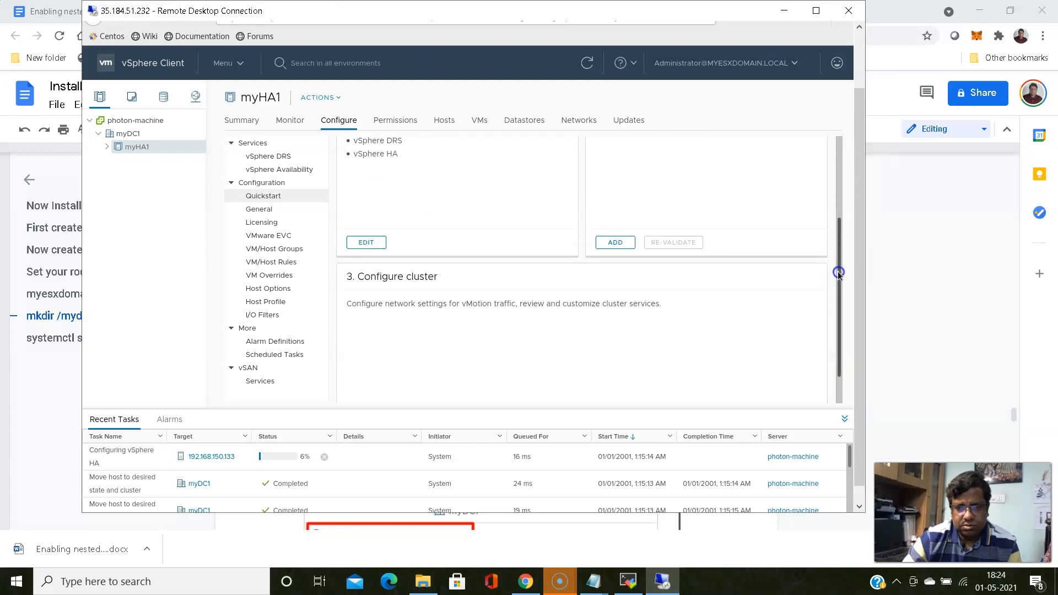
left_click(845, 206)
scroll(845, 206, "up", 1)
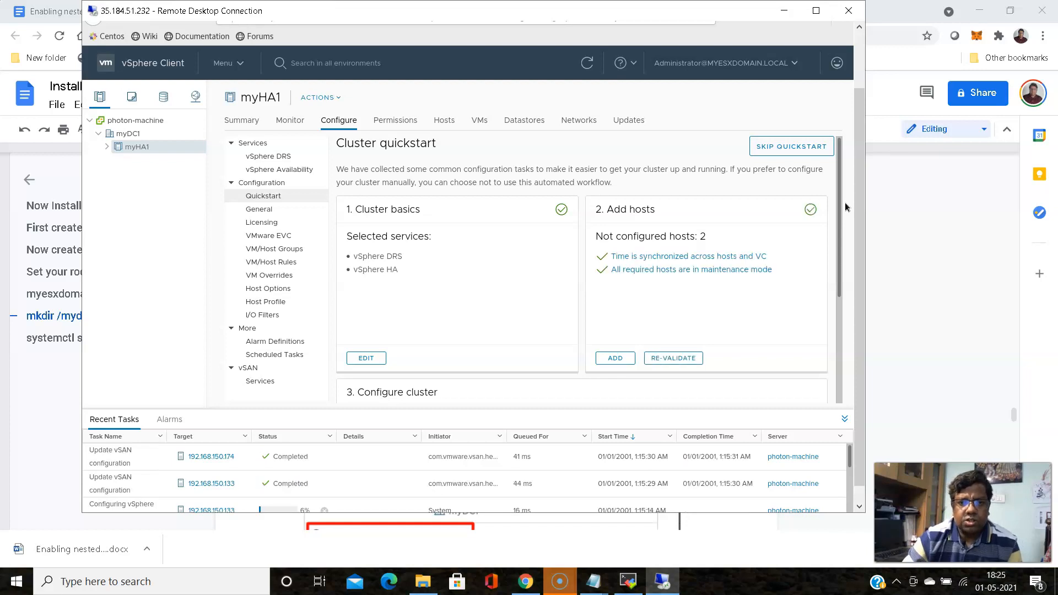
left_click(841, 228)
left_click_drag(841, 228, 863, 321)
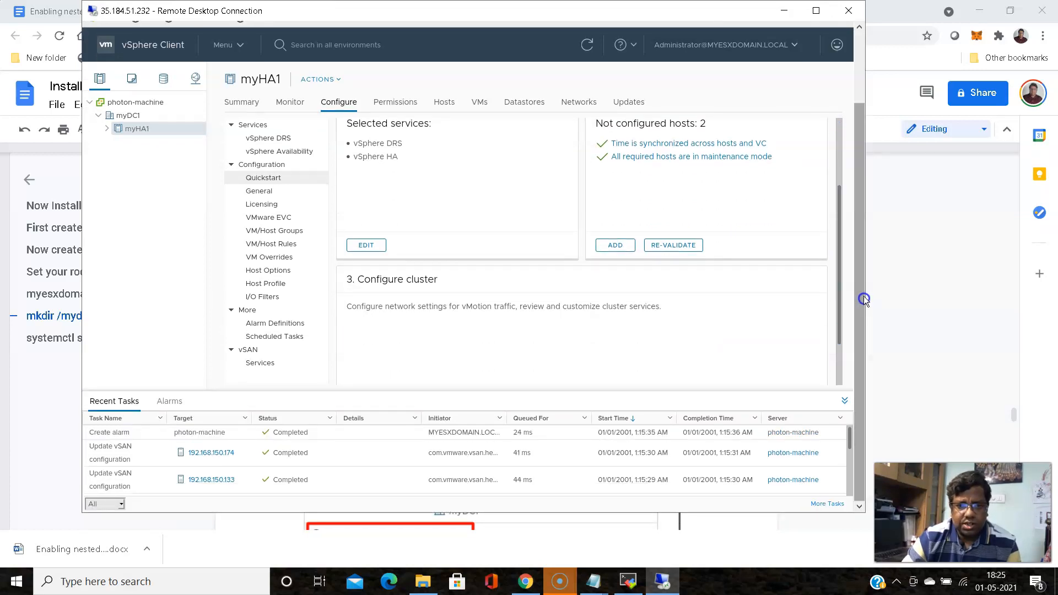
left_click_drag(836, 303, 846, 367)
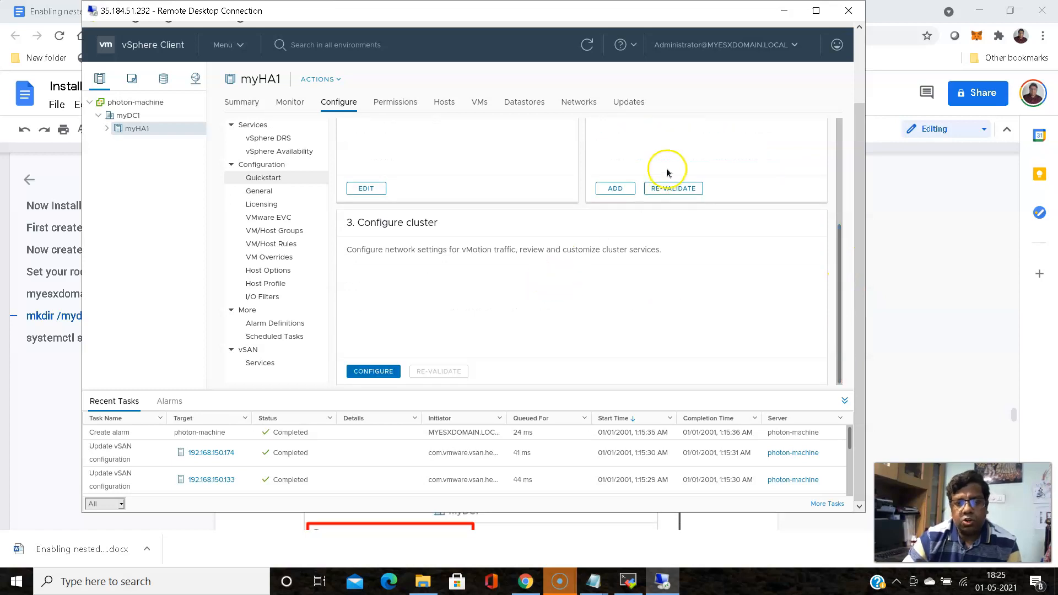
Assign physical adapter vmnic0 to the DSwitch distributed switch in myHA1's cluster configuration
left_click(369, 374)
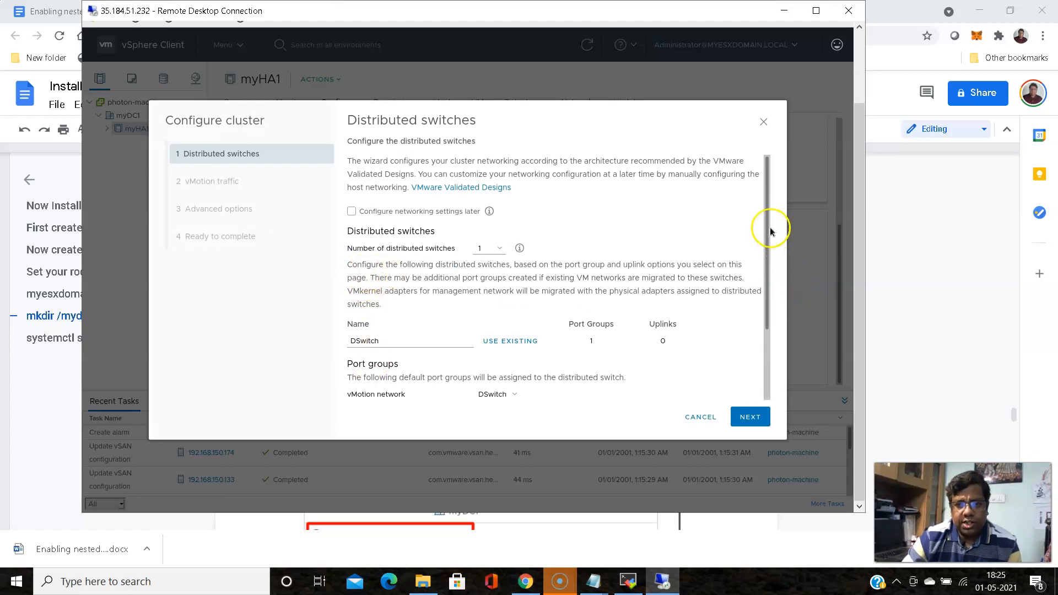
left_click_drag(763, 275, 771, 327)
scroll(771, 328, "down", 2)
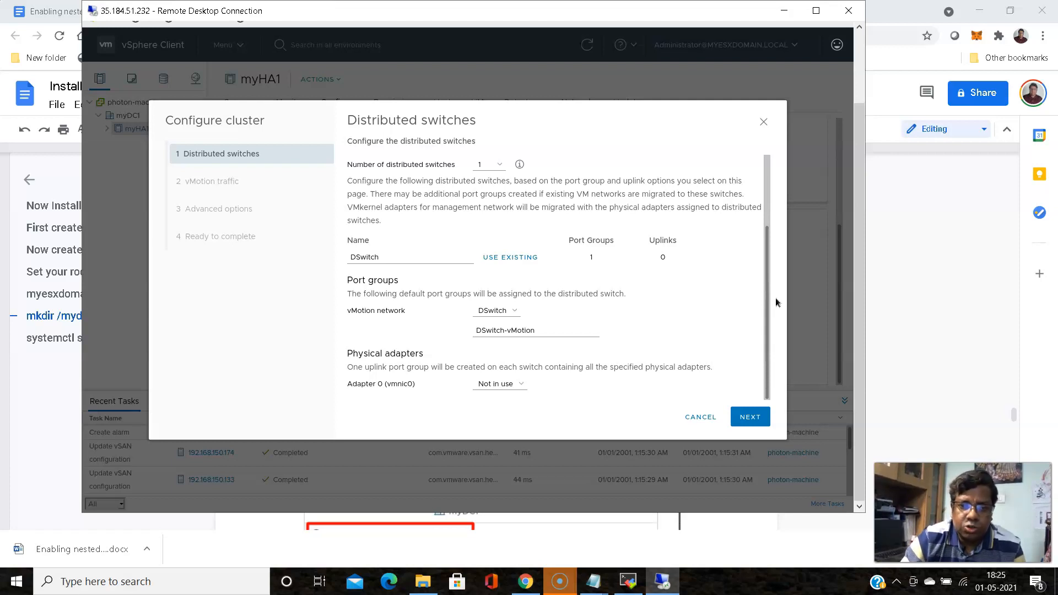
left_click(519, 384)
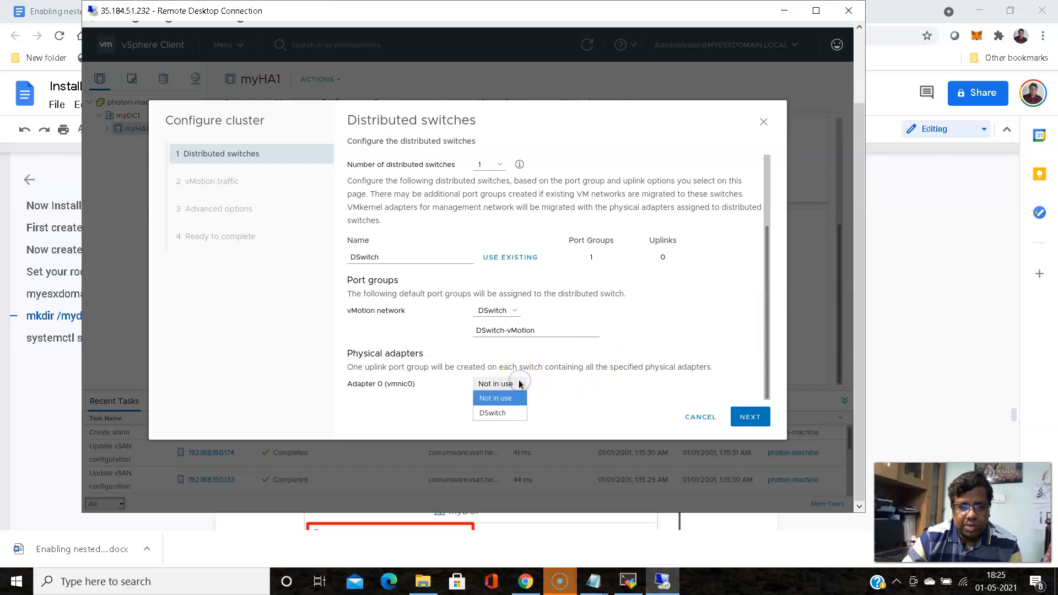
left_click(492, 413)
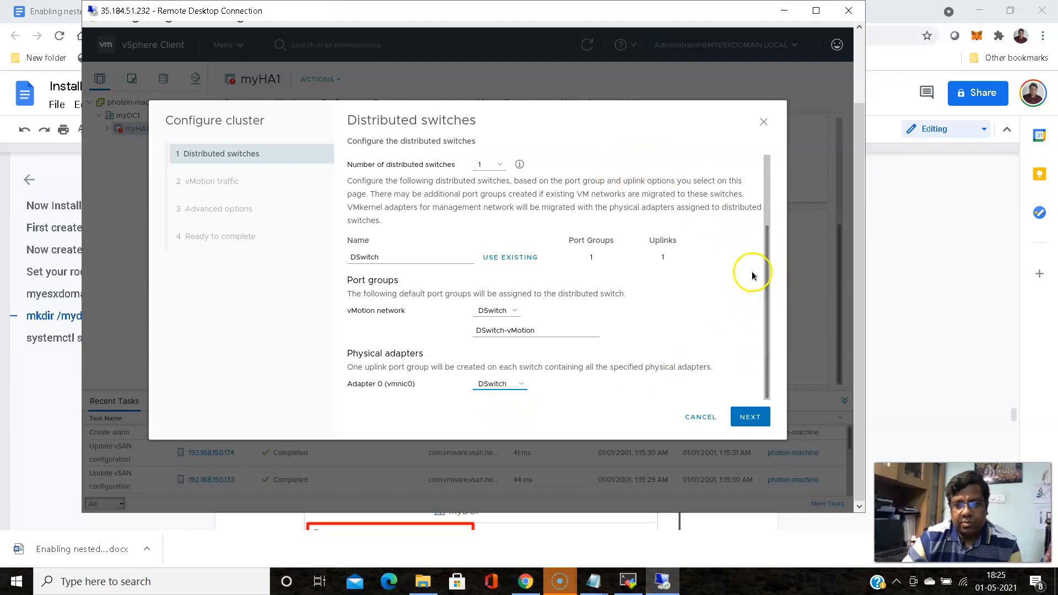
Keep the default DHCP vMotion and advanced cluster options, then submit the configuration
left_click(750, 419)
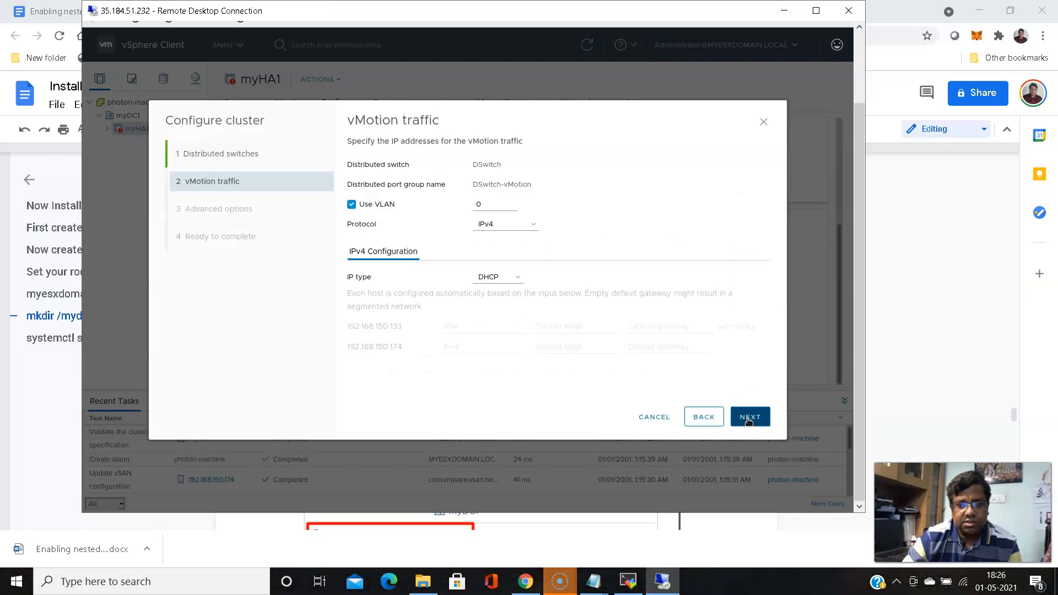
left_click(748, 419)
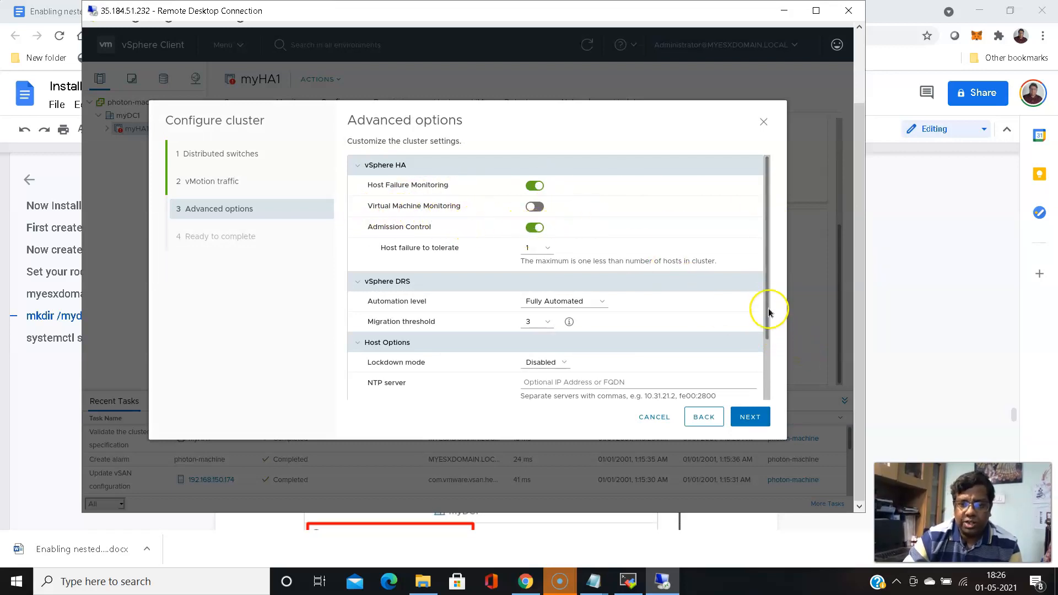
left_click(763, 338)
left_click_drag(763, 338, 767, 386)
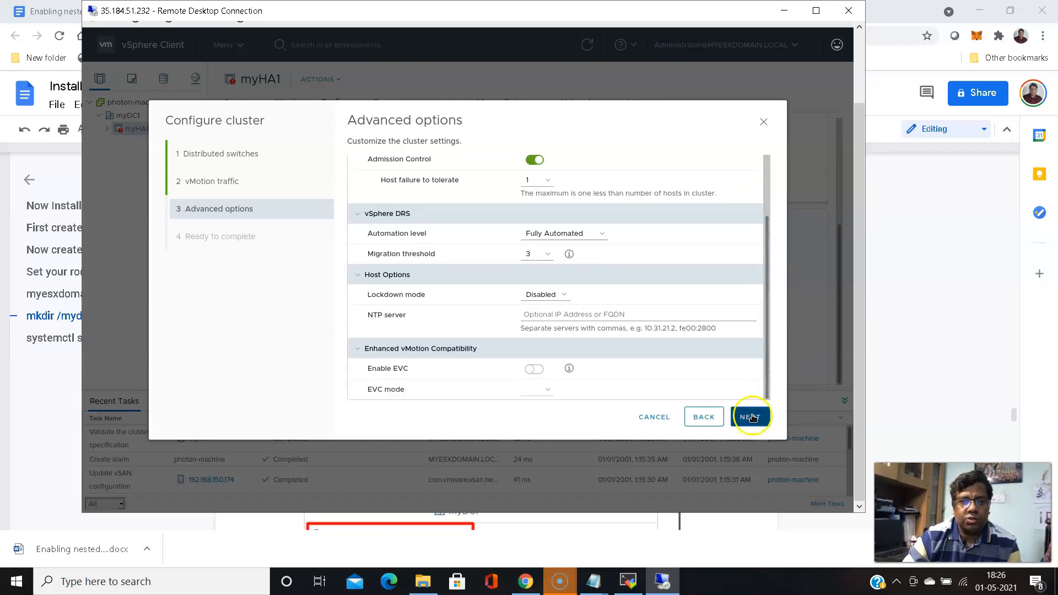
left_click(752, 417)
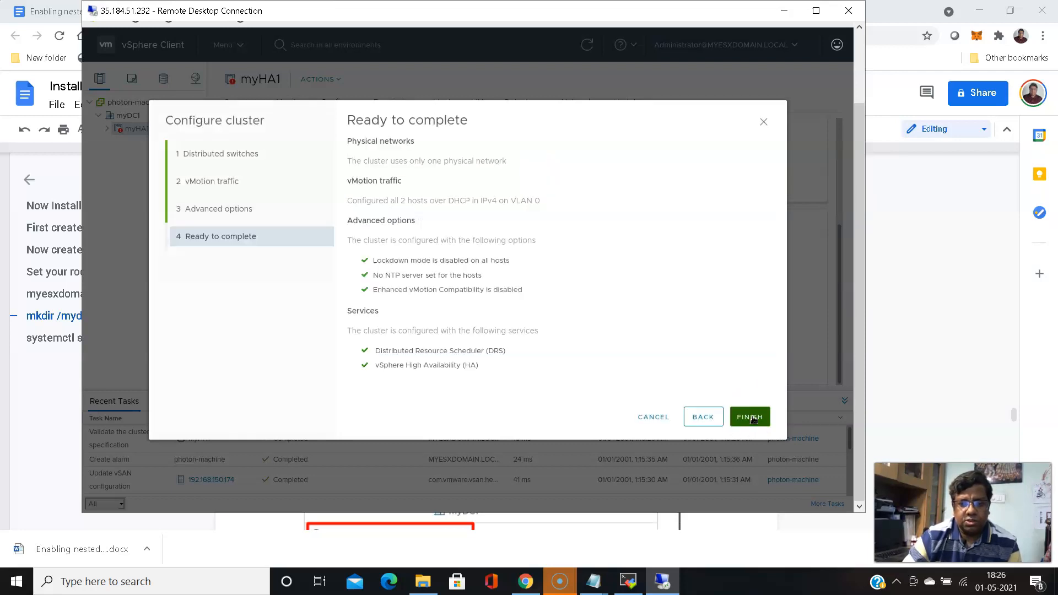
left_click(750, 417)
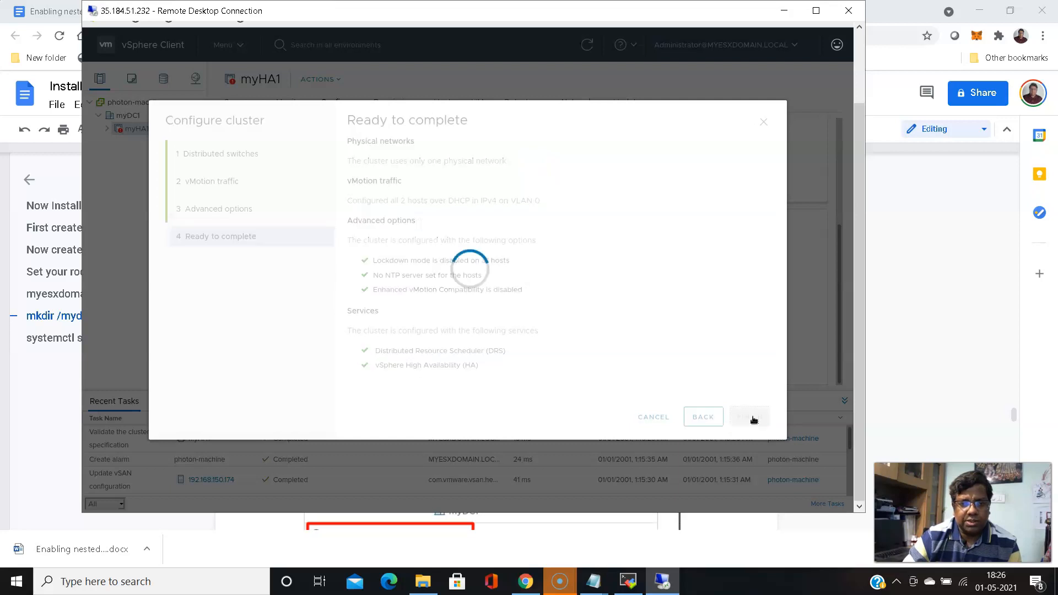
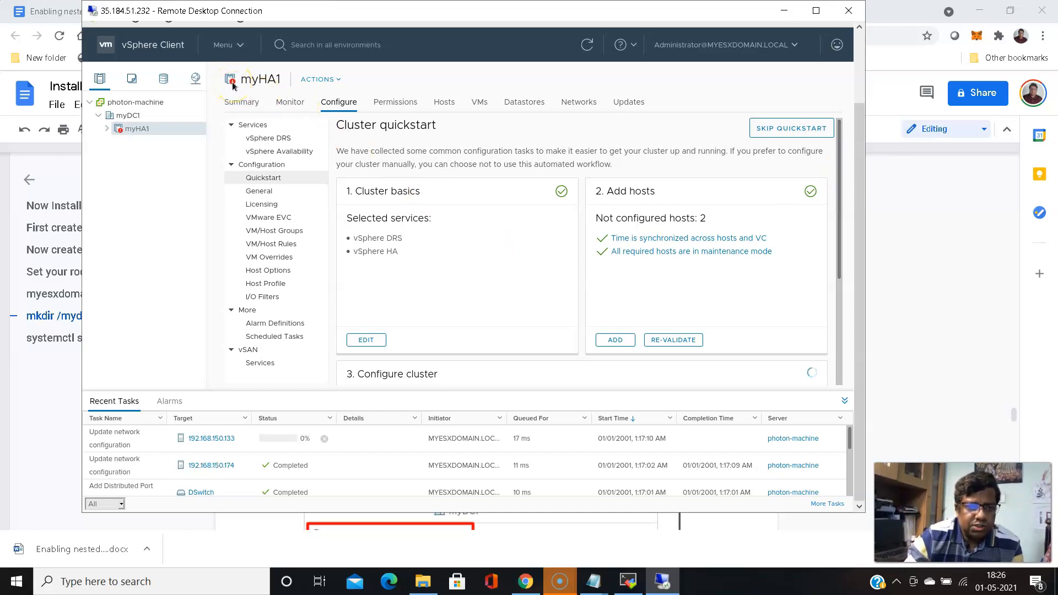
Check the active alarms, then return to Recent Tasks and expand the myHA1 cluster
left_click(167, 401)
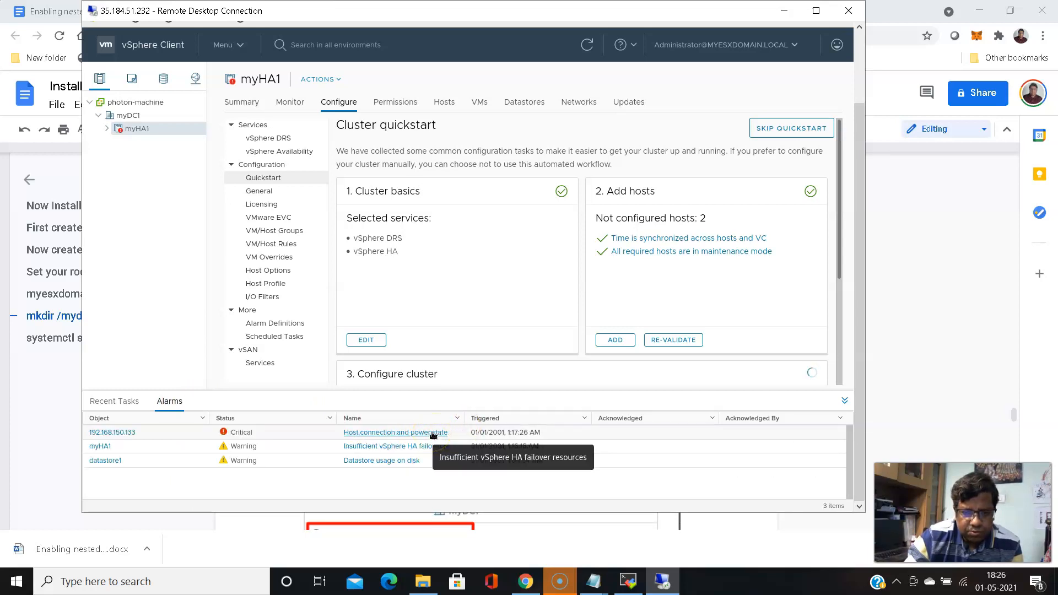
left_click(113, 402)
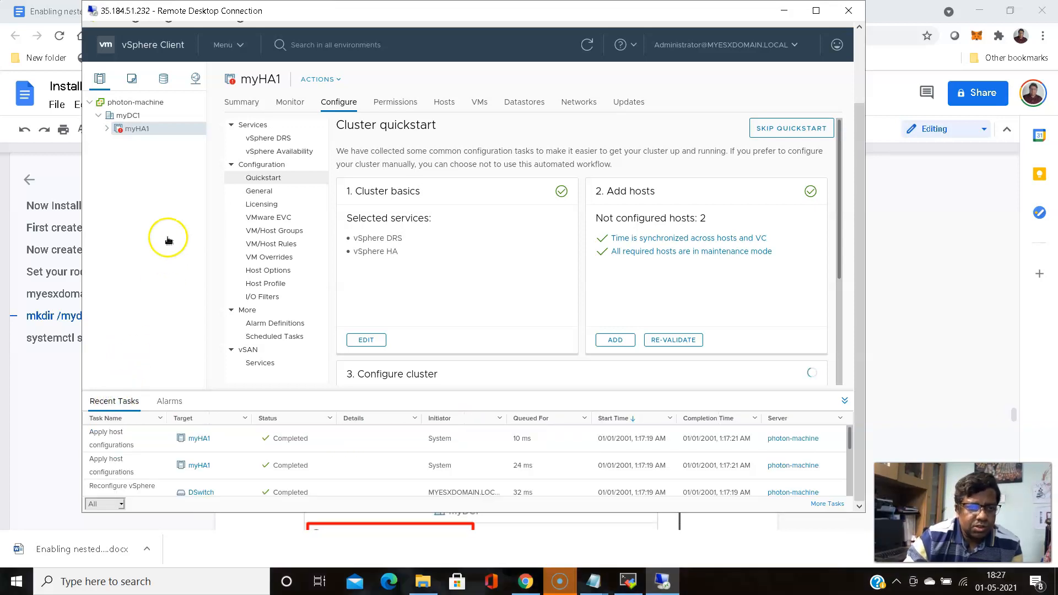
left_click(106, 128)
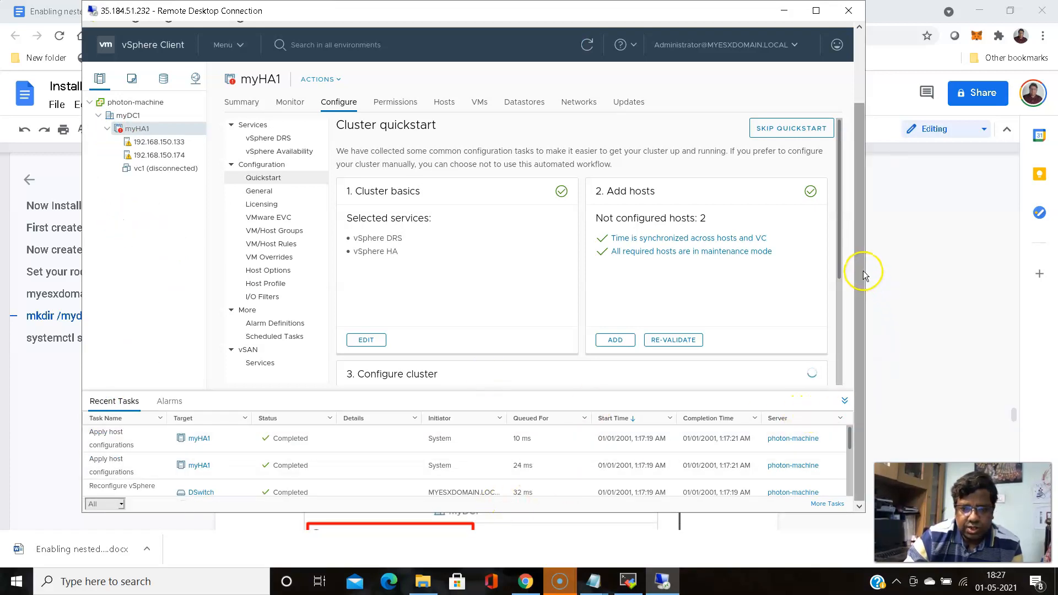
Review the recent tasks list, then open the vc1 virtual machine's summary
left_click(851, 436)
left_click_drag(852, 443, 859, 484)
scroll(544, 494, "up", 3)
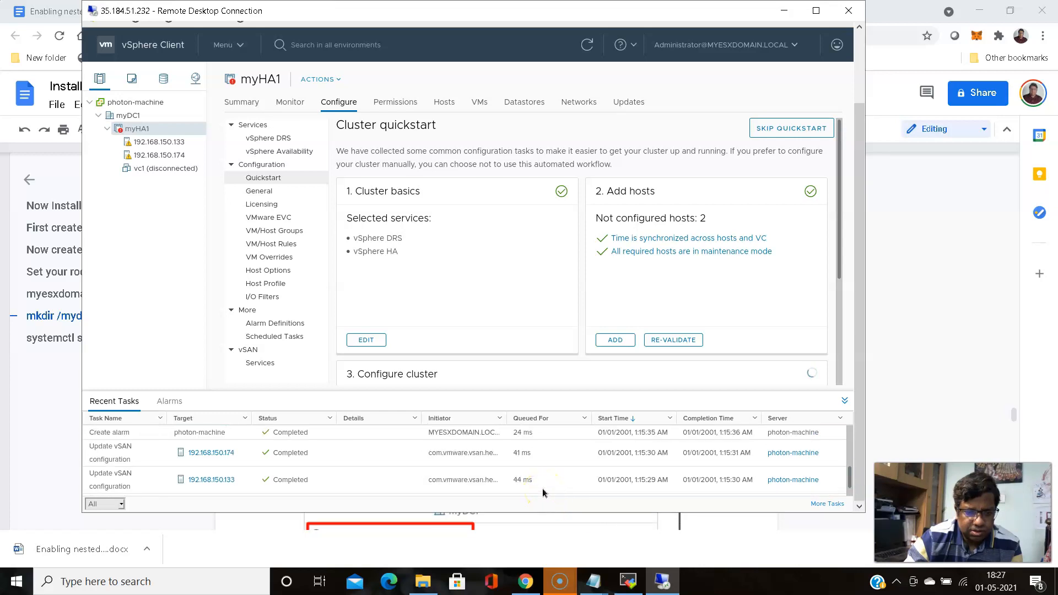
scroll(606, 482, "up", 1)
scroll(550, 485, "down", 2)
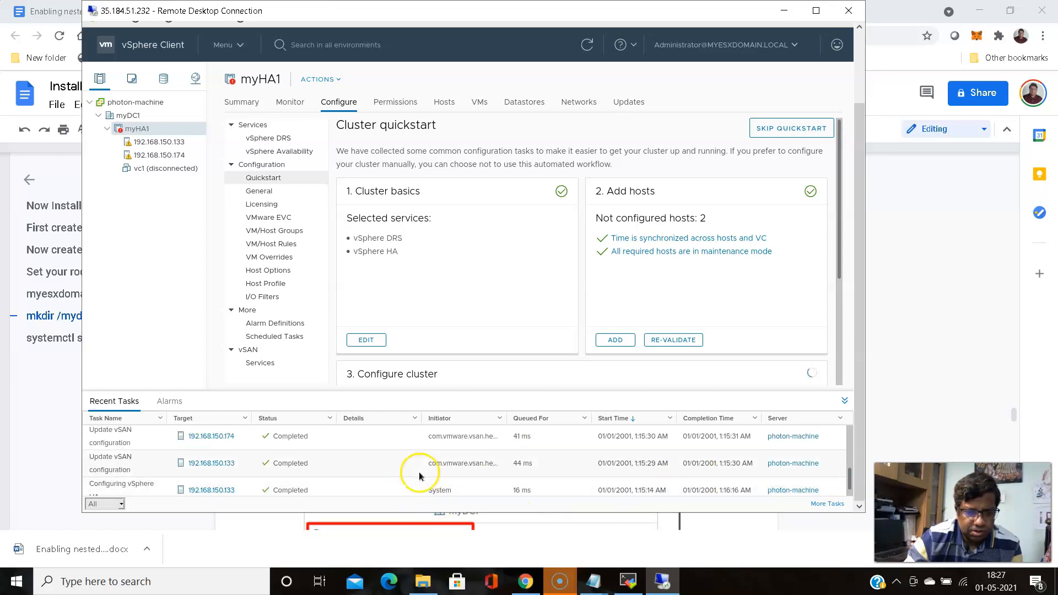
scroll(840, 482, "down", 1)
left_click_drag(850, 483, 845, 405)
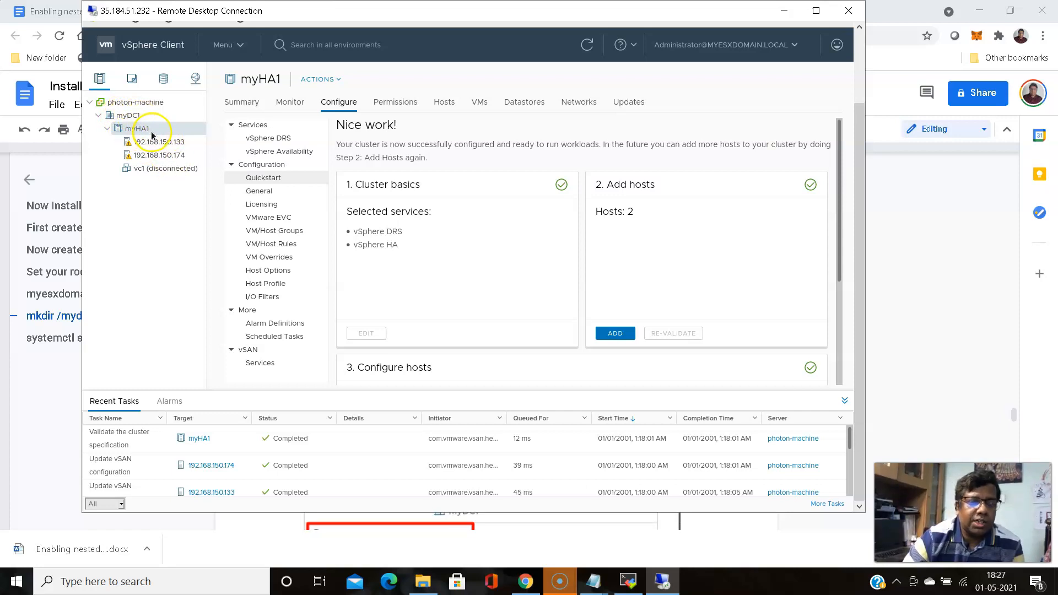
left_click(138, 170)
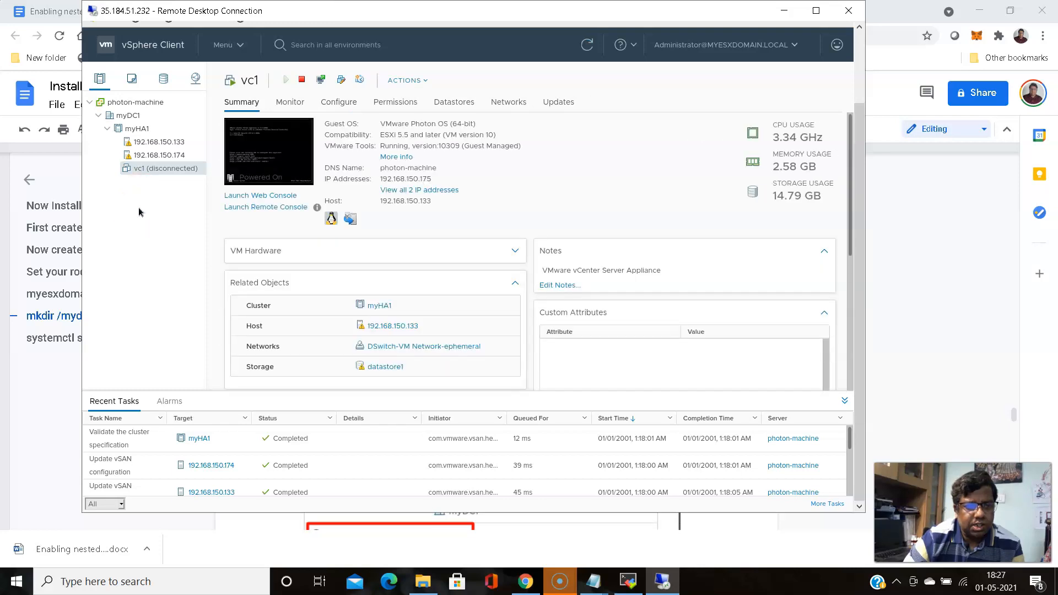
left_click(863, 194)
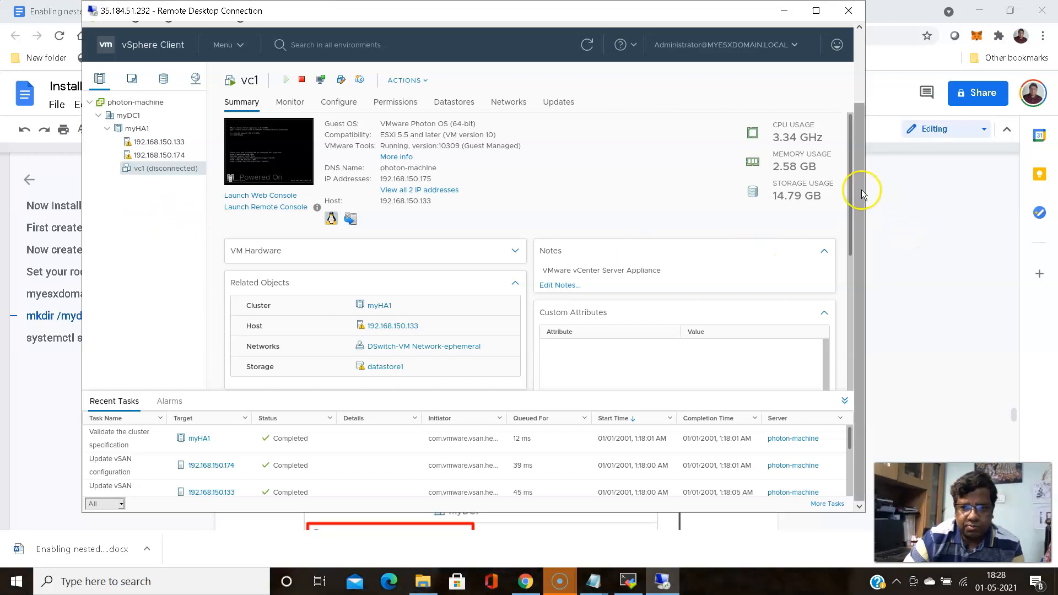
left_click_drag(852, 224, 868, 382)
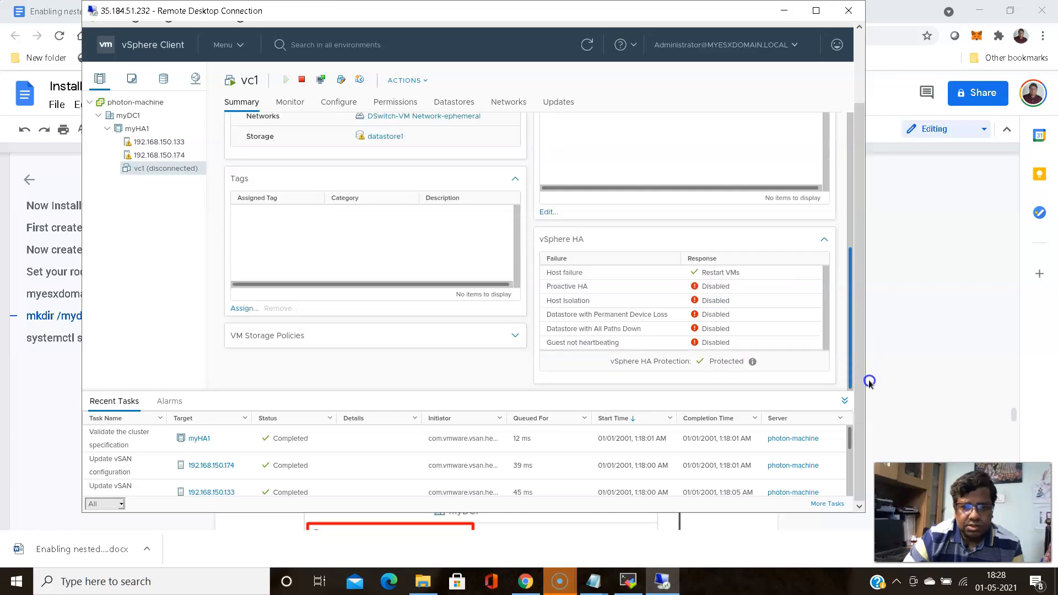
left_click_drag(869, 383, 854, 329)
left_click(849, 332)
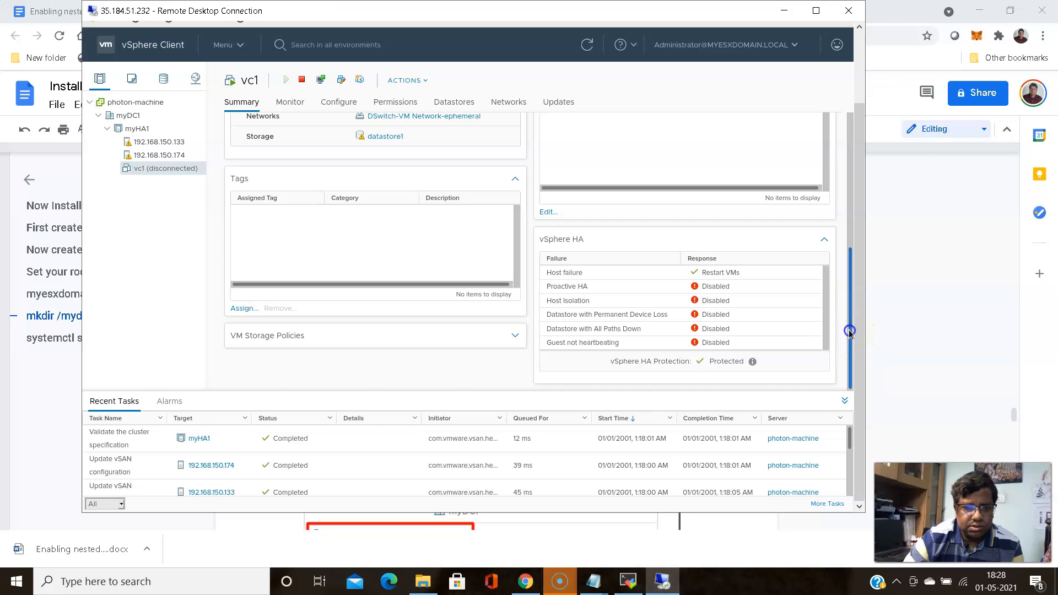
left_click_drag(848, 332, 850, 110)
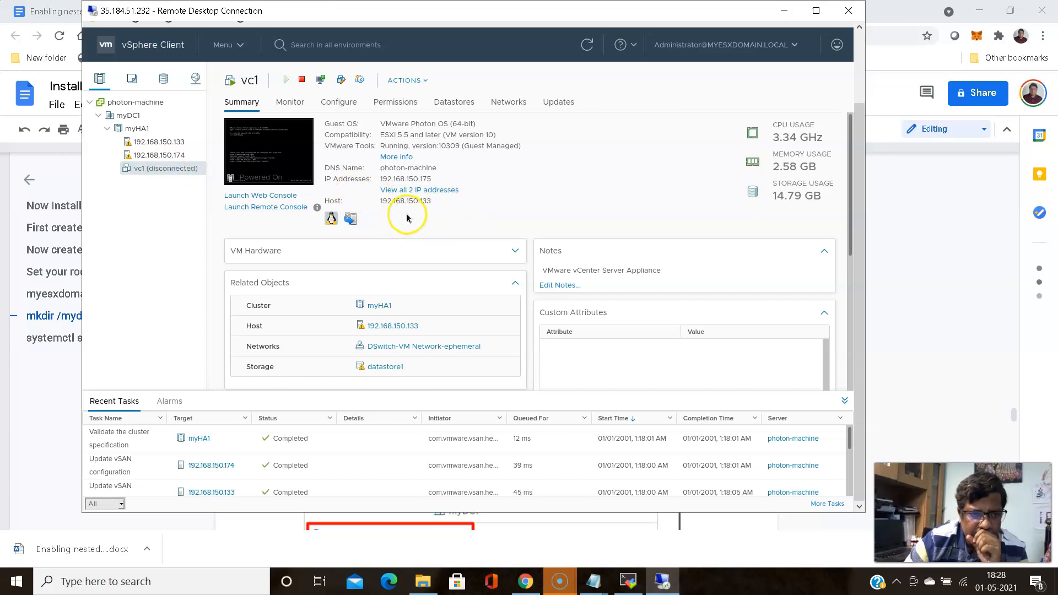
left_click(159, 144)
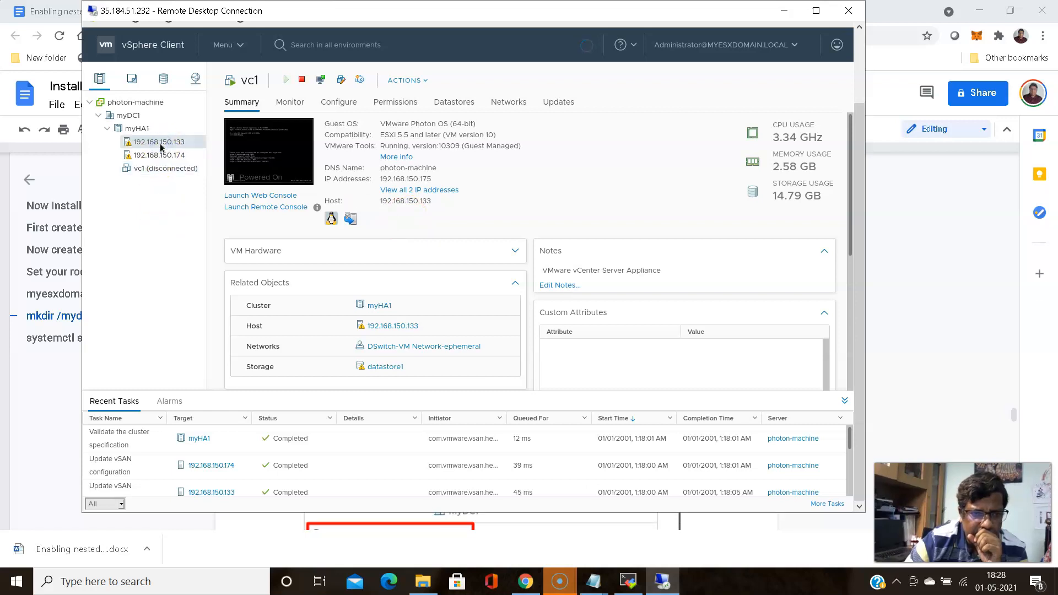
left_click(158, 156)
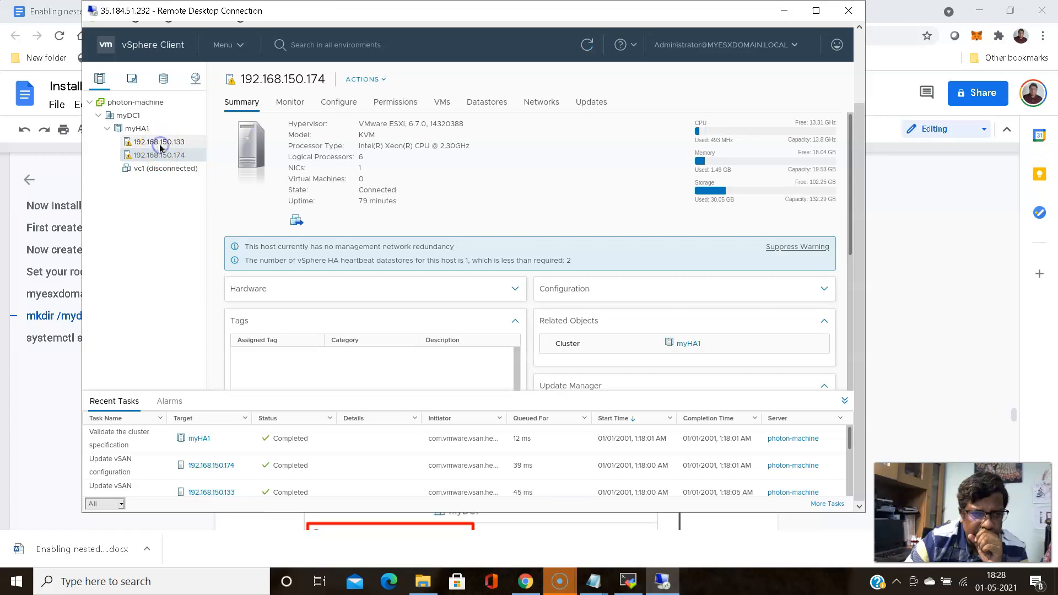
left_click(159, 144)
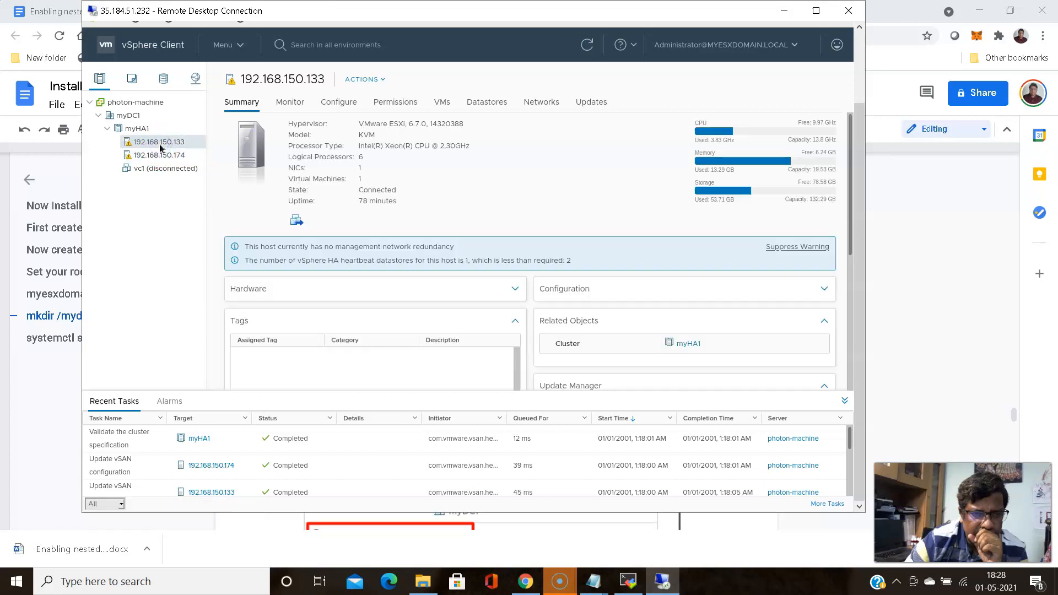
left_click(158, 155)
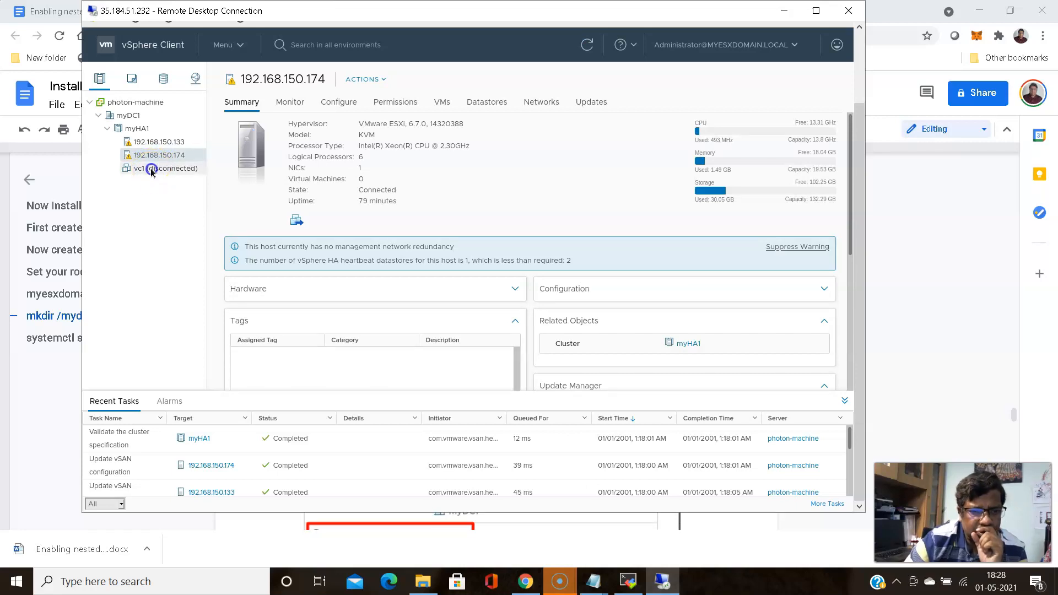
left_click(152, 171)
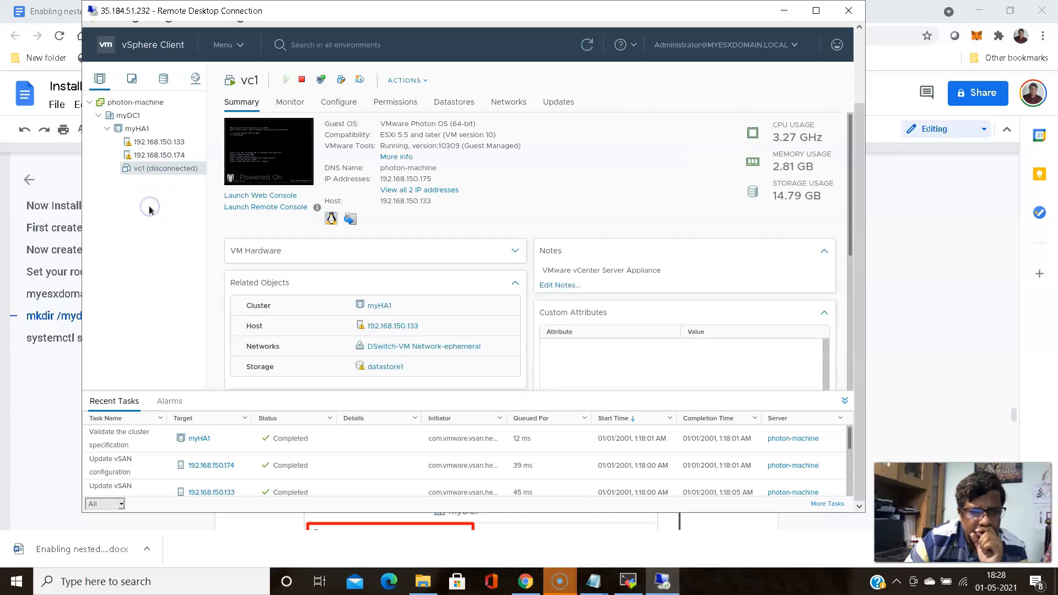
left_click(167, 317)
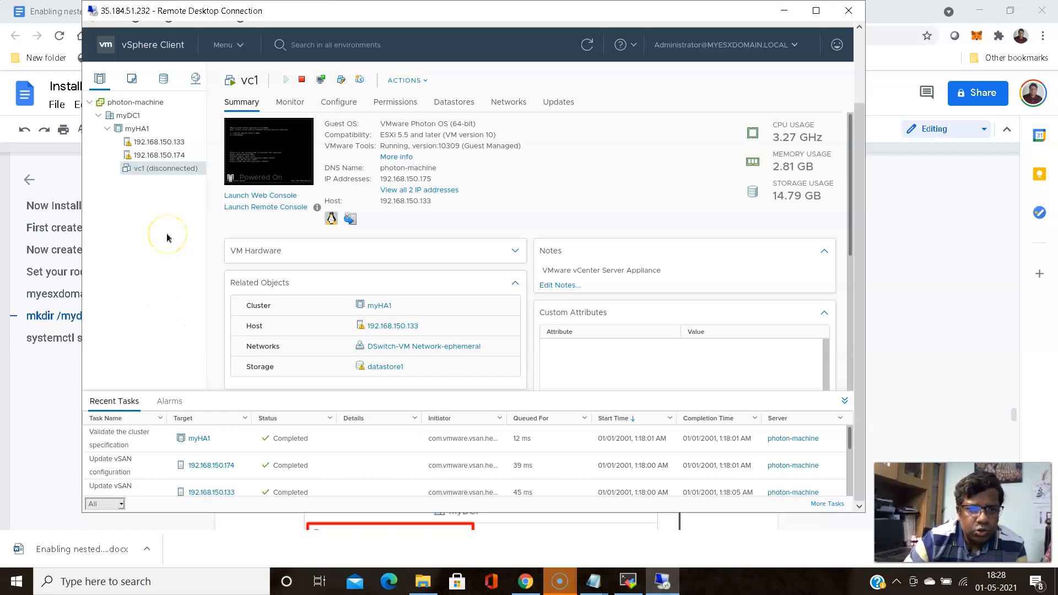
left_click(170, 402)
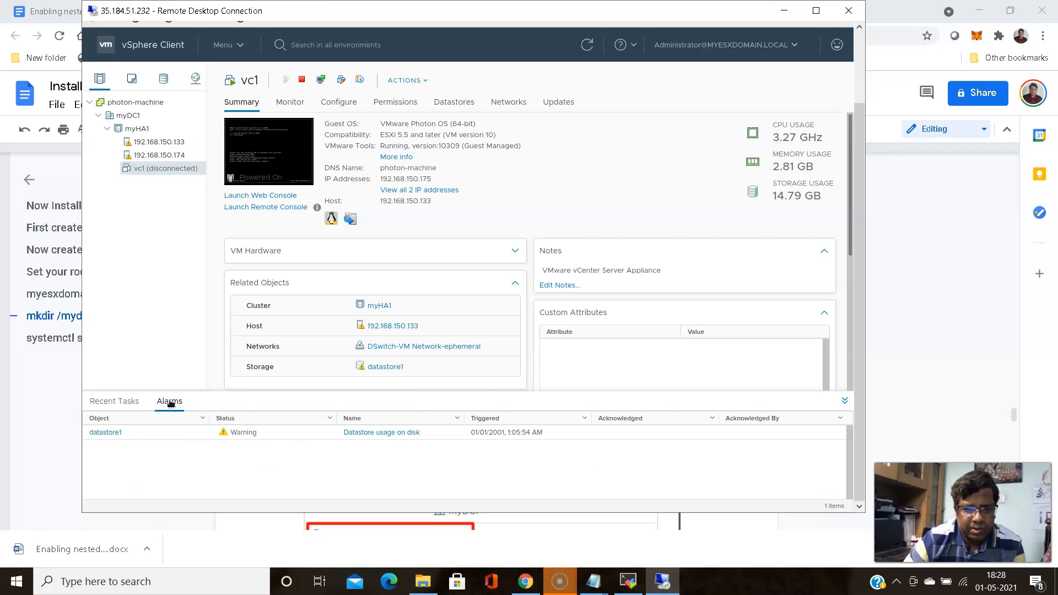
left_click(130, 401)
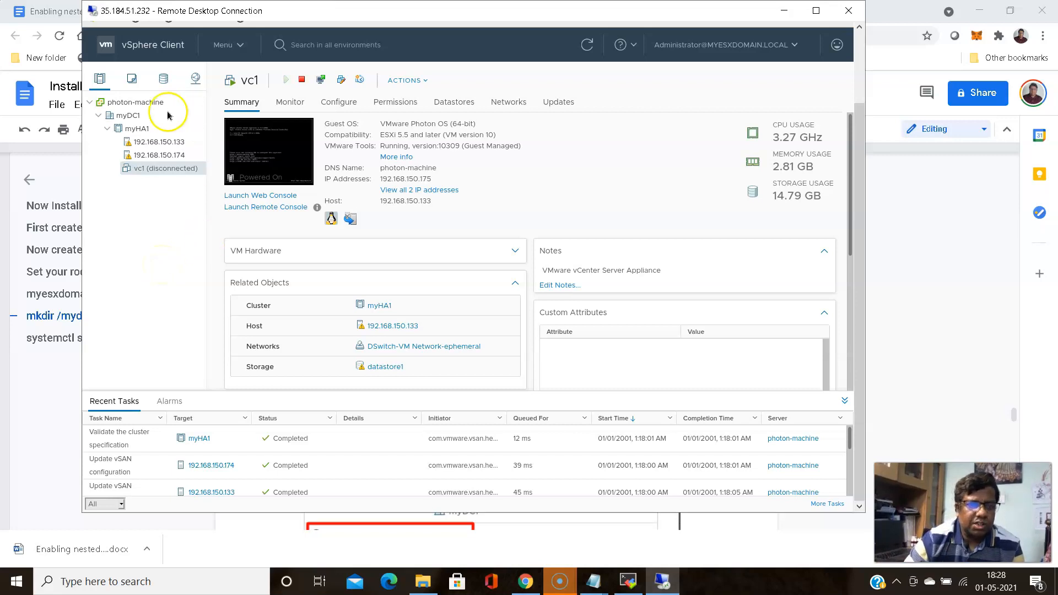
right_click(158, 170)
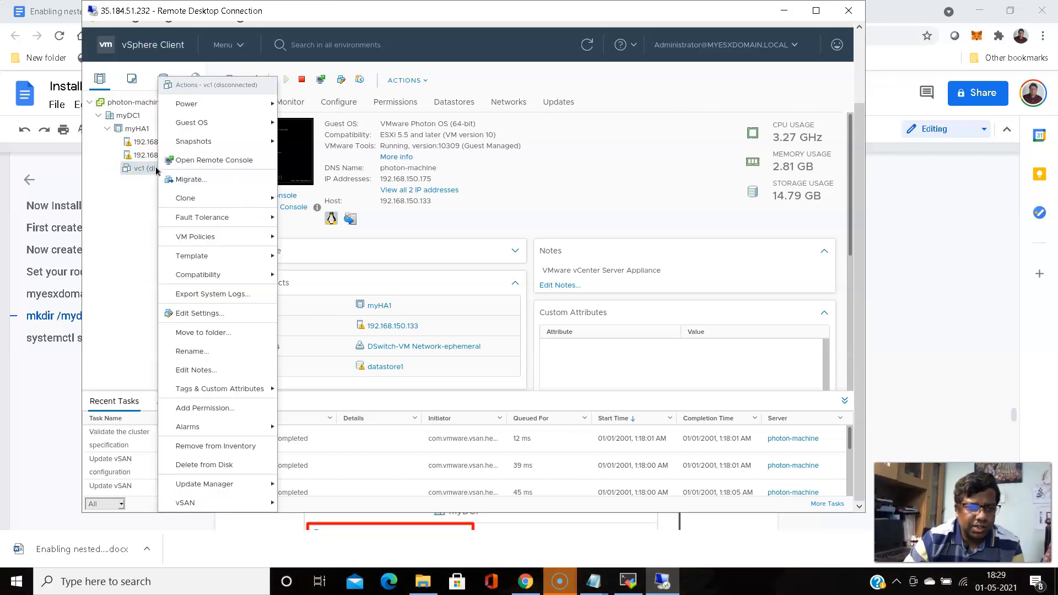
left_click(191, 181)
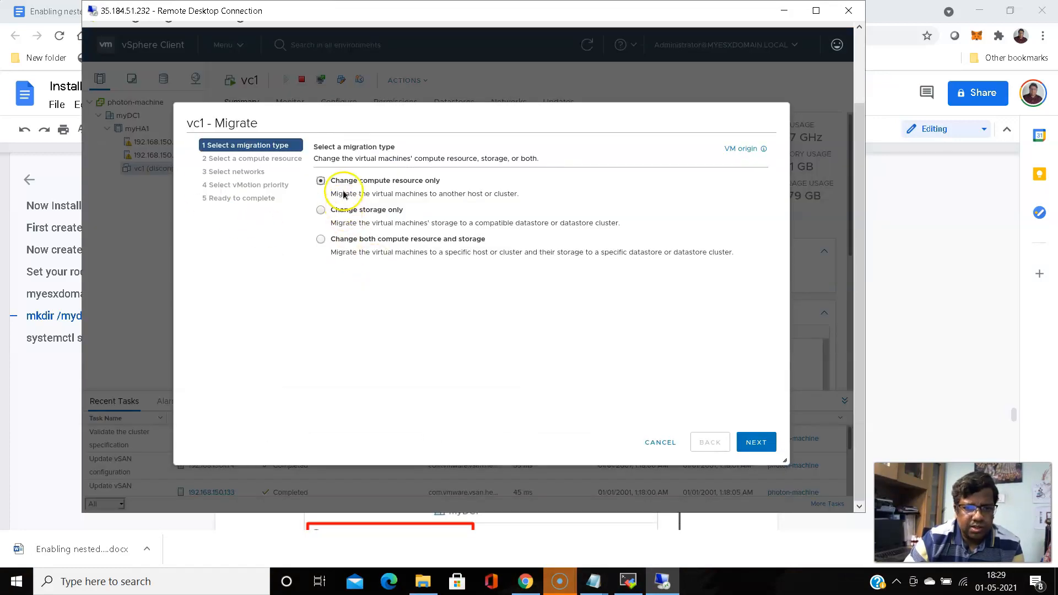
left_click(668, 442)
left_click(669, 443)
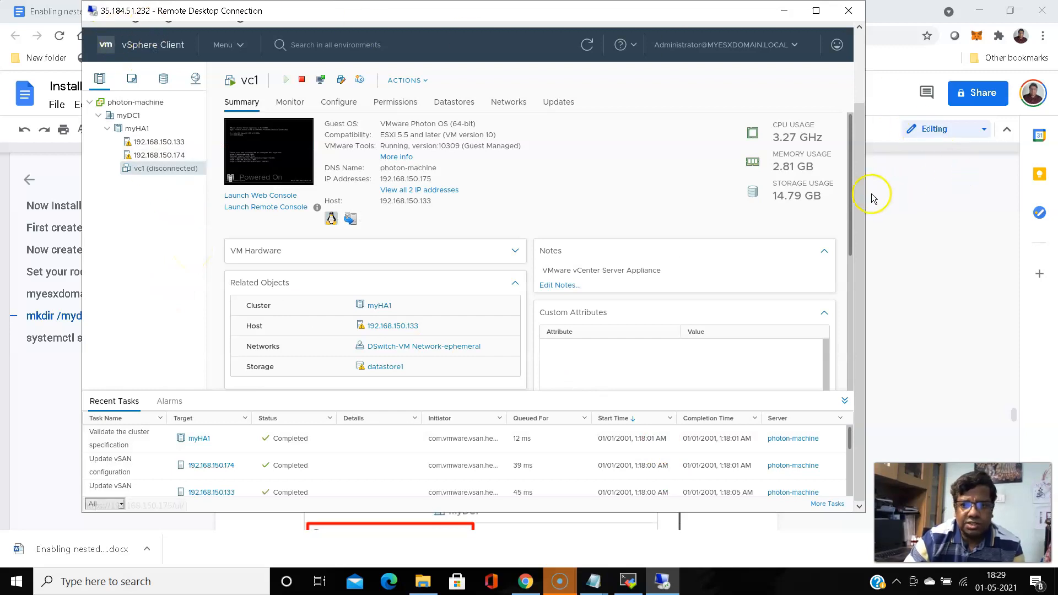
left_click(850, 289)
scroll(847, 352, "down", 4)
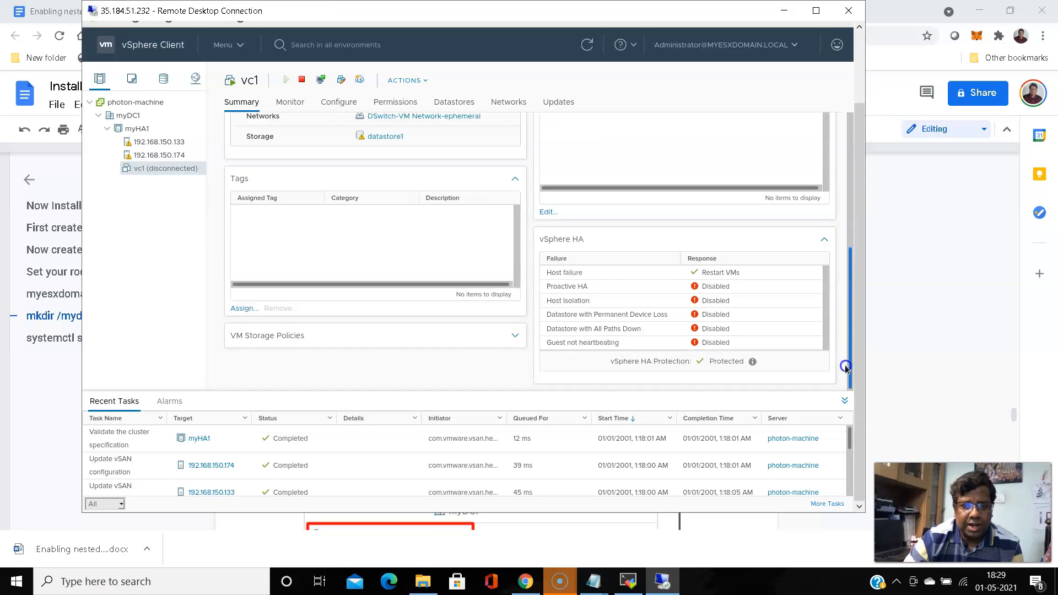
left_click(852, 204)
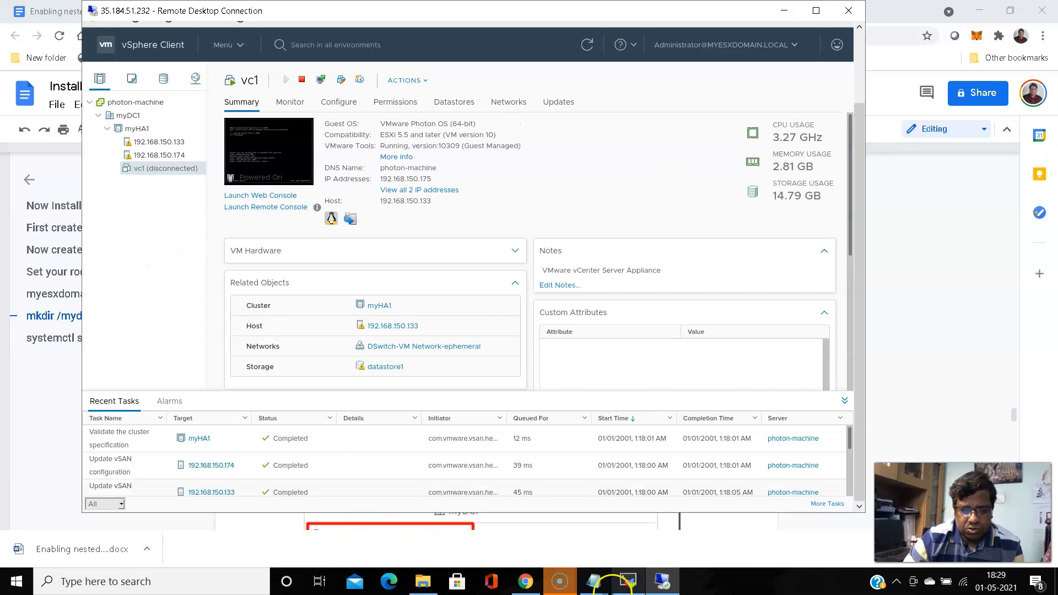
left_click(628, 581)
In the MobaXterm session, change into /tmp and list its files
left_click(575, 416)
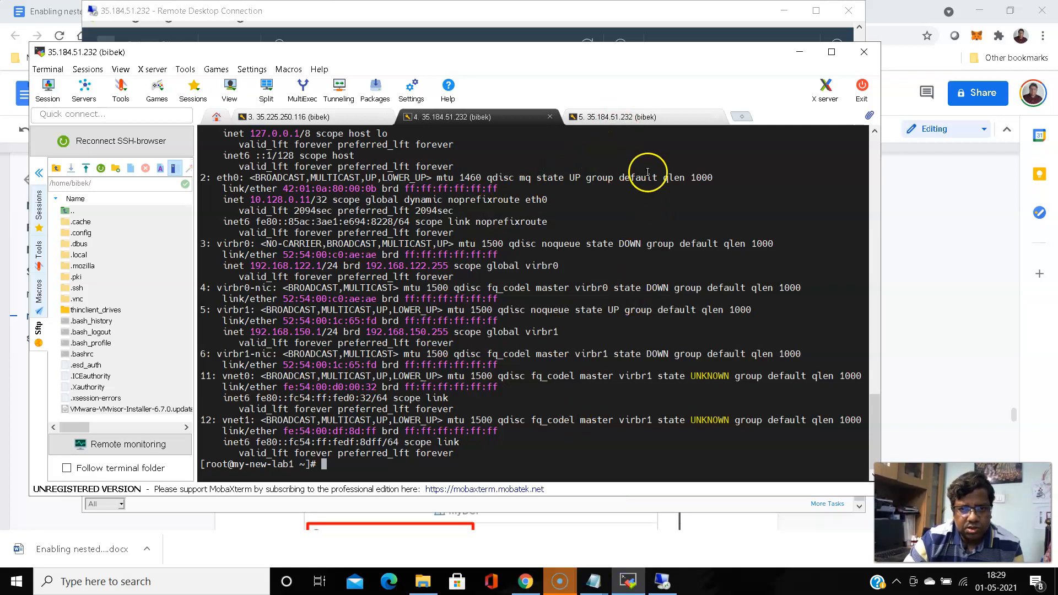
left_click(628, 118)
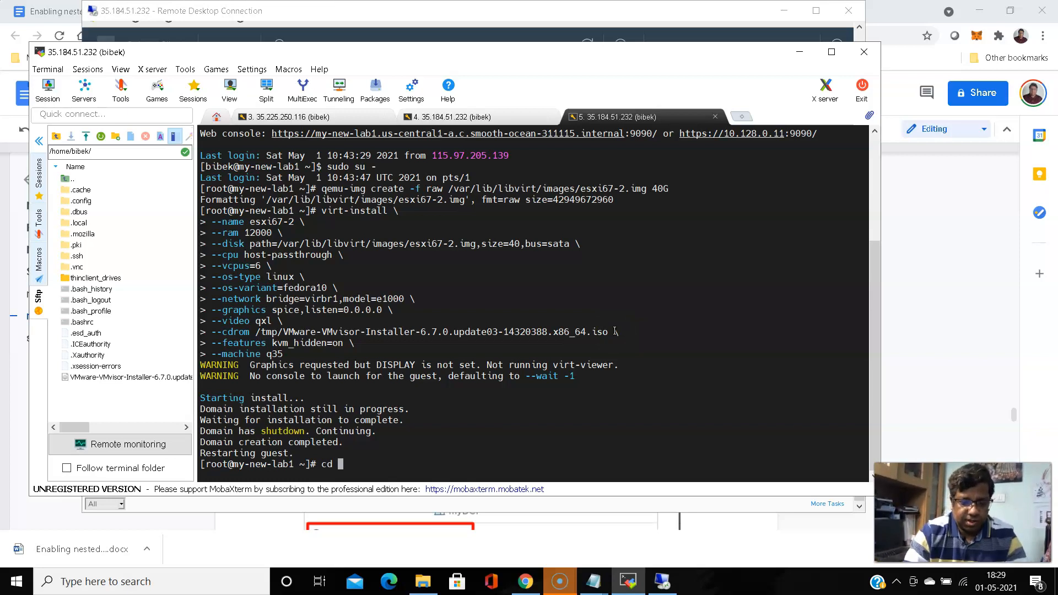
type("cd /tmp/")
key("Return")
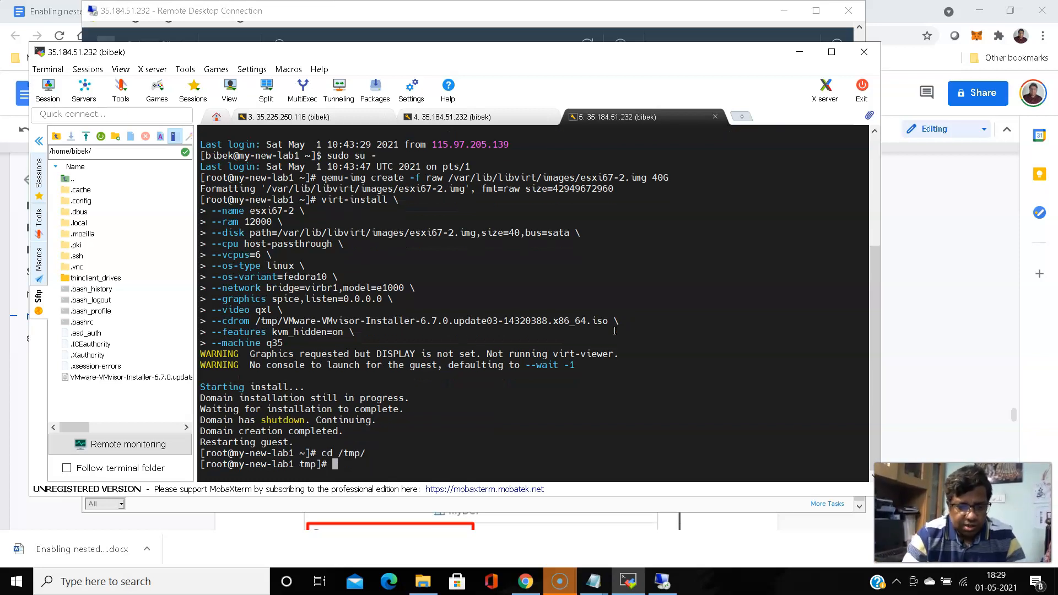
type("ls")
key("Return")
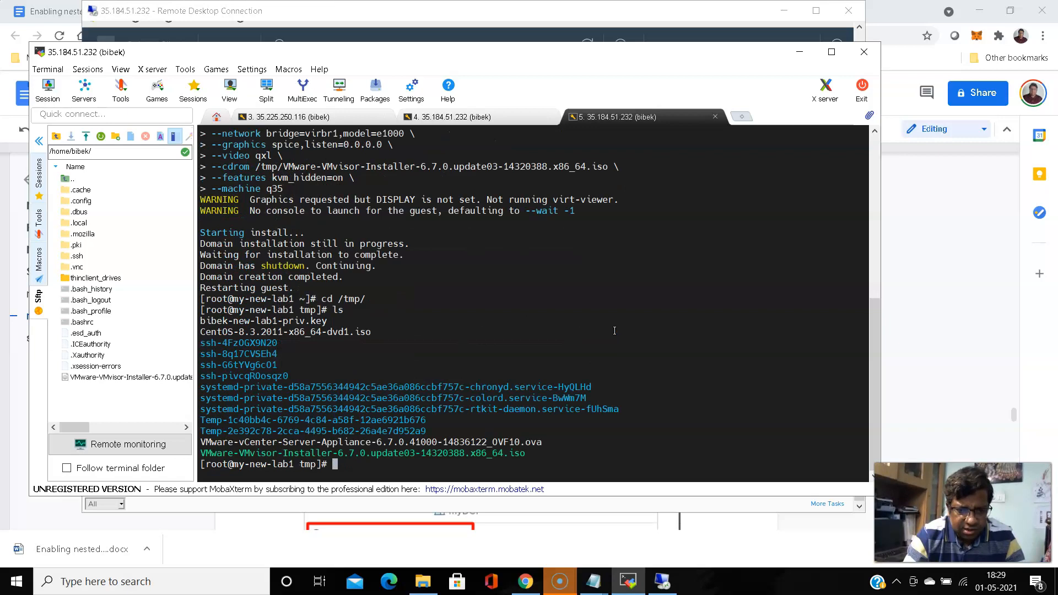
Copy the ESXi installer ISO from /tmp into /mydatastore/ and return to vSphere Client
double_click(357, 452)
key("super+c")
left_click(647, 436)
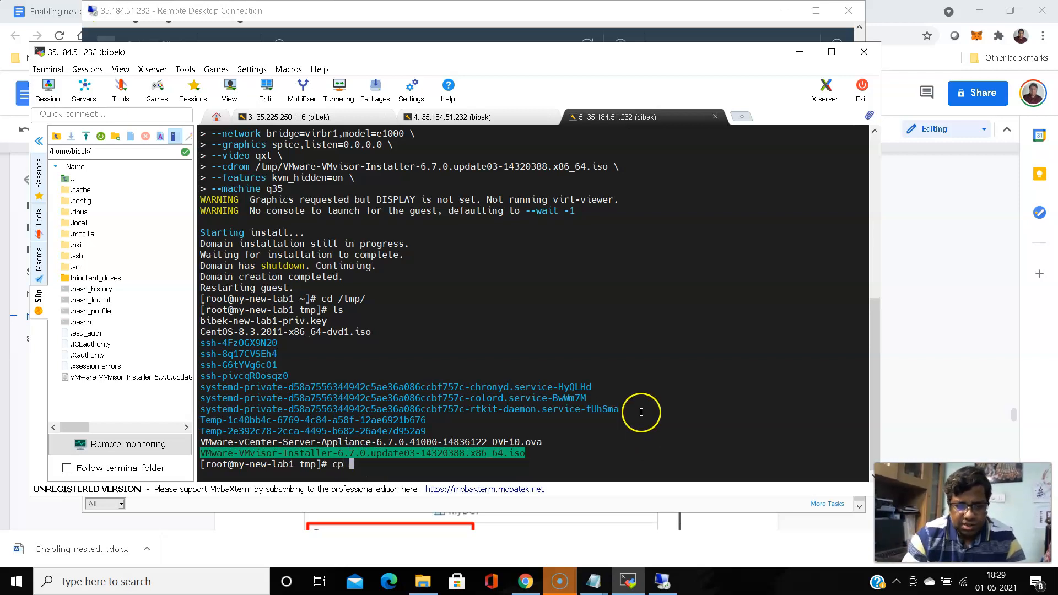
right_click(641, 412)
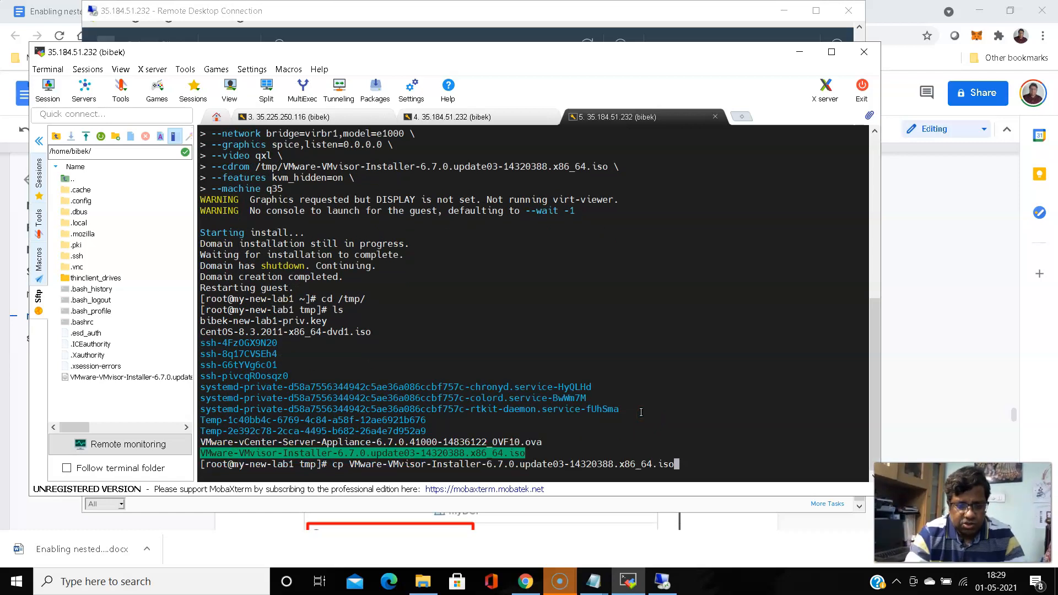
type("/mydatastore/")
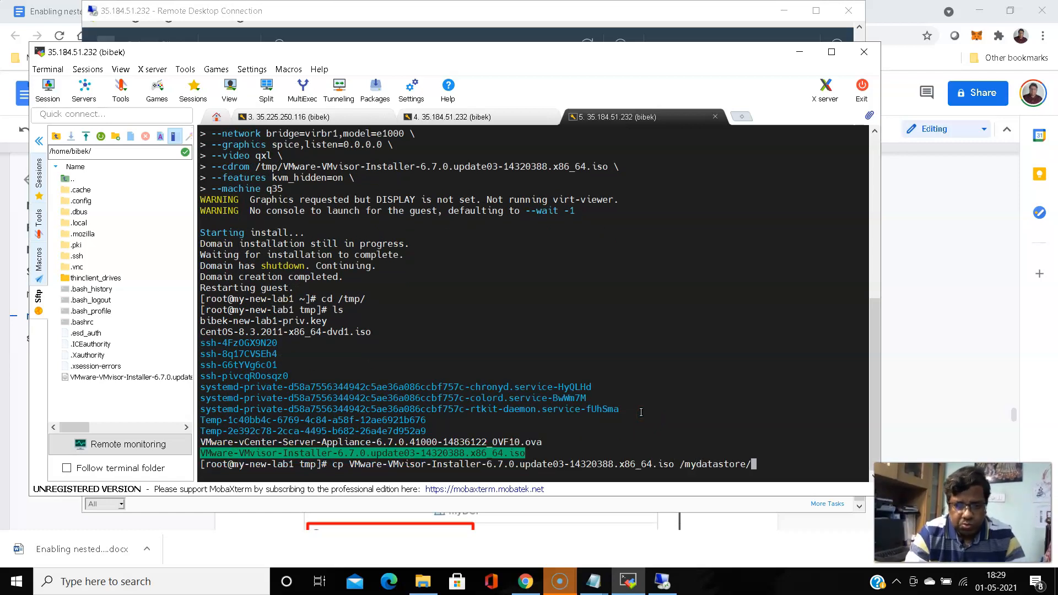
key("Return")
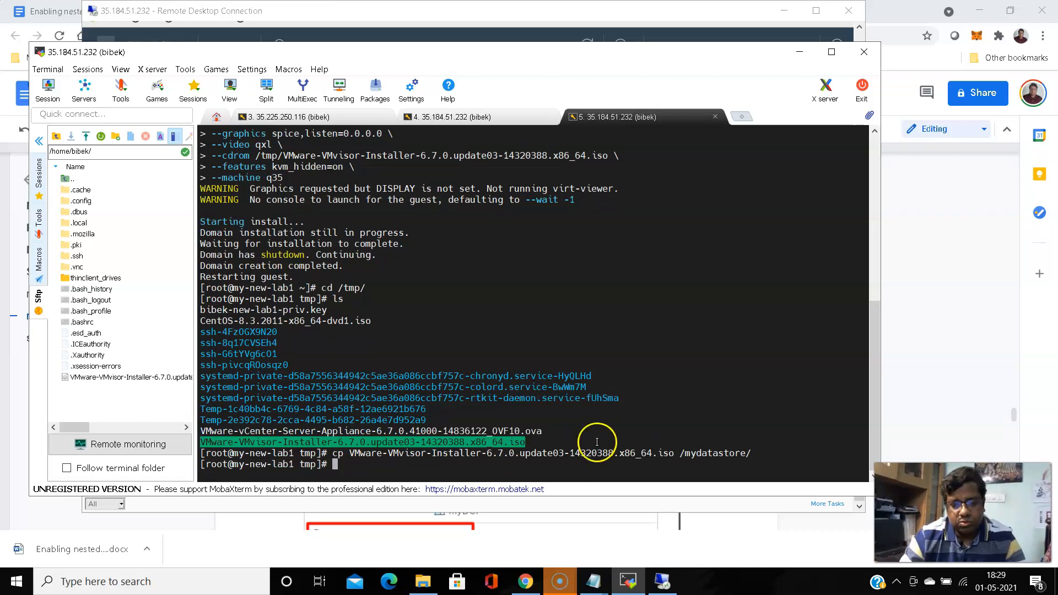
left_click(662, 584)
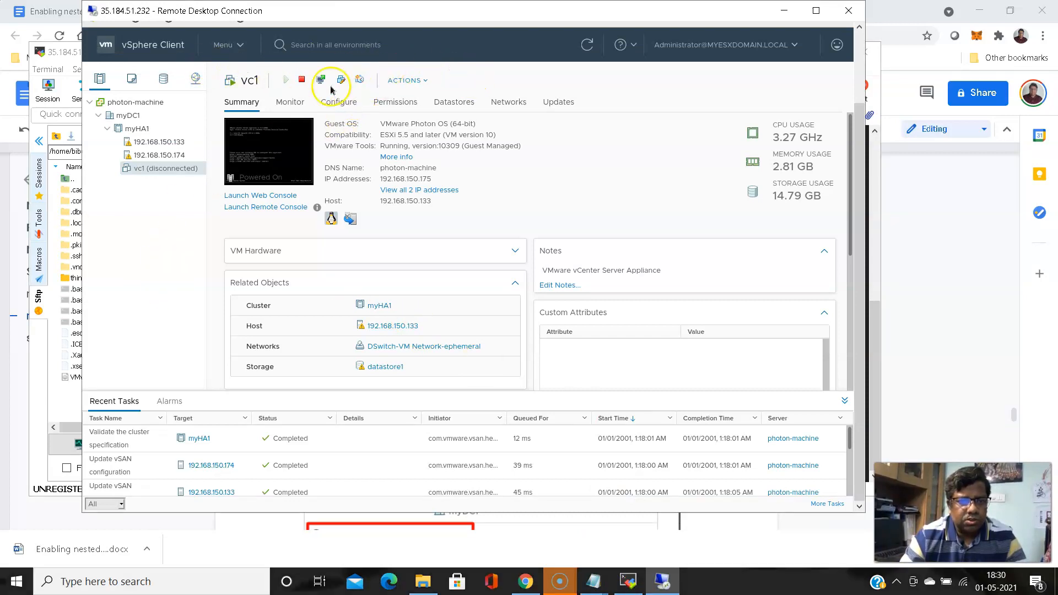
Glance at vc1's actions list, then move between myHA1 and vc1 in the inventory
left_click(428, 81)
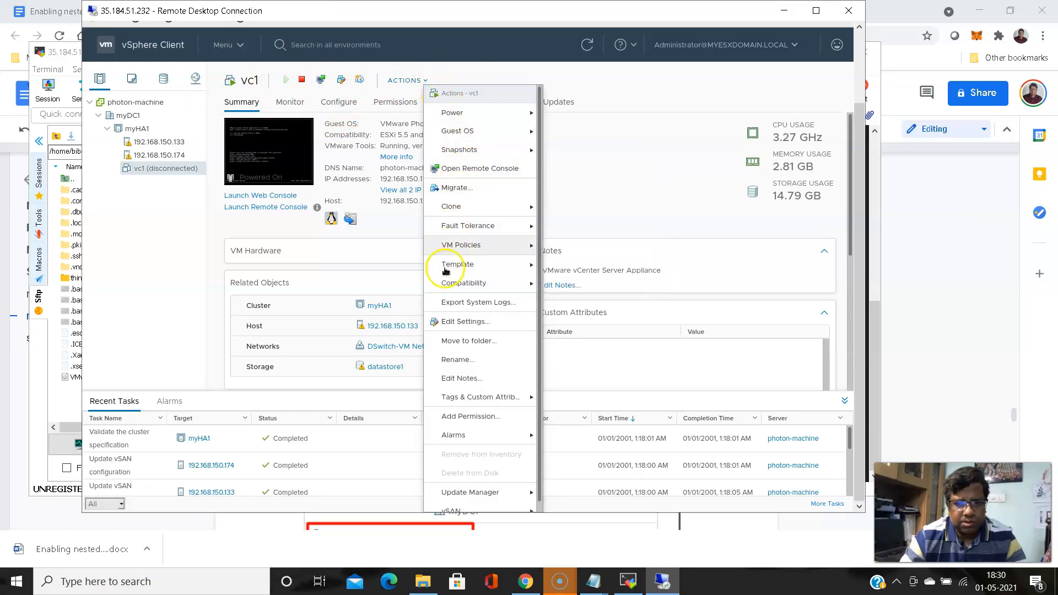
left_click(164, 217)
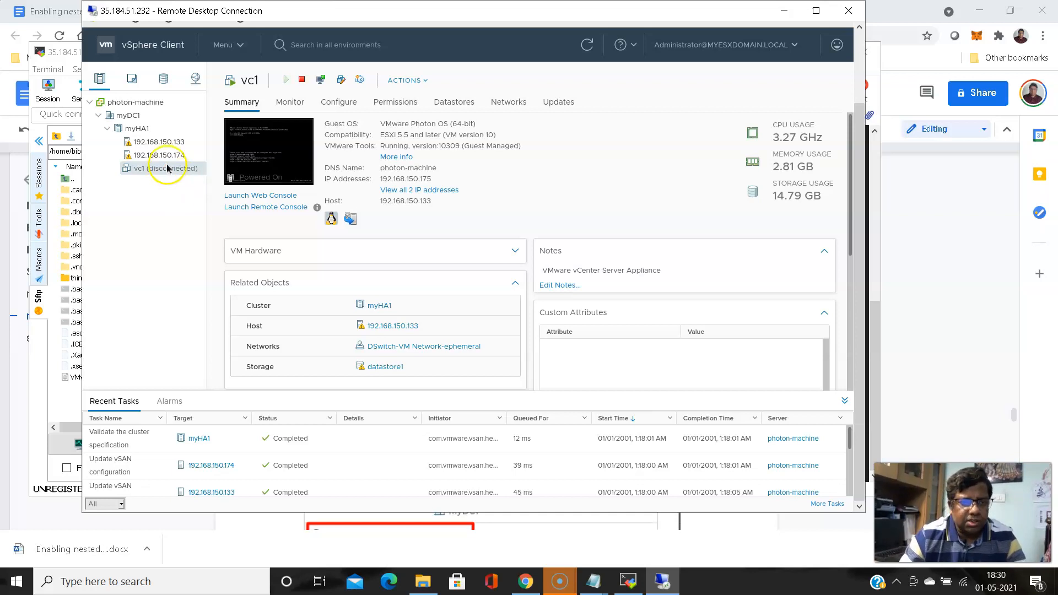
left_click(144, 129)
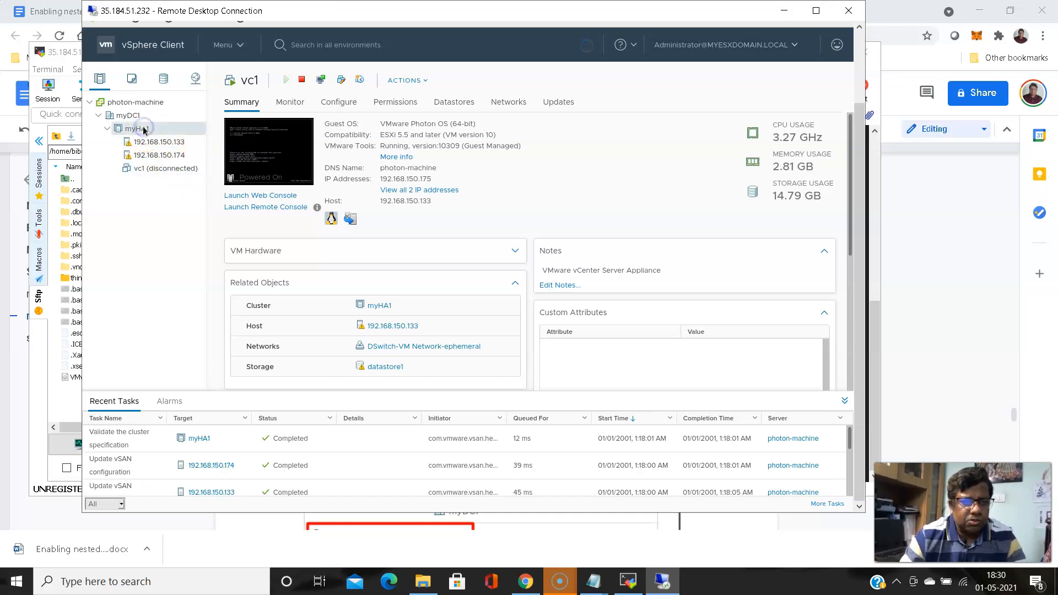
left_click(153, 173)
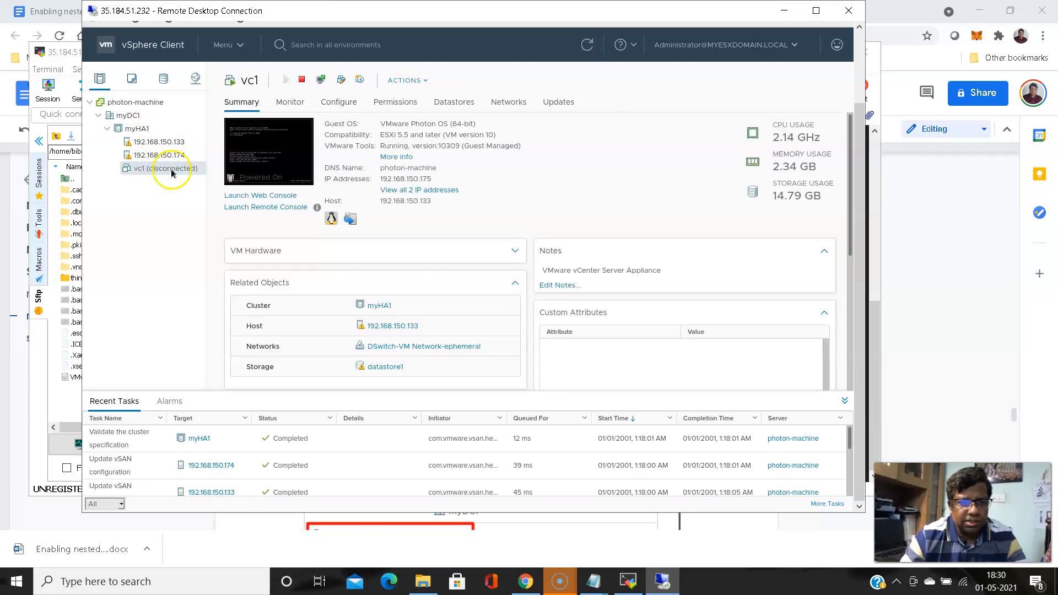
List myHA1's datastores and browse myNfsDatastore1's files to confirm the copied ISO
left_click(143, 129)
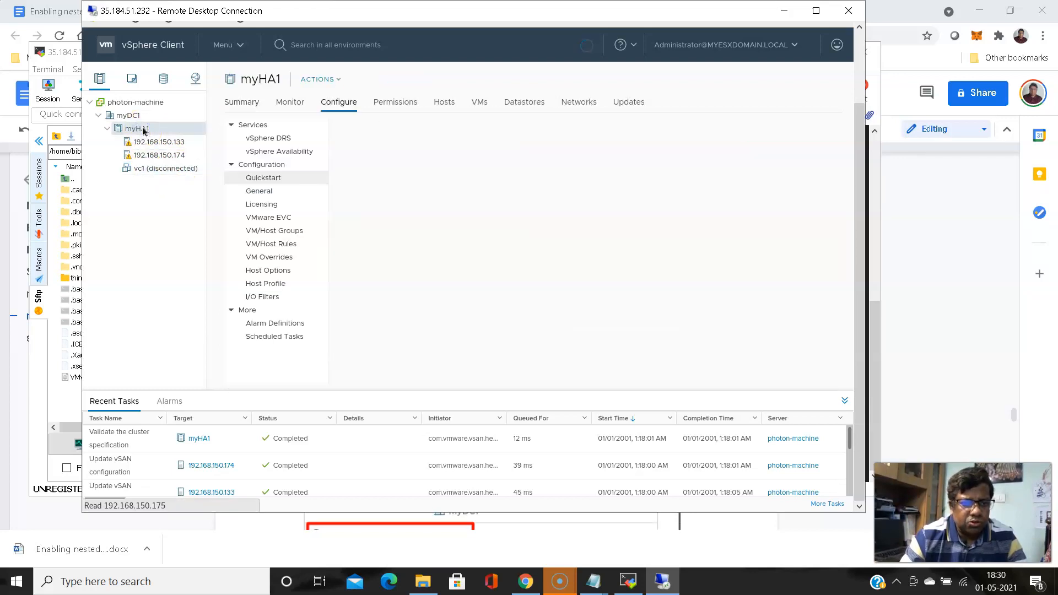
left_click(519, 106)
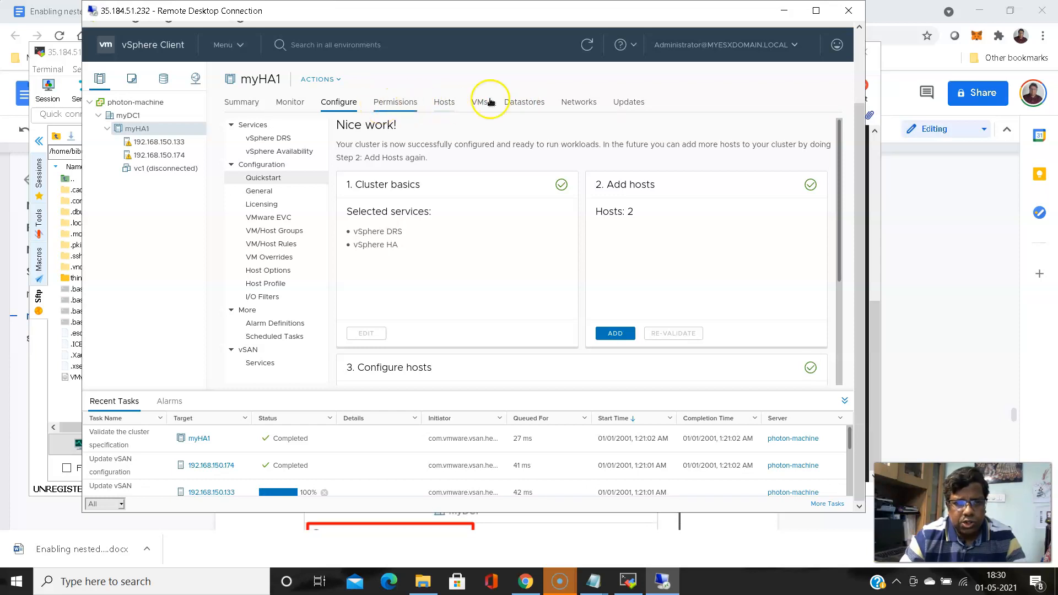
left_click(519, 99)
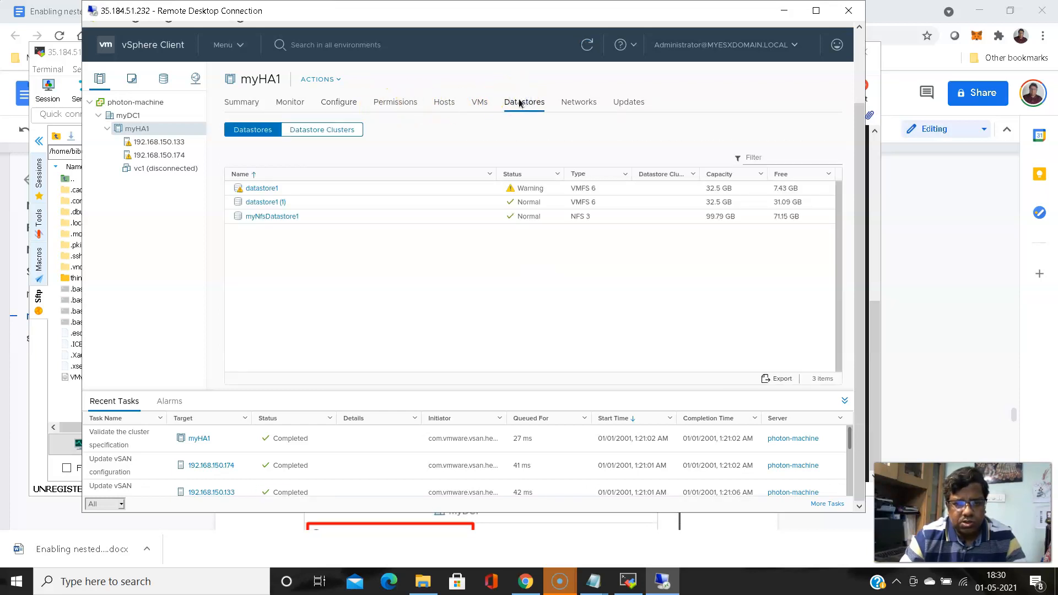
left_click(281, 216)
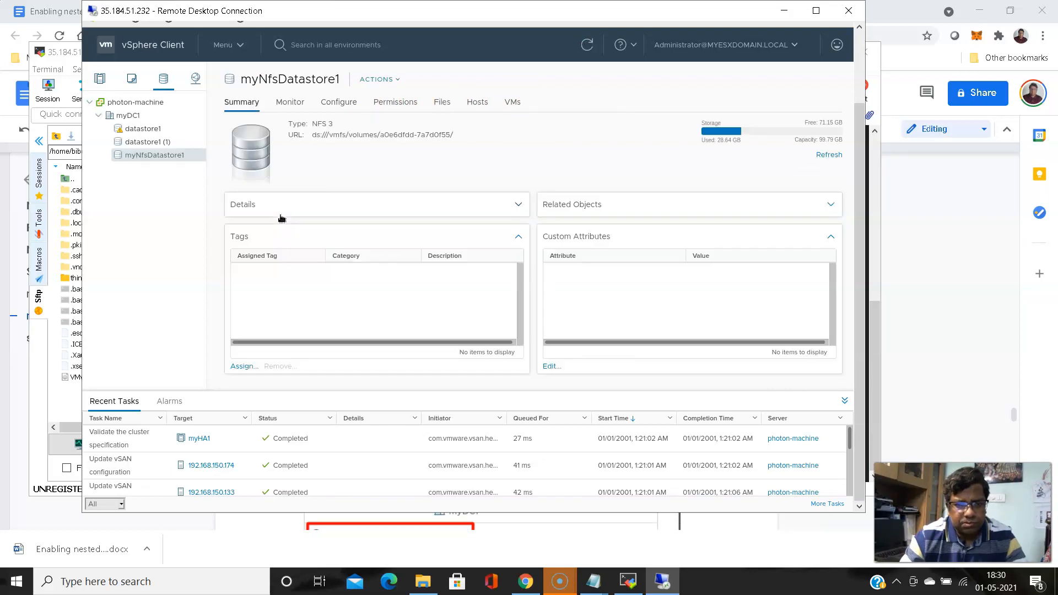
left_click(449, 103)
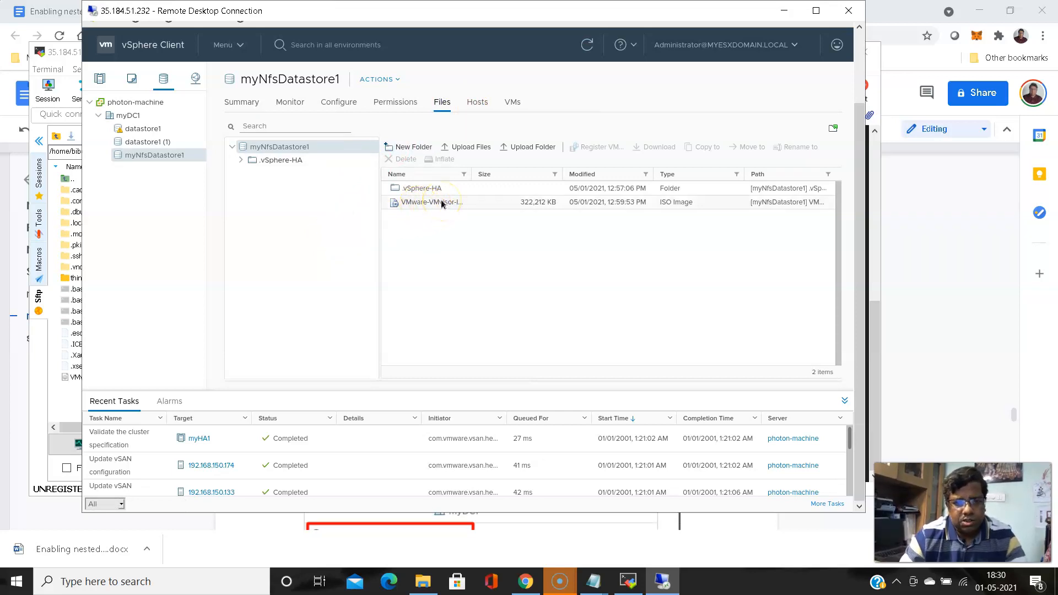
left_click(99, 78)
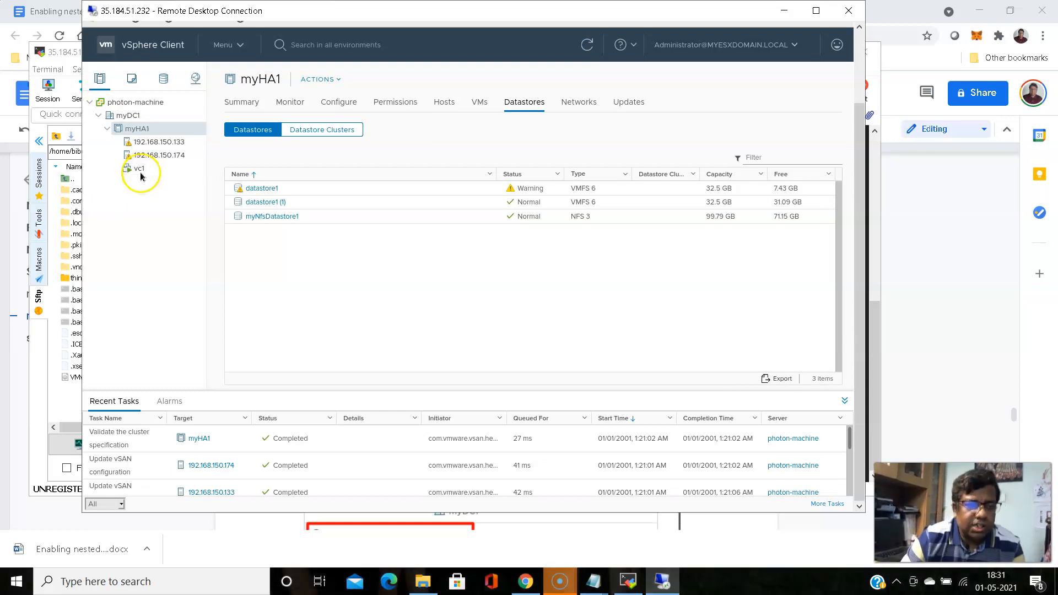
left_click(141, 169)
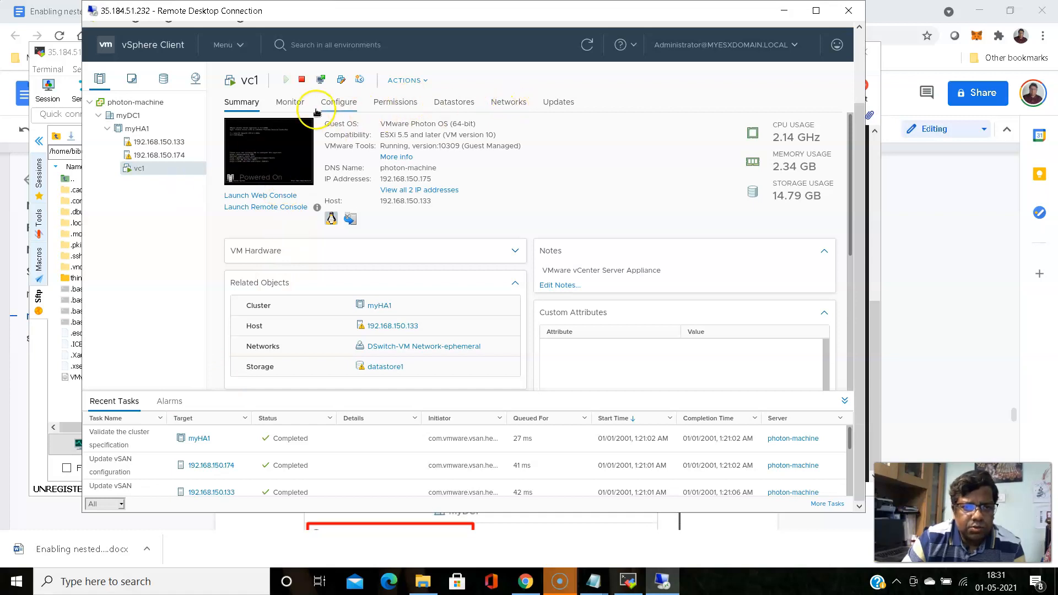
left_click(290, 108)
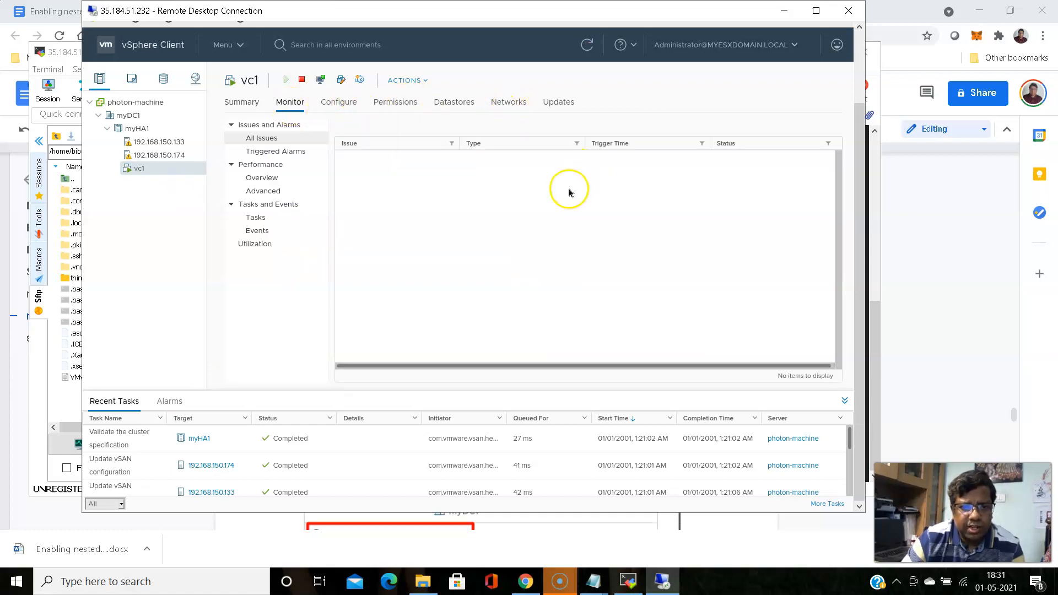
left_click(255, 234)
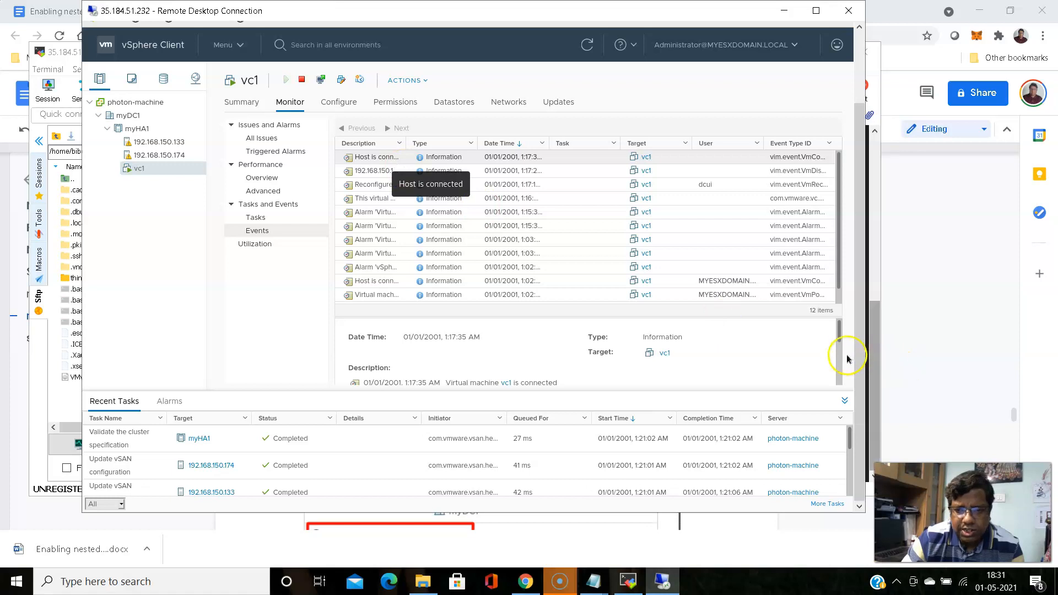
left_click(838, 331)
left_click_drag(838, 331, 838, 343)
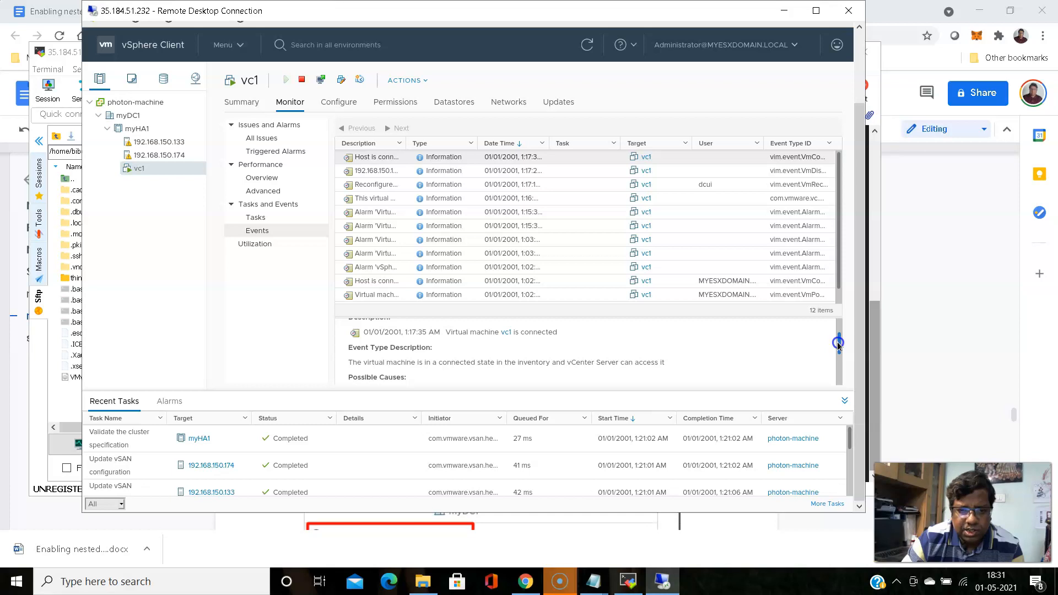
left_click_drag(837, 344, 839, 358)
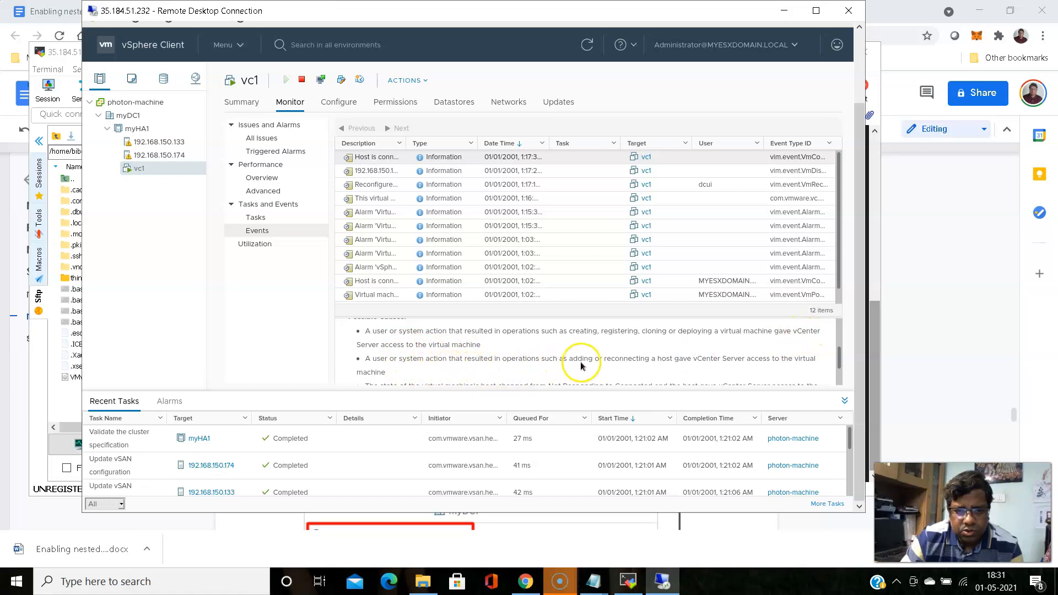
left_click(839, 361)
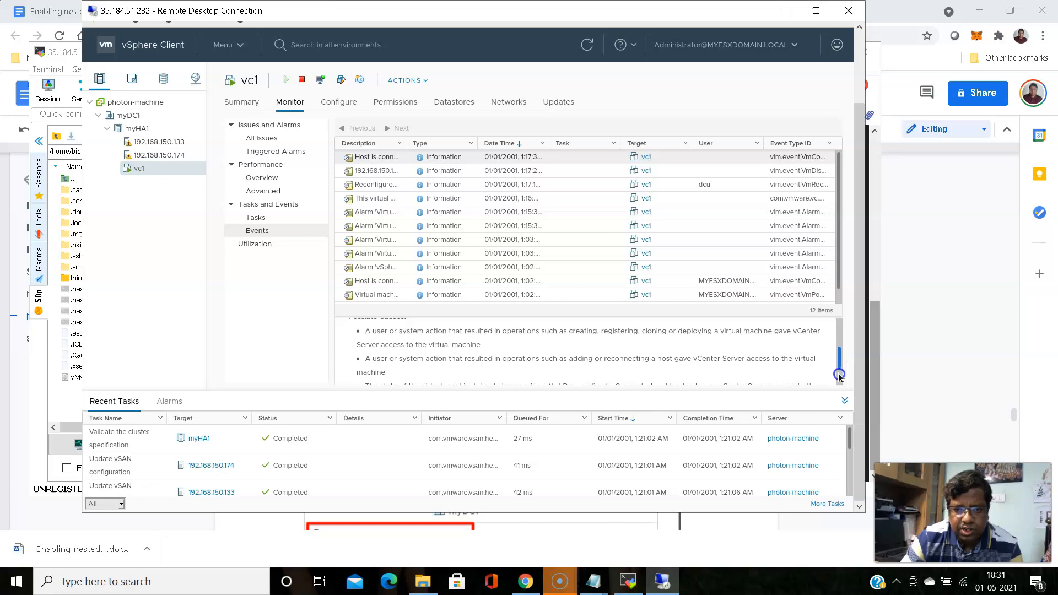
left_click(840, 370)
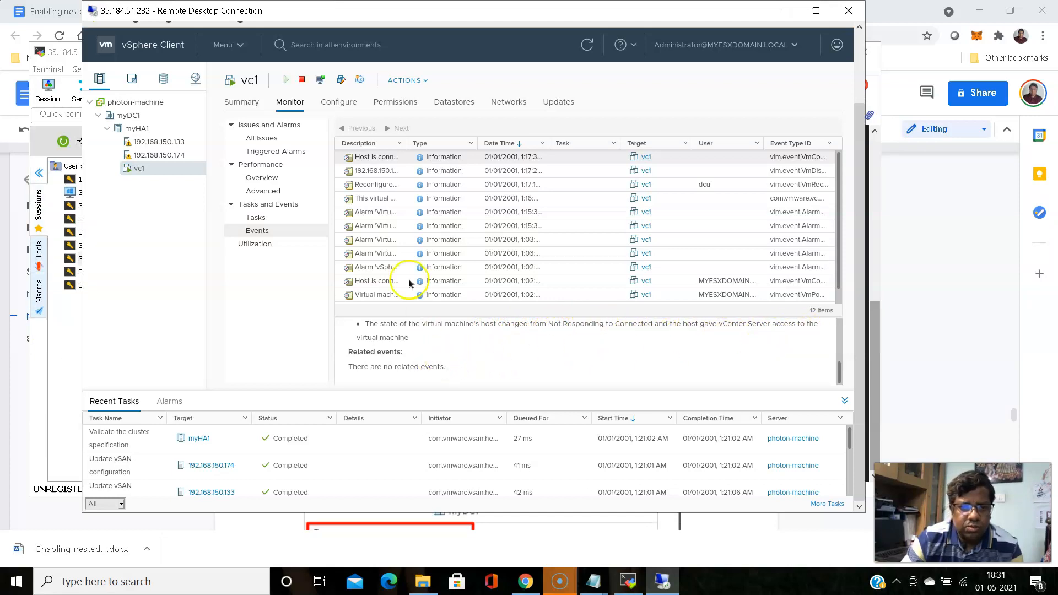
left_click(375, 172)
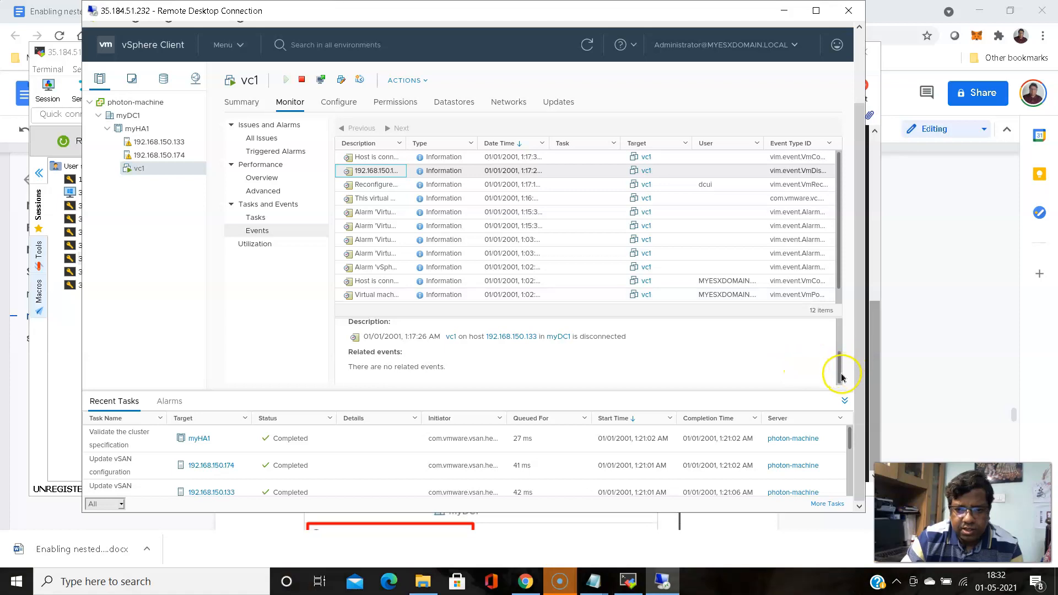
left_click(381, 159)
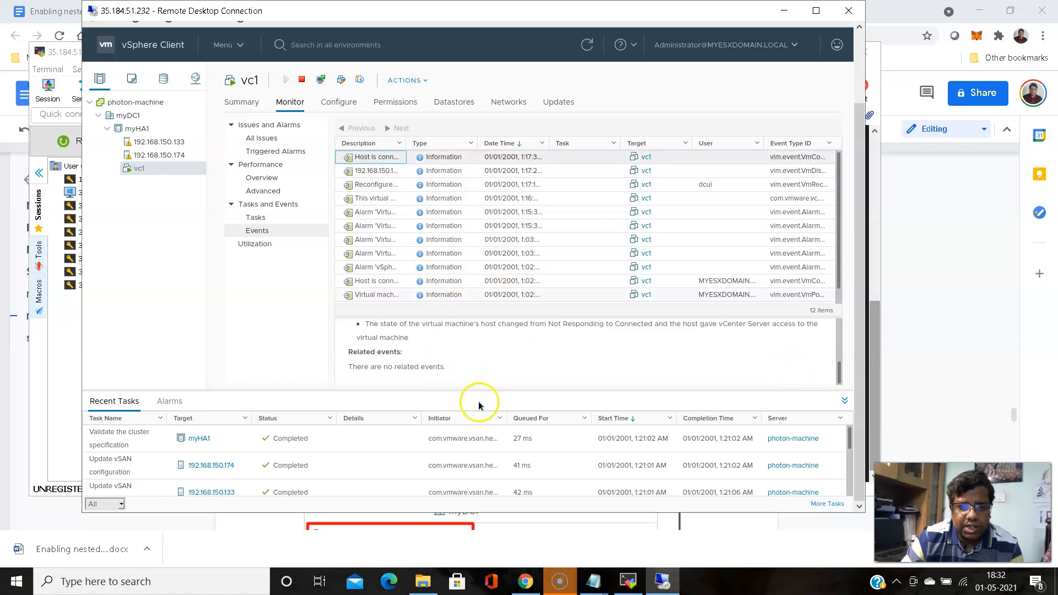
left_click_drag(837, 374, 837, 315)
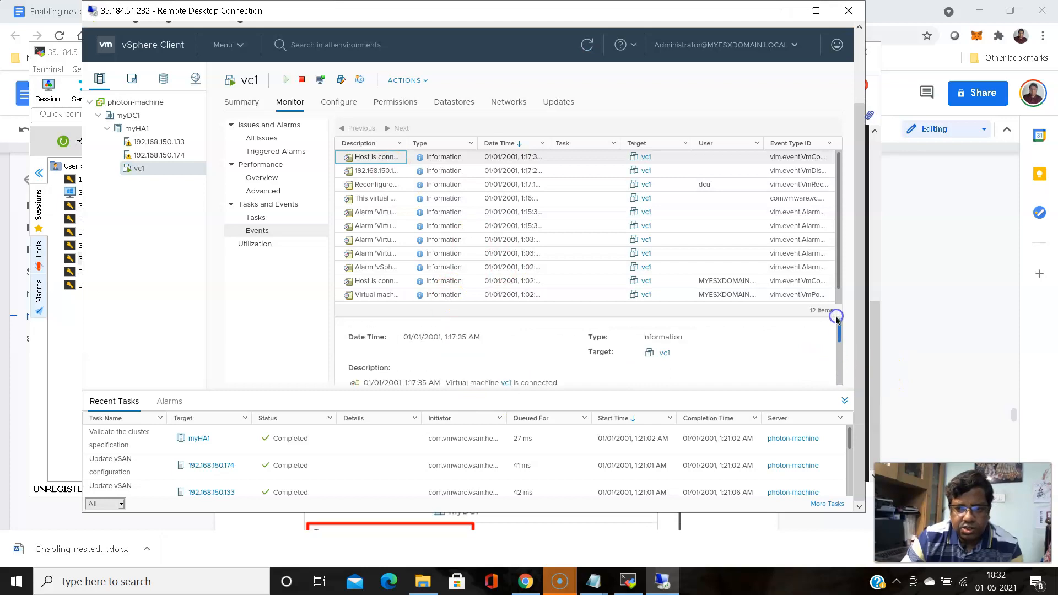
left_click(207, 274)
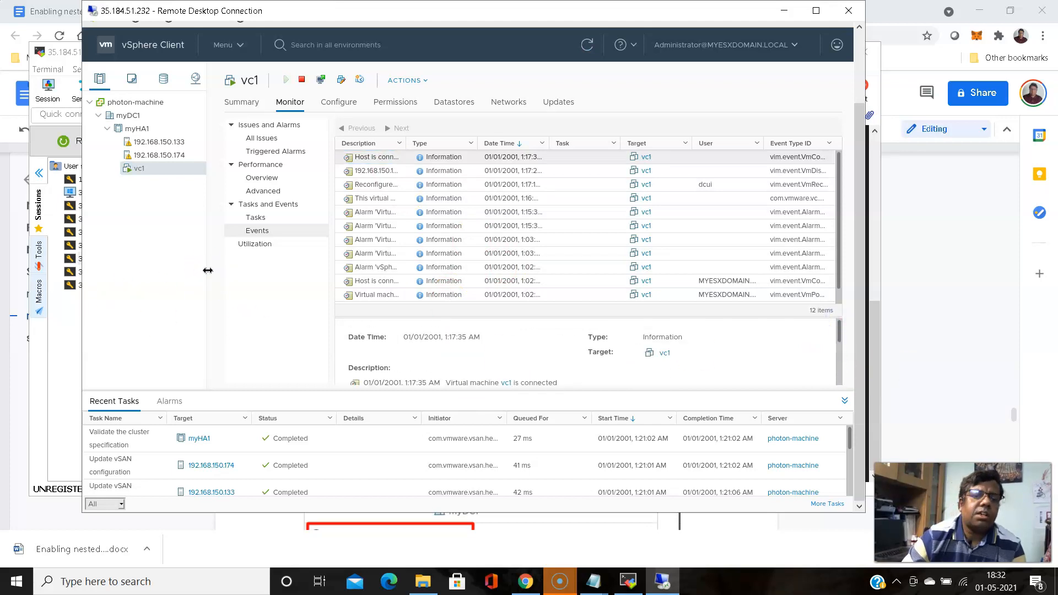
left_click(145, 131)
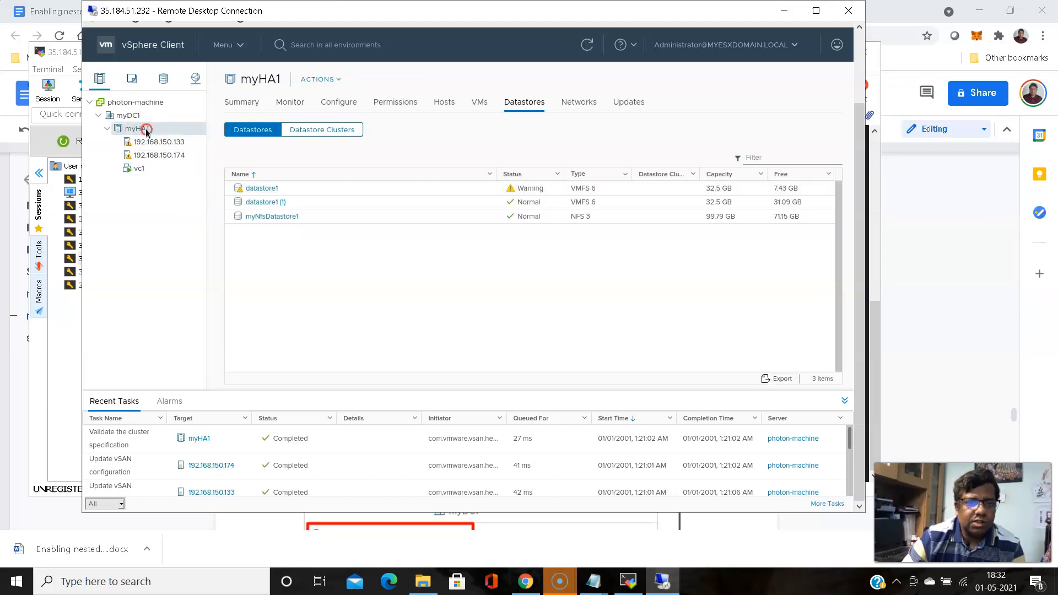
Browse myHA1's actions list, then view vc1's events and summary
right_click(147, 133)
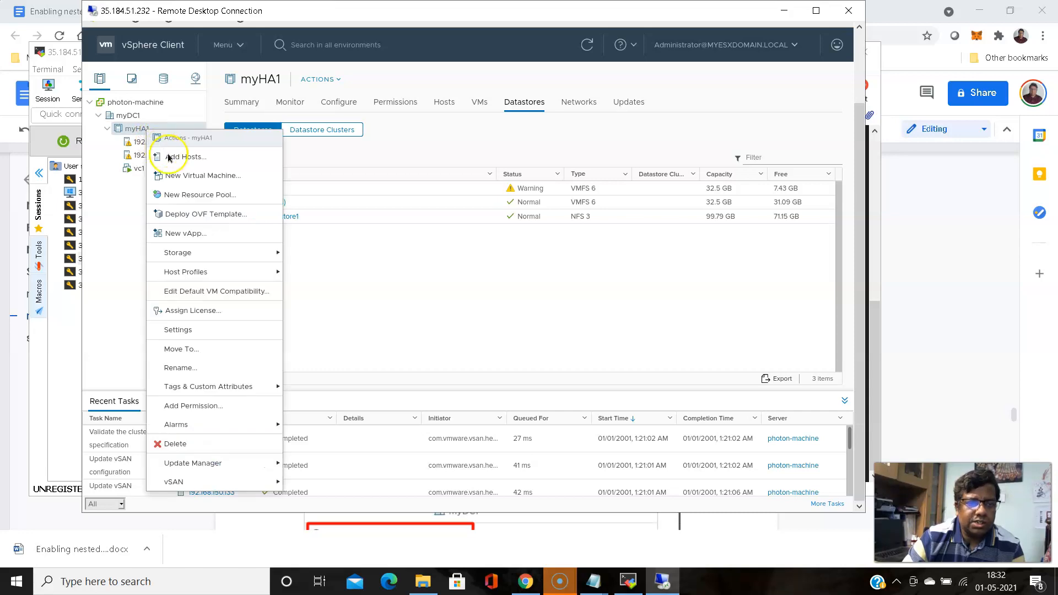
left_click(207, 156)
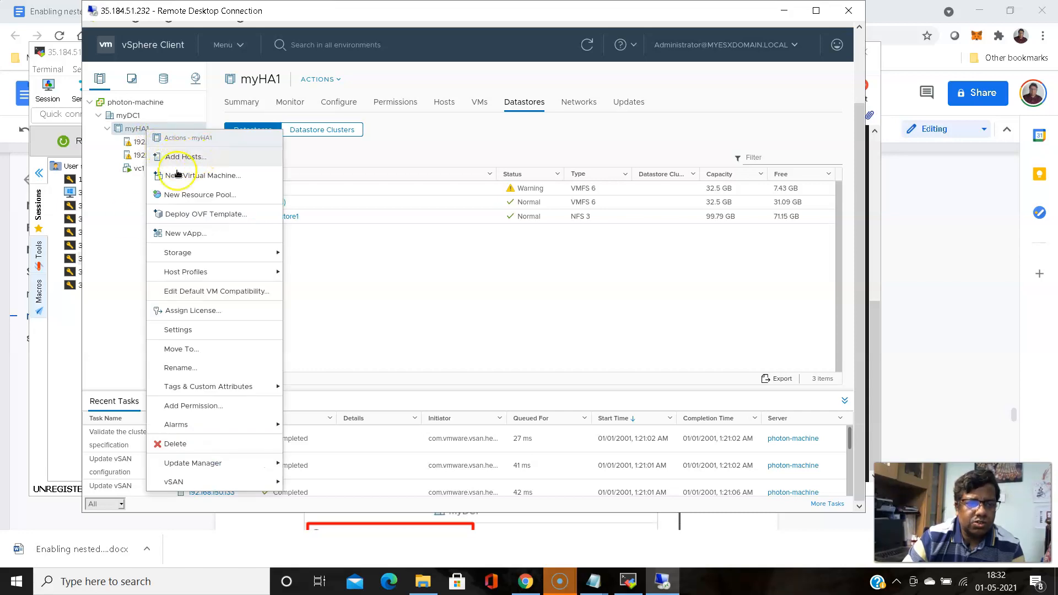
left_click(124, 211)
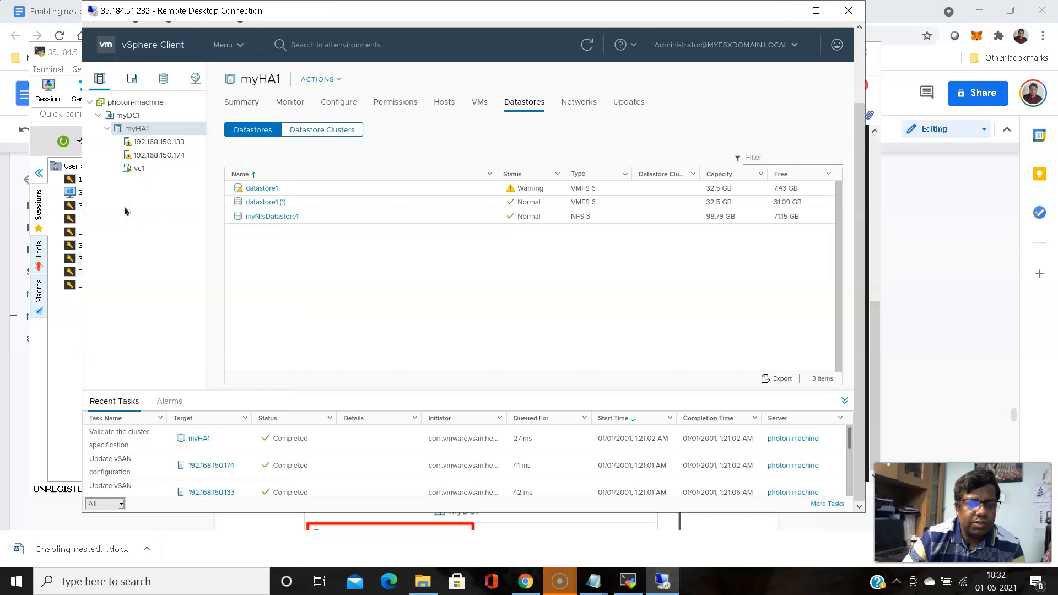
left_click(142, 169)
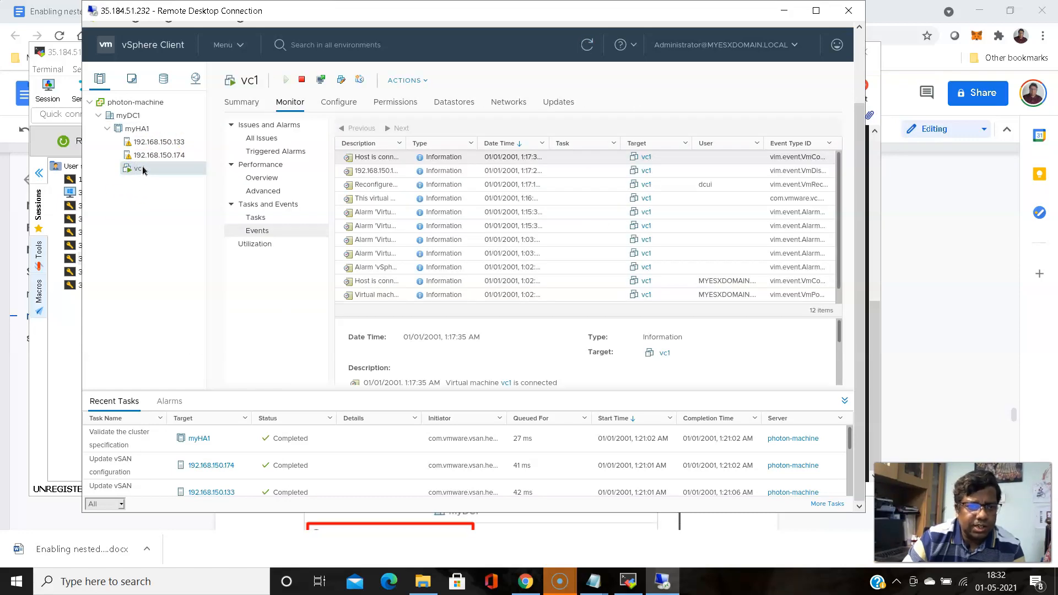
left_click(241, 104)
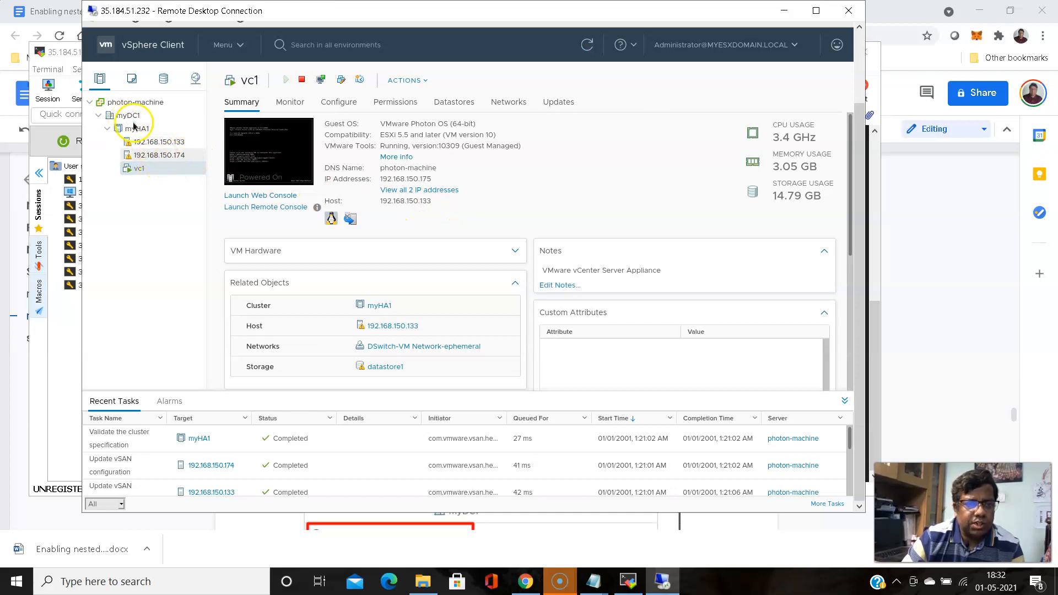
Launch the New Virtual Machine wizard from host 192.168.150.174's actions
left_click(157, 155)
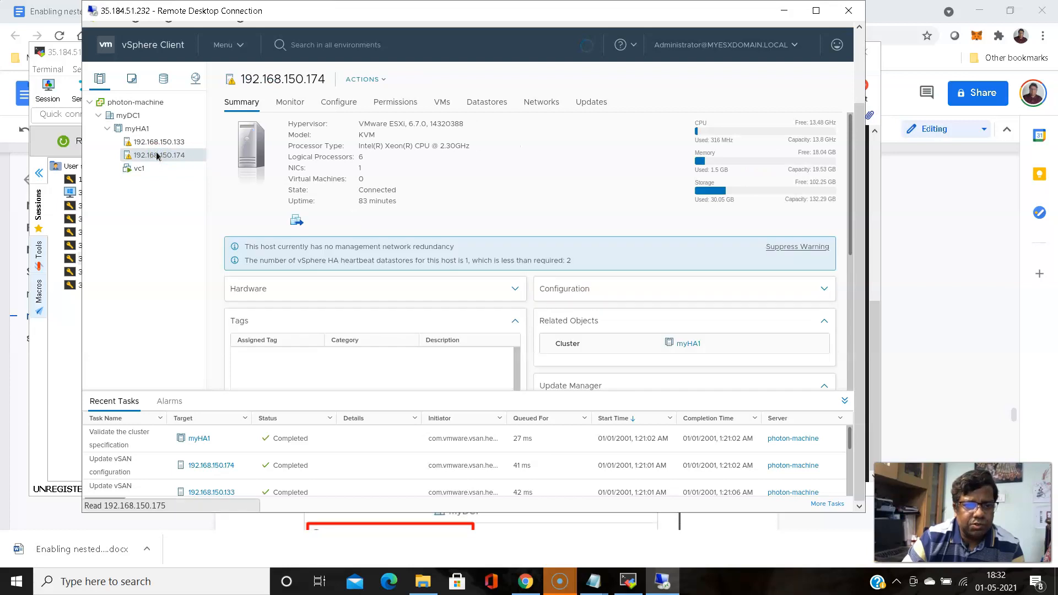
right_click(157, 156)
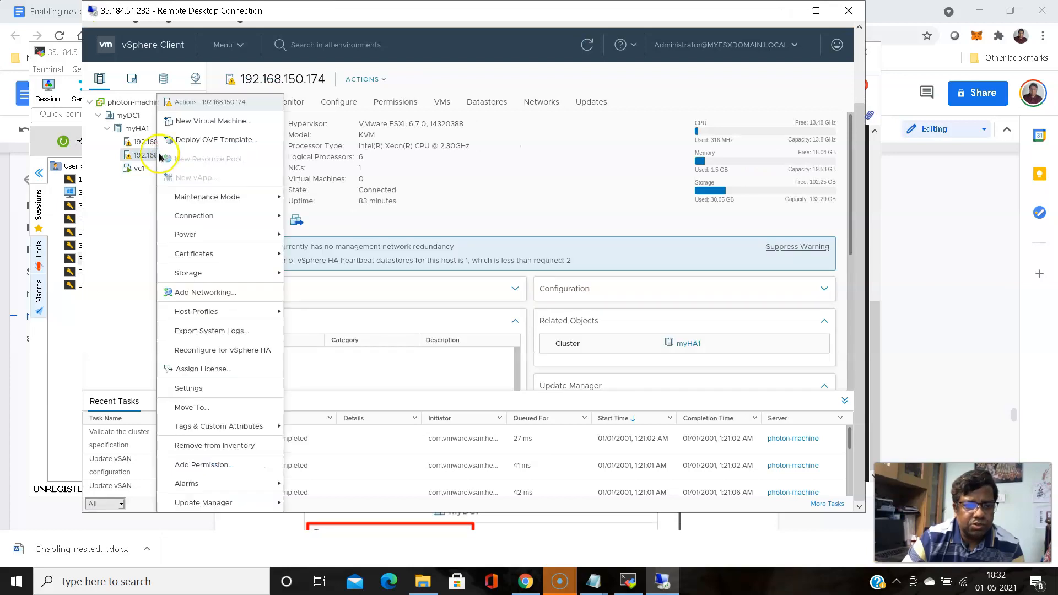
left_click(209, 121)
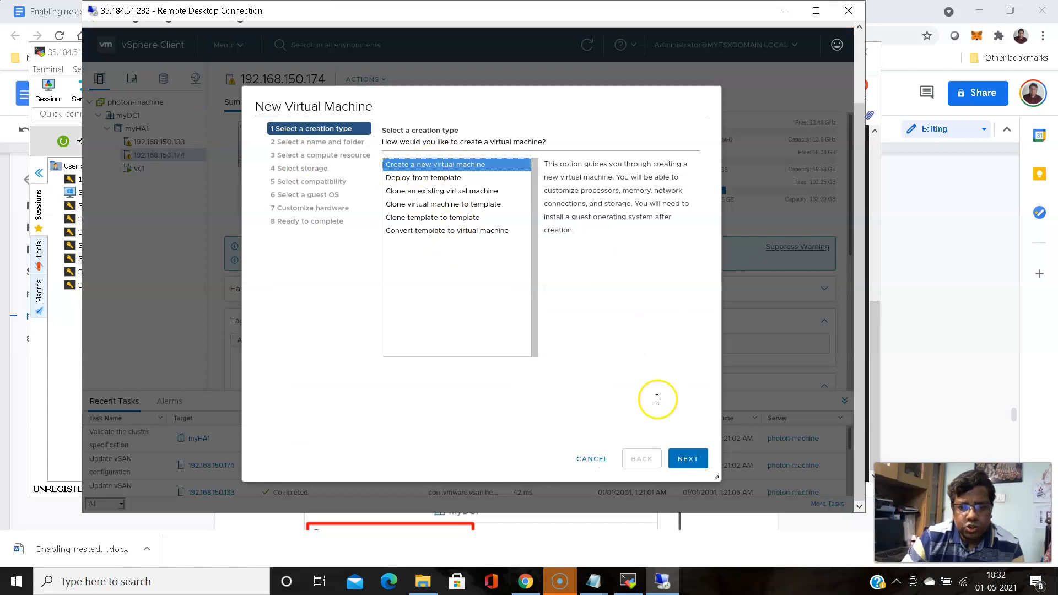
Create a new VM named testesxvm1 in datacenter myDC1 on host 192.168.150.174
left_click(689, 455)
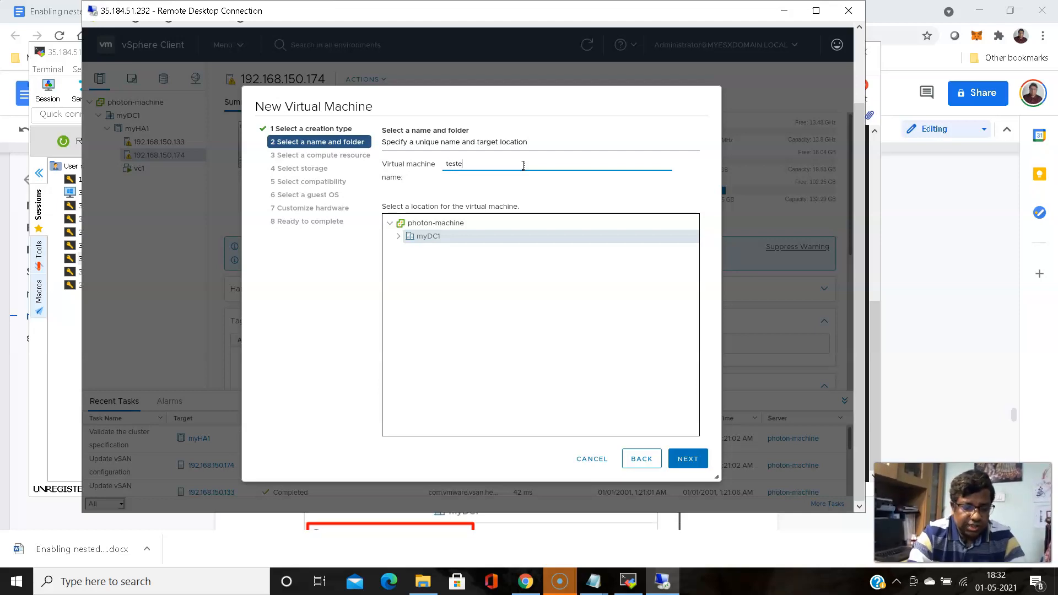
type("vm1")
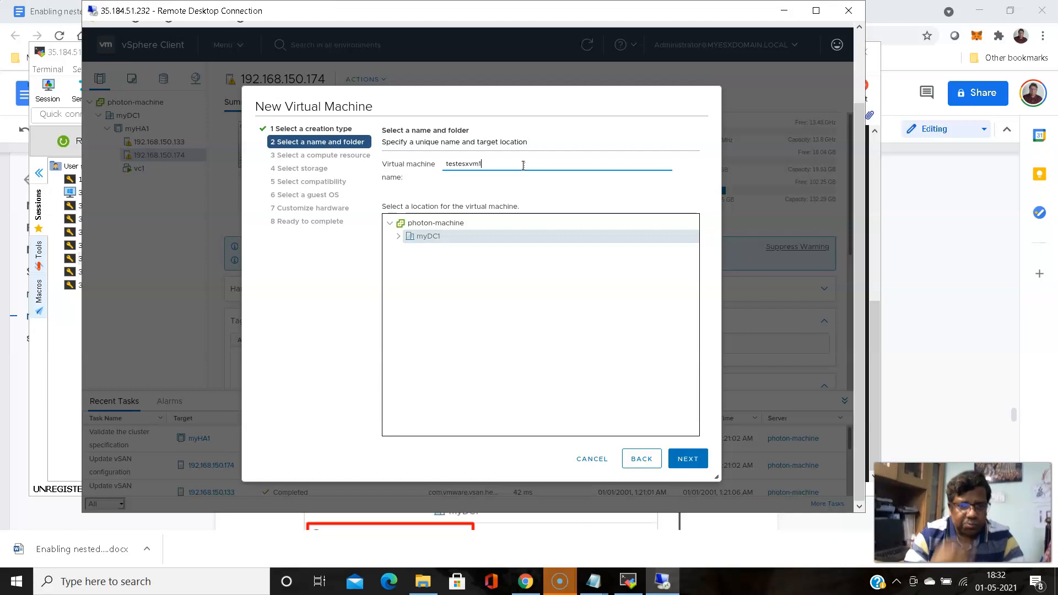
left_click(415, 237)
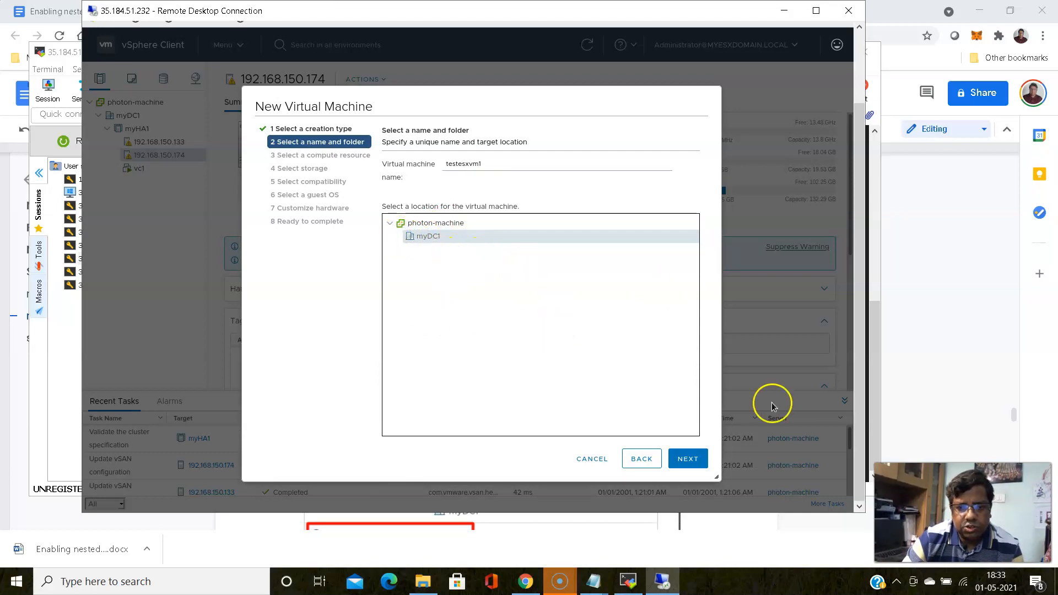
left_click(692, 462)
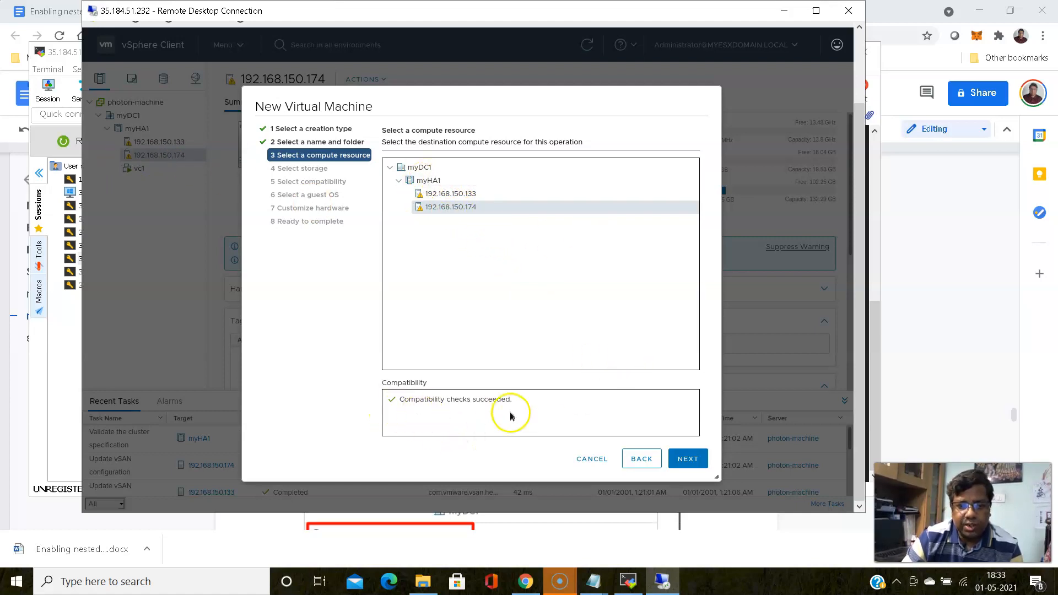
left_click(689, 469)
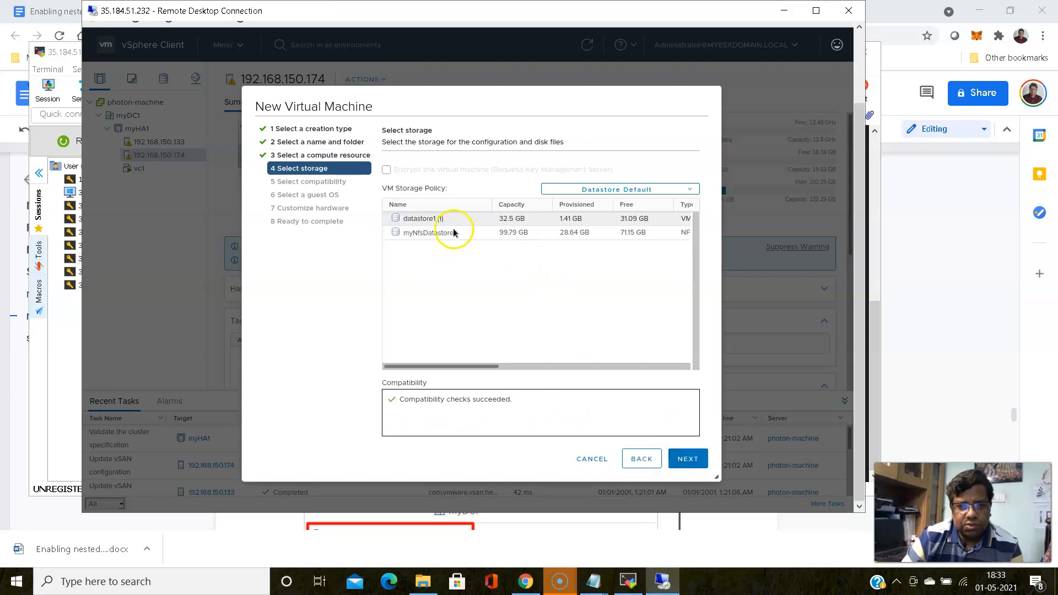
Choose myNfsDatastore1 as the storage for testesxvm1's files
left_click(431, 234)
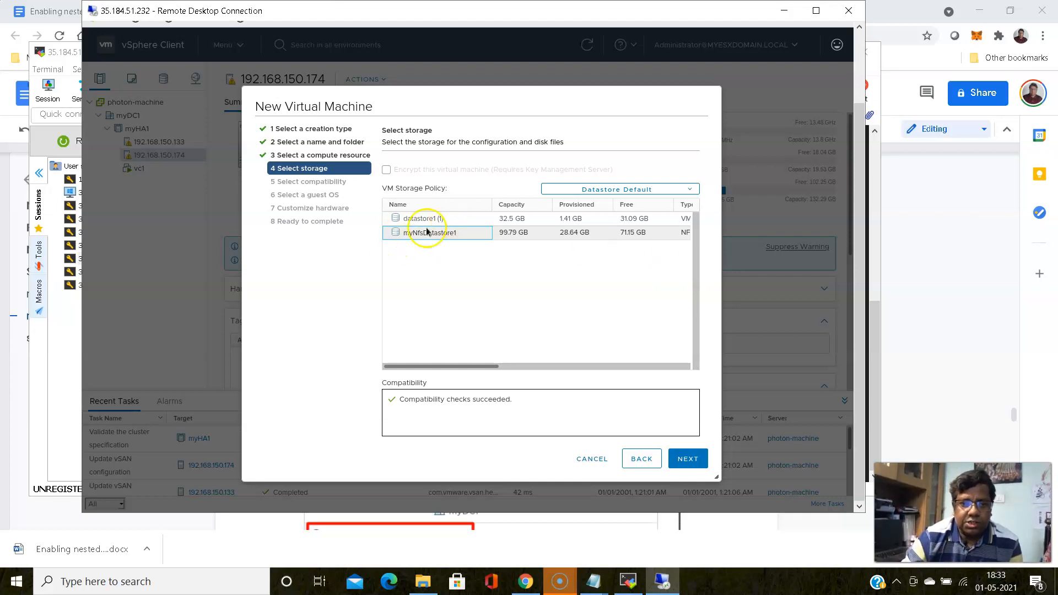
left_click(688, 459)
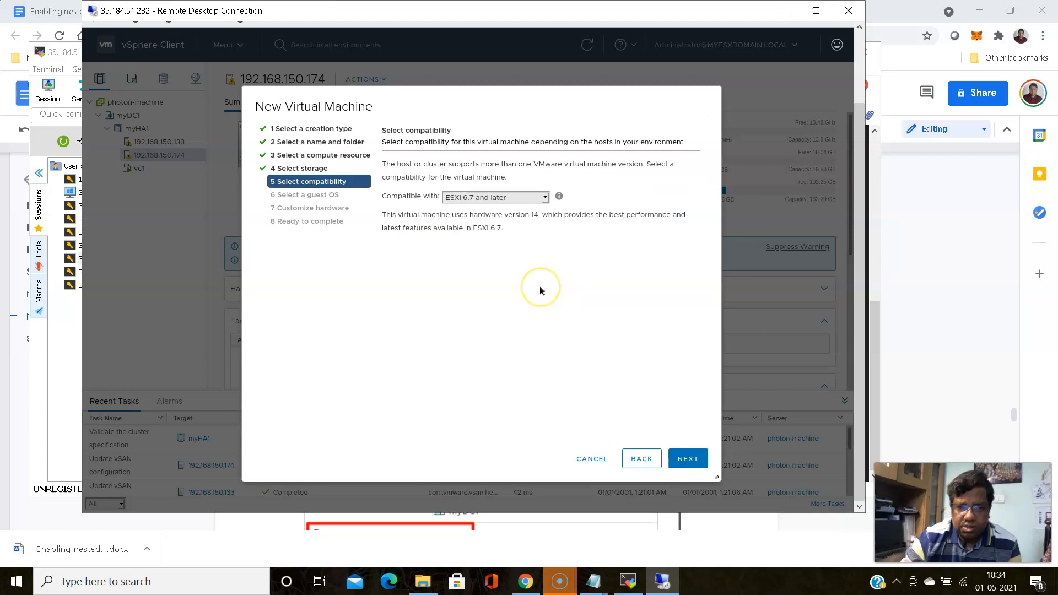
Keep ESXi 6.7 compatibility and set guest OS family Other, trying ESXi 6.5 or later and ESXi 6.0
left_click(695, 460)
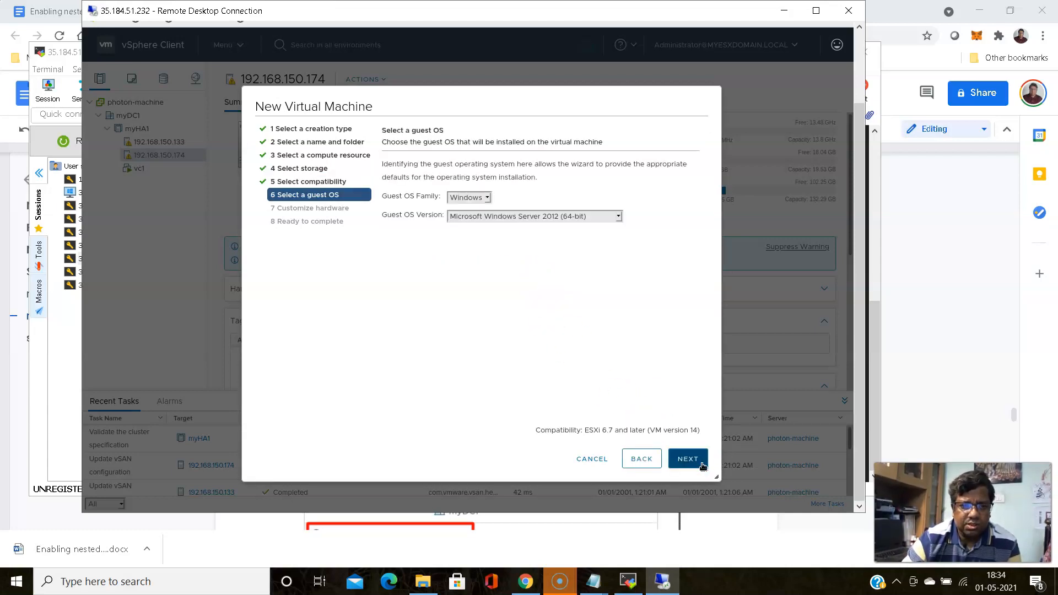
left_click(488, 200)
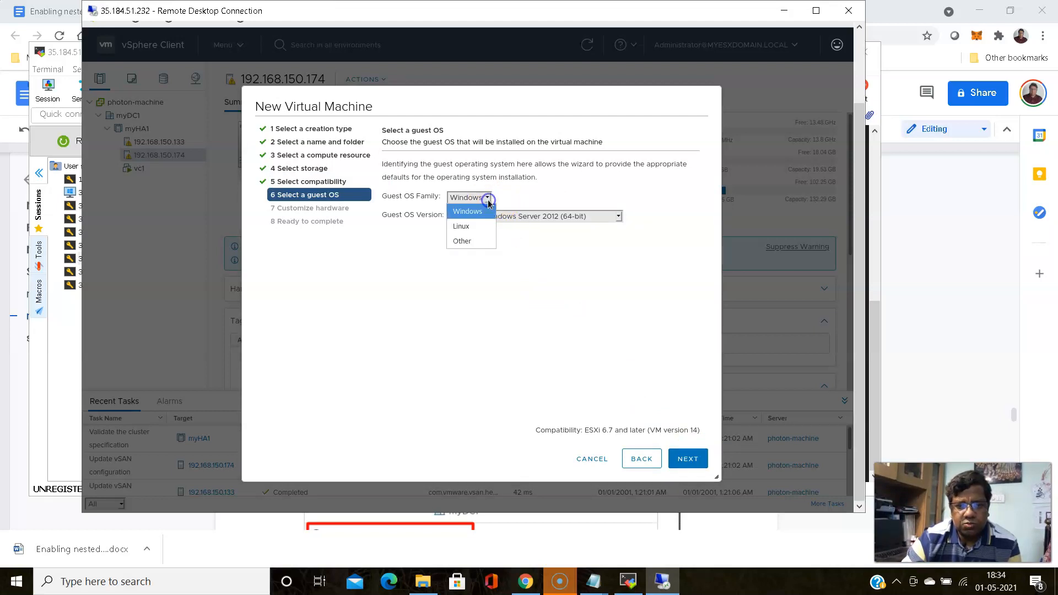
left_click(460, 241)
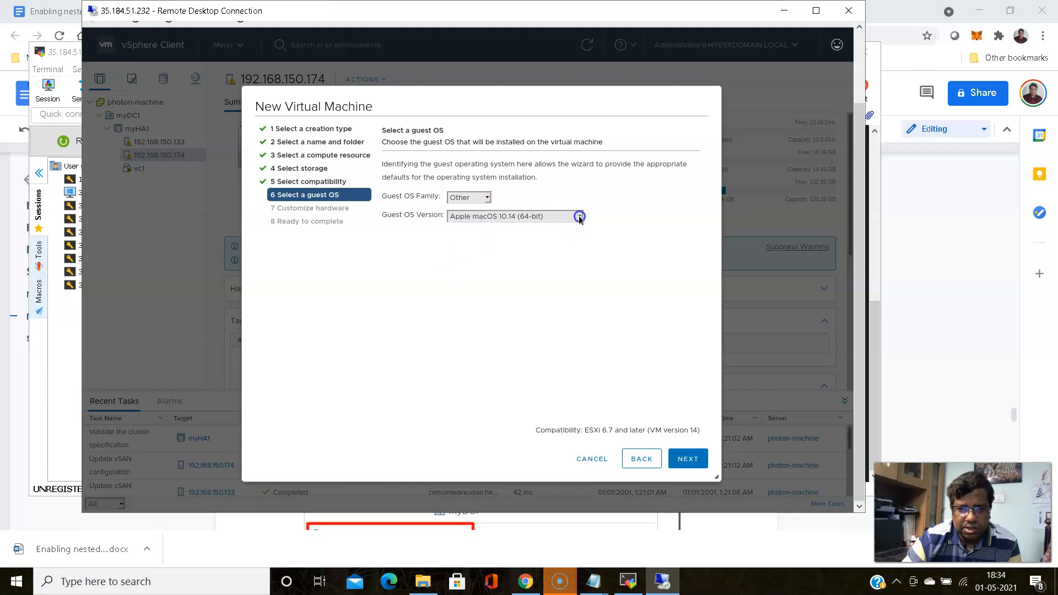
left_click(579, 217)
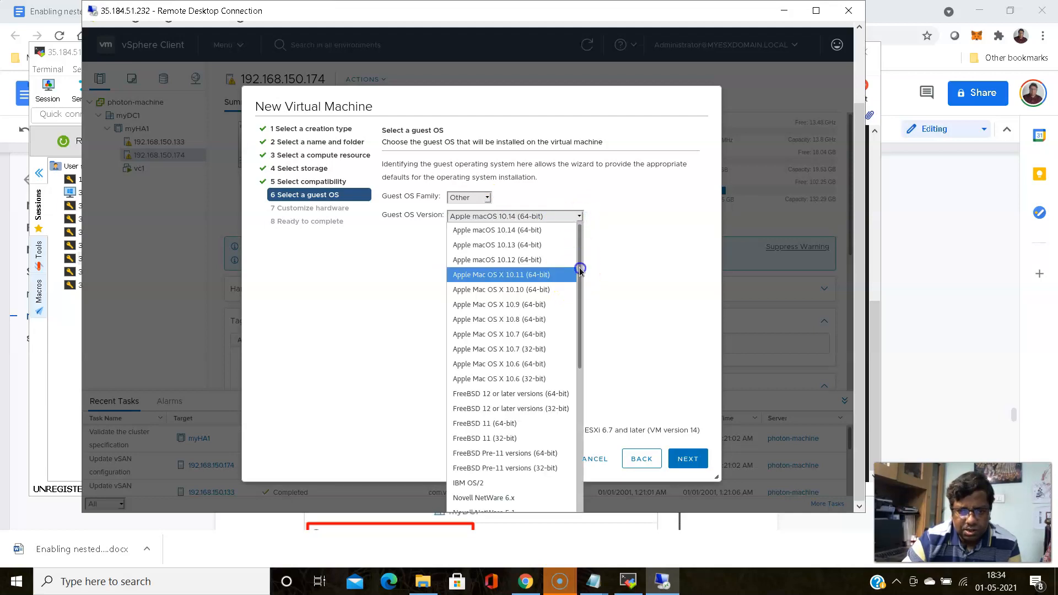
left_click_drag(578, 366, 587, 485)
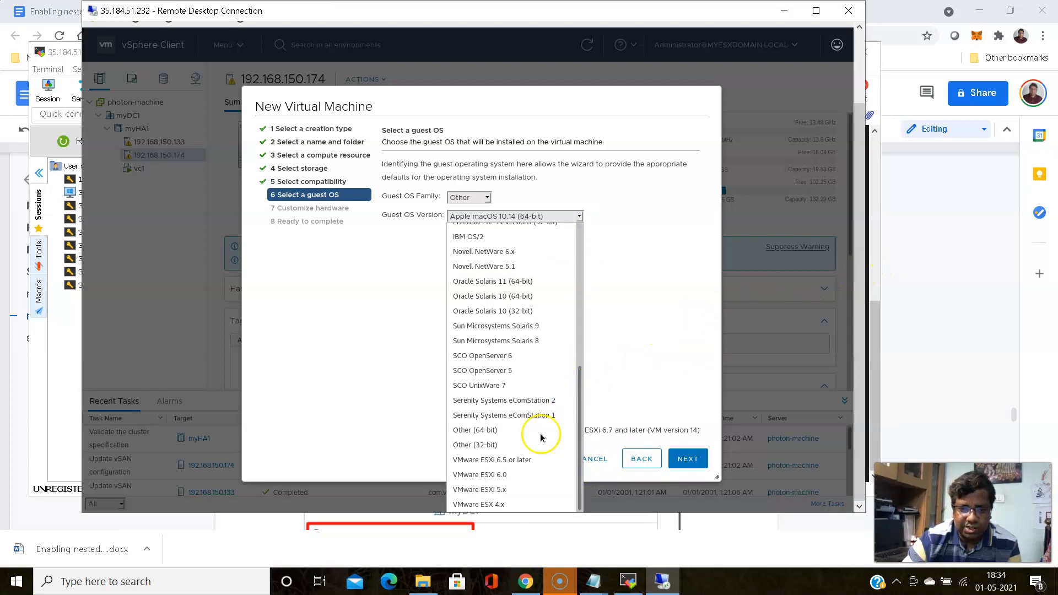
left_click(510, 460)
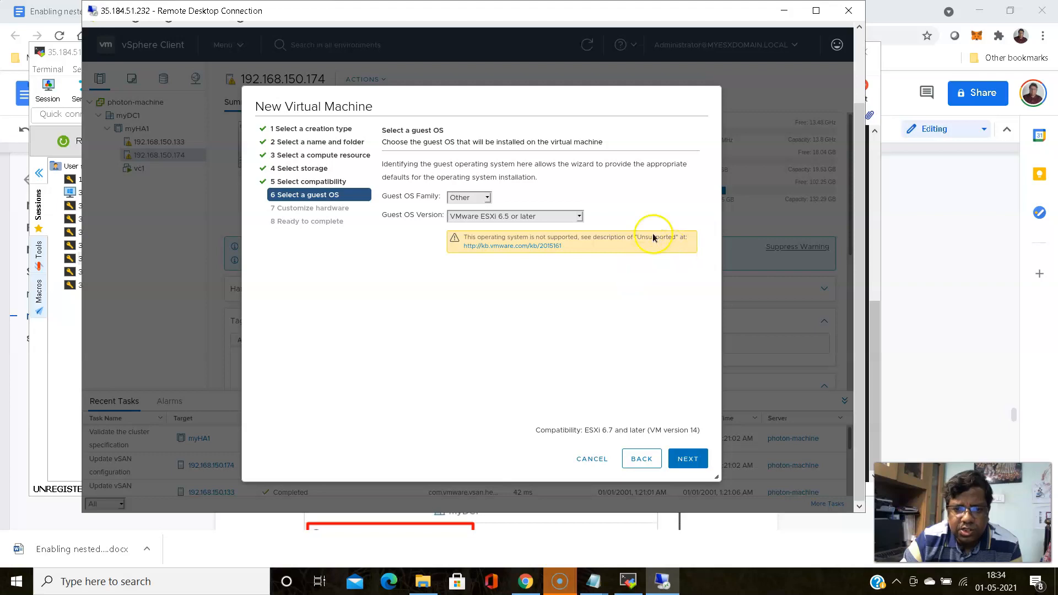
left_click(580, 216)
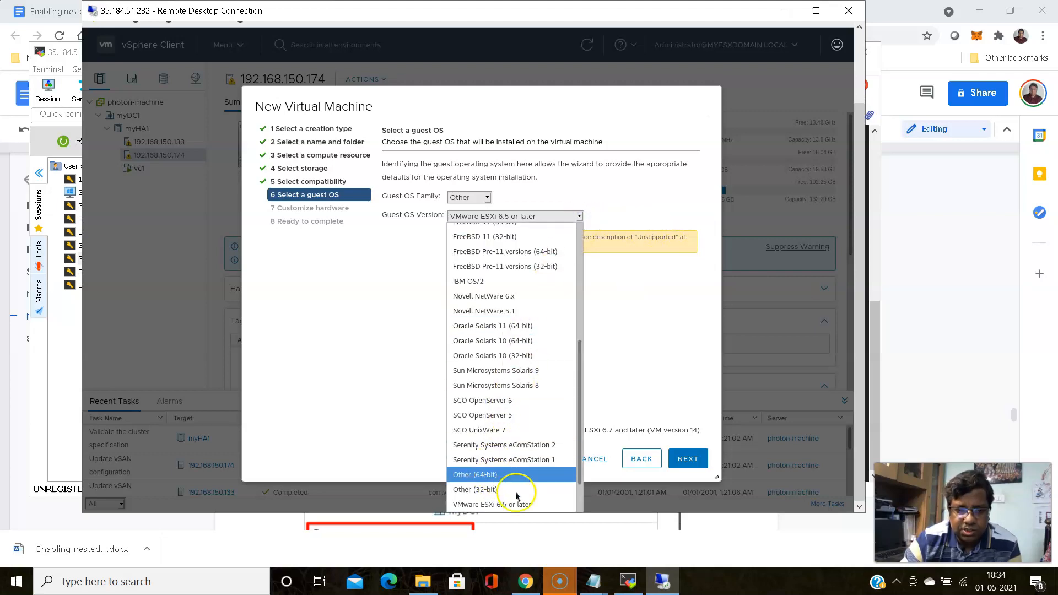
left_click_drag(584, 469, 585, 494)
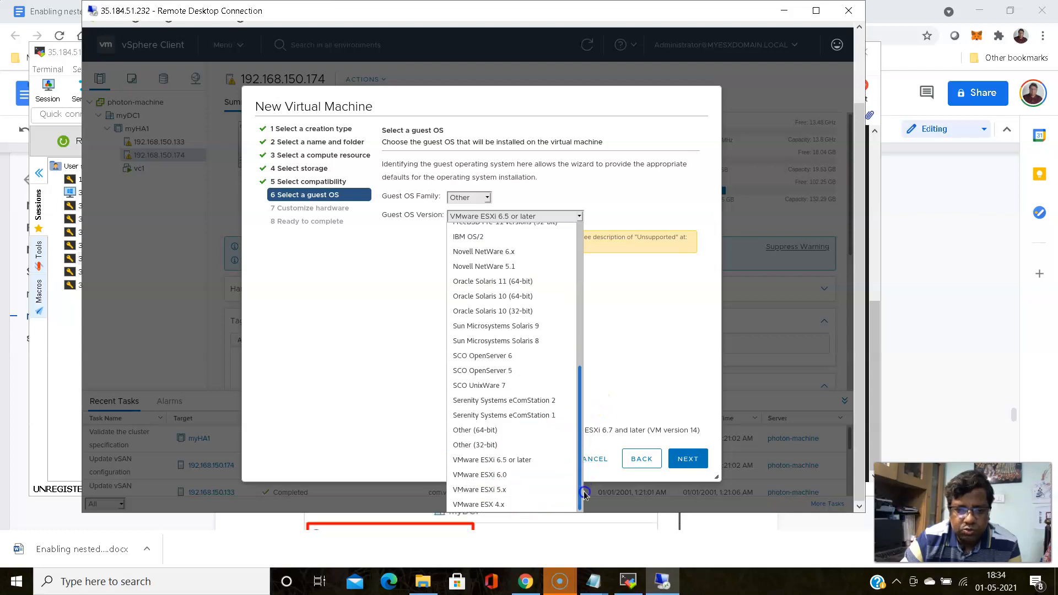
left_click(499, 476)
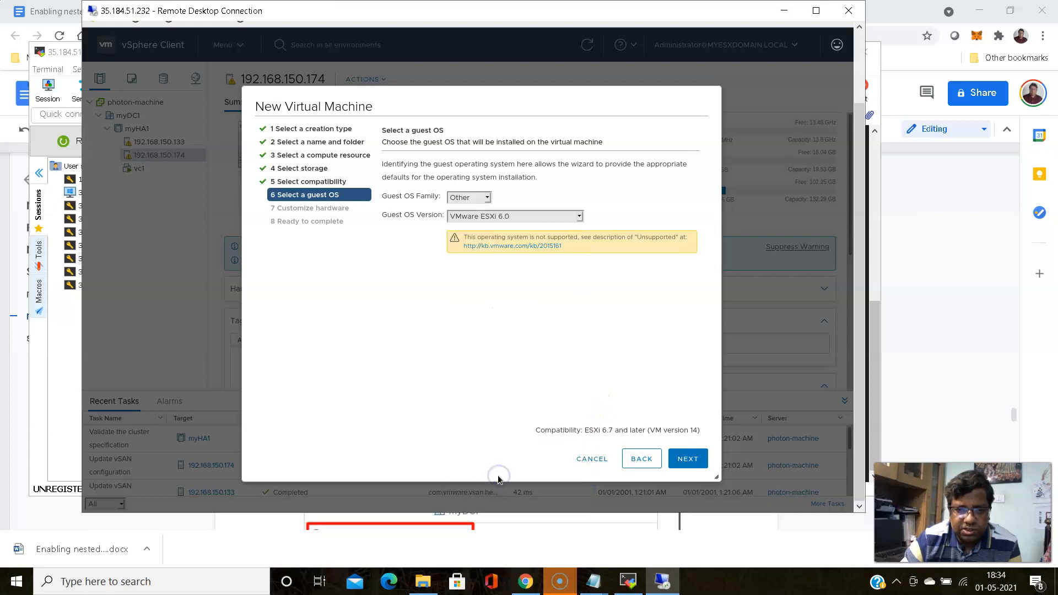
left_click(579, 217)
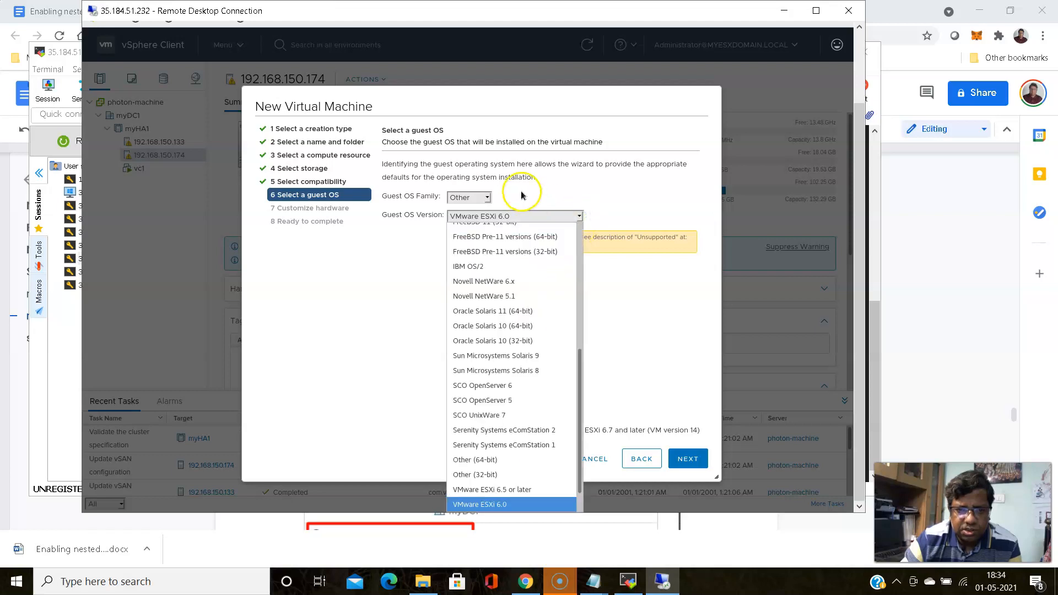
left_click(487, 199)
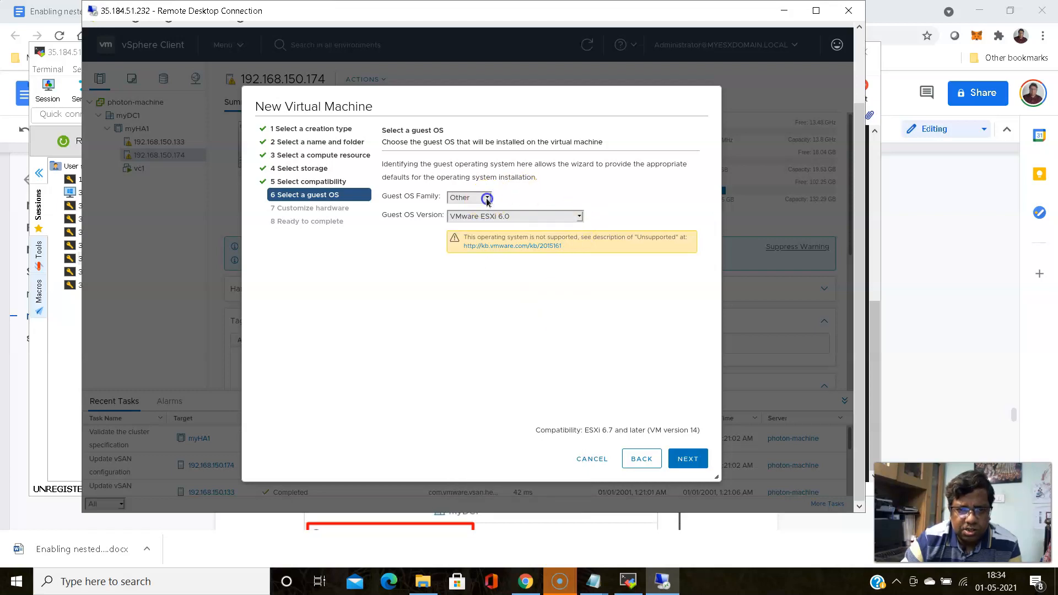
Browse the Linux versions, then settle on Other with VMware ESXi 6.5 or later
left_click(466, 226)
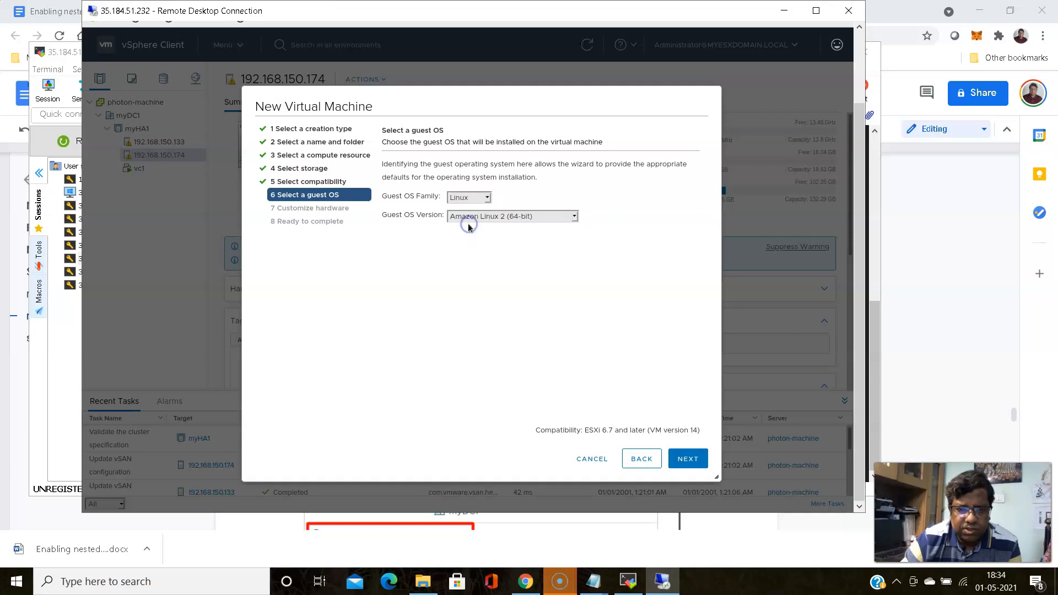
left_click(573, 217)
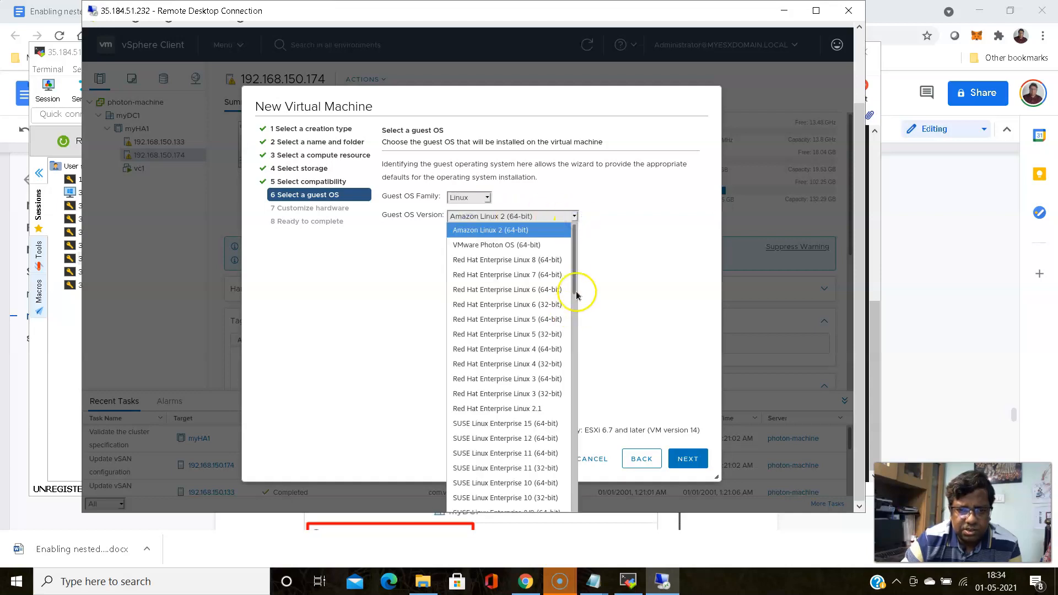
left_click(574, 380)
scroll(551, 364, "down", 5)
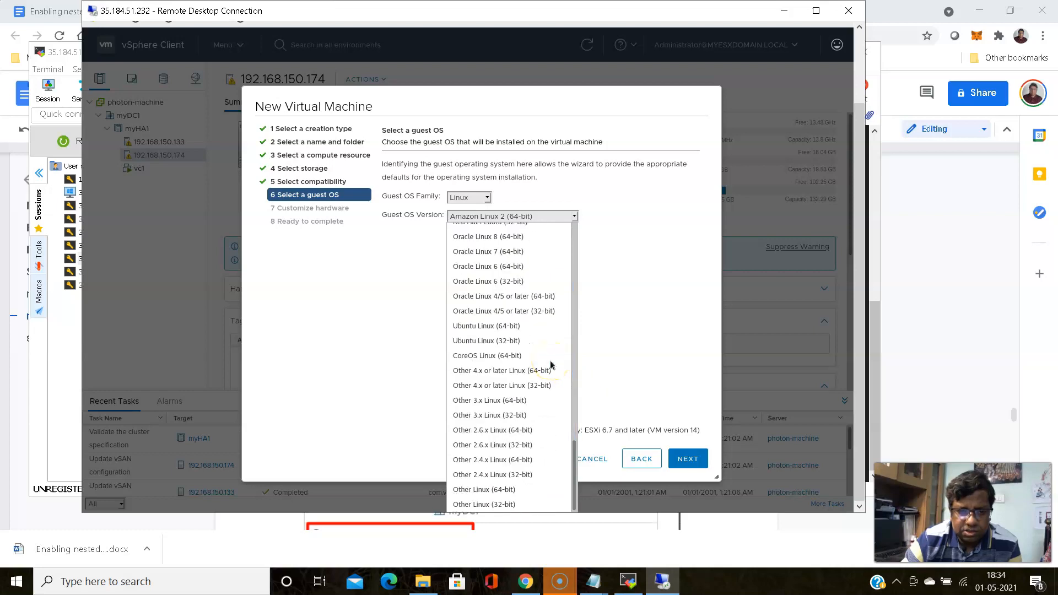
left_click(488, 198)
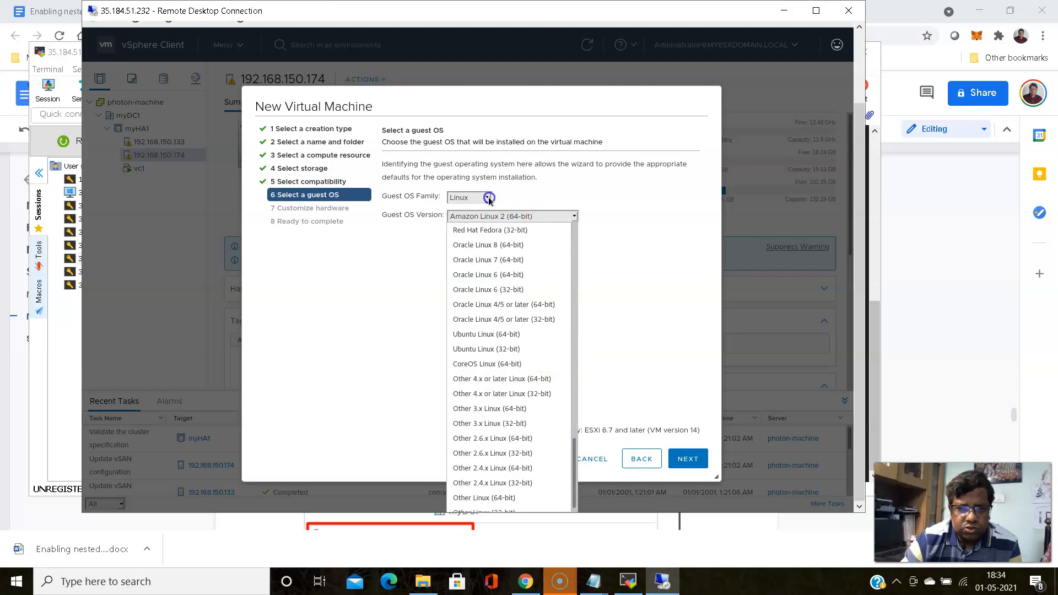
left_click(488, 198)
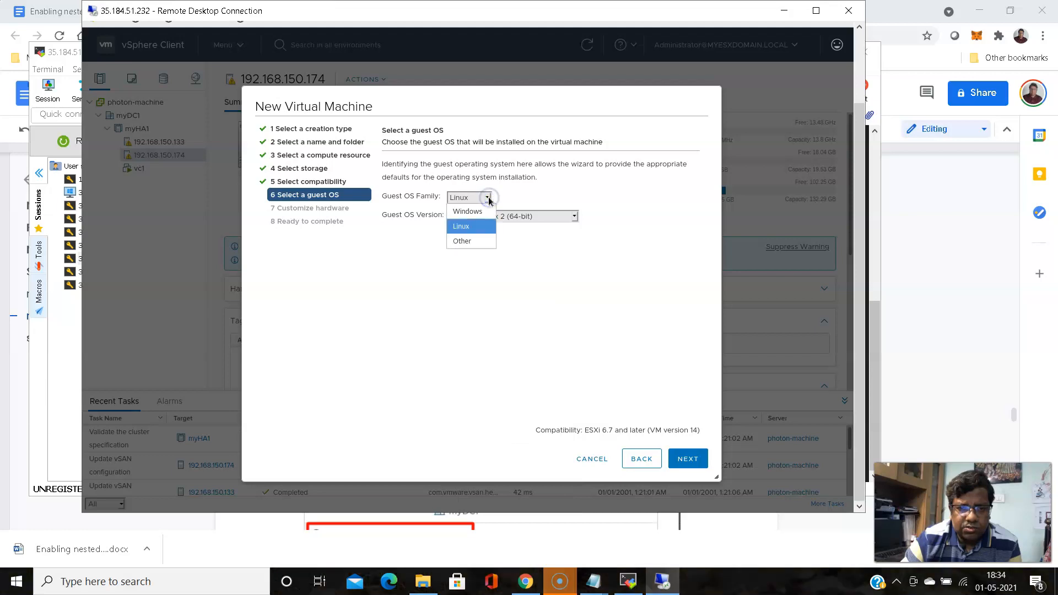
left_click(457, 241)
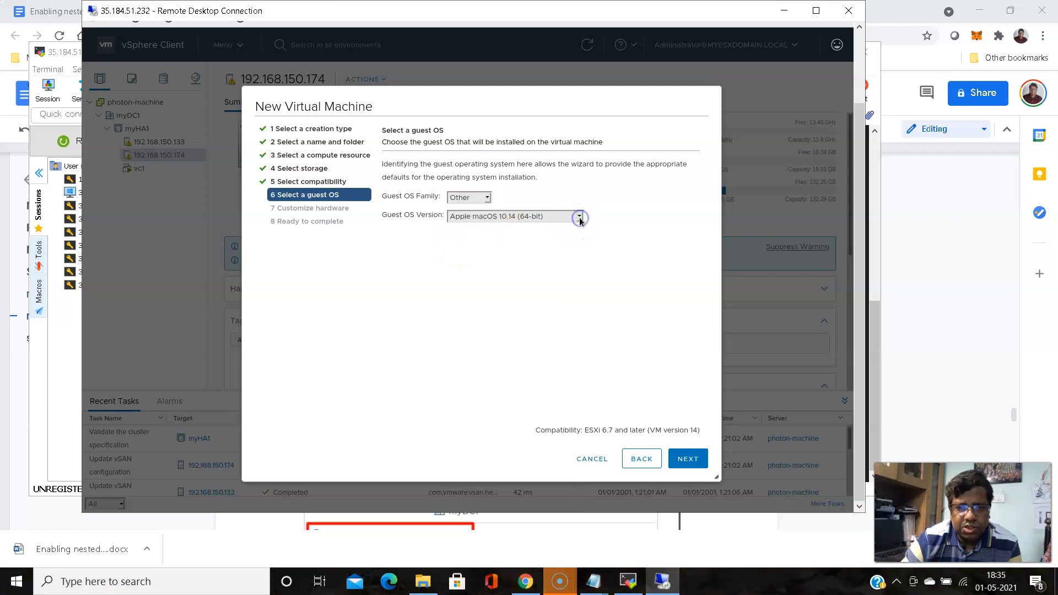
left_click(578, 216)
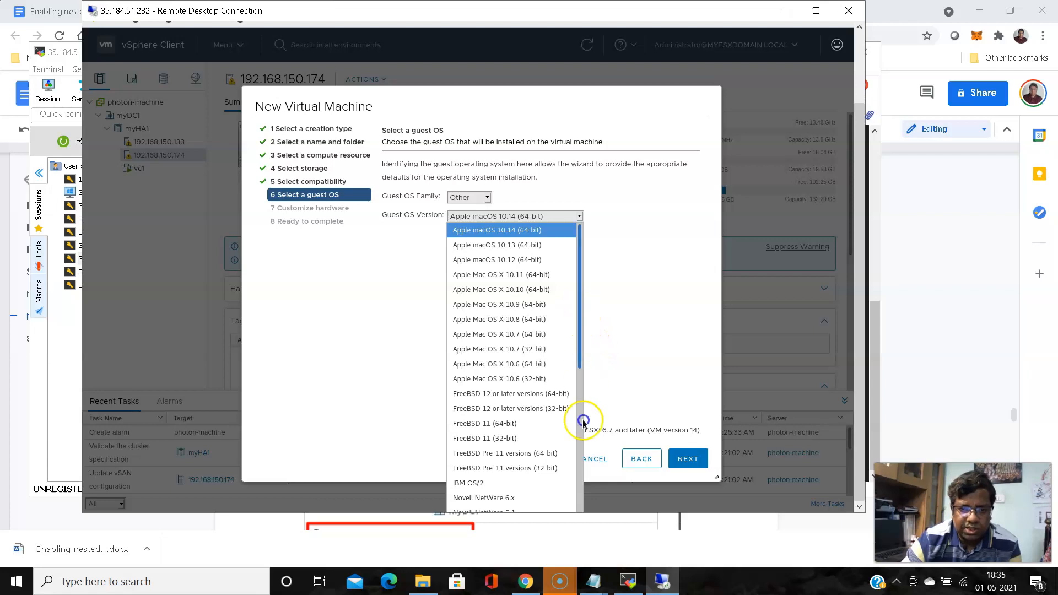
scroll(579, 331, "down", 5)
scroll(580, 331, "down", 3)
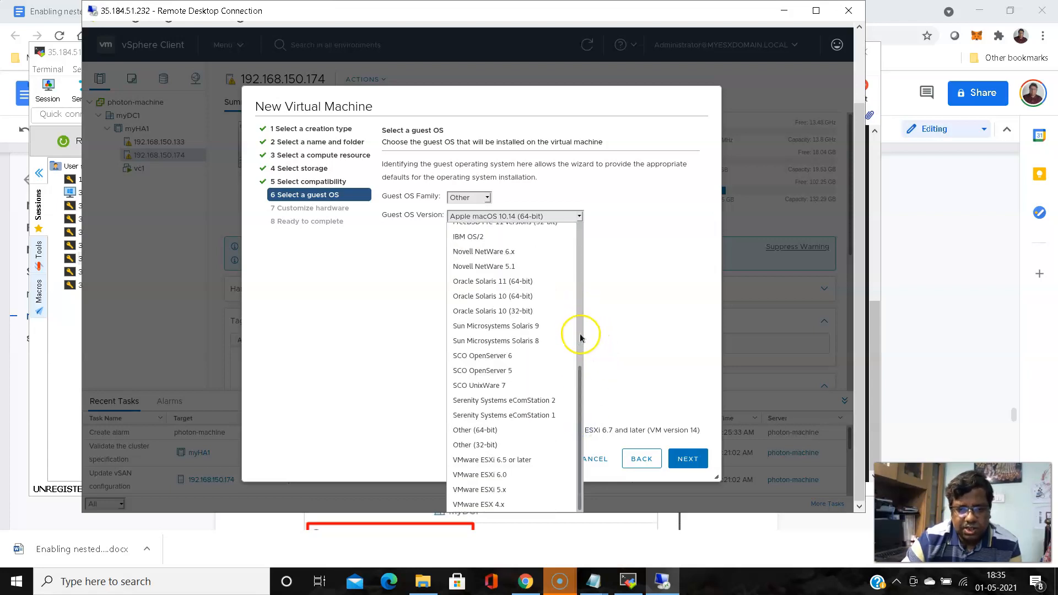
left_click(495, 463)
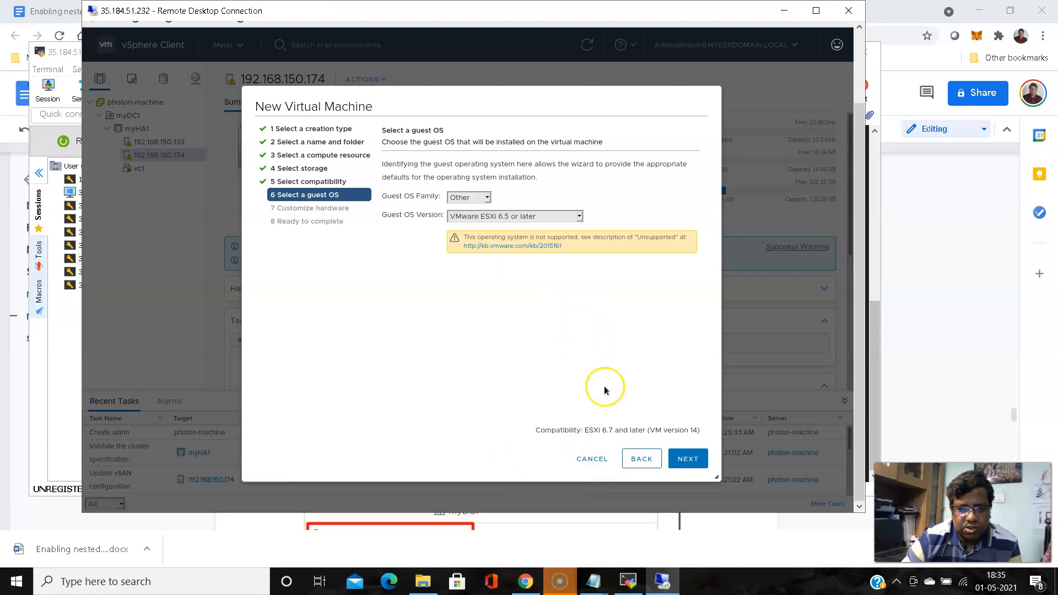
left_click(687, 459)
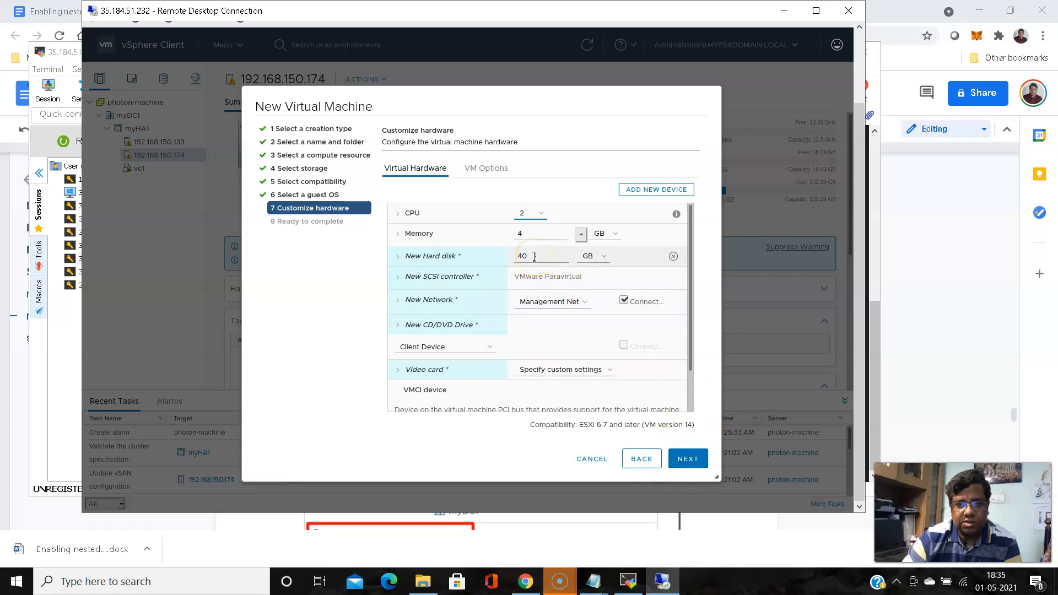
Keep the default hardware, complete the wizard, and open testesxvm1's summary
left_click(683, 456)
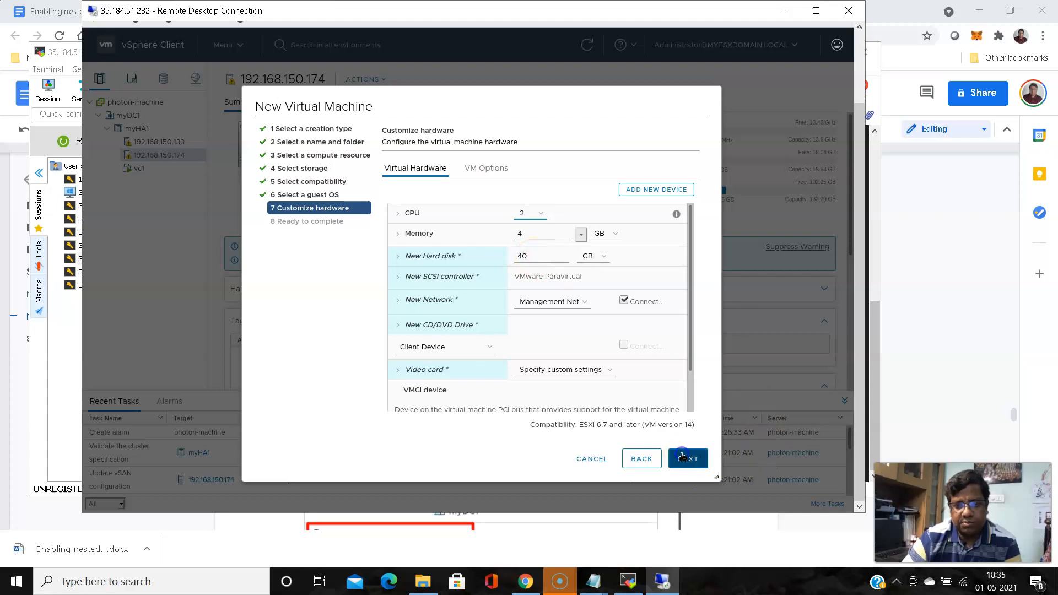
left_click(687, 462)
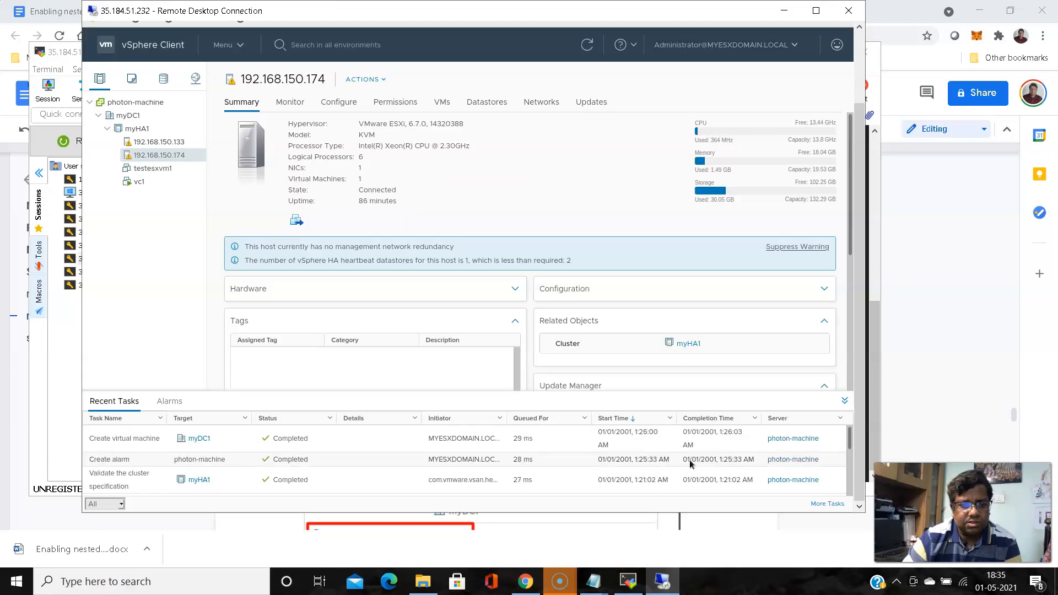
left_click(147, 235)
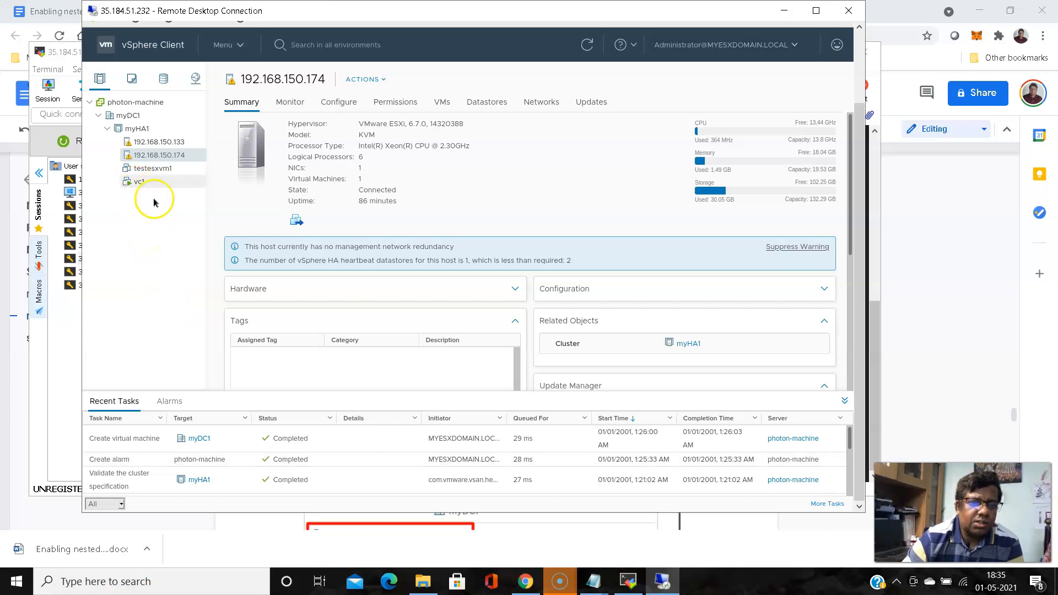
left_click(164, 169)
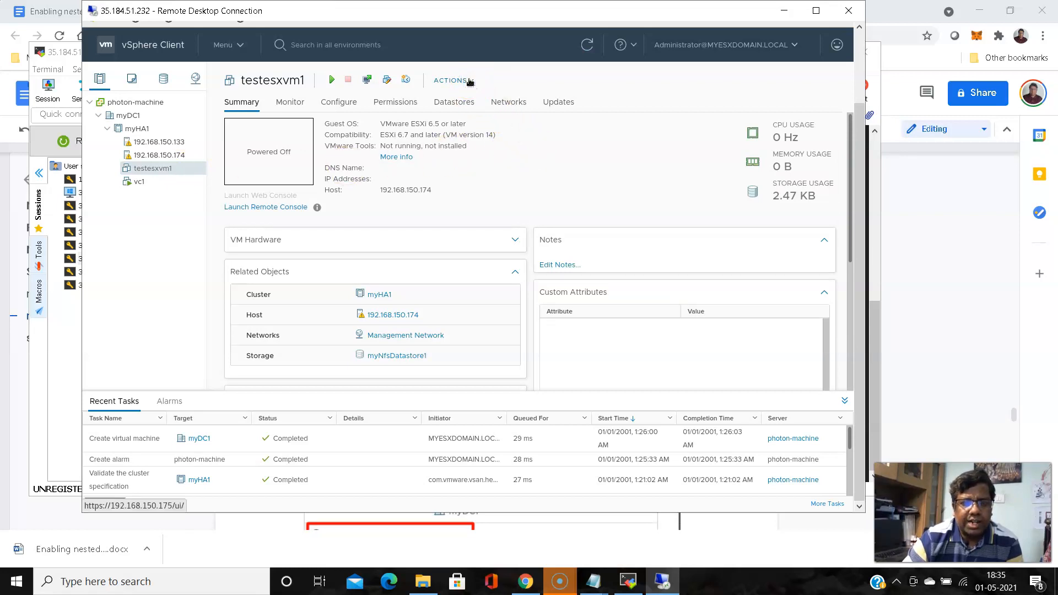
Mount the VMware-VMvisor ISO from myNfsDatastore1 on CD/DVD drive 1, set to connect, and save
left_click(452, 80)
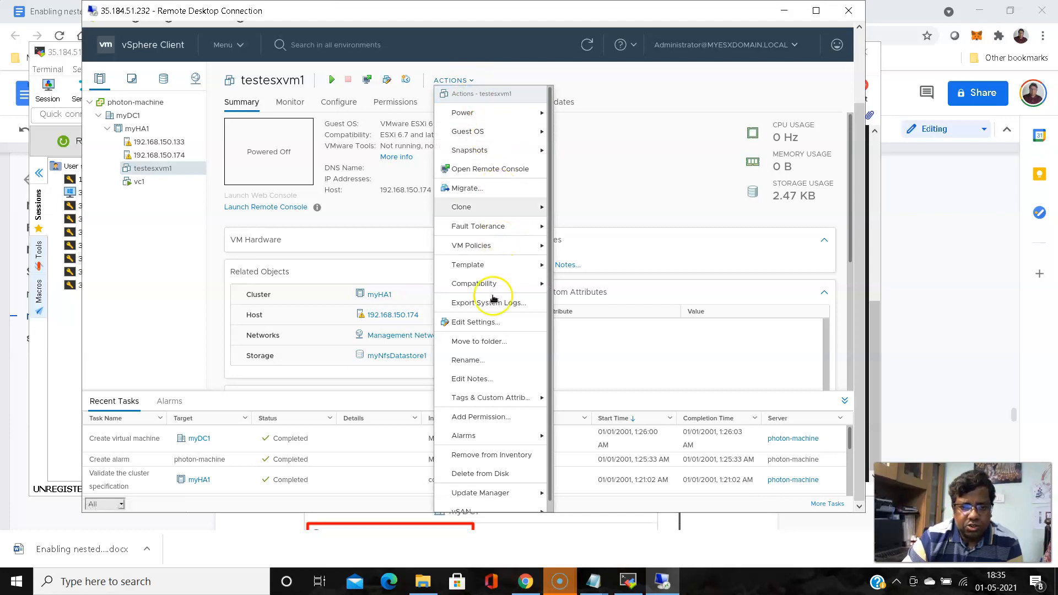
left_click(483, 323)
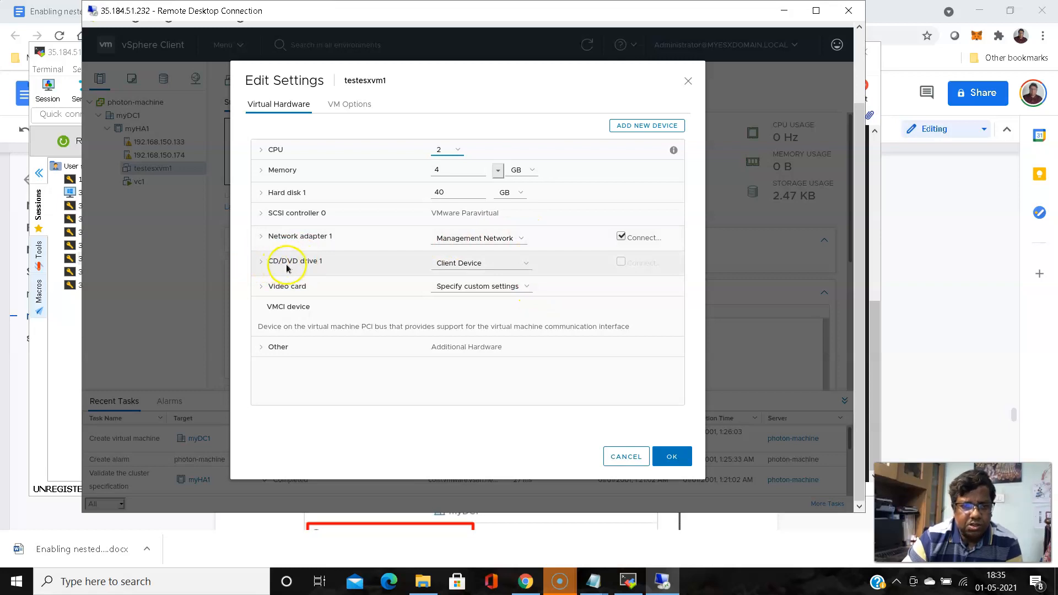
left_click(526, 263)
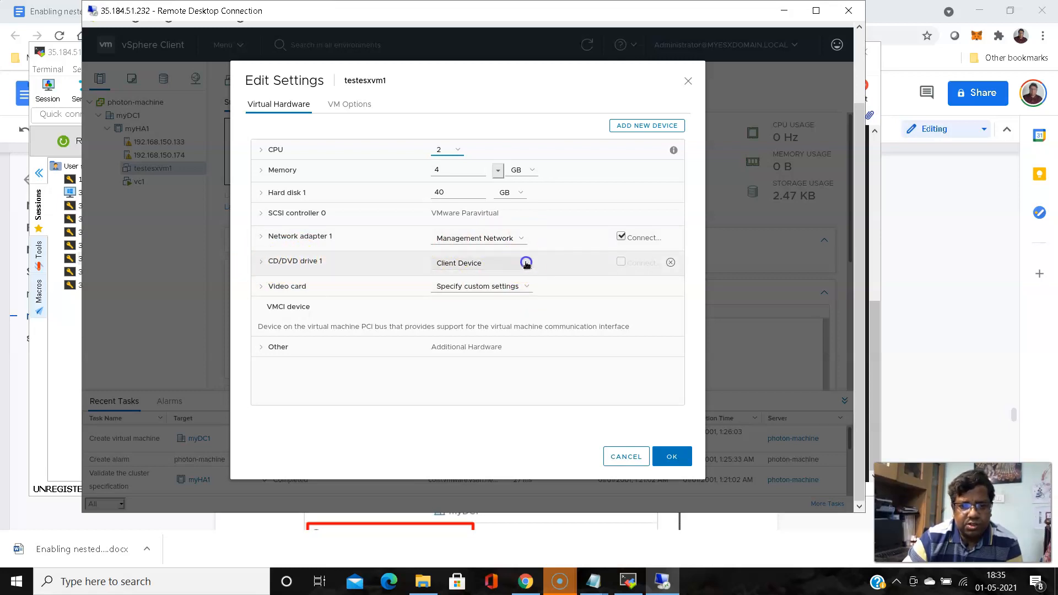
left_click(476, 292)
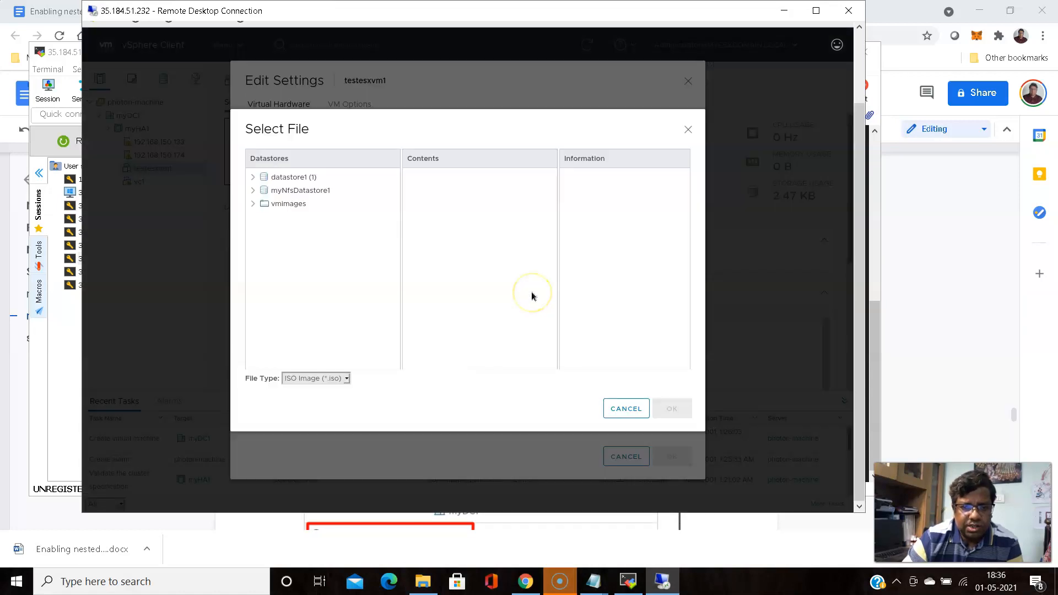
left_click(314, 190)
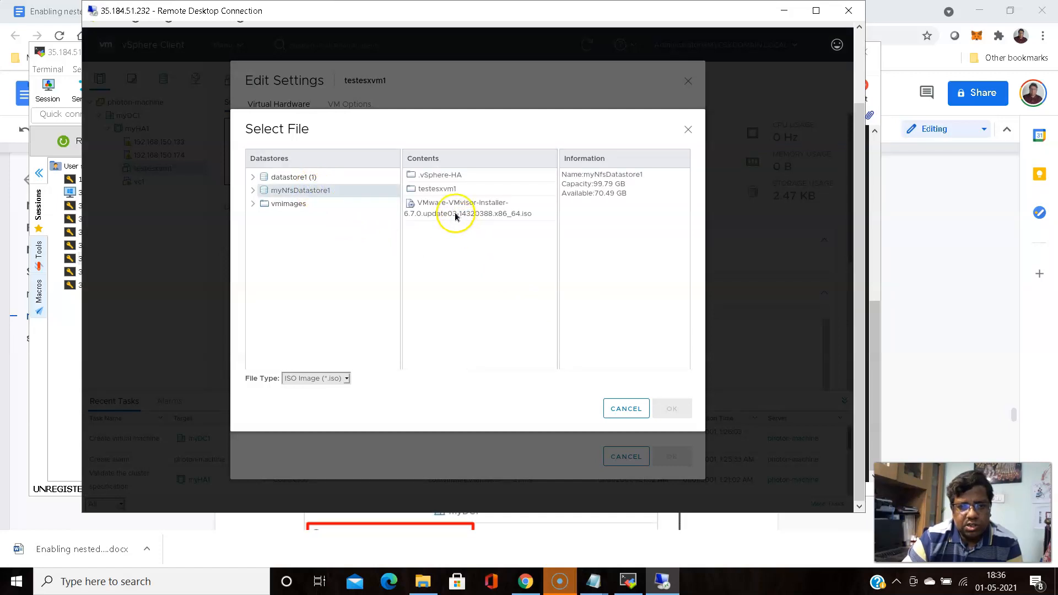
left_click(456, 208)
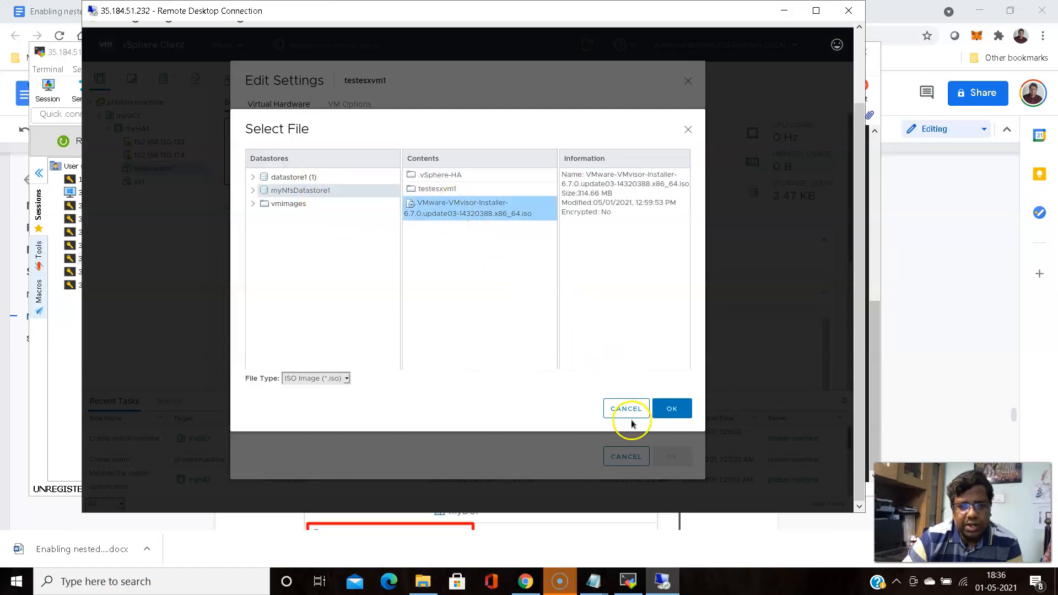
left_click(672, 409)
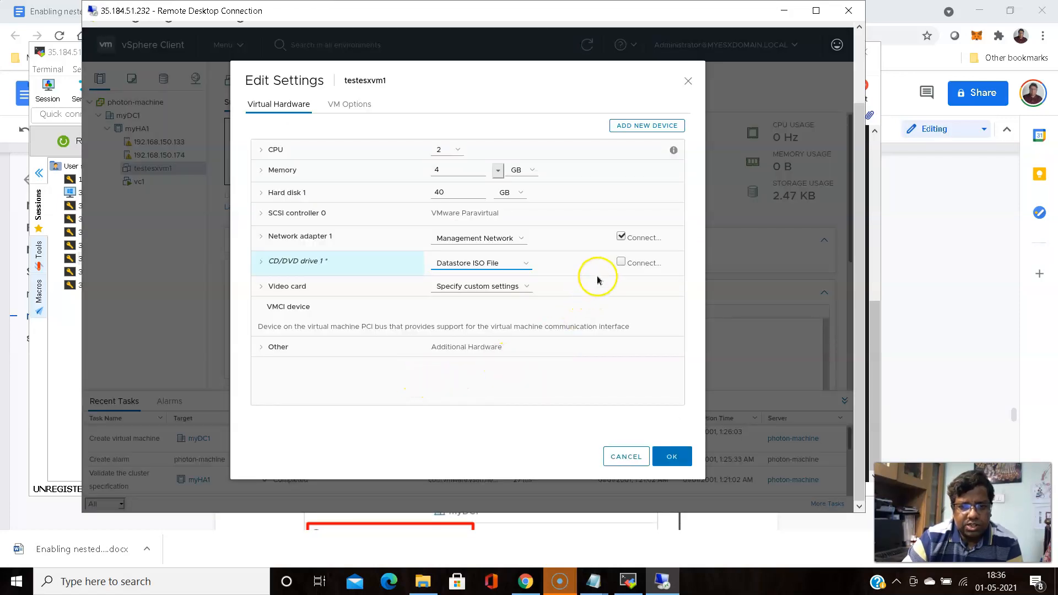
left_click(620, 262)
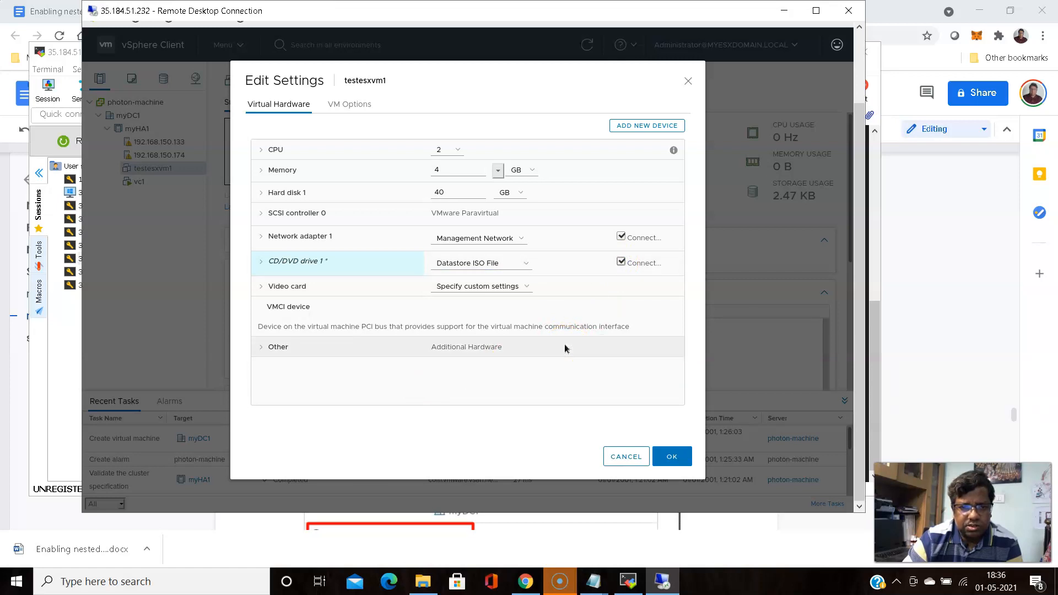
left_click(262, 236)
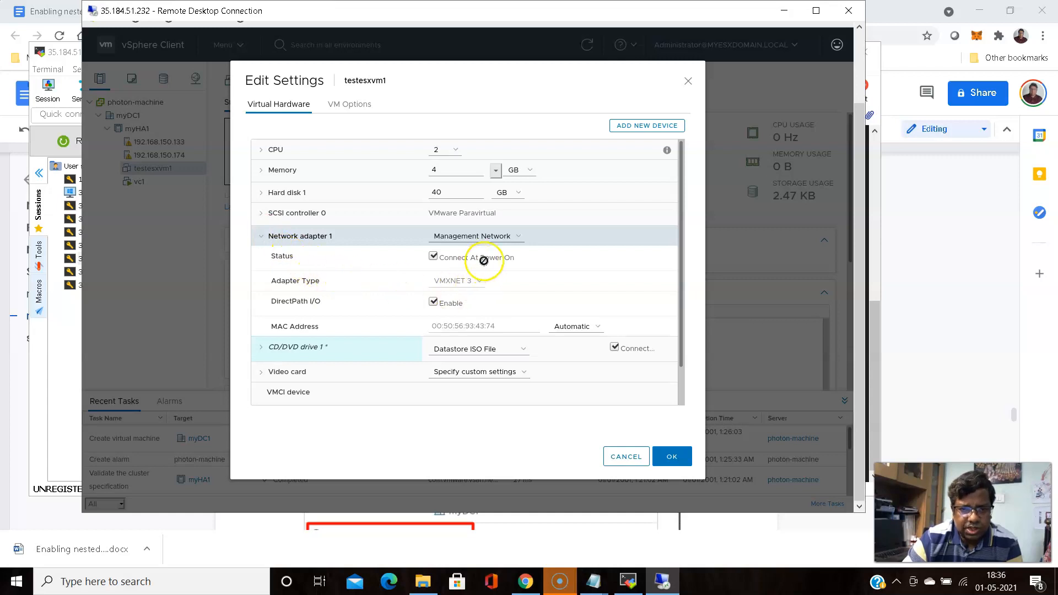
left_click(674, 453)
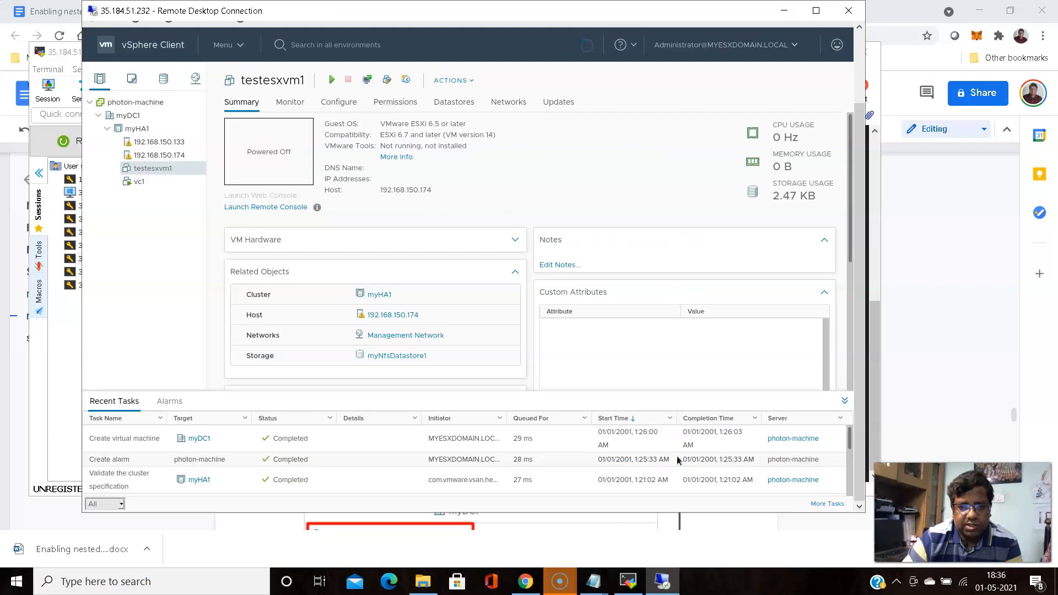
Power on testesxvm1, launch its Web Console, and allow vCenter pop-ups in Firefox
left_click(557, 164)
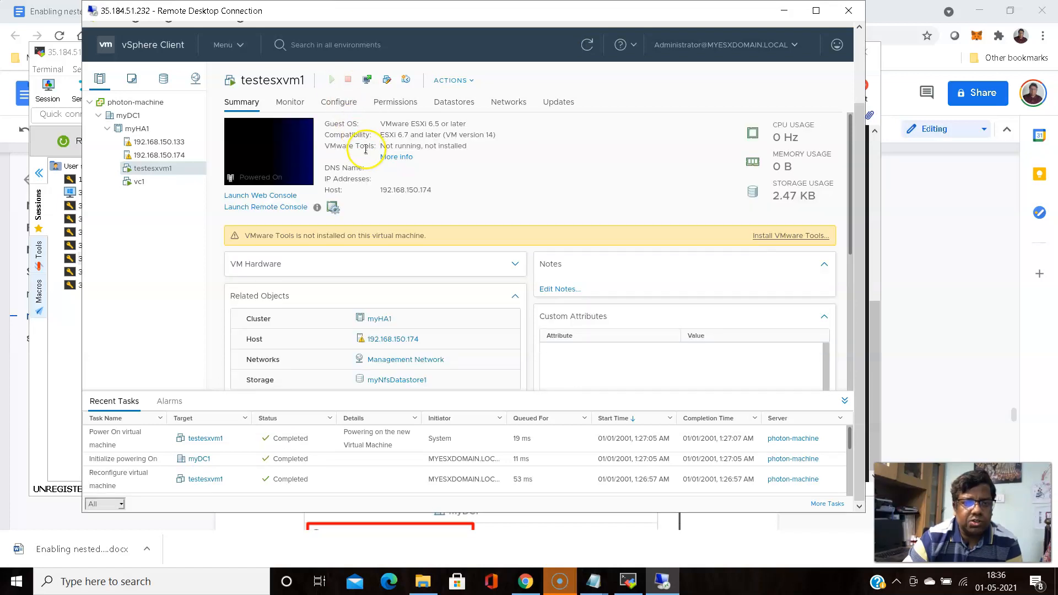
left_click(262, 195)
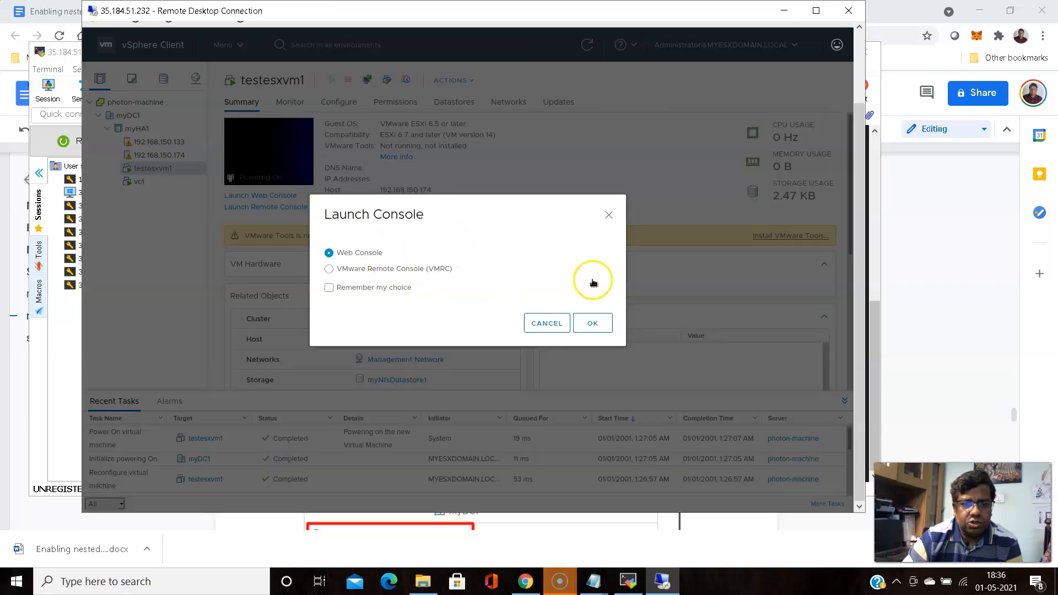
left_click(592, 324)
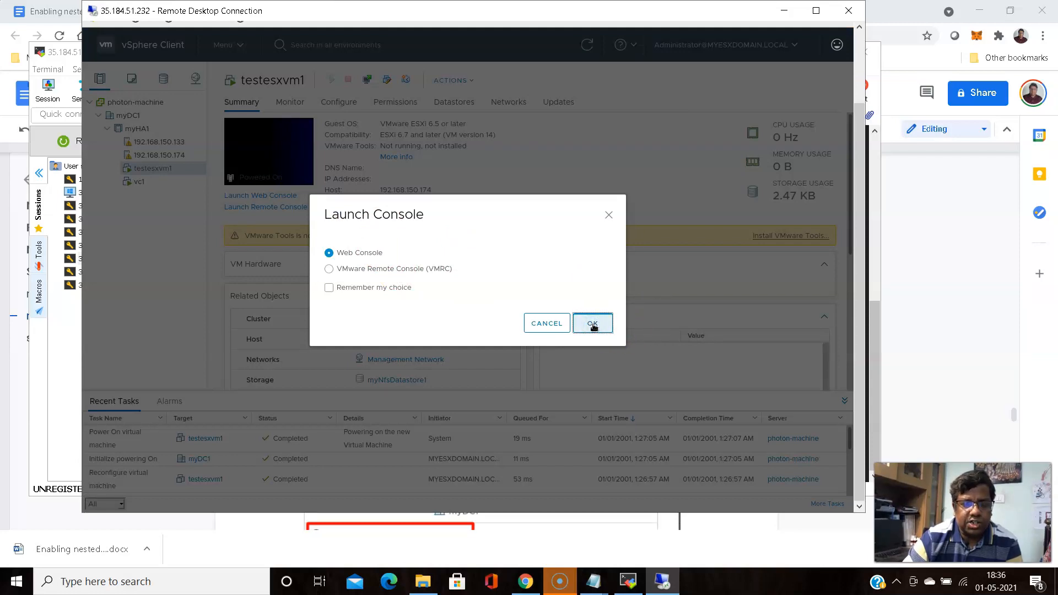
left_click(592, 325)
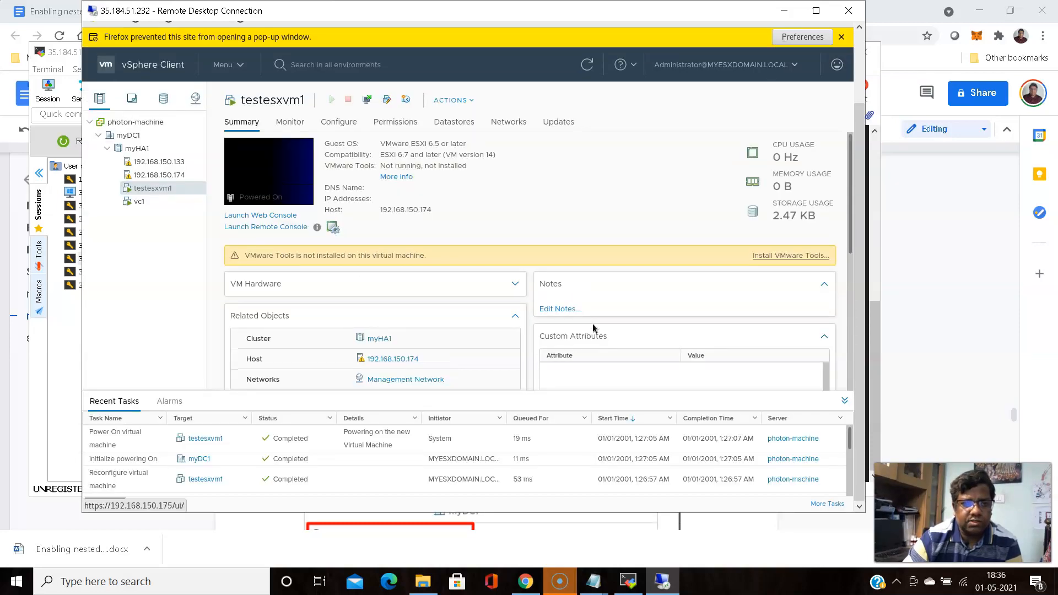
left_click(802, 36)
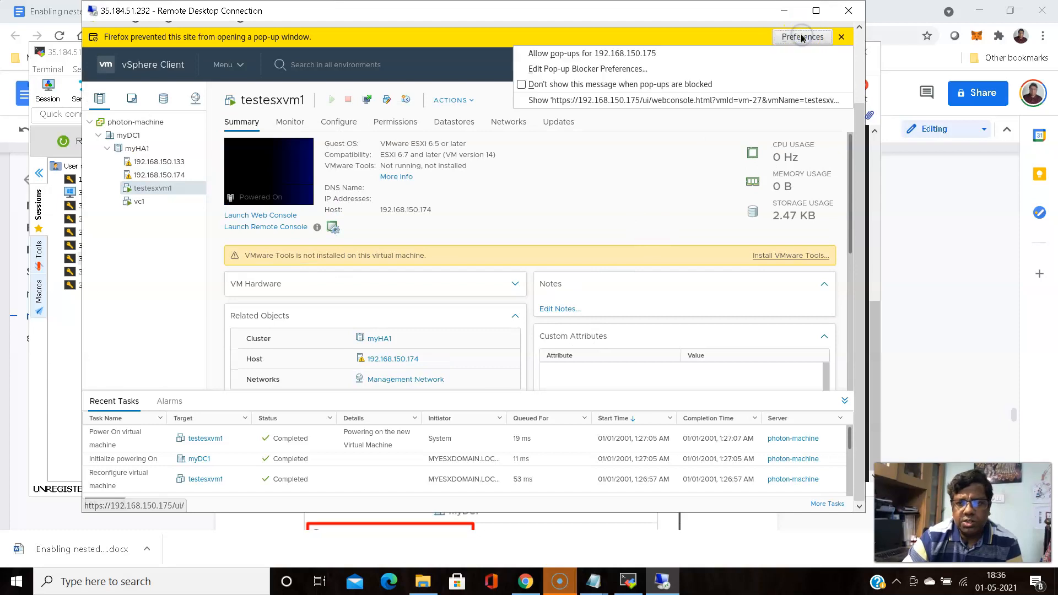
left_click(654, 54)
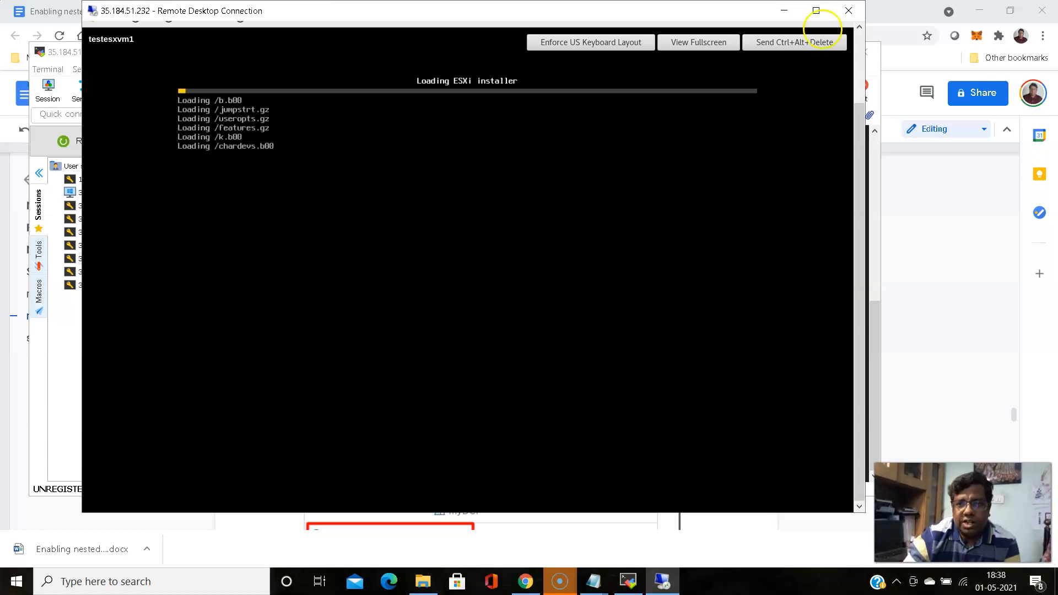
Check the ESXi installer progress in testesxvm1's console, then return to its Summary on 192.168.150.174
left_click(786, 11)
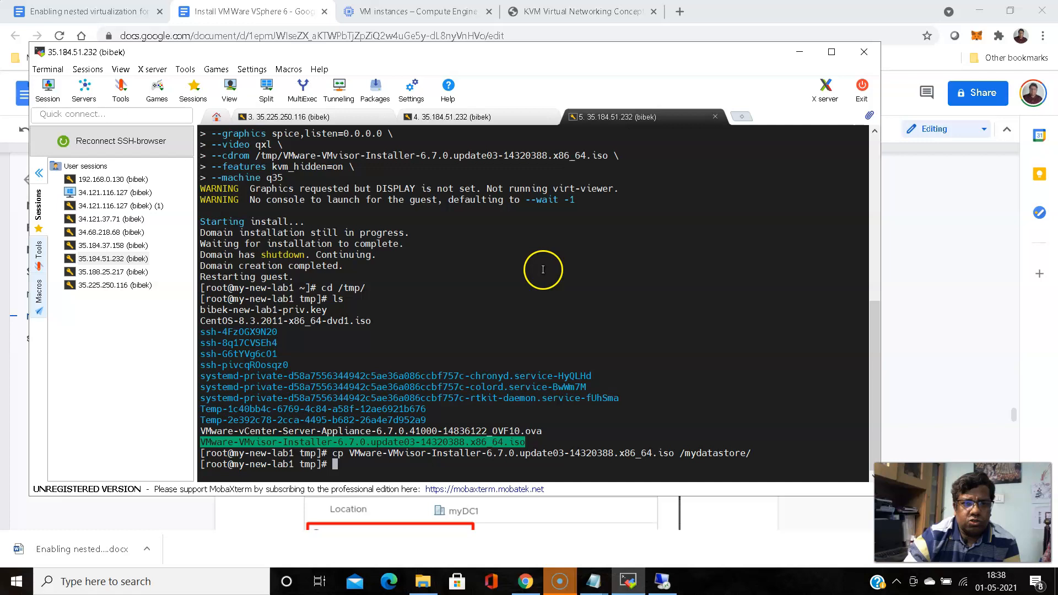
left_click(662, 581)
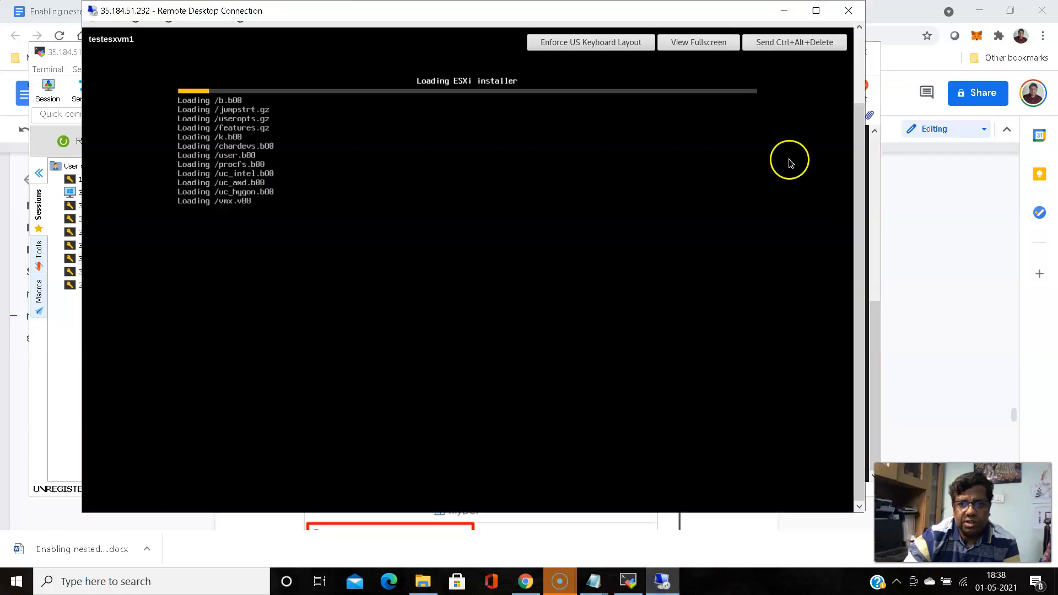
left_click_drag(859, 142, 859, 66)
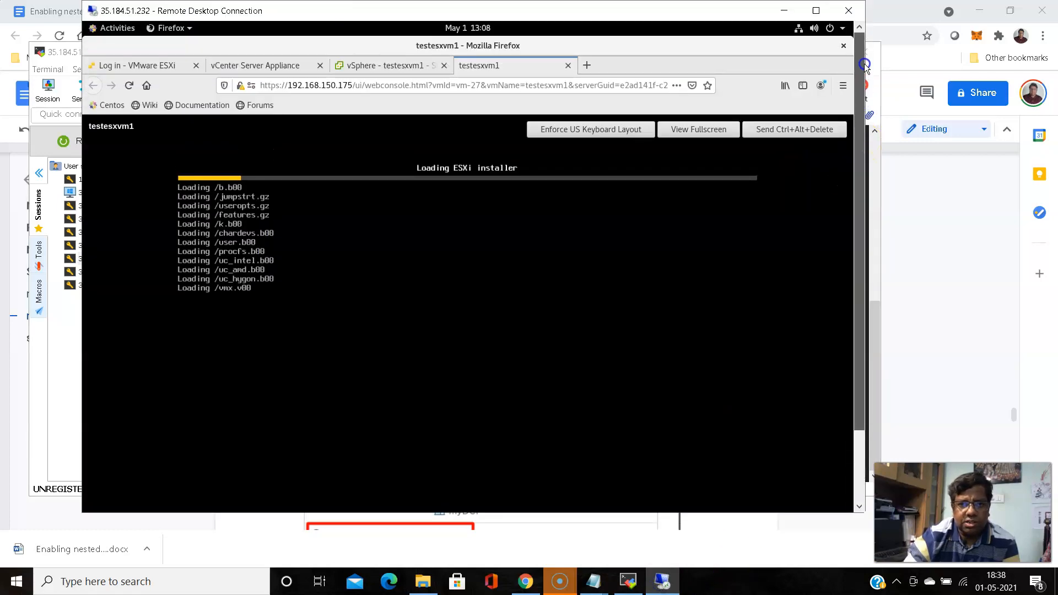
left_click(384, 66)
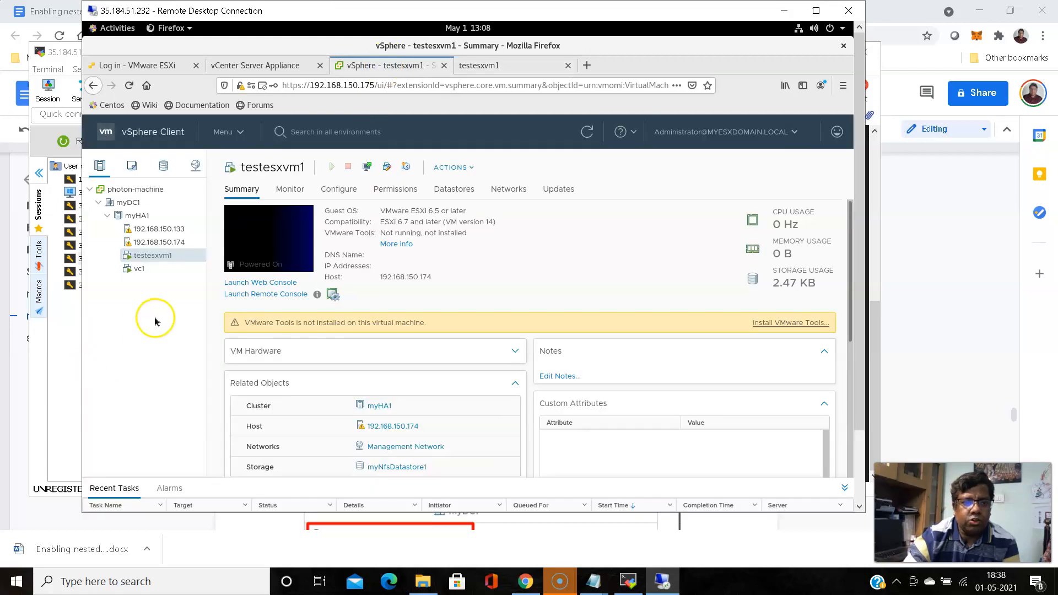
left_click(492, 67)
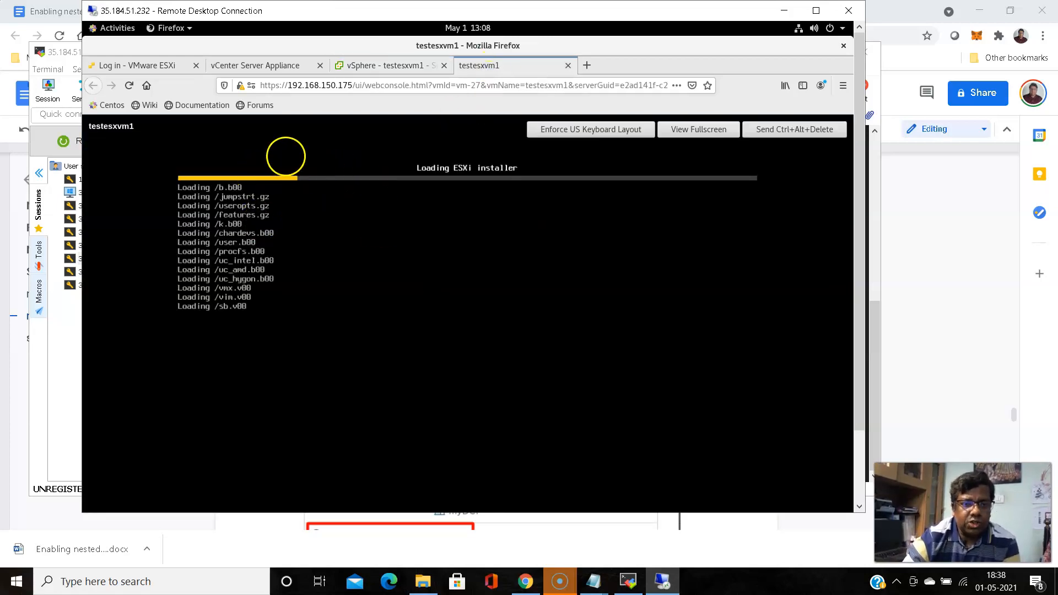
left_click(388, 66)
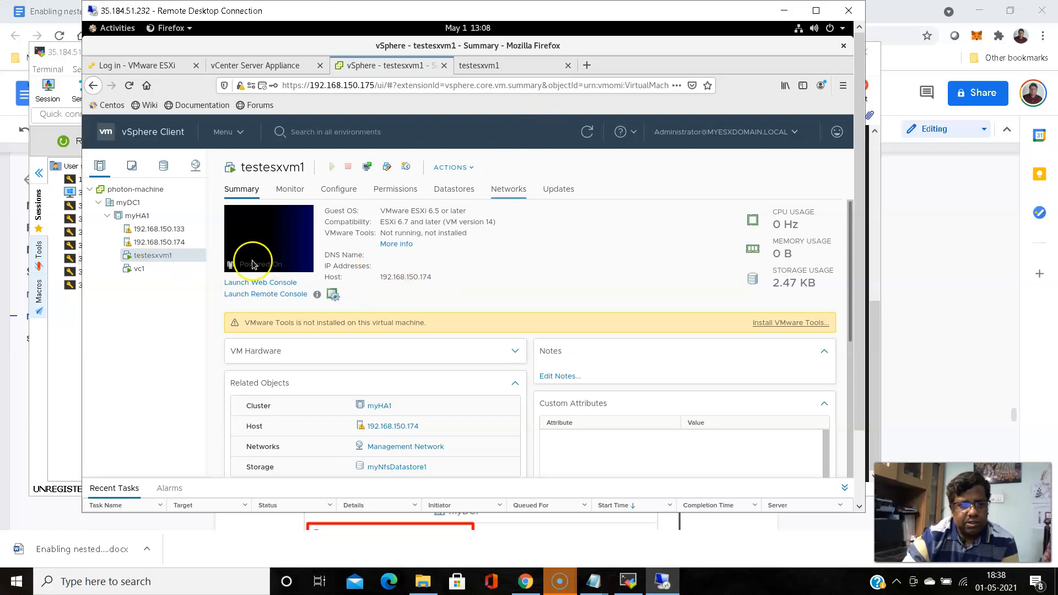
left_click(158, 257)
right_click(158, 257)
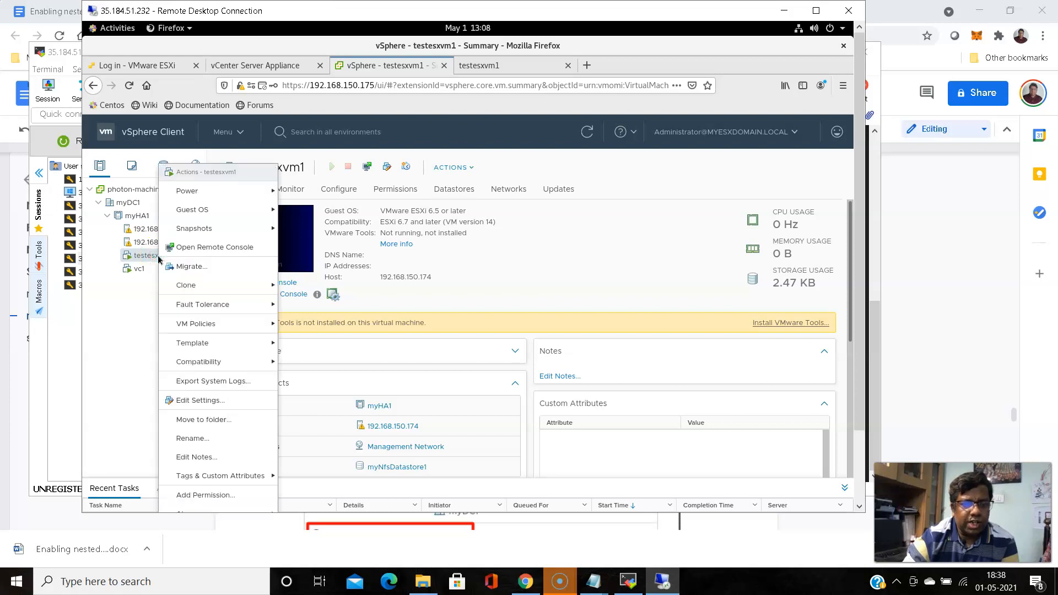
left_click(188, 267)
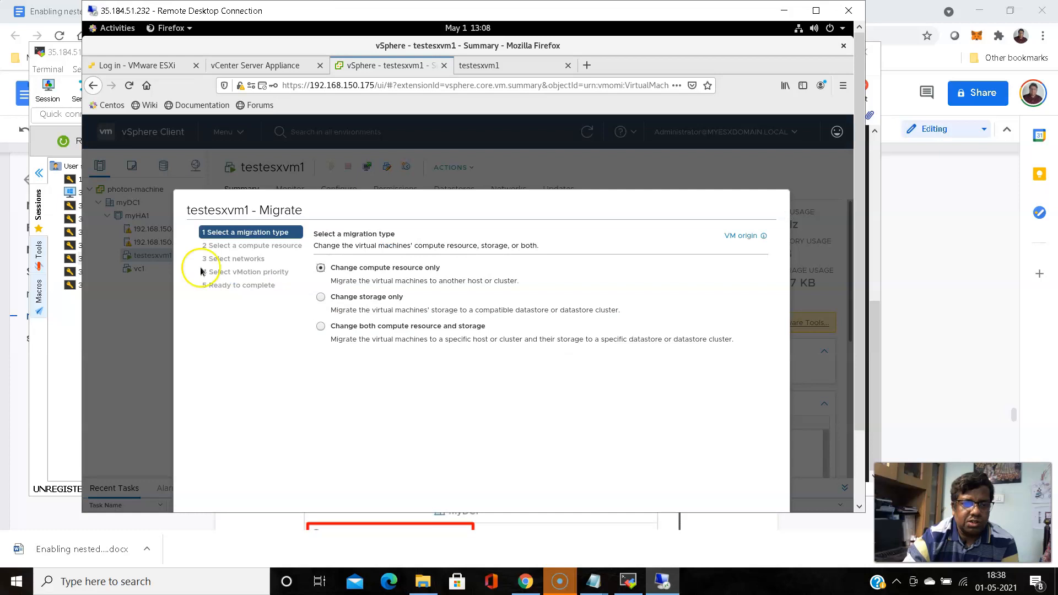
left_click_drag(864, 193, 865, 265)
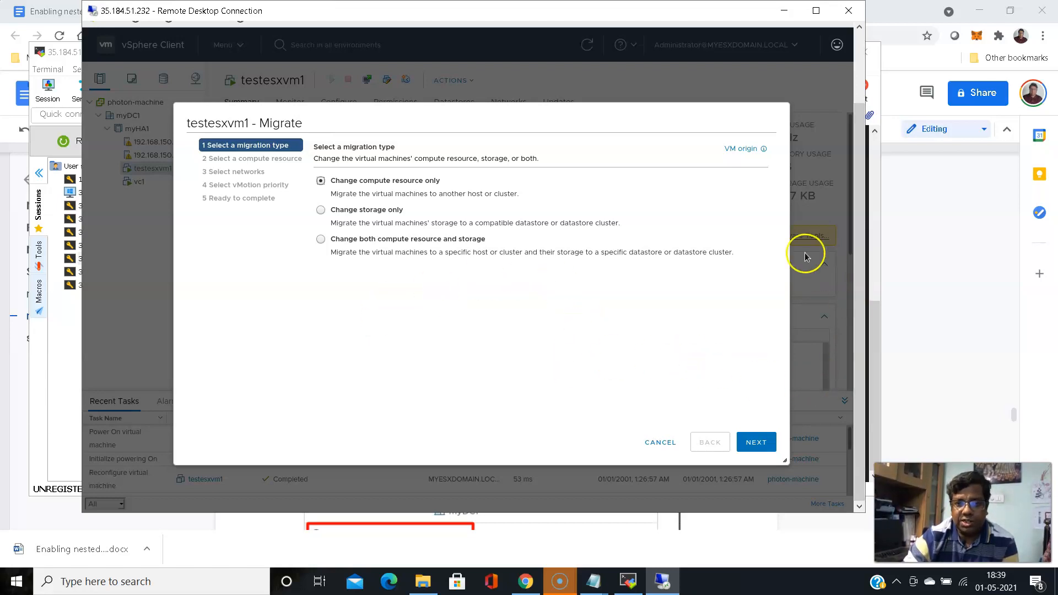
left_click(859, 212)
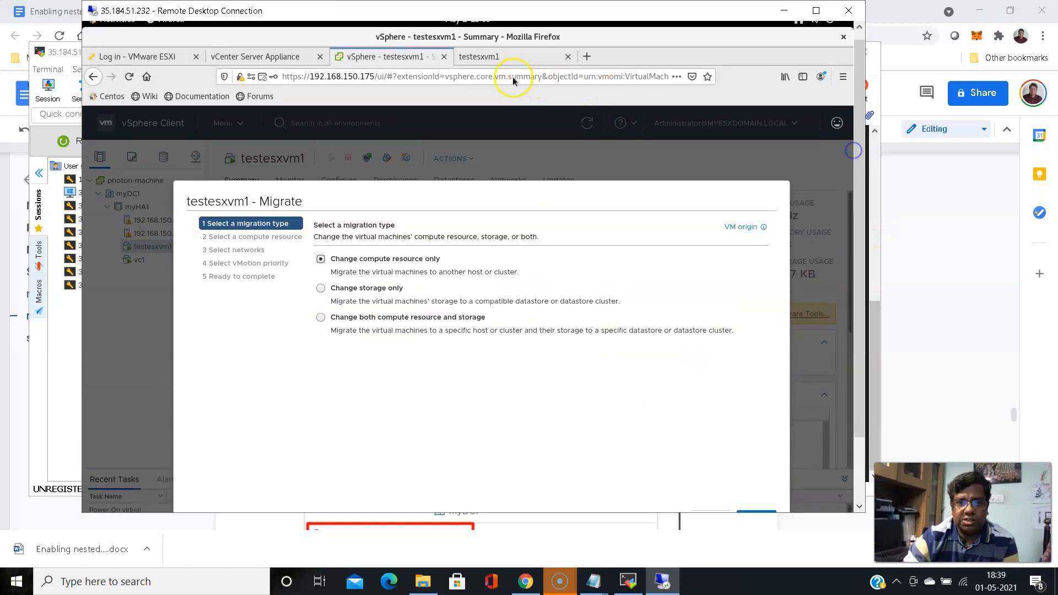
left_click(498, 59)
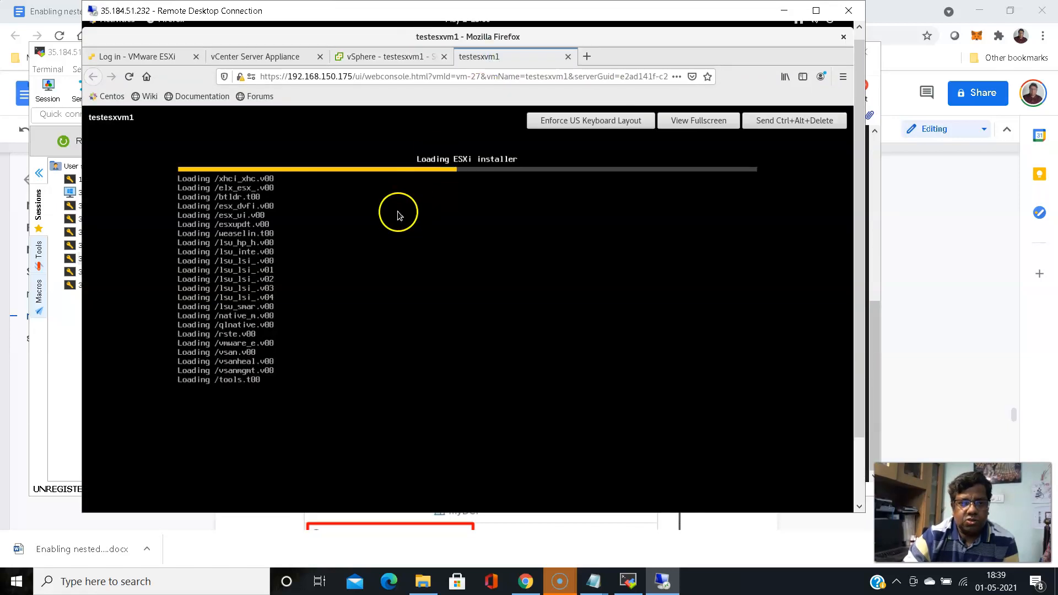
left_click(385, 54)
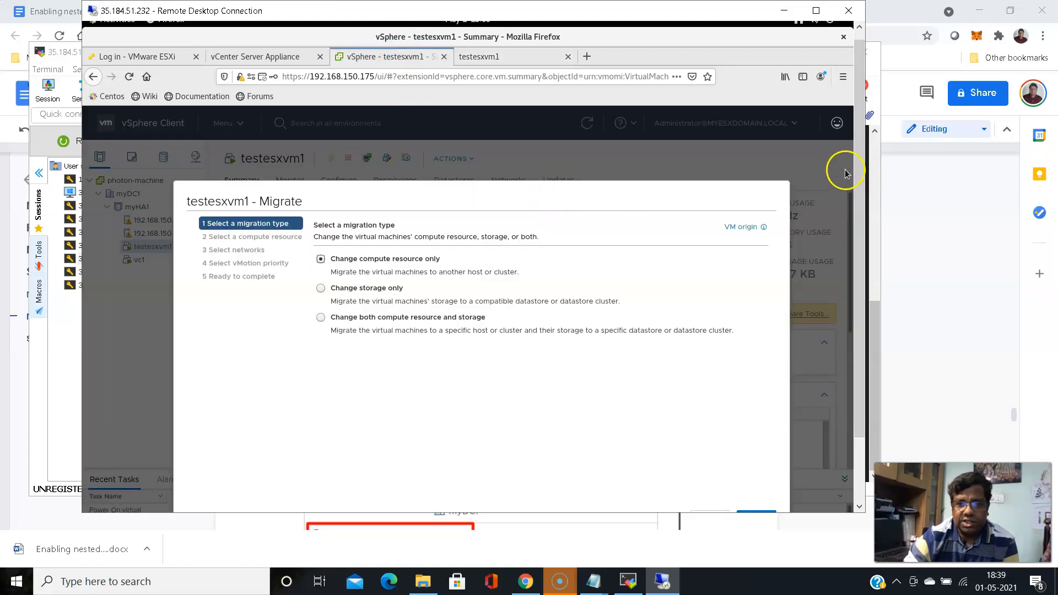
left_click(862, 173)
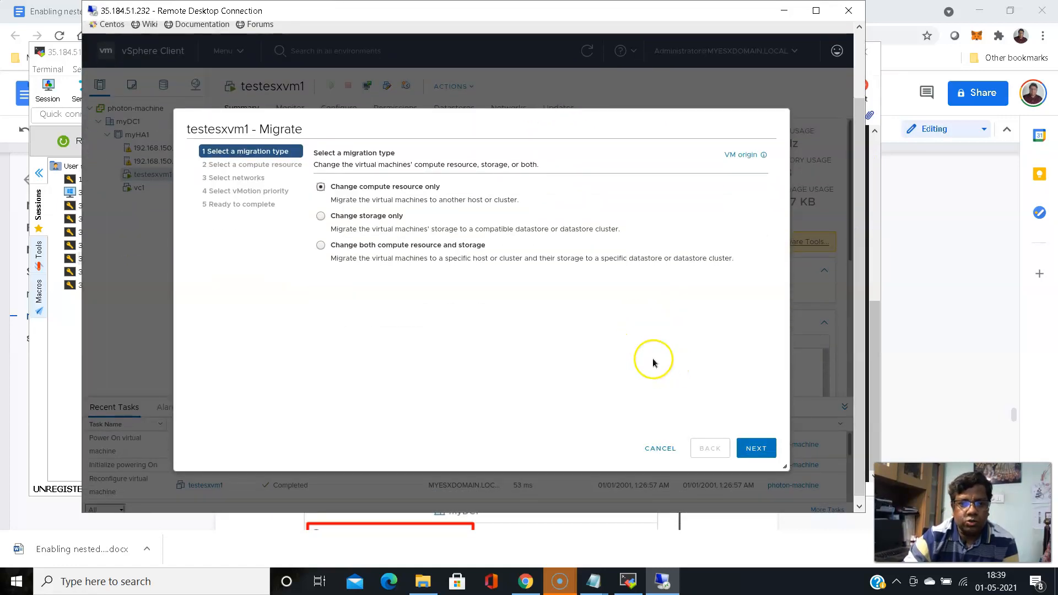
left_click(760, 450)
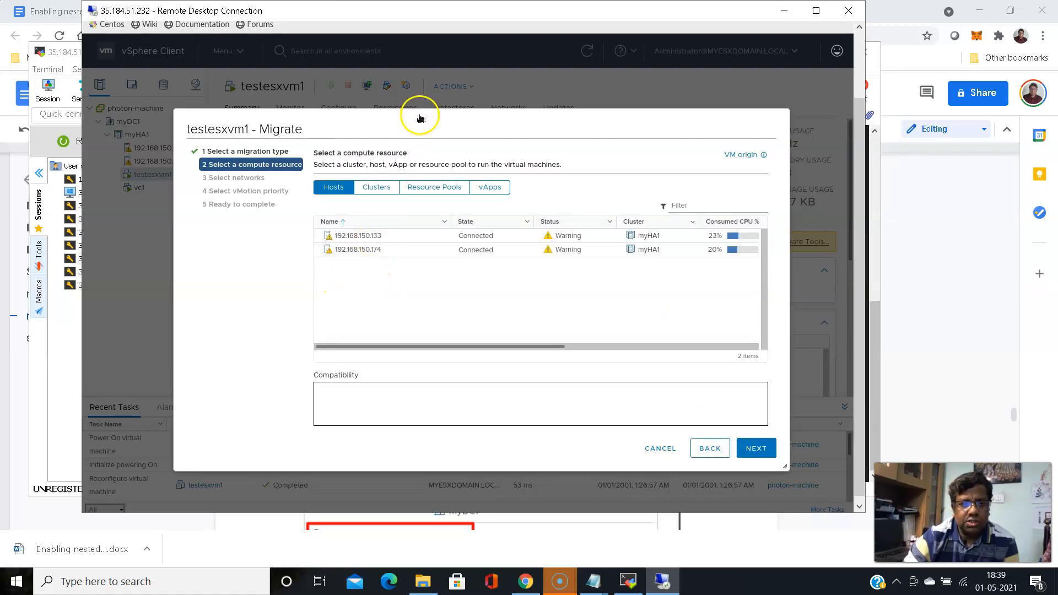
left_click_drag(439, 135, 545, 222)
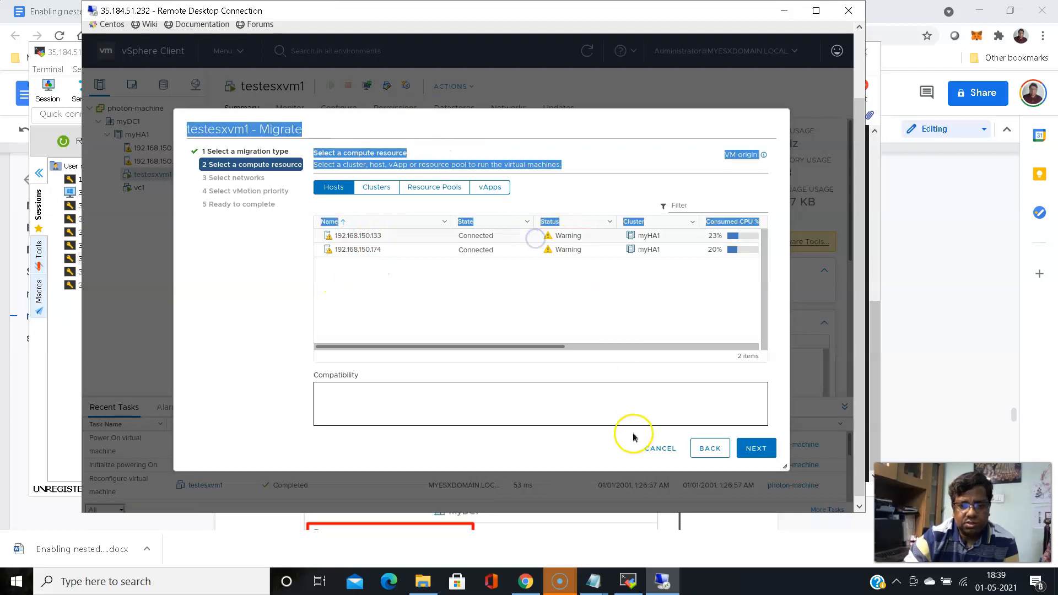
left_click(611, 188)
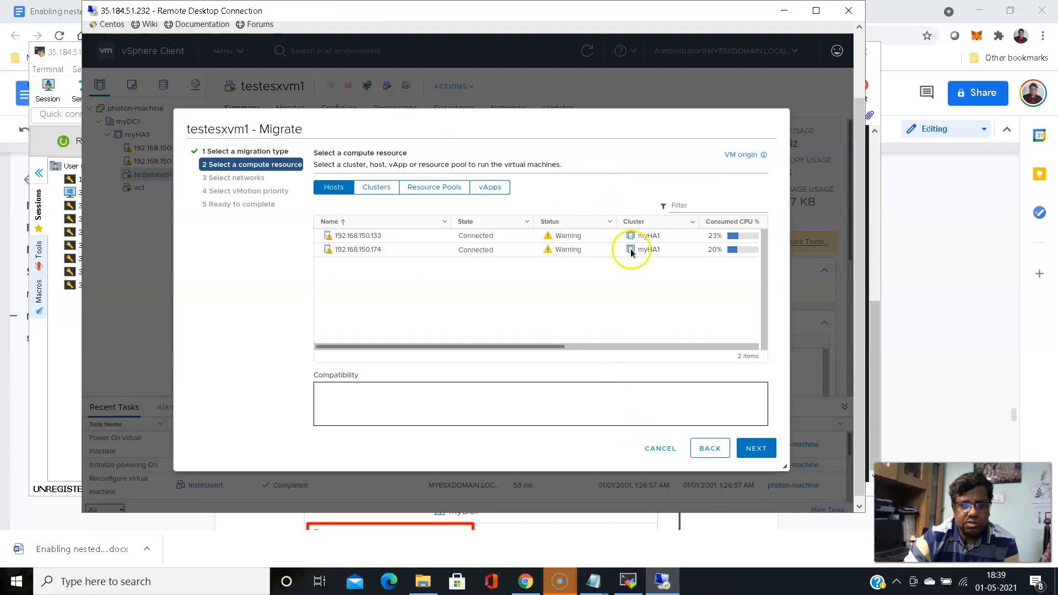
left_click(661, 448)
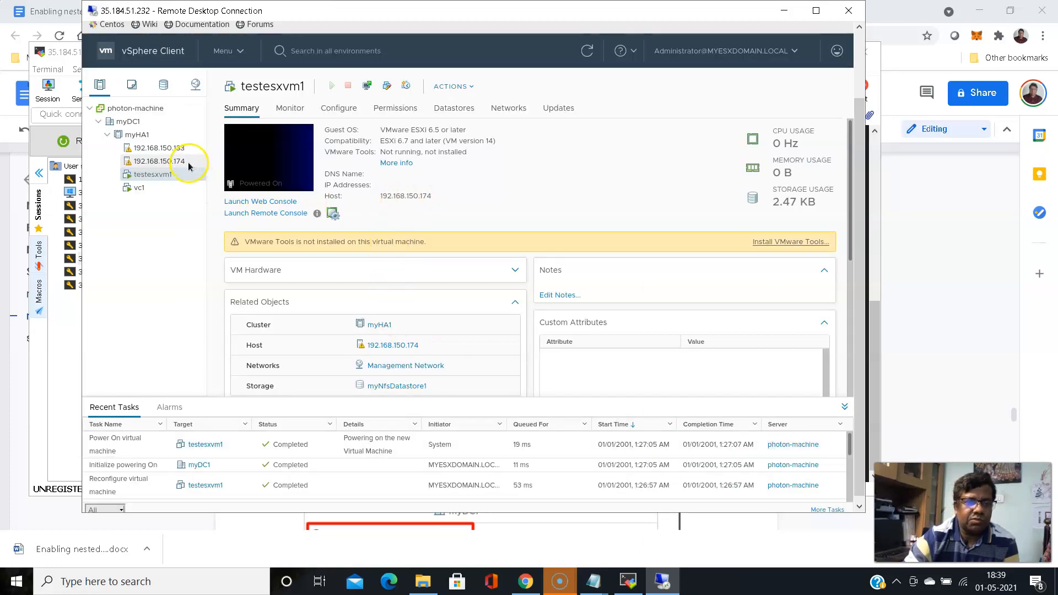
Migrate testesxvm1's compute resource only to host 192.168.150.133, keeping networks and high vMotion priority
left_click(165, 175)
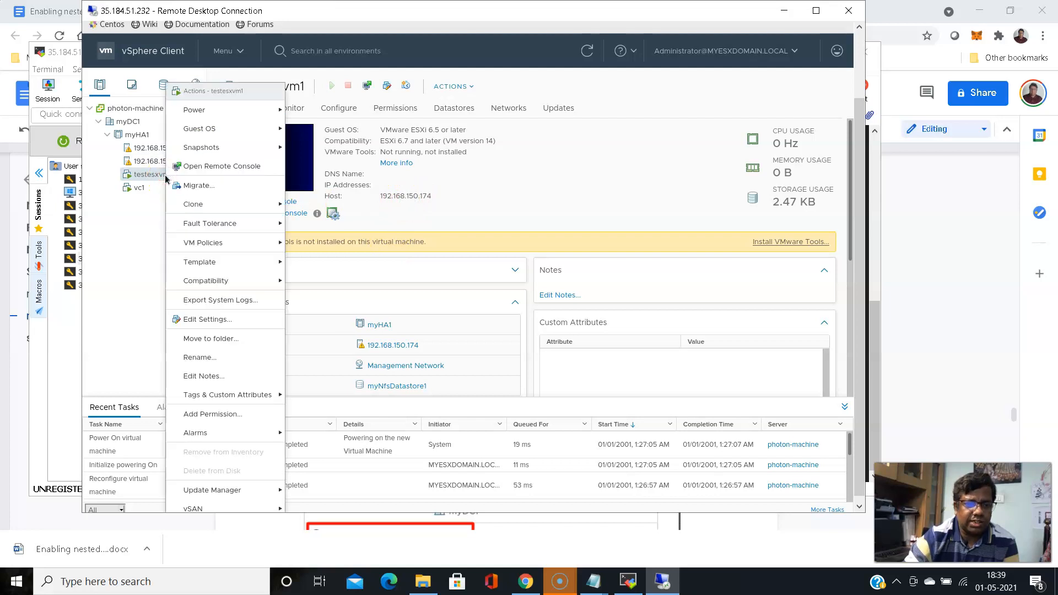
left_click(209, 183)
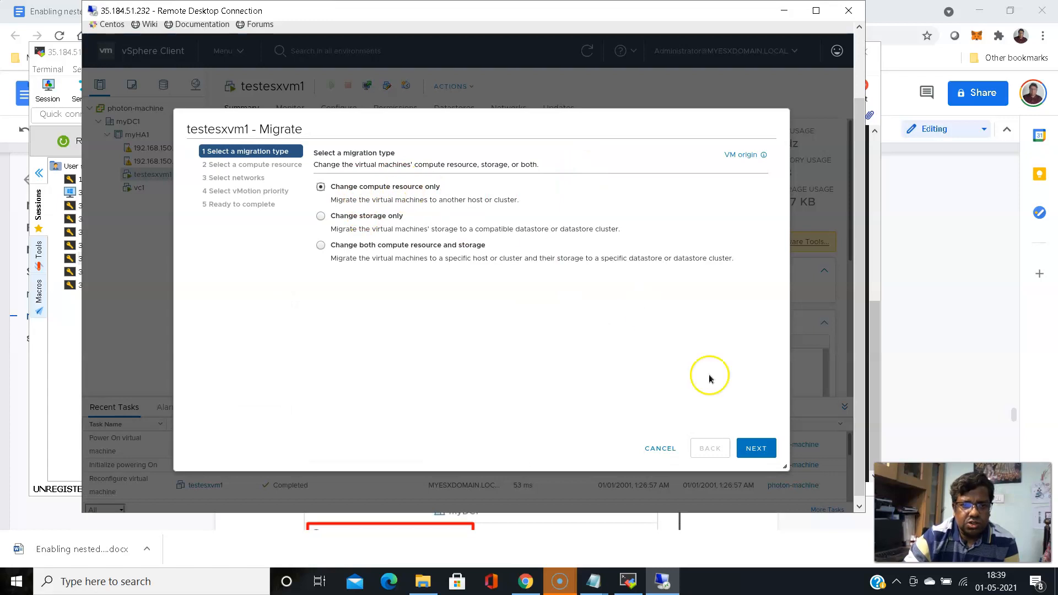
left_click(760, 453)
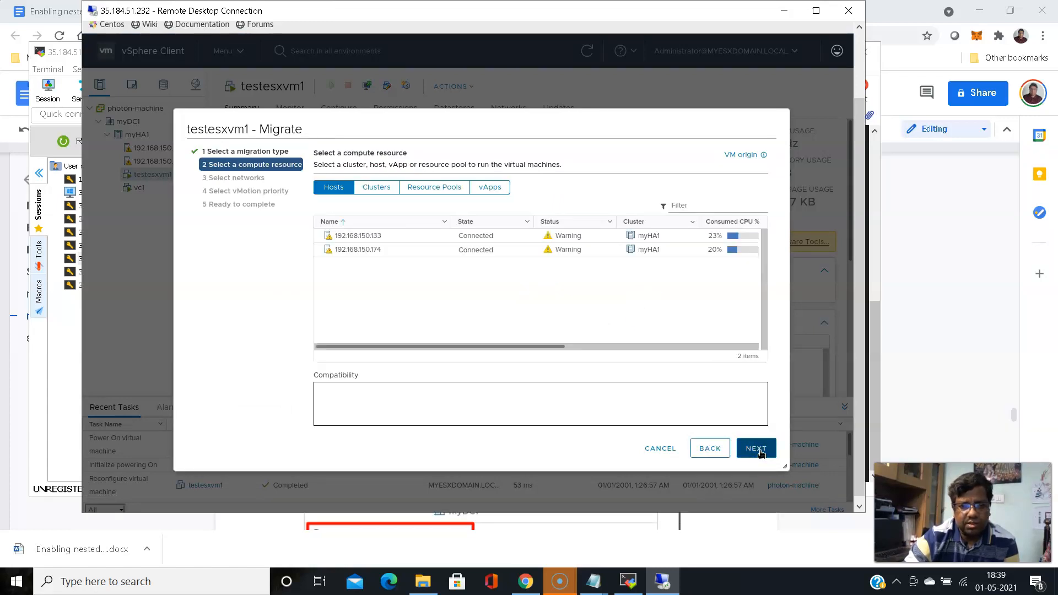
left_click(365, 235)
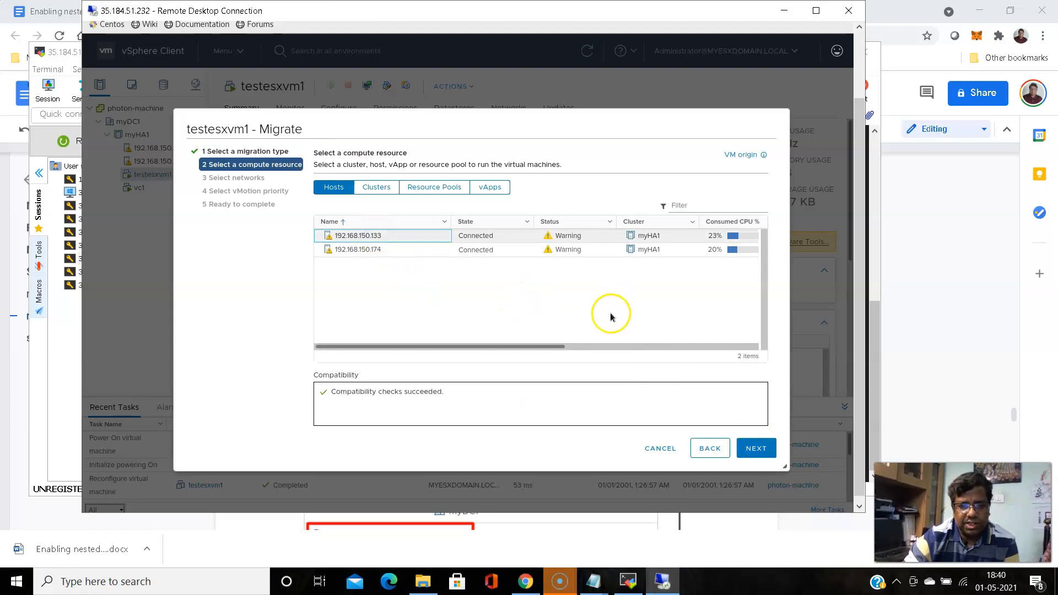
left_click(759, 447)
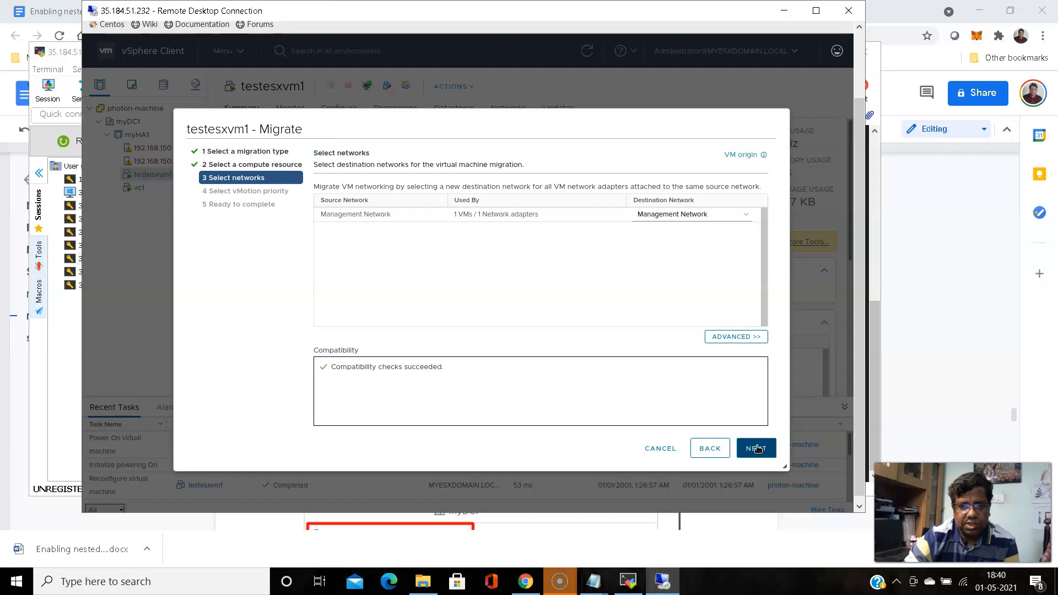
left_click(756, 449)
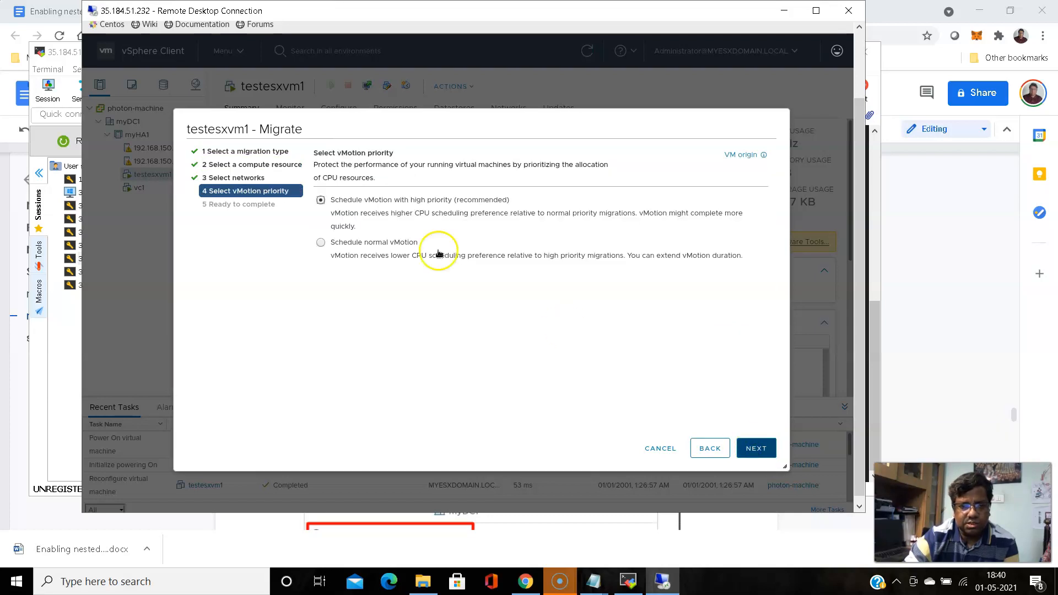
left_click(760, 448)
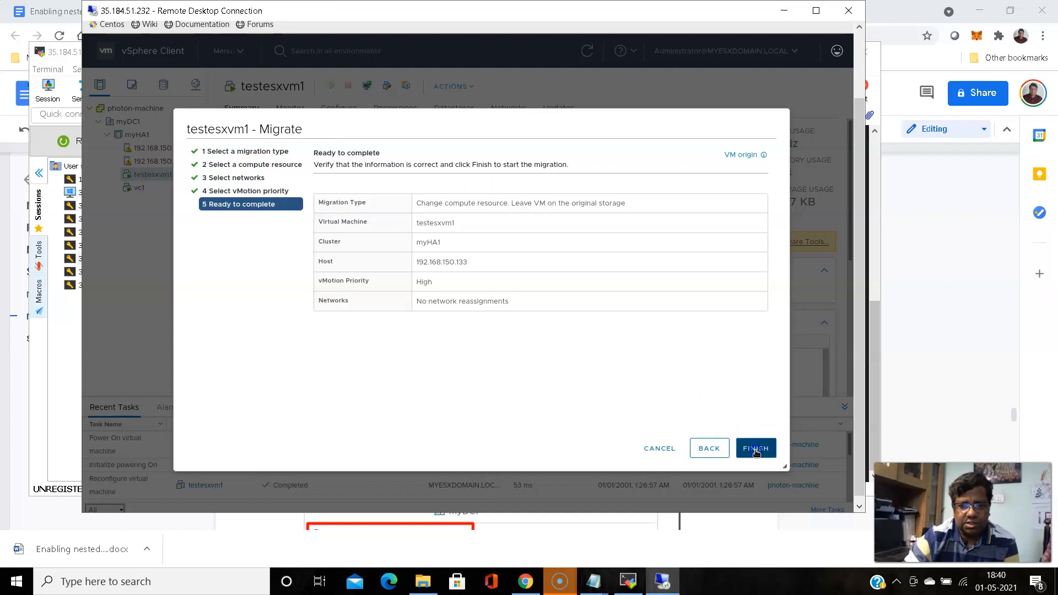
left_click(755, 448)
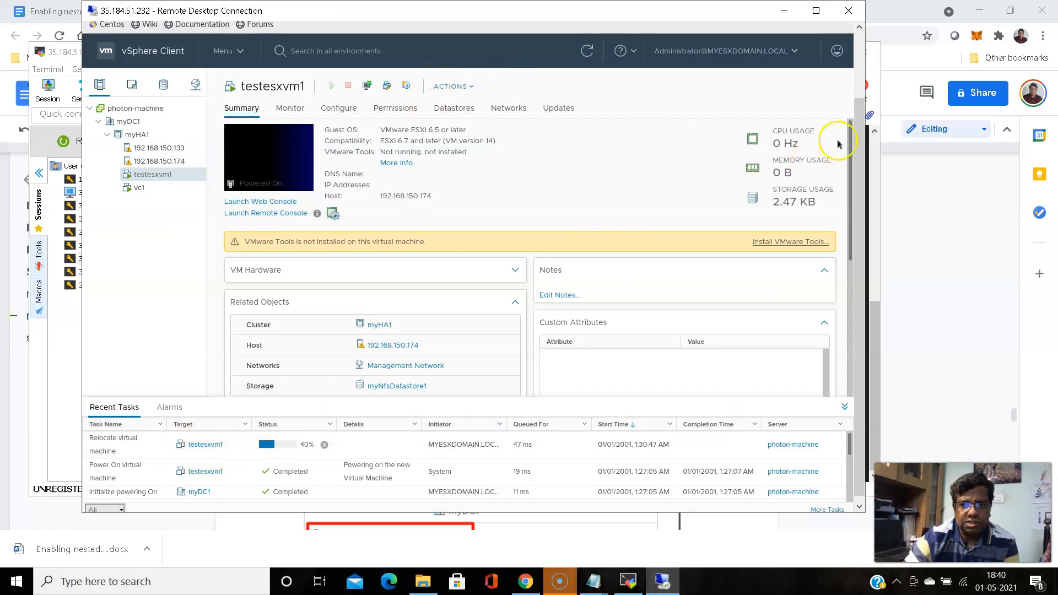
Reload testesxvm1's disconnected console, then confirm its Summary shows host 192.168.150.133 and the task Completed
scroll(862, 130, "up", 1)
scroll(862, 130, "up", 3)
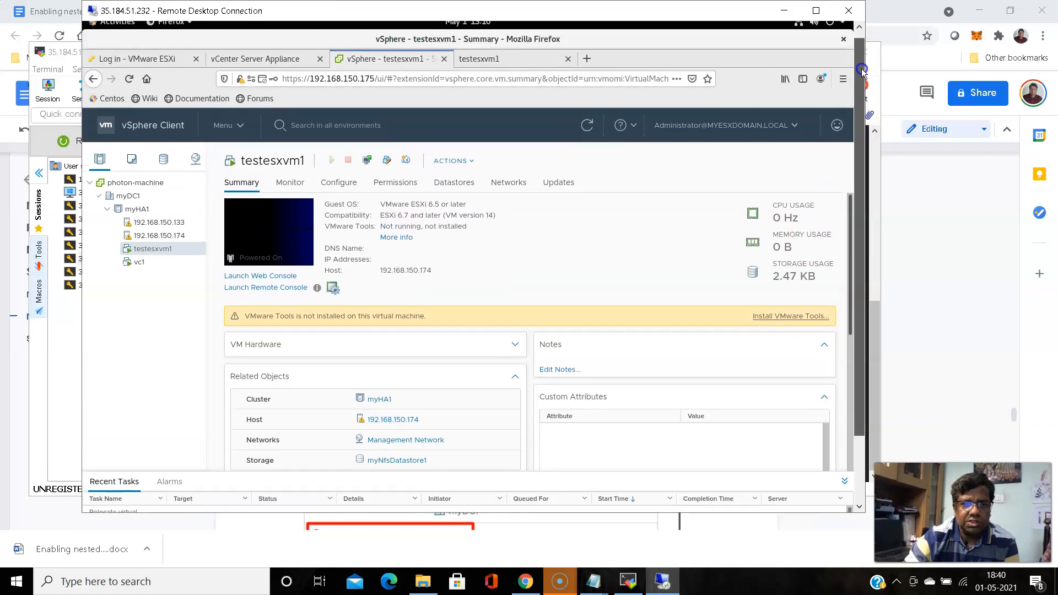
left_click(508, 60)
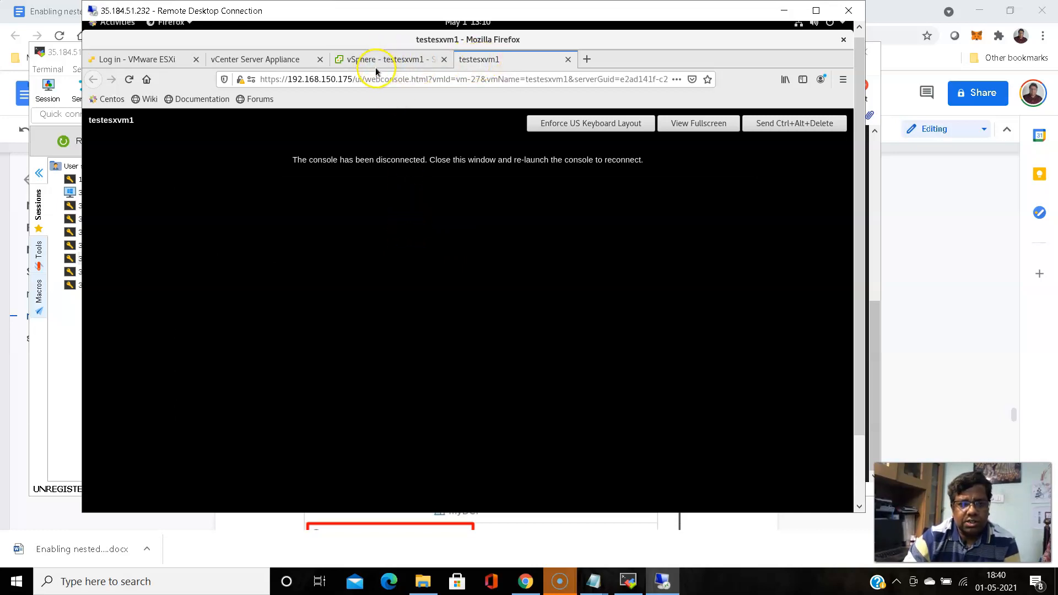
left_click(132, 80)
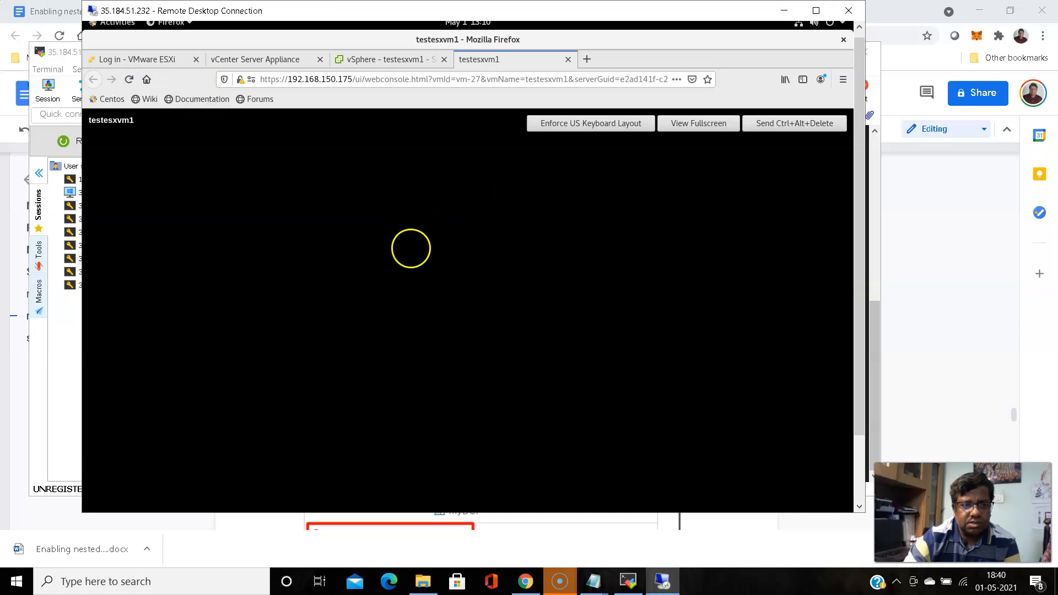
left_click(379, 58)
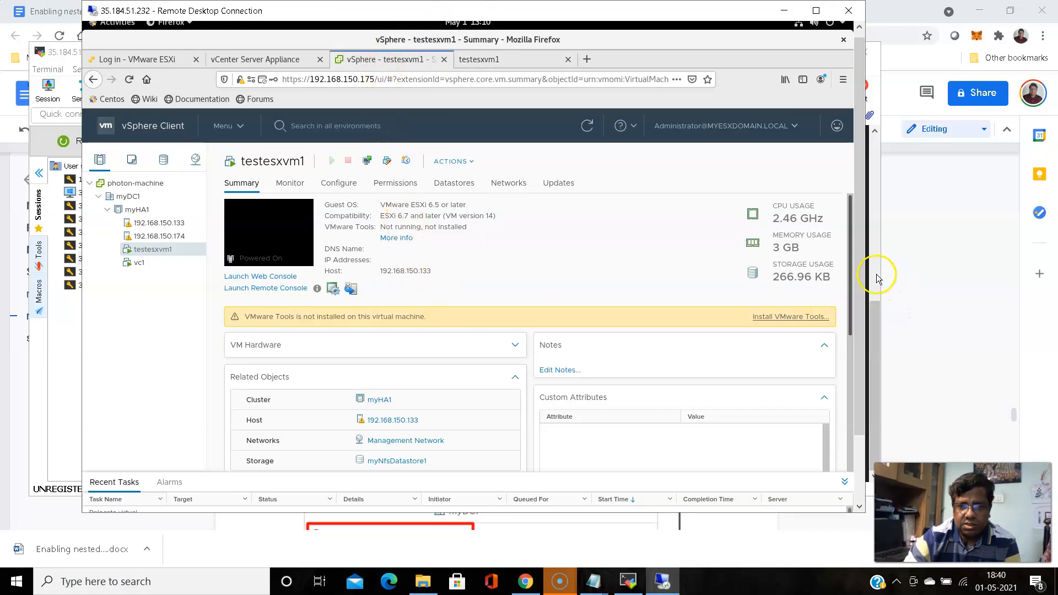
left_click_drag(856, 274, 858, 345)
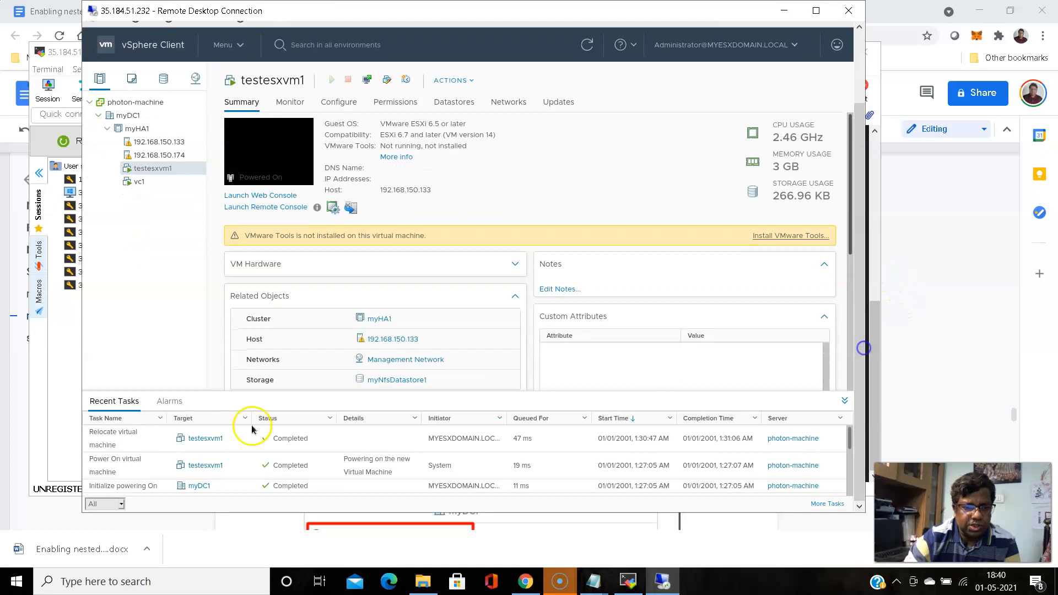
left_click_drag(857, 309, 857, 238)
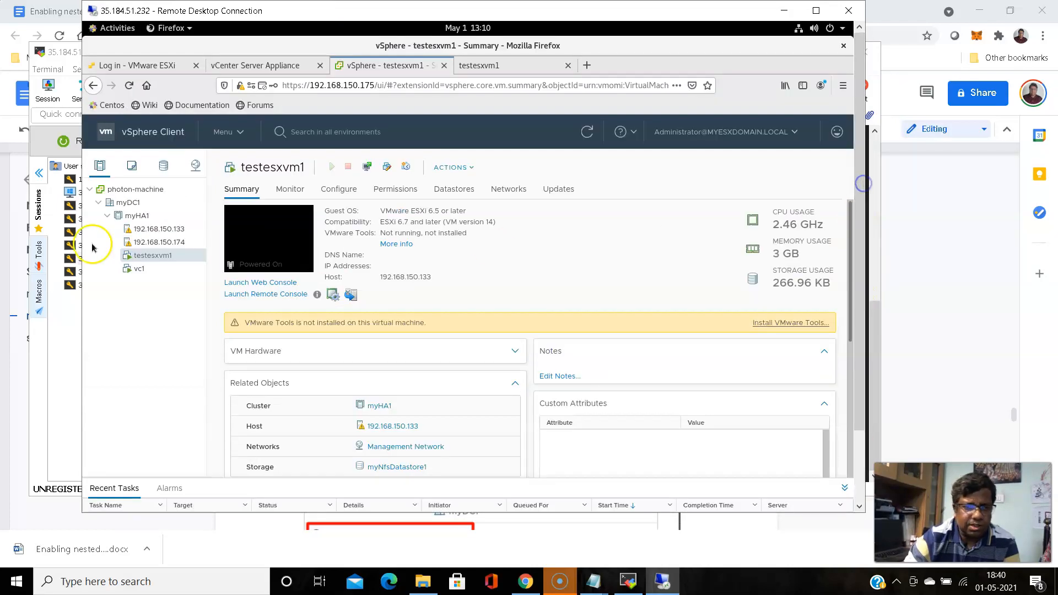
left_click(151, 257)
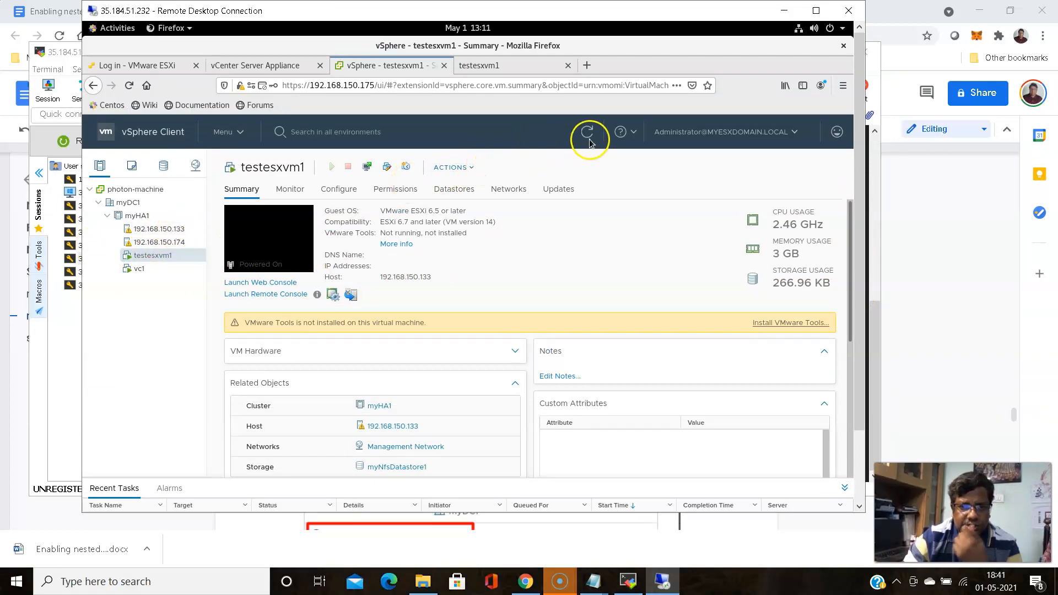
Watch testesxvm1 boot ESXi in its web console
left_click(503, 68)
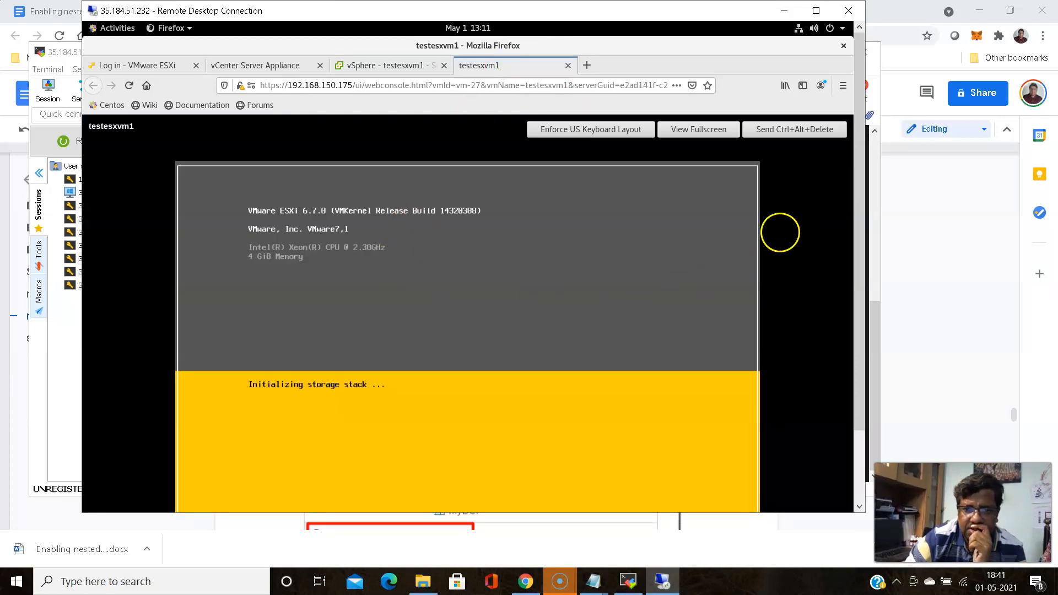
left_click_drag(857, 201, 869, 259)
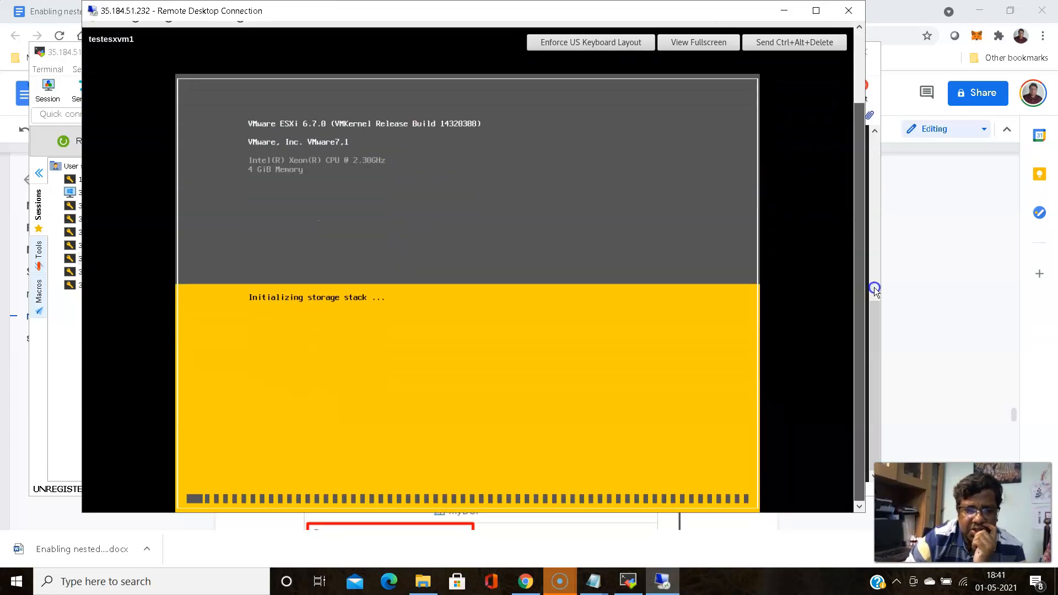
left_click_drag(854, 286, 855, 326)
left_click(860, 359)
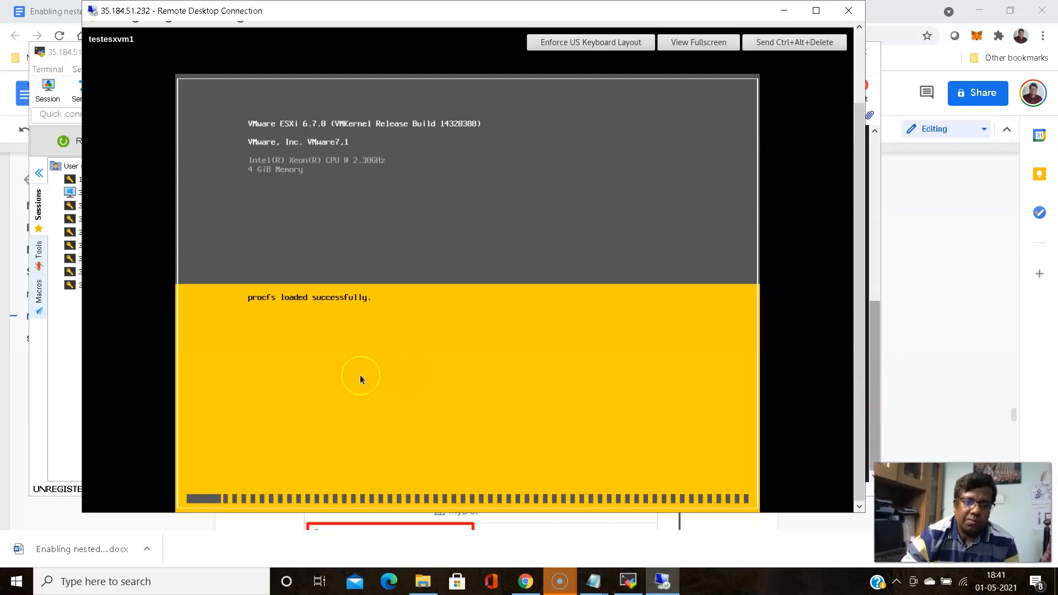
left_click(853, 238)
left_click_drag(854, 182, 875, 113)
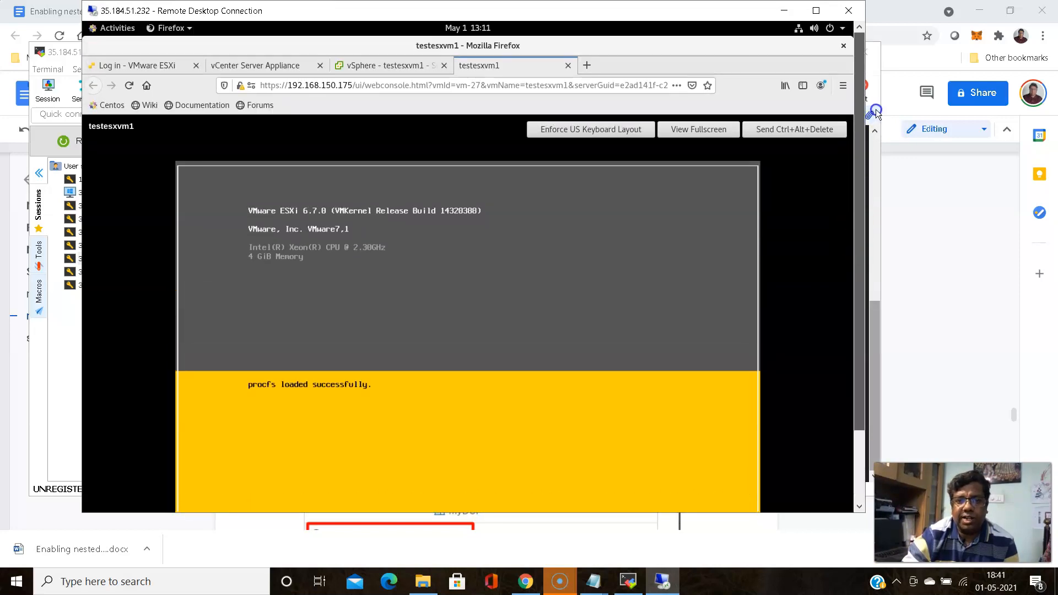
Compare vc1 and testesxvm1 summaries, recheck the boot, and end on vc1's summary on 192.168.150.133
left_click(381, 66)
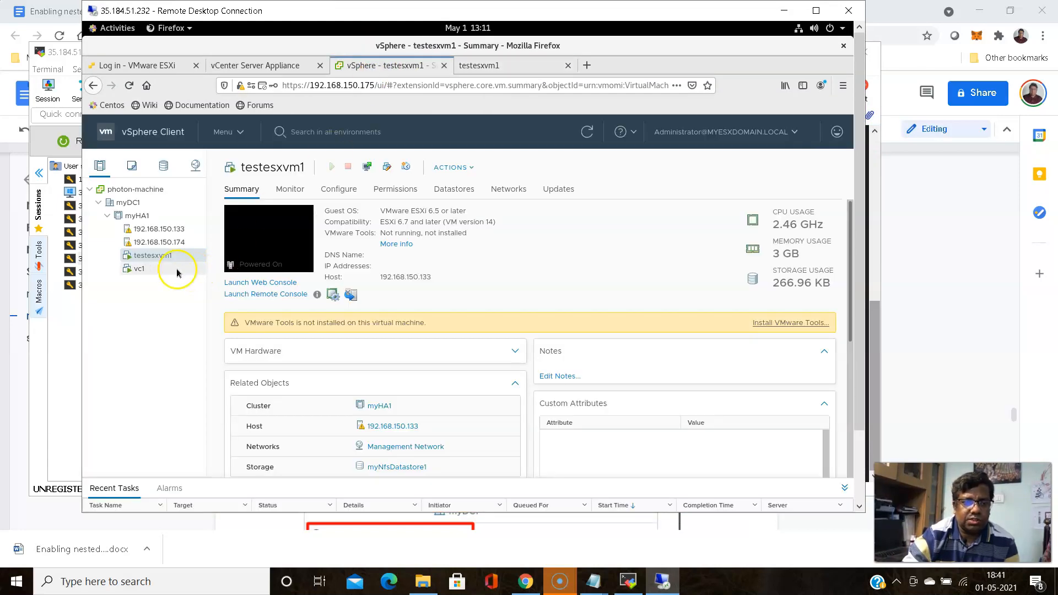
left_click(132, 273)
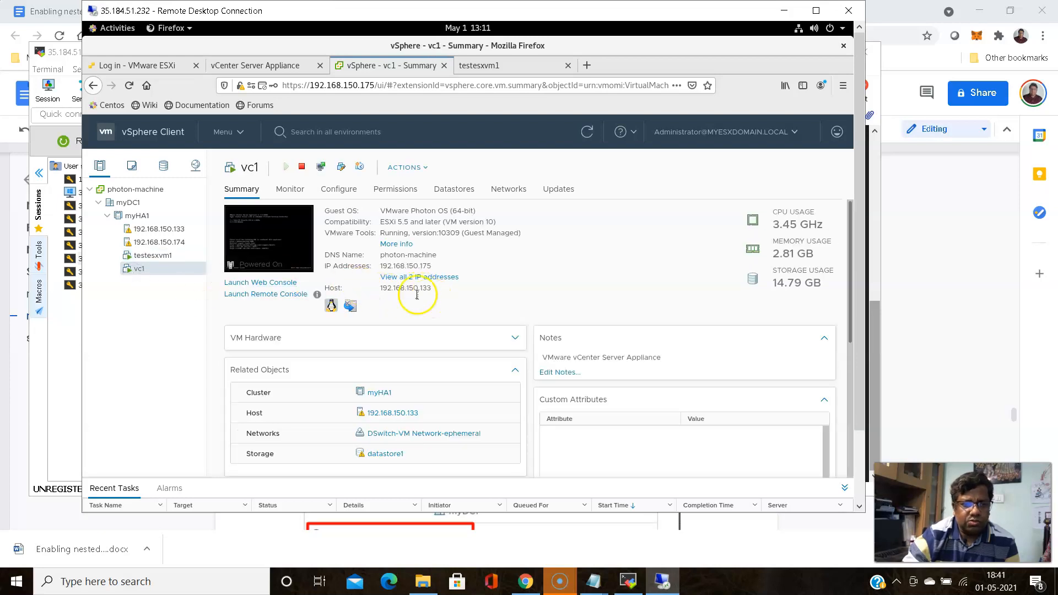
left_click(167, 255)
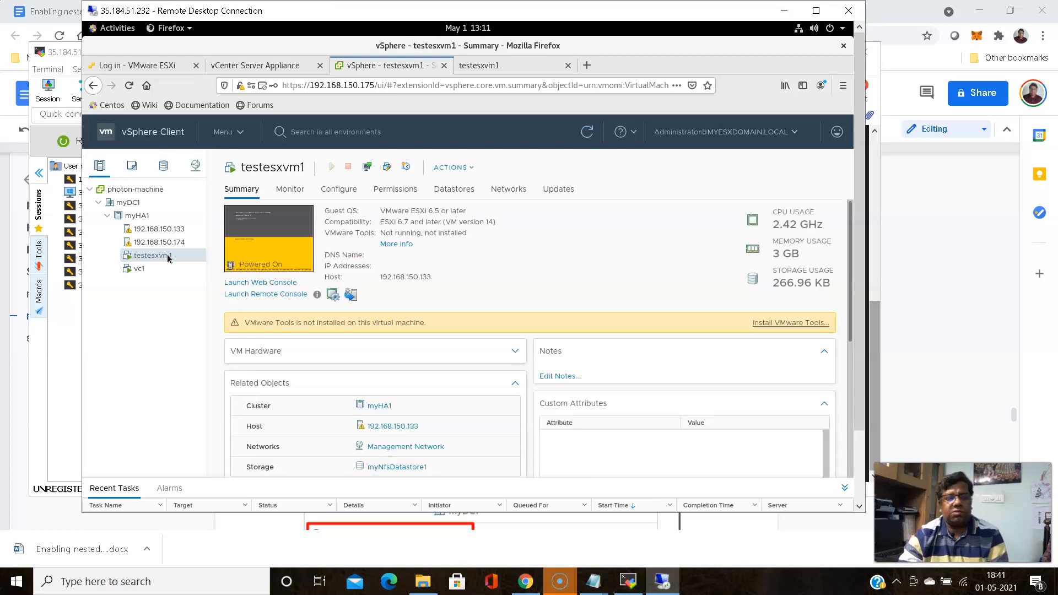
left_click(508, 66)
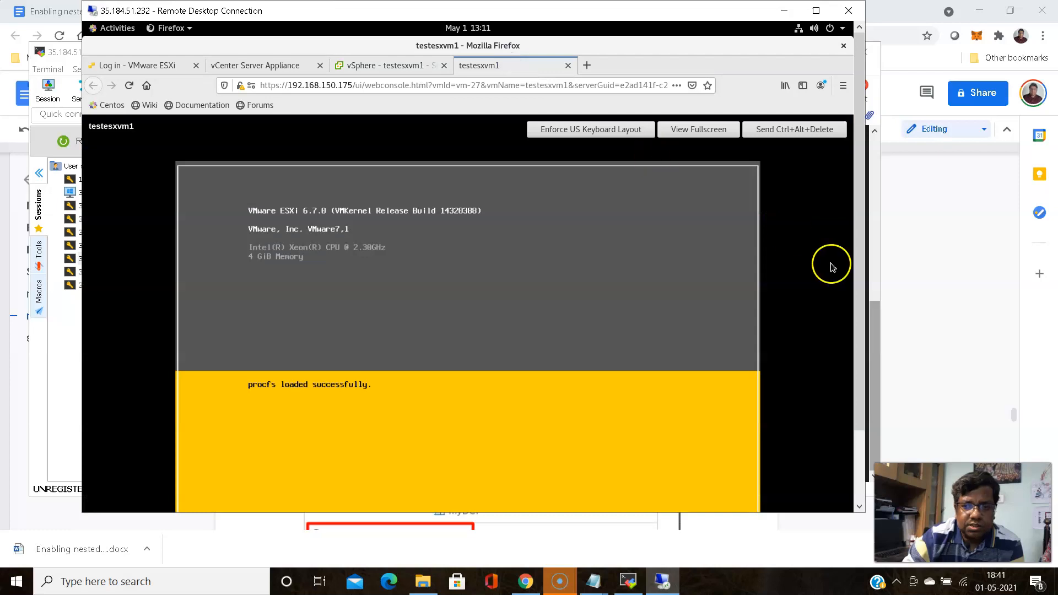
left_click_drag(858, 233, 461, 99)
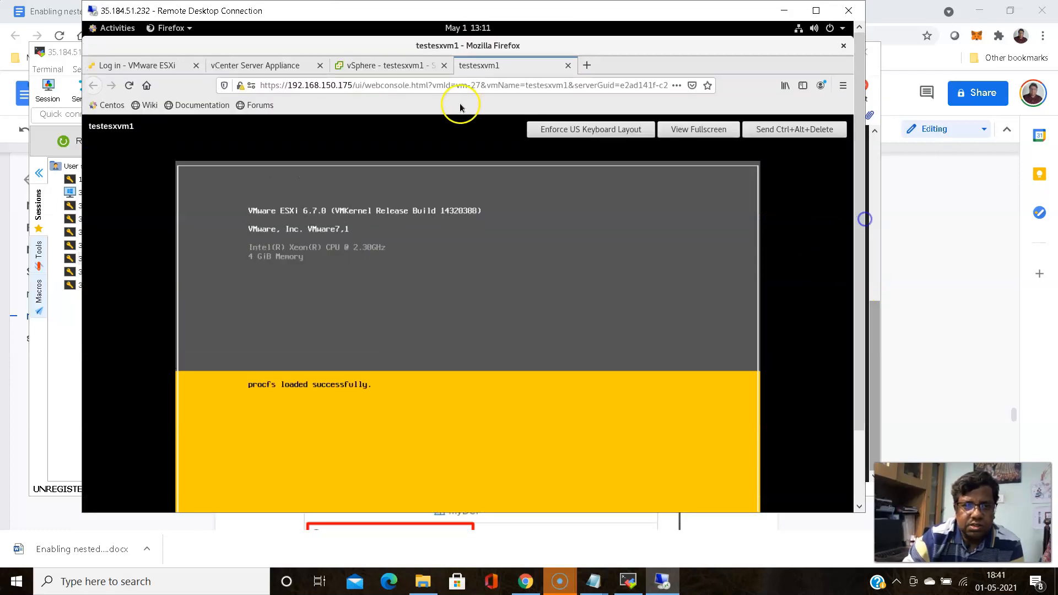
left_click(367, 66)
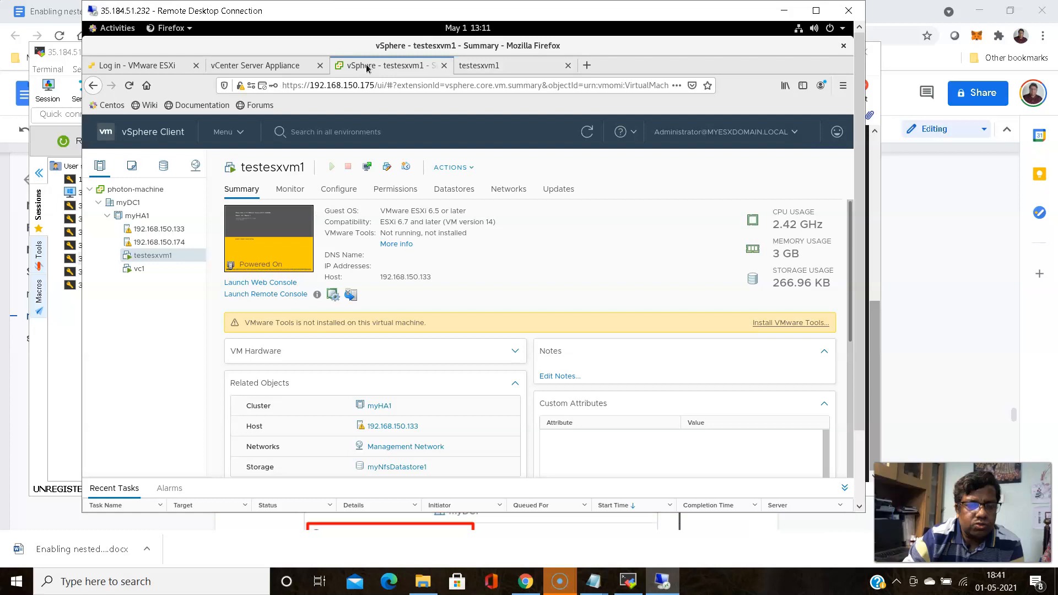
left_click(139, 270)
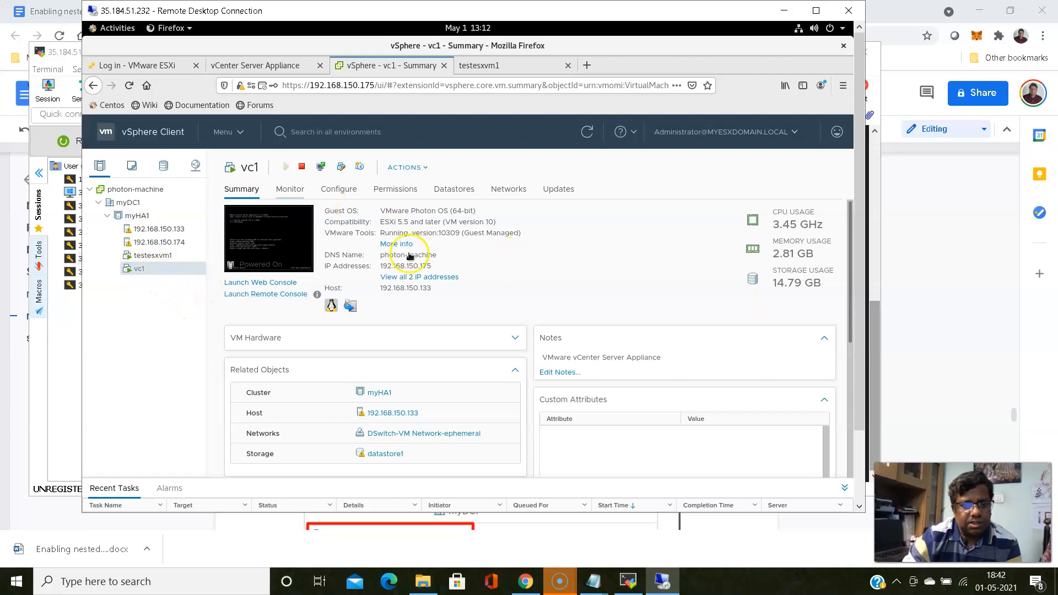
Start migrating vc1 with compute resource only, choosing destination host 192.168.150.133
right_click(140, 275)
left_click(179, 267)
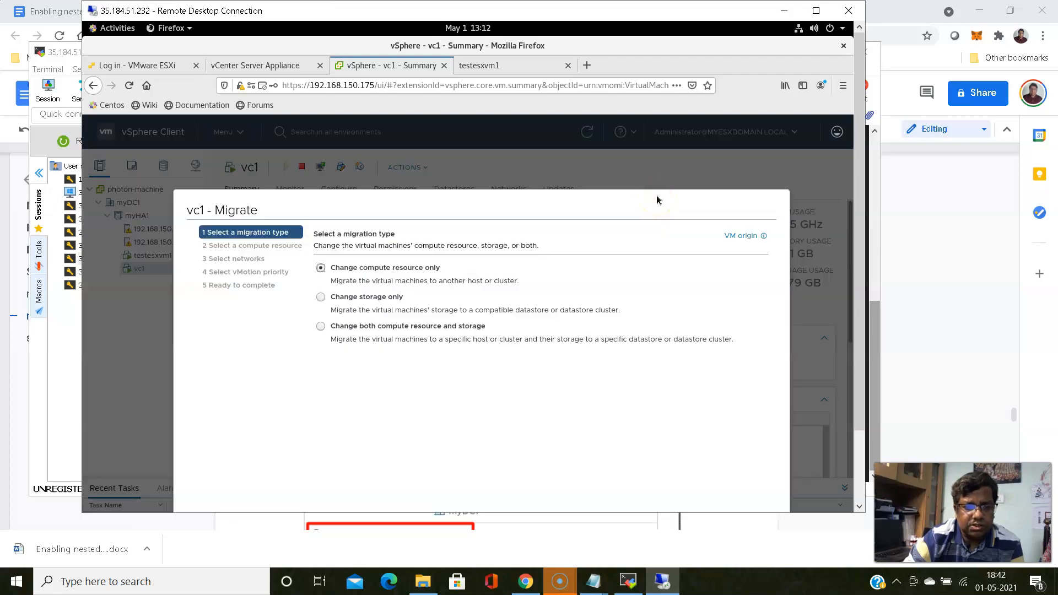
left_click_drag(862, 193, 867, 259)
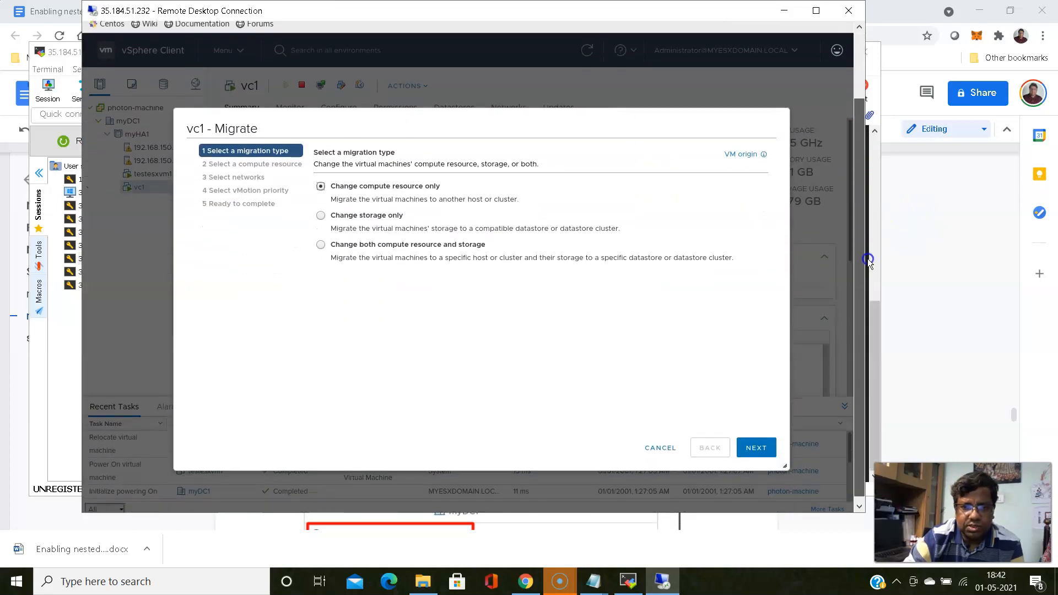
left_click(756, 442)
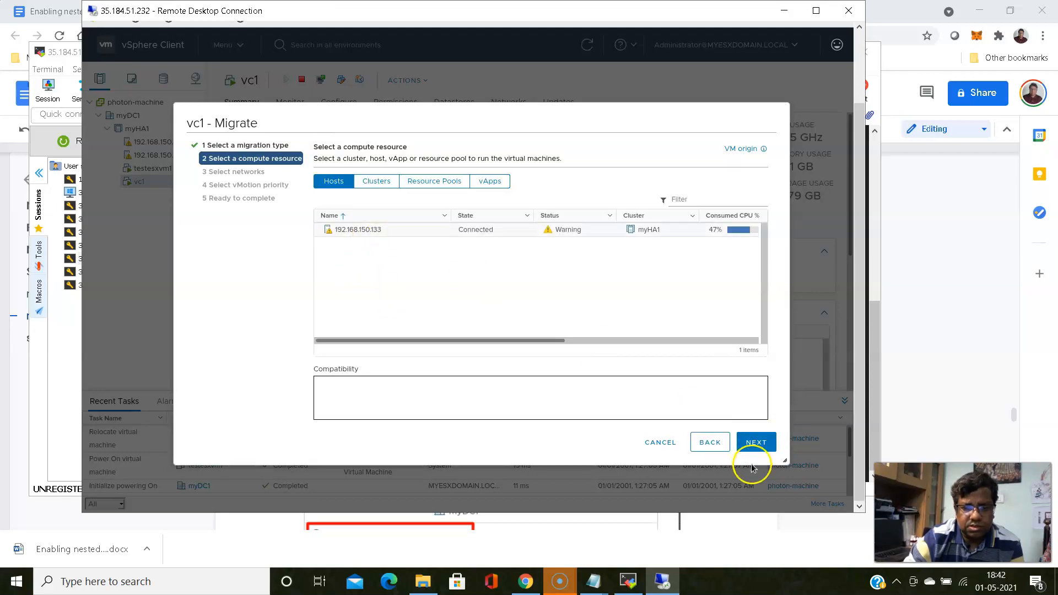
left_click(756, 442)
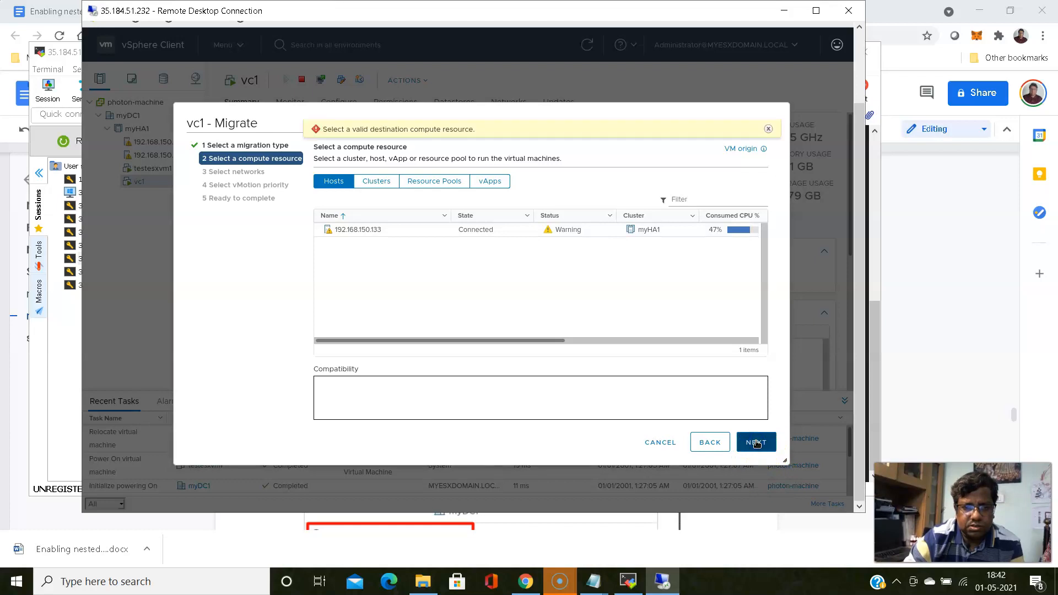
left_click(379, 225)
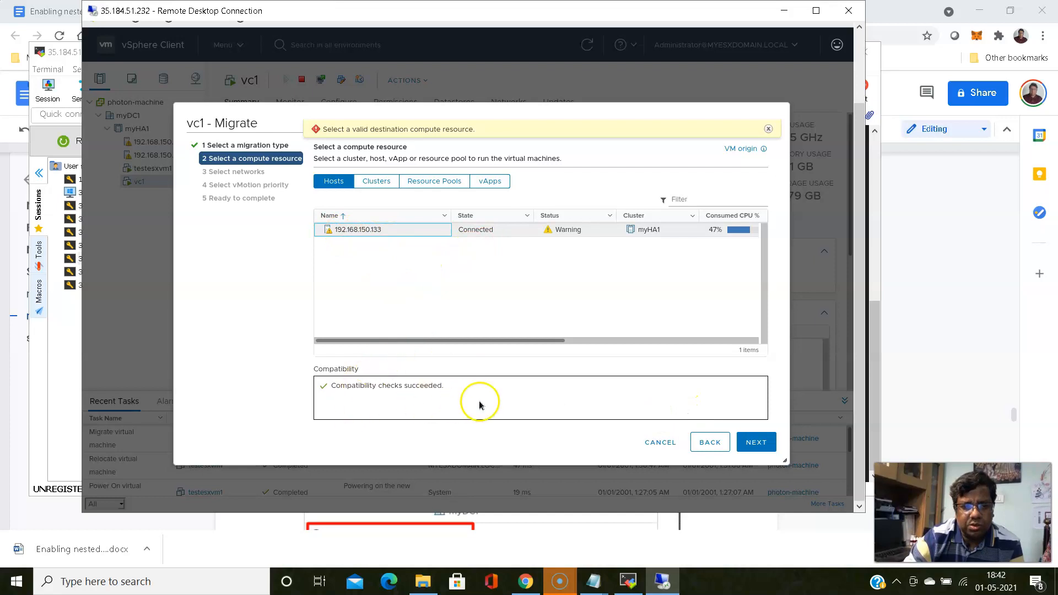
left_click(763, 442)
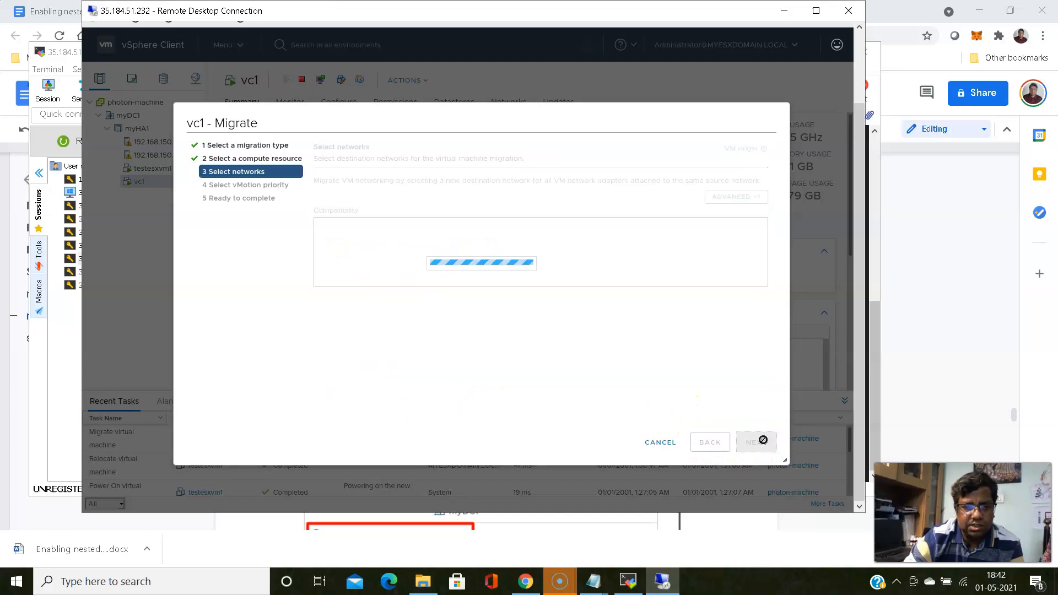
Keep vc1's network mapping and high vMotion priority, and finish the migration
left_click(753, 450)
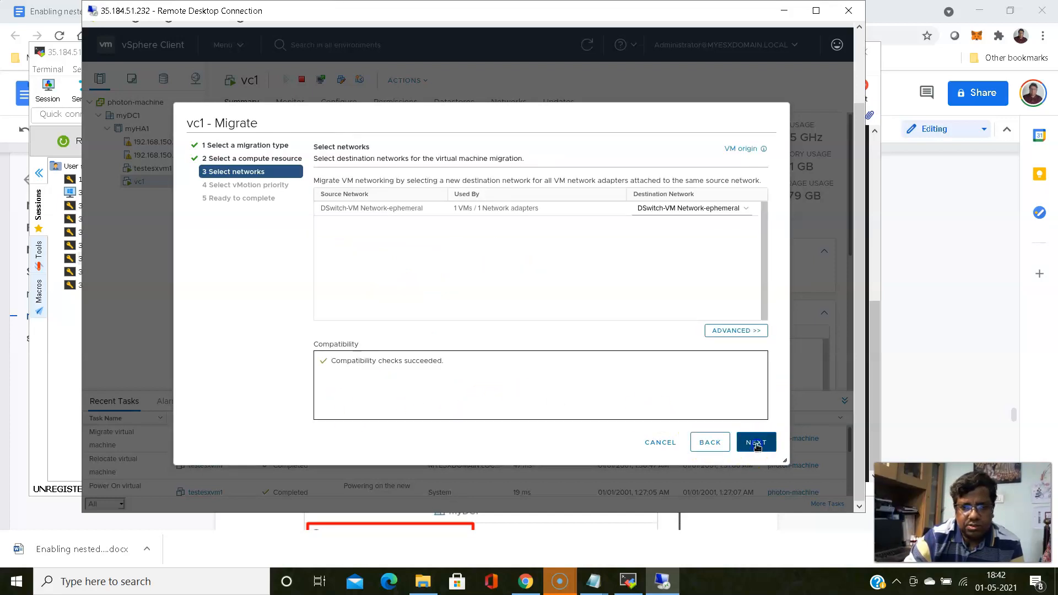
left_click(757, 445)
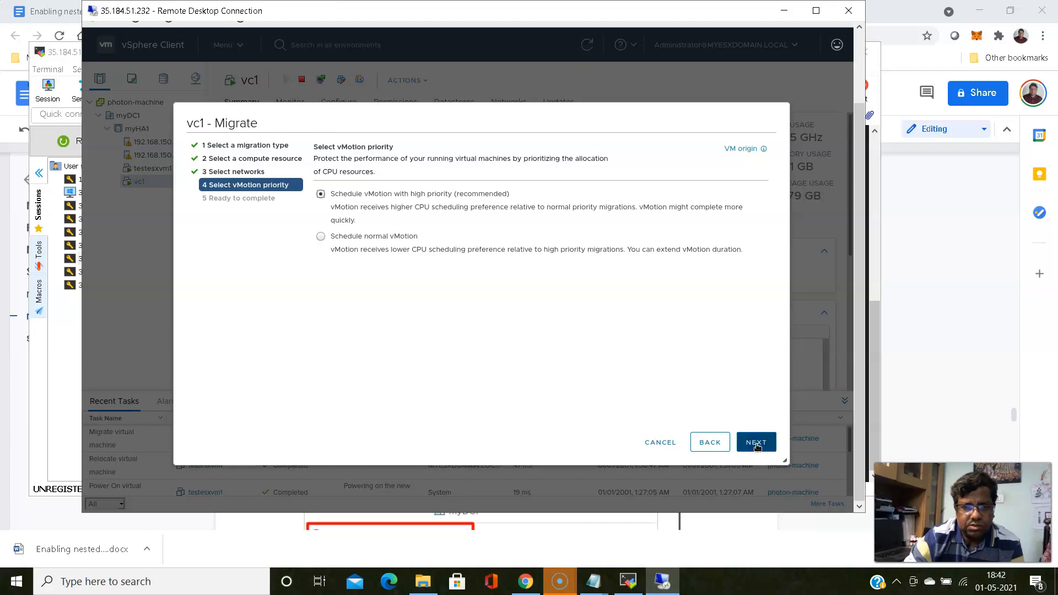
left_click(700, 443)
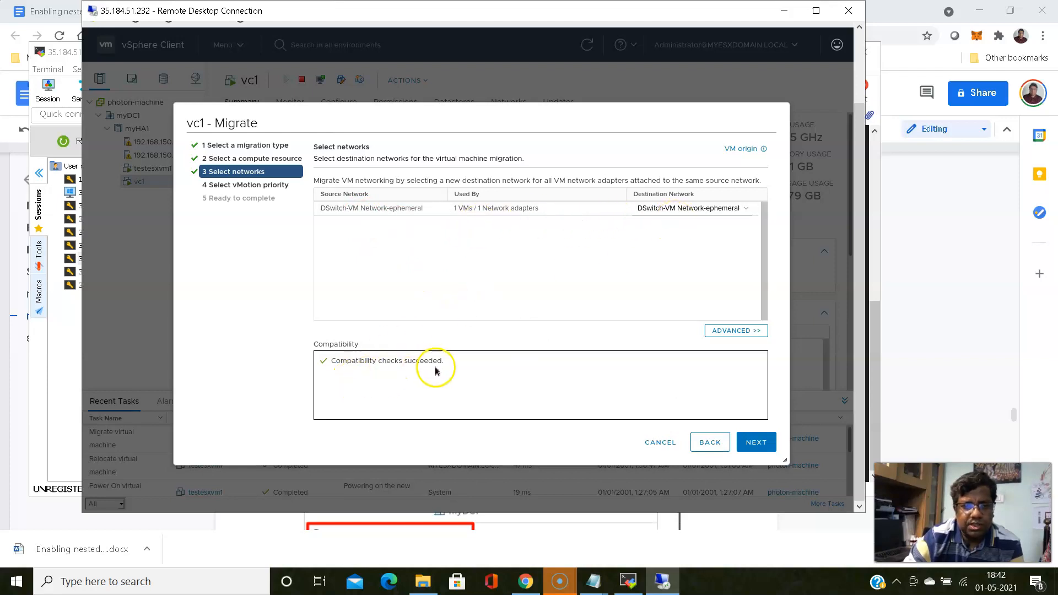
left_click(756, 442)
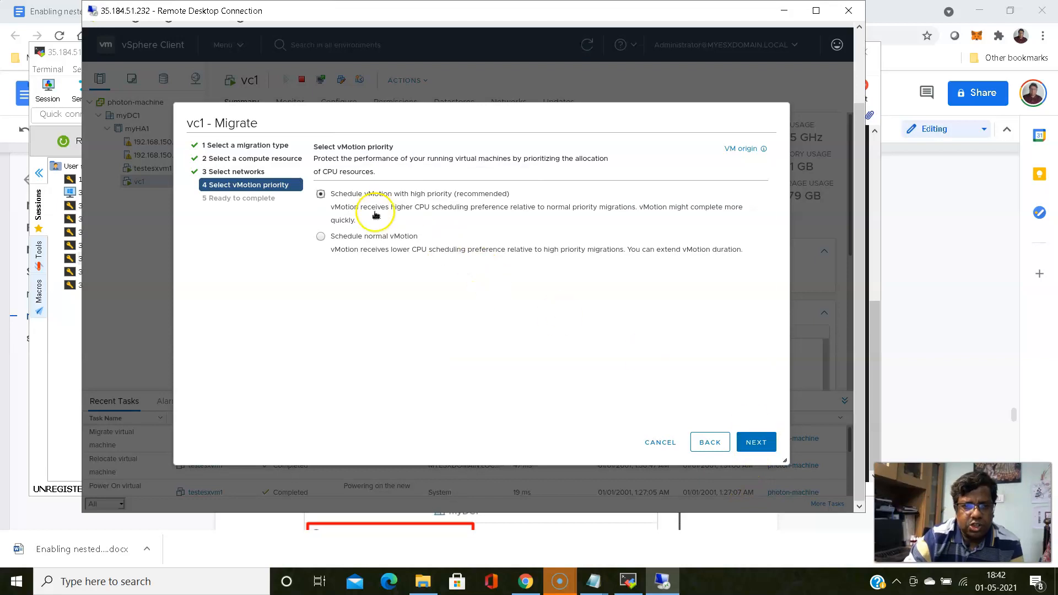
left_click(763, 442)
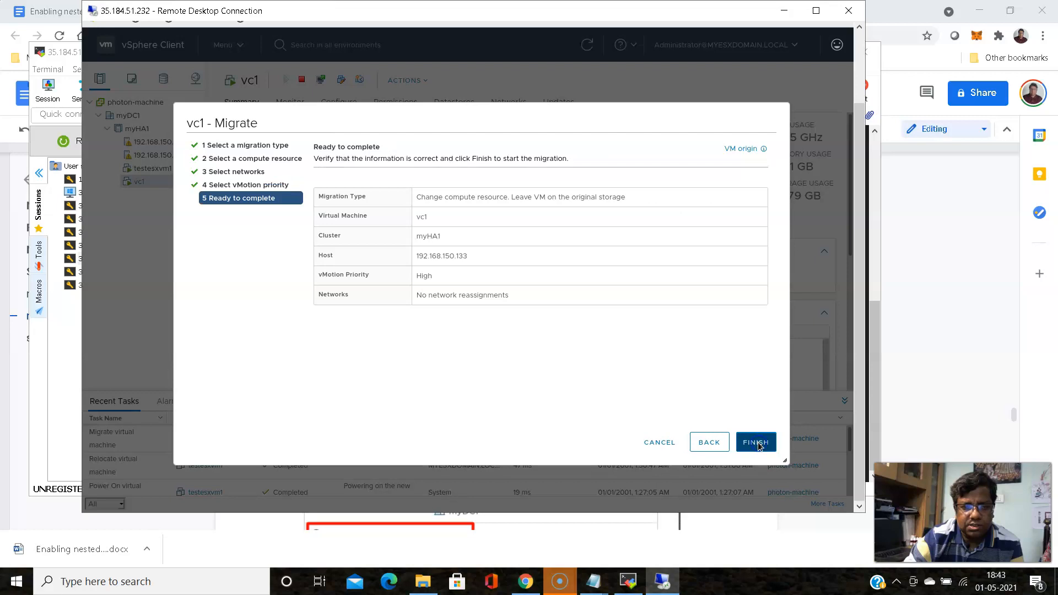
left_click(757, 444)
scroll(632, 191, "down", 2)
scroll(632, 189, "up", 2)
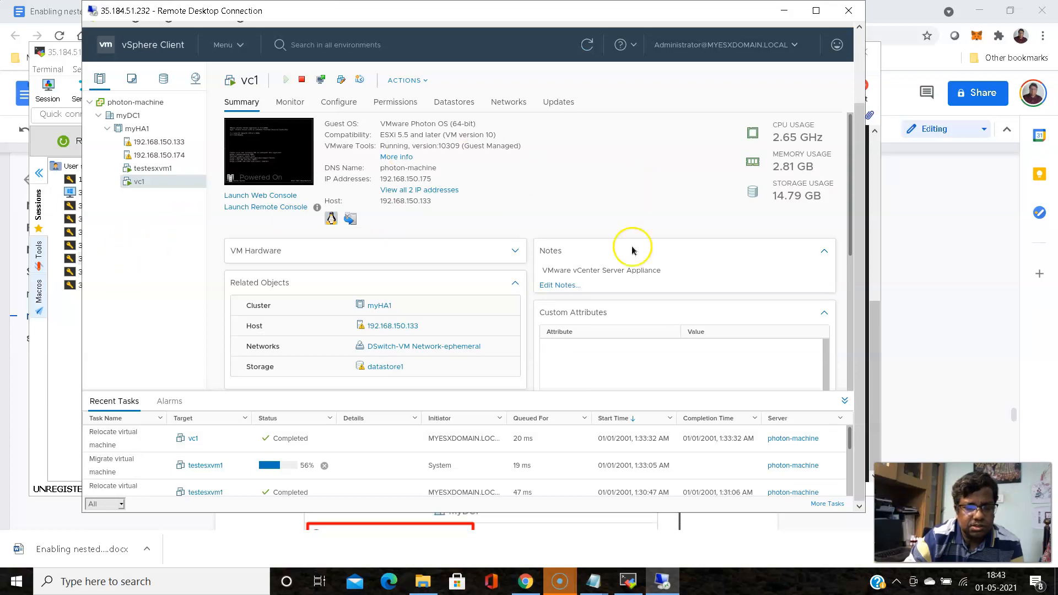
left_click(879, 375)
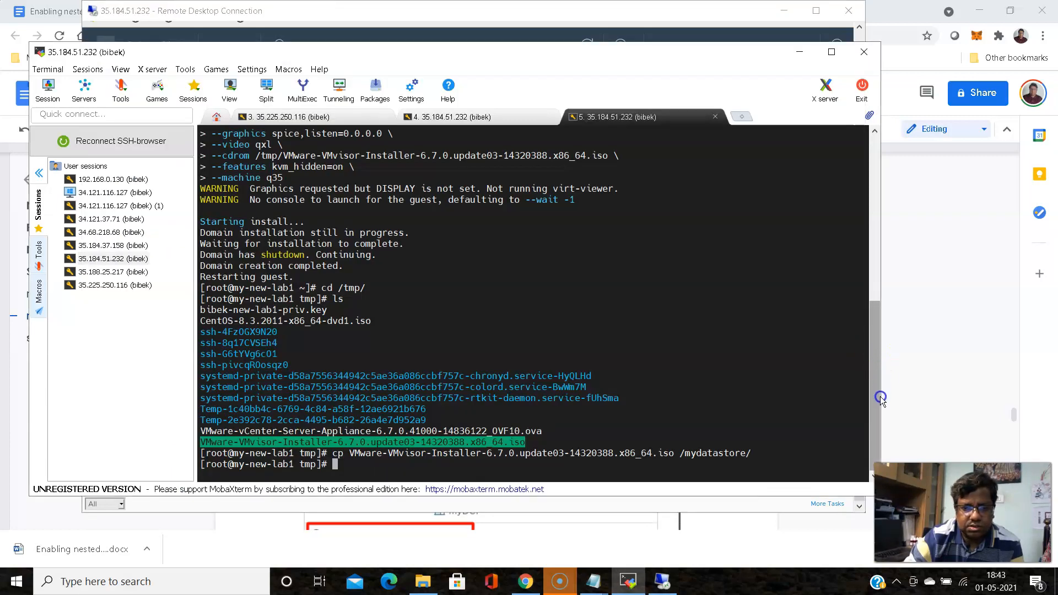
Reload the testesxvm1 web console until the ESXi screen reconnects, then return to vc1's summary
left_click(661, 581)
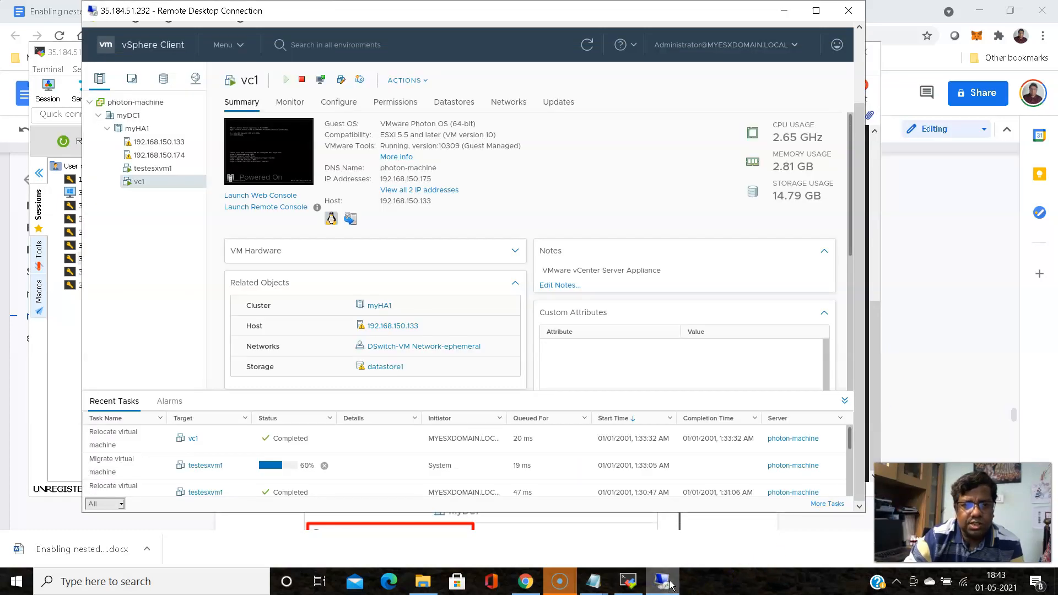
left_click(854, 72)
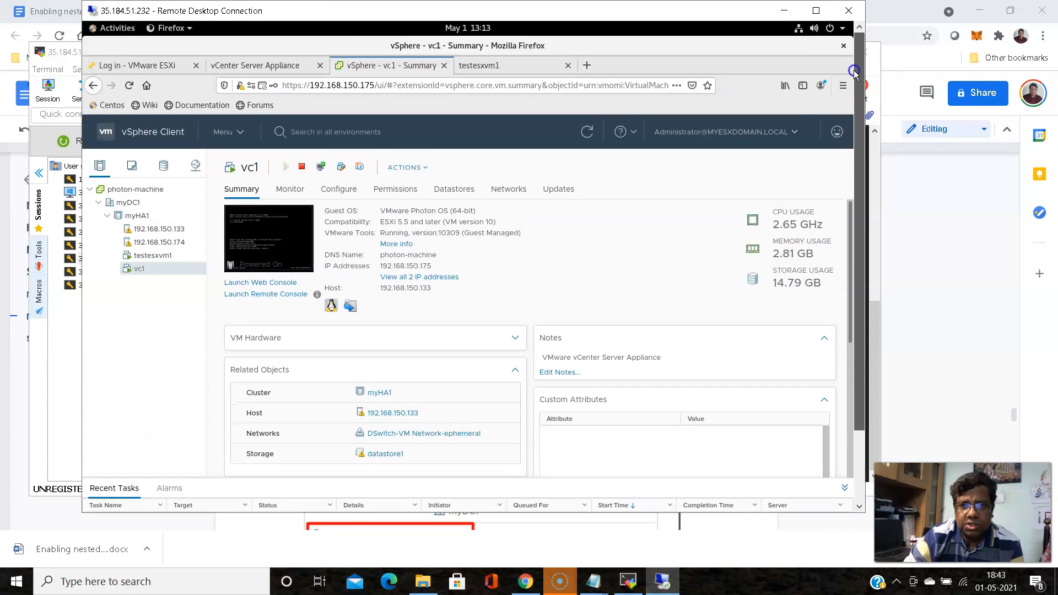
left_click(515, 66)
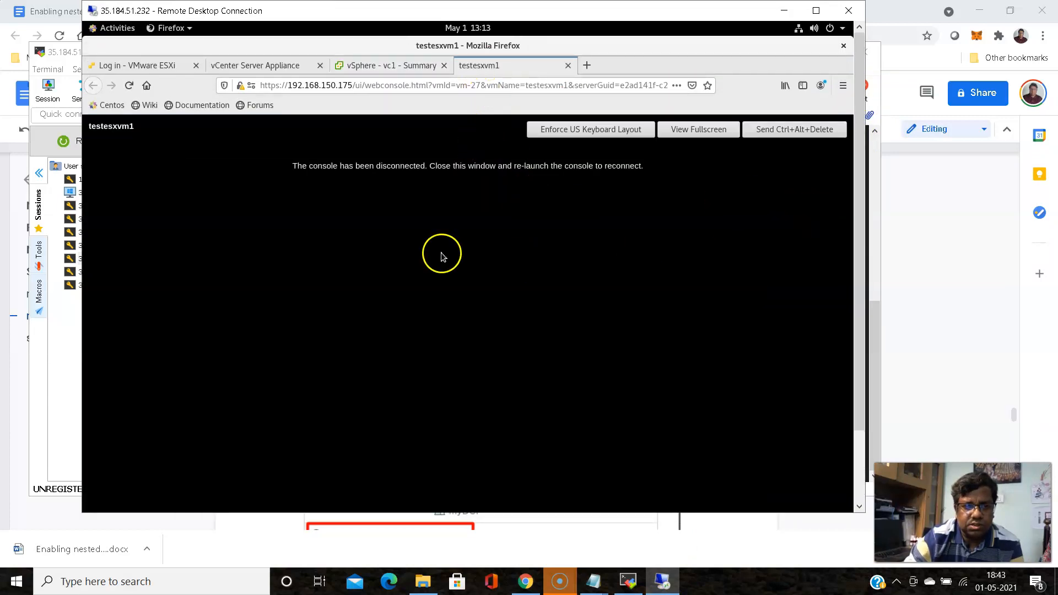
left_click(130, 85)
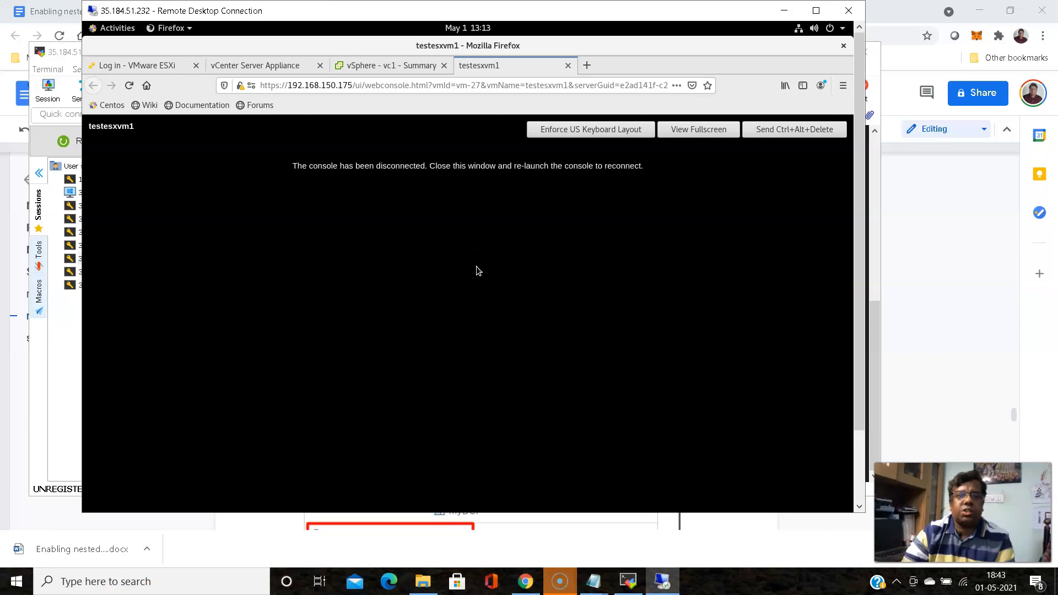
mouse_move(859, 198)
left_mouse_down()
mouse_move(881, 290)
mouse_move(870, 189)
left_mouse_up()
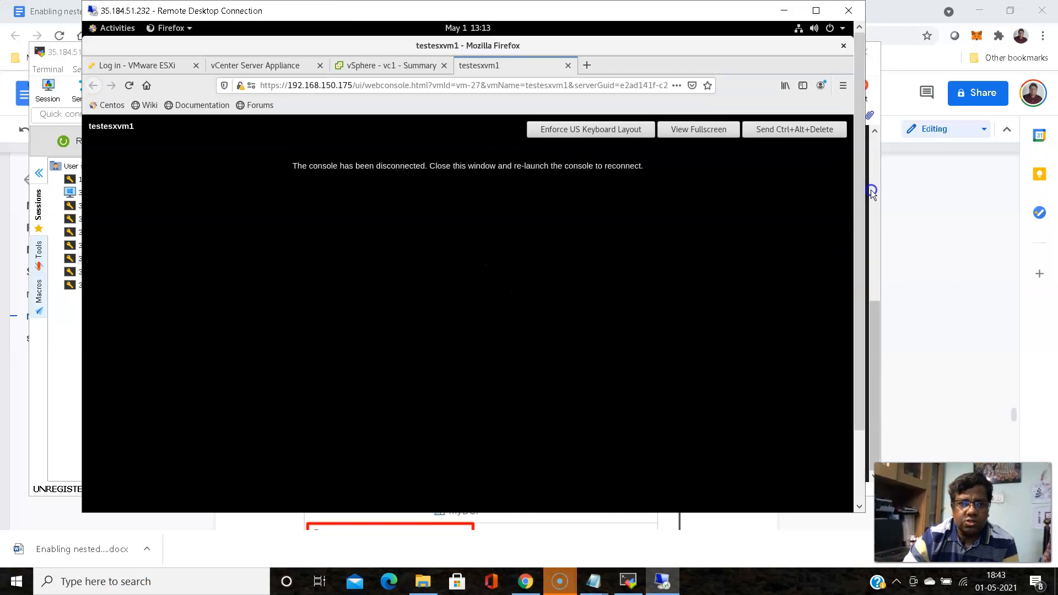
left_click(134, 85)
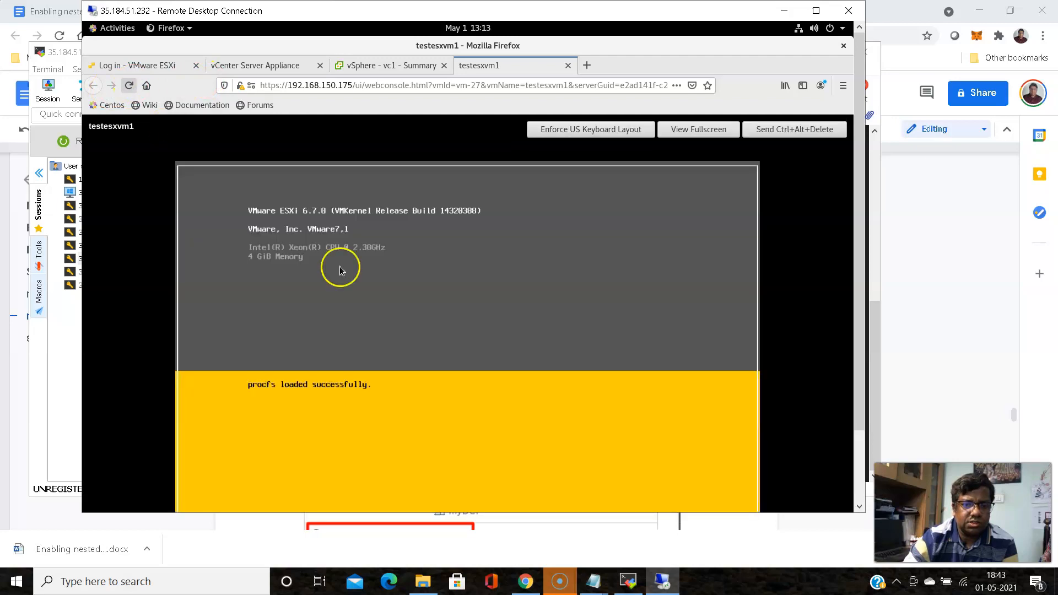
mouse_move(858, 298)
left_mouse_down()
mouse_move(872, 380)
mouse_move(870, 308)
left_mouse_up()
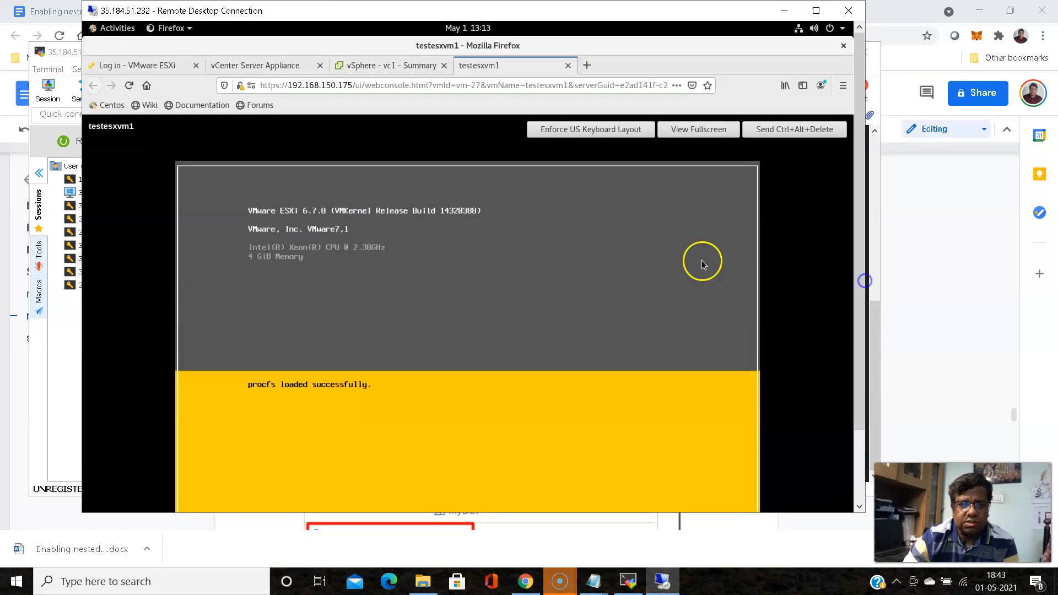
left_click(390, 63)
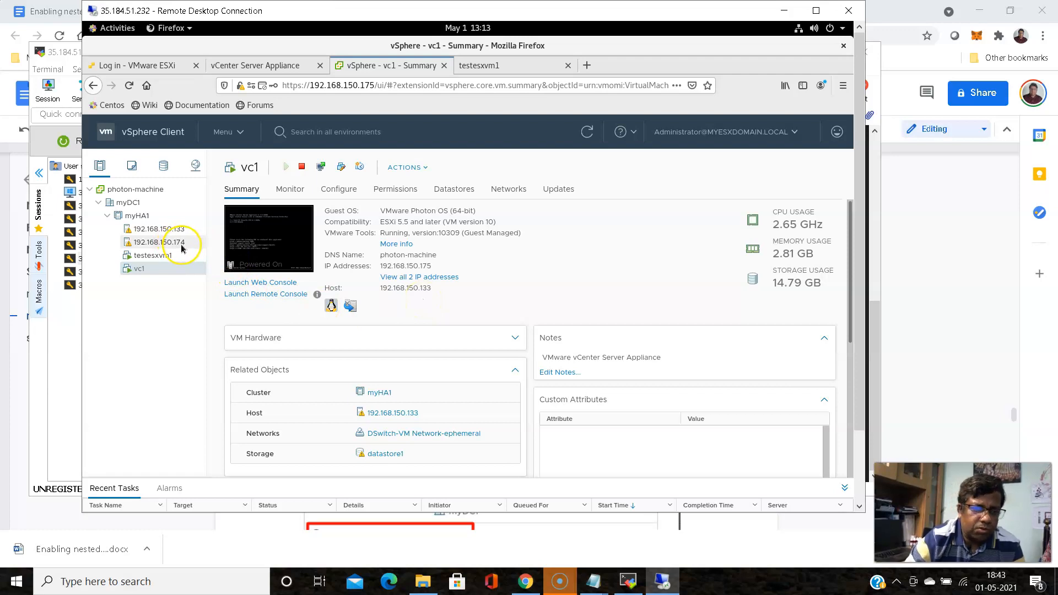
Return to the vSphere desktop and view testesxvm1's summary, now on host 192.168.150.174
mouse_move(593, 589)
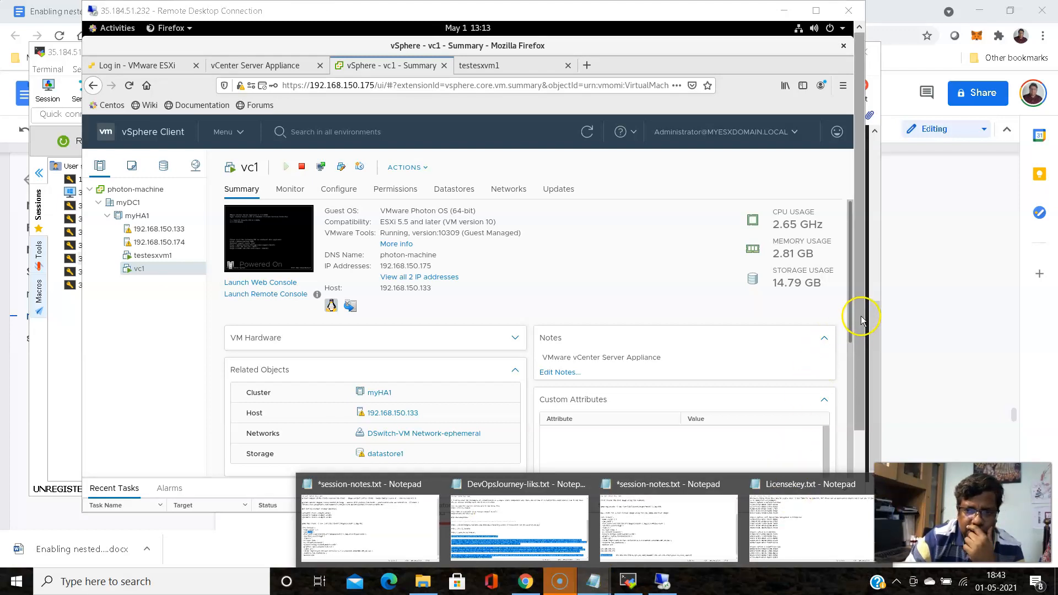
left_click(876, 353)
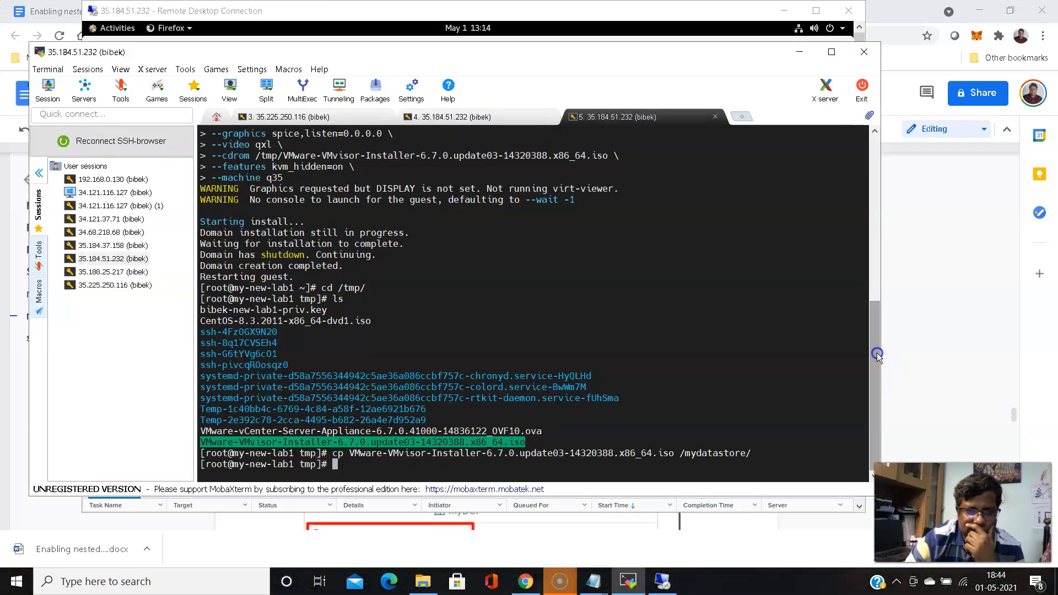
mouse_move(876, 356)
left_mouse_down()
mouse_move(873, 322)
mouse_move(866, 340)
left_mouse_up()
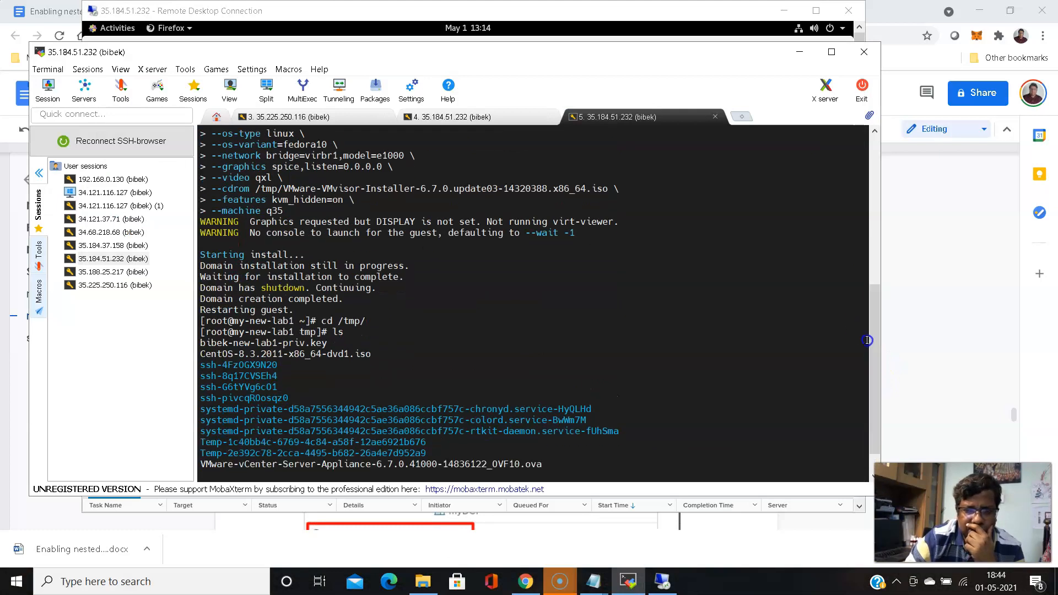
left_click(654, 590)
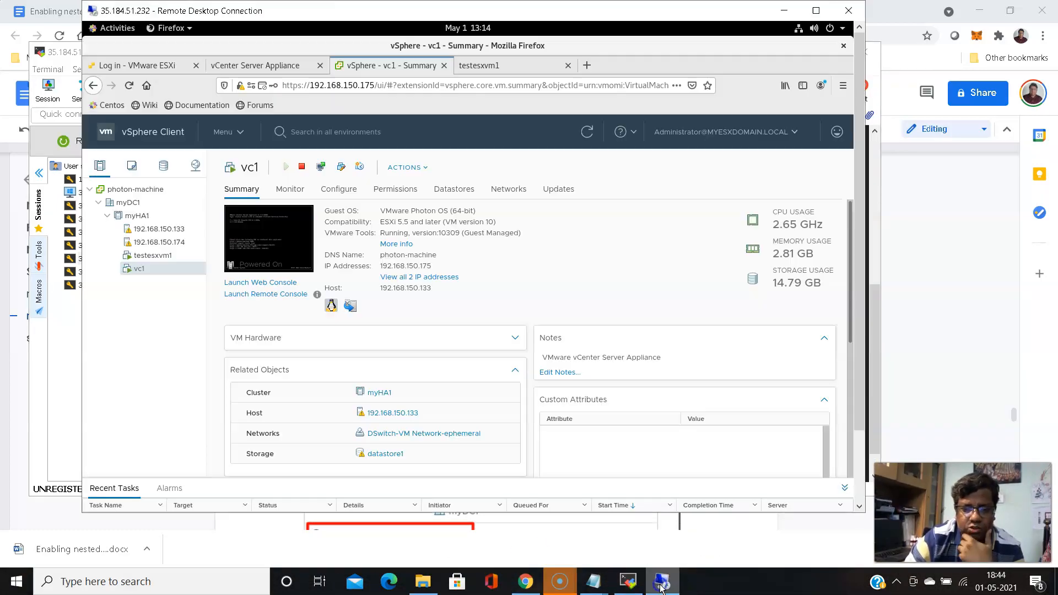
left_click(165, 257)
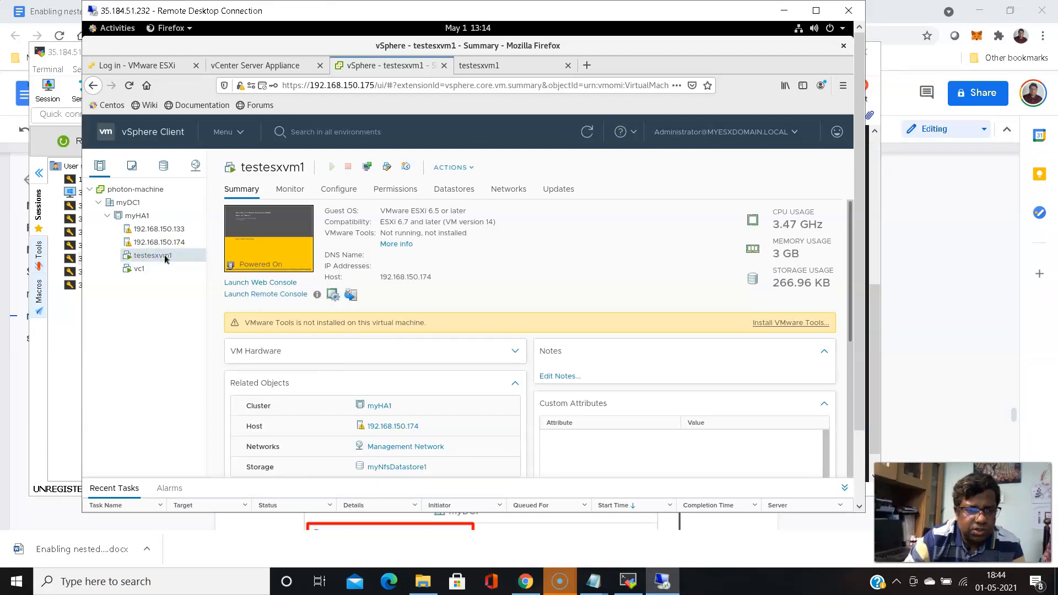
left_click(139, 270)
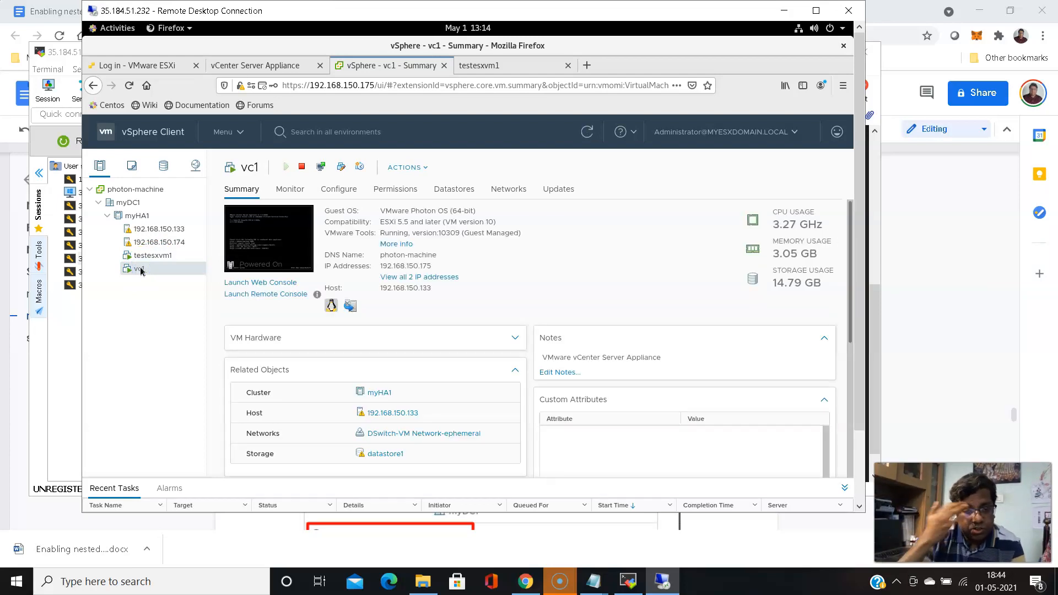
left_click(172, 258)
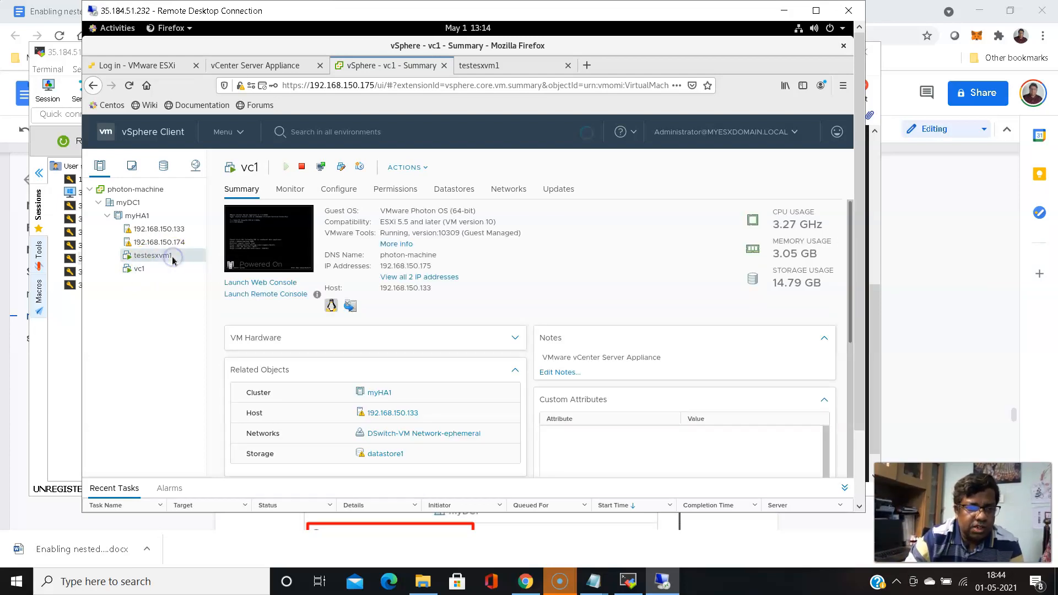
Begin migrating testesxvm1 to host 192.168.150.174, then cancel after the compatibility check
right_click(172, 259)
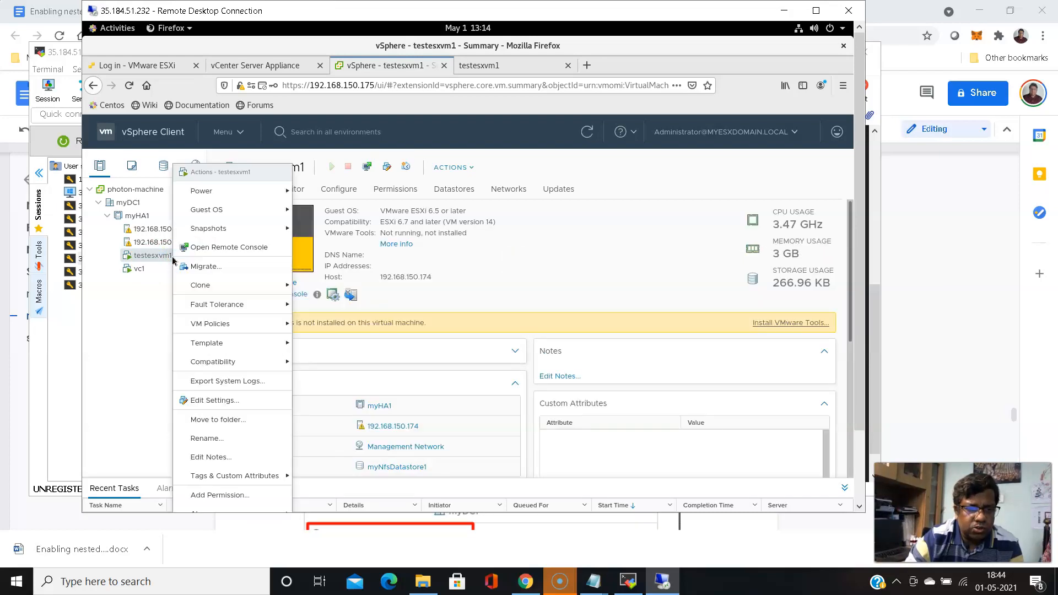
left_click(210, 266)
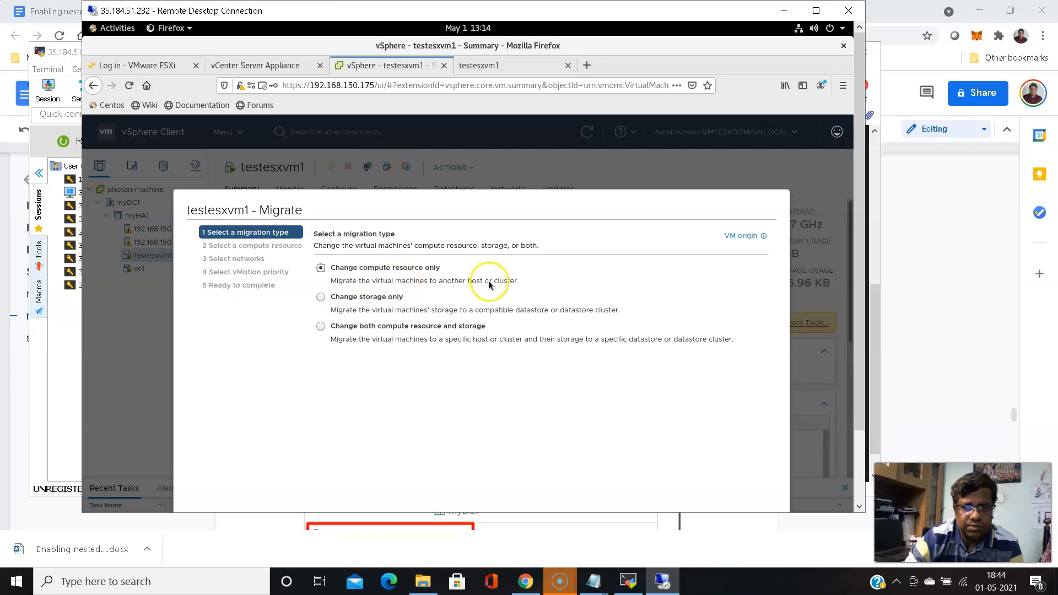
scroll(864, 208, "down", 2)
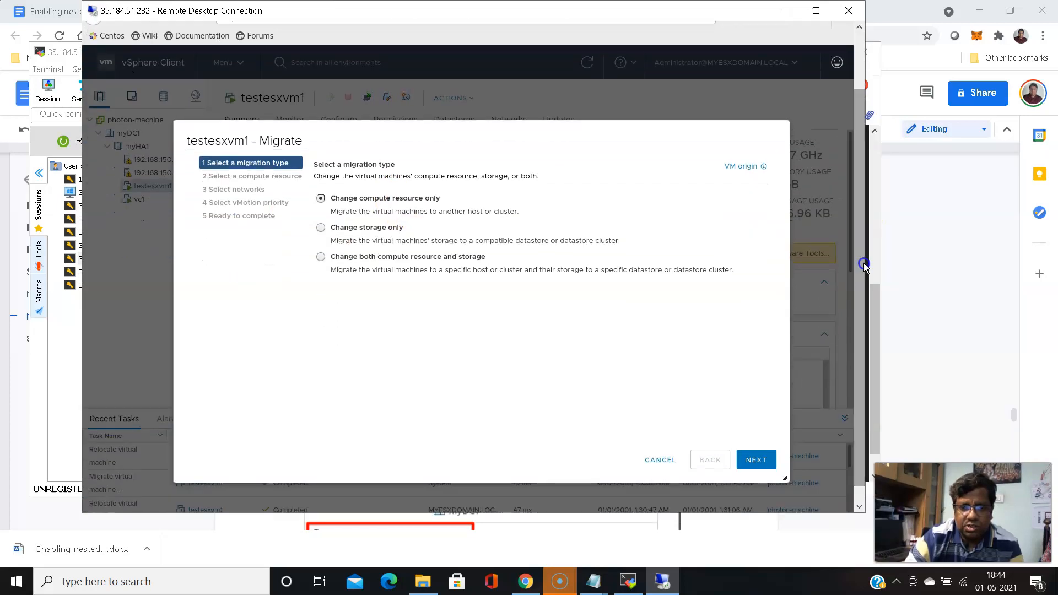
left_click(759, 463)
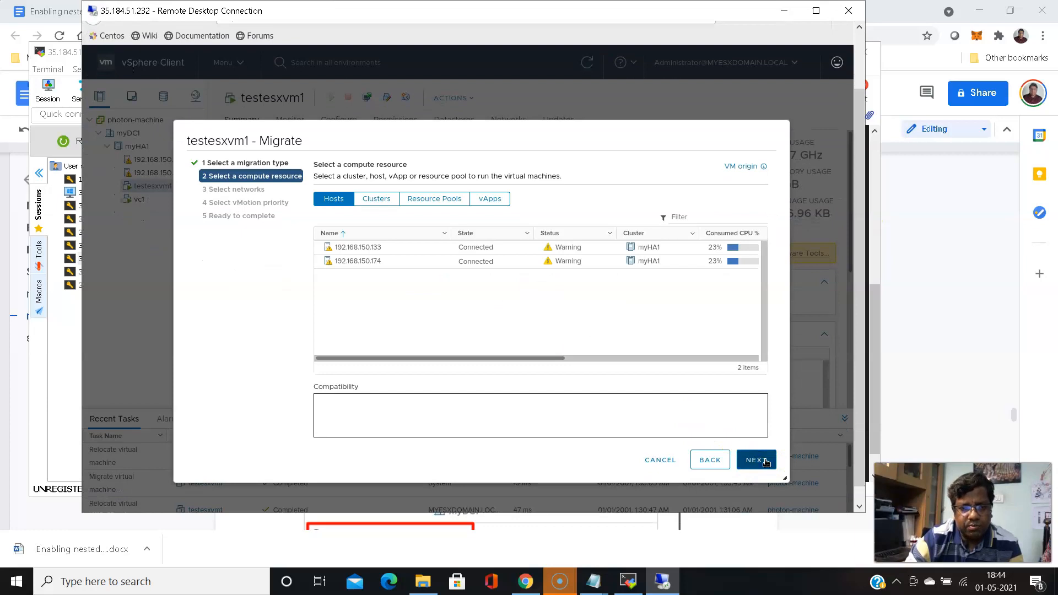
left_click(381, 262)
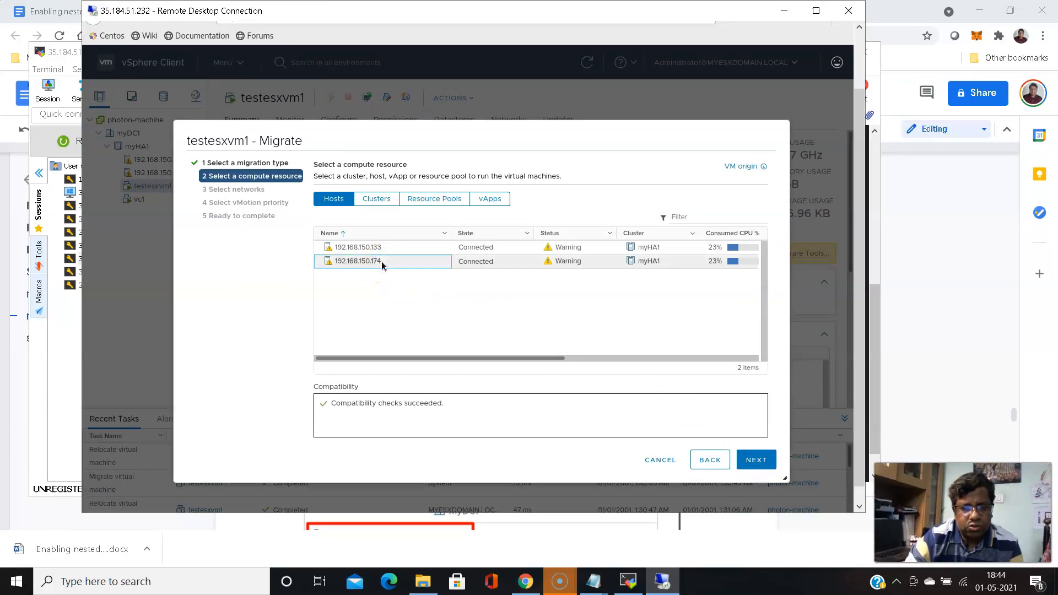
left_click(650, 459)
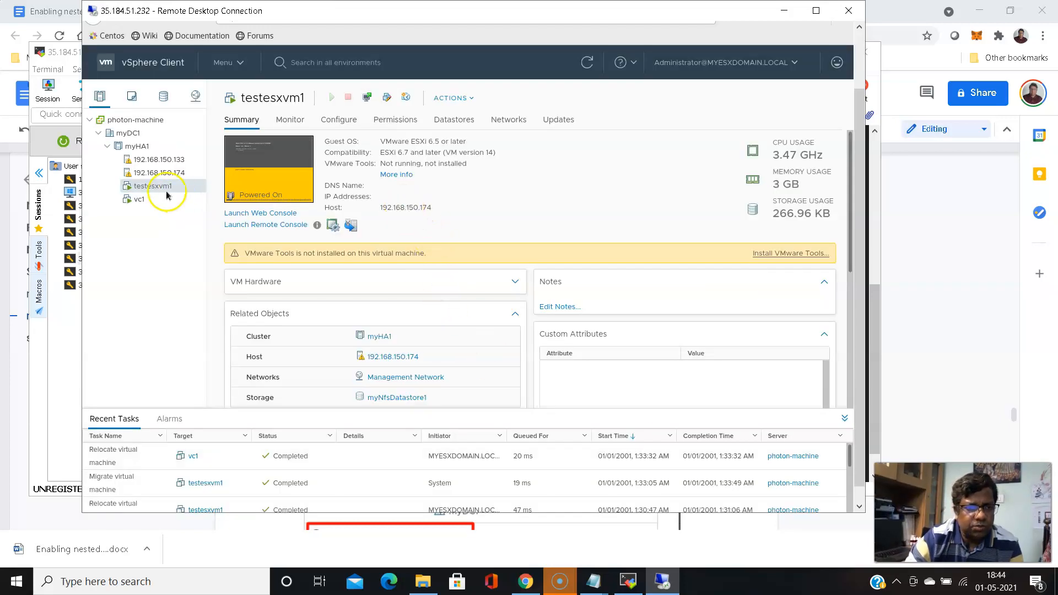
right_click(168, 191)
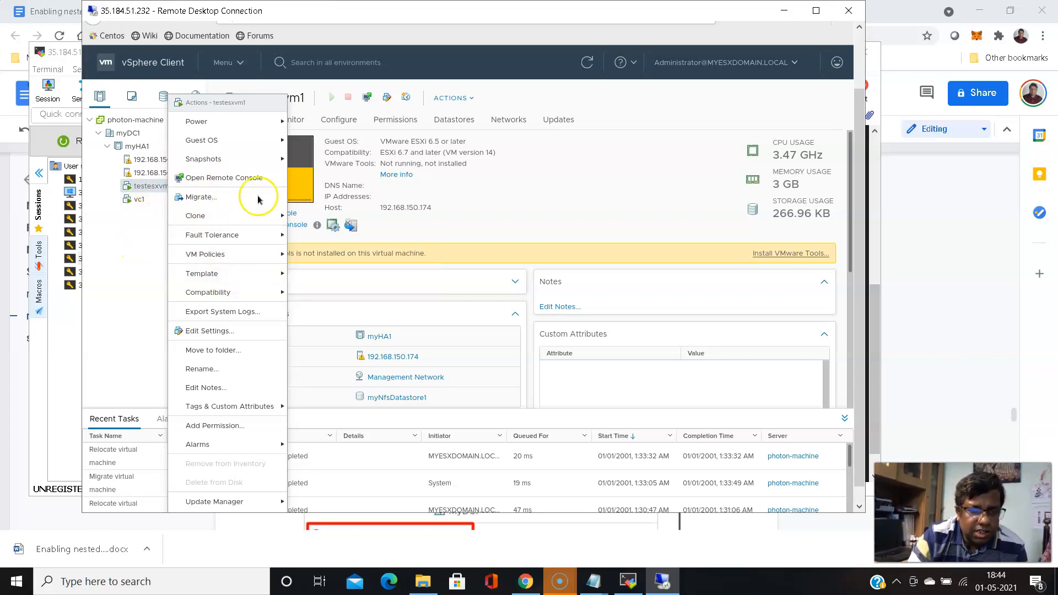
left_click(137, 200)
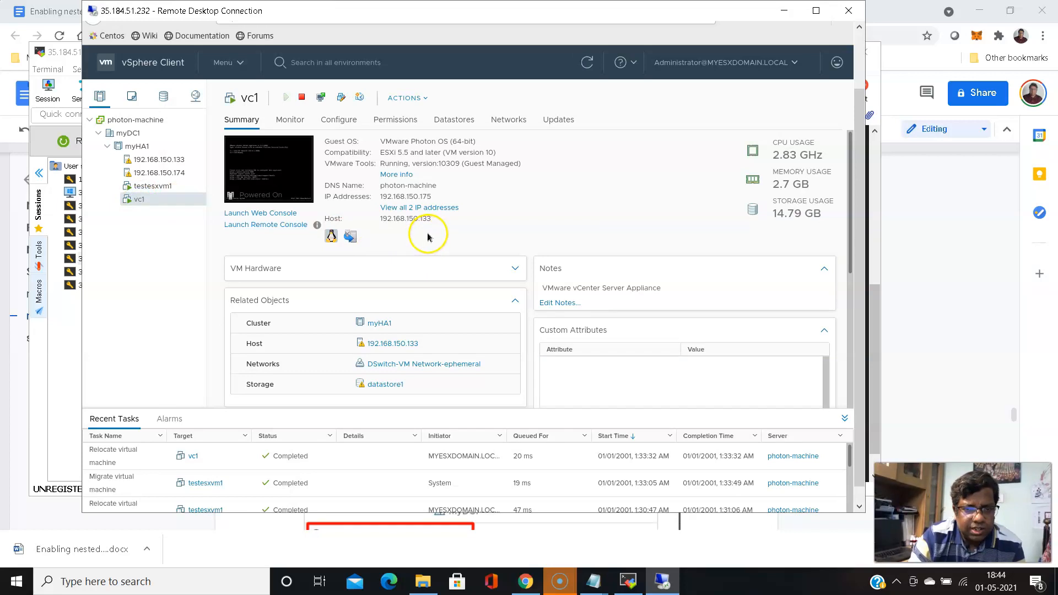
left_click(161, 189)
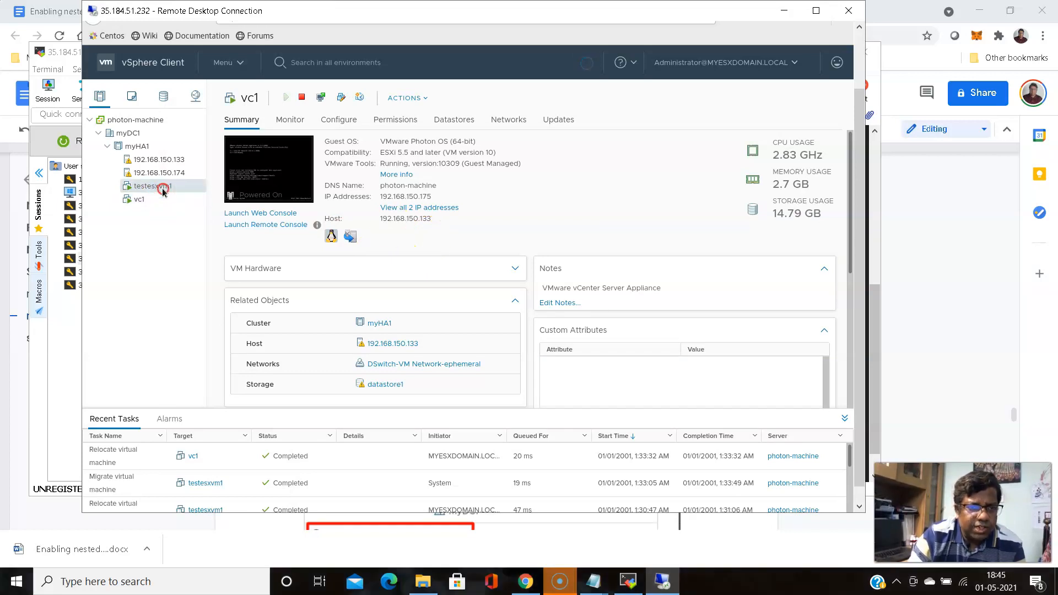
right_click(163, 190)
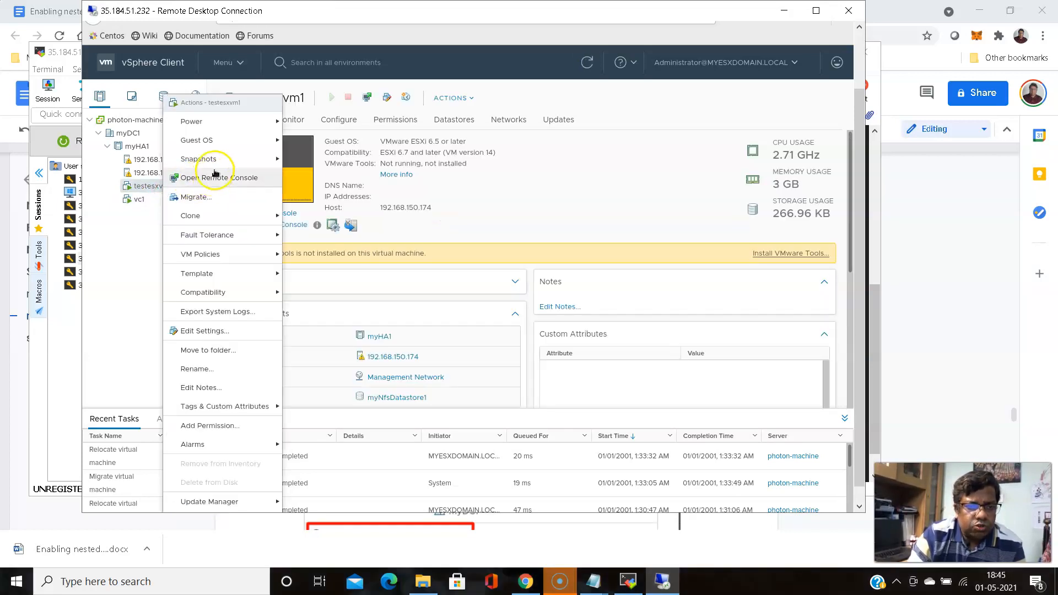
left_click(205, 197)
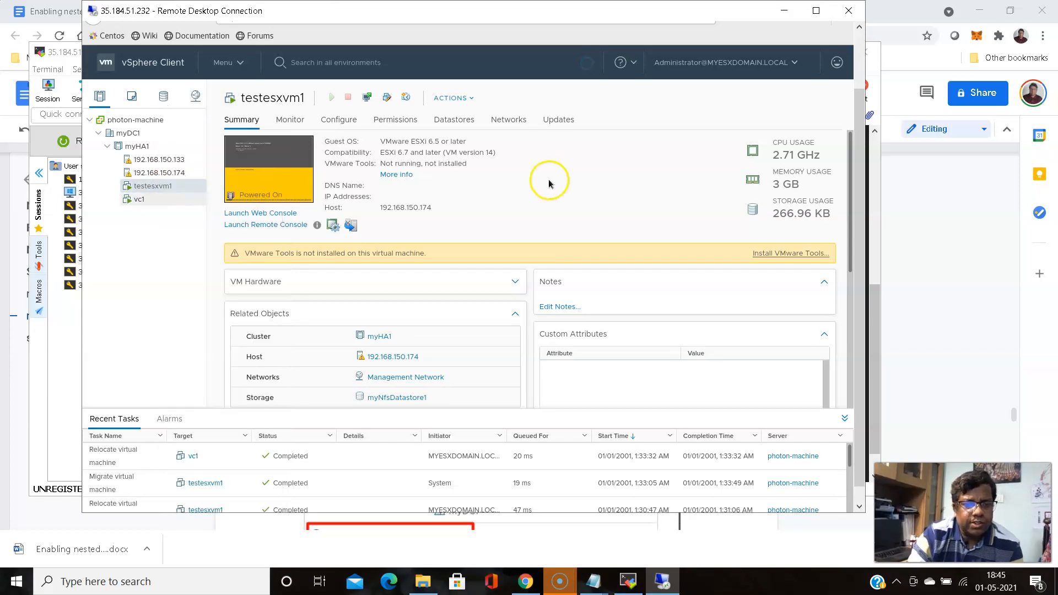
left_click(756, 463)
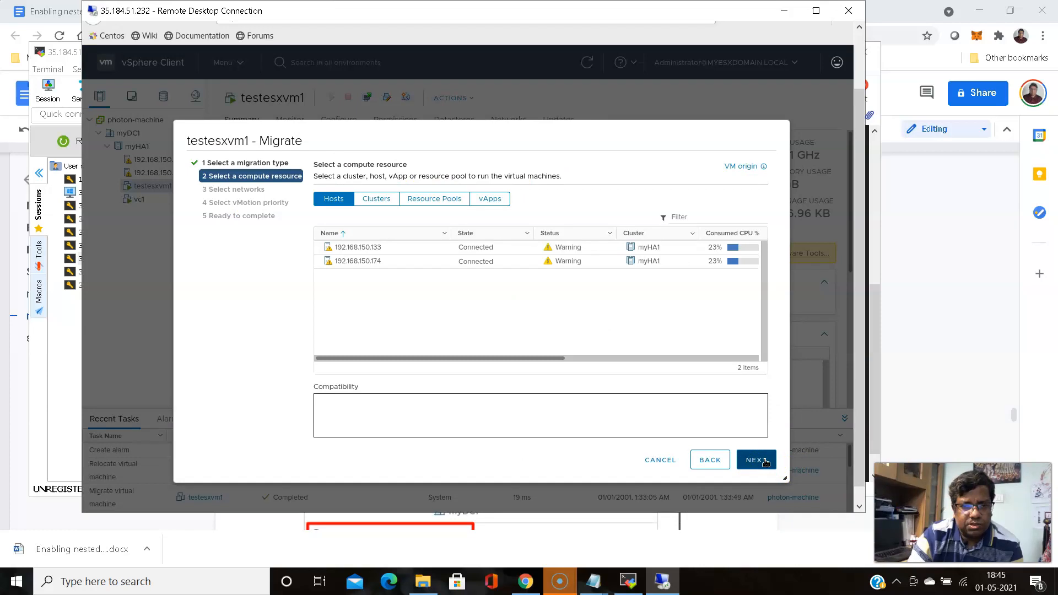
left_click(376, 262)
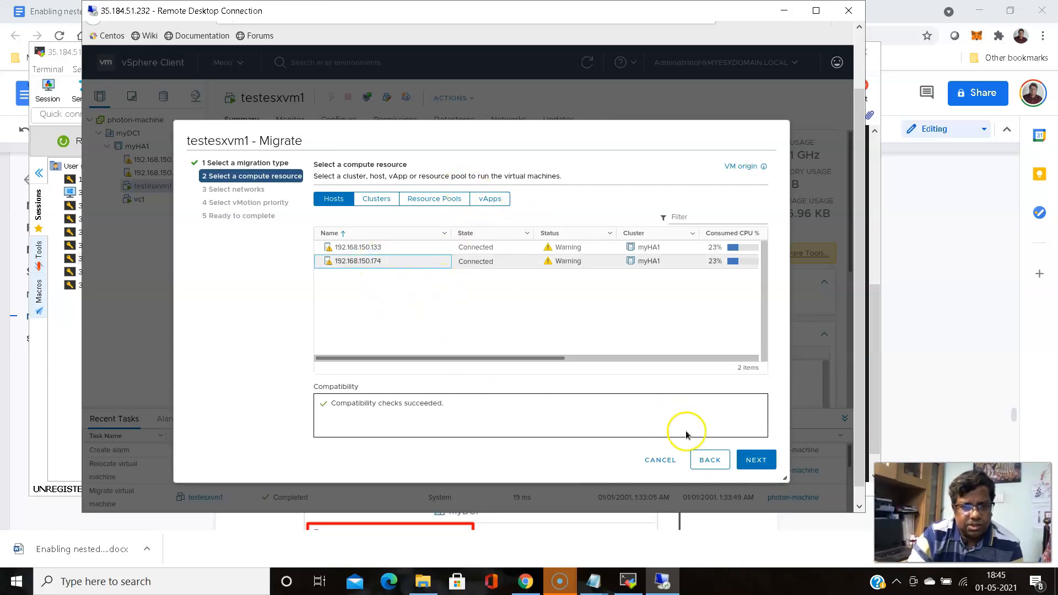
left_click(666, 464)
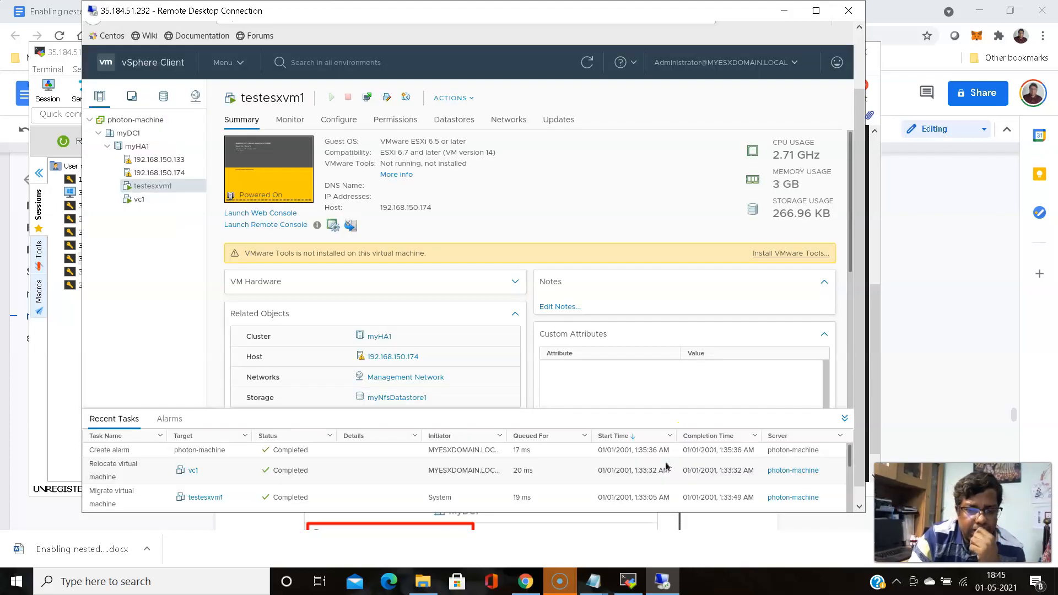
Migrate testesxvm1 compute-only to host 192.168.150.133, keeping Management Network and default priority
right_click(172, 185)
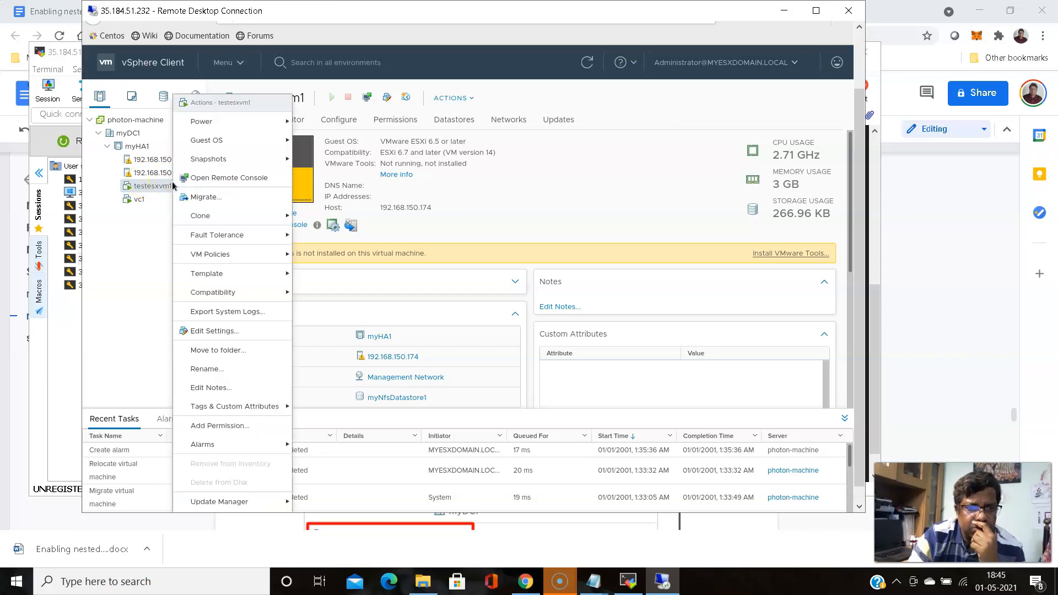
left_click(378, 216)
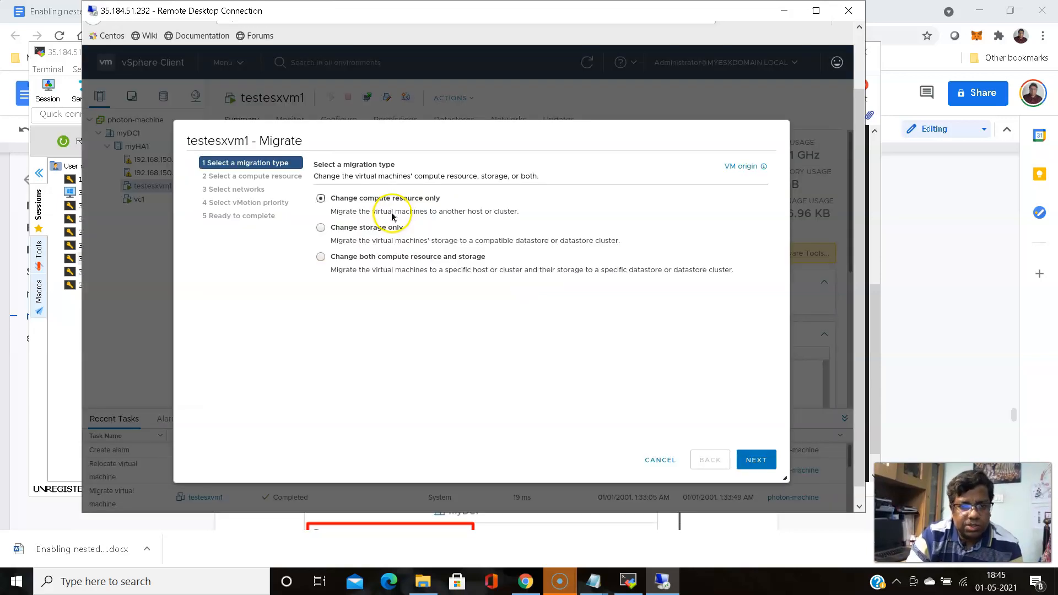
left_click(770, 460)
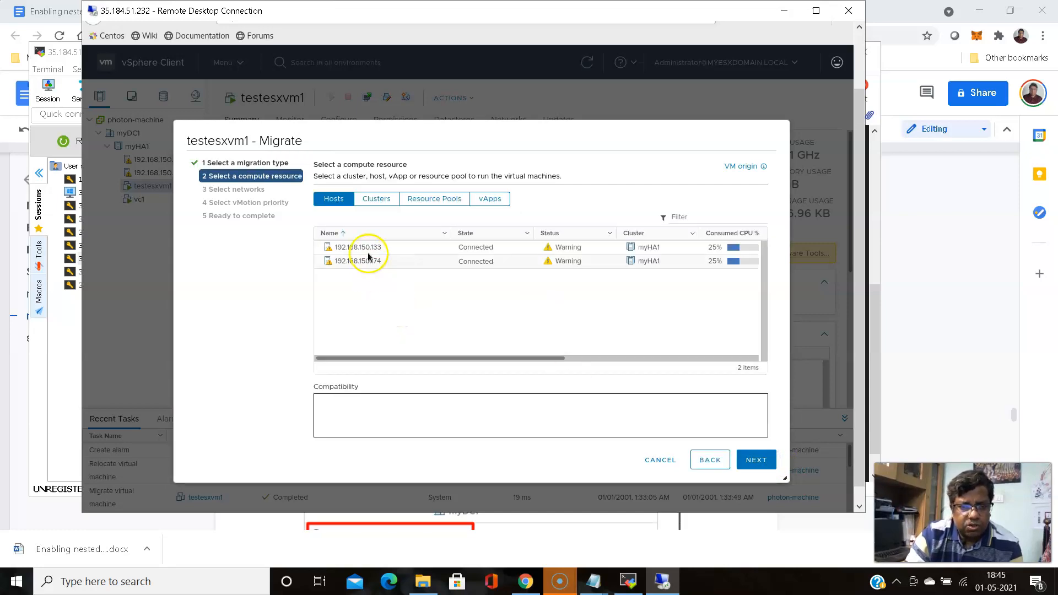
left_click(359, 247)
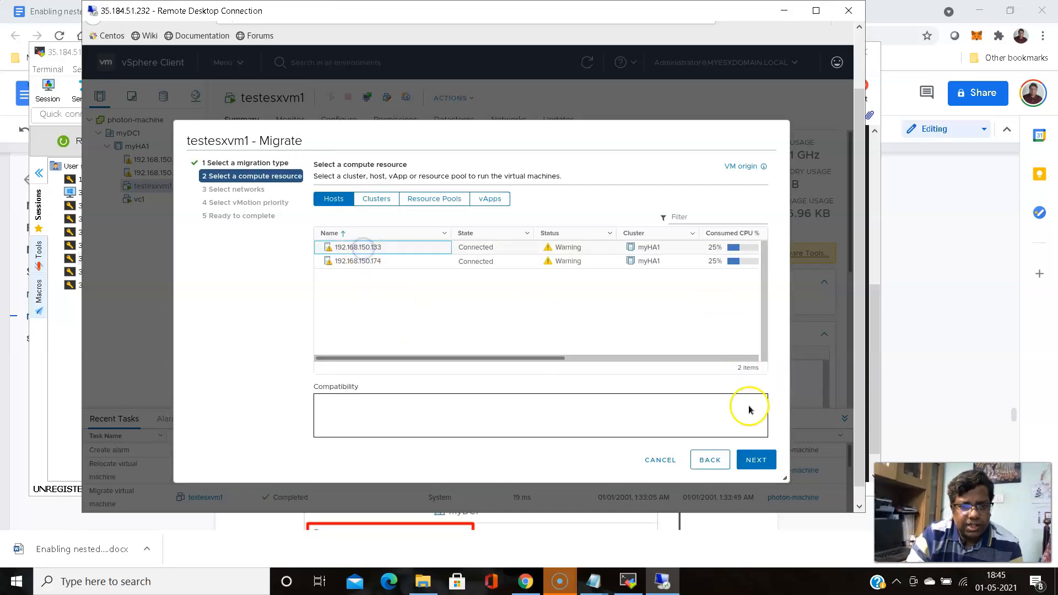
left_click(750, 461)
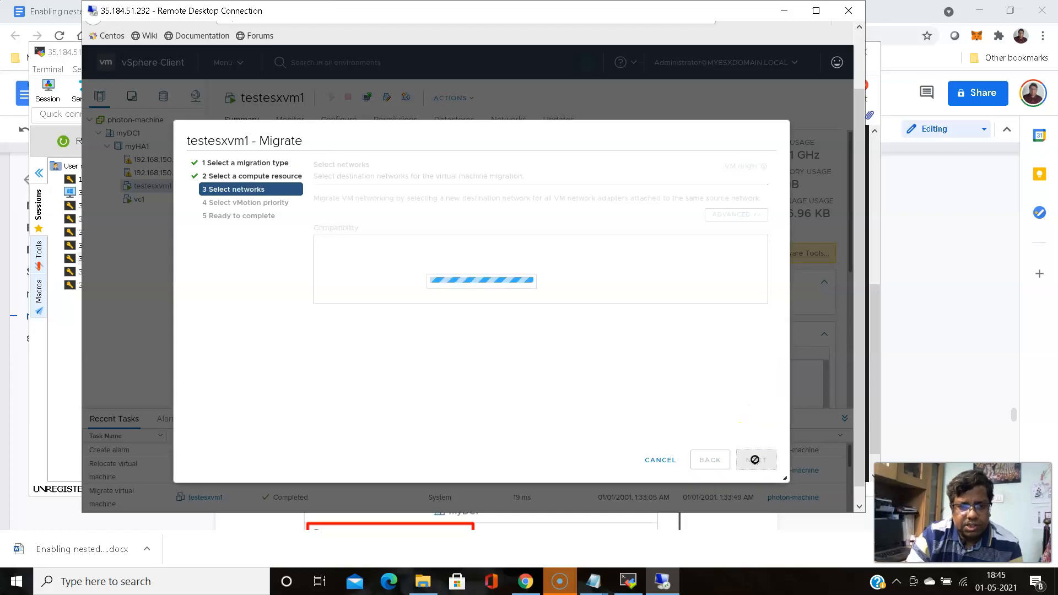
left_click(757, 460)
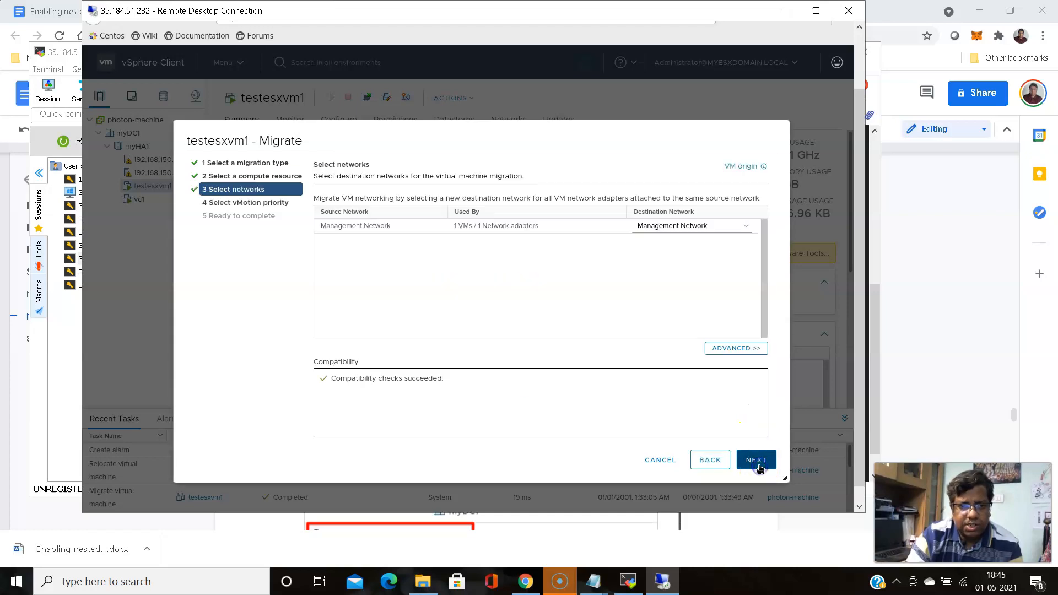
left_click(758, 460)
left_click(759, 463)
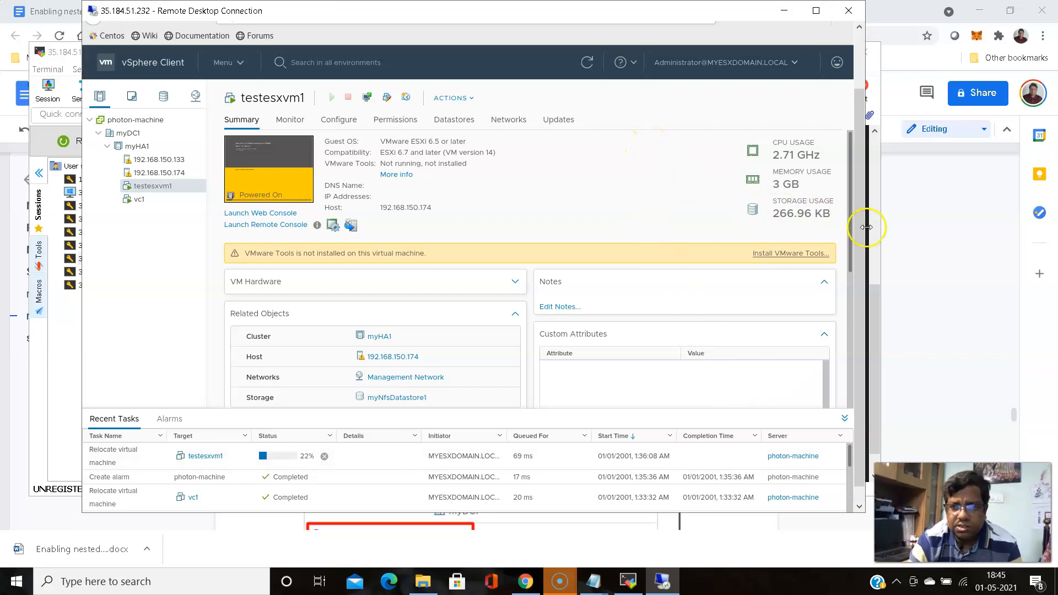
Watch testesxvm1's console and the MobaXterm terminal during migration, then return to its Summary
left_click_drag(859, 226, 858, 142)
left_click(487, 67)
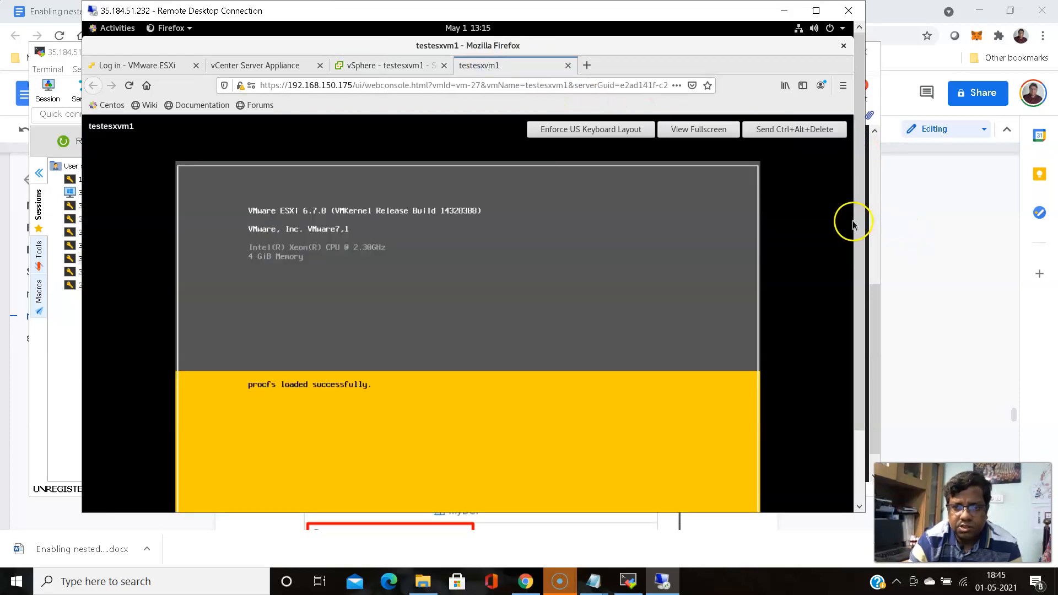
left_click_drag(860, 213, 861, 290)
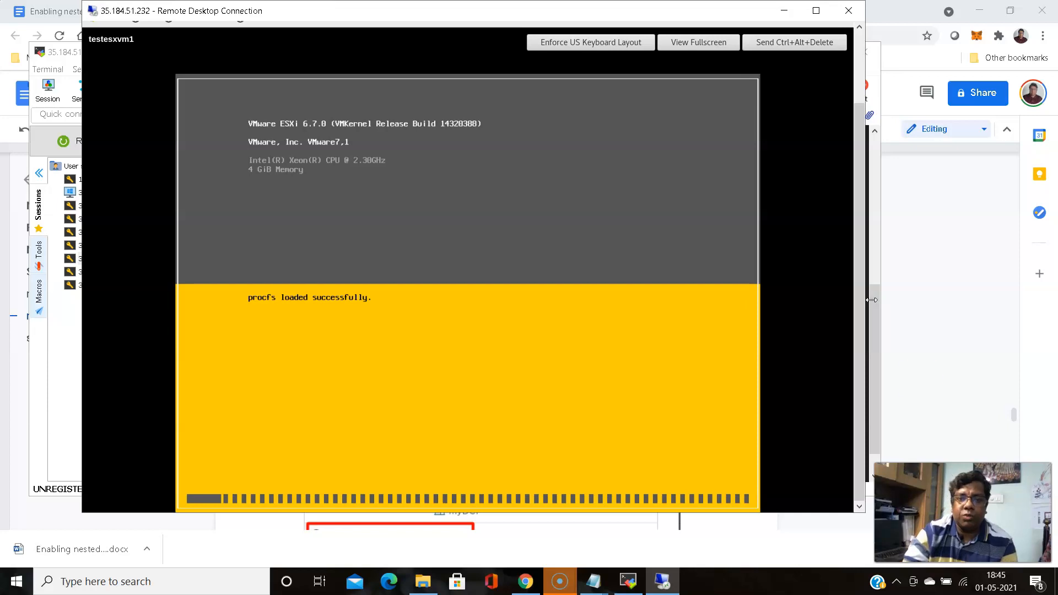
left_click(880, 376)
scroll(876, 371, "up", 1)
scroll(876, 370, "down", 2)
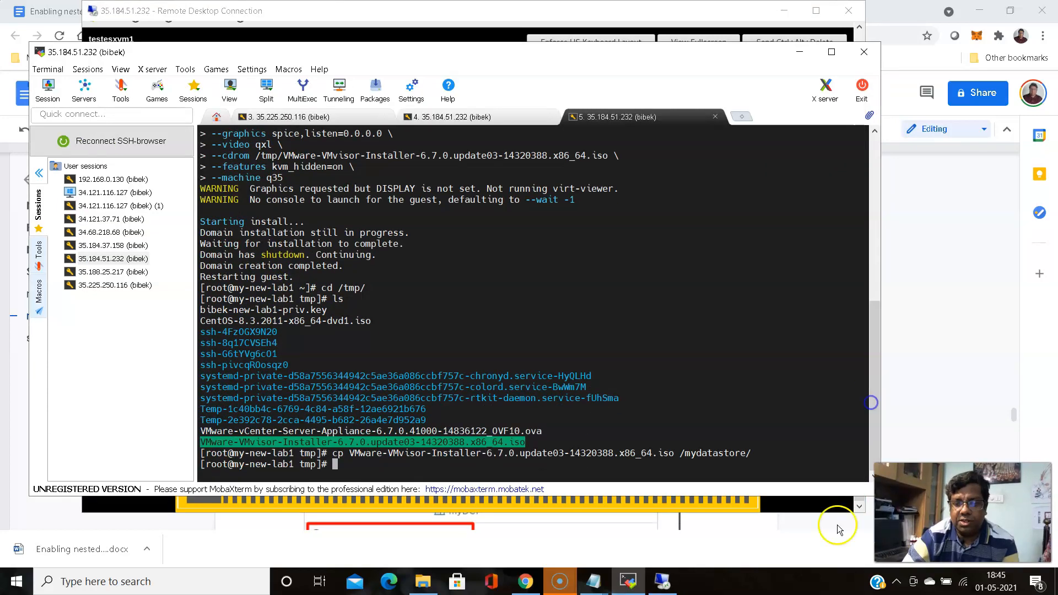
left_click(662, 581)
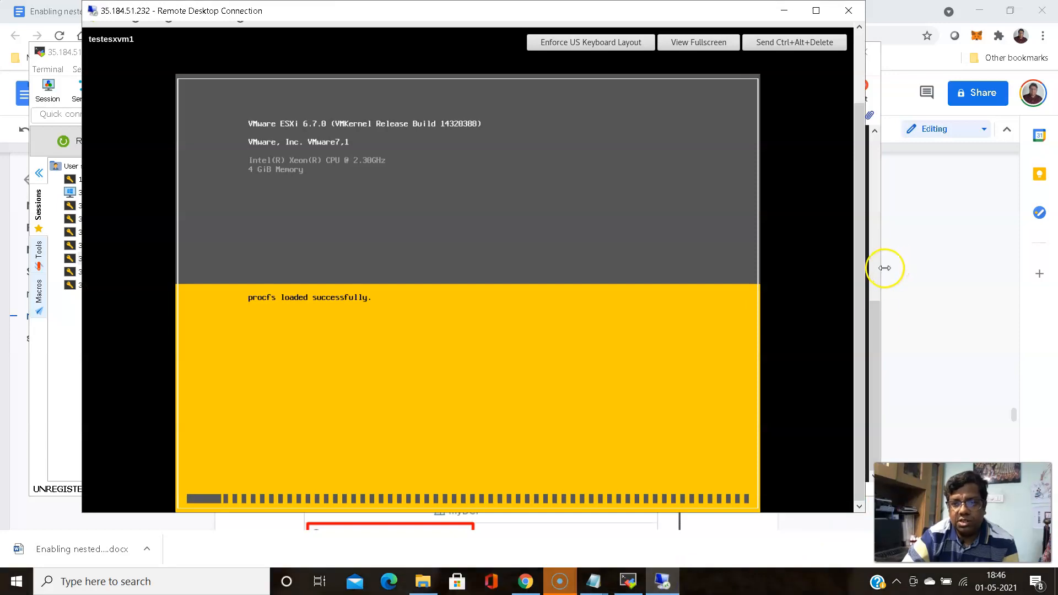
left_click_drag(857, 283, 859, 209)
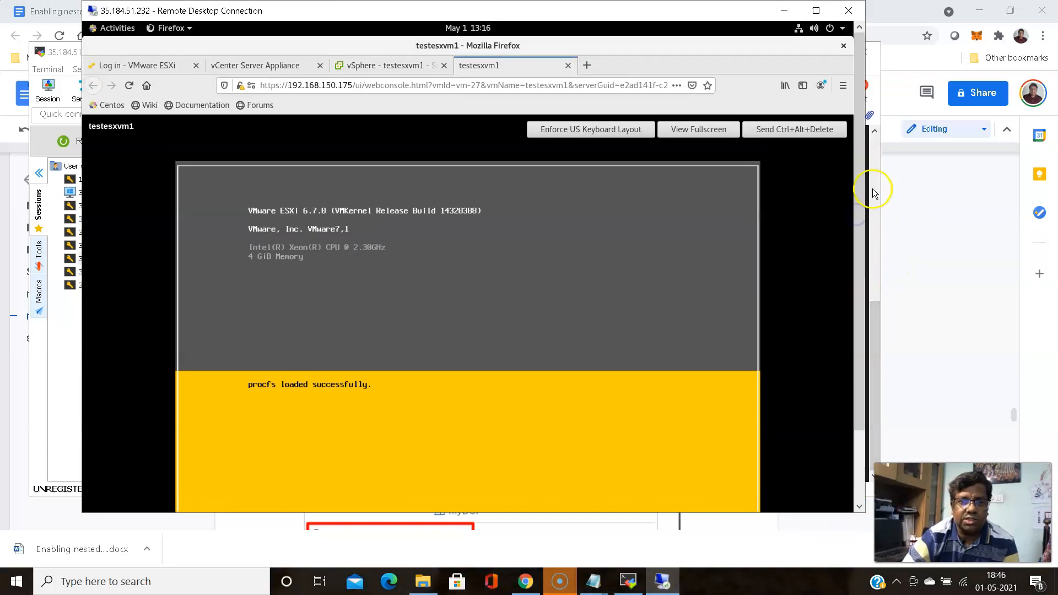
left_click(384, 67)
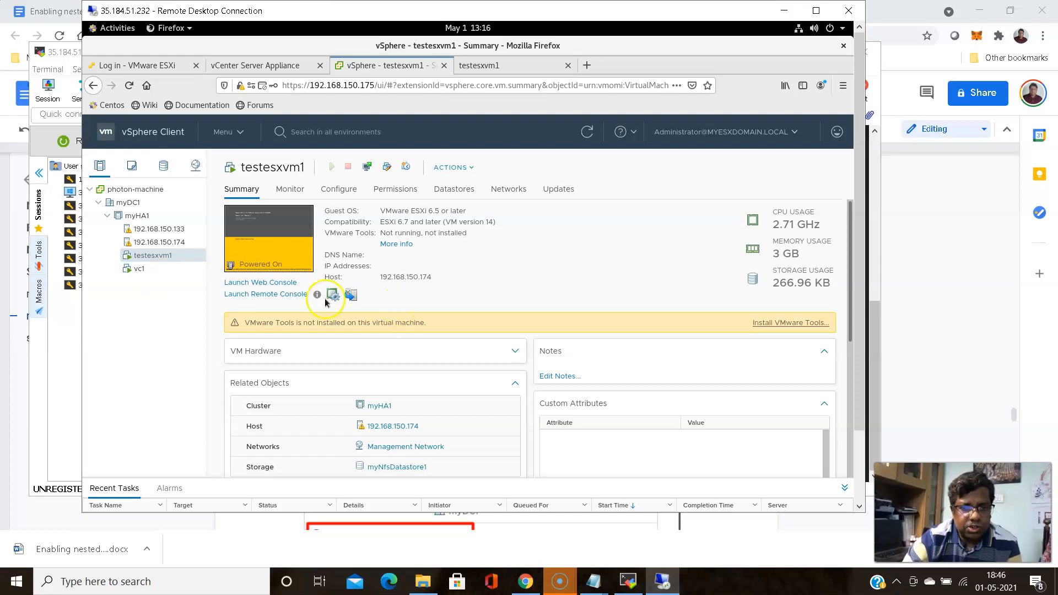
Verify testesxvm1 runs on 192.168.150.133, then scroll vc1's summary to its vSphere HA Protected status
left_click(861, 315)
left_click_drag(861, 315, 864, 353)
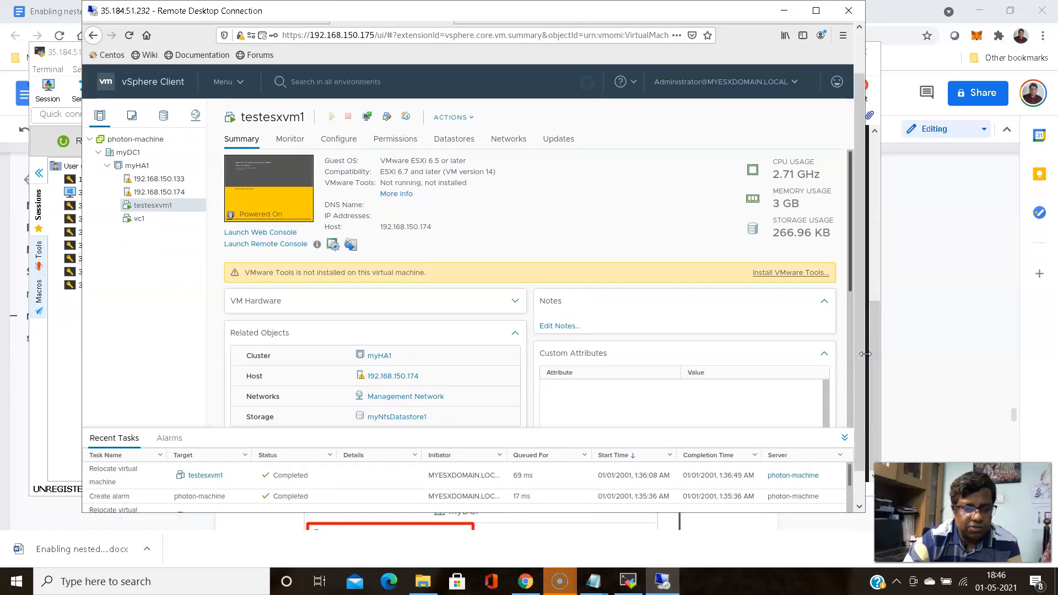
left_click(168, 231)
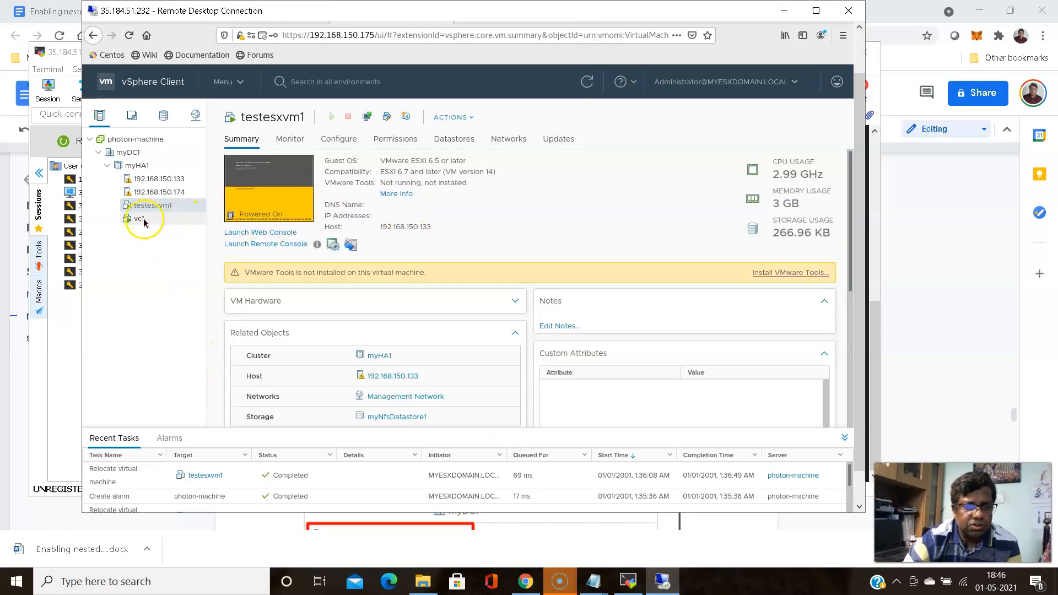
left_click(142, 220)
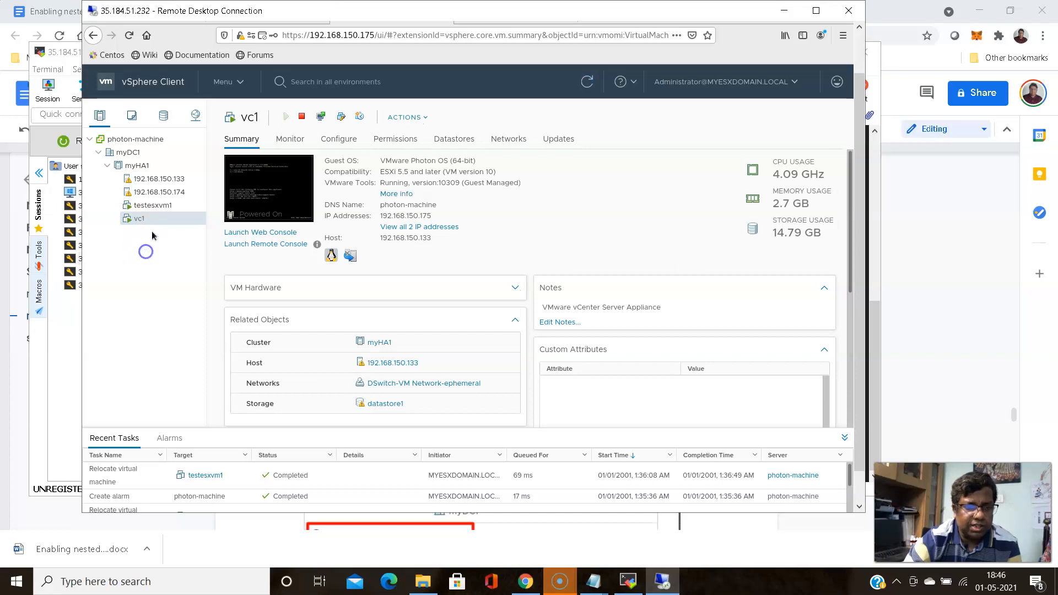
left_click(156, 211)
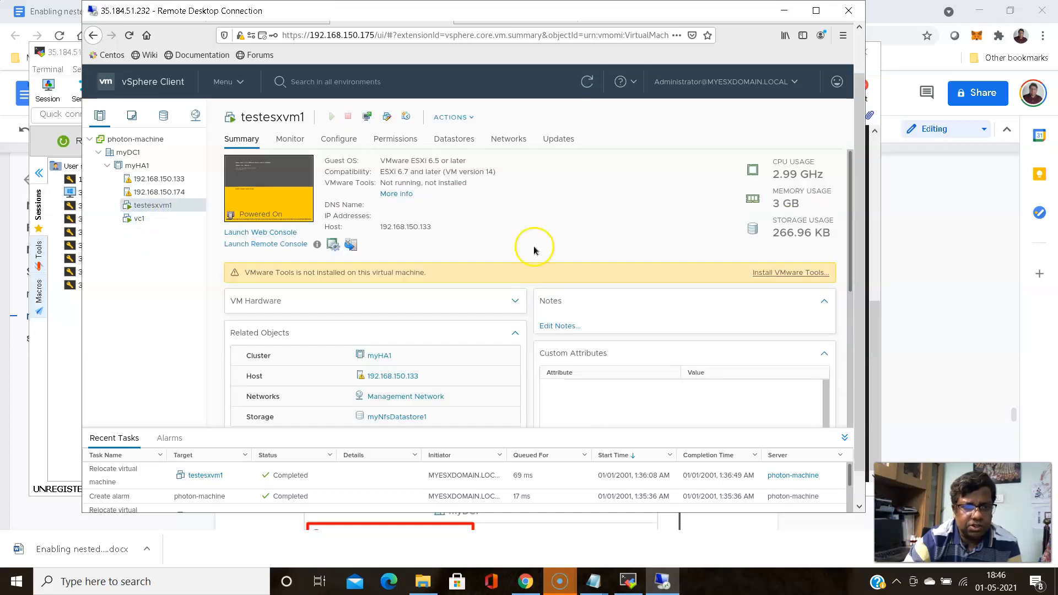
left_click(142, 219)
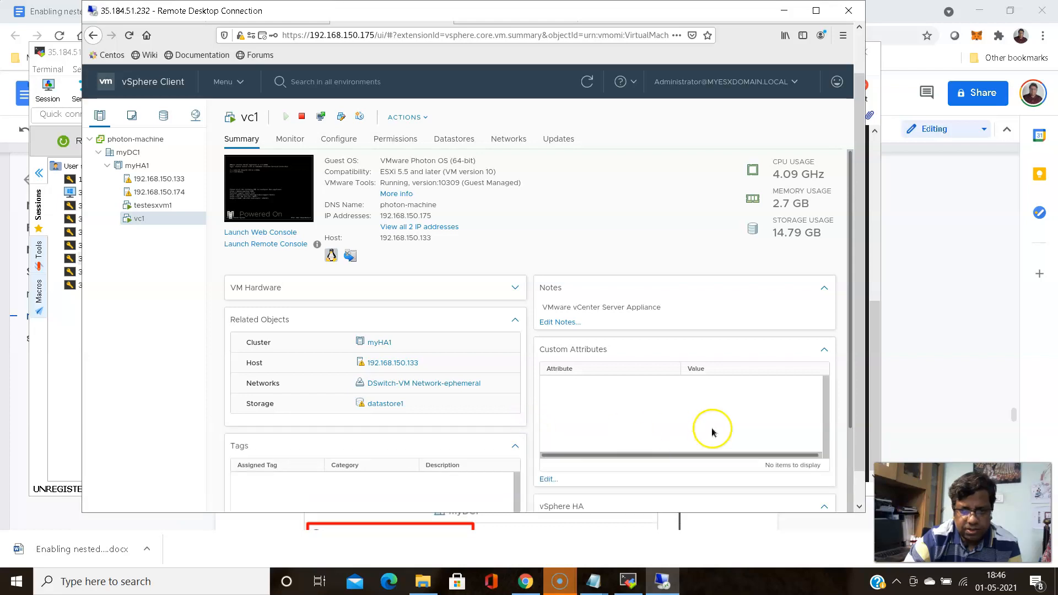
left_click_drag(853, 394, 860, 457)
left_click(857, 433)
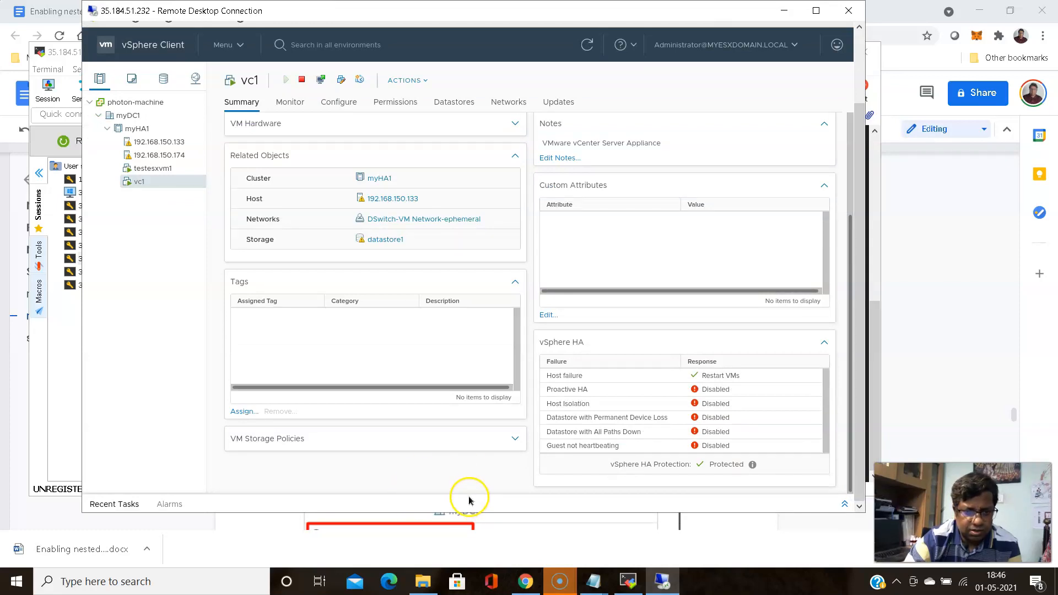
Collapse, re-expand and enlarge the Recent Tasks panel to show more migration and relocate tasks
left_click_drag(465, 439, 474, 368)
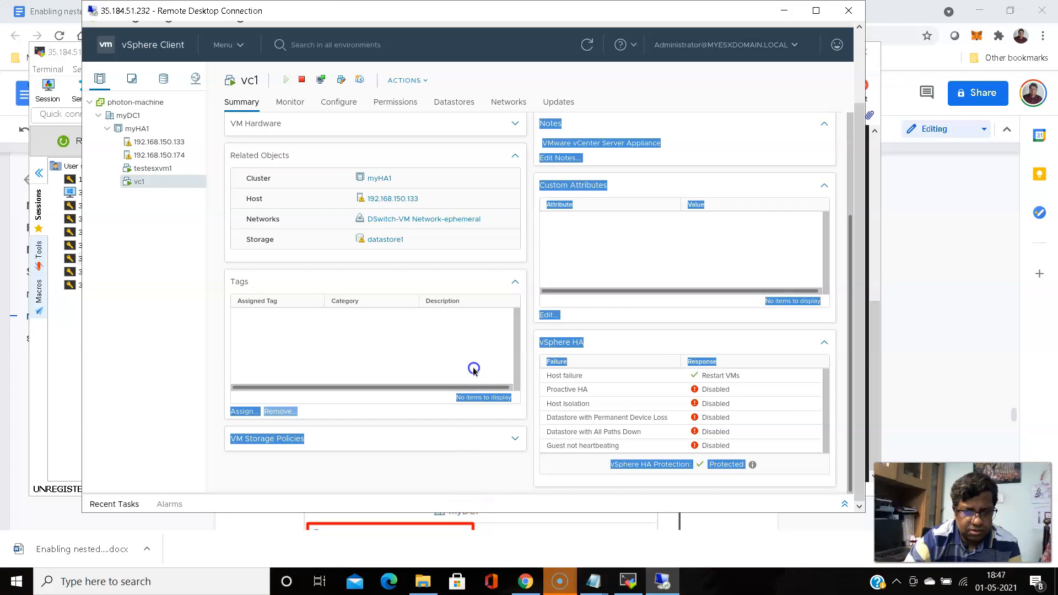
left_click(473, 497)
scroll(474, 499, "down", 1)
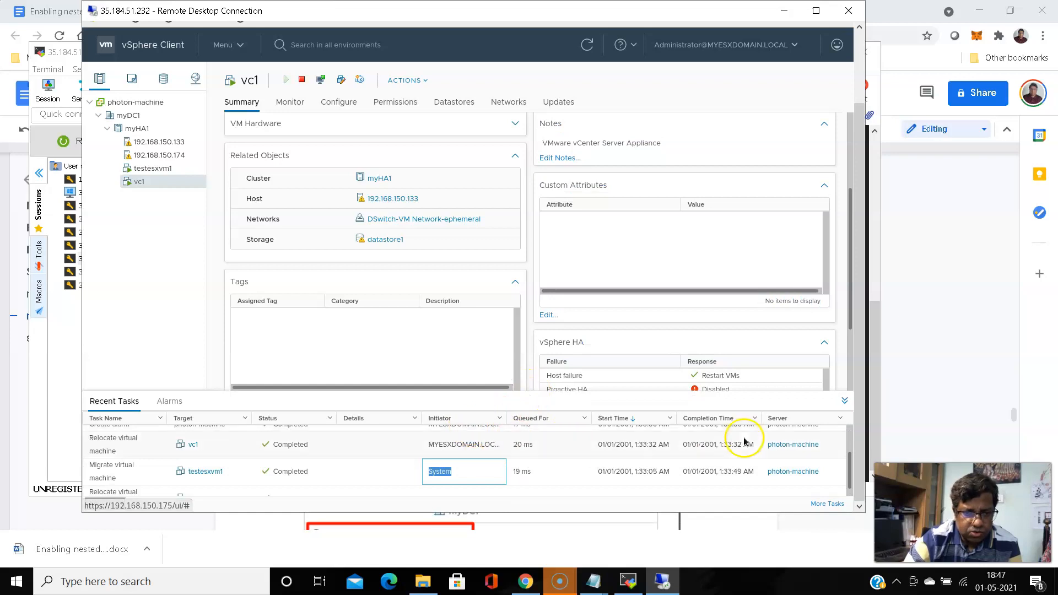
left_click(570, 402)
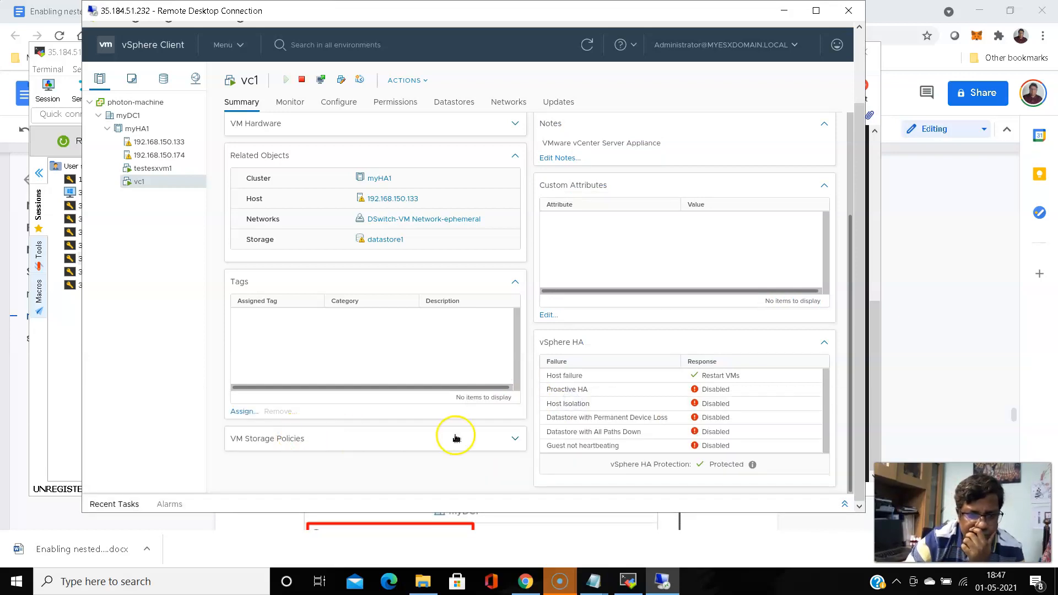
left_click(503, 498)
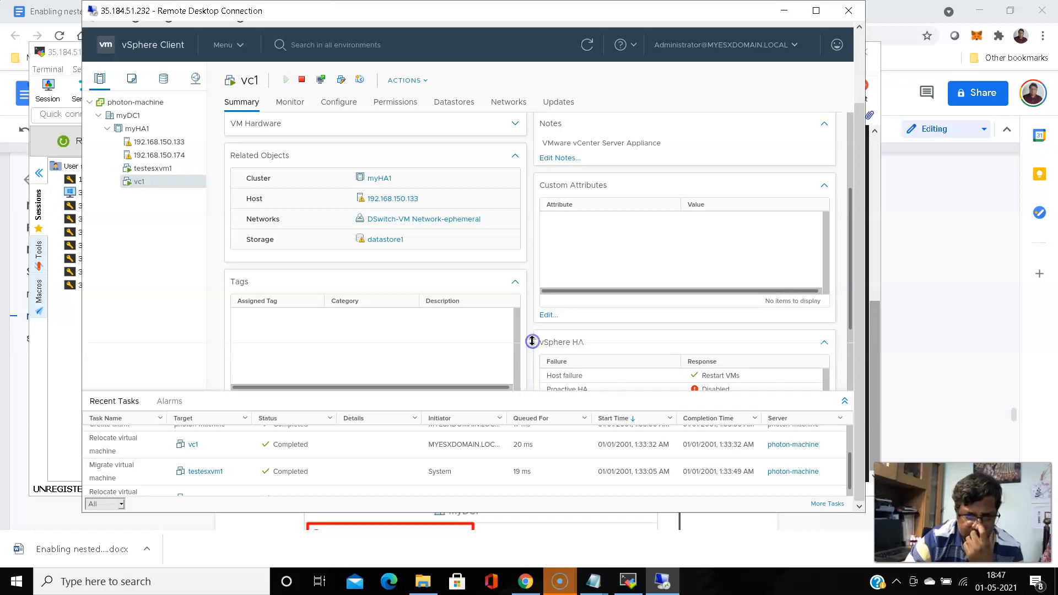
left_click_drag(532, 340, 532, 341)
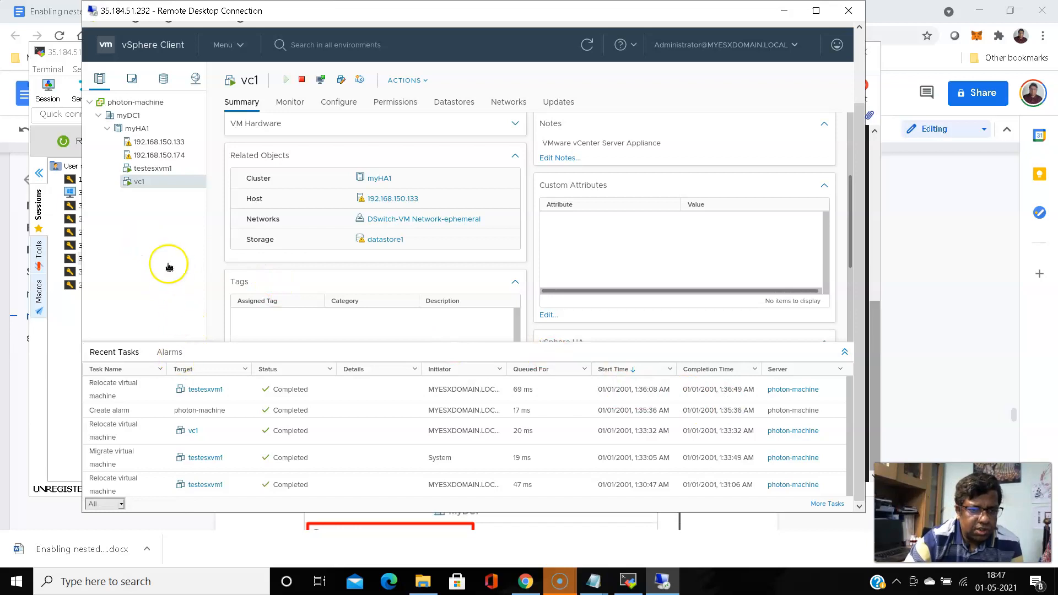
Select testesxvm1 in the navigator and show its Monitor view during the system-initiated migration
left_click(153, 171)
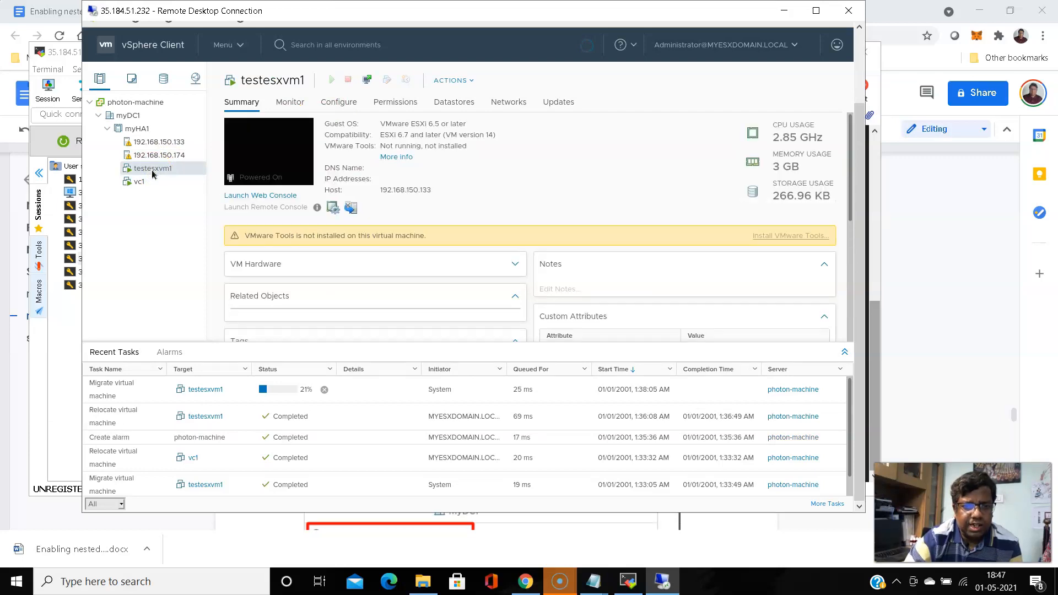
left_click(136, 186)
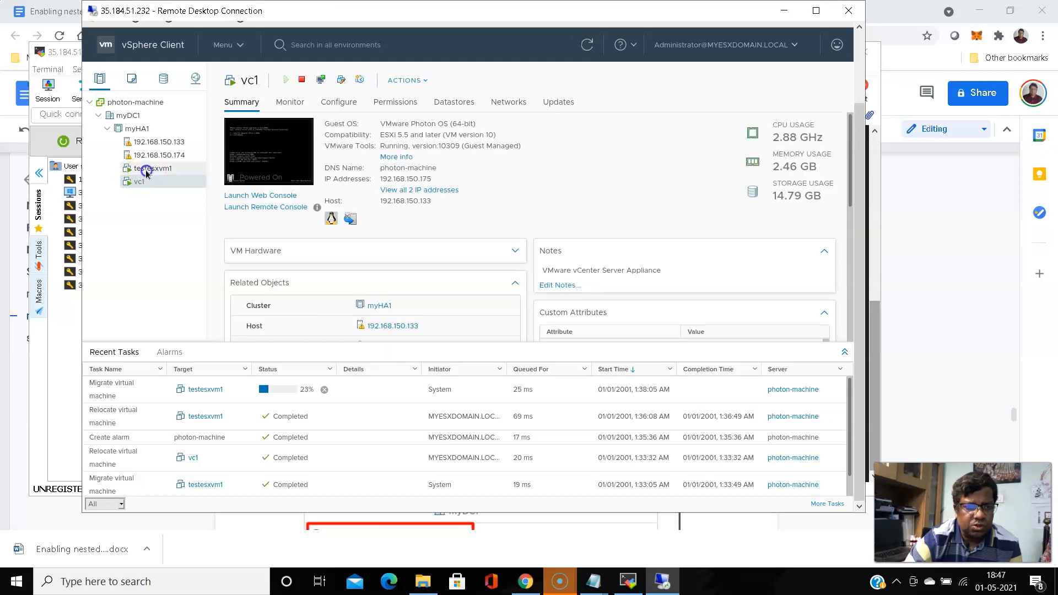
left_click(147, 170)
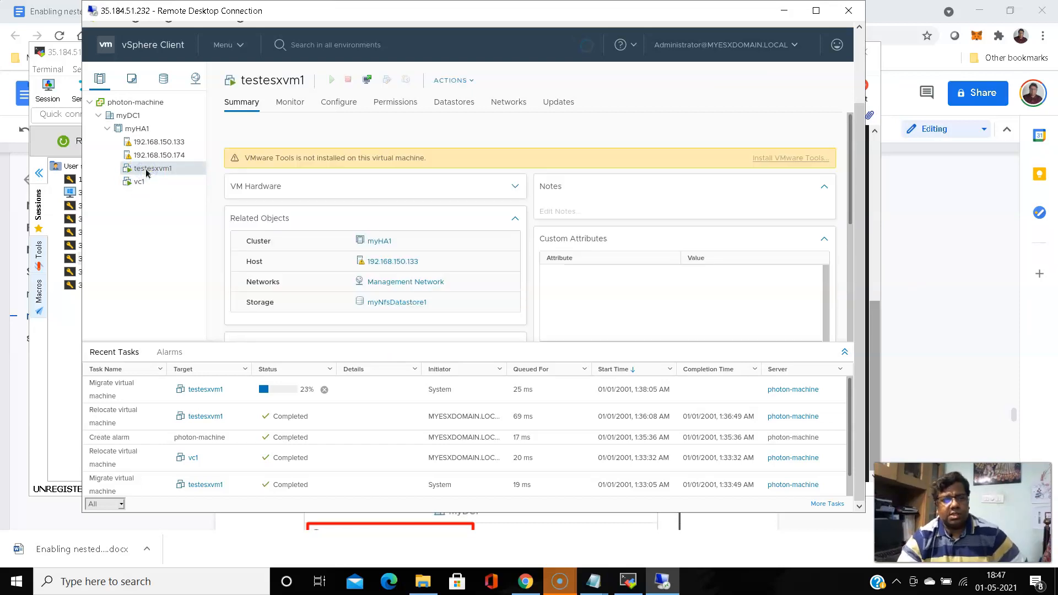
left_click(153, 184)
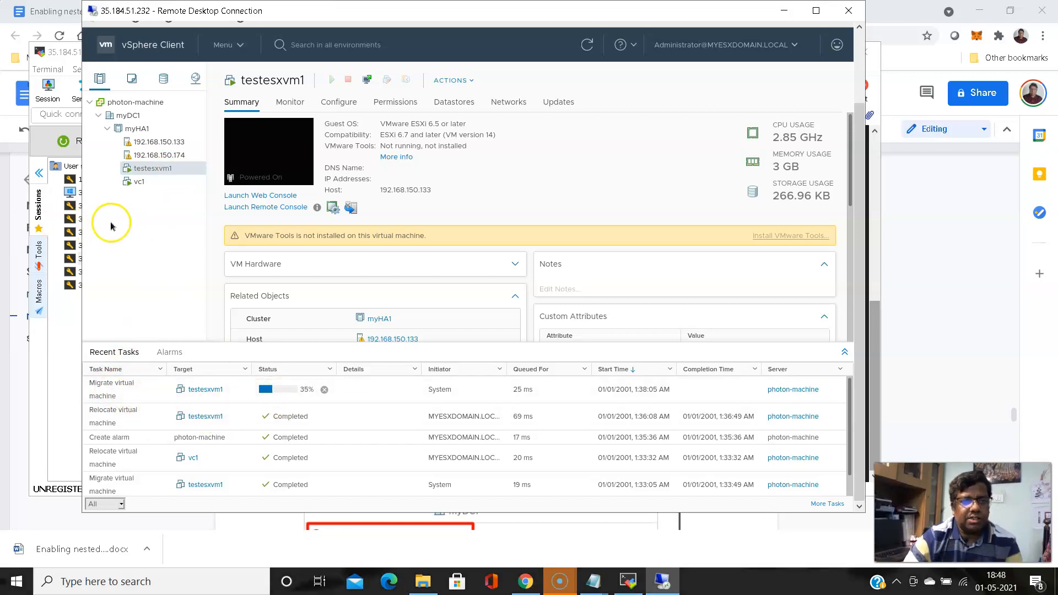
left_click(297, 103)
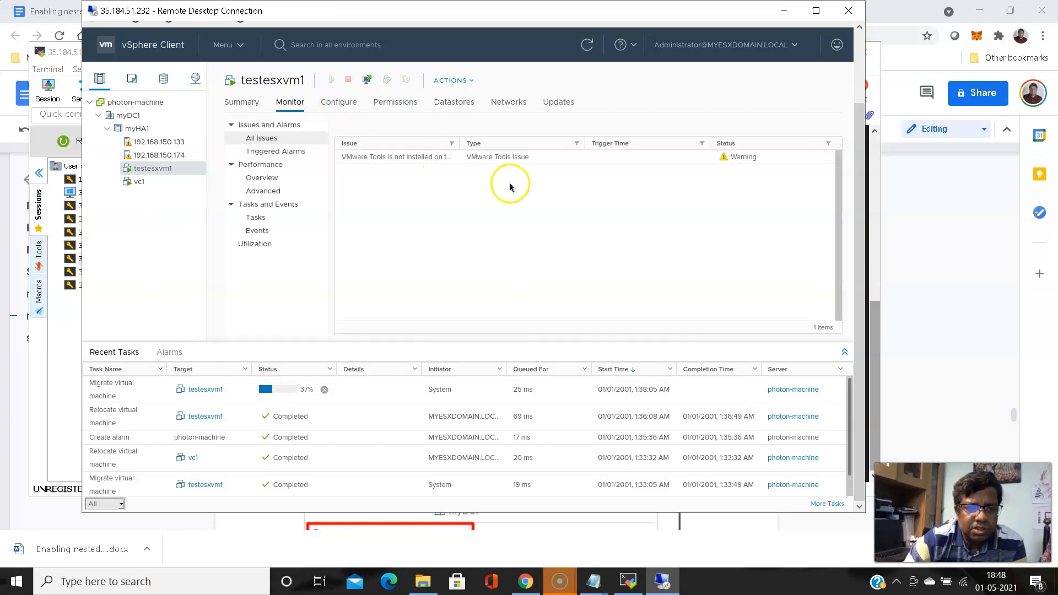
List testesxvm1's events and enlarge the details of the latest migration event
left_click(258, 230)
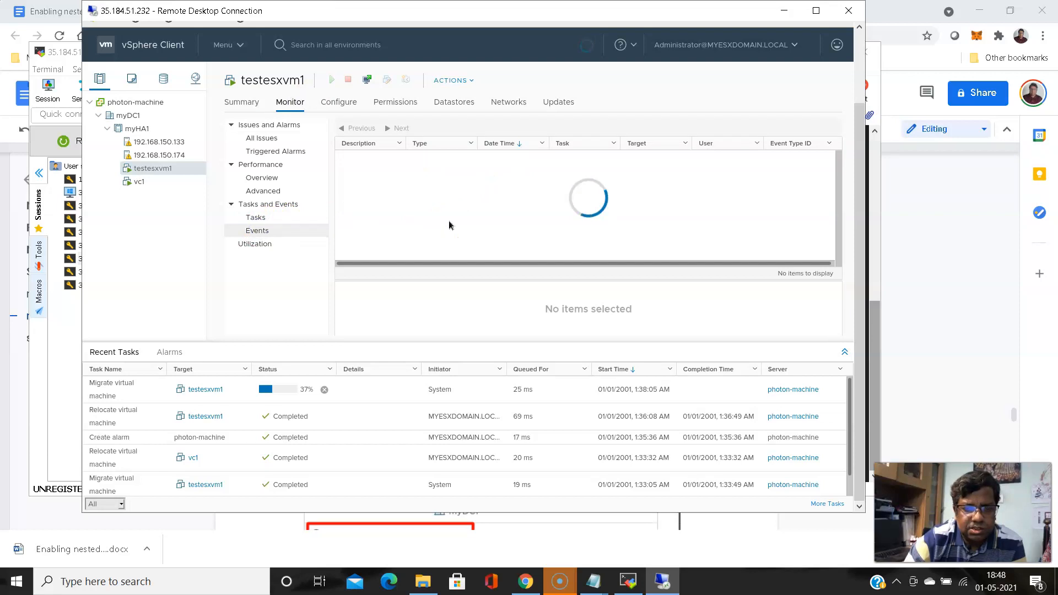
left_click(383, 159)
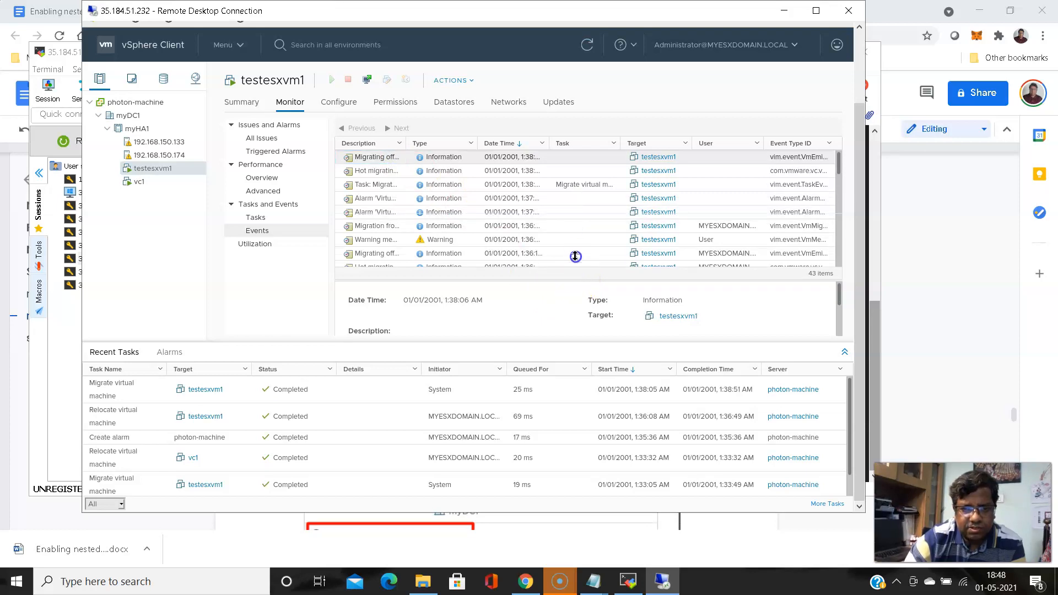
left_click_drag(574, 277, 575, 253)
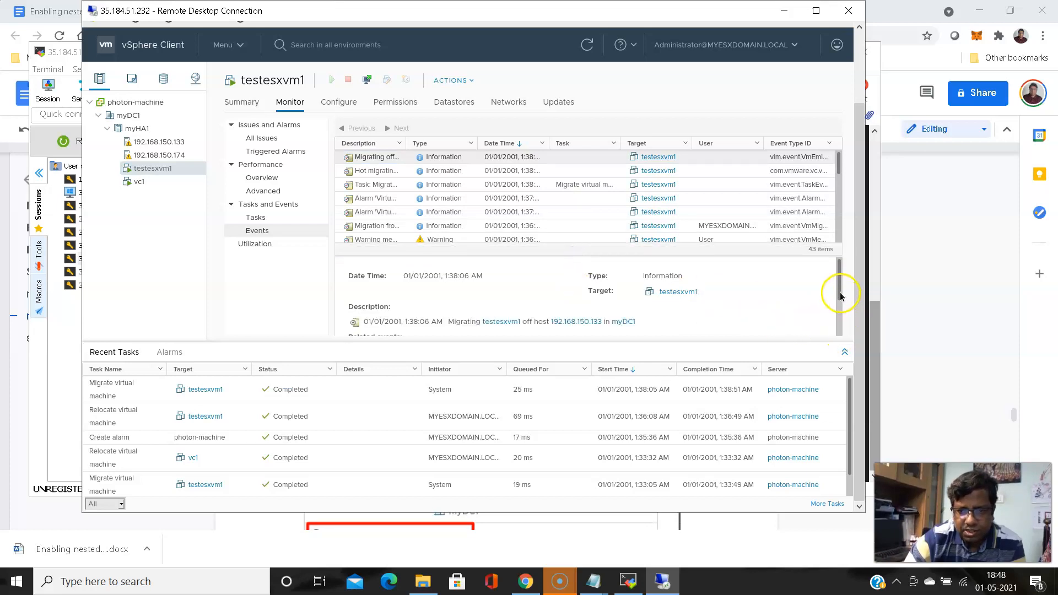
left_click_drag(834, 290, 841, 329)
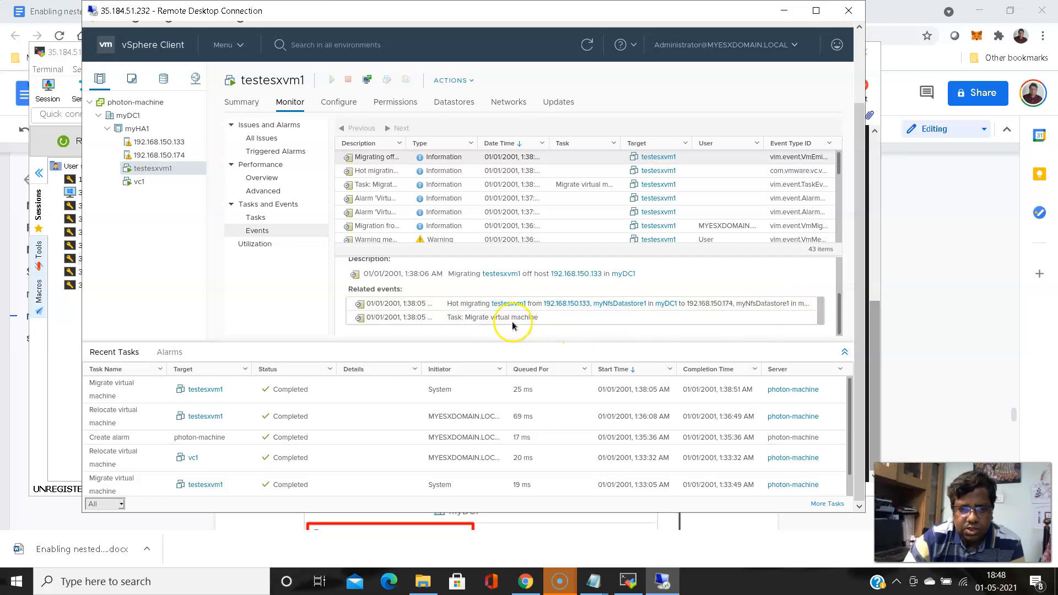
left_click_drag(835, 325, 843, 294)
left_click(836, 302)
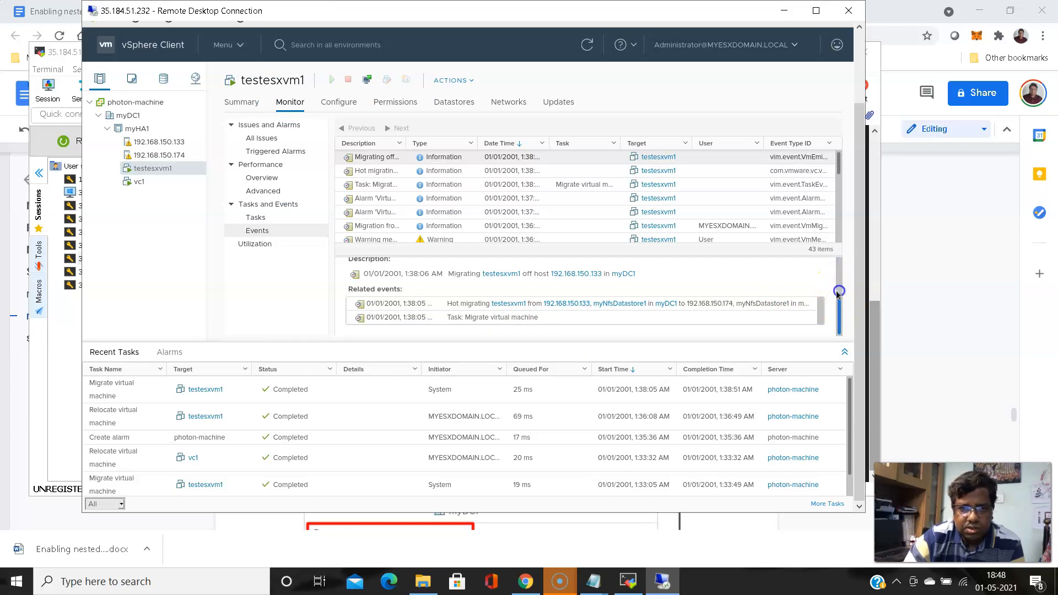
Review the hot migration event from 192.168.150.133 to 192.168.150.174, then select vc1
left_click(379, 172)
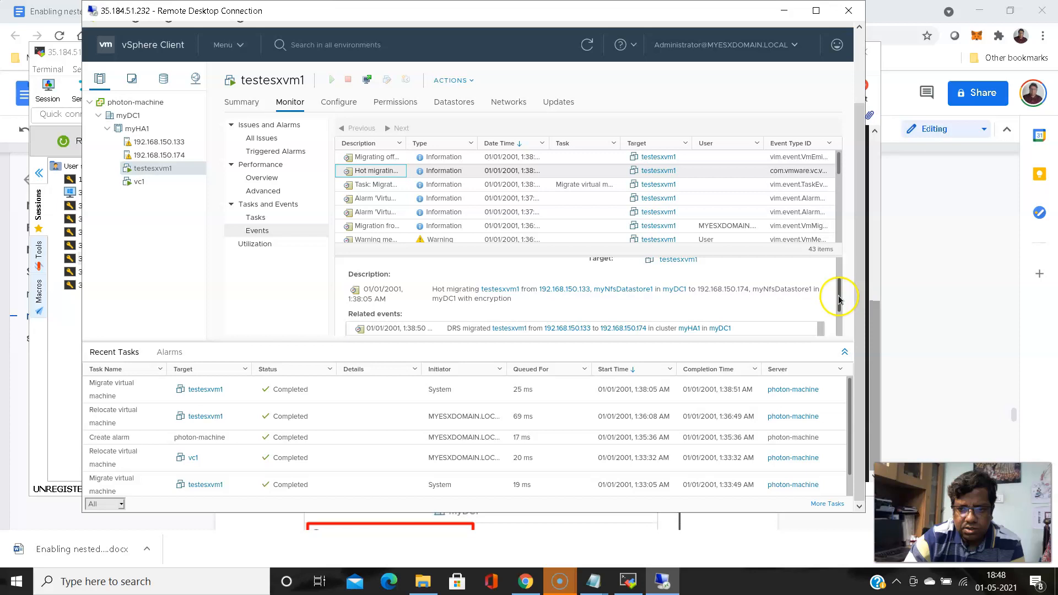
left_click_drag(835, 304, 841, 336)
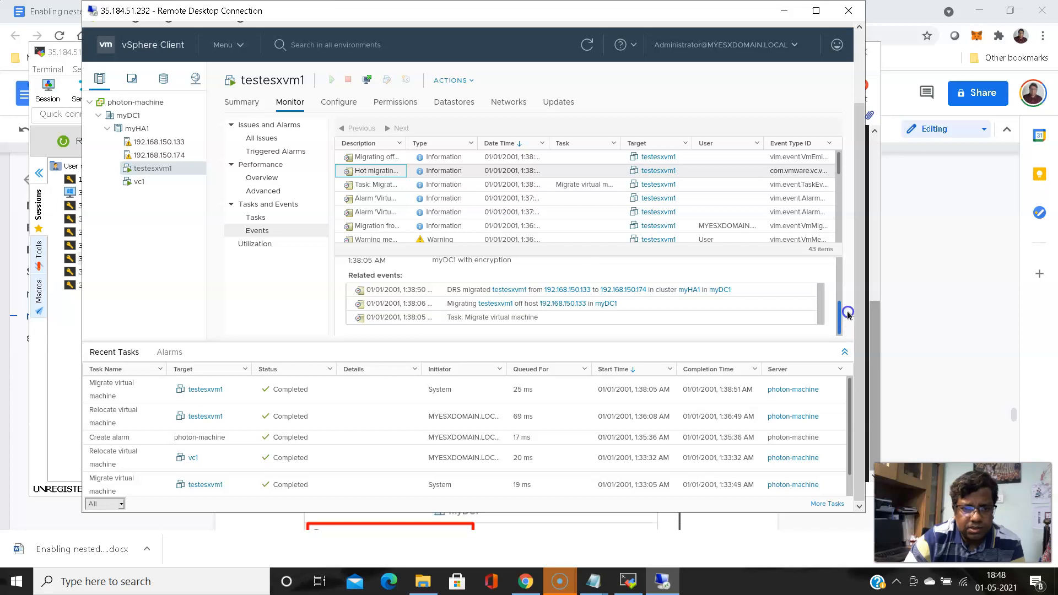
scroll(847, 313, "up", 2)
scroll(855, 305, "down", 1)
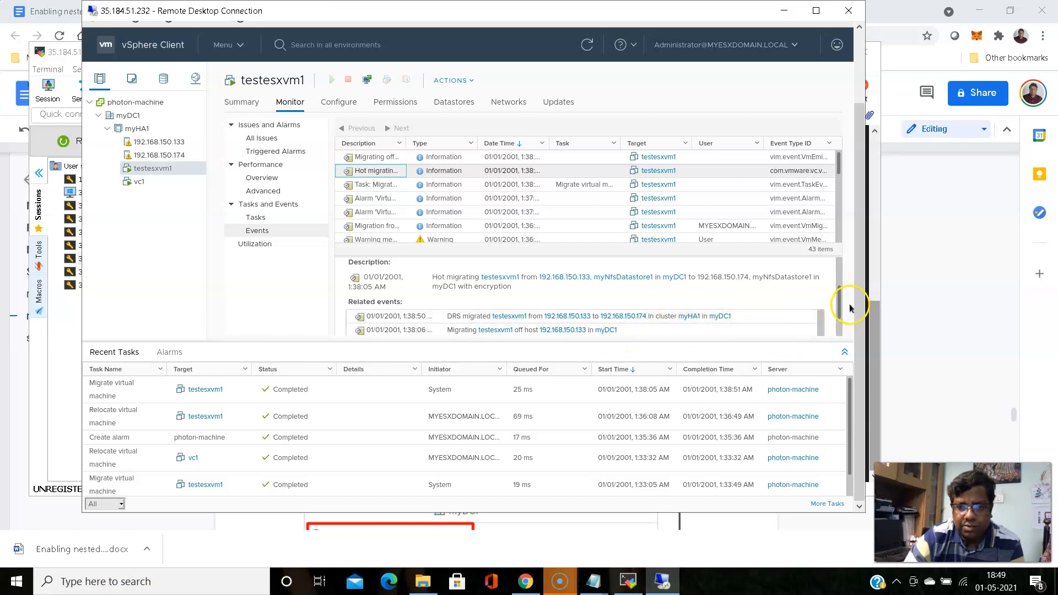
left_click(137, 184)
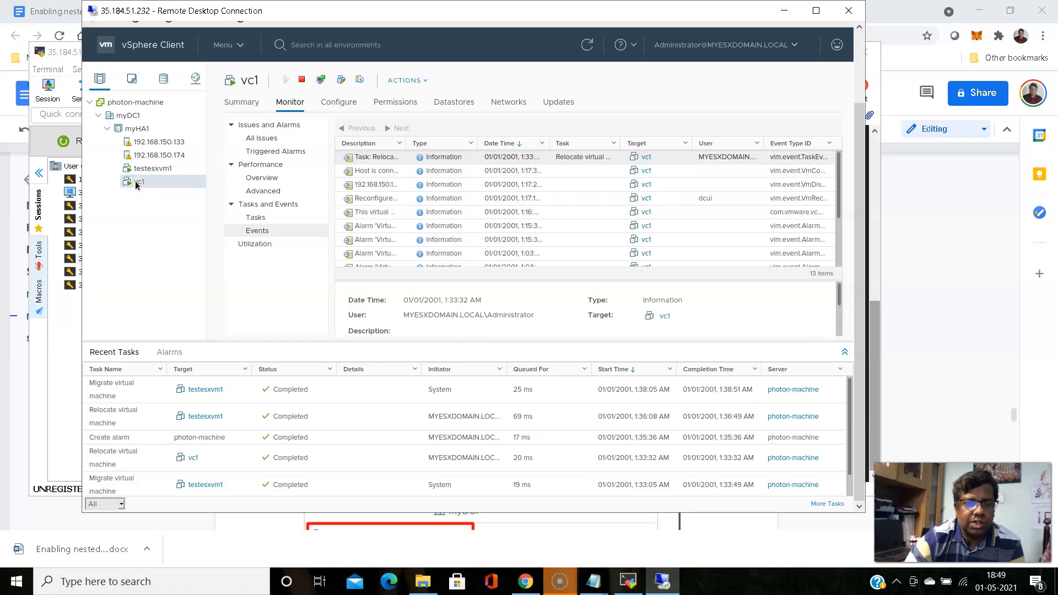
Confirm testesxvm1's summary shows host 192.168.150.174 and check its web console tab
left_click(242, 102)
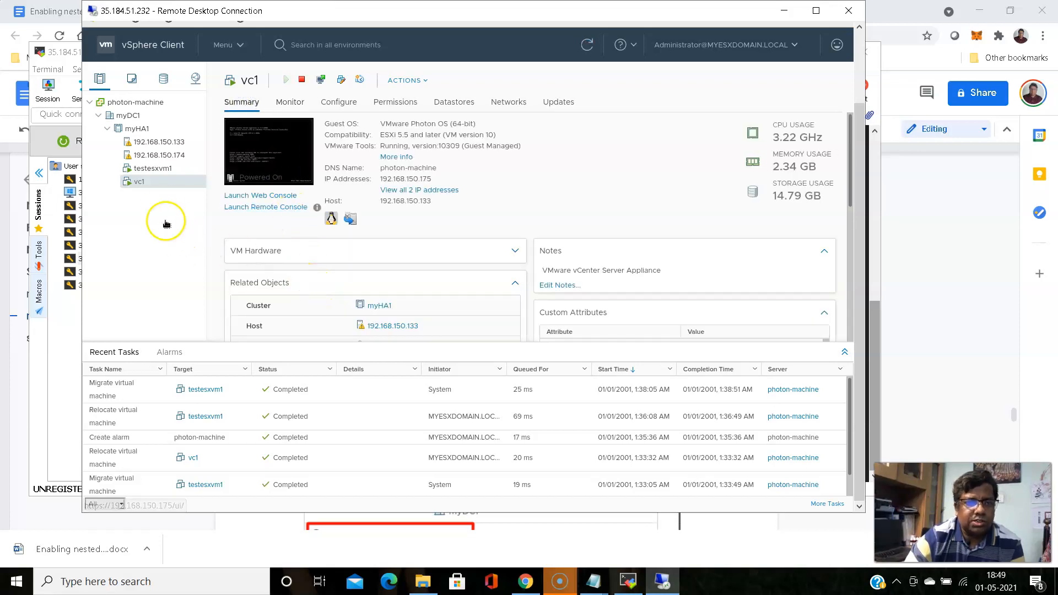
left_click(153, 172)
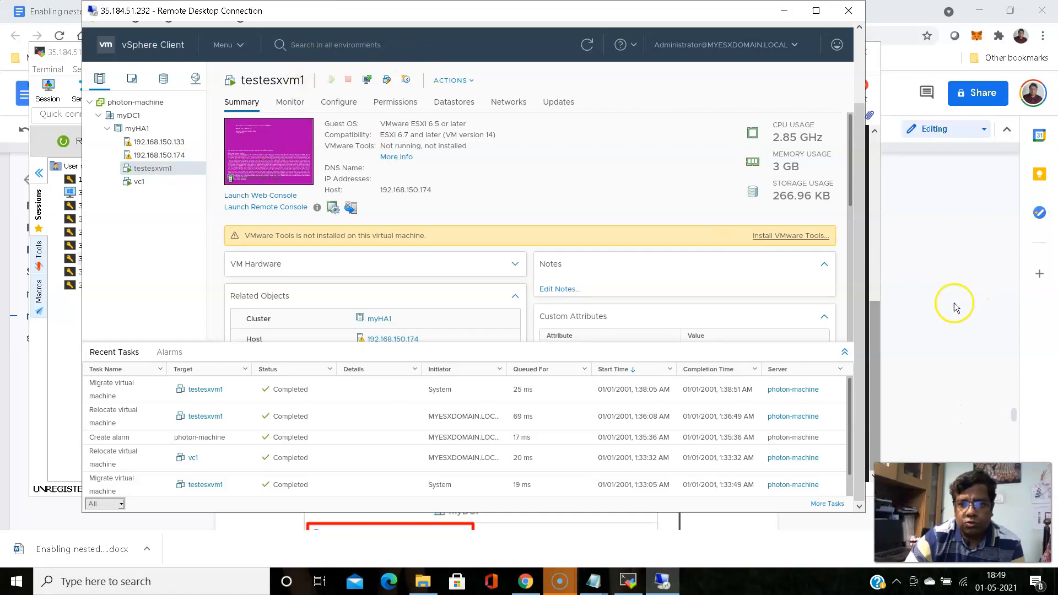
left_click_drag(873, 319, 869, 224)
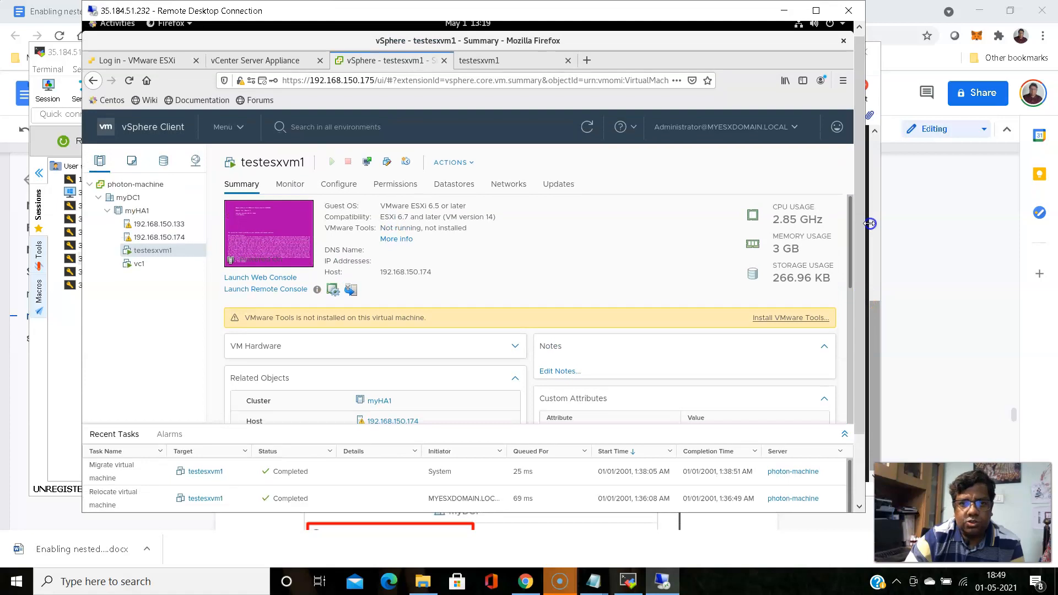
left_click(478, 61)
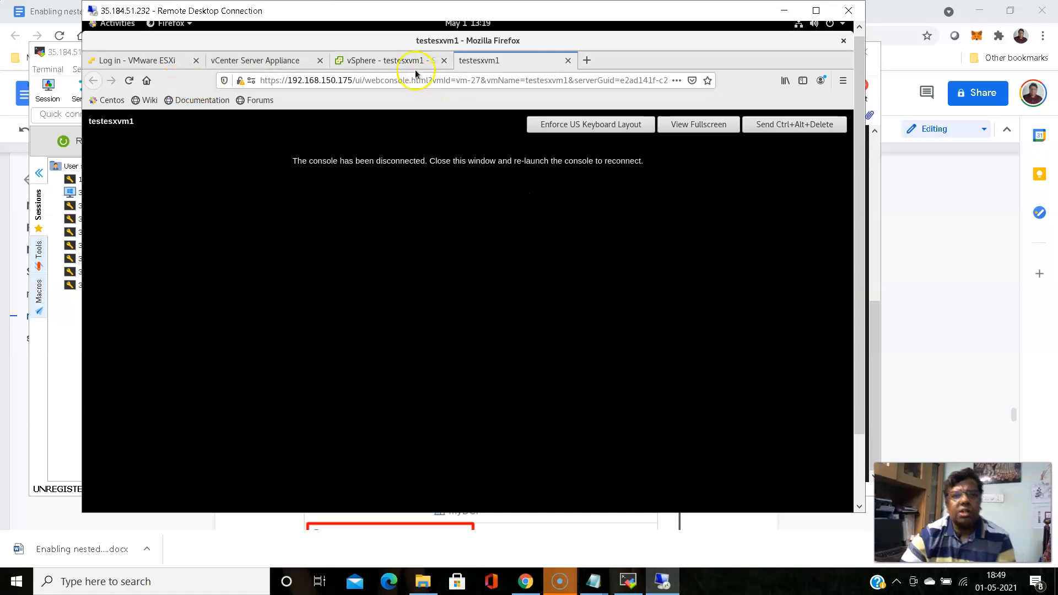
left_click(393, 61)
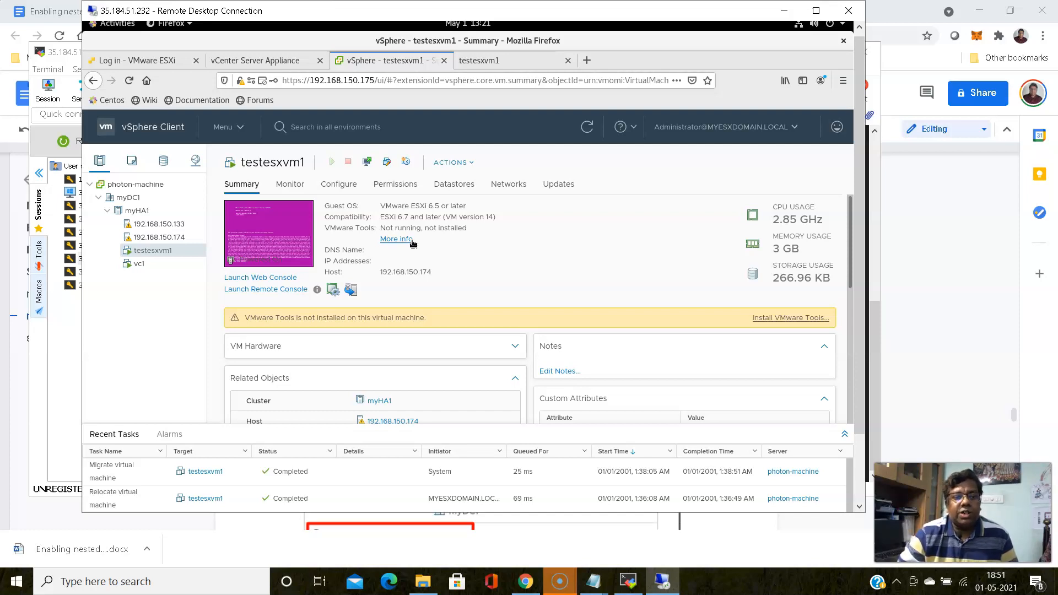
Show vc1's summary on host 192.168.150.133, then bring the Install VMWare VSphere 6 document forward
left_click(139, 264)
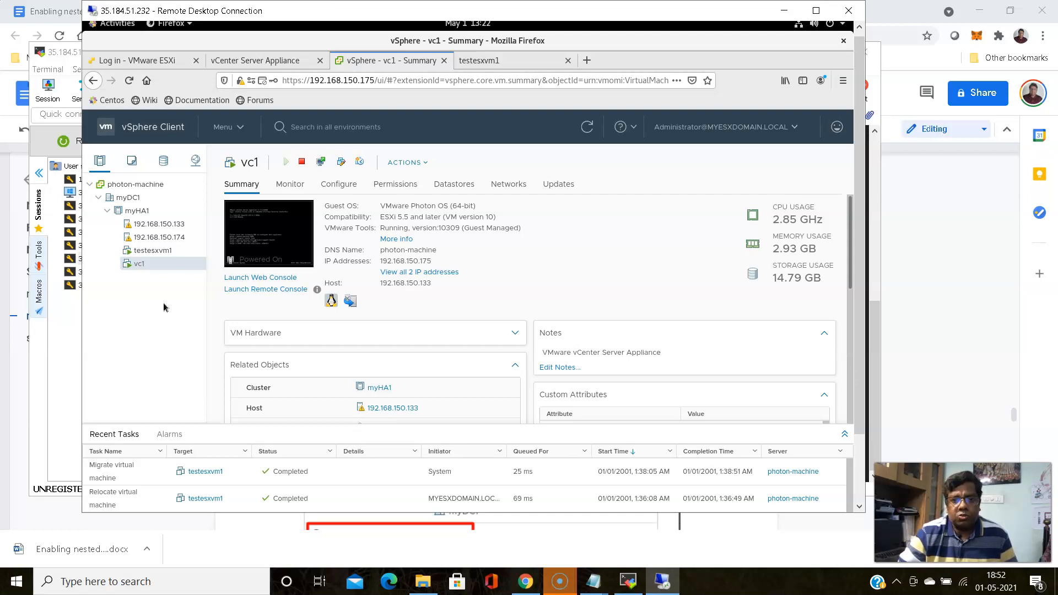
left_click(41, 11)
Return to the Install VMWare VSphere 6 document at the ESXi HA and DRS cluster setup paragraph
left_click(233, 13)
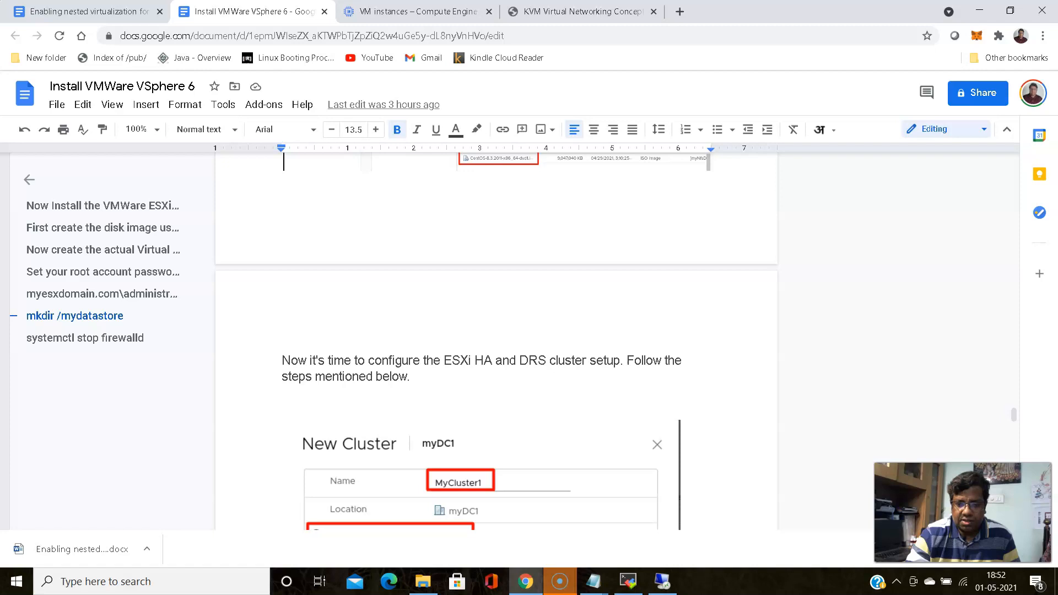
left_click(532, 355)
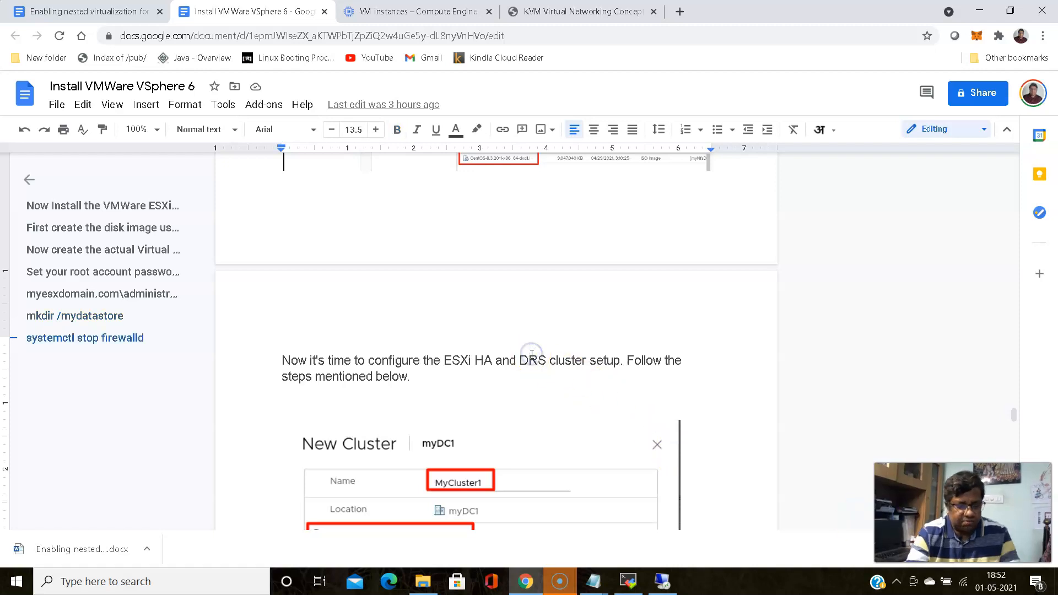